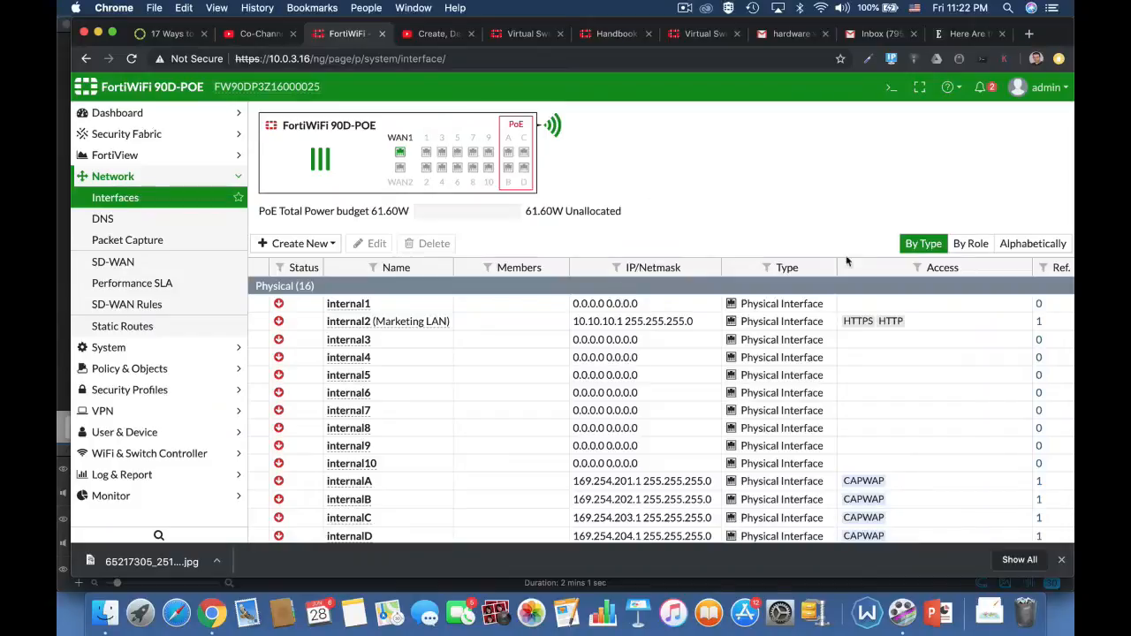
Open the CLI console and enter the system virtual-switch configuration with config system virtual-switch.
{"action": "left_click", "coordinate": [891, 87]}
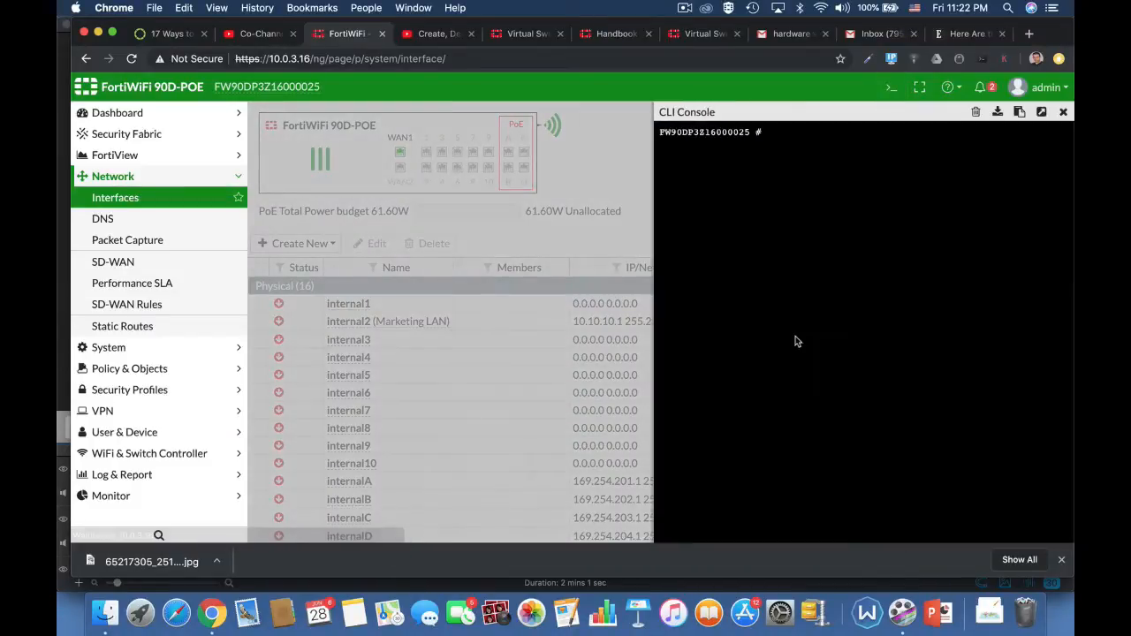
{"action": "type", "text": "config"}
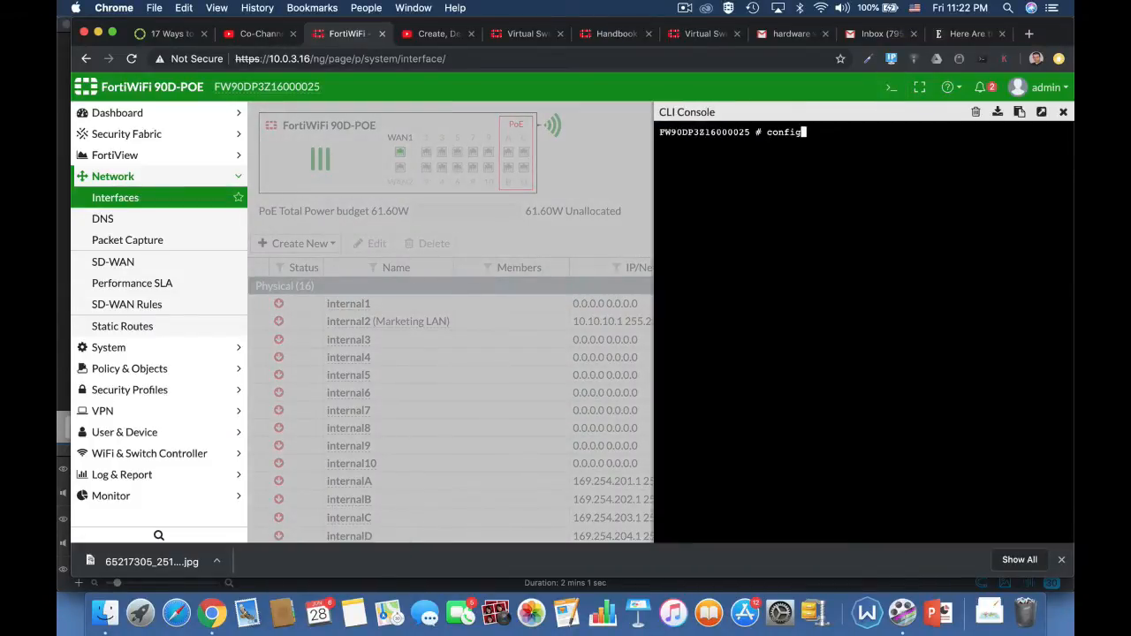
{"action": "key", "text": "Tab"}
{"action": "type", "text": "system"}
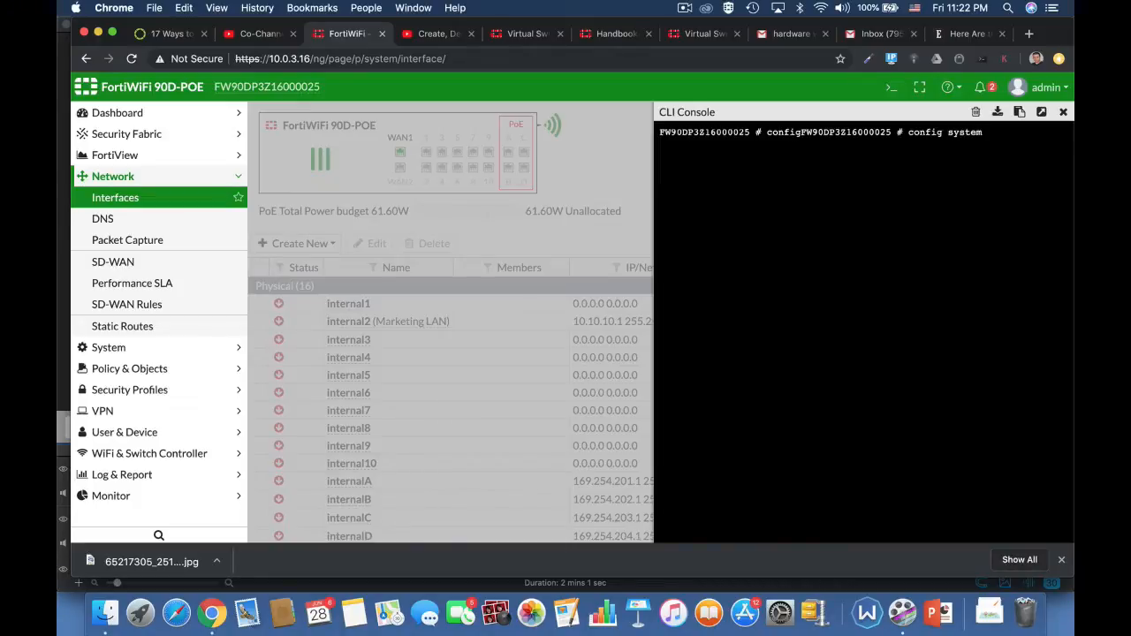
{"action": "type", "text": " virt"}
{"action": "key", "text": "Tab"}
{"action": "key", "text": "Return"}
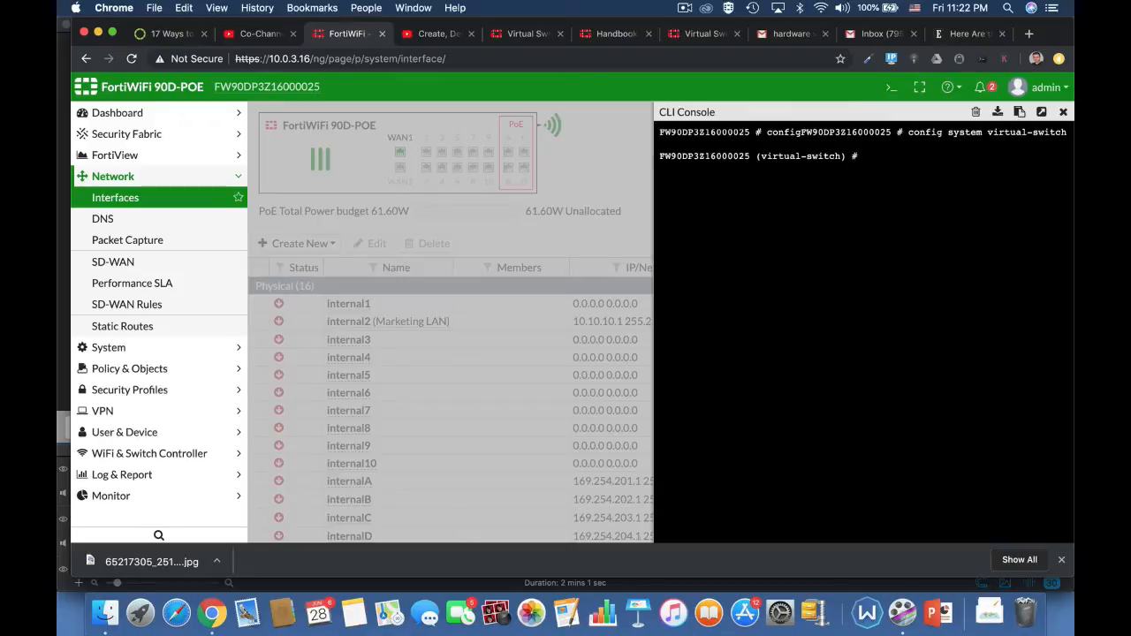
List the existing virtual switches with the get command.
{"action": "type", "text": "get"}
{"action": "key", "text": "Return"}
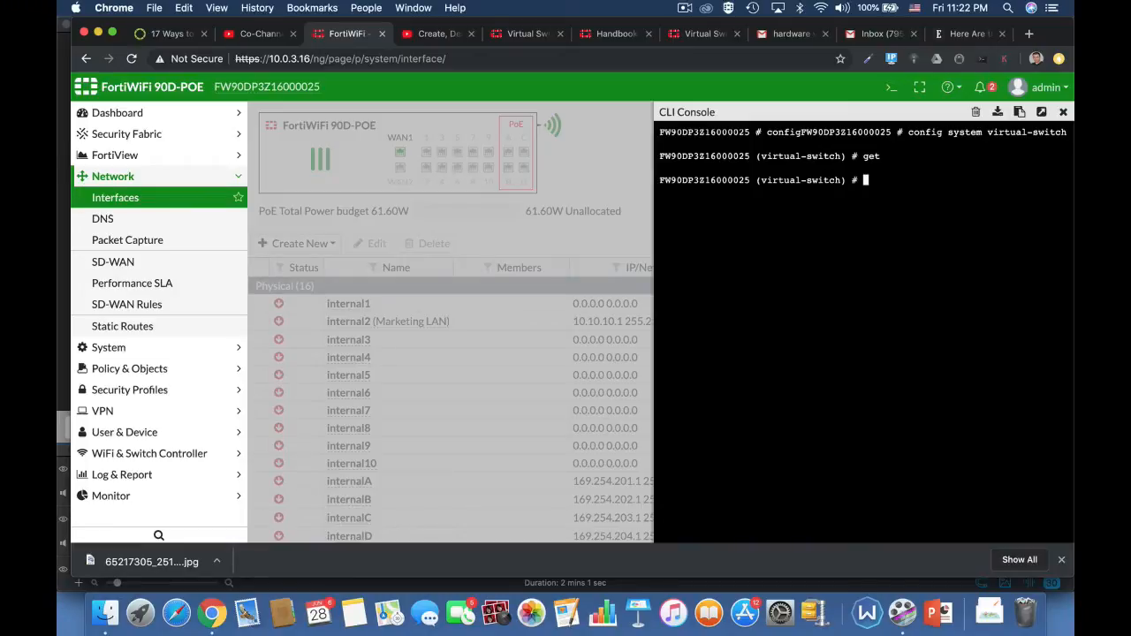
Create a virtual switch entry named marketing and set its physical-switch to sw0.
{"action": "type", "text": "edit marketing"}
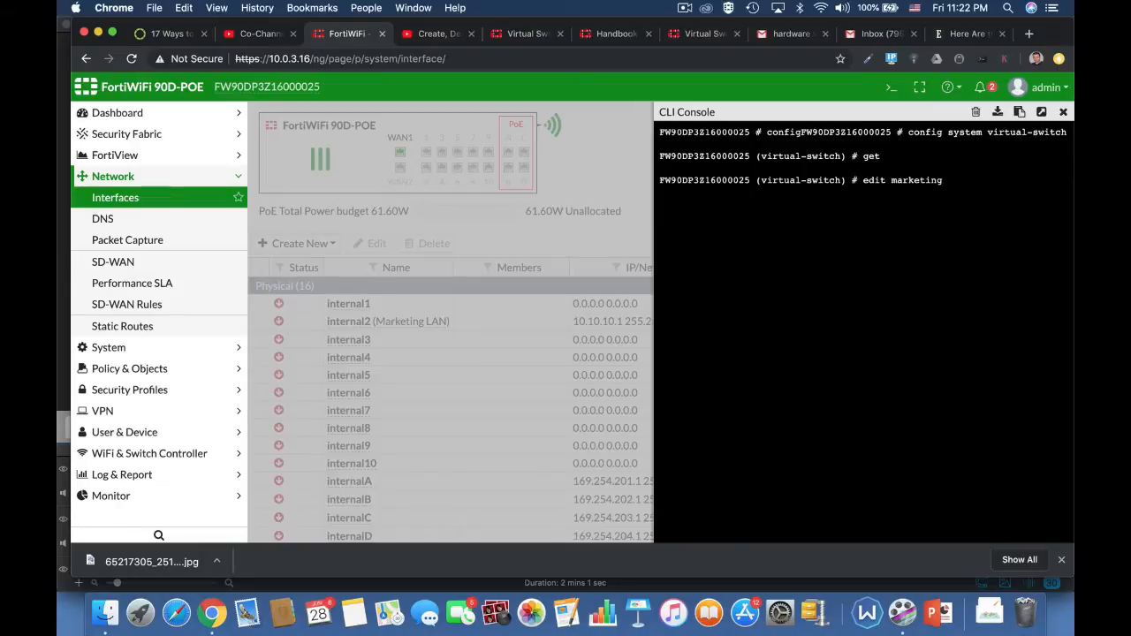
{"action": "key", "text": "Return"}
{"action": "type", "text": "set "}
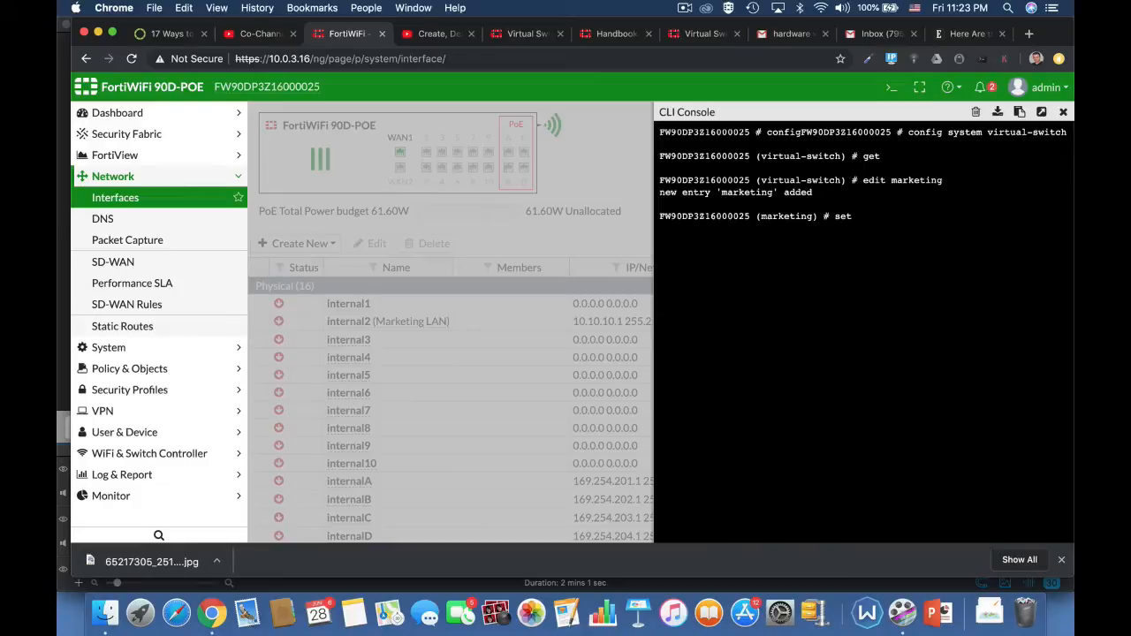
{"action": "type", "text": "p"}
{"action": "key", "text": "Tab"}
{"action": "type", "text": "sw0"}
{"action": "key", "text": "Return"}
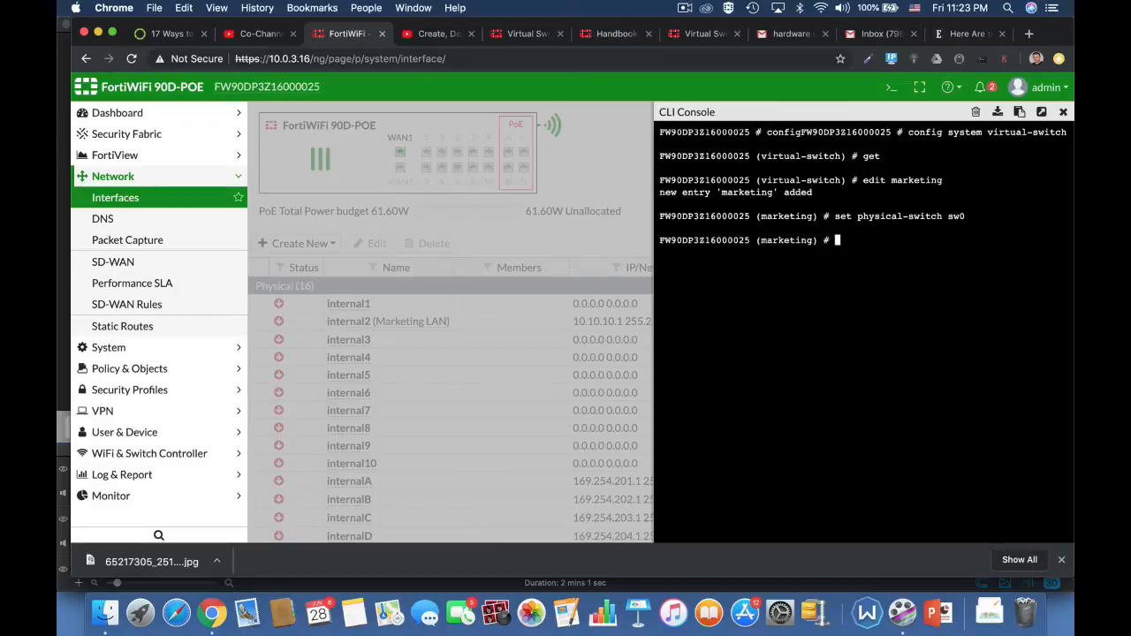
Enter the port configuration of the marketing switch and add internal4 as a member, finishing with next.
{"action": "type", "text": "config port"}
{"action": "key", "text": "Return"}
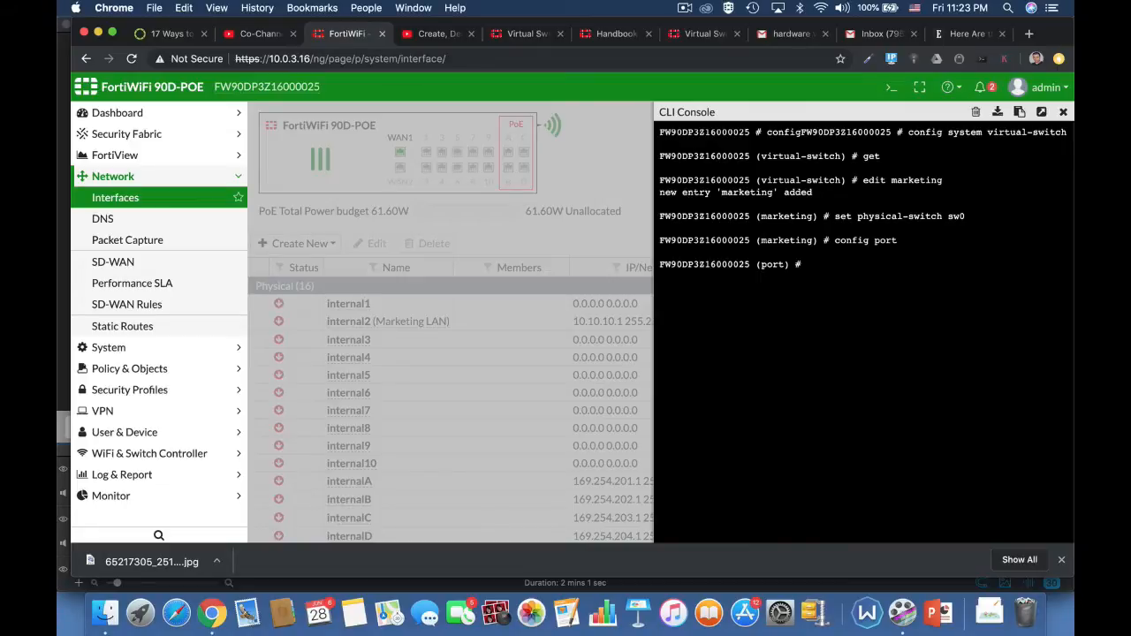
{"action": "type", "text": "edit internal4"}
{"action": "key", "text": "Return"}
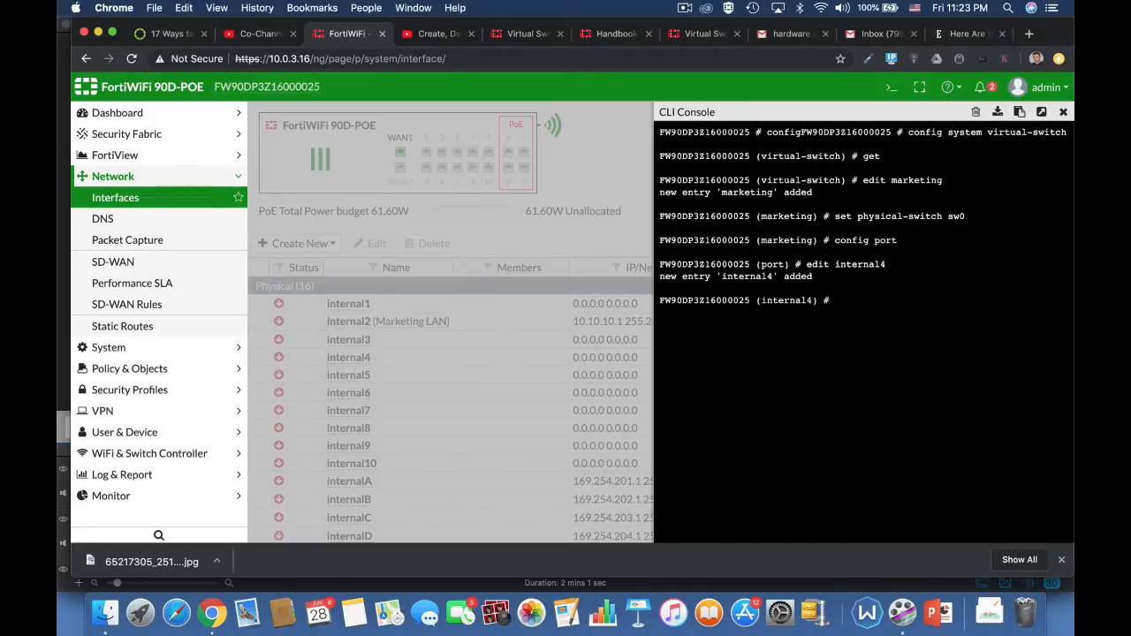
{"action": "type", "text": "next"}
{"action": "key", "text": "Return"}
Add internal5 as a port of the marketing switch and finish its entry with next.
{"action": "type", "text": "edit "}
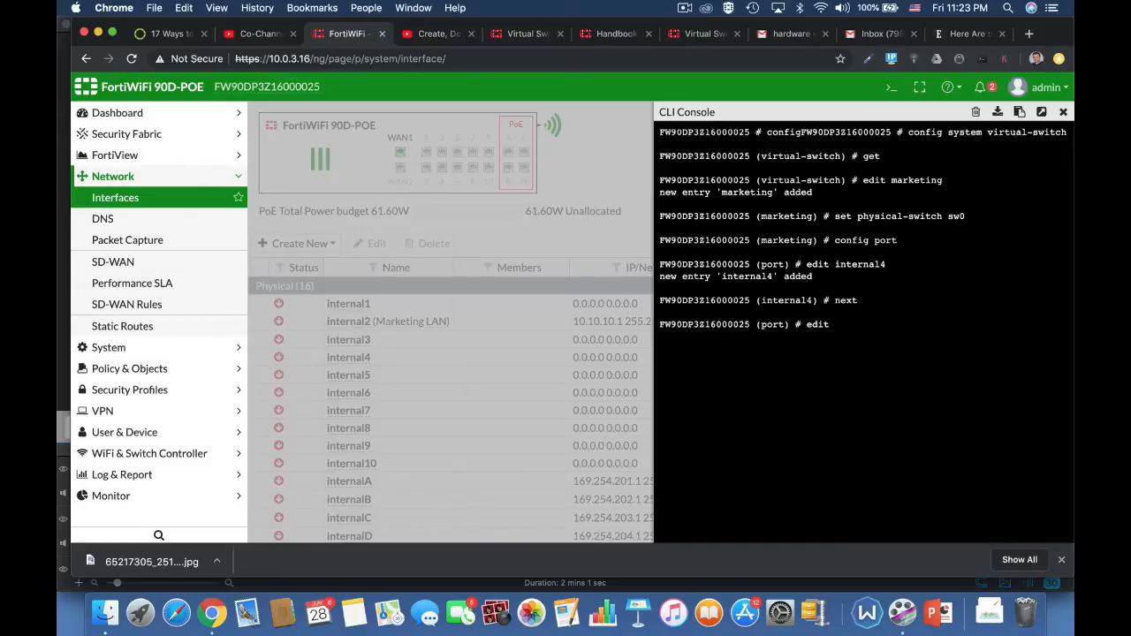
{"action": "type", "text": "internal5"}
{"action": "key", "text": "Return"}
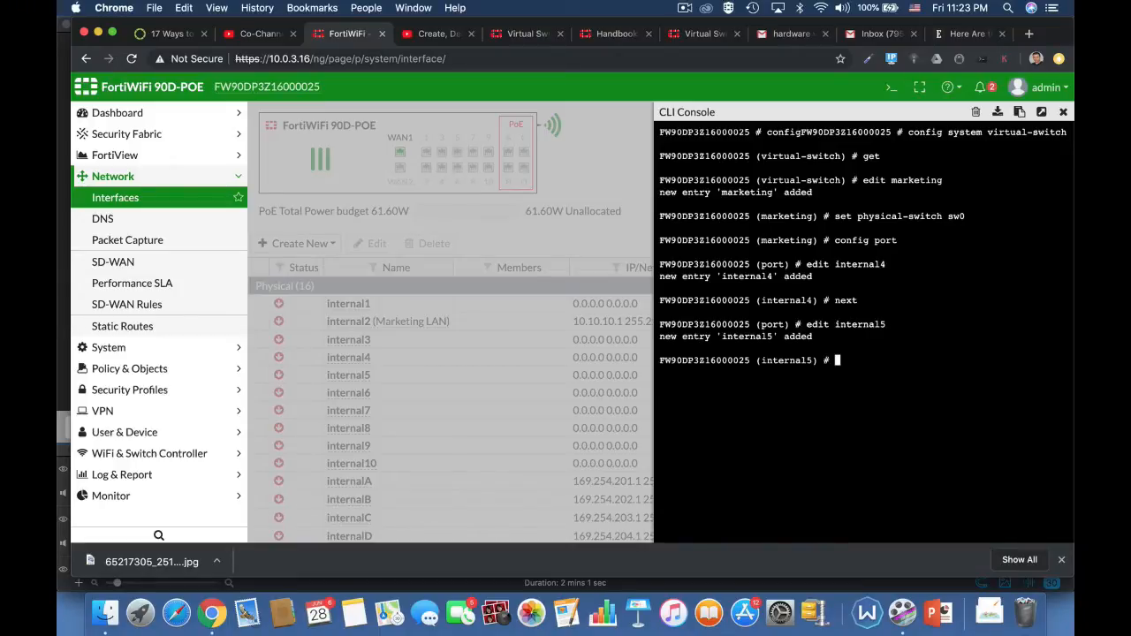
{"action": "type", "text": "edit"}
{"action": "key", "text": "BackSpace"}
{"action": "key", "text": "BackSpace"}
{"action": "key", "text": "BackSpace"}
{"action": "key", "text": "BackSpace"}
{"action": "type", "text": "next"}
{"action": "key", "text": "Return"}
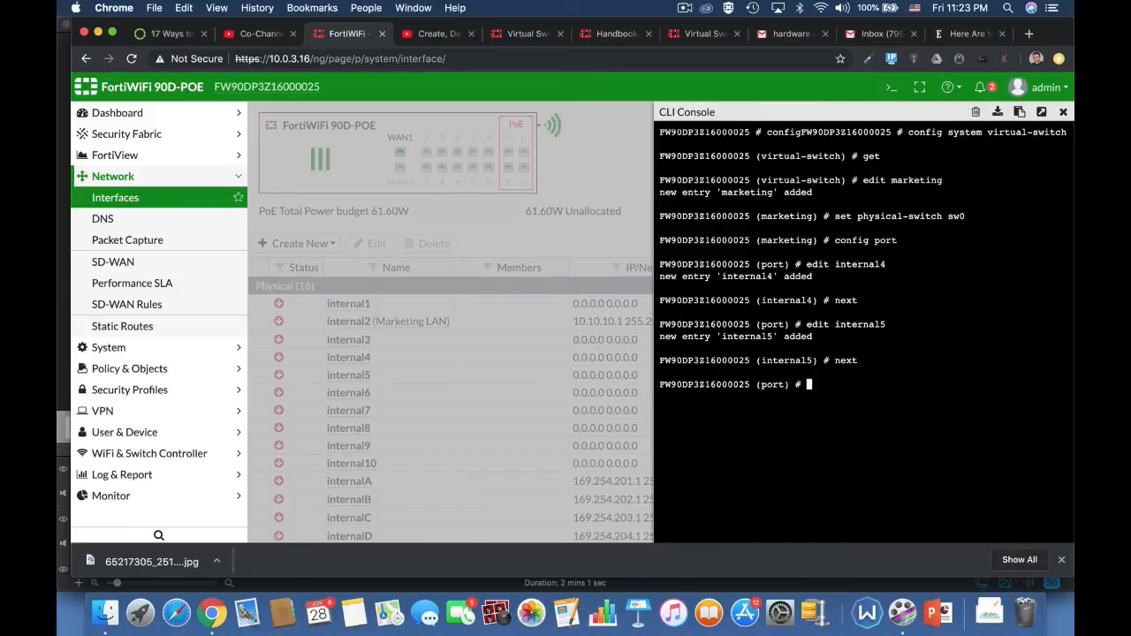
Add internal6 as a port of the marketing switch and finish its entry with next.
{"action": "type", "text": "edit internal6"}
{"action": "key", "text": "Return"}
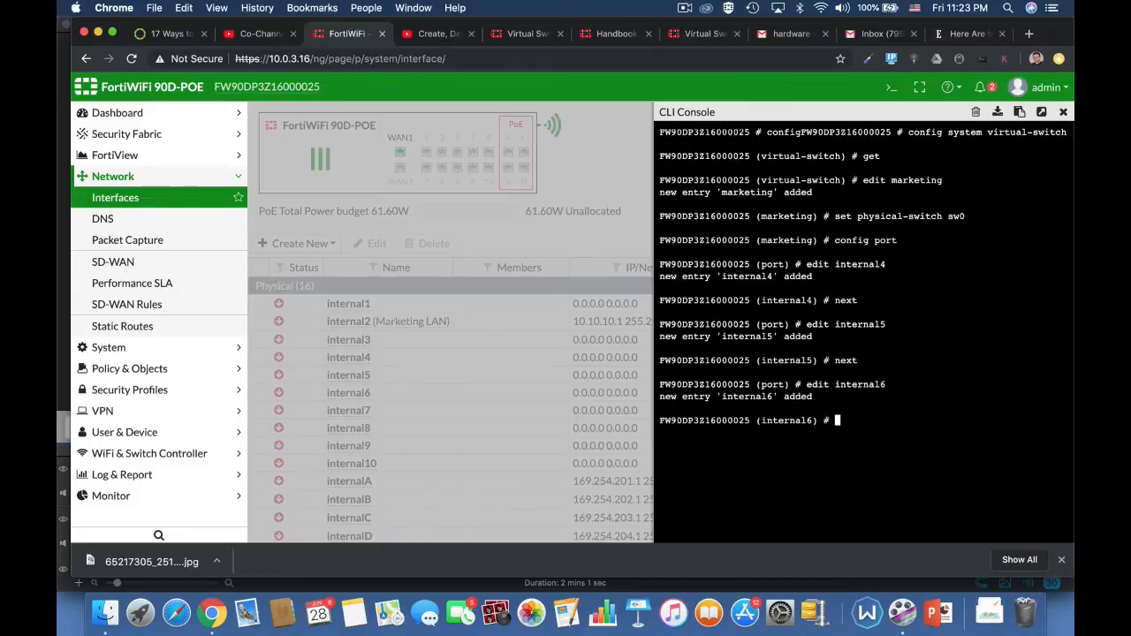
{"action": "type", "text": "next"}
{"action": "key", "text": "Return"}
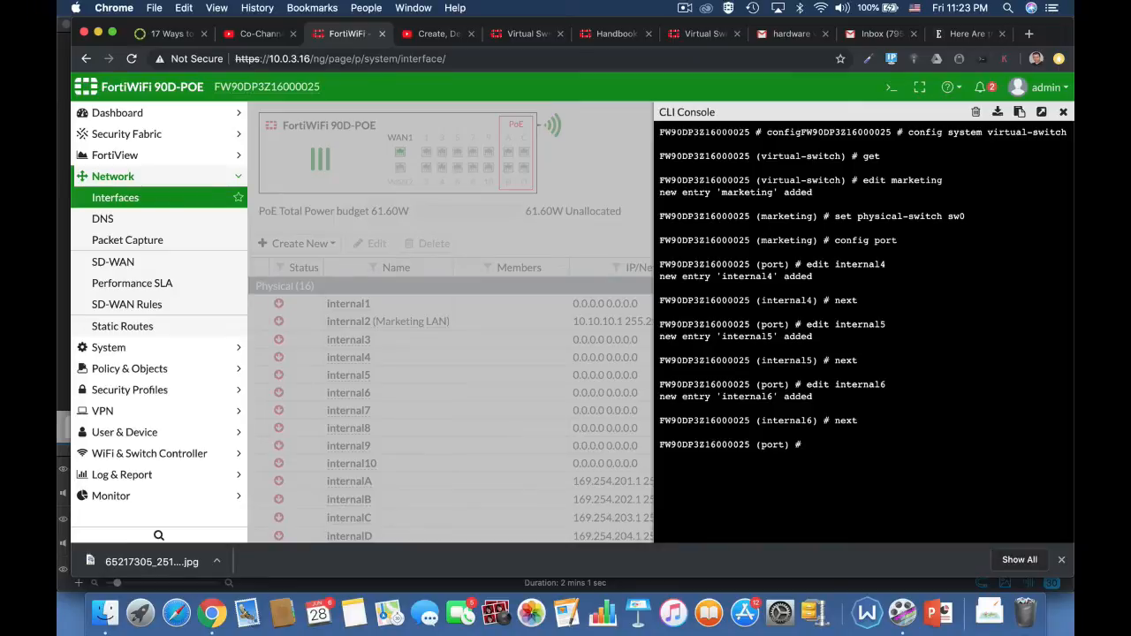
End the port configuration and the marketing switch configuration to save the new virtual switch.
{"action": "type", "text": "end"}
{"action": "key", "text": "Return"}
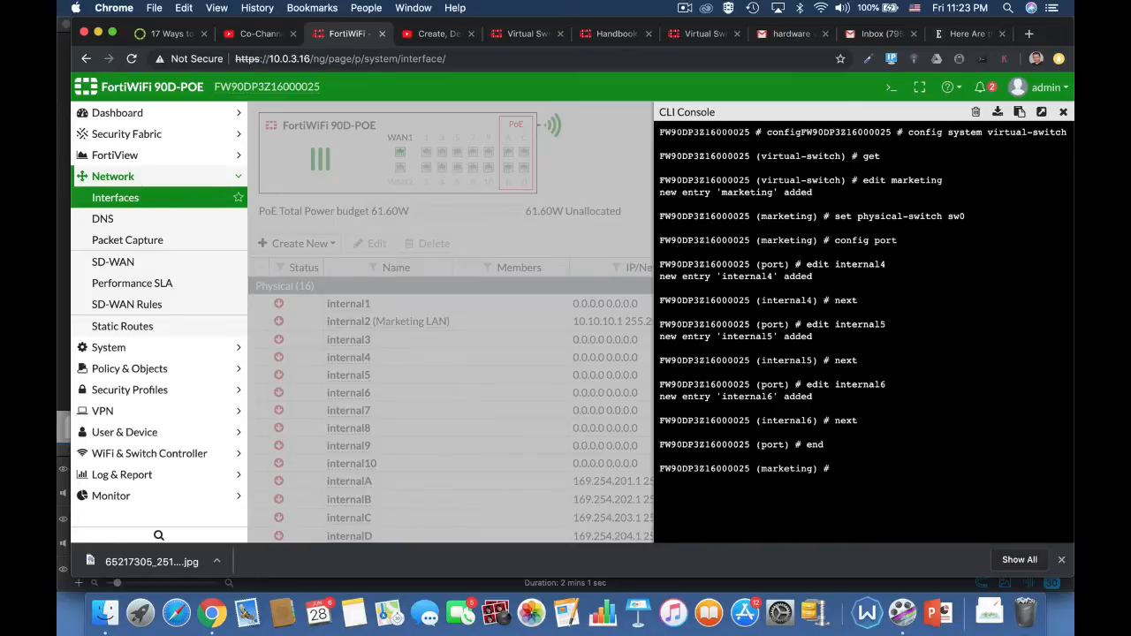
{"action": "type", "text": "end"}
{"action": "key", "text": "Return"}
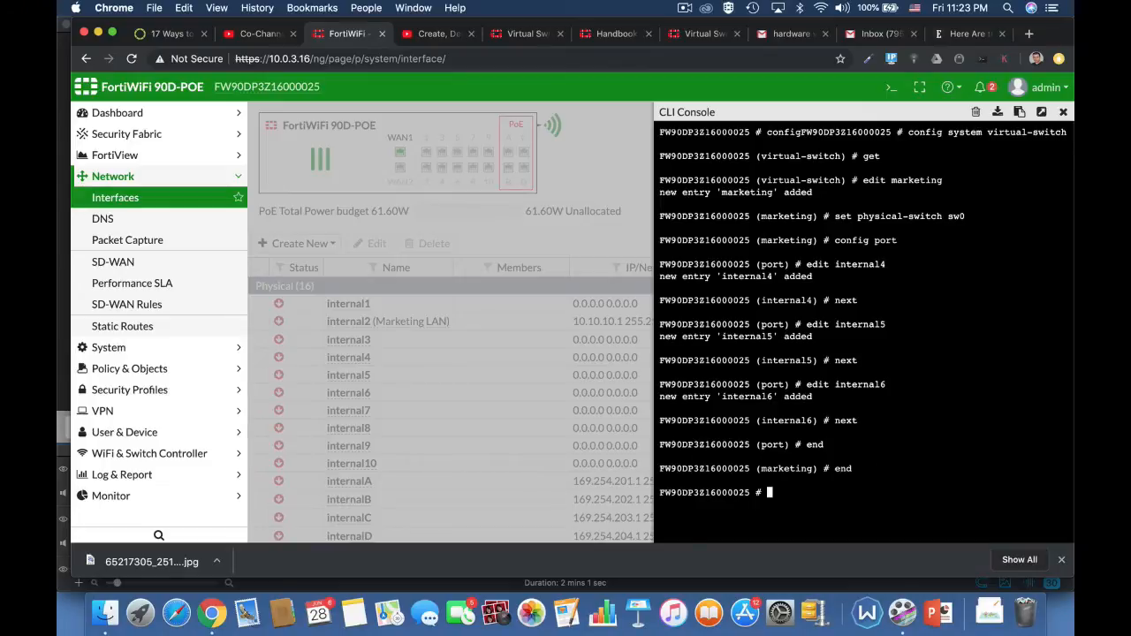
Re-enter config system virtual-switch and list its entries with get to check the marketing switch.
{"action": "type", "text": "config system switch-interface"}
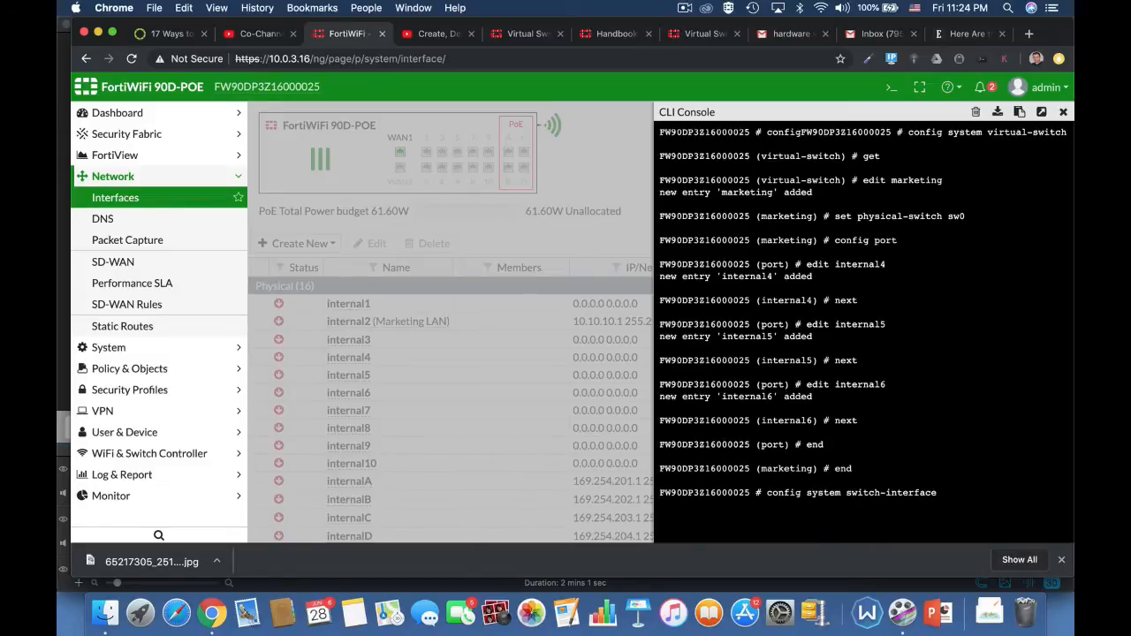
{"action": "key", "text": "BackSpace"}
{"action": "key", "text": "BackSpace"}
{"action": "key", "text": "BackSpace"}
{"action": "key", "text": "BackSpace"}
{"action": "key", "text": "BackSpace"}
{"action": "key", "text": "BackSpace"}
{"action": "key", "text": "BackSpace"}
{"action": "key", "text": "BackSpace"}
{"action": "key", "text": "BackSpace"}
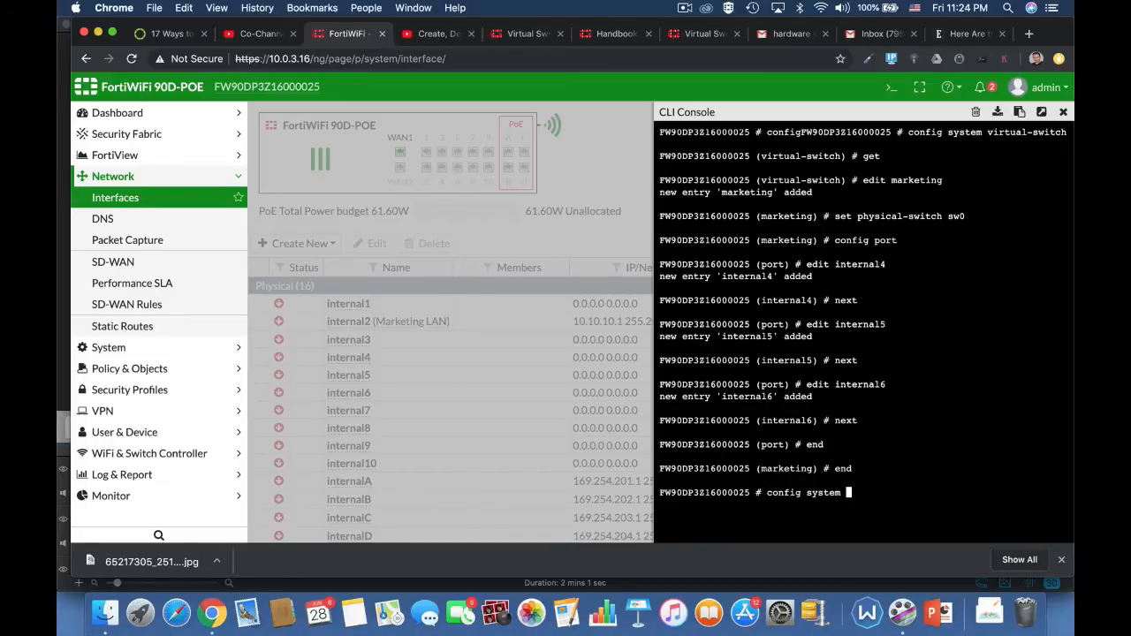
{"action": "type", "text": "virtual-switch"}
{"action": "key", "text": "Tab"}
{"action": "key", "text": "Return"}
{"action": "type", "text": "get"}
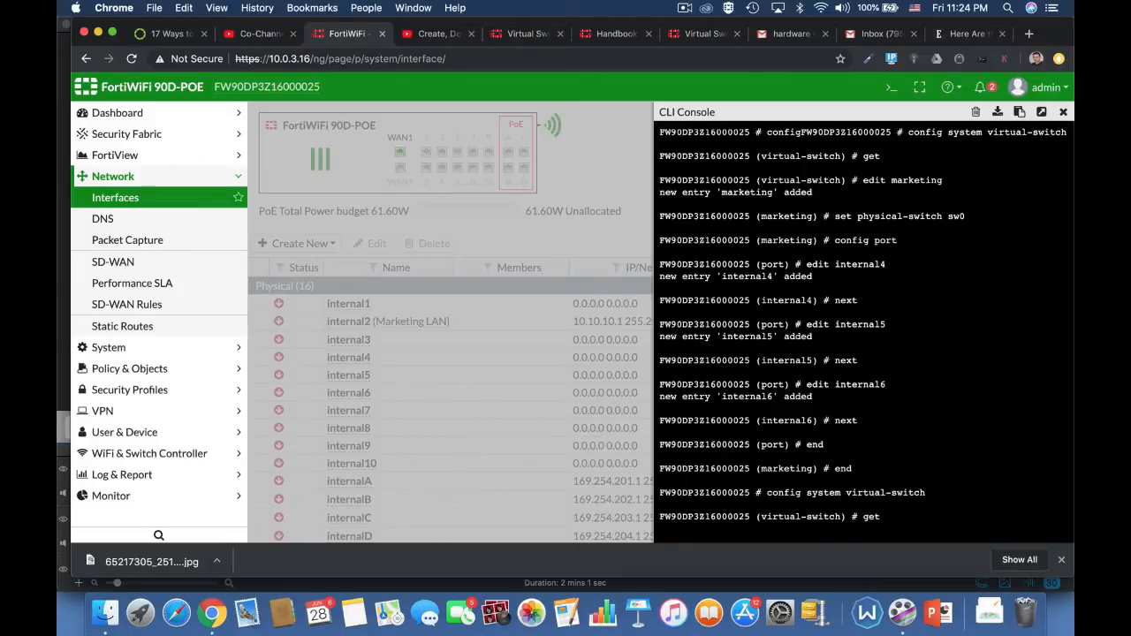
{"action": "key", "text": "Return"}
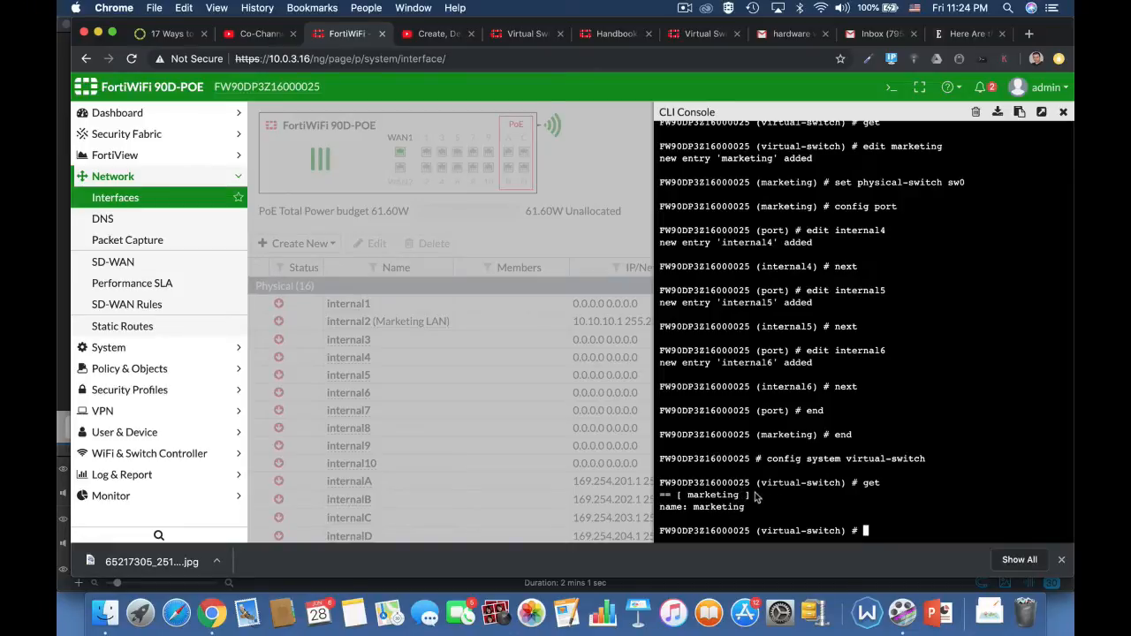
End the virtual-switch configuration, close the CLI console and reload the interfaces page.
{"action": "type", "text": "end"}
{"action": "key", "text": "Return"}
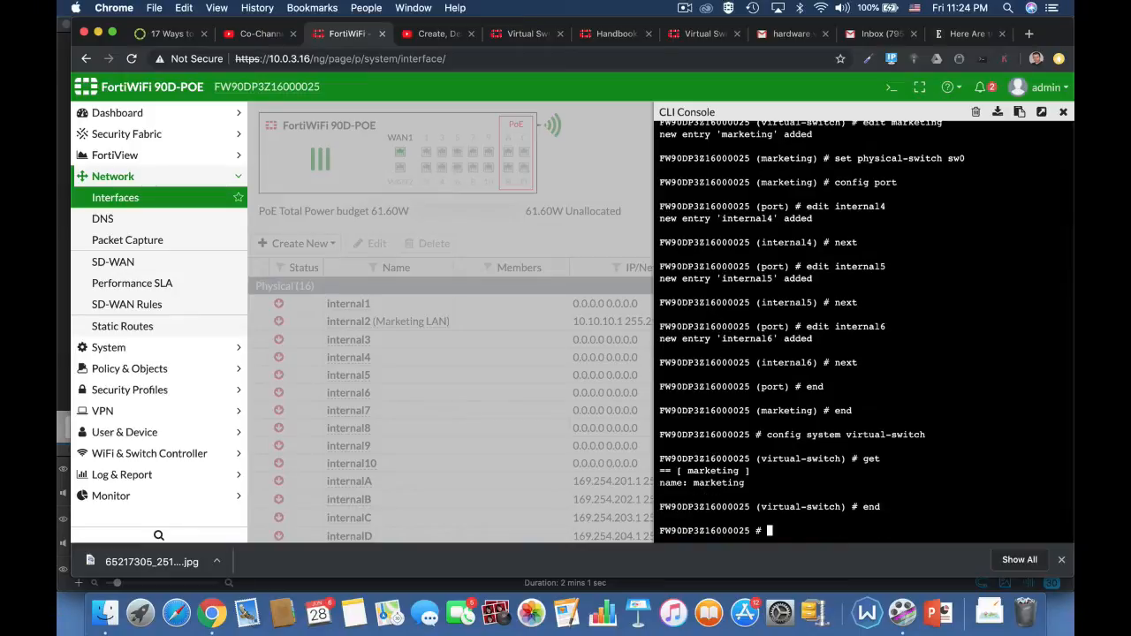
{"action": "type", "text": "end"}
{"action": "key", "text": "Return"}
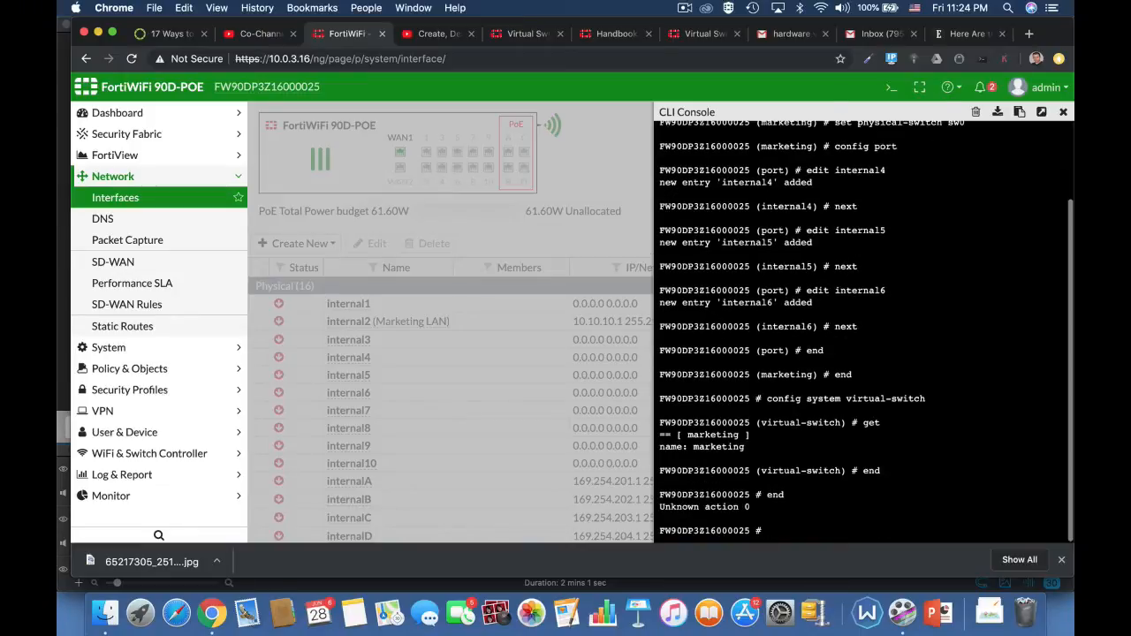
{"action": "left_click", "coordinate": [1064, 113]}
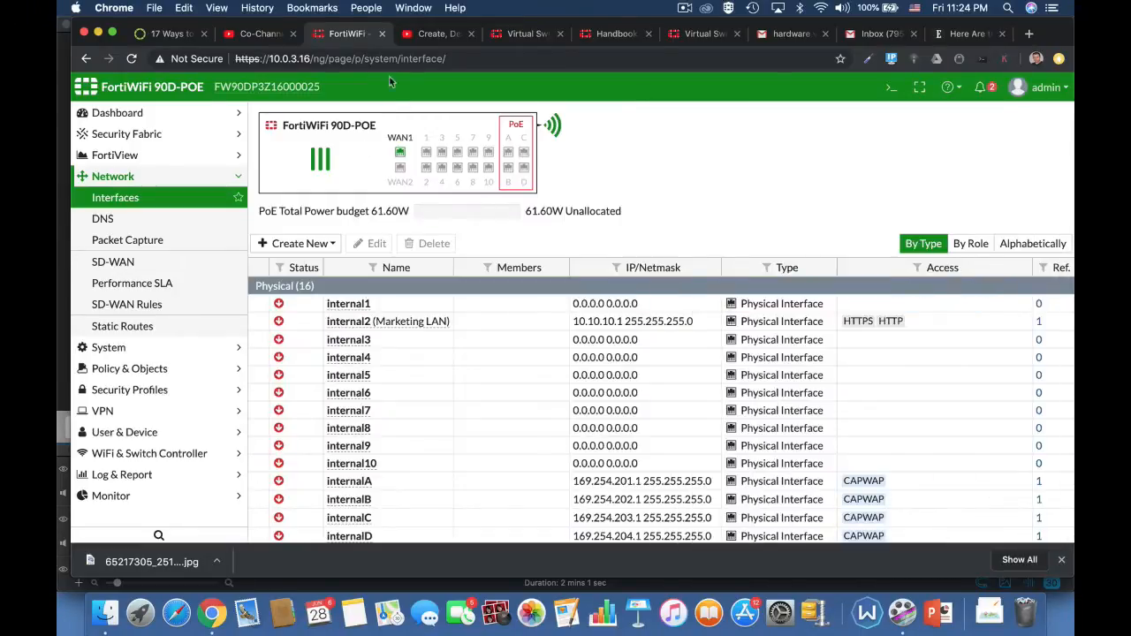
{"action": "left_click", "coordinate": [391, 58]}
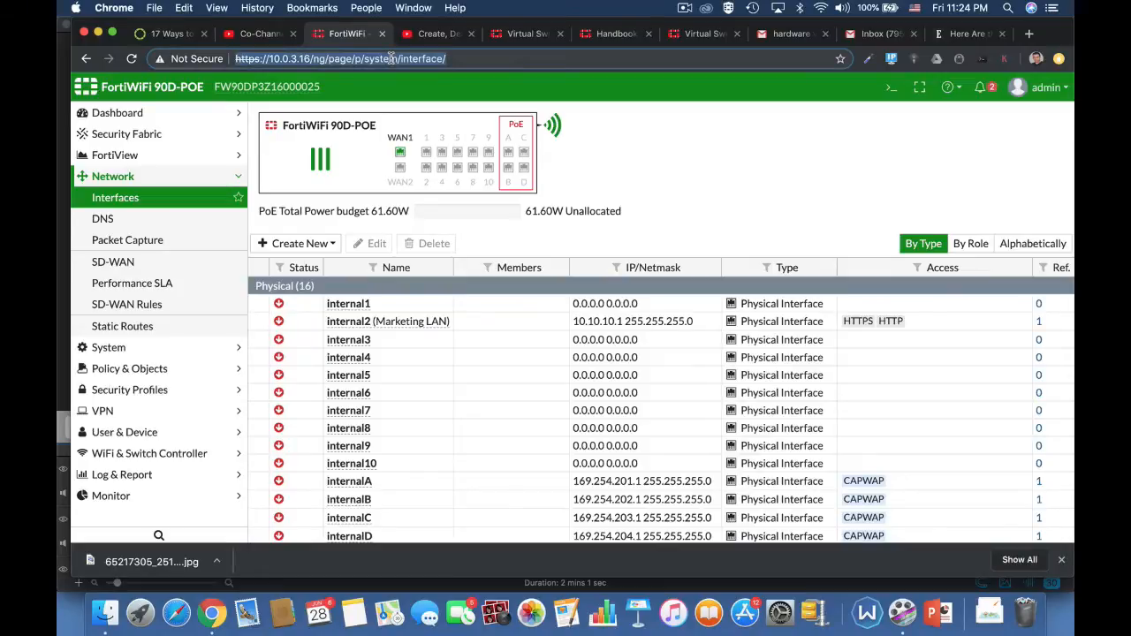
{"action": "key", "text": "Return"}
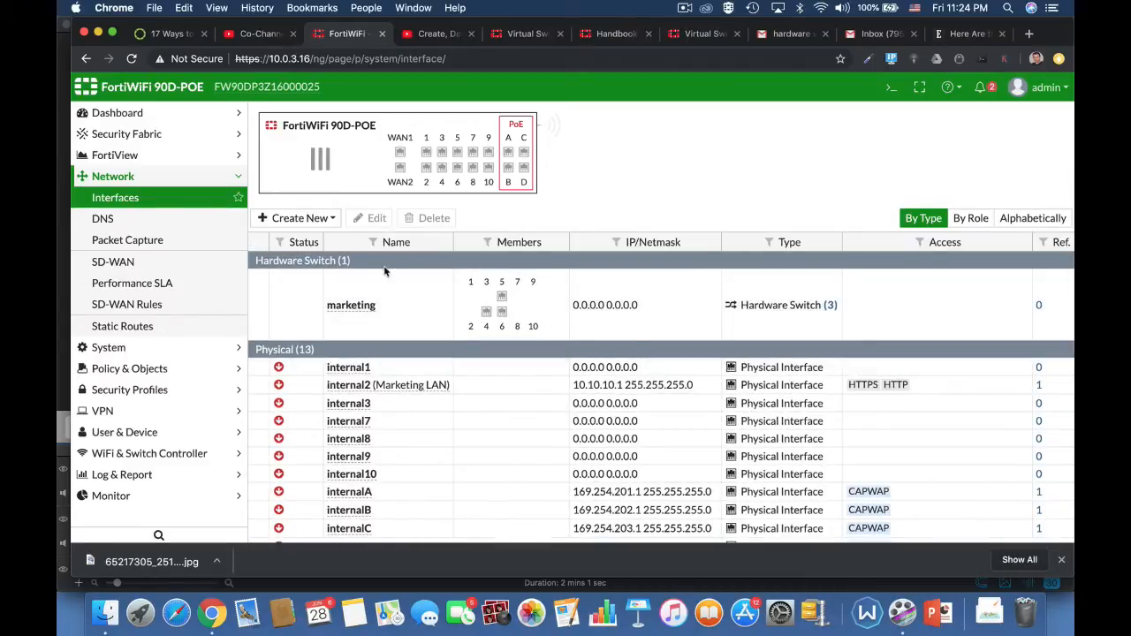
Edit the marketing hardware switch interface, setting its alias to lan2 and its role to LAN.
{"action": "left_click", "coordinate": [358, 318]}
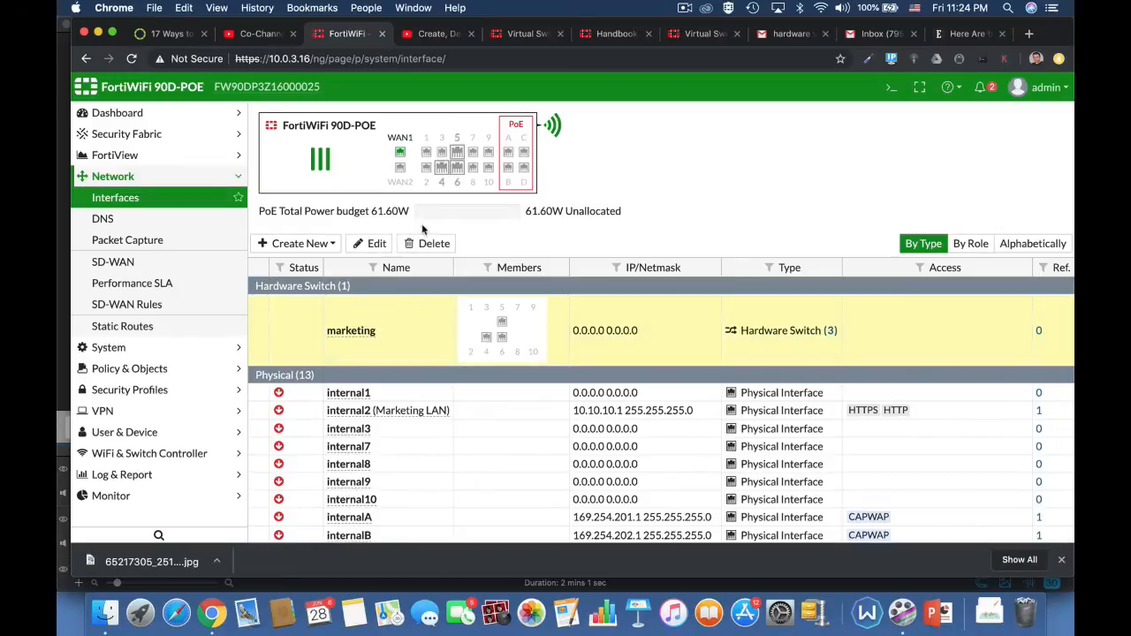
{"action": "left_click", "coordinate": [374, 243]}
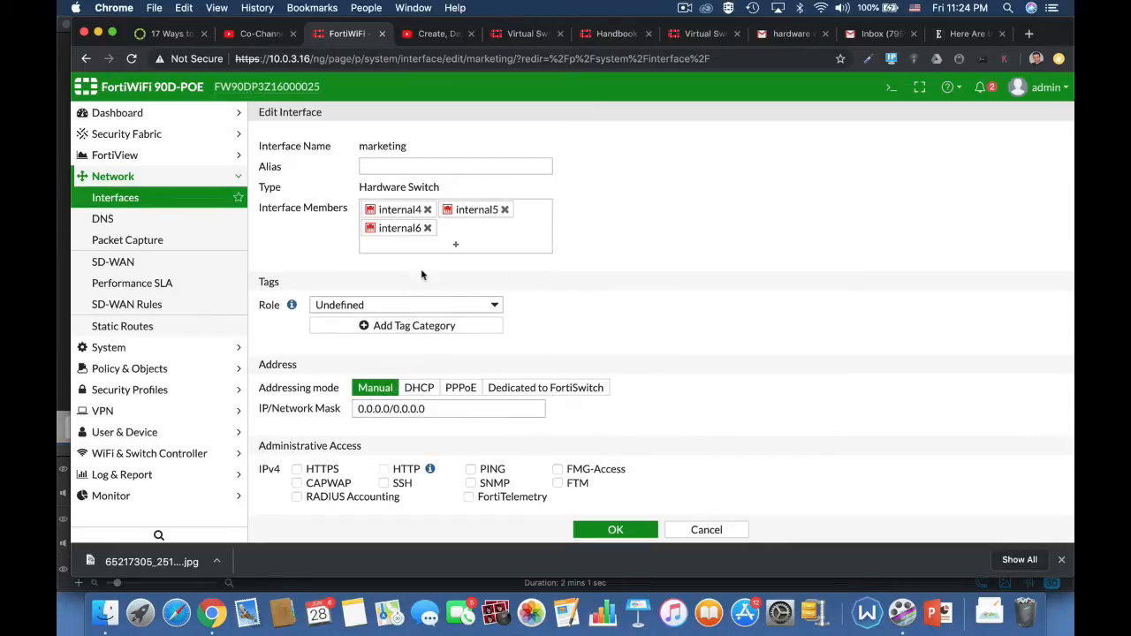
{"action": "left_click", "coordinate": [395, 166]}
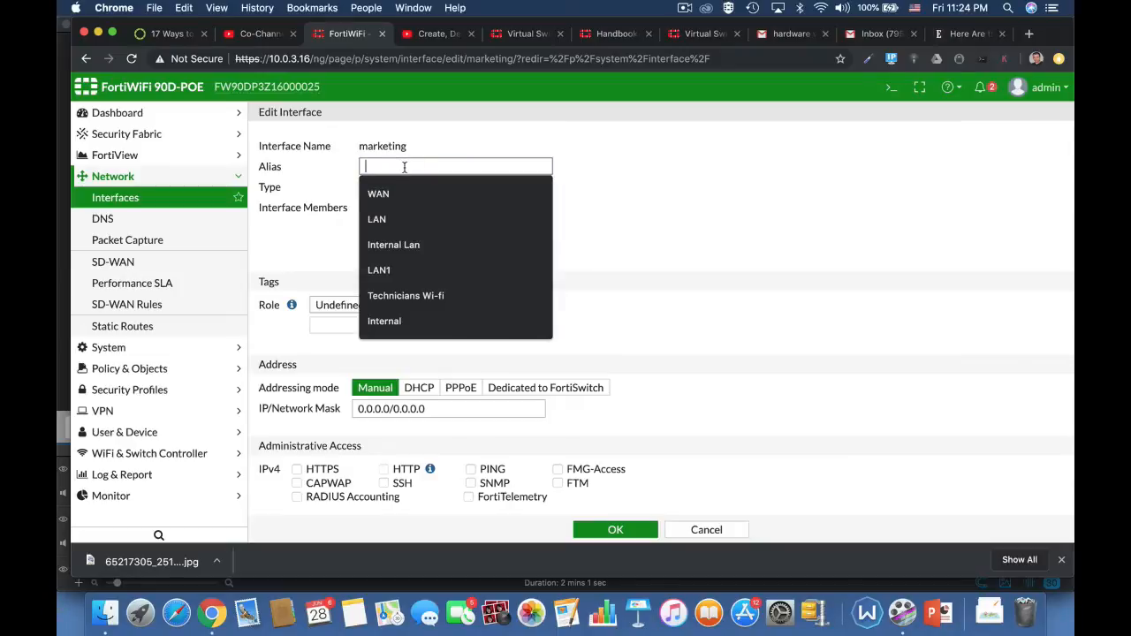
{"action": "type", "text": "la"}
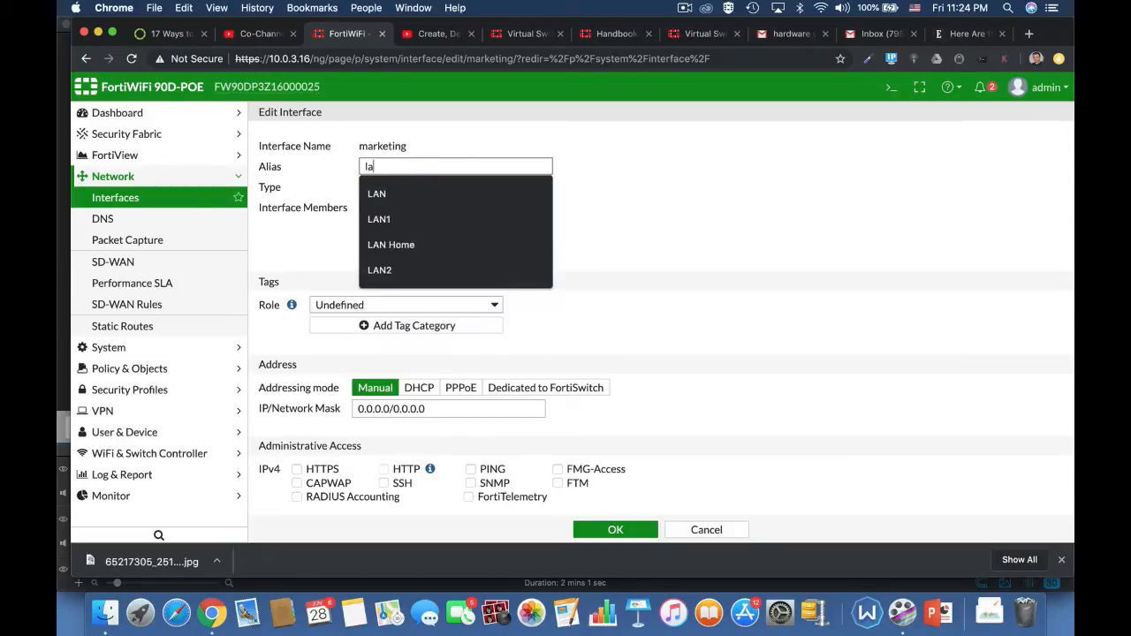
{"action": "type", "text": "n2"}
{"action": "left_click", "coordinate": [643, 214]}
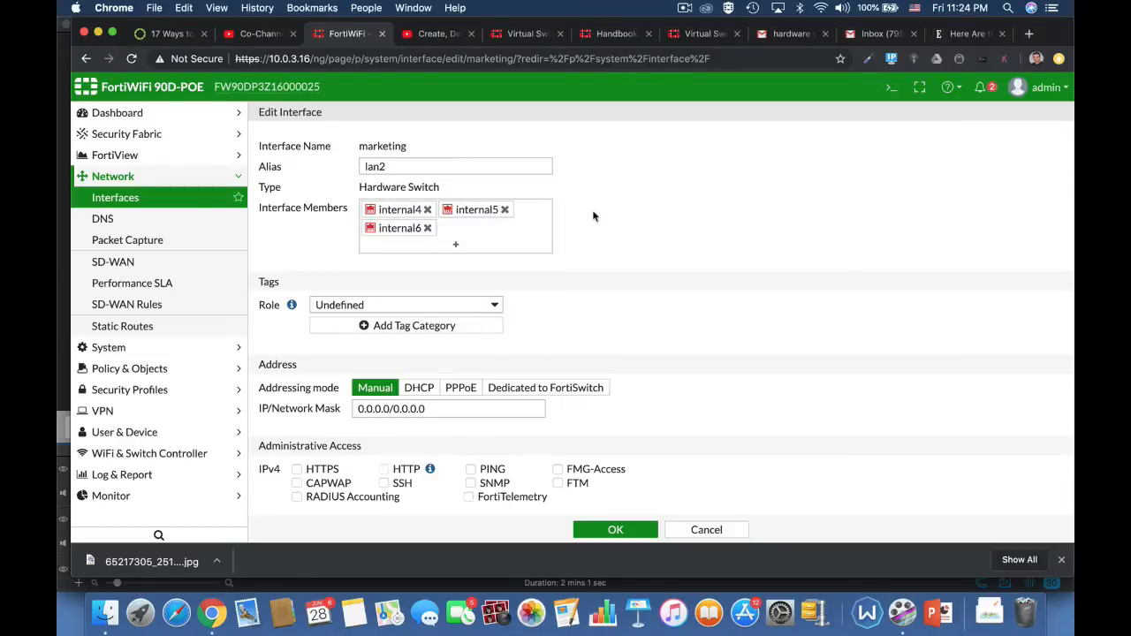
{"action": "left_click", "coordinate": [476, 307]}
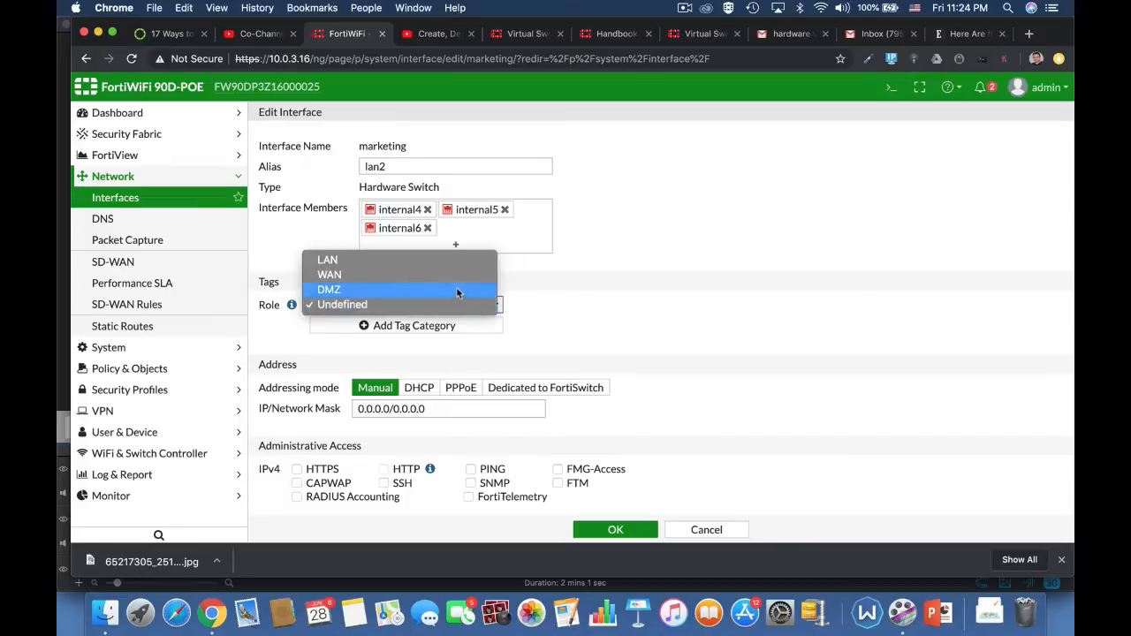
{"action": "left_click", "coordinate": [443, 260]}
Try to set the marketing interface's IP/Network Mask to 10.0.3.17/24.
{"action": "scroll", "coordinate": [414, 266], "scroll_direction": "down", "scroll_amount": 3}
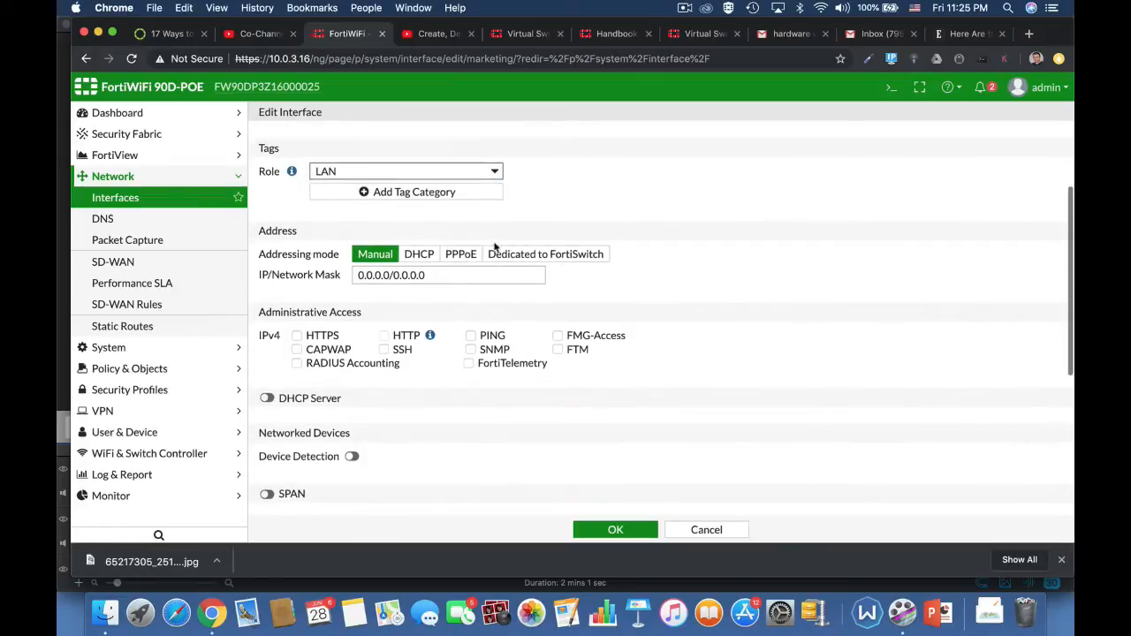
{"action": "left_click", "coordinate": [411, 271]}
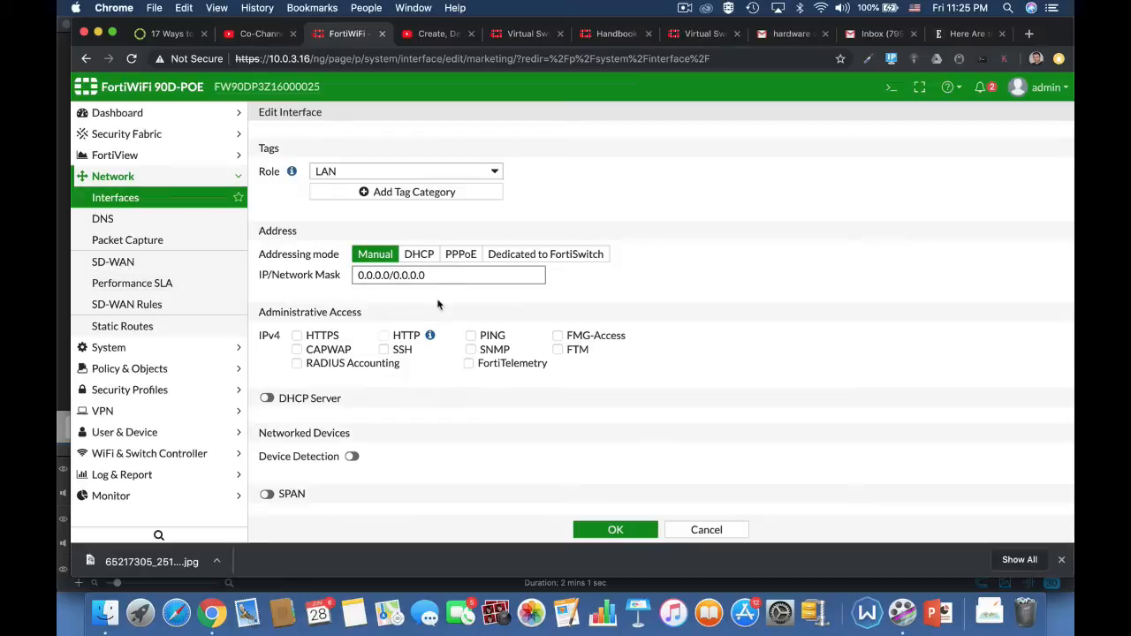
{"action": "left_click_drag", "start_coordinate": [441, 275], "coordinate": [335, 279]}
{"action": "type", "text": "10"}
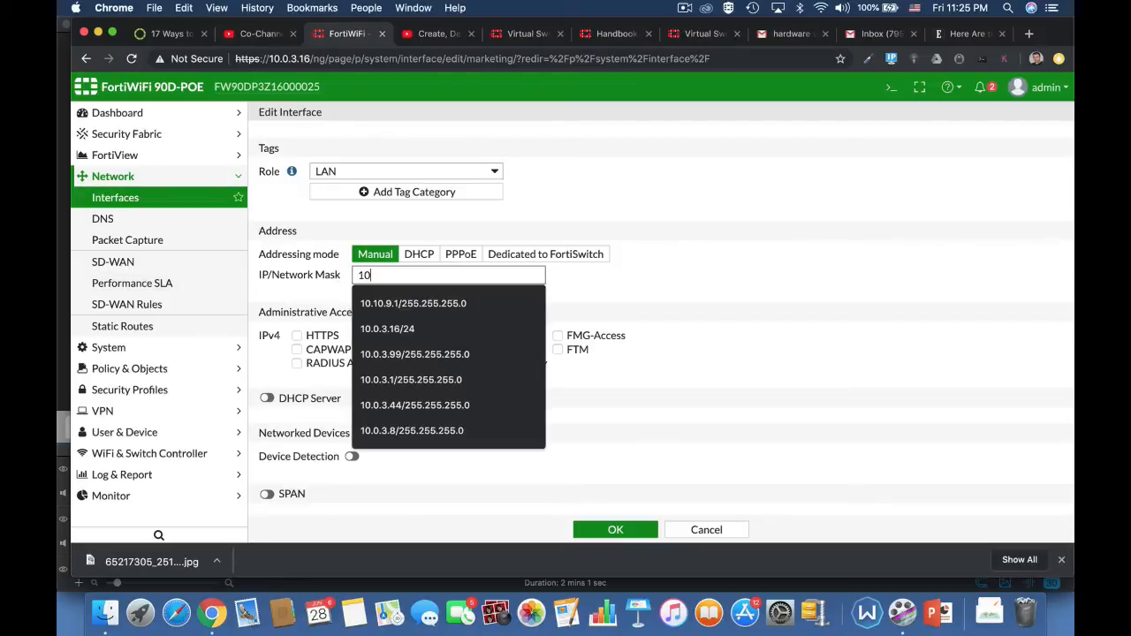
{"action": "type", "text": ".0.3"}
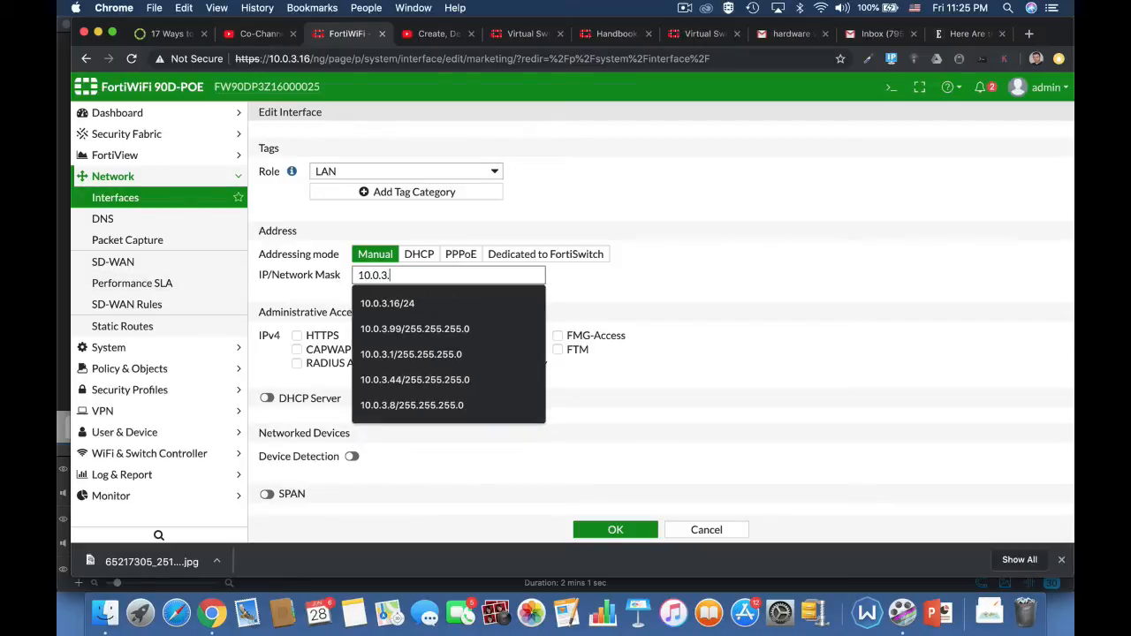
{"action": "type", "text": ".17/24"}
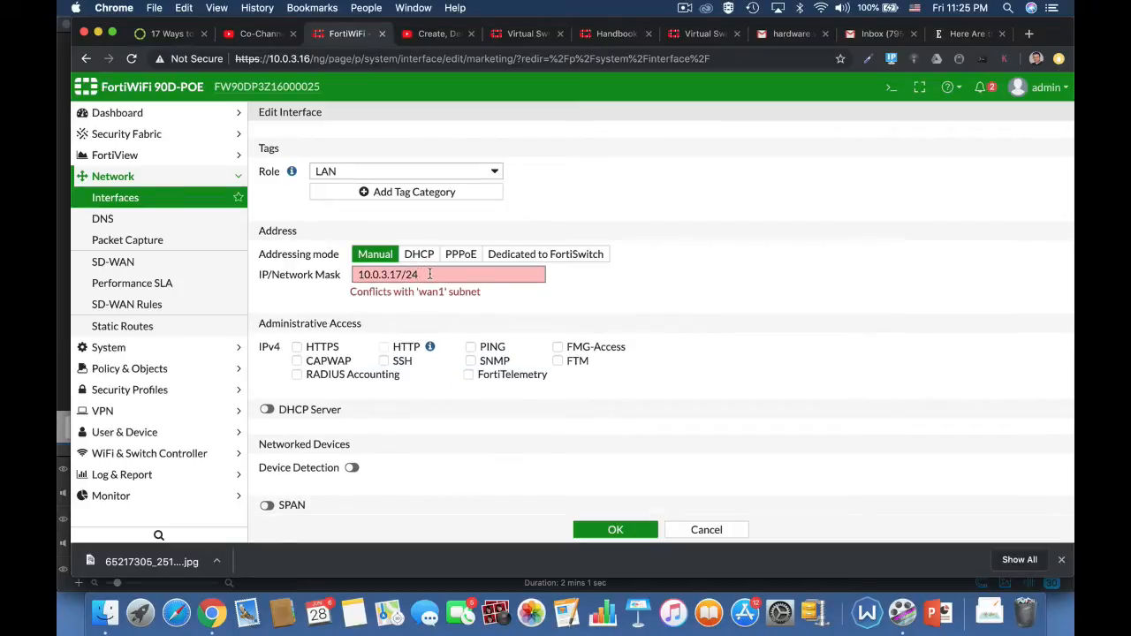
Set the marketing interface's IP/Network Mask to 10.0.4.17/24 and allow HTTPS, HTTP and PING administrative access.
{"action": "left_click_drag", "start_coordinate": [421, 274], "coordinate": [281, 278]}
{"action": "type", "text": "10.0."}
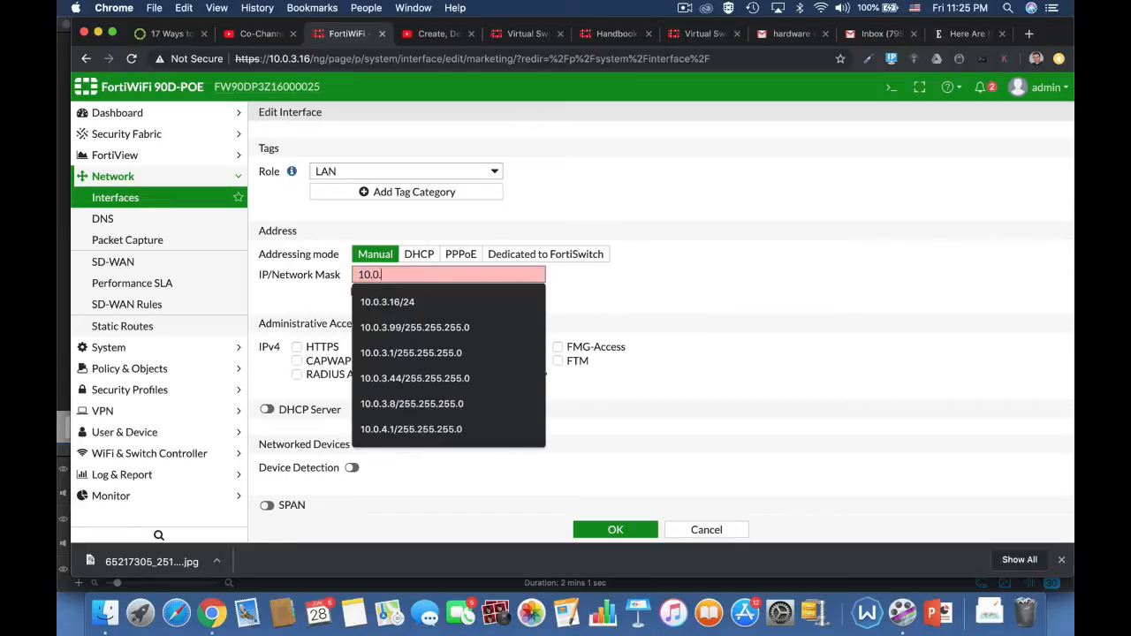
{"action": "type", "text": "4.17/24"}
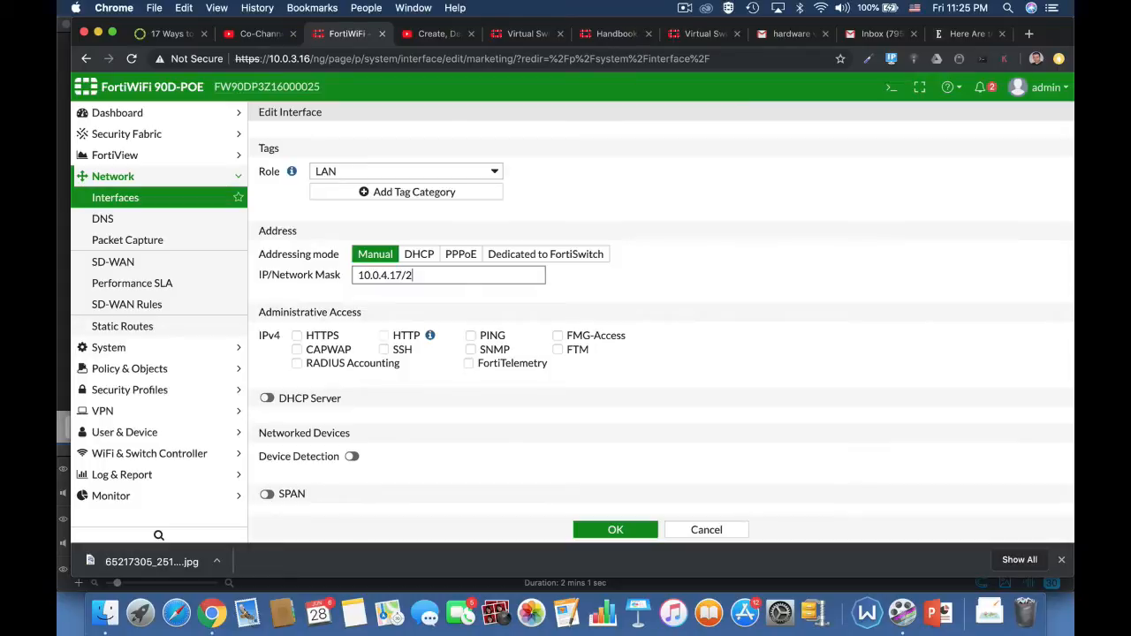
{"action": "left_click", "coordinate": [305, 339]}
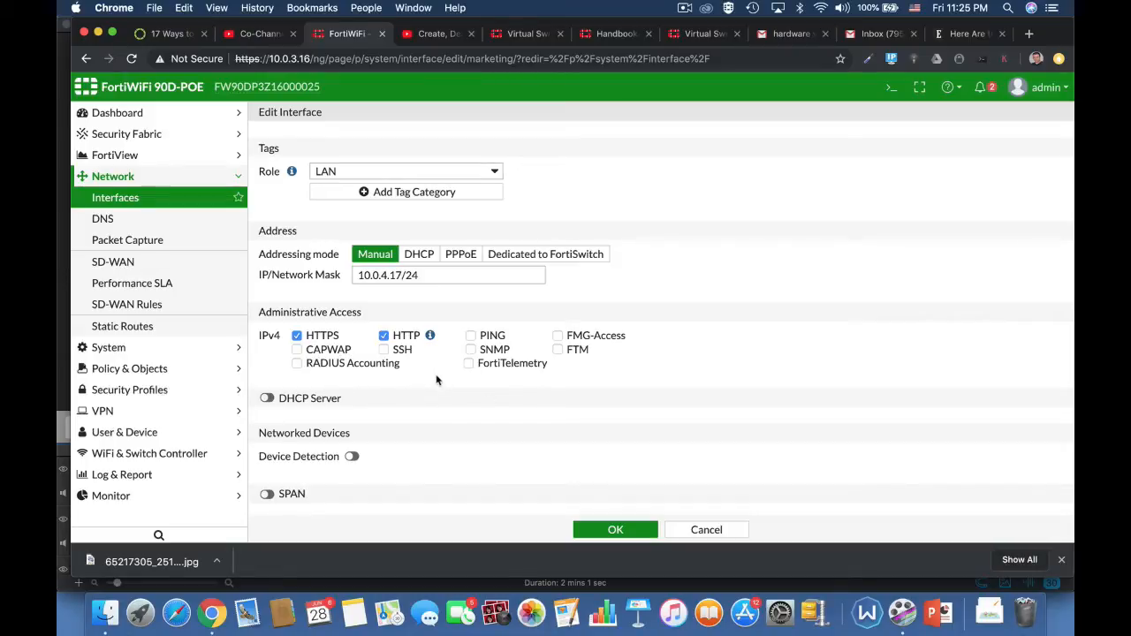
{"action": "left_click", "coordinate": [471, 338]}
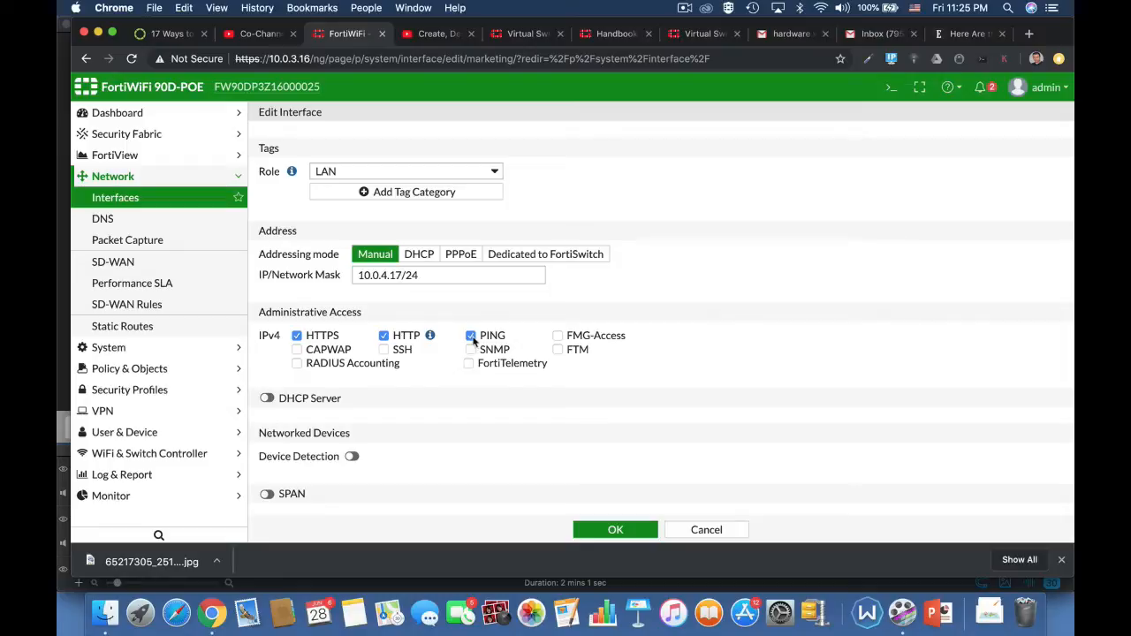
Enable the DHCP server and device detection on the marketing interface and save the interface settings.
{"action": "left_click", "coordinate": [266, 399]}
{"action": "scroll", "coordinate": [655, 456], "scroll_direction": "down", "scroll_amount": 4}
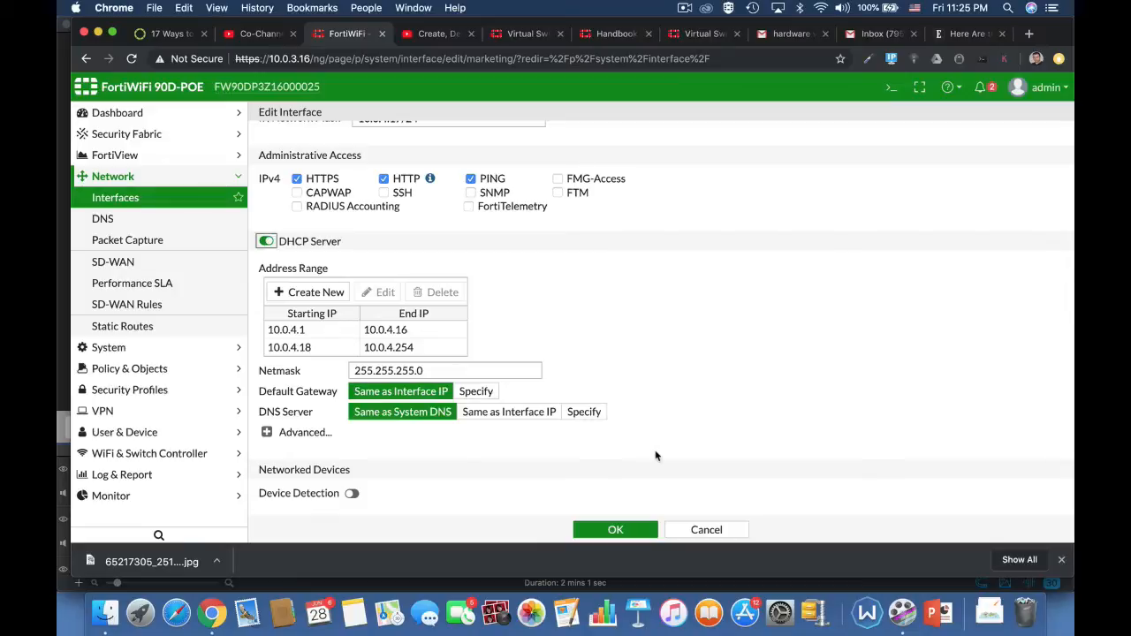
{"action": "scroll", "coordinate": [693, 265], "scroll_direction": "up", "scroll_amount": 3}
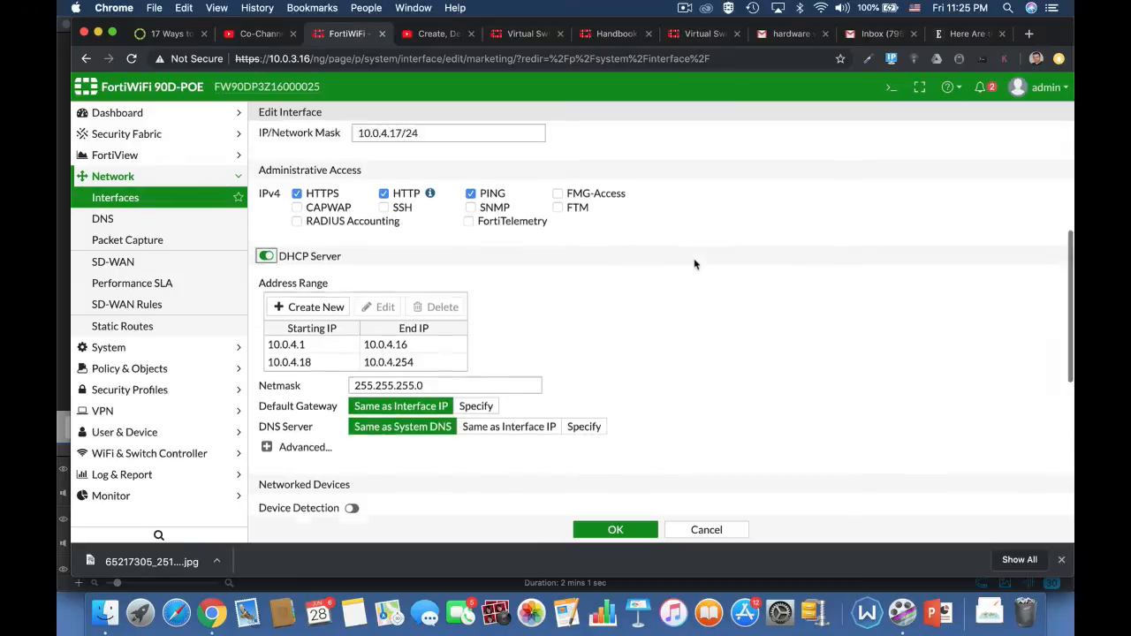
{"action": "scroll", "coordinate": [732, 401], "scroll_direction": "down", "scroll_amount": 4}
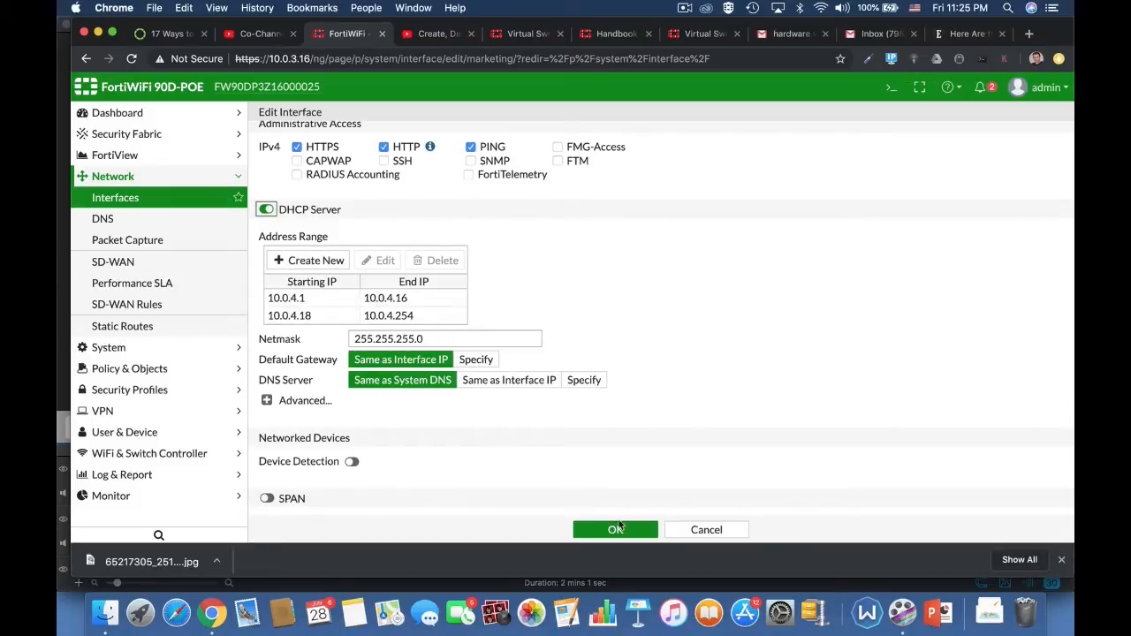
{"action": "left_click", "coordinate": [353, 461]}
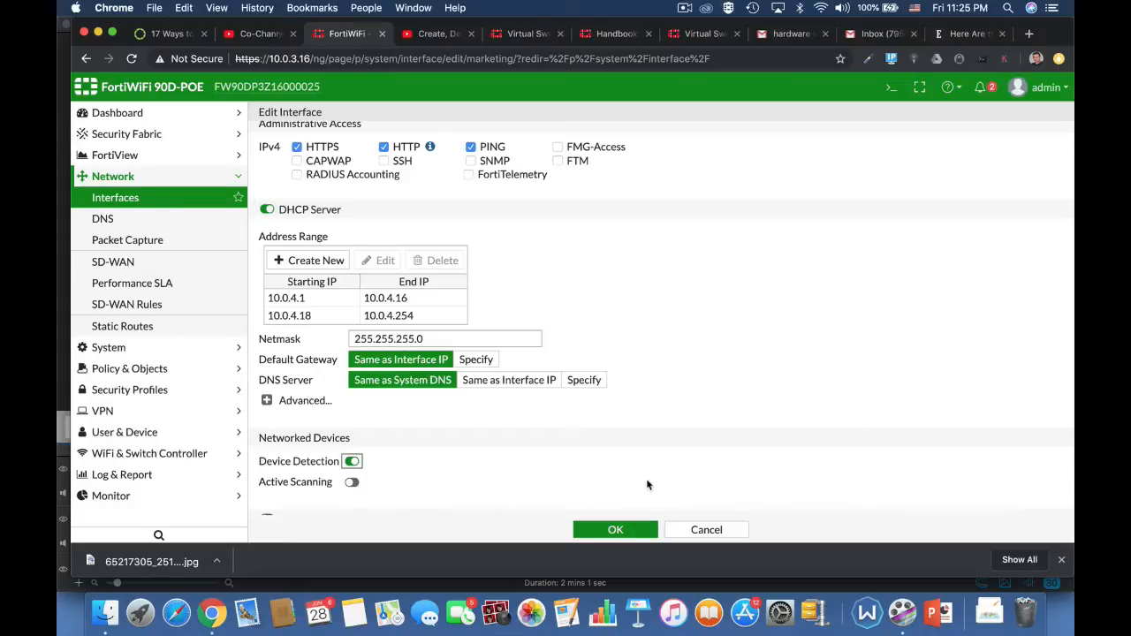
{"action": "scroll", "coordinate": [649, 485], "scroll_direction": "down", "scroll_amount": 3}
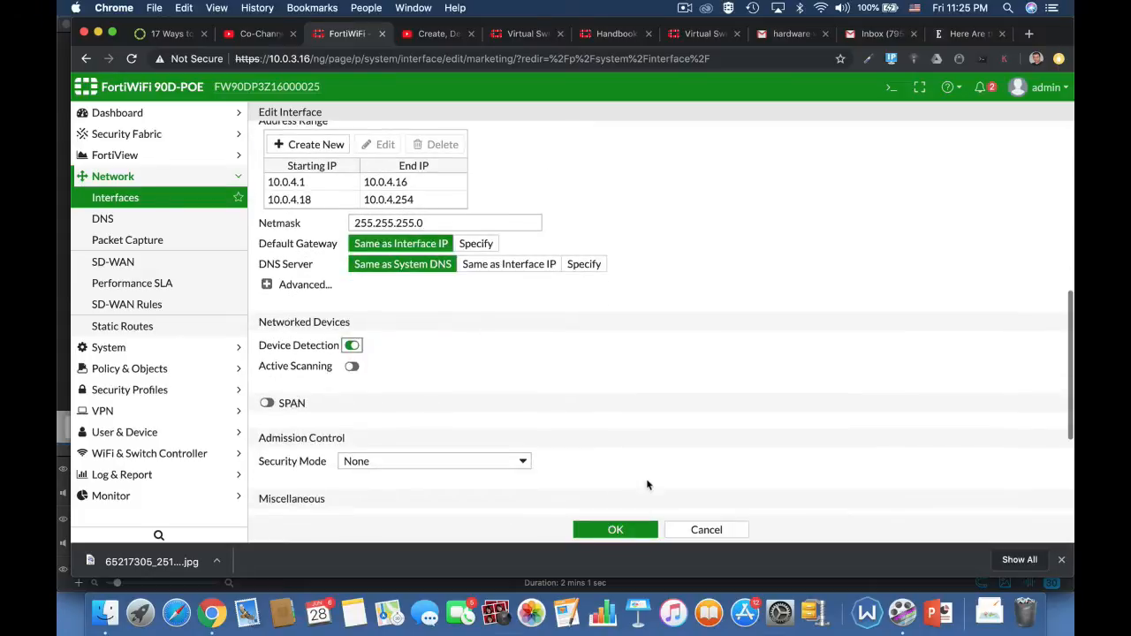
{"action": "left_click", "coordinate": [613, 531]}
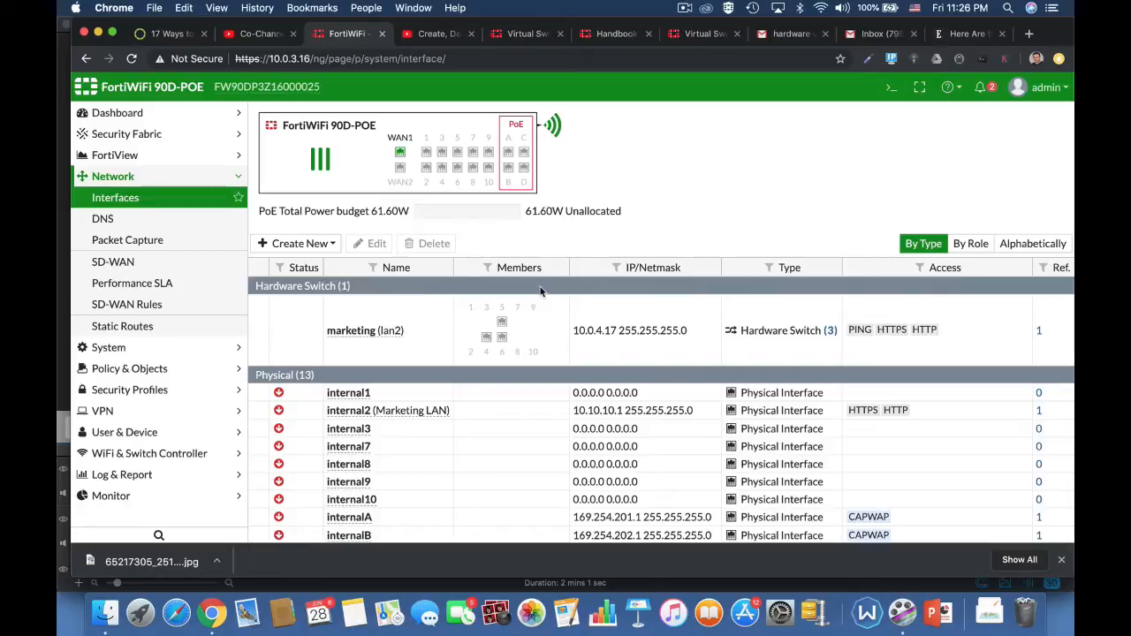
{"action": "mouse_move", "coordinate": [489, 342]}
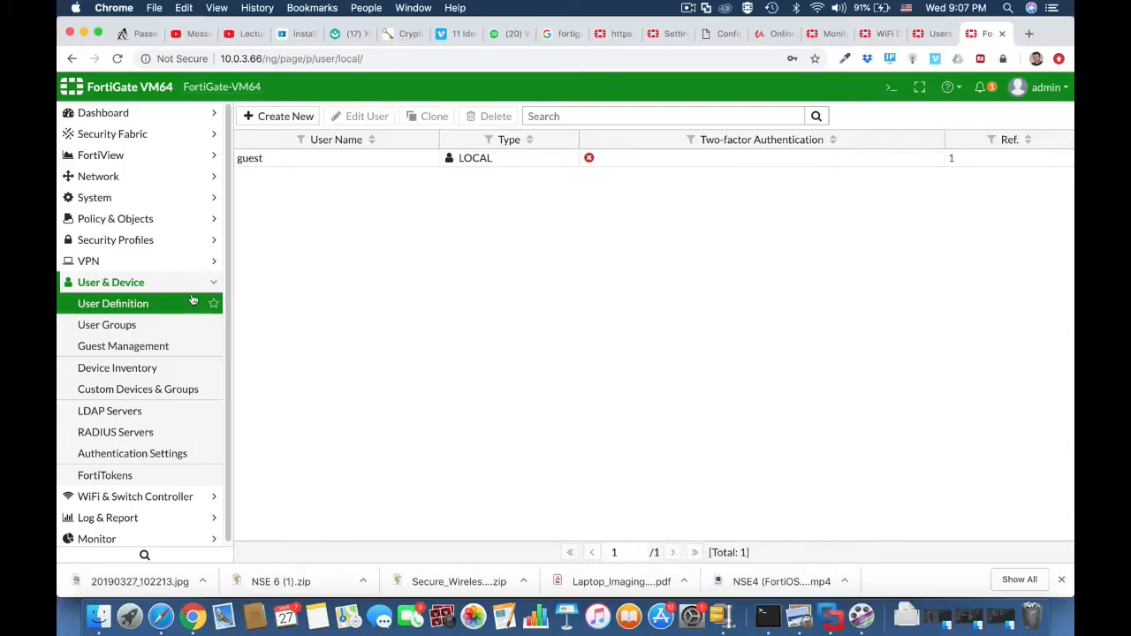
On the FortiGate VM64, review the existing user groups and go back to the user definitions.
{"action": "left_click", "coordinate": [185, 289]}
{"action": "left_click", "coordinate": [184, 289]}
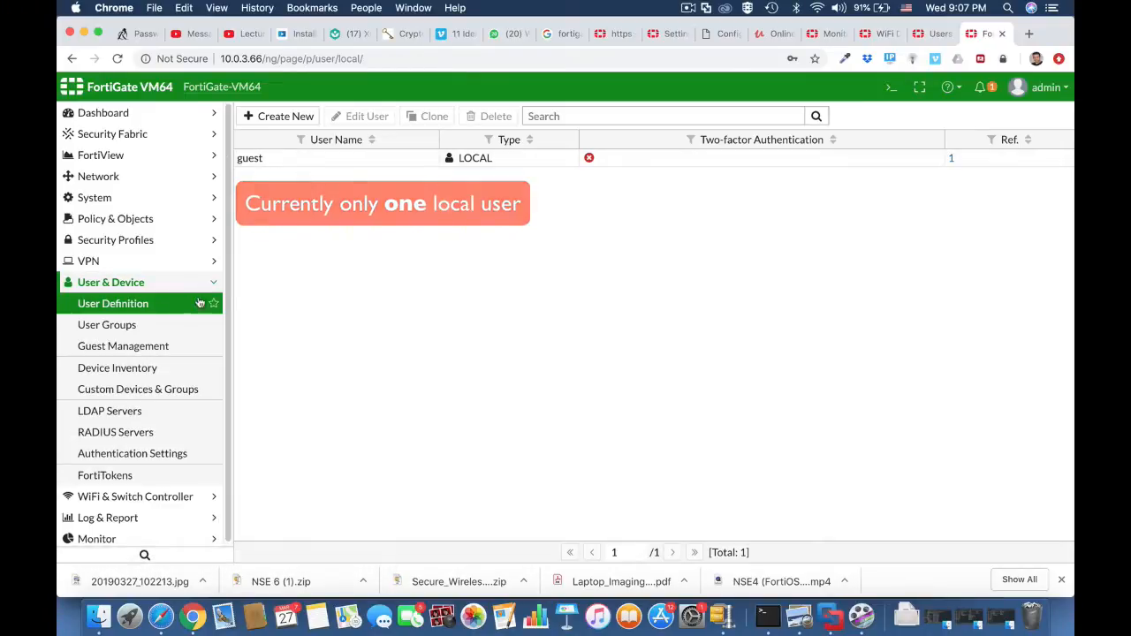
{"action": "left_click", "coordinate": [168, 325]}
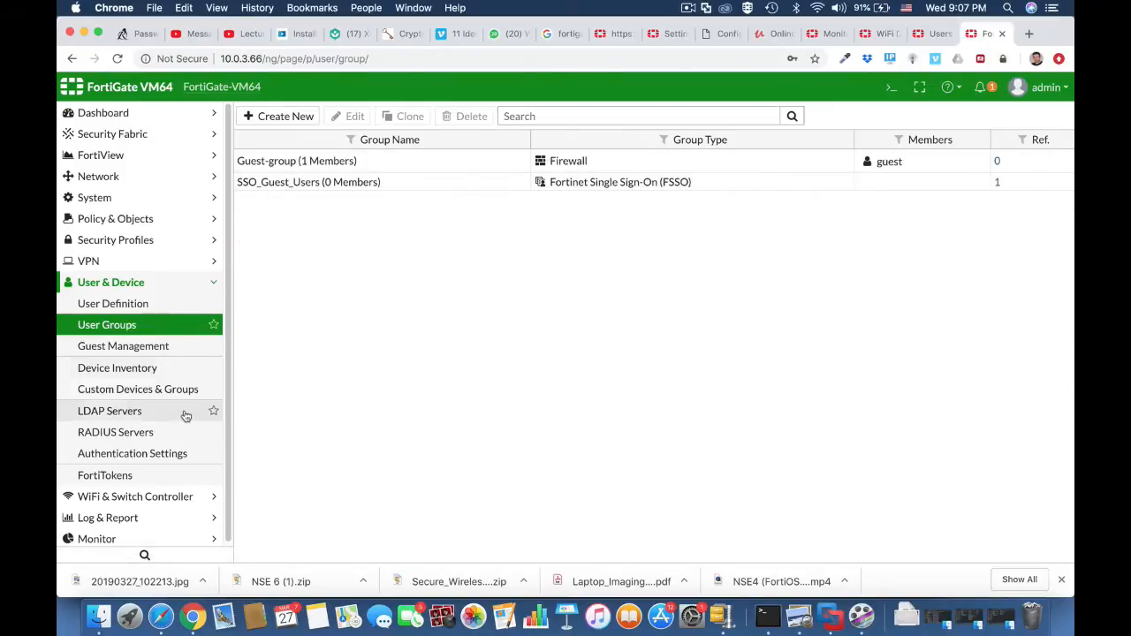
{"action": "left_click", "coordinate": [141, 303]}
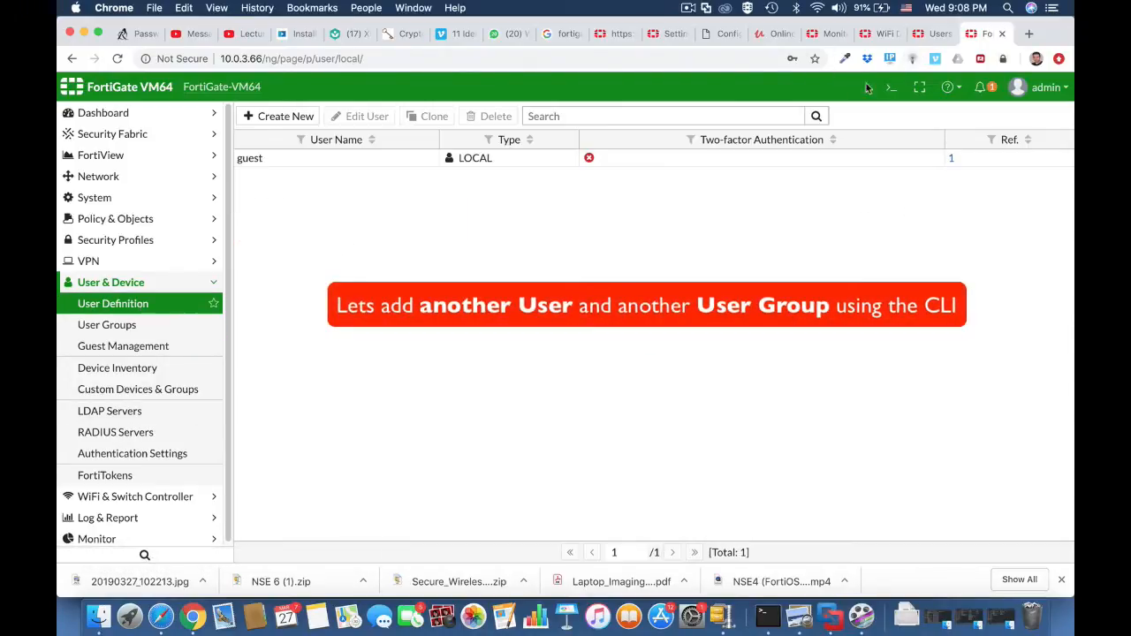
Open the CLI console, enter config user local and create the user entry testuser1.
{"action": "left_click", "coordinate": [892, 87]}
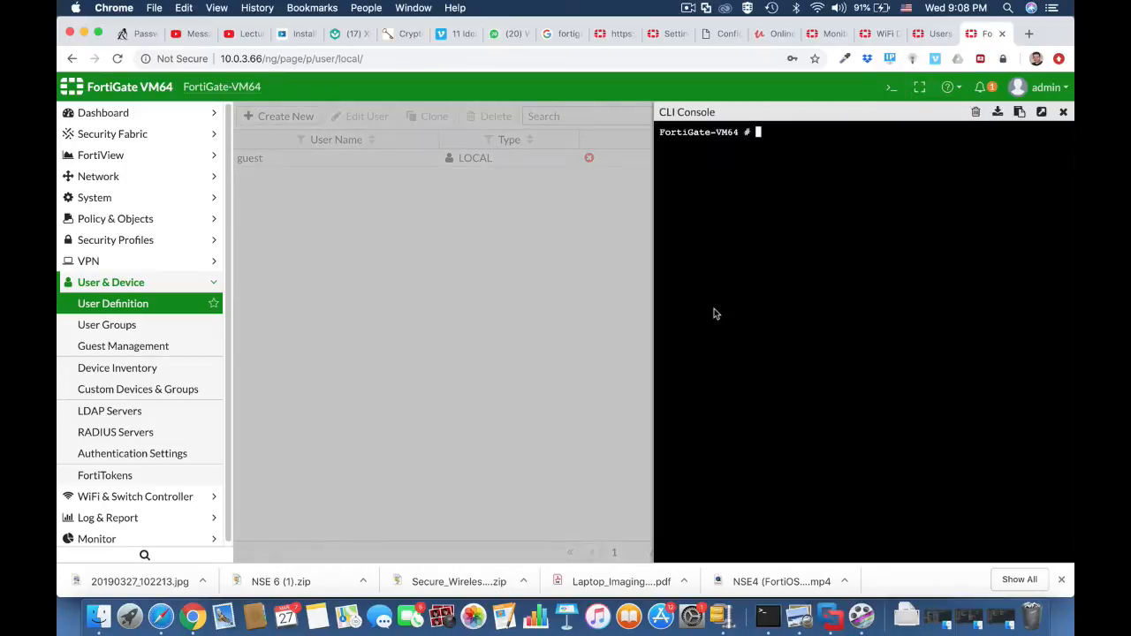
{"action": "type", "text": "config user local"}
{"action": "key", "text": "Return"}
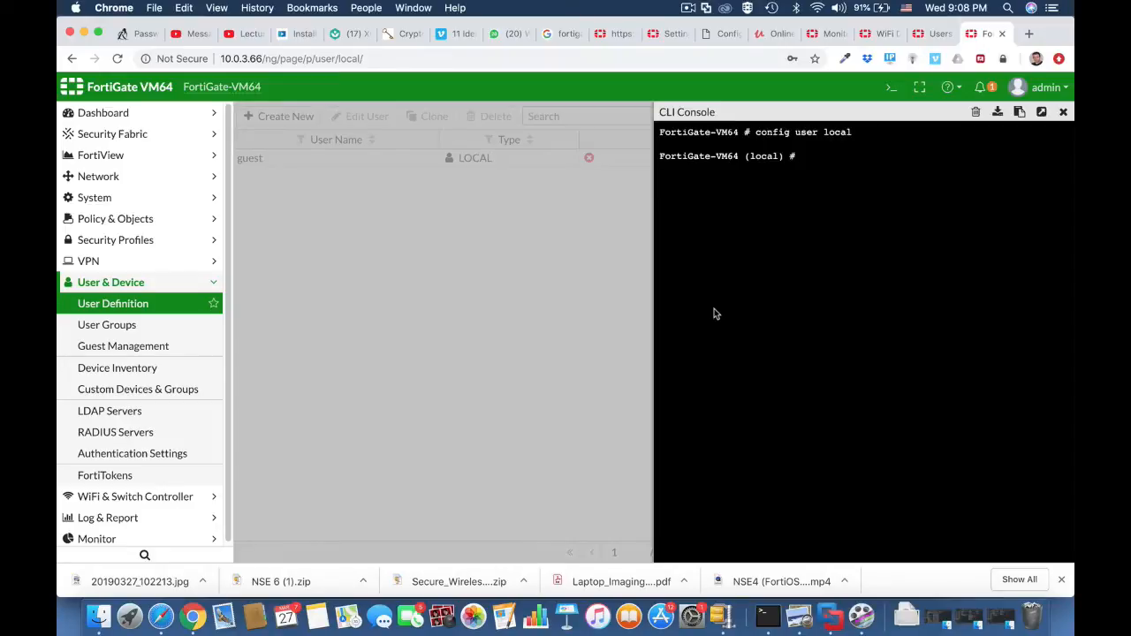
{"action": "type", "text": "edit testuser1"}
{"action": "key", "text": "Return"}
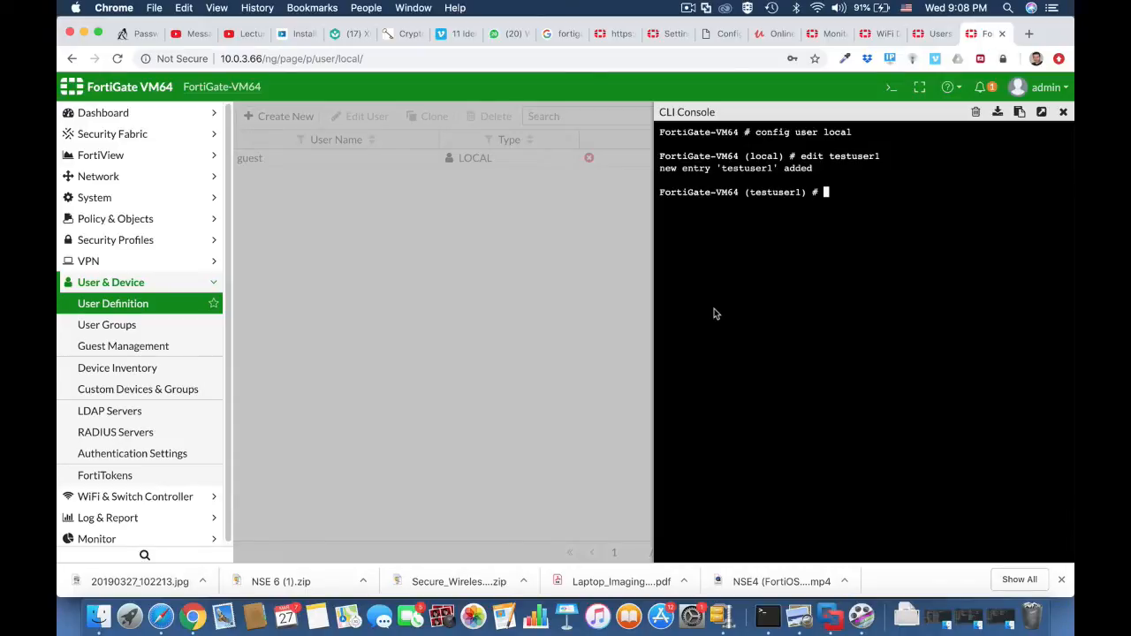
Set the authentication type of testuser1 to password.
{"action": "type", "text": "set type password"}
{"action": "key", "text": "Return"}
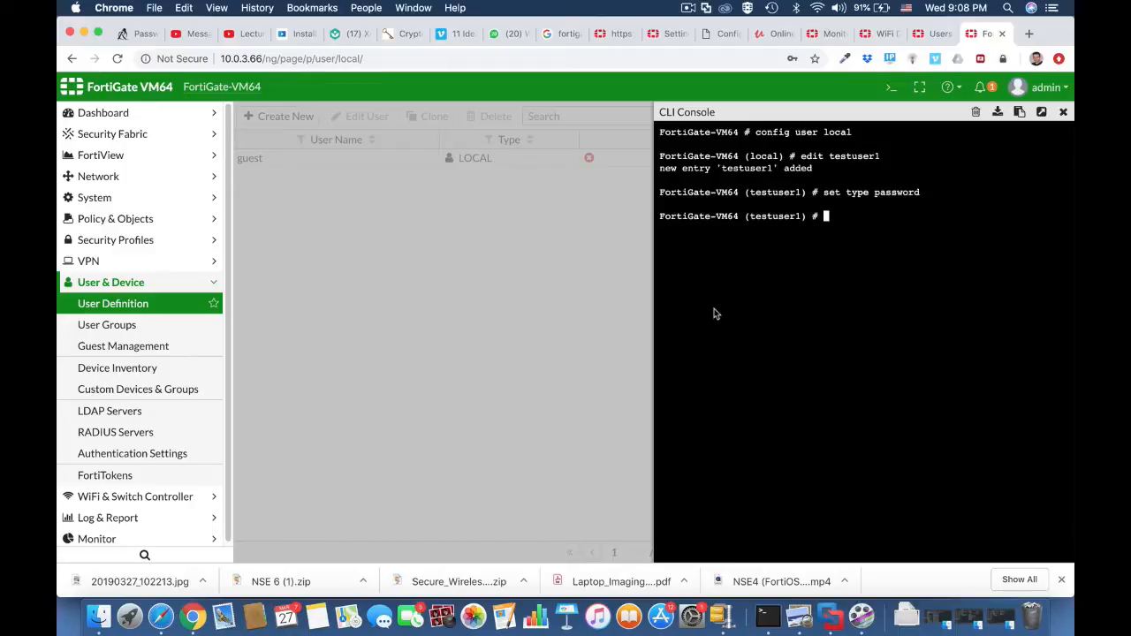
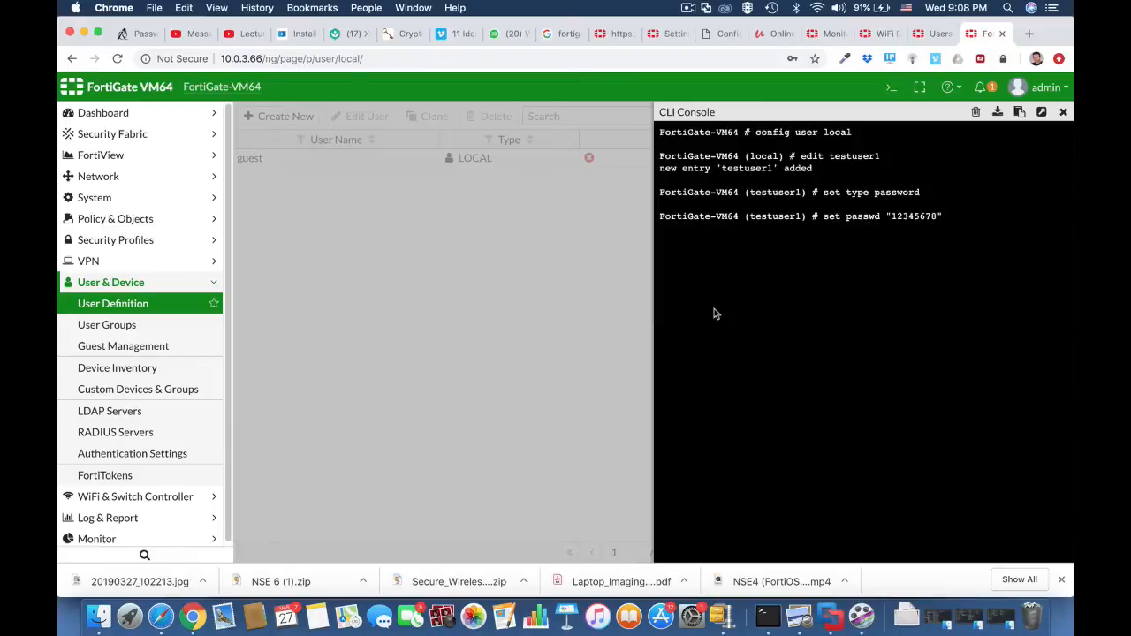
Assign the account password to testuser1 with set passwd, then end the configuration and return to the user definitions.
{"action": "key", "text": "Return"}
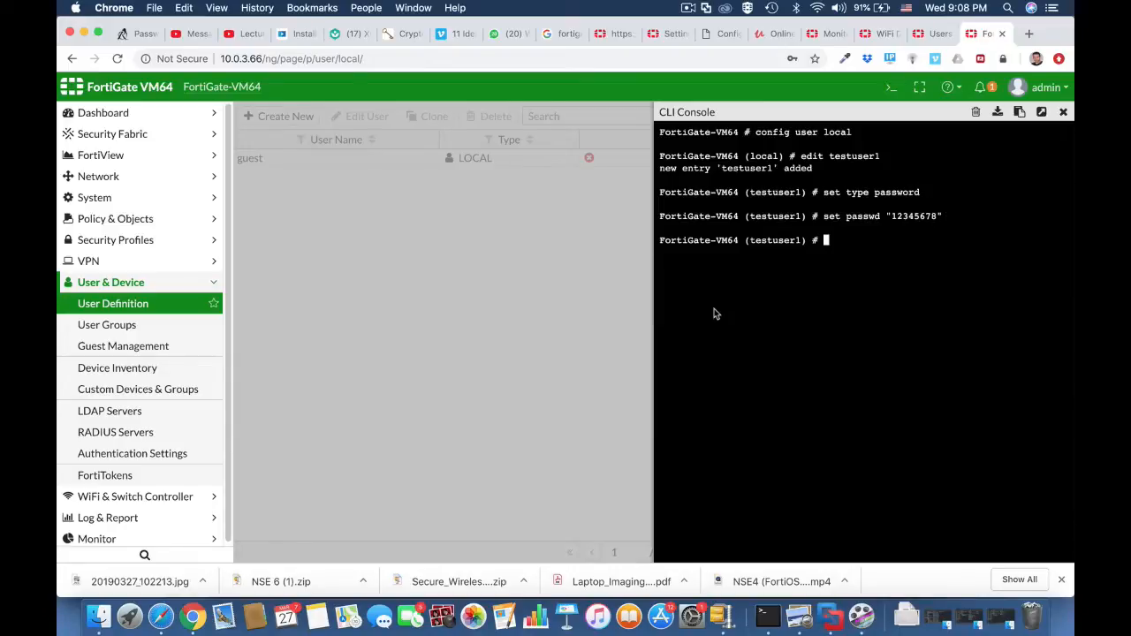
{"action": "type", "text": "end"}
{"action": "key", "text": "Return"}
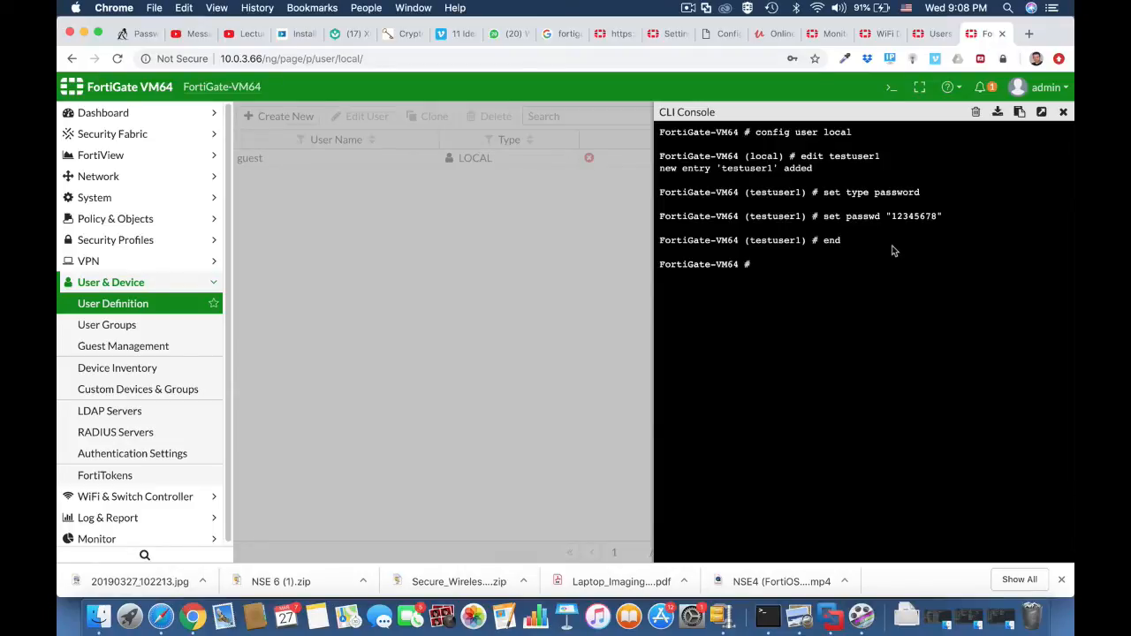
{"action": "left_click", "coordinate": [189, 311]}
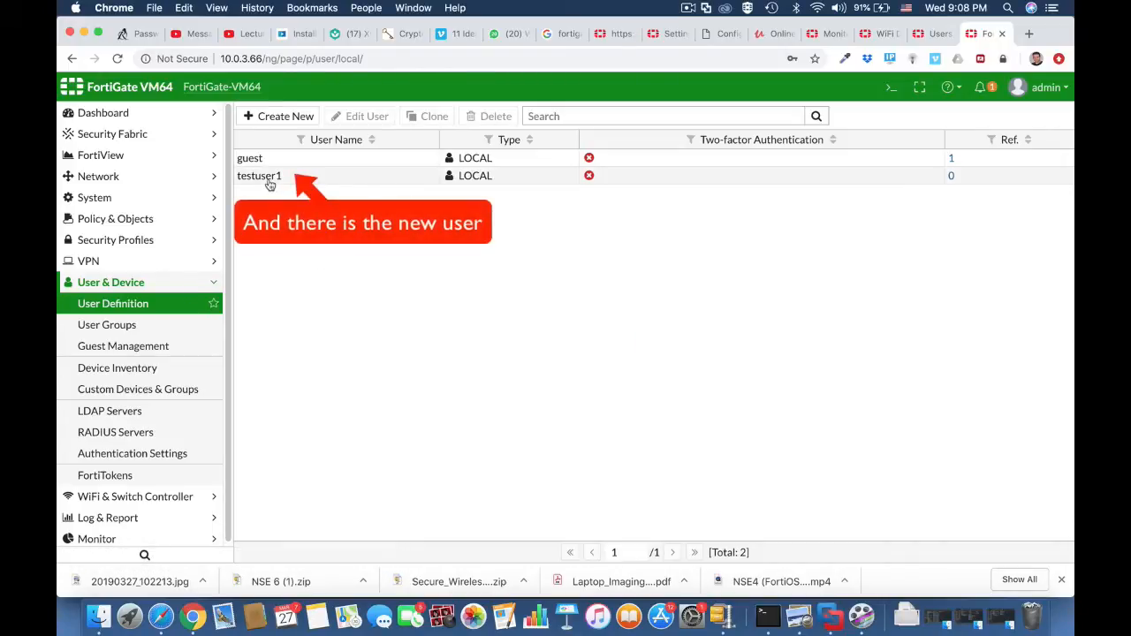
Go to the user groups page, reopen the CLI console and create the group wifi-users under config user group.
{"action": "left_click", "coordinate": [168, 329]}
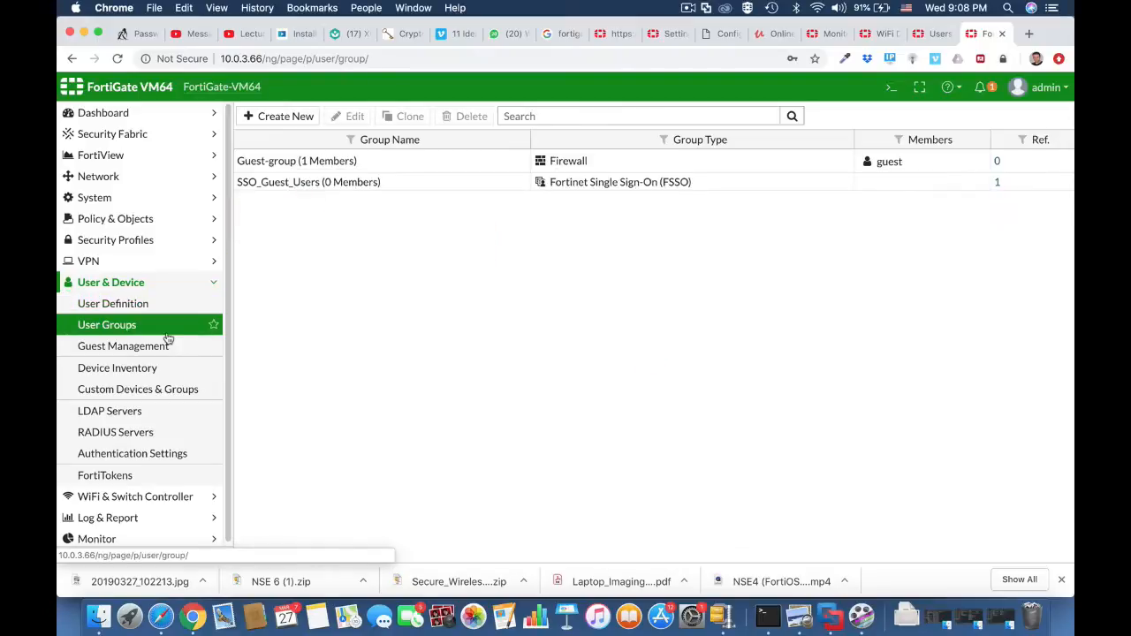
{"action": "left_click", "coordinate": [892, 90]}
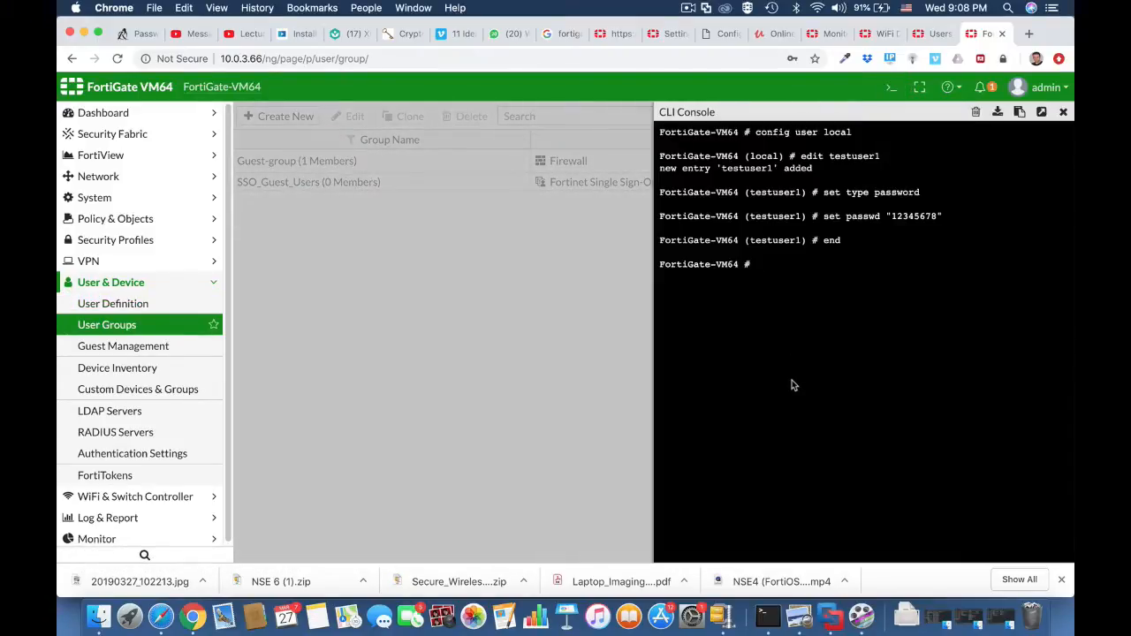
{"action": "type", "text": "conf"}
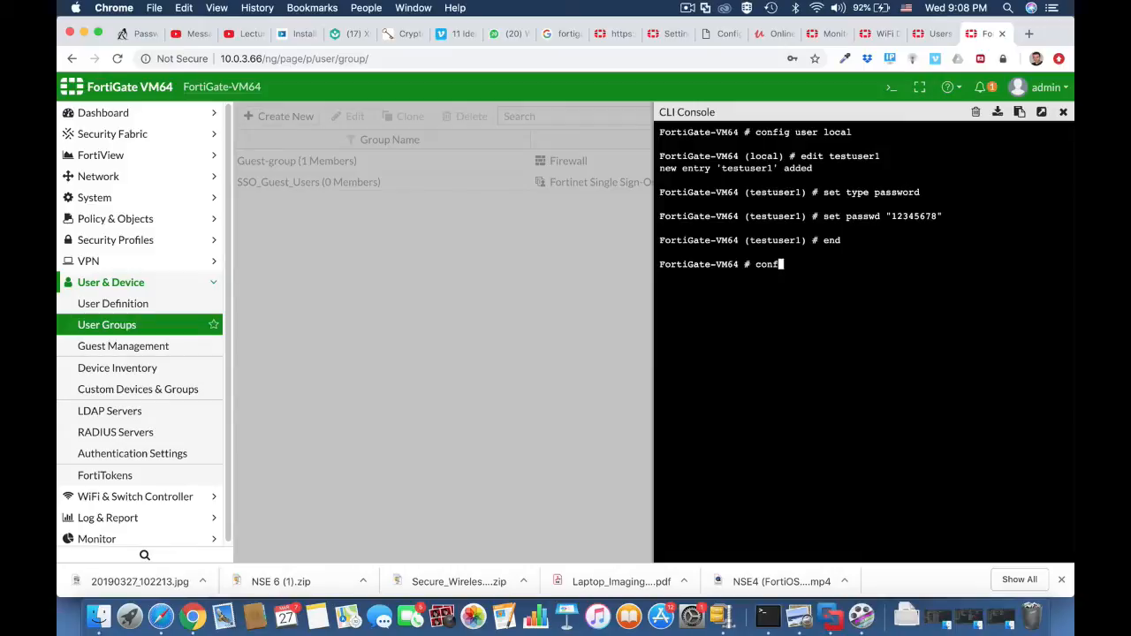
{"action": "type", "text": "ig user group"}
{"action": "key", "text": "Return"}
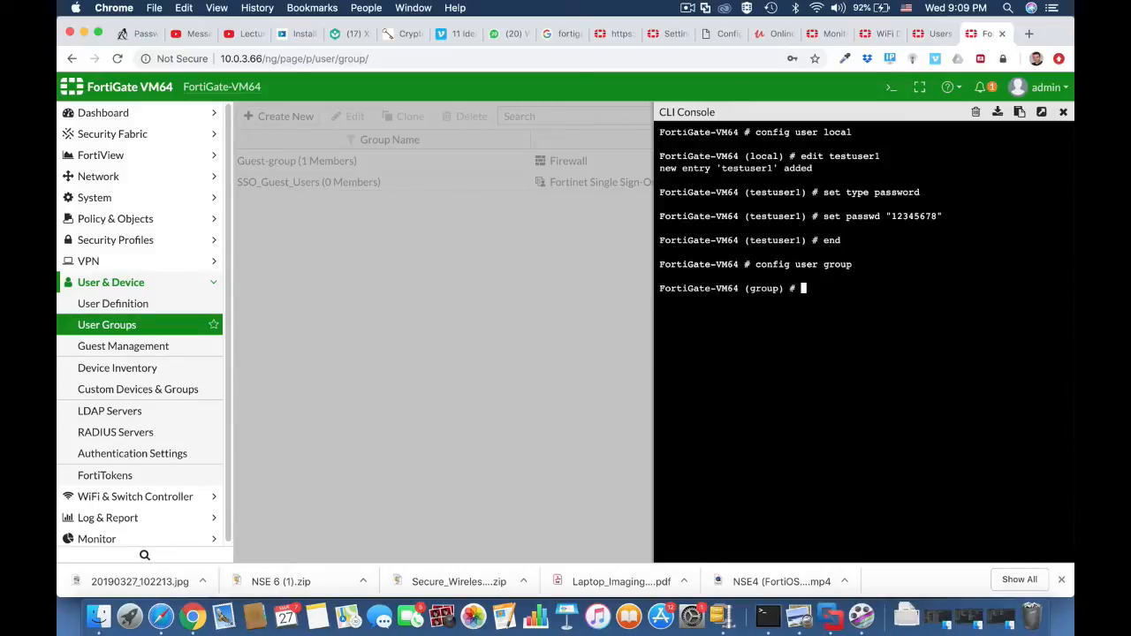
{"action": "type", "text": "edit wifi-users"}
{"action": "key", "text": "Return"}
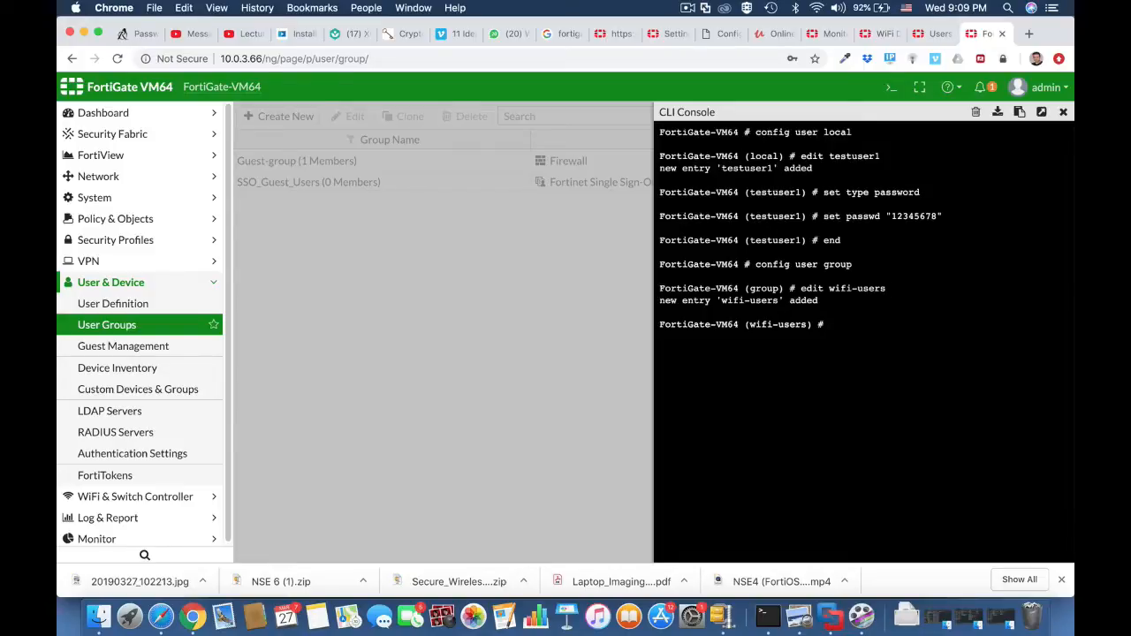
Set testuser1 as the member of wifi-users, end the group configuration and close the CLI console.
{"action": "type", "text": "set member testuser1"}
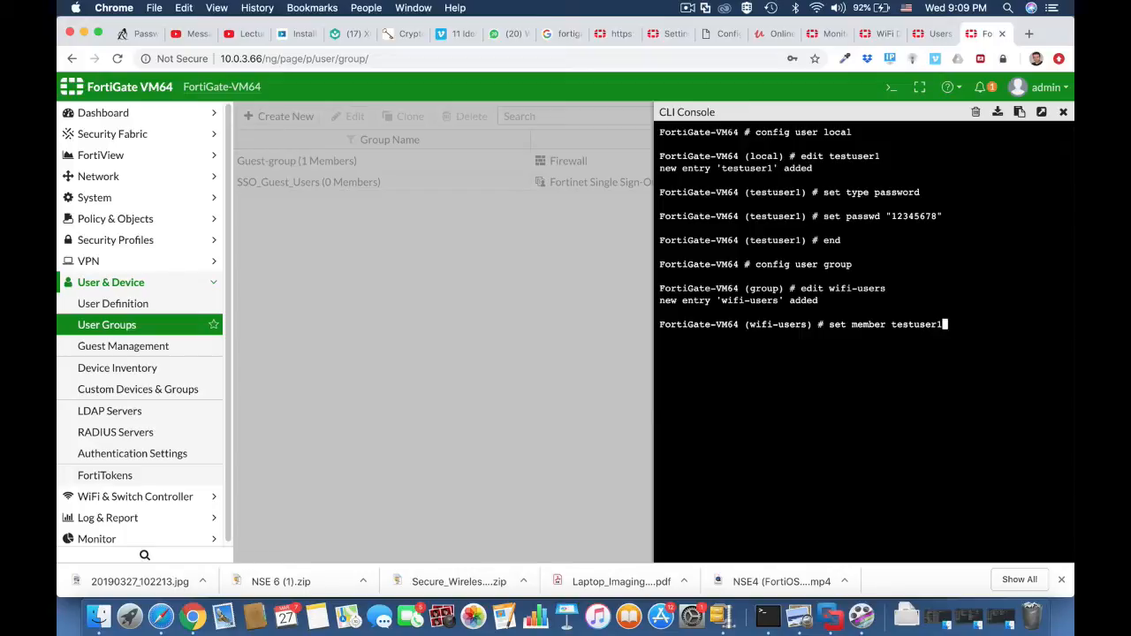
{"action": "key", "text": "Return"}
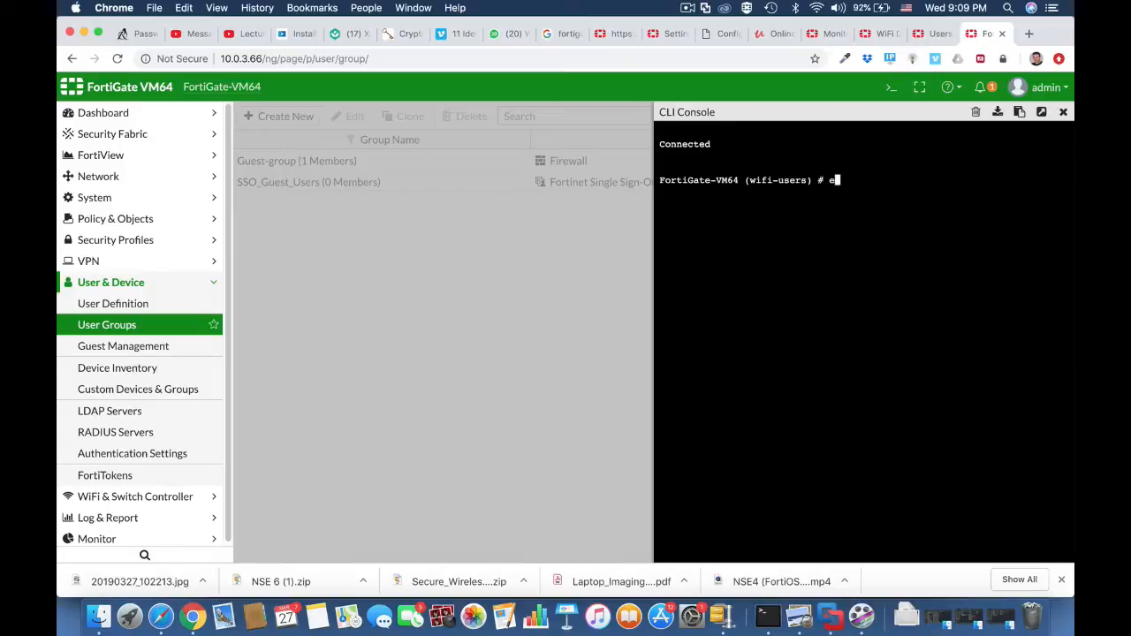
{"action": "type", "text": "end"}
{"action": "key", "text": "Return"}
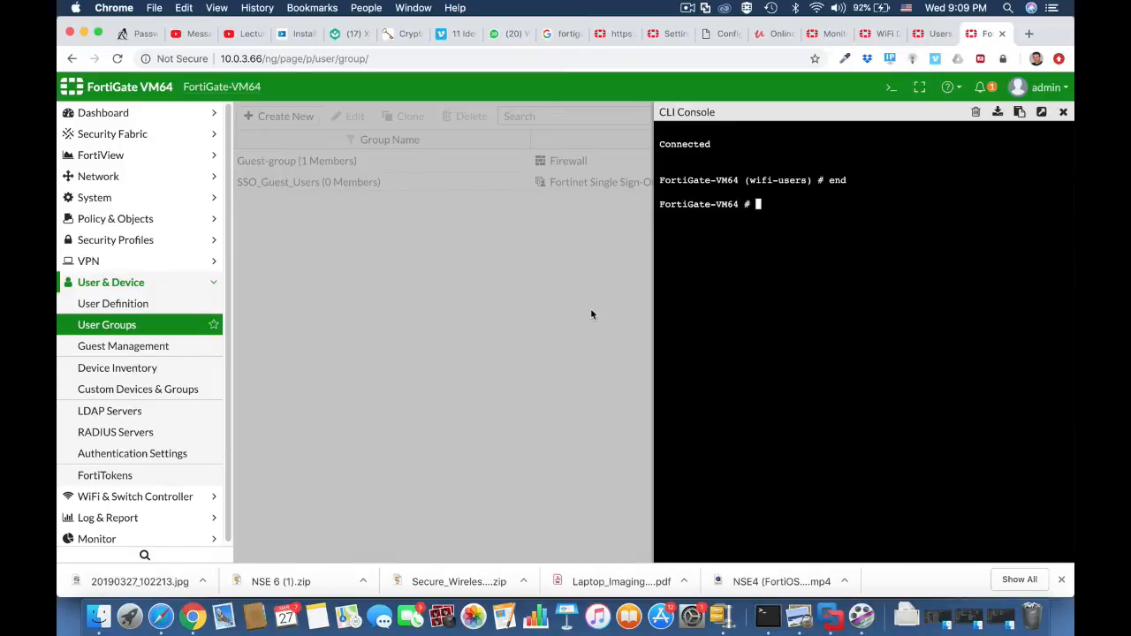
{"action": "left_click", "coordinate": [1063, 111]}
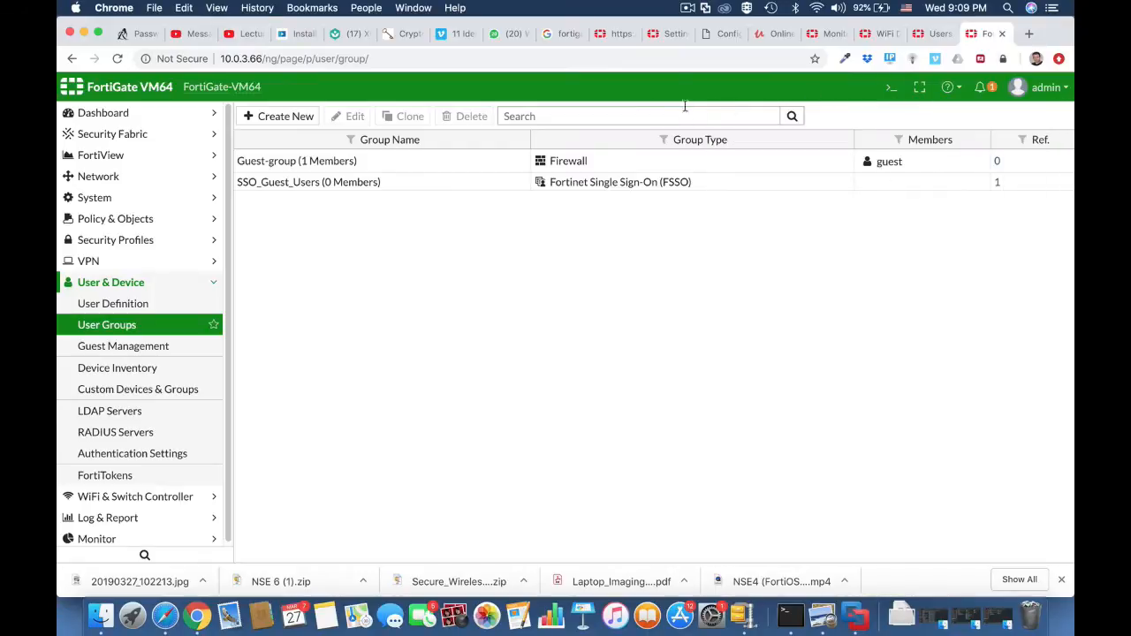
Reload the user groups page and open the wifi-users group to check its members.
{"action": "left_click", "coordinate": [677, 60]}
{"action": "key", "text": "Return"}
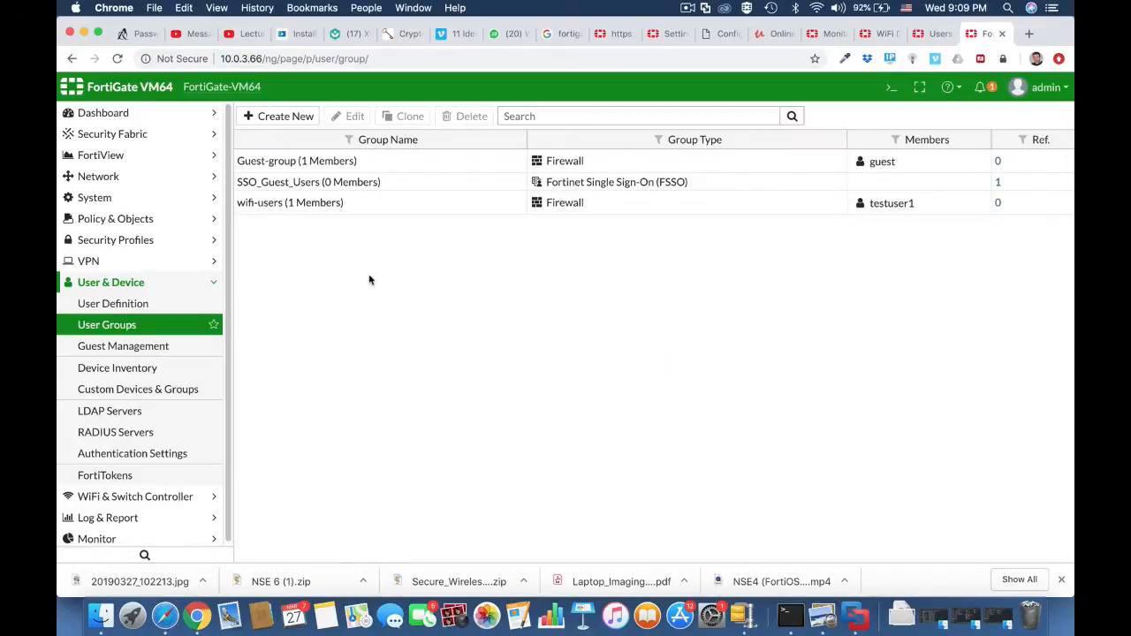
{"action": "left_click", "coordinate": [287, 205]}
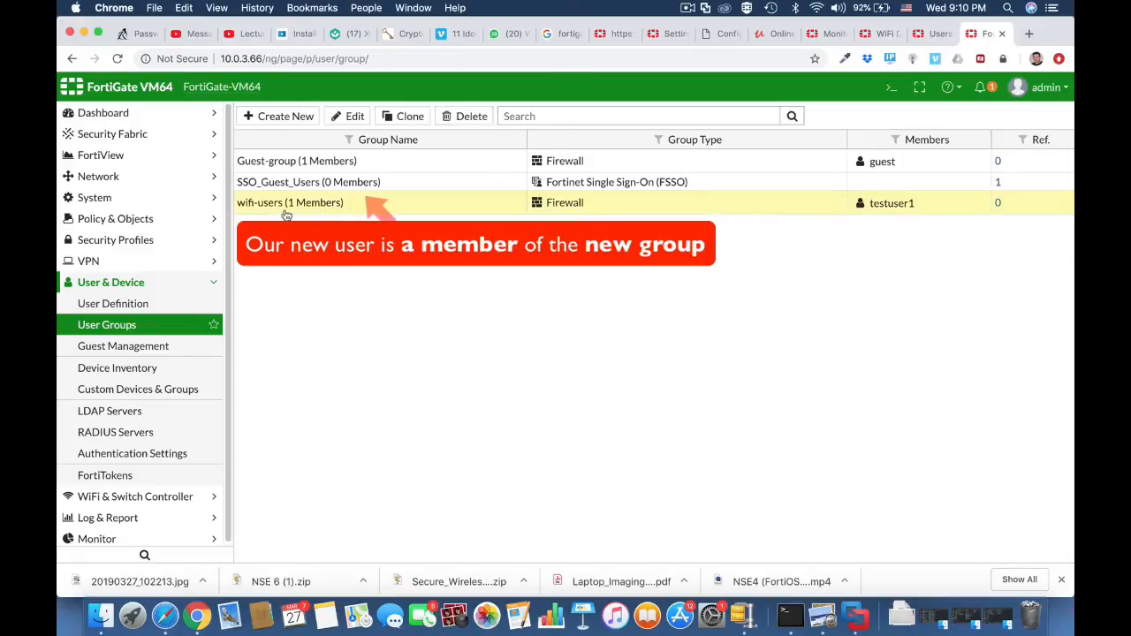
{"action": "left_click", "coordinate": [350, 116]}
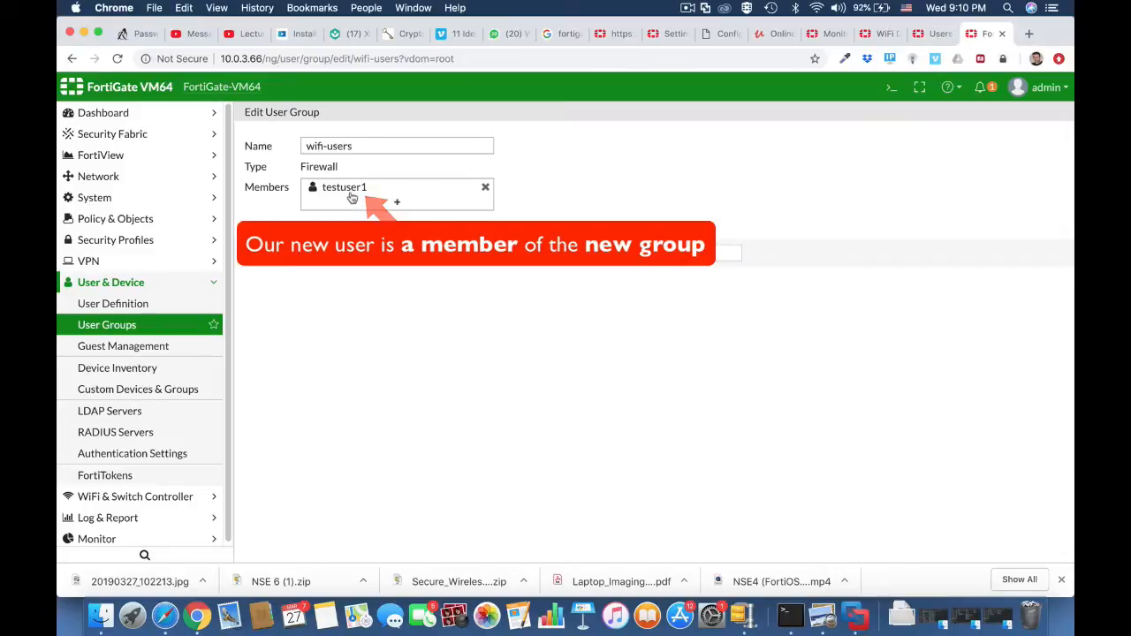
{"action": "left_click", "coordinate": [613, 253]}
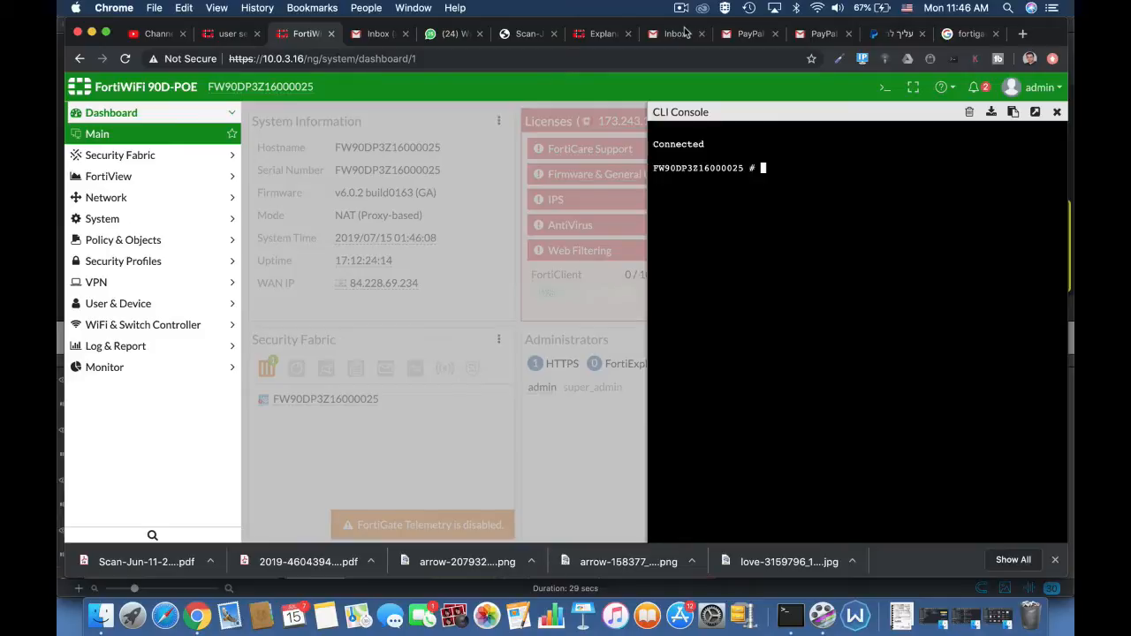
Enter the user settings configuration with config user setting in the FortiWiFi 90D-POE's CLI console.
{"action": "type", "text": "config user setting"}
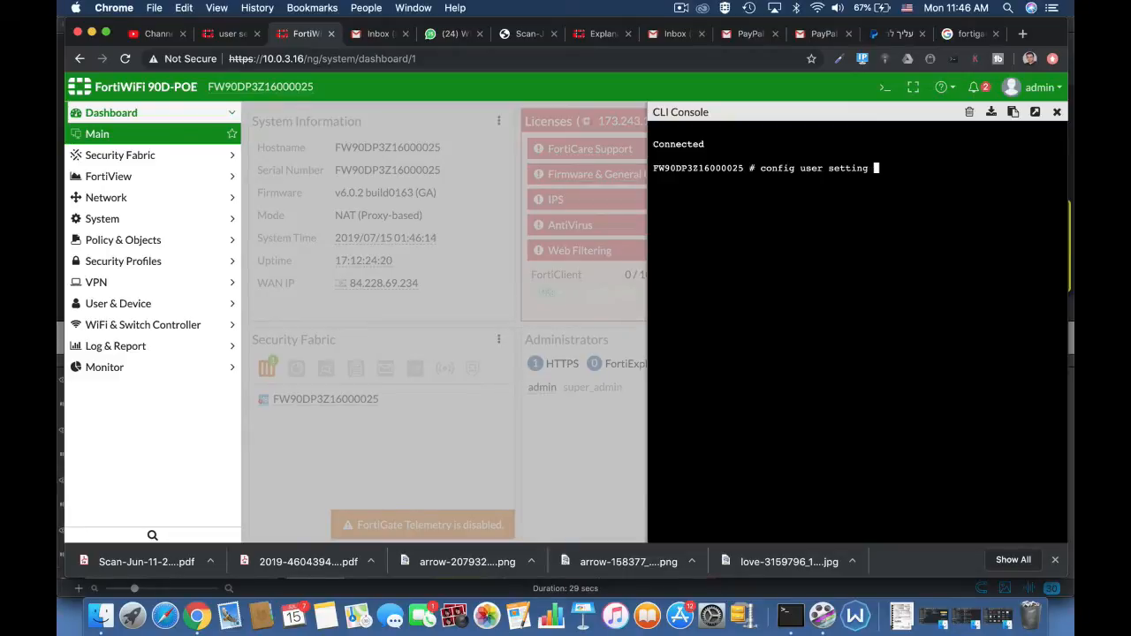
{"action": "key", "text": "Return"}
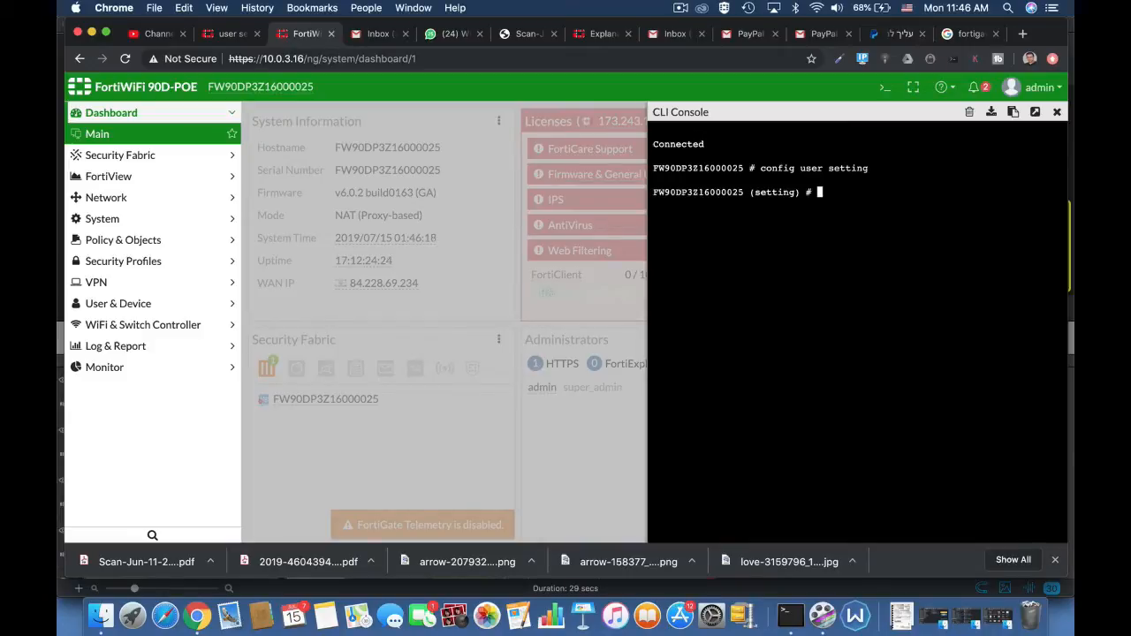
Set auth-timeout to 30 in the user settings.
{"action": "type", "text": "set a"}
{"action": "key", "text": "Tab"}
{"action": "key", "text": "Tab"}
{"action": "key", "text": "Tab"}
{"action": "key", "text": "Tab"}
{"action": "key", "text": "Tab"}
{"action": "key", "text": "Tab"}
{"action": "key", "text": "Tab"}
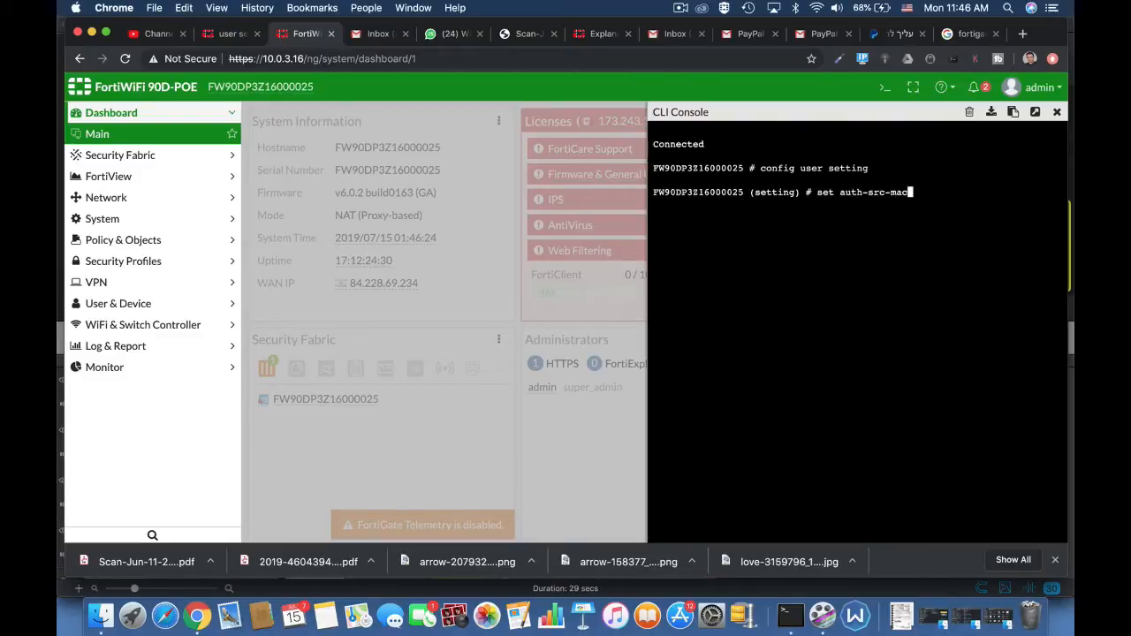
{"action": "key", "text": "Tab"}
{"action": "type", "text": "30"}
{"action": "key", "text": "Return"}
{"action": "key", "text": "Return"}
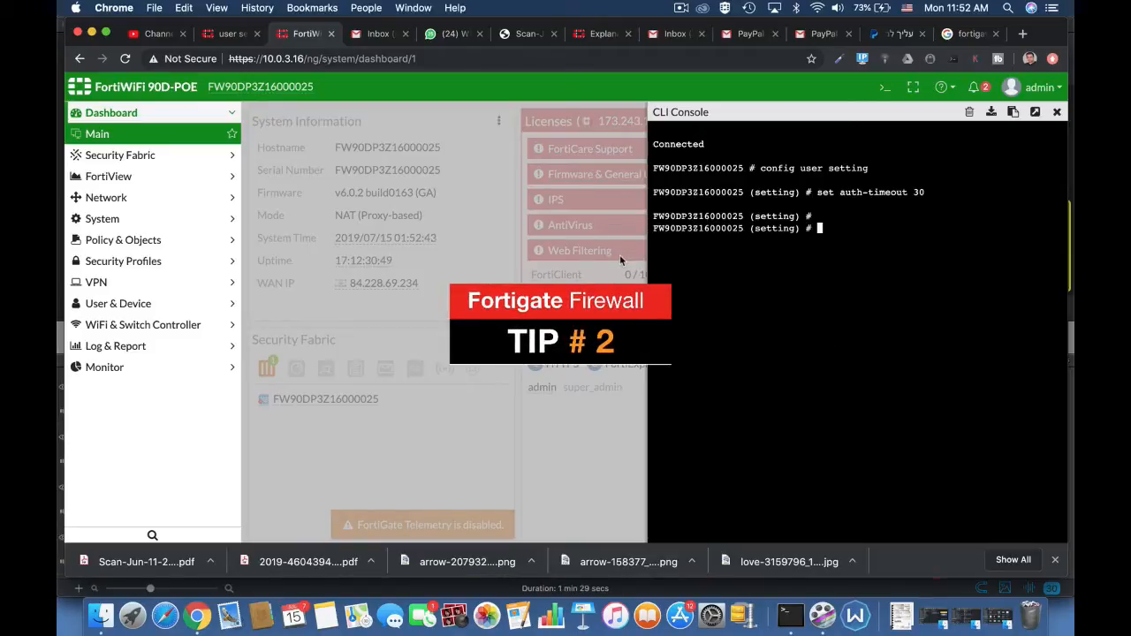
Compose a set auth-timeout-type command and cycle through its available values, including idle-timeout.
{"action": "type", "text": "set"}
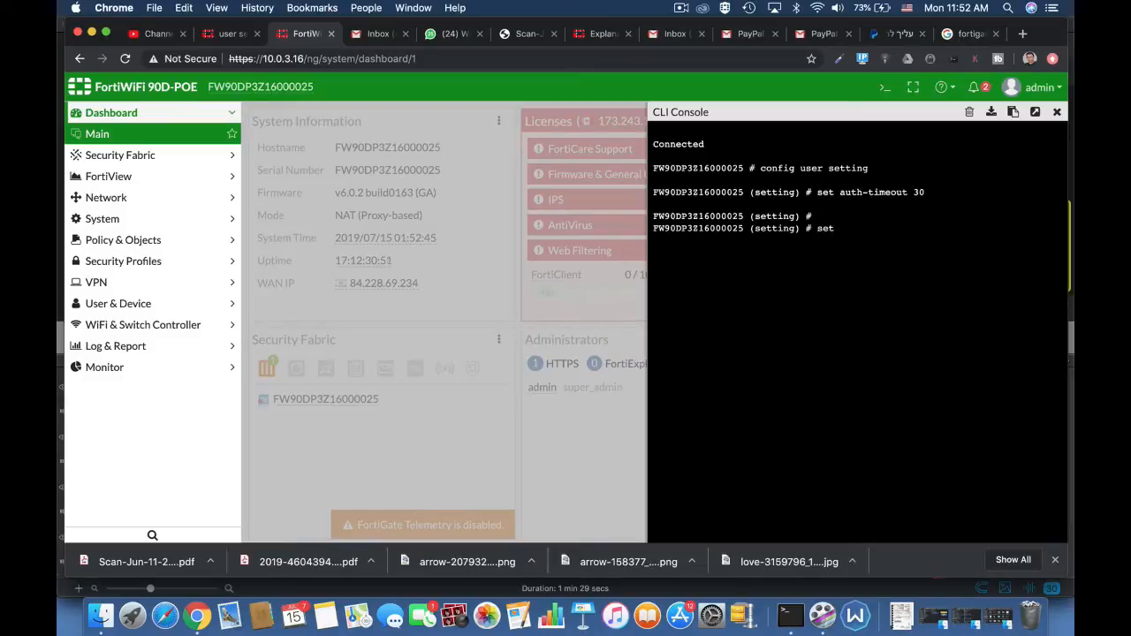
{"action": "type", "text": " auth-type"}
{"action": "key", "text": "Tab"}
{"action": "key", "text": "Tab"}
{"action": "key", "text": "Tab"}
{"action": "key", "text": "Tab"}
{"action": "key", "text": "Tab"}
{"action": "key", "text": "Tab"}
{"action": "key", "text": "Tab"}
{"action": "key", "text": "Tab"}
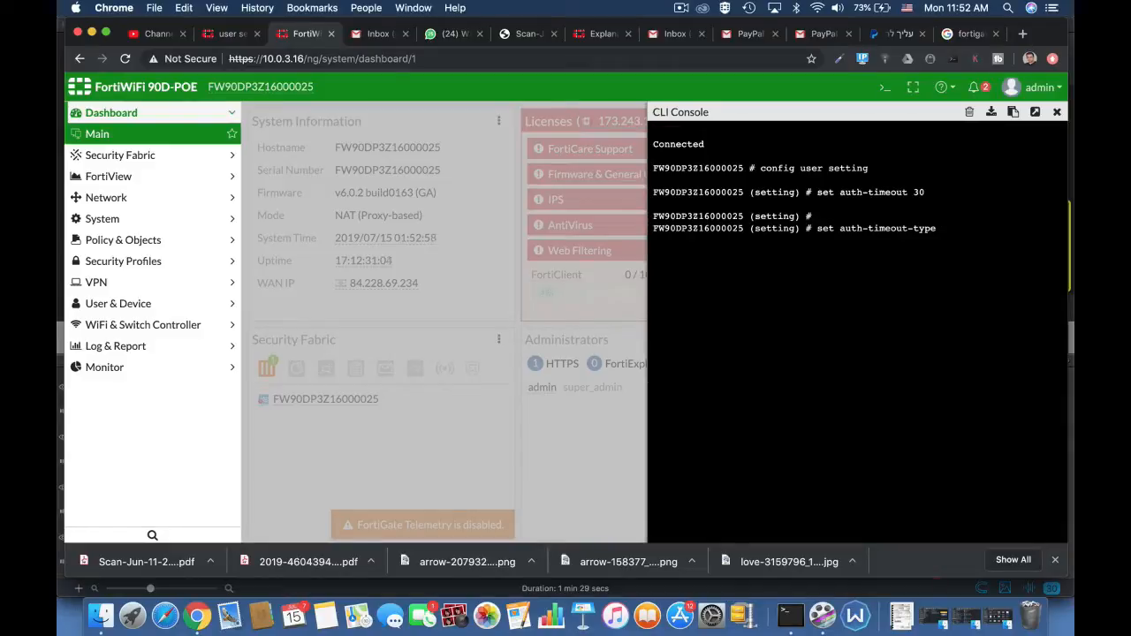
{"action": "key", "text": "Tab"}
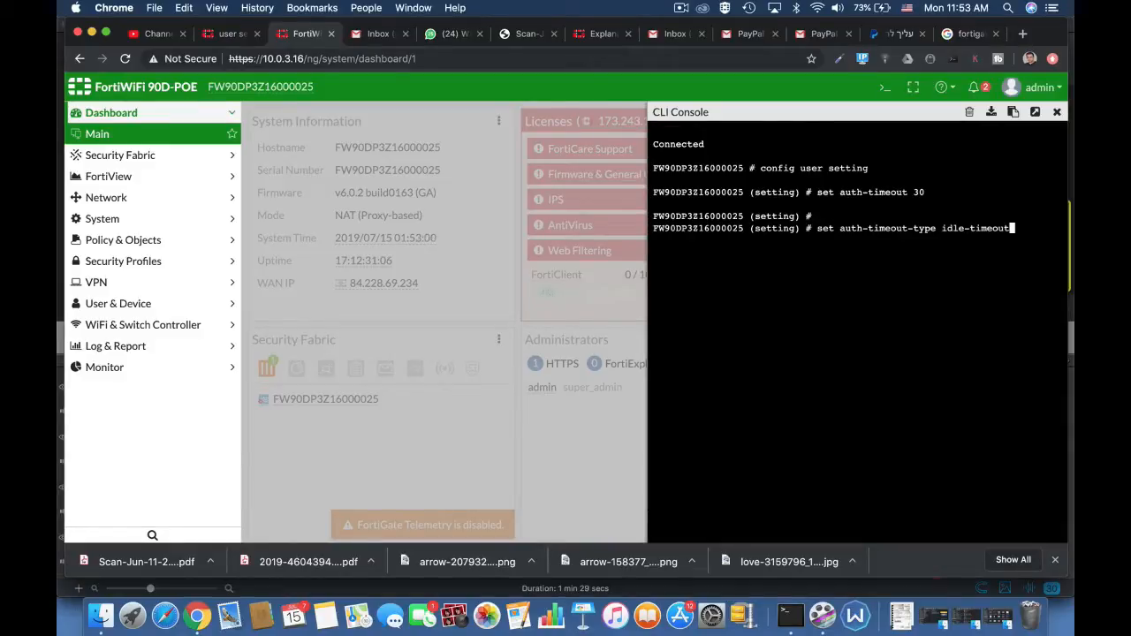
{"action": "key", "text": "Tab"}
{"action": "key", "text": "Tab"}
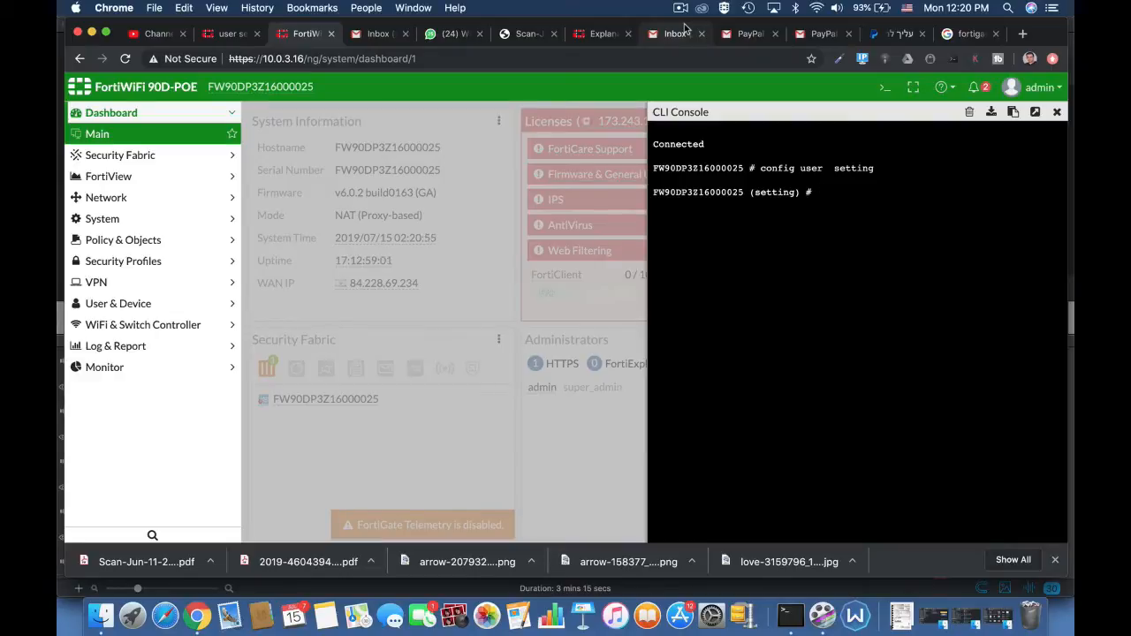
Set auth-invalid-max to 3 in the user settings.
{"action": "type", "text": "set"}
{"action": "type", "text": " auth-type"}
{"action": "key", "text": "BackSpace"}
{"action": "key", "text": "BackSpace"}
{"action": "key", "text": "BackSpace"}
{"action": "key", "text": "BackSpace"}
{"action": "type", "text": "secure-http"}
{"action": "key", "text": "Tab"}
{"action": "key", "text": "Tab"}
{"action": "key", "text": "Tab"}
{"action": "key", "text": "Tab"}
{"action": "key", "text": "Tab"}
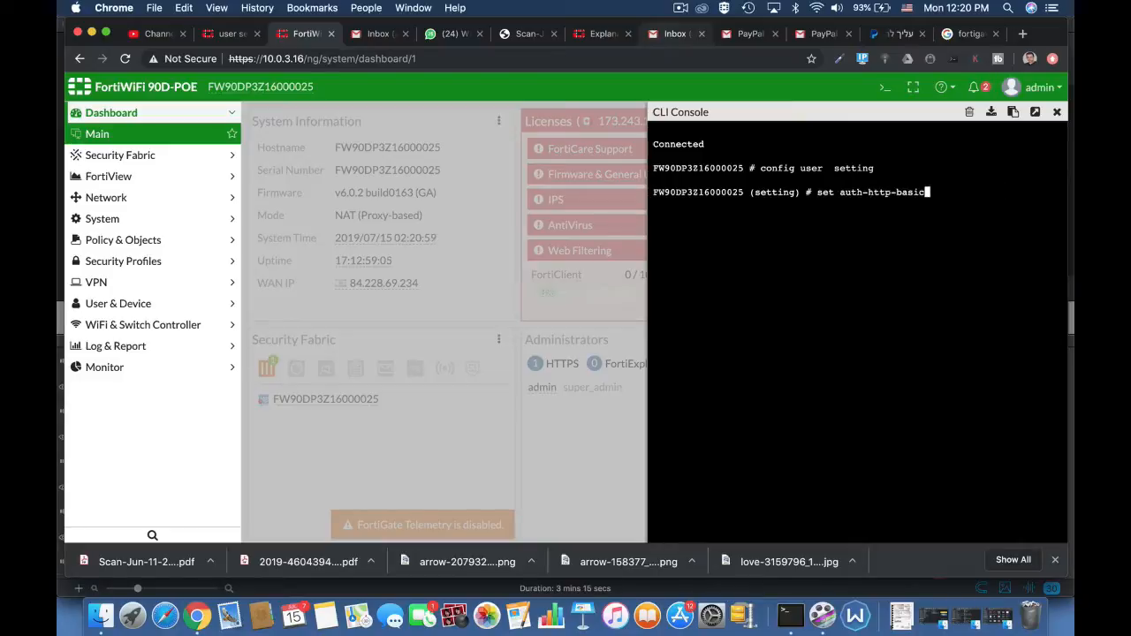
{"action": "key", "text": "Tab"}
{"action": "key", "text": "Tab"}
{"action": "key", "text": "Tab"}
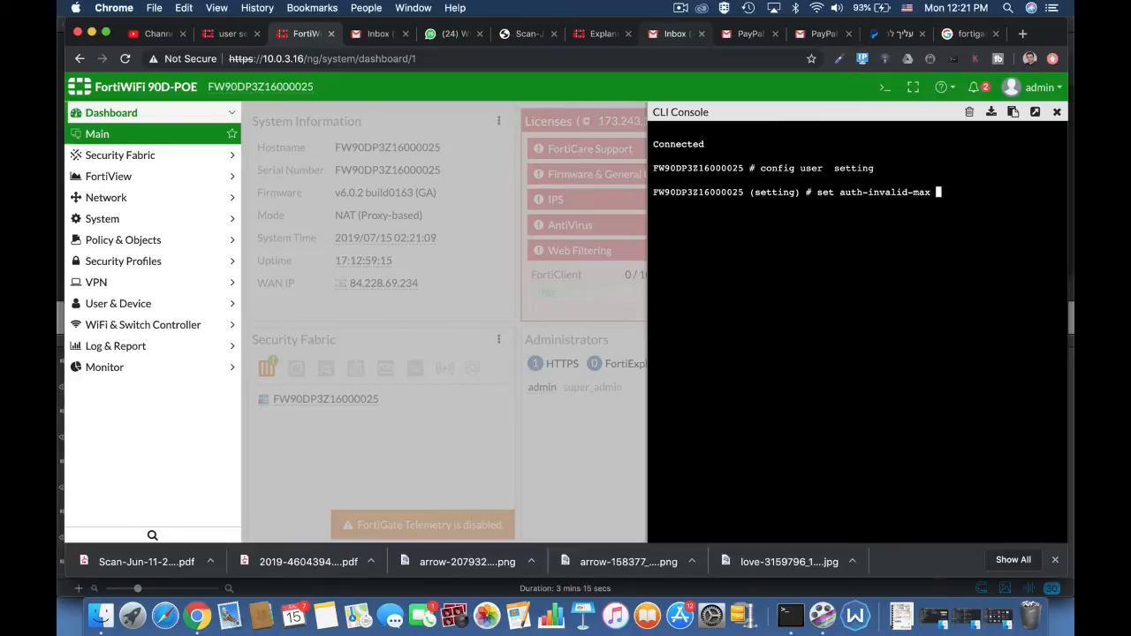
{"action": "type", "text": "3"}
{"action": "key", "text": "Return"}
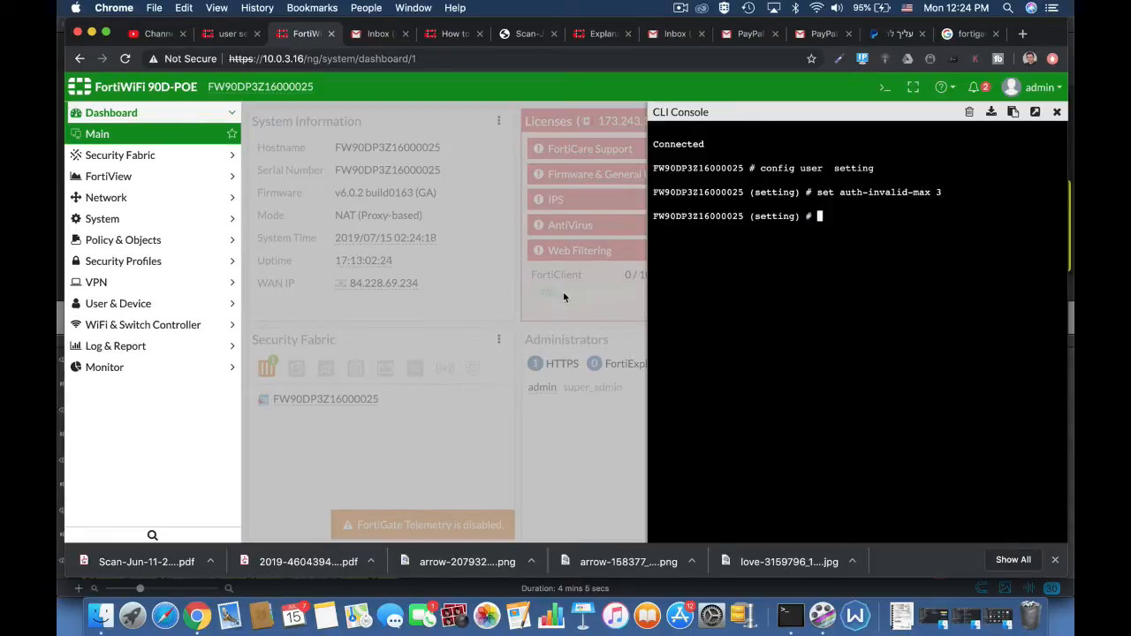
Set auth-portal-timeout to 30 in the user settings.
{"action": "type", "text": "set a"}
{"action": "key", "text": "Tab"}
{"action": "key", "text": "Tab"}
{"action": "key", "text": "Tab"}
{"action": "key", "text": "Tab"}
{"action": "key", "text": "Tab"}
{"action": "key", "text": "Tab"}
{"action": "key", "text": "Tab"}
{"action": "key", "text": "Tab"}
{"action": "key", "text": "Tab"}
{"action": "key", "text": "Tab"}
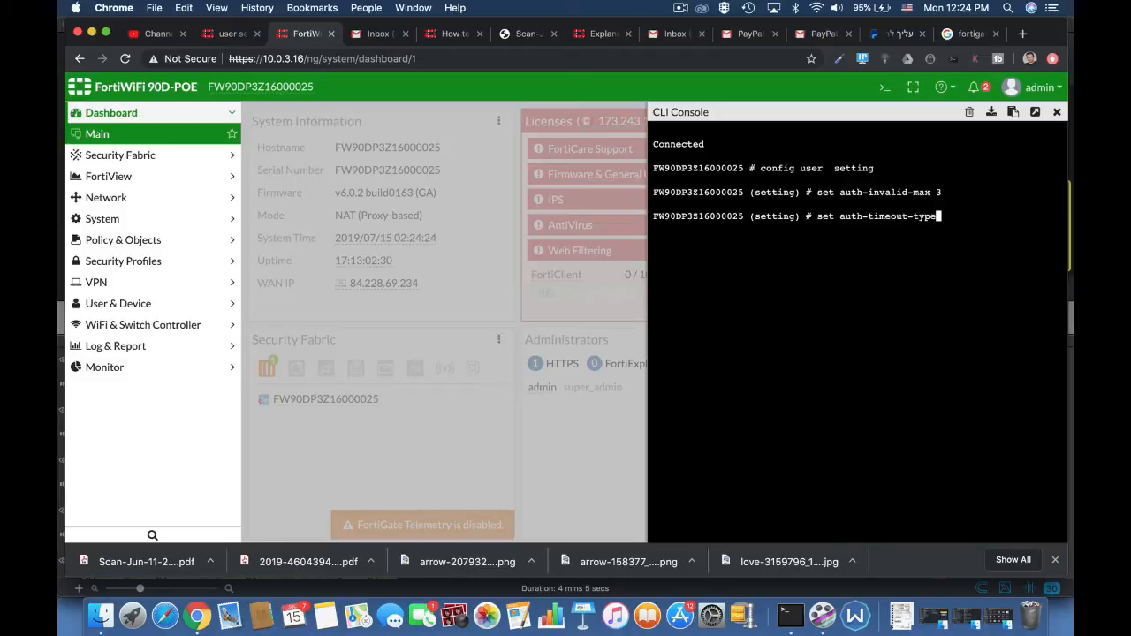
{"action": "key", "text": "Tab"}
{"action": "type", "text": "1"}
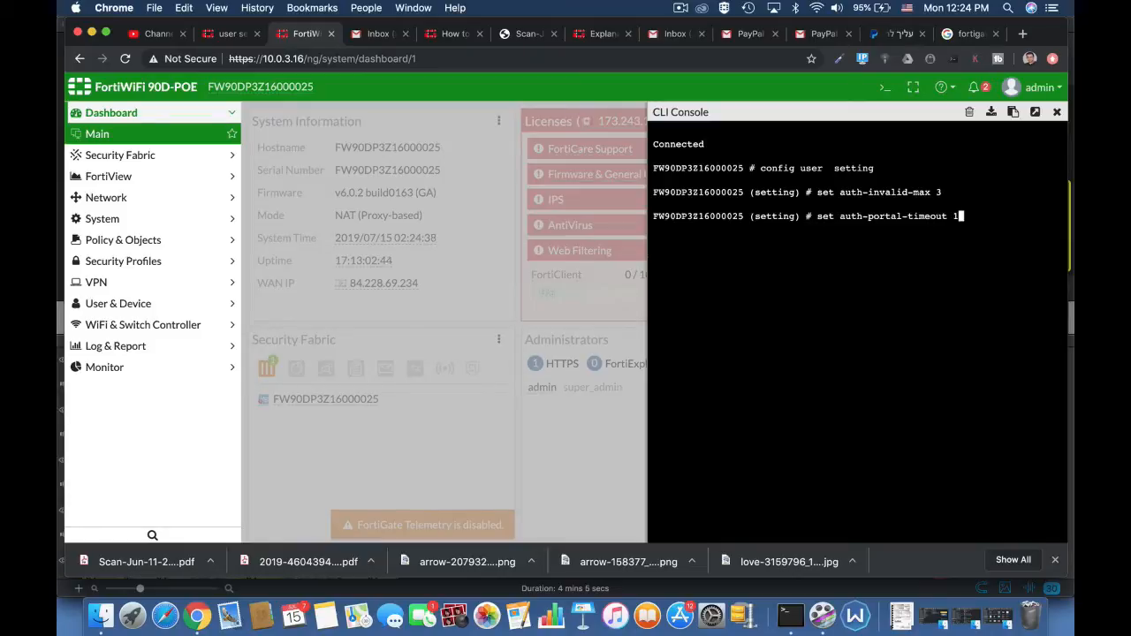
{"action": "key", "text": "BackSpace"}
{"action": "type", "text": "30"}
{"action": "key", "text": "Return"}
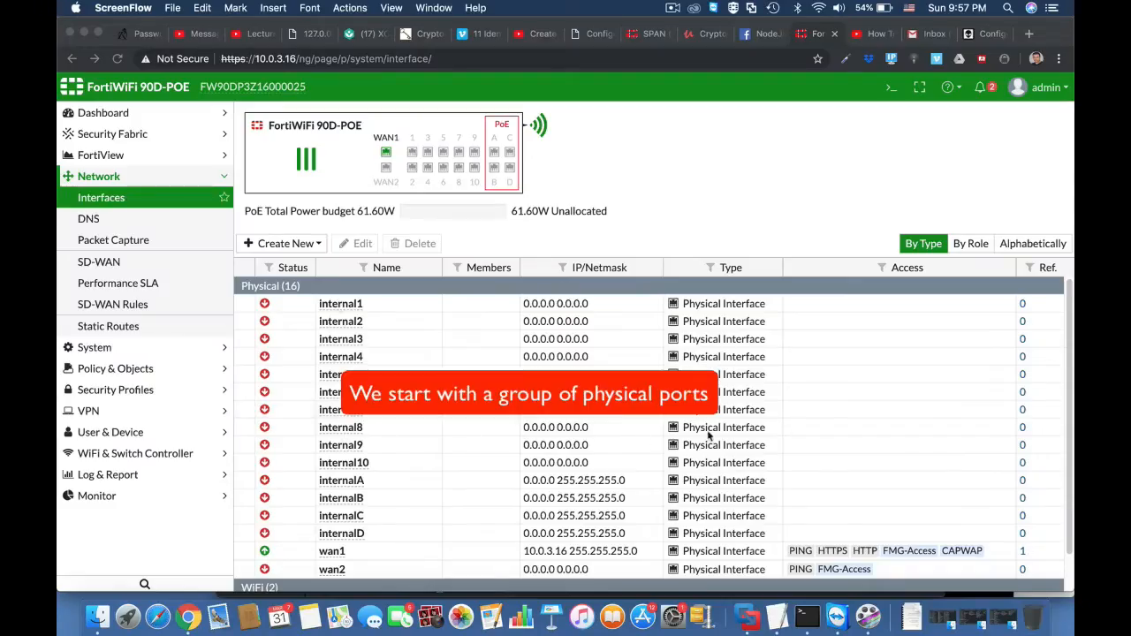
Open the CLI console from the interfaces page, enter config sys virtual-switch and list the existing entries with get.
{"action": "left_click", "coordinate": [891, 89]}
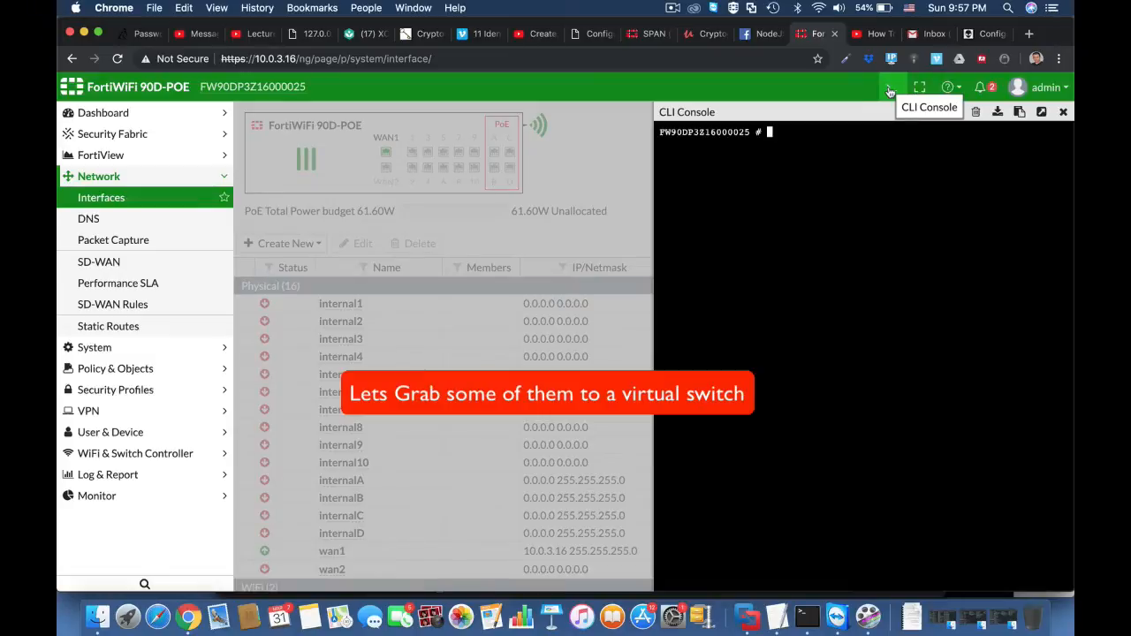
{"action": "key", "text": "Return"}
{"action": "key", "text": "Return"}
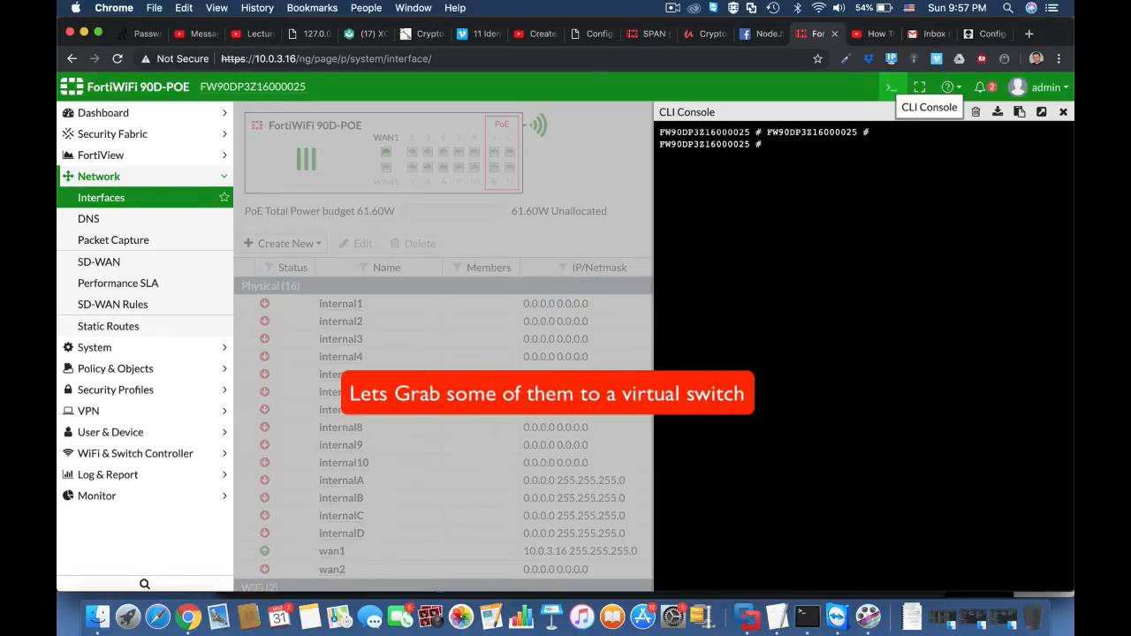
{"action": "type", "text": "config s"}
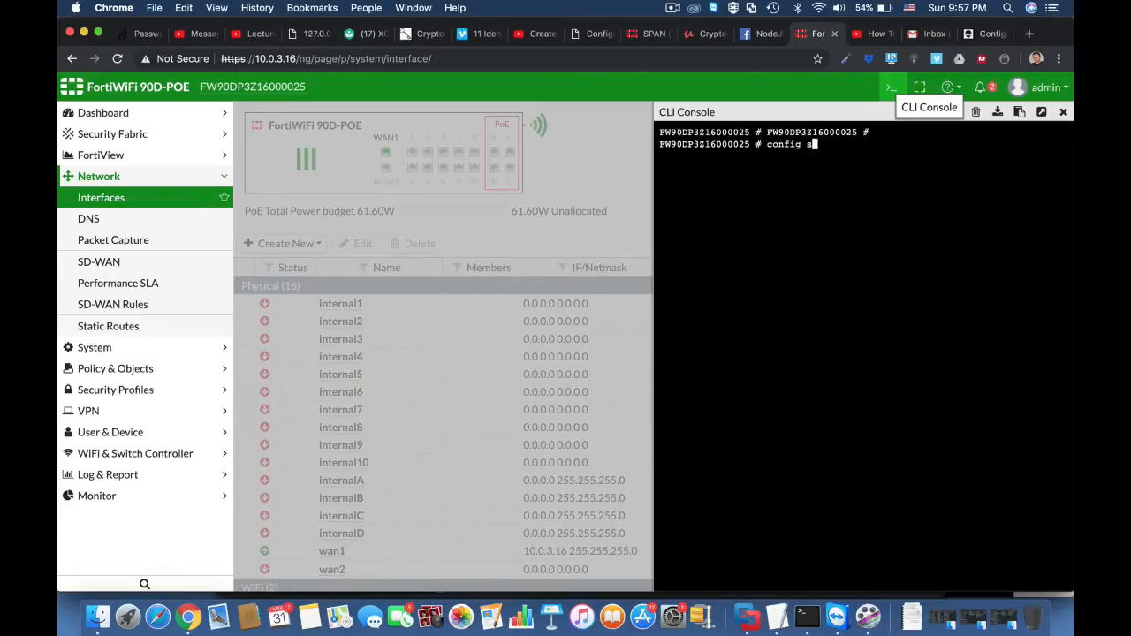
{"action": "type", "text": "ys vir"}
{"action": "key", "text": "Tab"}
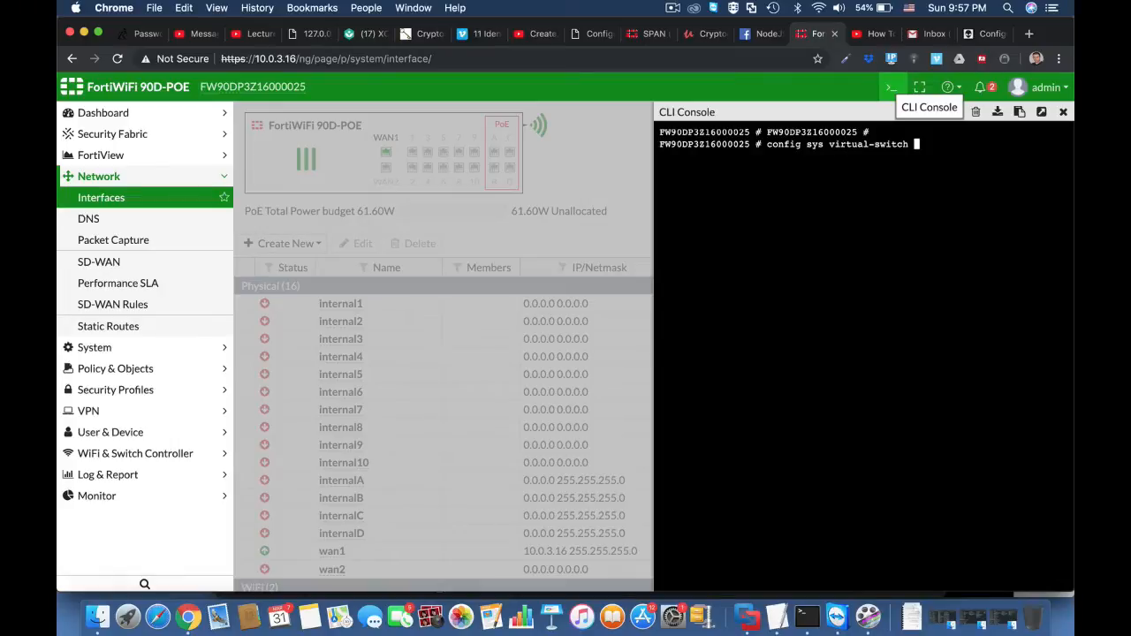
{"action": "key", "text": "Return"}
{"action": "type", "text": "get"}
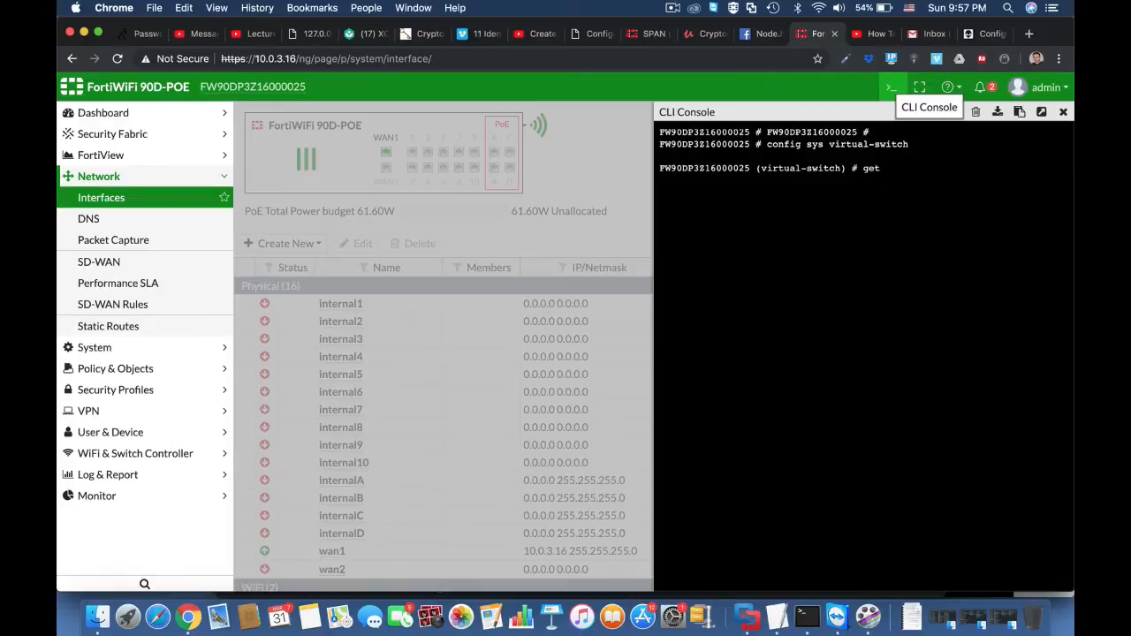
{"action": "key", "text": "Return"}
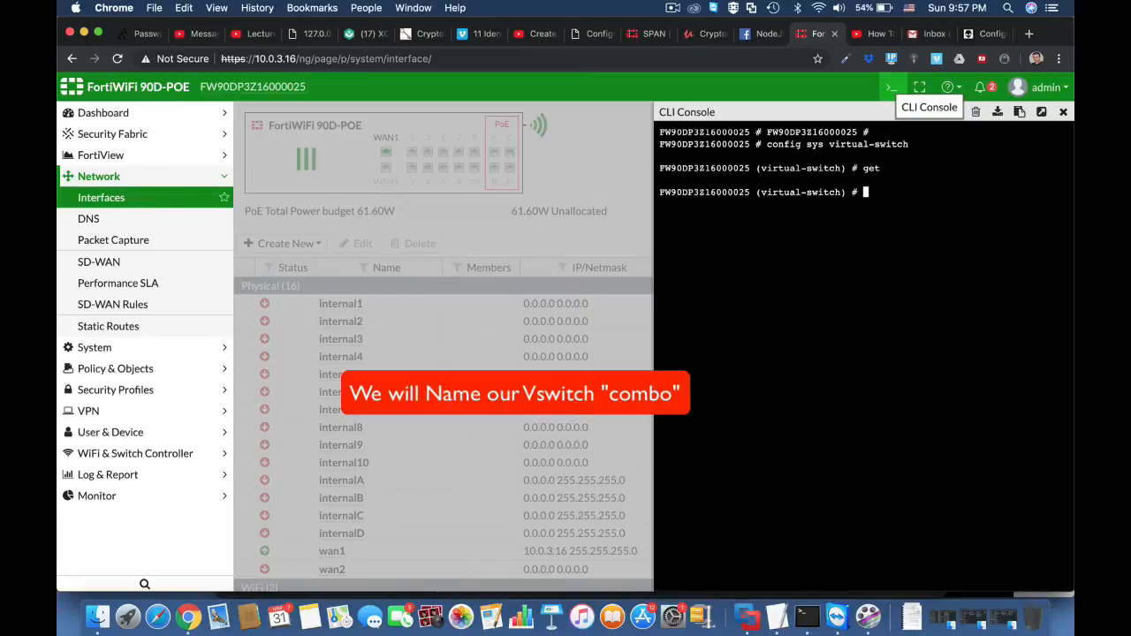
Create a virtual switch named combo and set its physical-switch to sw0.
{"action": "type", "text": "edit combo"}
{"action": "key", "text": "Return"}
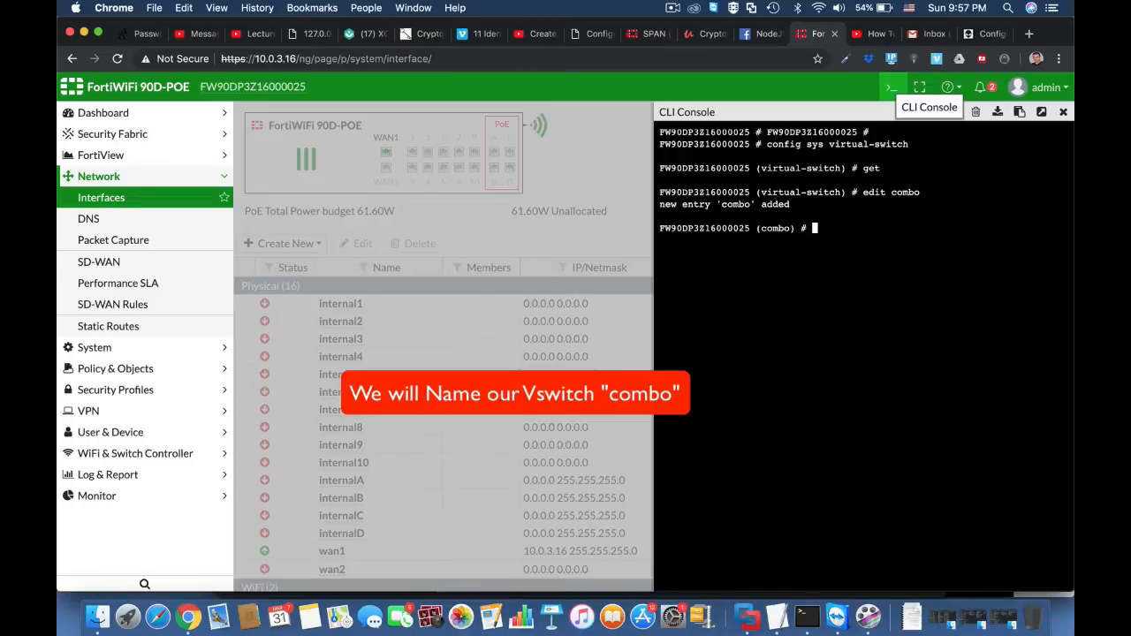
{"action": "type", "text": "set"}
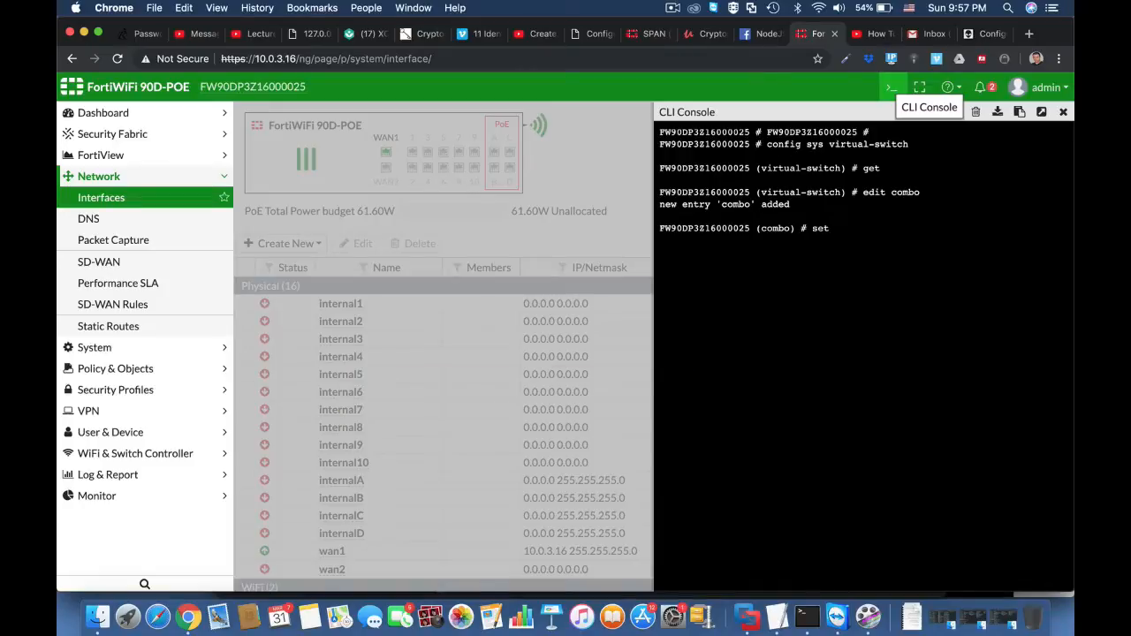
{"action": "type", "text": " physical-switch sw0"}
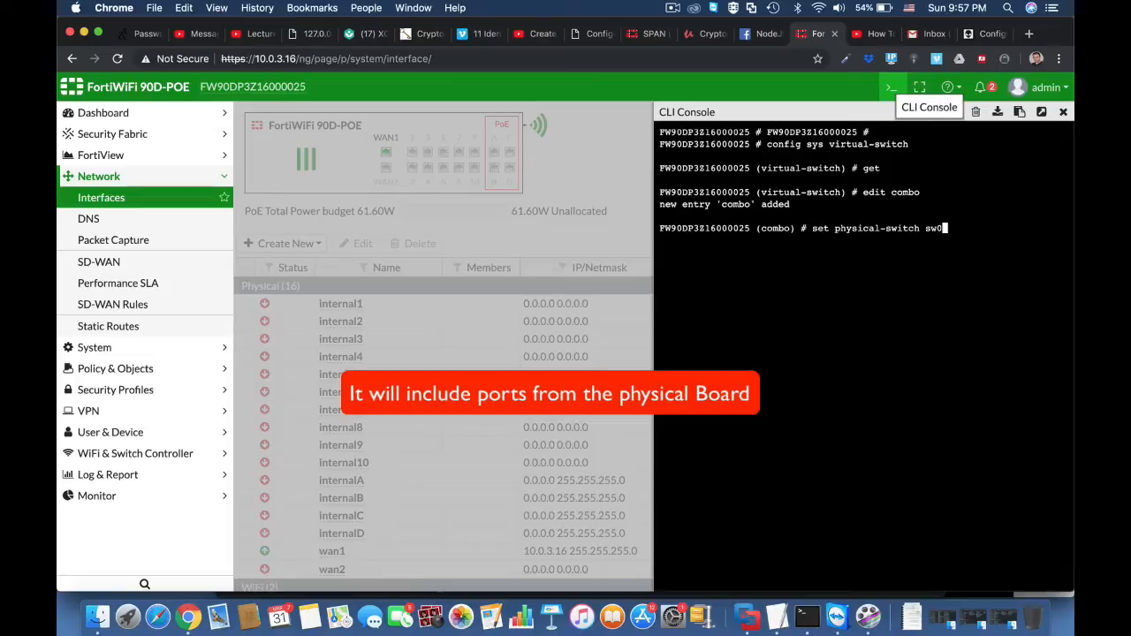
{"action": "key", "text": "Return"}
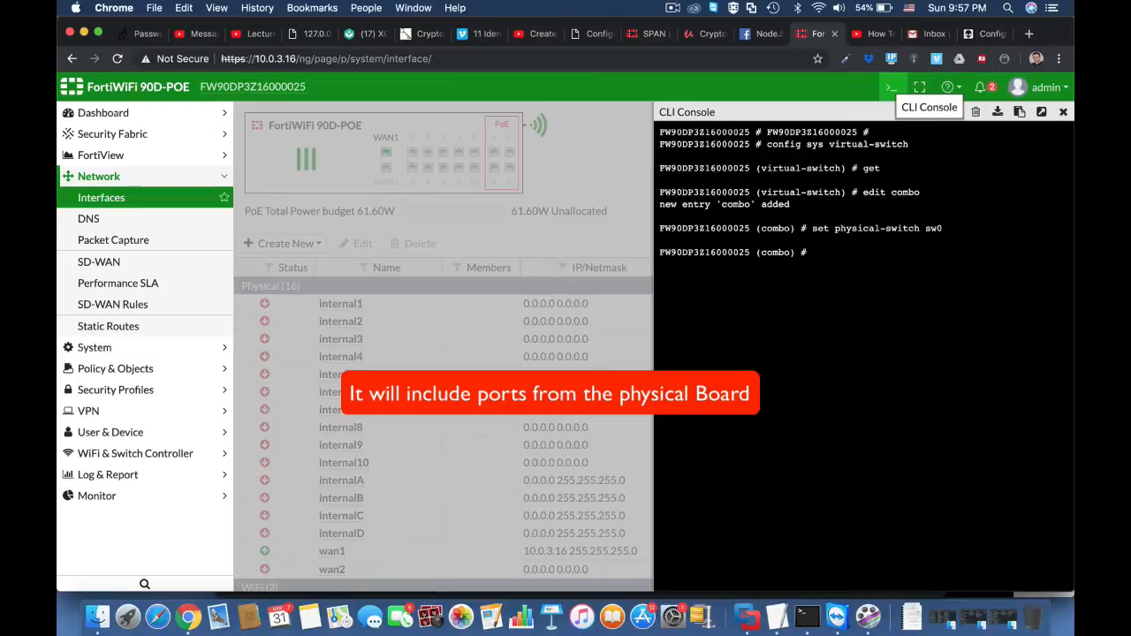
Enter the port configuration of the combo switch and add port internal1.
{"action": "type", "text": "co"}
{"action": "type", "text": "nfi"}
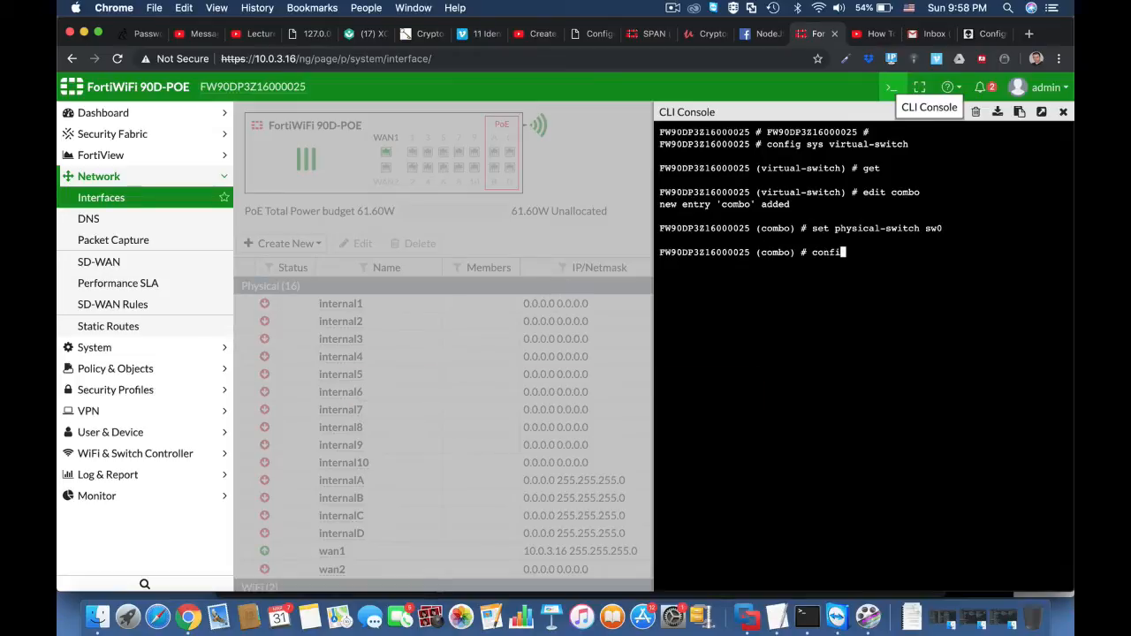
{"action": "type", "text": "g port"}
{"action": "key", "text": "Return"}
{"action": "type", "text": "e"}
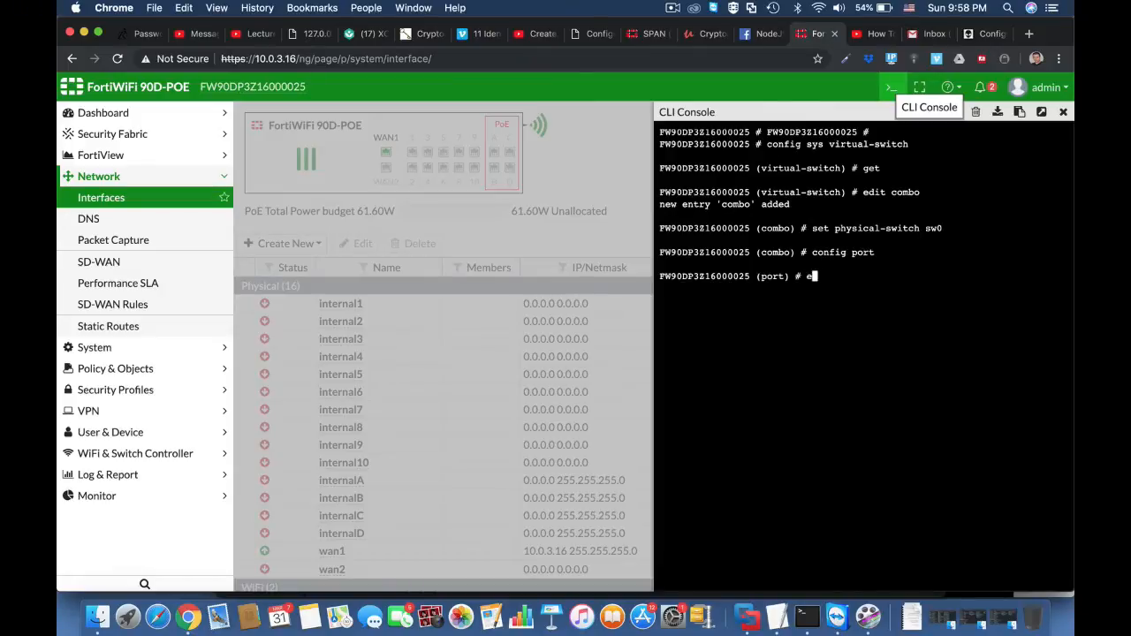
{"action": "type", "text": "dit internal1"}
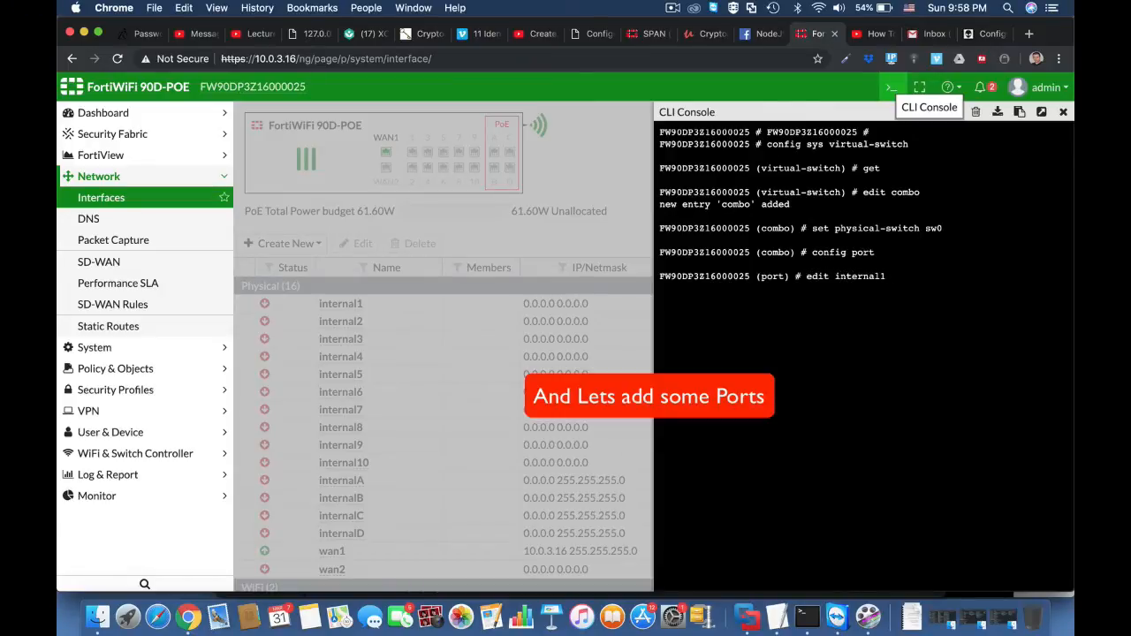
{"action": "key", "text": "Return"}
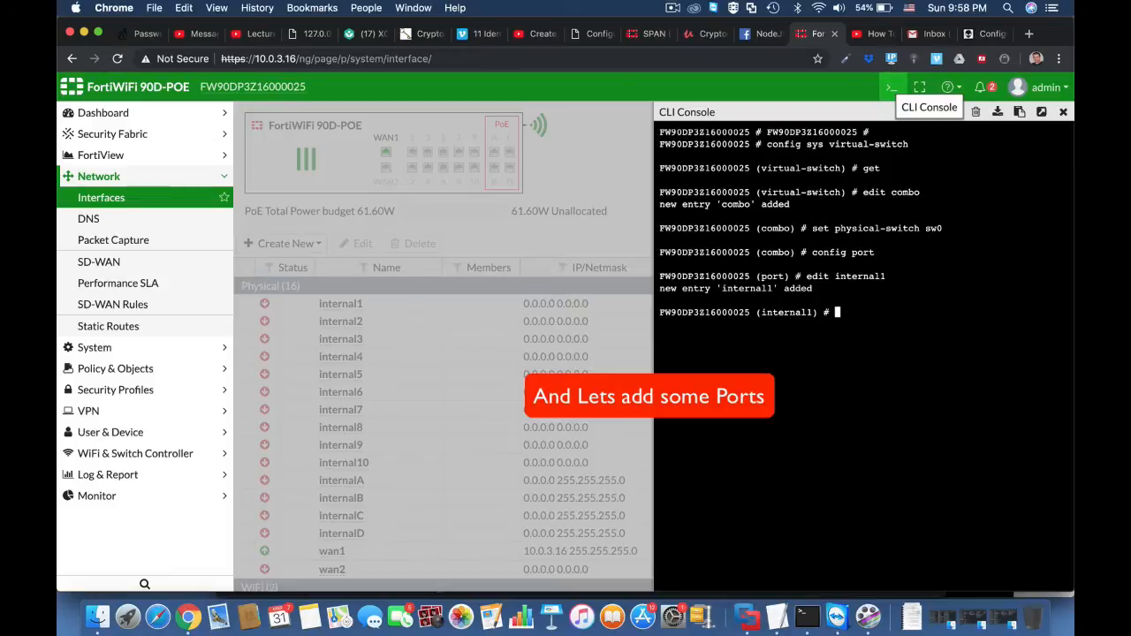
Finish the internal1 entry with next and add port internal2 to the combo switch.
{"action": "type", "text": "ed"}
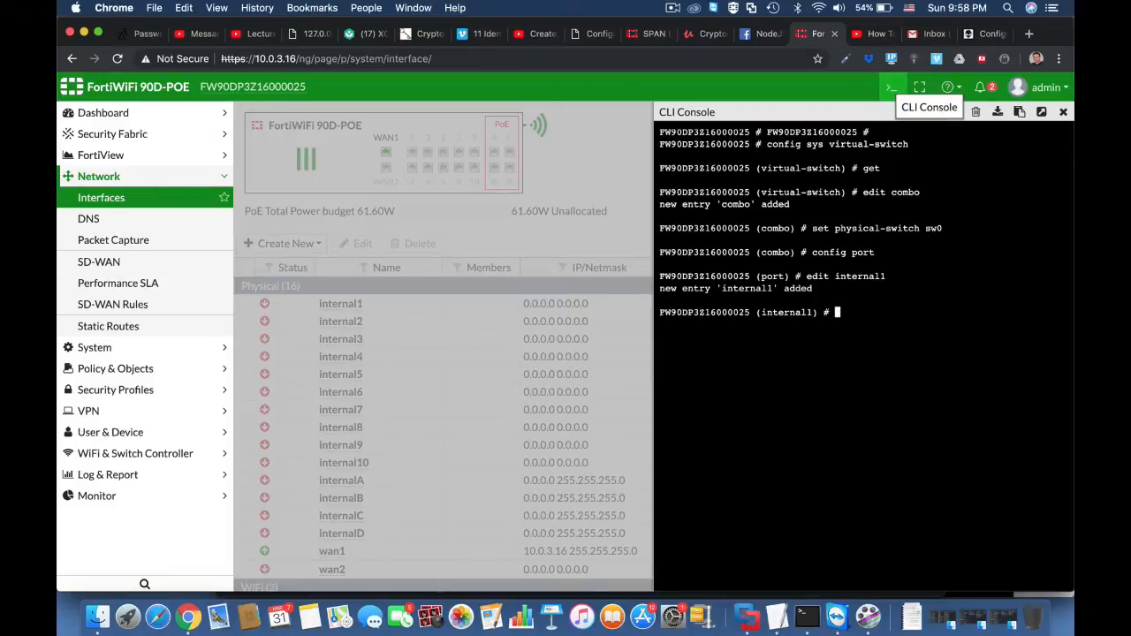
{"action": "type", "text": "next"}
{"action": "key", "text": "Return"}
{"action": "type", "text": "edit "}
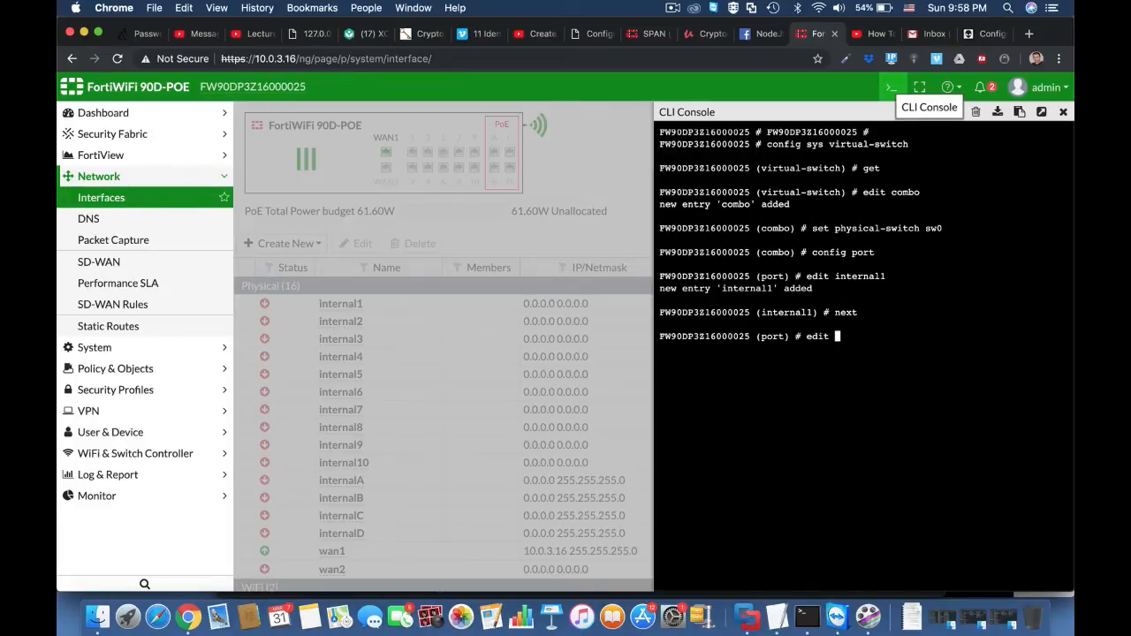
{"action": "type", "text": "internal2"}
{"action": "key", "text": "Return"}
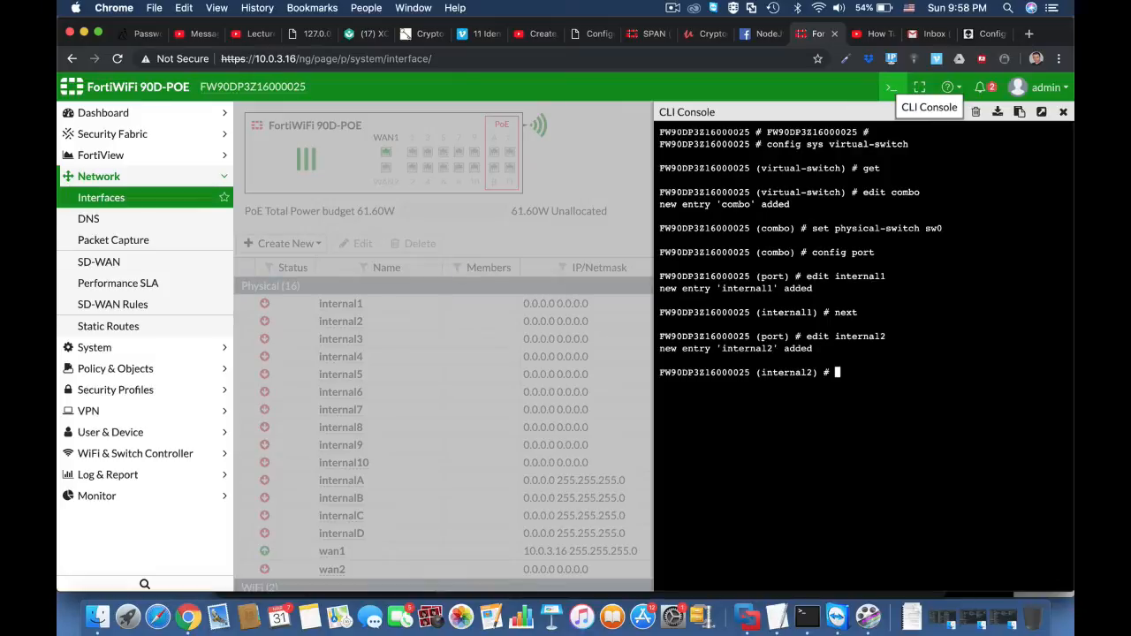
Finish the internal2 entry with next and add port internal3 to the combo switch.
{"action": "type", "text": "next"}
{"action": "key", "text": "Return"}
{"action": "type", "text": "di"}
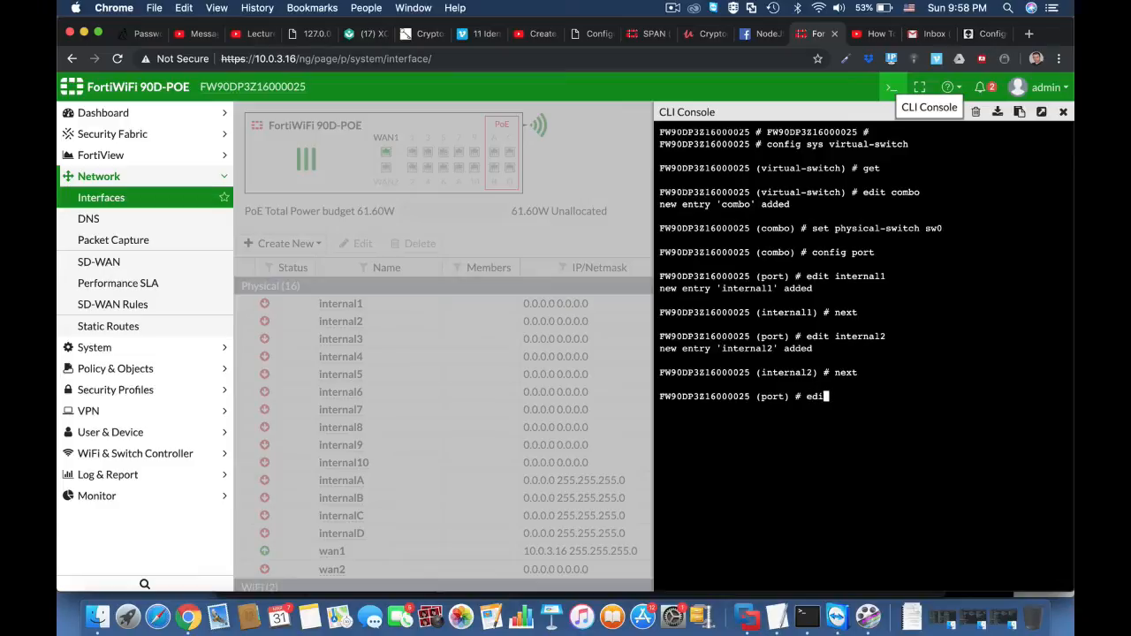
{"action": "type", "text": "t internal3"}
{"action": "key", "text": "Return"}
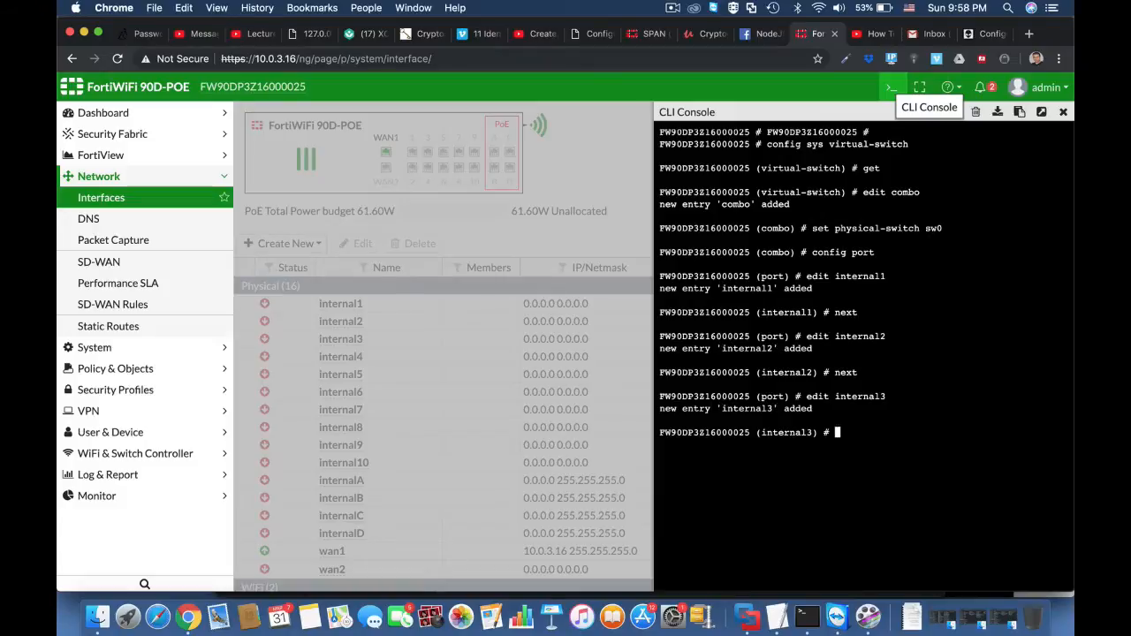
Finish the internal3 entry with next, end the port configuration and save the combo entry with next.
{"action": "type", "text": "next"}
{"action": "key", "text": "Return"}
{"action": "type", "text": "end"}
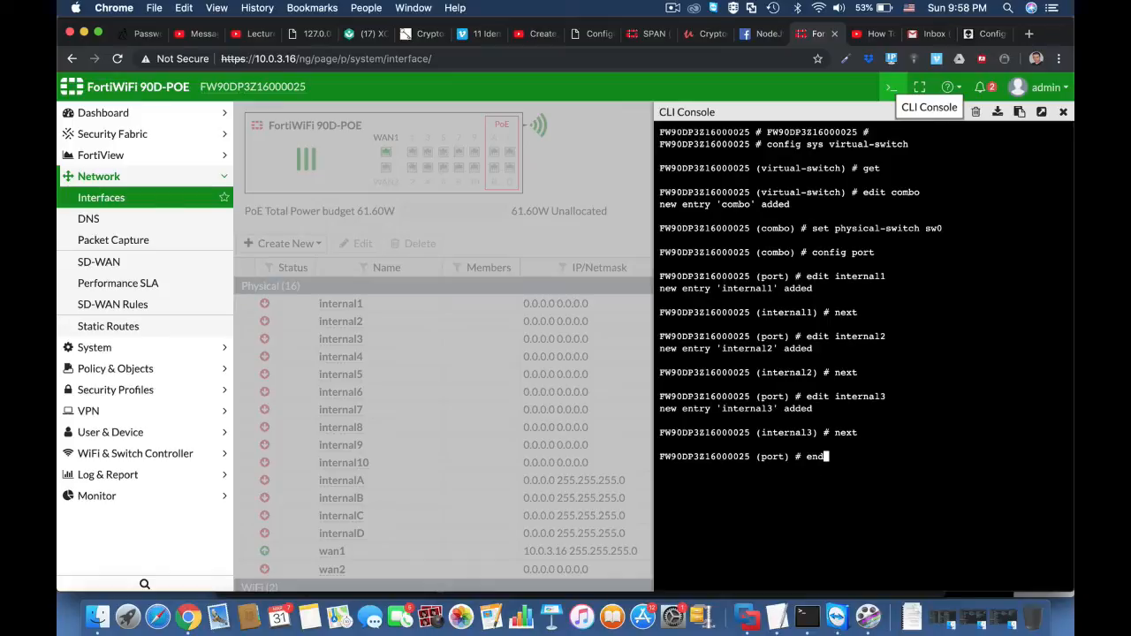
{"action": "key", "text": "Return"}
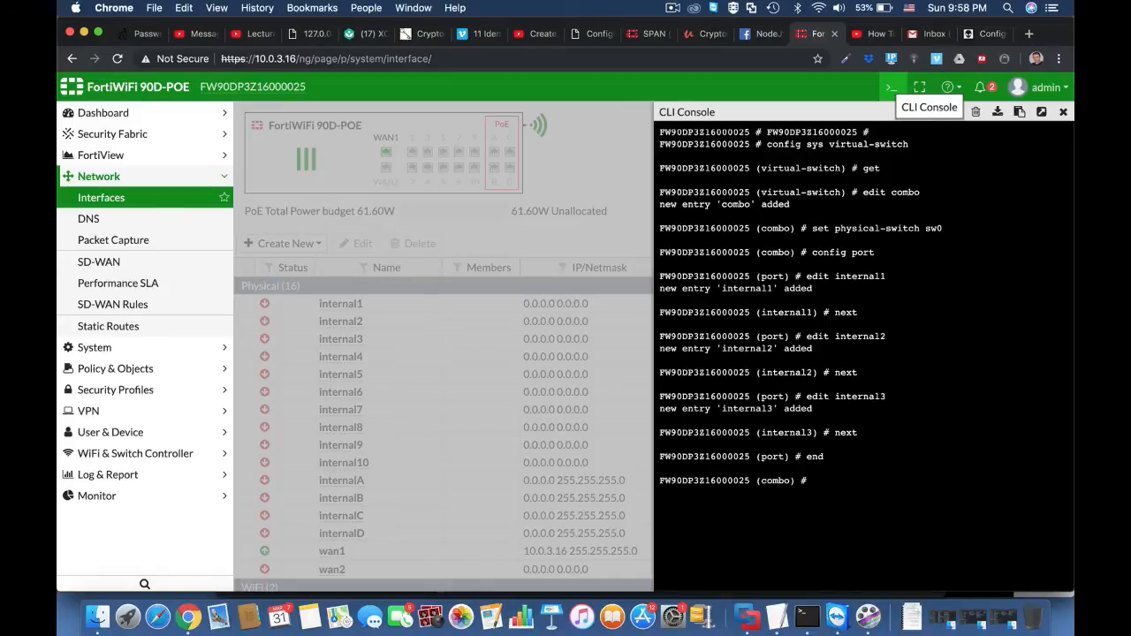
{"action": "type", "text": "next"}
{"action": "key", "text": "Return"}
List the virtual switches with get and reload the interfaces page to check the combo switch.
{"action": "type", "text": "get"}
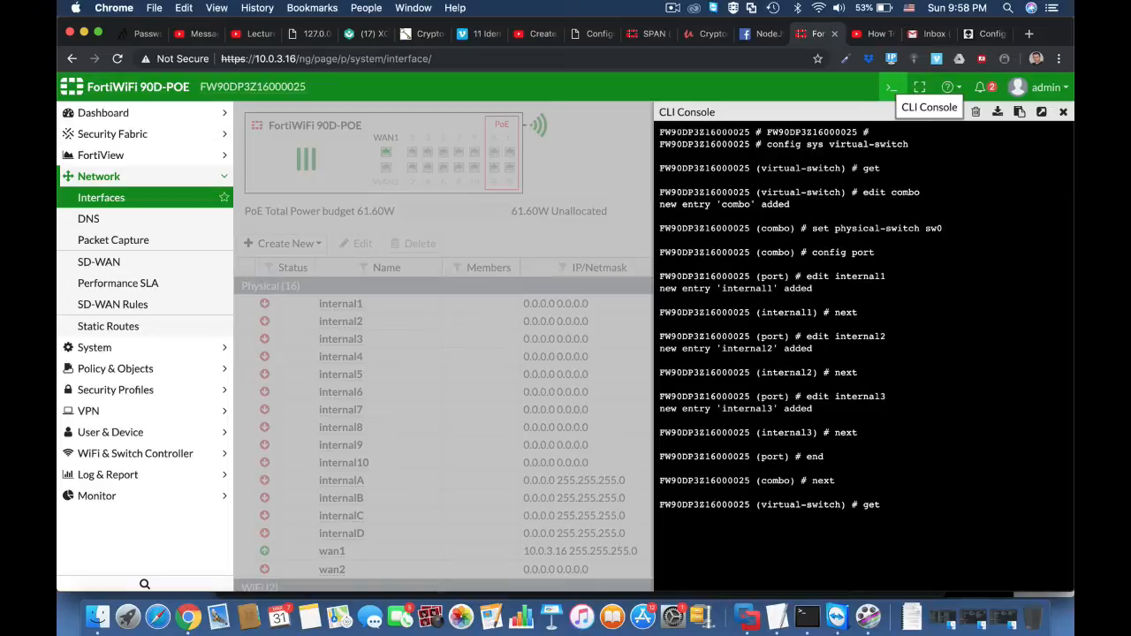
{"action": "key", "text": "Return"}
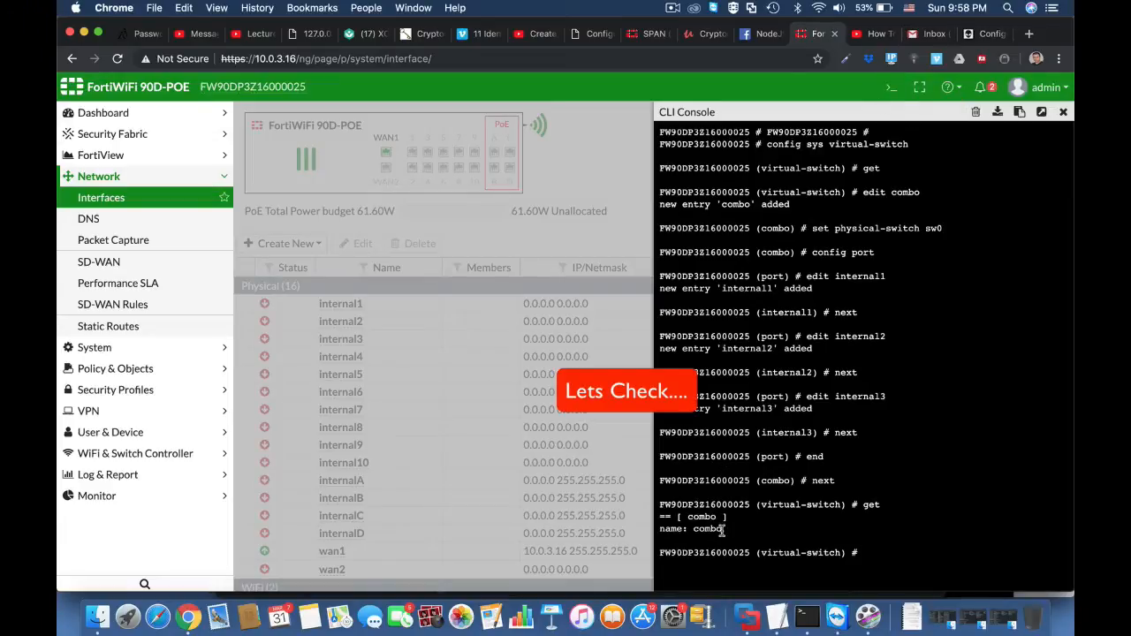
{"action": "left_click", "coordinate": [439, 60]}
{"action": "triple_click", "coordinate": [439, 62]}
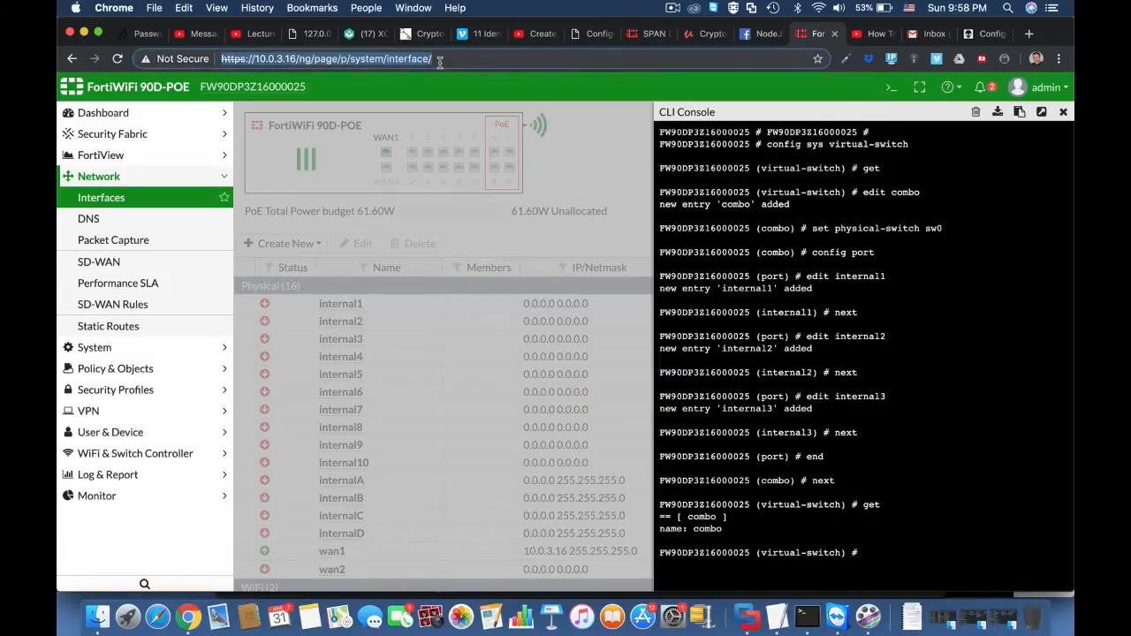
{"action": "key", "text": "Return"}
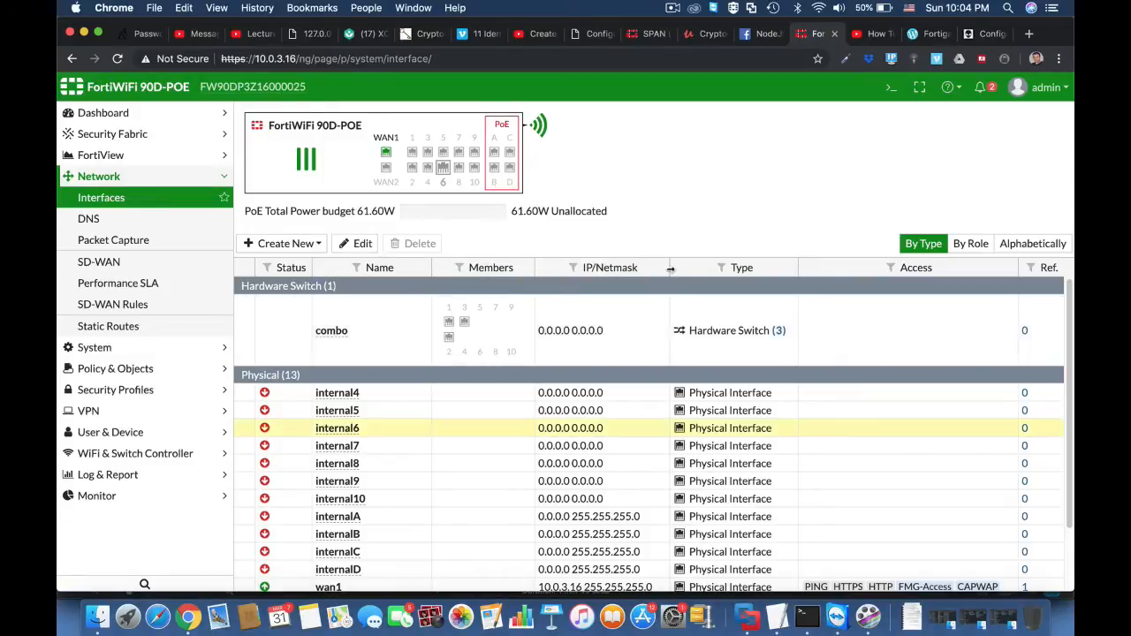
Open the CLI console, enter config sys interface and edit the combo interface.
{"action": "left_click", "coordinate": [892, 87]}
{"action": "type", "text": "co"}
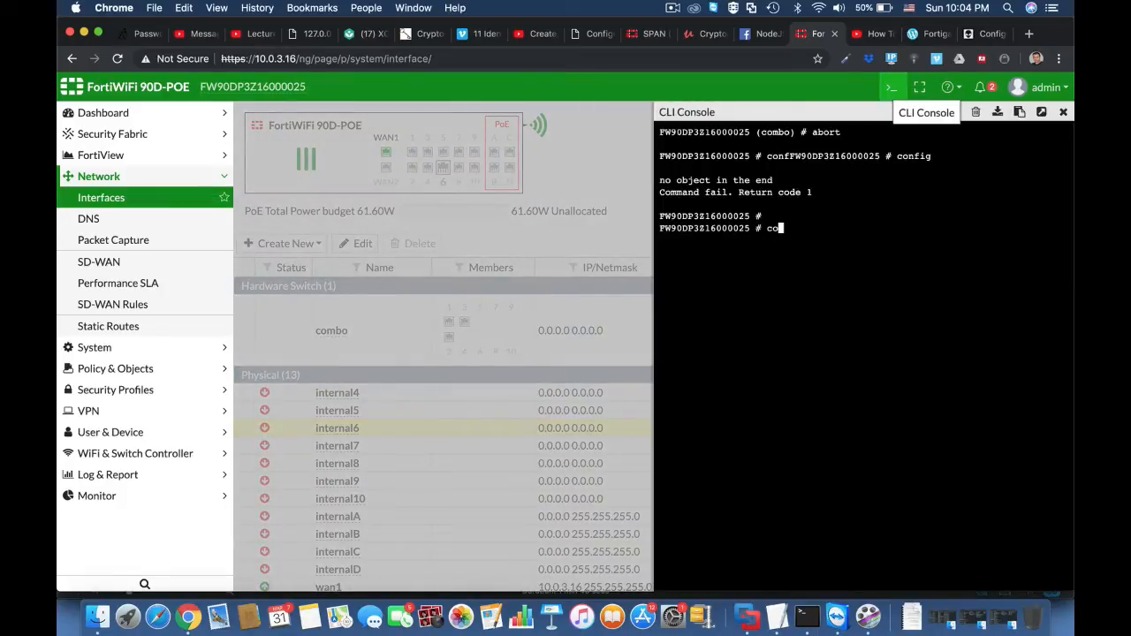
{"action": "type", "text": "nfig sys interface"}
{"action": "key", "text": "Return"}
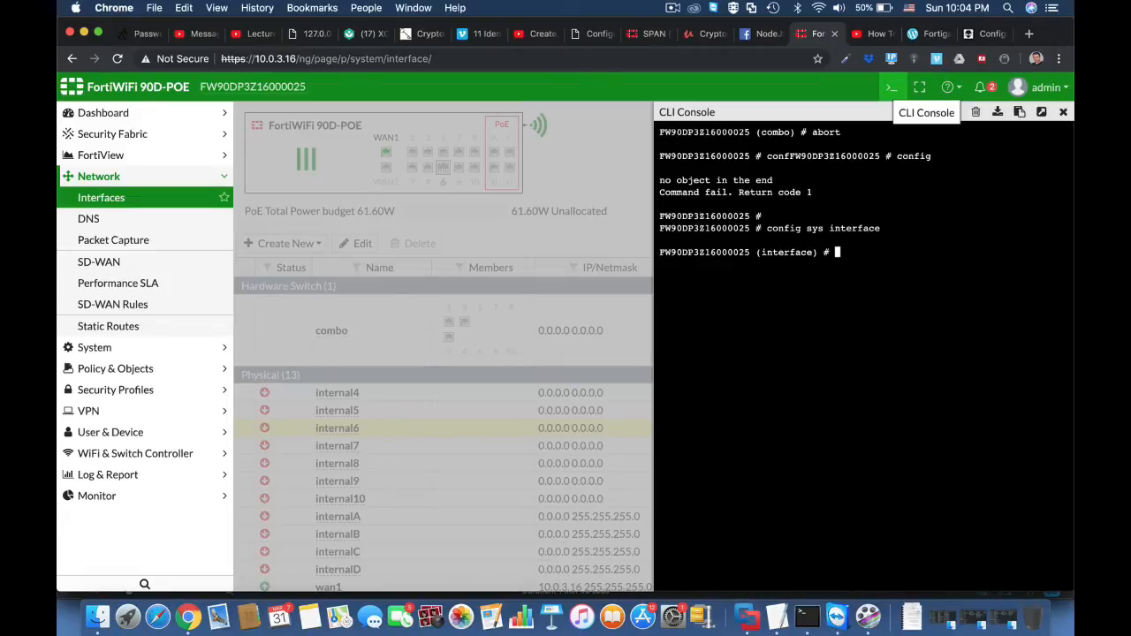
{"action": "type", "text": "edit combo"}
{"action": "key", "text": "Return"}
Set the combo interface's IP to 11.11.11.1 with netmask 255.255.255.0.
{"action": "type", "text": "se"}
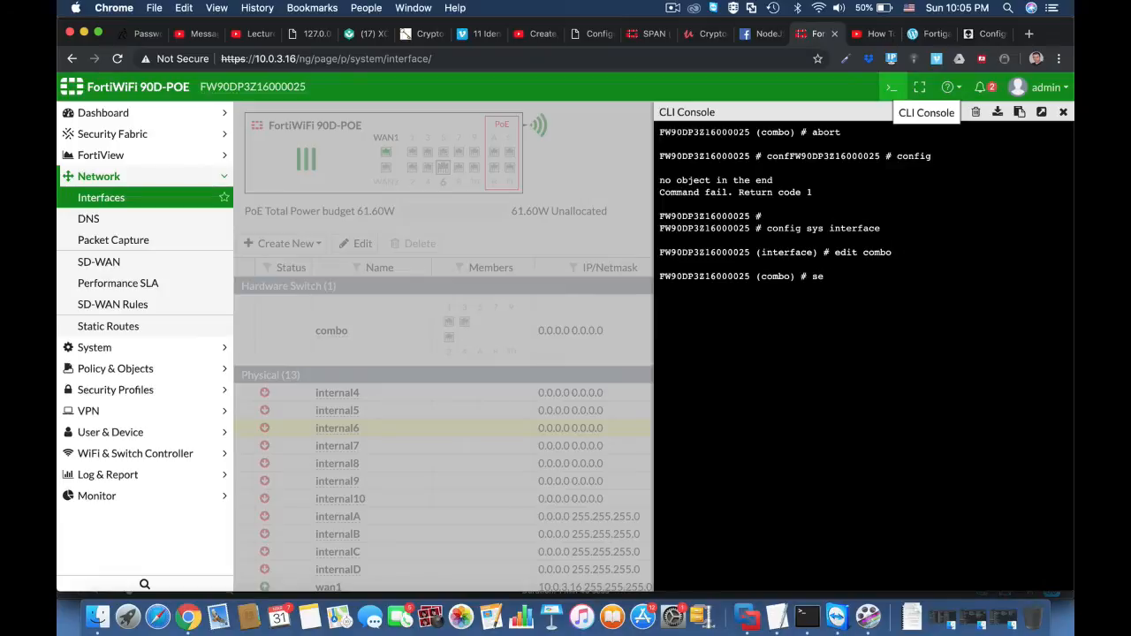
{"action": "type", "text": "t ip 11.11.1"}
{"action": "key", "text": "BackSpace"}
{"action": "type", "text": "1.1 255.255.255.0"}
{"action": "key", "text": "Return"}
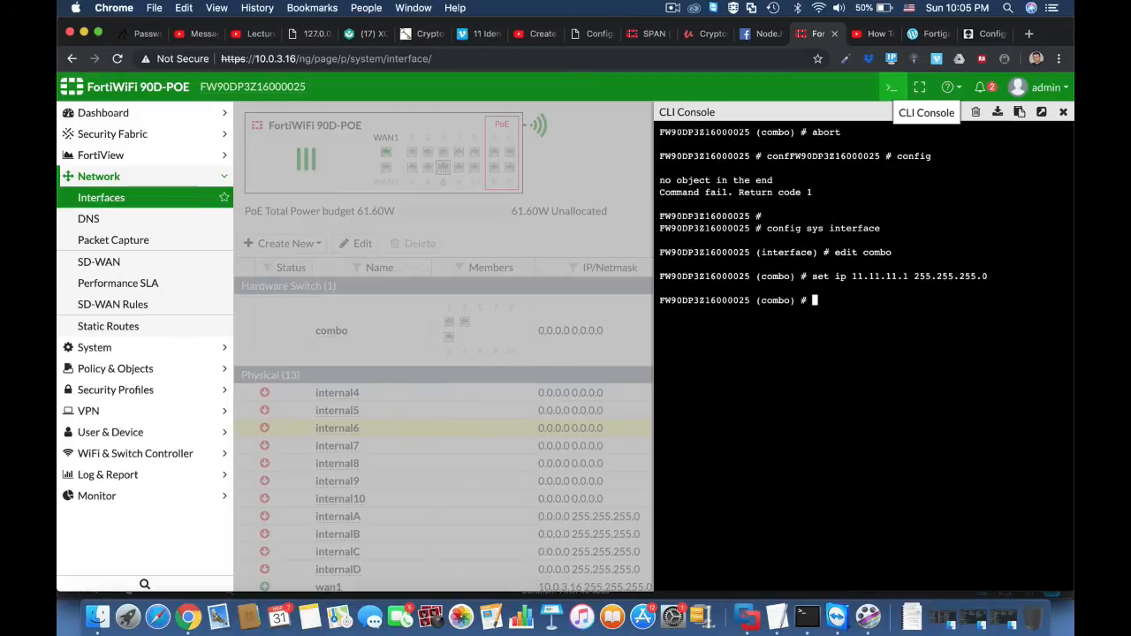
Set allowaccess on the combo interface to http, https and ping.
{"action": "type", "text": "set allowaccess ht"}
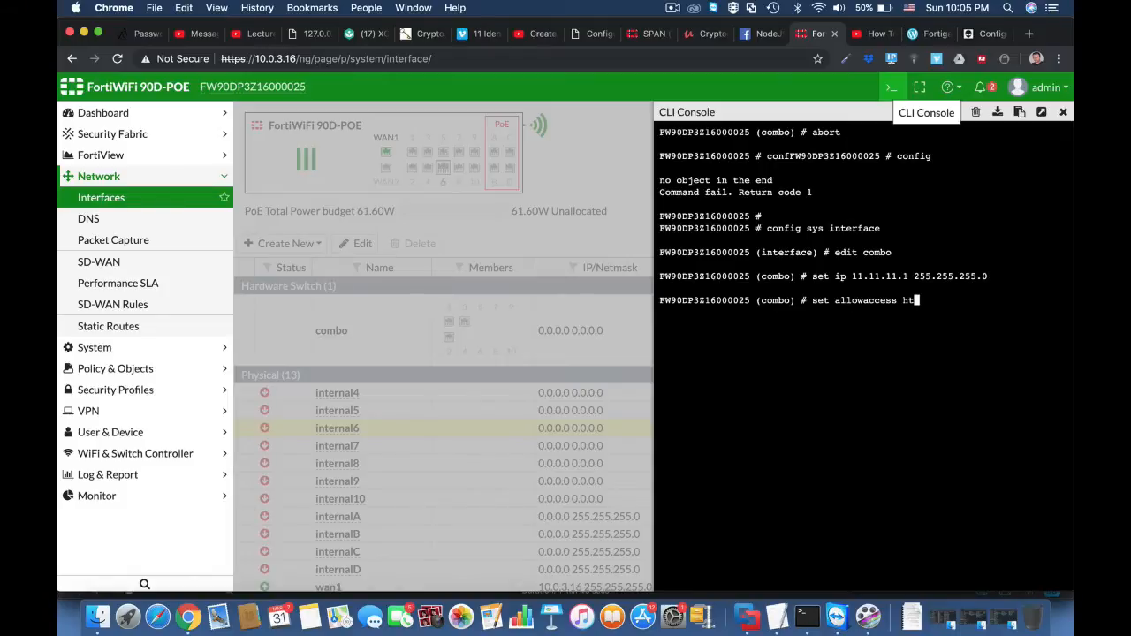
{"action": "type", "text": "tp https ping"}
{"action": "key", "text": "Return"}
{"action": "key", "text": "Return"}
{"action": "key", "text": "Return"}
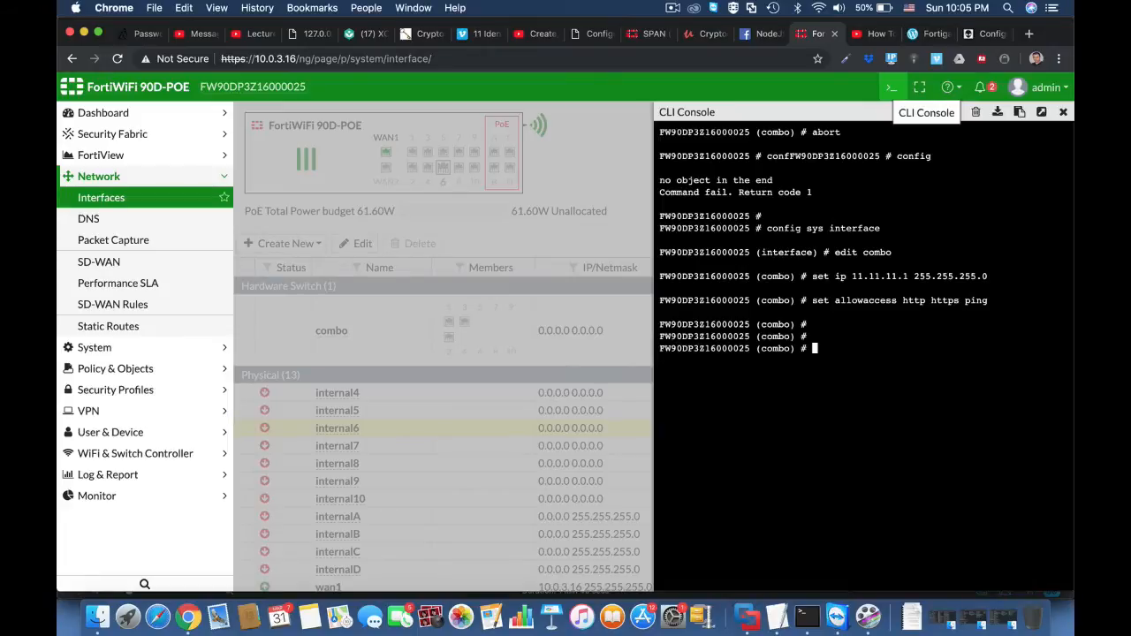
Save the combo interface configuration with end and reload the interfaces page.
{"action": "type", "text": "end"}
{"action": "key", "text": "Return"}
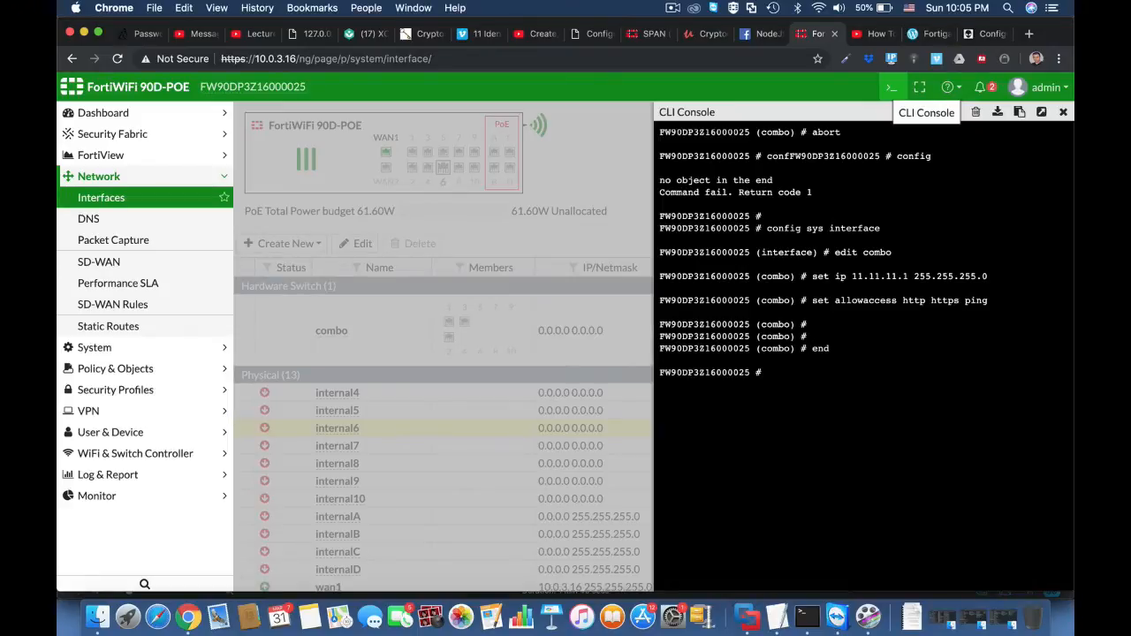
{"action": "key", "text": "Return"}
{"action": "key", "text": "Return"}
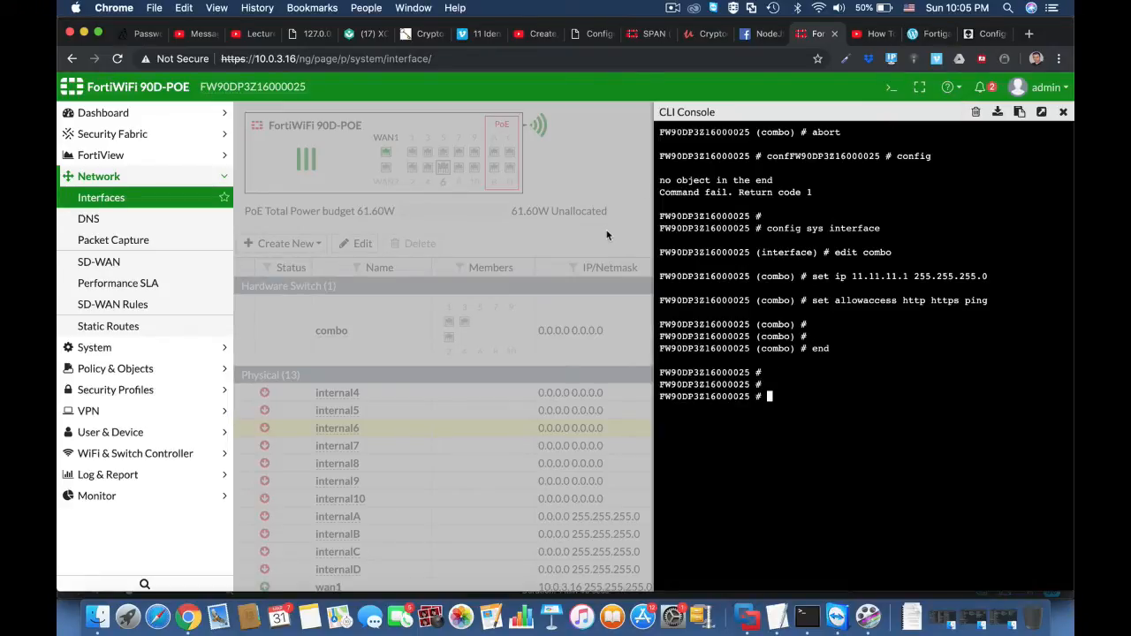
{"action": "left_click", "coordinate": [514, 56]}
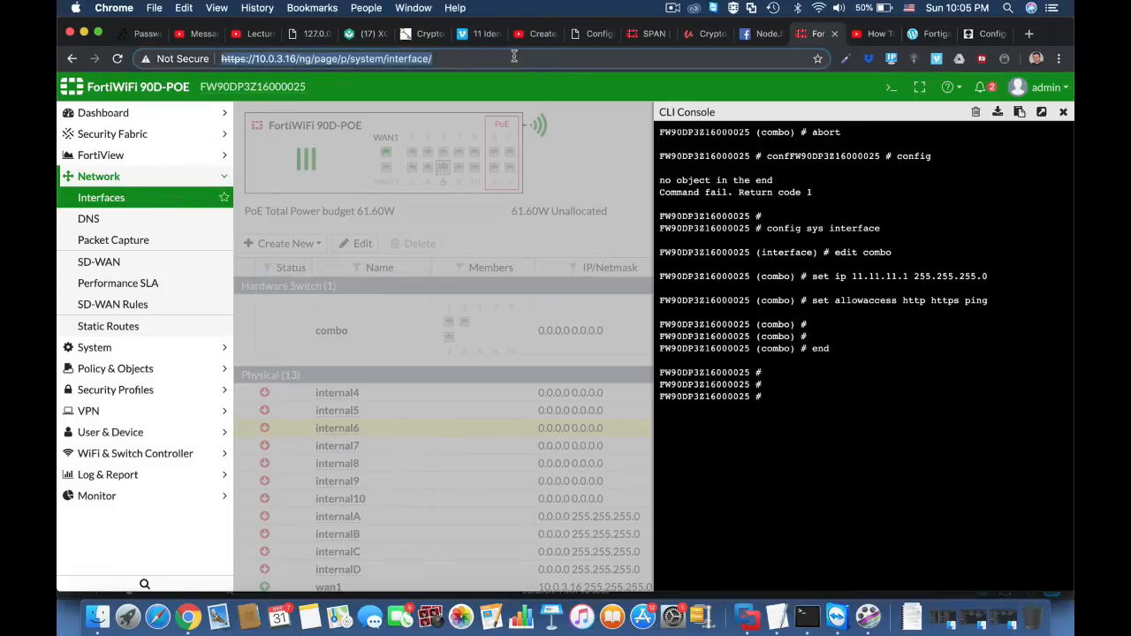
{"action": "key", "text": "Return"}
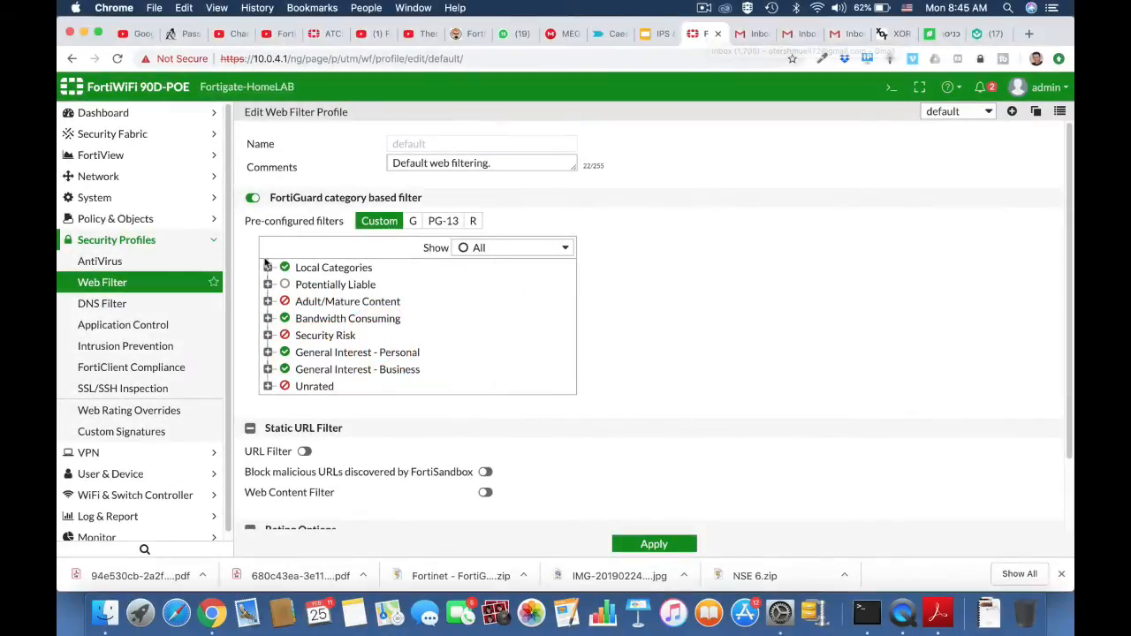
Expand Local Categories, Adult/Mature Content and Bandwidth Consuming in the default web filter profile to examine their subcategories.
{"action": "left_click", "coordinate": [268, 267]}
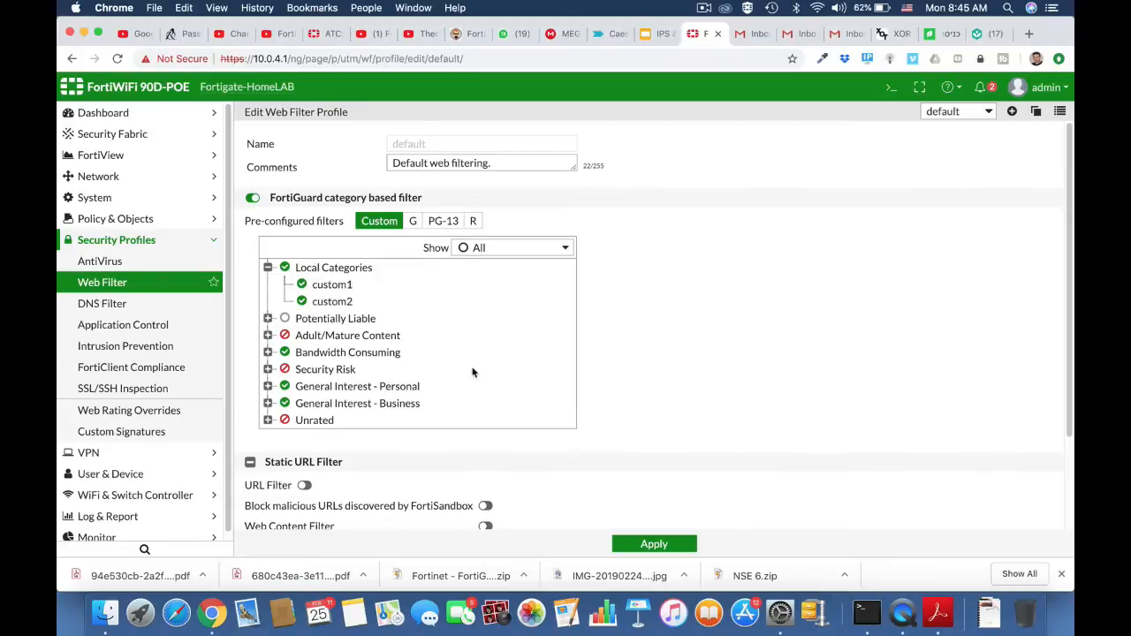
{"action": "scroll", "coordinate": [472, 371], "scroll_direction": "down", "scroll_amount": 2}
{"action": "left_click", "coordinate": [268, 286]}
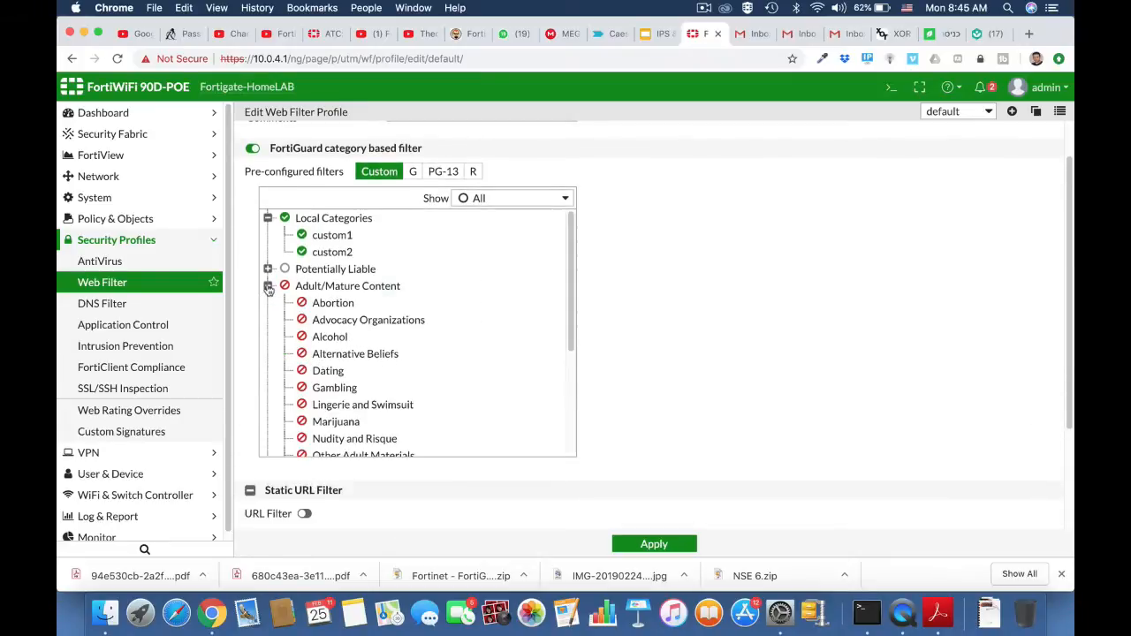
{"action": "scroll", "coordinate": [383, 357], "scroll_direction": "down", "scroll_amount": 5}
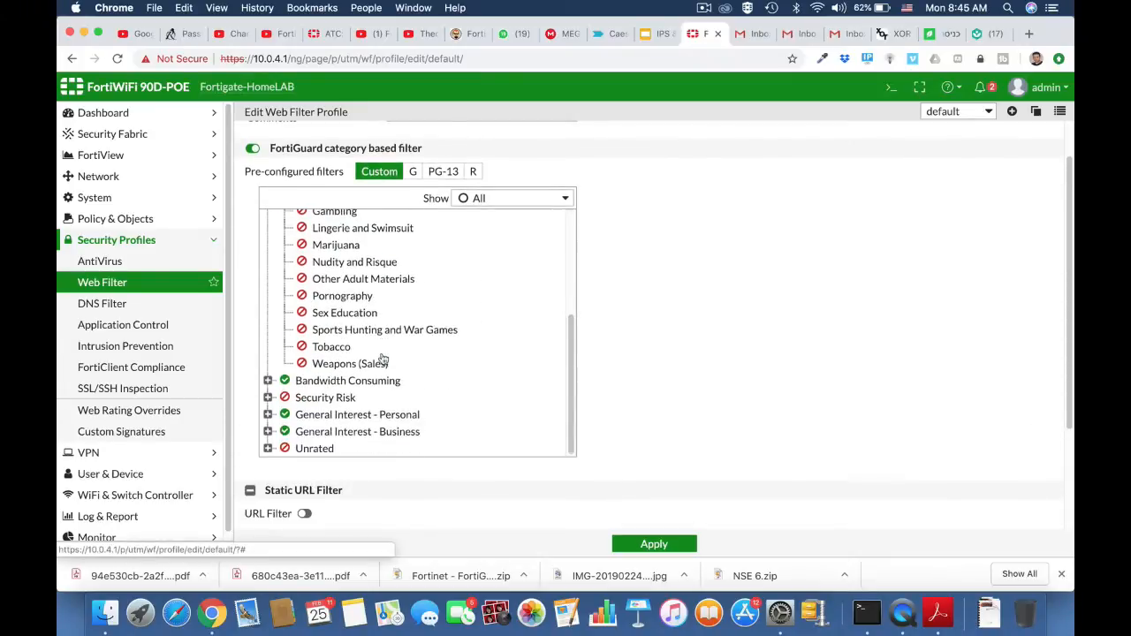
{"action": "left_click", "coordinate": [267, 380]}
{"action": "scroll", "coordinate": [422, 447], "scroll_direction": "down", "scroll_amount": 5}
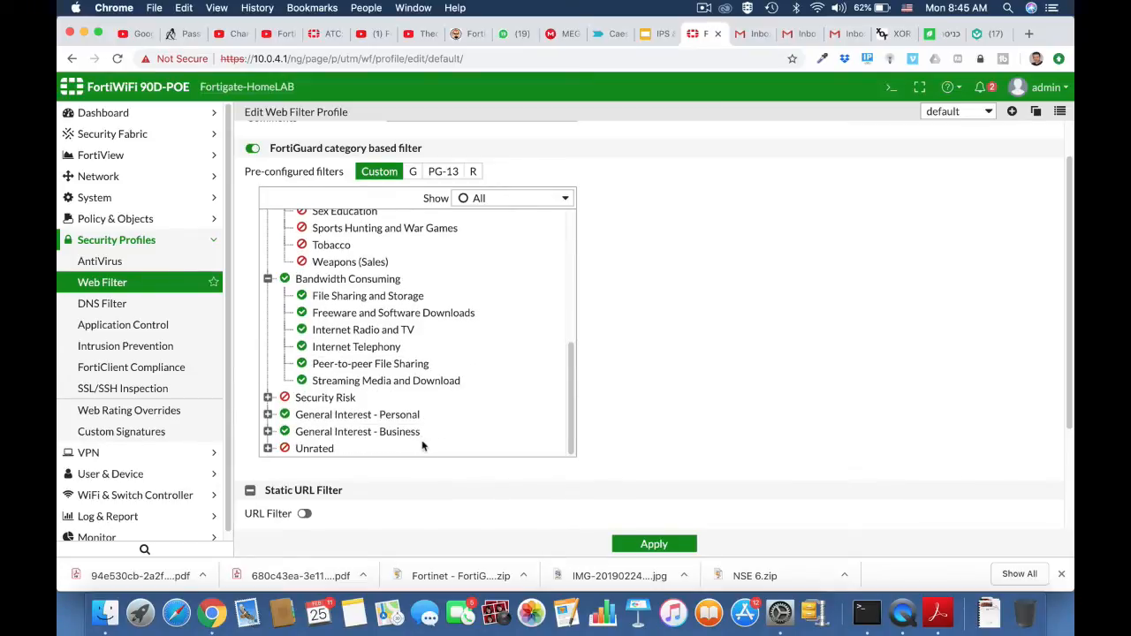
Go to the FortiGuard system settings and open the page for requesting re-evaluation of a URL's category.
{"action": "left_click", "coordinate": [107, 202]}
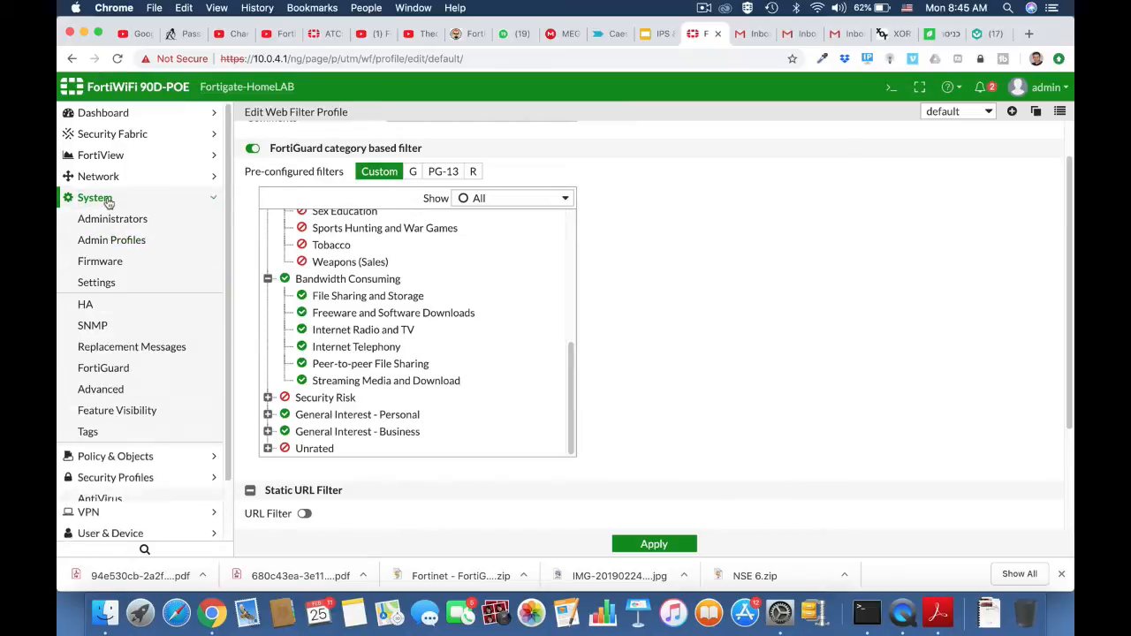
{"action": "left_click", "coordinate": [97, 282]}
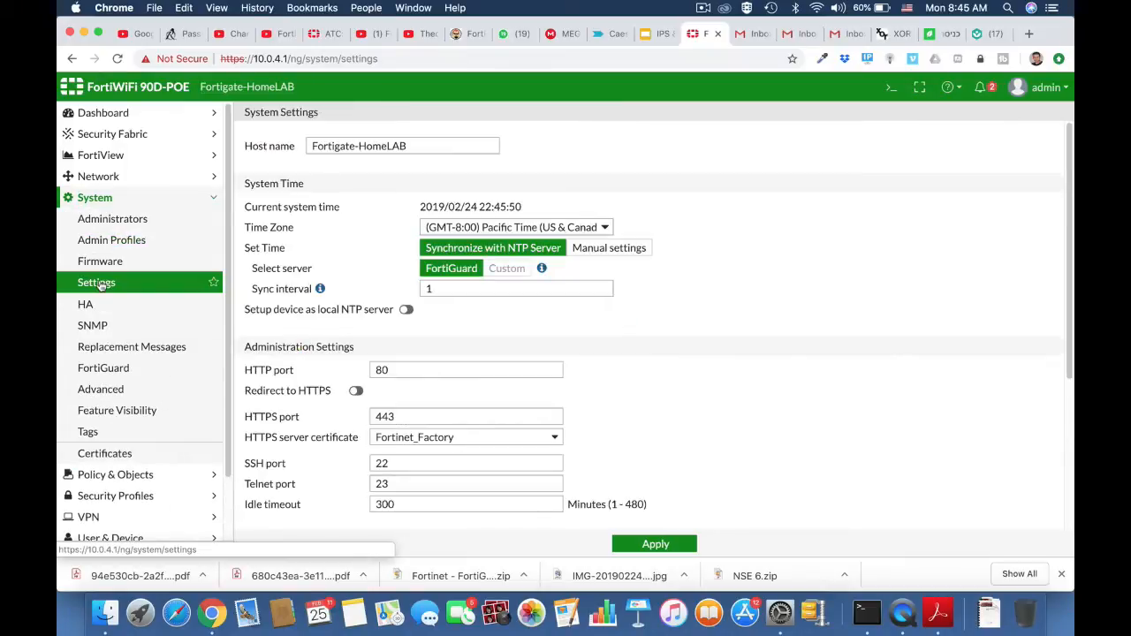
{"action": "left_click", "coordinate": [103, 370]}
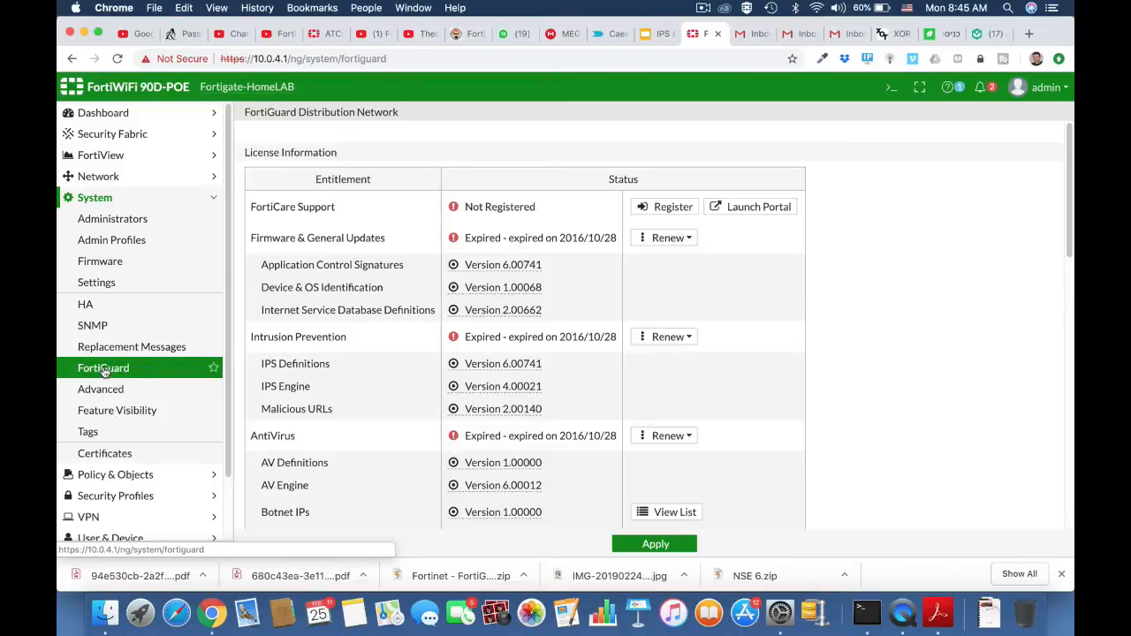
{"action": "scroll", "coordinate": [446, 451], "scroll_direction": "down", "scroll_amount": 15}
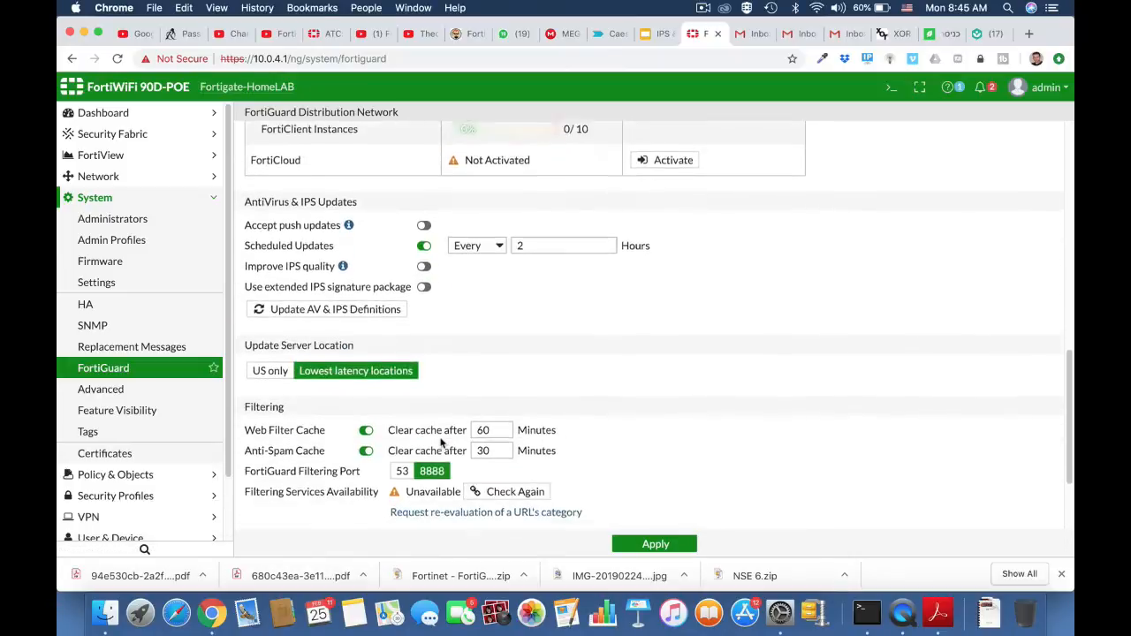
{"action": "scroll", "coordinate": [441, 445], "scroll_direction": "down", "scroll_amount": 2}
{"action": "left_click", "coordinate": [442, 392]}
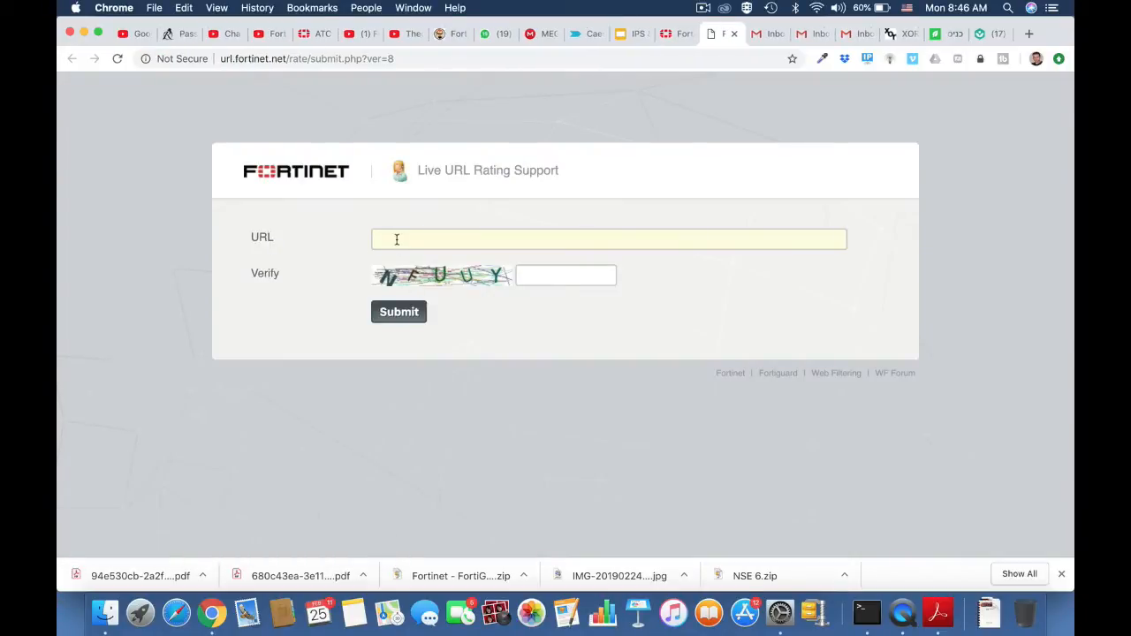
{"action": "left_click", "coordinate": [396, 240]}
{"action": "type", "text": "www."}
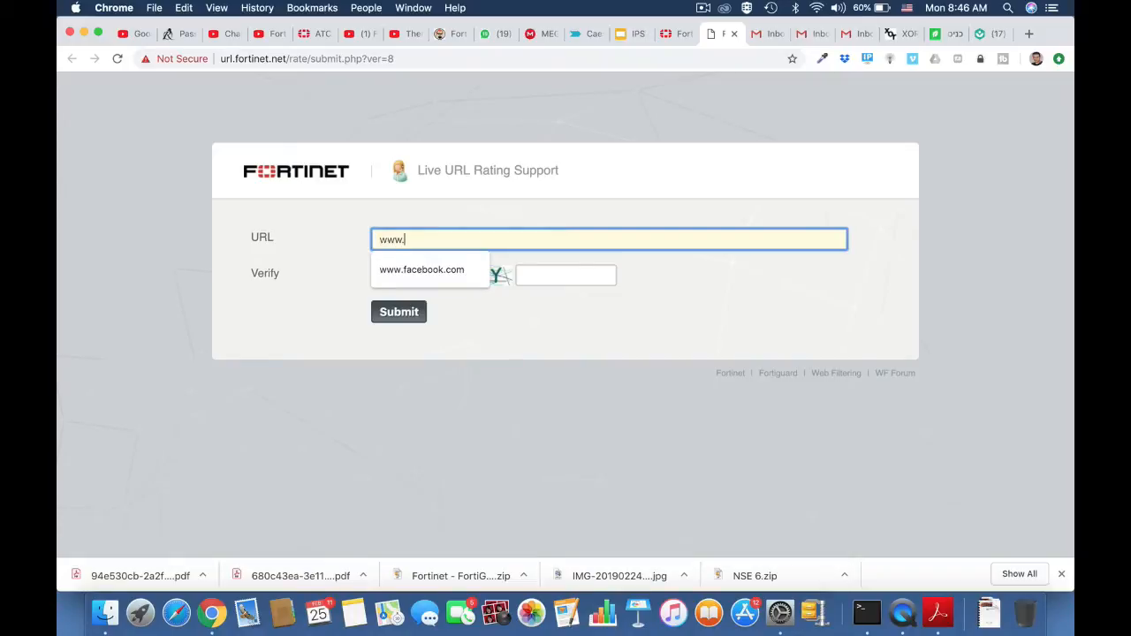
{"action": "type", "text": "engad"}
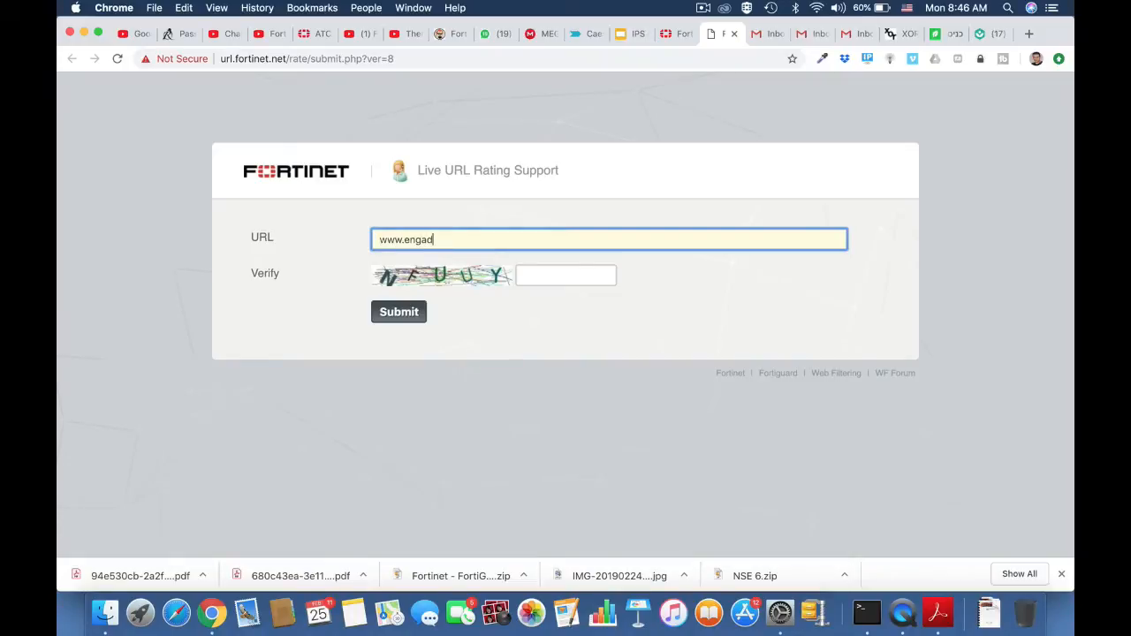
{"action": "type", "text": "get.com"}
{"action": "left_click", "coordinate": [523, 277]}
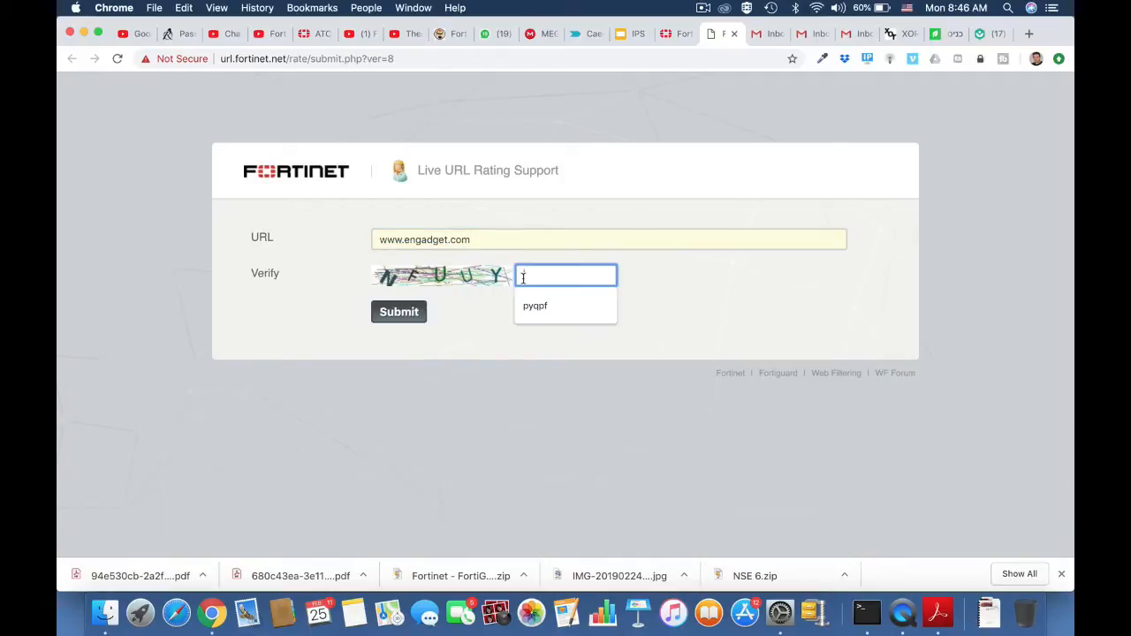
{"action": "type", "text": "nf"}
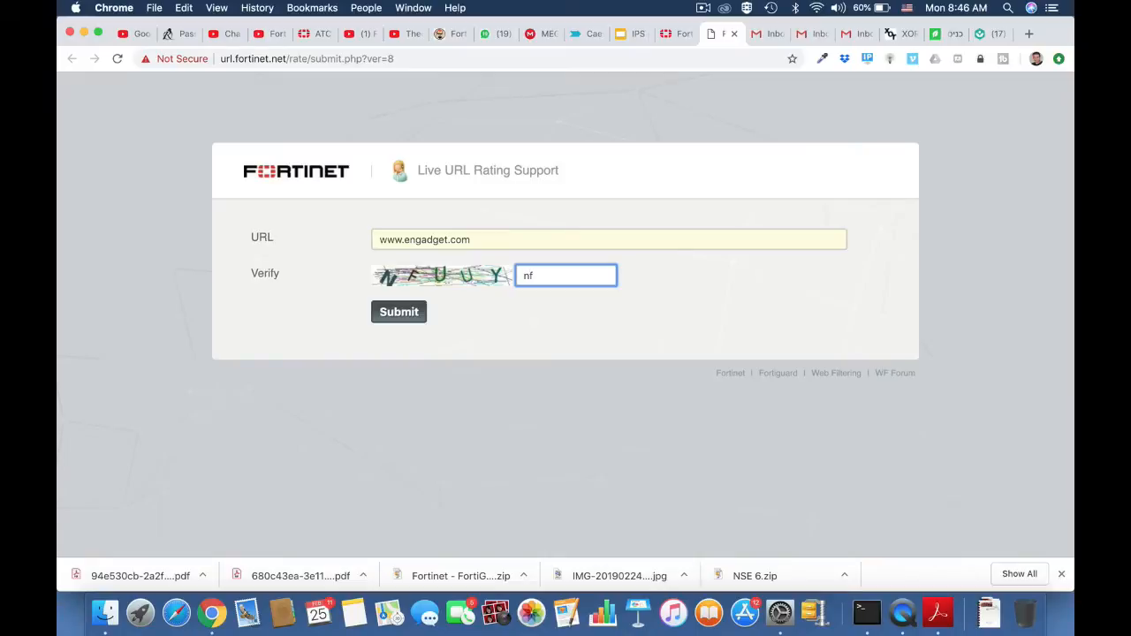
{"action": "type", "text": "uuy"}
{"action": "left_click", "coordinate": [403, 317]}
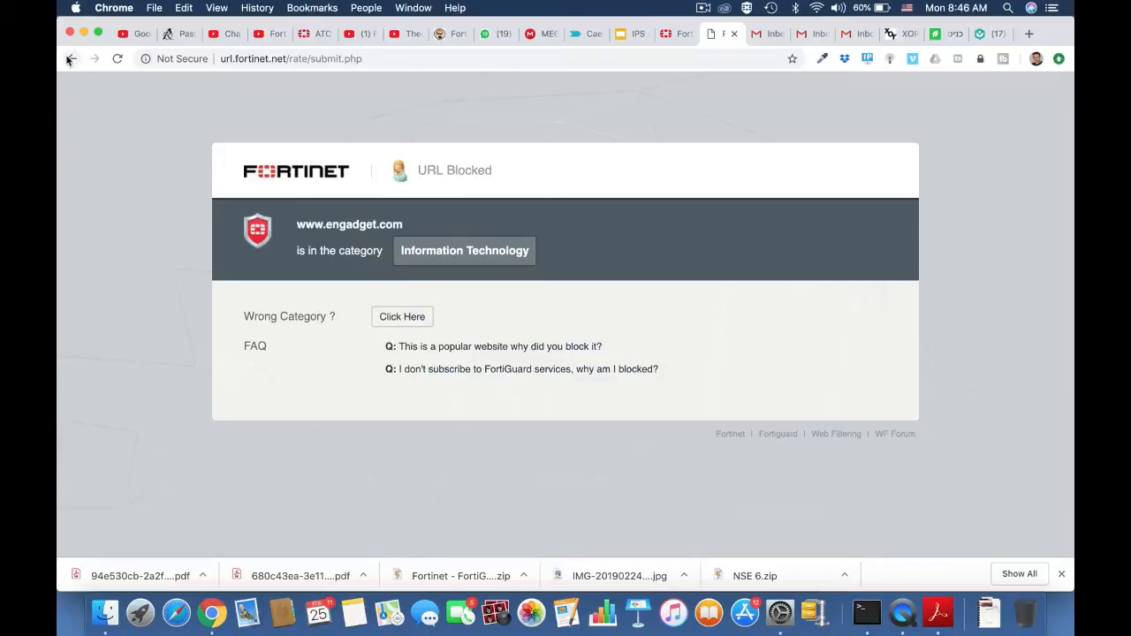
{"action": "left_click", "coordinate": [72, 58]}
{"action": "left_click", "coordinate": [480, 240]}
{"action": "left_click_drag", "start_coordinate": [480, 239], "coordinate": [350, 240]}
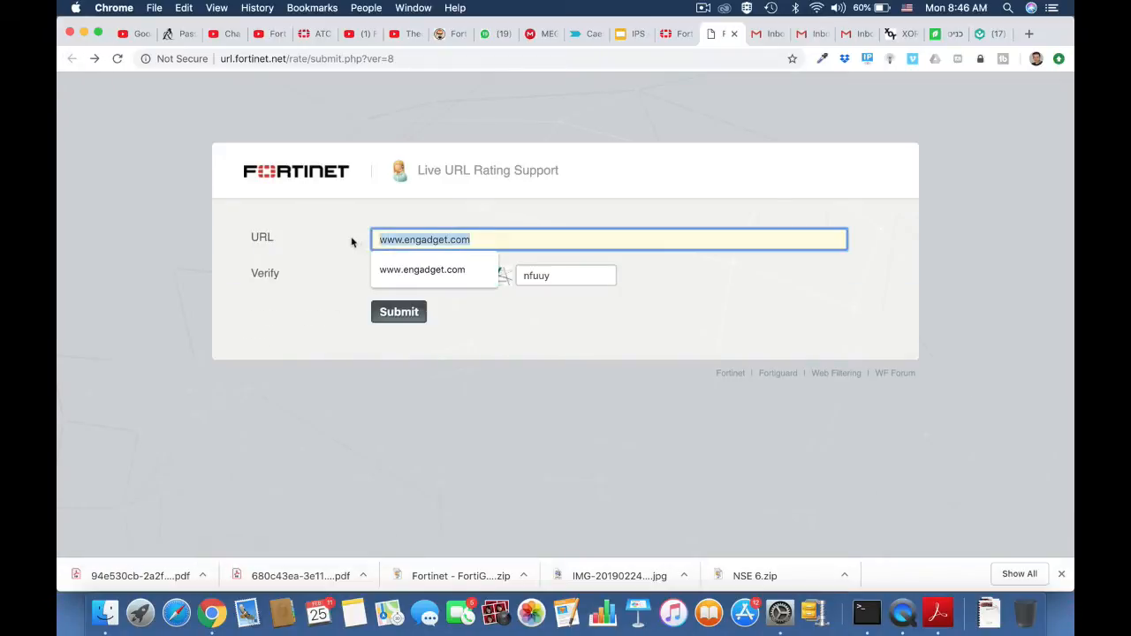
{"action": "left_click", "coordinate": [369, 59]}
{"action": "key", "text": "Return"}
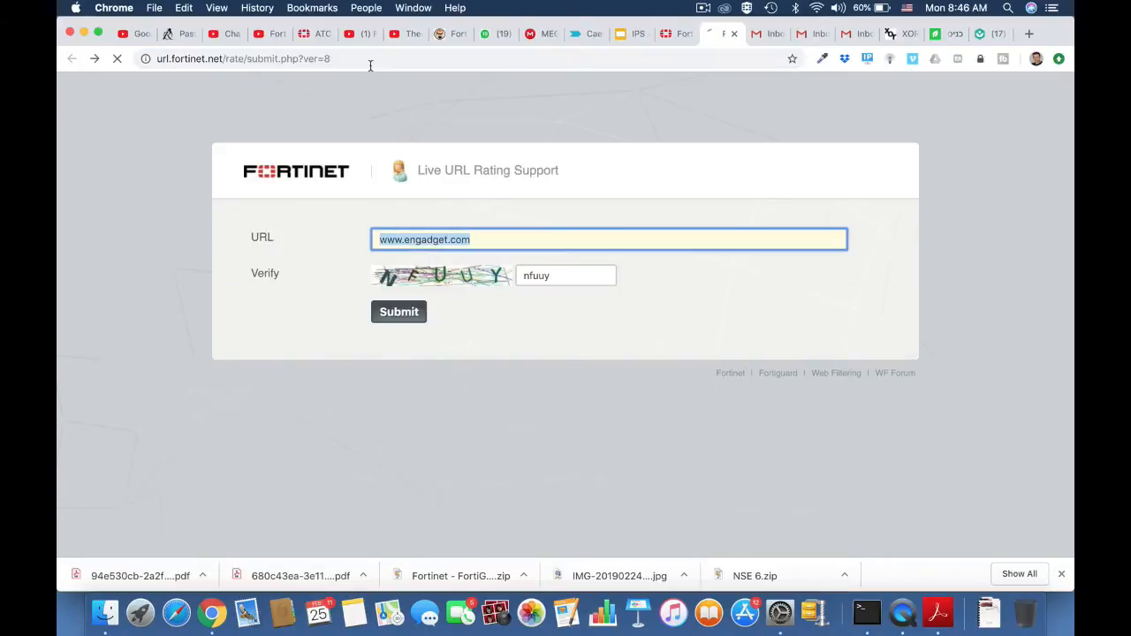
{"action": "left_click", "coordinate": [450, 240]}
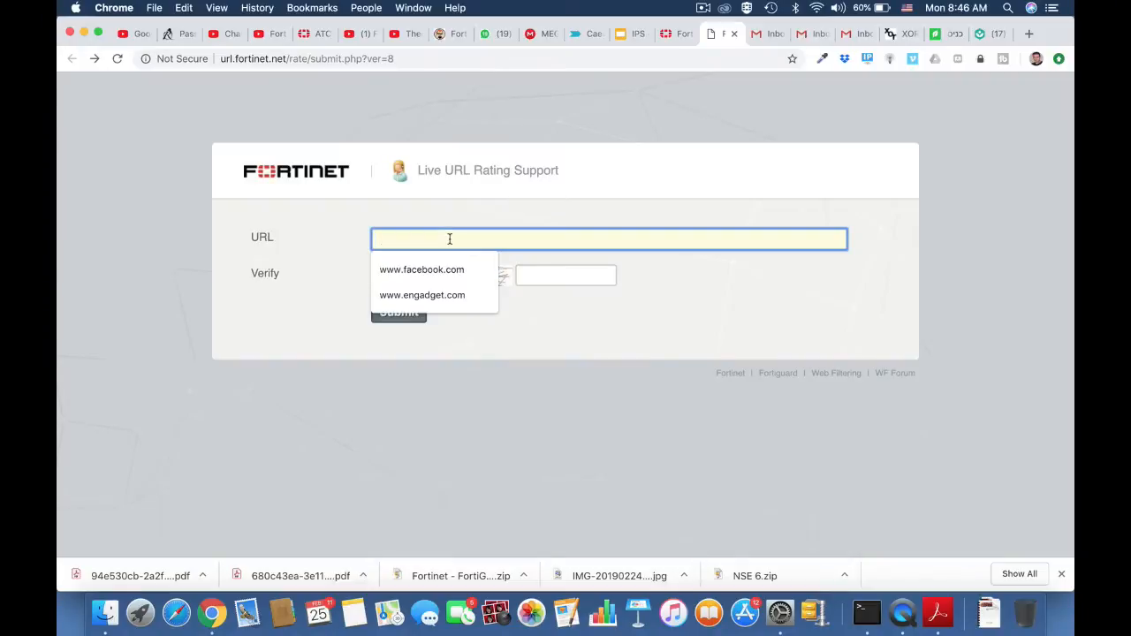
{"action": "type", "text": "www."}
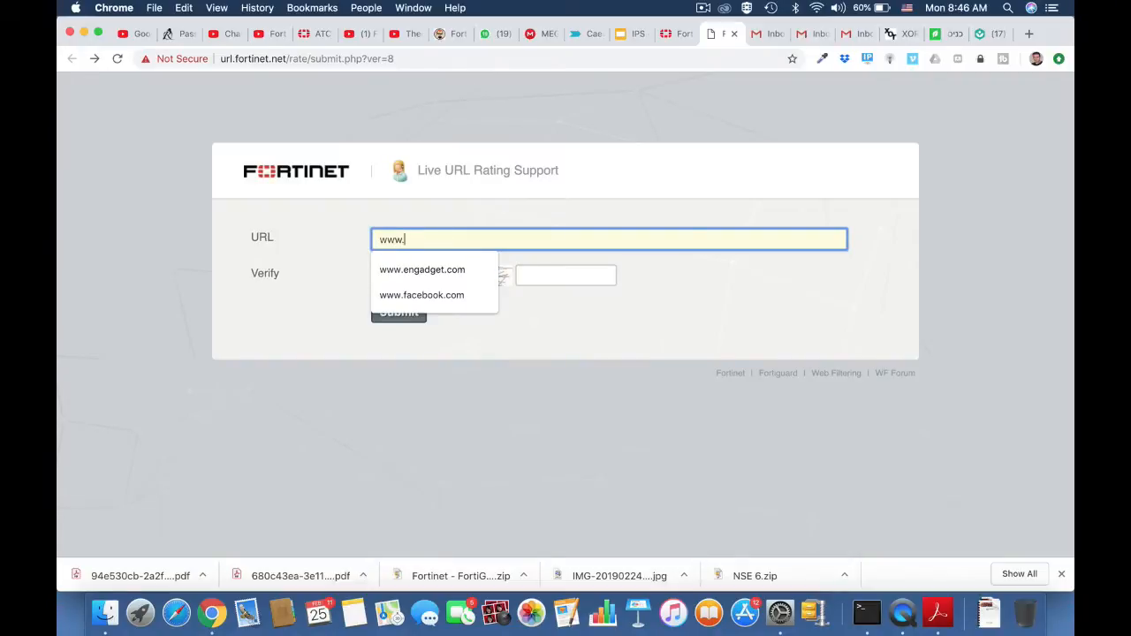
{"action": "type", "text": "forti"}
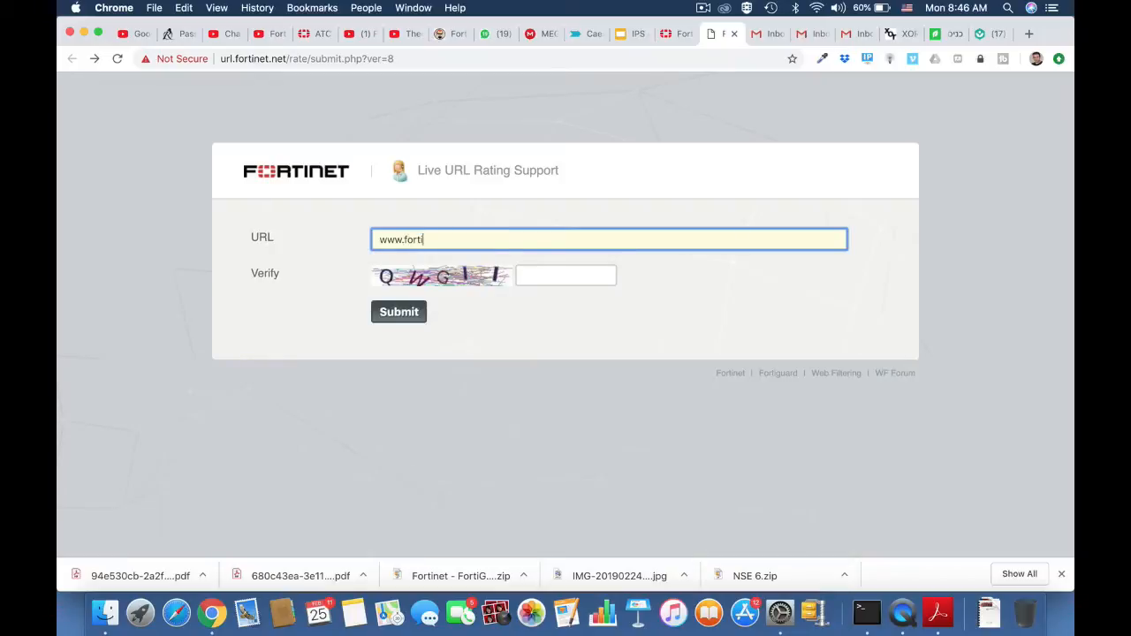
{"action": "type", "text": "net.com"}
{"action": "left_click", "coordinate": [540, 275]}
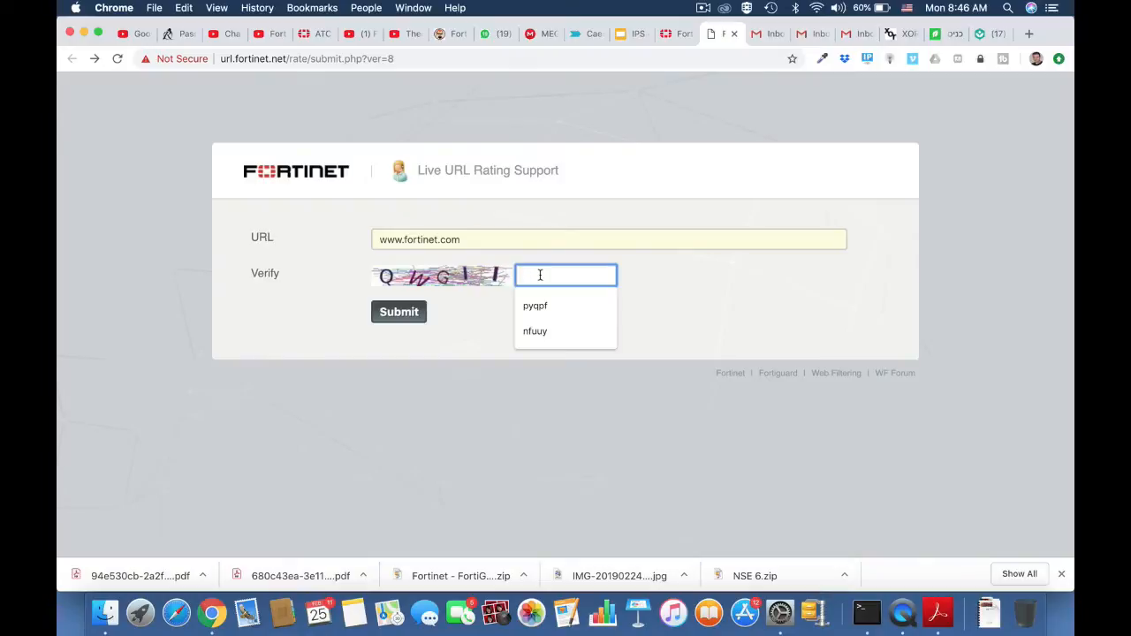
{"action": "type", "text": "qw"}
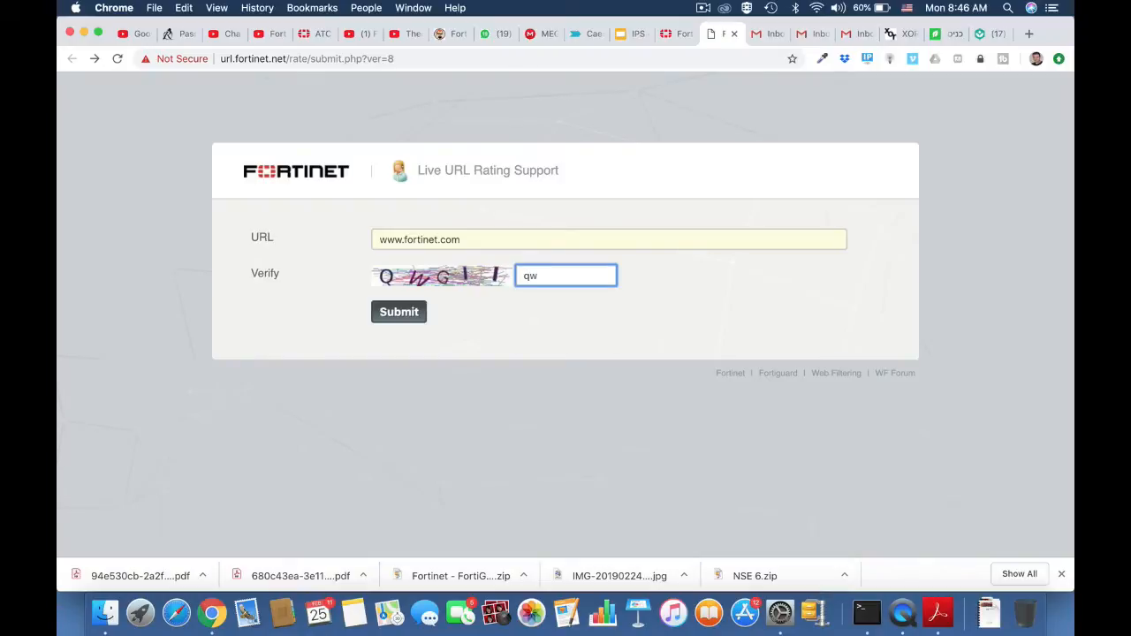
{"action": "type", "text": "gii"}
{"action": "left_click", "coordinate": [403, 316]}
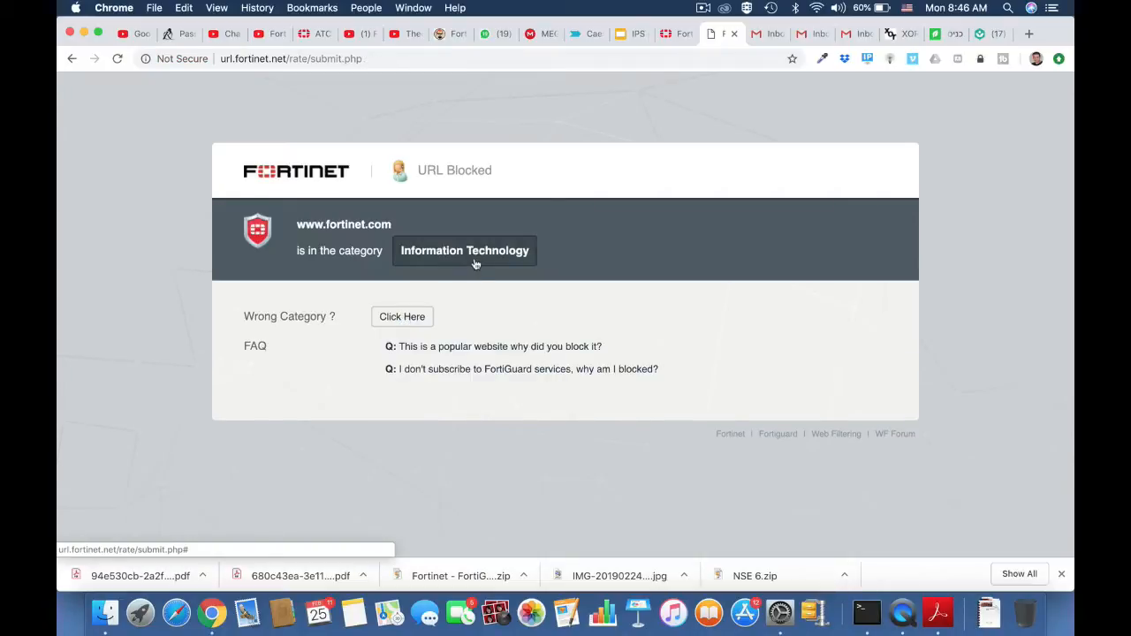
{"action": "left_click", "coordinate": [71, 58]}
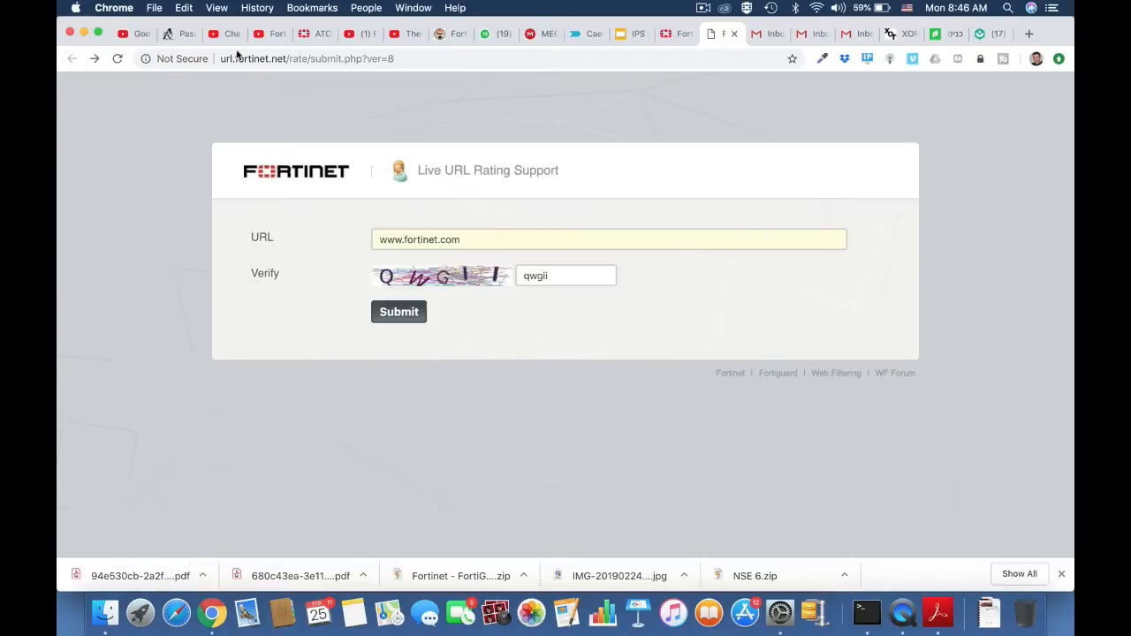
{"action": "left_click", "coordinate": [401, 60]}
{"action": "key", "text": "Return"}
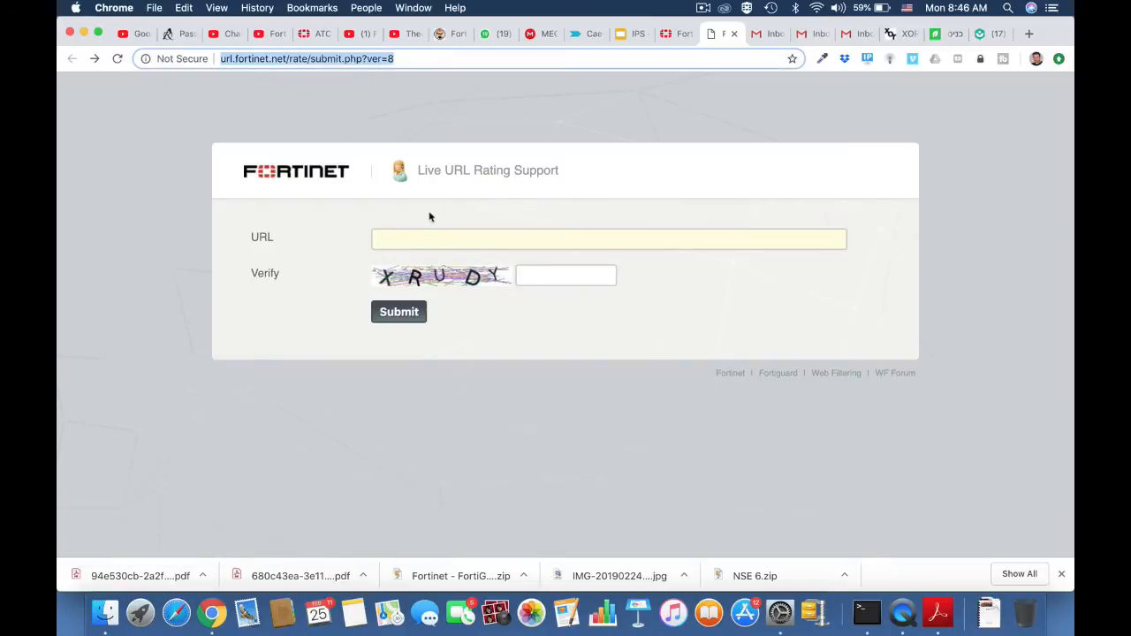
{"action": "left_click", "coordinate": [395, 239]}
{"action": "type", "text": "www"}
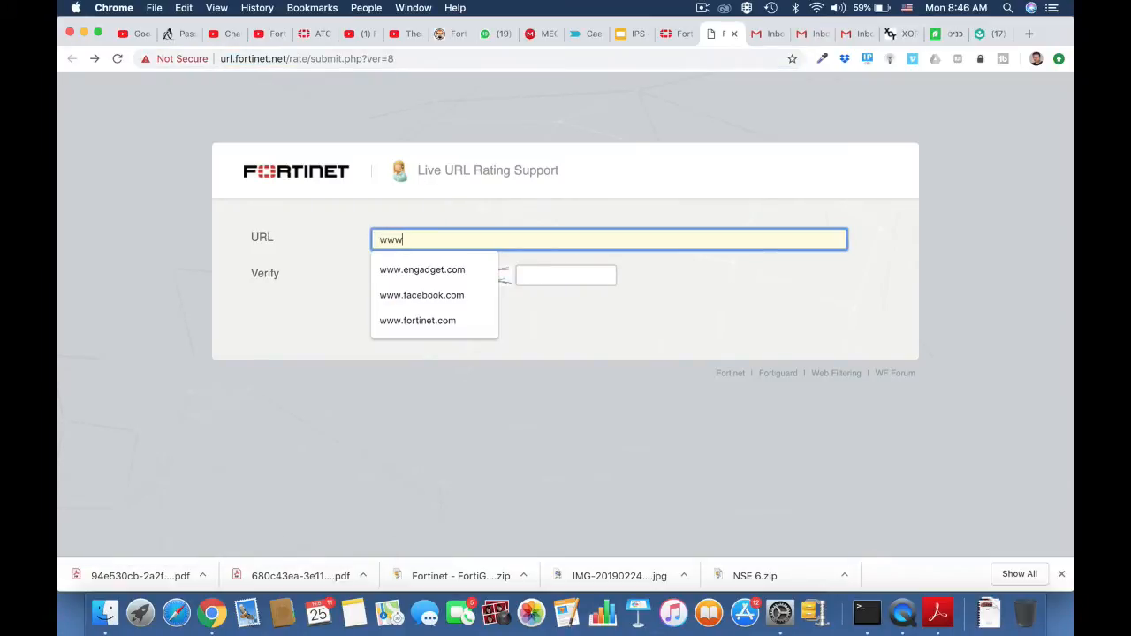
{"action": "type", "text": ".twitte"}
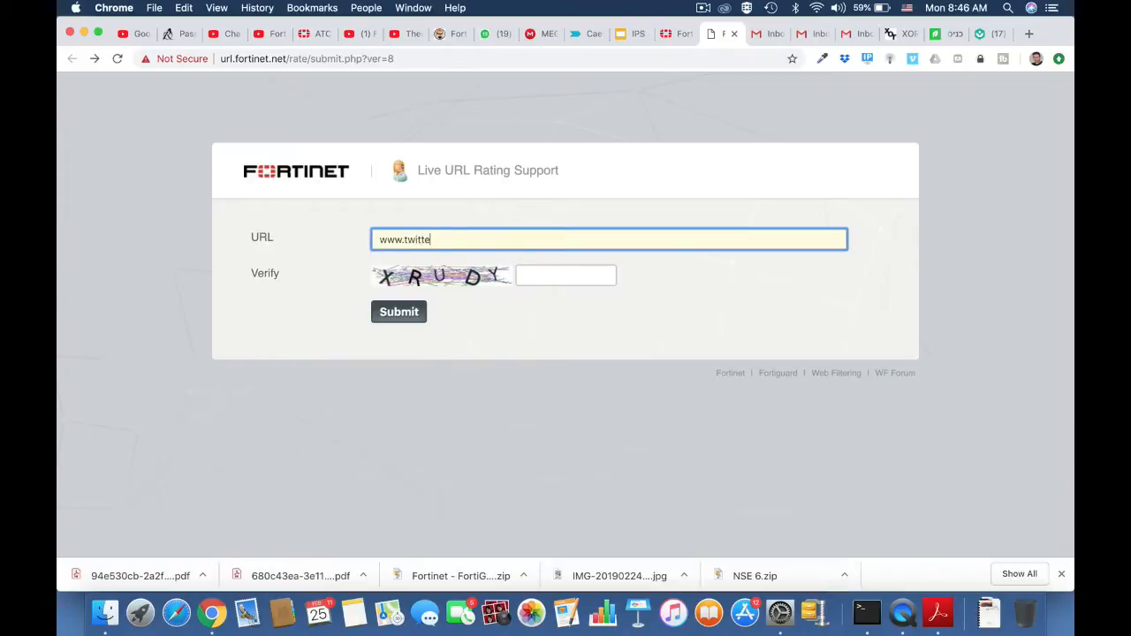
{"action": "type", "text": "r.com"}
{"action": "left_click", "coordinate": [537, 275]}
{"action": "type", "text": "xr"}
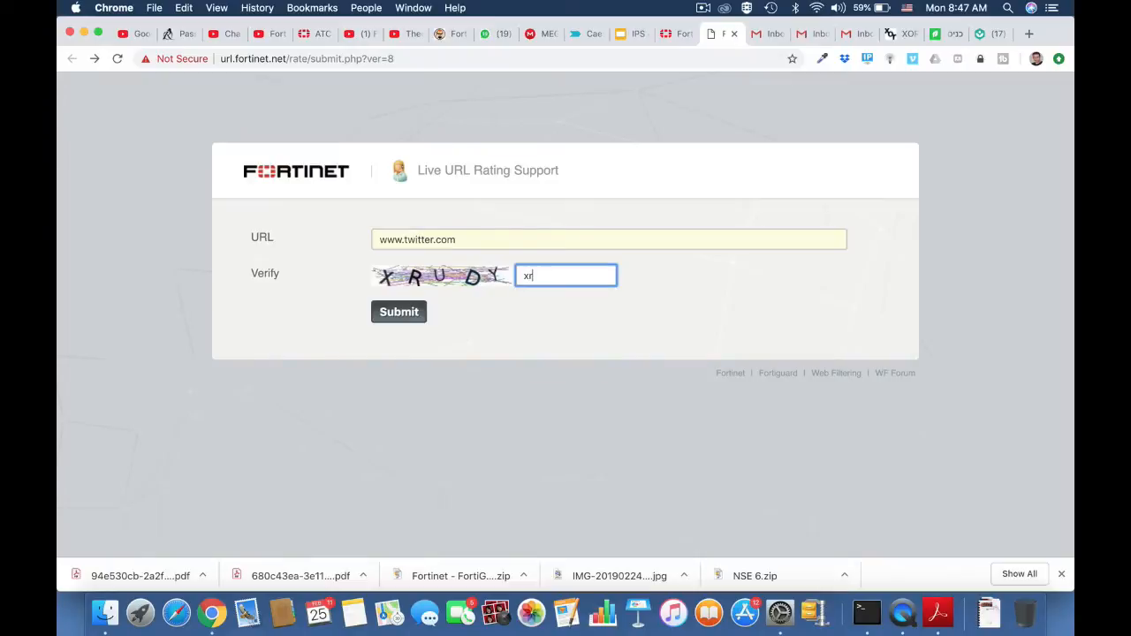
{"action": "type", "text": "udy"}
{"action": "left_click", "coordinate": [396, 314]}
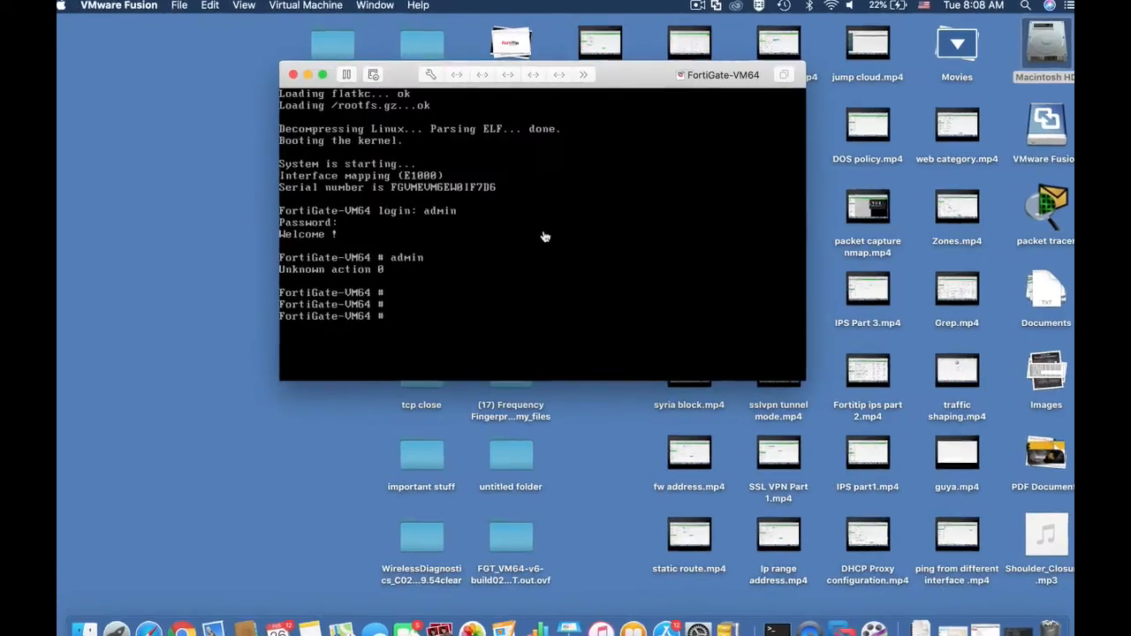
In the FortiGate-VM64 console, run show system interface and page through the full interface configuration.
{"action": "key", "text": "Return"}
{"action": "key", "text": "Return"}
{"action": "type", "text": "sh"}
{"action": "type", "text": "ow system "}
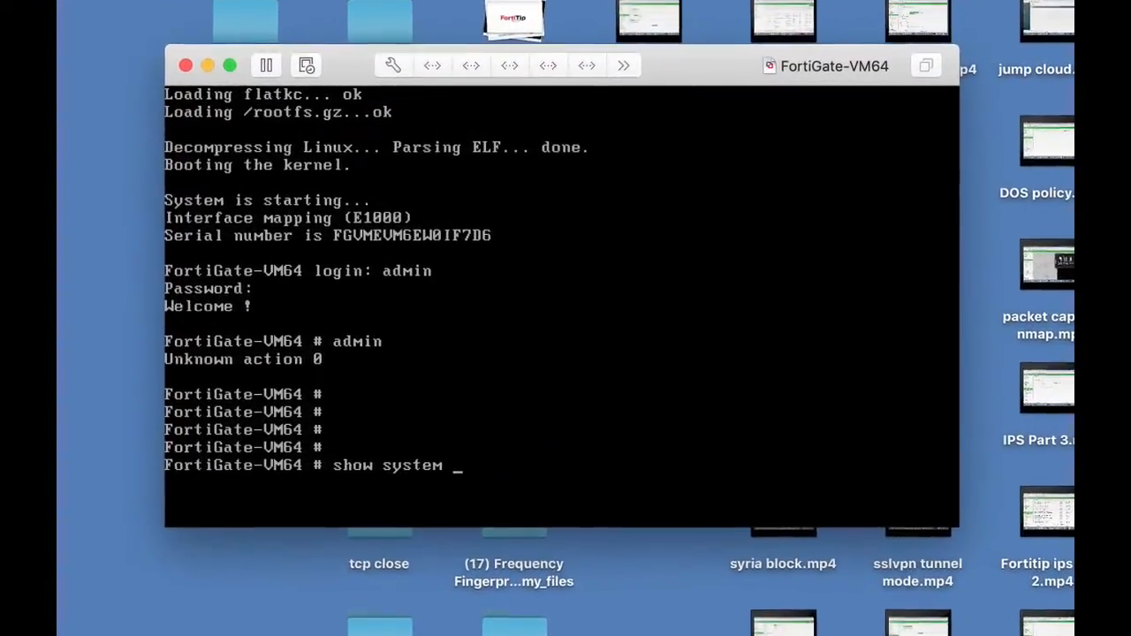
{"action": "type", "text": "interface"}
{"action": "key", "text": "Return"}
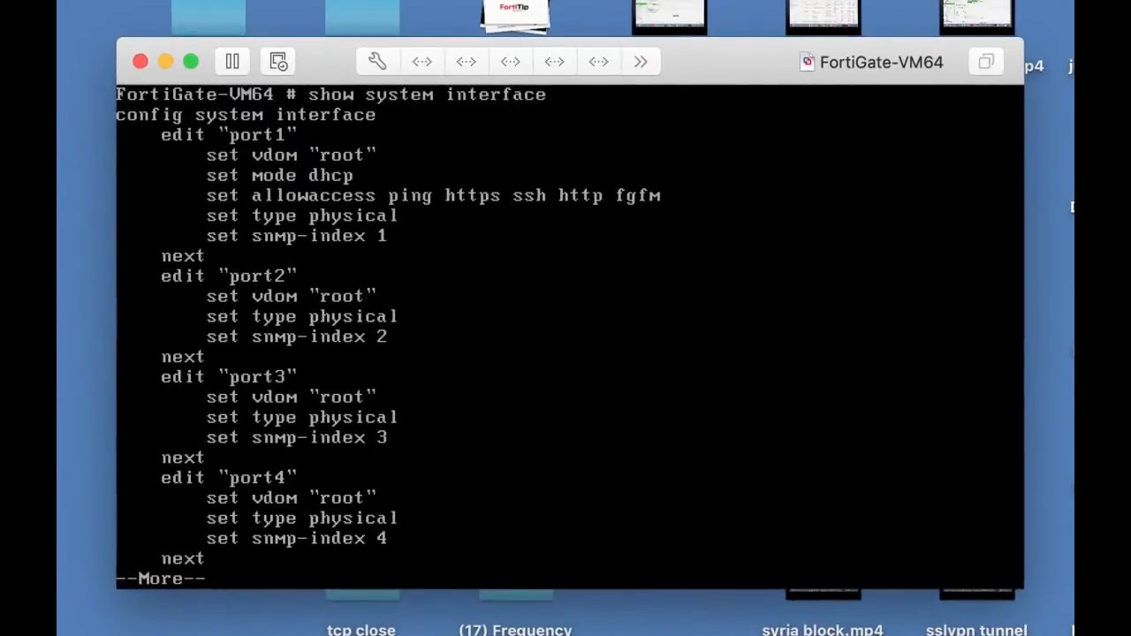
{"action": "key", "text": "Return"}
{"action": "key", "text": "Return"}
{"action": "key", "text": "Return"}
{"action": "key", "text": "Return"}
{"action": "key", "text": "Return"}
{"action": "key", "text": "Return"}
{"action": "key", "text": "Return"}
{"action": "key", "text": "Return"}
{"action": "key", "text": "Return"}
{"action": "key", "text": "Return"}
{"action": "key", "text": "Return"}
{"action": "key", "text": "Return"}
{"action": "key", "text": "Return"}
{"action": "key", "text": "Return"}
{"action": "key", "text": "Return"}
{"action": "key", "text": "Return"}
{"action": "key", "text": "Return"}
{"action": "key", "text": "Return"}
{"action": "key", "text": "Return"}
{"action": "key", "text": "Return"}
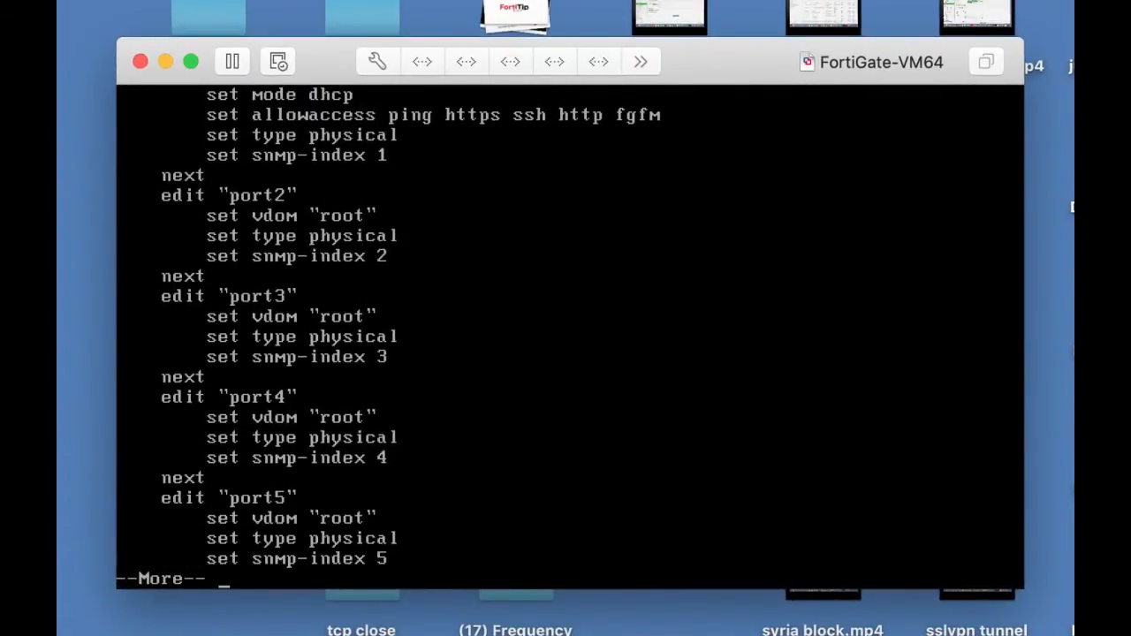
{"action": "key", "text": "Return"}
{"action": "key", "text": "Return"}
{"action": "key", "text": "Return"}
{"action": "key", "text": "Return"}
{"action": "key", "text": "Return"}
{"action": "key", "text": "Return"}
{"action": "key", "text": "Return"}
{"action": "key", "text": "Return"}
{"action": "key", "text": "Return"}
{"action": "key", "text": "Return"}
{"action": "key", "text": "Return"}
{"action": "key", "text": "Return"}
{"action": "key", "text": "Return"}
{"action": "key", "text": "Return"}
{"action": "key", "text": "Return"}
{"action": "key", "text": "Return"}
Enter config system interface in the CLI and open port1 with edit port1.
{"action": "type", "text": "edit port1"}
{"action": "key", "text": "Return"}
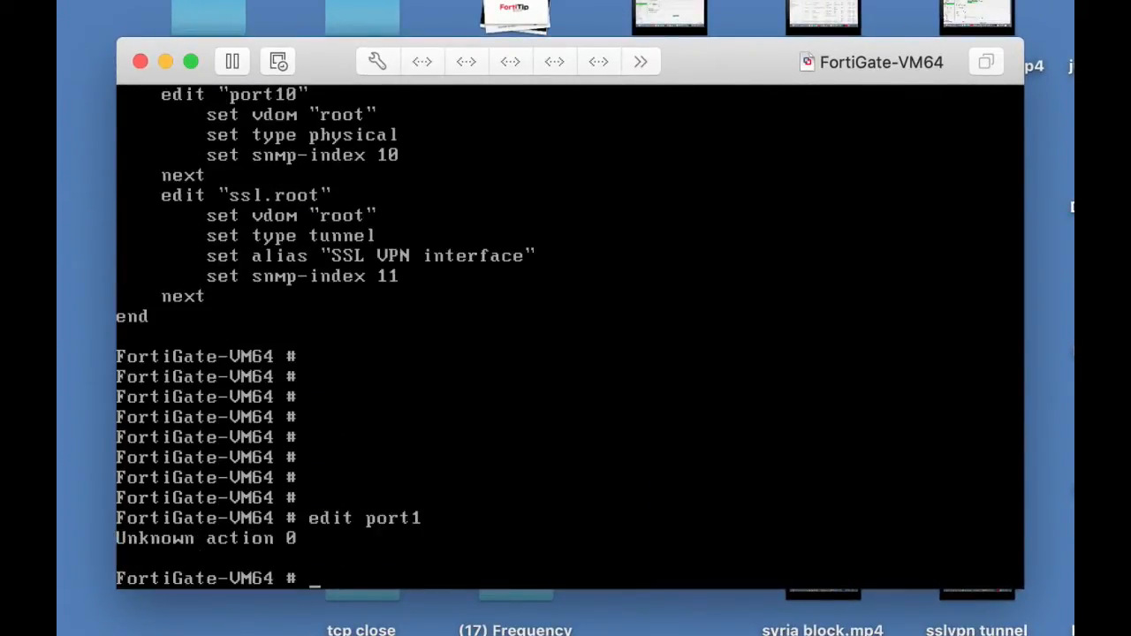
{"action": "type", "text": "config system interface"}
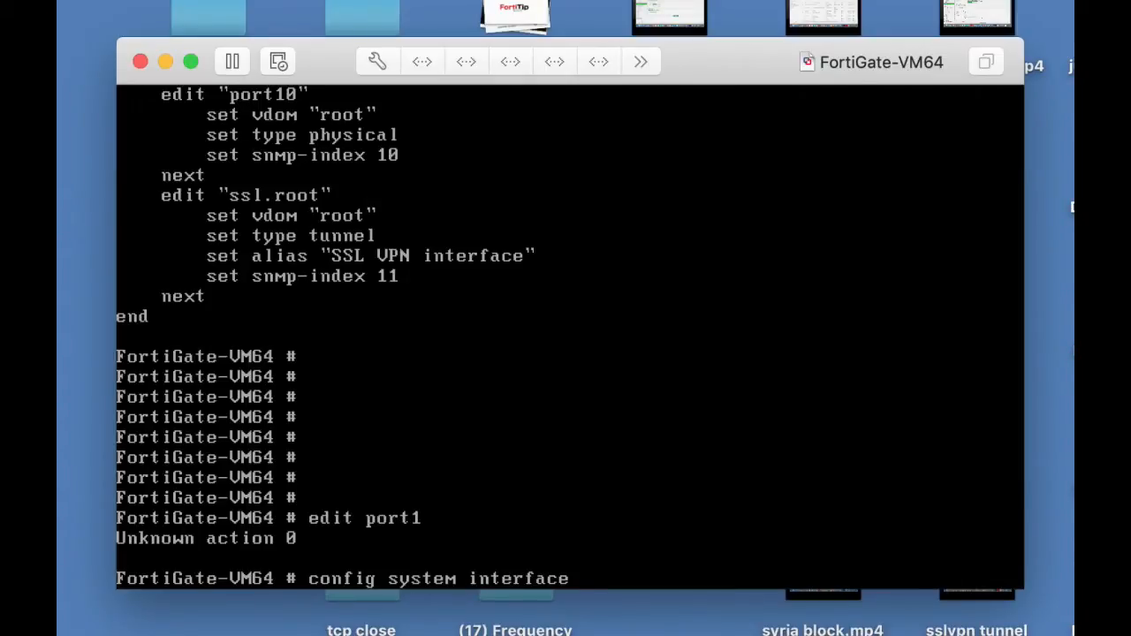
{"action": "key", "text": "Return"}
{"action": "type", "text": "edi"}
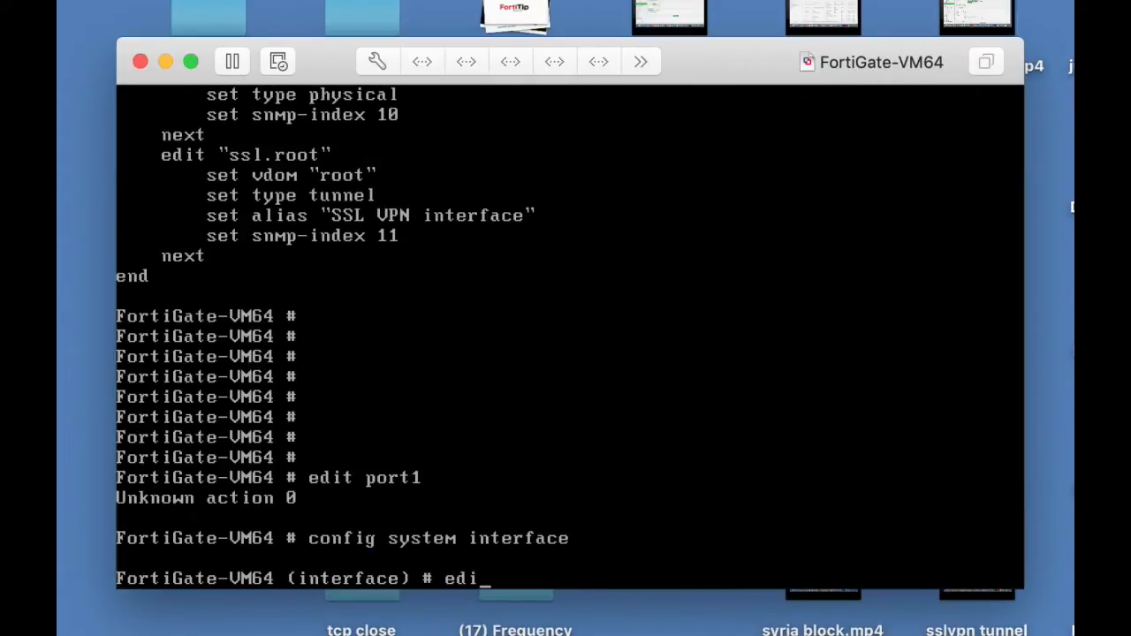
{"action": "type", "text": "t port1"}
{"action": "key", "text": "Return"}
Try to set port1's IP address to 10.0.4.99 with netmask 255.255.255.0.
{"action": "type", "text": "set ip"}
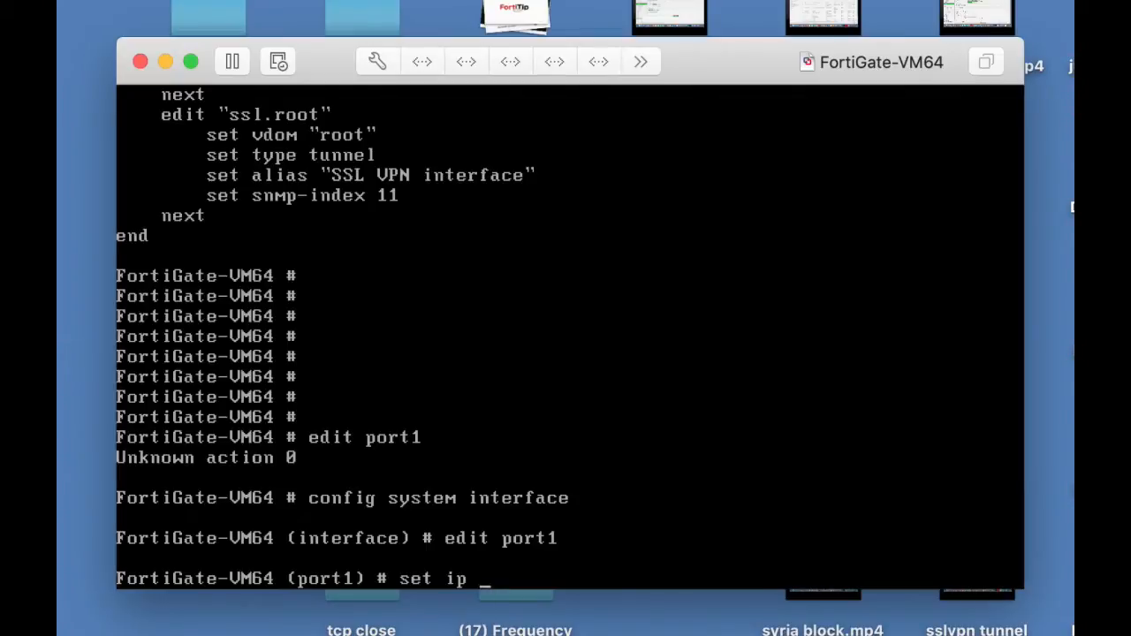
{"action": "type", "text": " 10.0.4.99"}
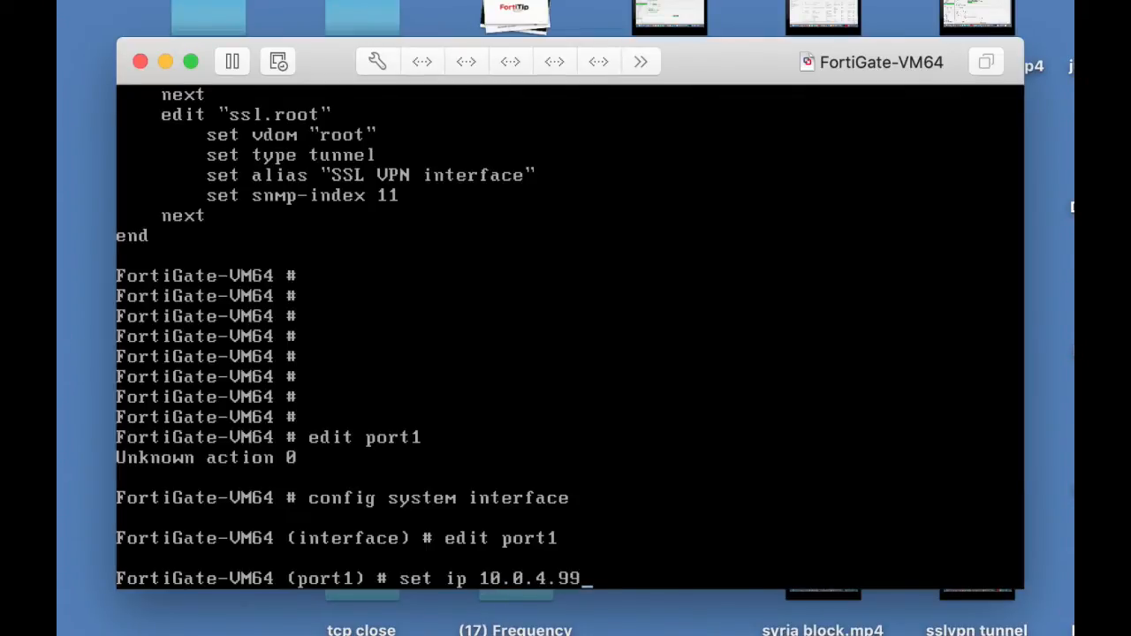
{"action": "type", "text": " 255.255.2"}
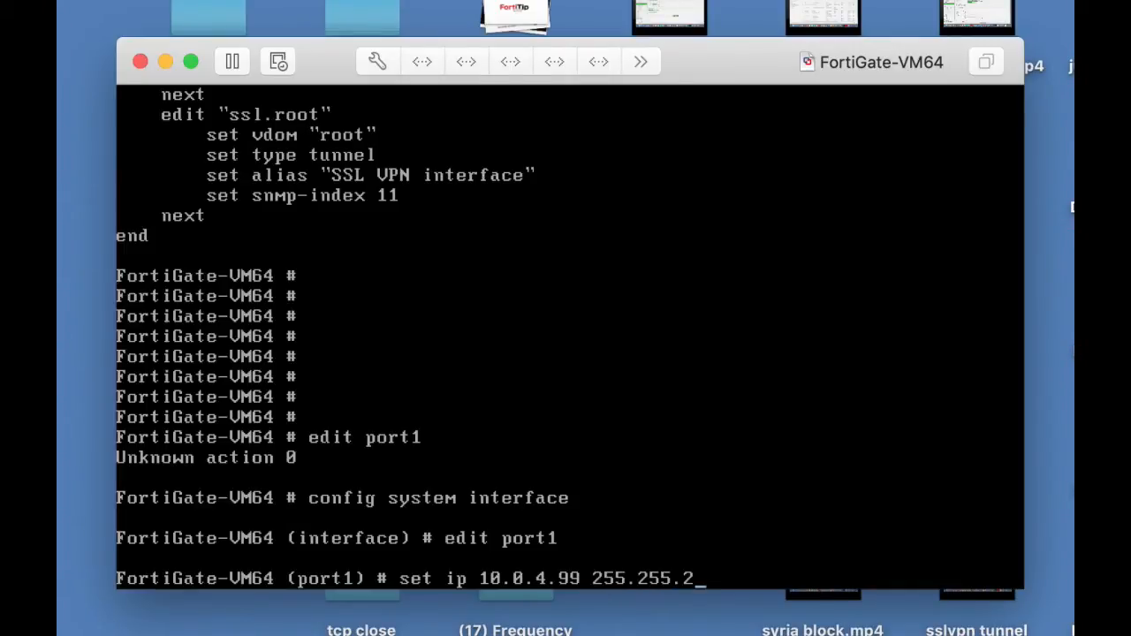
{"action": "type", "text": "55.0"}
{"action": "key", "text": "Return"}
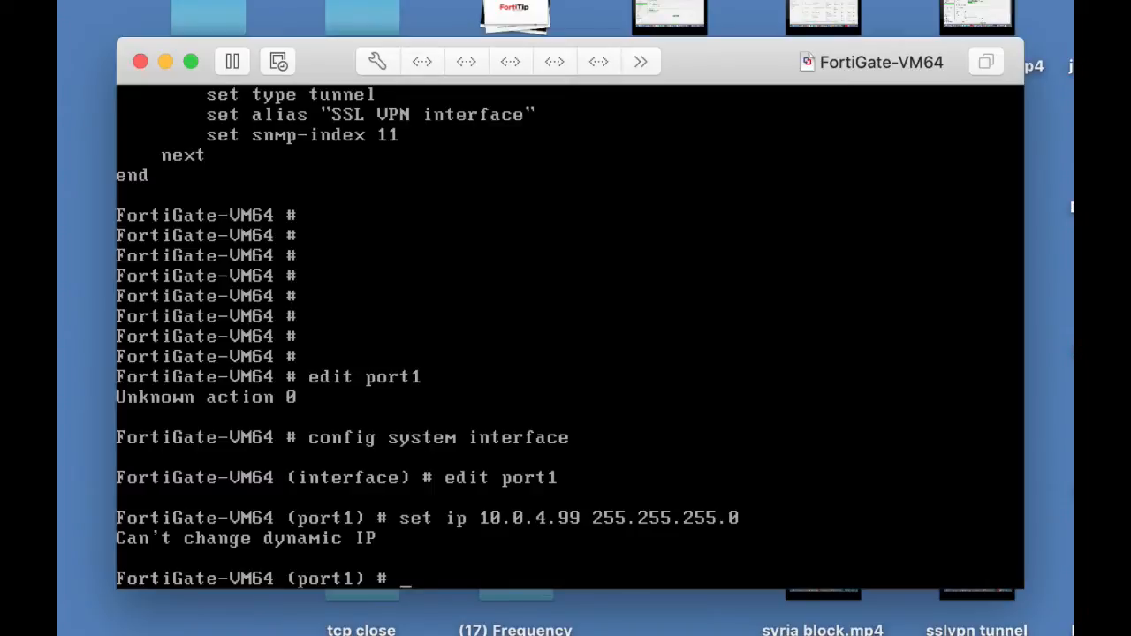
Set port1's allowaccess to http https ping and save the interface configuration with end.
{"action": "type", "text": "set allowaccess"}
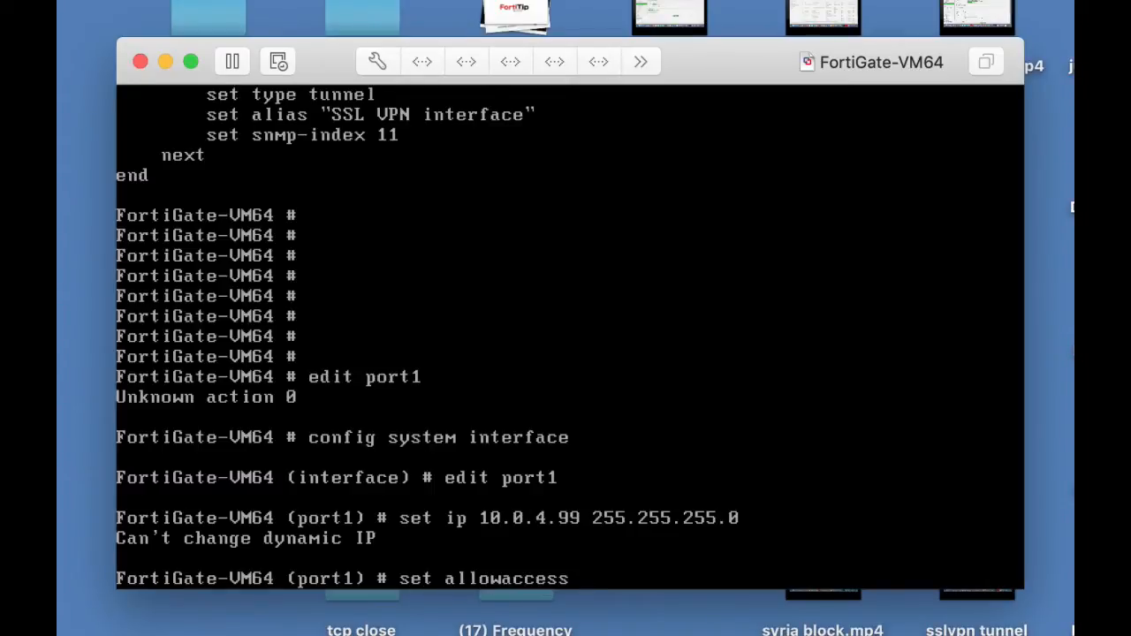
{"action": "type", "text": " http https "}
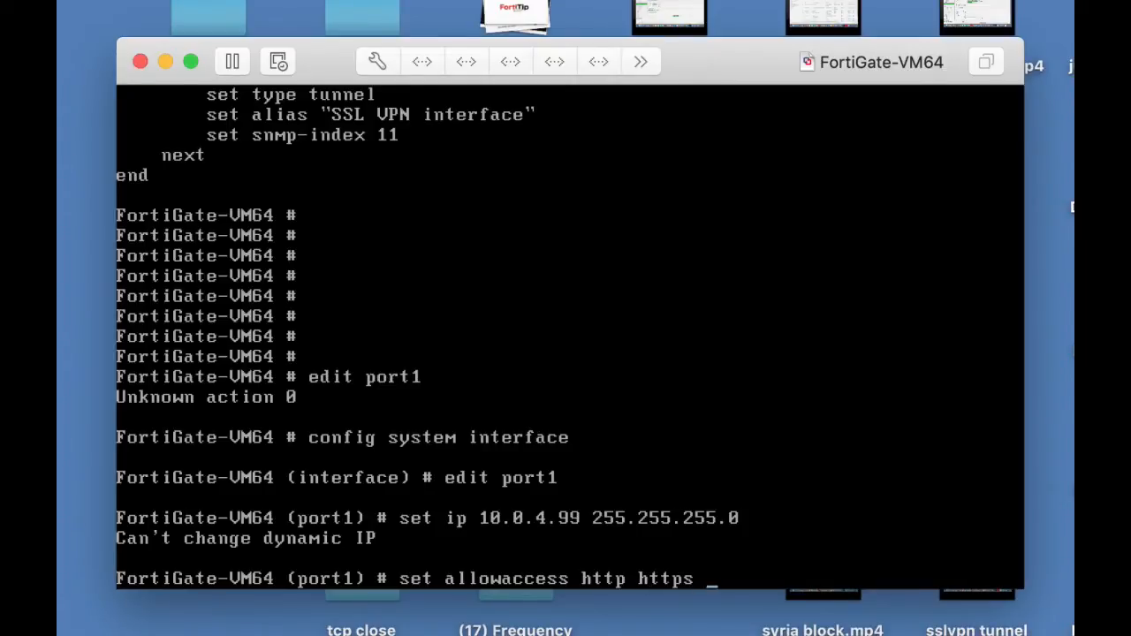
{"action": "type", "text": "ping"}
{"action": "key", "text": "Return"}
{"action": "type", "text": "end"}
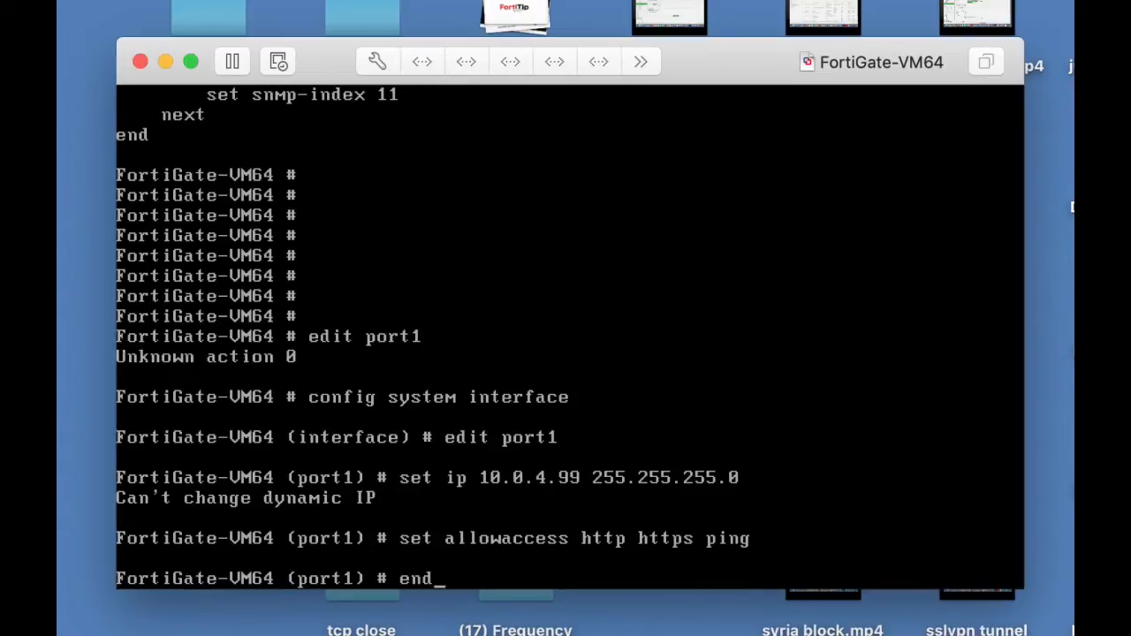
{"action": "key", "text": "Return"}
{"action": "key", "text": "Return"}
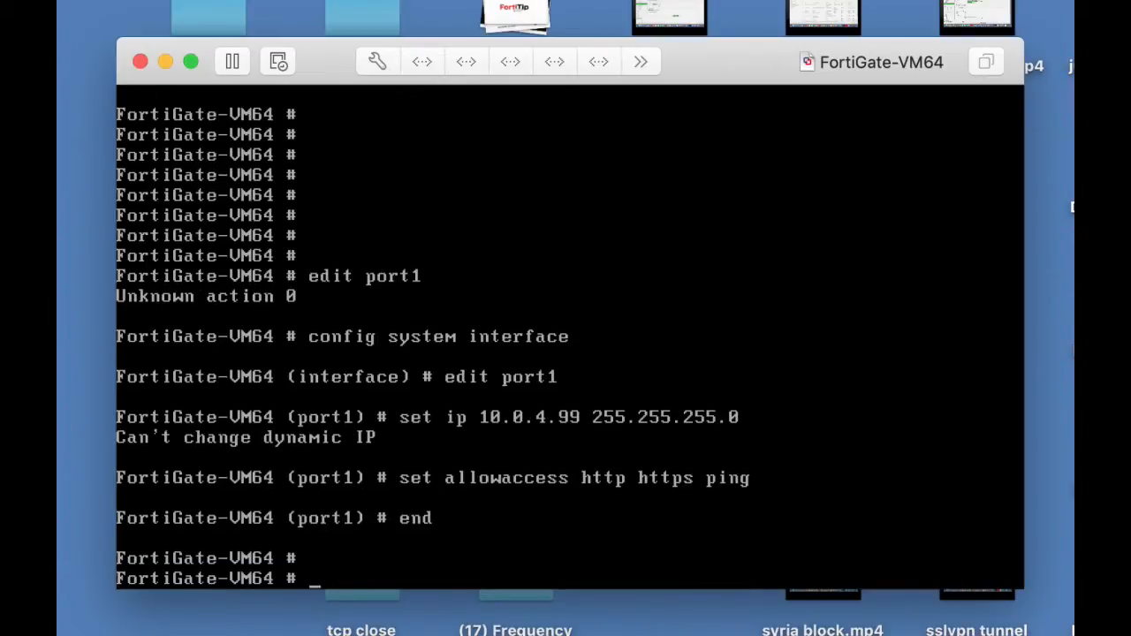
Run show system interface again and page through the output to check port1's access settings.
{"action": "type", "text": "show system interface"}
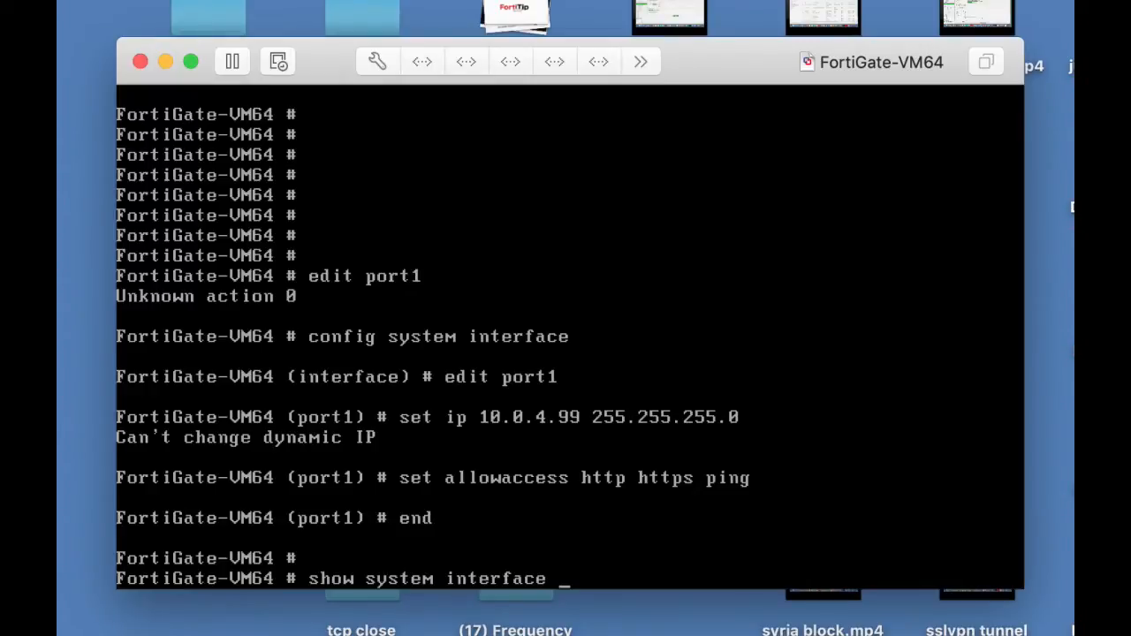
{"action": "key", "text": "Return"}
{"action": "key", "text": "Return"}
{"action": "key", "text": "Return"}
{"action": "key", "text": "Return"}
{"action": "key", "text": "Return"}
{"action": "key", "text": "Return"}
{"action": "key", "text": "Return"}
{"action": "key", "text": "Return"}
{"action": "key", "text": "Return"}
{"action": "key", "text": "Return"}
{"action": "key", "text": "Return"}
{"action": "key", "text": "Return"}
{"action": "key", "text": "Return"}
{"action": "key", "text": "Return"}
{"action": "key", "text": "Return"}
{"action": "key", "text": "Return"}
{"action": "key", "text": "Return"}
{"action": "key", "text": "Return"}
{"action": "key", "text": "Return"}
{"action": "key", "text": "Return"}
{"action": "key", "text": "Return"}
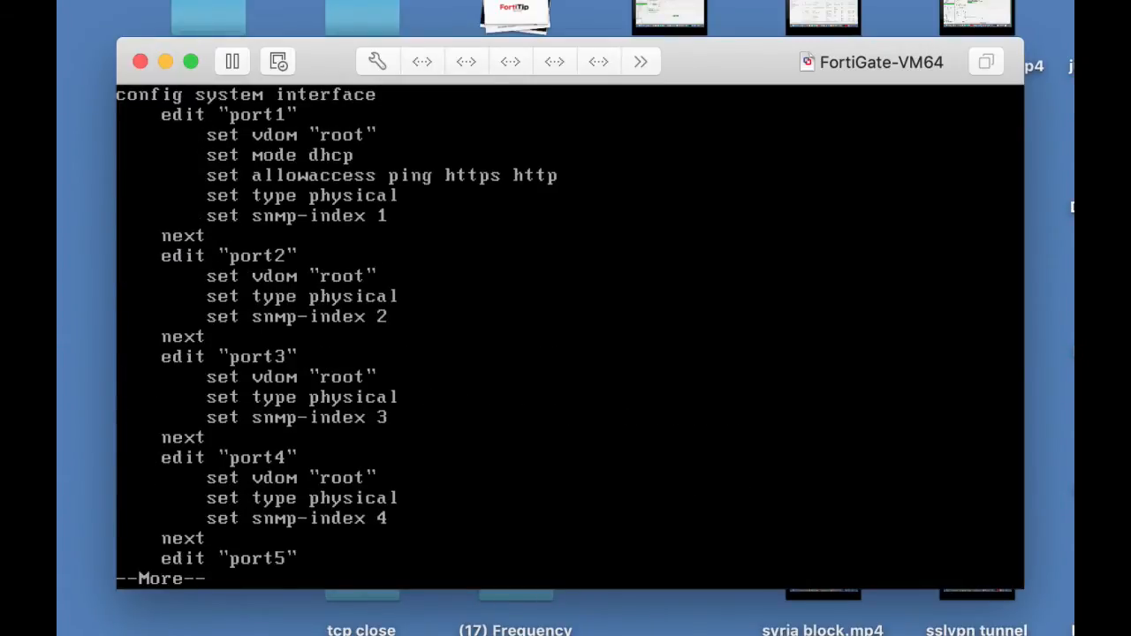
{"action": "key", "text": "Return"}
{"action": "key", "text": "Return"}
{"action": "key", "text": "Return"}
{"action": "key", "text": "Return"}
{"action": "key", "text": "Return"}
{"action": "key", "text": "Return"}
{"action": "key", "text": "Return"}
{"action": "key", "text": "Return"}
{"action": "key", "text": "Return"}
{"action": "key", "text": "Return"}
{"action": "key", "text": "Return"}
{"action": "key", "text": "Return"}
{"action": "key", "text": "Return"}
{"action": "key", "text": "Return"}
{"action": "key", "text": "Return"}
{"action": "key", "text": "Return"}
{"action": "key", "text": "Return"}
{"action": "key", "text": "Return"}
{"action": "key", "text": "Return"}
{"action": "key", "text": "Return"}
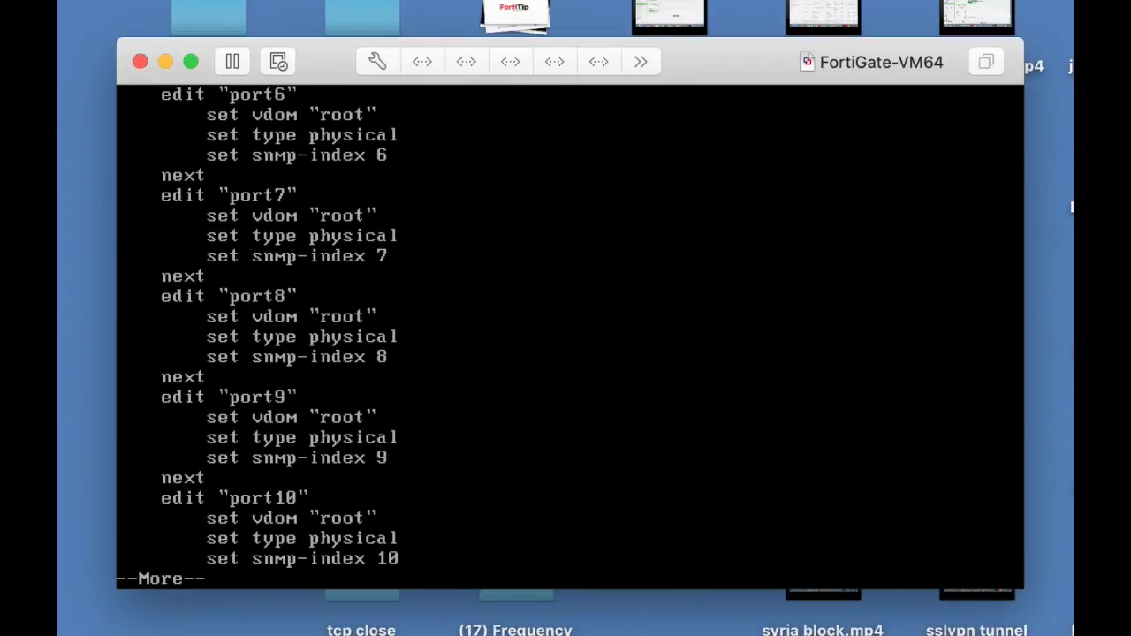
Reopen the system interface configuration with config system interface and enter edit port1.
{"action": "type", "text": "config"}
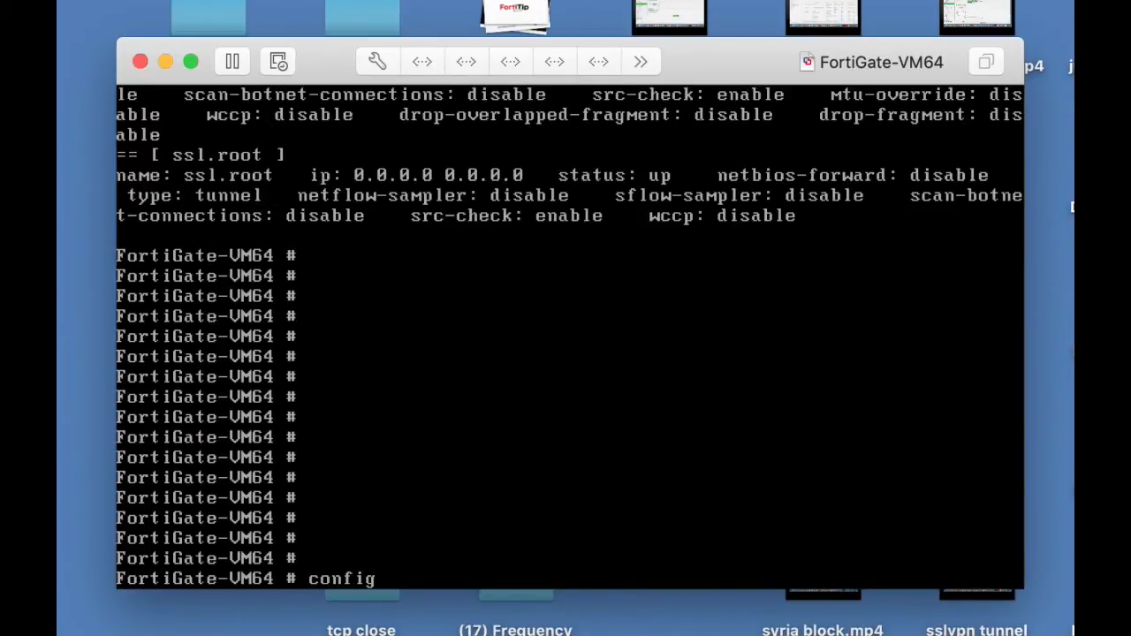
{"action": "type", "text": " system interface"}
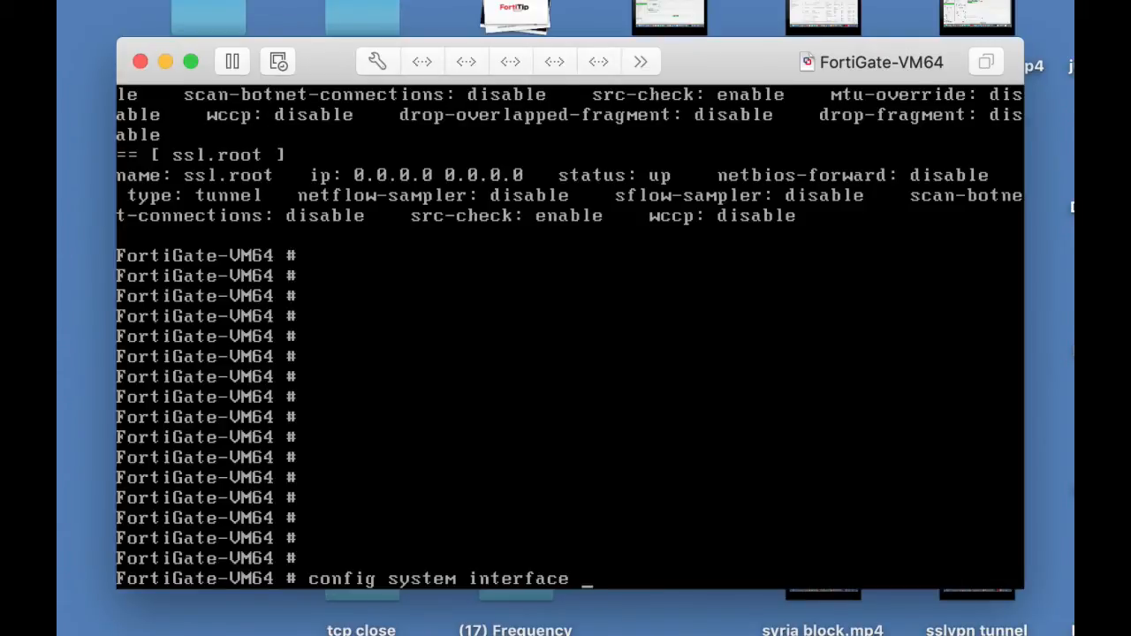
{"action": "key", "text": "Return"}
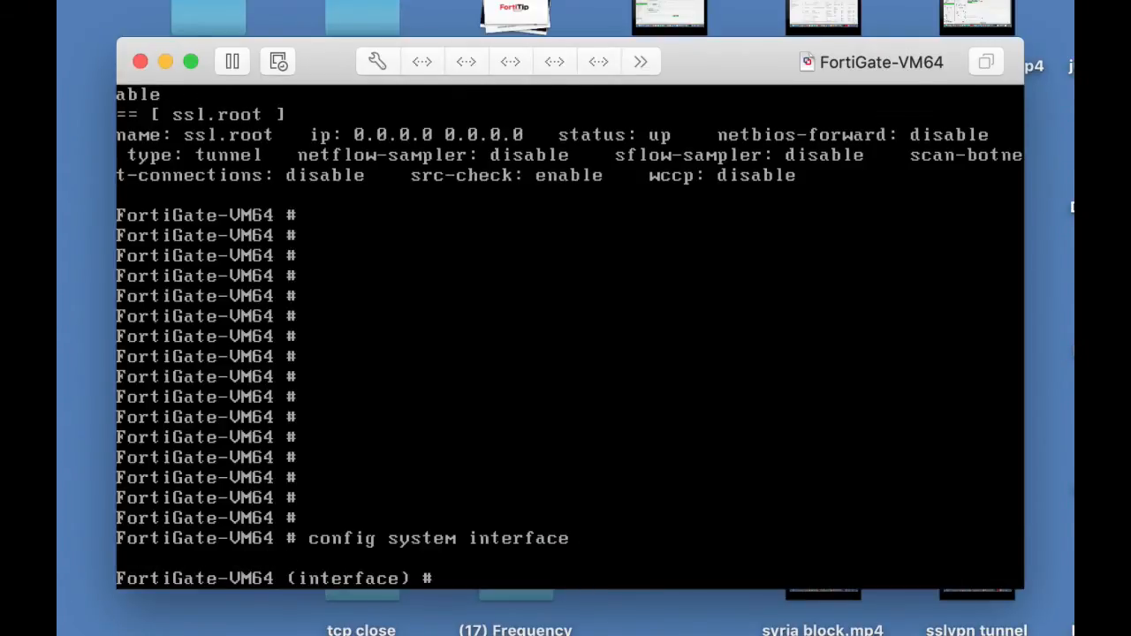
{"action": "type", "text": "edit port1"}
{"action": "key", "text": "Return"}
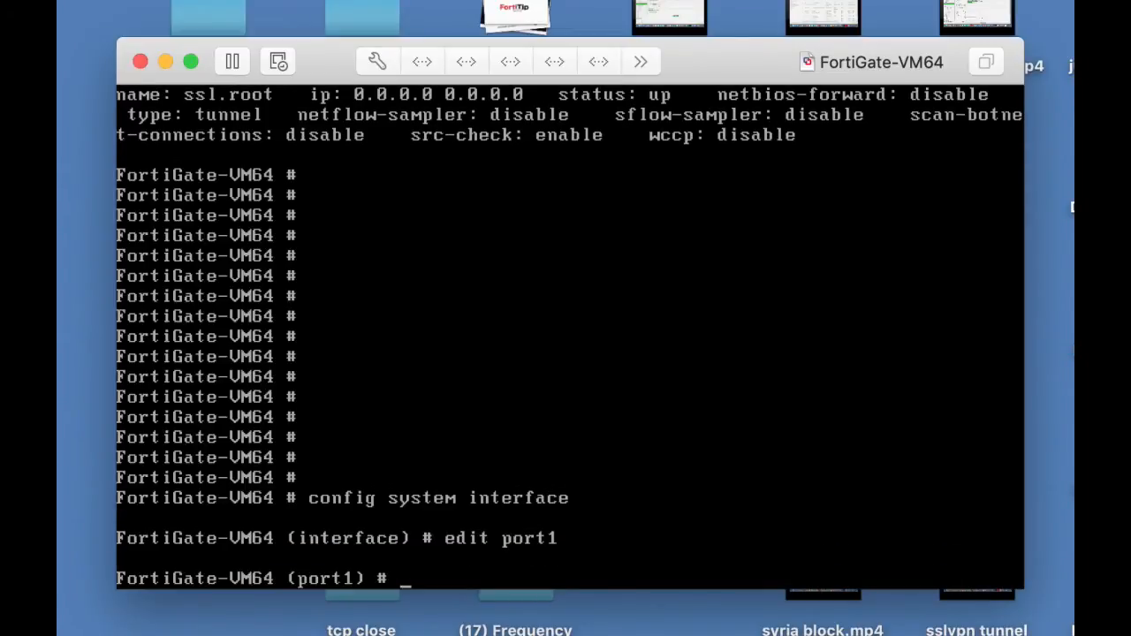
Set port1's addressing mode to static with set mode static.
{"action": "type", "text": "set mode static"}
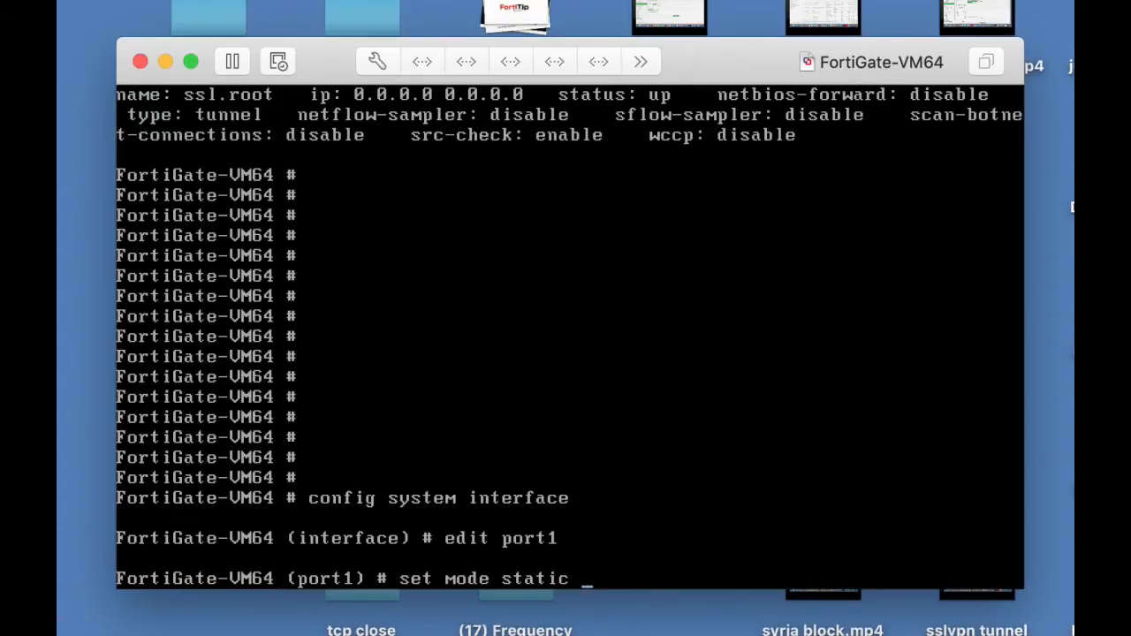
{"action": "key", "text": "Return"}
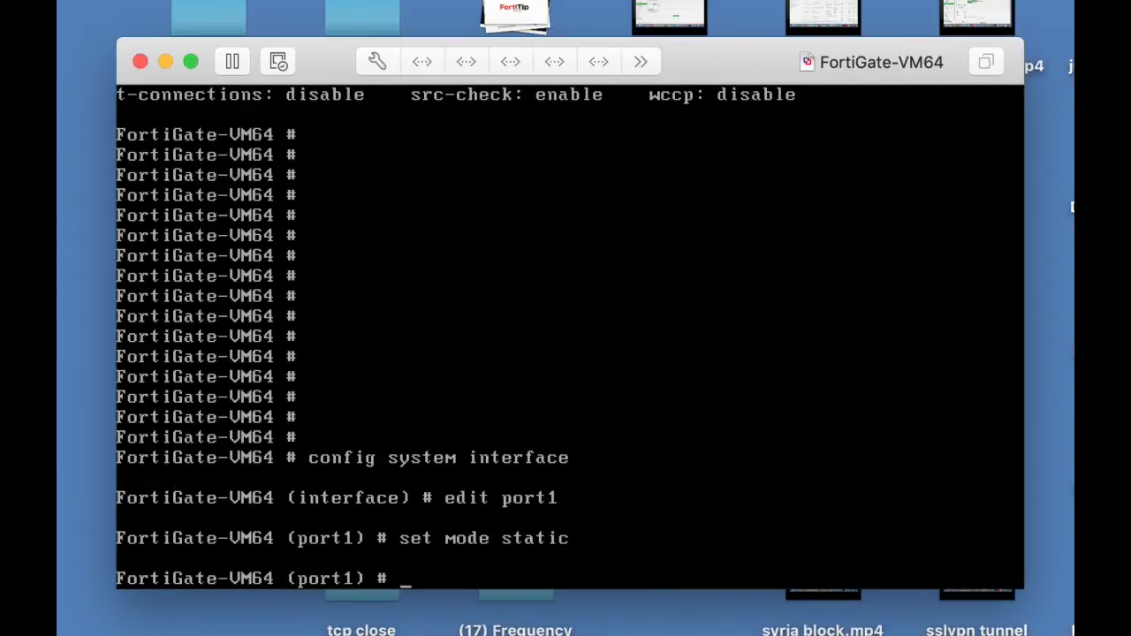
Set port1's IP address to 10.0.4.99/24 and save the interface configuration with end.
{"action": "type", "text": "set ip 10.0."}
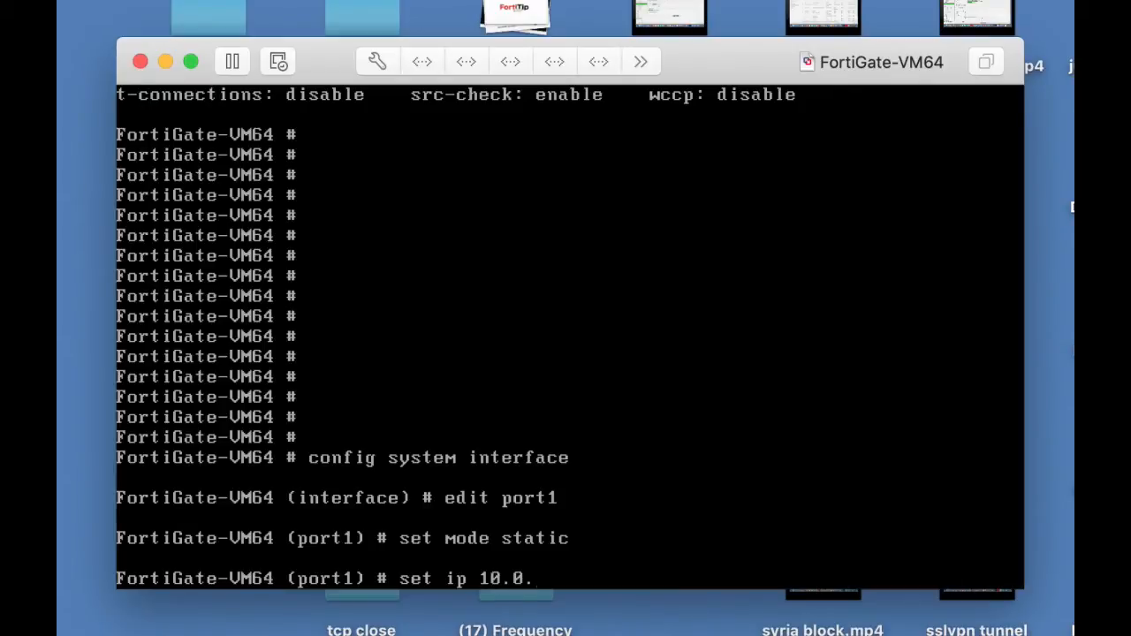
{"action": "type", "text": "4.99/24"}
{"action": "key", "text": "Return"}
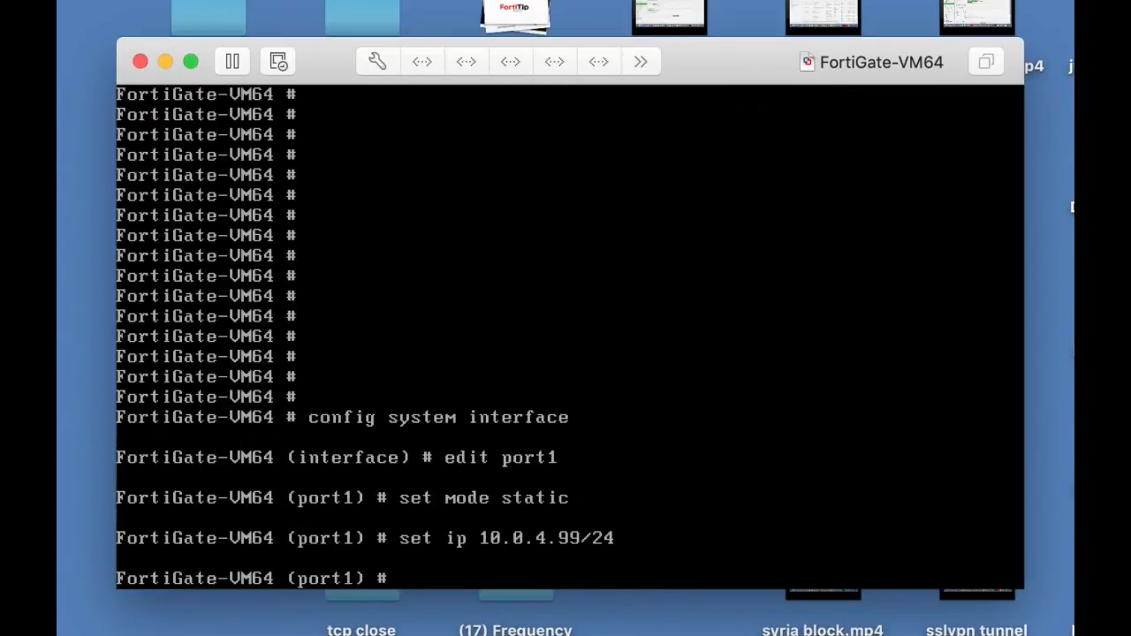
{"action": "type", "text": "end"}
{"action": "key", "text": "Return"}
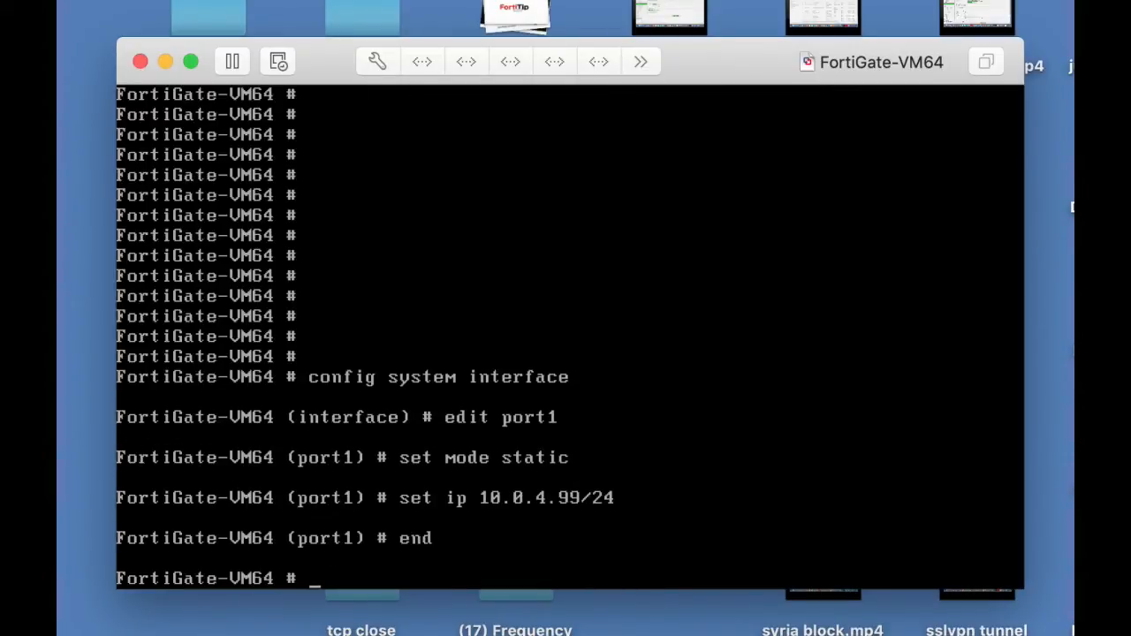
Run show system interface to check port1's saved IP address and access settings.
{"action": "key", "text": "Return"}
{"action": "type", "text": "sh"}
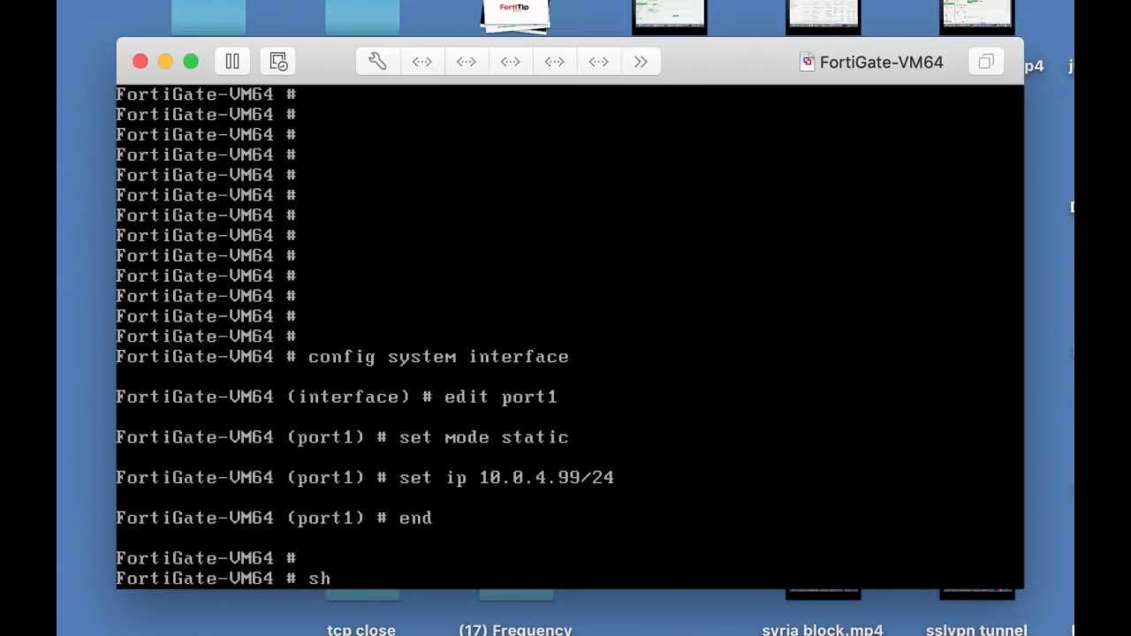
{"action": "key", "text": "BackSpace"}
{"action": "type", "text": "how system u"}
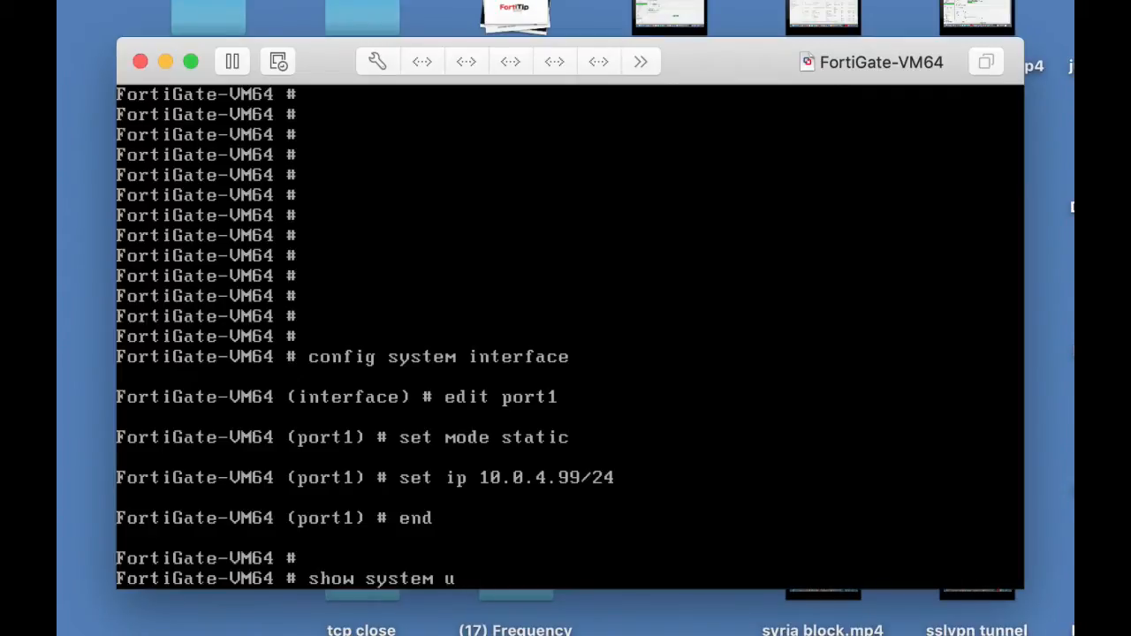
{"action": "key", "text": "BackSpace"}
{"action": "type", "text": "int"}
{"action": "key", "text": "Tab"}
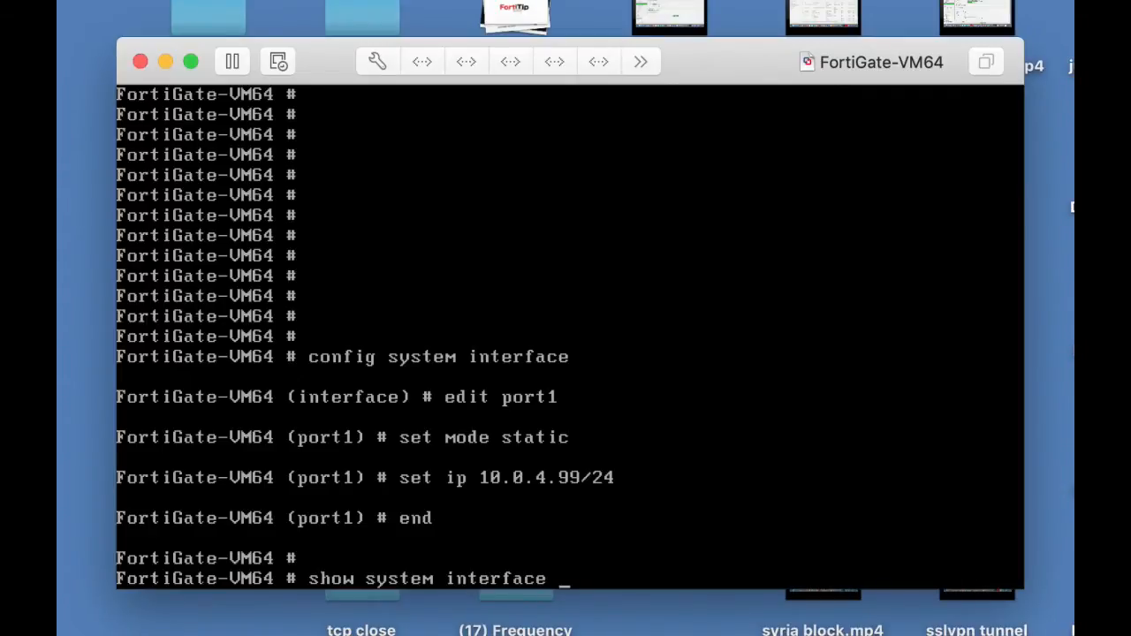
{"action": "key", "text": "Return"}
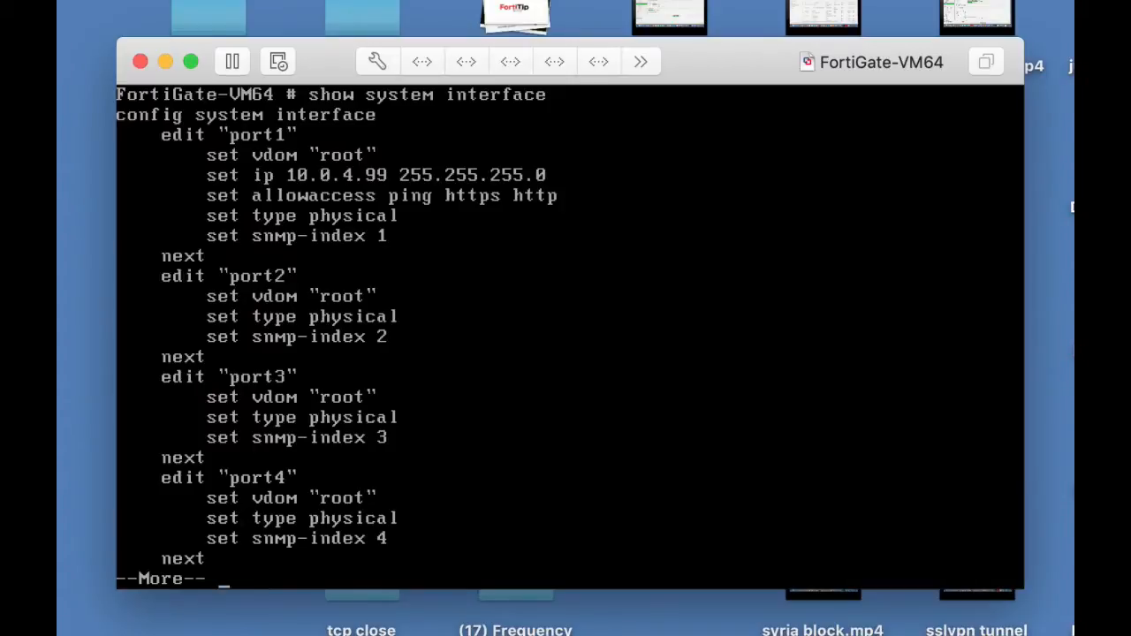
Switch to Chrome and open the FortiGate web interface at 10.0.4.99.
{"action": "key", "text": "super+Tab"}
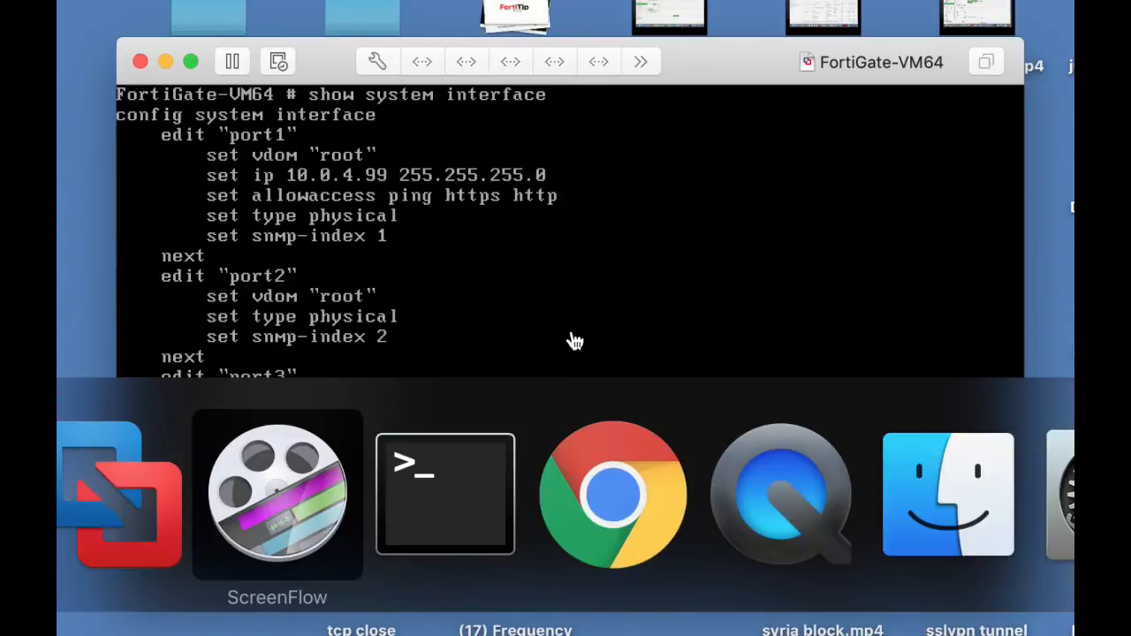
{"action": "key", "text": "super+Tab"}
{"action": "key", "text": "super+Tab"}
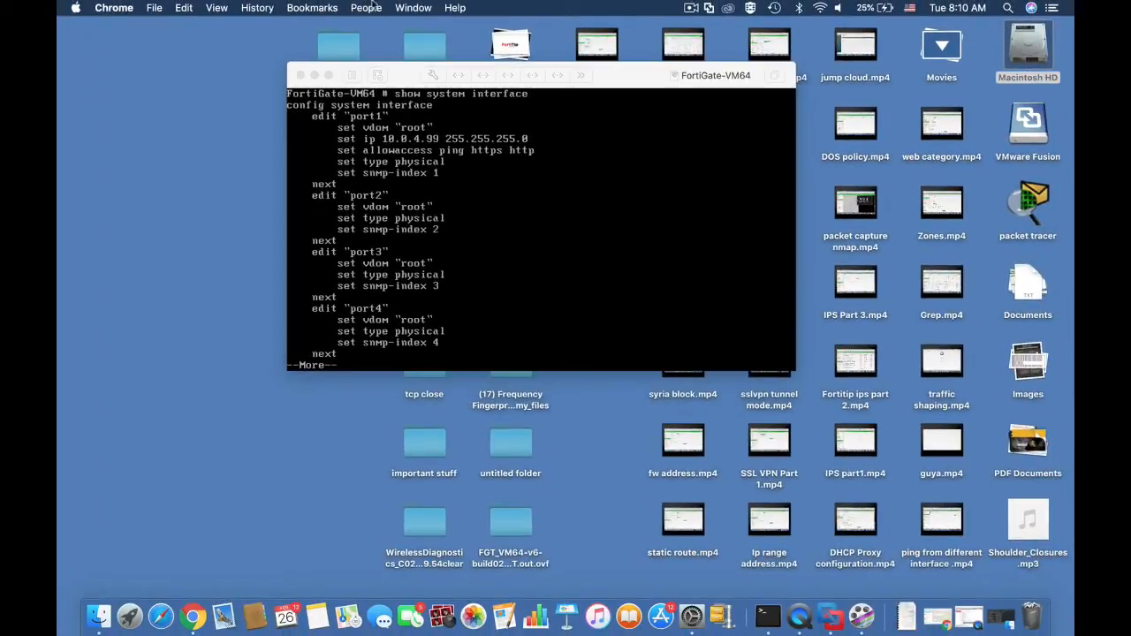
{"action": "left_click", "coordinate": [405, 8]}
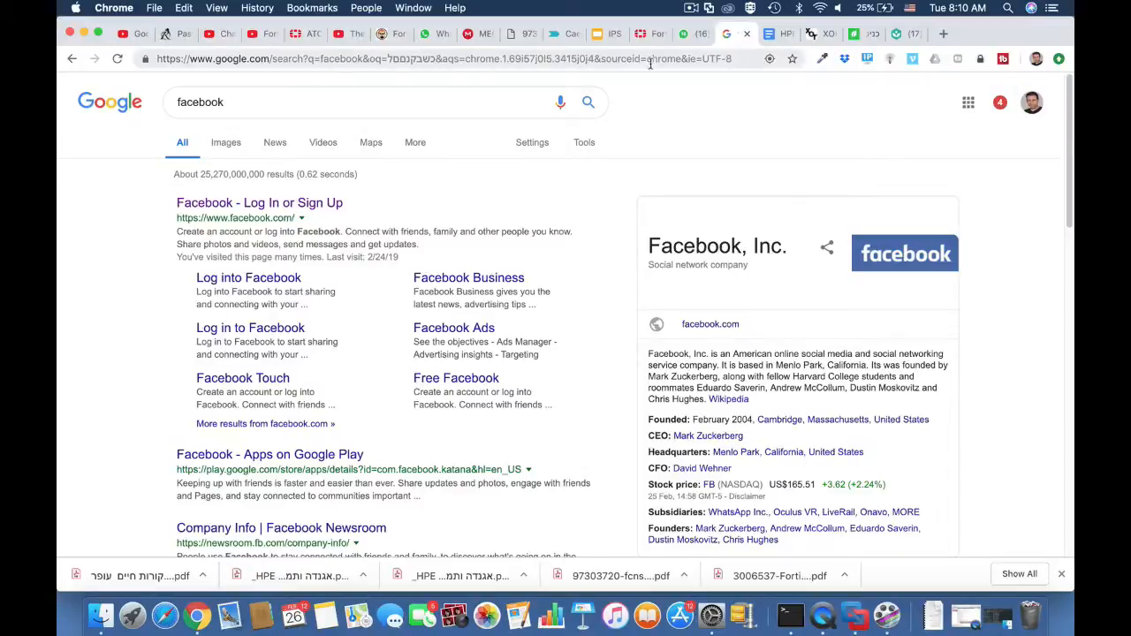
{"action": "left_click", "coordinate": [648, 60]}
{"action": "type", "text": "10"}
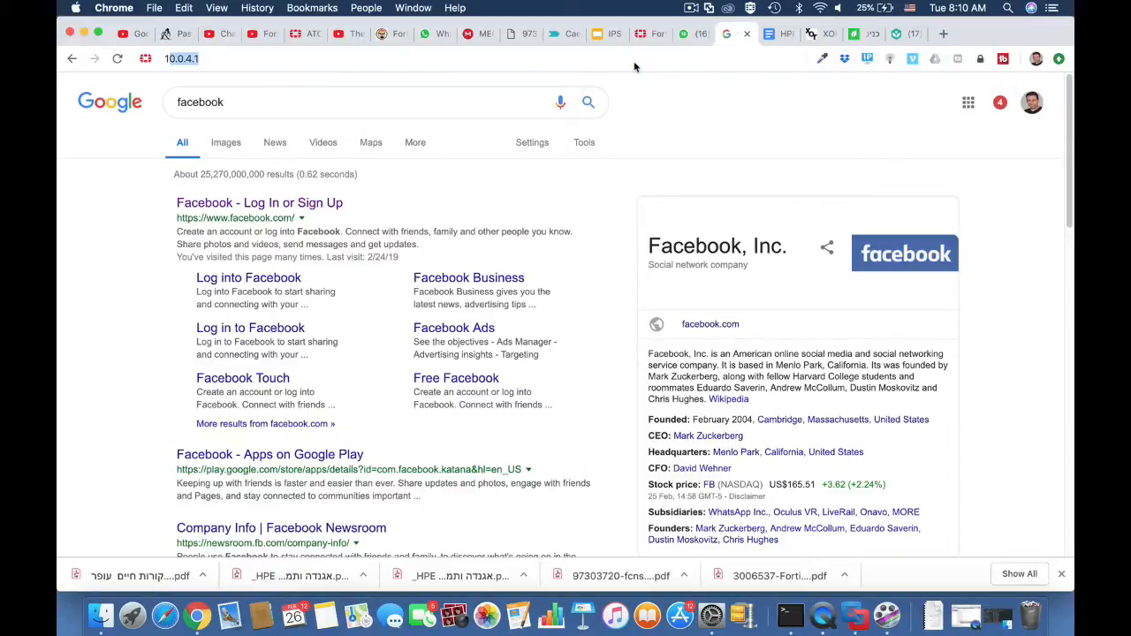
{"action": "type", "text": ".0.4."}
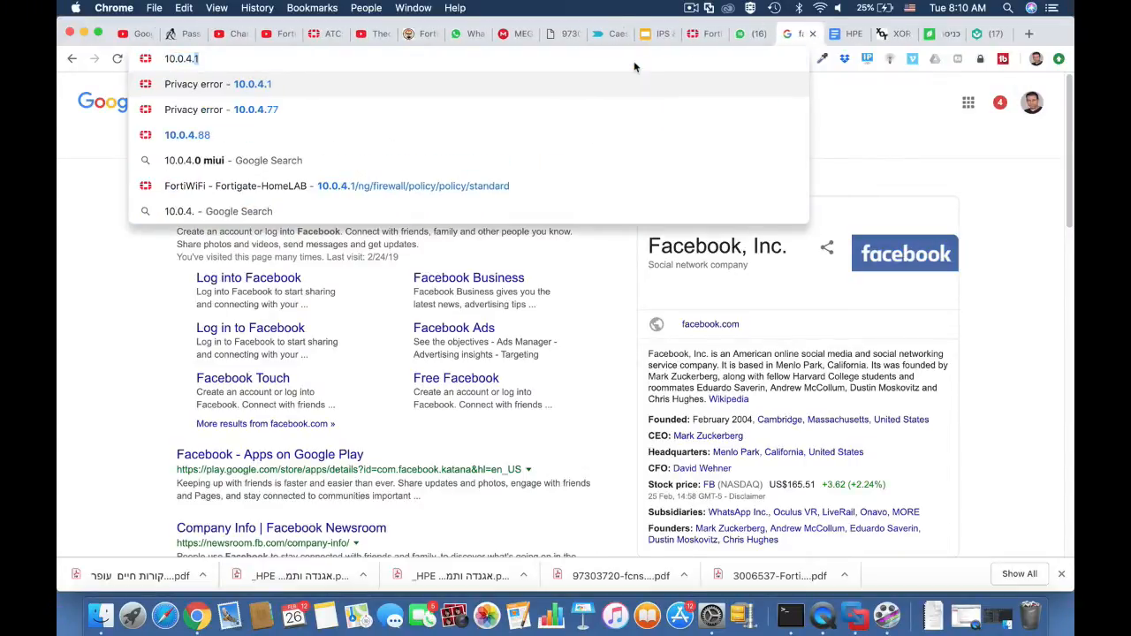
{"action": "type", "text": "99"}
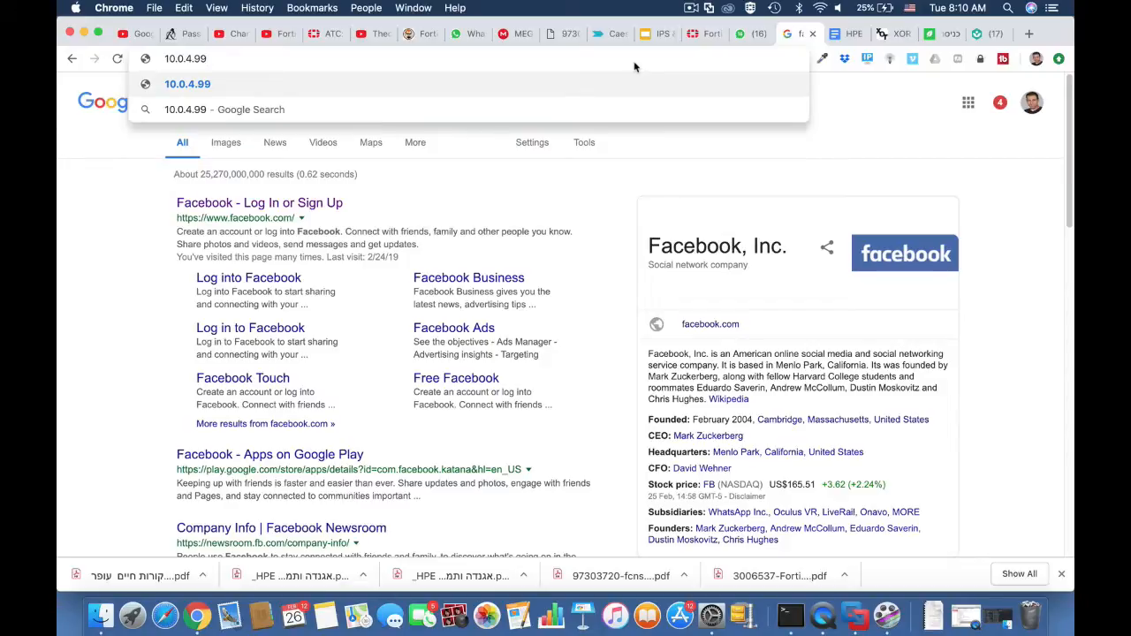
{"action": "key", "text": "Return"}
Log in to the FortiGate as admin and postpone the default password change.
{"action": "type", "text": "admin"}
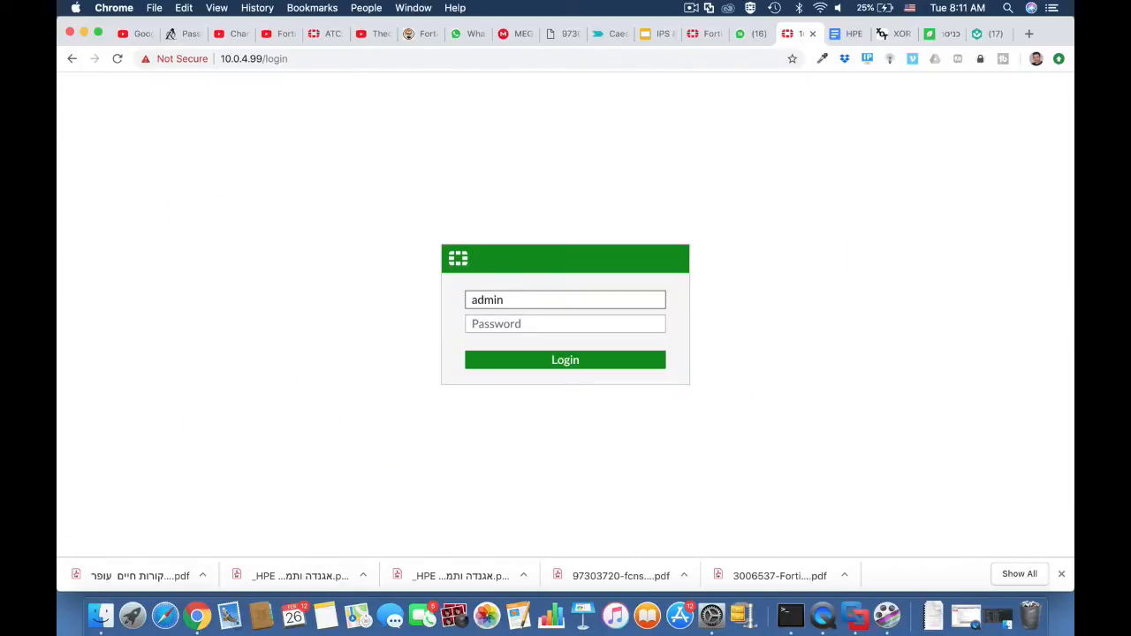
{"action": "key", "text": "Return"}
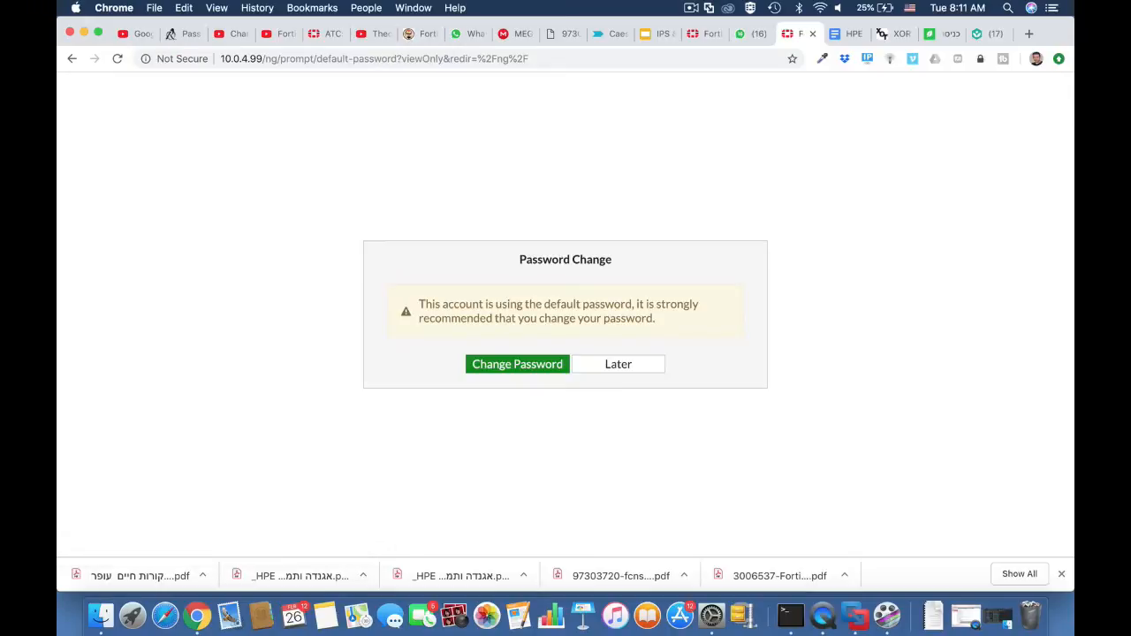
{"action": "left_click", "coordinate": [618, 365]}
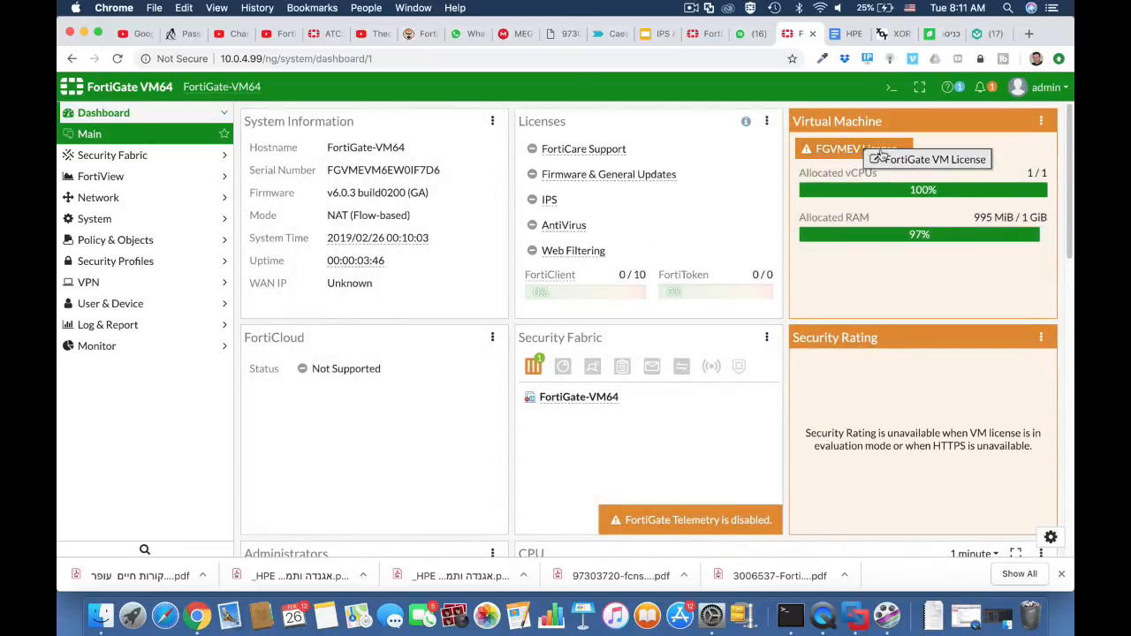
{"action": "mouse_move", "coordinate": [858, 152]}
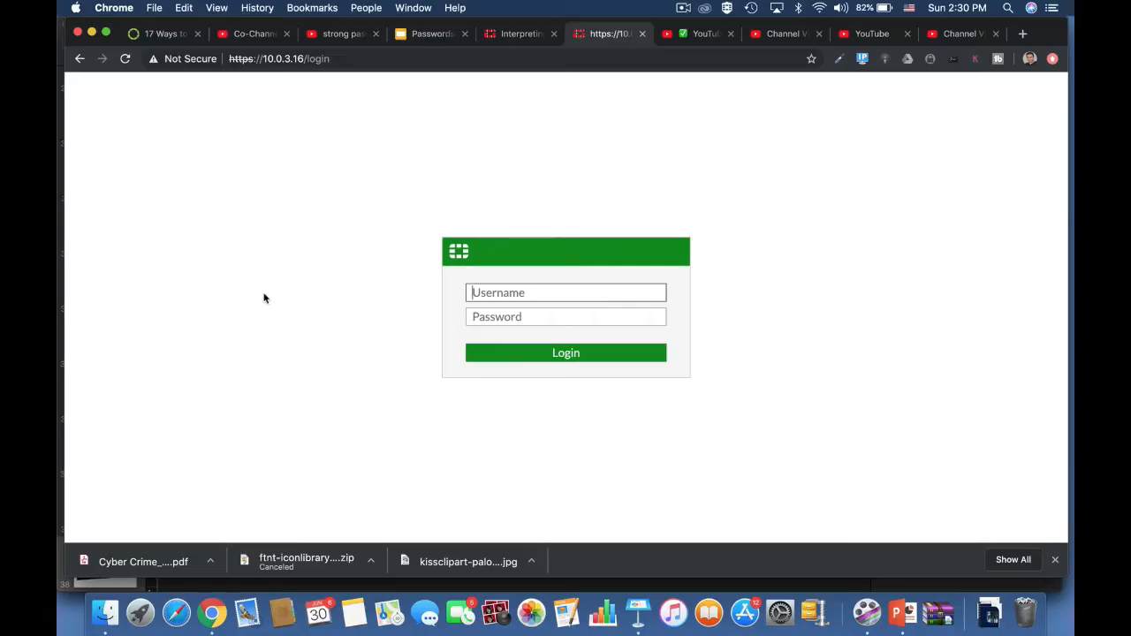
Enter admin as the login username at 10.0.3.16, and fill in the user creation wizard for testuser with an account password.
{"action": "type", "text": "admin"}
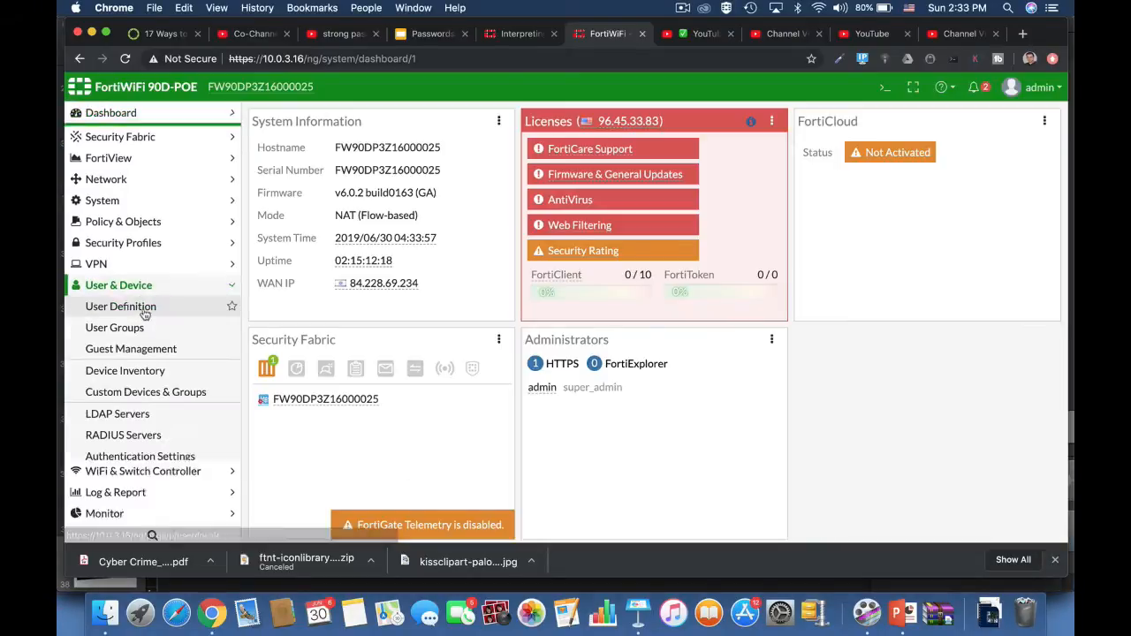
{"action": "left_click", "coordinate": [124, 304]}
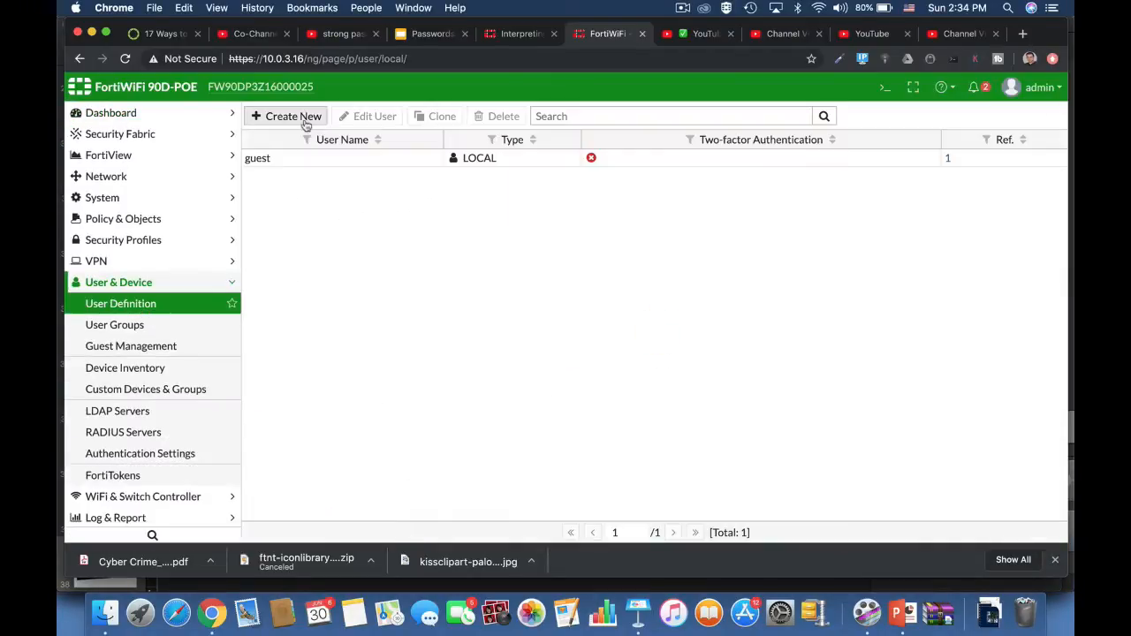
{"action": "left_click", "coordinate": [285, 116]}
{"action": "left_click", "coordinate": [656, 530]}
{"action": "left_click", "coordinate": [372, 169]}
{"action": "type", "text": "testuser"}
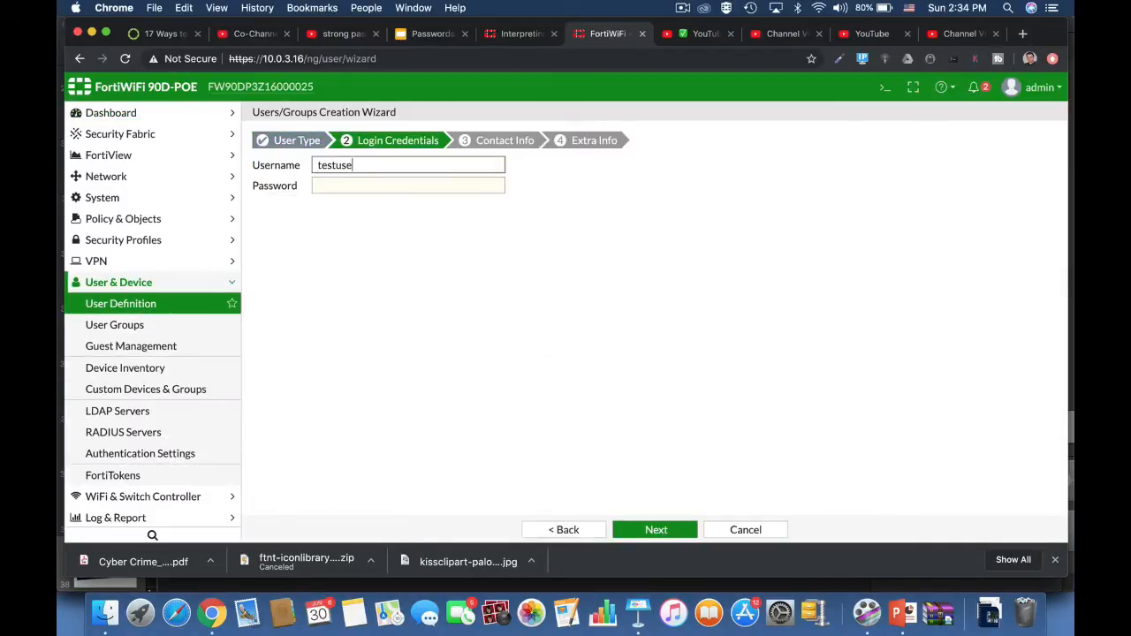
{"action": "left_click", "coordinate": [371, 185]}
{"action": "left_click", "coordinate": [656, 530]}
{"action": "left_click", "coordinate": [658, 533]}
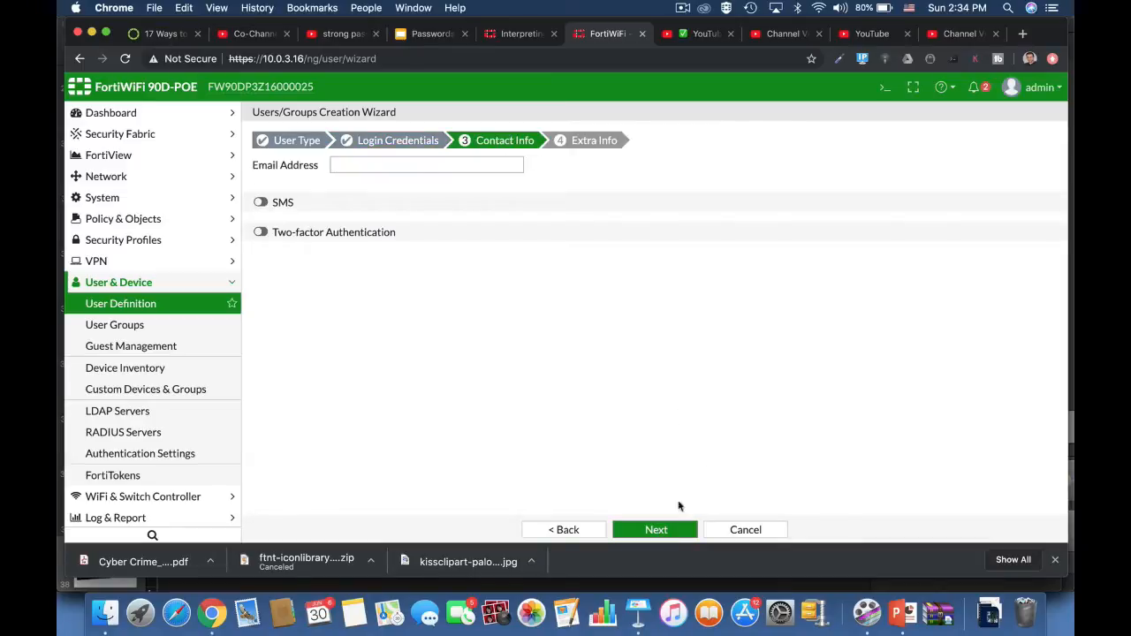
{"action": "left_click", "coordinate": [667, 533]}
Start a new administrator of type Local User, enter an account password as readable text, and cancel the form.
{"action": "left_click", "coordinate": [133, 197]}
{"action": "left_click", "coordinate": [120, 218]}
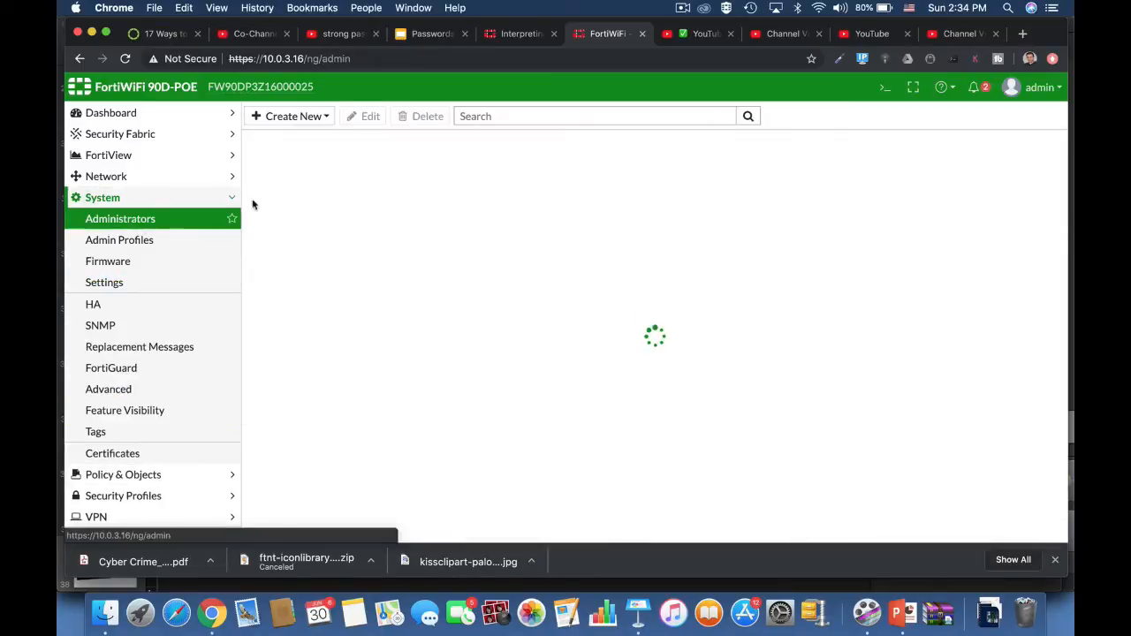
{"action": "left_click", "coordinate": [287, 116]}
{"action": "left_click", "coordinate": [548, 234]}
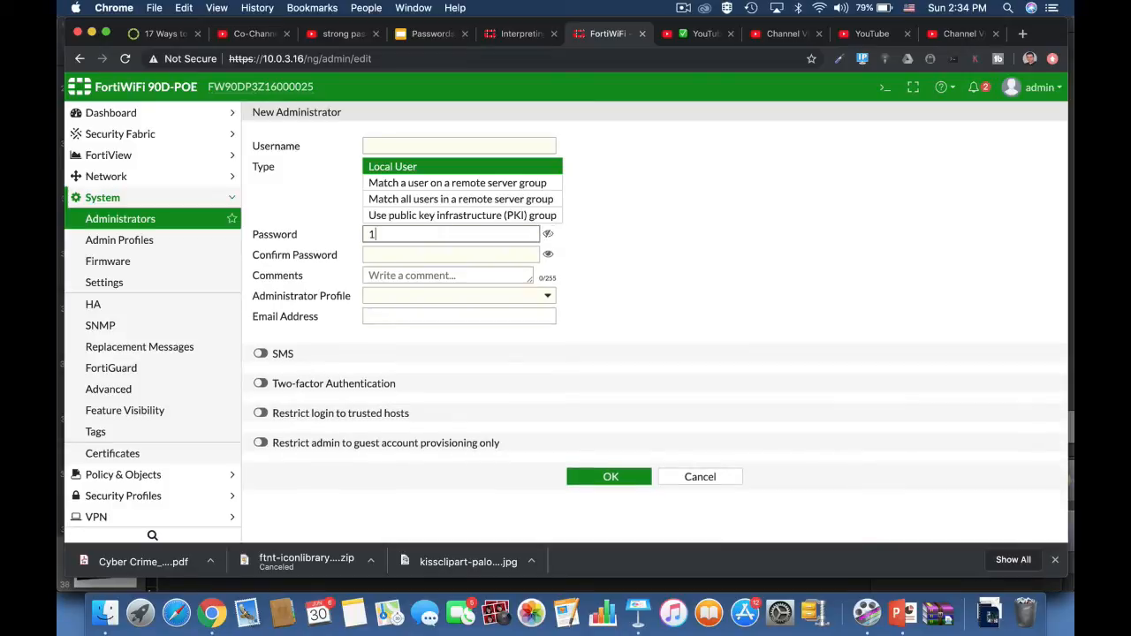
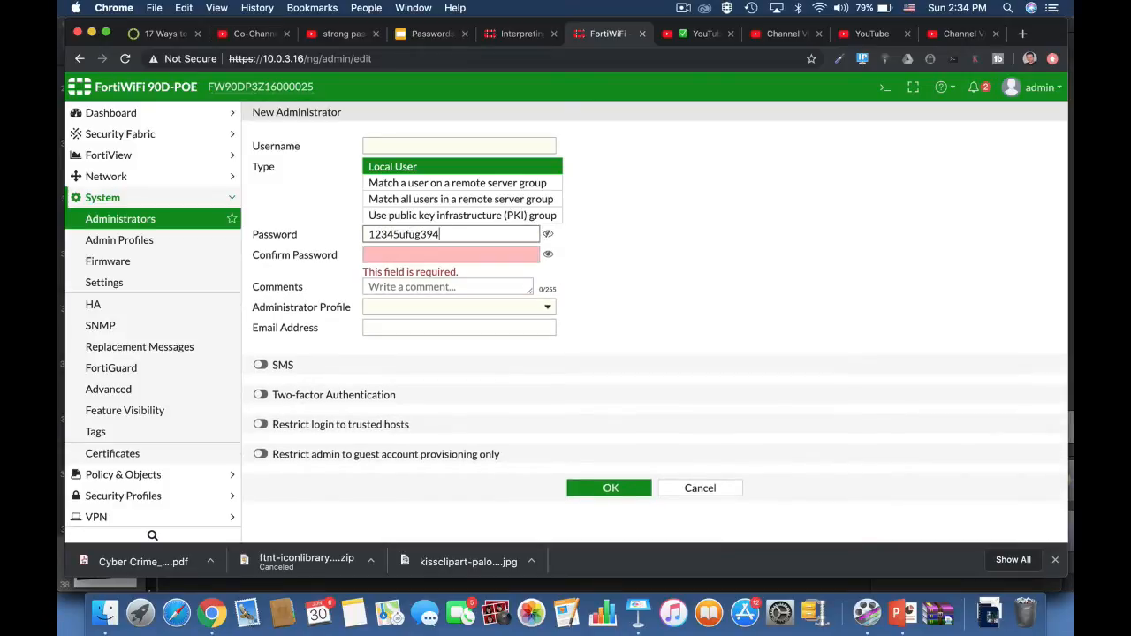
{"action": "left_click", "coordinate": [700, 487]}
Start a new Site to Site IPsec VPN named fdfdg for a FortiGate remote device and advance to its authentication settings.
{"action": "scroll", "coordinate": [198, 487], "scroll_direction": "down", "scroll_amount": 1}
{"action": "left_click", "coordinate": [198, 482]}
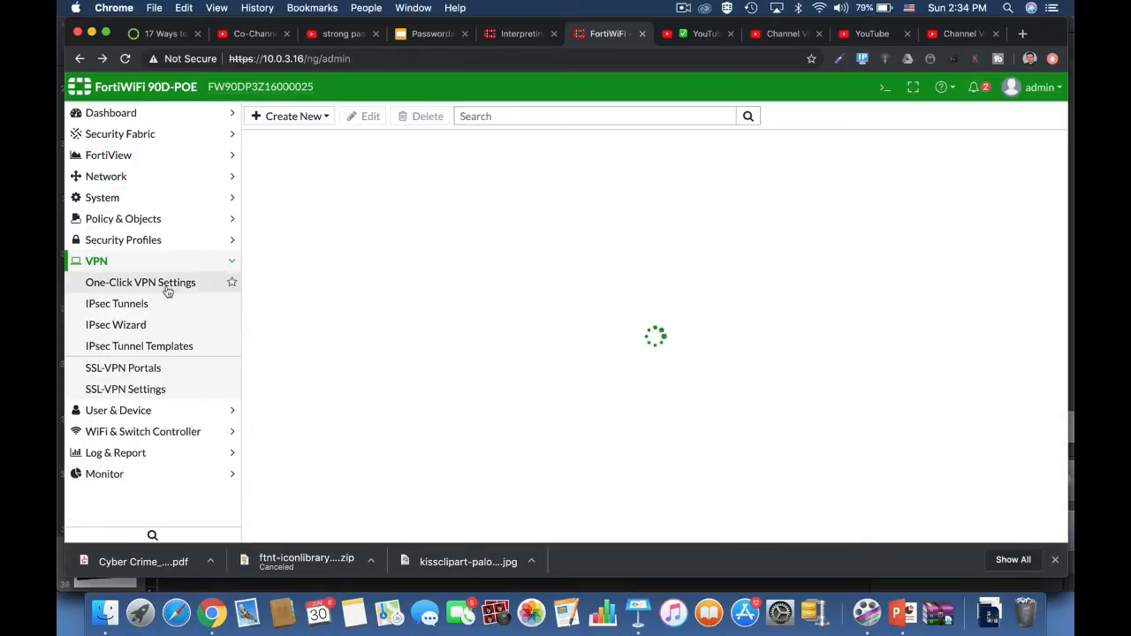
{"action": "left_click", "coordinate": [168, 303]}
{"action": "left_click", "coordinate": [303, 122]}
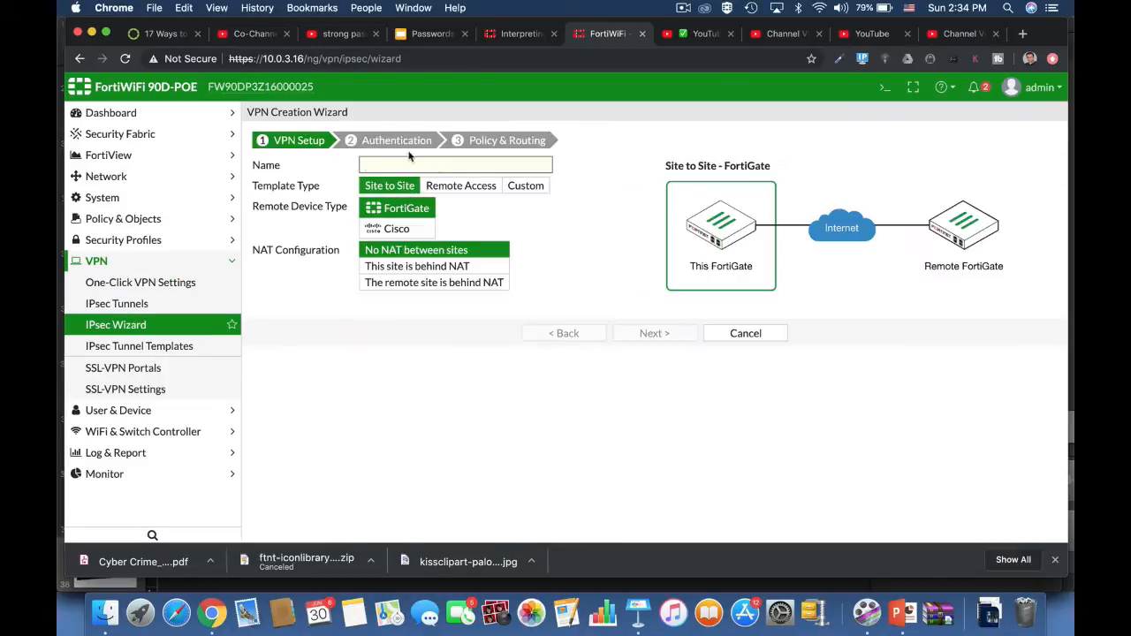
{"action": "type", "text": "fdfdg"}
{"action": "key", "text": "Return"}
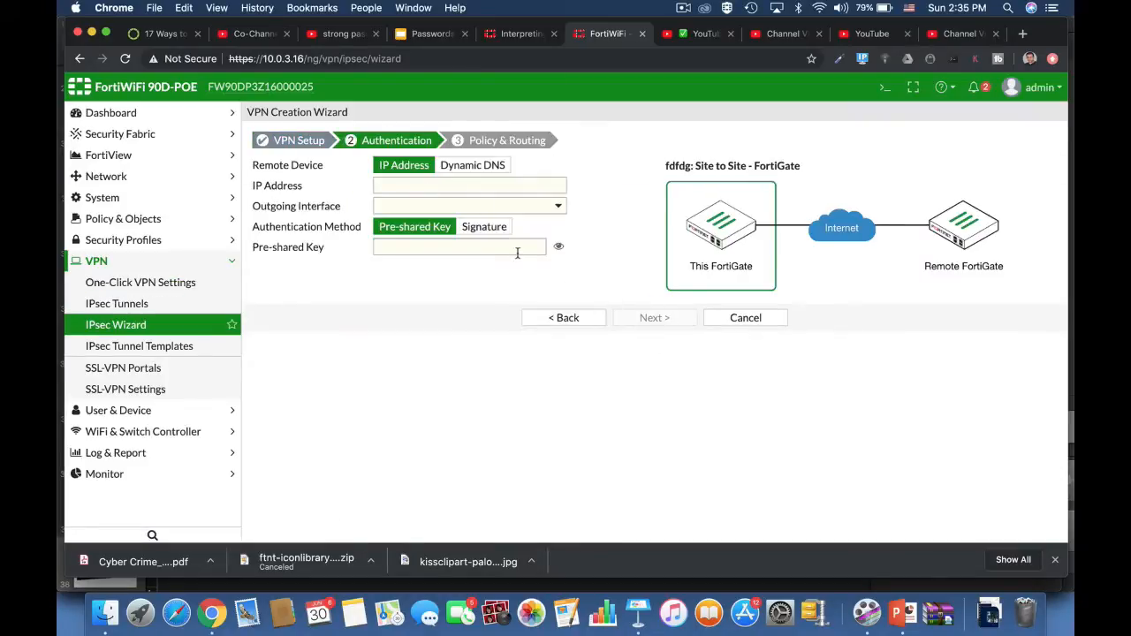
Enter a pre-shared key as readable text for the IPsec VPN and cancel the VPN creation wizard.
{"action": "left_click", "coordinate": [559, 246]}
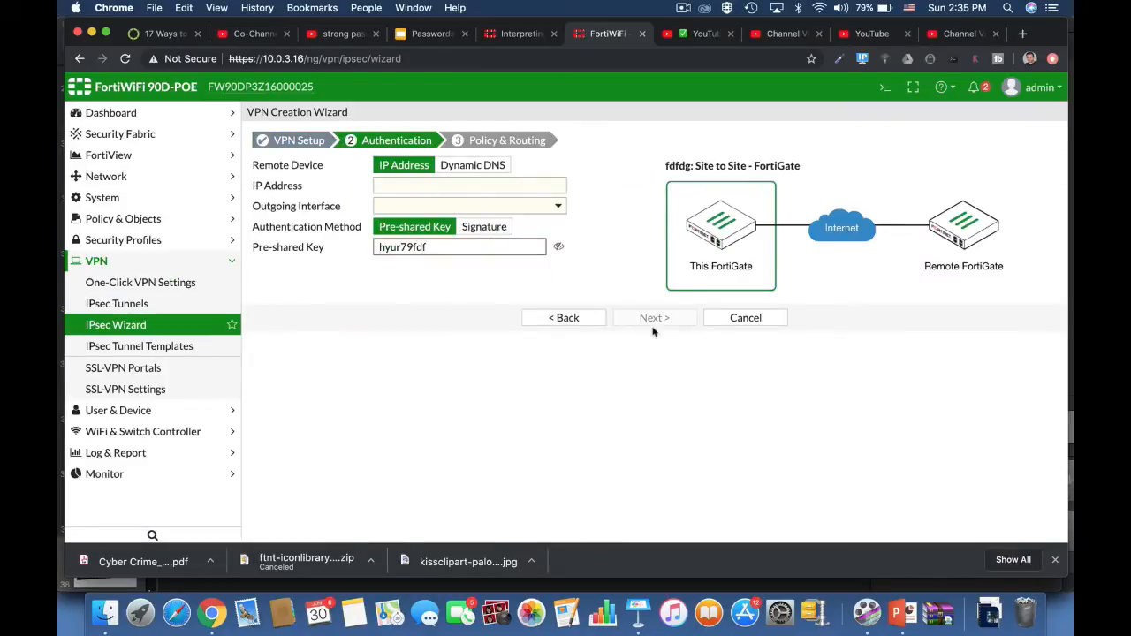
{"action": "left_click", "coordinate": [729, 320]}
{"action": "left_click", "coordinate": [682, 7]}
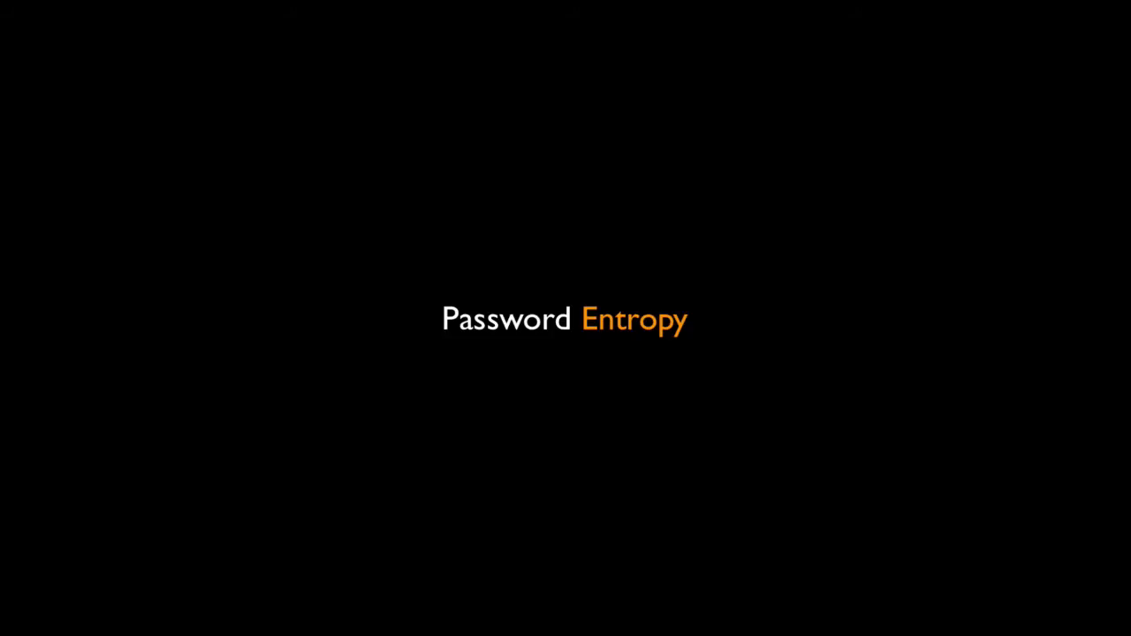
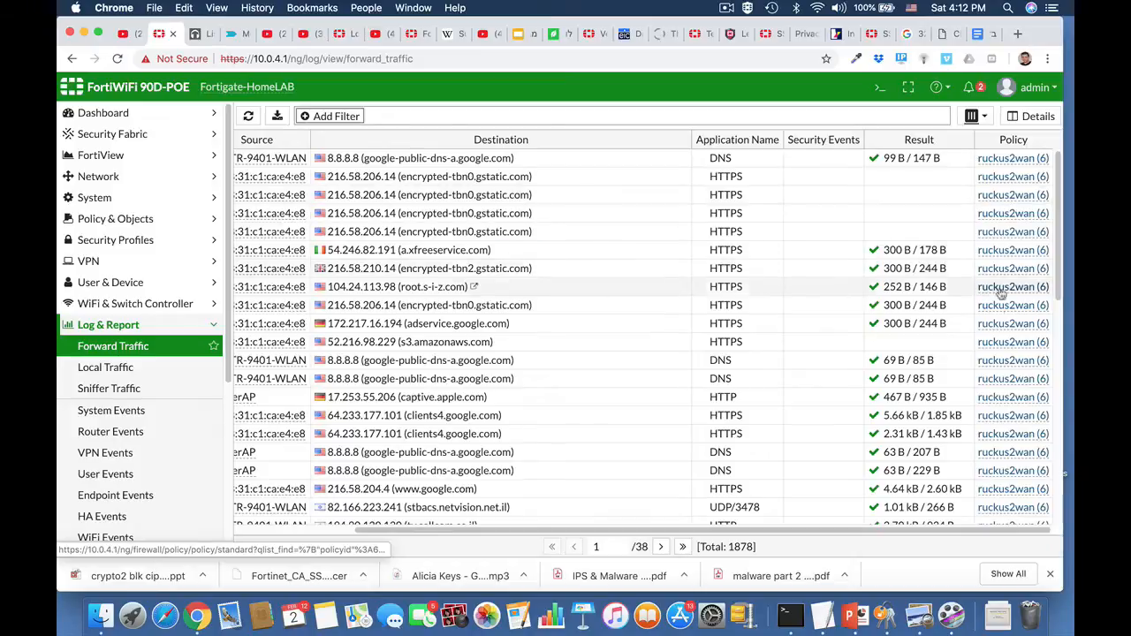
Review the Local Traffic log and the System Events log, and open the User Events log.
{"action": "left_click", "coordinate": [106, 368]}
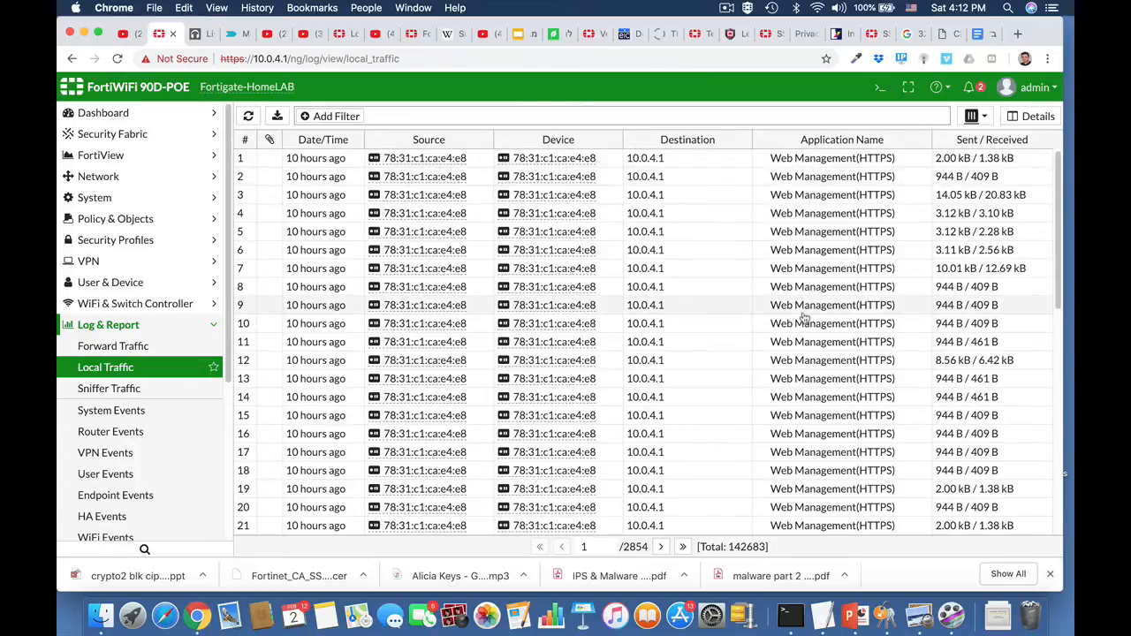
{"action": "scroll", "coordinate": [804, 316], "scroll_direction": "down", "scroll_amount": 5}
{"action": "scroll", "coordinate": [809, 413], "scroll_direction": "down", "scroll_amount": 4}
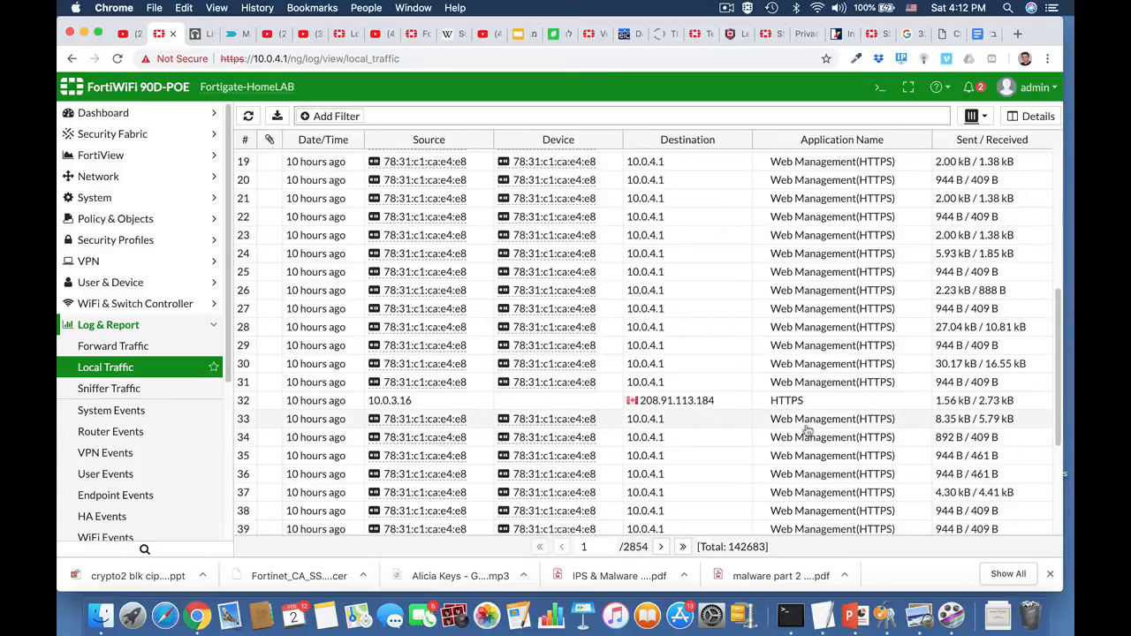
{"action": "left_click", "coordinate": [125, 417]}
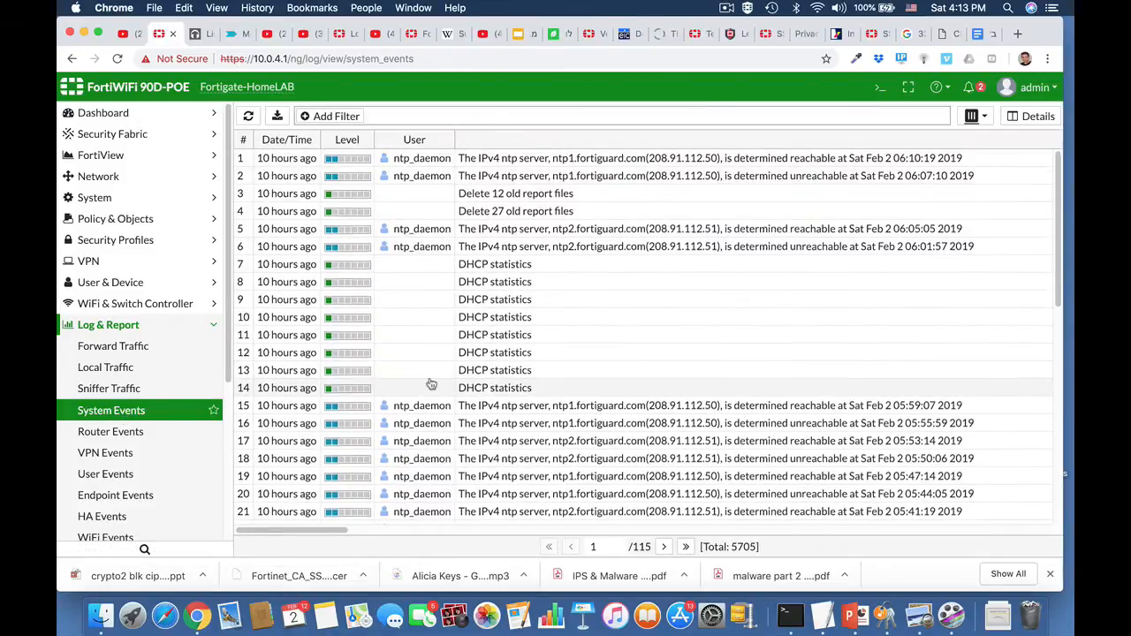
{"action": "scroll", "coordinate": [429, 384], "scroll_direction": "down", "scroll_amount": 5}
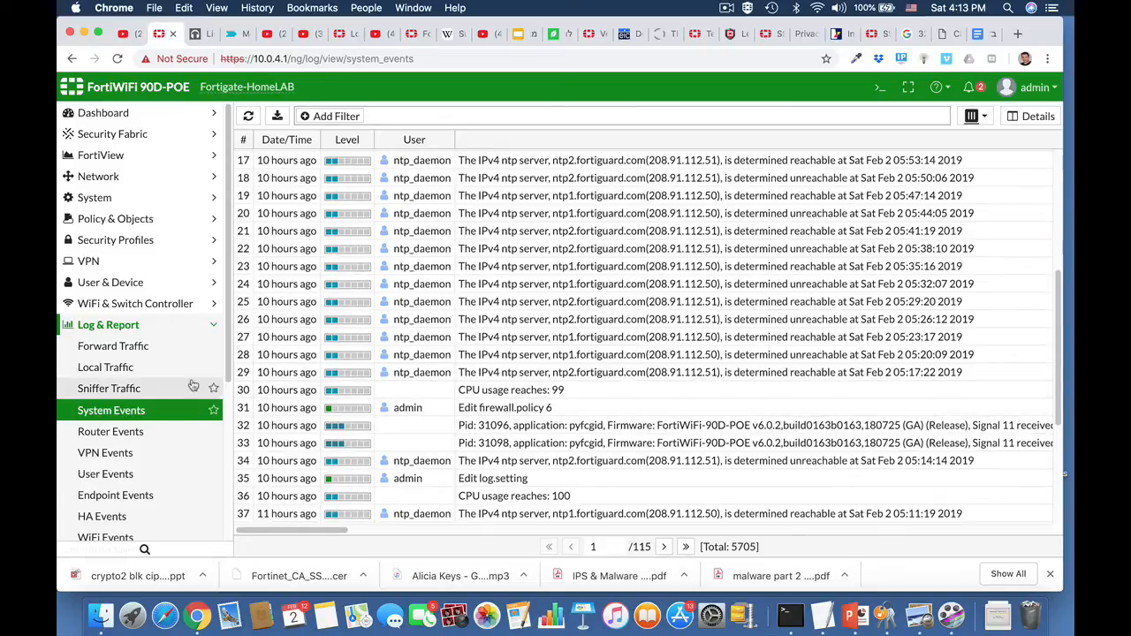
{"action": "scroll", "coordinate": [154, 464], "scroll_direction": "down", "scroll_amount": 2}
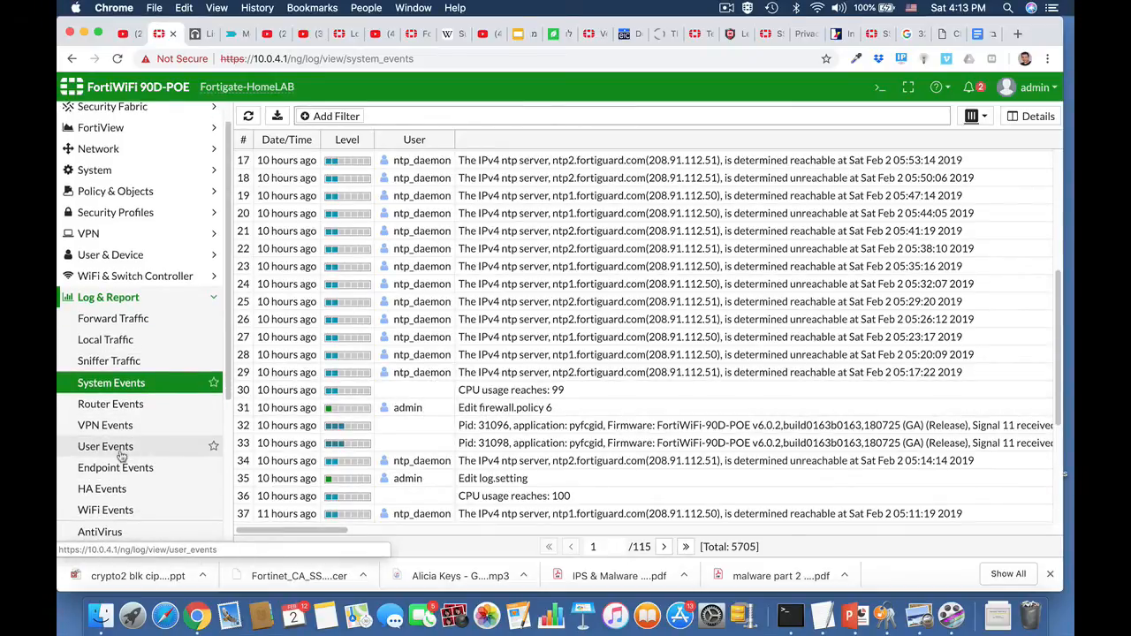
{"action": "left_click", "coordinate": [128, 448]}
Open the CLI console and enter the disk logging settings with config log disk setting.
{"action": "left_click", "coordinate": [880, 90]}
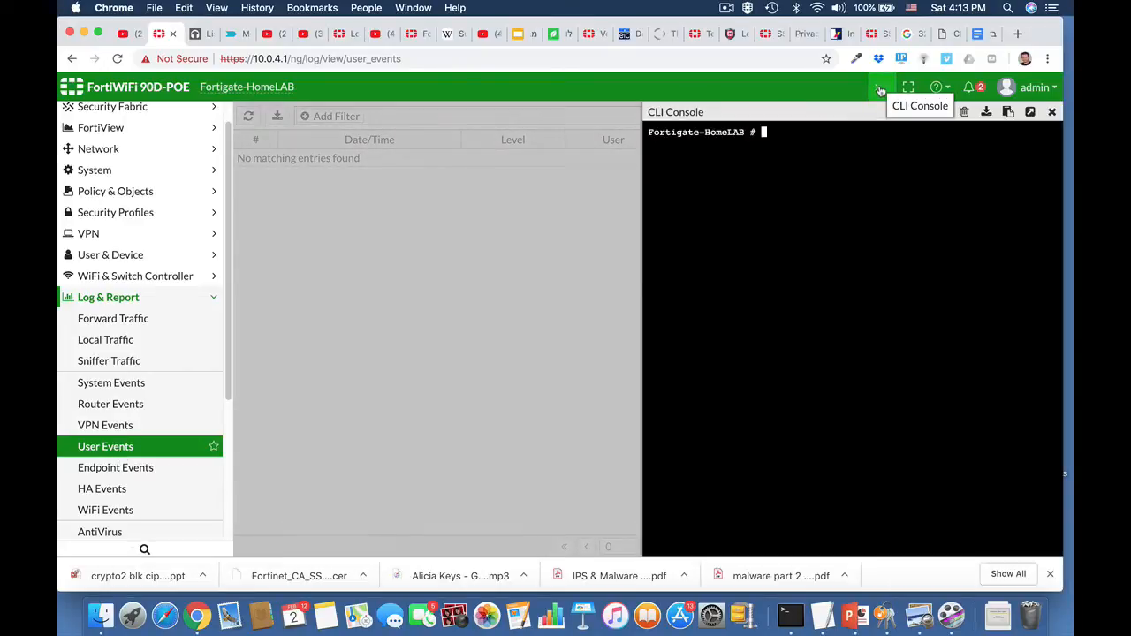
{"action": "type", "text": "config"}
{"action": "key", "text": "Tab"}
{"action": "key", "text": "BackSpace"}
{"action": "type", "text": "log"}
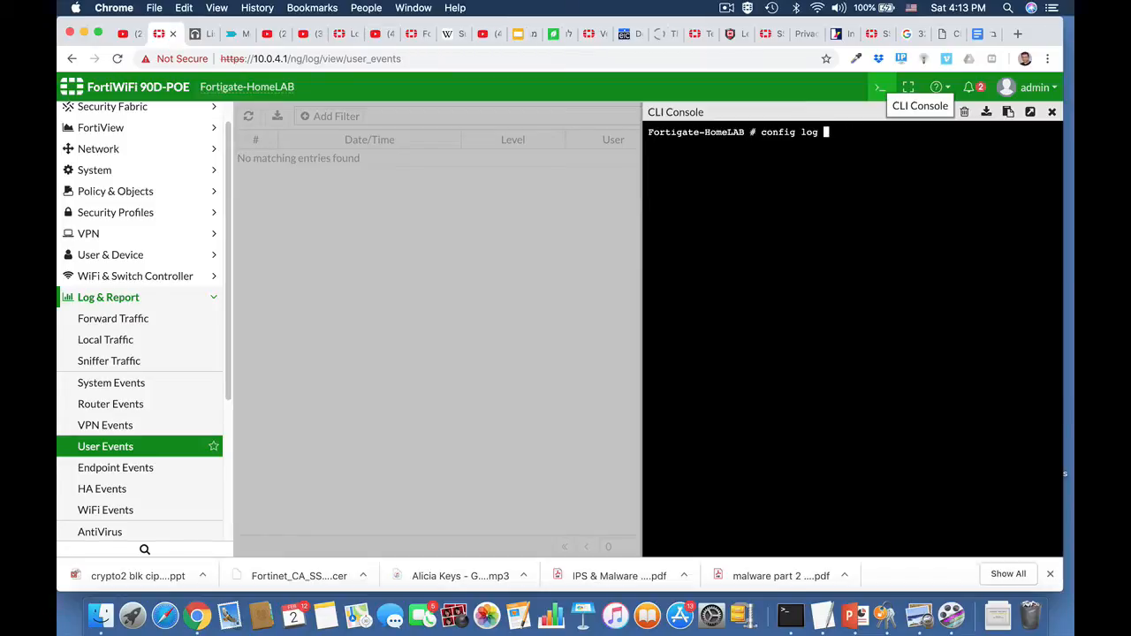
{"action": "type", "text": " disk setting"}
{"action": "key", "text": "Return"}
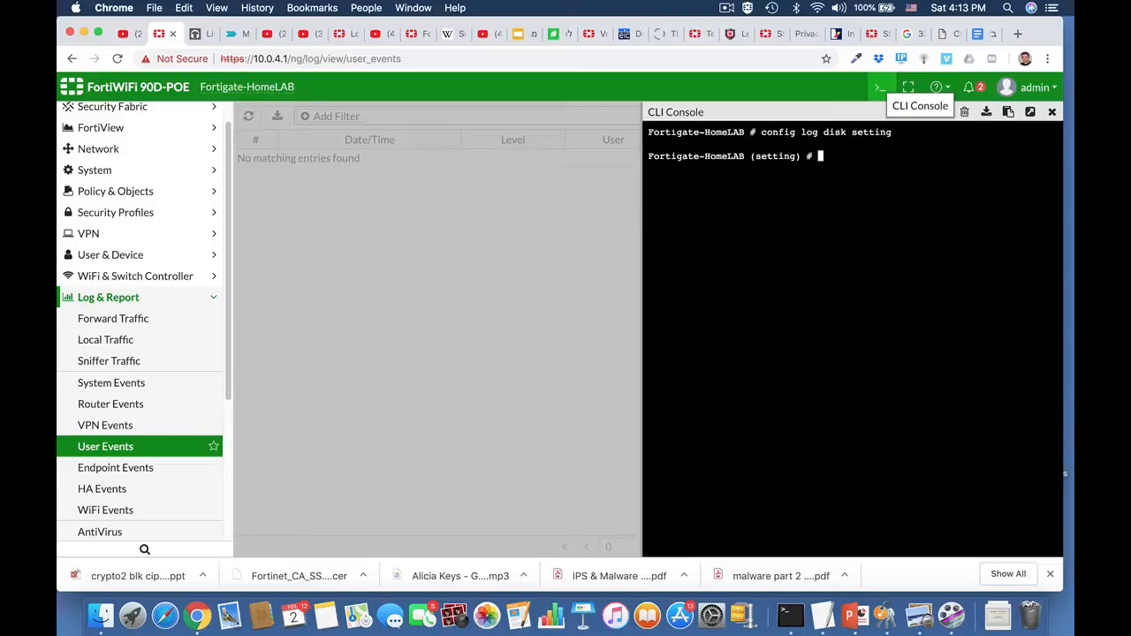
Show the full disk log settings, including log age, warning thresholds and disk-full behaviour.
{"action": "type", "text": "show full"}
{"action": "key", "text": "Return"}
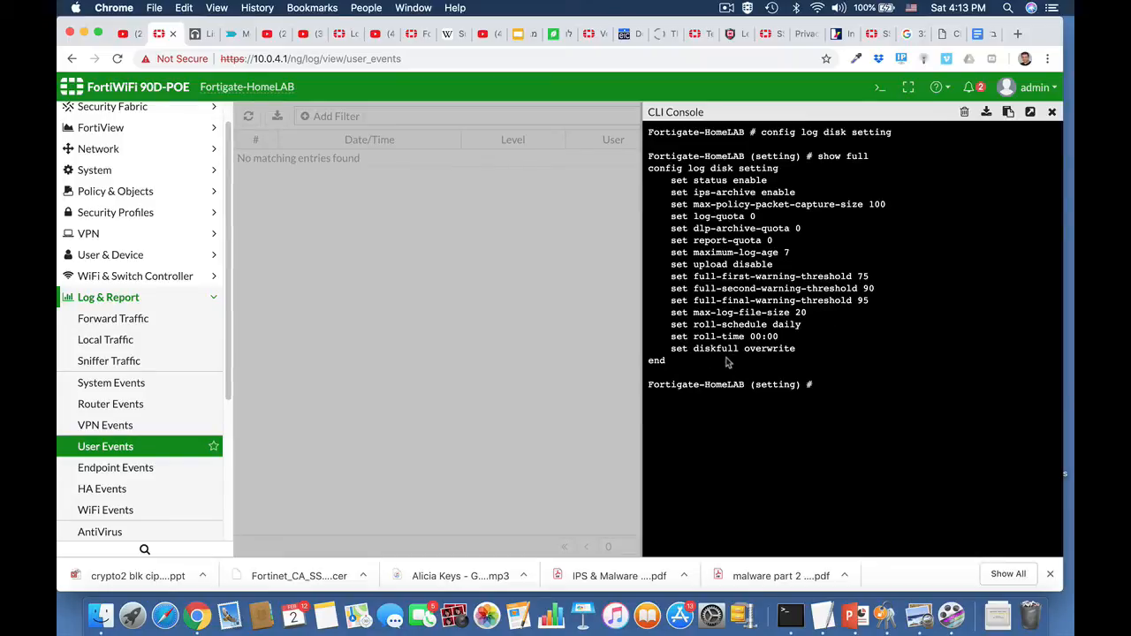
Try to run config log disk filter from within the disk setting context.
{"action": "key", "text": "Up"}
{"action": "key", "text": "Up"}
{"action": "key", "text": "BackSpace"}
{"action": "key", "text": "BackSpace"}
{"action": "key", "text": "BackSpace"}
{"action": "key", "text": "BackSpace"}
{"action": "key", "text": "BackSpace"}
{"action": "key", "text": "BackSpace"}
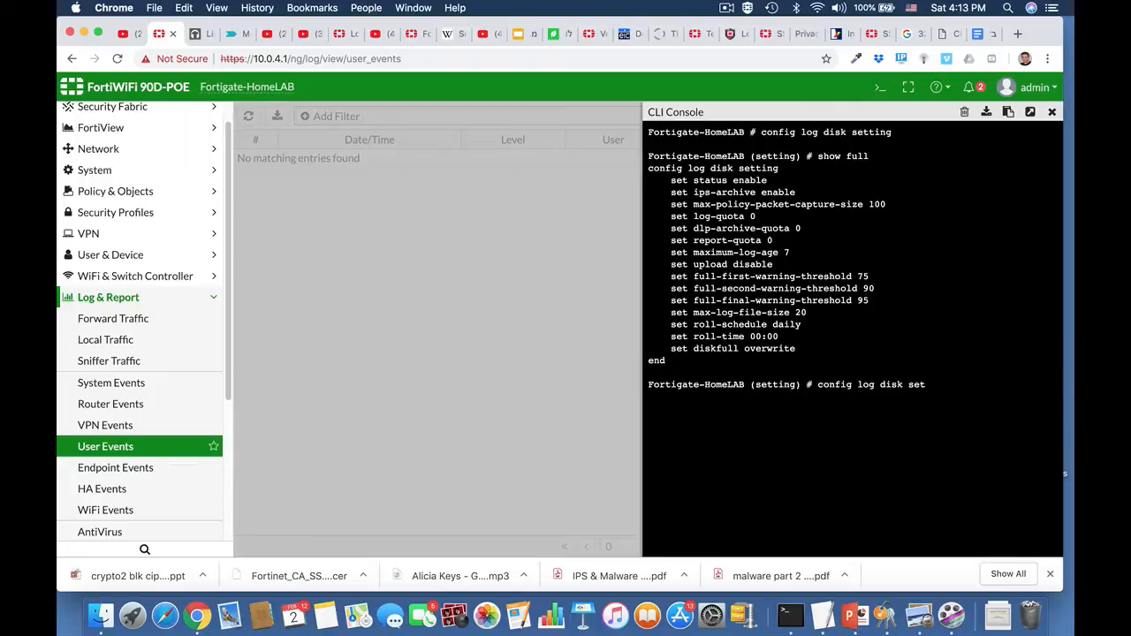
{"action": "key", "text": "BackSpace"}
{"action": "type", "text": "filter"}
{"action": "key", "text": "Return"}
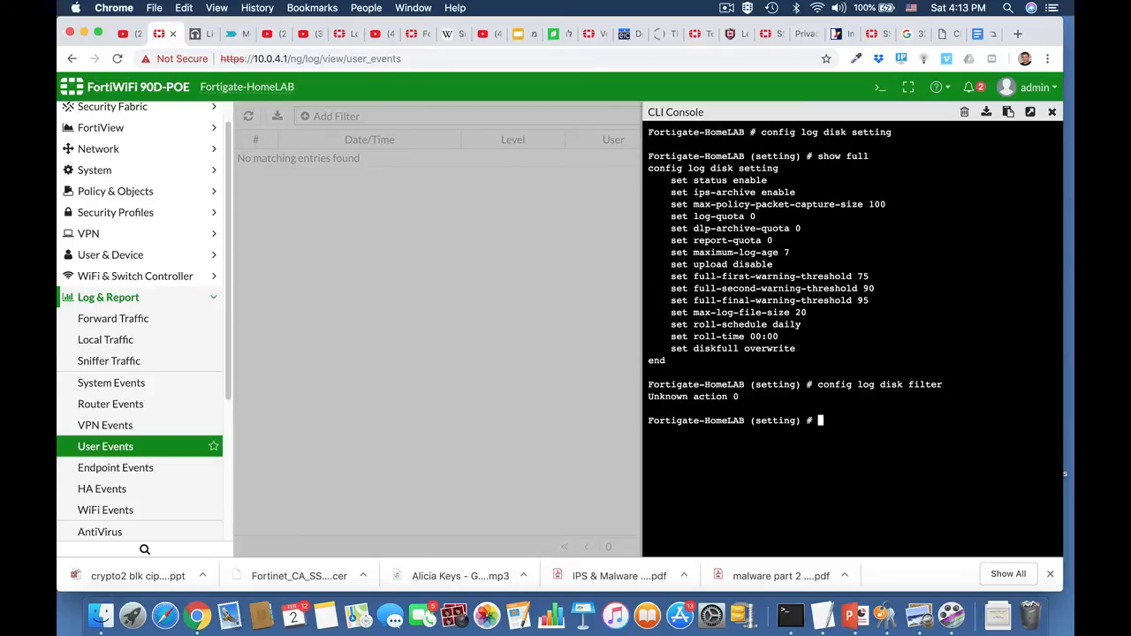
Abort the disk setting context, and enter config log disk filter to show its full configuration.
{"action": "type", "text": "abort"}
{"action": "key", "text": "Return"}
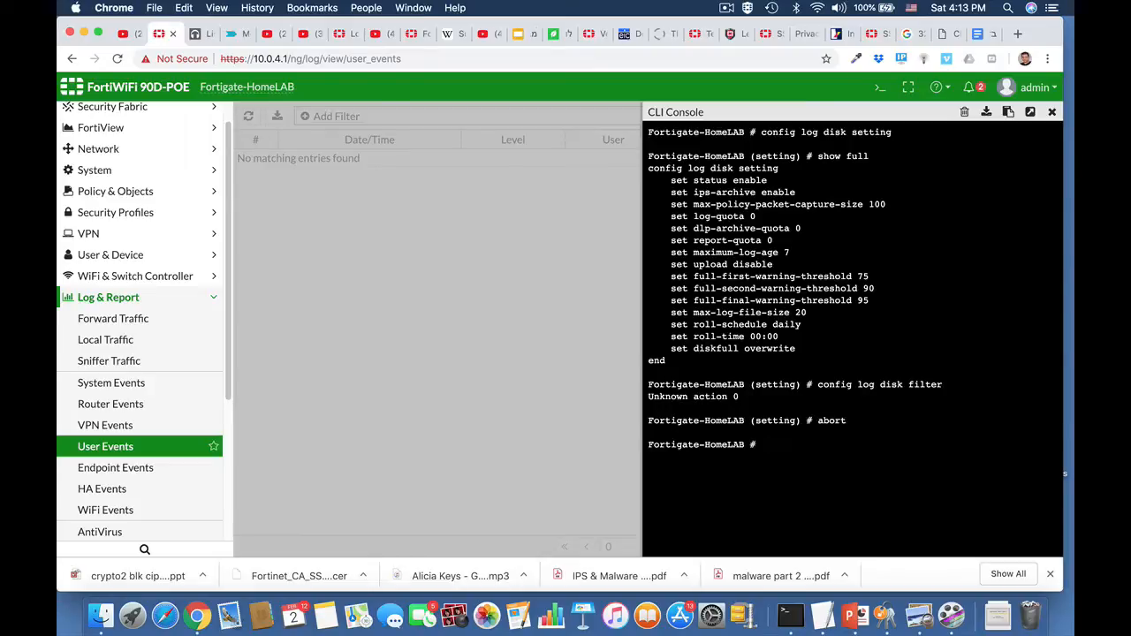
{"action": "type", "text": "config"}
{"action": "key", "text": "Tab"}
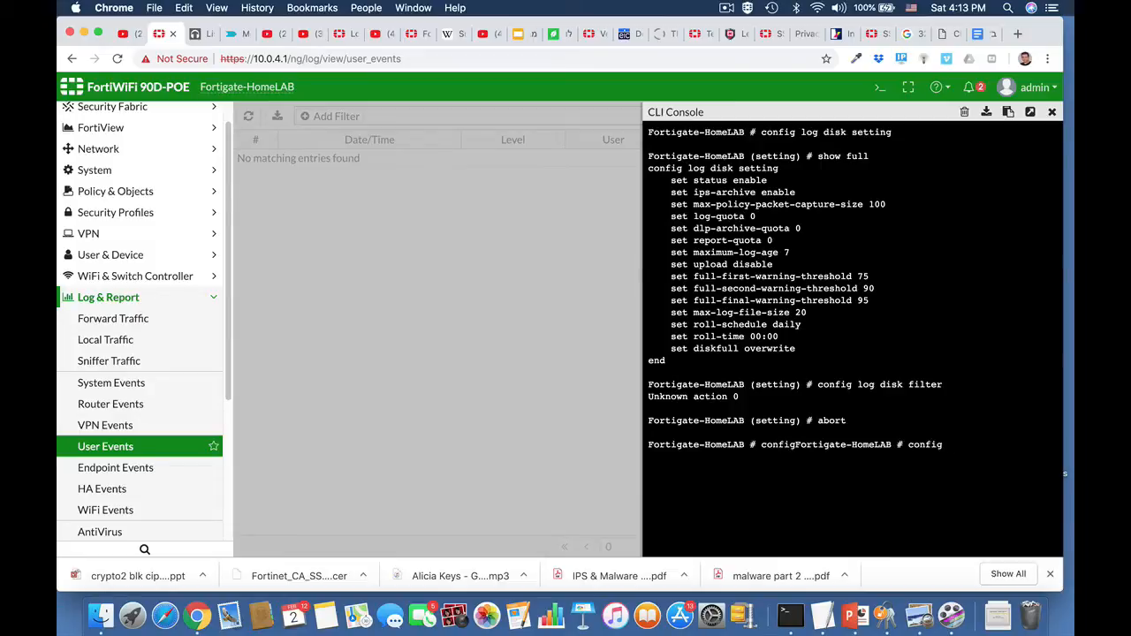
{"action": "type", "text": "log disk filter"}
{"action": "key", "text": "Return"}
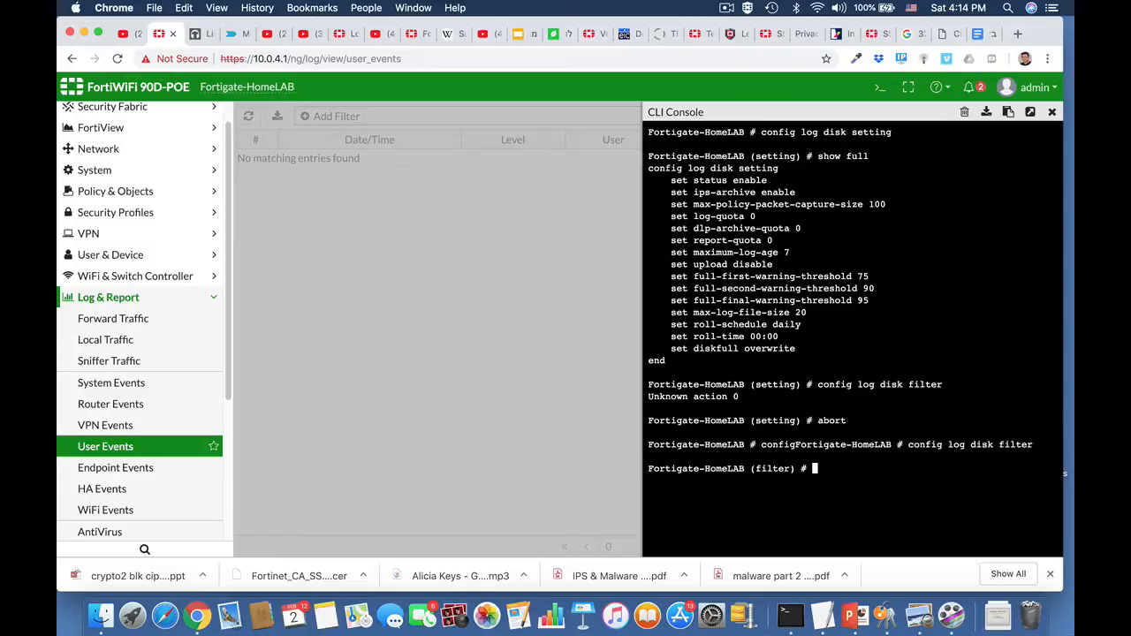
{"action": "type", "text": "show full"}
{"action": "key", "text": "Return"}
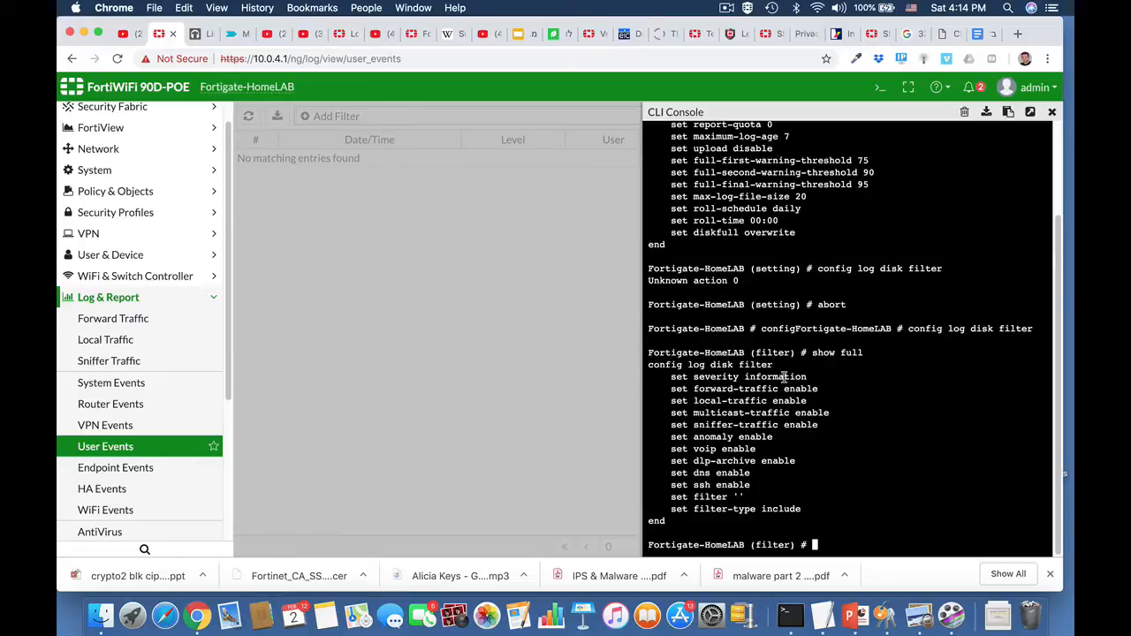
Set the disk log filter's severity to notification and save the change with end.
{"action": "type", "text": "set severity"}
{"action": "key", "text": "Tab"}
{"action": "key", "text": "Tab"}
{"action": "key", "text": "BackSpace"}
{"action": "key", "text": "BackSpace"}
{"action": "key", "text": "BackSpace"}
{"action": "type", "text": "severity"}
{"action": "key", "text": "Tab"}
{"action": "key", "text": "Tab"}
{"action": "key", "text": "Tab"}
{"action": "key", "text": "Tab"}
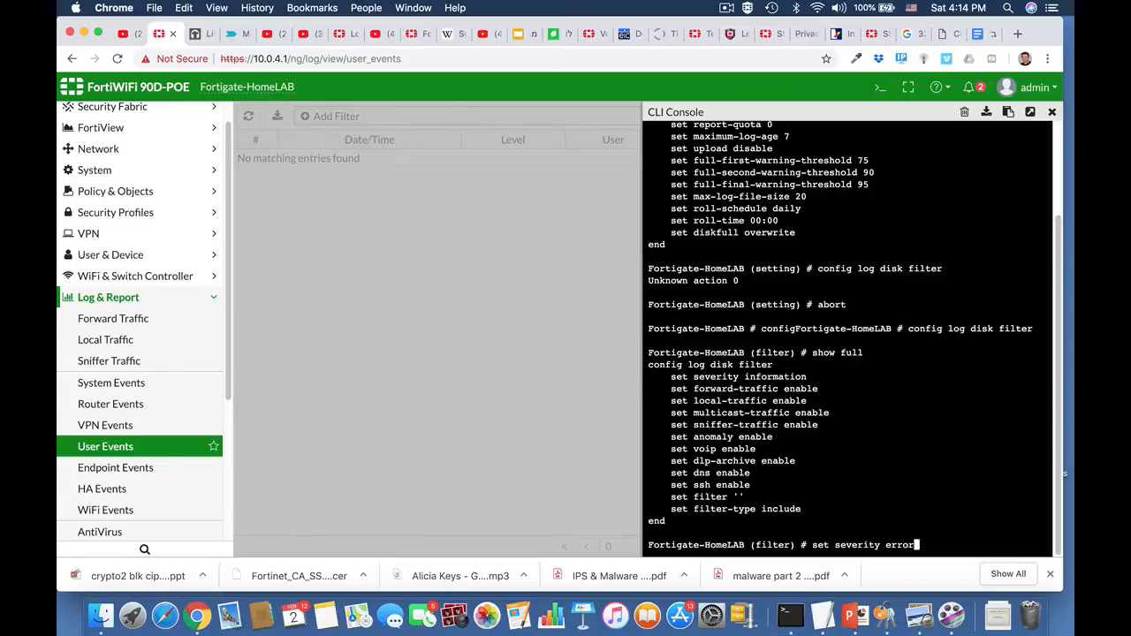
{"action": "key", "text": "Tab"}
{"action": "key", "text": "Tab"}
{"action": "key", "text": "Return"}
{"action": "type", "text": "end"}
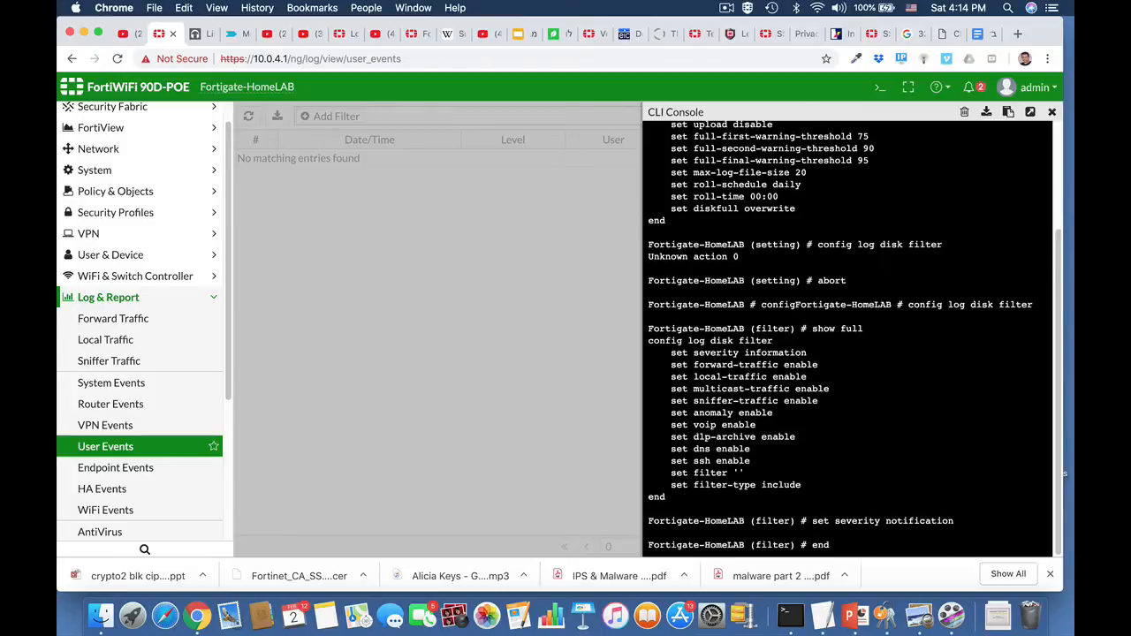
{"action": "key", "text": "Return"}
{"action": "key", "text": "Return"}
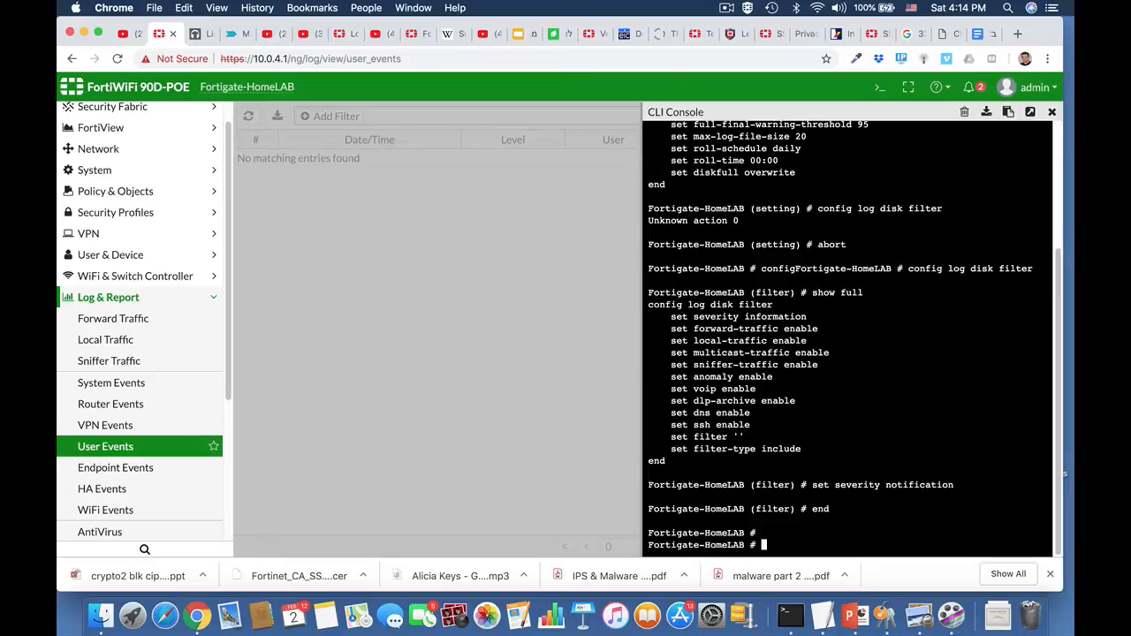
Re-enter config log disk filter and run show full-configuration to check the severity setting.
{"action": "type", "text": "end"}
{"action": "key", "text": "Up"}
{"action": "key", "text": "Up"}
{"action": "key", "text": "Up"}
{"action": "key", "text": "Up"}
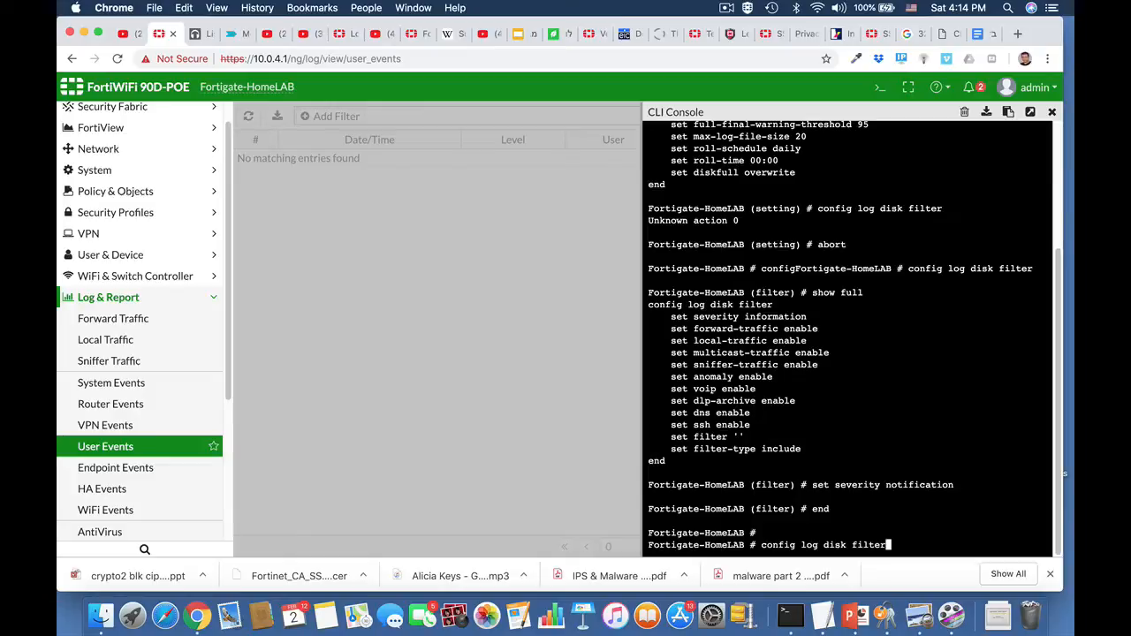
{"action": "key", "text": "Return"}
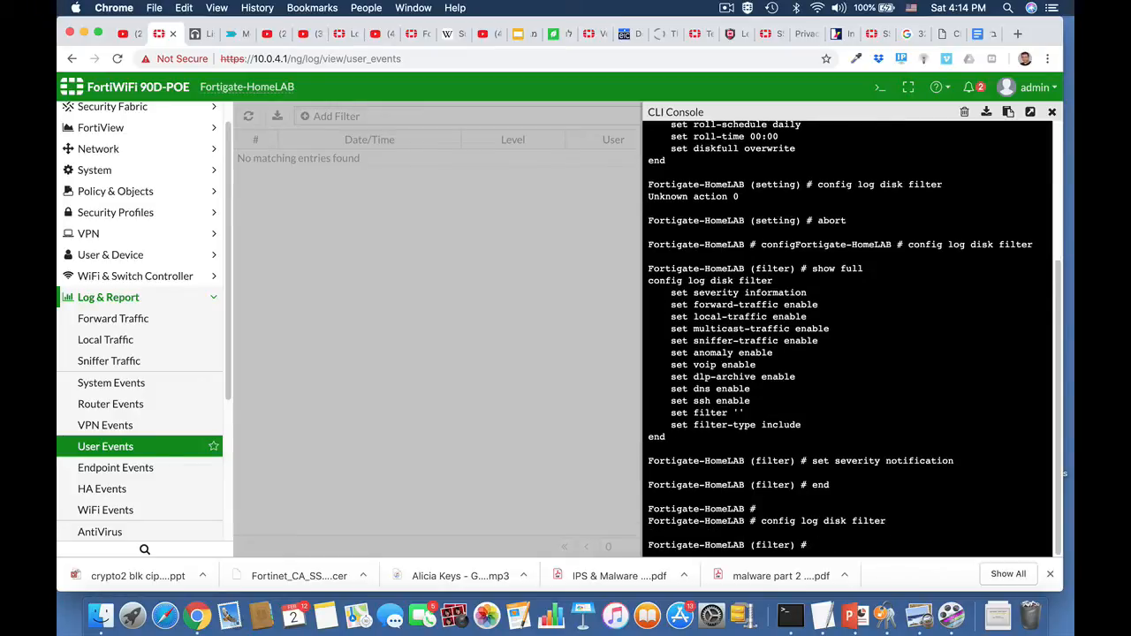
{"action": "type", "text": "show full-configuration"}
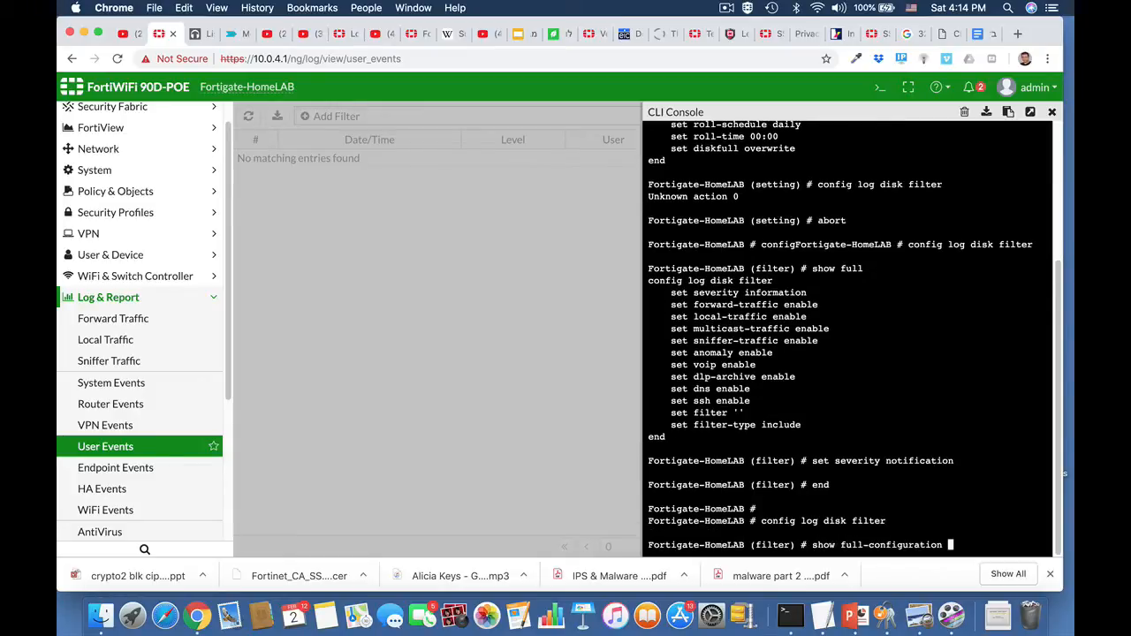
{"action": "key", "text": "Return"}
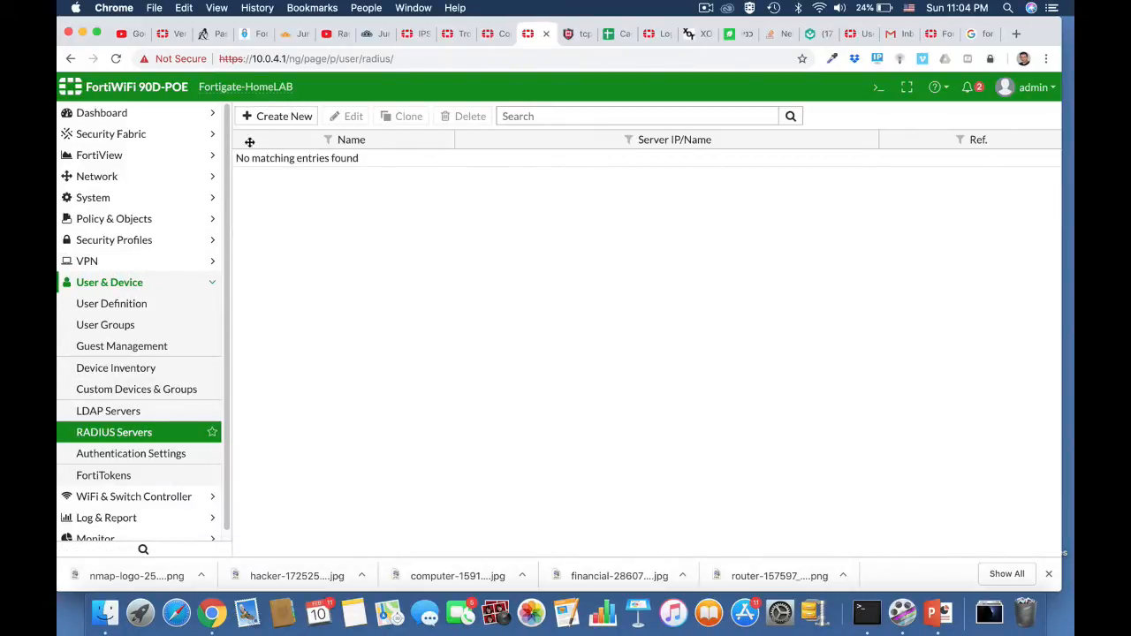
Switch to the JumpCloud console and review its users, groups and RADIUS servers.
{"action": "left_click", "coordinate": [366, 35]}
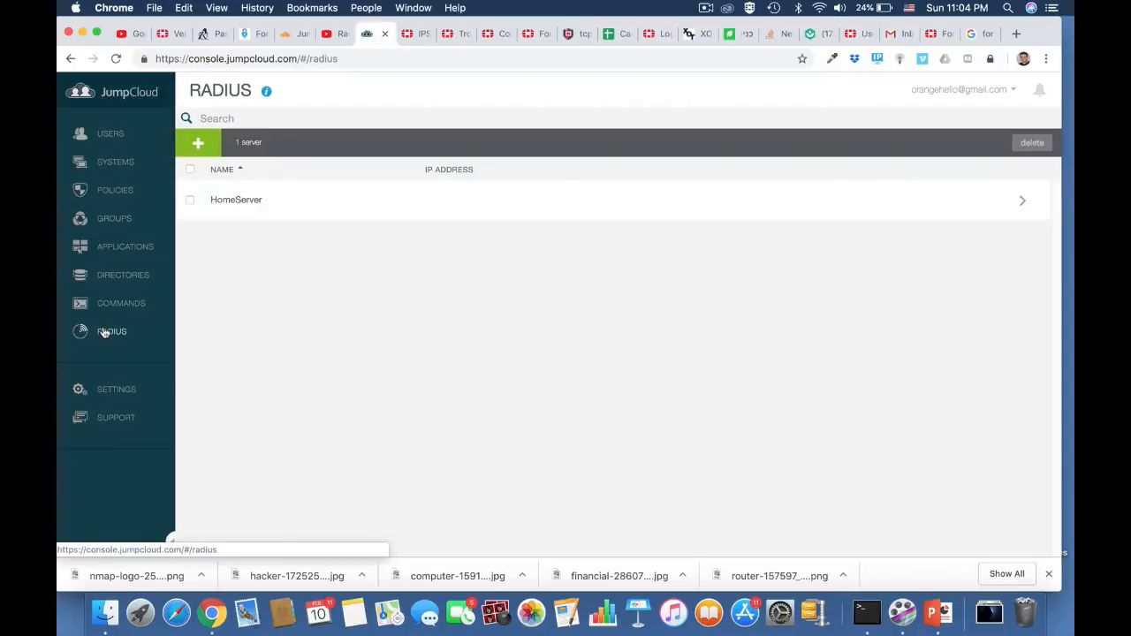
{"action": "left_click", "coordinate": [111, 134]}
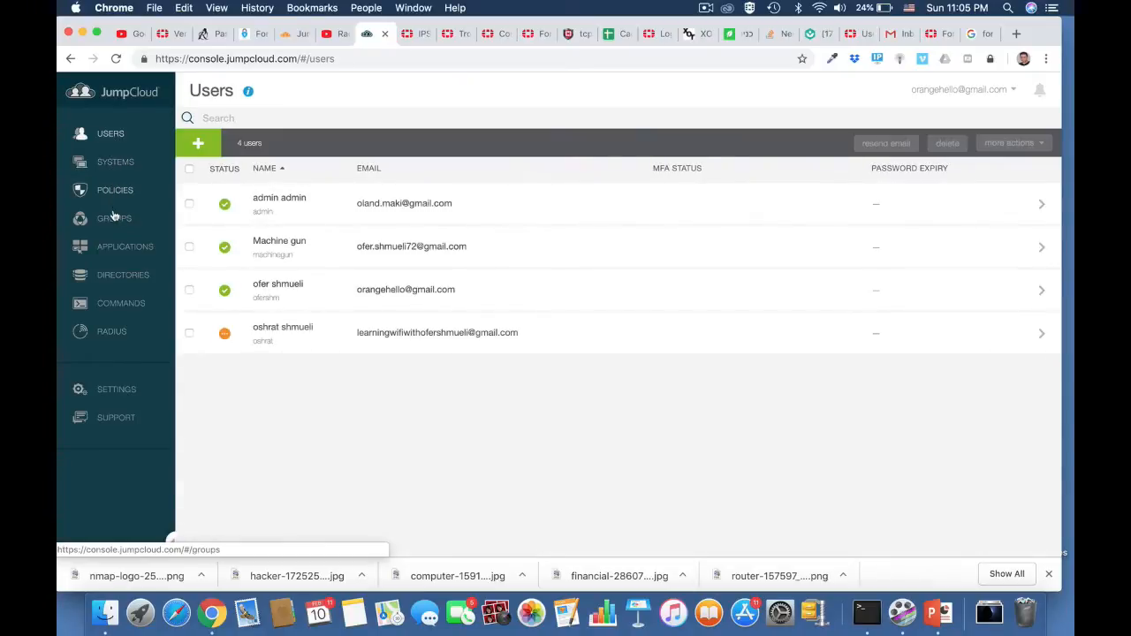
{"action": "left_click", "coordinate": [114, 219]}
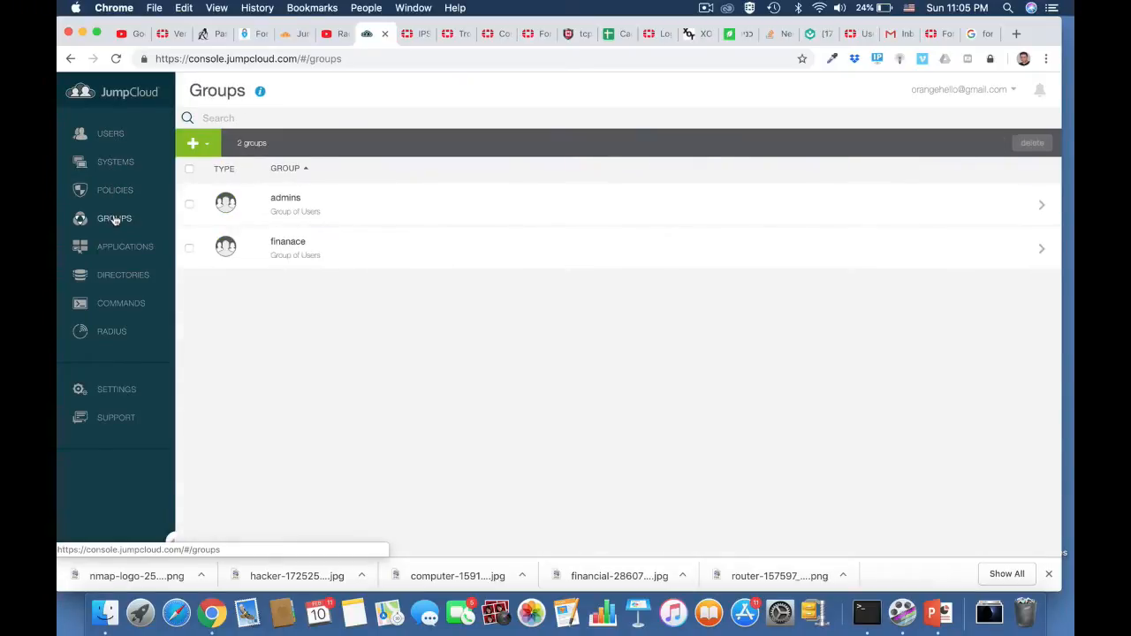
{"action": "left_click", "coordinate": [111, 331]}
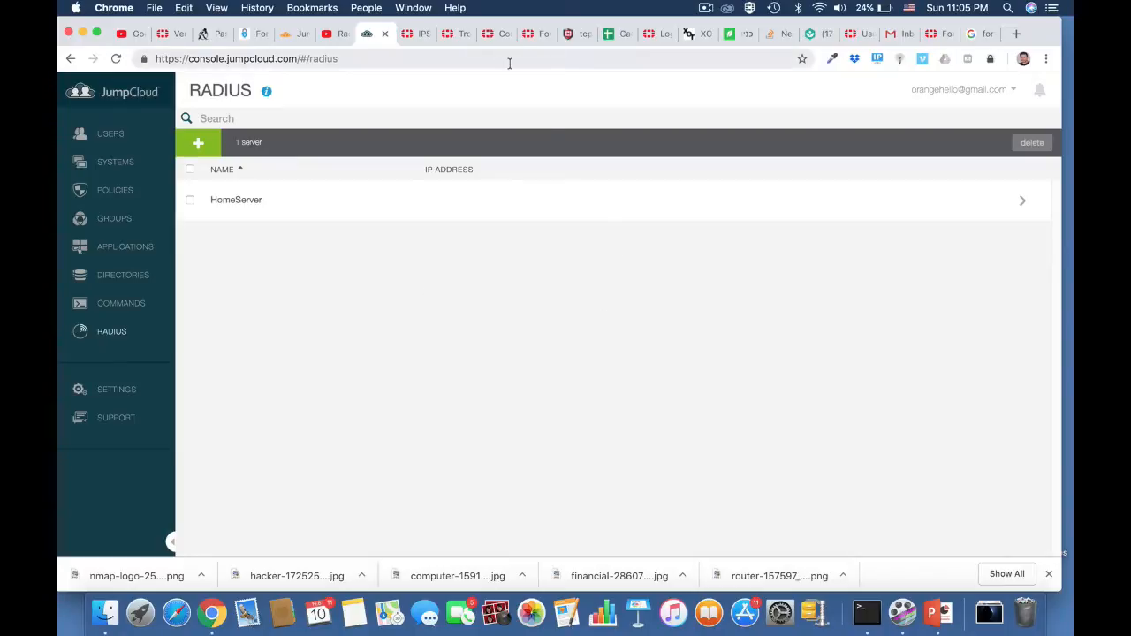
Switch back to the FortiGate interface and start a new RADIUS server named HomeServer with primary server IP 18.194.159.20.
{"action": "left_click", "coordinate": [530, 33]}
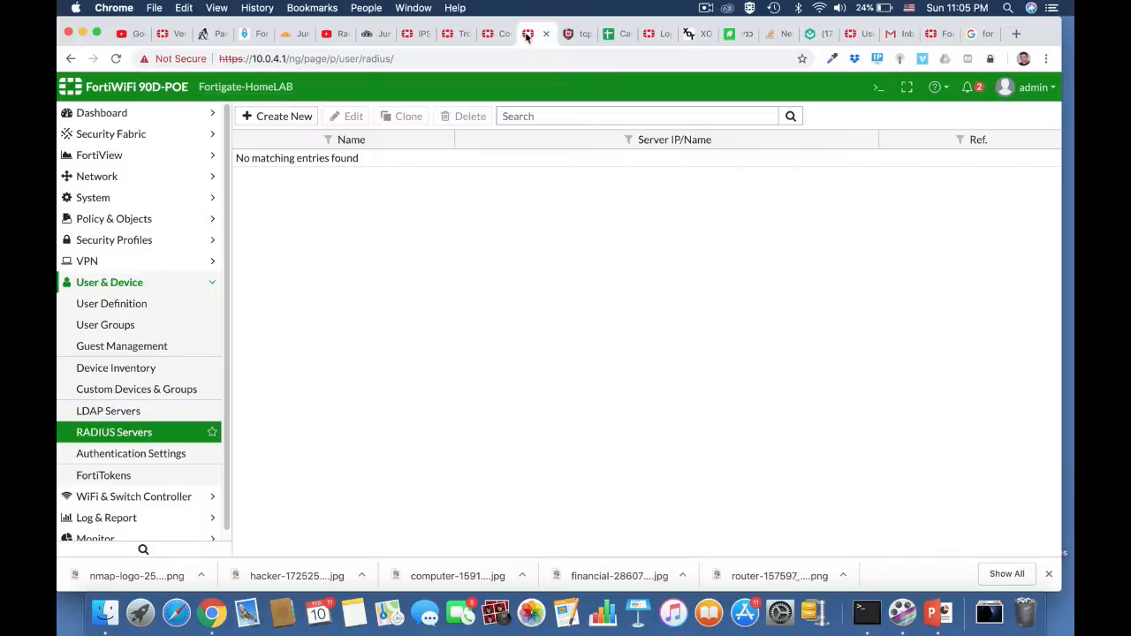
{"action": "left_click", "coordinate": [293, 118]}
{"action": "left_click", "coordinate": [430, 144]}
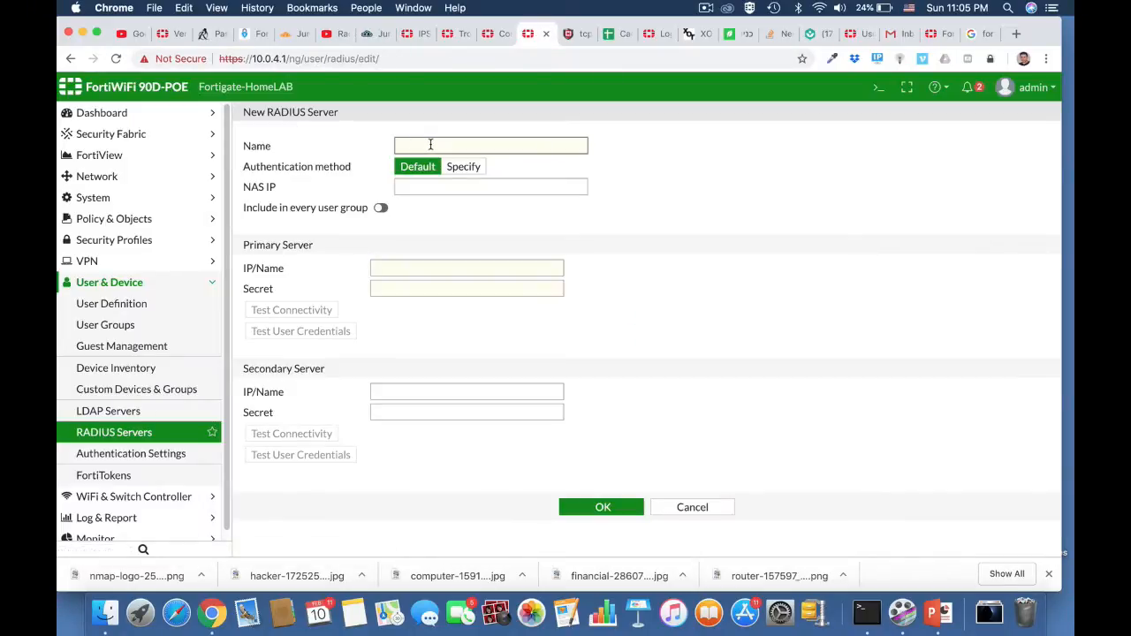
{"action": "type", "text": "HomeServer"}
{"action": "left_click", "coordinate": [394, 269]}
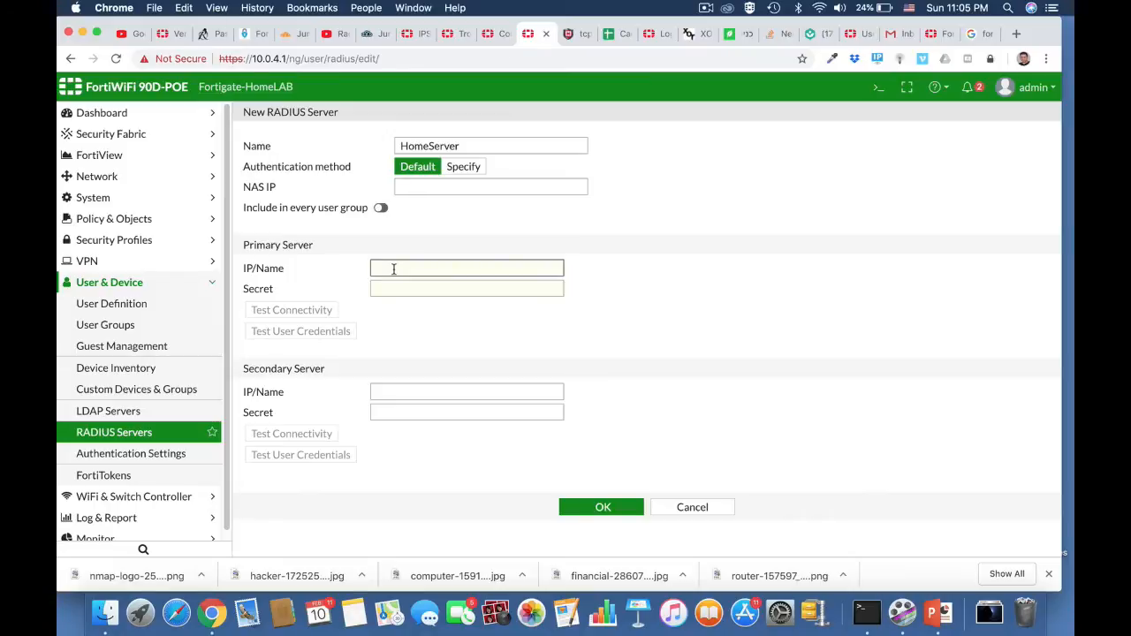
{"action": "type", "text": "19"}
{"action": "type", "text": ".194.159"}
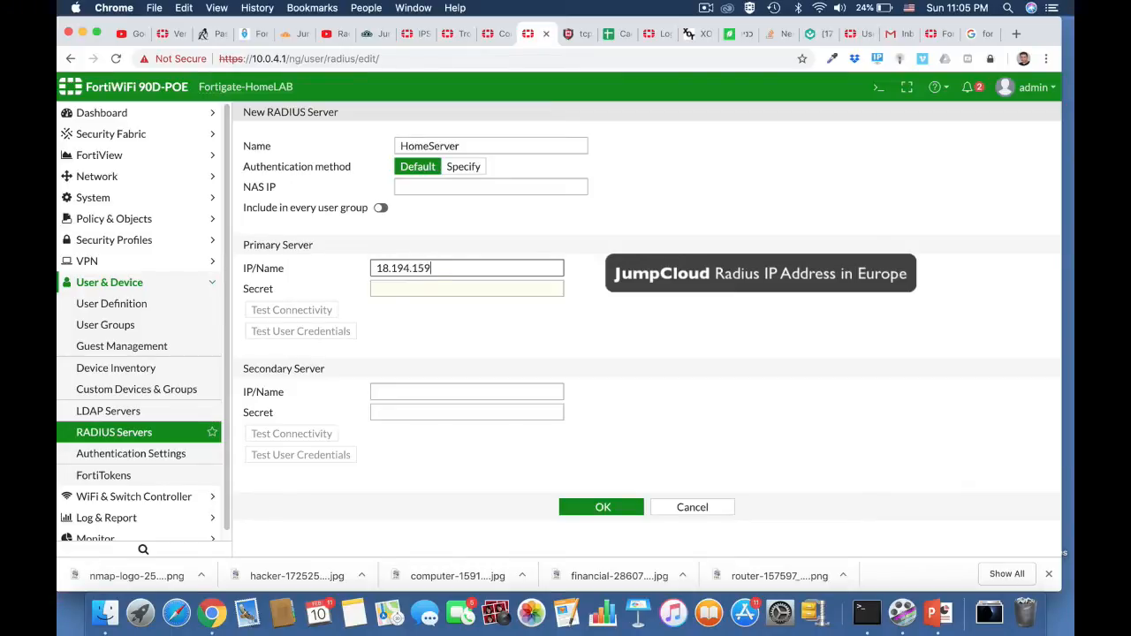
{"action": "type", "text": ".20"}
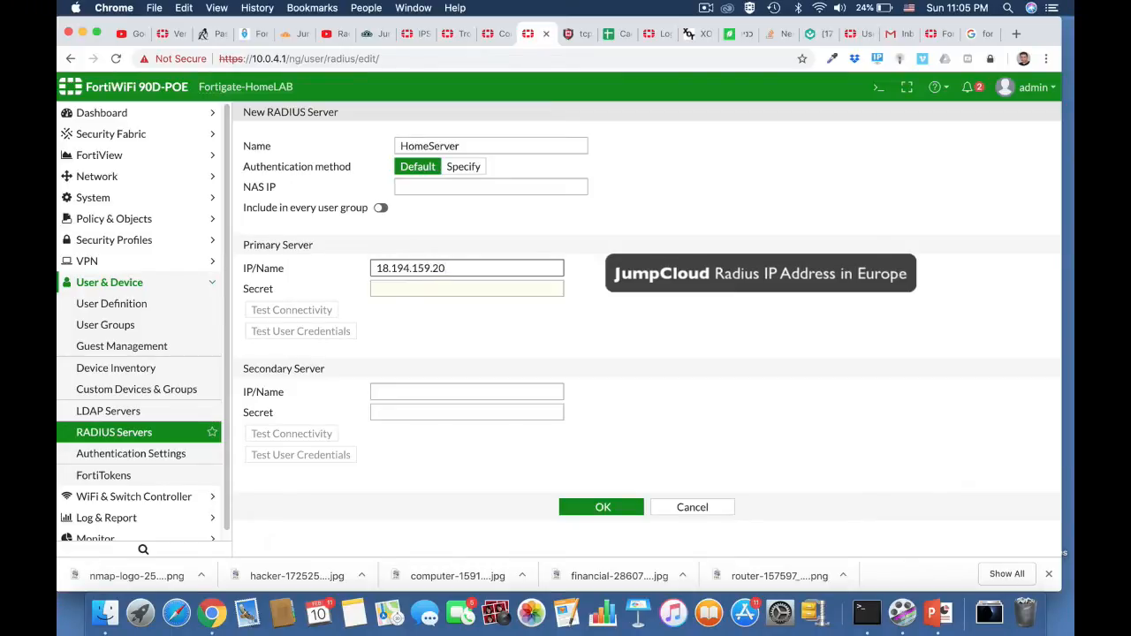
Enter the primary server's shared secret, test its connectivity, and save the RADIUS server.
{"action": "left_click", "coordinate": [418, 288]}
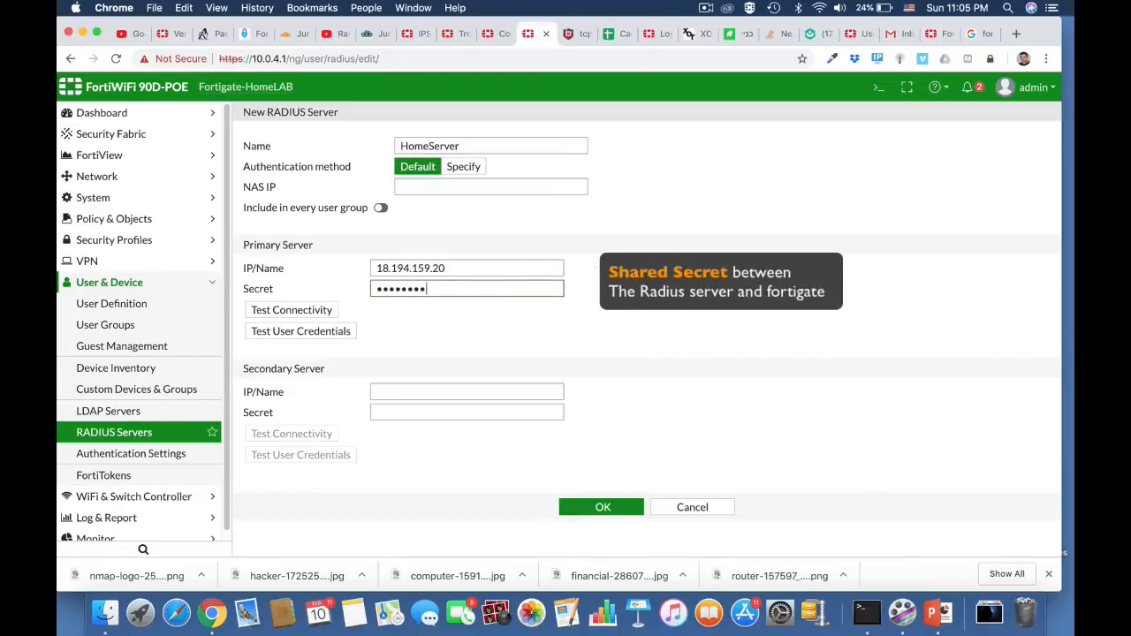
{"action": "left_click", "coordinate": [325, 310]}
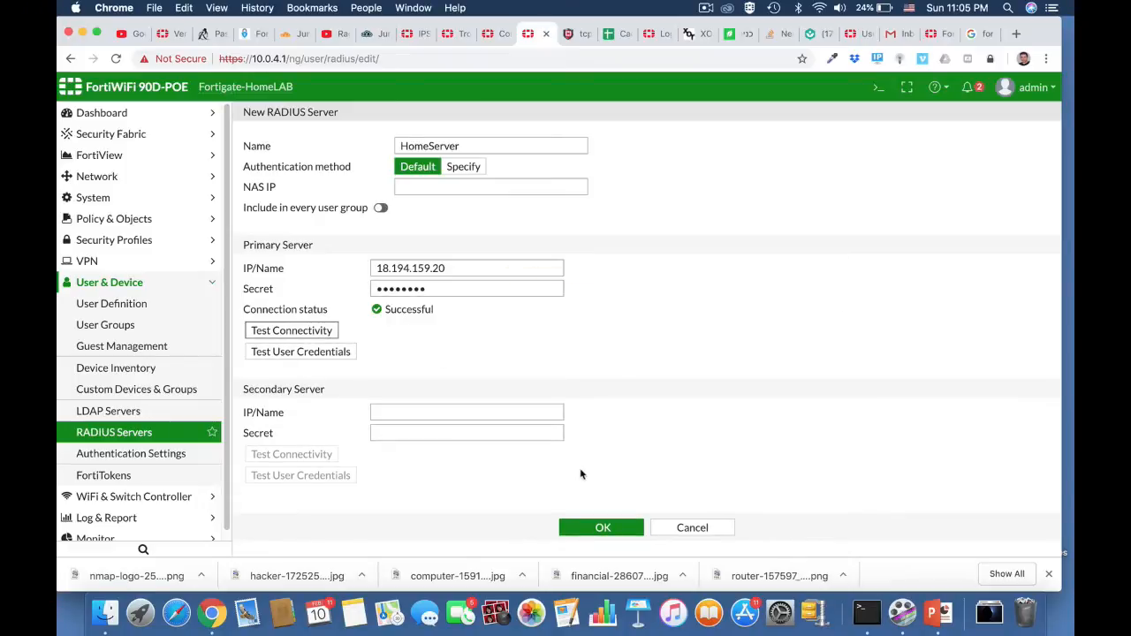
{"action": "left_click", "coordinate": [601, 528]}
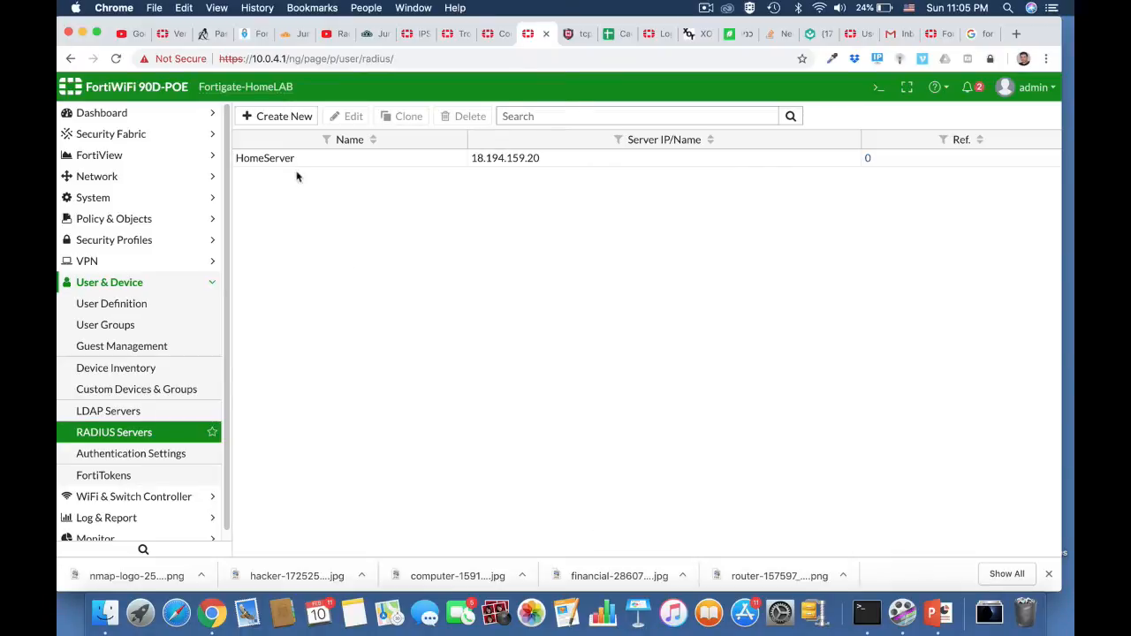
Start a new user group named radius with the Firewall type.
{"action": "left_click", "coordinate": [142, 326]}
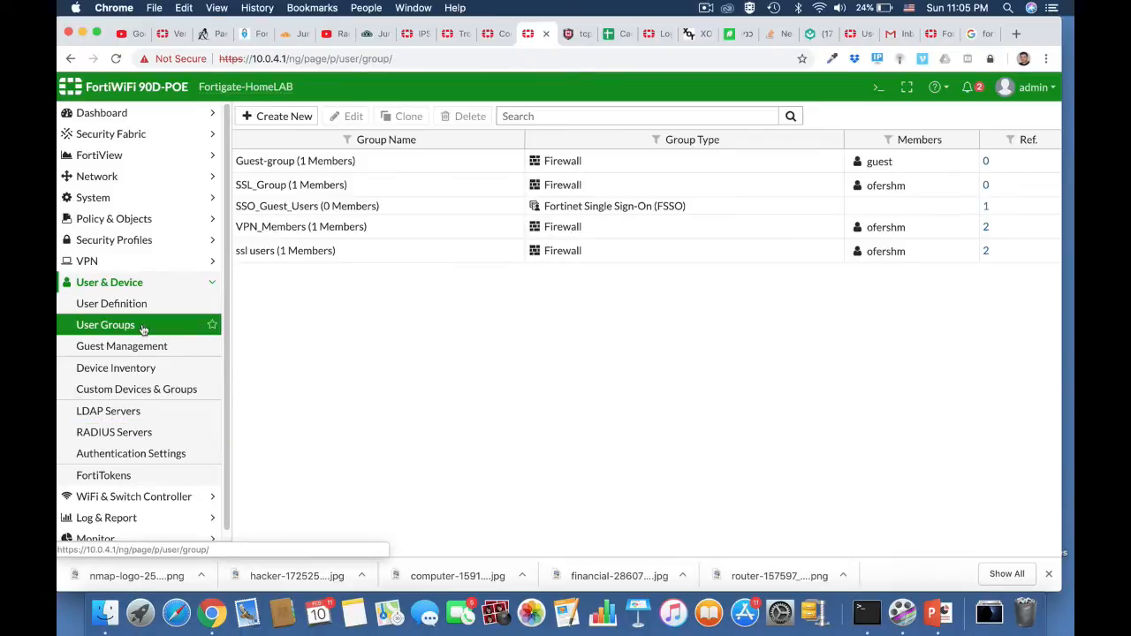
{"action": "left_click", "coordinate": [285, 117]}
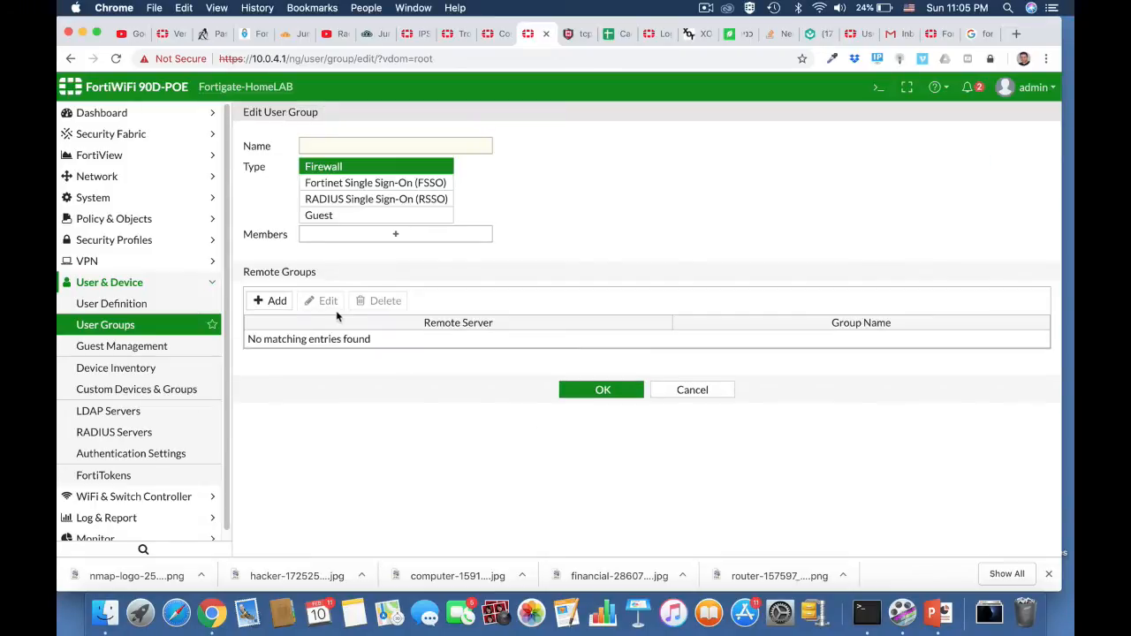
{"action": "left_click", "coordinate": [318, 147]}
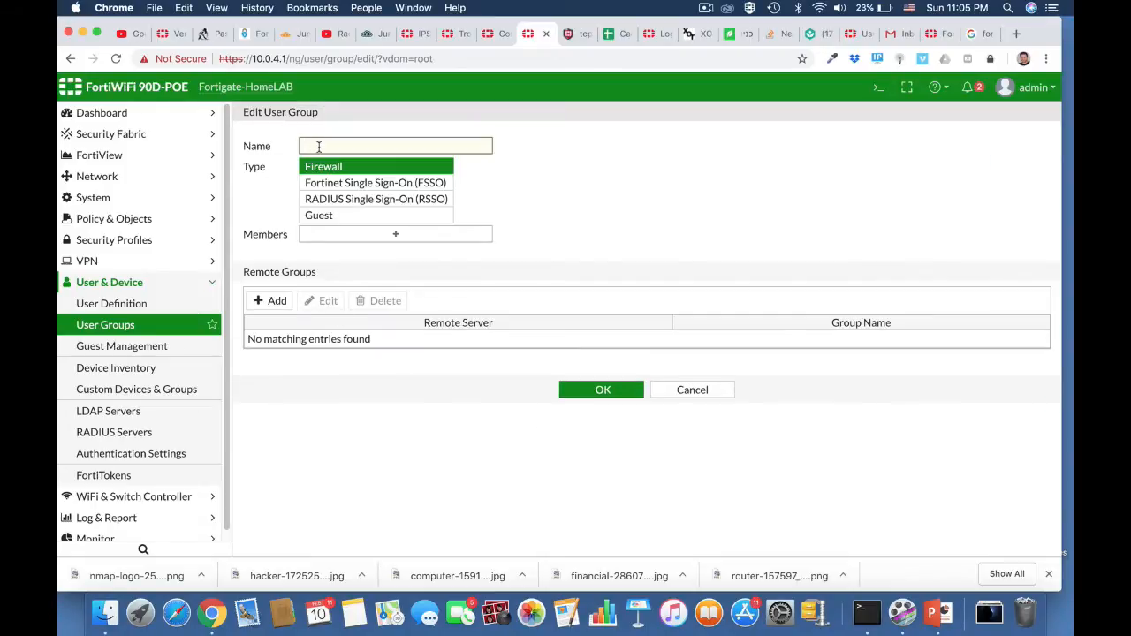
{"action": "type", "text": "radius"}
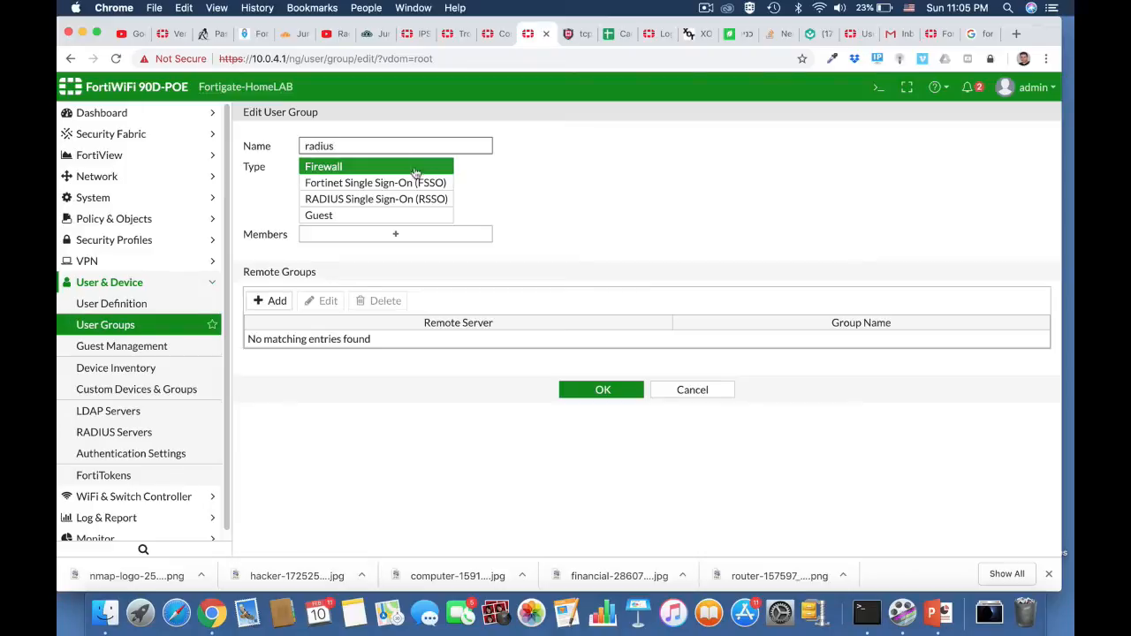
{"action": "left_click", "coordinate": [446, 168]}
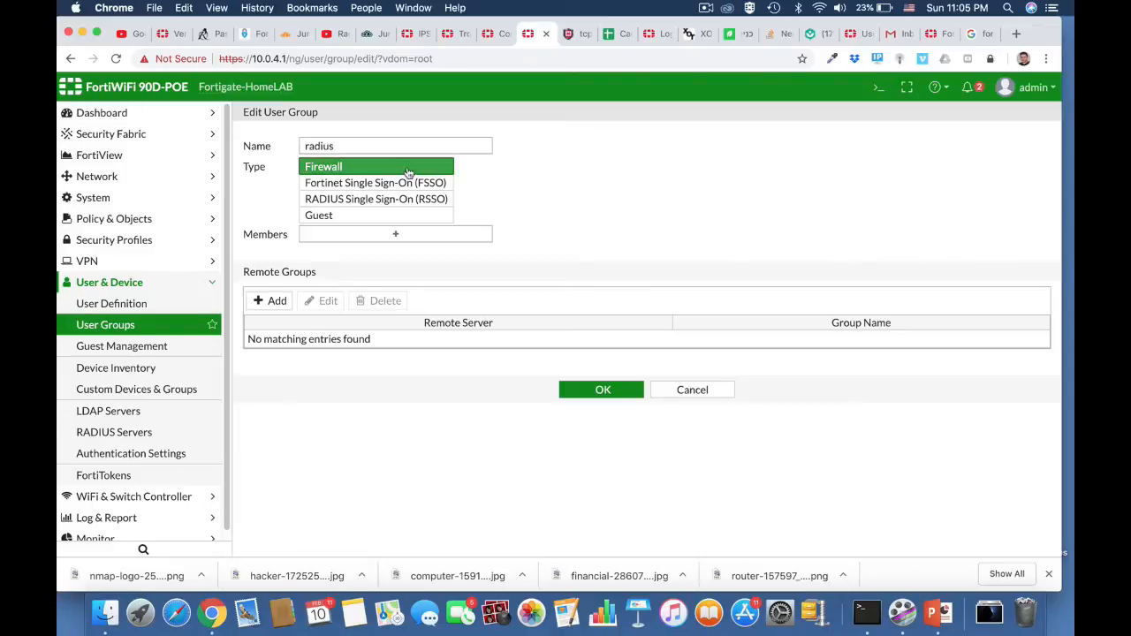
Add a remote group match on the HomeServer RADIUS server and save the user group.
{"action": "left_click", "coordinate": [275, 302]}
{"action": "left_click", "coordinate": [532, 137]}
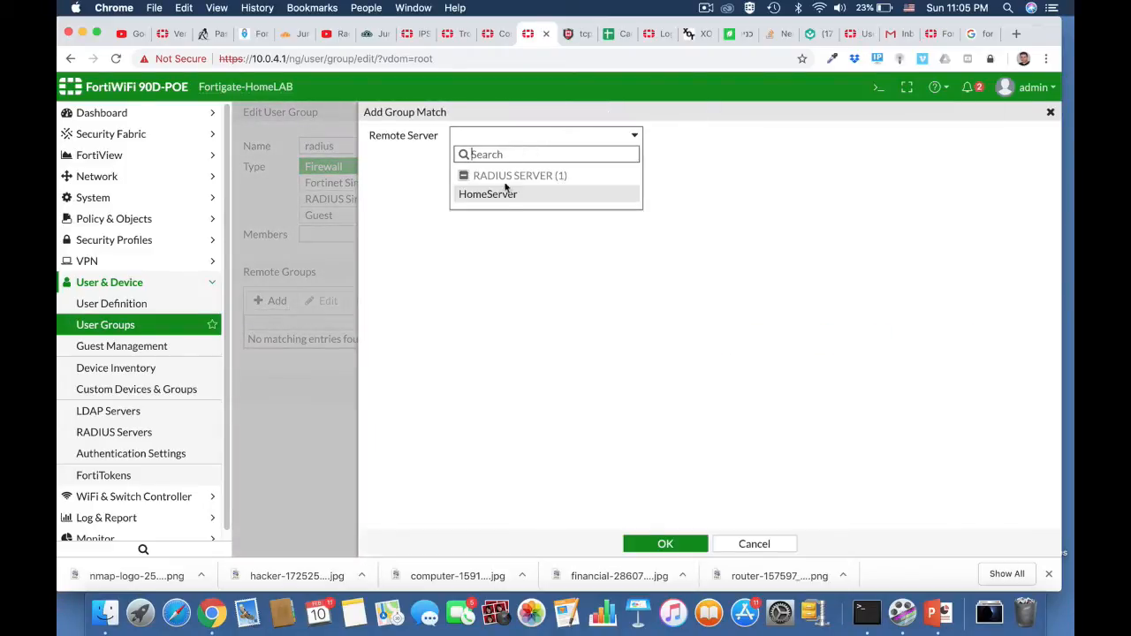
{"action": "left_click", "coordinate": [500, 195]}
{"action": "left_click", "coordinate": [485, 157]}
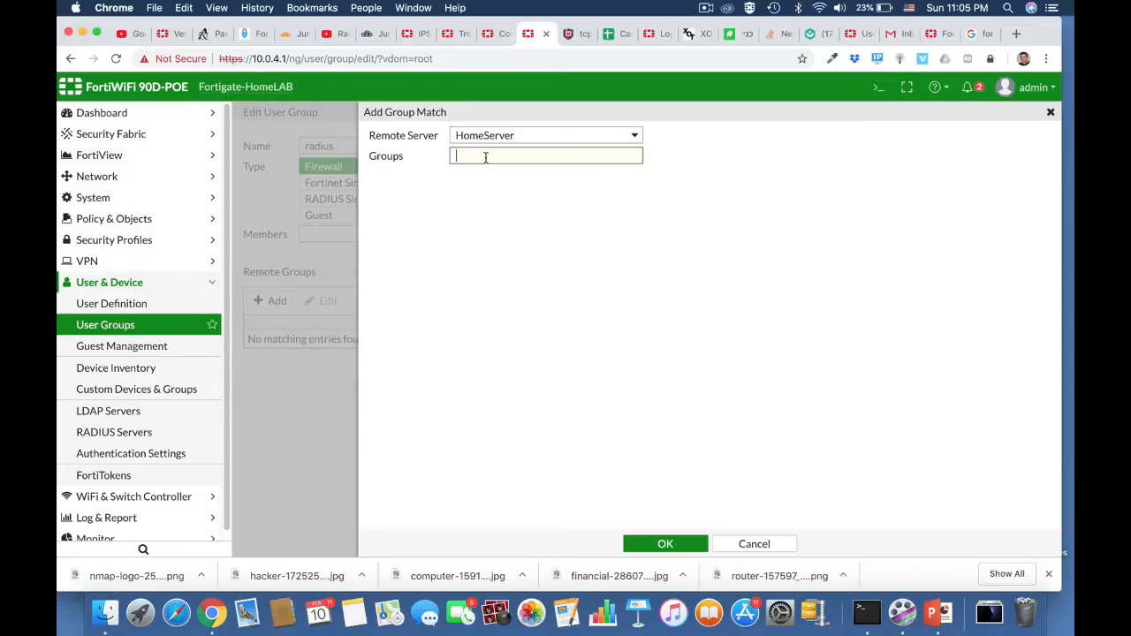
{"action": "type", "text": "admins"}
{"action": "left_click", "coordinate": [669, 544]}
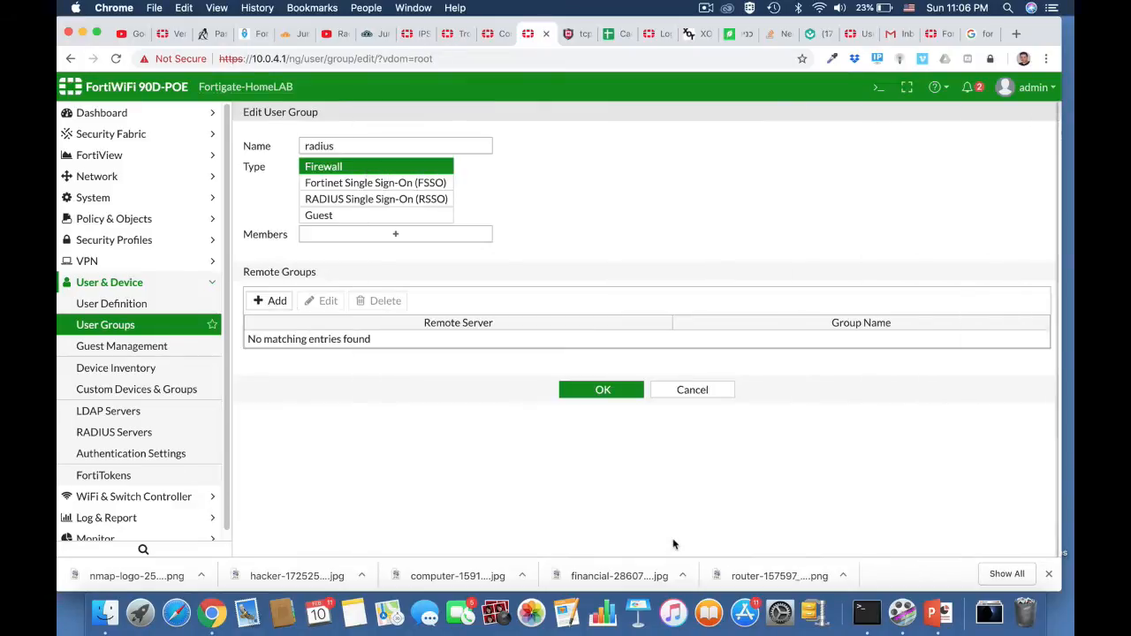
{"action": "left_click", "coordinate": [609, 396]}
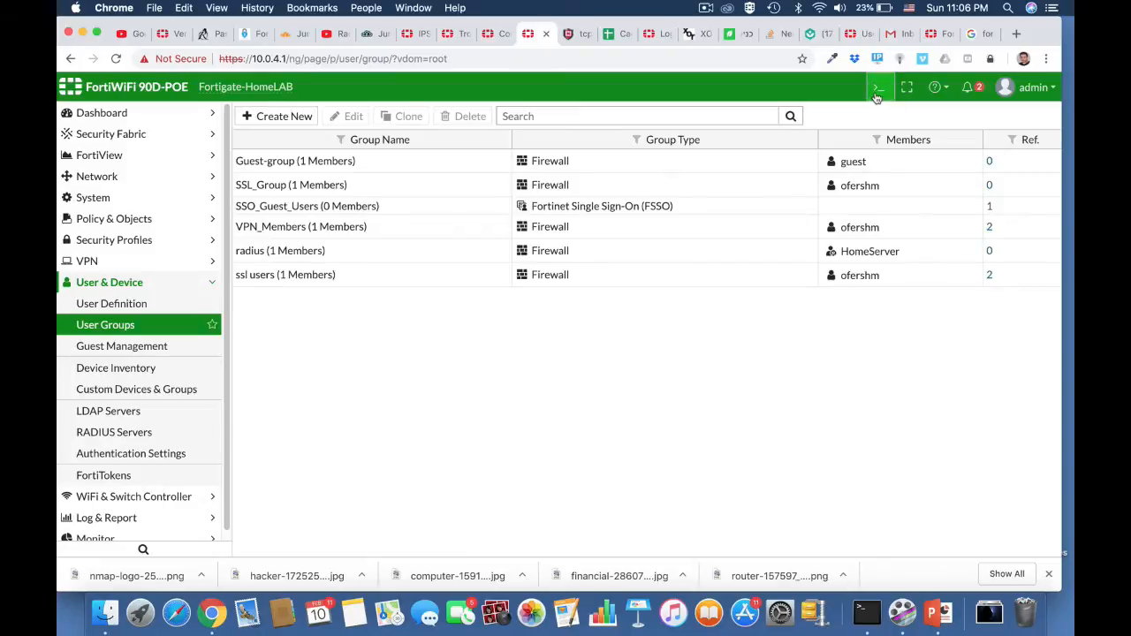
Open the CLI console, begin the command diagnose test authserver, and detach the console into its own browser tab.
{"action": "left_click", "coordinate": [878, 87]}
{"action": "type", "text": "diag"}
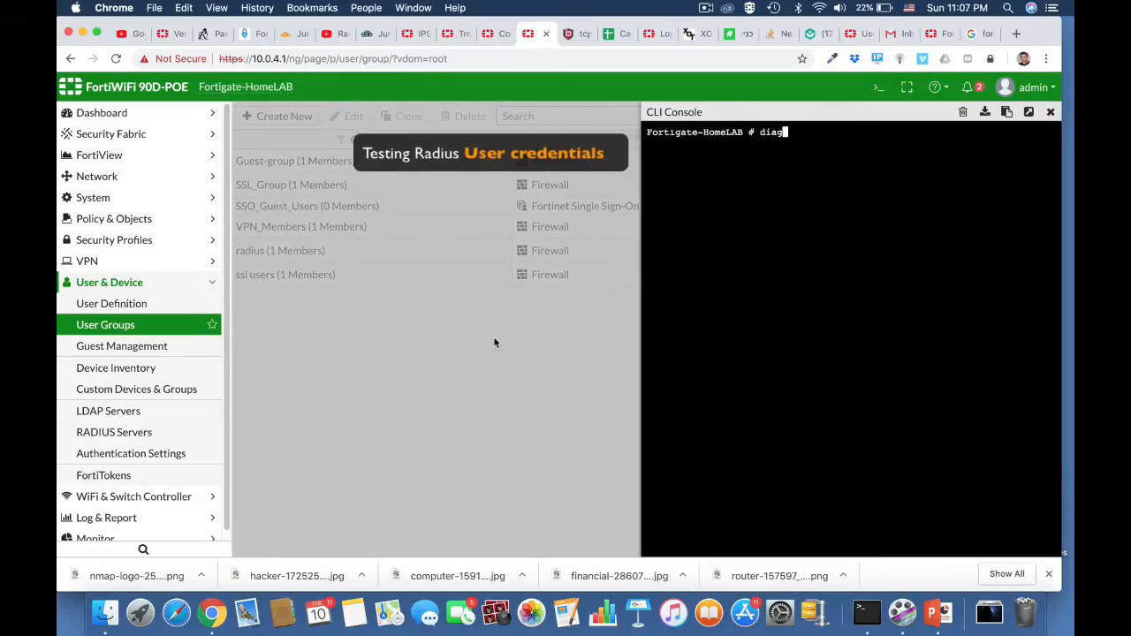
{"action": "key", "text": "Tab"}
{"action": "type", "text": "test "}
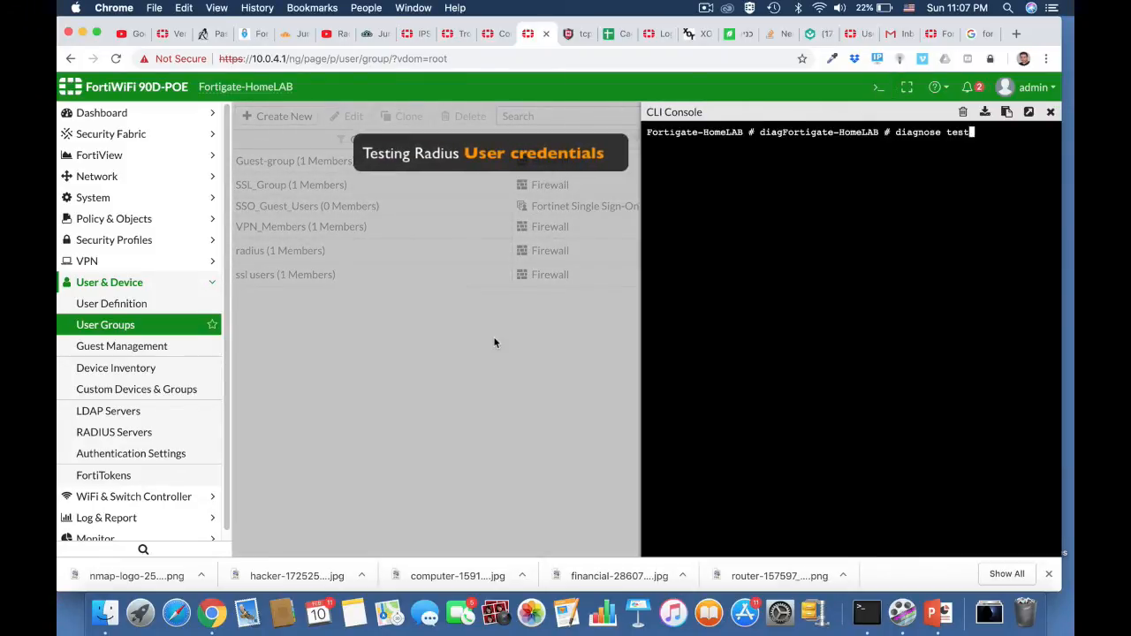
{"action": "type", "text": "authserver"}
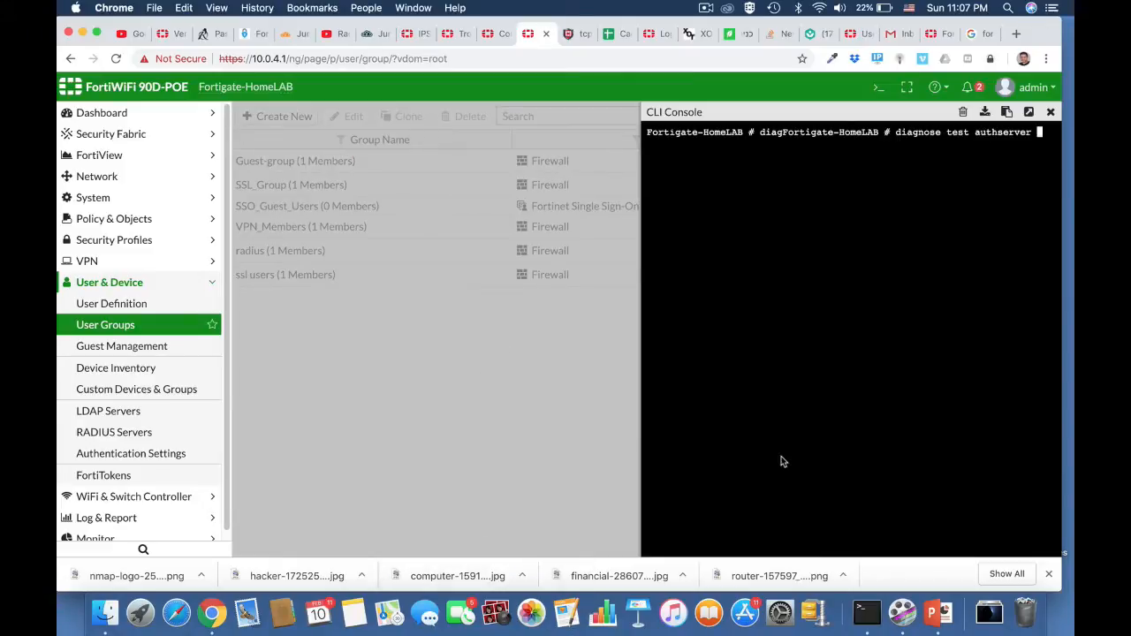
{"action": "left_click", "coordinate": [1028, 112]}
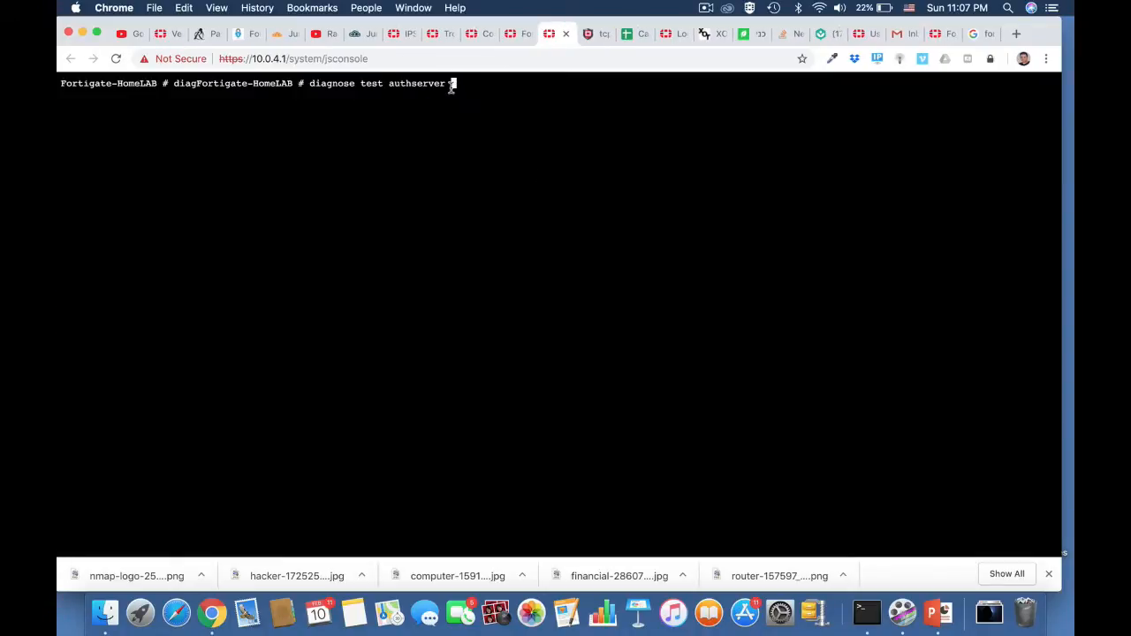
Complete the authserver test with radius HomeServer pap plus the account's username and password, and run it.
{"action": "type", "text": "radius HomeServer"}
{"action": "key", "text": "BackSpace"}
{"action": "key", "text": "BackSpace"}
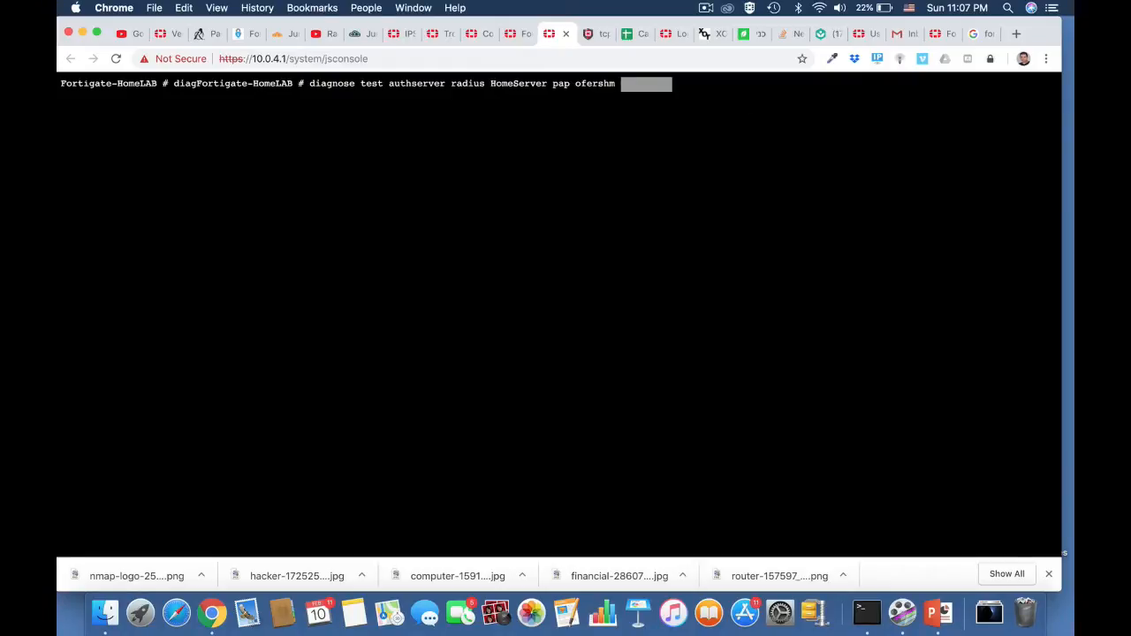
{"action": "key", "text": "Return"}
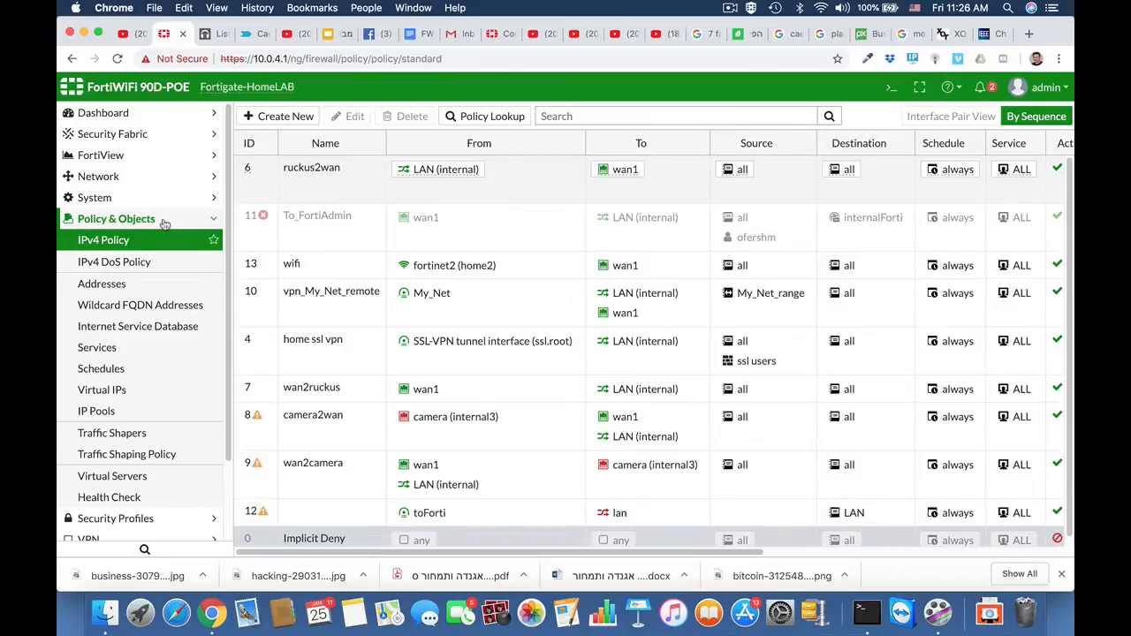
Start a new firewall address object named finance department.
{"action": "left_click", "coordinate": [101, 284]}
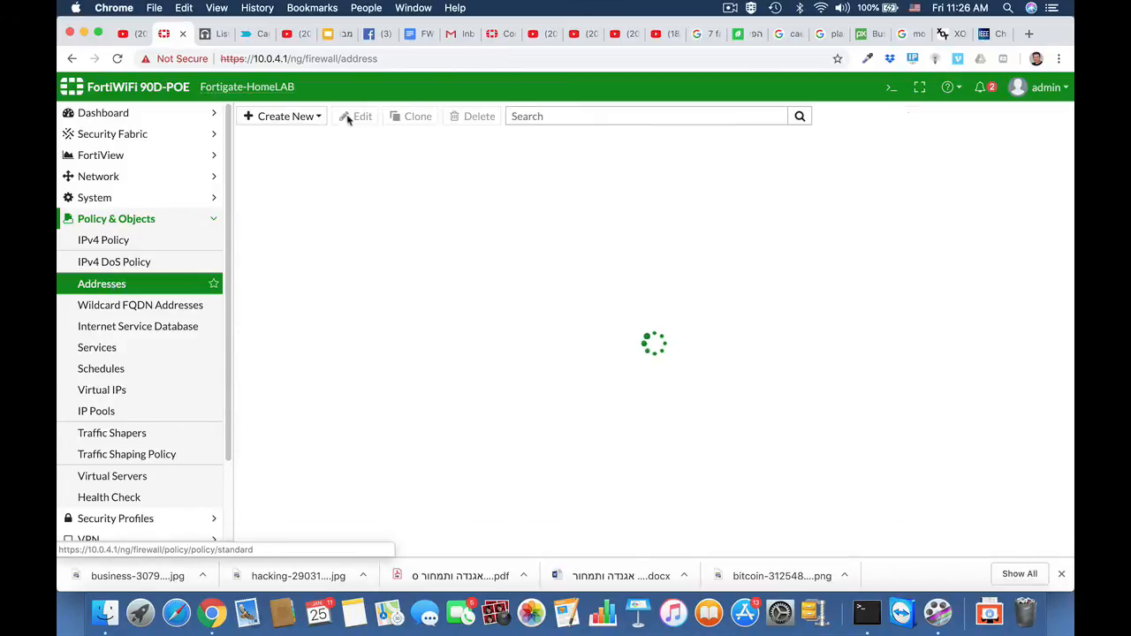
{"action": "left_click", "coordinate": [288, 115]}
{"action": "left_click", "coordinate": [300, 137]}
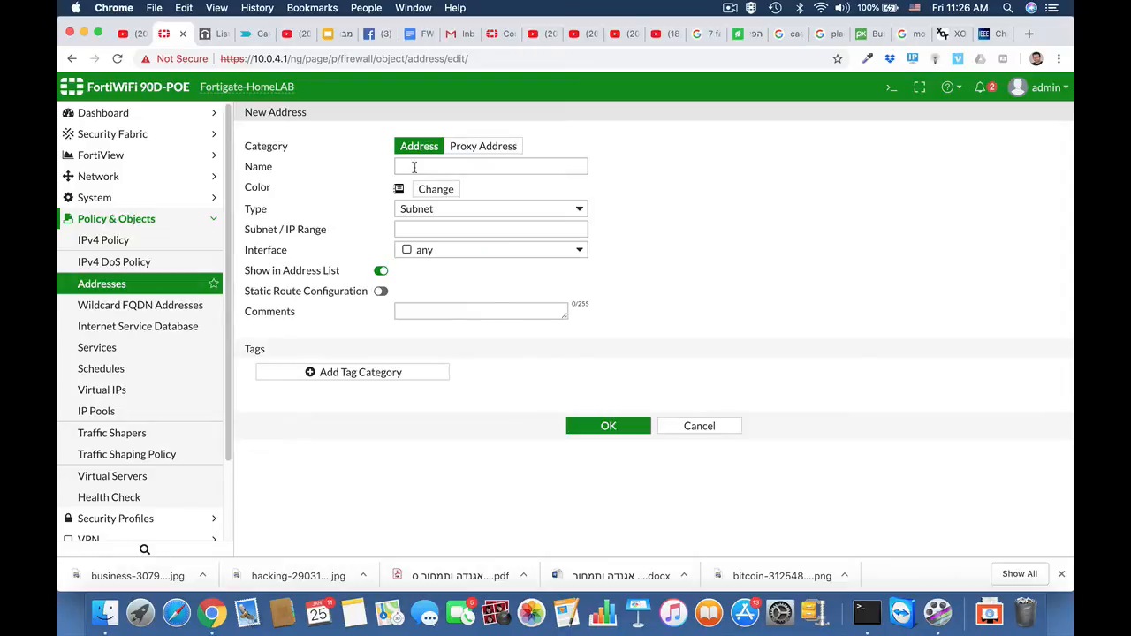
{"action": "left_click", "coordinate": [414, 167]}
{"action": "type", "text": "fina"}
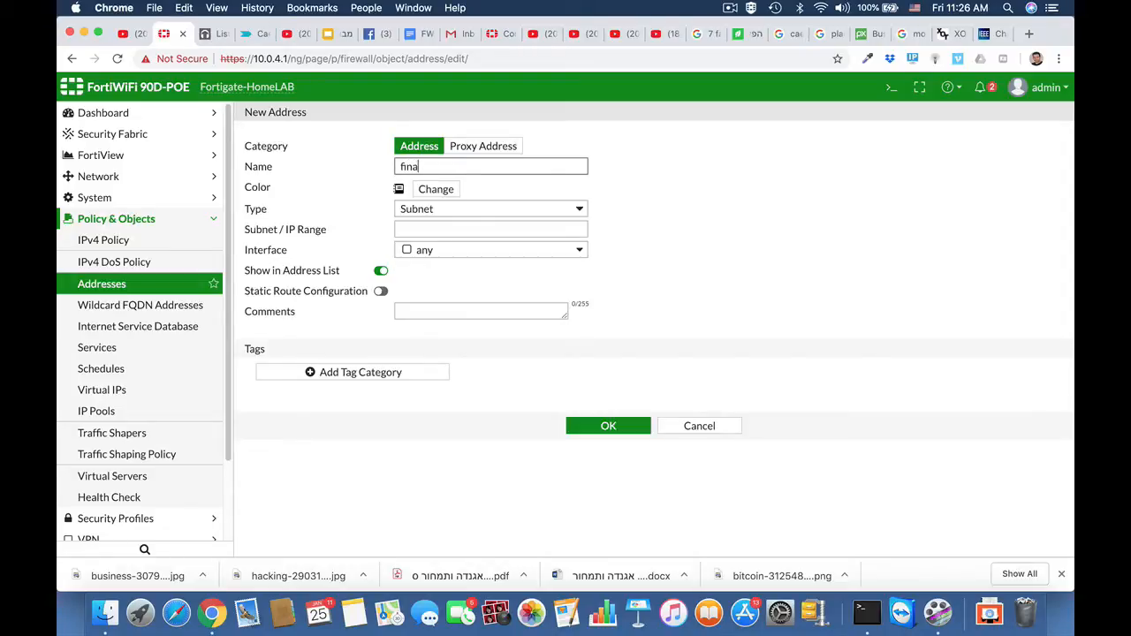
{"action": "type", "text": "nce department"}
Set the address object's subnet to 10.0.9.0/24 and save it.
{"action": "left_click", "coordinate": [449, 232]}
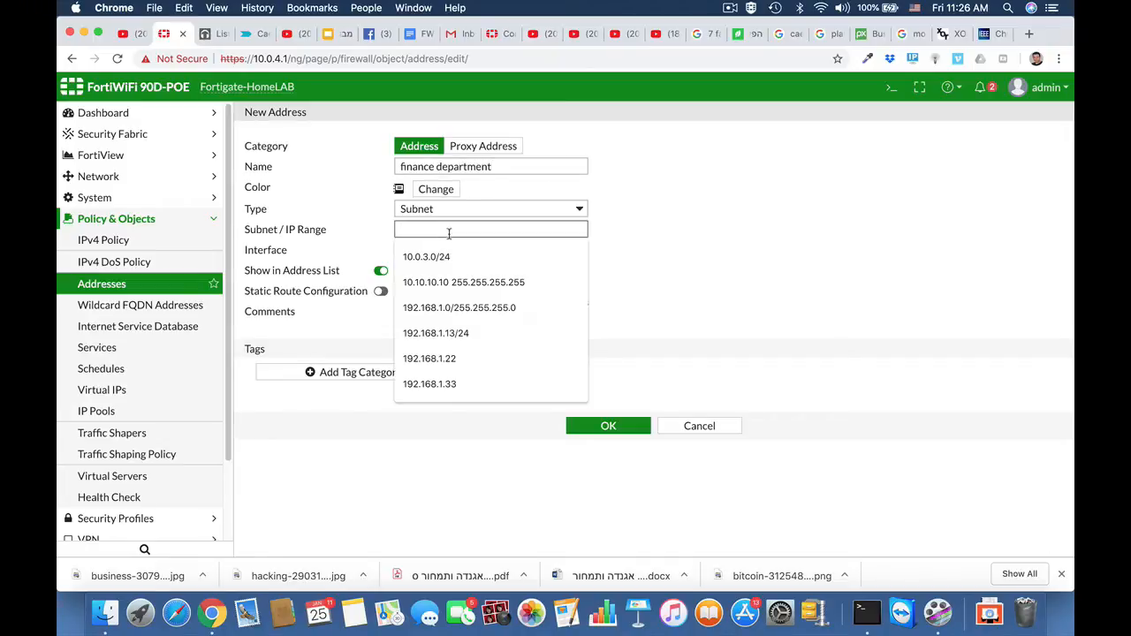
{"action": "type", "text": "10.0"}
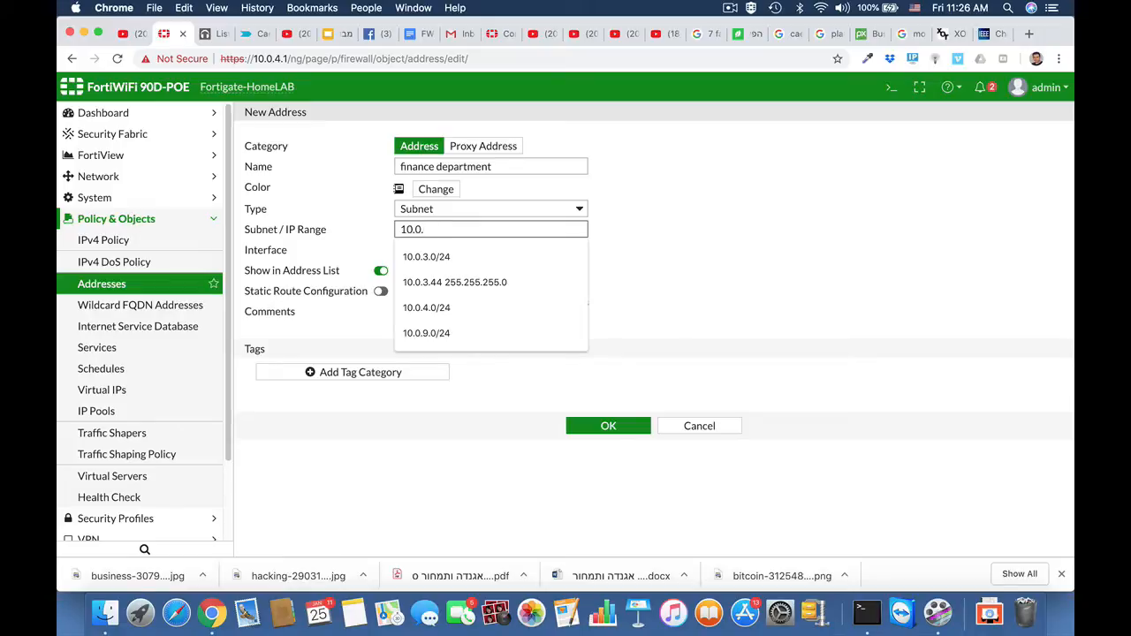
{"action": "type", "text": ".9.0/24"}
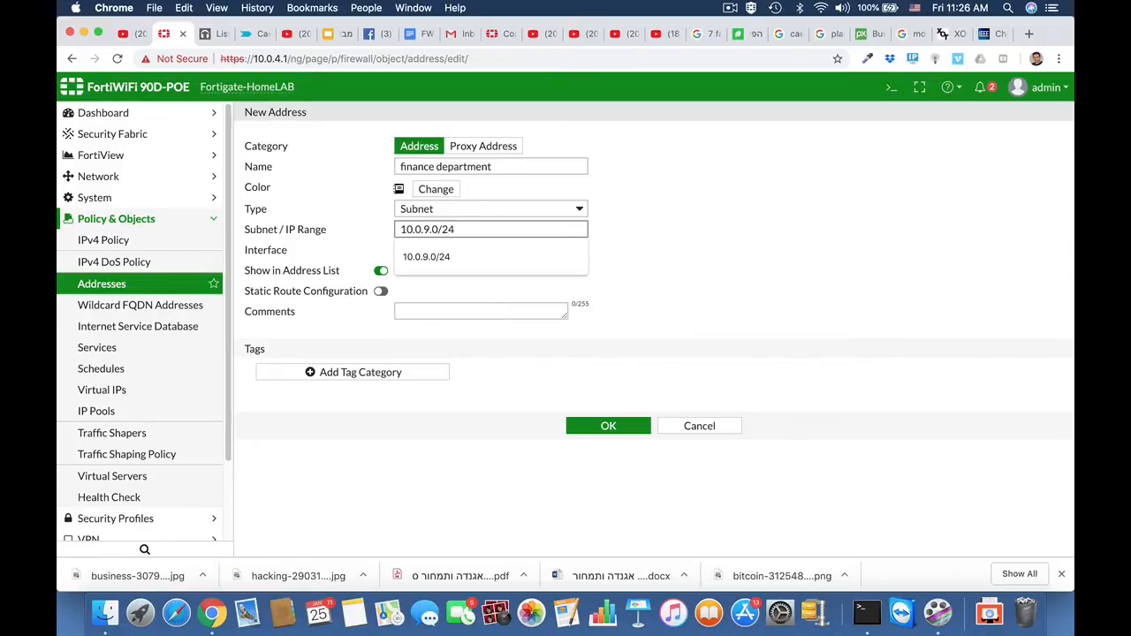
{"action": "left_click", "coordinate": [701, 286]}
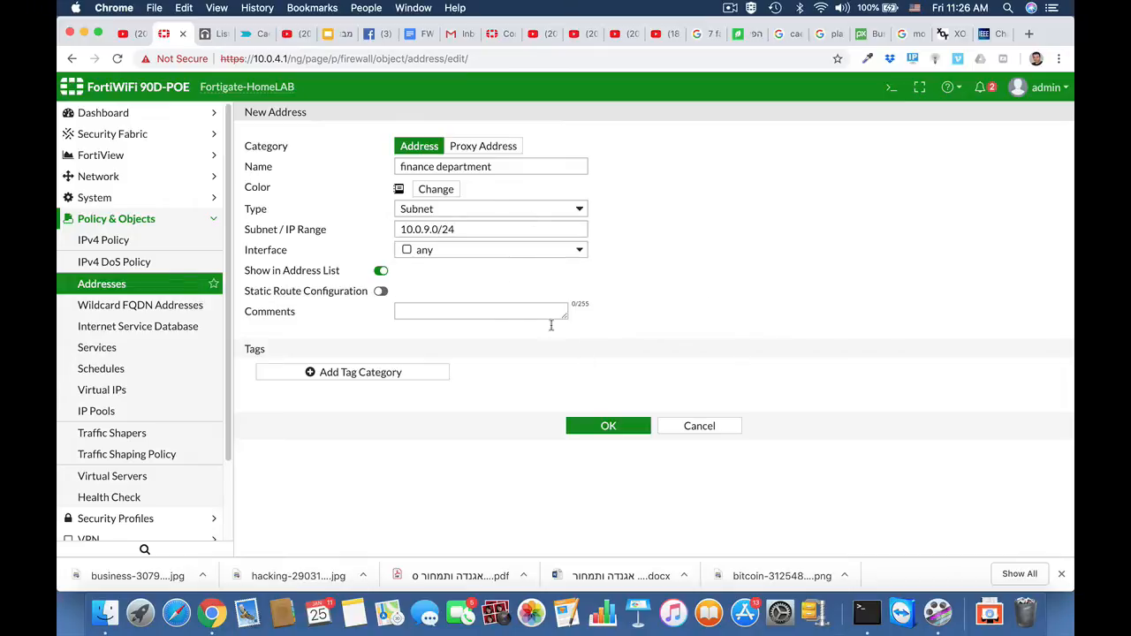
{"action": "left_click", "coordinate": [609, 426]}
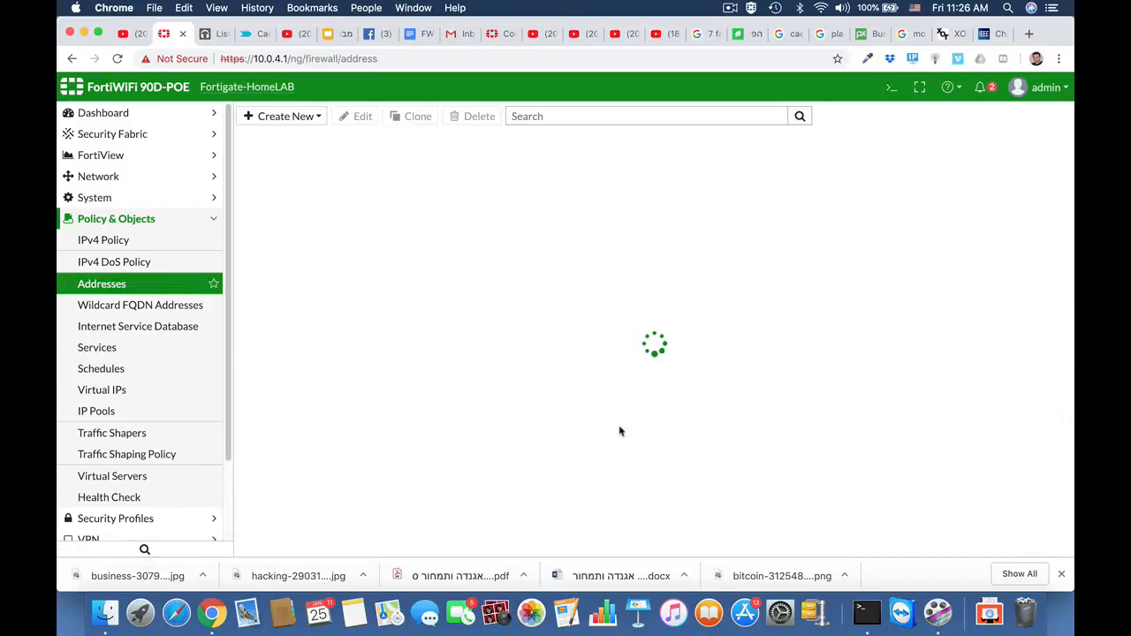
Start a new IPv4 policy named finance with any as incoming interface and wan1 as outgoing interface.
{"action": "left_click", "coordinate": [122, 244]}
{"action": "left_click", "coordinate": [285, 119]}
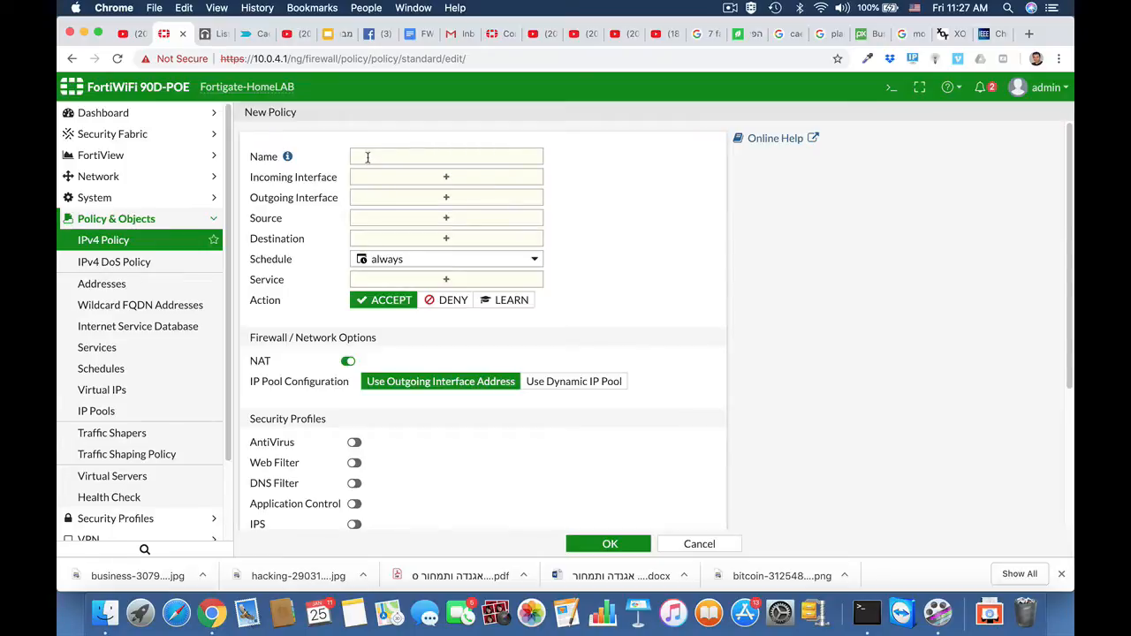
{"action": "left_click", "coordinate": [367, 157]}
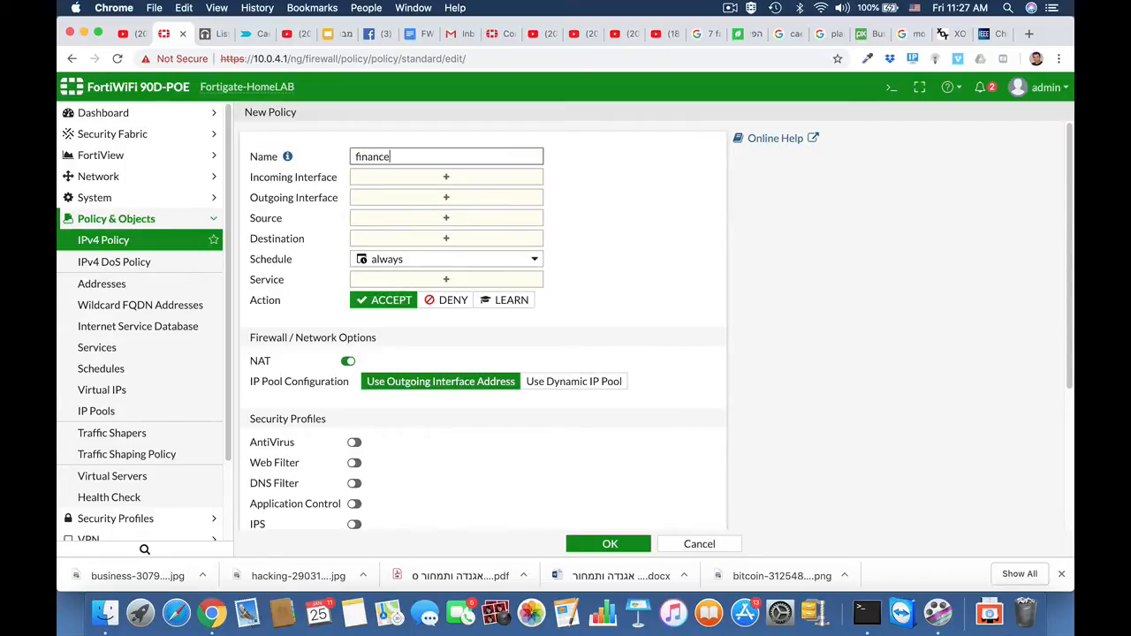
{"action": "left_click", "coordinate": [395, 177]}
{"action": "scroll", "coordinate": [774, 358], "scroll_direction": "down", "scroll_amount": 3}
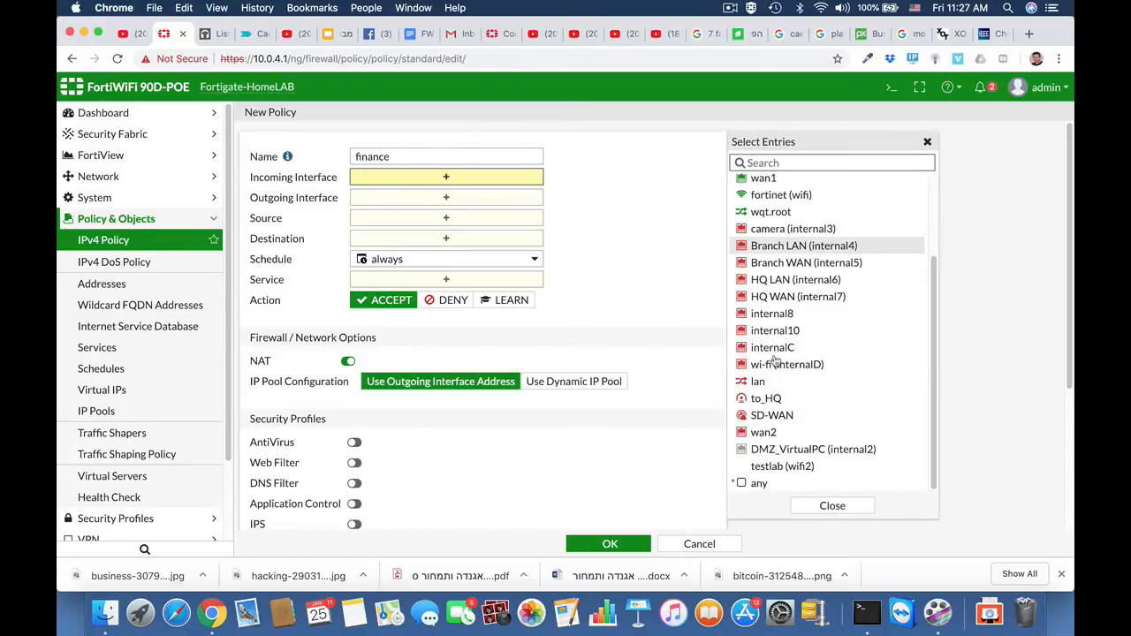
{"action": "left_click", "coordinate": [758, 482]}
{"action": "left_click", "coordinate": [464, 212]}
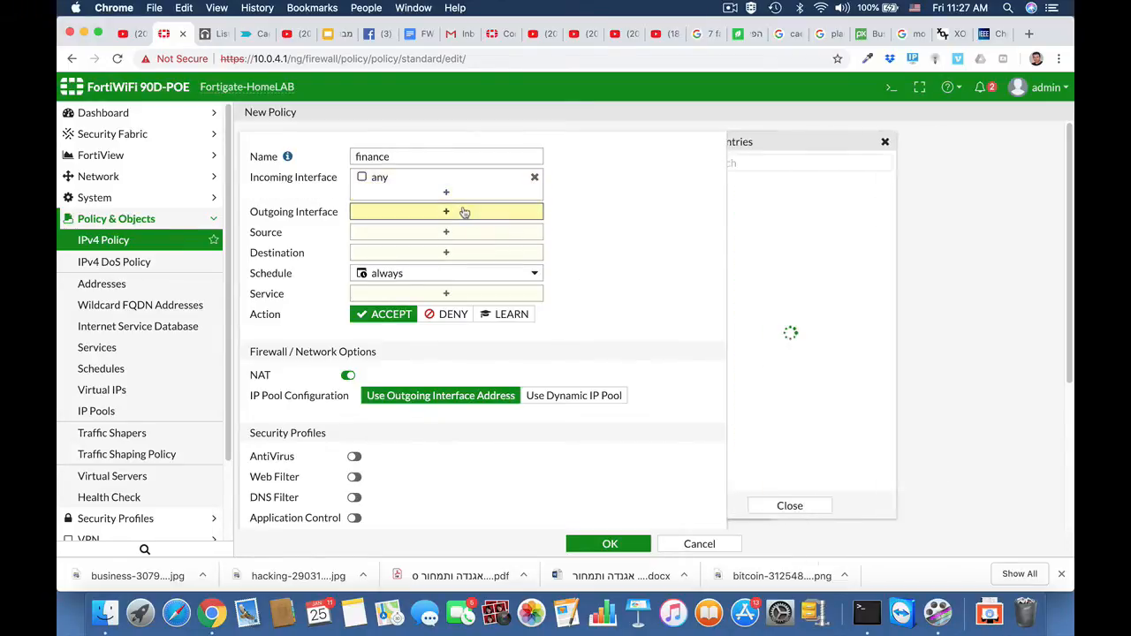
{"action": "left_click", "coordinate": [778, 285]}
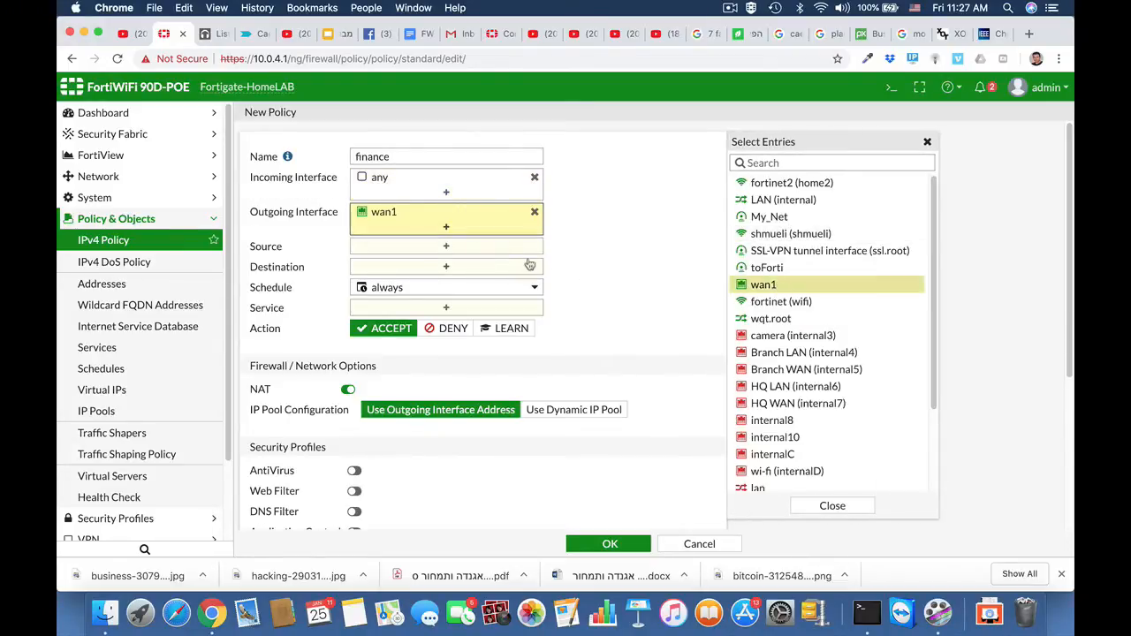
Set the policy's source to the finance department address and its destination to all.
{"action": "left_click", "coordinate": [491, 246]}
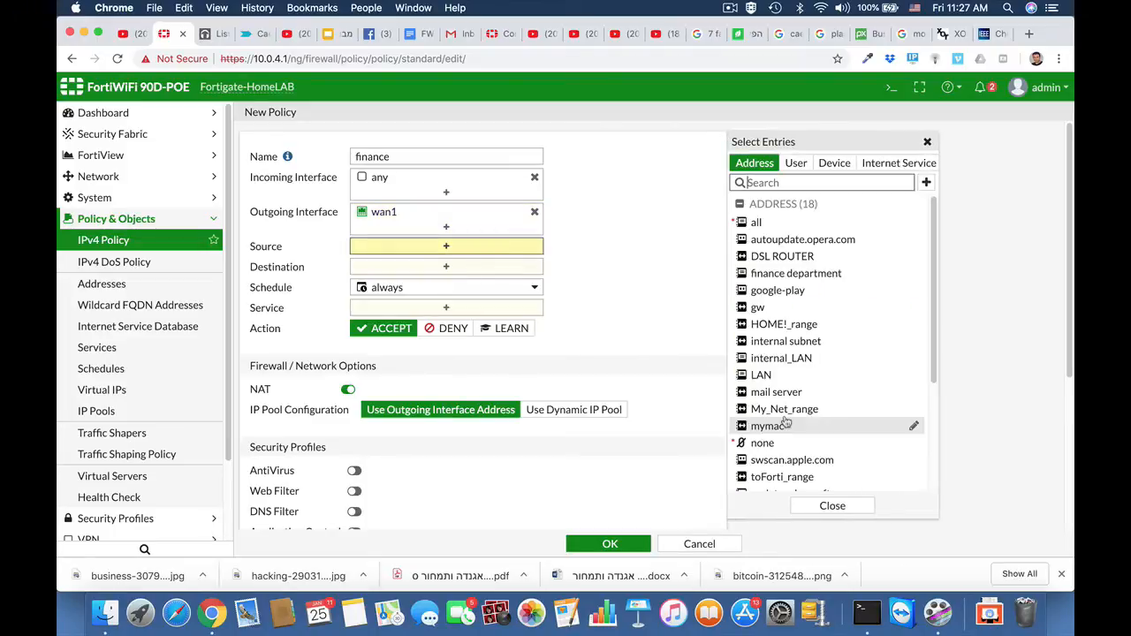
{"action": "scroll", "coordinate": [785, 424], "scroll_direction": "down", "scroll_amount": 4}
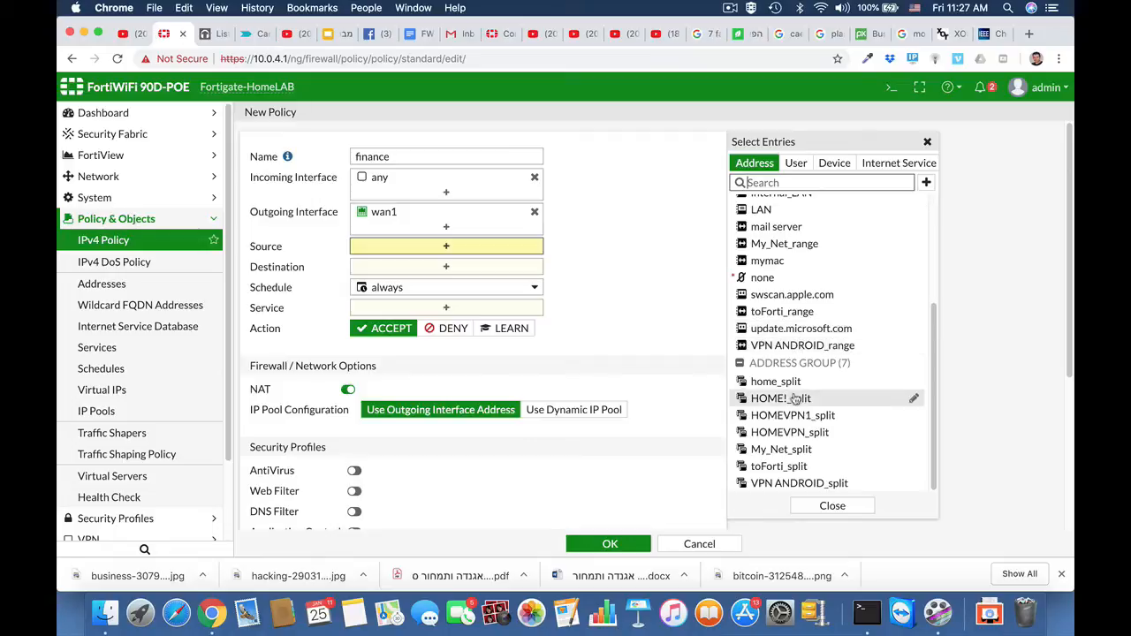
{"action": "scroll", "coordinate": [796, 429], "scroll_direction": "up", "scroll_amount": 4}
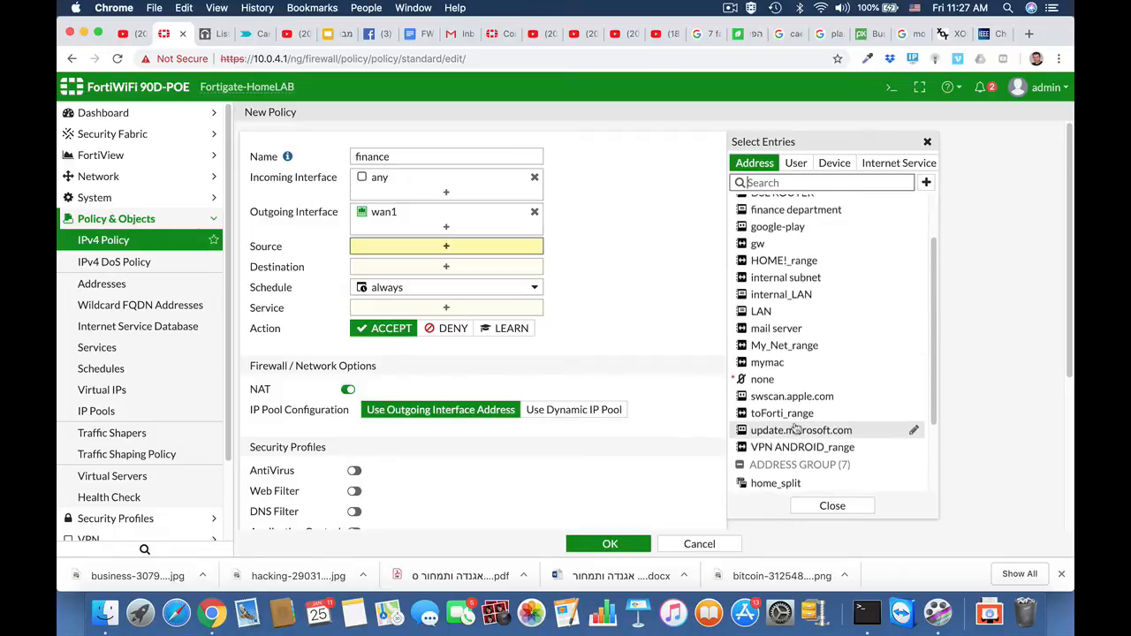
{"action": "scroll", "coordinate": [793, 429], "scroll_direction": "up", "scroll_amount": 3}
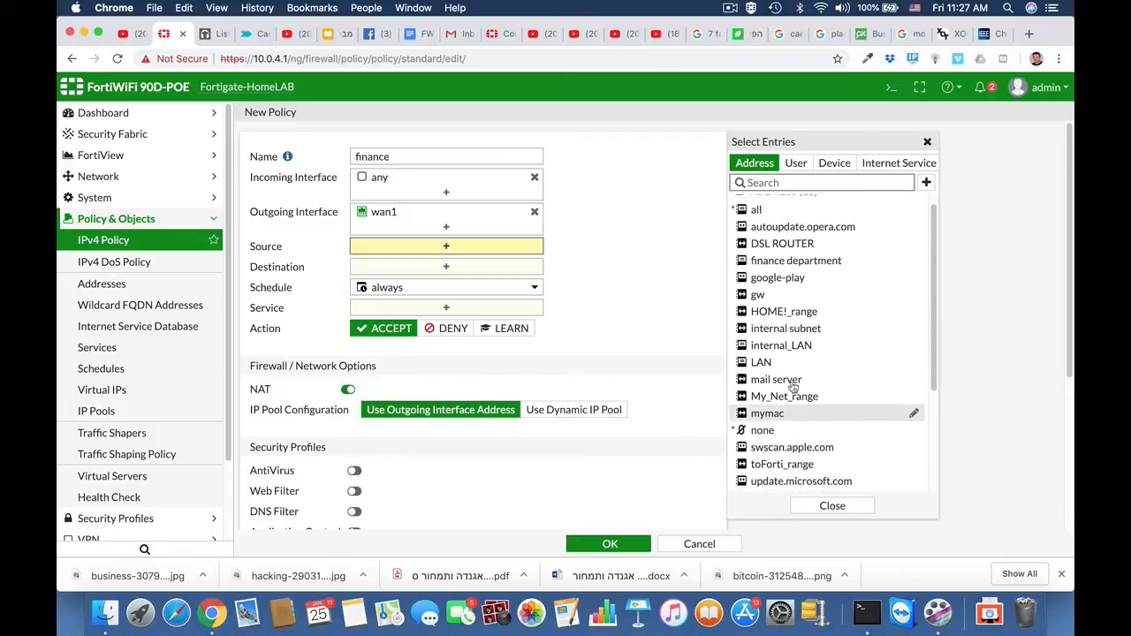
{"action": "left_click", "coordinate": [779, 263]}
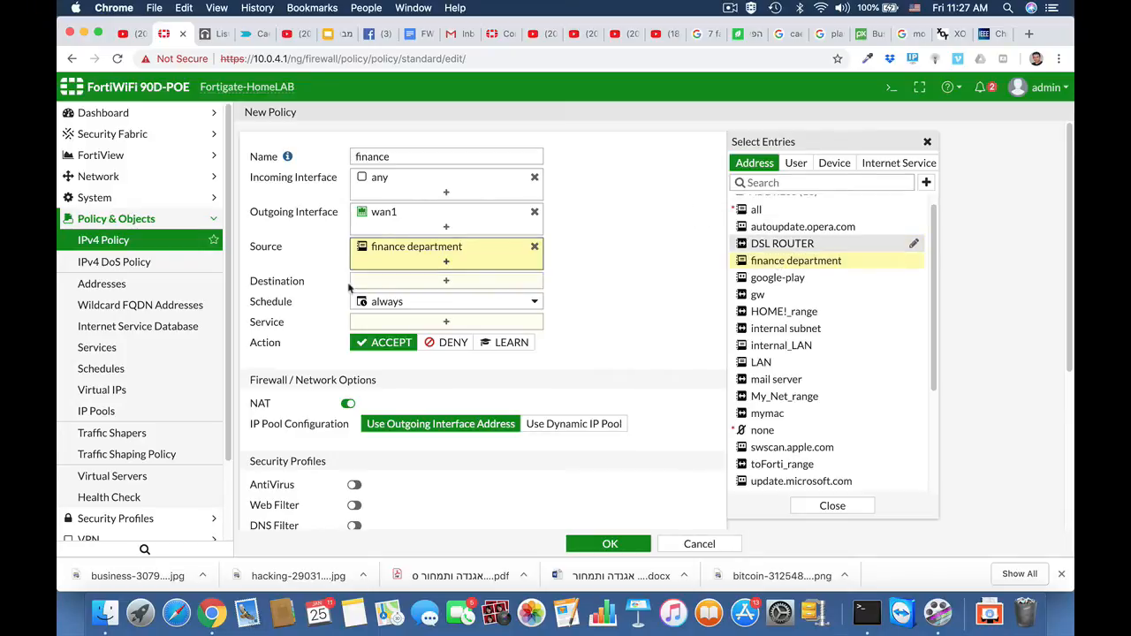
{"action": "left_click", "coordinate": [400, 289]}
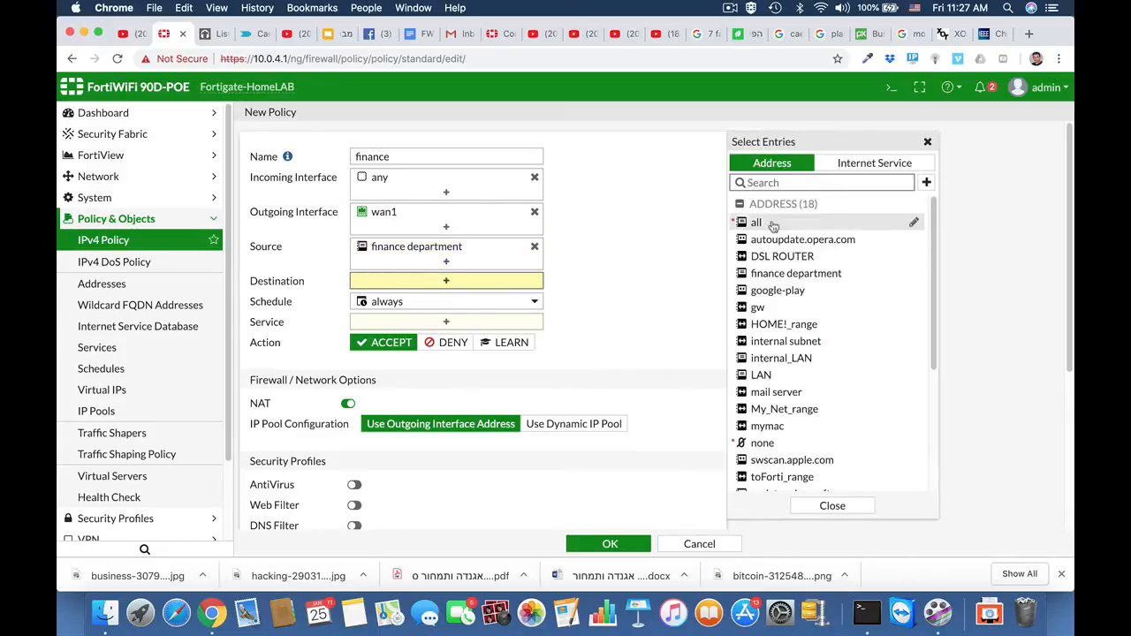
{"action": "left_click", "coordinate": [771, 224]}
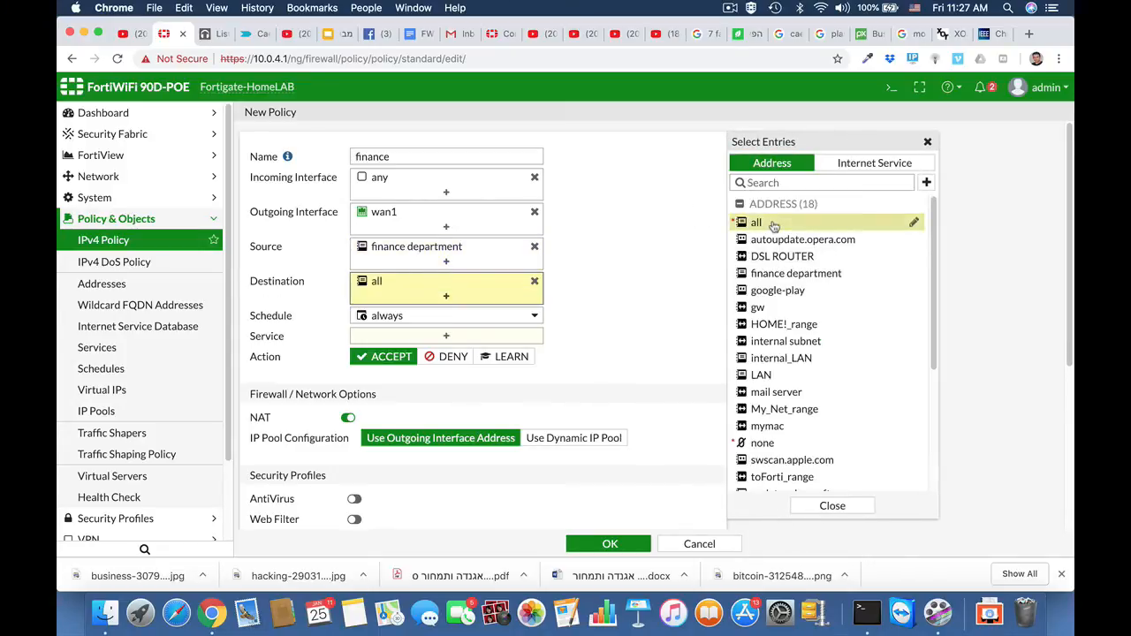
Set the finance policy's services to HTTP, HTTPS and DNS.
{"action": "left_click", "coordinate": [446, 336]}
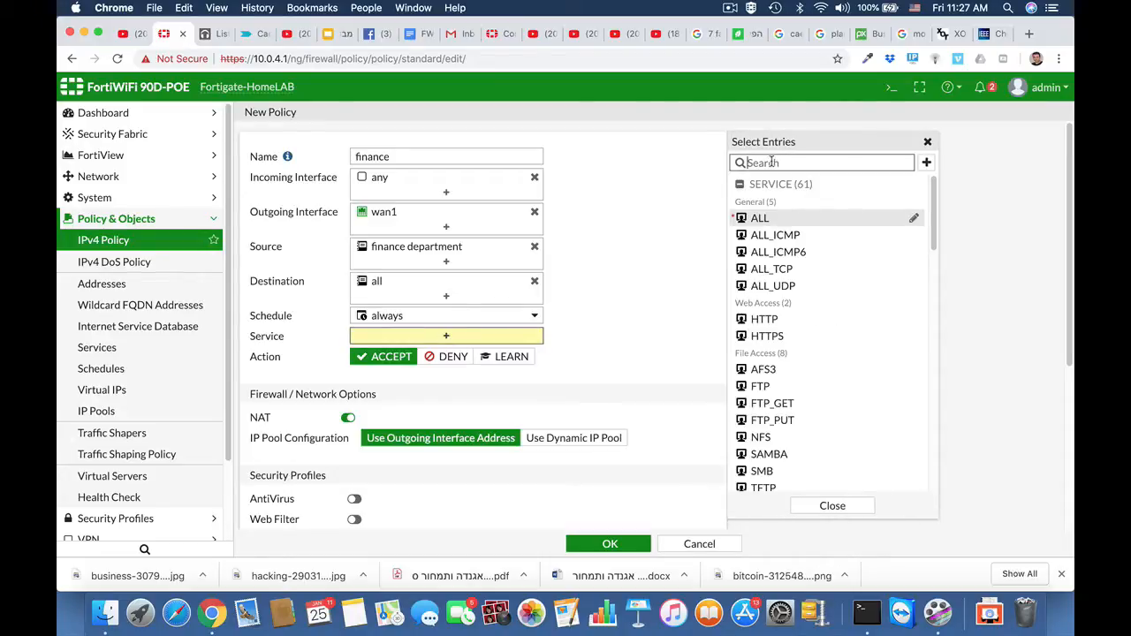
{"action": "type", "text": "http"}
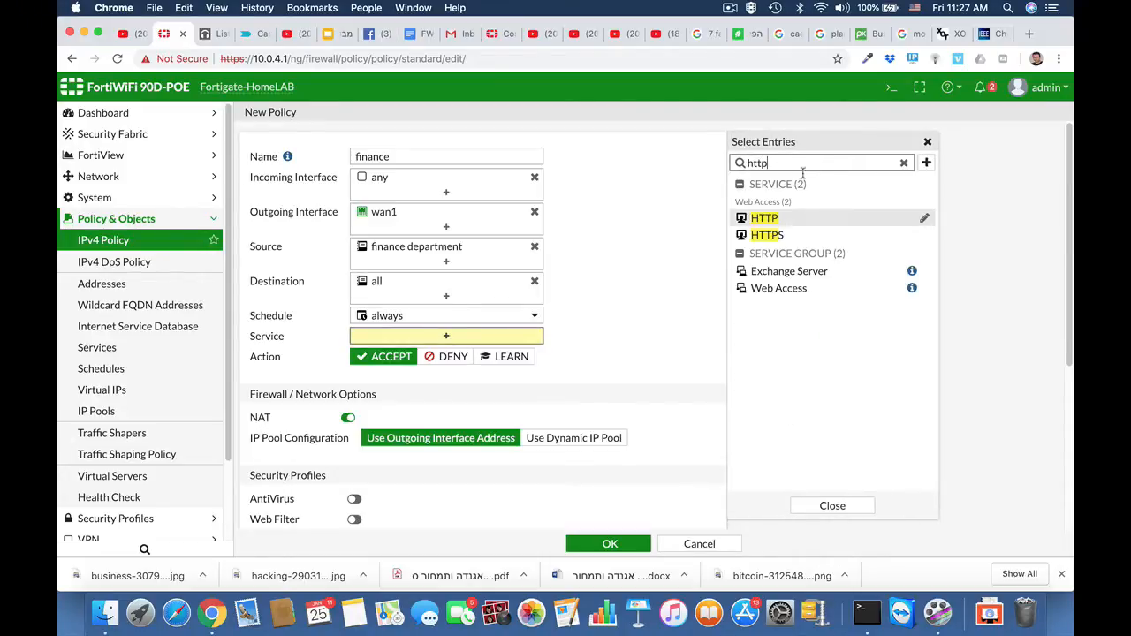
{"action": "left_click", "coordinate": [775, 222]}
{"action": "left_click", "coordinate": [769, 235]}
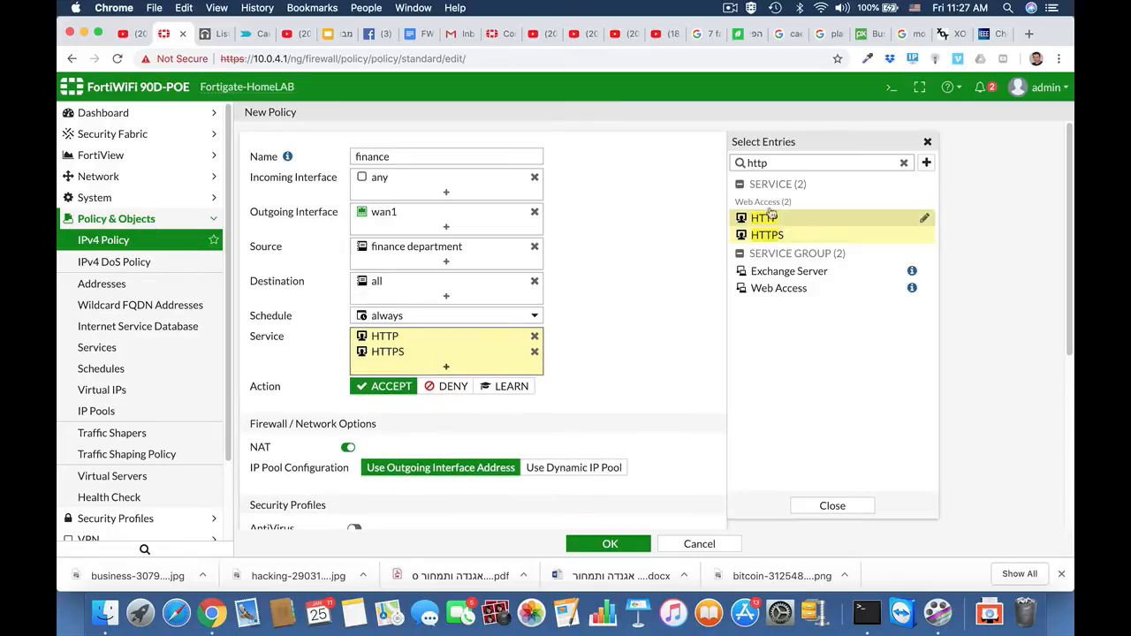
{"action": "left_click_drag", "start_coordinate": [778, 163], "coordinate": [701, 169]}
{"action": "type", "text": "dns"}
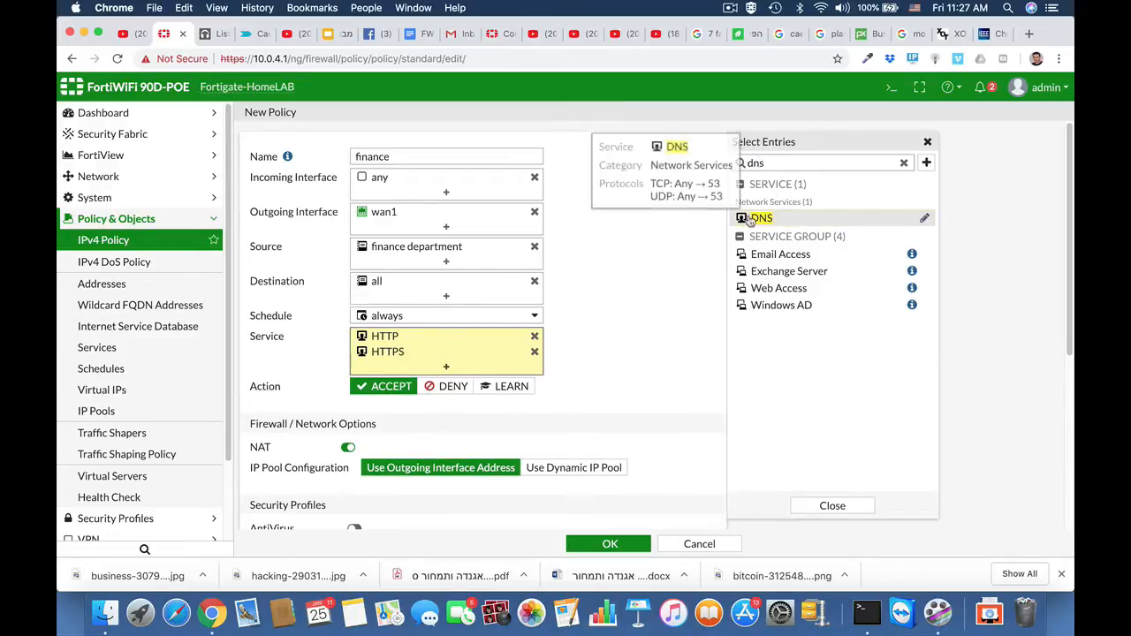
{"action": "left_click", "coordinate": [751, 219]}
Save the finance policy with its remaining default options and look it up in the policy list.
{"action": "scroll", "coordinate": [632, 375], "scroll_direction": "down", "scroll_amount": 8}
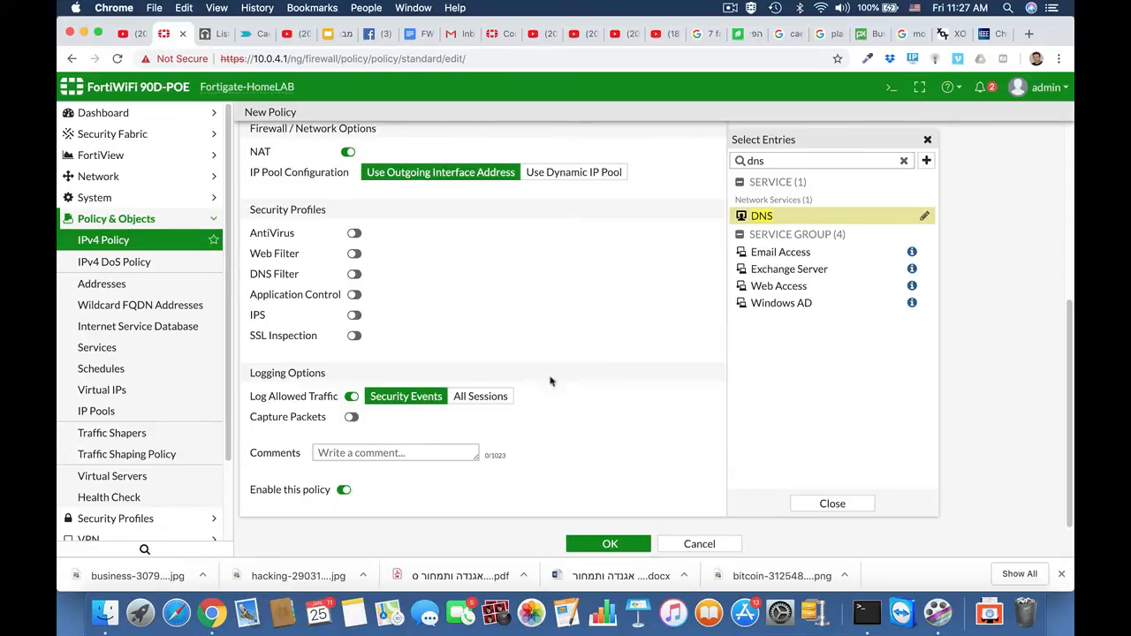
{"action": "left_click", "coordinate": [598, 545]}
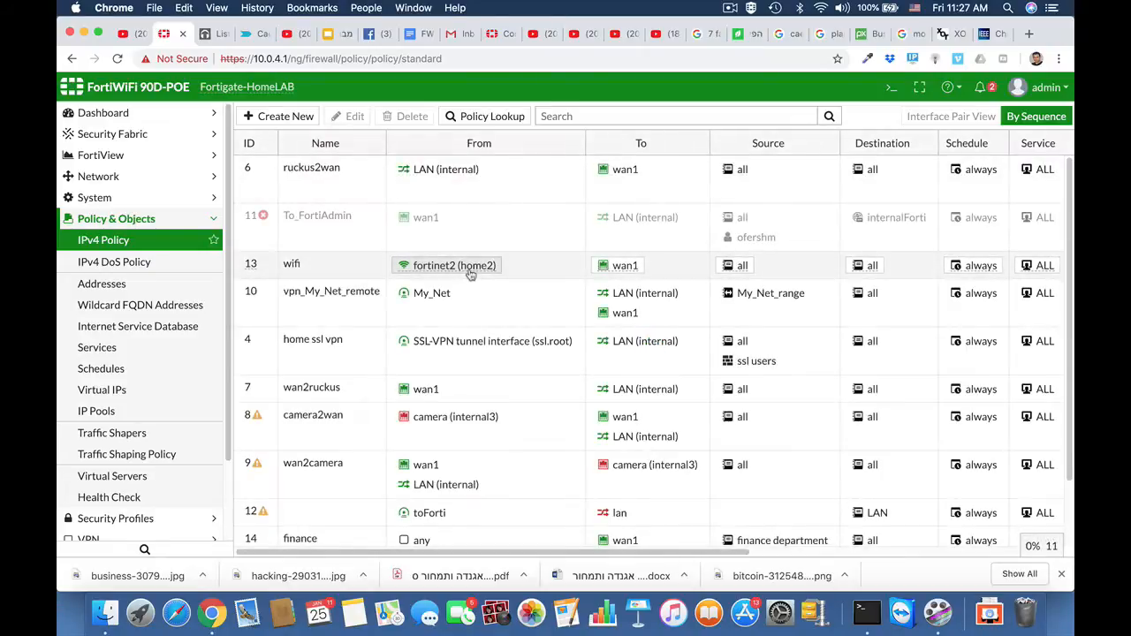
{"action": "mouse_move", "coordinate": [470, 274]}
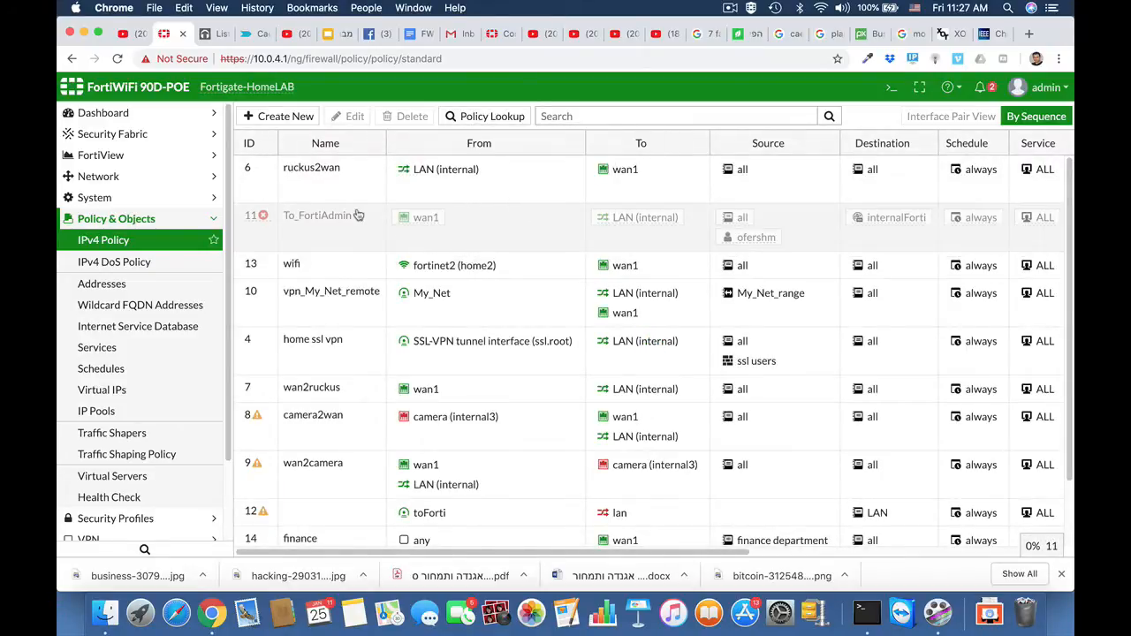
{"action": "scroll", "coordinate": [358, 419], "scroll_direction": "down", "scroll_amount": 2}
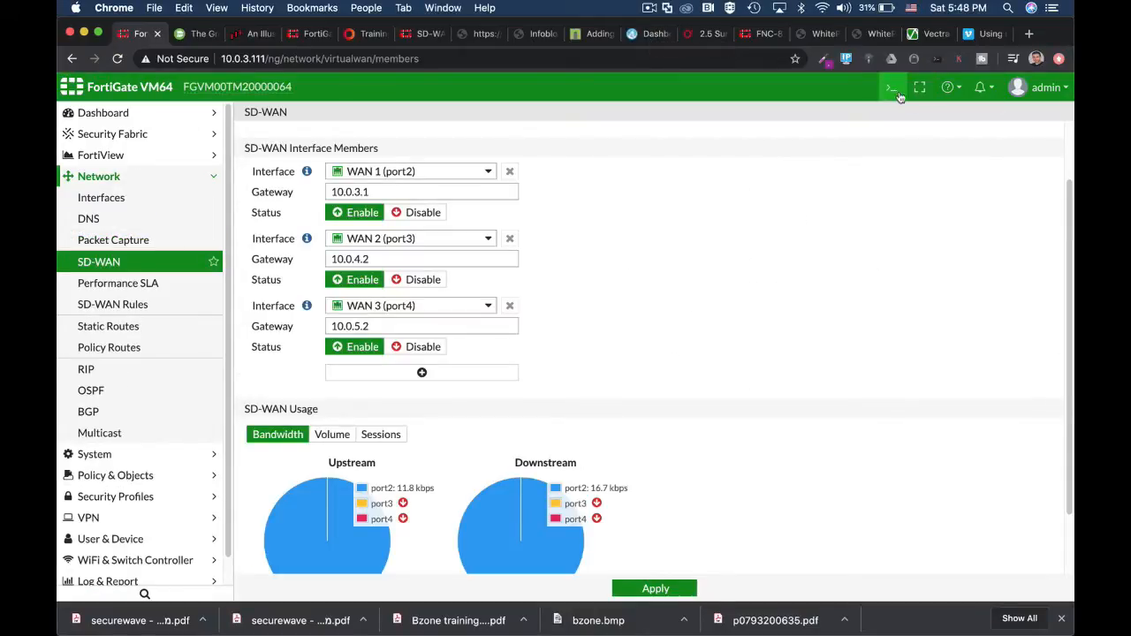
Open the SIP performance SLA for editing.
{"action": "left_click", "coordinate": [891, 90]}
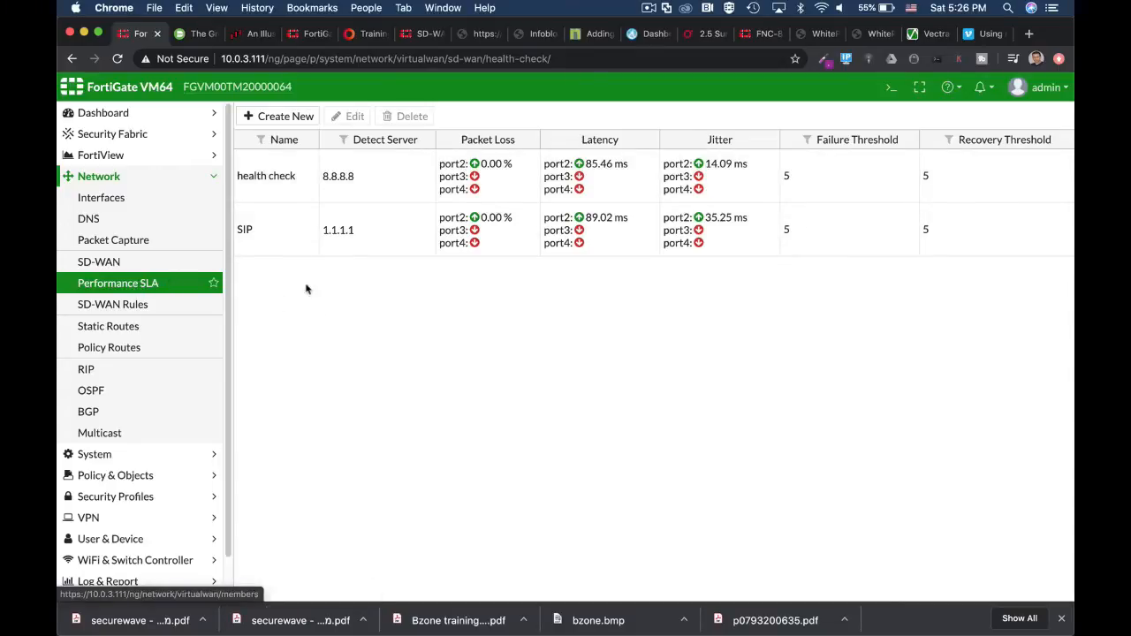
{"action": "left_click", "coordinate": [283, 239]}
{"action": "left_click", "coordinate": [355, 118]}
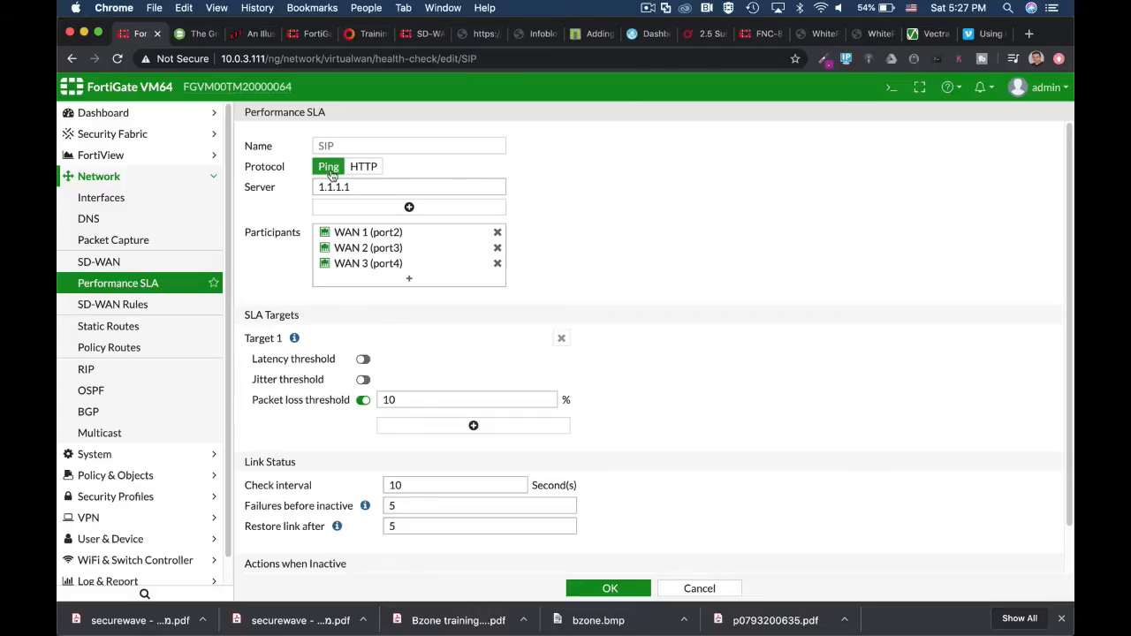
Open the CLI console and enter the config system virtual-wan-link context.
{"action": "left_click", "coordinate": [890, 87]}
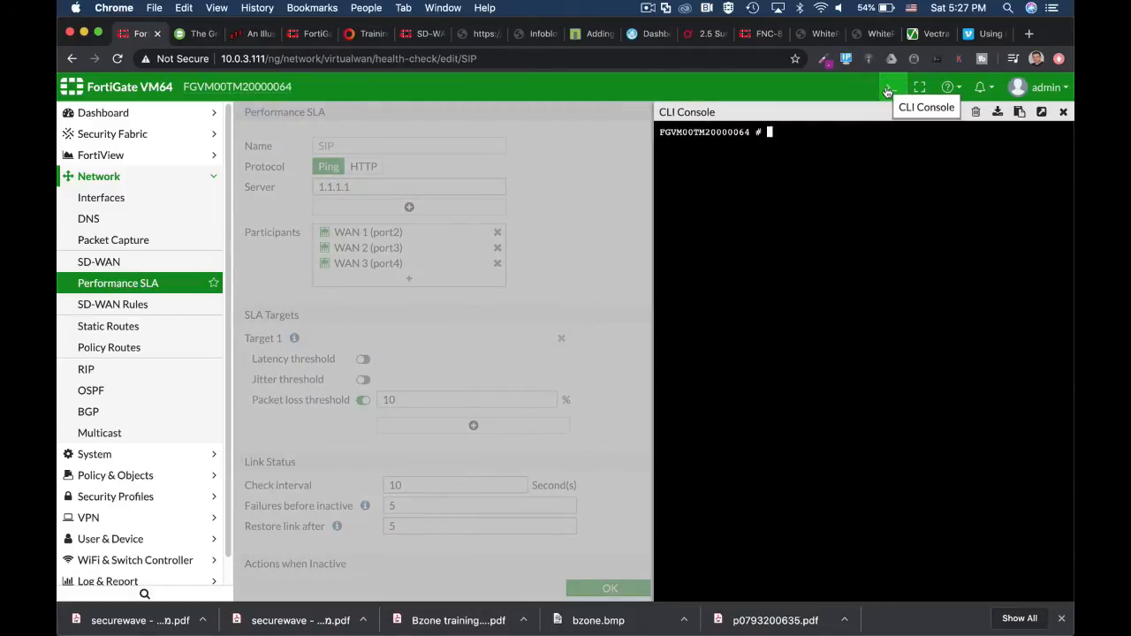
{"action": "type", "text": "config sy"}
{"action": "key", "text": "Tab"}
{"action": "type", "text": "vi"}
{"action": "key", "text": "Tab"}
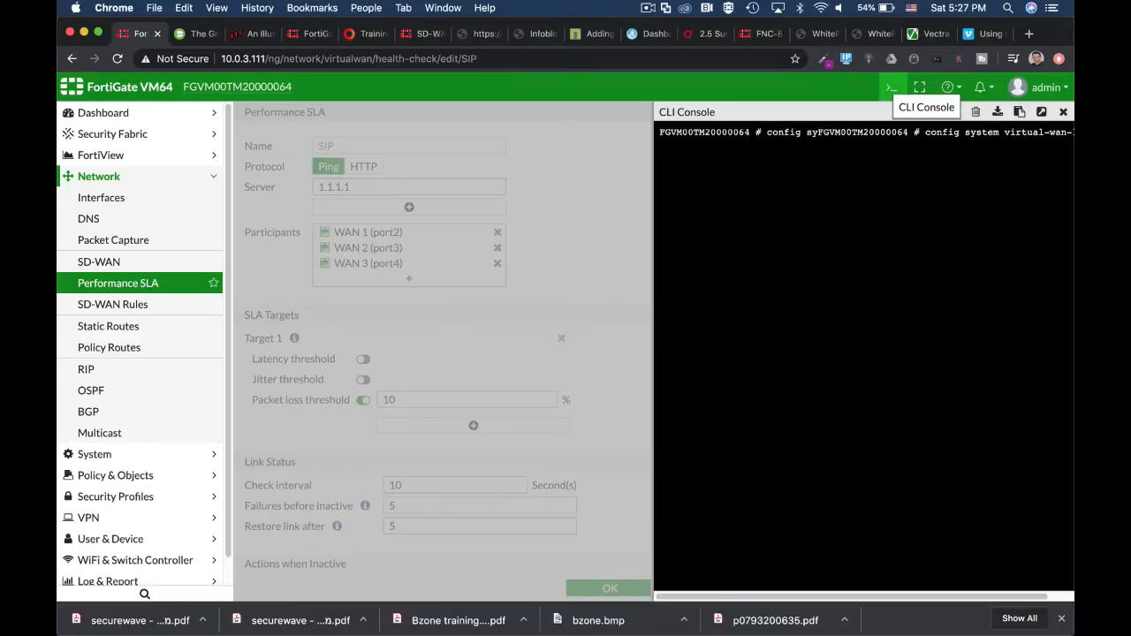
Enter the config health-check context and edit the SIP entry.
{"action": "type", "text": "c"}
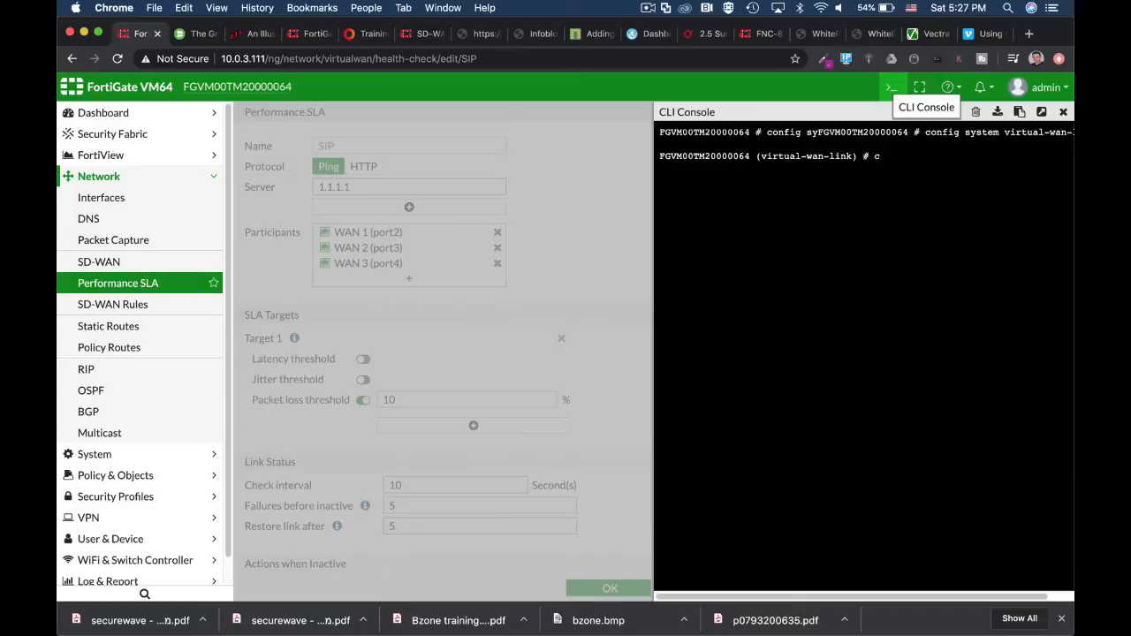
{"action": "type", "text": "onfig health-check"}
{"action": "key", "text": "Return"}
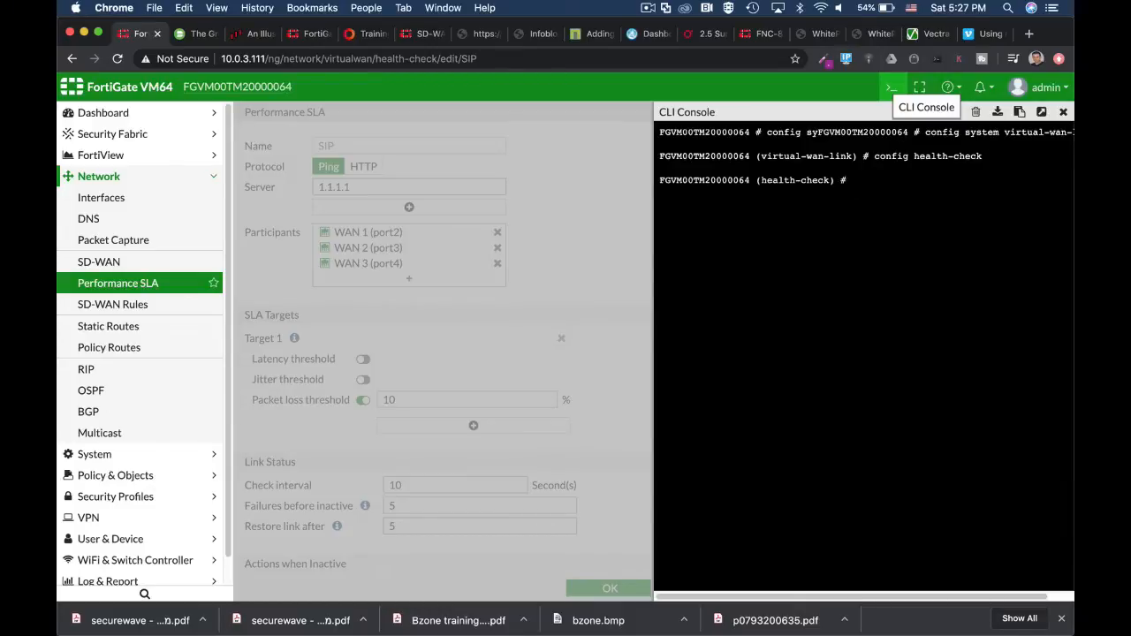
{"action": "type", "text": "edit SIP"}
{"action": "key", "text": "Return"}
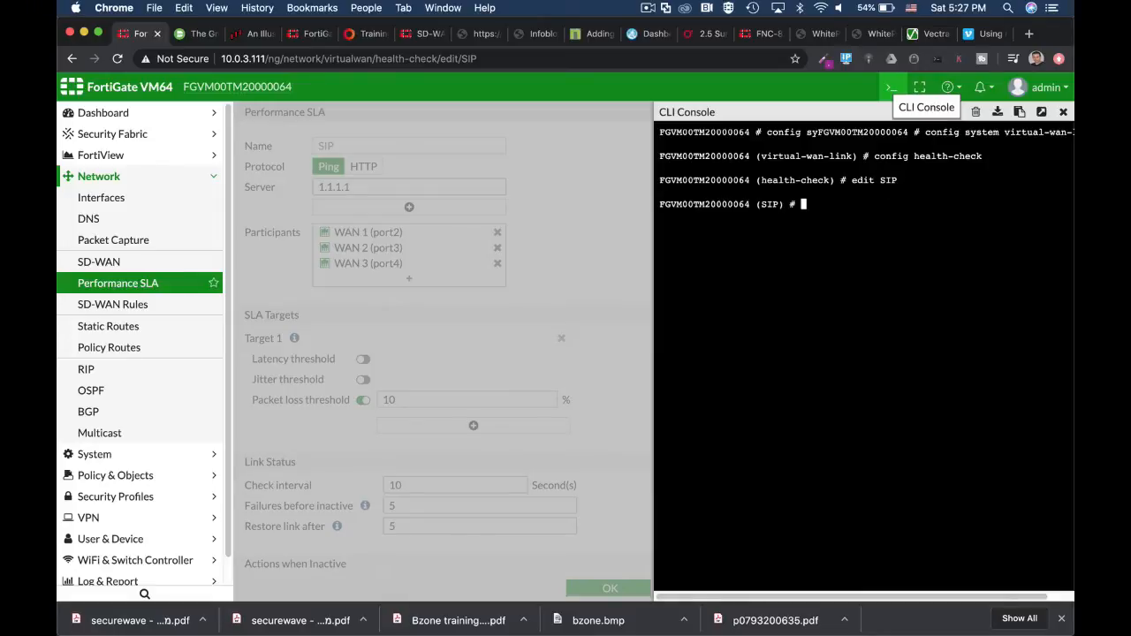
Display the full configuration of the SIP health check through to its end.
{"action": "type", "text": "show full-configuration"}
{"action": "key", "text": "Return"}
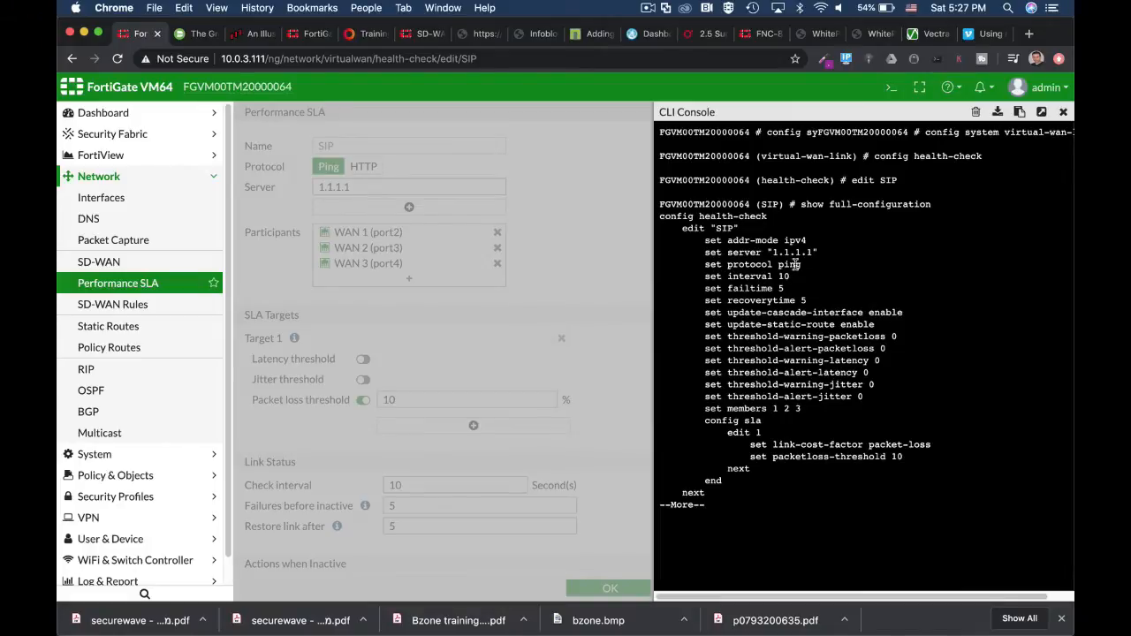
{"action": "key", "text": "space"}
{"action": "key", "text": "Return"}
{"action": "key", "text": "Return"}
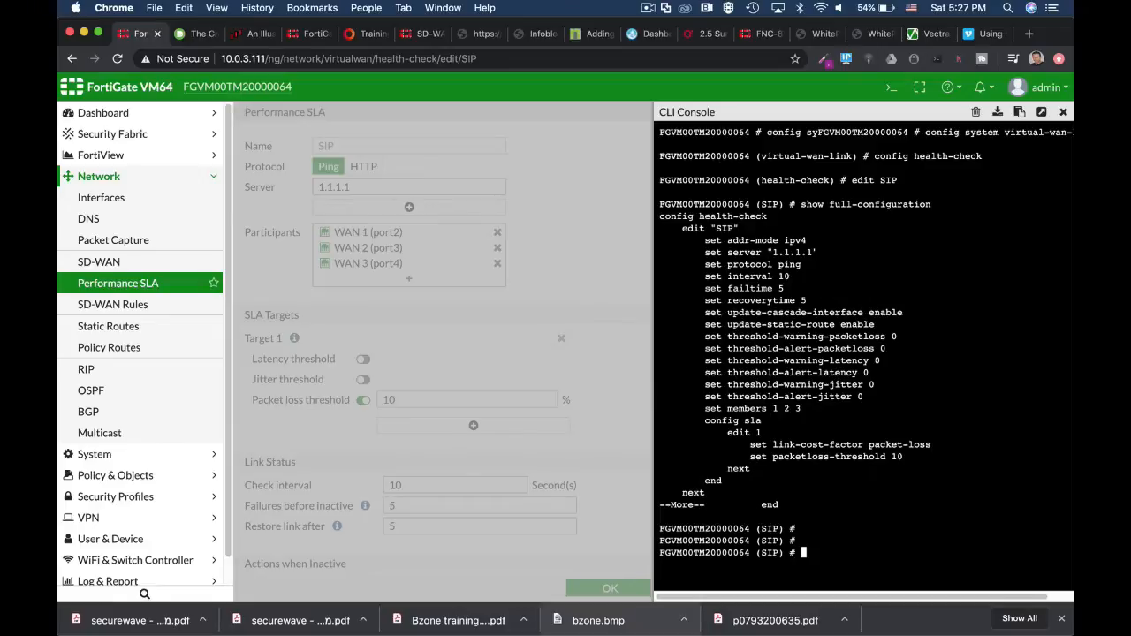
Cycle through the available set protocol values for the SIP health check, including ping, udp-echo and twamp, without applying one.
{"action": "type", "text": "set protocol ping"}
{"action": "key", "text": "Tab"}
{"action": "key", "text": "Tab"}
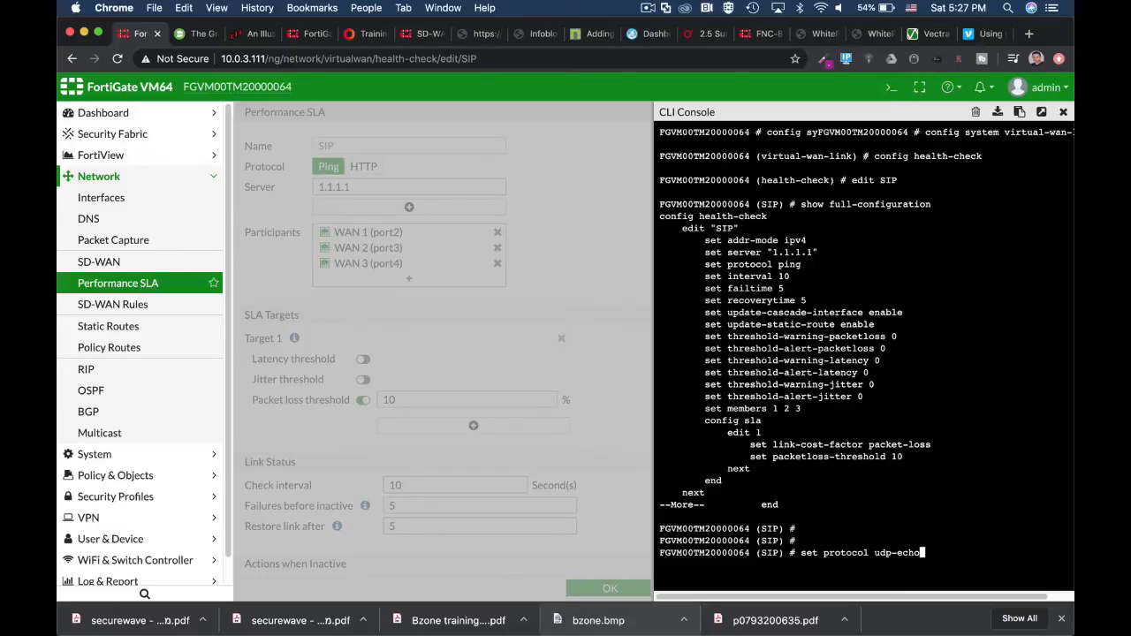
{"action": "key", "text": "Tab"}
{"action": "key", "text": "Tab"}
{"action": "key", "text": "ctrl+c"}
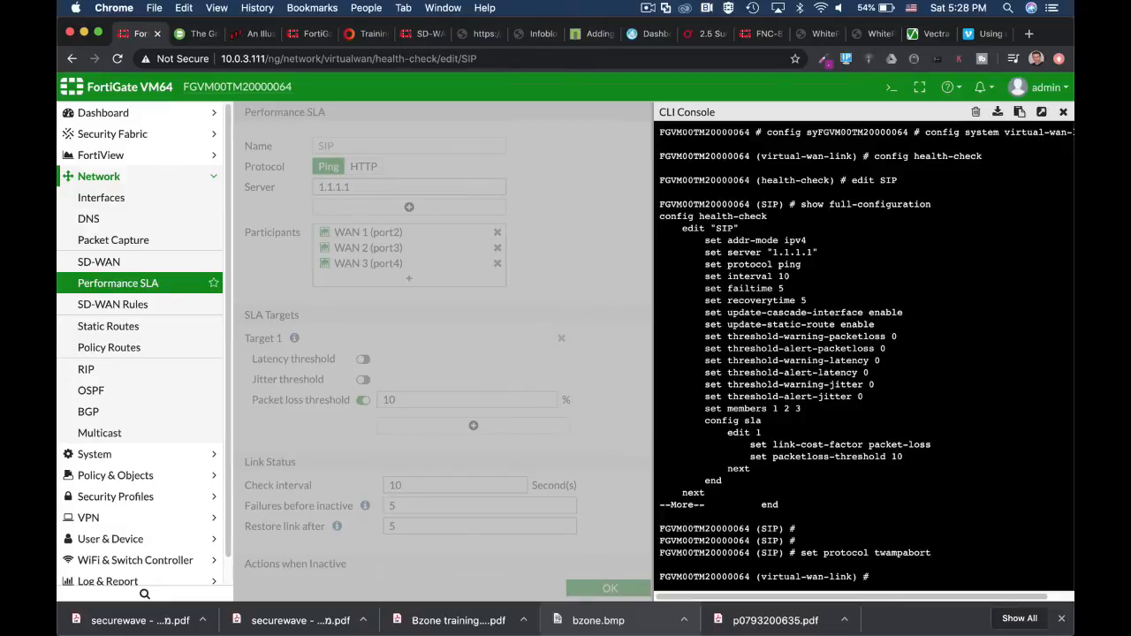
Abort the virtual-wan-link configuration and return to the root CLI prompt.
{"action": "key", "text": "Return"}
{"action": "key", "text": "ctrl+c"}
{"action": "key", "text": "Return"}
{"action": "key", "text": "Return"}
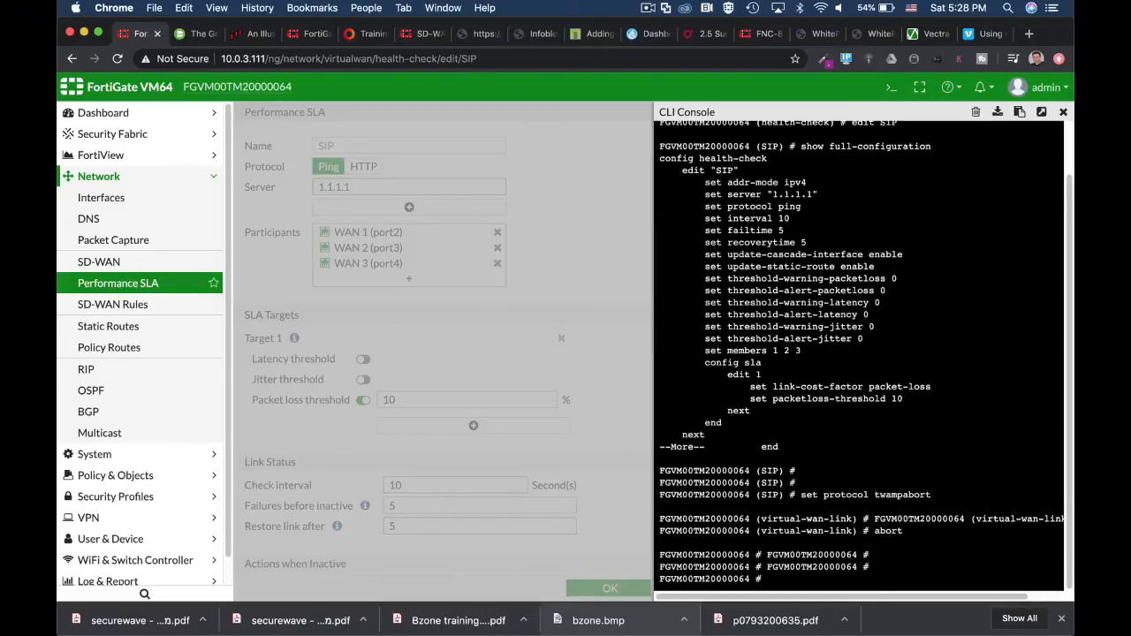
{"action": "type", "text": "con"}
{"action": "key", "text": "BackSpace"}
{"action": "key", "text": "BackSpace"}
{"action": "key", "text": "BackSpace"}
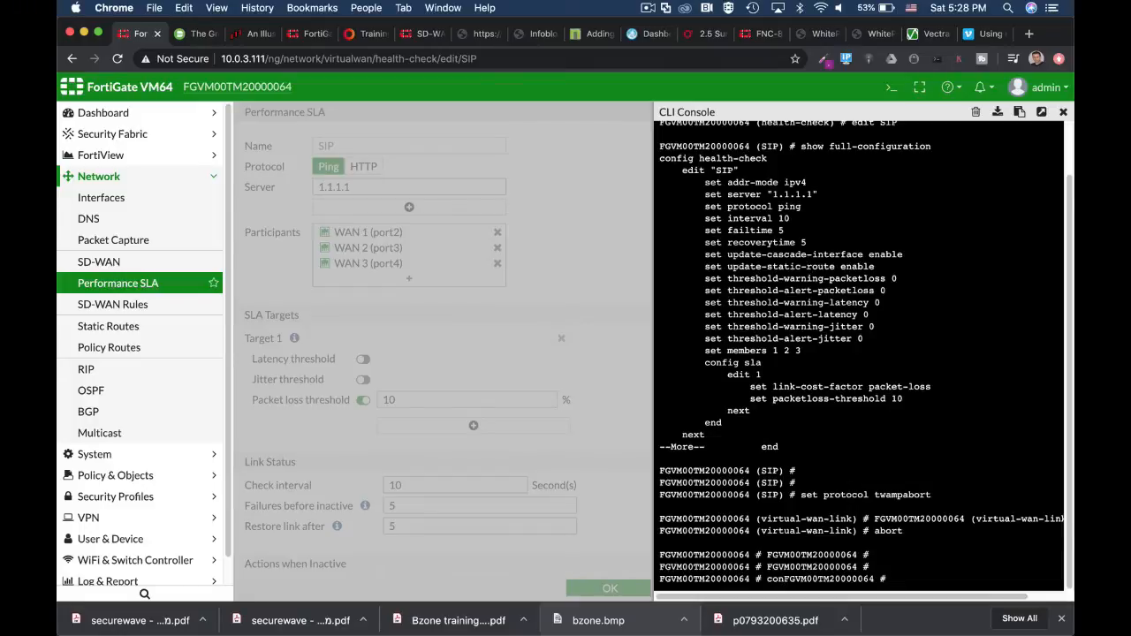
Run diag sys virtual-wan-link health-check SIP in a detached console, review the link status of each member, and close that console.
{"action": "type", "text": "diag sys virtual-wan-link"}
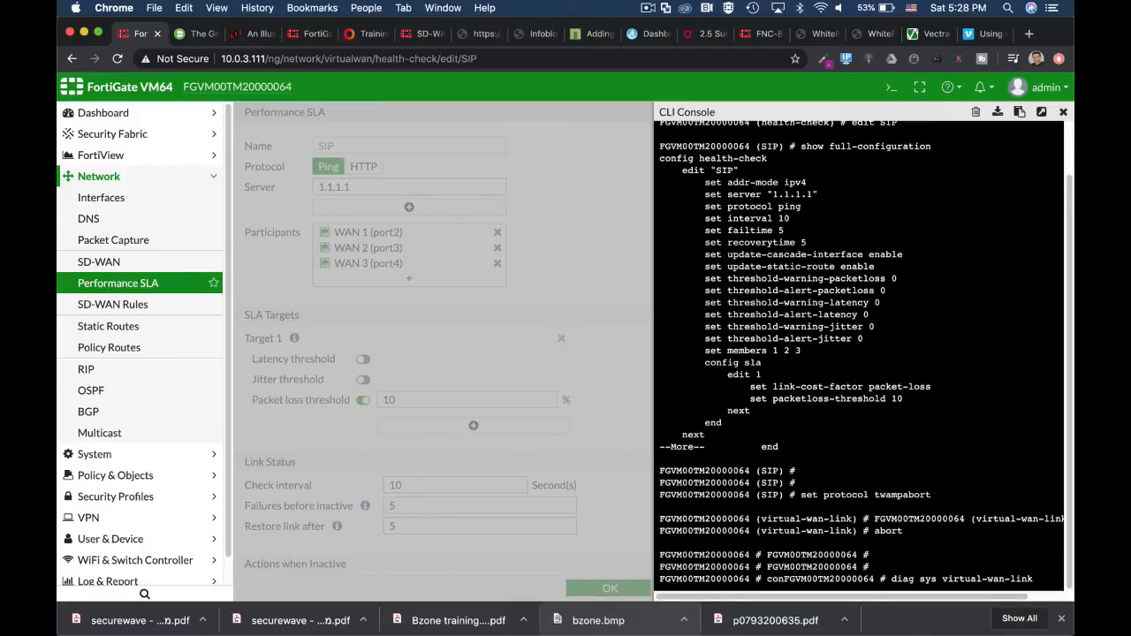
{"action": "type", "text": "s"}
{"action": "key", "text": "BackSpace"}
{"action": "type", "text": "healt"}
{"action": "left_click", "coordinate": [1043, 111]}
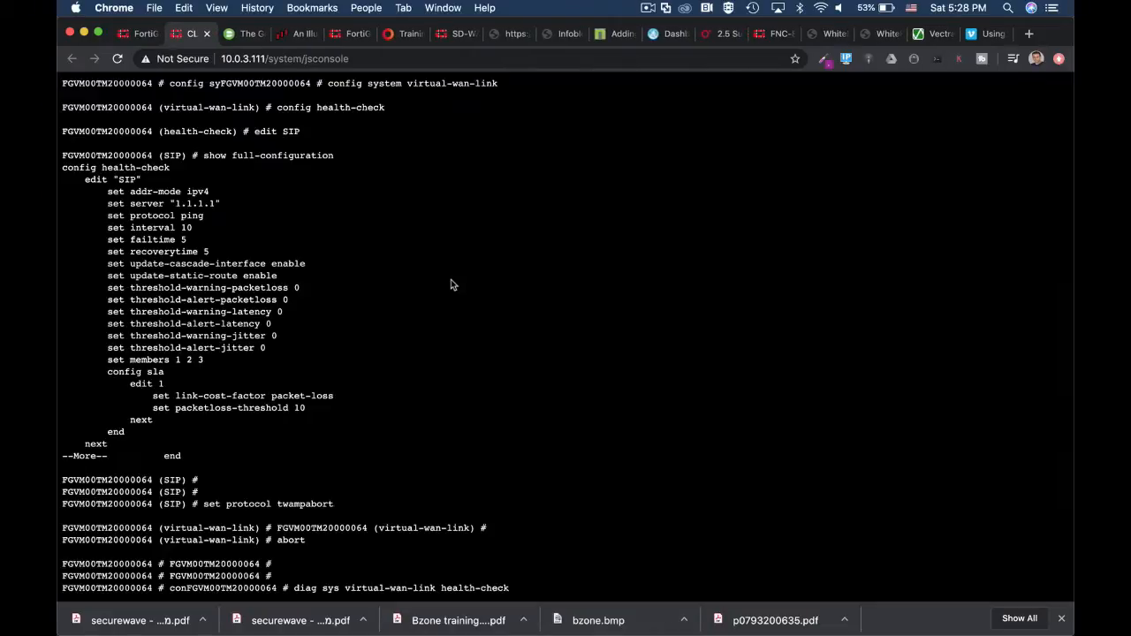
{"action": "mouse_move", "coordinate": [492, 619]}
{"action": "type", "text": "SIP"}
{"action": "key", "text": "Return"}
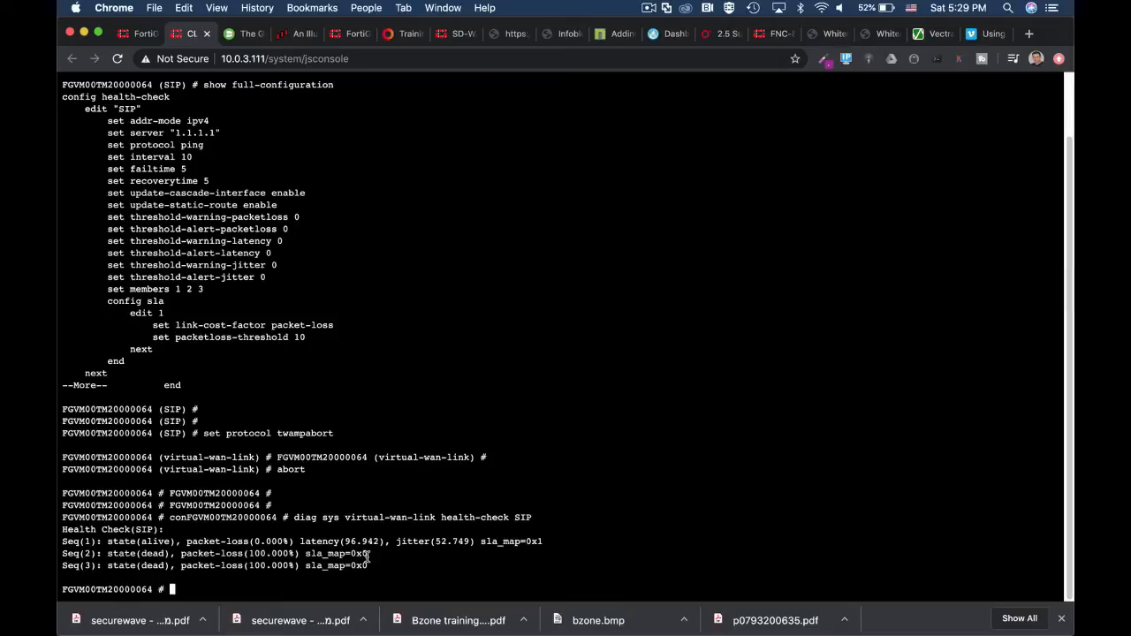
{"action": "mouse_move", "coordinate": [309, 618]}
{"action": "left_click", "coordinate": [207, 36]}
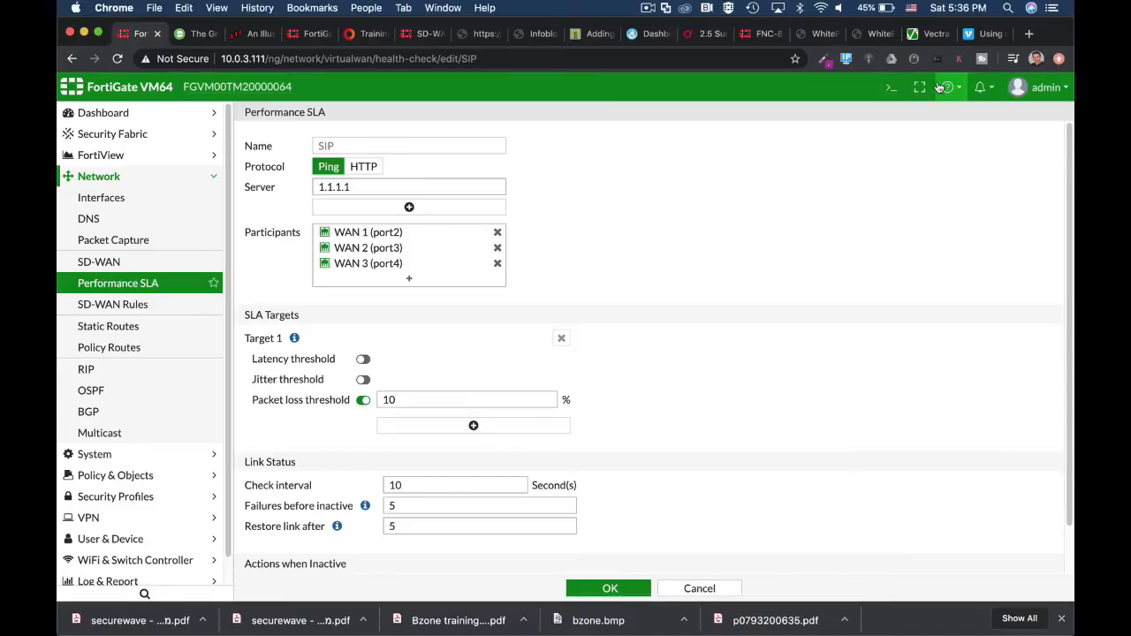
Run get router info kernel | grep "proto=17" in the CLI console to list the matching kernel routes.
{"action": "left_click", "coordinate": [892, 87]}
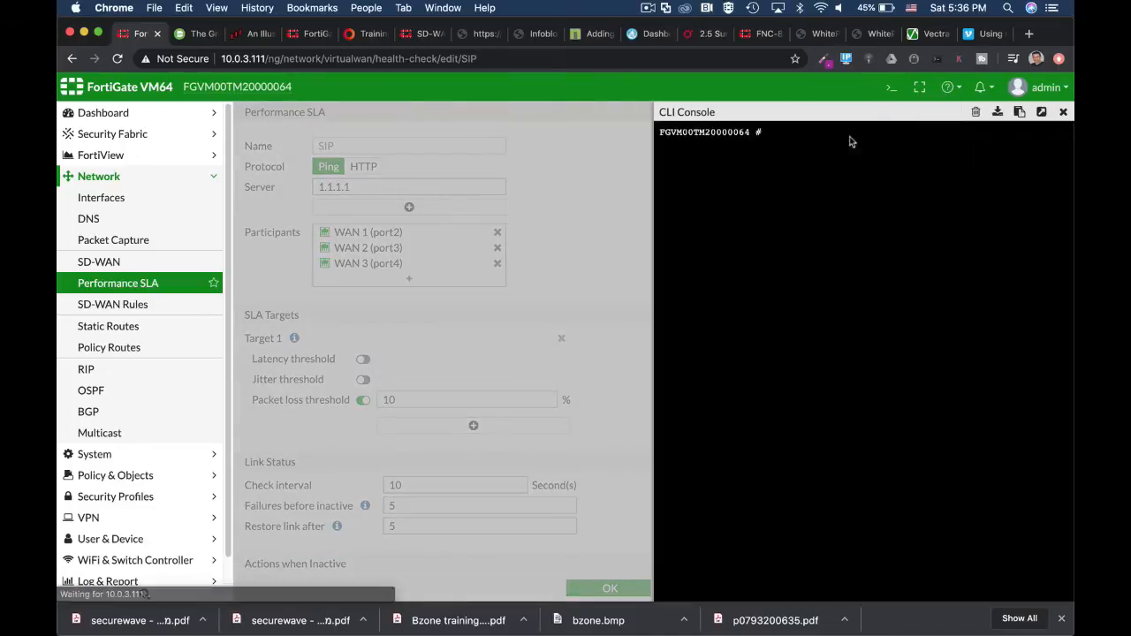
{"action": "type", "text": "get "}
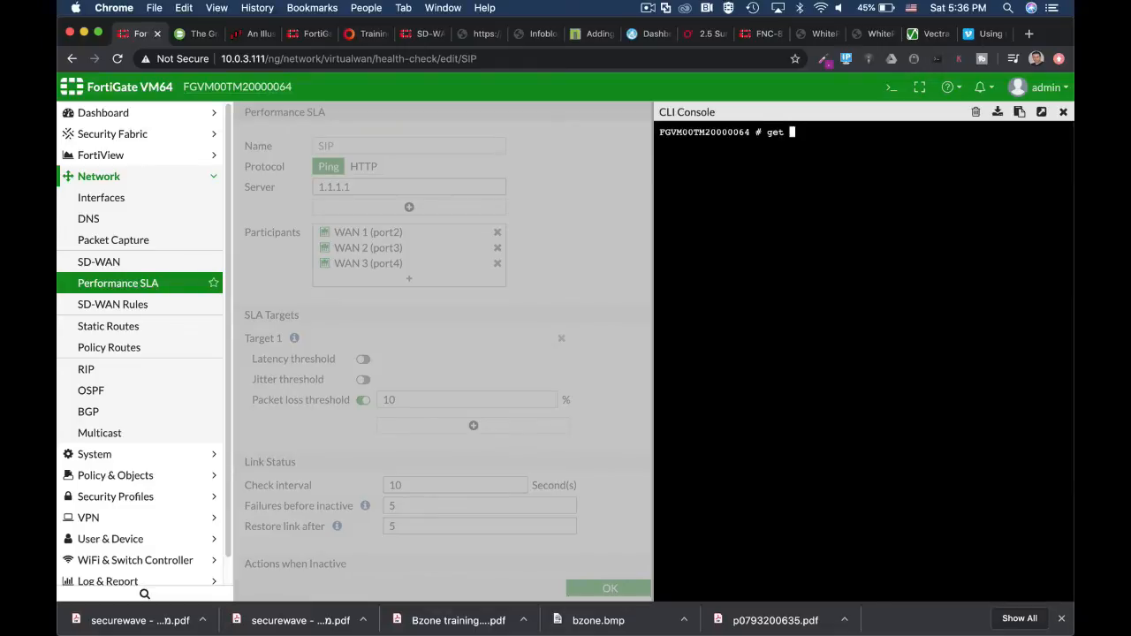
{"action": "type", "text": "router info kernel"}
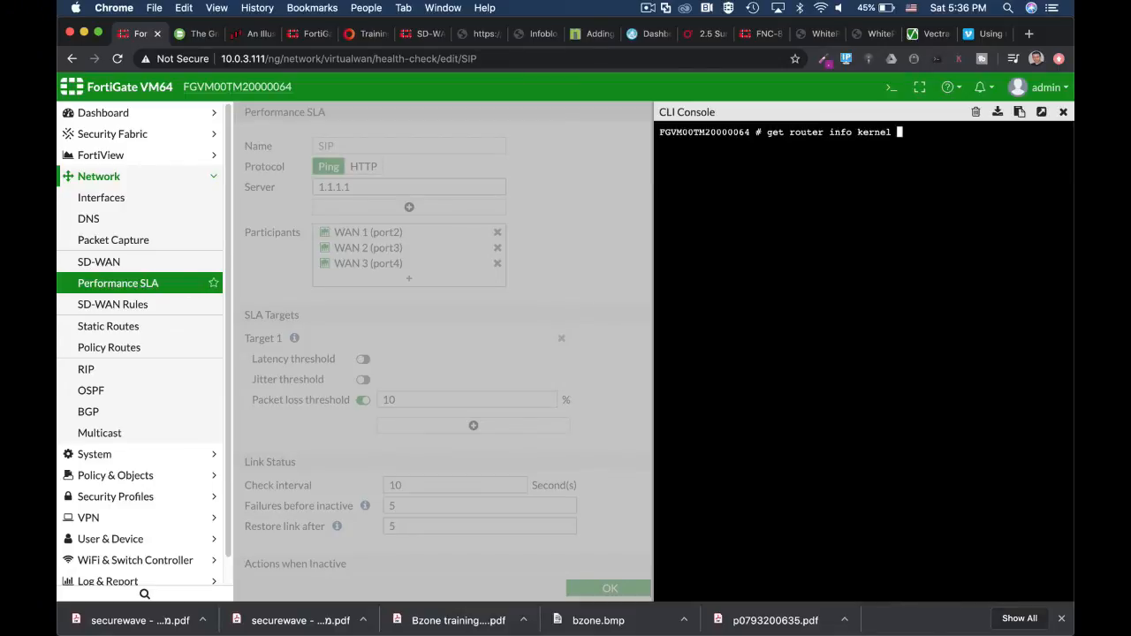
{"action": "type", "text": " |"}
{"action": "type", "text": "grep \"proto"}
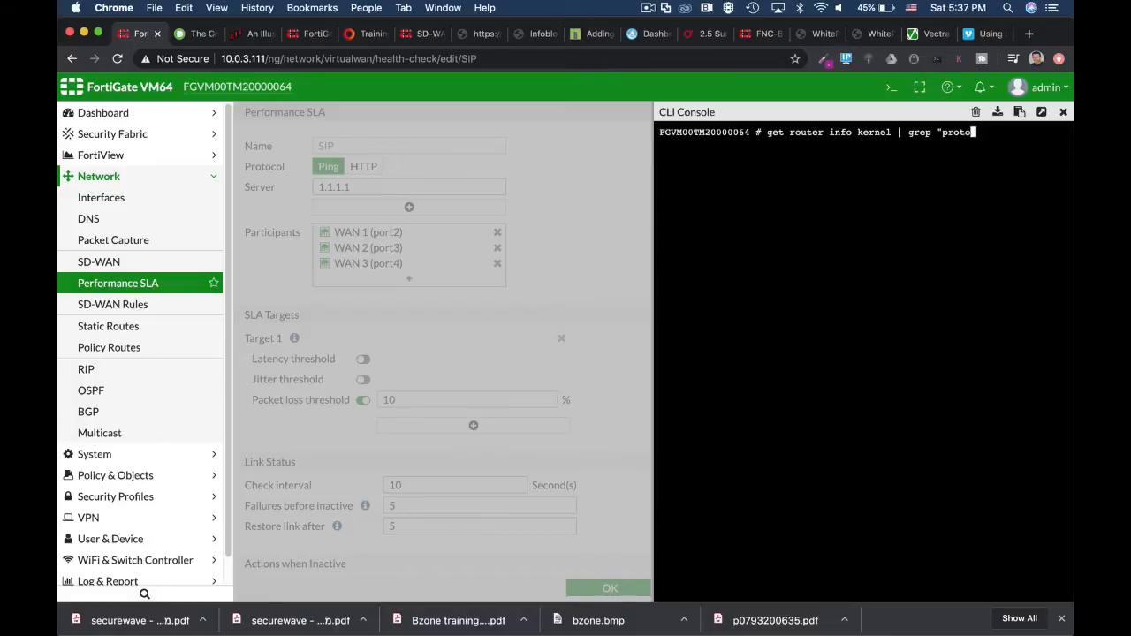
{"action": "type", "text": "=17\""}
{"action": "key", "text": "Return"}
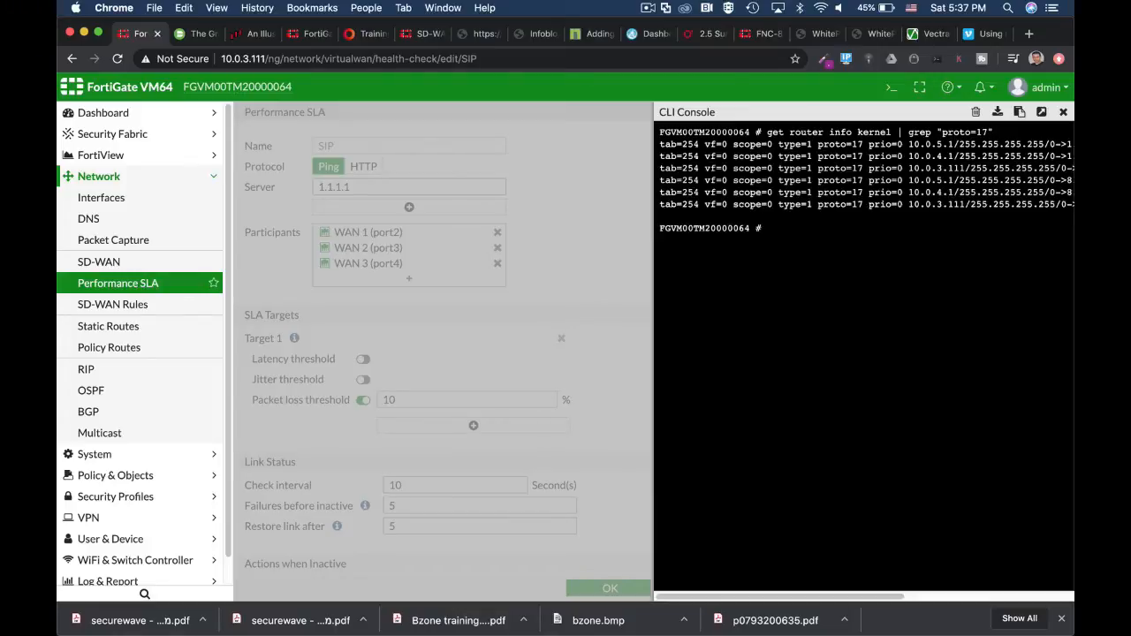
Detach the console and examine the 1.1.1.1 and 8.8.8.8 destinations in the kernel routes.
{"action": "left_click", "coordinate": [1042, 112]}
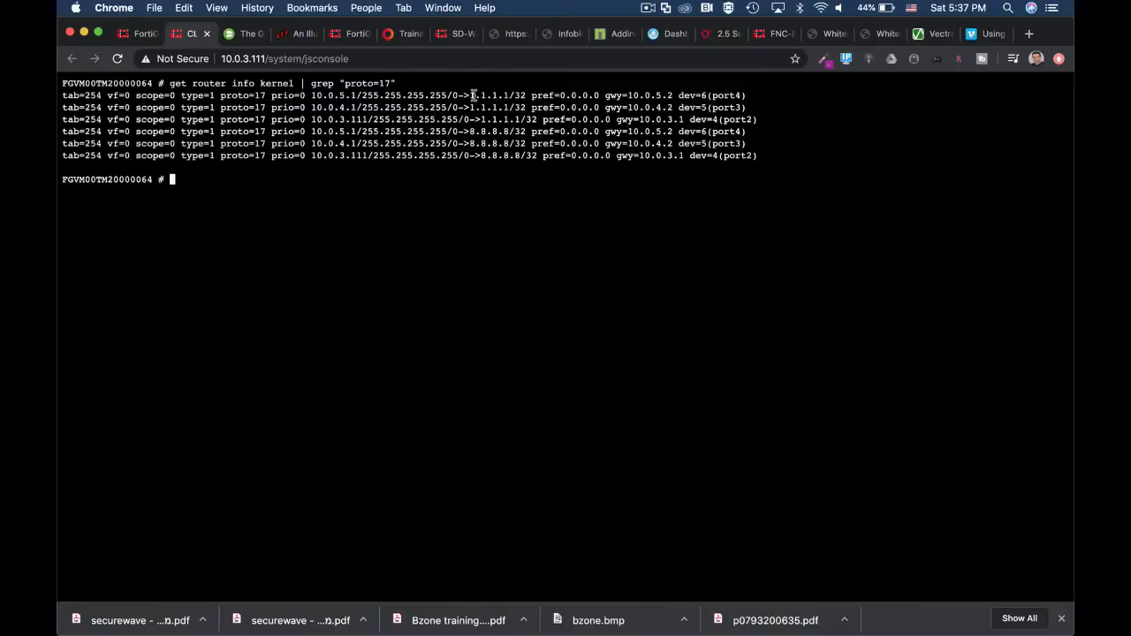
{"action": "left_click_drag", "start_coordinate": [470, 95], "coordinate": [514, 97]}
{"action": "left_click_drag", "start_coordinate": [469, 131], "coordinate": [508, 131]}
{"action": "left_click_drag", "start_coordinate": [470, 94], "coordinate": [509, 92]}
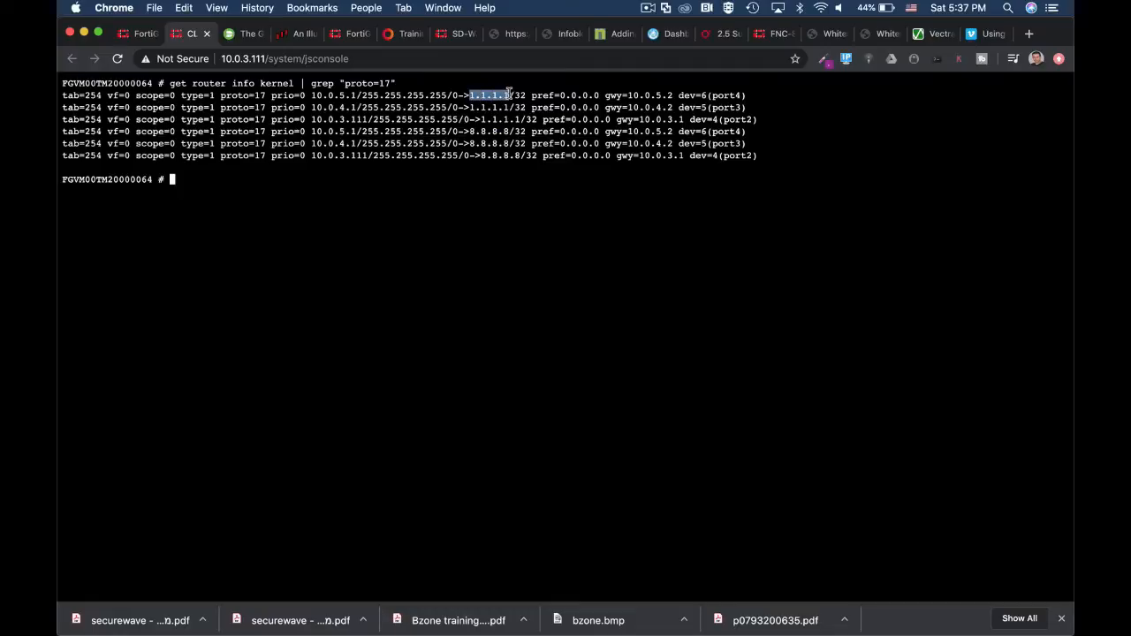
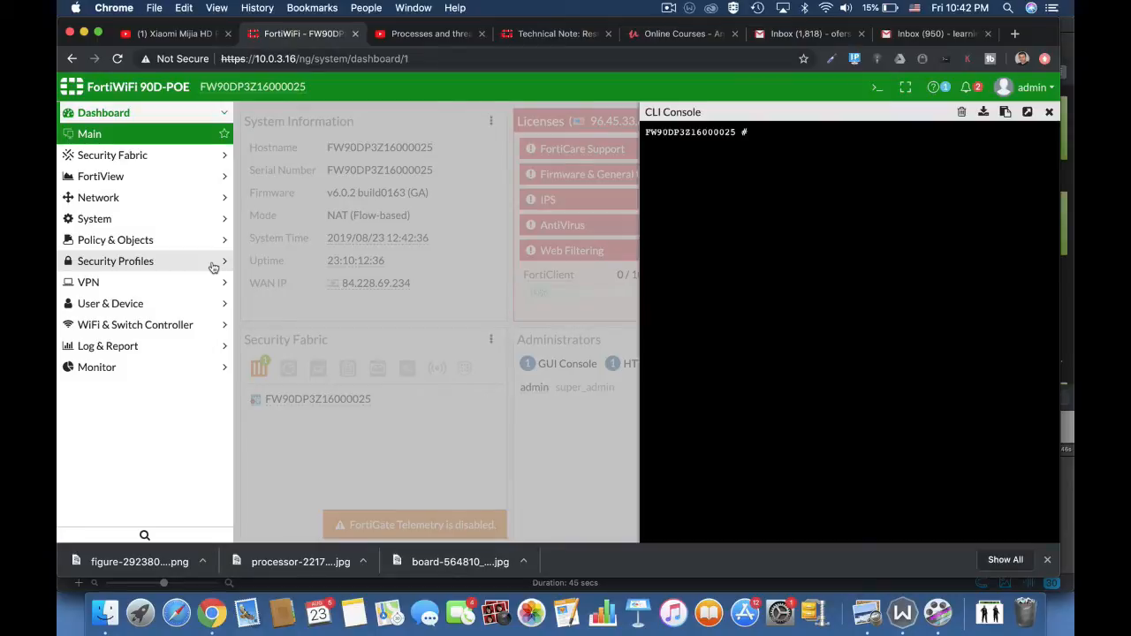
Run diag sys top in the CLI console to view the running processes, and stop the live listing.
{"action": "type", "text": "diag sys top"}
{"action": "key", "text": "Return"}
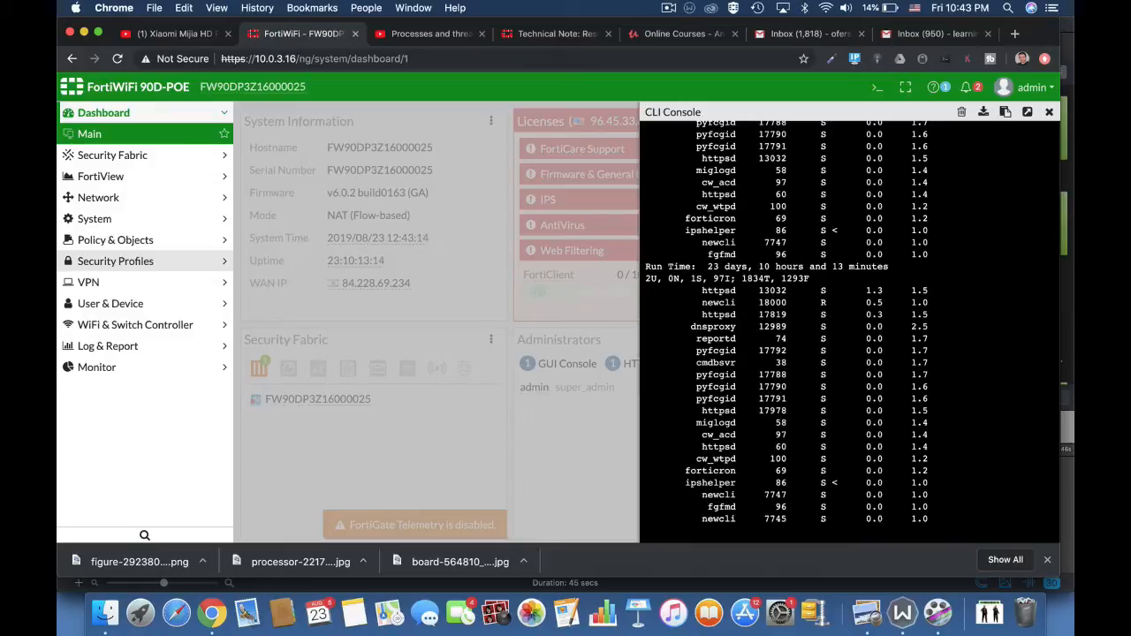
{"action": "type", "text": "q"}
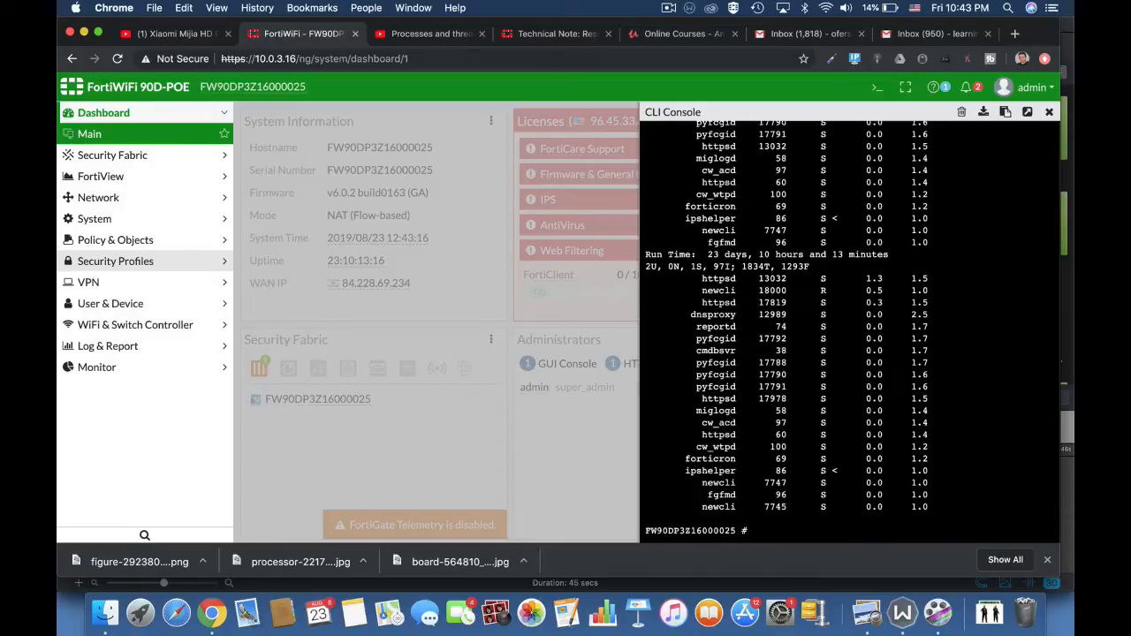
{"action": "type", "text": "get sys"}
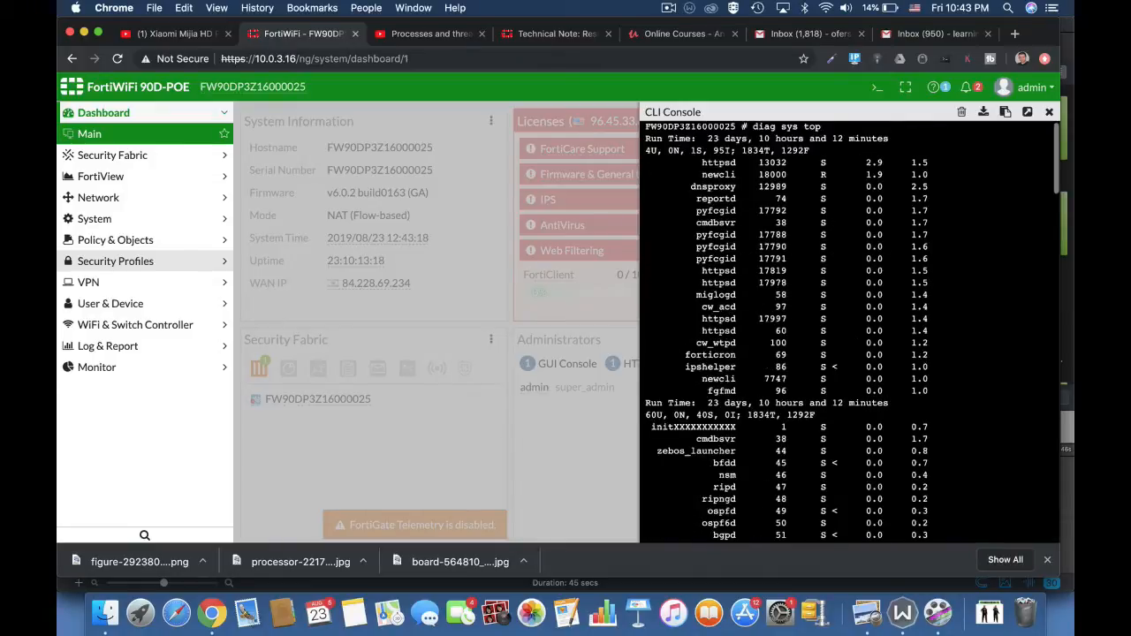
{"action": "key", "text": "Return"}
{"action": "key", "text": "Return"}
{"action": "key", "text": "Return"}
{"action": "key", "text": "Return"}
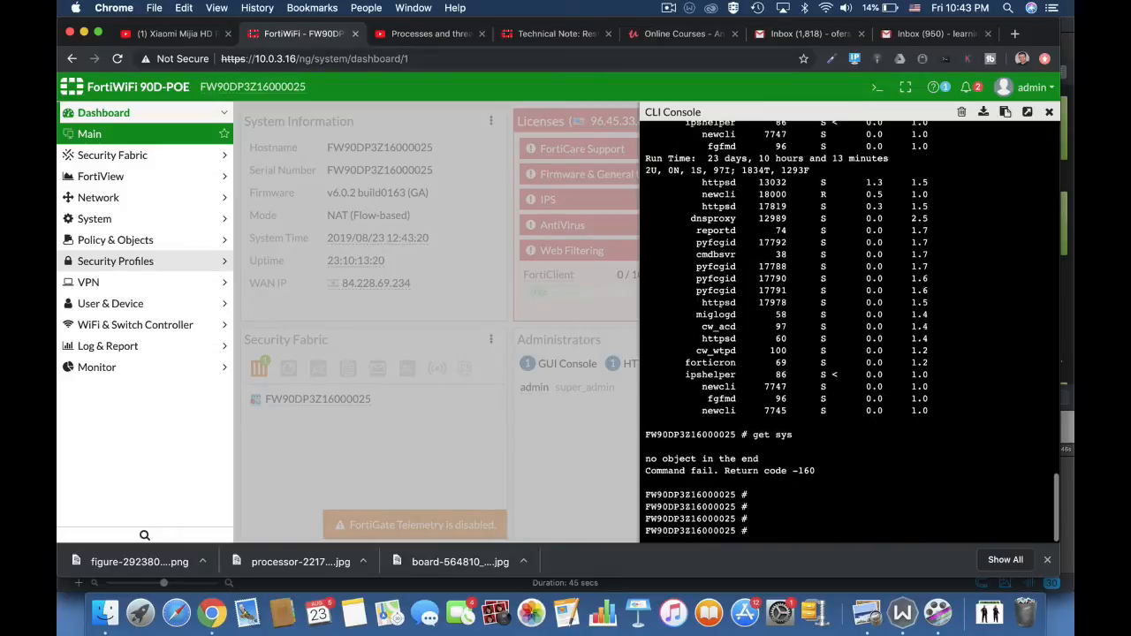
Run get system performance top in the CLI console to view process resource usage.
{"action": "type", "text": "get sys"}
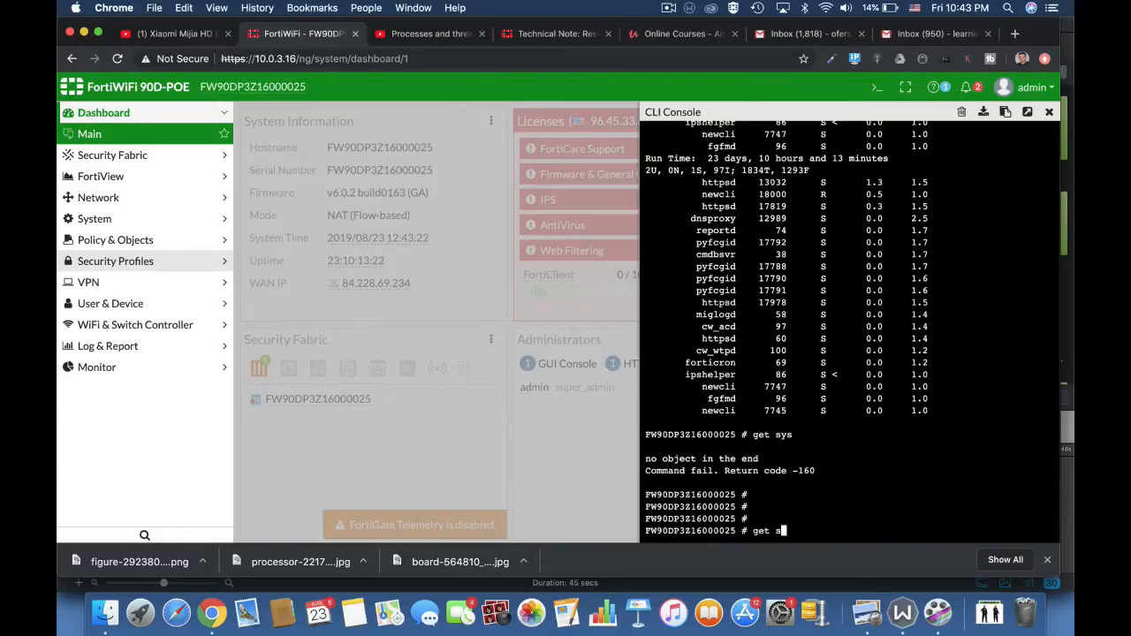
{"action": "key", "text": "Tab"}
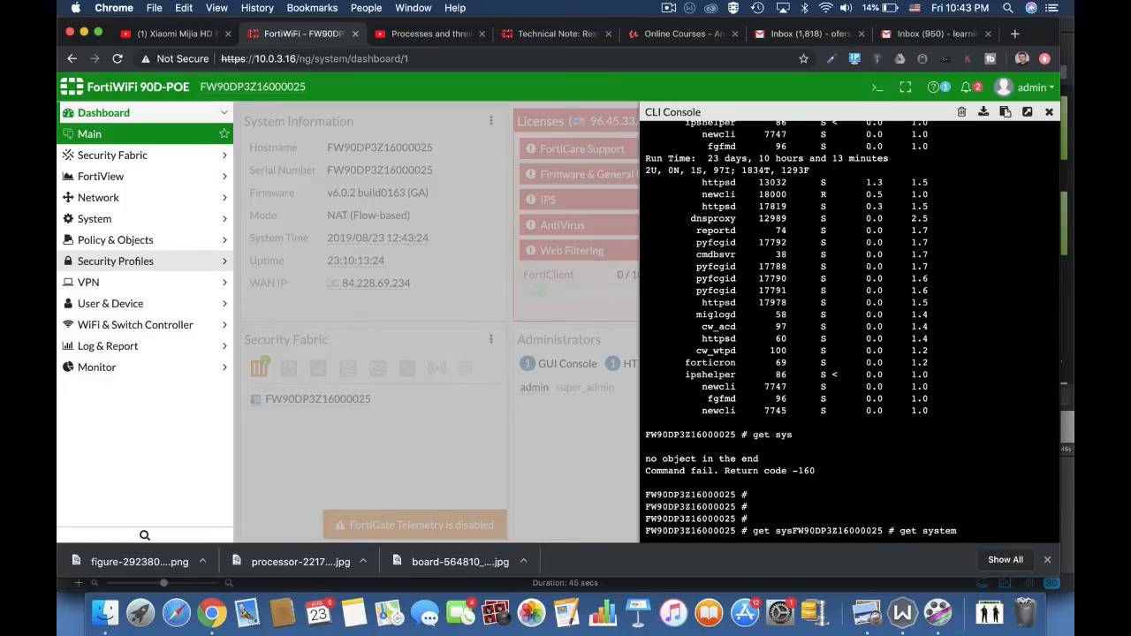
{"action": "type", "text": "performance top"}
{"action": "key", "text": "Return"}
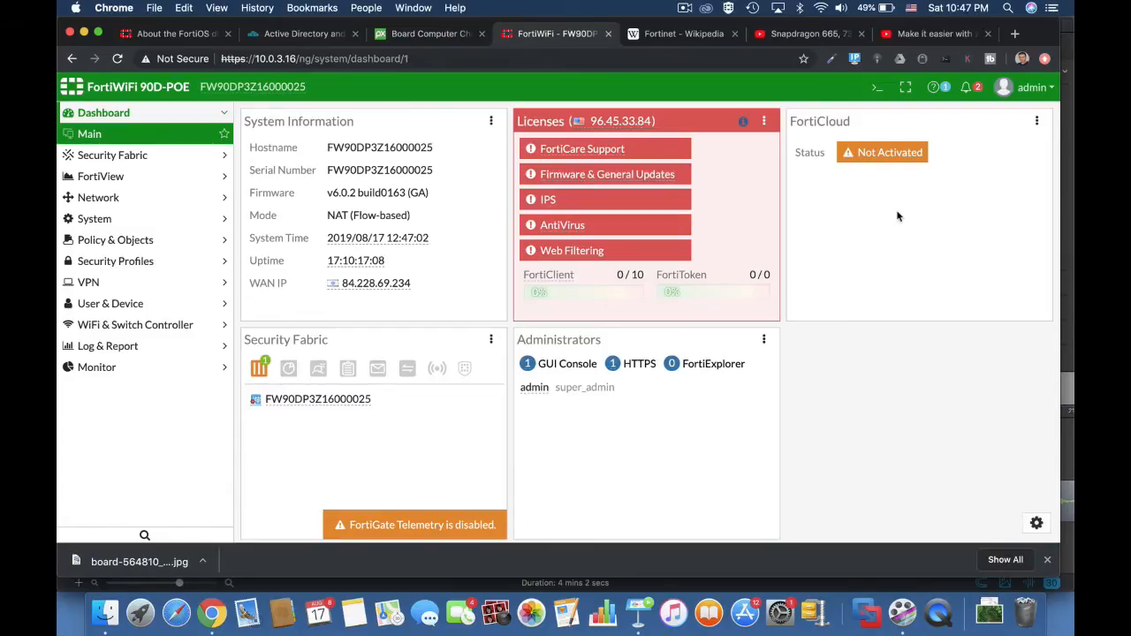
{"action": "left_click", "coordinate": [878, 97]}
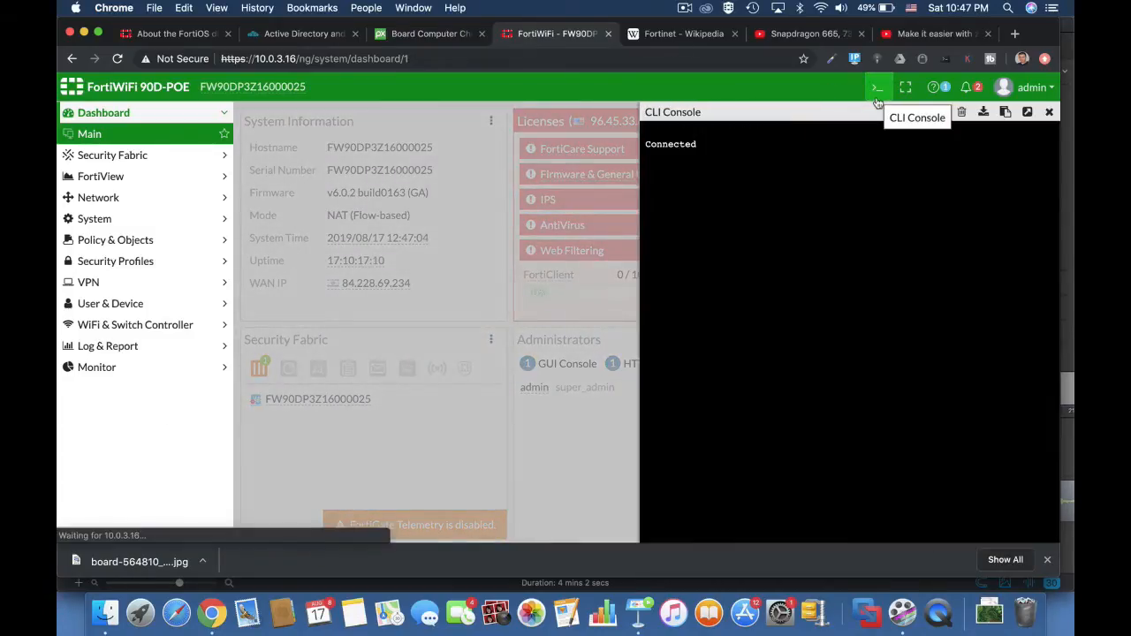
{"action": "left_click", "coordinate": [1051, 112]}
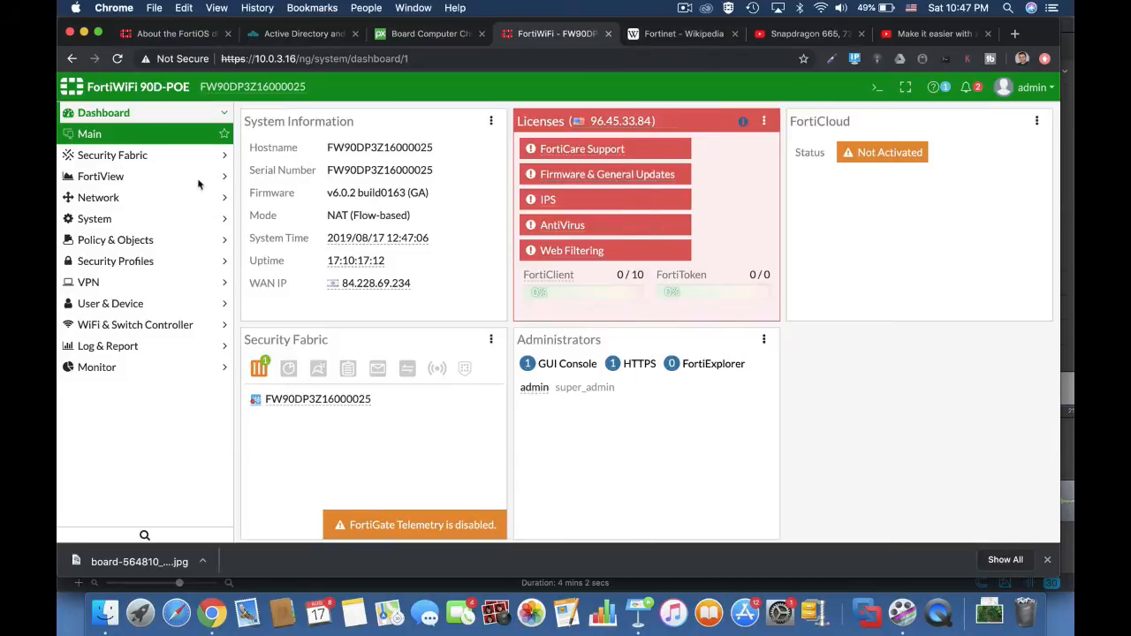
Look through the AntiVirus, Application Control and DNS Filter security profiles, and examine the default Intrusion Prevention sensor.
{"action": "left_click", "coordinate": [176, 261]}
{"action": "left_click", "coordinate": [134, 262]}
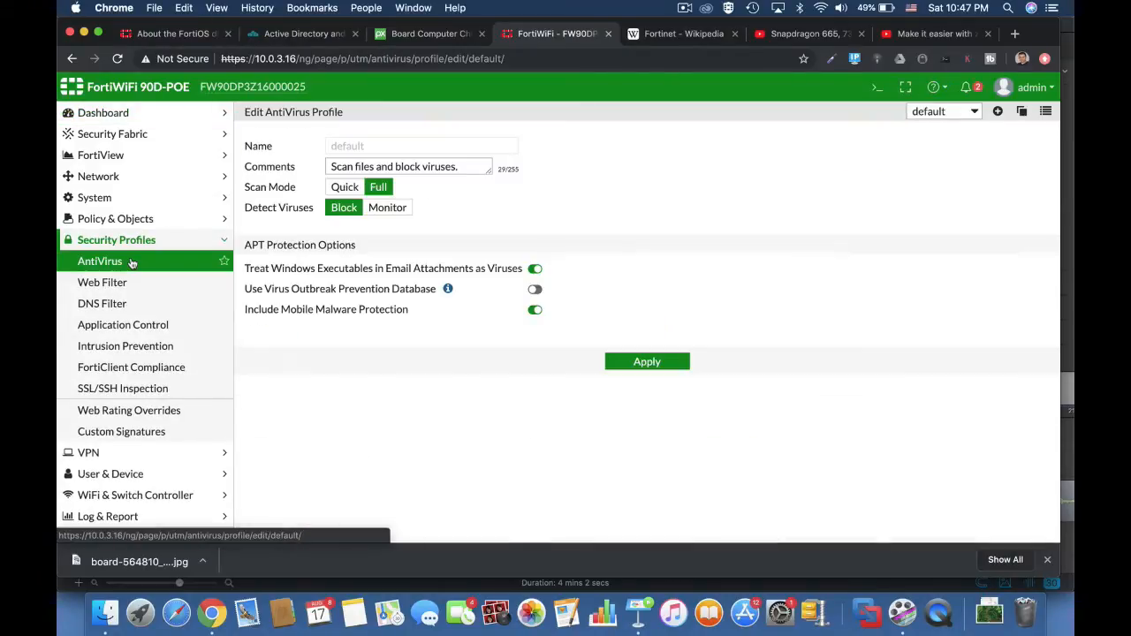
{"action": "left_click", "coordinate": [106, 325]}
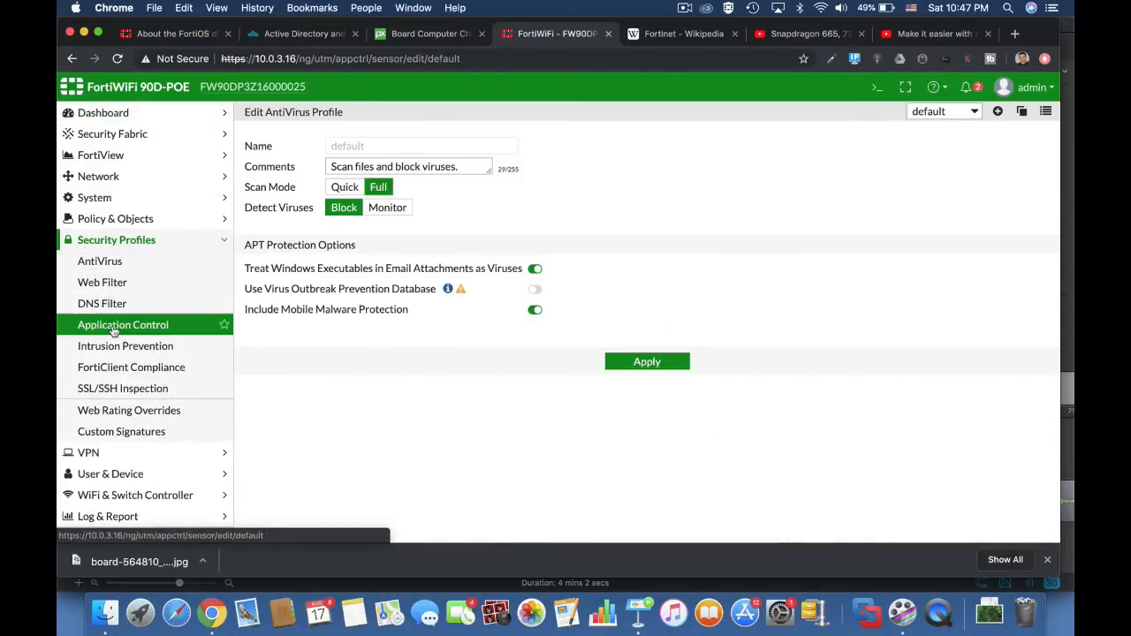
{"action": "left_click", "coordinate": [109, 306]}
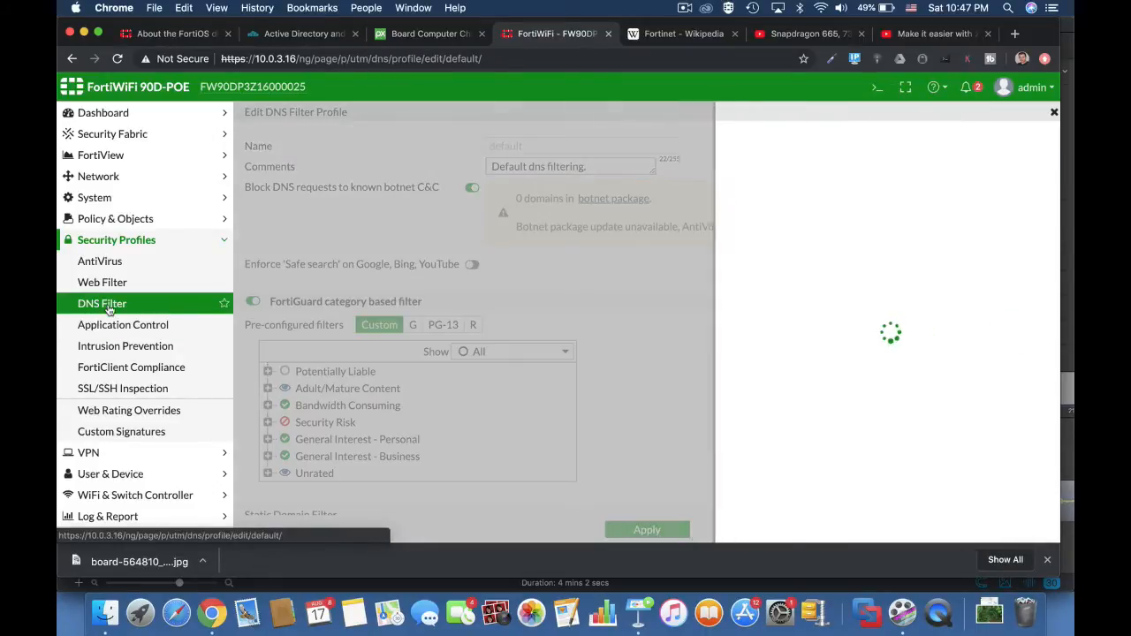
{"action": "left_click", "coordinate": [106, 346]}
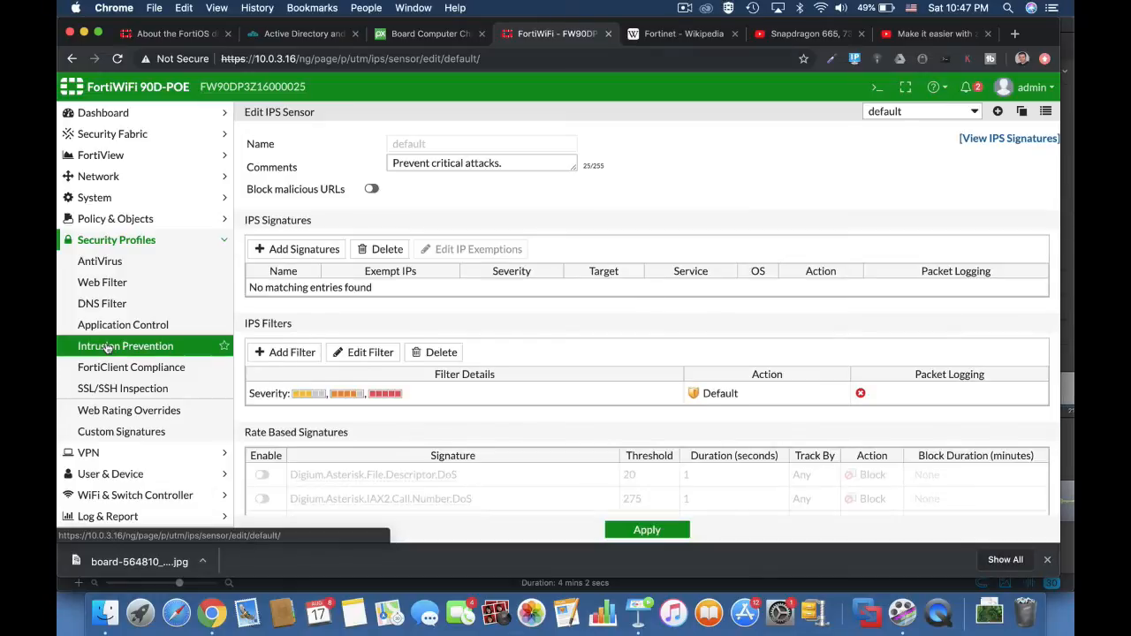
{"action": "scroll", "coordinate": [607, 455], "scroll_direction": "down", "scroll_amount": 5}
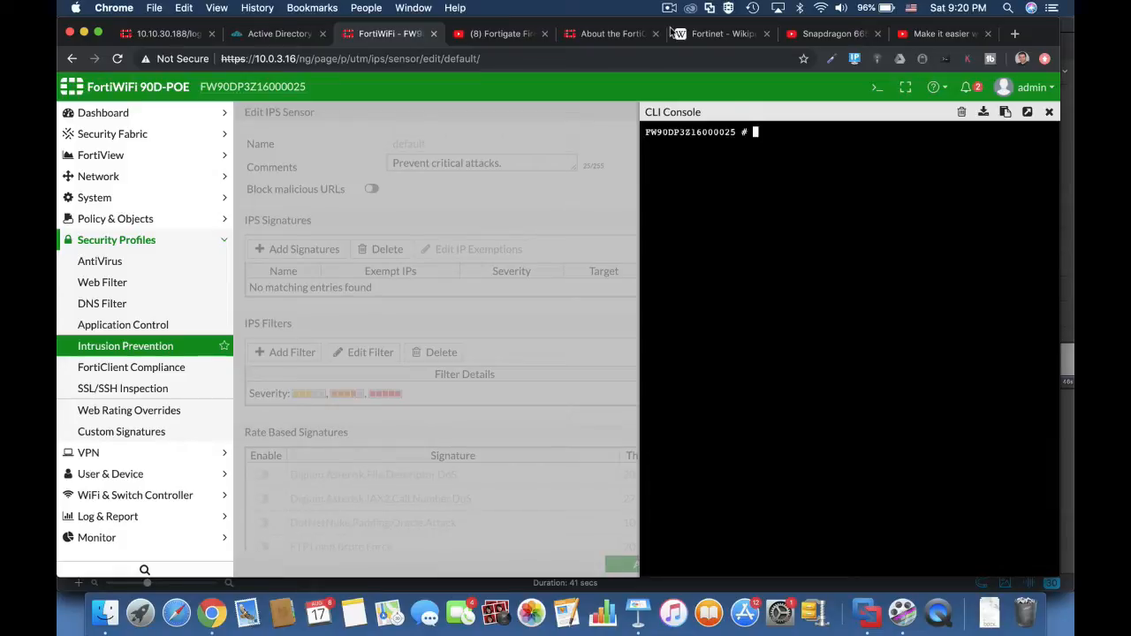
Run diag sys top in the CLI console with its default settings, and quit the process listing.
{"action": "type", "text": "diag sys top"}
{"action": "key", "text": "Return"}
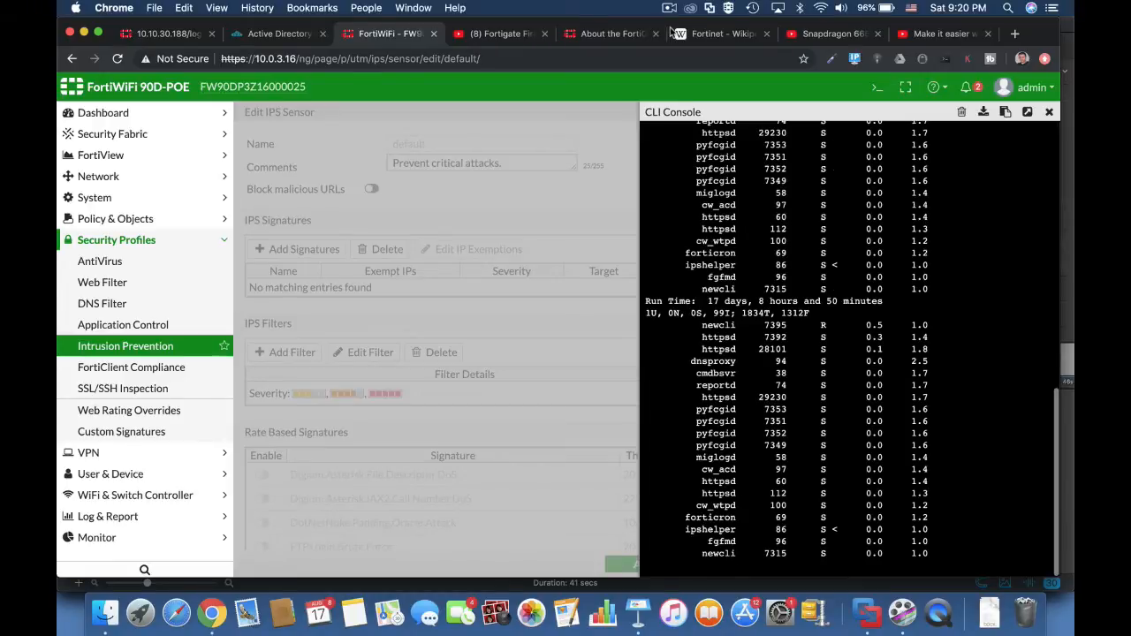
{"action": "type", "text": "qdiag"}
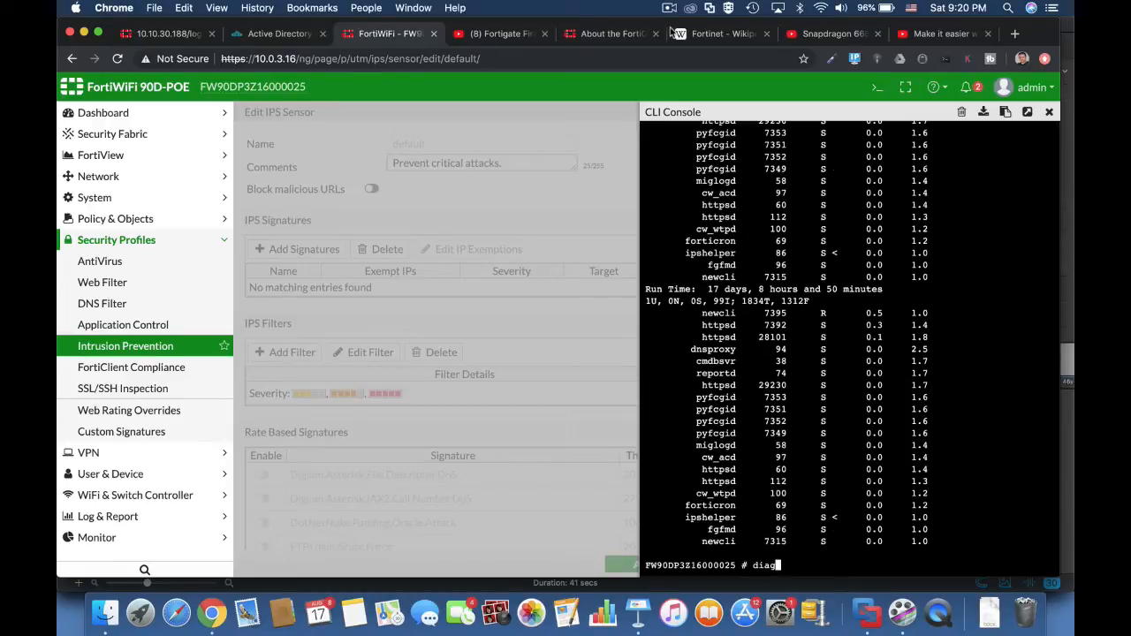
{"action": "type", "text": " sys top 5"}
Run diag sys top 5 20 to list 20 processes refreshed every 5 seconds, review them, and quit the listing.
{"action": "type", "text": "20"}
{"action": "key", "text": "Return"}
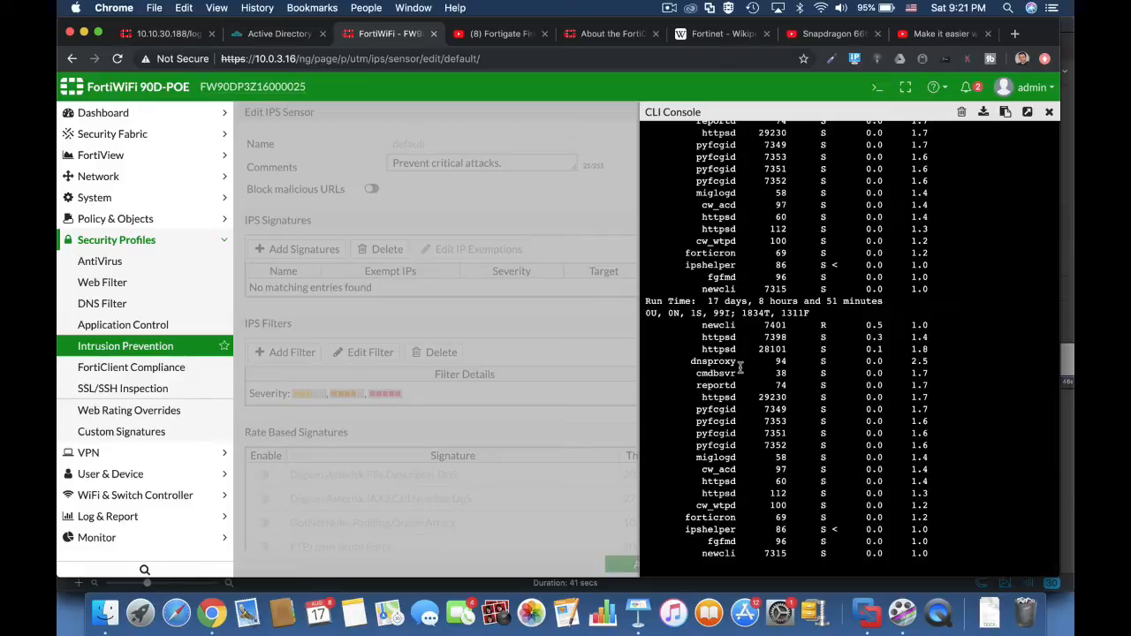
{"action": "key", "text": "q"}
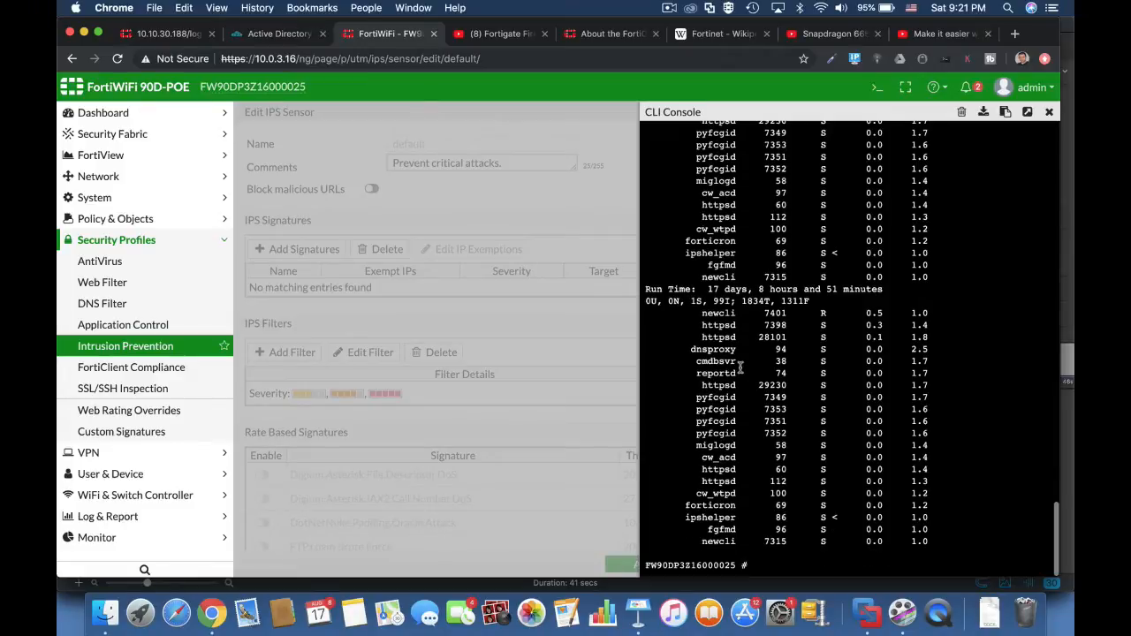
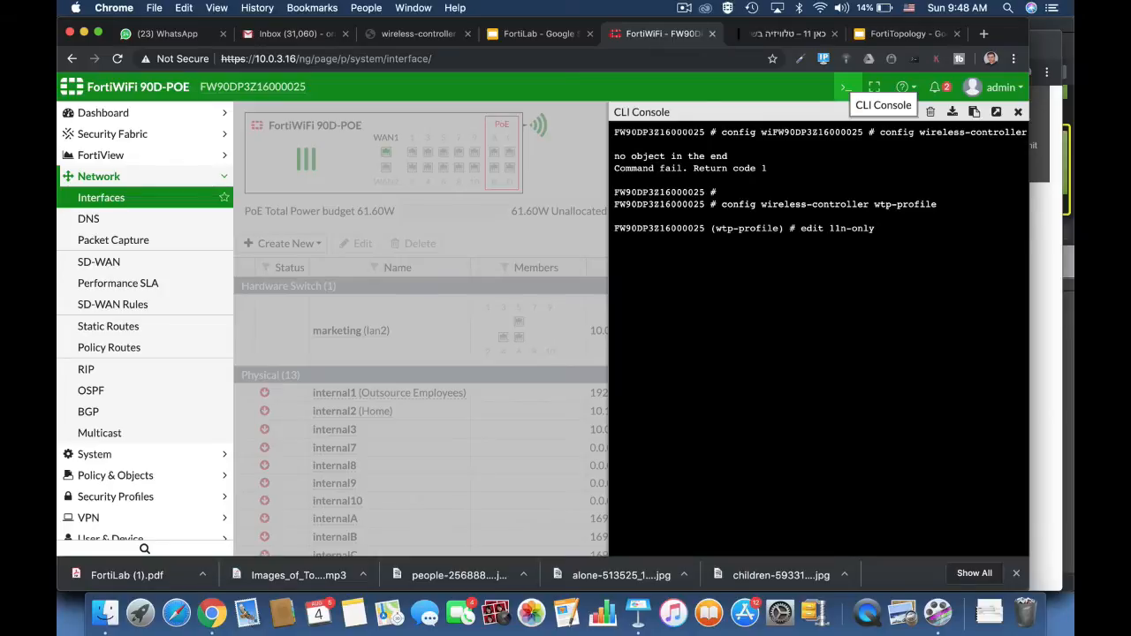
Edit the 11n-only entry of the wireless-controller WTP profiles and enter its radio-1 configuration.
{"action": "key", "text": "Return"}
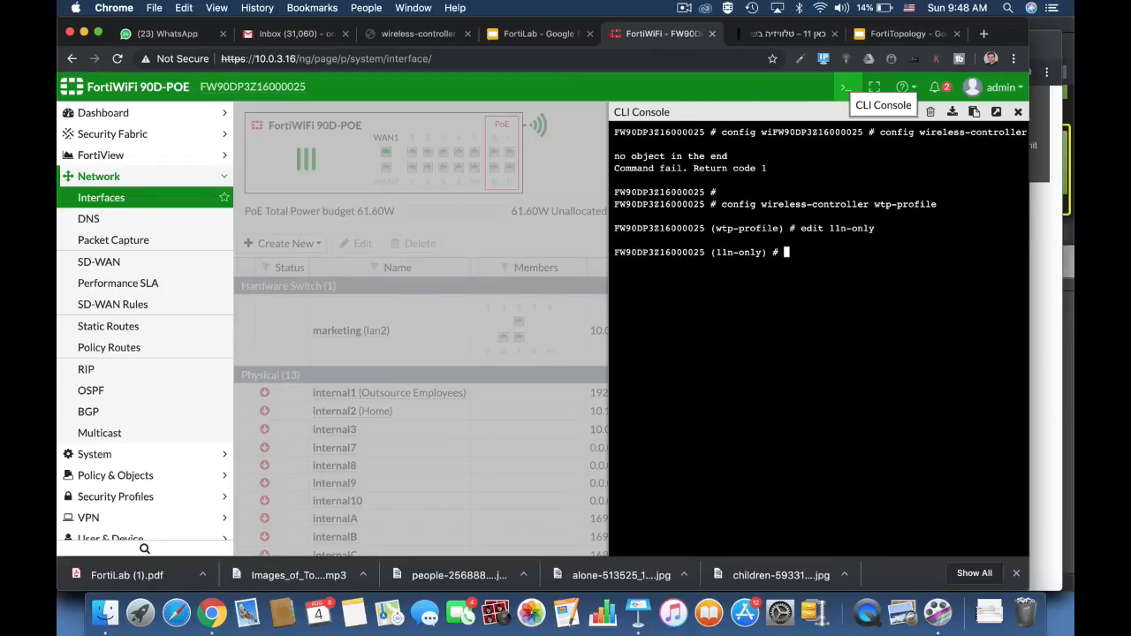
{"action": "type", "text": "config radio-1"}
{"action": "key", "text": "Return"}
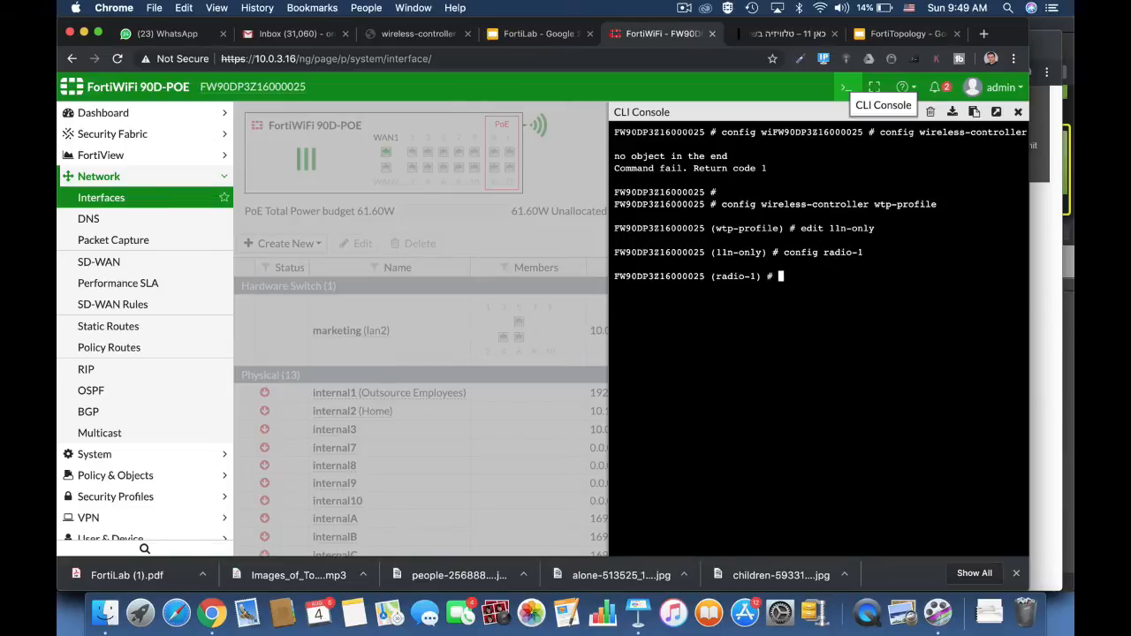
Set the beacon-interval of radio-1 to 300.
{"action": "type", "text": "set beacon-interval"}
{"action": "type", "text": "300"}
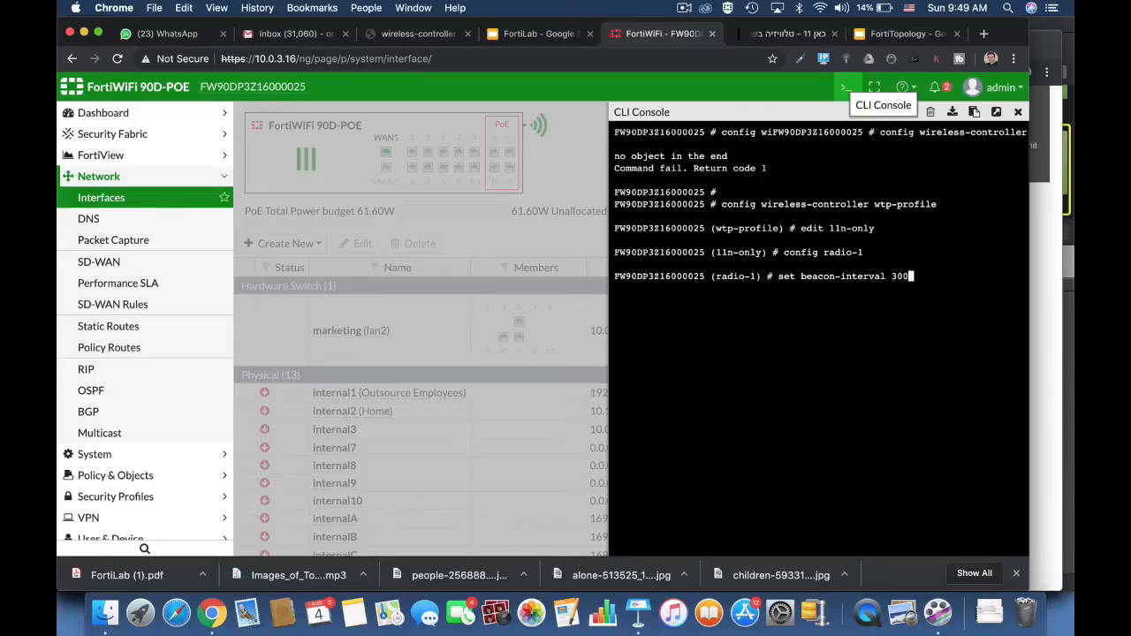
{"action": "key", "text": "Return"}
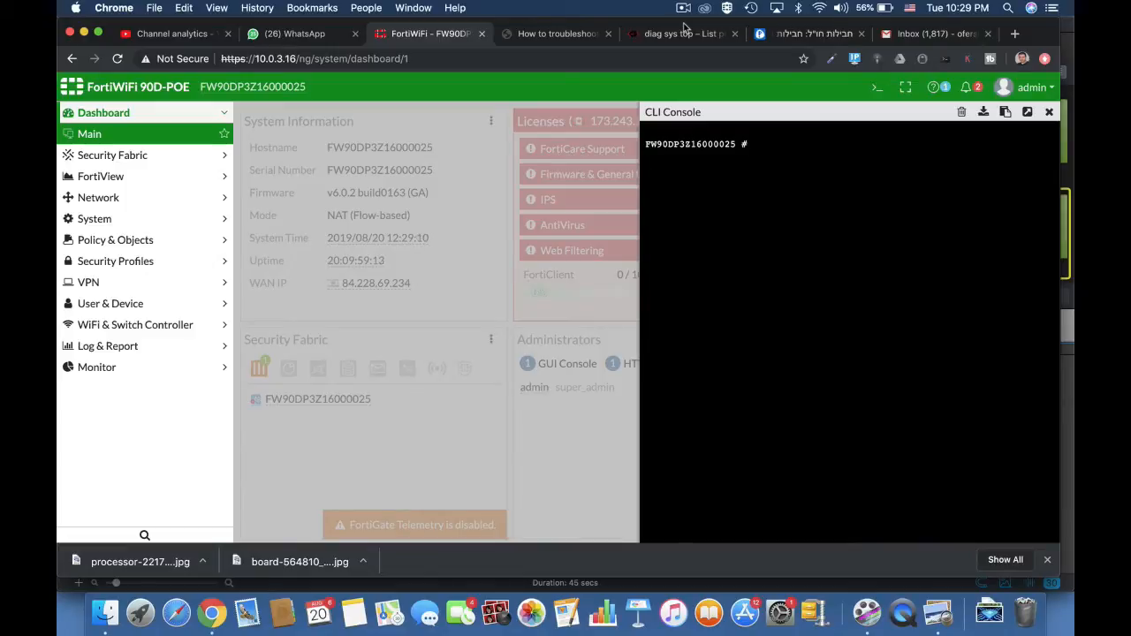
Run diag sys top 20 10 to list 10 processes refreshed every 20 seconds, and stop the listing.
{"action": "type", "text": "diag sys top 20 10"}
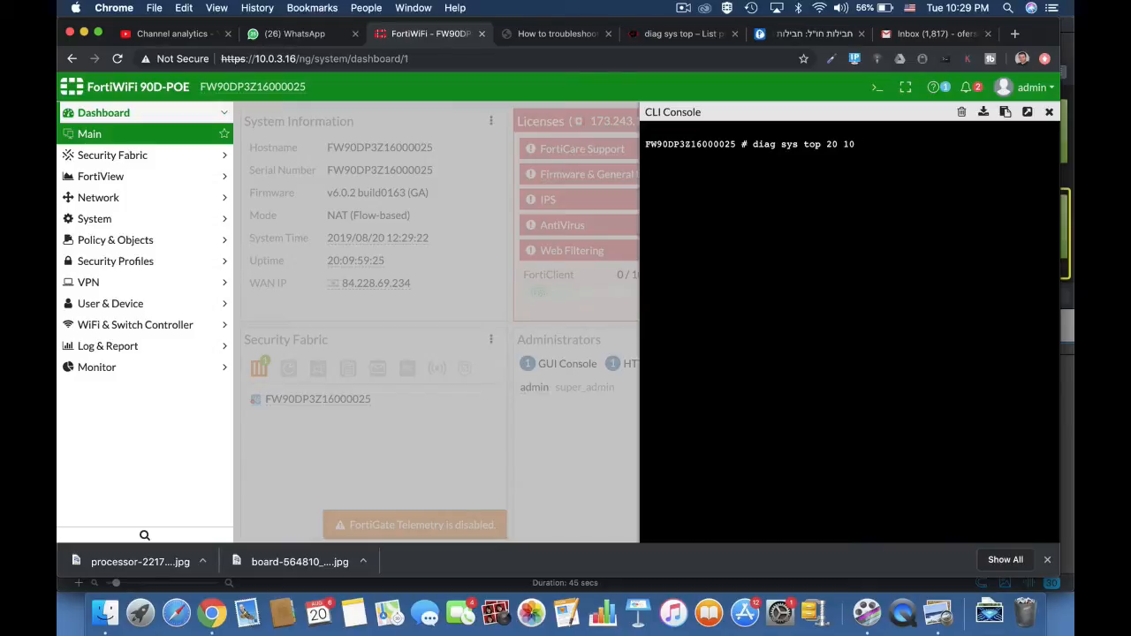
{"action": "key", "text": "Return"}
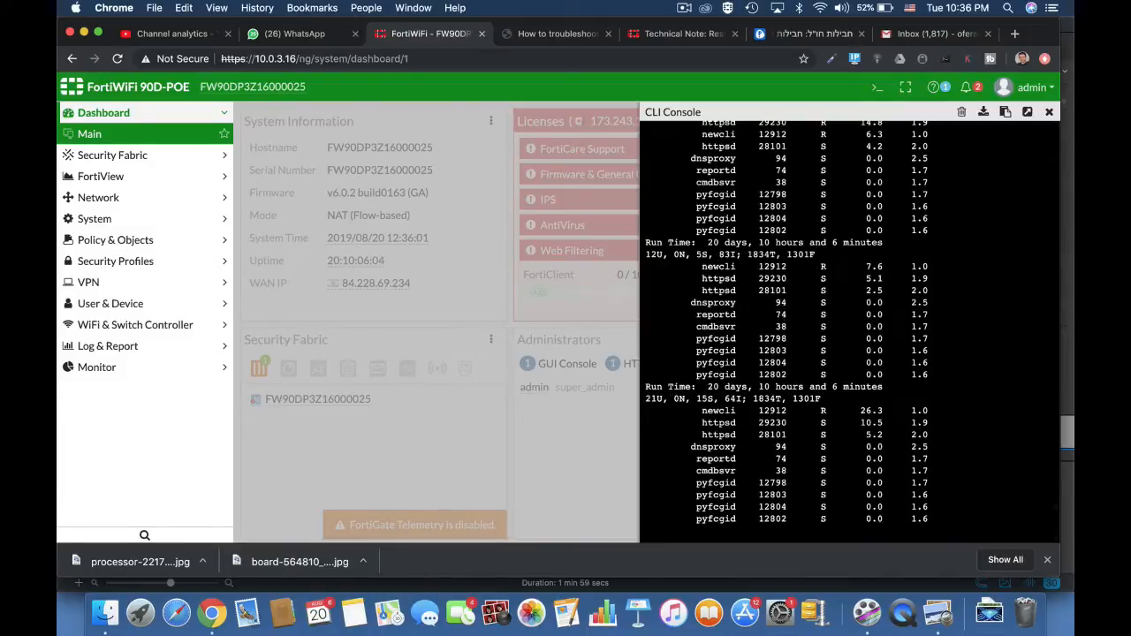
{"action": "key", "text": "ctrl+c"}
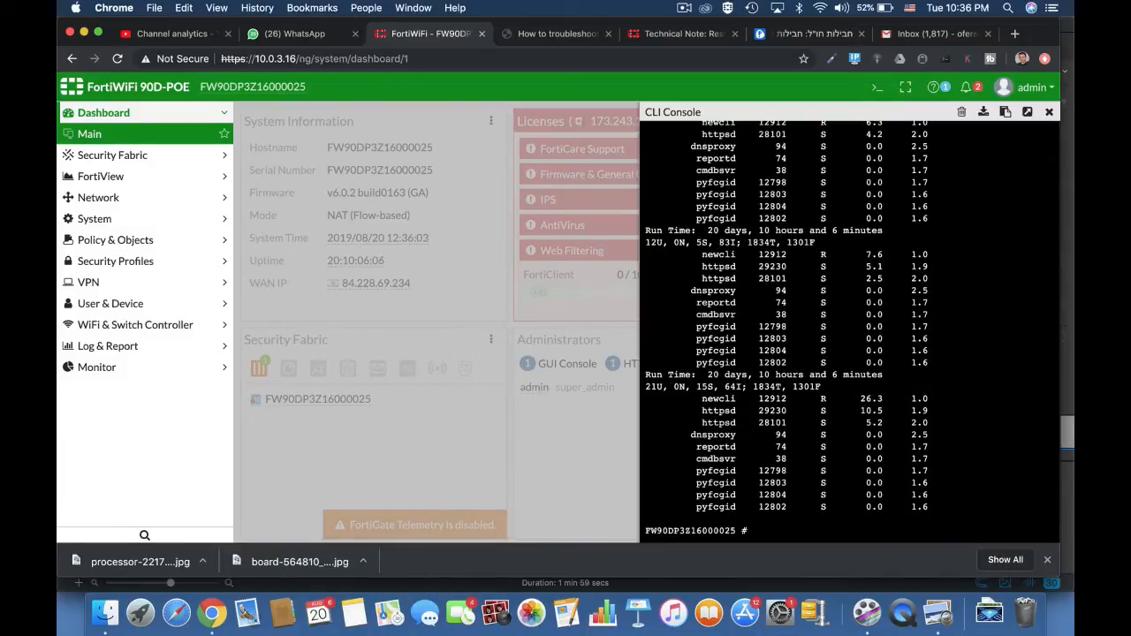
{"action": "key", "text": "Return"}
{"action": "key", "text": "Return"}
{"action": "key", "text": "Return"}
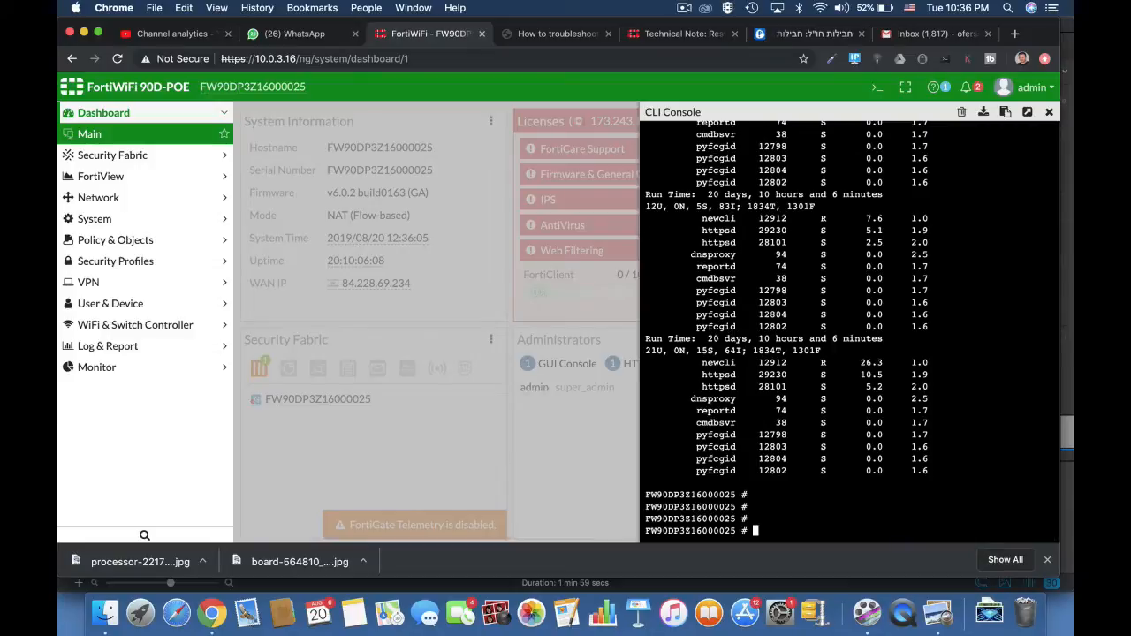
Terminate the dnsproxy process with diag sys kill 15 94, and list the processes again with diag sys top 20 10.
{"action": "type", "text": "diag sys kill"}
{"action": "type", "text": "15"}
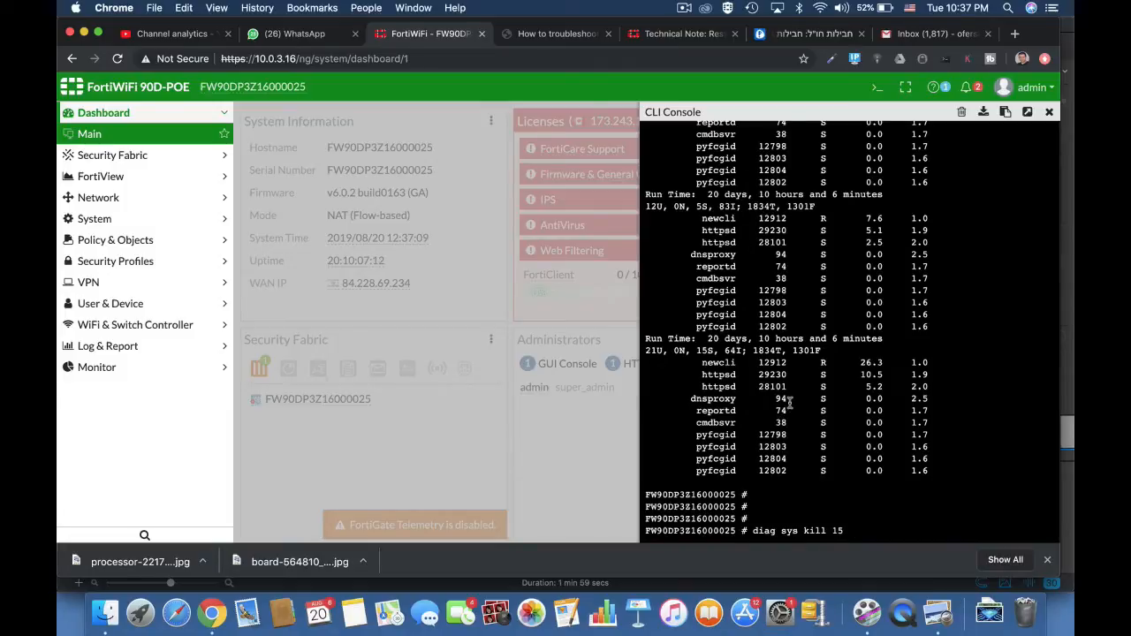
{"action": "type", "text": "94"}
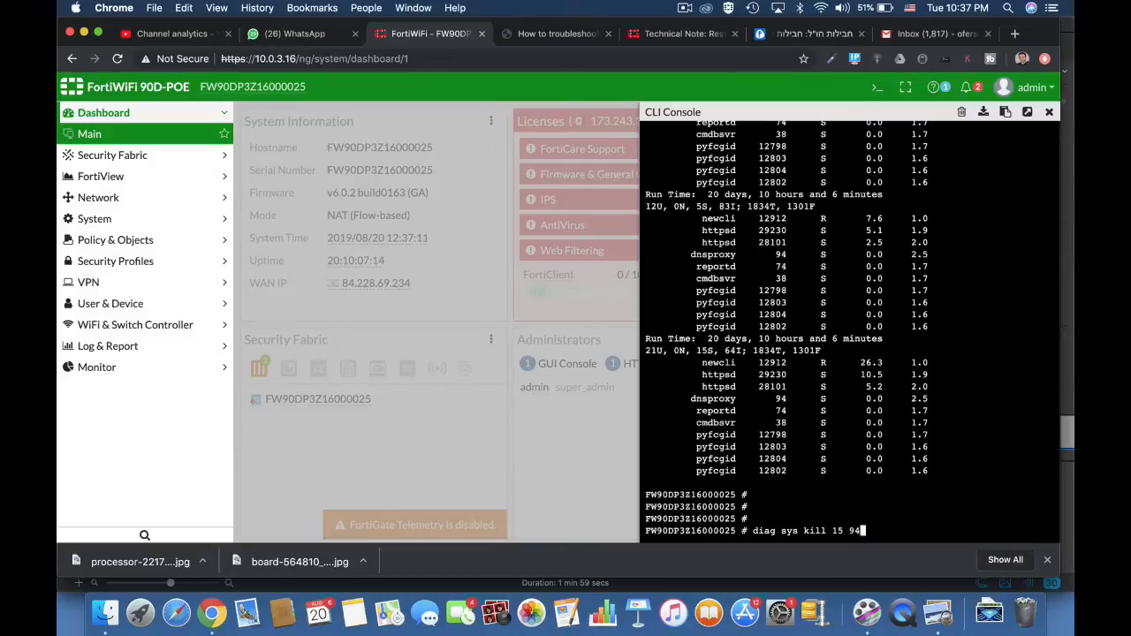
{"action": "key", "text": "Return"}
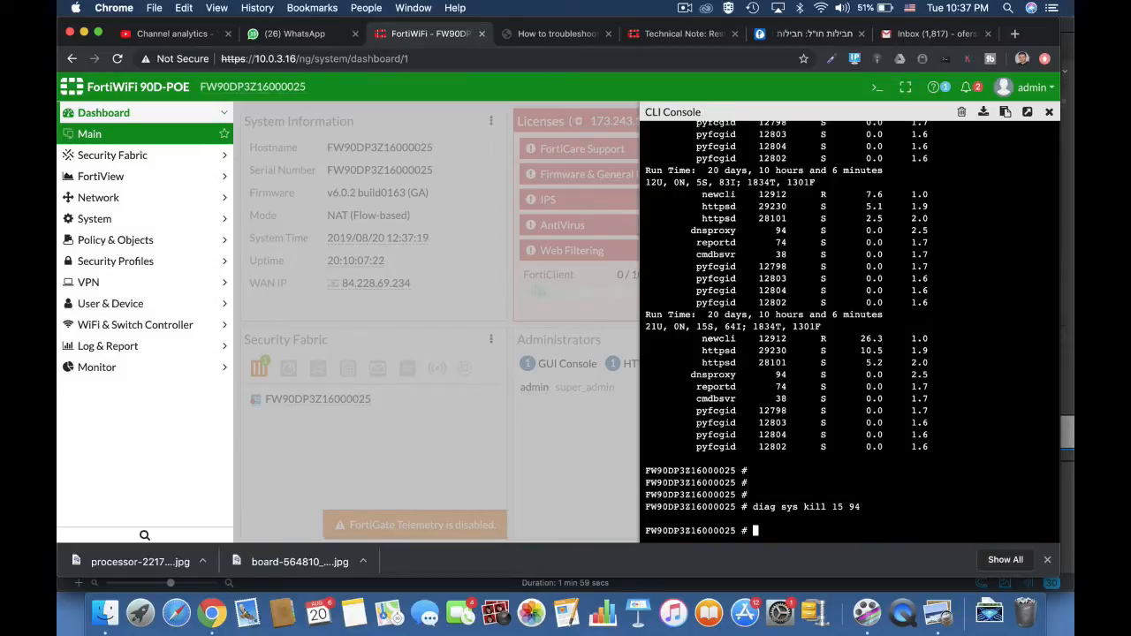
{"action": "type", "text": "diag sys top 20 10"}
{"action": "key", "text": "Return"}
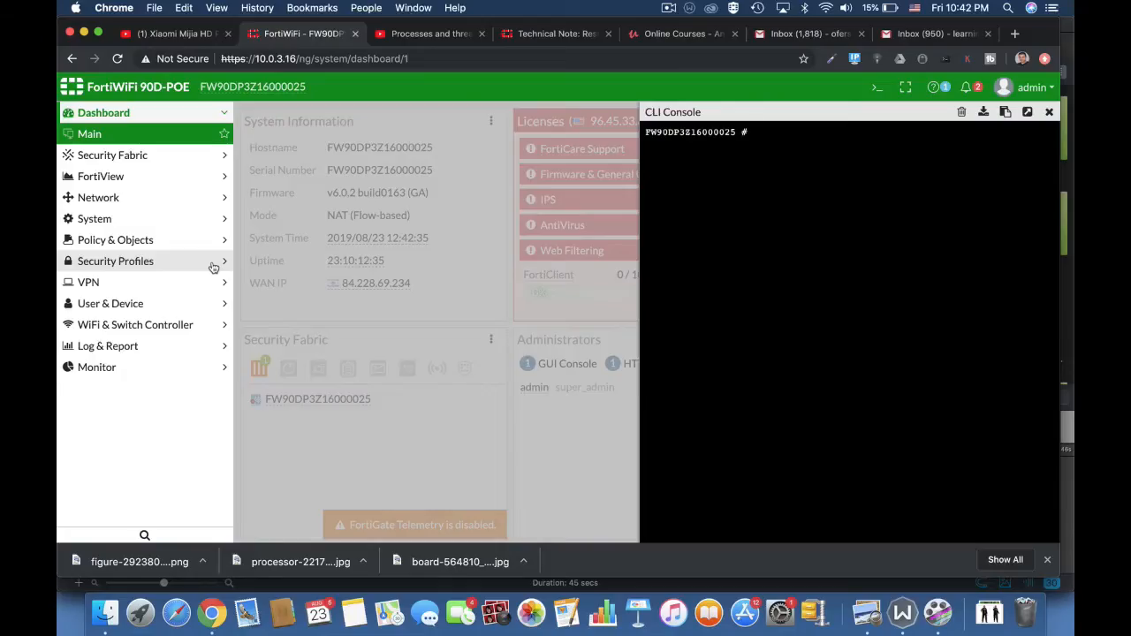
Run diag sys top without parameters to review the running processes, and quit the listing.
{"action": "type", "text": "diag sys top"}
{"action": "key", "text": "Return"}
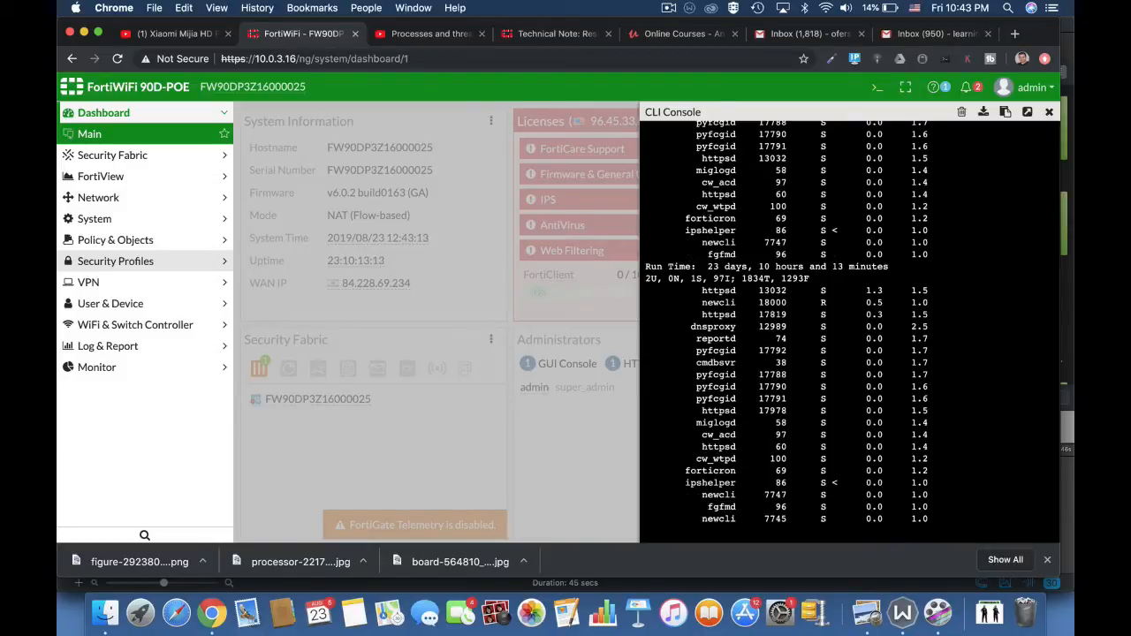
{"action": "key", "text": "q"}
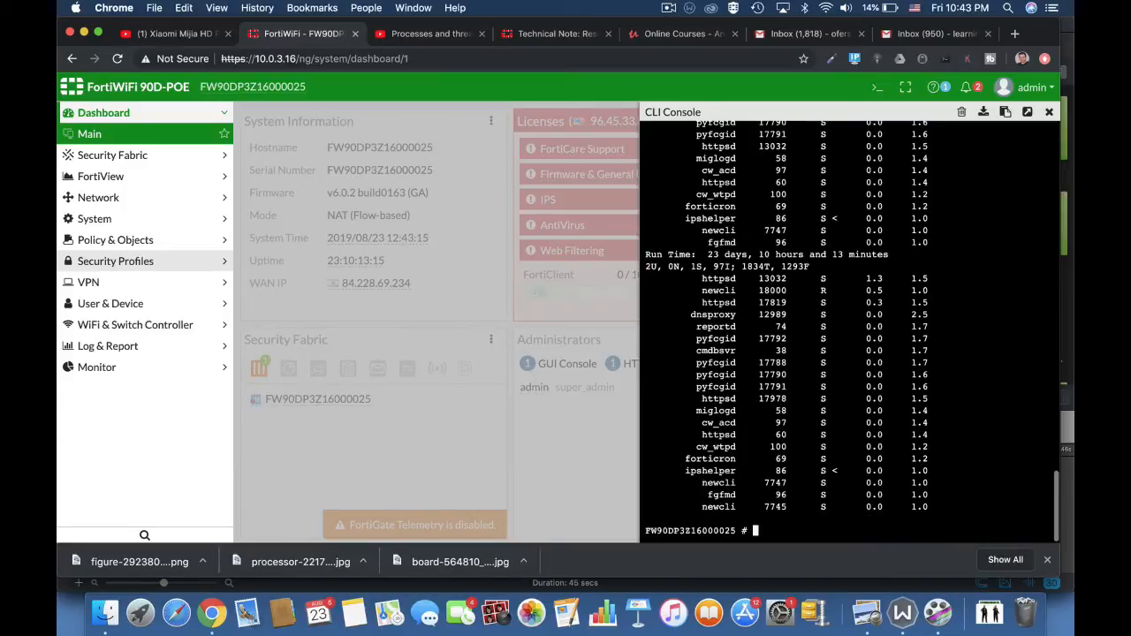
{"action": "type", "text": "diag sys top"}
{"action": "key", "text": "Return"}
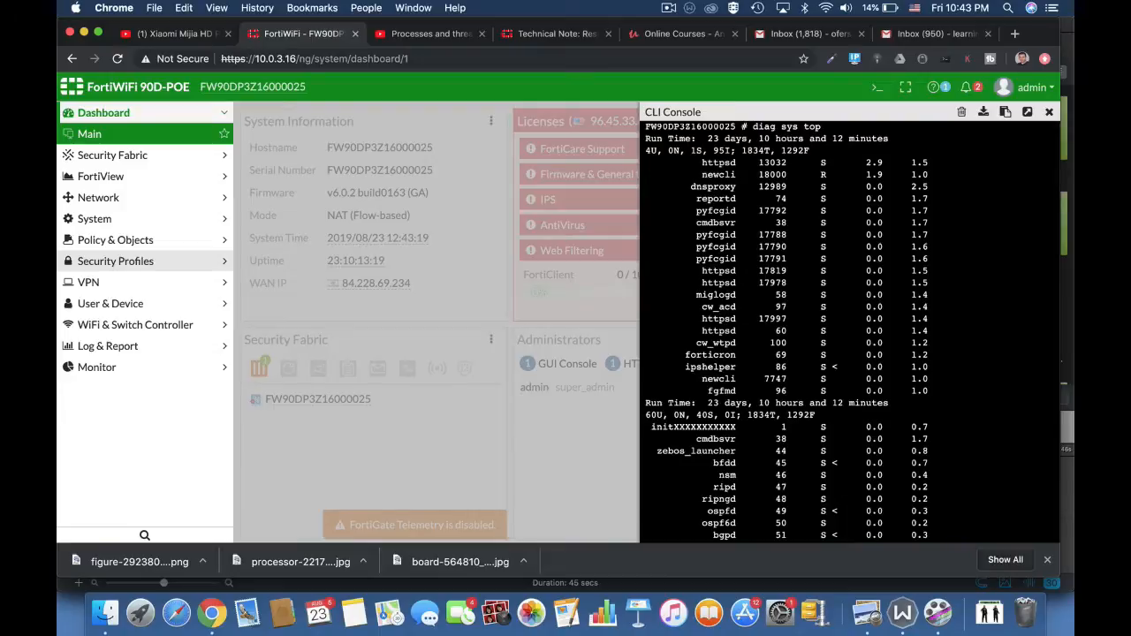
{"action": "key", "text": "Return"}
{"action": "key", "text": "Return"}
{"action": "key", "text": "Return"}
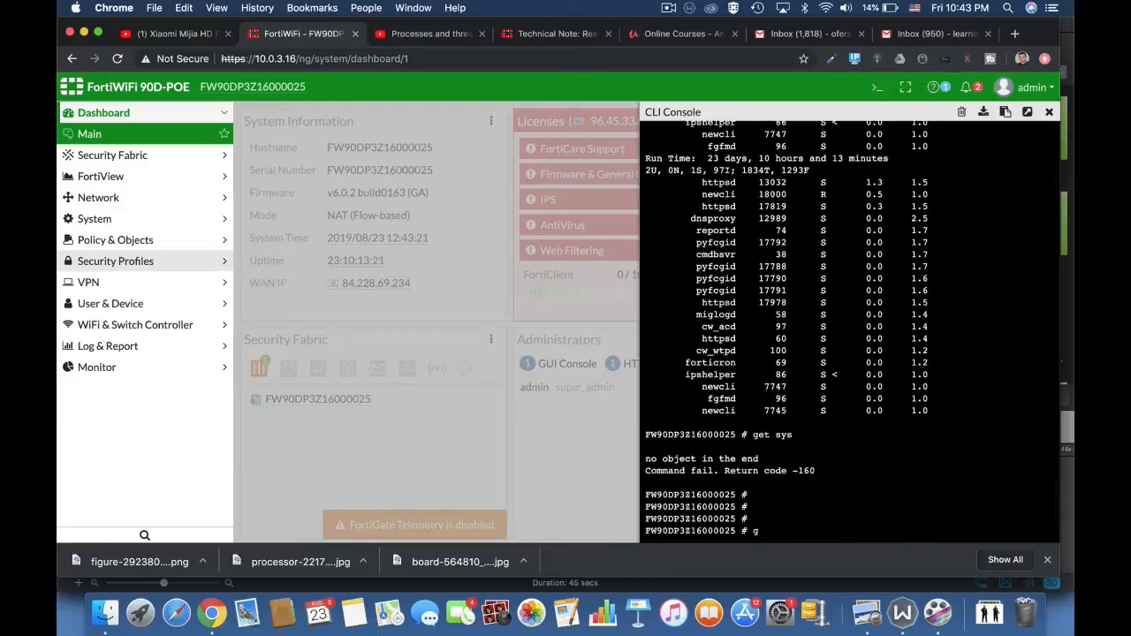
Run get system performance top in the CLI console to display process resource usage.
{"action": "type", "text": "get sys"}
{"action": "key", "text": "Tab"}
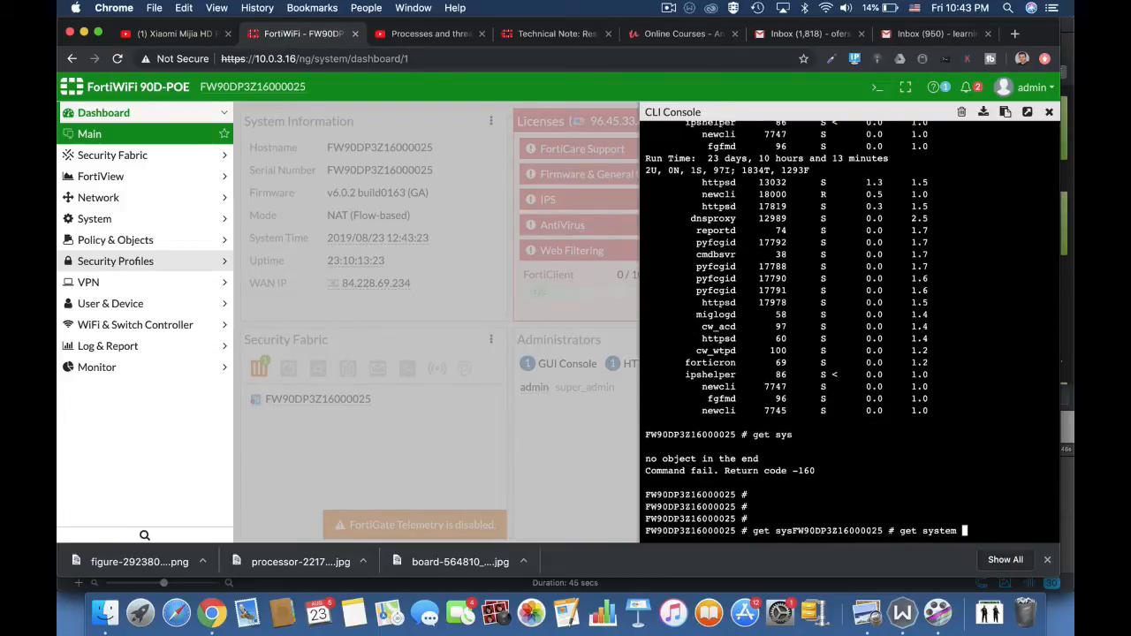
{"action": "type", "text": "per"}
{"action": "key", "text": "Tab"}
{"action": "type", "text": "top"}
{"action": "key", "text": "Return"}
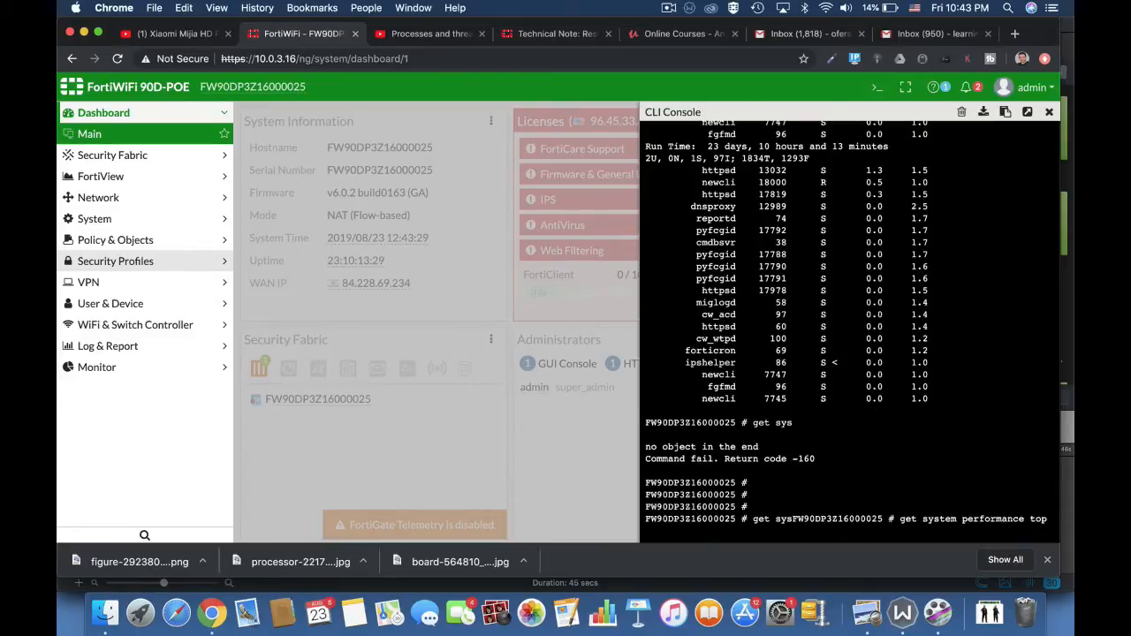
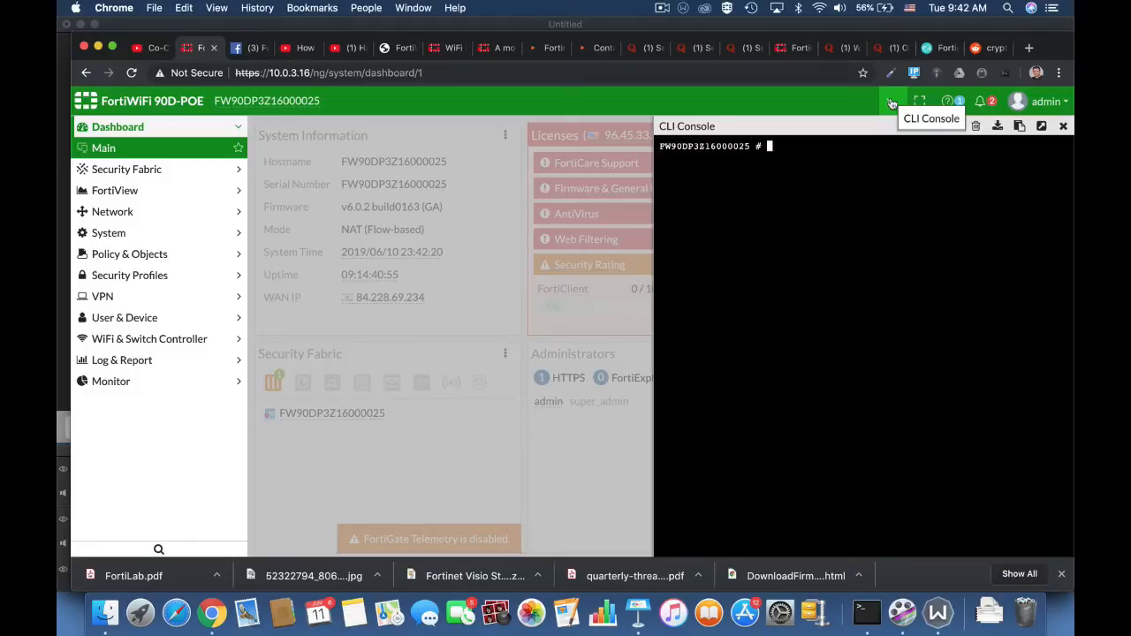
Enter the wireless-controller wtp-profile configuration with config wireless-controller wtp-profile.
{"action": "type", "text": "config wir"}
{"action": "key", "text": "Tab"}
{"action": "type", "text": "w"}
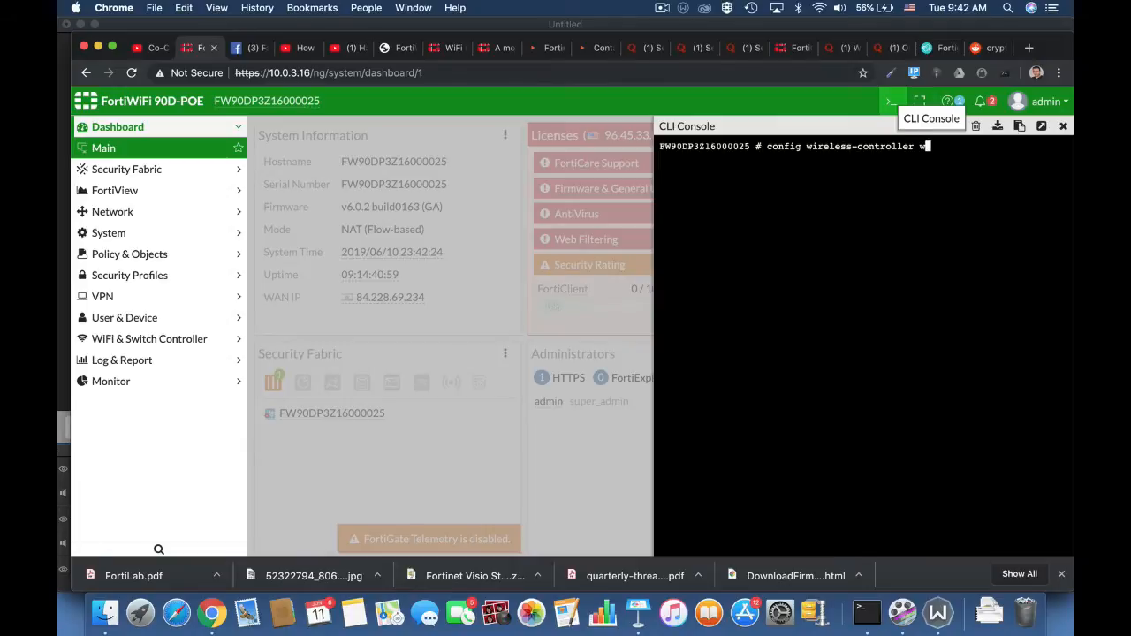
{"action": "type", "text": "tp"}
{"action": "key", "text": "Tab"}
{"action": "key", "text": "Tab"}
{"action": "key", "text": "Return"}
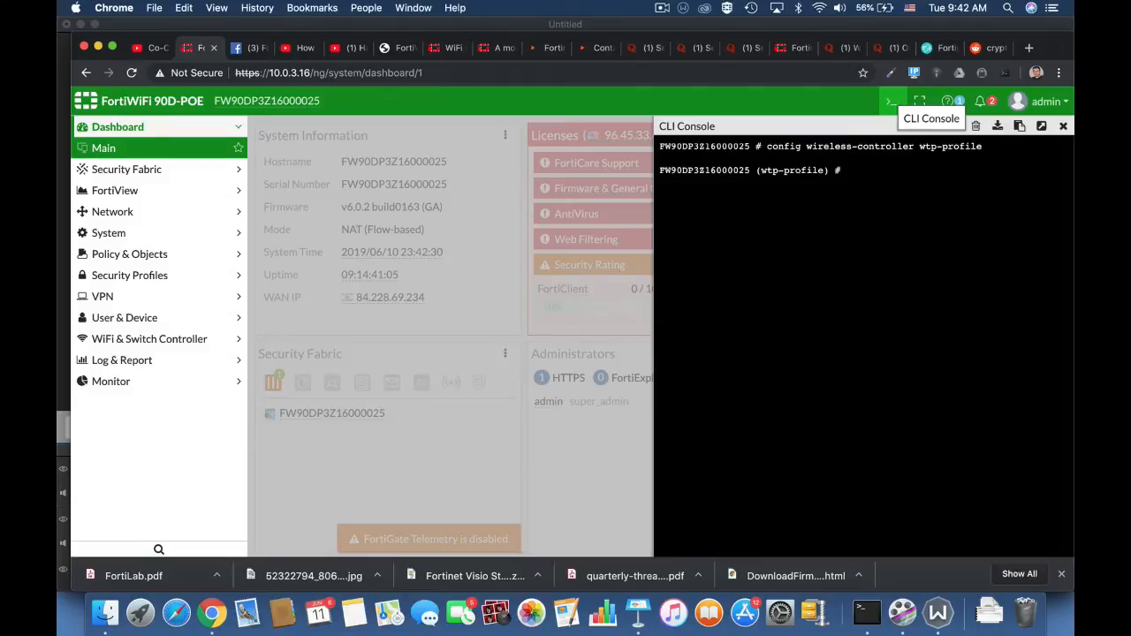
Edit the 11n-only wtp-profile and enter its radio-1 configuration.
{"action": "type", "text": "edit 11n-only"}
{"action": "key", "text": "Return"}
{"action": "type", "text": "con"}
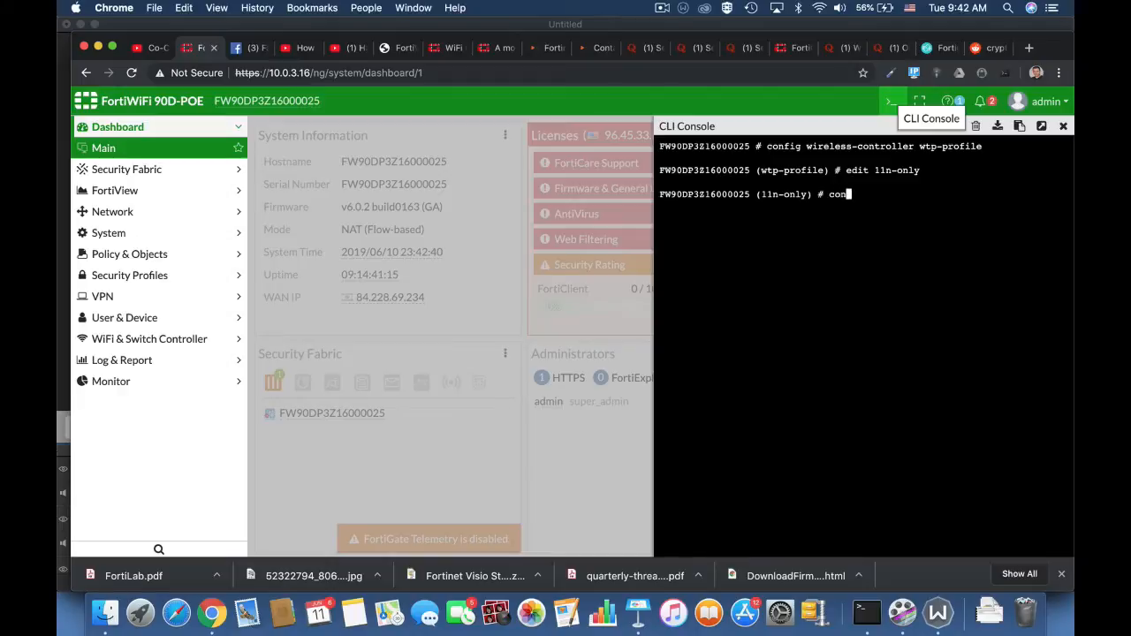
{"action": "type", "text": "fig radio-1"}
{"action": "key", "text": "Return"}
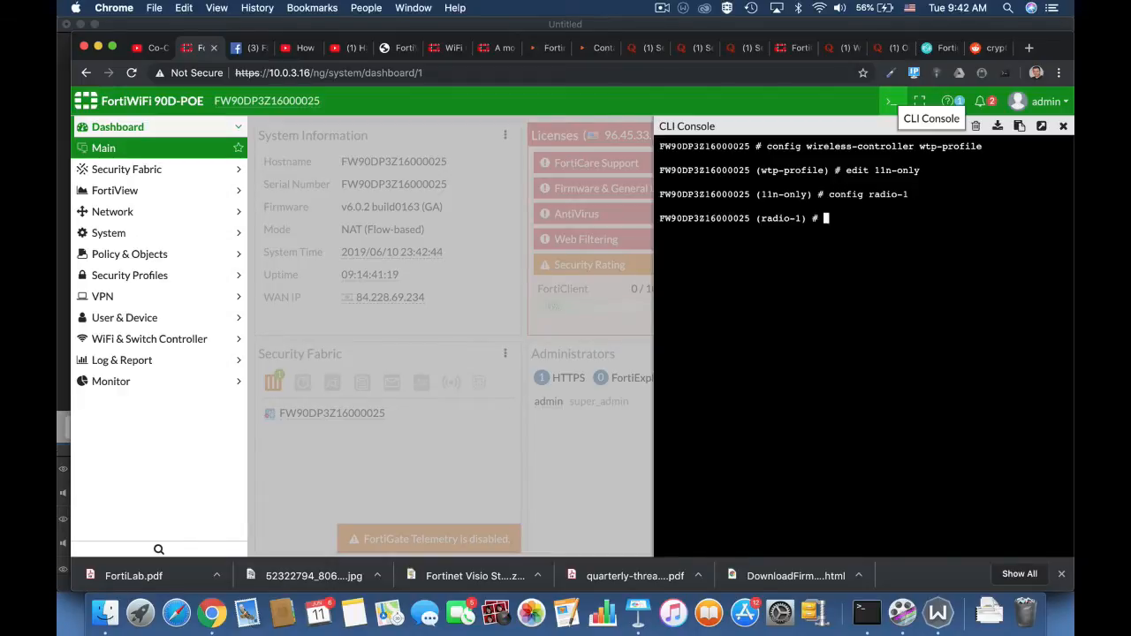
Enable ap-handoff on radio-1, and end the radio configuration to return to the 11n-only profile.
{"action": "type", "text": "set a"}
{"action": "key", "text": "Tab"}
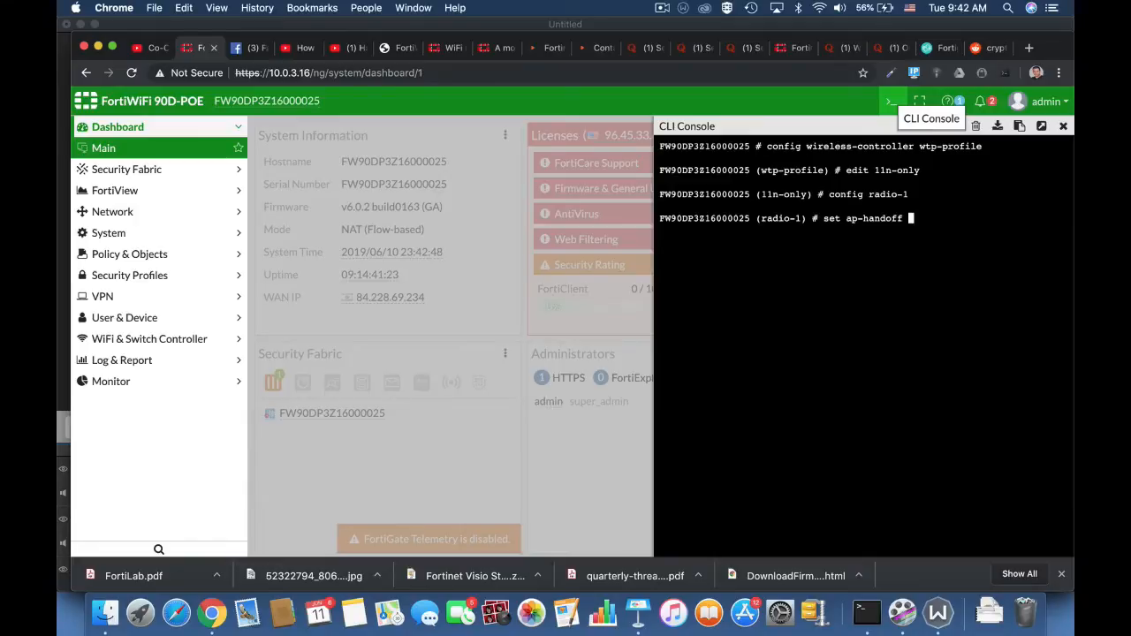
{"action": "type", "text": "enable"}
{"action": "key", "text": "Return"}
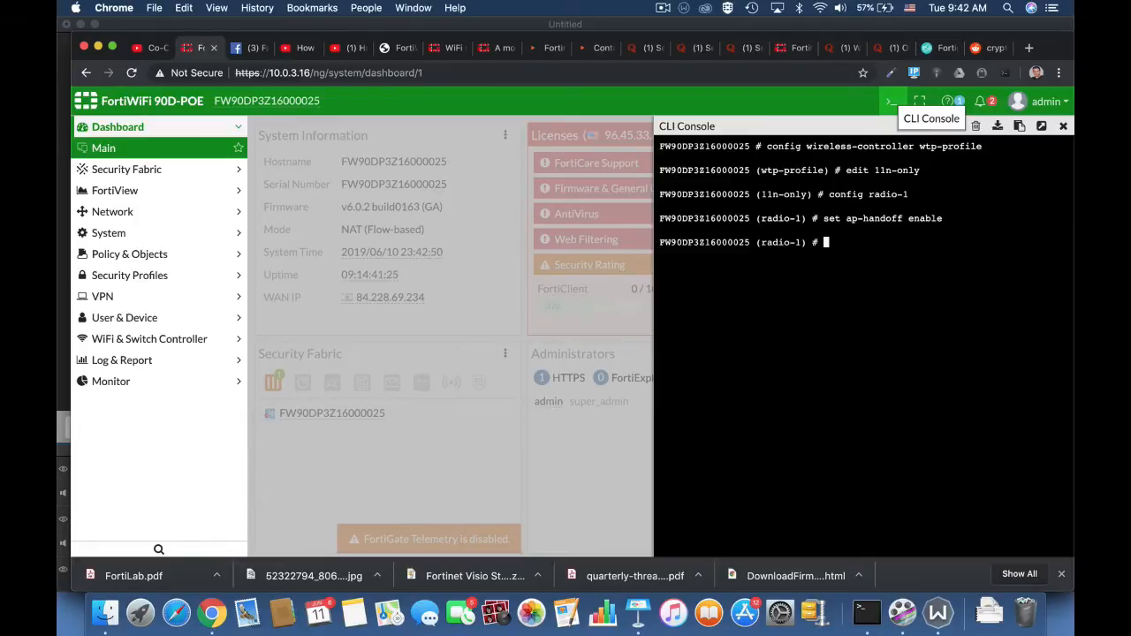
{"action": "type", "text": "end"}
{"action": "key", "text": "Return"}
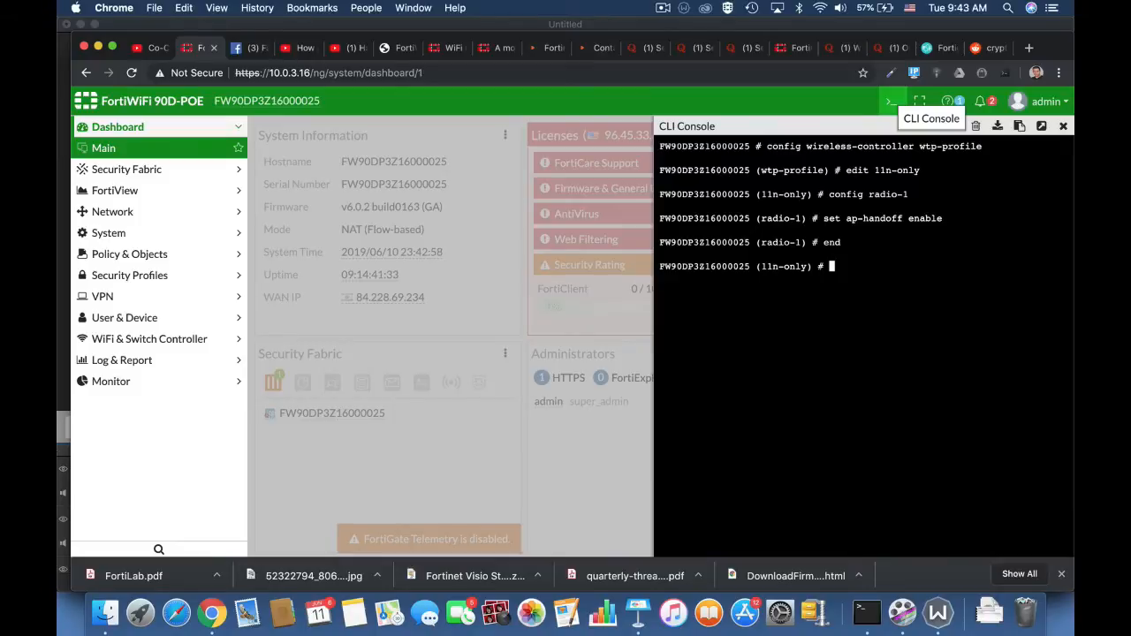
Set handoff-sta-thresh to 15 for the 11n-only profile.
{"action": "type", "text": "et"}
{"action": "type", "text": " handoff-rssi"}
{"action": "key", "text": "BackSpace"}
{"action": "key", "text": "BackSpace"}
{"action": "key", "text": "BackSpace"}
{"action": "key", "text": "BackSpace"}
{"action": "key", "text": "BackSpace"}
{"action": "key", "text": "BackSpace"}
{"action": "key", "text": "BackSpace"}
{"action": "key", "text": "BackSpace"}
{"action": "key", "text": "BackSpace"}
{"action": "key", "text": "BackSpace"}
{"action": "key", "text": "BackSpace"}
{"action": "key", "text": "BackSpace"}
{"action": "type", "text": "ha"}
{"action": "key", "text": "Tab"}
{"action": "key", "text": "Tab"}
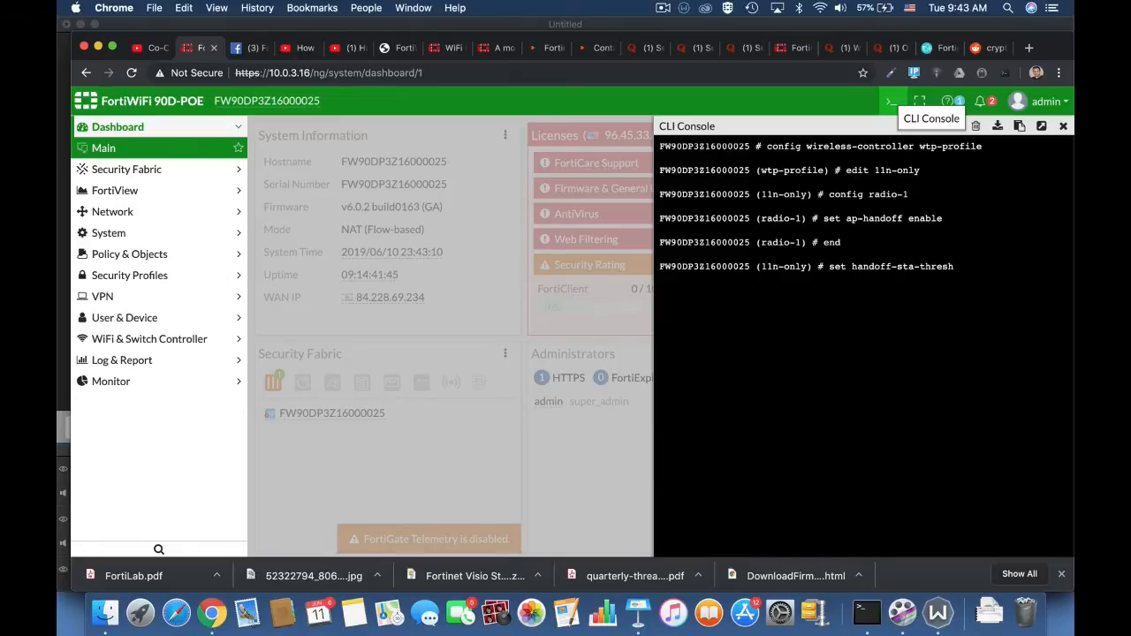
{"action": "type", "text": "15"}
{"action": "key", "text": "Return"}
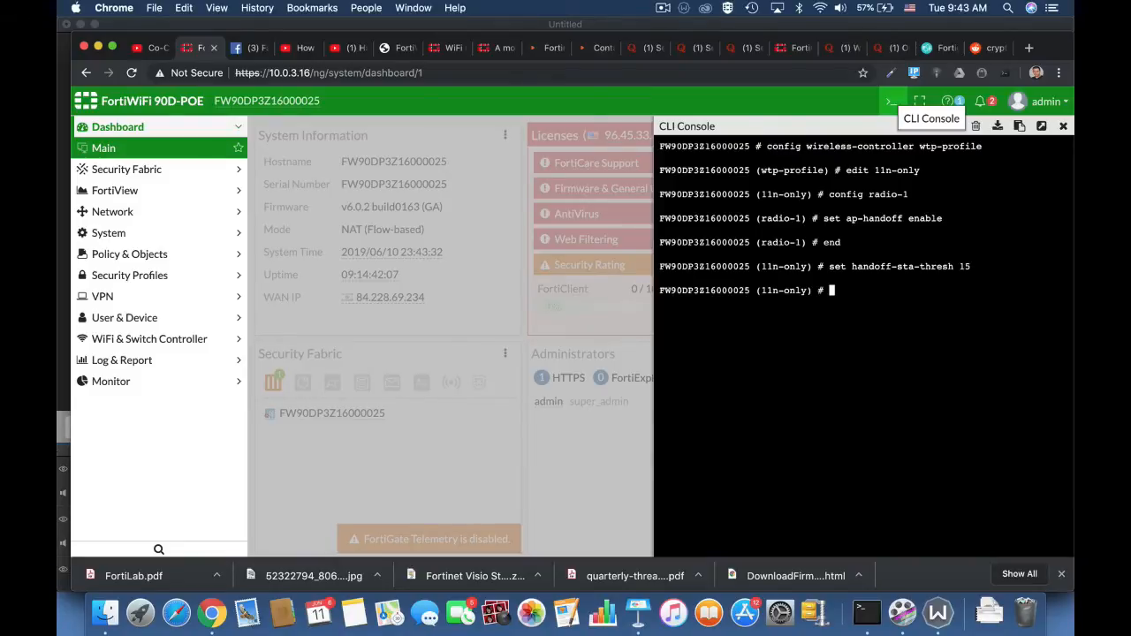
Enter the set handoff-rssi command with the value 30 for the 11n-only profile.
{"action": "type", "text": "set handoff-rssi"}
{"action": "key", "text": "BackSpace"}
{"action": "key", "text": "BackSpace"}
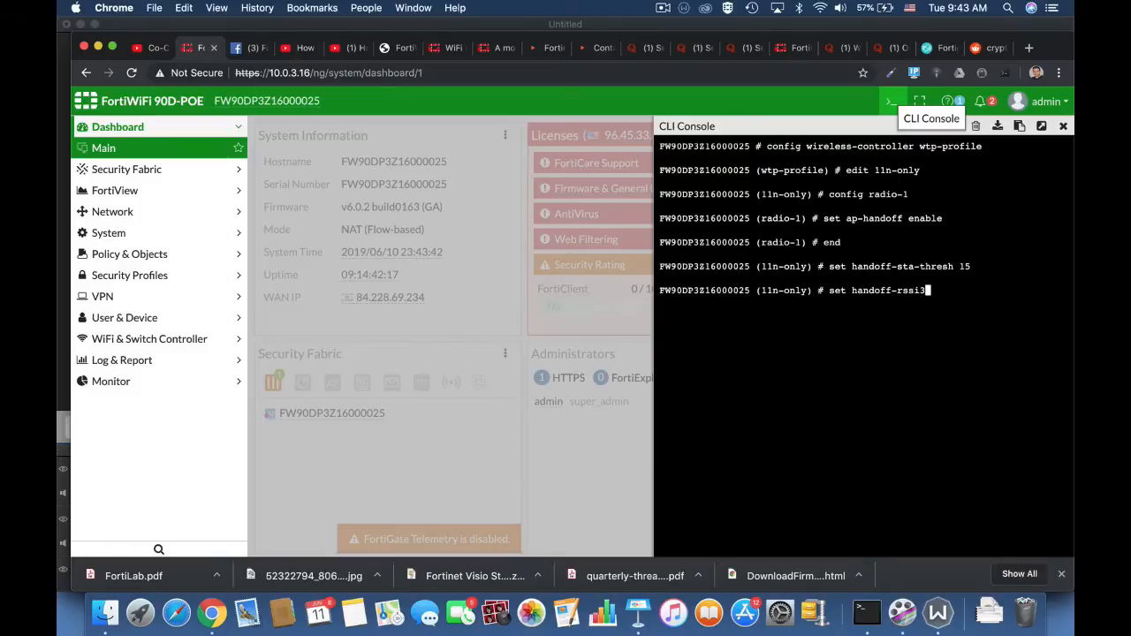
{"action": "type", "text": "30"}
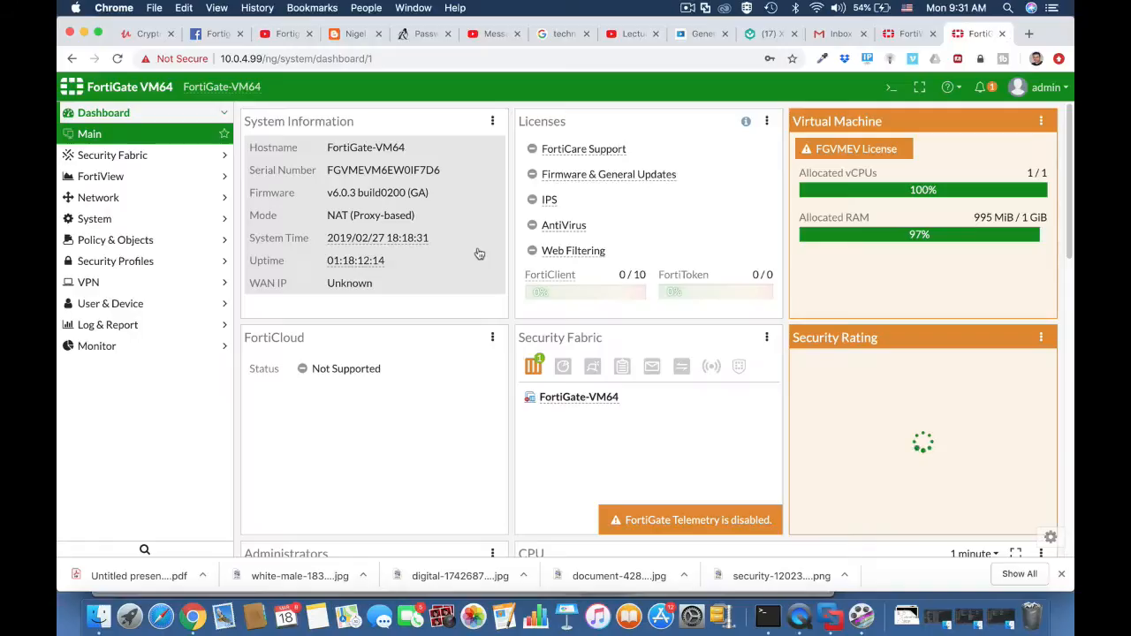
Start a new custom device group on the FortiGate VM64 and name it technicians BYOD.
{"action": "left_click", "coordinate": [133, 310]}
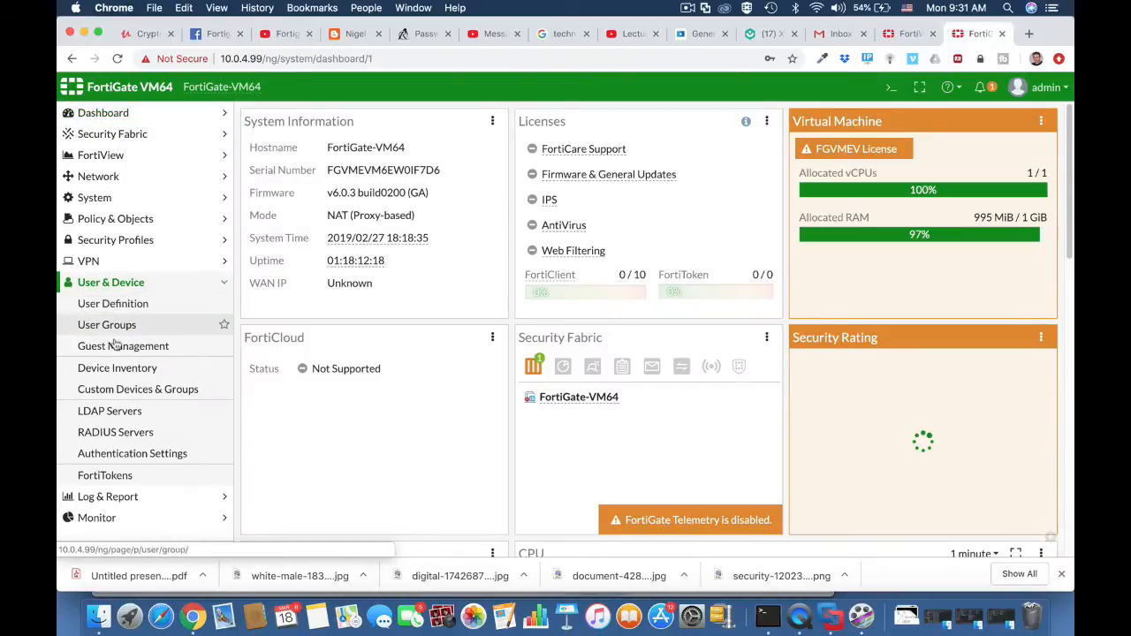
{"action": "left_click", "coordinate": [120, 395]}
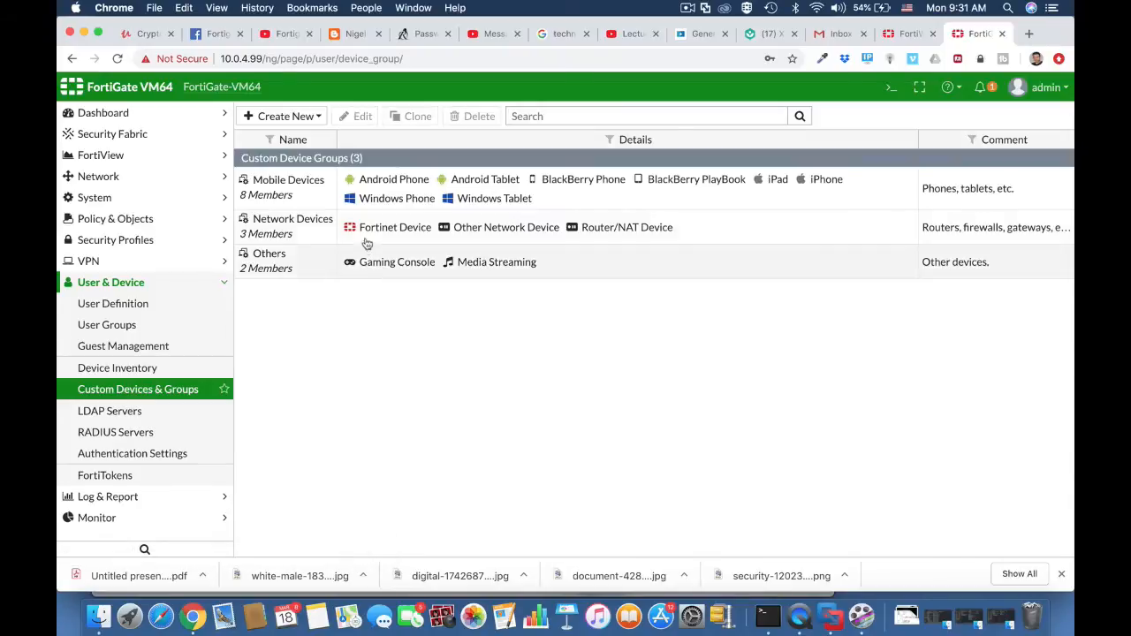
{"action": "left_click", "coordinate": [305, 117]}
{"action": "left_click", "coordinate": [270, 155]}
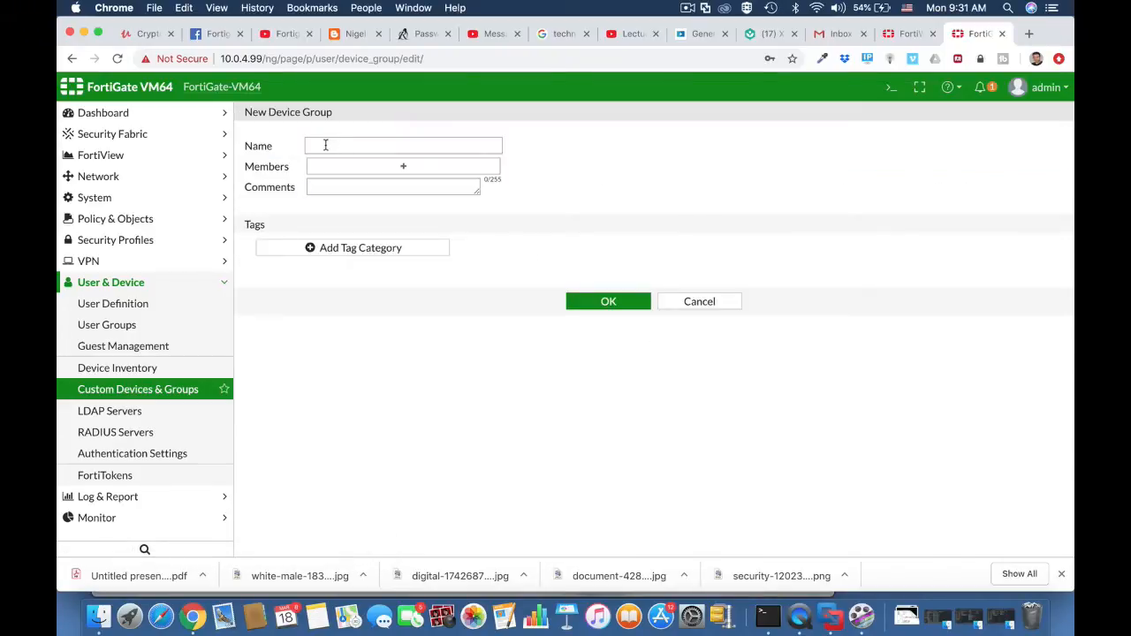
{"action": "left_click", "coordinate": [324, 145]}
{"action": "type", "text": "tech"}
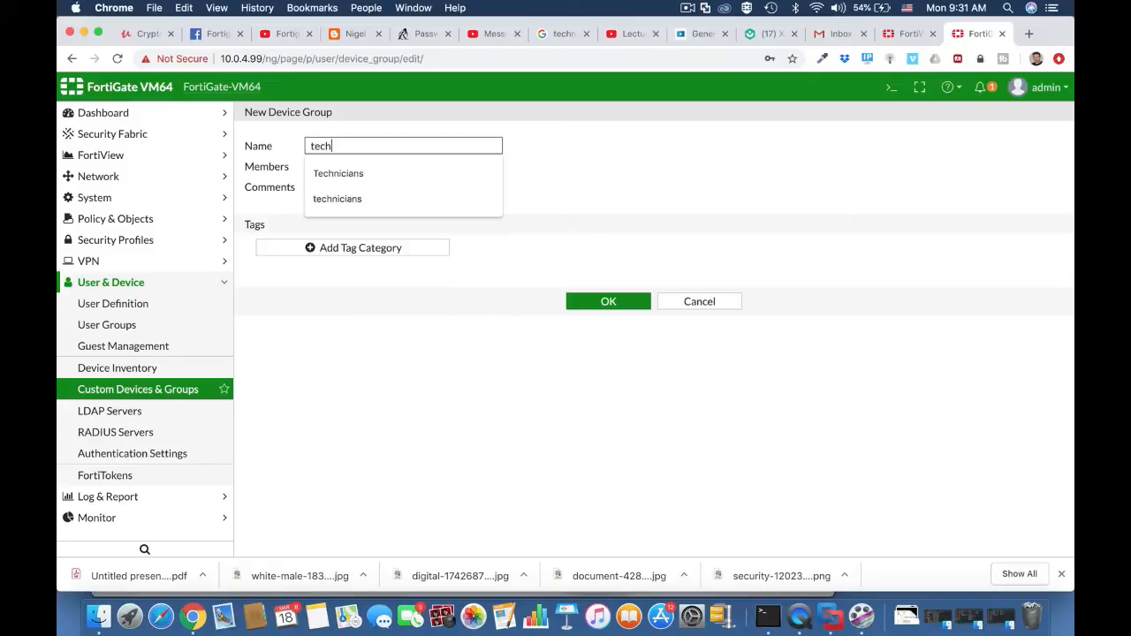
{"action": "type", "text": "nicians"}
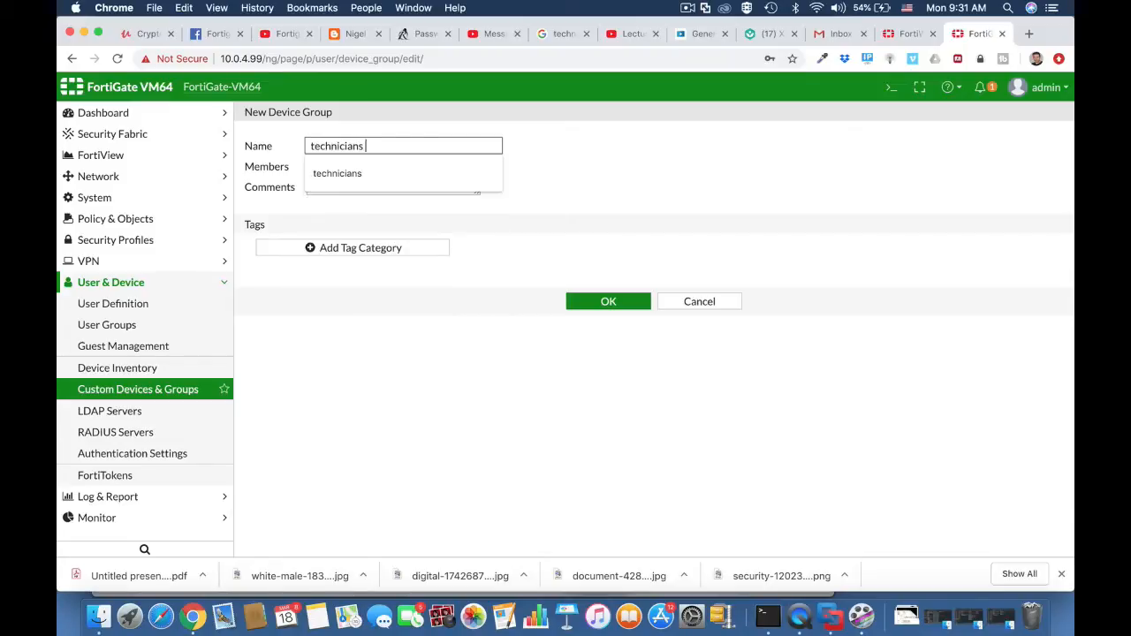
{"action": "type", "text": " BYOD"}
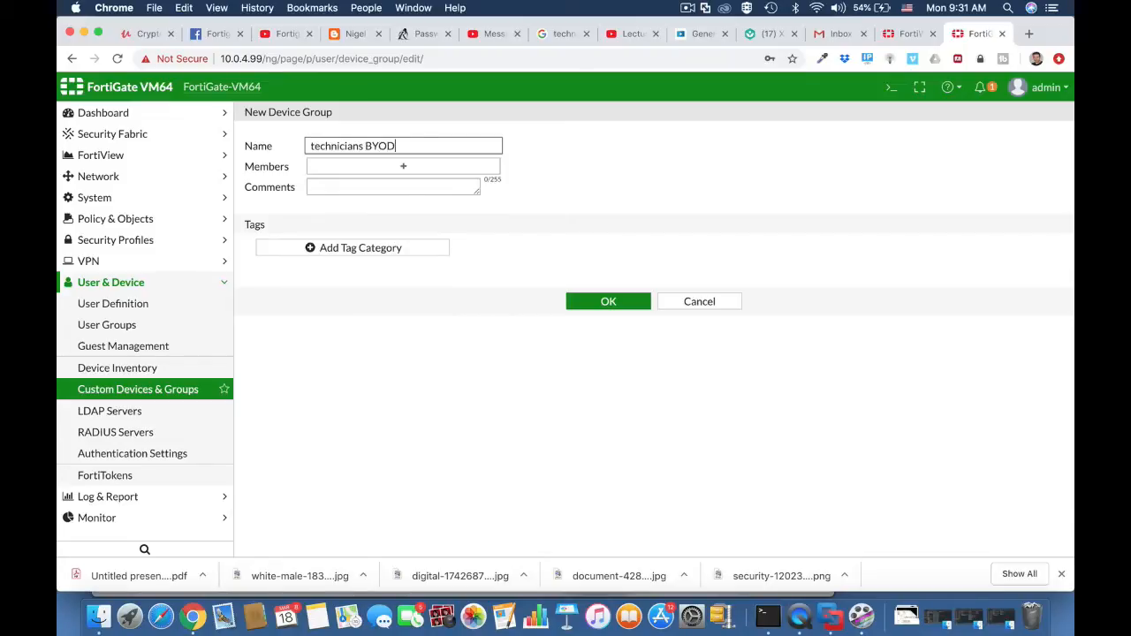
Add Android Phone, Android Tablet and iOS Device as members of the technicians BYOD device group, and save the group.
{"action": "left_click", "coordinate": [335, 165]}
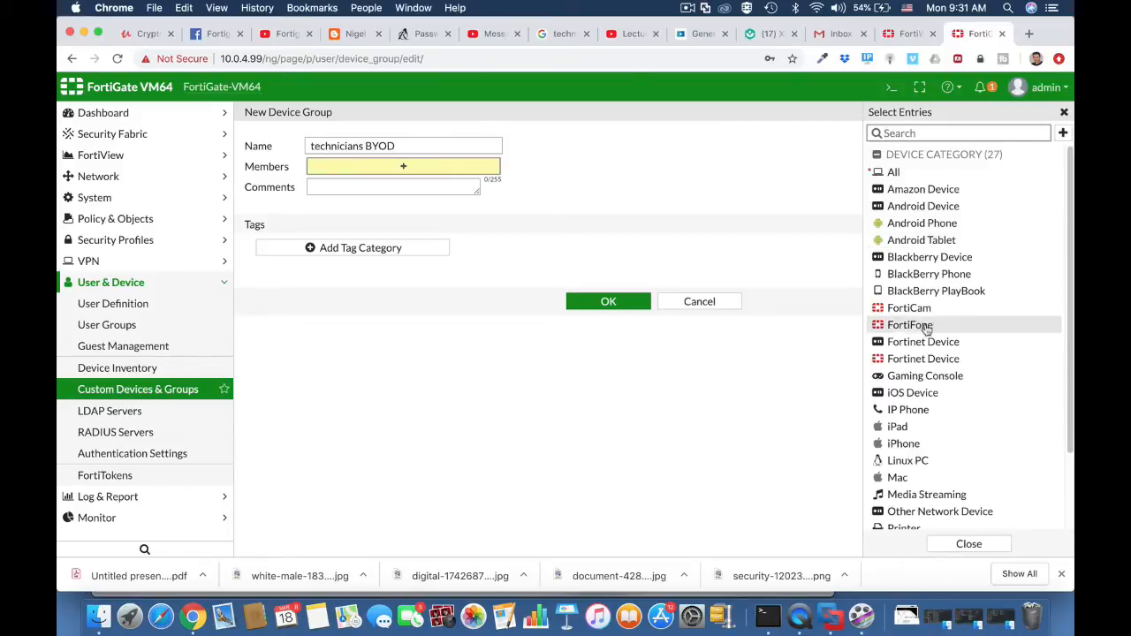
{"action": "left_click", "coordinate": [911, 394]}
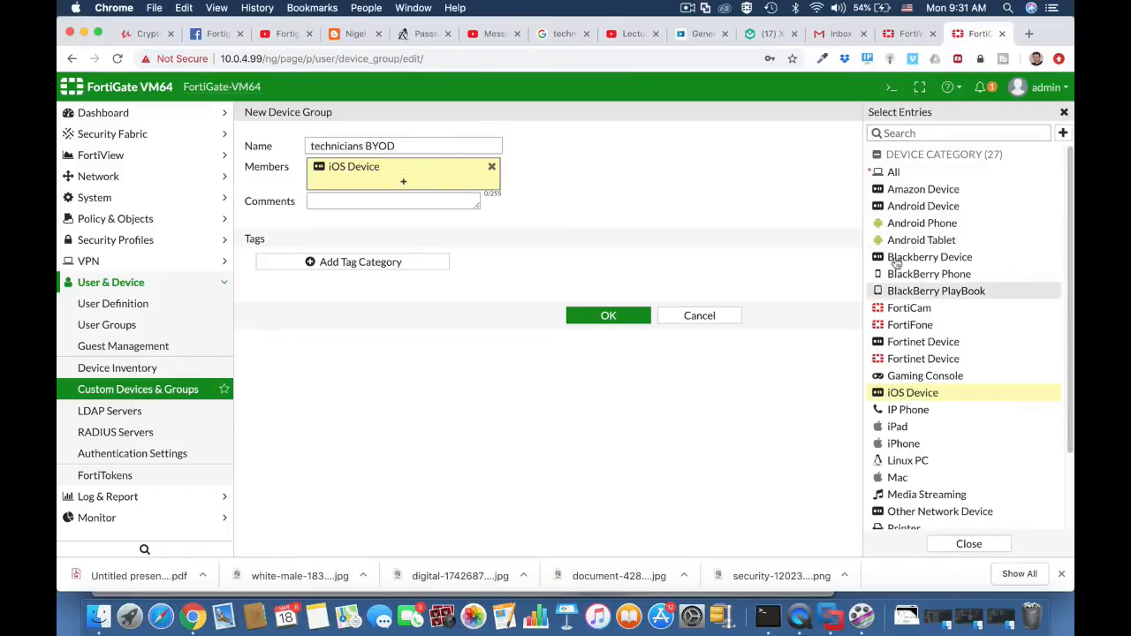
{"action": "left_click", "coordinate": [898, 206]}
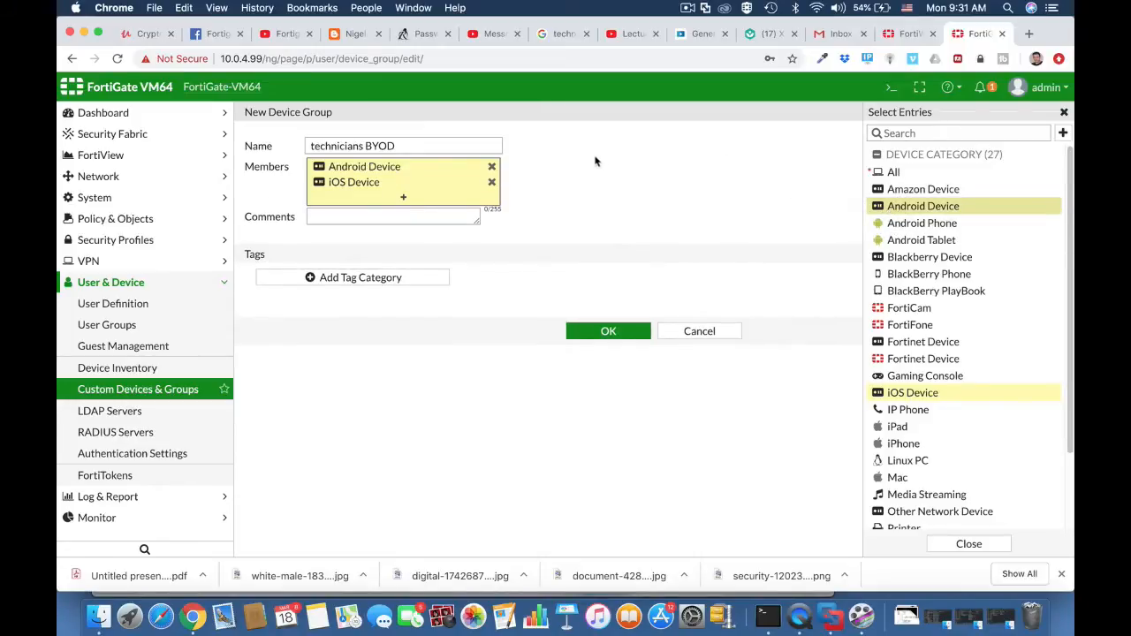
{"action": "left_click", "coordinate": [492, 168]}
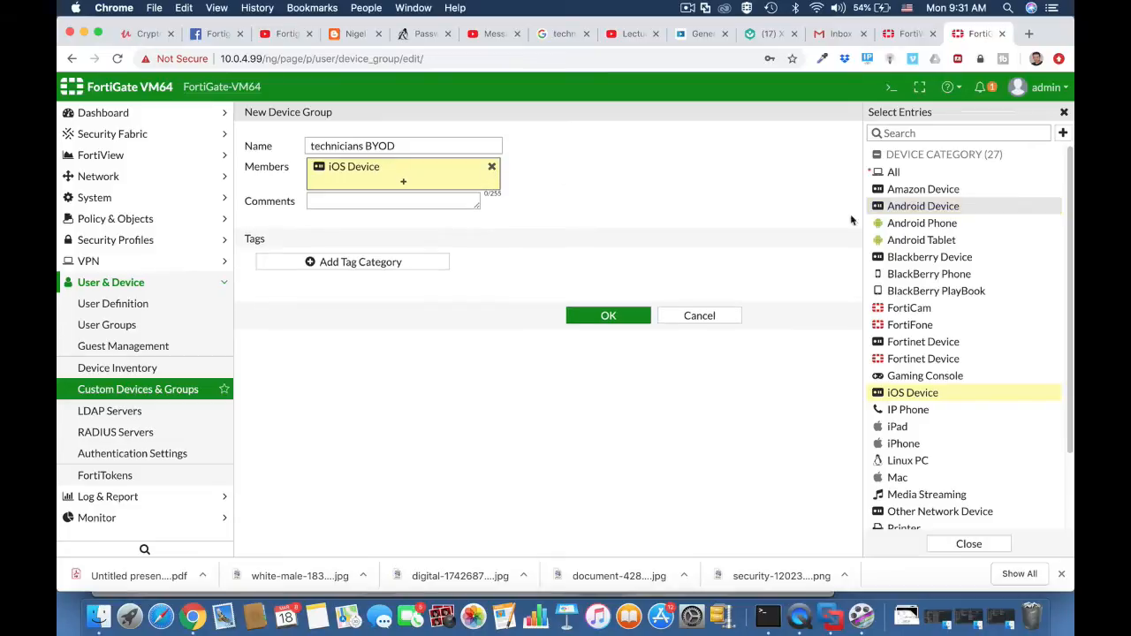
{"action": "left_click", "coordinate": [926, 222]}
{"action": "left_click", "coordinate": [921, 244]}
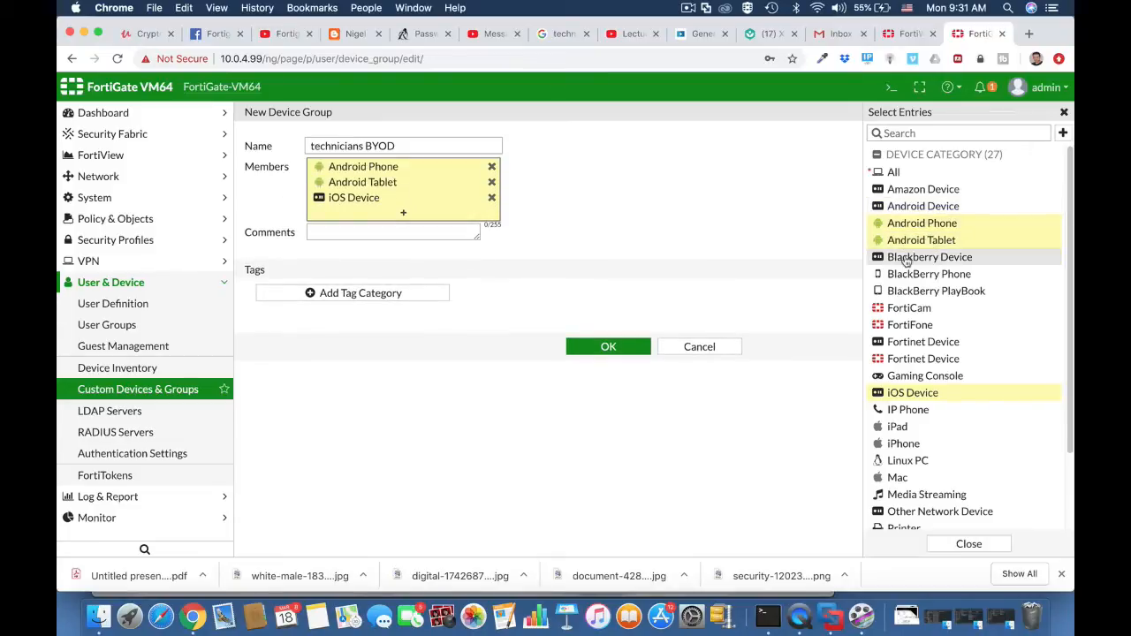
{"action": "left_click", "coordinate": [378, 234]}
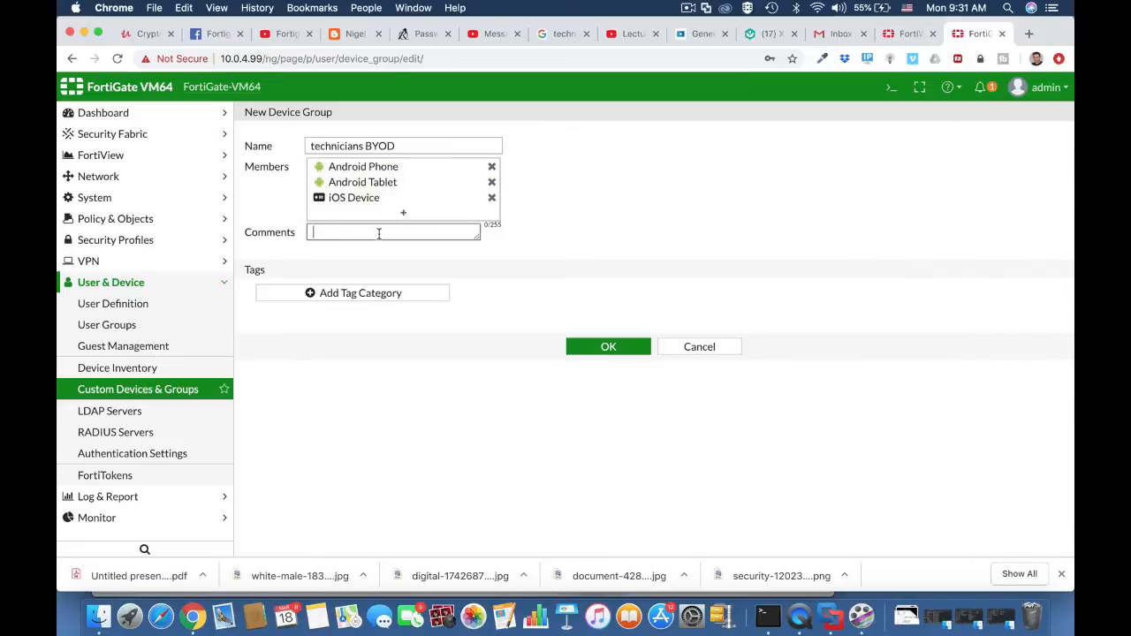
{"action": "left_click", "coordinate": [609, 352]}
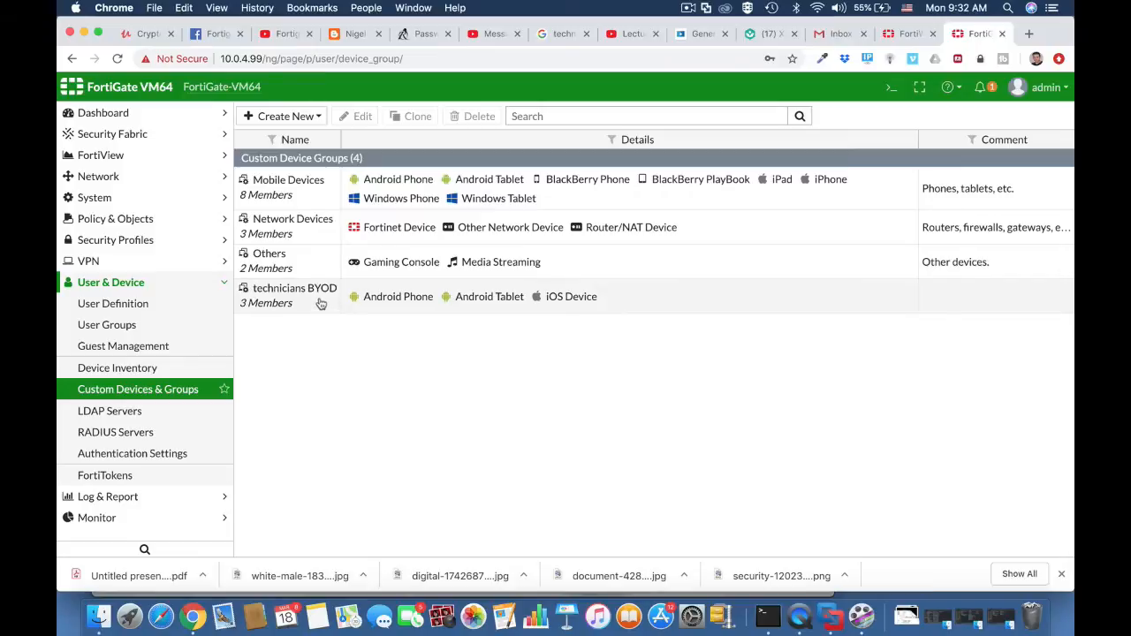
Review the user definitions, and start a new user group named technicians with the Firewall type.
{"action": "left_click", "coordinate": [140, 304]}
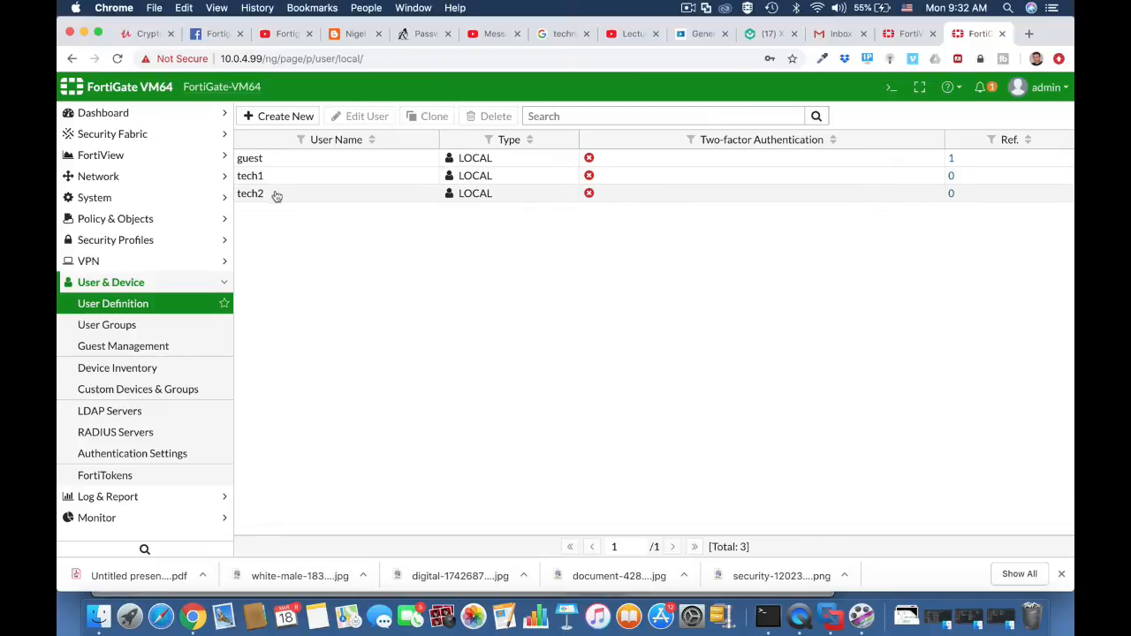
{"action": "left_click", "coordinate": [152, 325]}
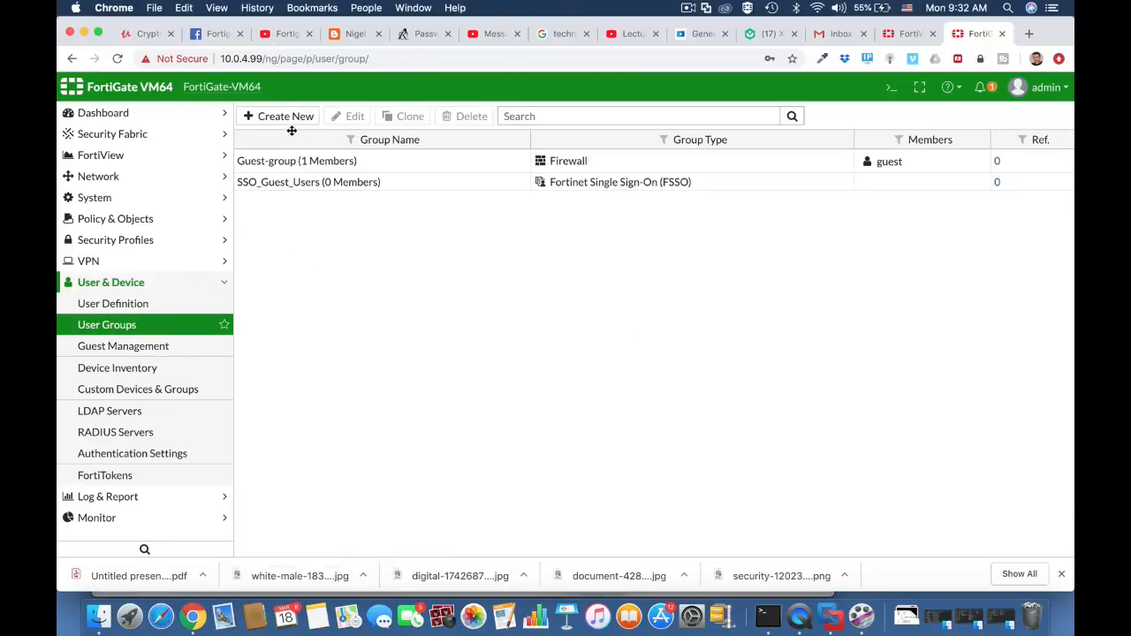
{"action": "left_click", "coordinate": [284, 115]}
{"action": "left_click", "coordinate": [327, 146]}
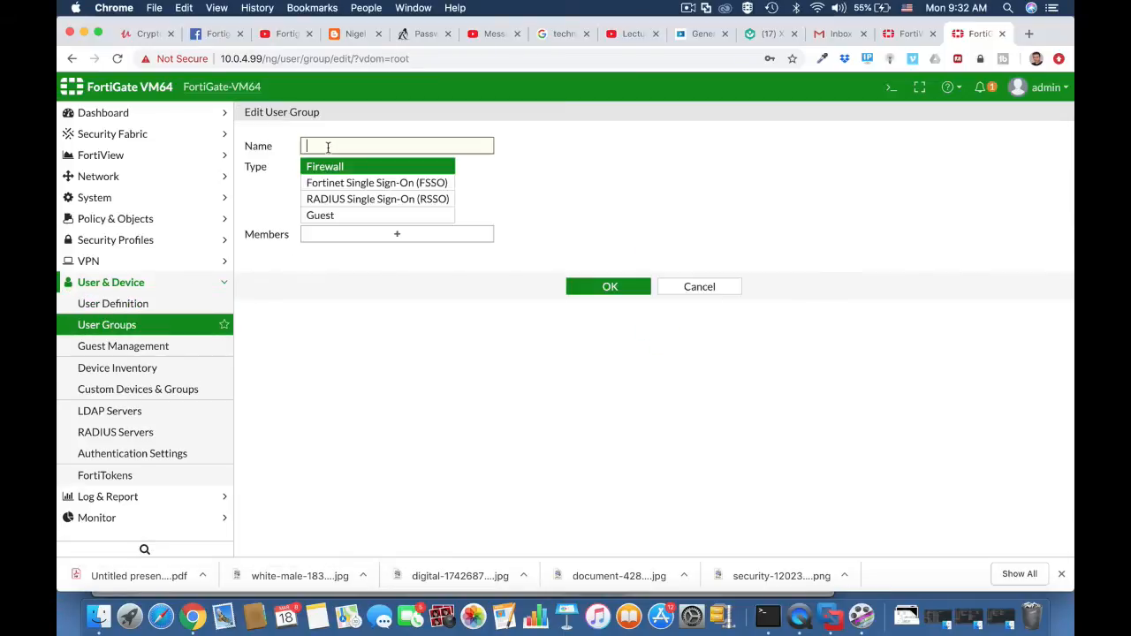
{"action": "type", "text": "technicians"}
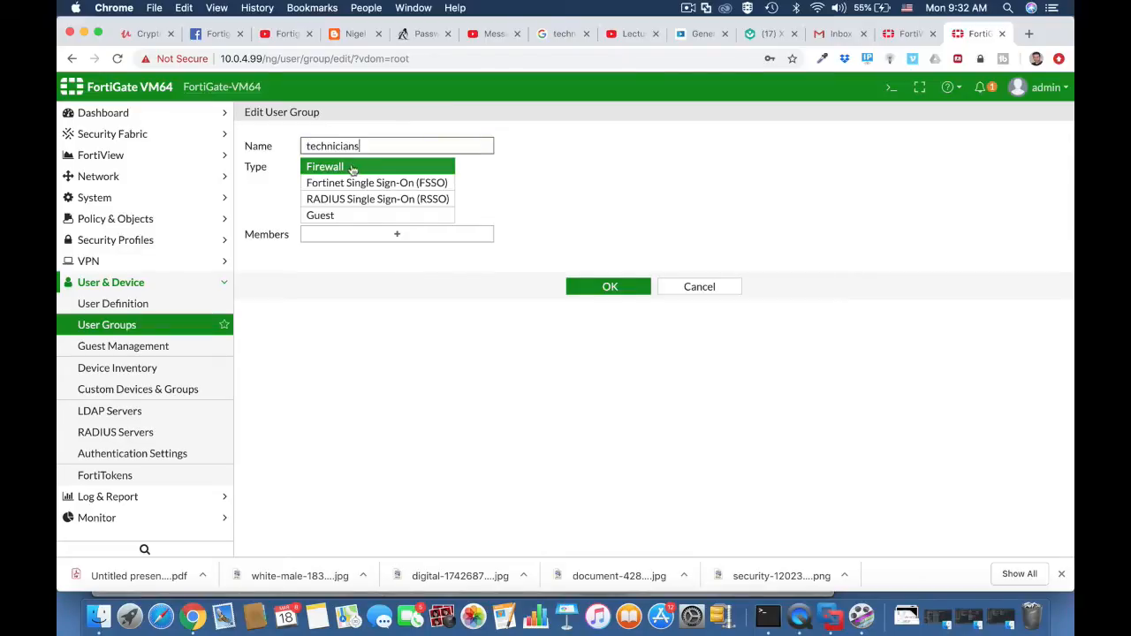
{"action": "left_click", "coordinate": [419, 168]}
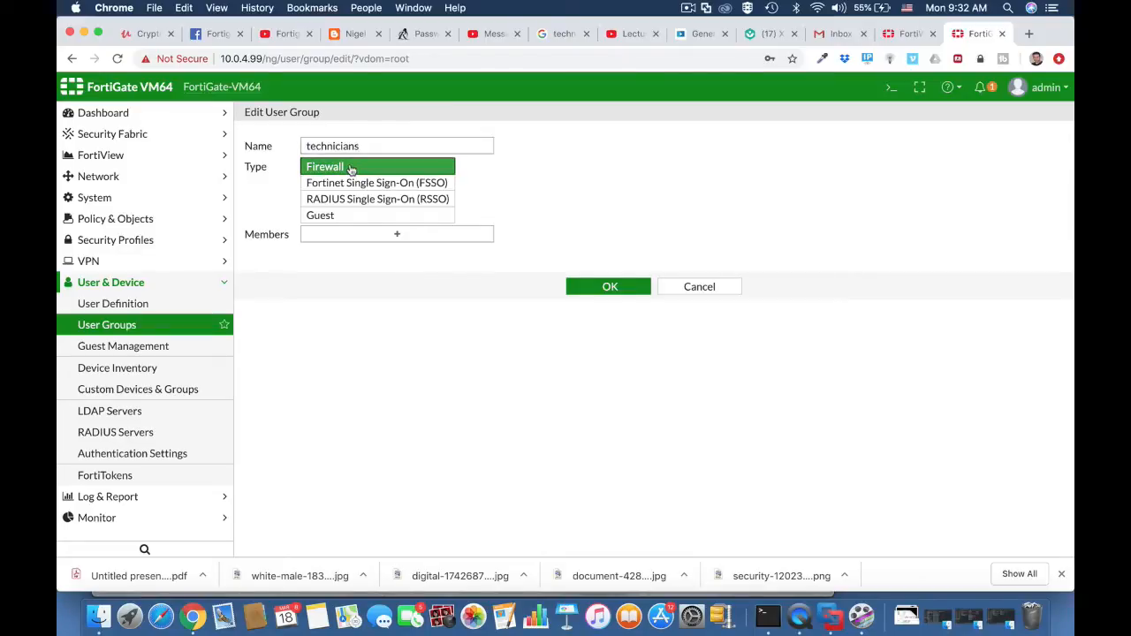
Add the users tech1 and tech2 to the technicians user group, and save the group.
{"action": "left_click", "coordinate": [473, 238]}
{"action": "left_click", "coordinate": [901, 205]}
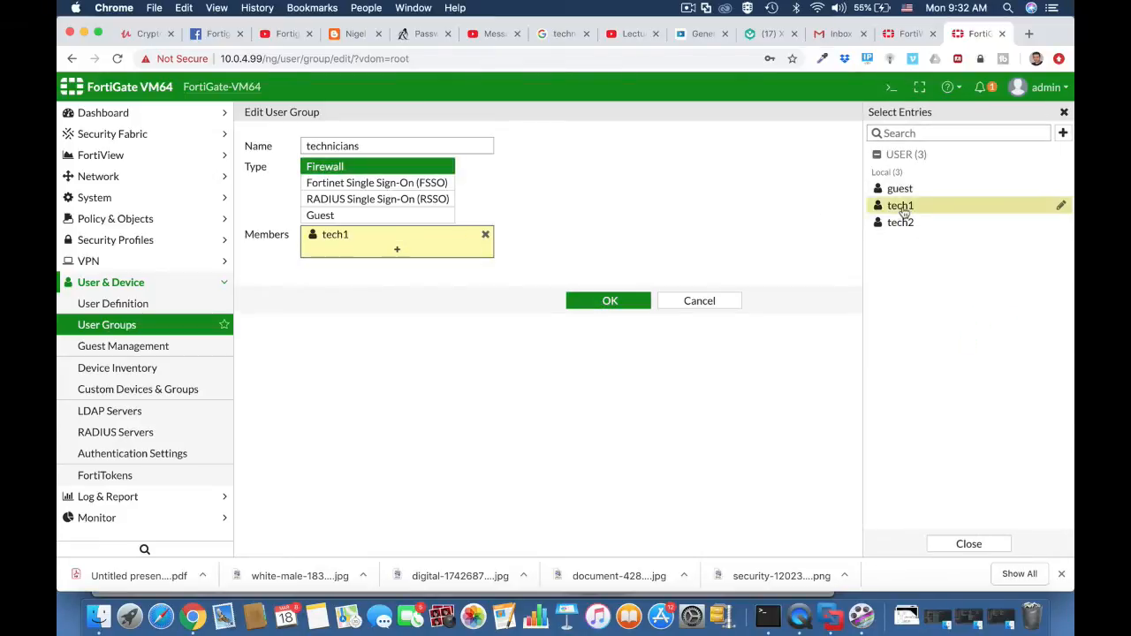
{"action": "left_click", "coordinate": [903, 222]}
{"action": "left_click", "coordinate": [629, 316]}
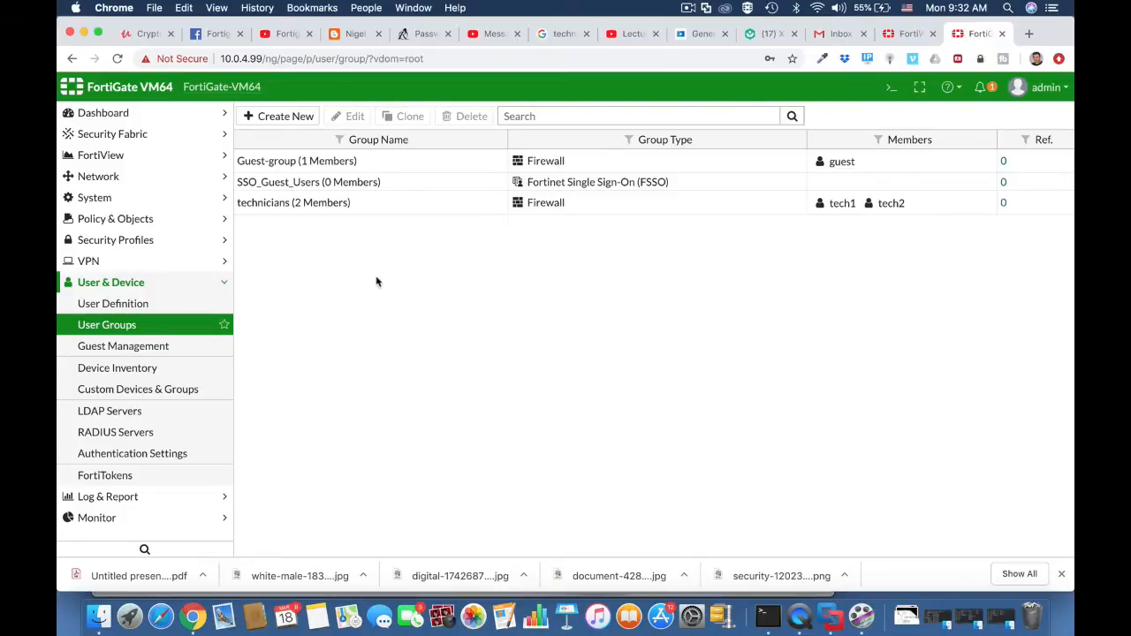
Open the Vlan 10 (Technicians Wi-fi) network interface for editing and enable Device Detection.
{"action": "left_click", "coordinate": [149, 177]}
{"action": "left_click", "coordinate": [142, 205]}
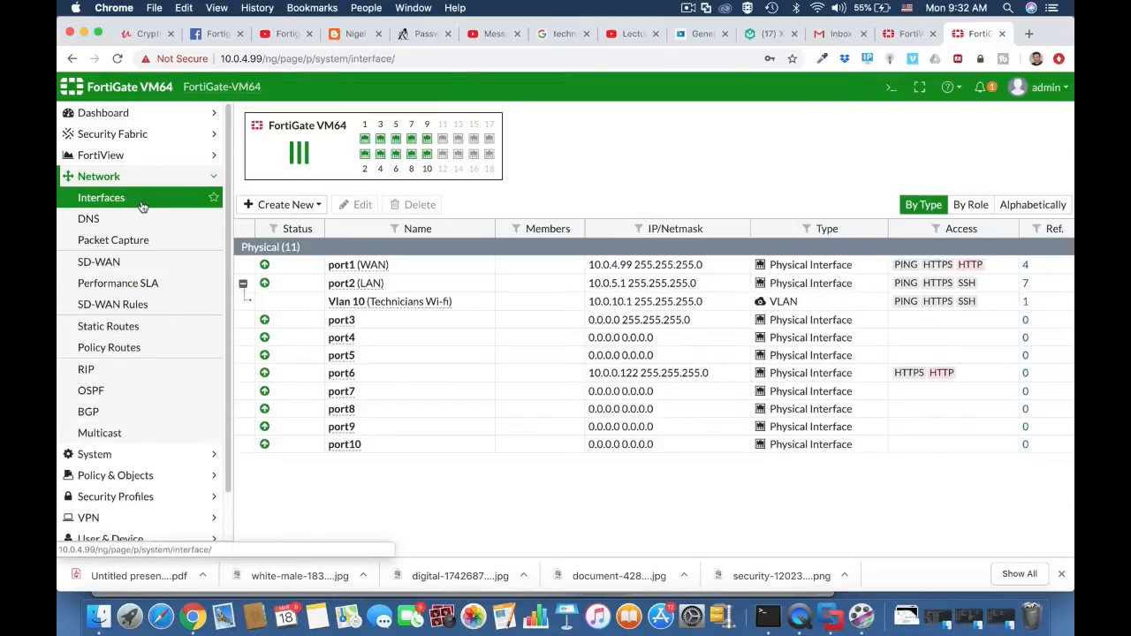
{"action": "left_click", "coordinate": [375, 303]}
{"action": "left_click", "coordinate": [362, 204]}
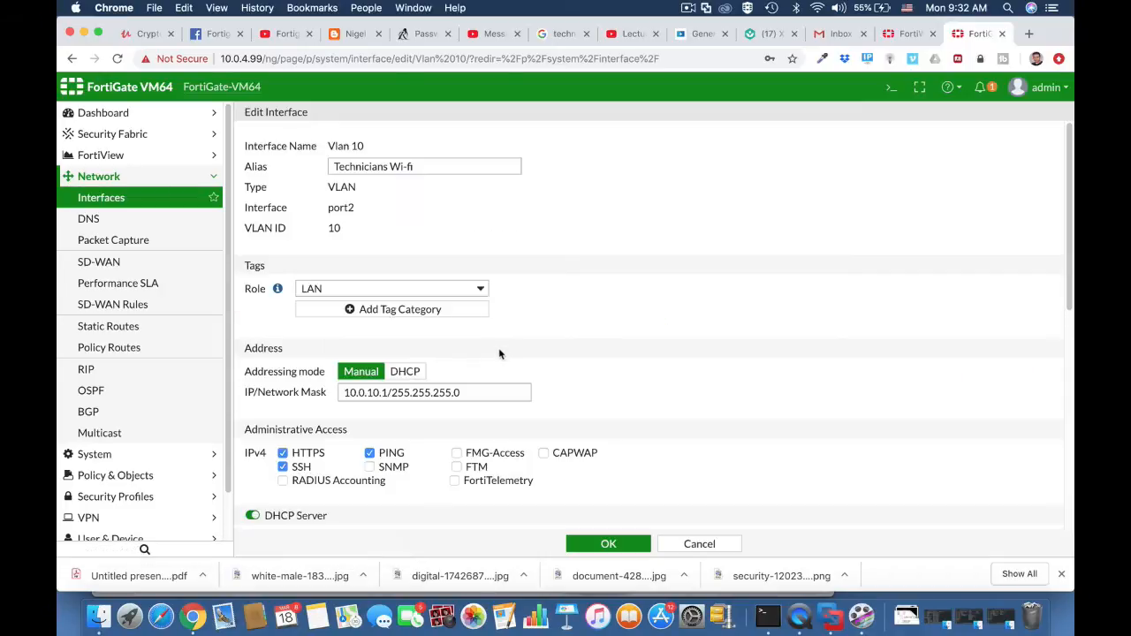
{"action": "scroll", "coordinate": [499, 351], "scroll_direction": "down", "scroll_amount": 5}
{"action": "scroll", "coordinate": [499, 352], "scroll_direction": "down", "scroll_amount": 3}
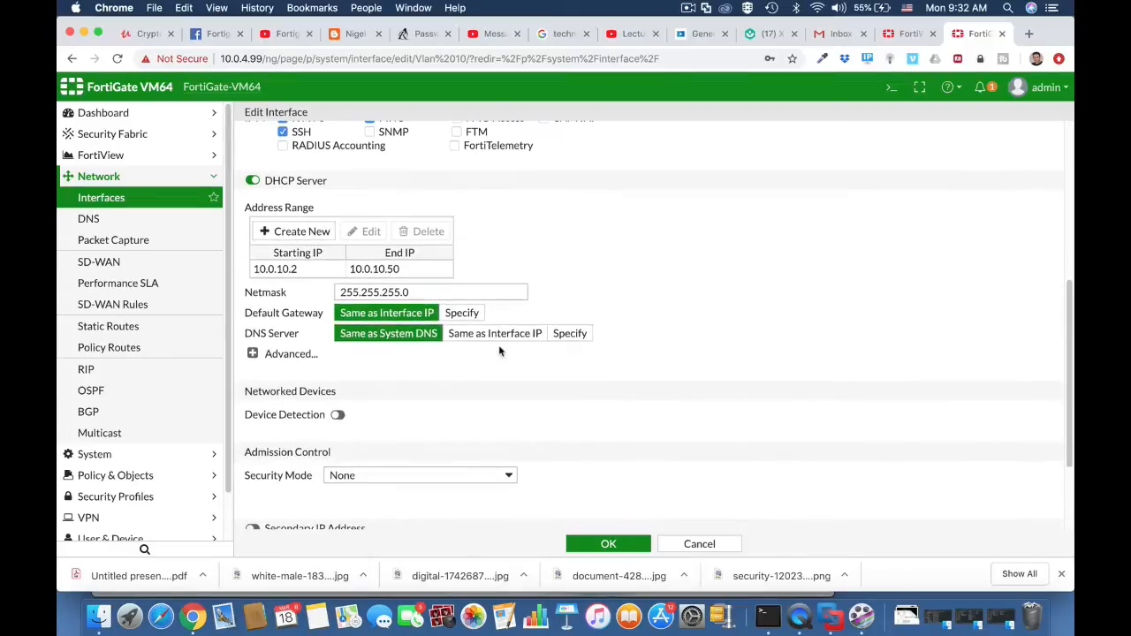
{"action": "left_click", "coordinate": [339, 414]}
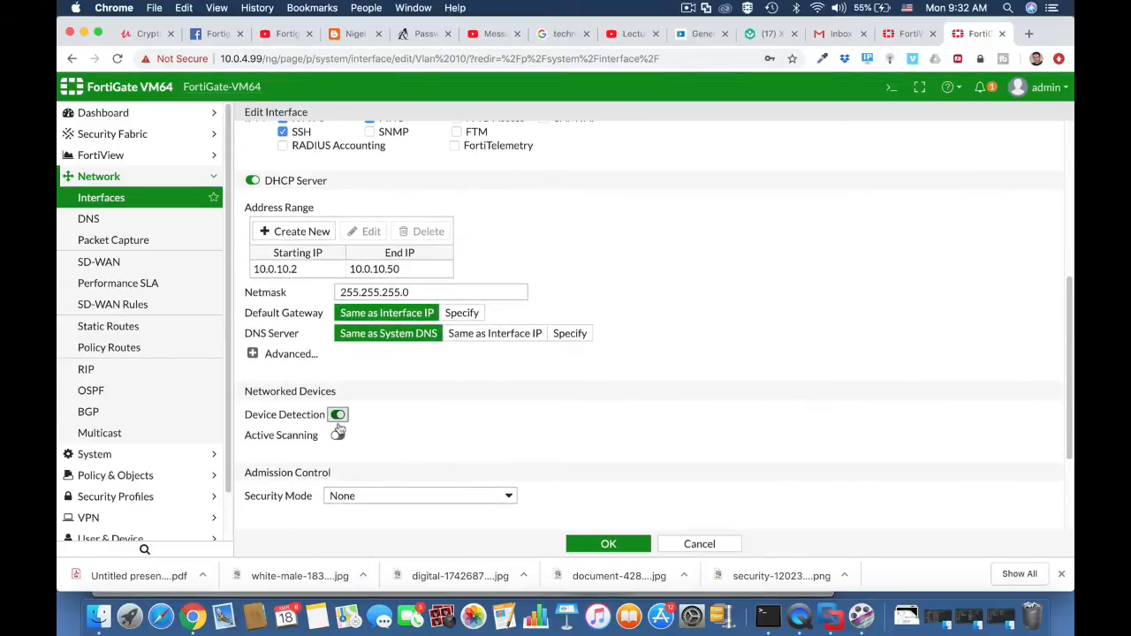
Enable Active Scanning on the Vlan 10 (Technicians Wi-fi) interface and save the interface settings.
{"action": "left_click", "coordinate": [338, 434]}
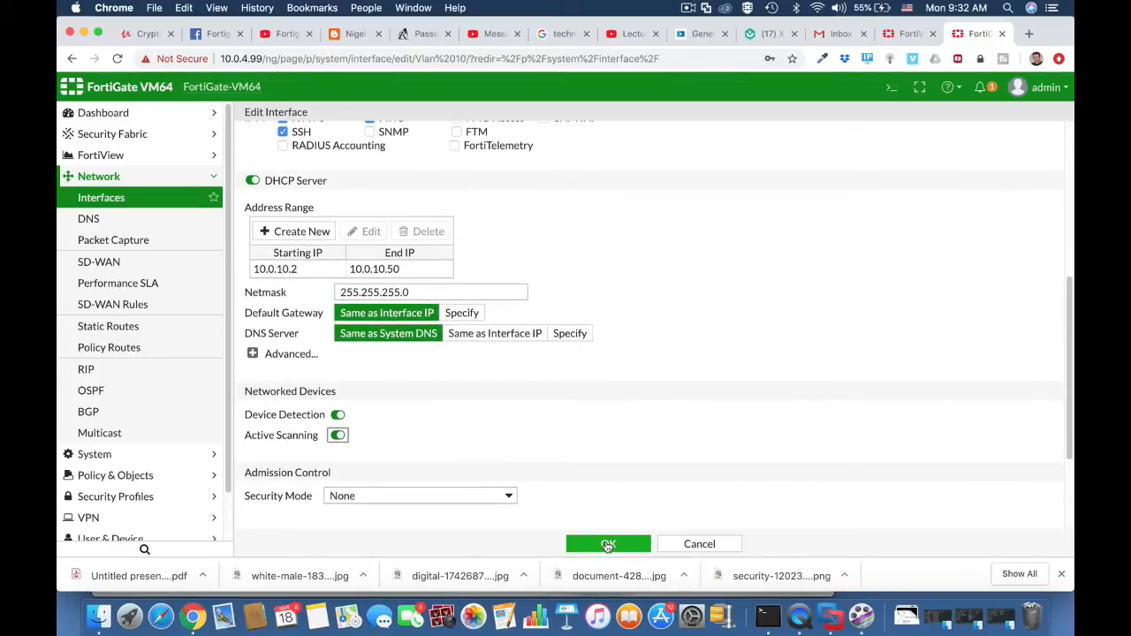
{"action": "left_click", "coordinate": [608, 546]}
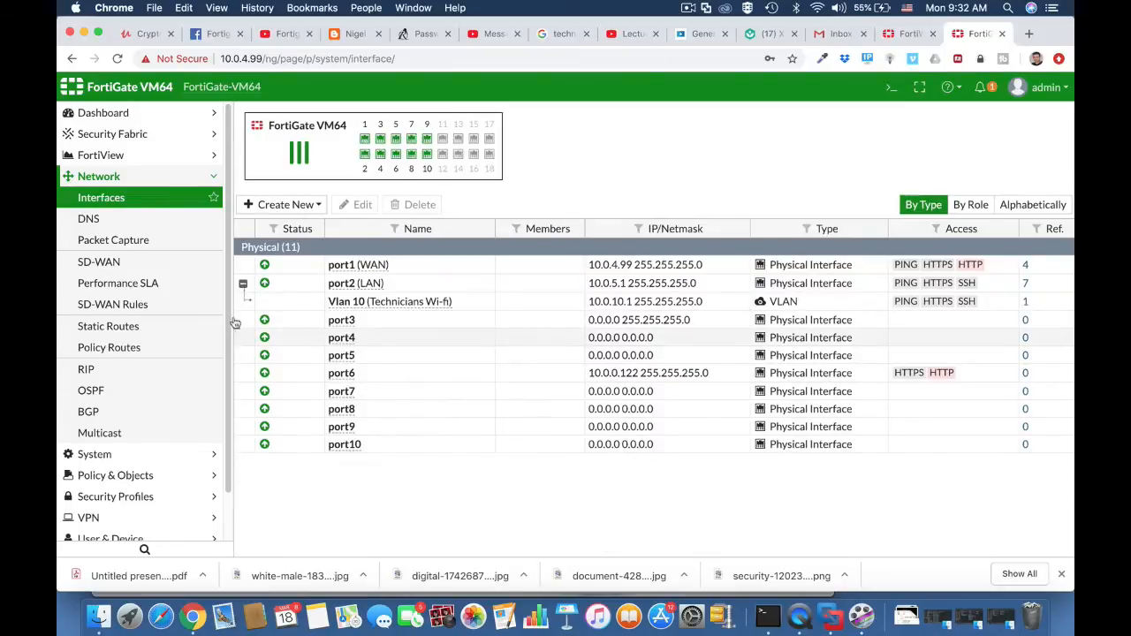
Review the firewall address objects and select the Technicians subnet entry.
{"action": "left_click", "coordinate": [124, 475]}
{"action": "left_click", "coordinate": [130, 243]}
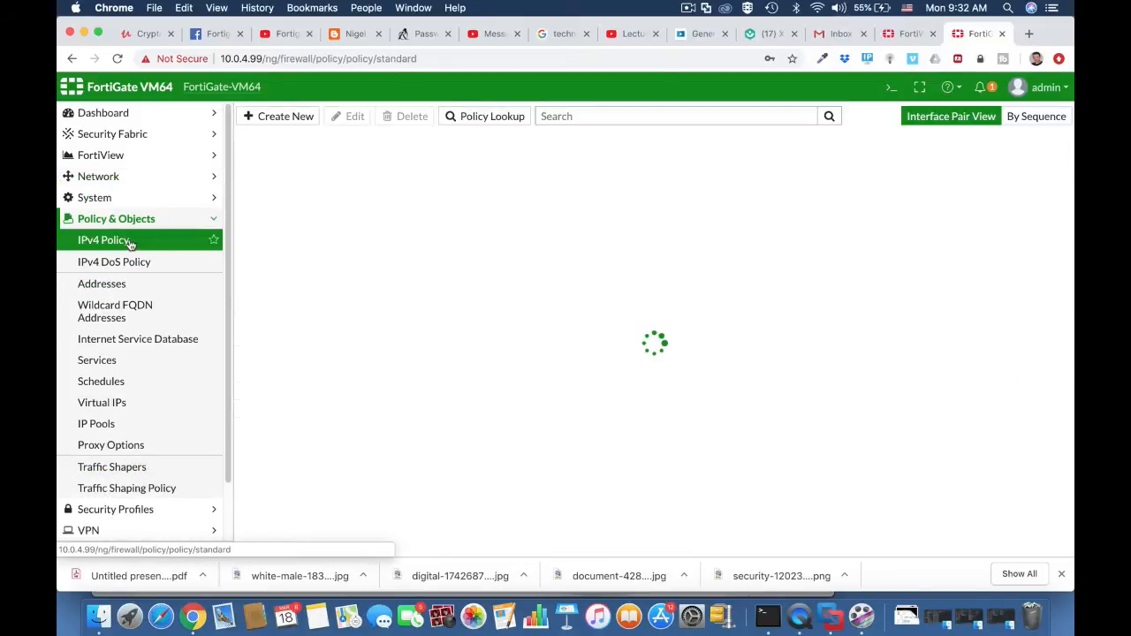
{"action": "left_click", "coordinate": [119, 284]}
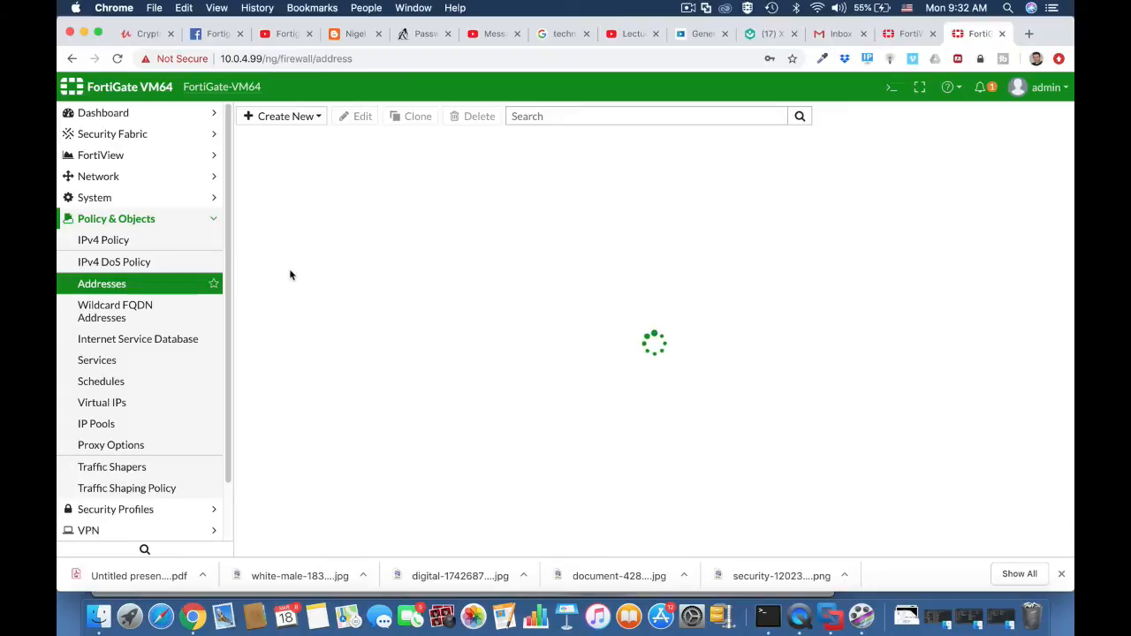
{"action": "left_click", "coordinate": [319, 240]}
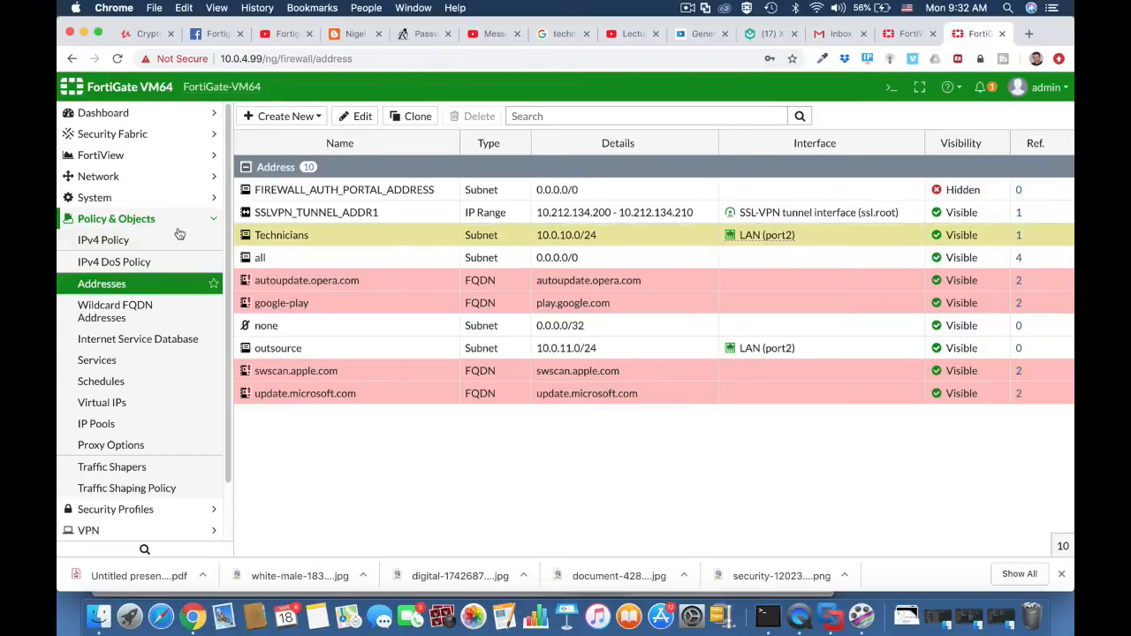
Create an IPv4 policy named Technicians WIFI access with incoming interface Technicians Wi-fi (Vlan 10) and outgoing interface WAN (port1).
{"action": "left_click", "coordinate": [153, 242]}
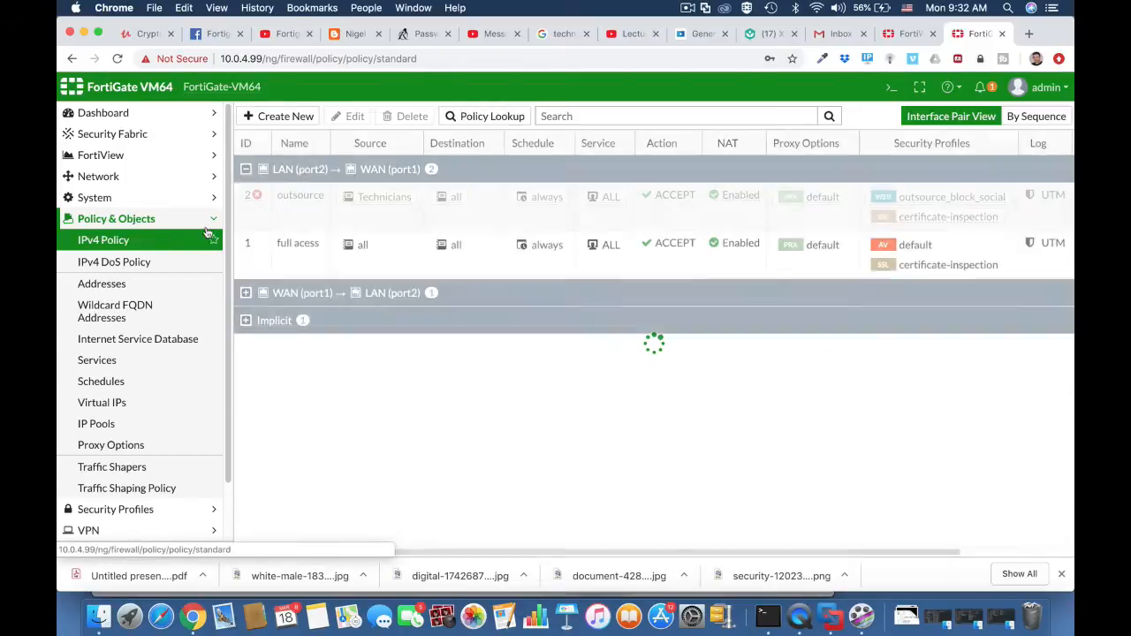
{"action": "left_click", "coordinate": [270, 117]}
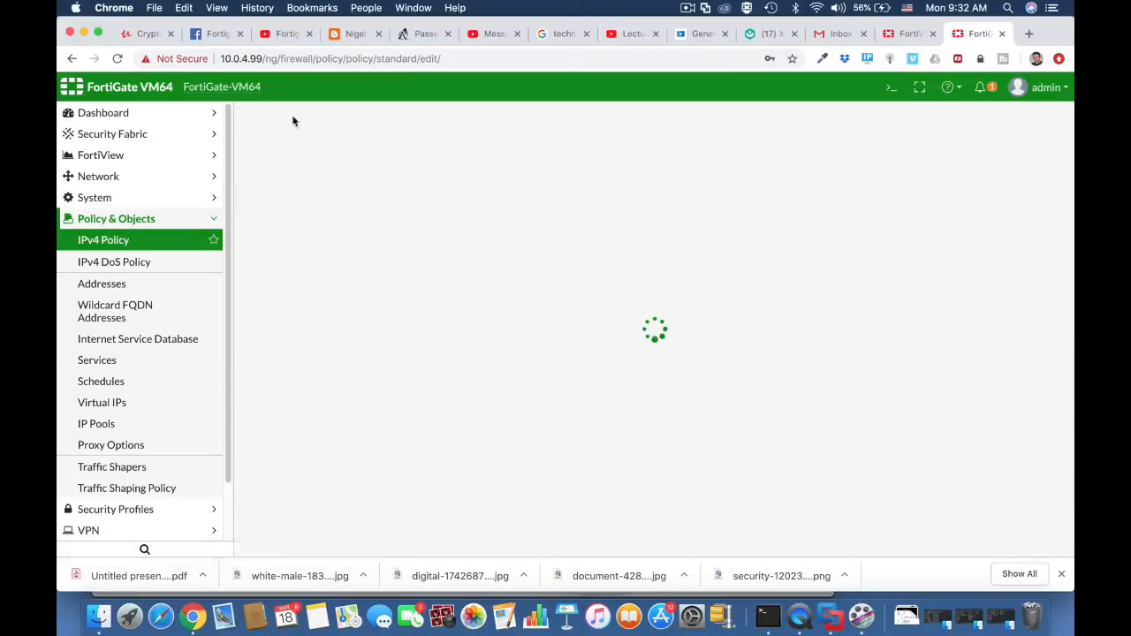
{"action": "left_click", "coordinate": [362, 158]}
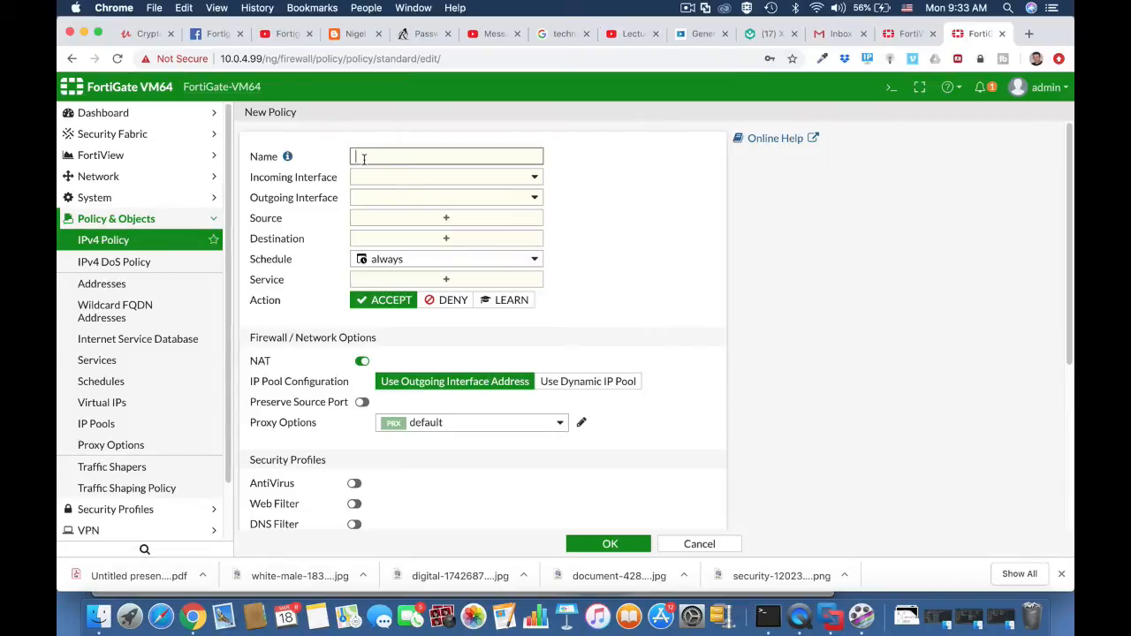
{"action": "type", "text": "Technicians WIFI access"}
{"action": "left_click", "coordinate": [443, 179]}
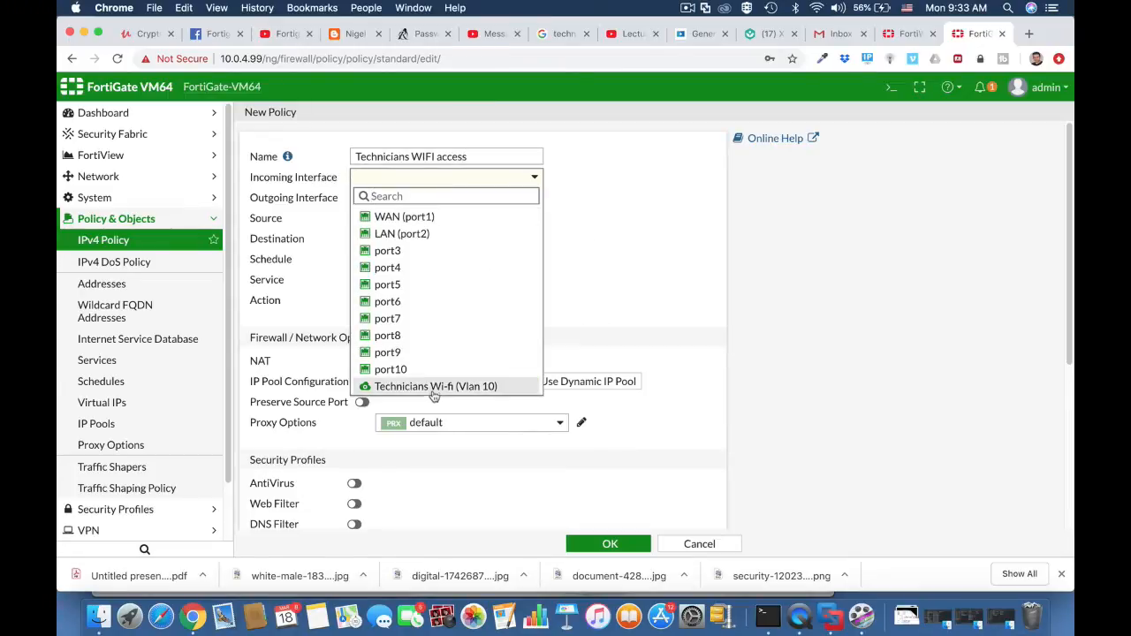
{"action": "left_click", "coordinate": [434, 389]}
{"action": "left_click", "coordinate": [443, 199]}
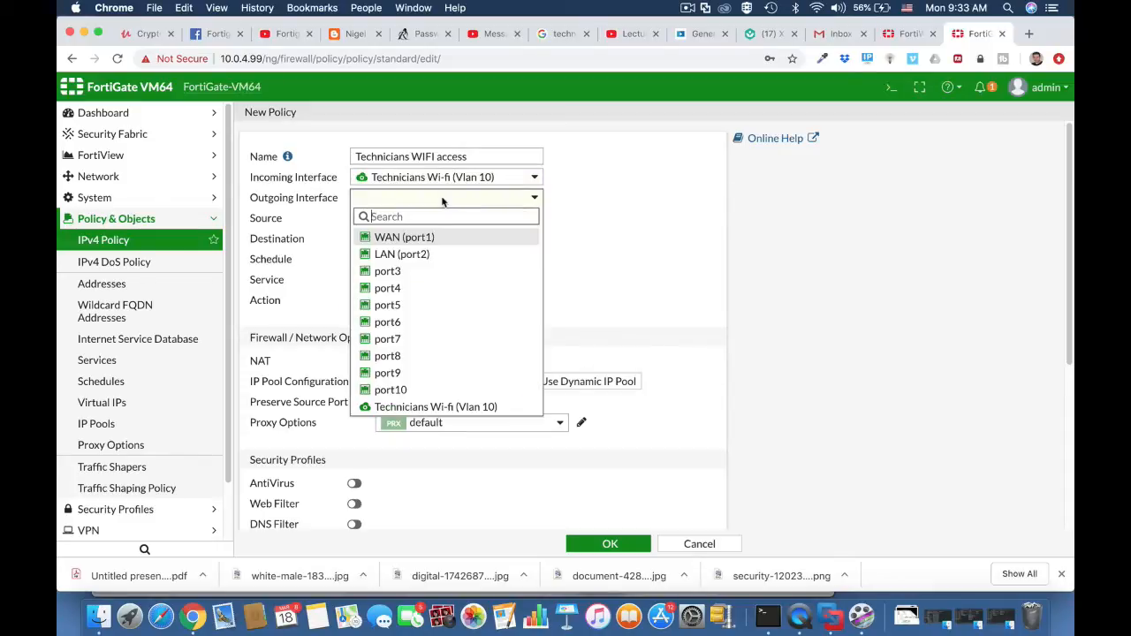
{"action": "left_click", "coordinate": [406, 239]}
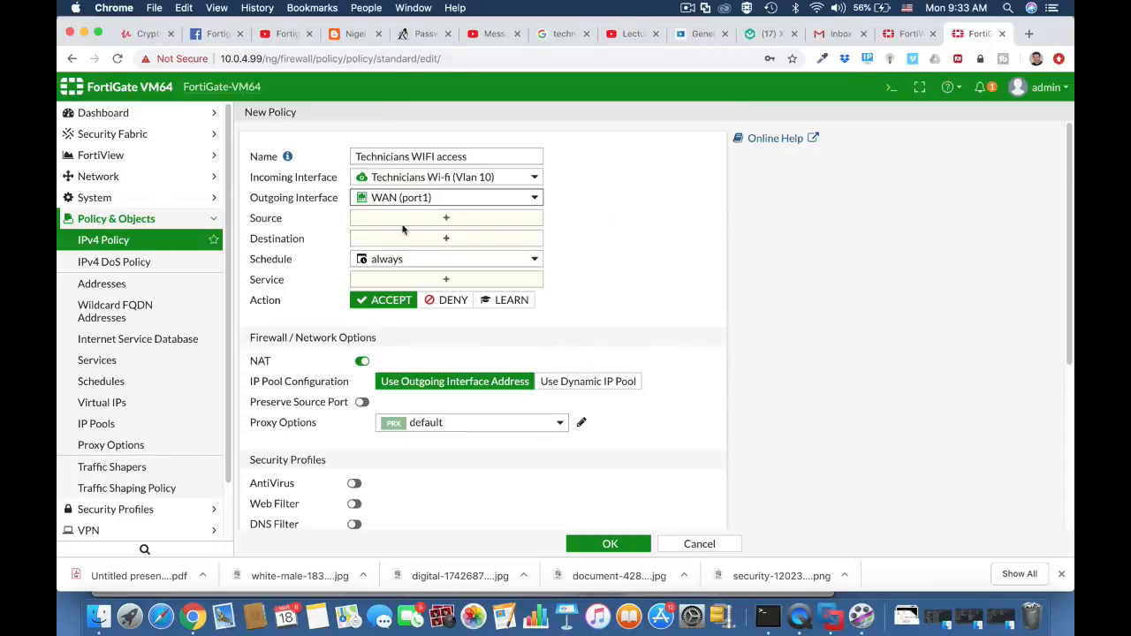
Set the policy's source to the technicians user group and the all address, and its destination to all.
{"action": "left_click", "coordinate": [420, 219]}
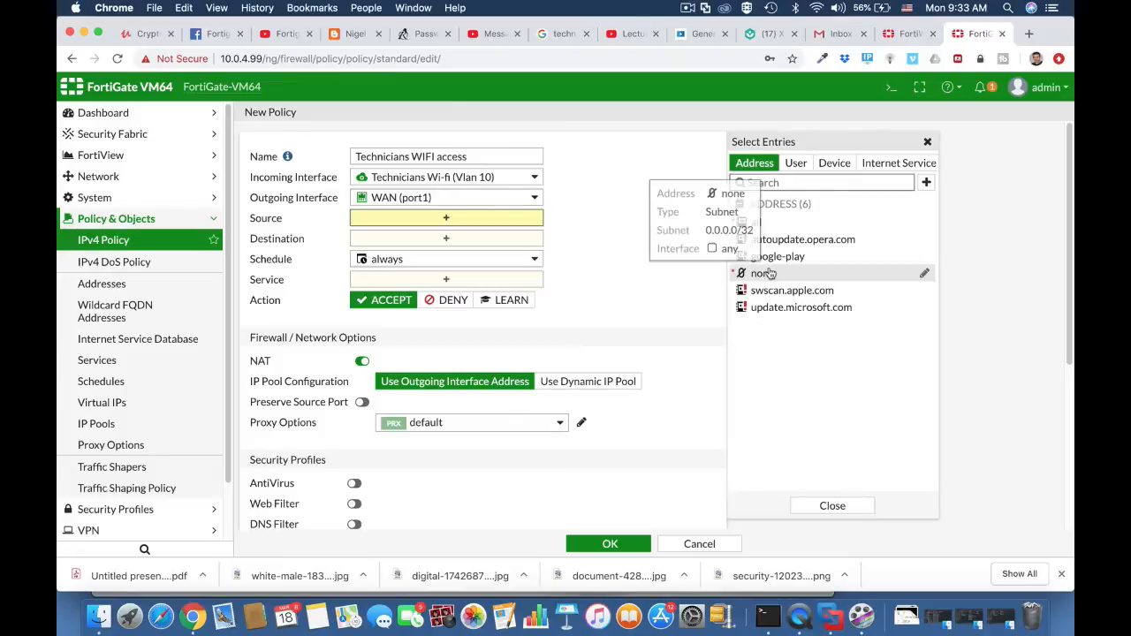
{"action": "left_click", "coordinate": [796, 166]}
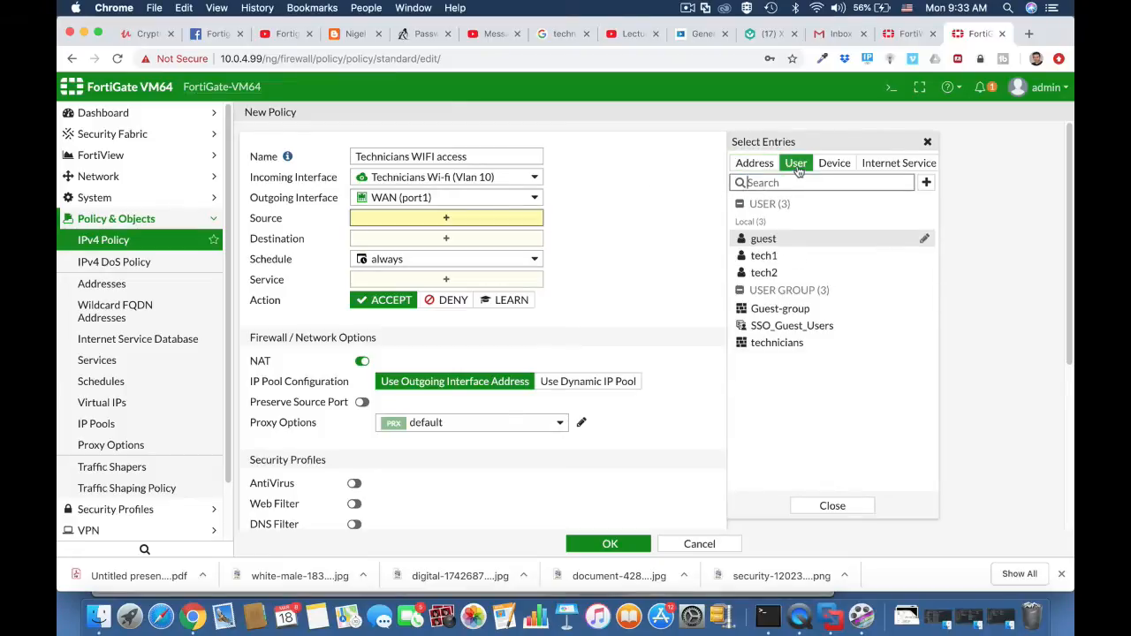
{"action": "left_click", "coordinate": [796, 350]}
{"action": "left_click", "coordinate": [754, 163]}
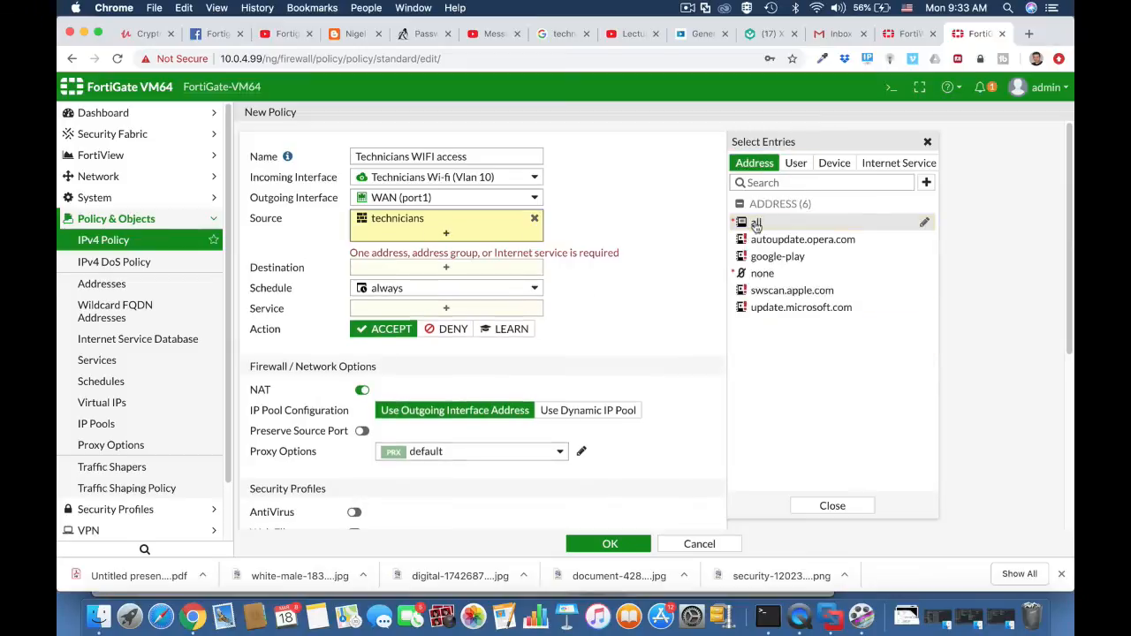
{"action": "left_click", "coordinate": [757, 223]}
{"action": "left_click", "coordinate": [714, 283]}
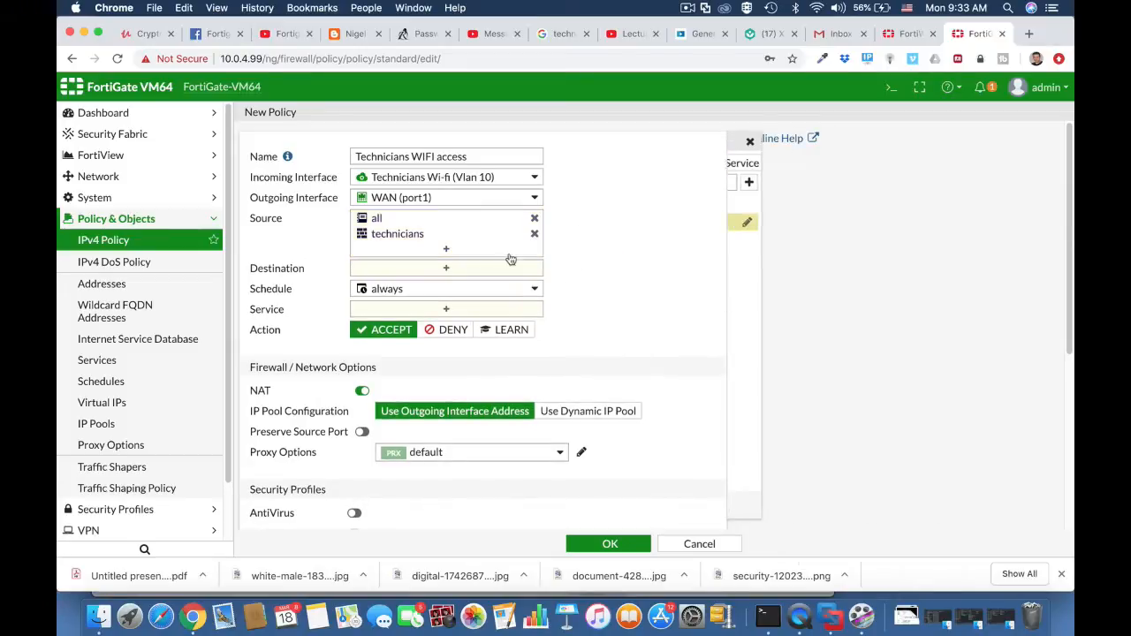
{"action": "left_click", "coordinate": [446, 268]}
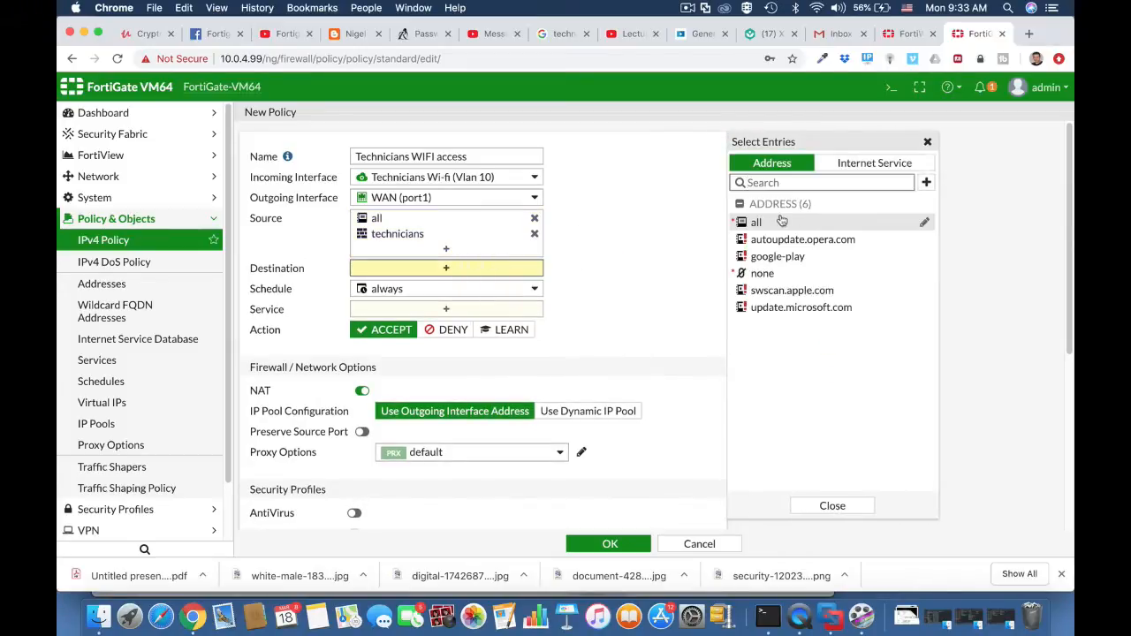
{"action": "left_click", "coordinate": [758, 223]}
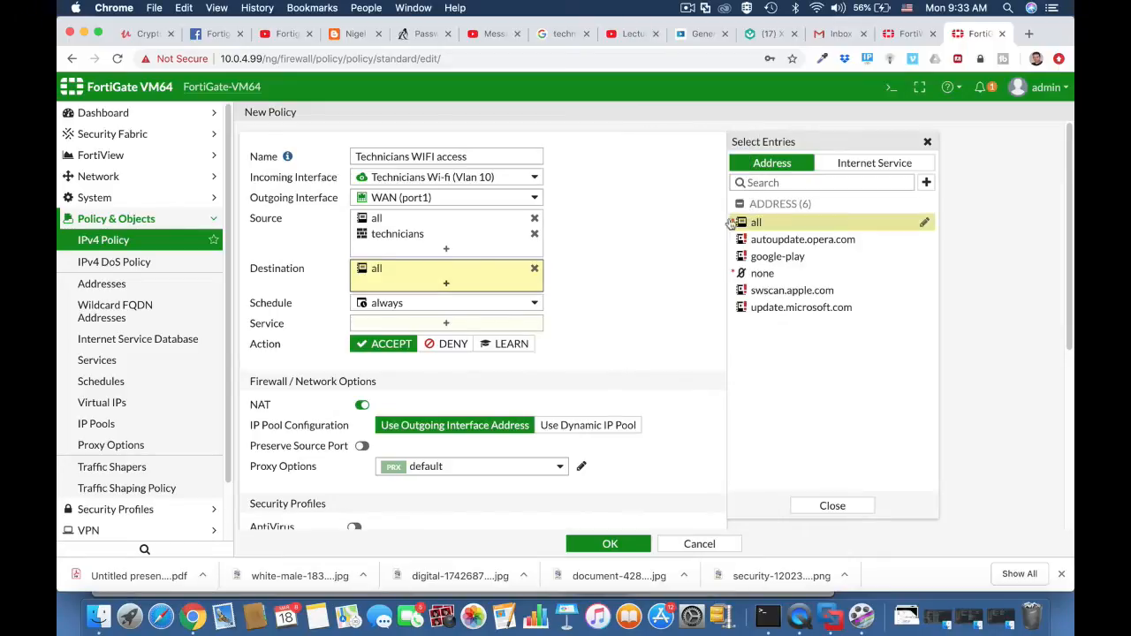
Allow the HTTPS, HTTP and DNS services in the Technicians WIFI access policy.
{"action": "left_click", "coordinate": [456, 325]}
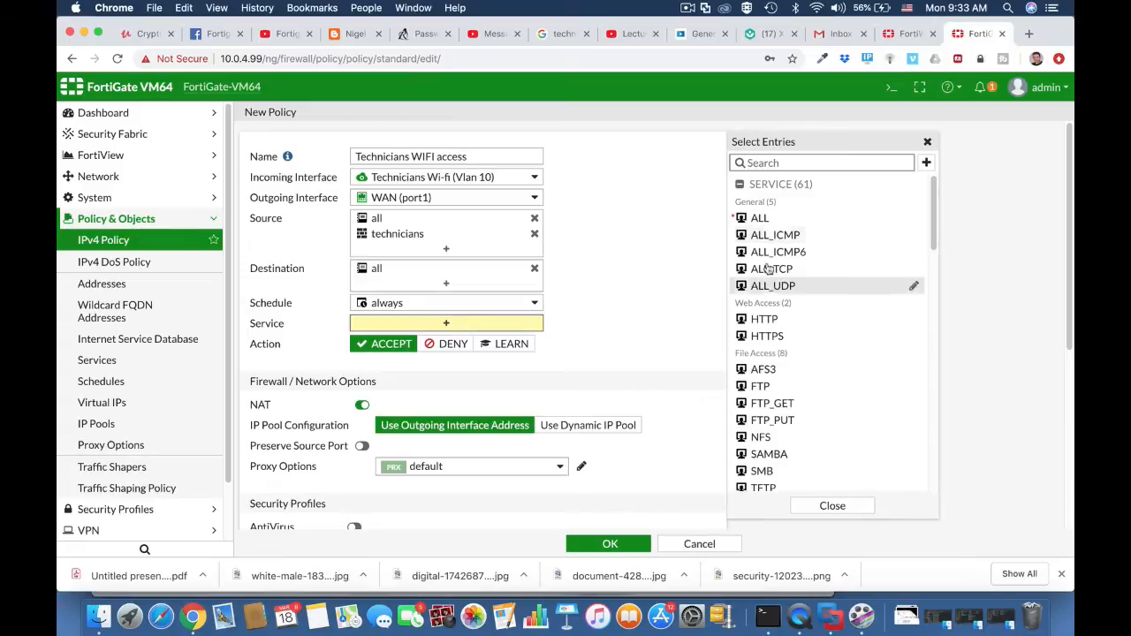
{"action": "left_click", "coordinate": [774, 339]}
{"action": "left_click", "coordinate": [773, 322]}
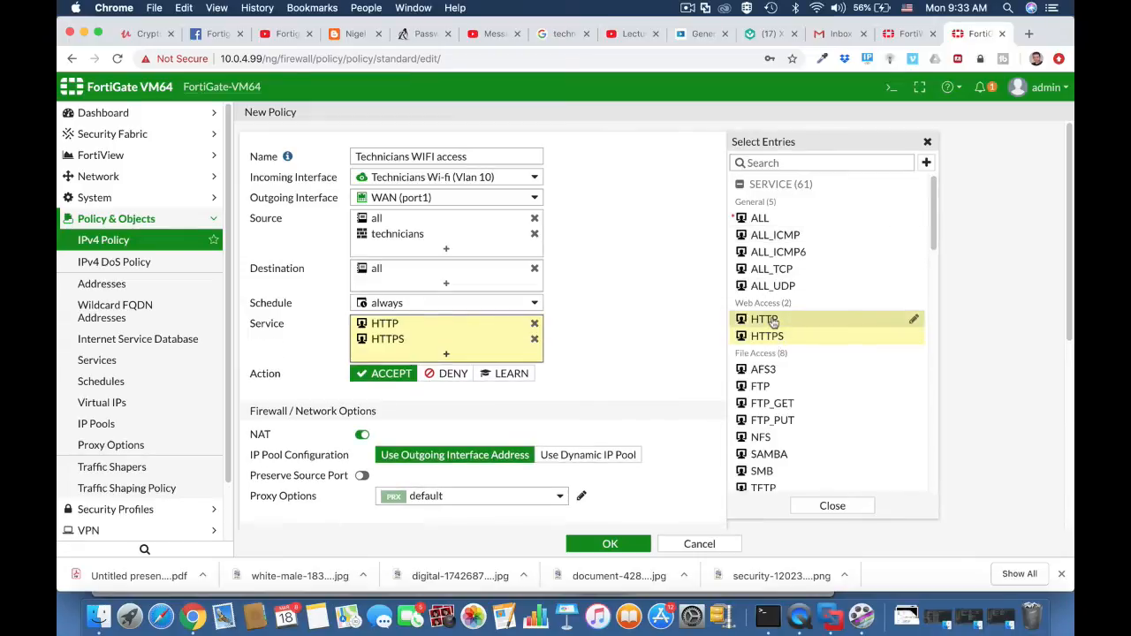
{"action": "left_click", "coordinate": [789, 164]}
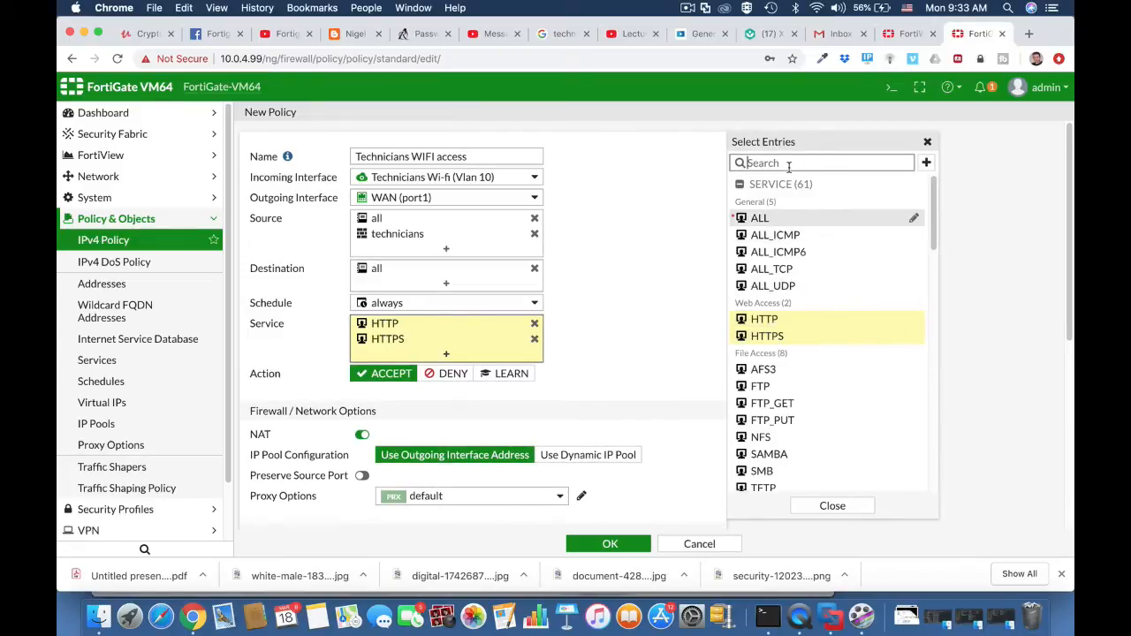
{"action": "type", "text": "dns"}
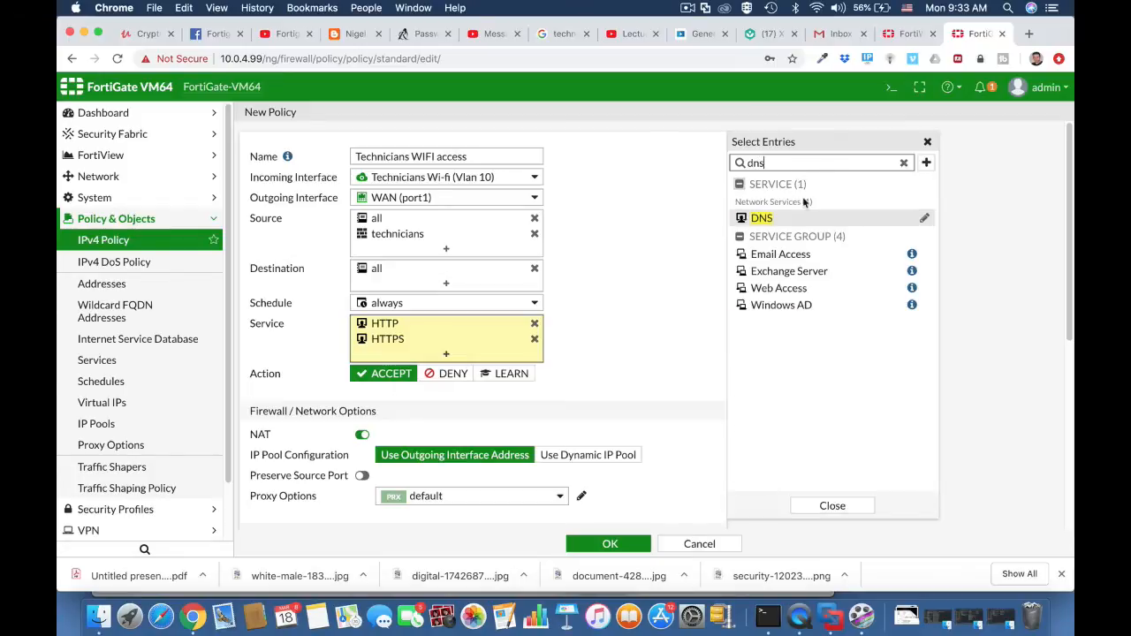
{"action": "left_click", "coordinate": [772, 219]}
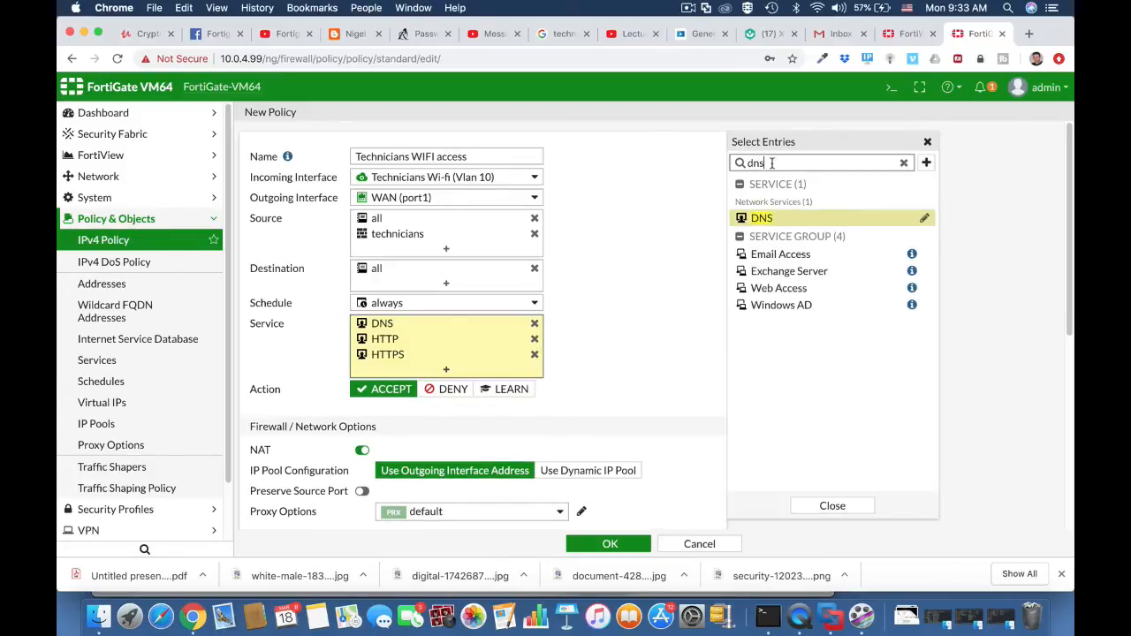
{"action": "left_click_drag", "start_coordinate": [763, 164], "coordinate": [740, 167]}
{"action": "key", "text": "BackSpace"}
{"action": "left_click", "coordinate": [634, 366]}
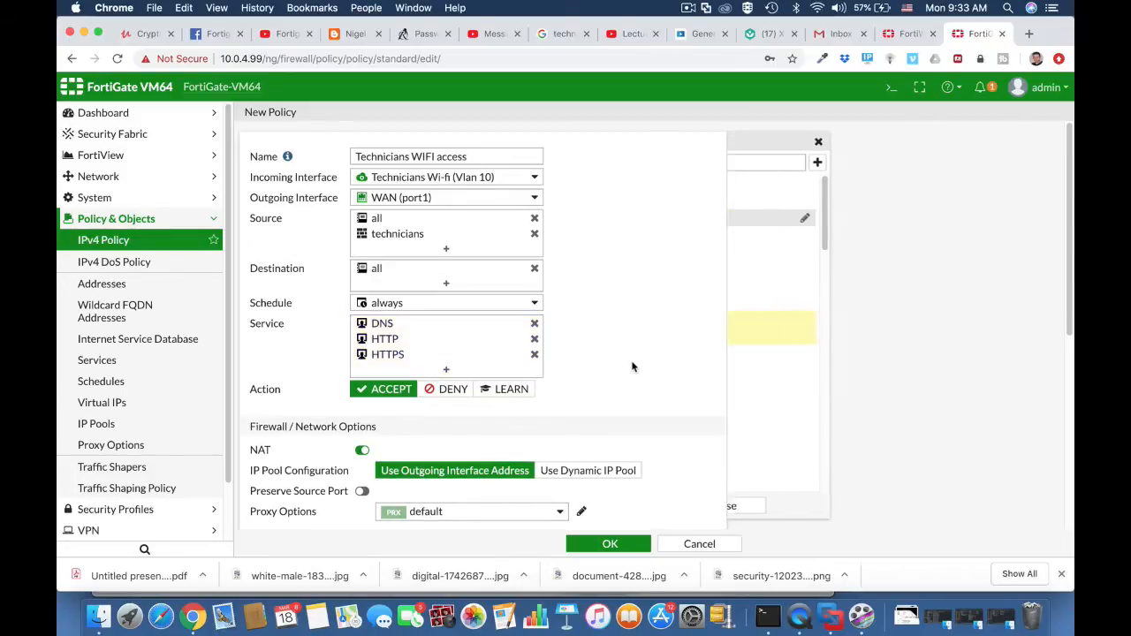
Enable the AntiVirus security profile for the policy, using the default profile.
{"action": "scroll", "coordinate": [480, 453], "scroll_direction": "down", "scroll_amount": 1}
{"action": "scroll", "coordinate": [477, 450], "scroll_direction": "down", "scroll_amount": 5}
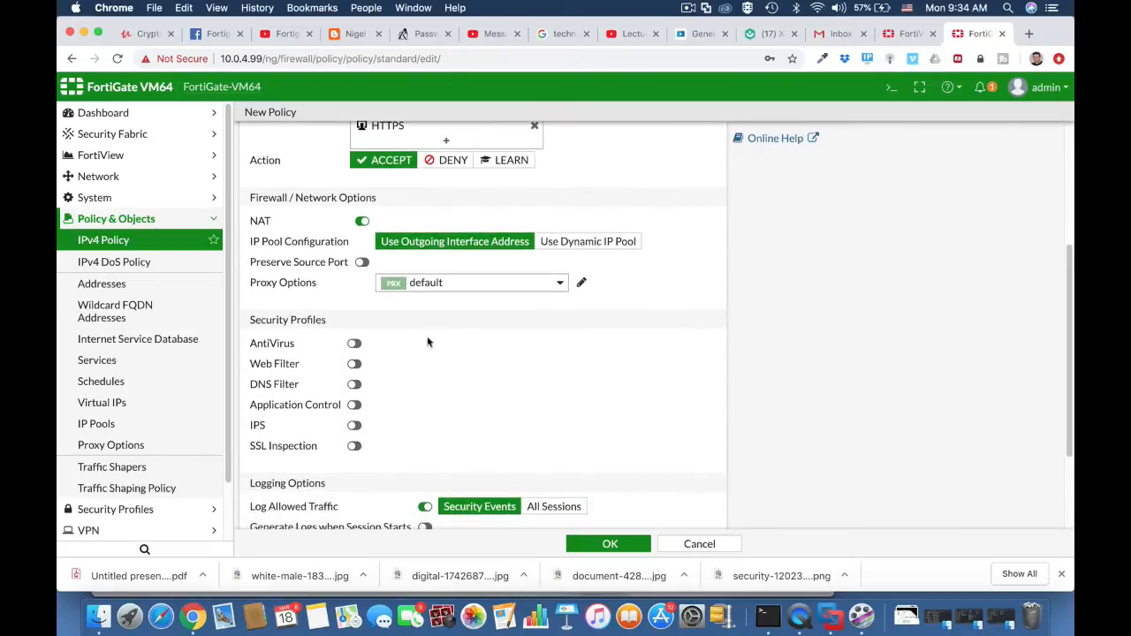
{"action": "left_click", "coordinate": [354, 343]}
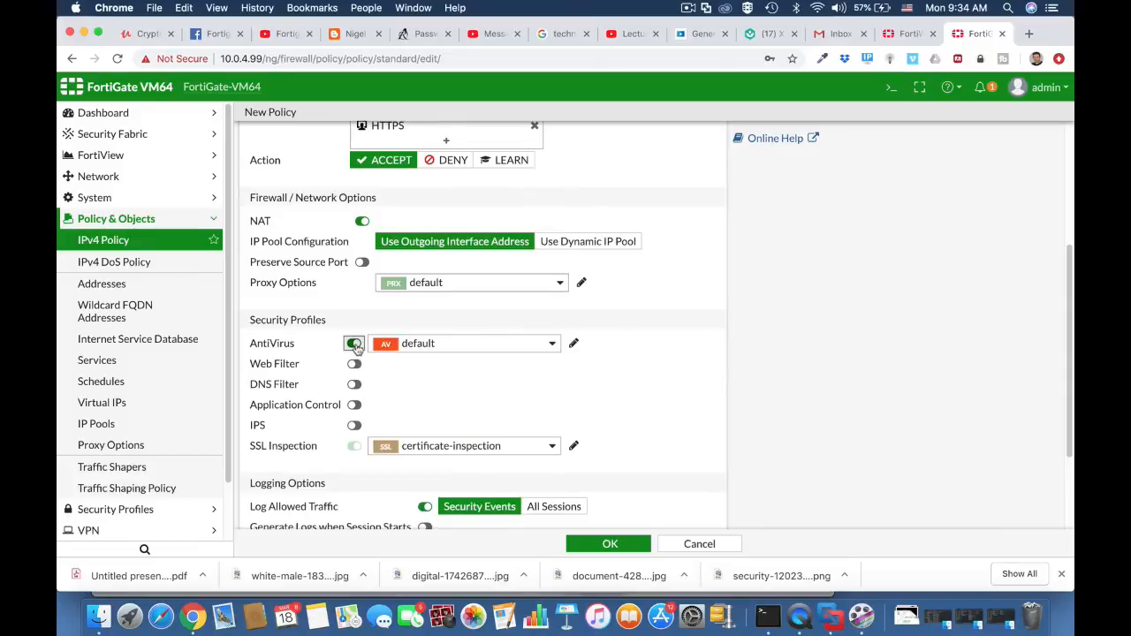
Add the technicians BYOD custom device group to the policy's source.
{"action": "scroll", "coordinate": [626, 368], "scroll_direction": "up", "scroll_amount": 5}
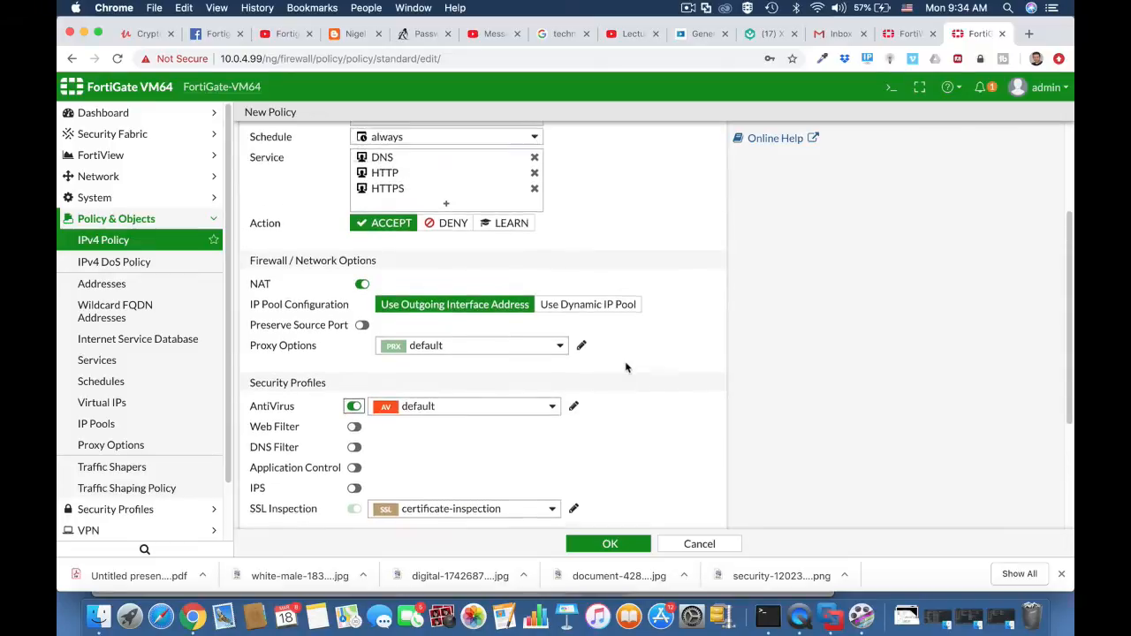
{"action": "left_click", "coordinate": [466, 249]}
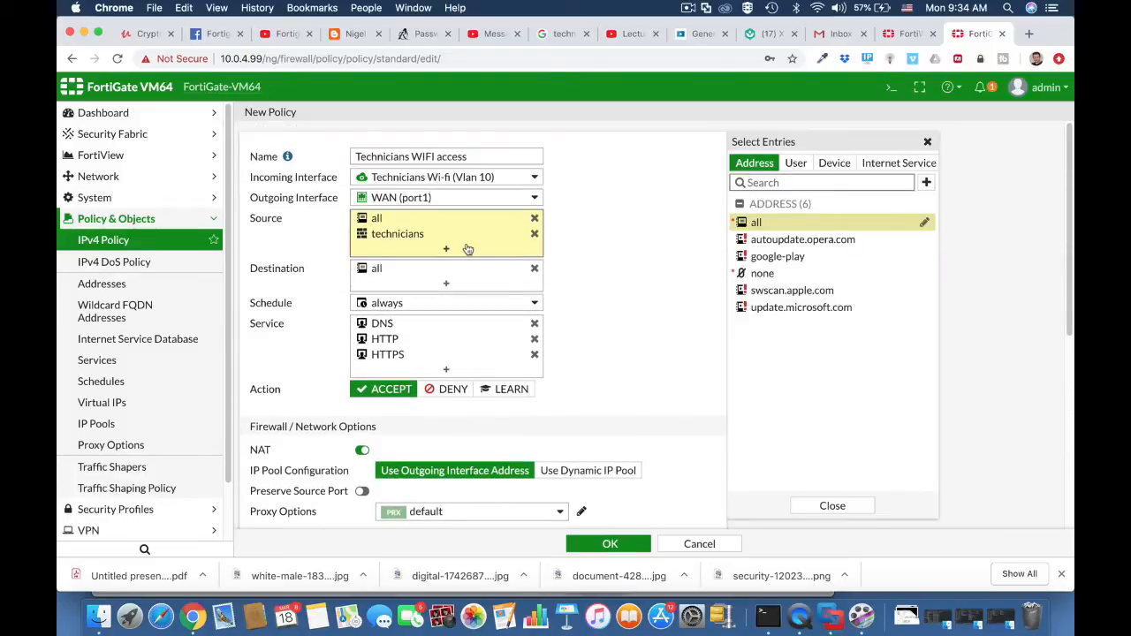
{"action": "left_click", "coordinate": [832, 170]}
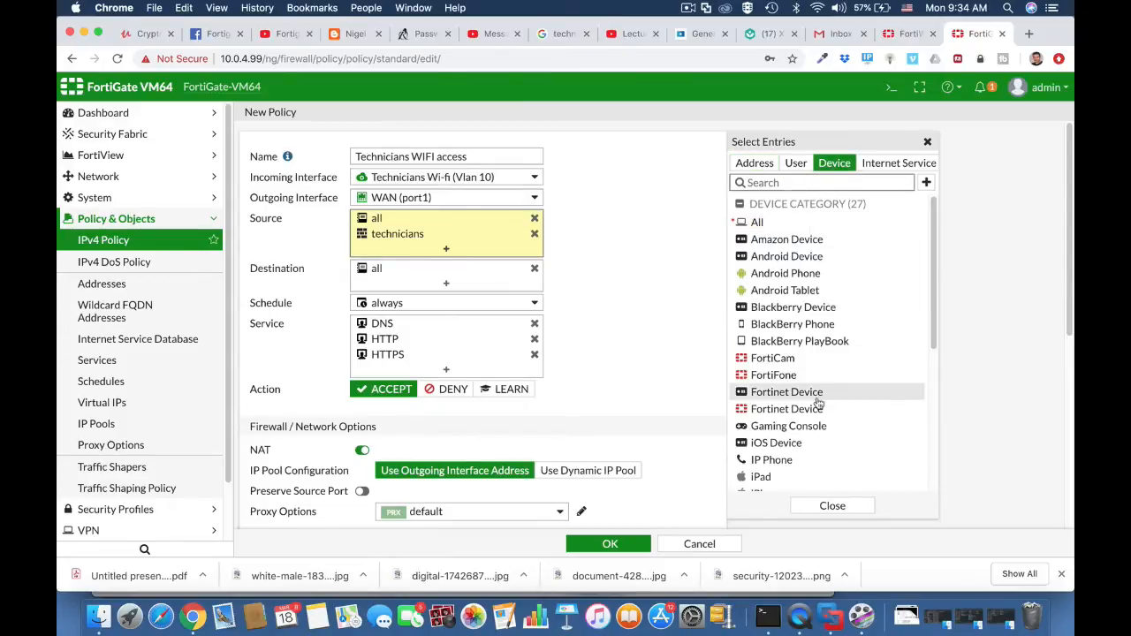
{"action": "scroll", "coordinate": [820, 404], "scroll_direction": "down", "scroll_amount": 5}
{"action": "scroll", "coordinate": [817, 399], "scroll_direction": "down", "scroll_amount": 2}
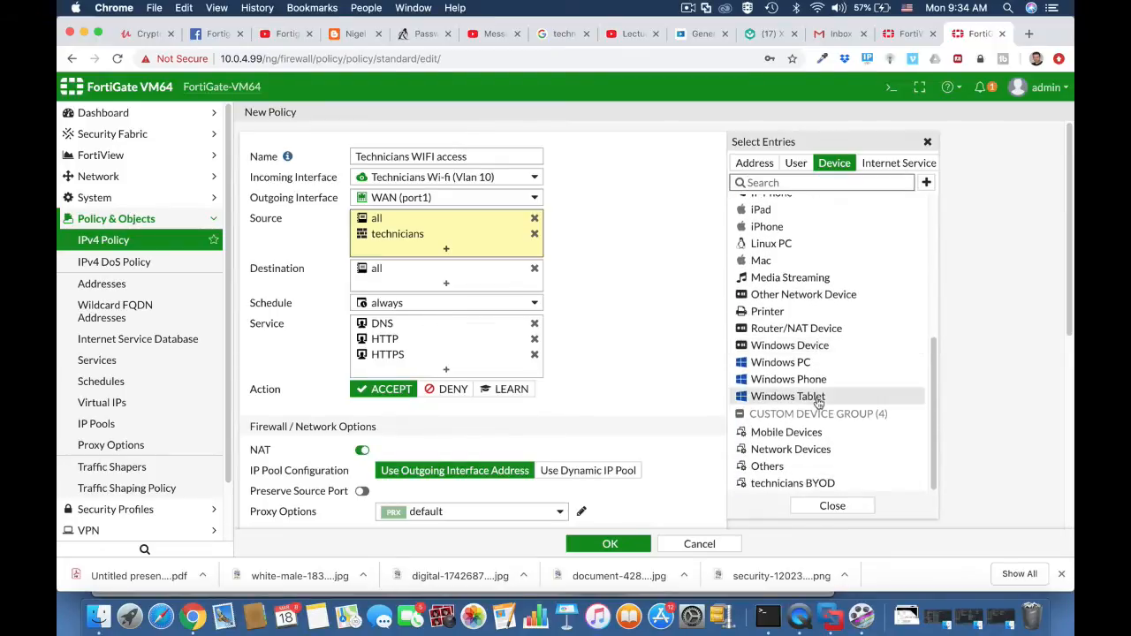
{"action": "left_click", "coordinate": [810, 485]}
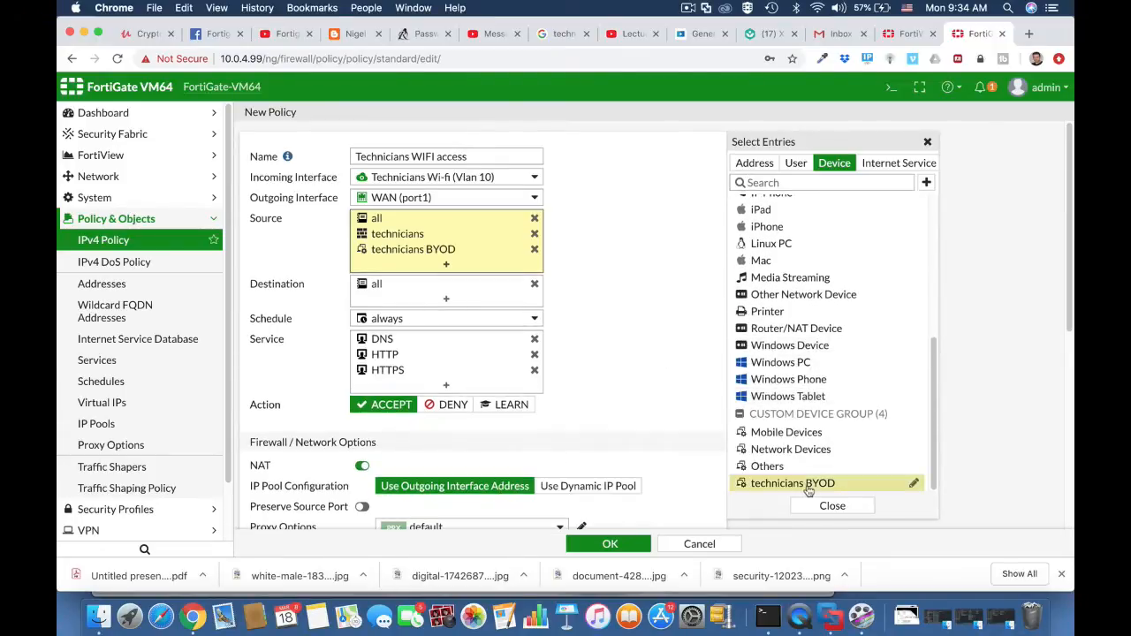
Open the IPv4 policy list and expand the Technicians Wi-fi (Vlan 10) to WAN (port1) section.
{"action": "left_click", "coordinate": [98, 241]}
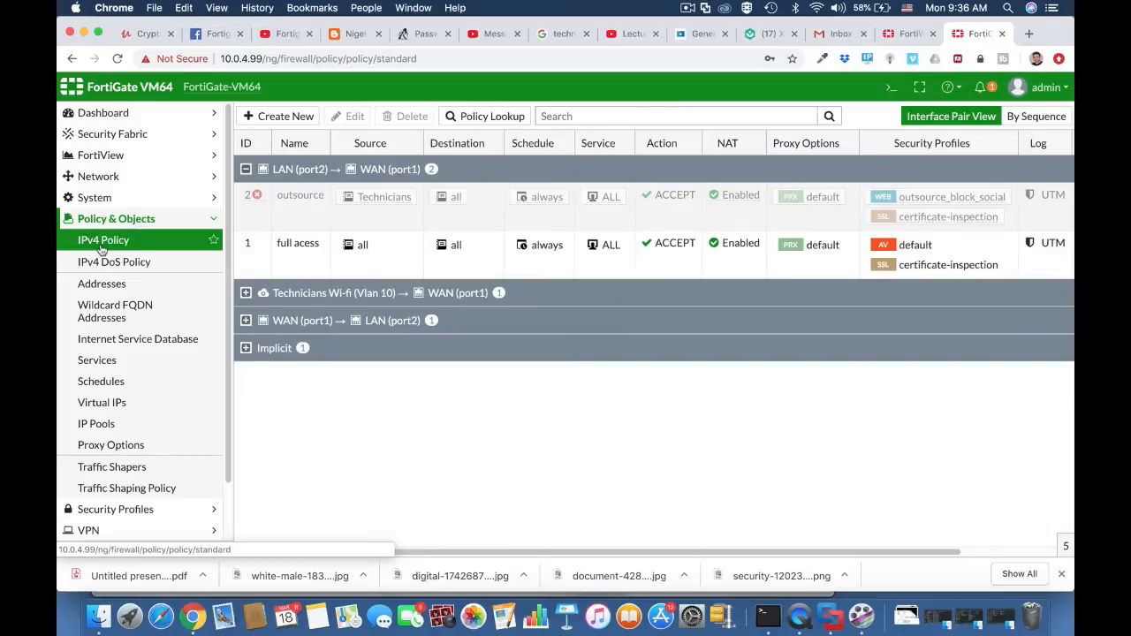
{"action": "left_click", "coordinate": [246, 296]}
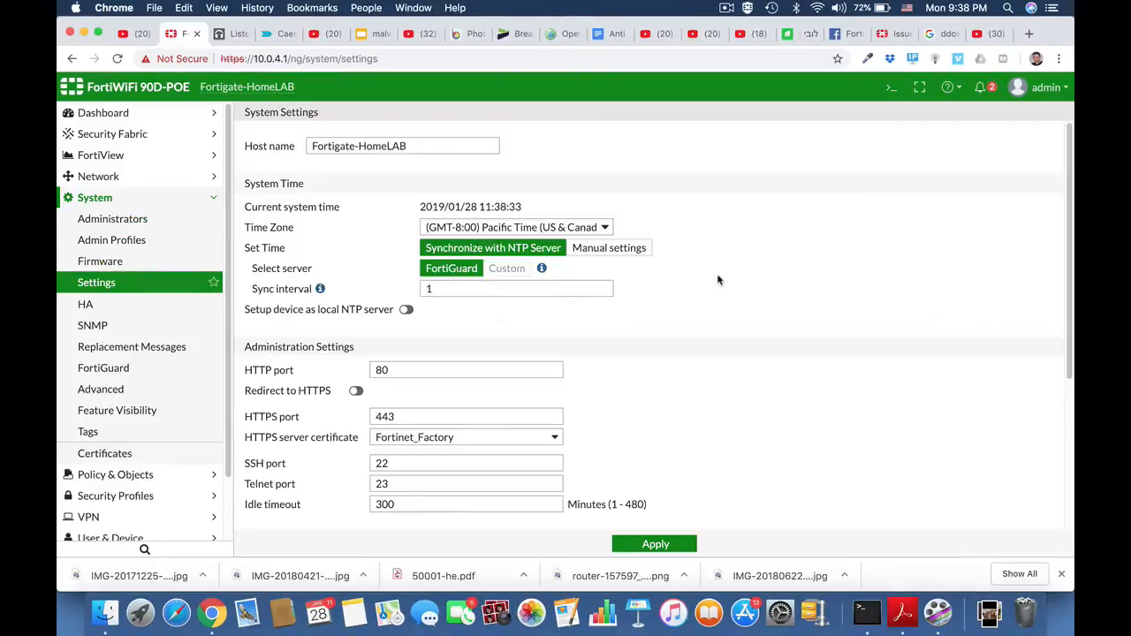
Open the IPv4 policy list on the Fortigate-HomeLAB device.
{"action": "left_click", "coordinate": [103, 200]}
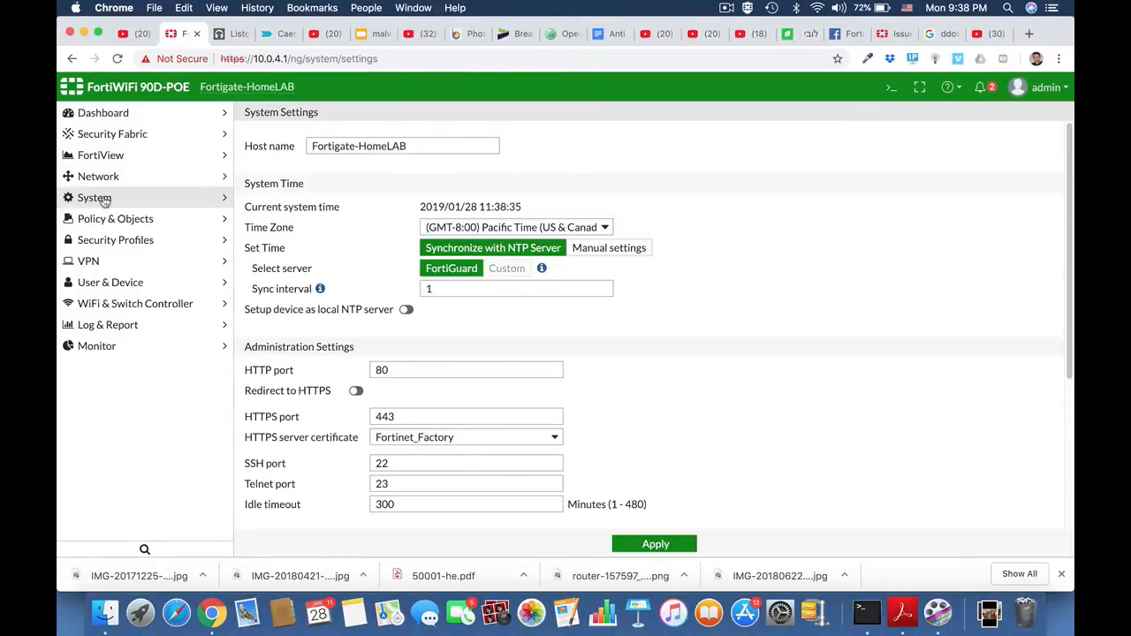
{"action": "left_click", "coordinate": [102, 220]}
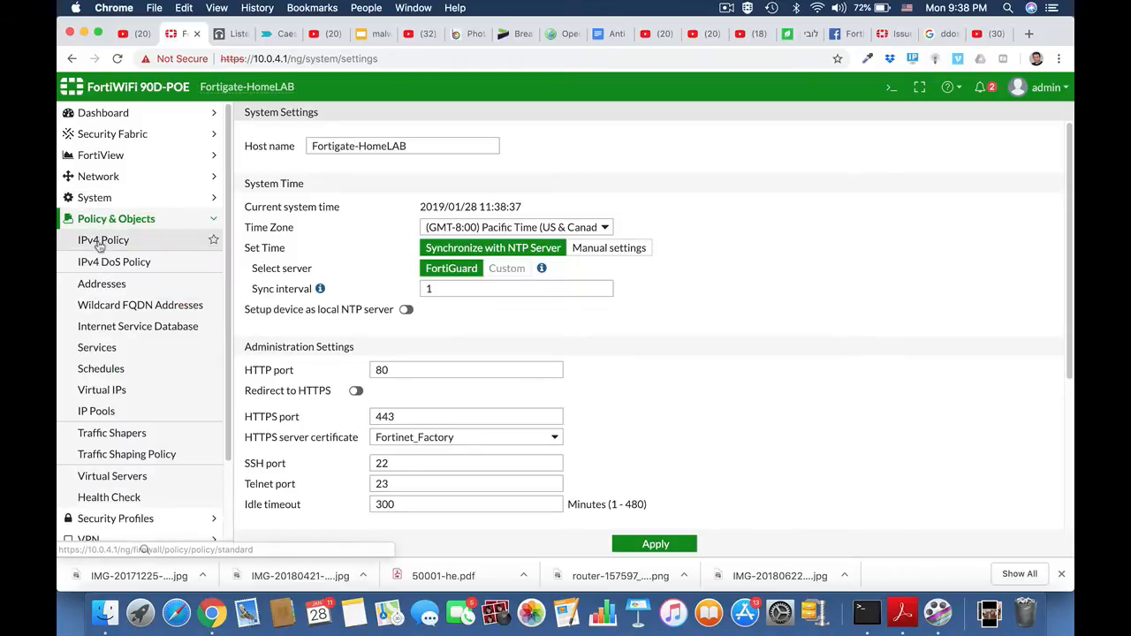
{"action": "left_click", "coordinate": [100, 242]}
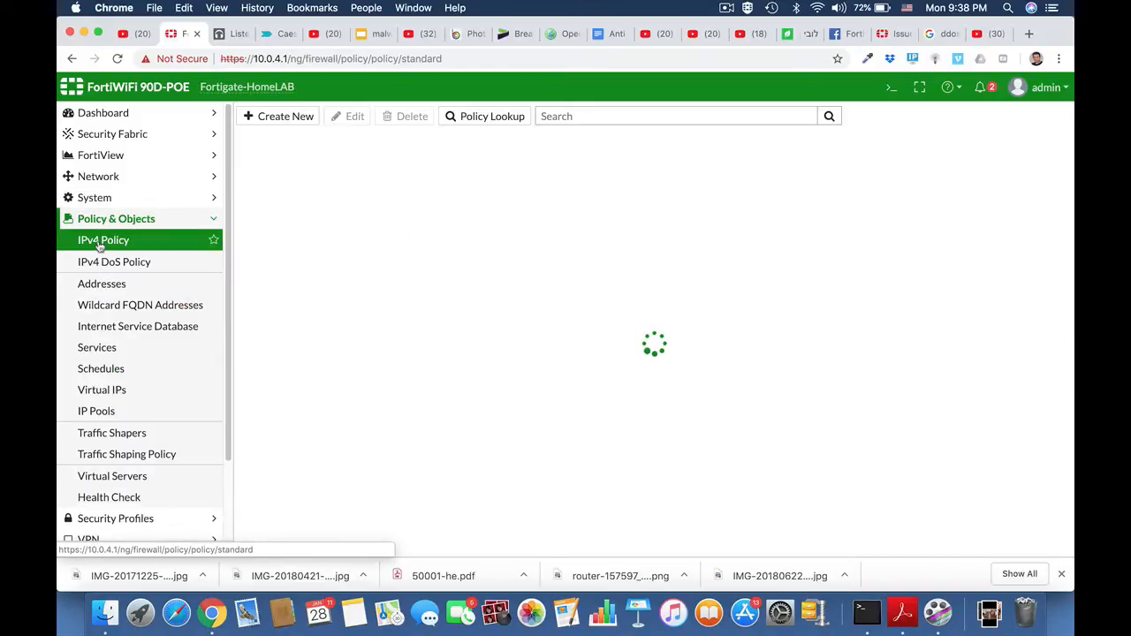
Back up the FortiGate system configuration to the local PC with encryption turned off.
{"action": "left_click", "coordinate": [99, 221]}
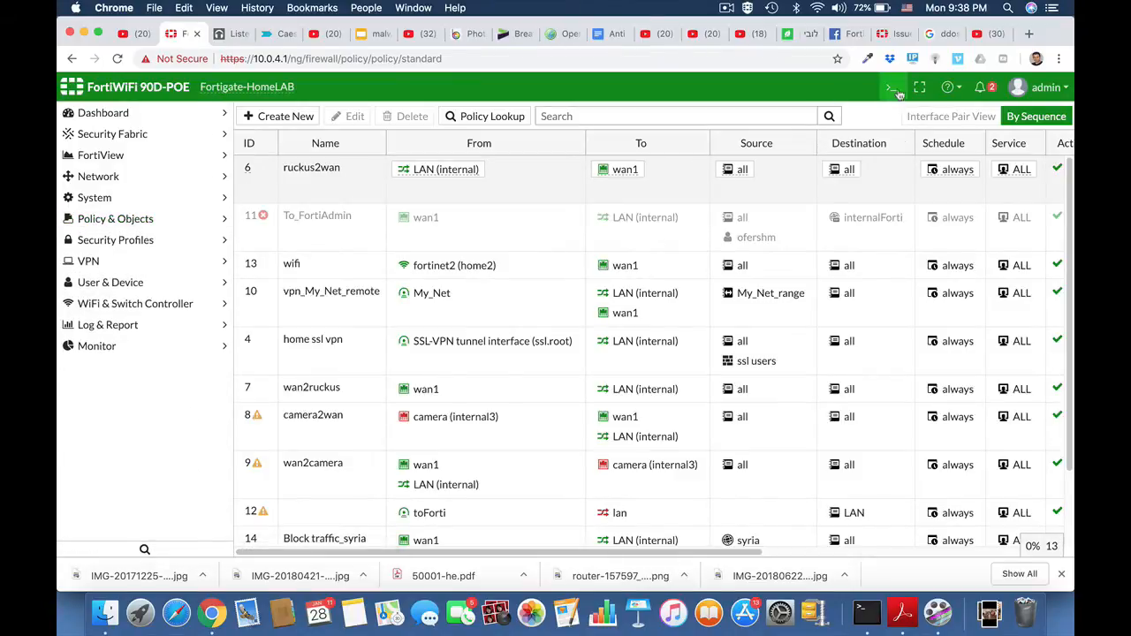
{"action": "left_click", "coordinate": [1059, 88]}
{"action": "mouse_move", "coordinate": [1018, 178]}
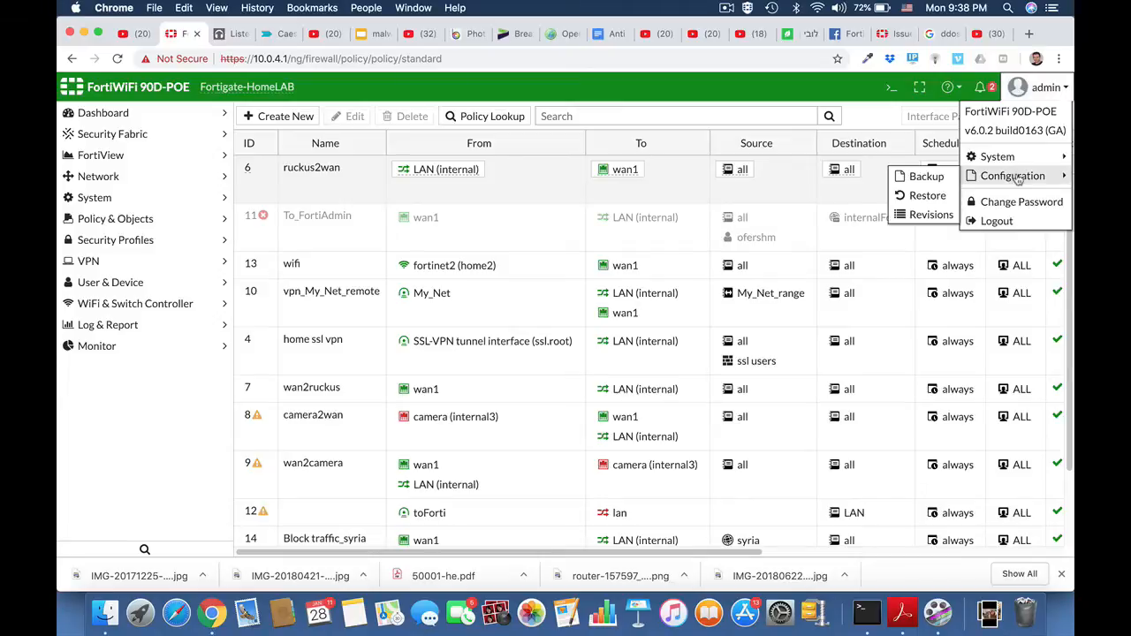
{"action": "left_click", "coordinate": [926, 177]}
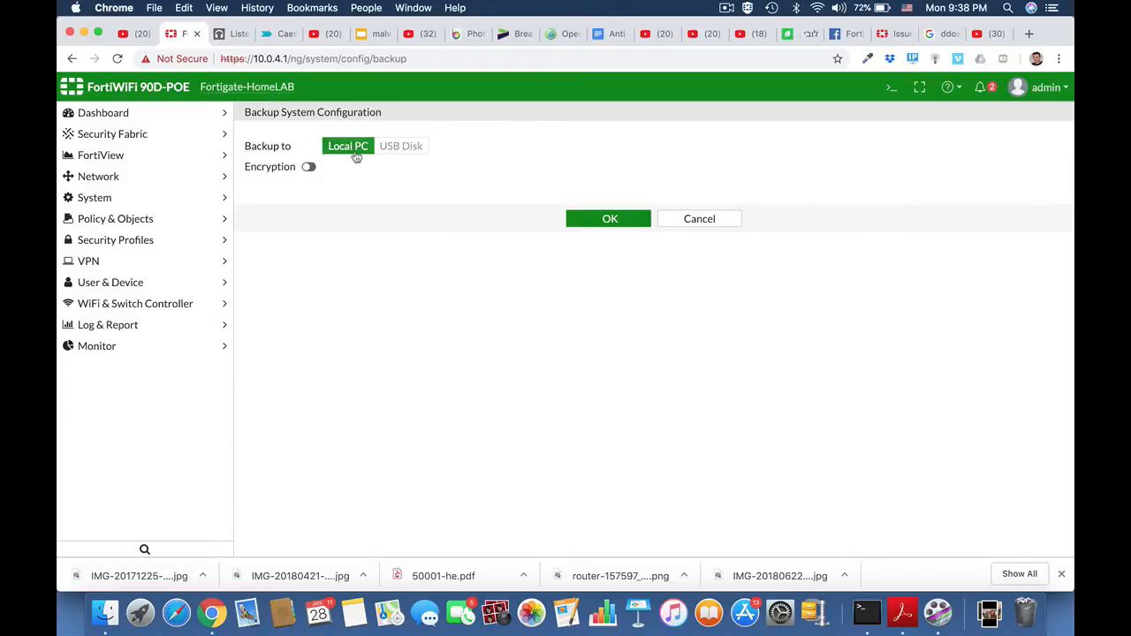
{"action": "left_click", "coordinate": [310, 168]}
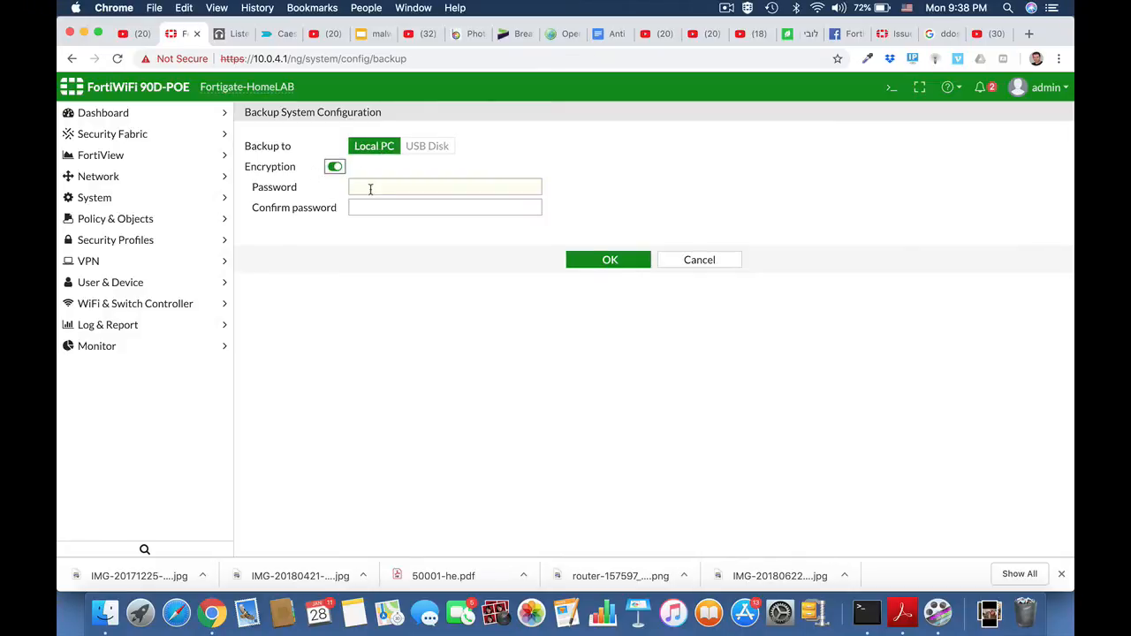
{"action": "left_click", "coordinate": [334, 168]}
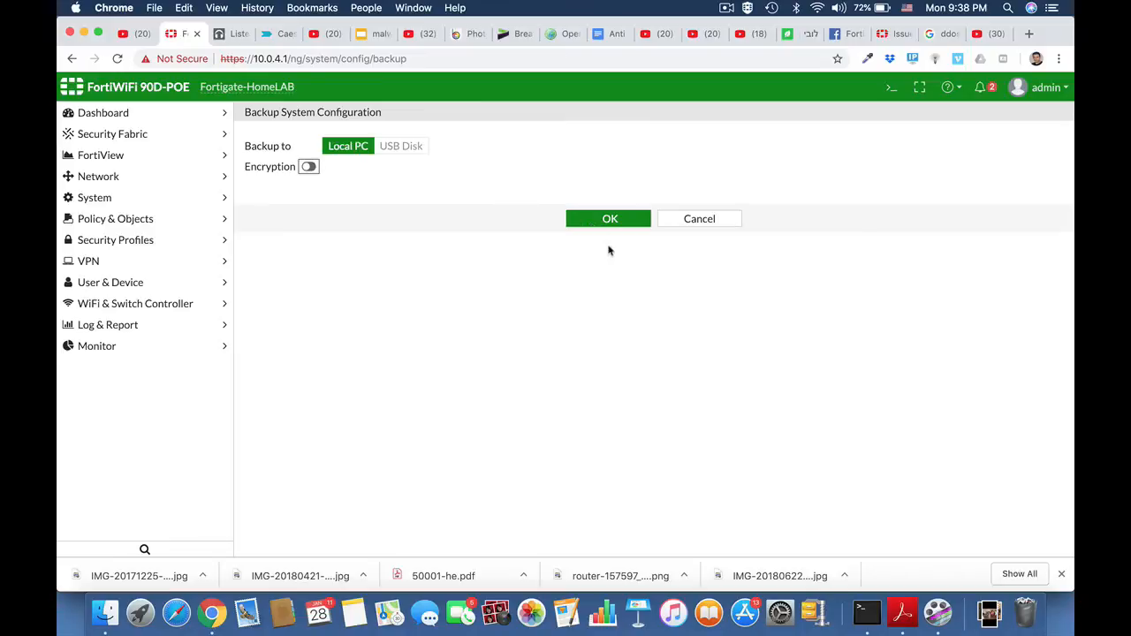
{"action": "left_click", "coordinate": [610, 220]}
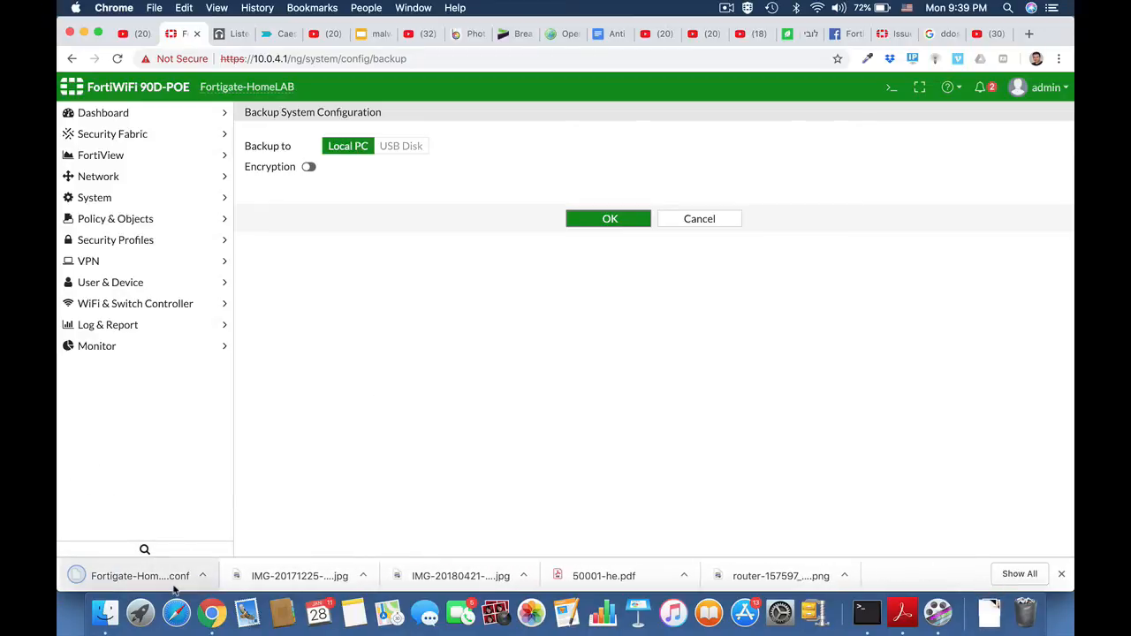
Locate the downloaded Fortigate-HomeLAB_20190128_1139.conf backup in the Downloads folder and open it full screen in TextEdit.
{"action": "left_click", "coordinate": [204, 575]}
{"action": "left_click", "coordinate": [232, 556]}
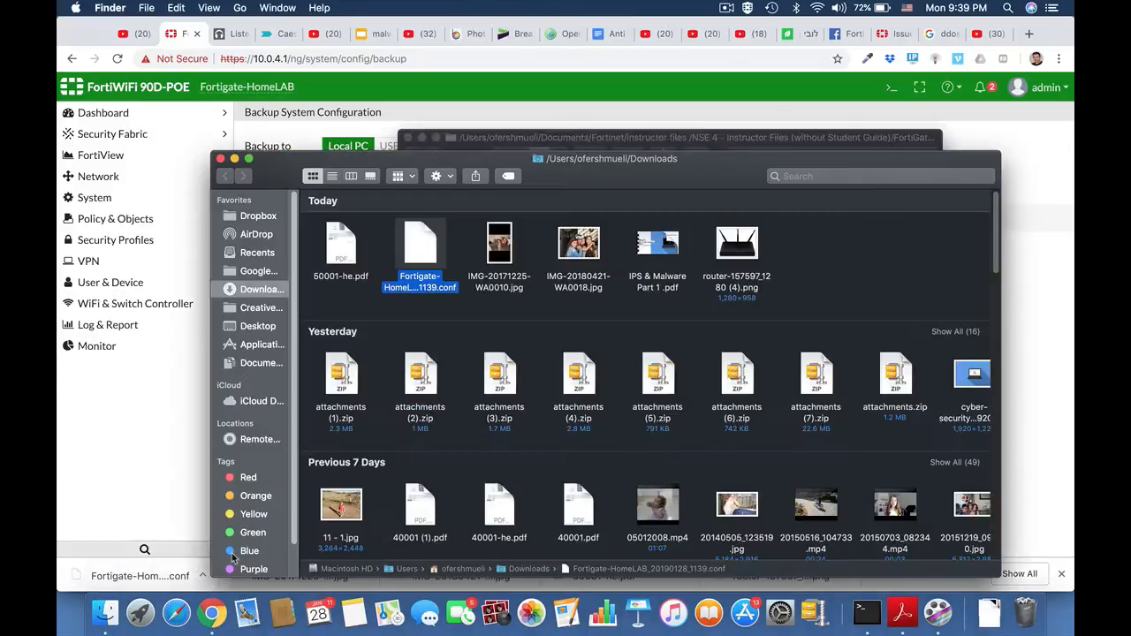
{"action": "double_click", "coordinate": [421, 248]}
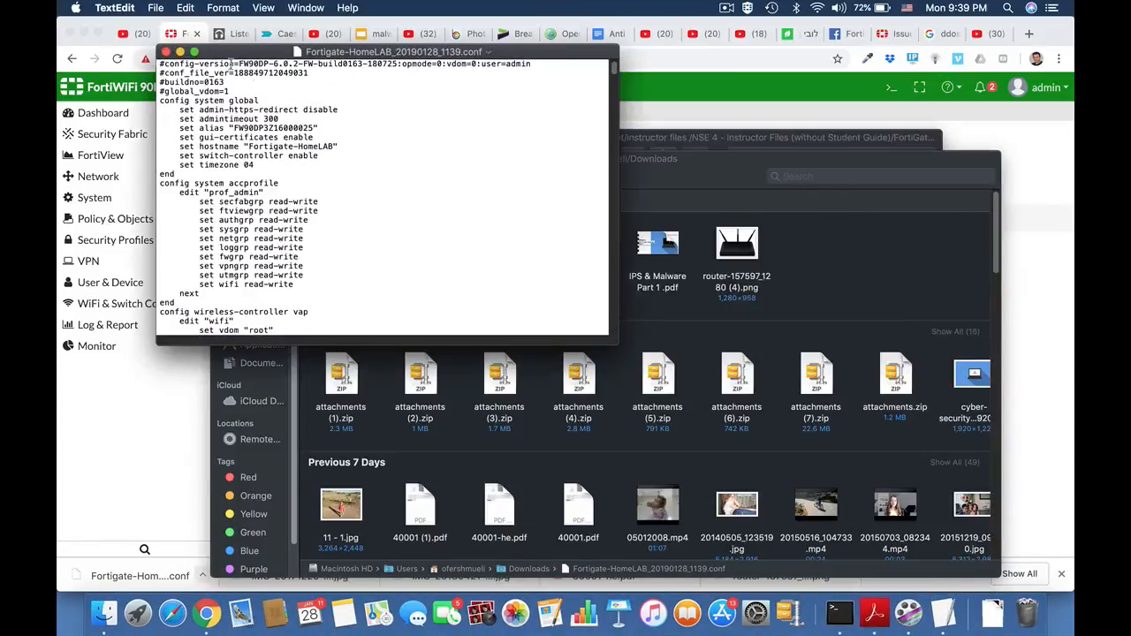
{"action": "left_click", "coordinate": [195, 52]}
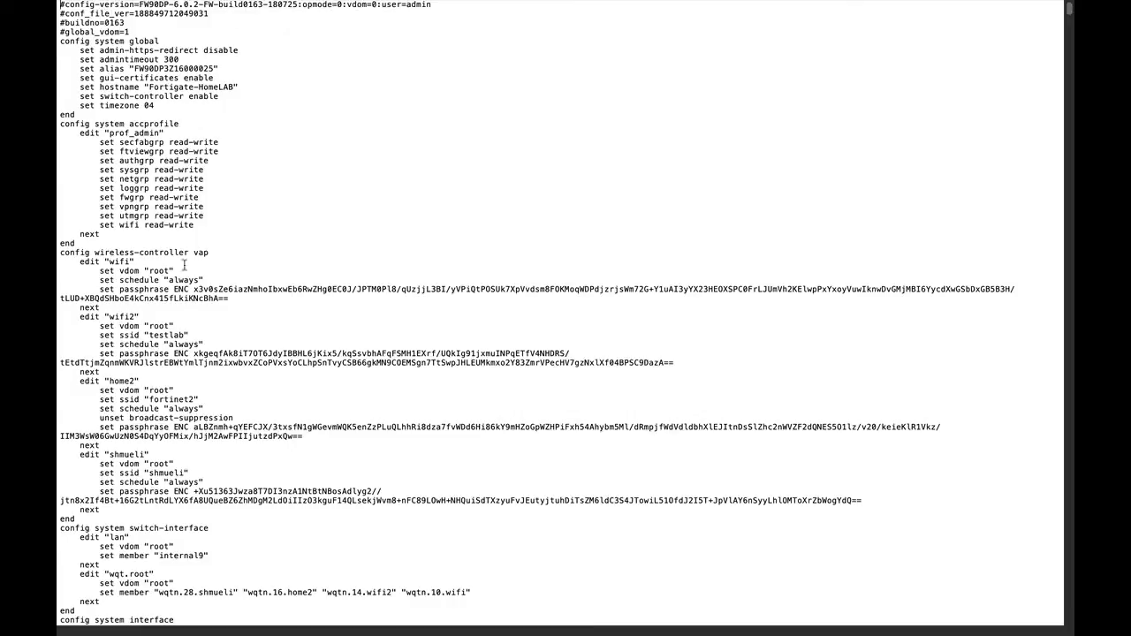
Search the configuration backup file for "pass" to examine how passwords are stored.
{"action": "key", "text": "super+f"}
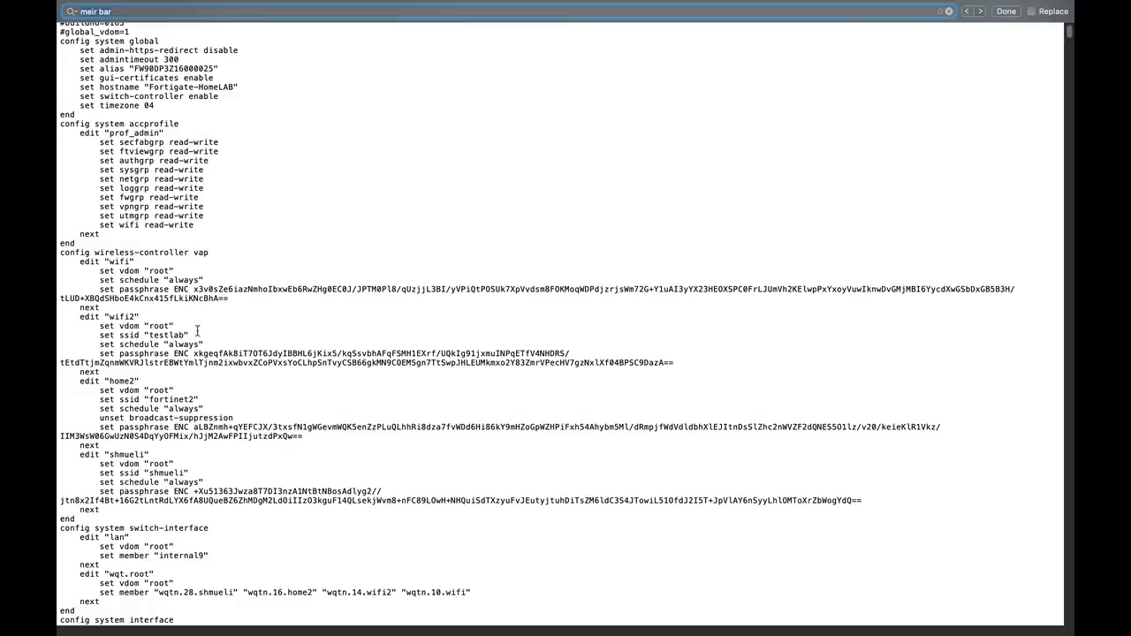
{"action": "type", "text": "pass"}
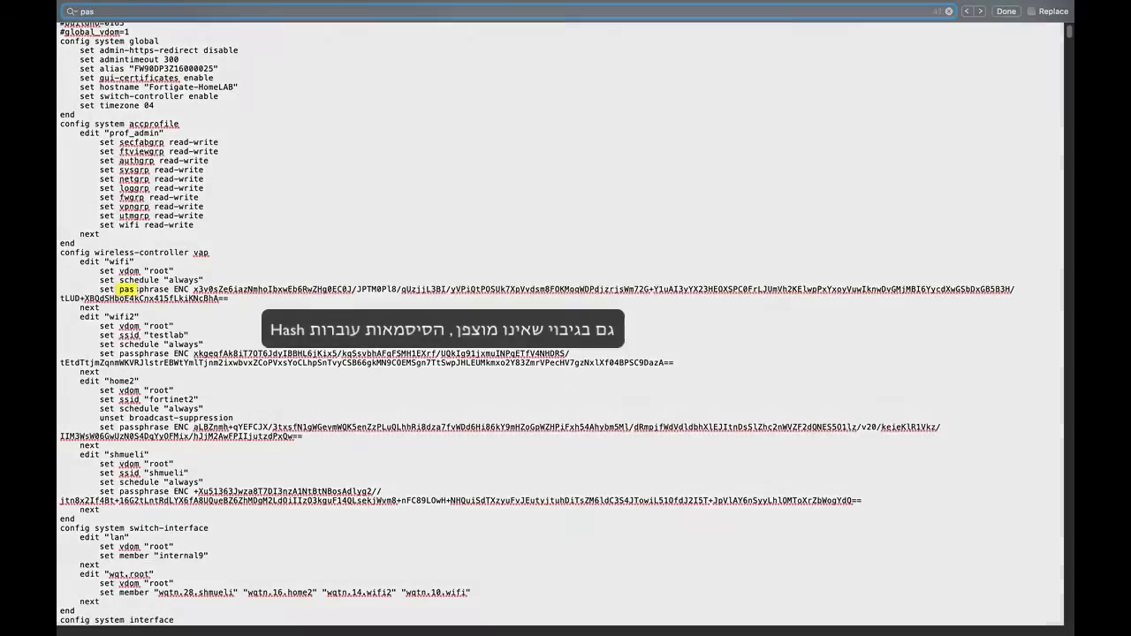
{"action": "key", "text": "Return"}
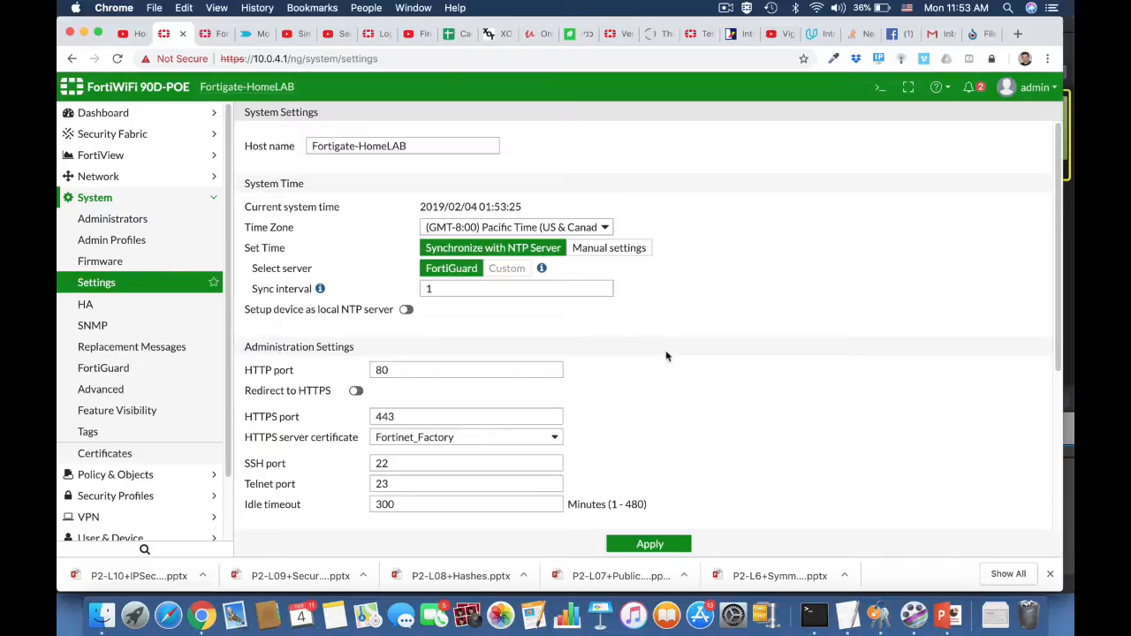
Set the inspection mode to Proxy in the FortiGate system settings and apply the change.
{"action": "left_click", "coordinate": [113, 284]}
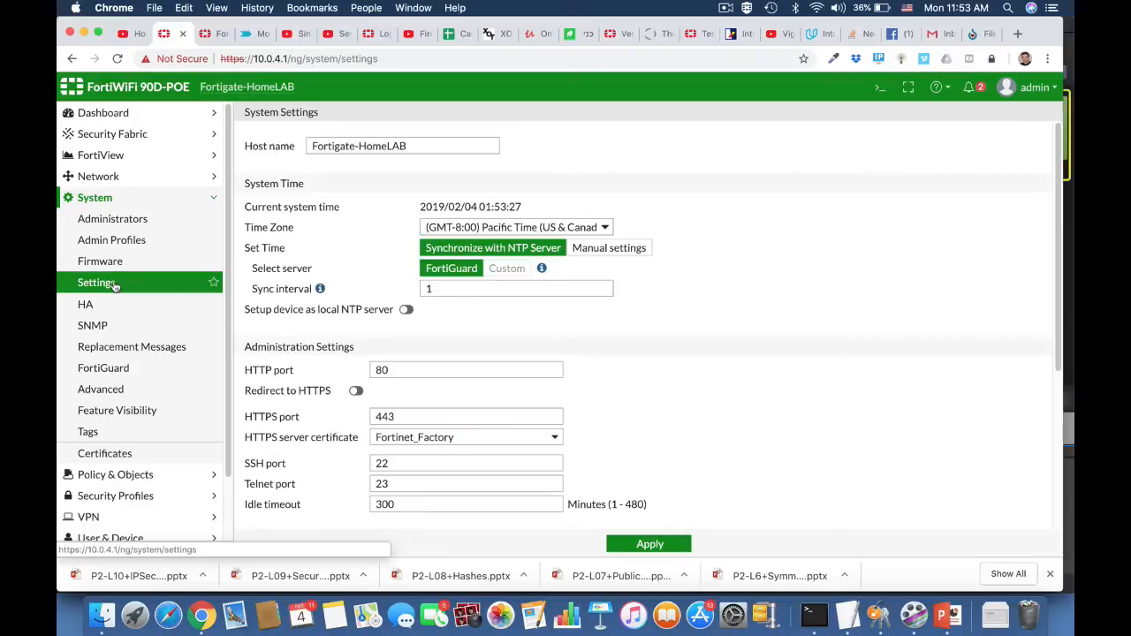
{"action": "scroll", "coordinate": [675, 434], "scroll_direction": "down", "scroll_amount": 5}
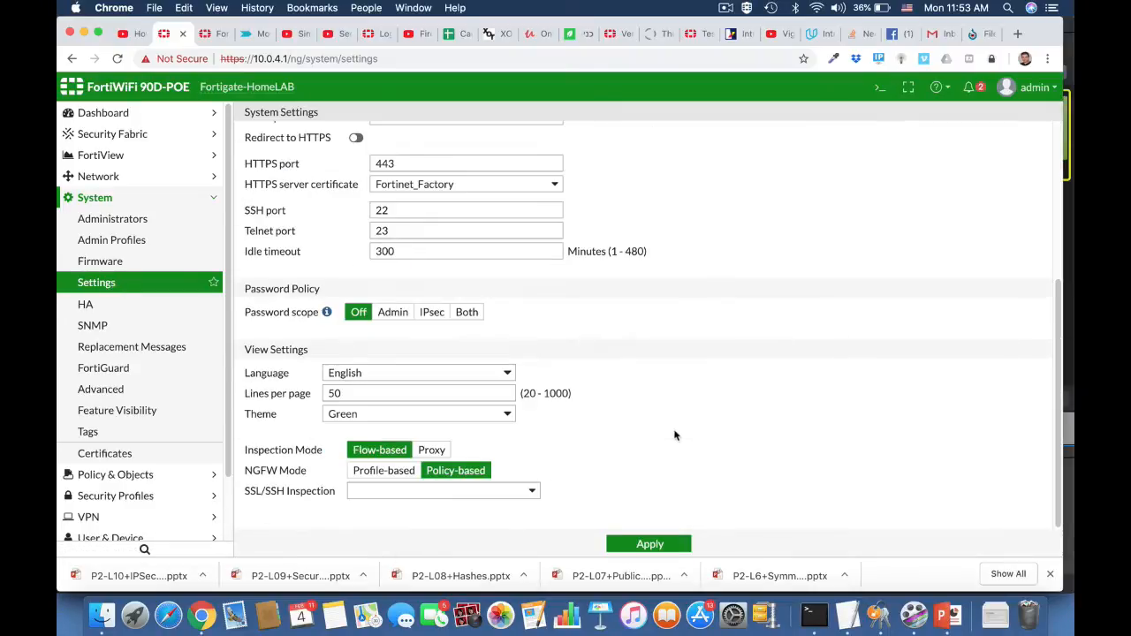
{"action": "left_click", "coordinate": [431, 451]}
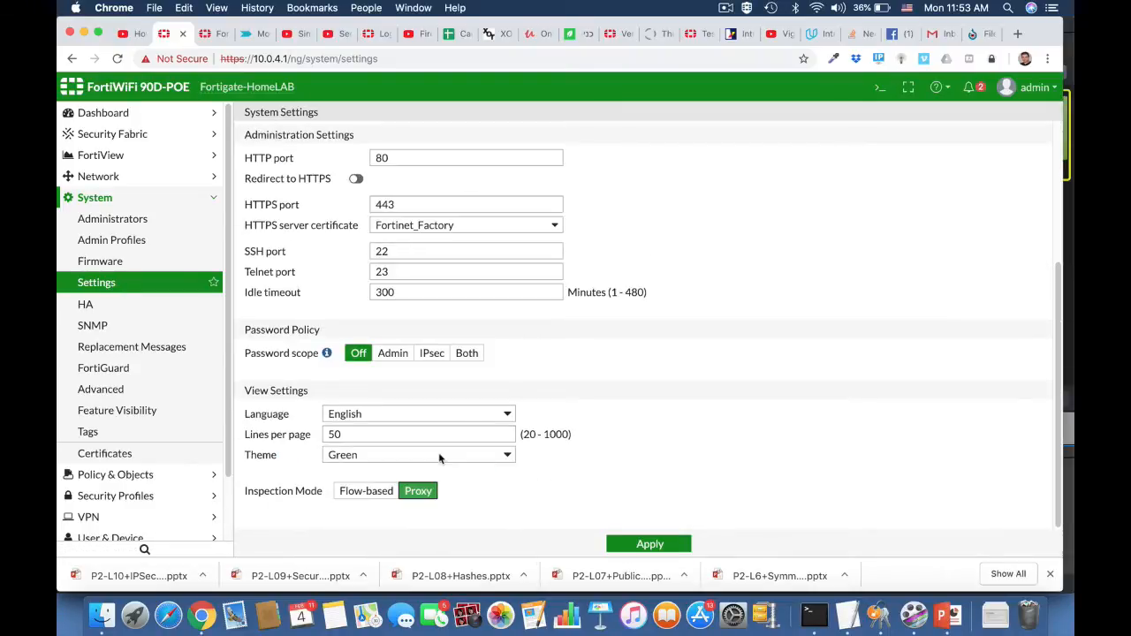
{"action": "left_click", "coordinate": [643, 545]}
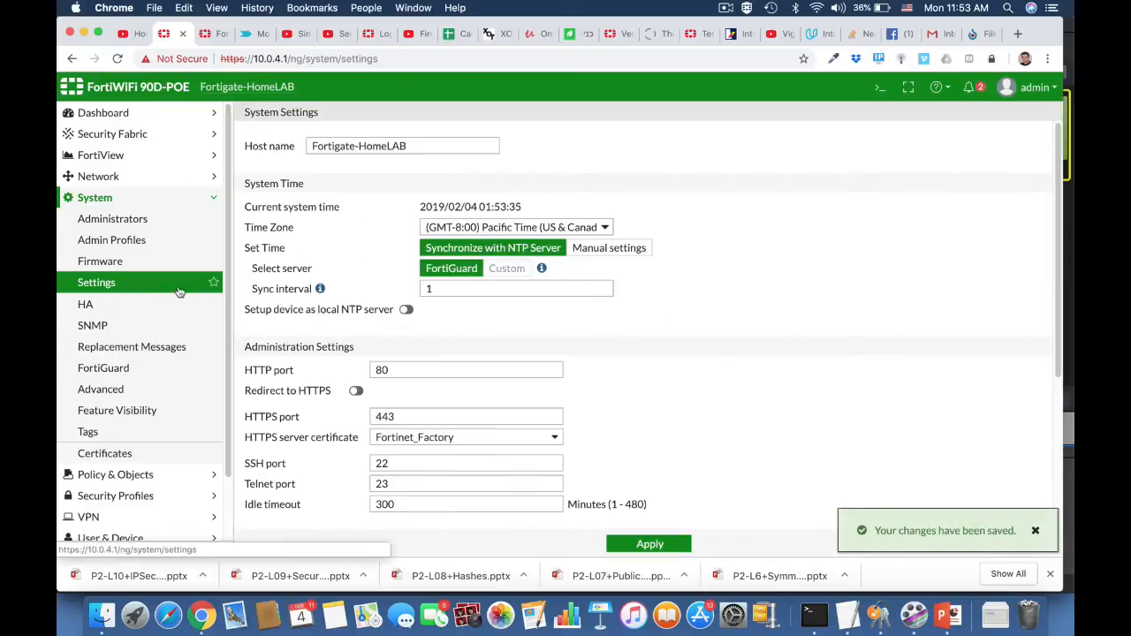
Enable the Explicit Proxy security feature in Feature Visibility and apply the change.
{"action": "left_click", "coordinate": [148, 411]}
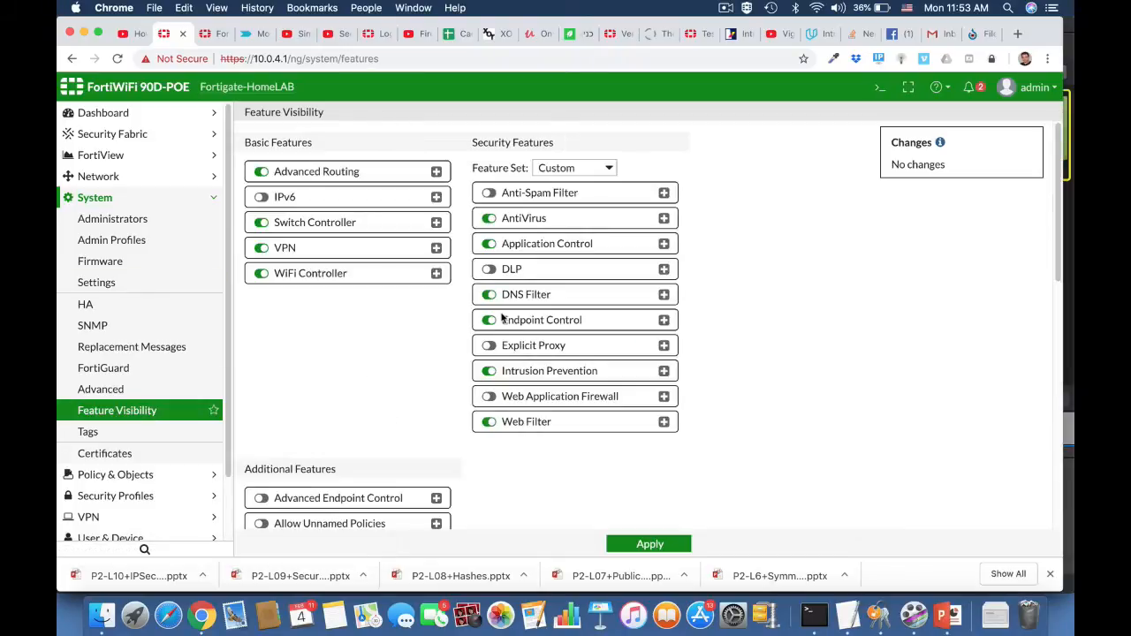
{"action": "scroll", "coordinate": [435, 409], "scroll_direction": "down", "scroll_amount": 10}
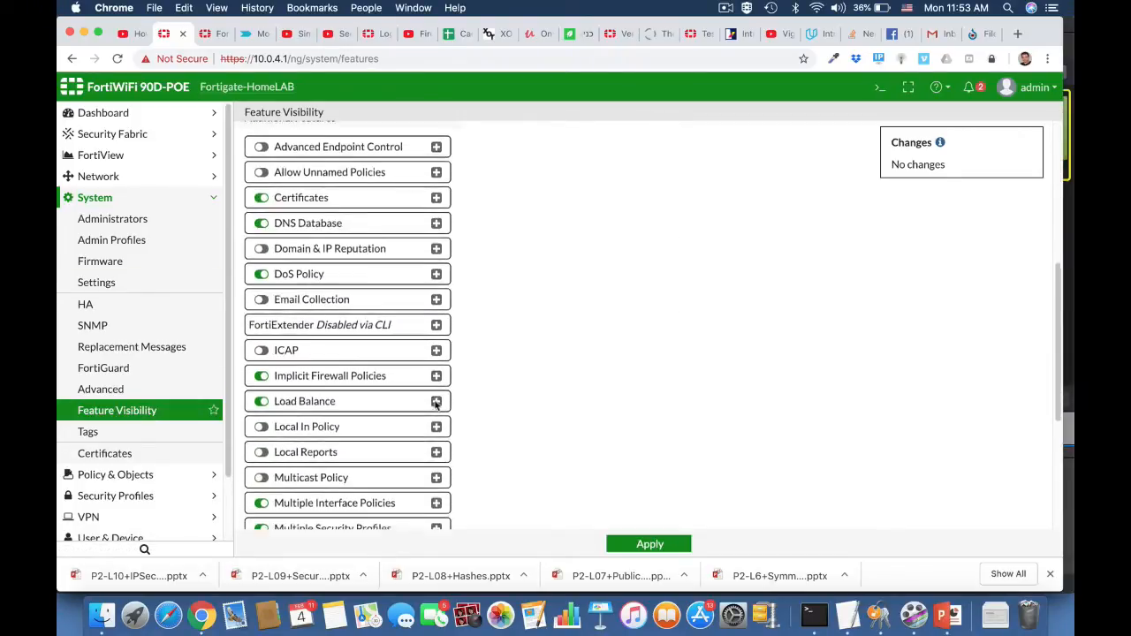
{"action": "scroll", "coordinate": [435, 403], "scroll_direction": "down", "scroll_amount": 1}
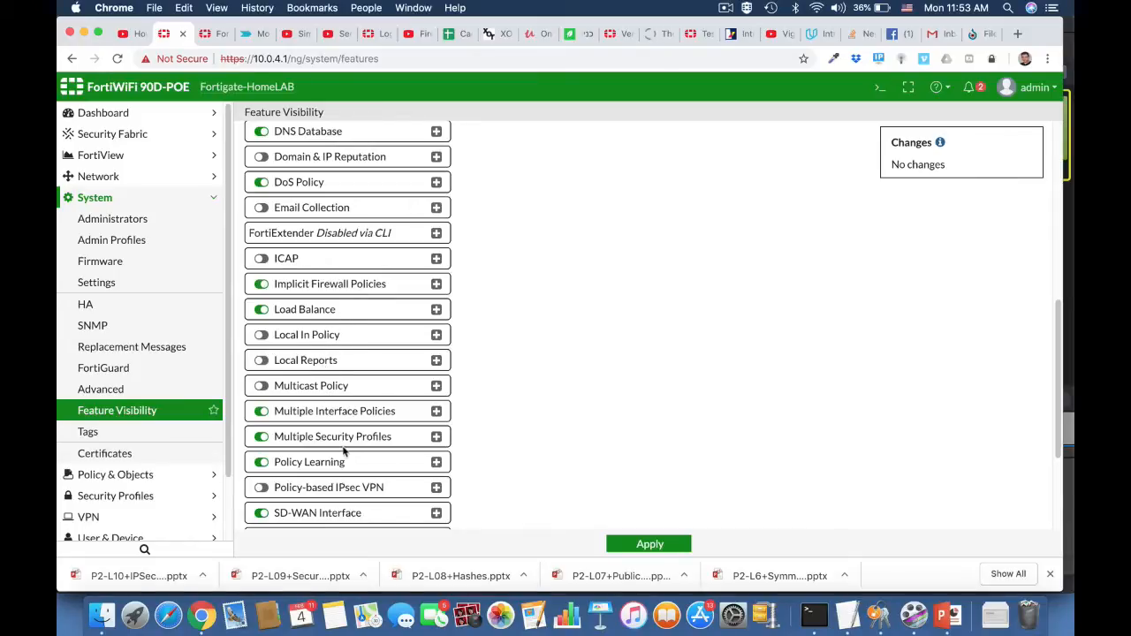
{"action": "scroll", "coordinate": [340, 487], "scroll_direction": "down", "scroll_amount": 5}
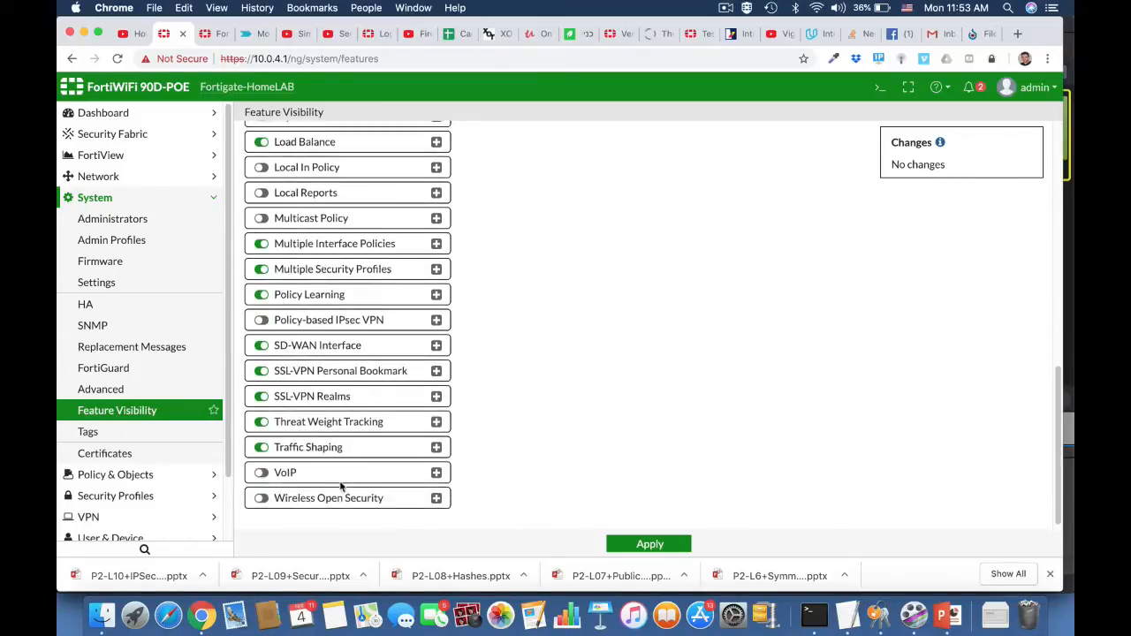
{"action": "scroll", "coordinate": [340, 487], "scroll_direction": "up", "scroll_amount": 15}
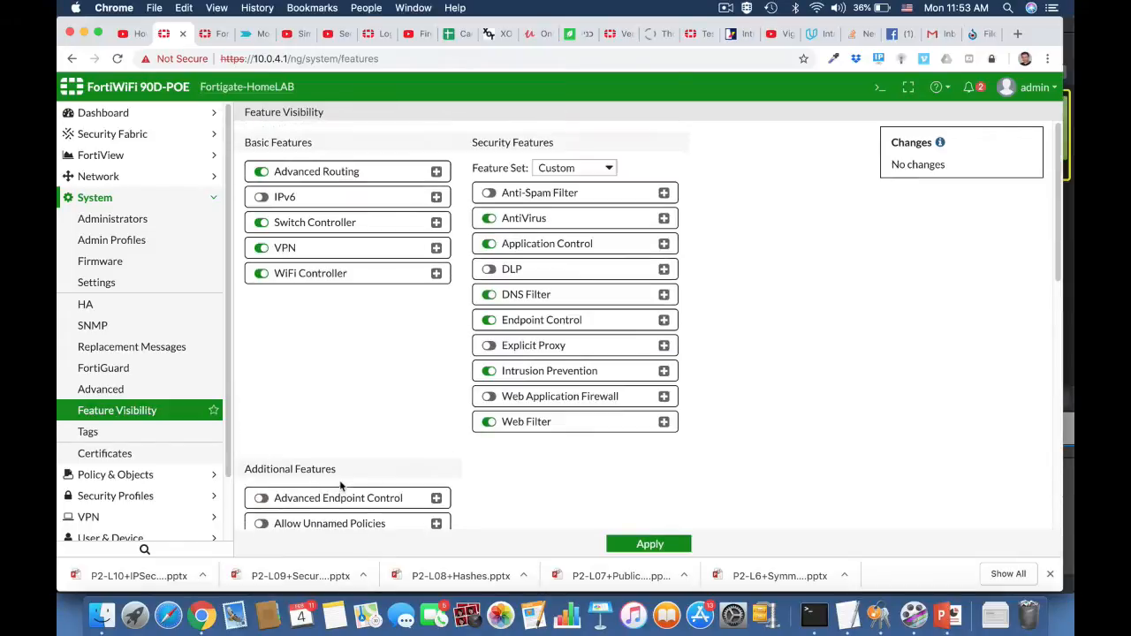
{"action": "left_click", "coordinate": [489, 346]}
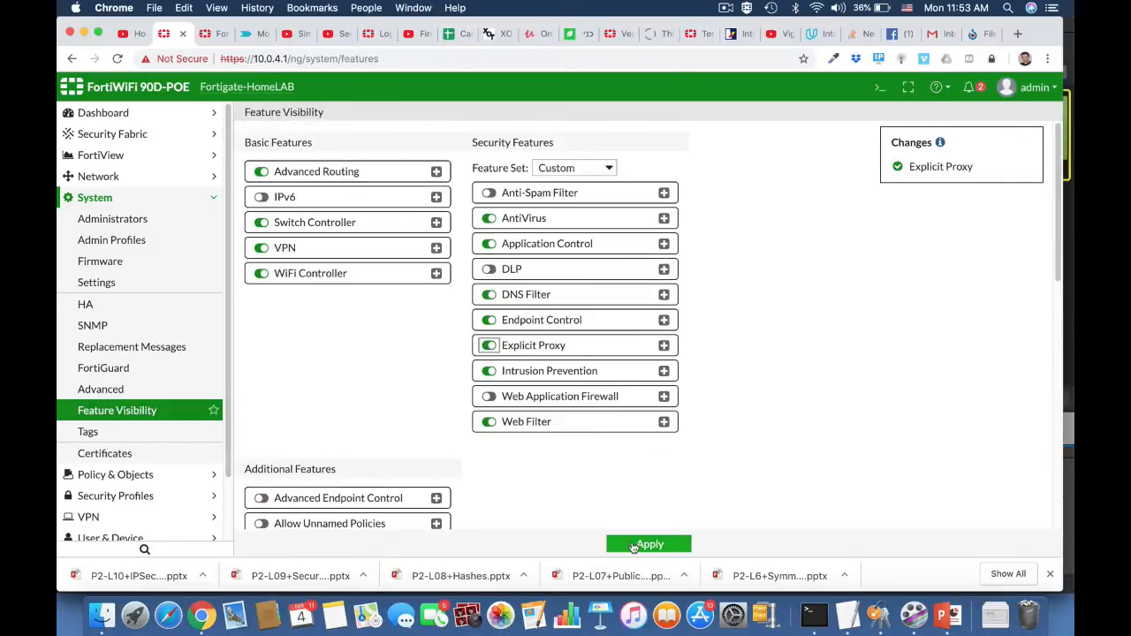
{"action": "left_click", "coordinate": [648, 544]}
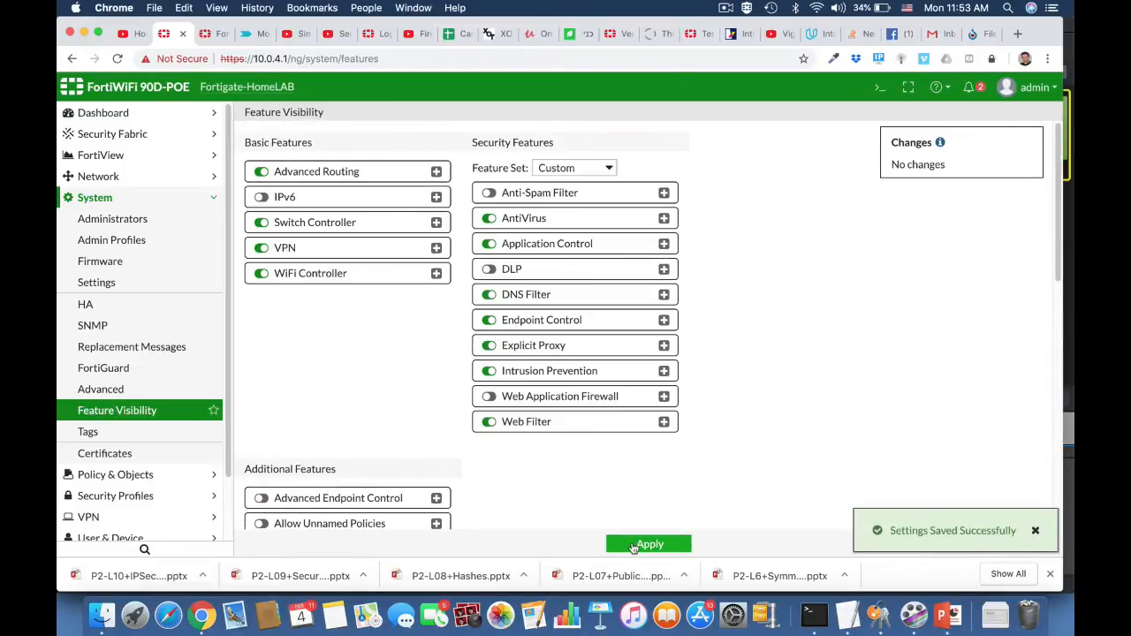
Enable Explicit Web Proxy listening on the LAN (internal) interface with HTTP port range 8080 - 8080.
{"action": "left_click", "coordinate": [141, 177]}
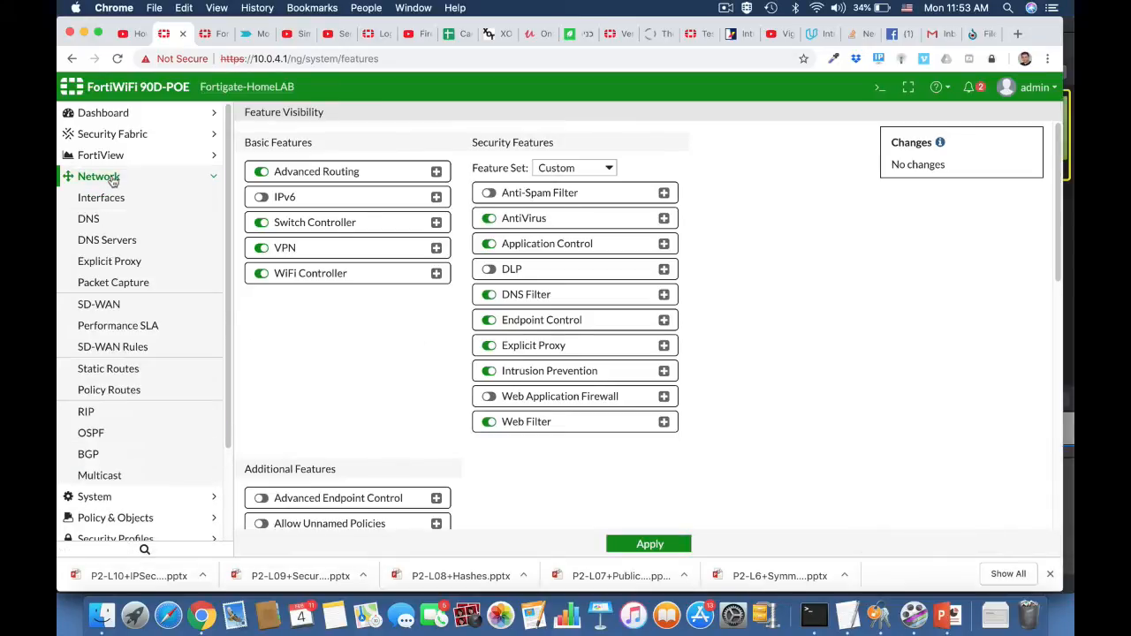
{"action": "left_click", "coordinate": [133, 261]}
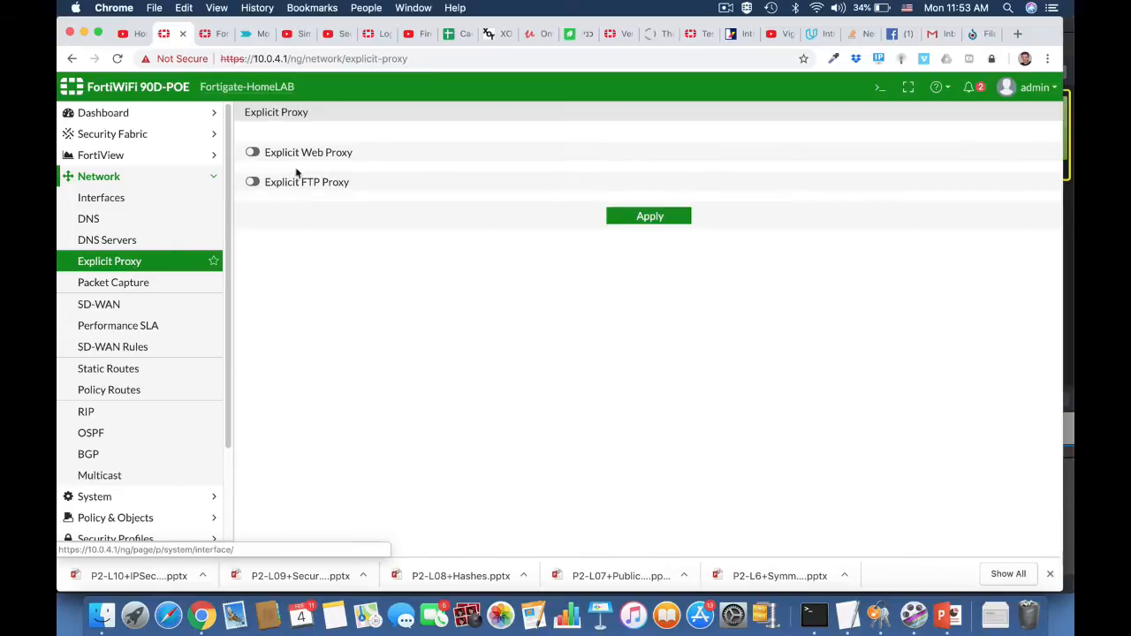
{"action": "left_click", "coordinate": [254, 153]}
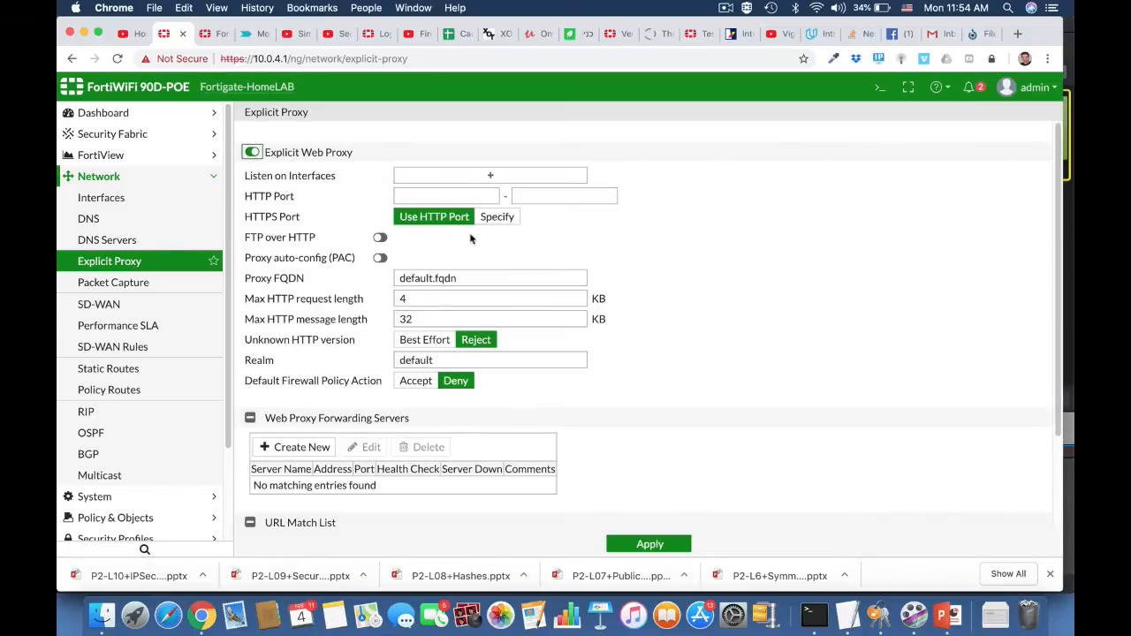
{"action": "left_click", "coordinate": [487, 175]}
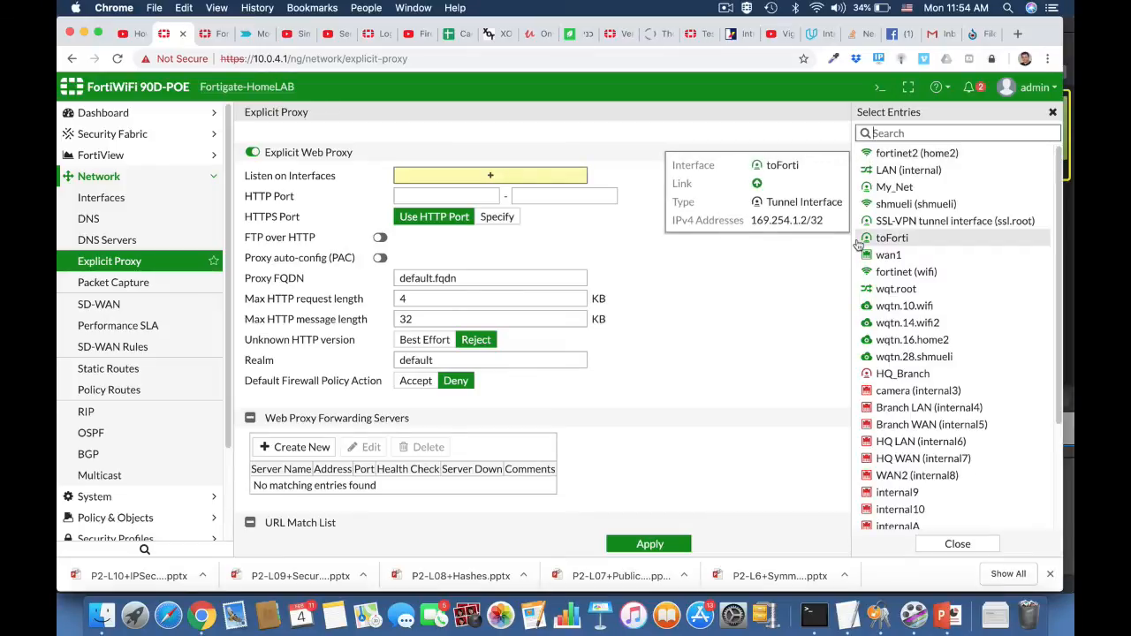
{"action": "left_click", "coordinate": [892, 172]}
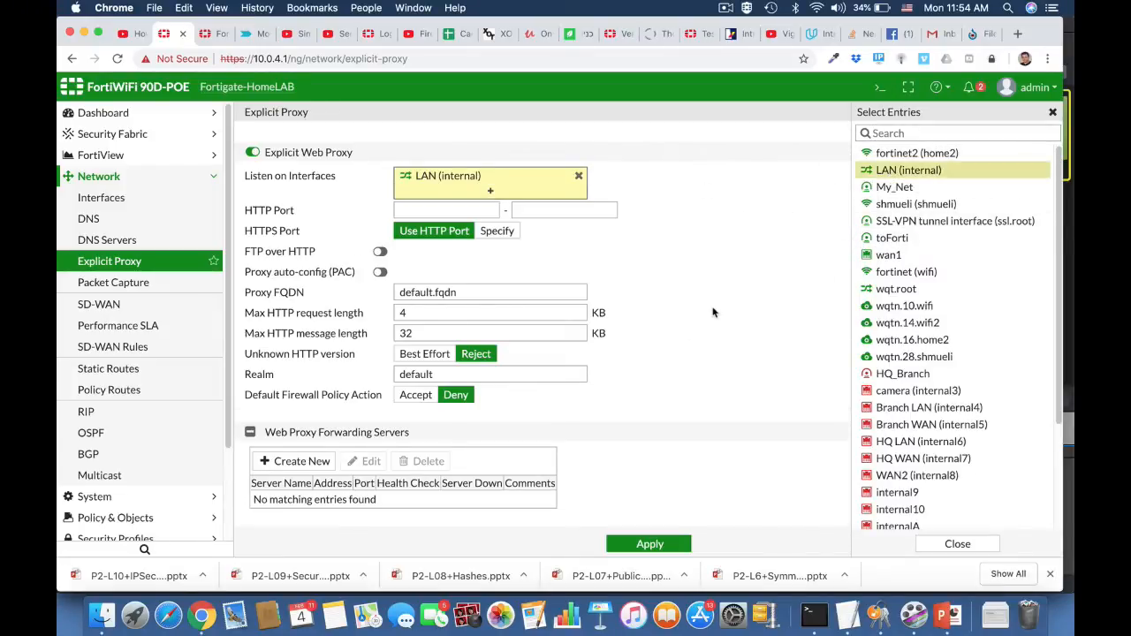
{"action": "left_click", "coordinate": [466, 211]}
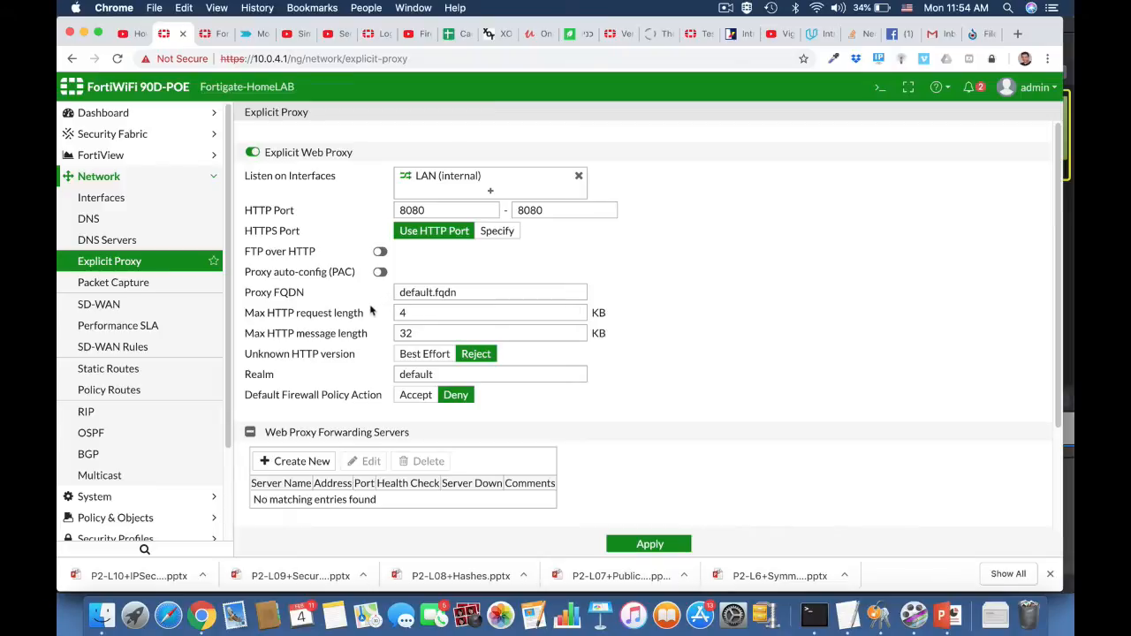
Enable proxy auto-config (PAC) on the HTTP port with the supplied PAC file content, and apply the explicit proxy settings.
{"action": "left_click", "coordinate": [380, 273]}
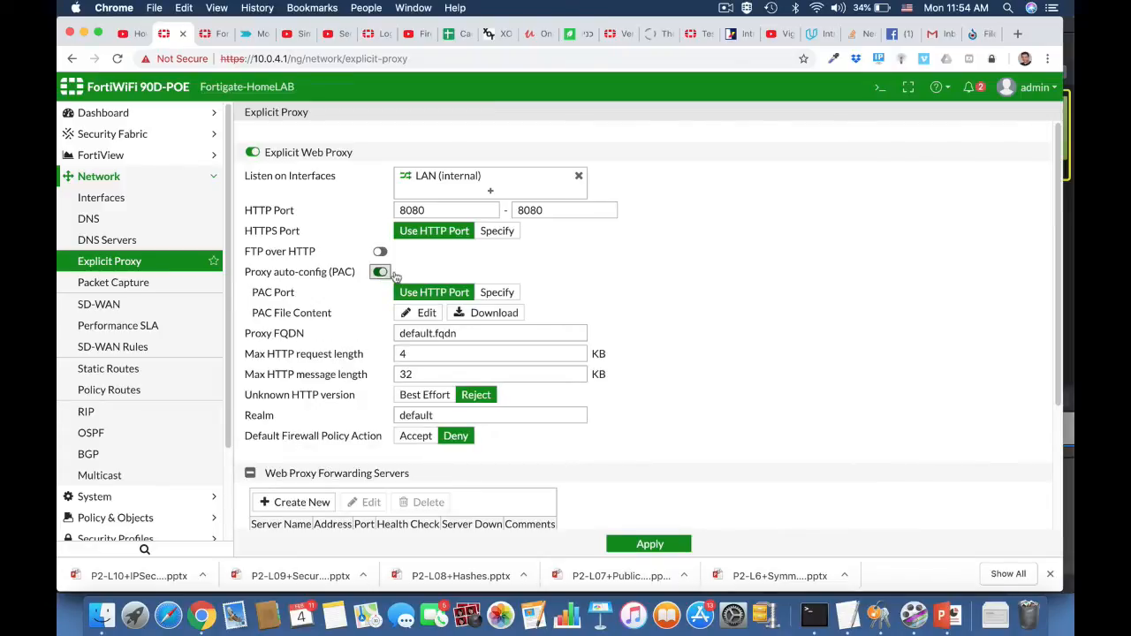
{"action": "left_click", "coordinate": [433, 313]}
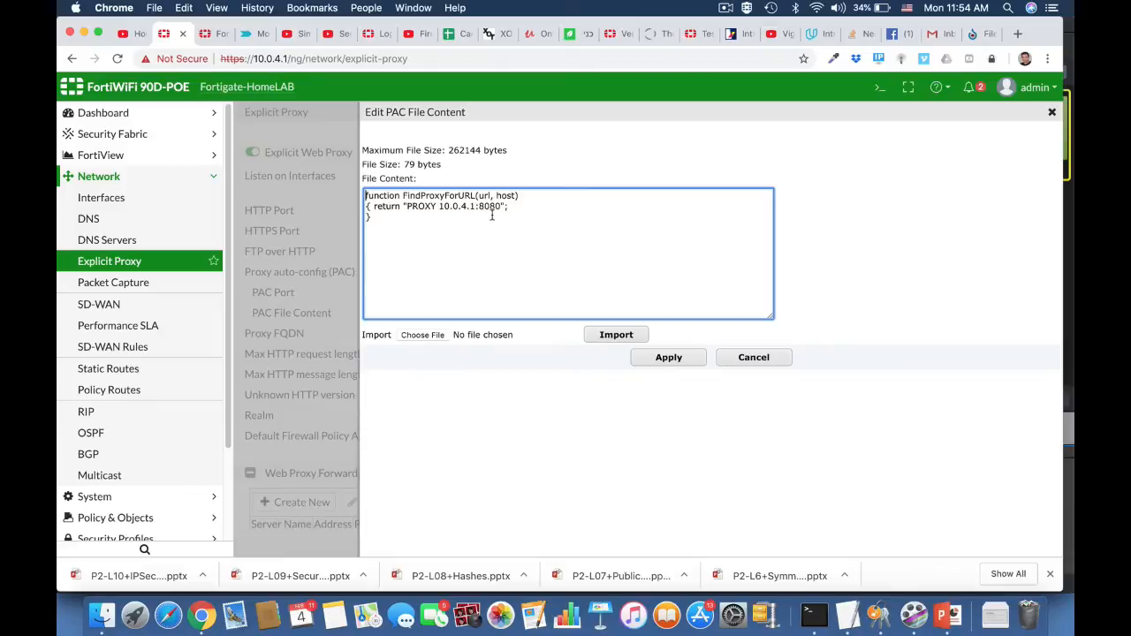
{"action": "left_click", "coordinate": [669, 358]}
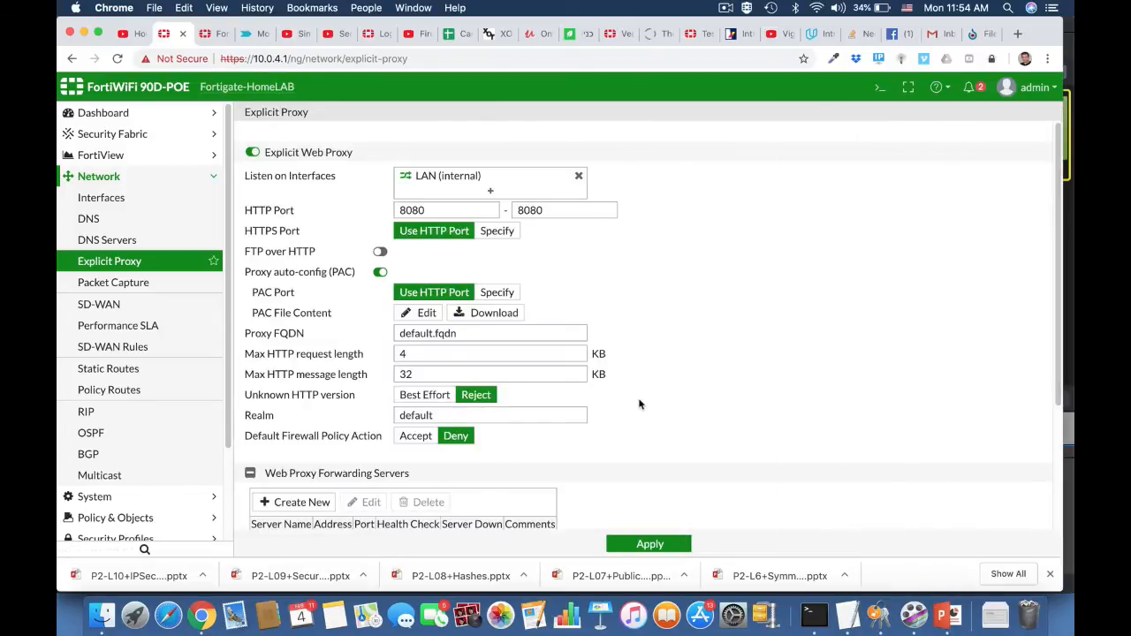
{"action": "scroll", "coordinate": [640, 404], "scroll_direction": "down", "scroll_amount": 5}
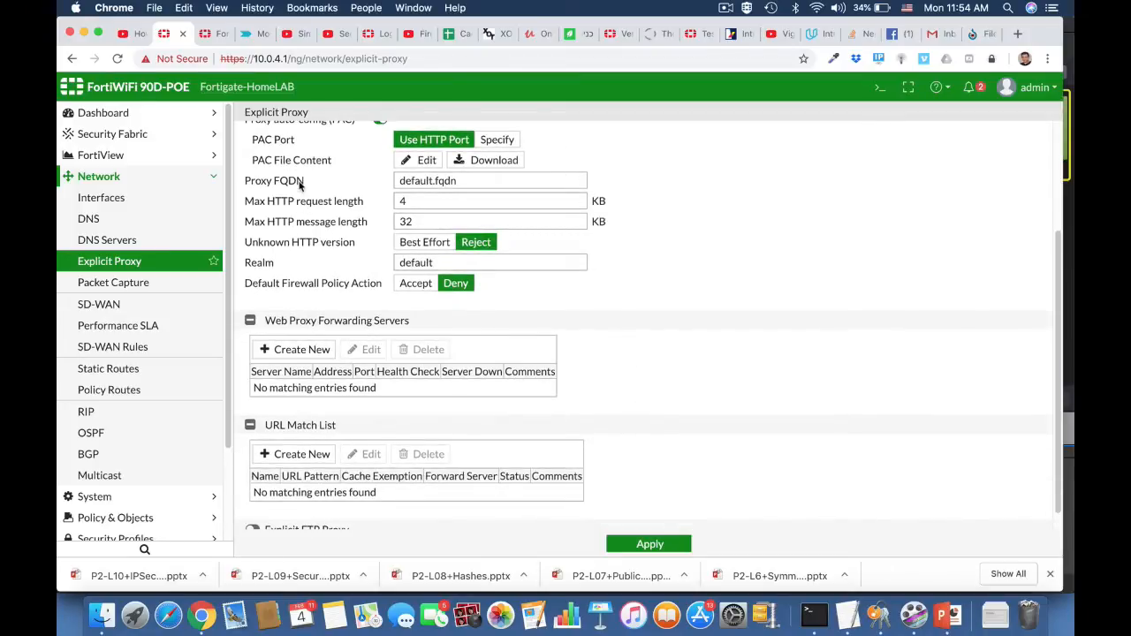
{"action": "left_click", "coordinate": [629, 546]}
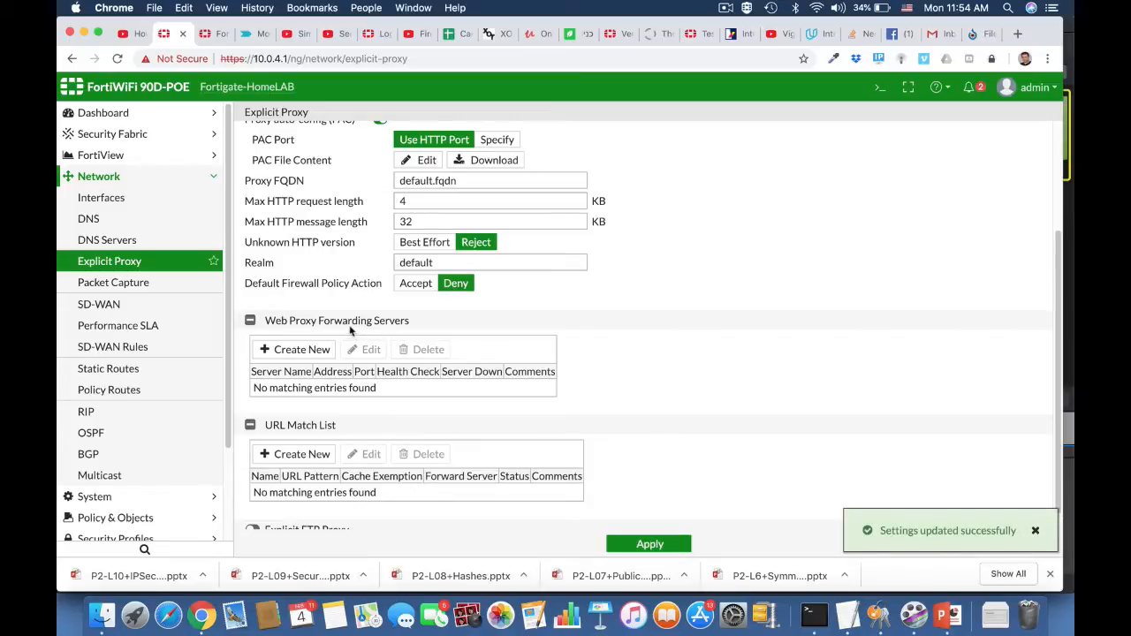
Open the LAN (internal) hardware switch interface for editing and expand the advanced settings of its DHCP server.
{"action": "left_click", "coordinate": [109, 198]}
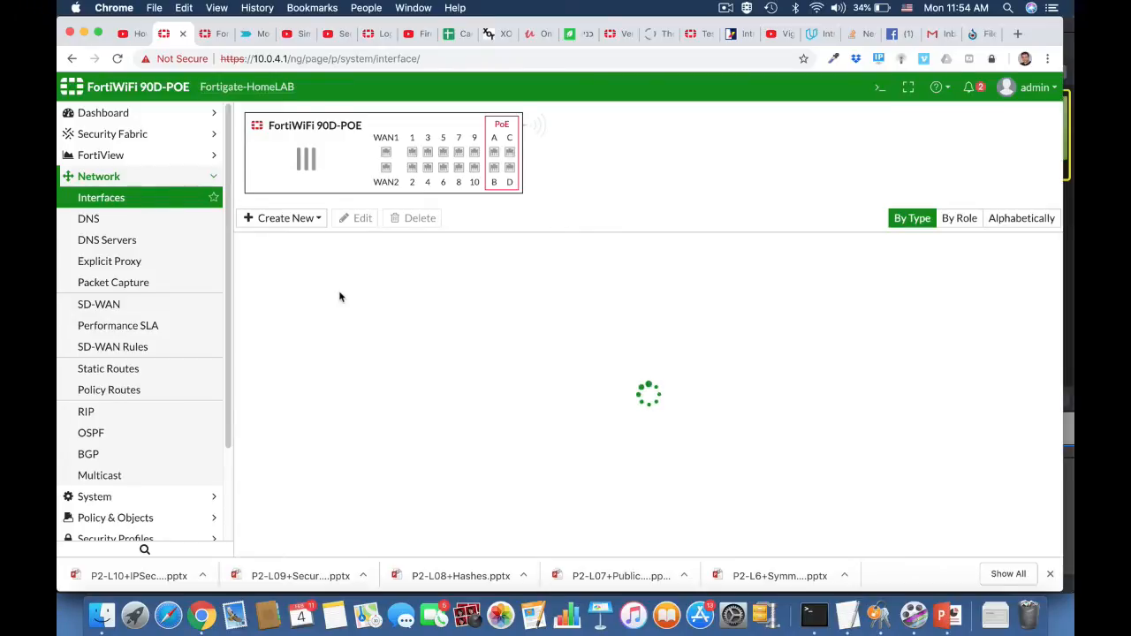
{"action": "left_click", "coordinate": [342, 316]}
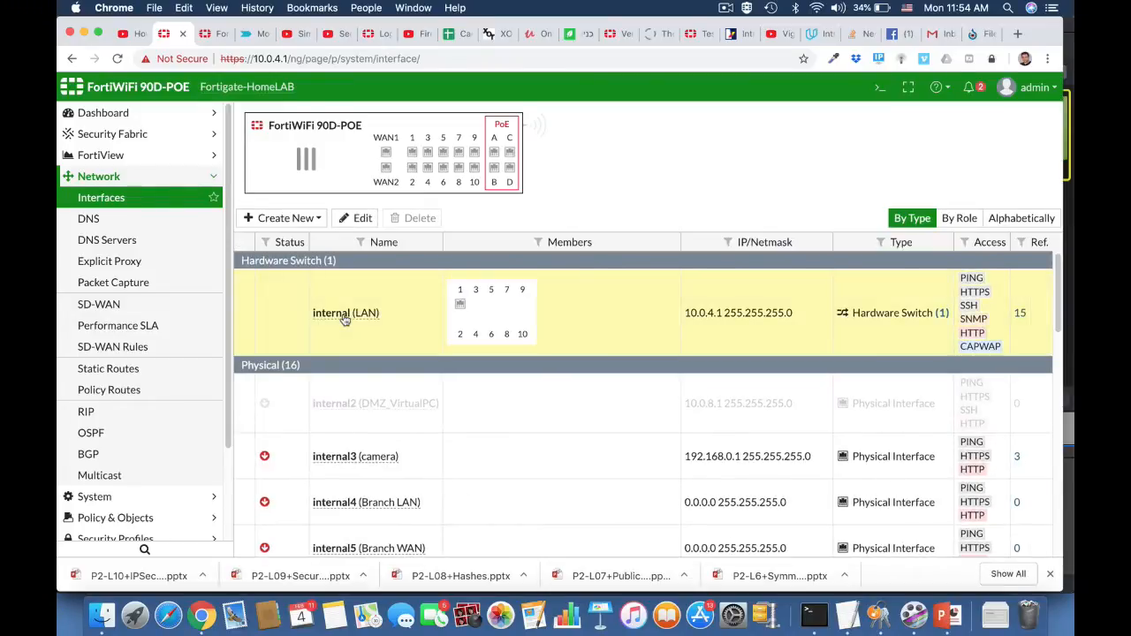
{"action": "left_click", "coordinate": [359, 219]}
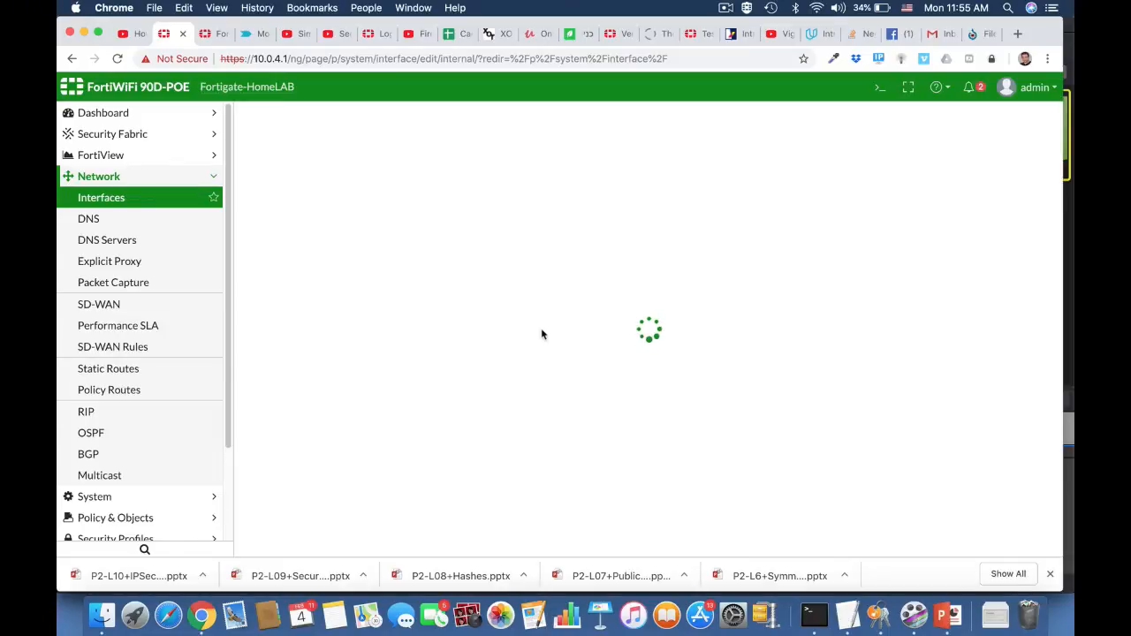
{"action": "scroll", "coordinate": [542, 333], "scroll_direction": "down", "scroll_amount": 5}
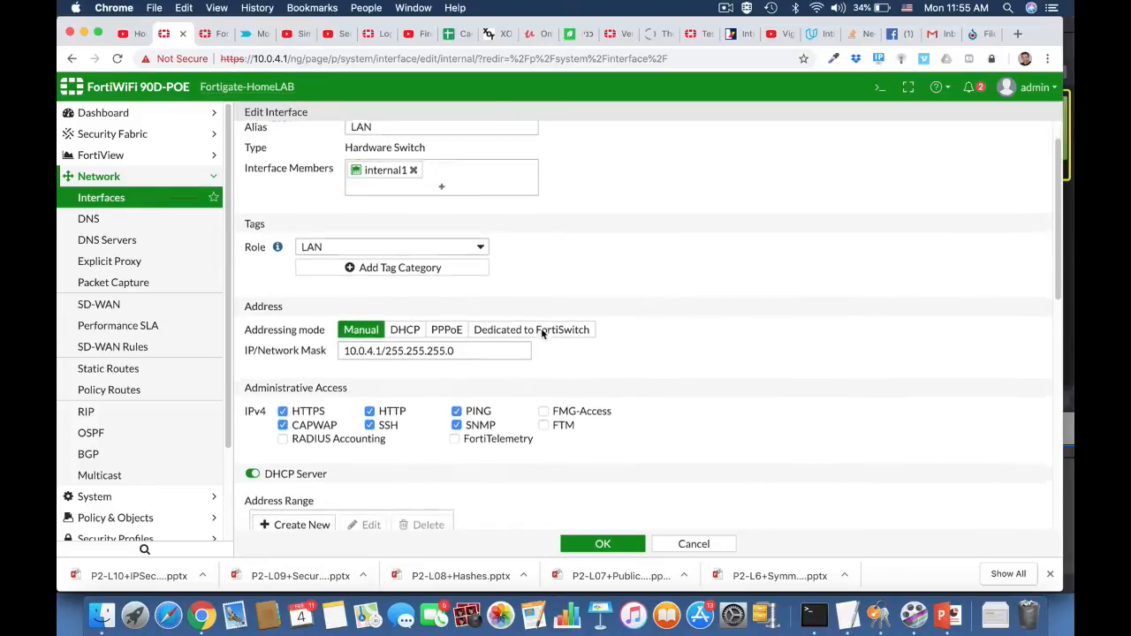
{"action": "scroll", "coordinate": [543, 333], "scroll_direction": "down", "scroll_amount": 3}
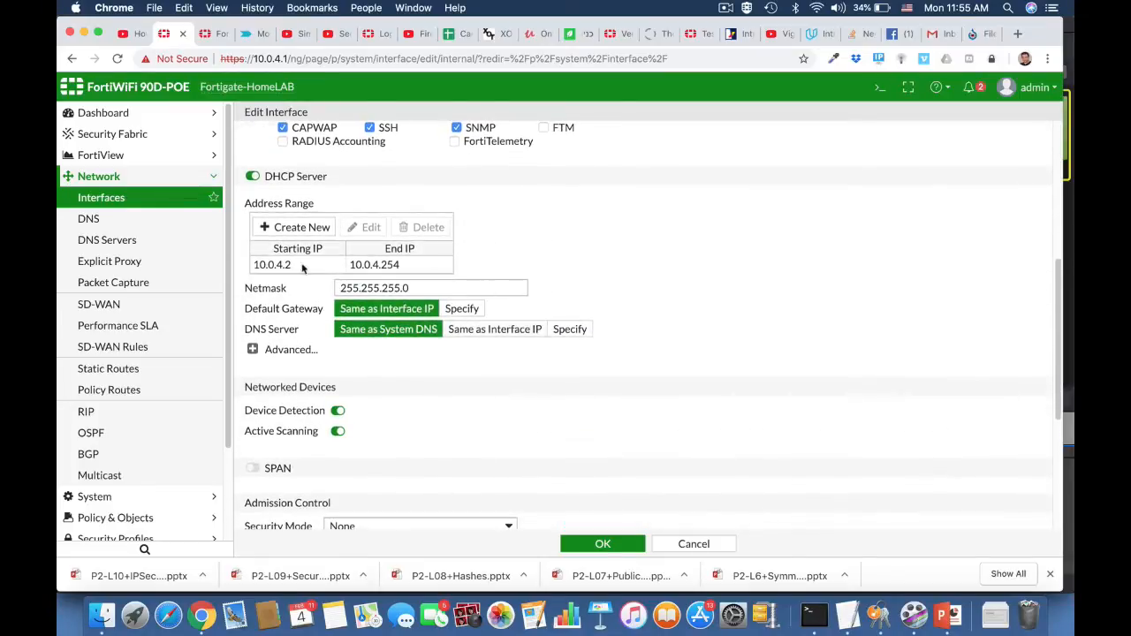
{"action": "left_click", "coordinate": [253, 350]}
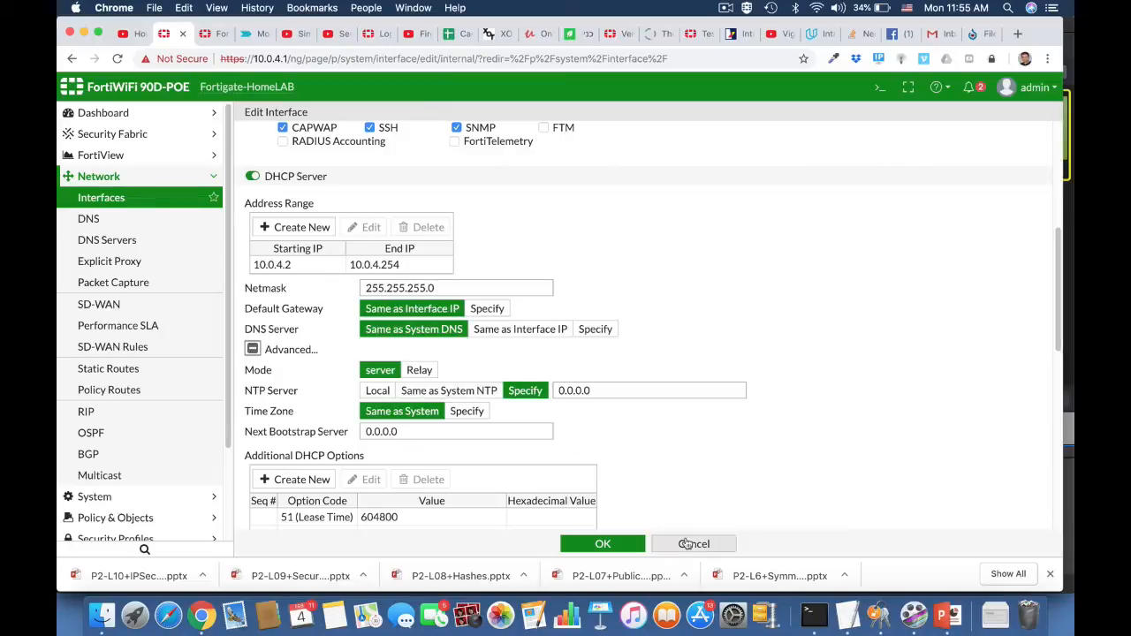
{"action": "scroll", "coordinate": [672, 486], "scroll_direction": "down", "scroll_amount": 1}
{"action": "scroll", "coordinate": [672, 486], "scroll_direction": "down", "scroll_amount": 3}
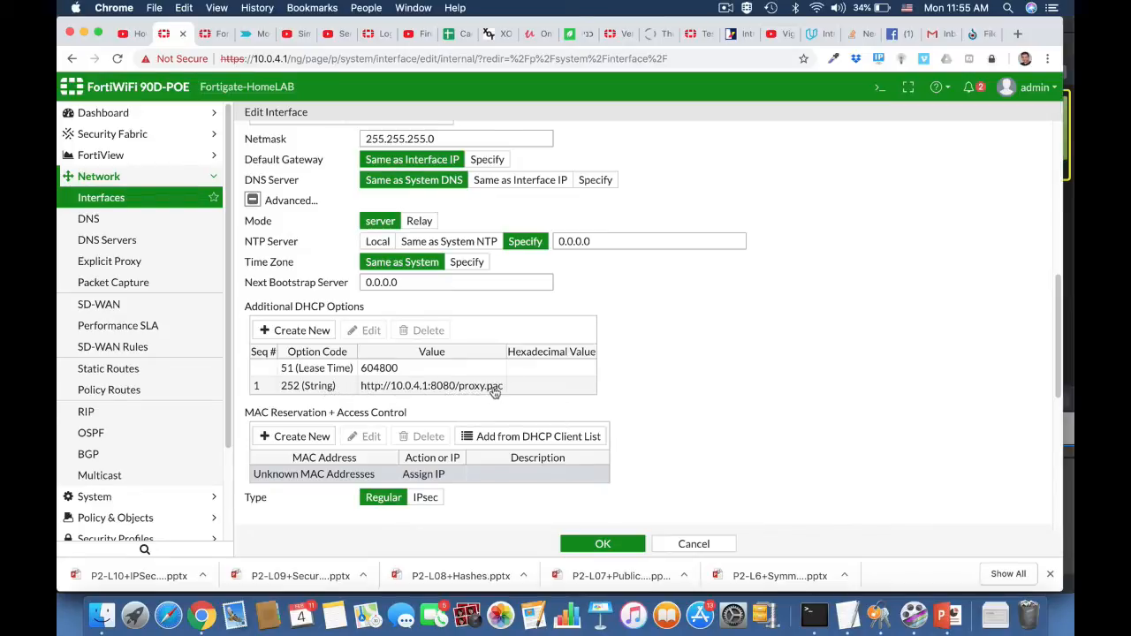
Add an additional DHCP option of type Specify (String) with option code 252 on the LAN interface.
{"action": "left_click", "coordinate": [322, 331]}
{"action": "left_click", "coordinate": [310, 404]}
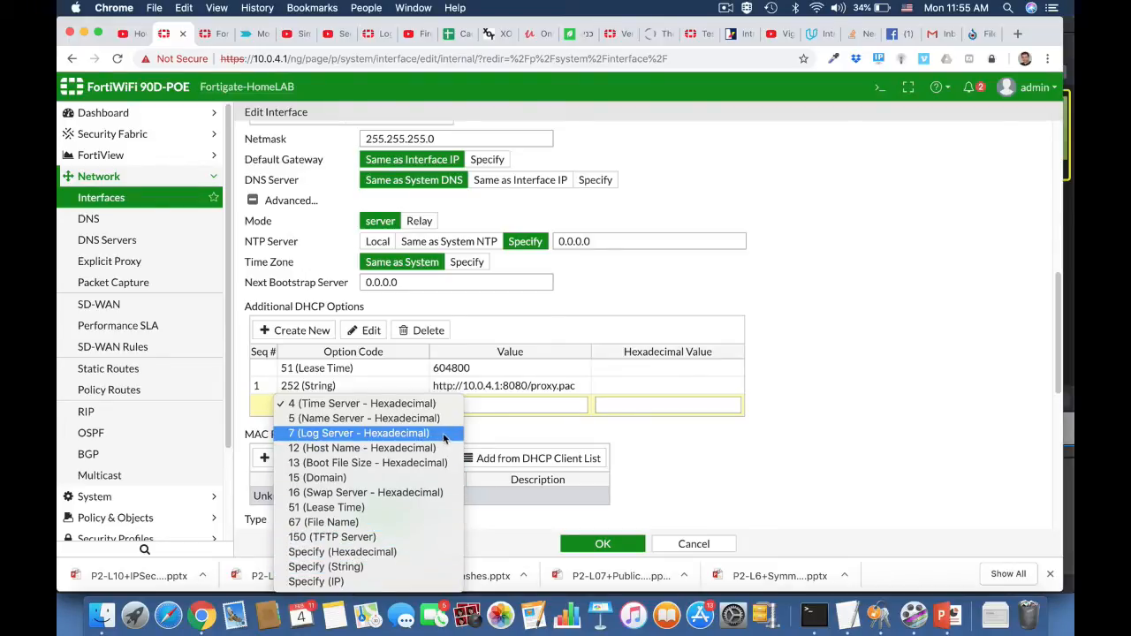
{"action": "left_click", "coordinate": [392, 568]}
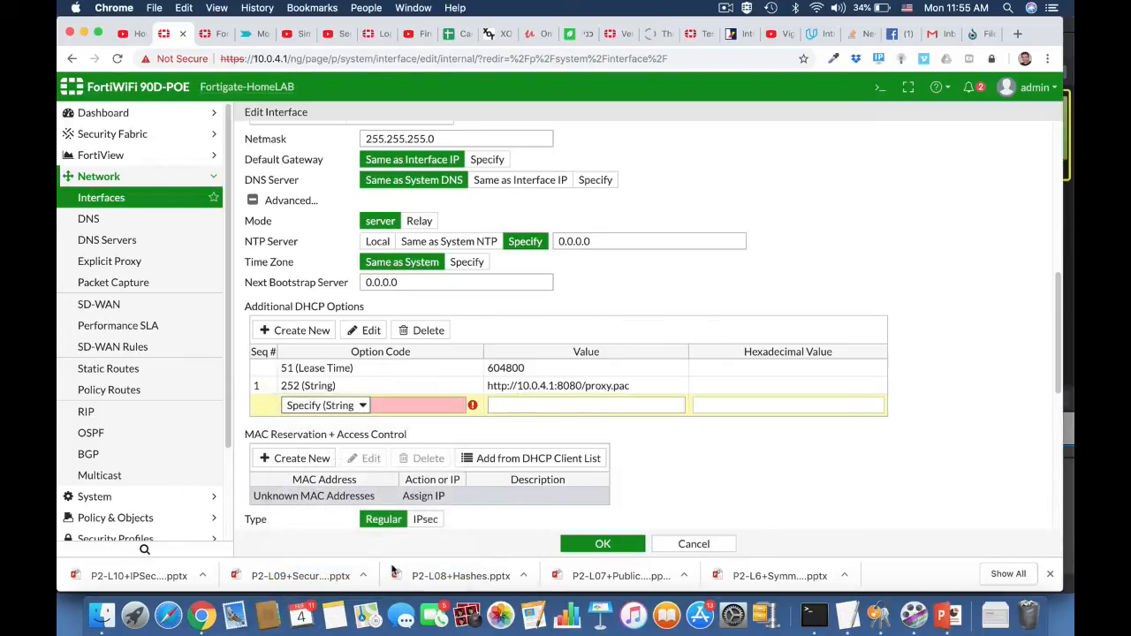
{"action": "left_click", "coordinate": [396, 405]}
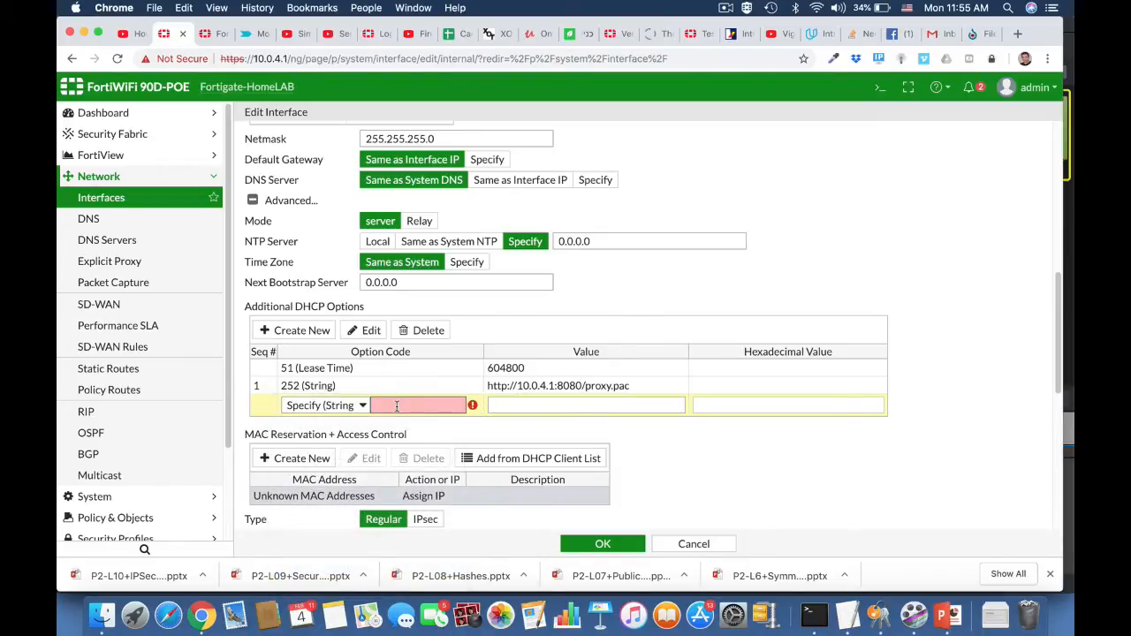
{"action": "type", "text": "252"}
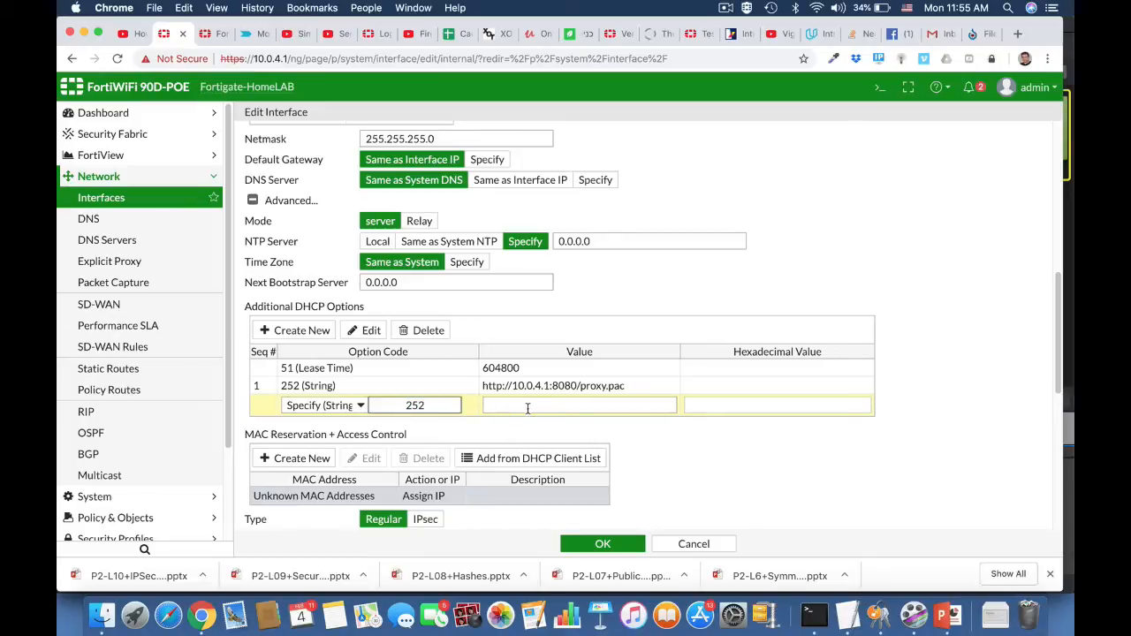
{"action": "left_click", "coordinate": [528, 408]}
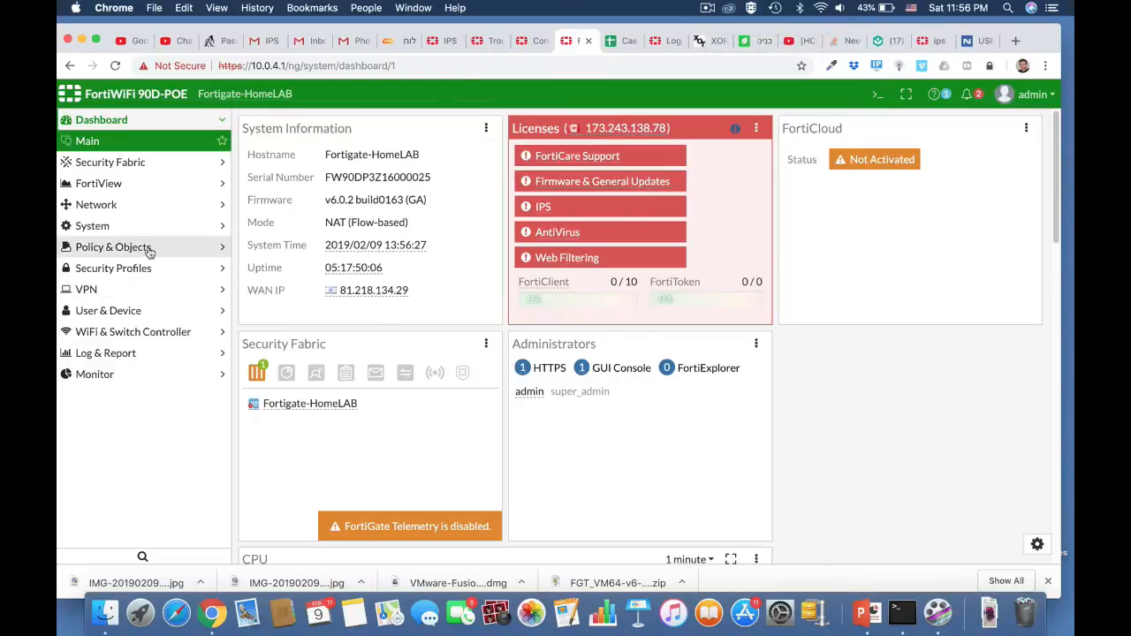
Start a new IPv4 DoS policy with LAN (internal) as the incoming interface.
{"action": "left_click", "coordinate": [150, 250]}
{"action": "left_click", "coordinate": [133, 271]}
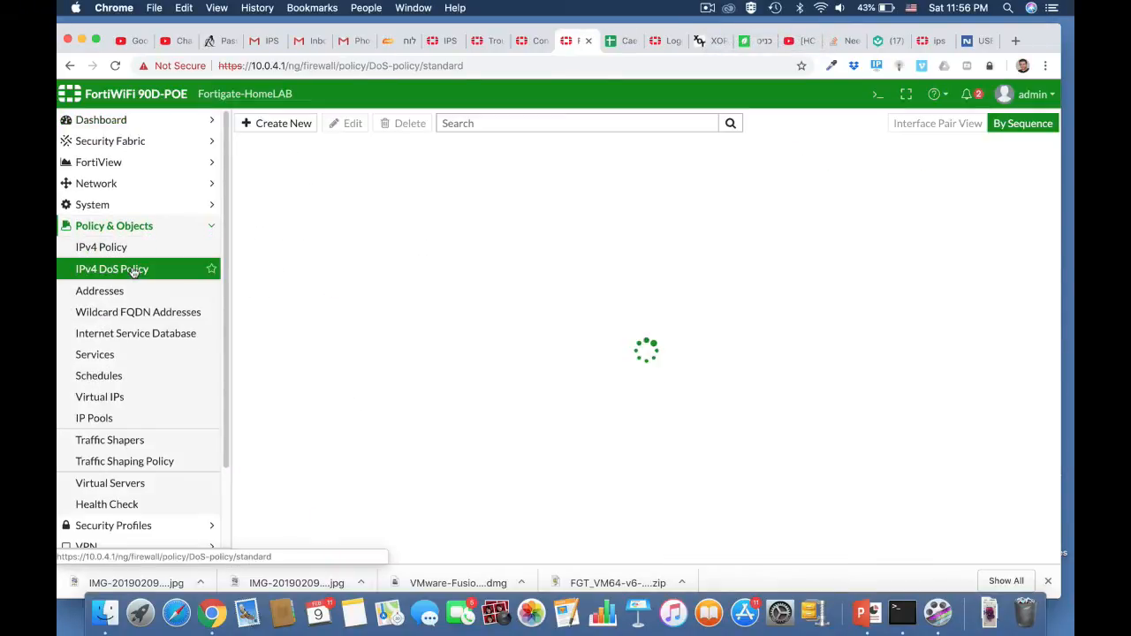
{"action": "left_click", "coordinate": [285, 123]}
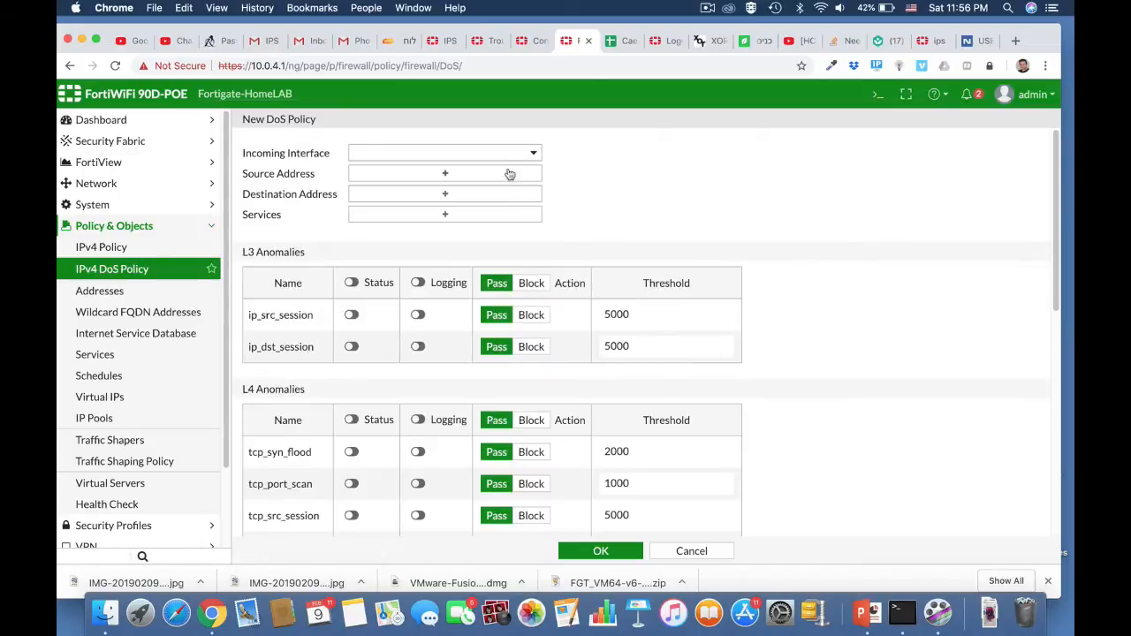
{"action": "left_click", "coordinate": [502, 155]}
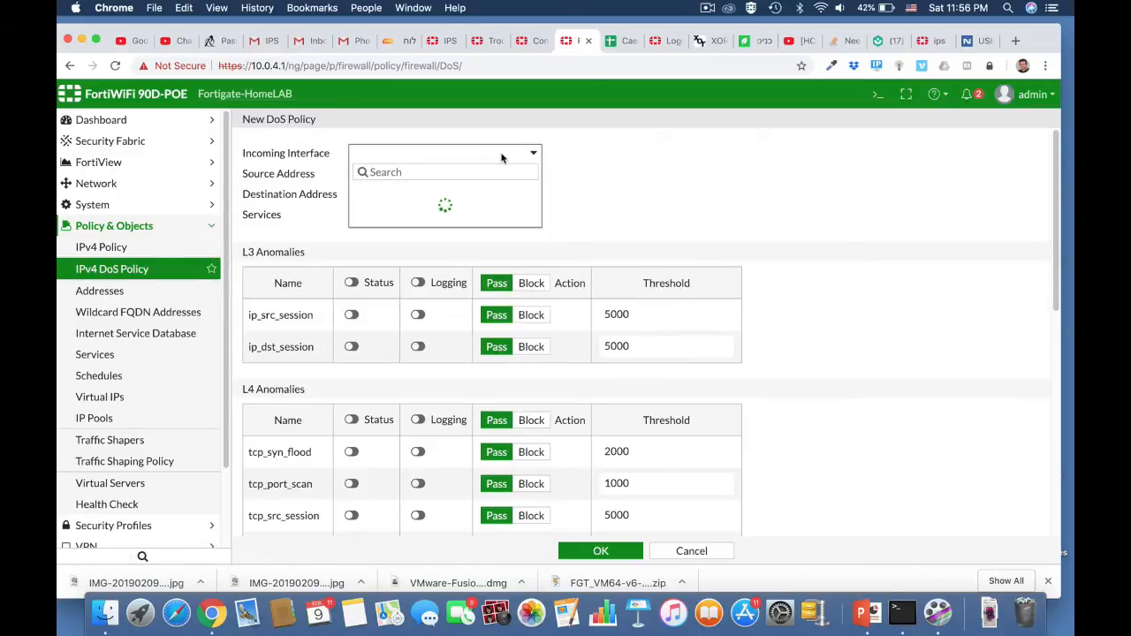
{"action": "left_click", "coordinate": [440, 206]}
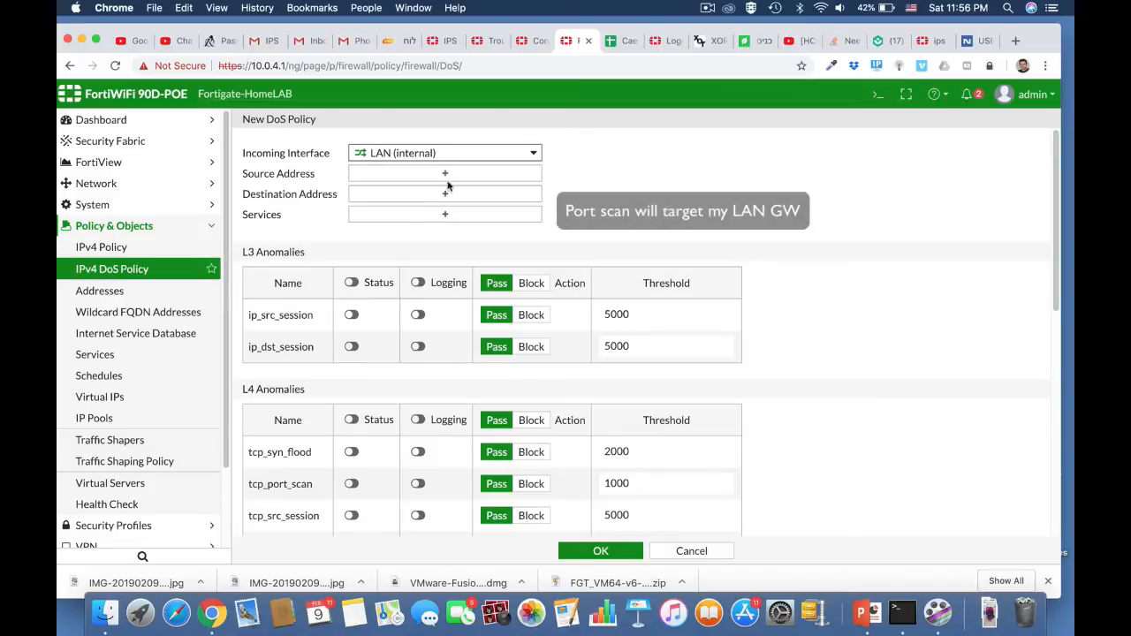
Set the DoS policy's source and destination addresses to all and its service to ALL.
{"action": "left_click", "coordinate": [448, 179]}
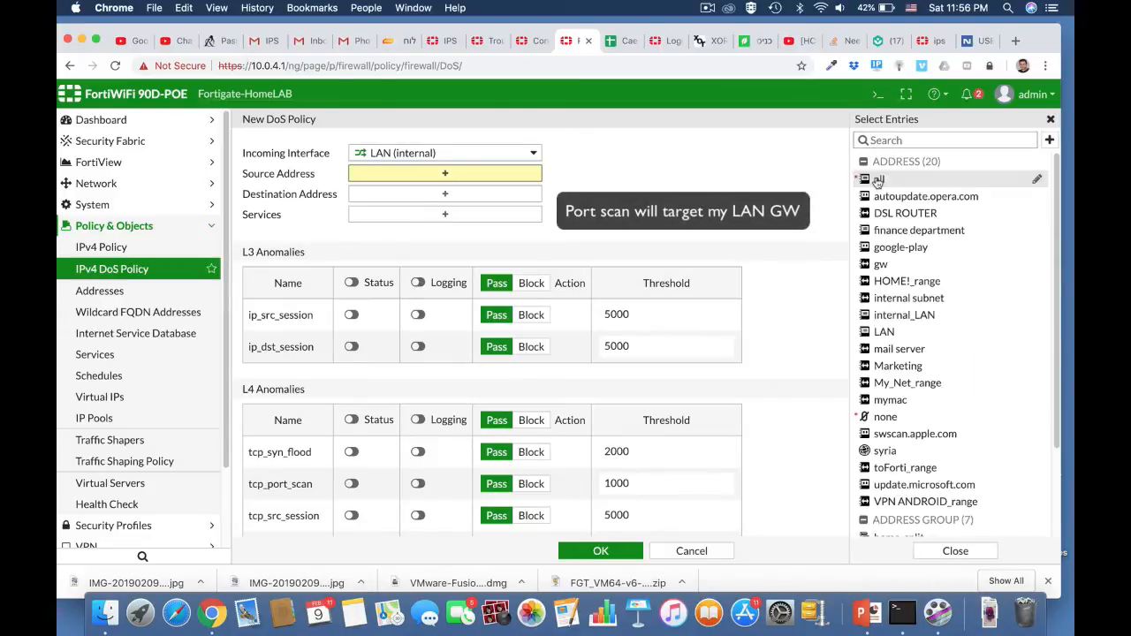
{"action": "left_click", "coordinate": [878, 180]}
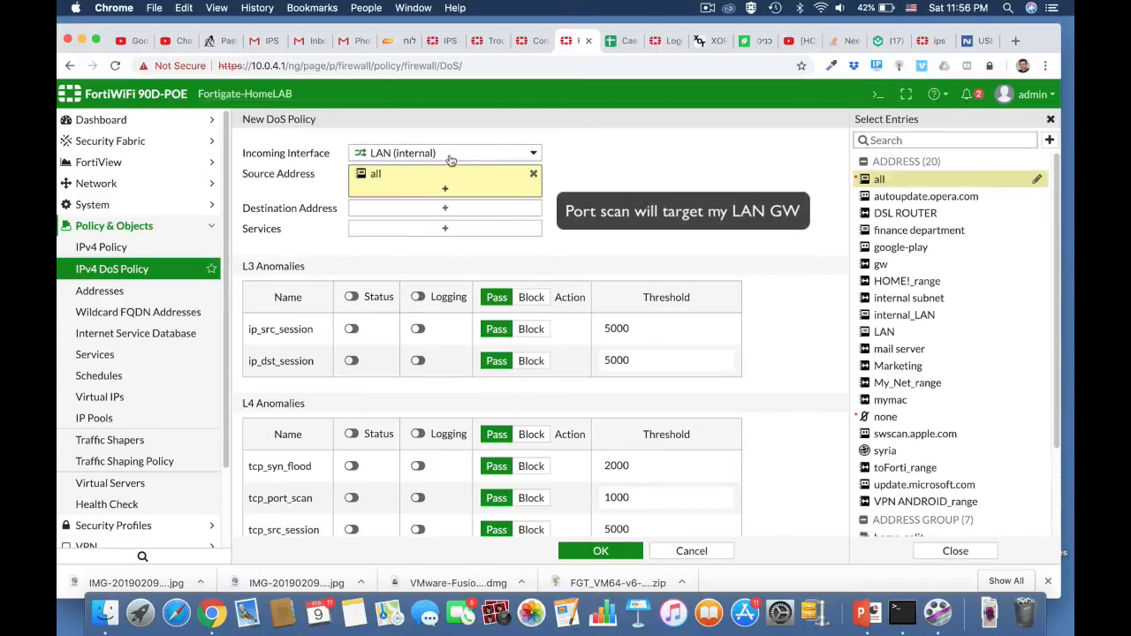
{"action": "left_click", "coordinate": [901, 182]}
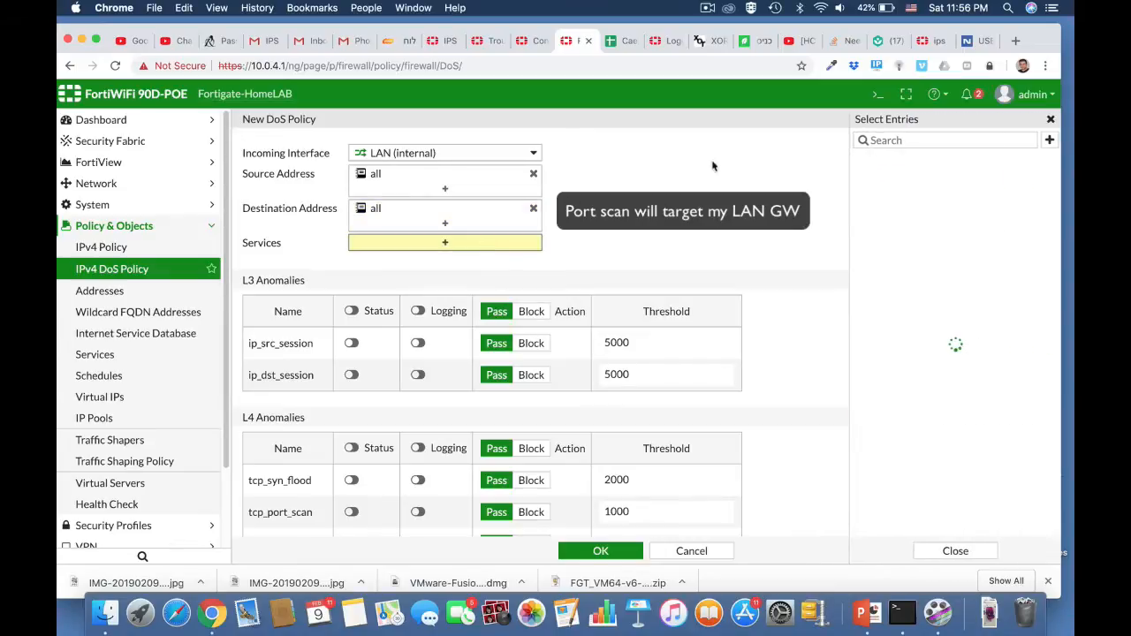
{"action": "left_click", "coordinate": [876, 195]}
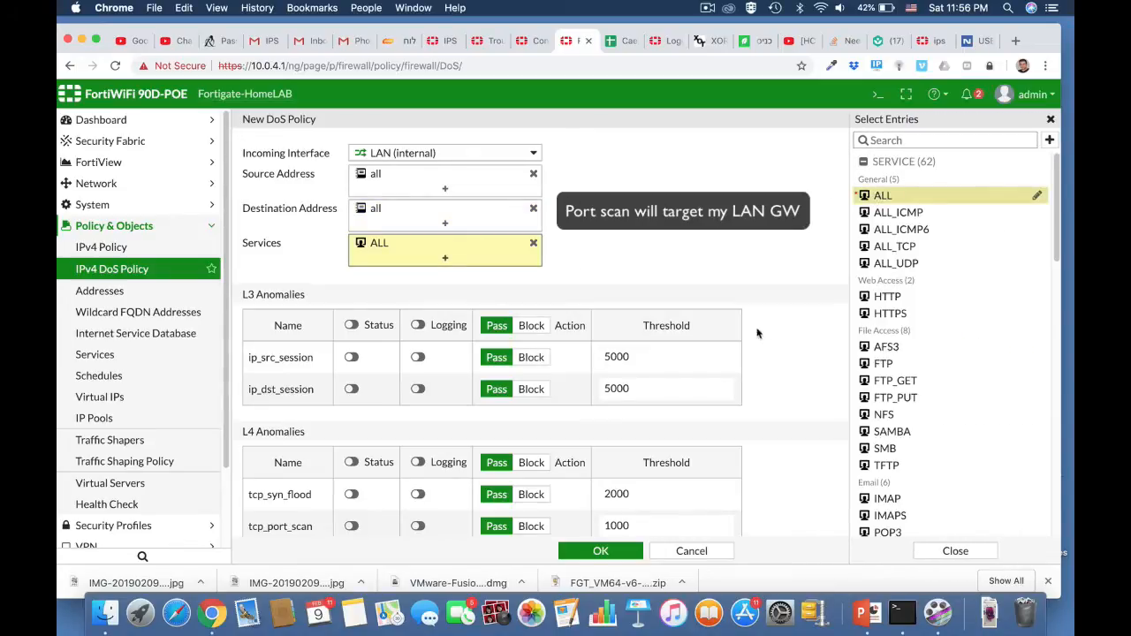
Enable status and logging for the tcp_port_scan anomaly and set its threshold to 100.
{"action": "scroll", "coordinate": [757, 333], "scroll_direction": "down", "scroll_amount": 4}
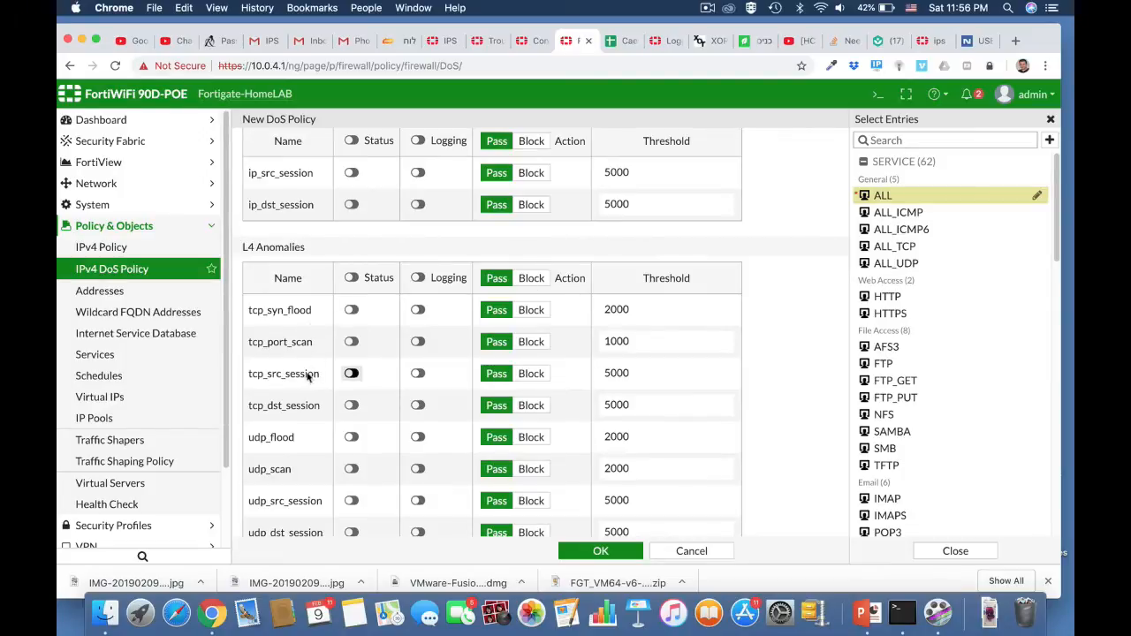
{"action": "left_click", "coordinate": [351, 342]}
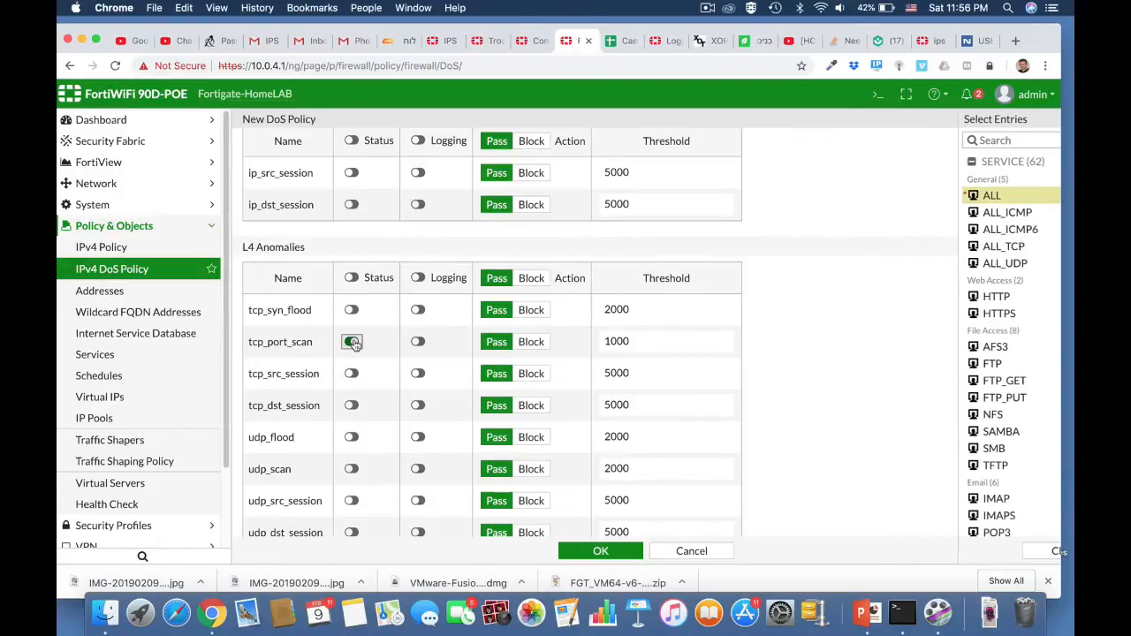
{"action": "left_click", "coordinate": [424, 346]}
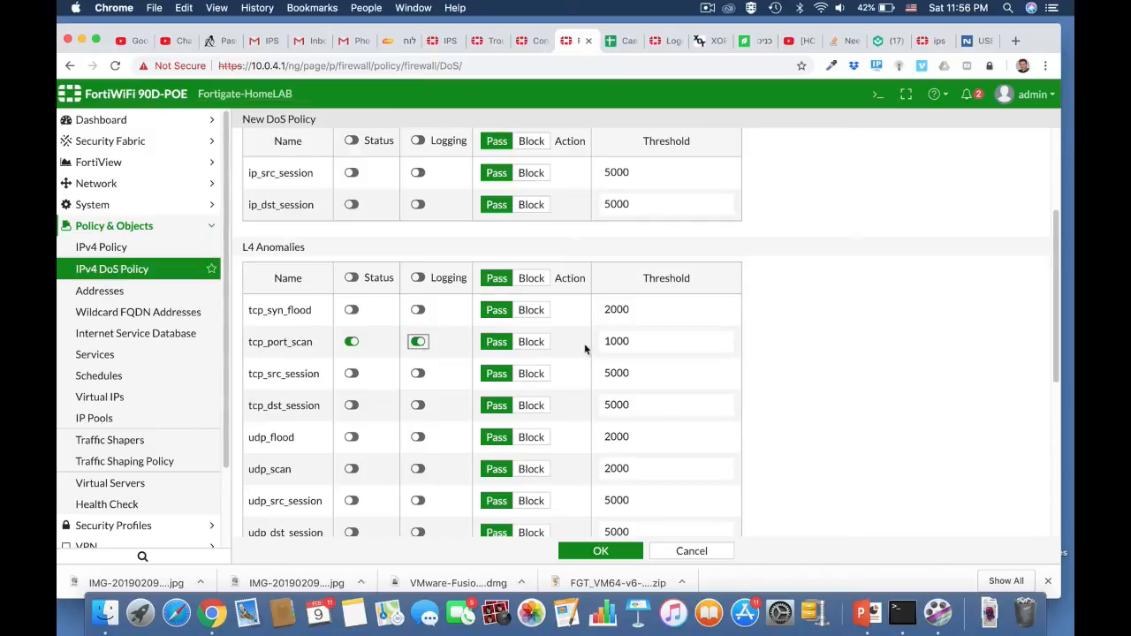
{"action": "left_click", "coordinate": [632, 341]}
Enable status and logging for the udp_scan anomaly with a threshold of 1000, and save the DoS policy.
{"action": "scroll", "coordinate": [763, 433], "scroll_direction": "down", "scroll_amount": 3}
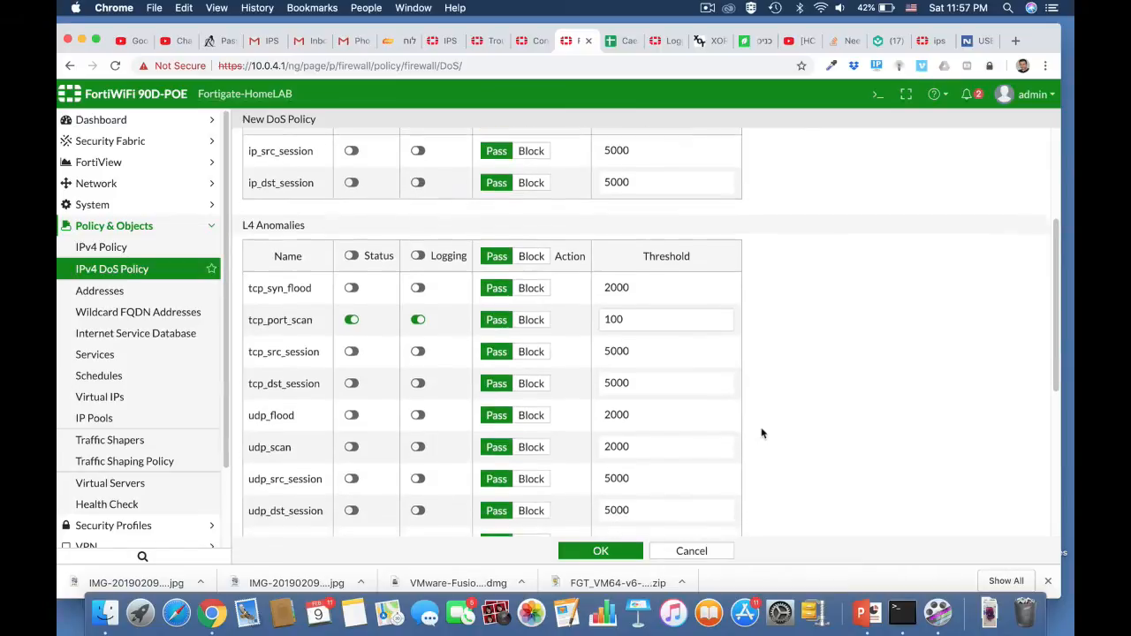
{"action": "scroll", "coordinate": [763, 433], "scroll_direction": "down", "scroll_amount": 4}
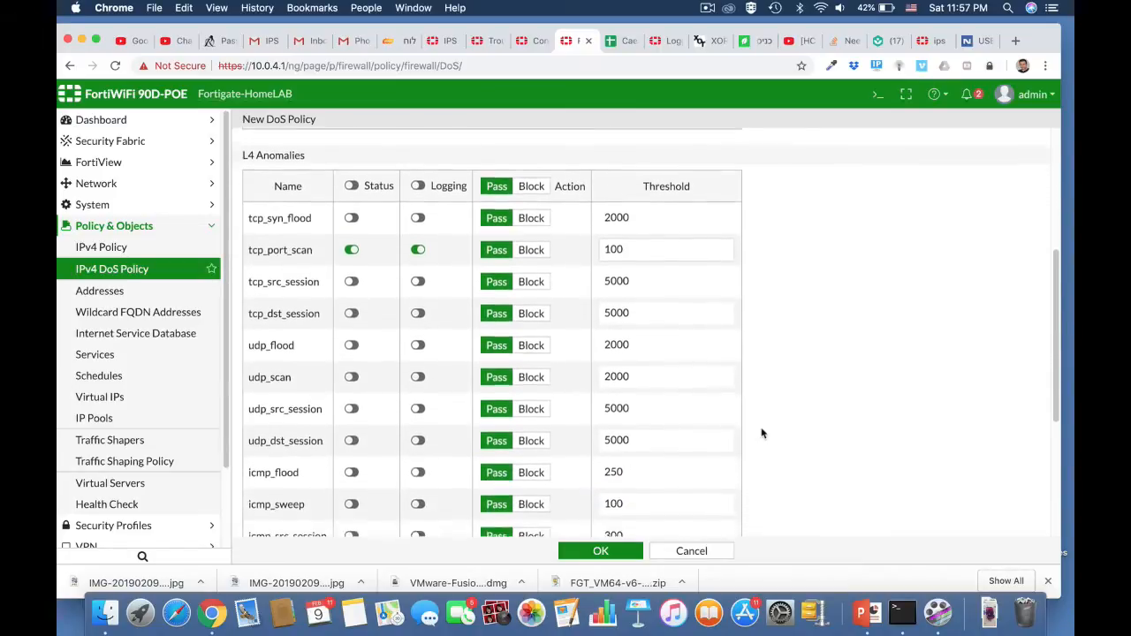
{"action": "scroll", "coordinate": [763, 433], "scroll_direction": "down", "scroll_amount": 1}
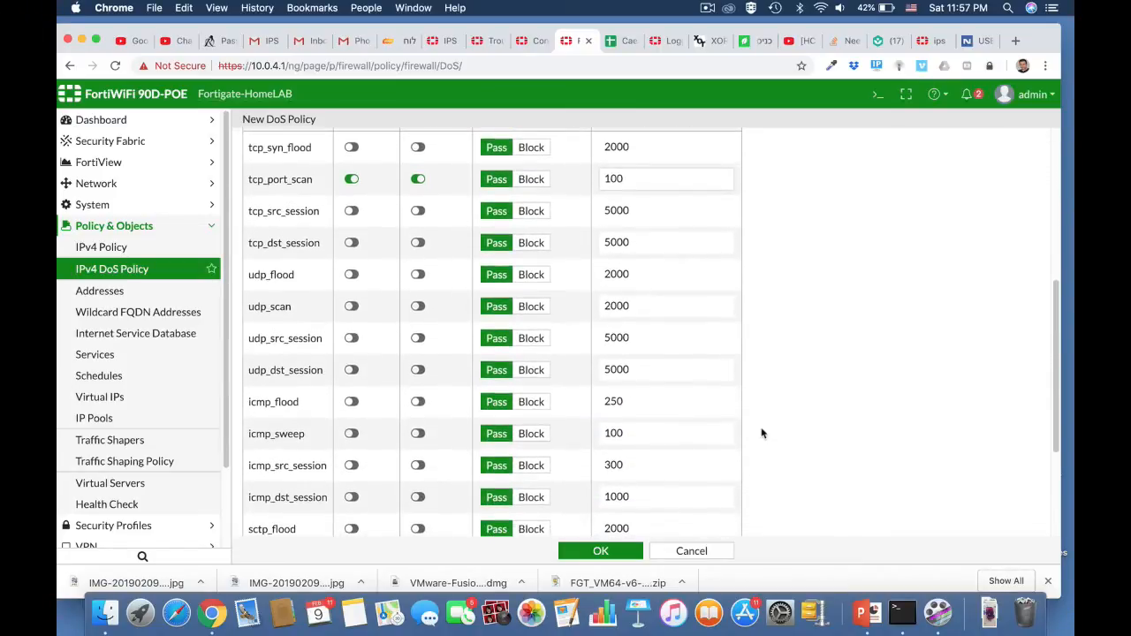
{"action": "left_click", "coordinate": [351, 306]}
{"action": "left_click", "coordinate": [417, 307]}
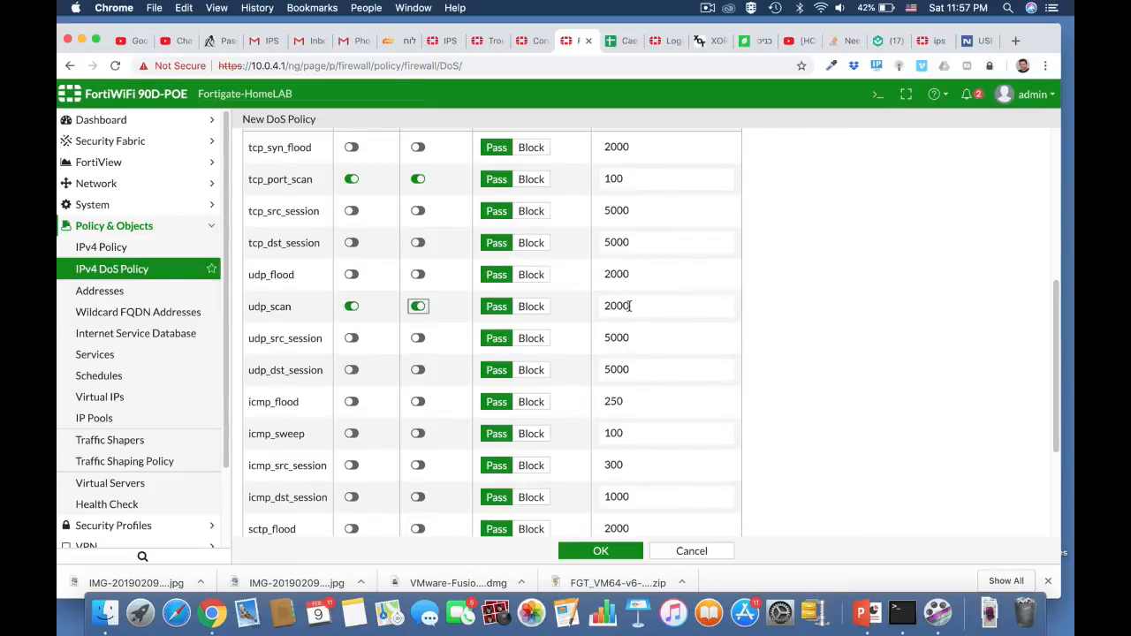
{"action": "left_click_drag", "start_coordinate": [630, 306], "coordinate": [583, 311]}
{"action": "type", "text": "1"}
{"action": "scroll", "coordinate": [826, 469], "scroll_direction": "down", "scroll_amount": 3}
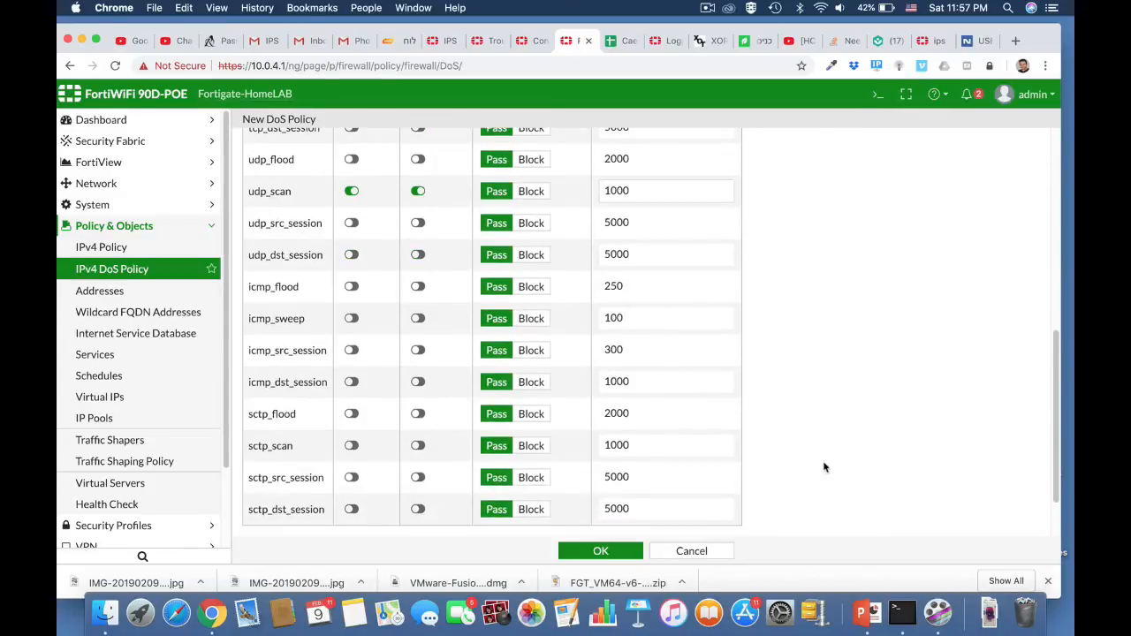
{"action": "left_click", "coordinate": [605, 550]}
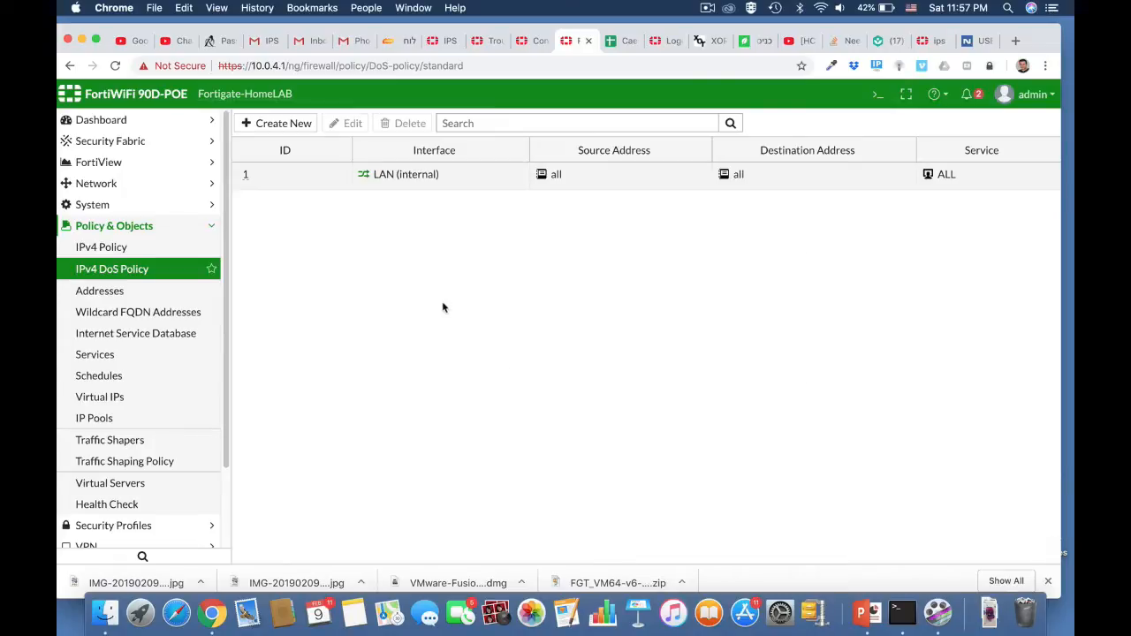
Switch to Terminal and run a port scan of the LAN gateway with nmap 10.0.4.1.
{"action": "key", "text": "super+Tab"}
{"action": "key", "text": "super+Tab"}
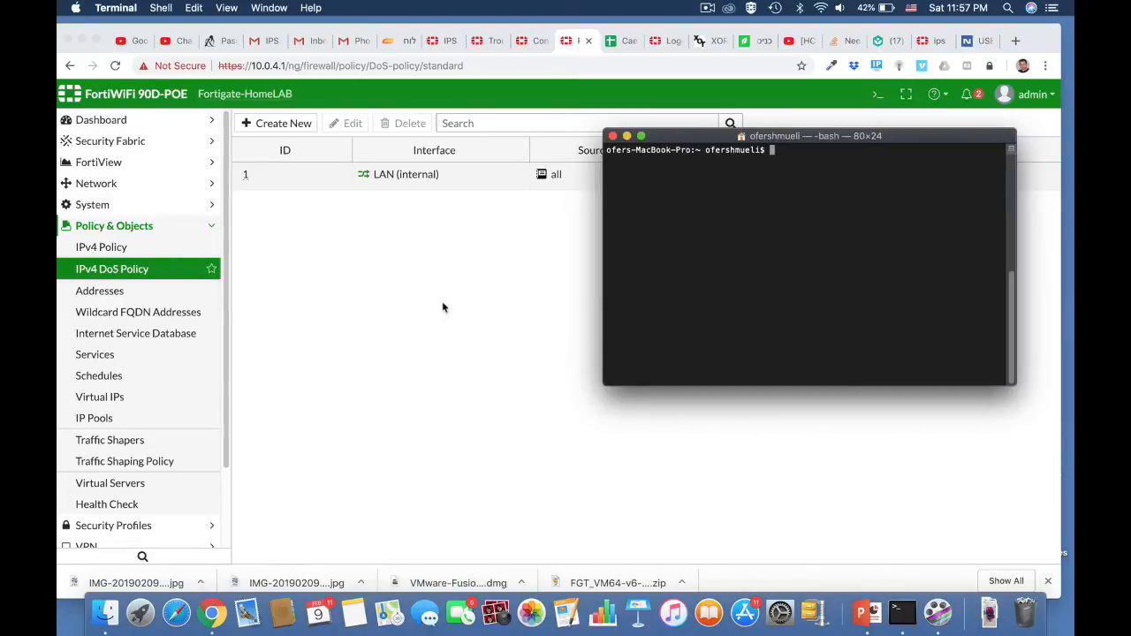
{"action": "type", "text": "nmap 10.0.4.1"}
{"action": "key", "text": "Return"}
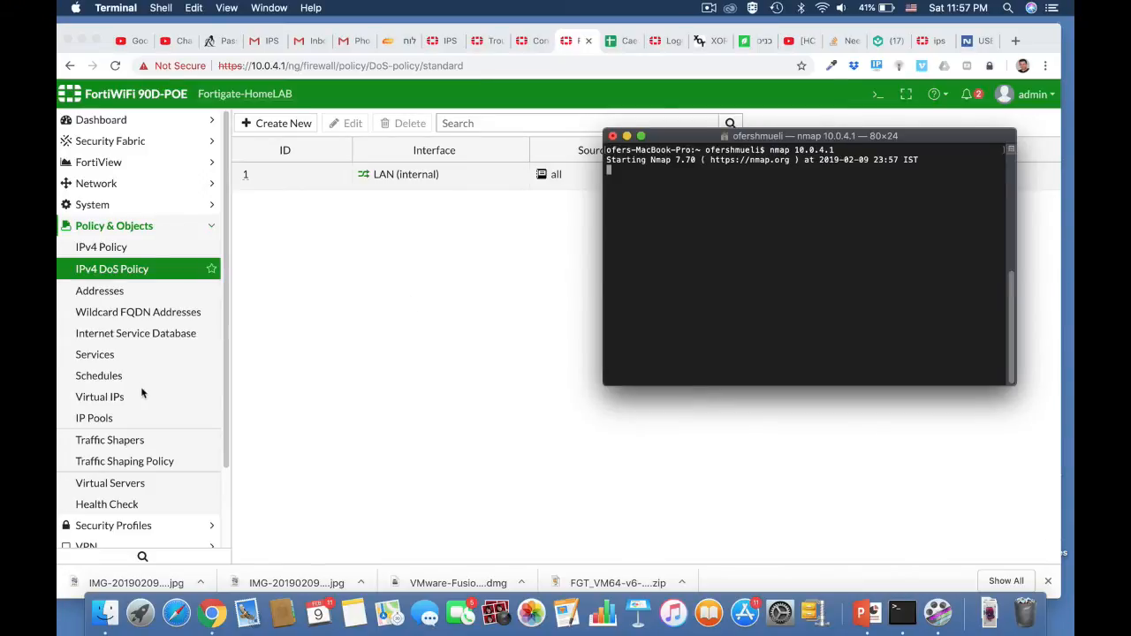
Switch back to the FortiGate page in Chrome and view the Anomaly log for detected port scans.
{"action": "scroll", "coordinate": [141, 393], "scroll_direction": "down", "scroll_amount": 3}
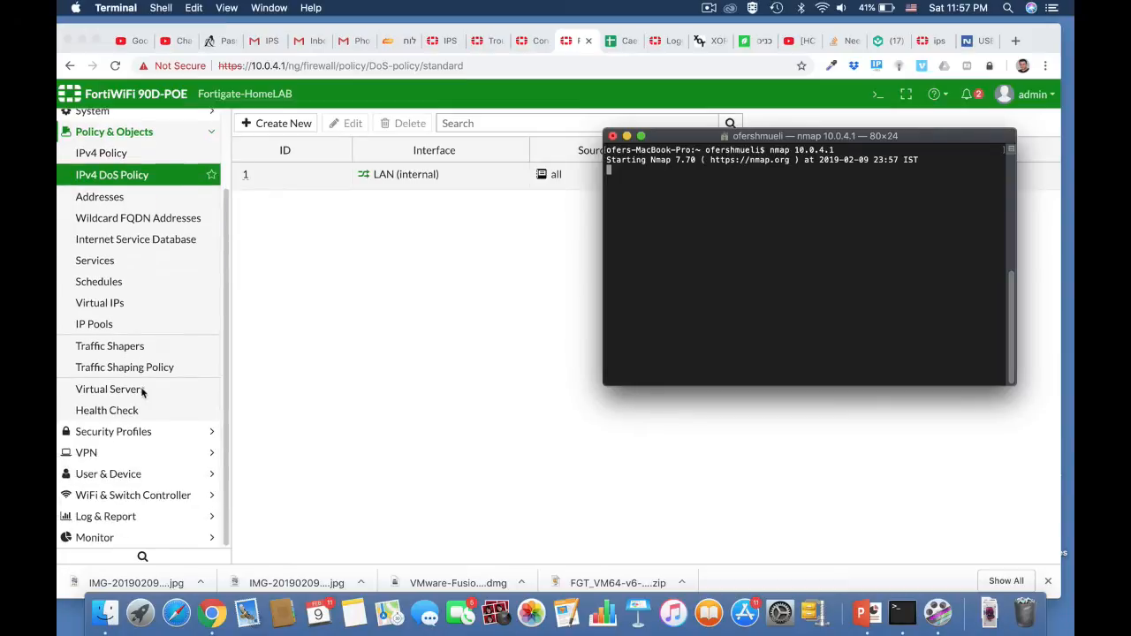
{"action": "left_click", "coordinate": [109, 521]}
{"action": "left_click", "coordinate": [109, 520]}
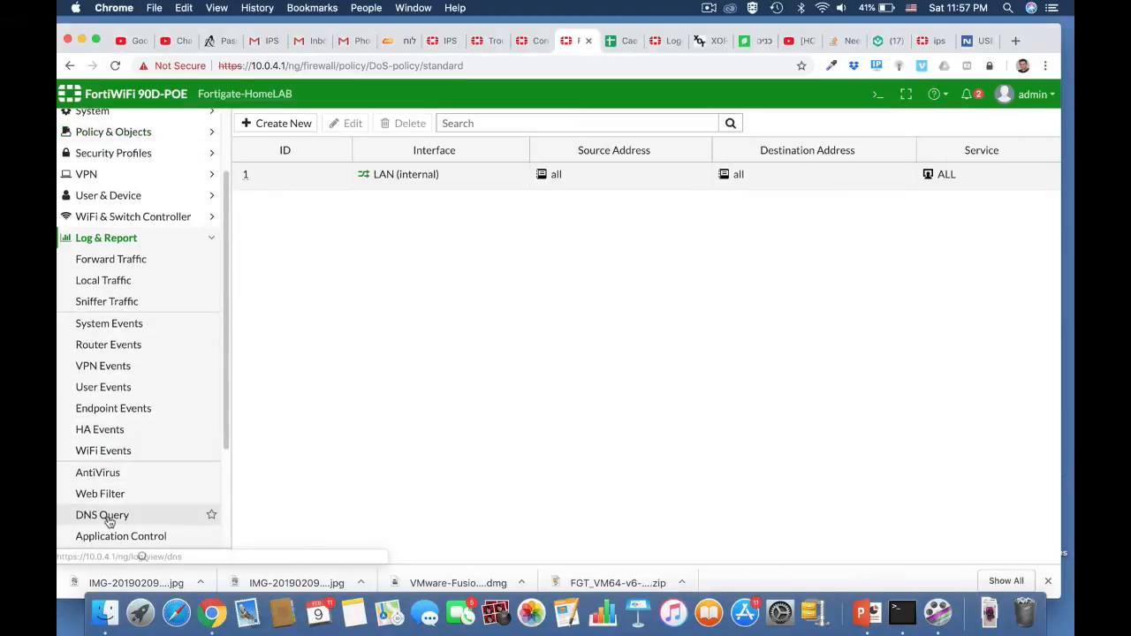
{"action": "scroll", "coordinate": [111, 501], "scroll_direction": "down", "scroll_amount": 5}
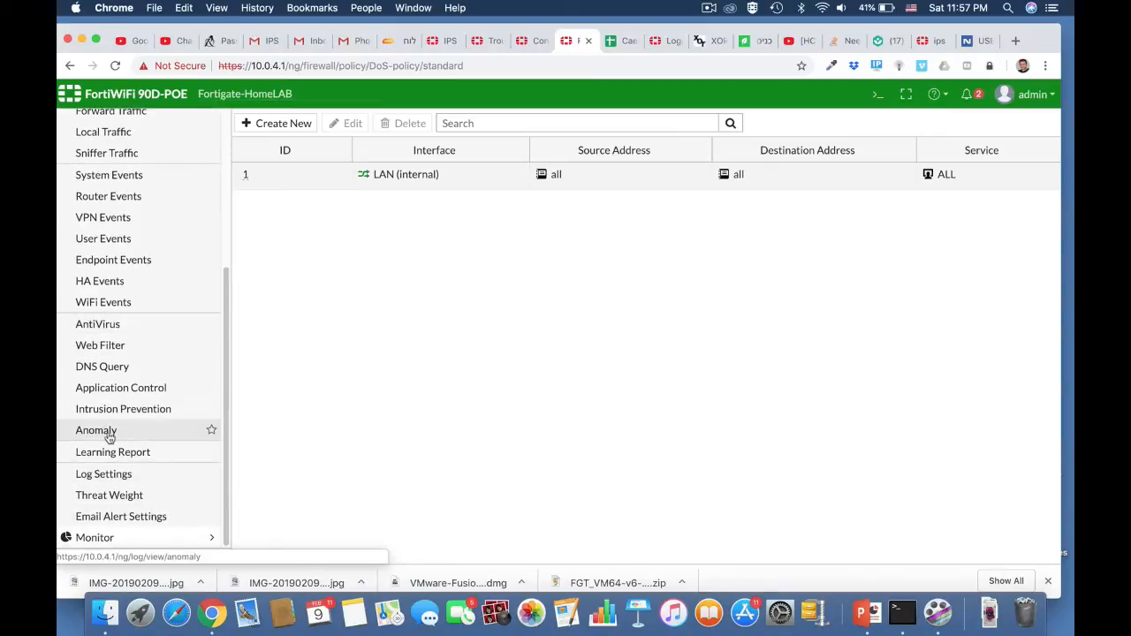
{"action": "left_click", "coordinate": [96, 430]}
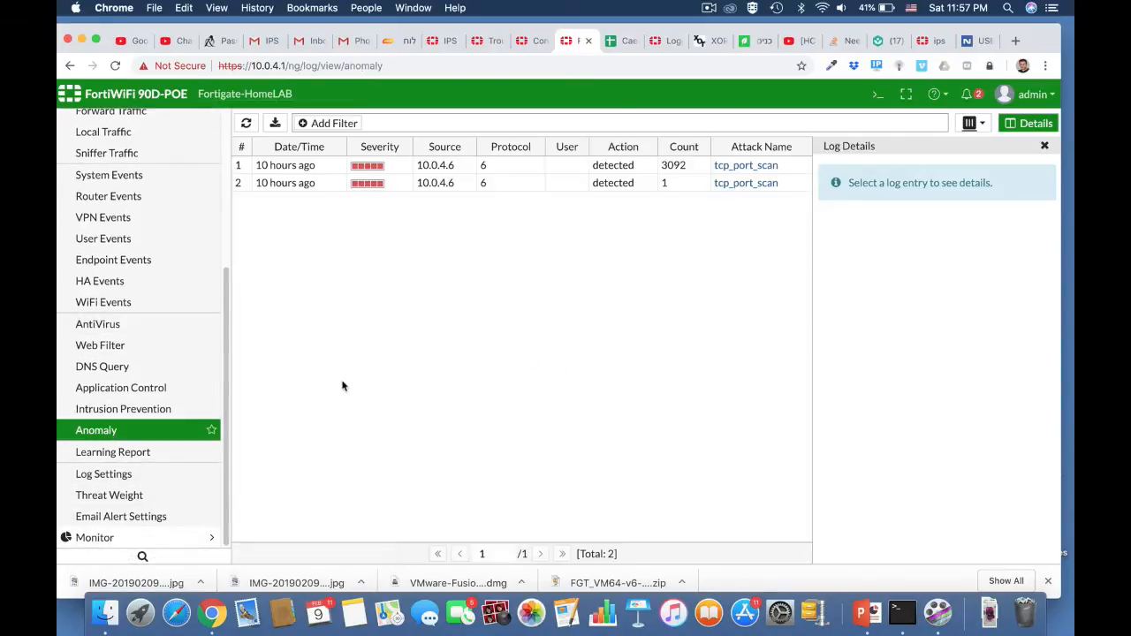
View the details of the second tcp_port_scan log entry and open its FortiGuard reference page to read the description.
{"action": "double_click", "coordinate": [435, 183]}
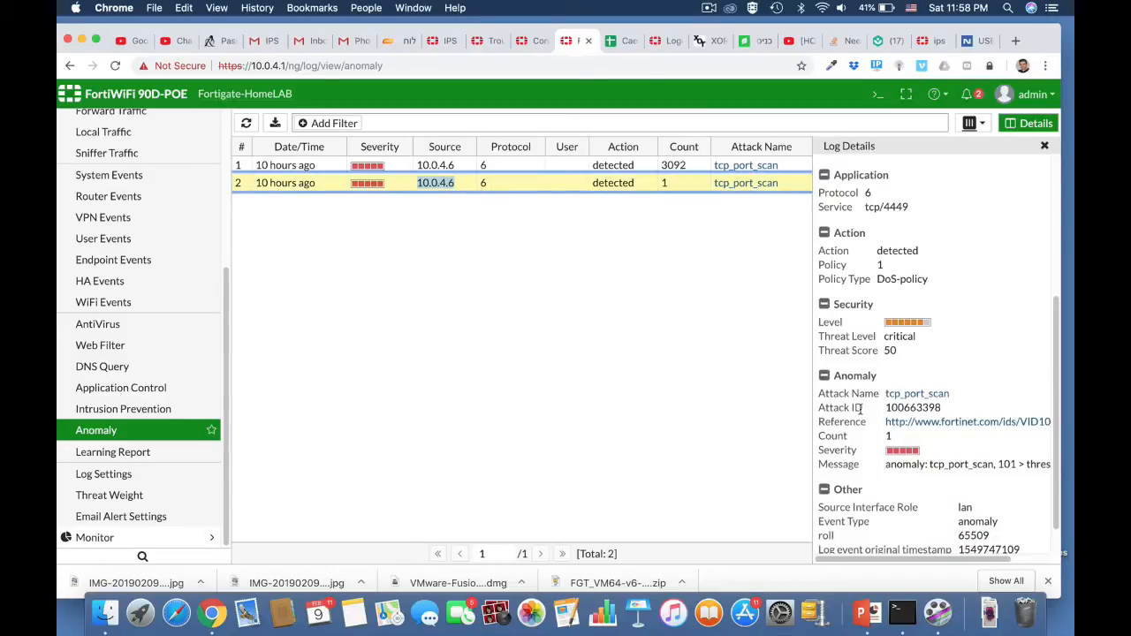
{"action": "scroll", "coordinate": [934, 452], "scroll_direction": "down", "scroll_amount": 2}
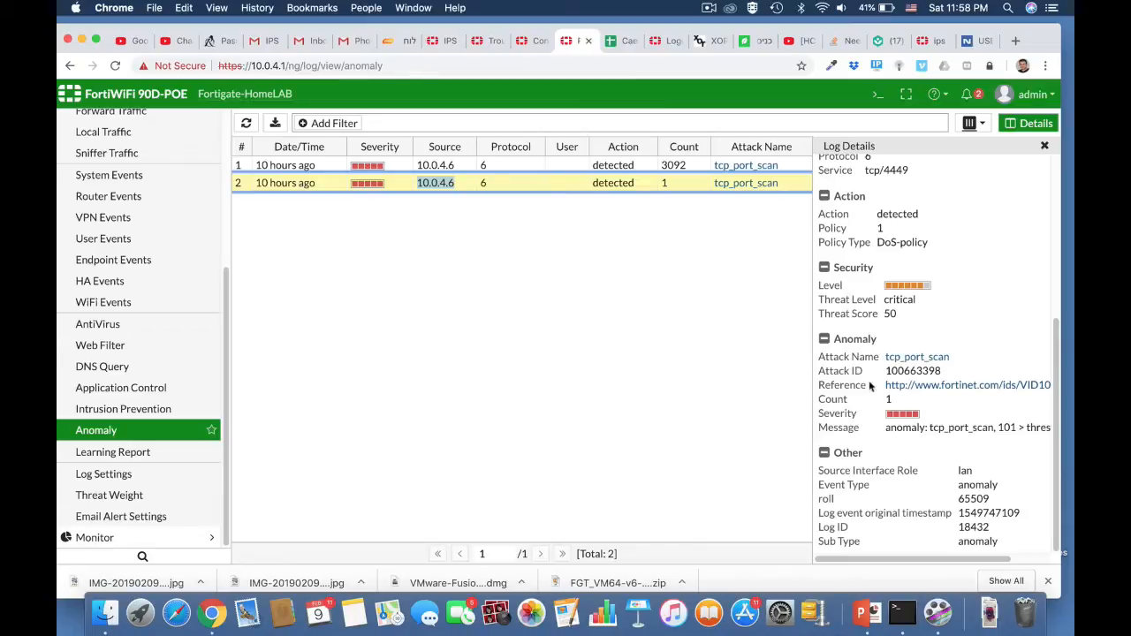
{"action": "left_click", "coordinate": [932, 388]}
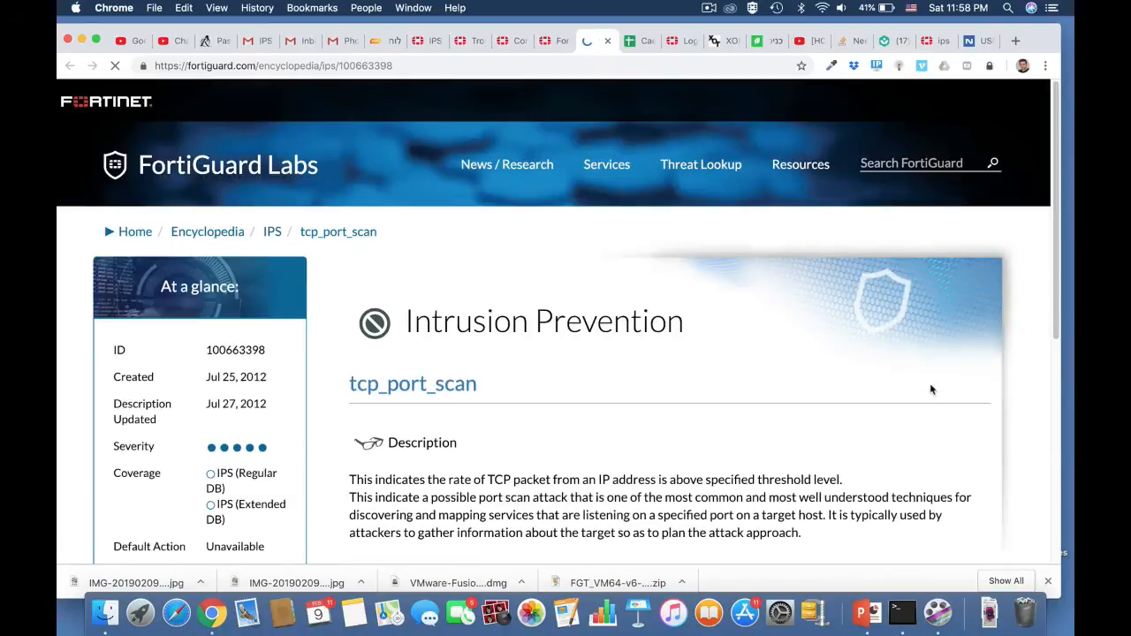
{"action": "scroll", "coordinate": [641, 483], "scroll_direction": "down", "scroll_amount": 1}
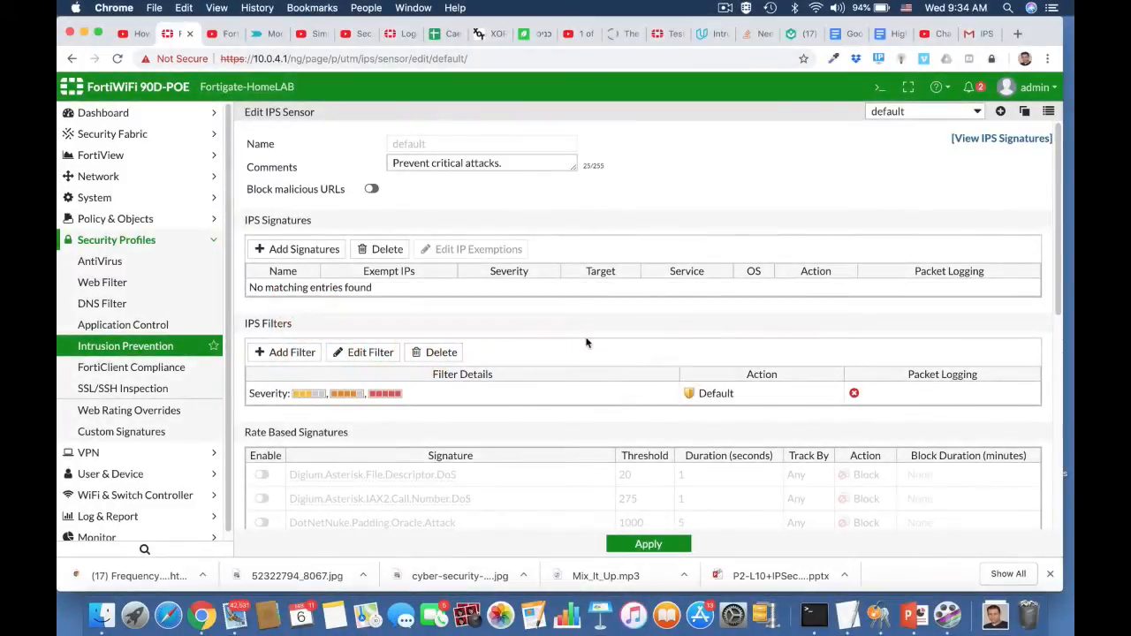
View the IPS signatures list from the default IPS sensor and check the Extended Package information.
{"action": "left_click", "coordinate": [995, 137]}
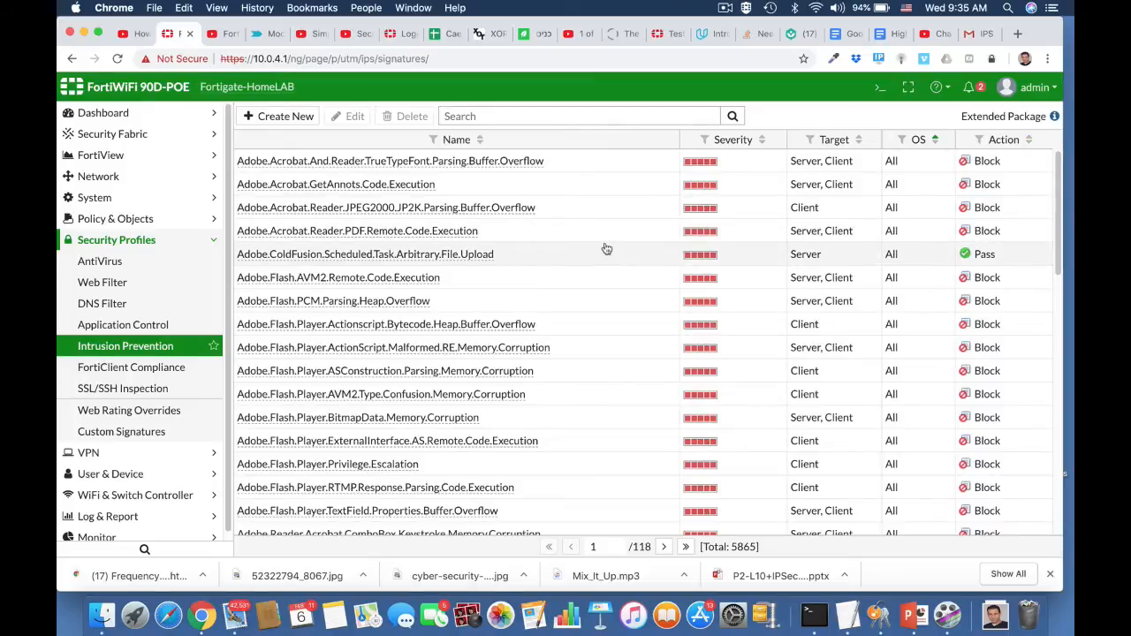
{"action": "scroll", "coordinate": [603, 247], "scroll_direction": "down", "scroll_amount": 5}
{"action": "scroll", "coordinate": [603, 248], "scroll_direction": "up", "scroll_amount": 5}
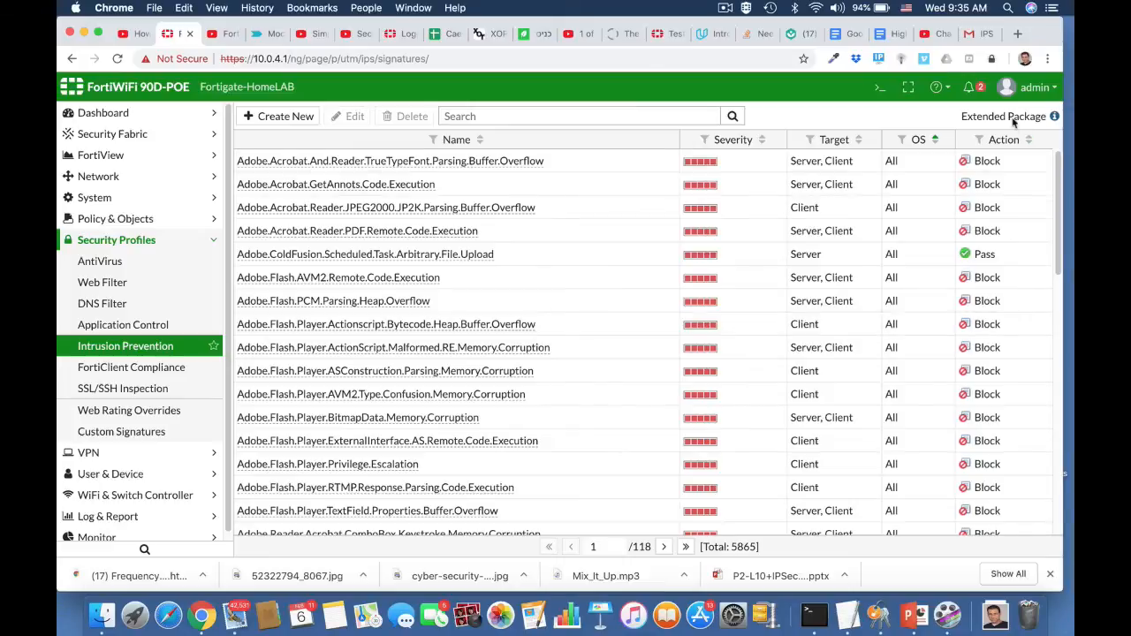
{"action": "mouse_move", "coordinate": [1054, 118]}
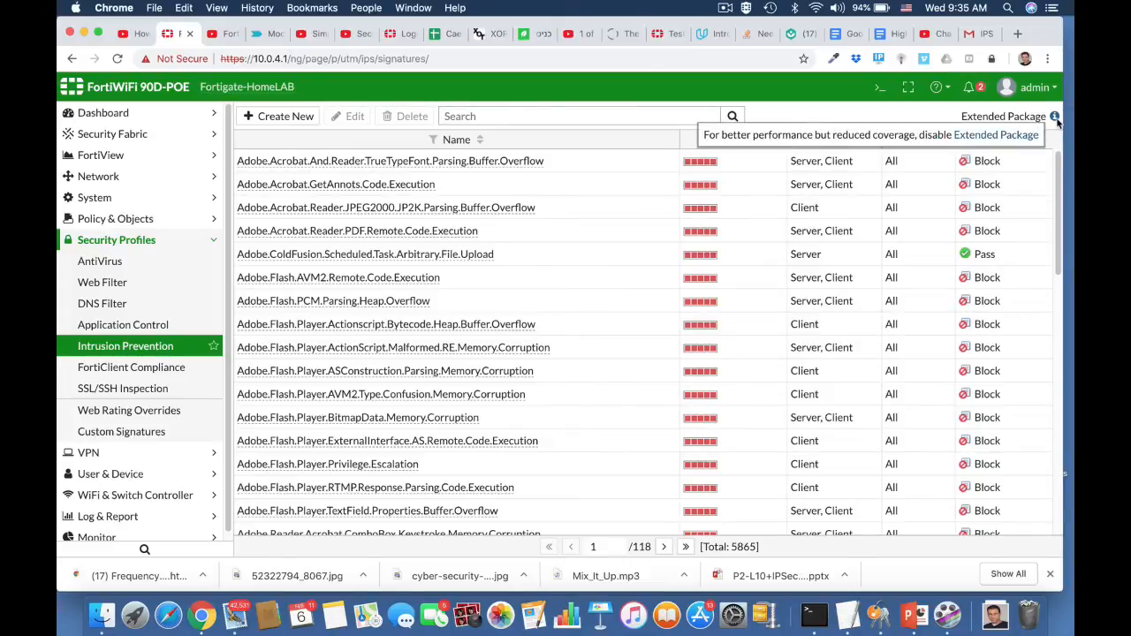
Open the CLI console, try the command config ip, and leave the current global context with abort.
{"action": "left_click", "coordinate": [878, 91]}
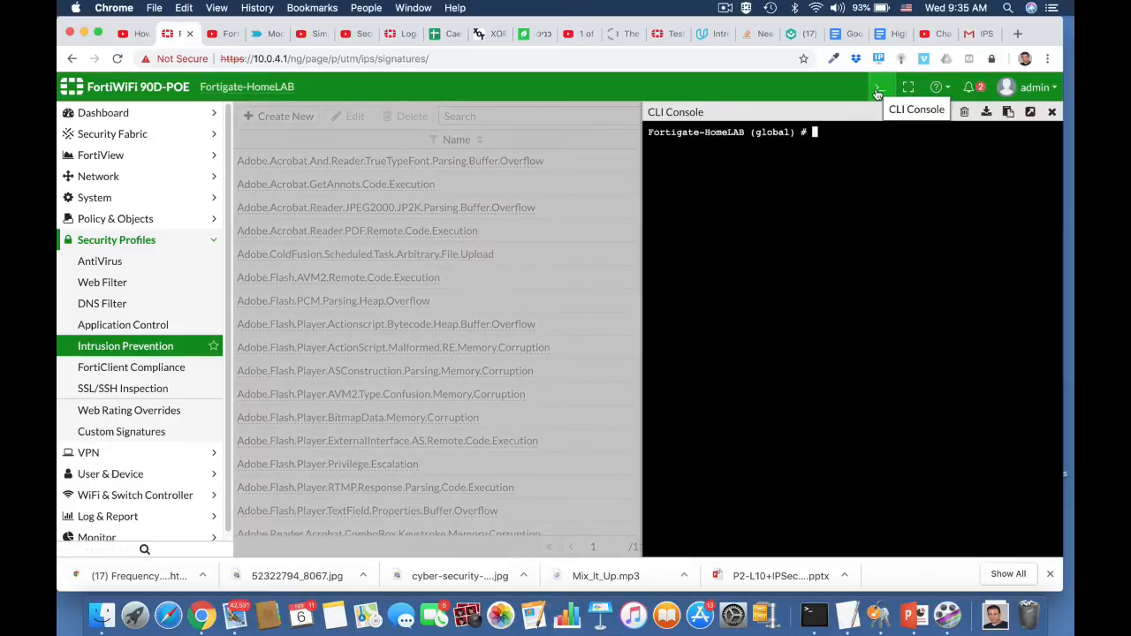
{"action": "type", "text": "config ip"}
{"action": "key", "text": "Return"}
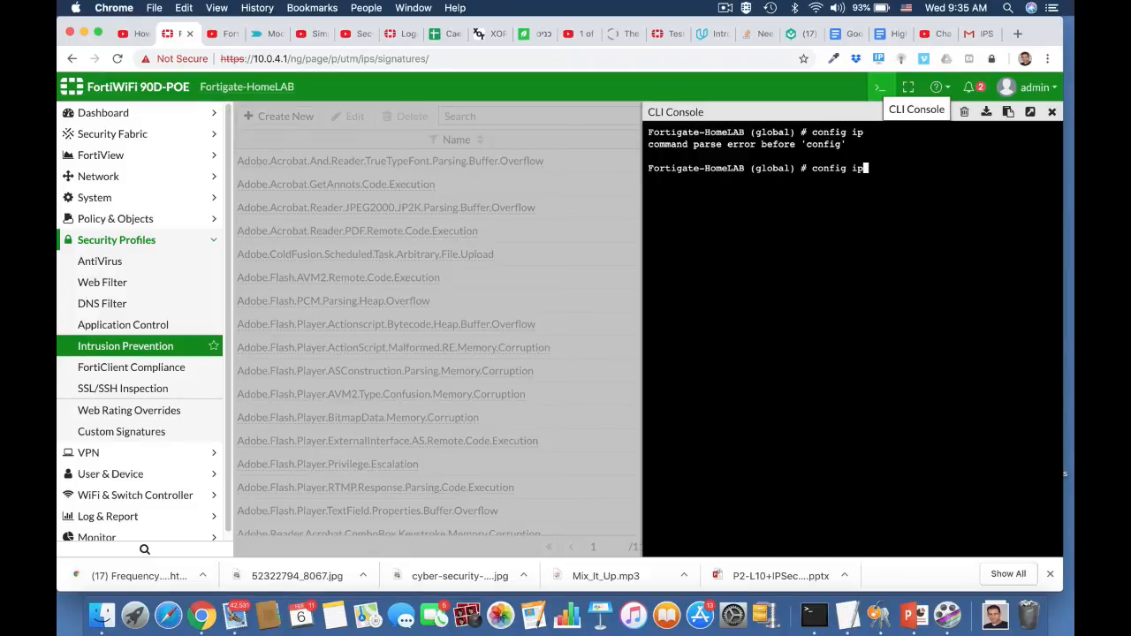
{"action": "key", "text": "BackSpace"}
{"action": "key", "text": "BackSpace"}
{"action": "key", "text": "BackSpace"}
{"action": "key", "text": "BackSpace"}
{"action": "key", "text": "BackSpace"}
{"action": "type", "text": "abort"}
{"action": "key", "text": "Return"}
Enter the IPS global settings with config ips global and list the complete configuration with show full.
{"action": "type", "text": "conf"}
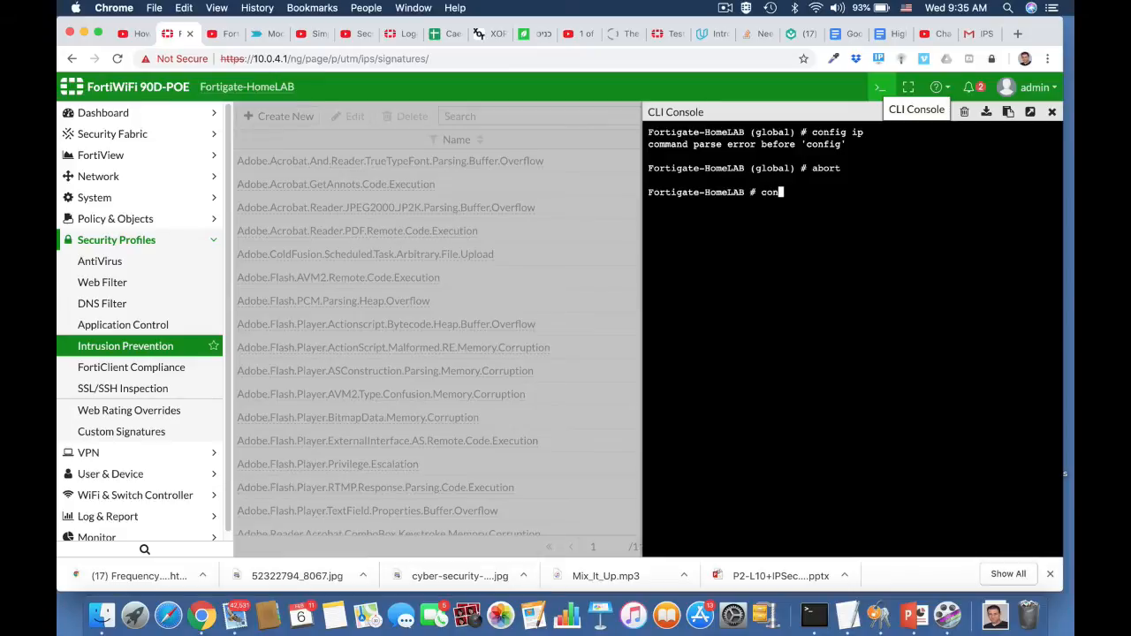
{"action": "key", "text": "Tab"}
{"action": "type", "text": "i"}
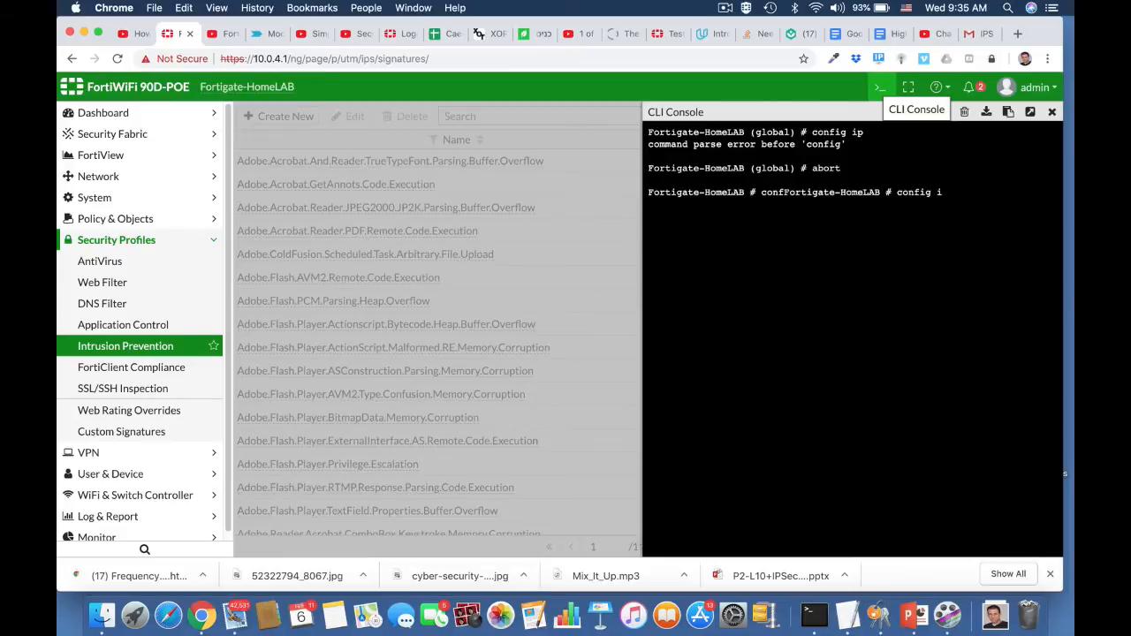
{"action": "type", "text": "ps global"}
{"action": "key", "text": "Return"}
{"action": "type", "text": "show full"}
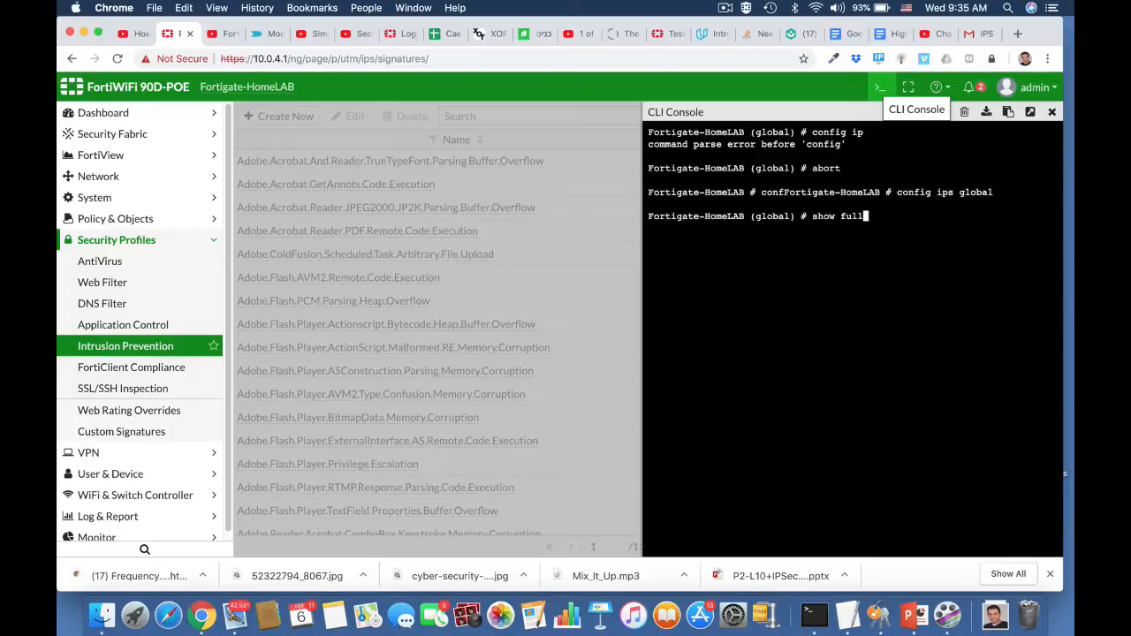
{"action": "key", "text": "Return"}
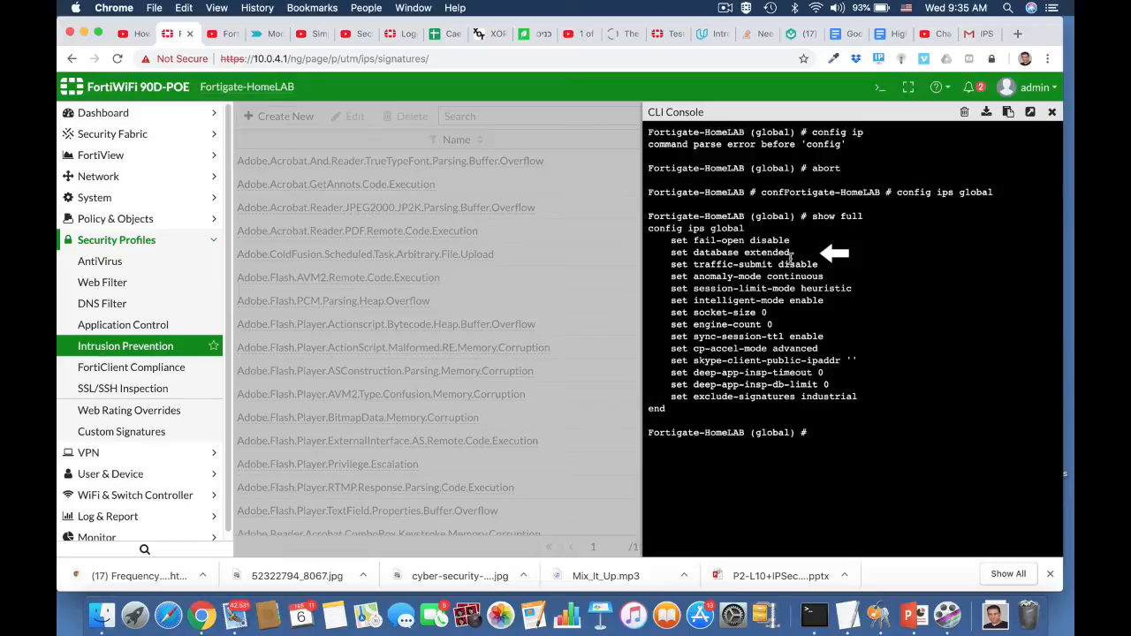
Set the IPS database to regular, save the change with end, and close the CLI console.
{"action": "type", "text": "set database"}
{"action": "key", "text": "Tab"}
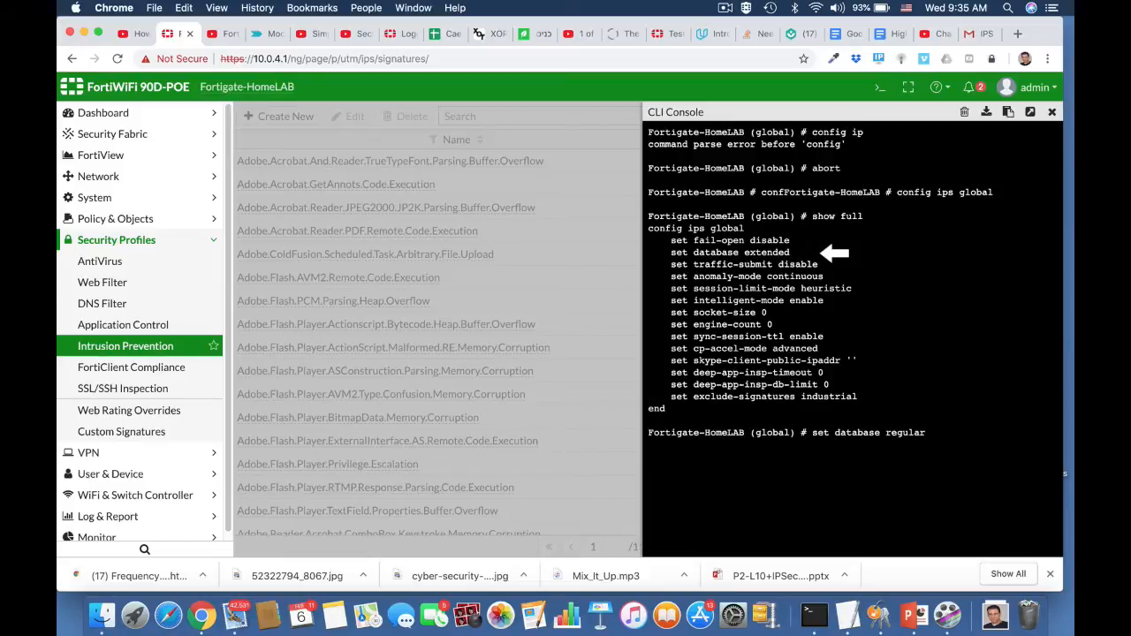
{"action": "key", "text": "Return"}
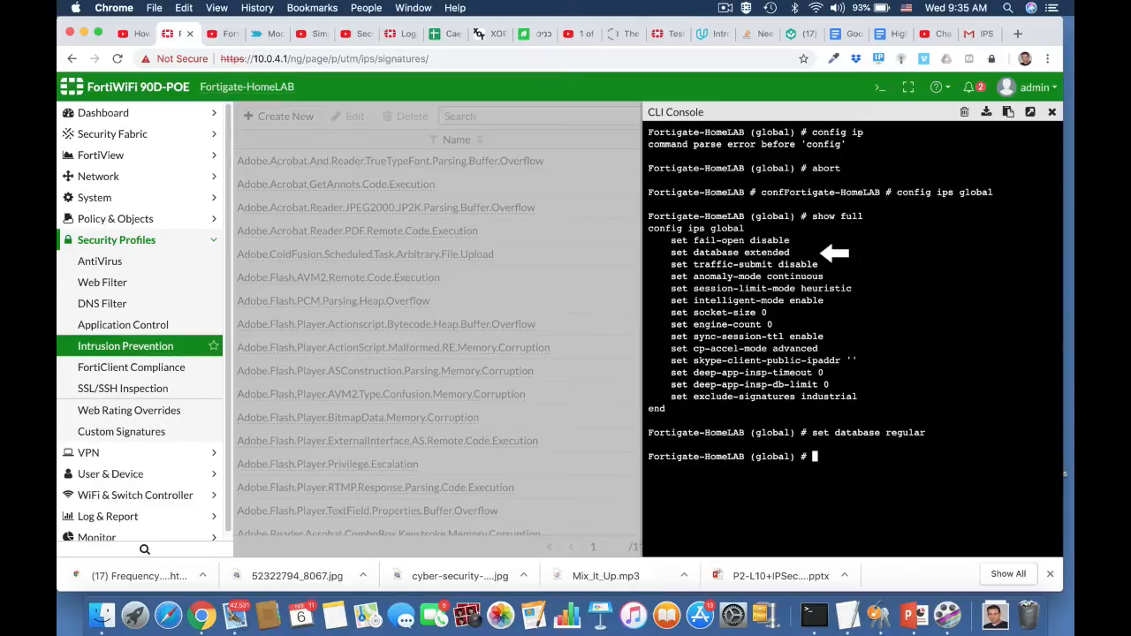
{"action": "type", "text": "end"}
{"action": "left_click", "coordinate": [1052, 112]}
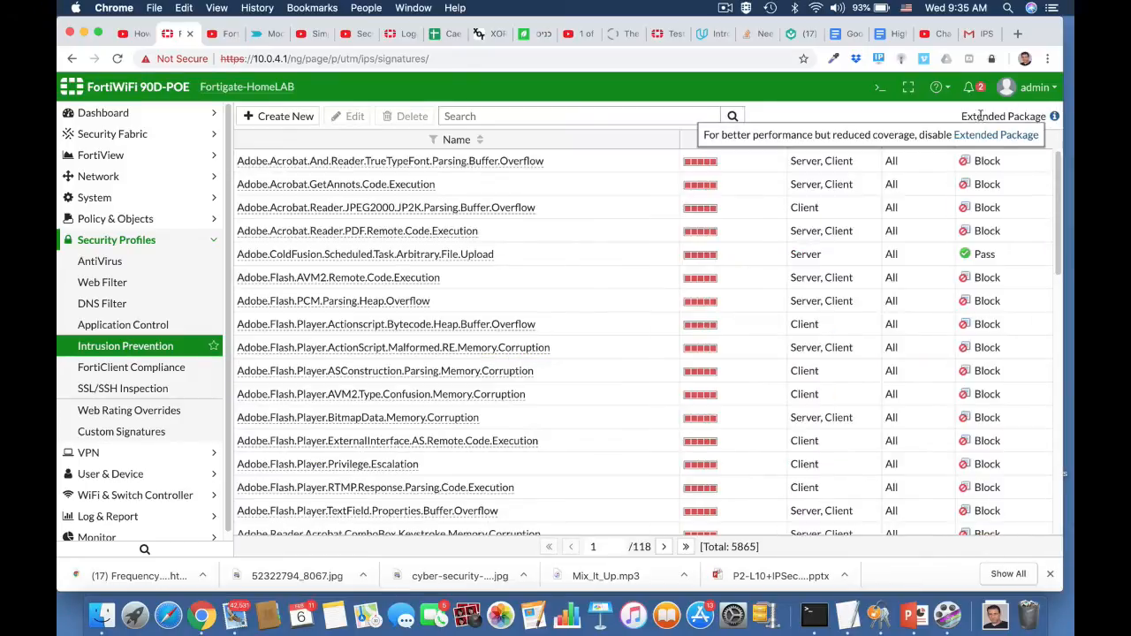
Reload the IPS signatures page and examine the package type and the signature list.
{"action": "left_click", "coordinate": [671, 57]}
{"action": "key", "text": "Return"}
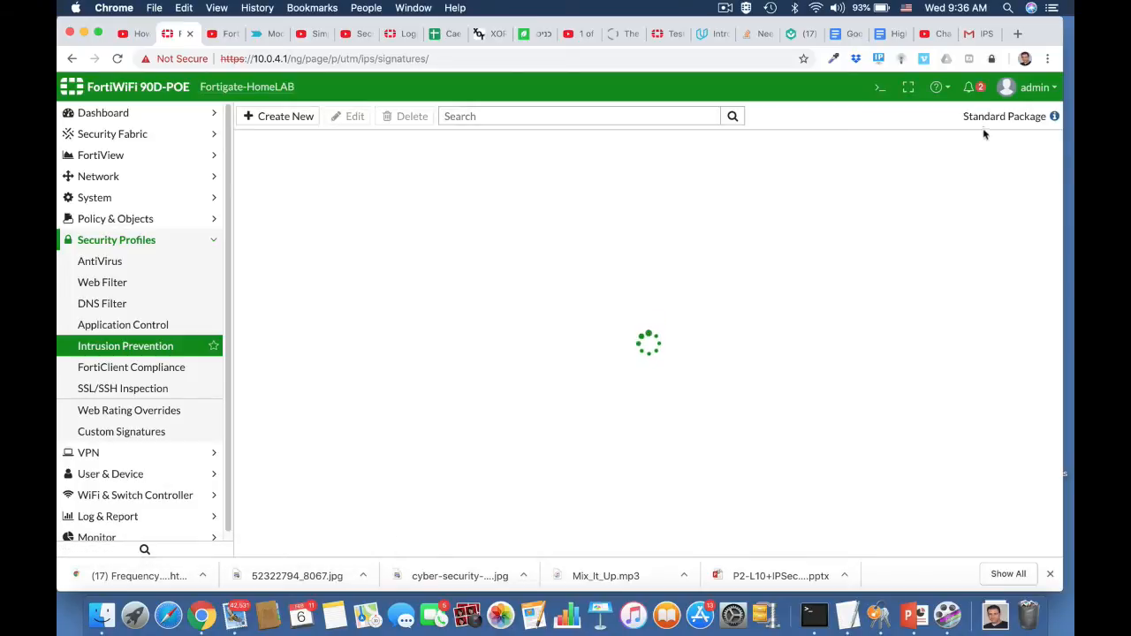
{"action": "scroll", "coordinate": [777, 328], "scroll_direction": "down", "scroll_amount": 3}
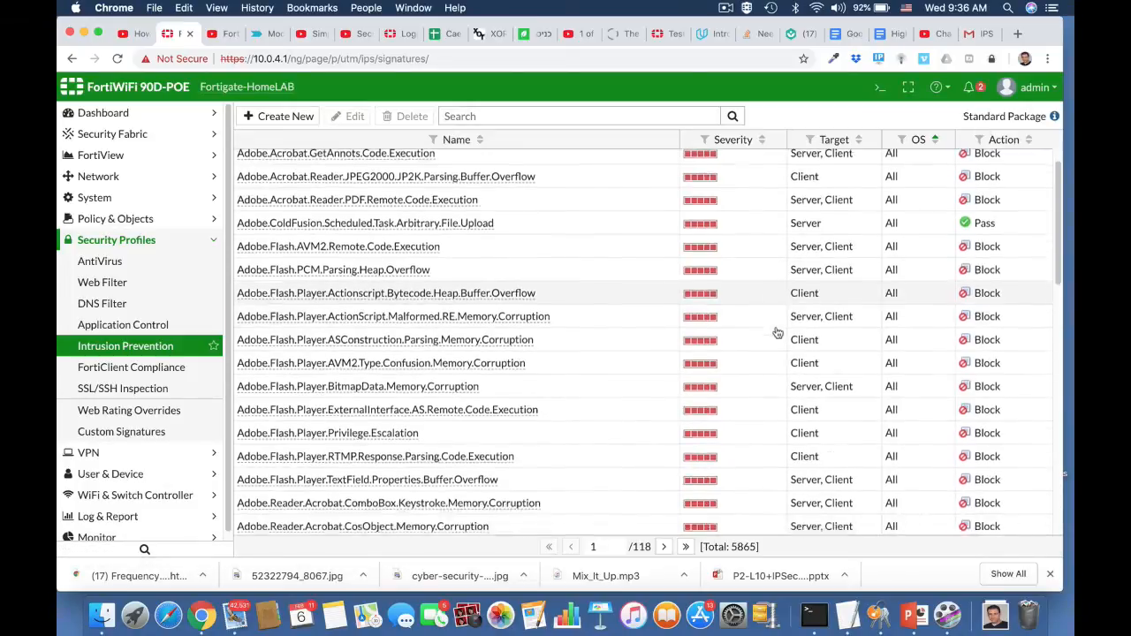
{"action": "scroll", "coordinate": [778, 333], "scroll_direction": "down", "scroll_amount": 3}
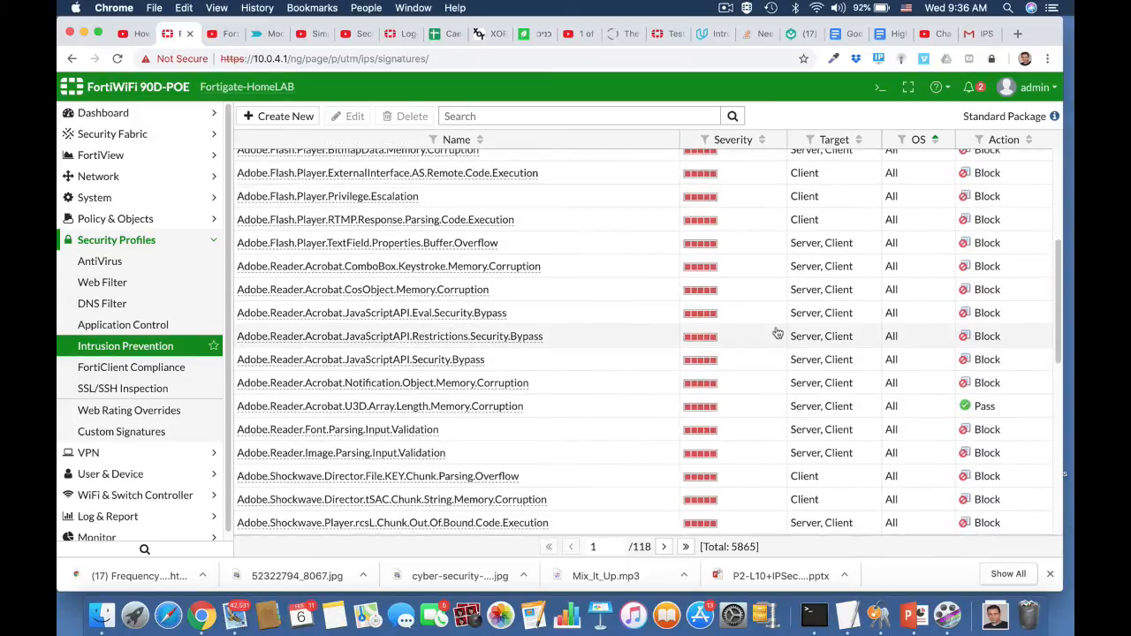
{"action": "scroll", "coordinate": [777, 332], "scroll_direction": "down", "scroll_amount": 1}
{"action": "scroll", "coordinate": [777, 333], "scroll_direction": "up", "scroll_amount": 2}
{"action": "scroll", "coordinate": [778, 332], "scroll_direction": "up", "scroll_amount": 4}
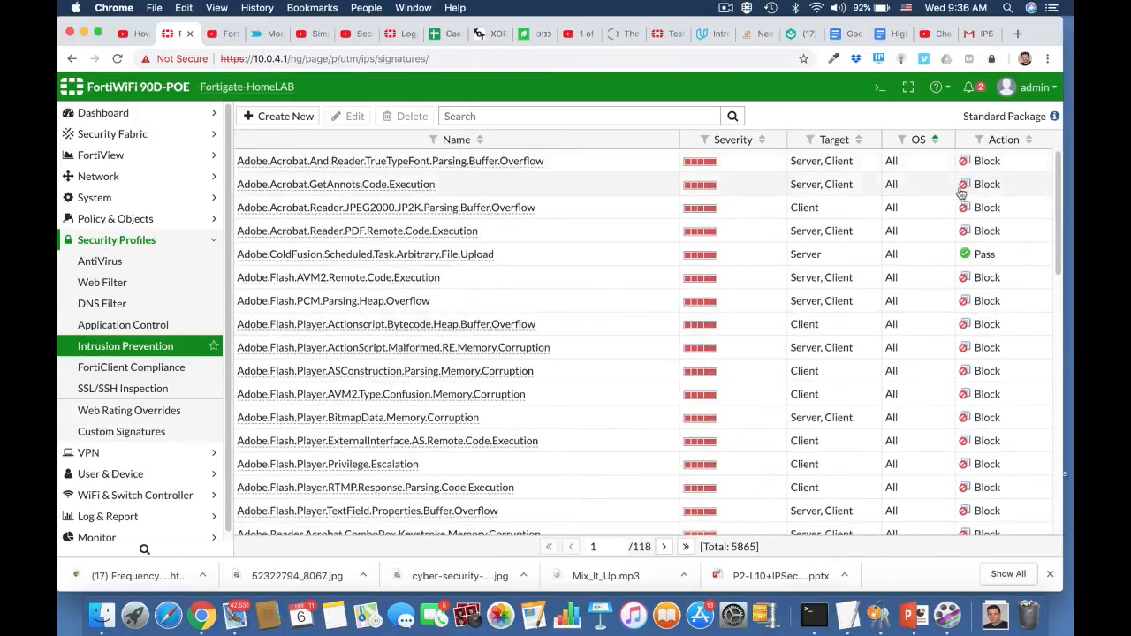
Reopen the CLI console, enter config ips global, and display all IPS global settings with show full.
{"action": "left_click", "coordinate": [880, 87]}
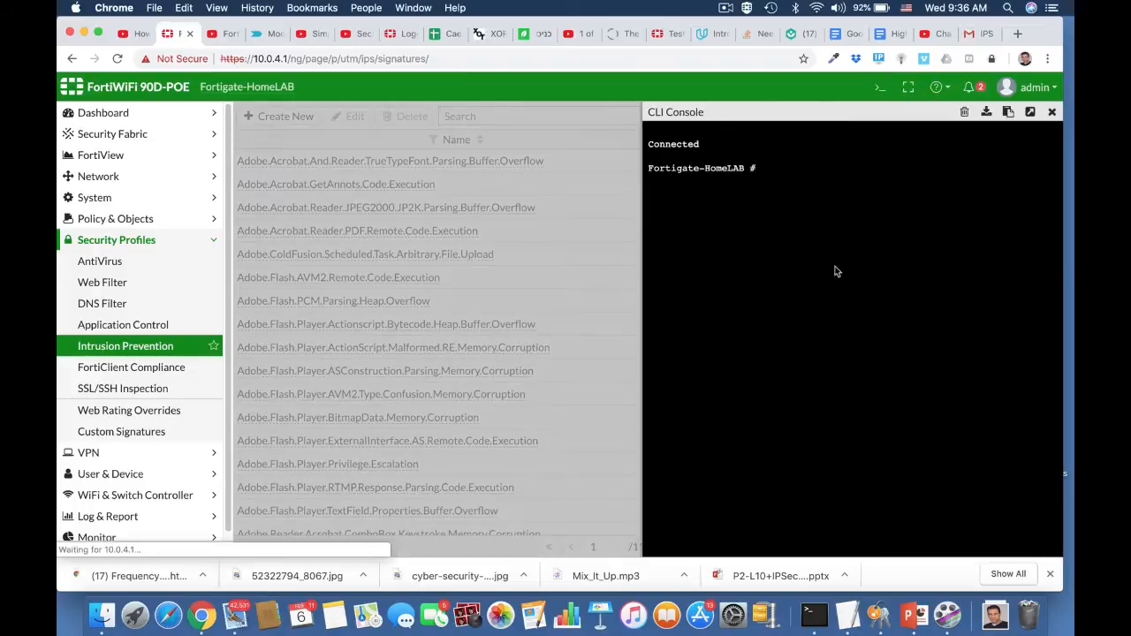
{"action": "type", "text": "conf"}
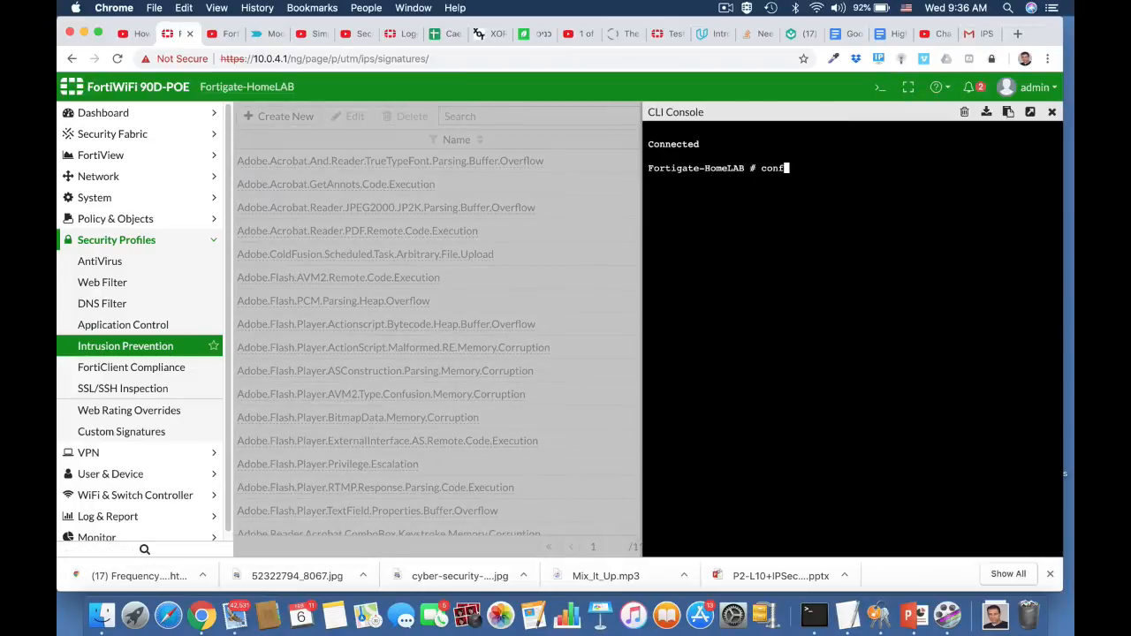
{"action": "type", "text": "ig ips global"}
{"action": "key", "text": "Return"}
{"action": "type", "text": "show full"}
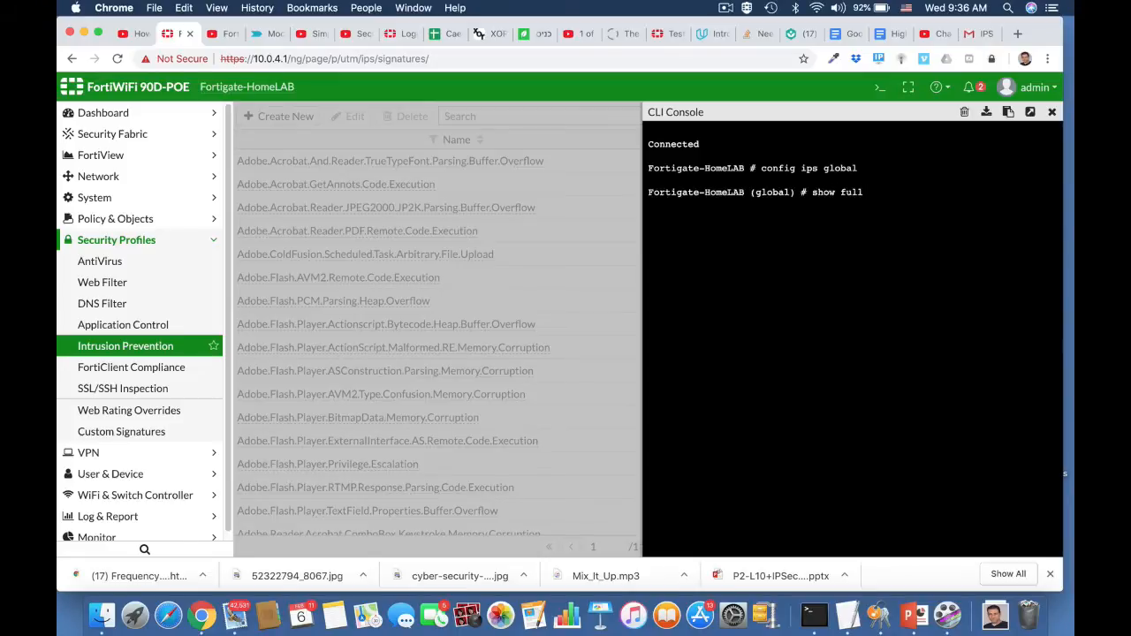
{"action": "key", "text": "Return"}
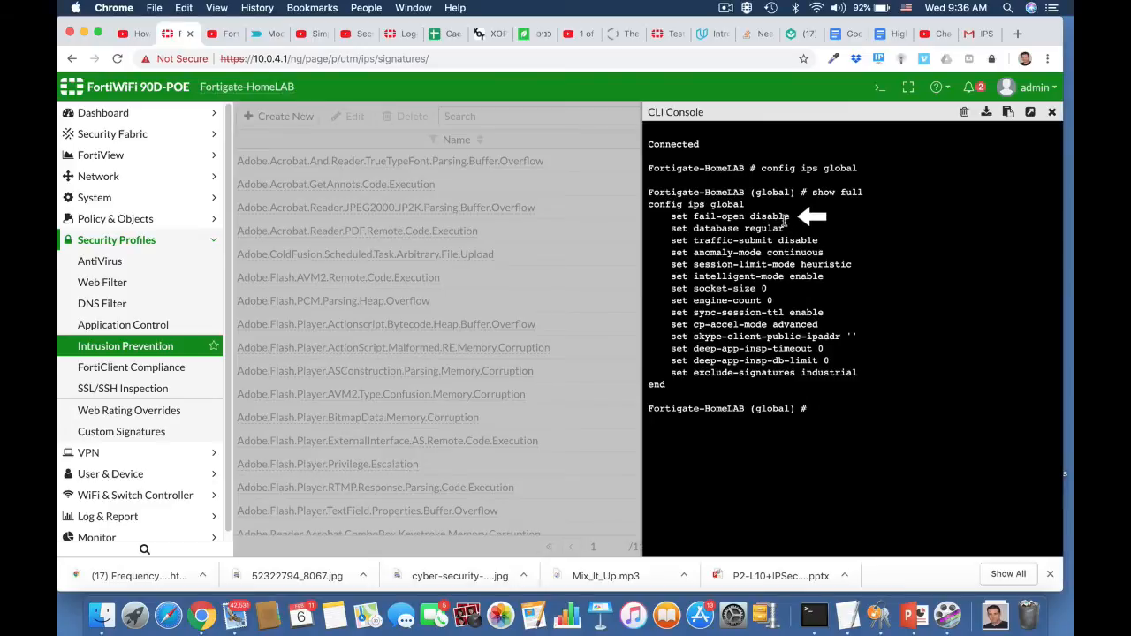
Run set fail-open enable in the IPS global settings, save with end, and close the CLI console.
{"action": "type", "text": "set fail"}
{"action": "key", "text": "Tab"}
{"action": "type", "text": "enable"}
{"action": "key", "text": "Return"}
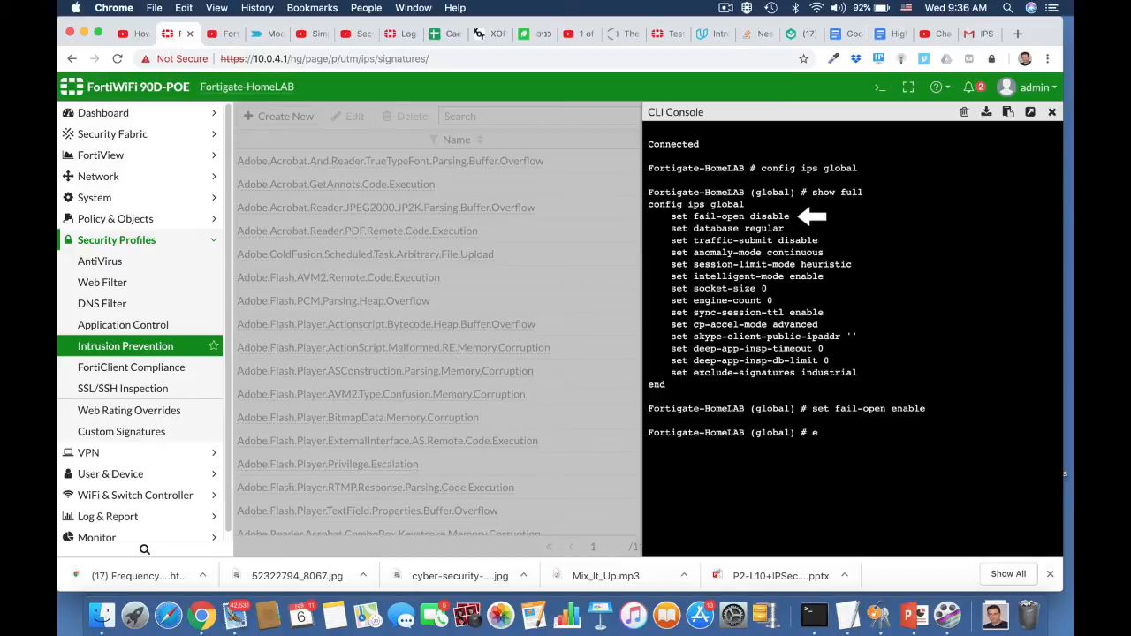
{"action": "type", "text": "end"}
{"action": "key", "text": "Return"}
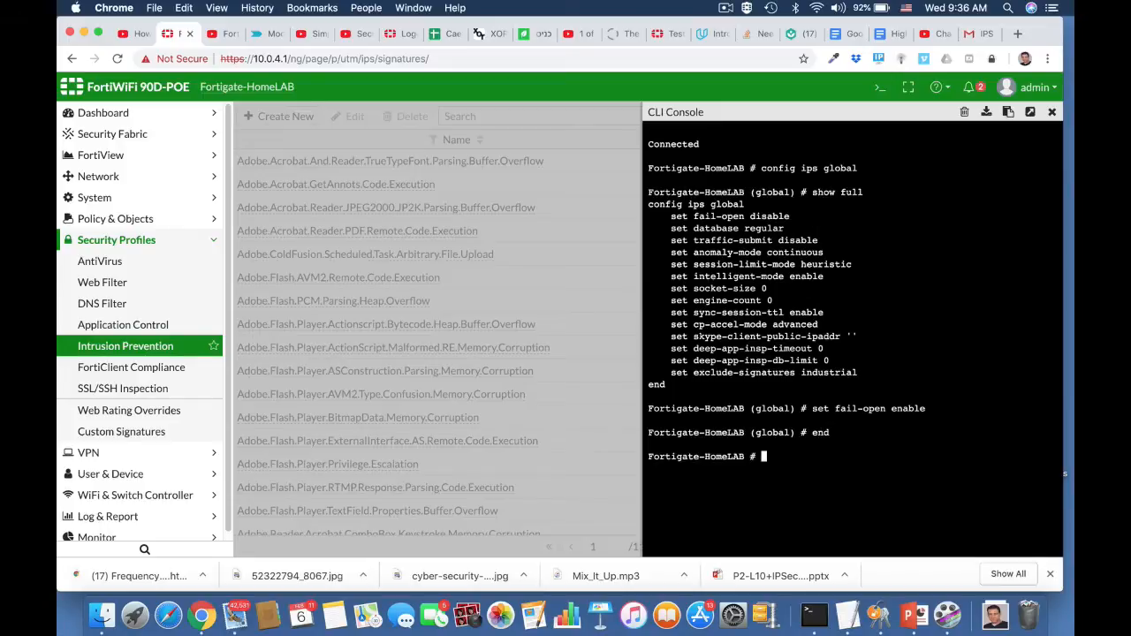
{"action": "key", "text": "Return"}
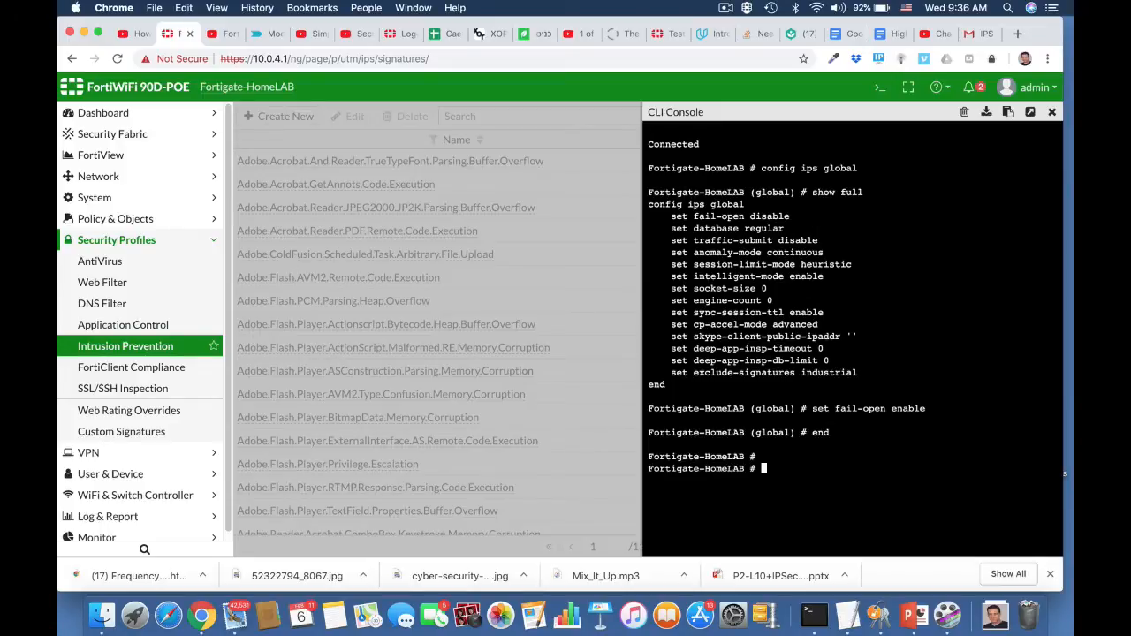
{"action": "left_click", "coordinate": [1052, 115]}
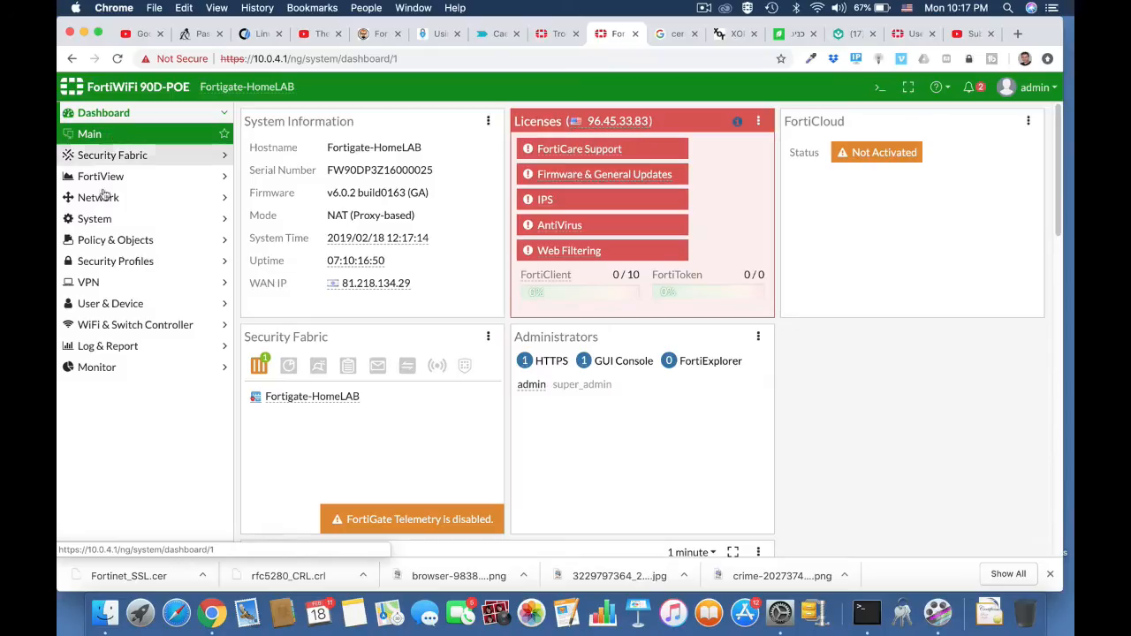
Open the IPv4 Policy list and look through the configured firewall policies.
{"action": "left_click", "coordinate": [133, 249]}
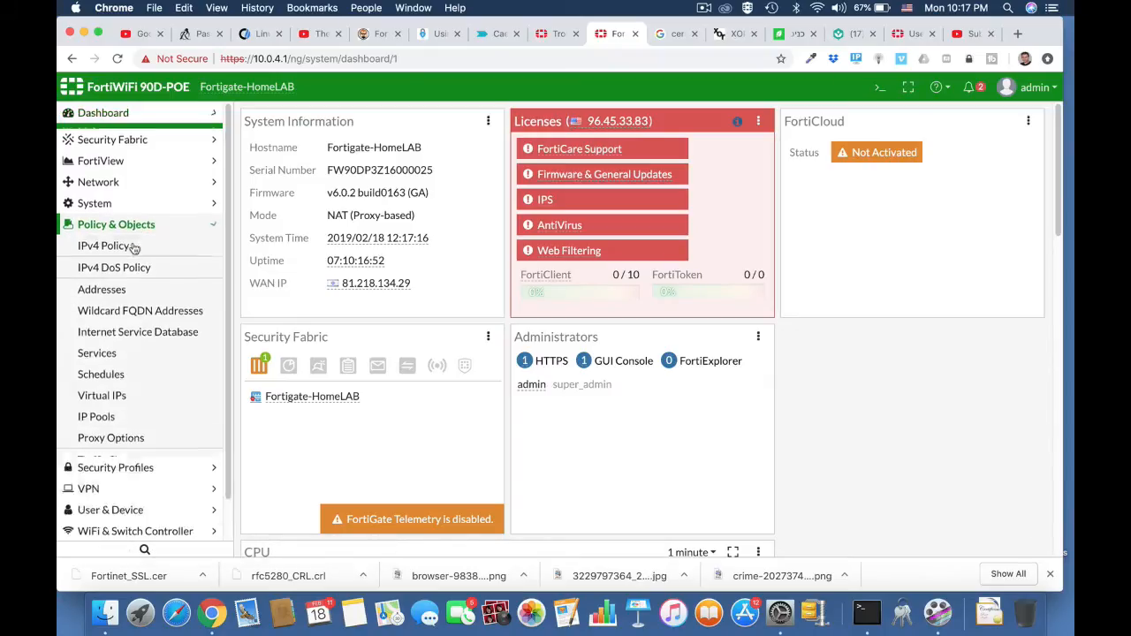
{"action": "left_click", "coordinate": [104, 241]}
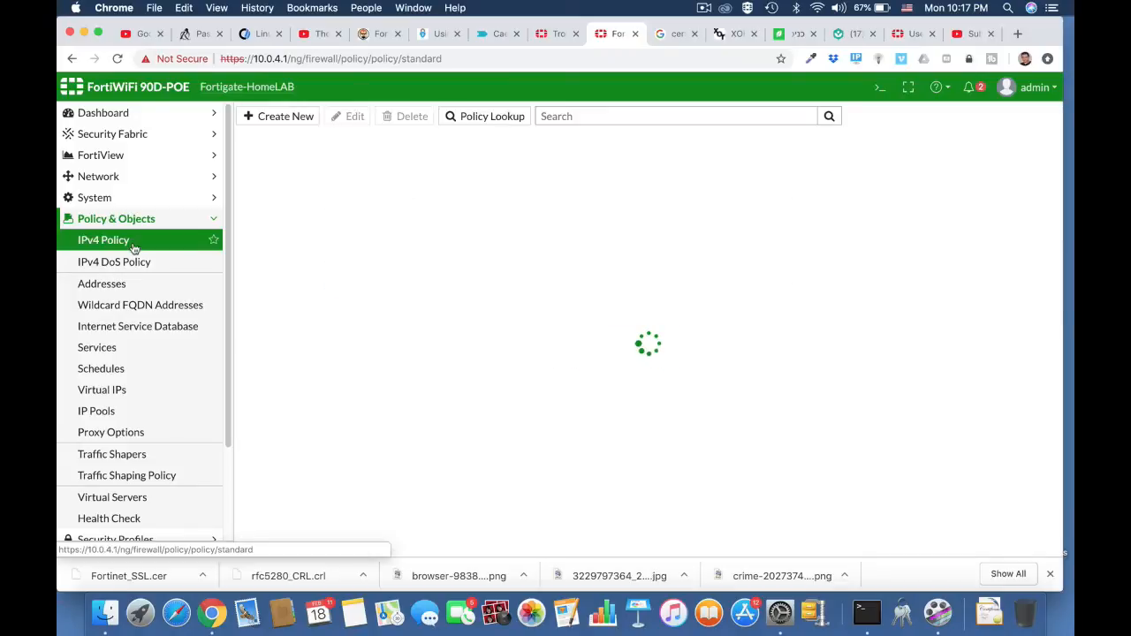
{"action": "scroll", "coordinate": [400, 392], "scroll_direction": "down", "scroll_amount": 2}
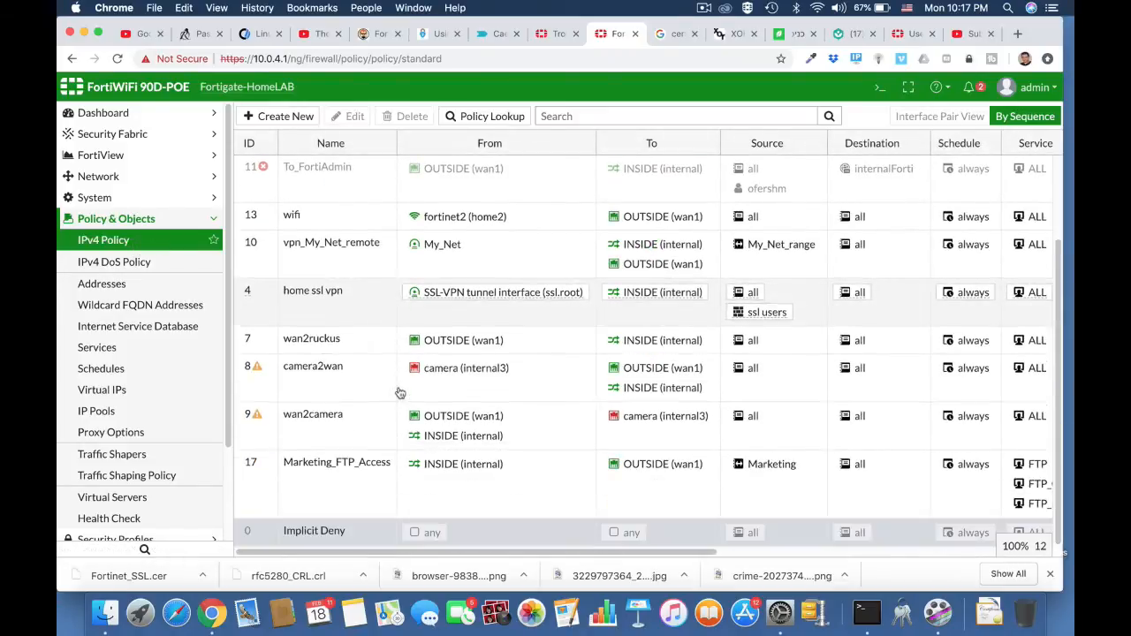
{"action": "scroll", "coordinate": [399, 392], "scroll_direction": "up", "scroll_amount": 2}
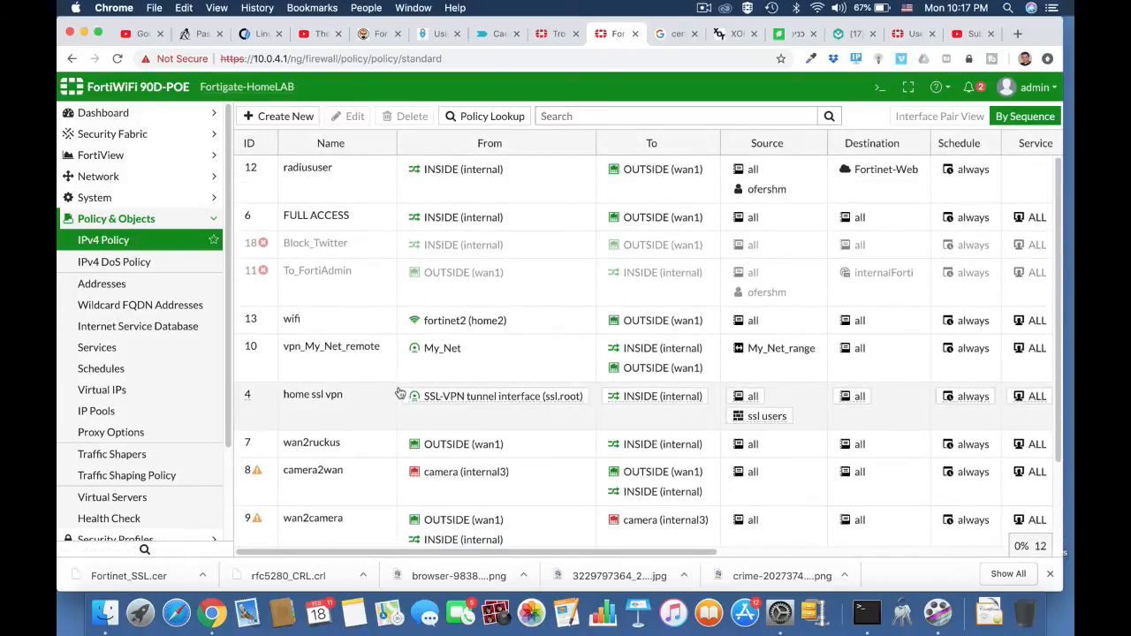
Open the CLI console and run show firewall policy | grep -f camera to display only the policies containing camera.
{"action": "left_click", "coordinate": [875, 92]}
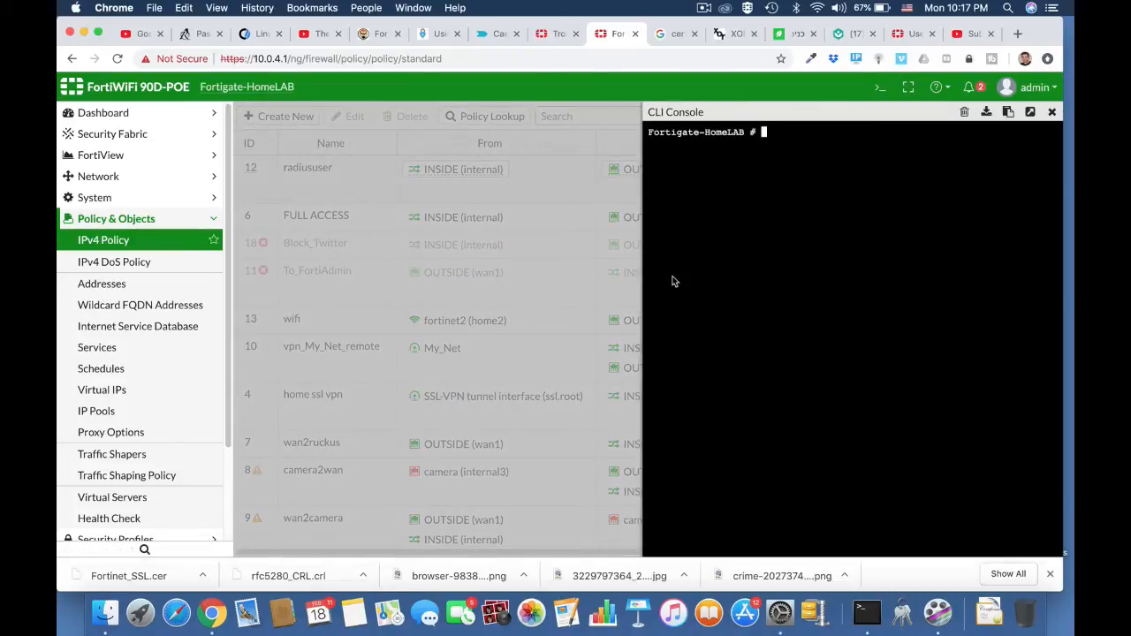
{"action": "type", "text": "show"}
{"action": "type", "text": " firewall "}
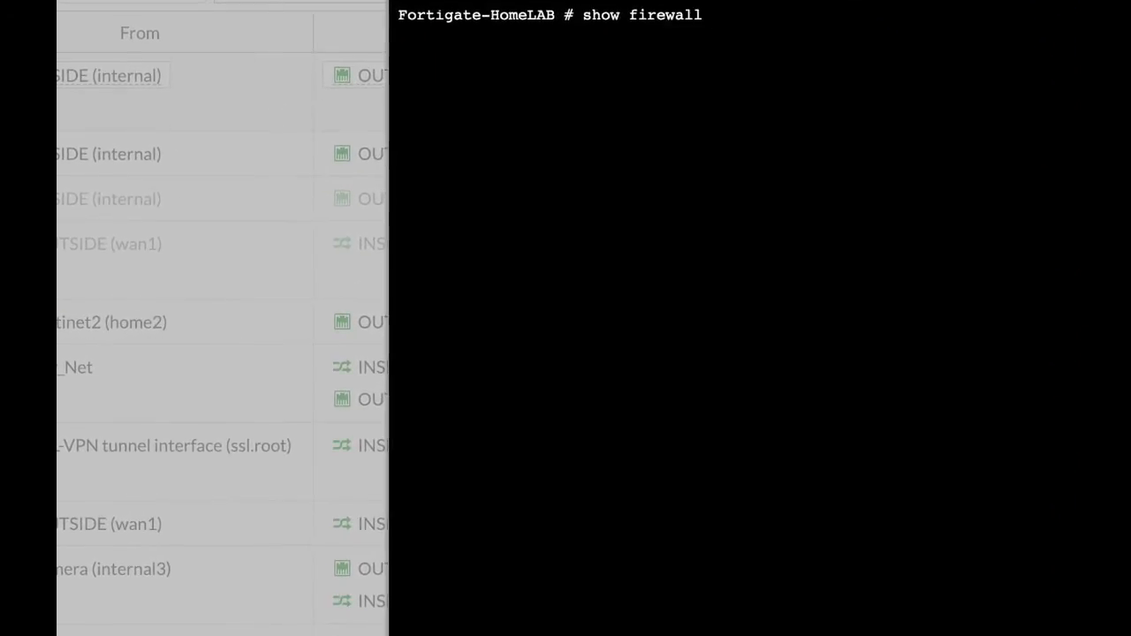
{"action": "type", "text": "policy | grep"}
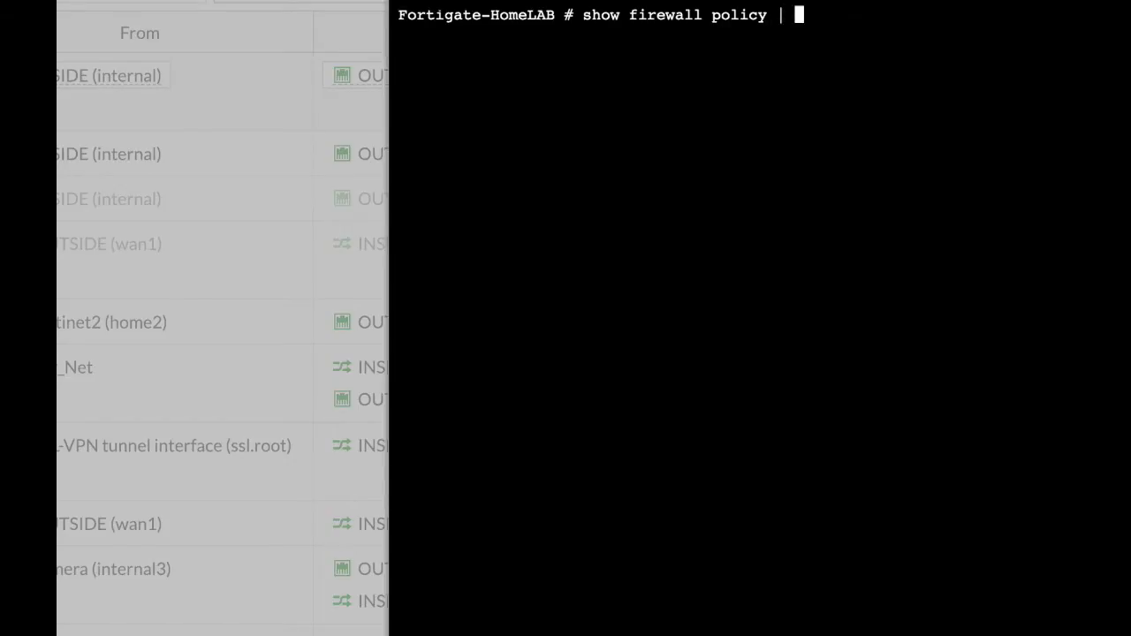
{"action": "type", "text": " -f ca"}
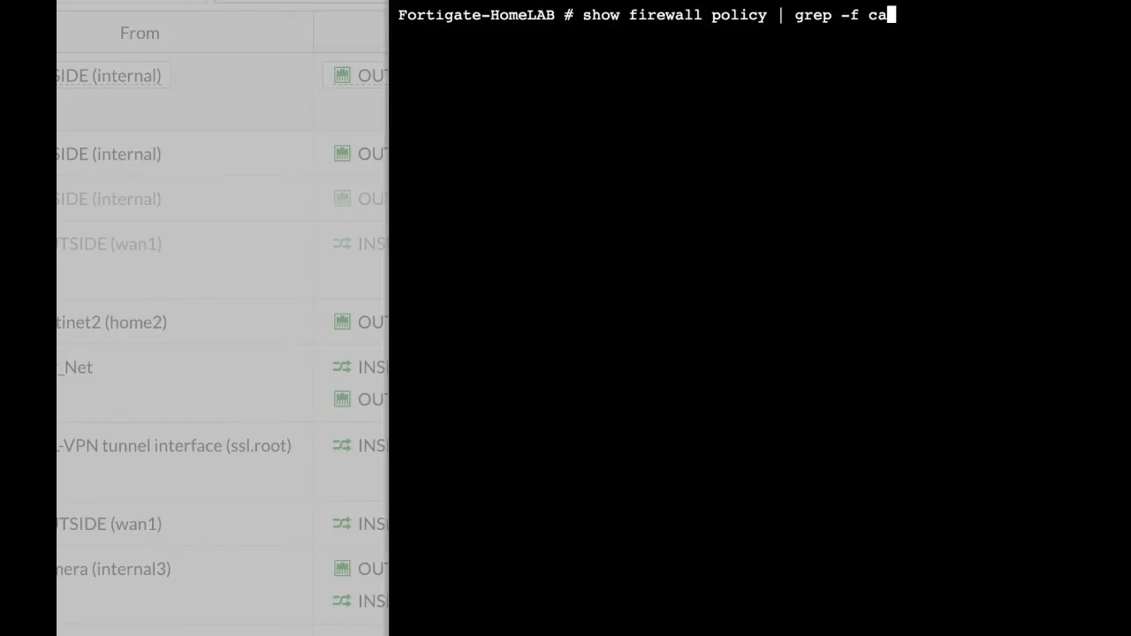
{"action": "type", "text": "mera"}
{"action": "key", "text": "Return"}
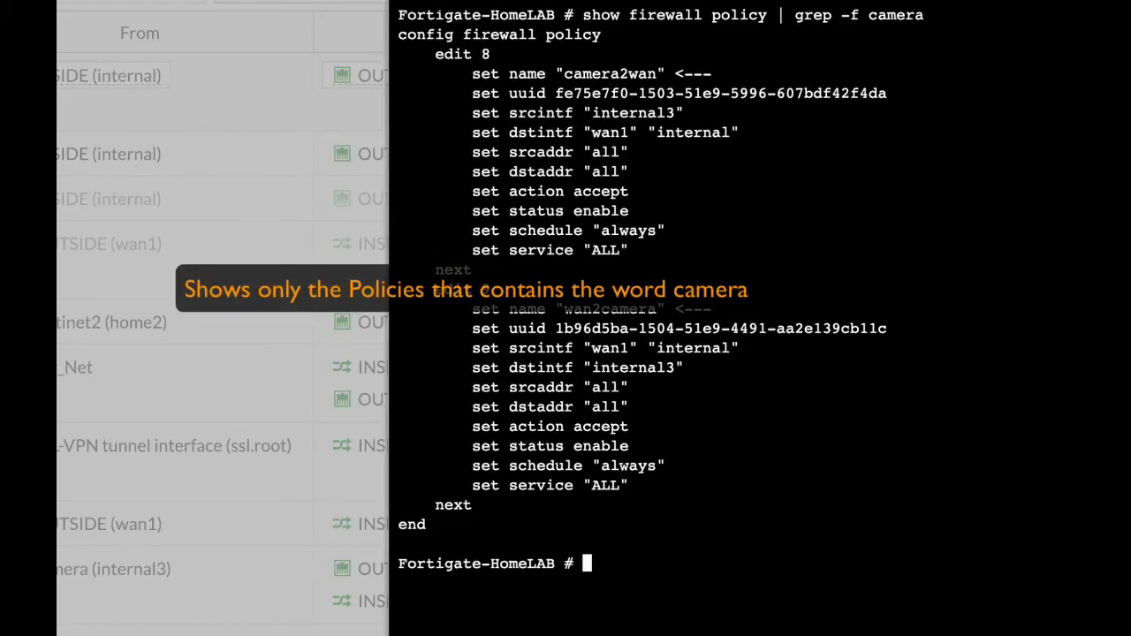
{"action": "left_click", "coordinate": [492, 0]}
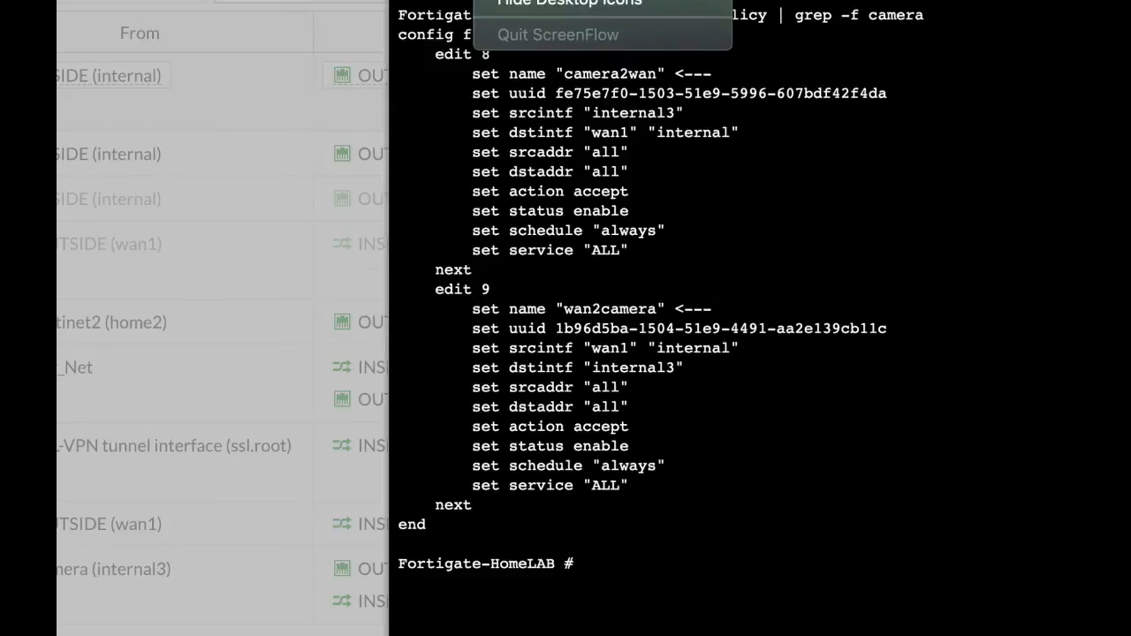
{"action": "left_click", "coordinate": [530, 0]}
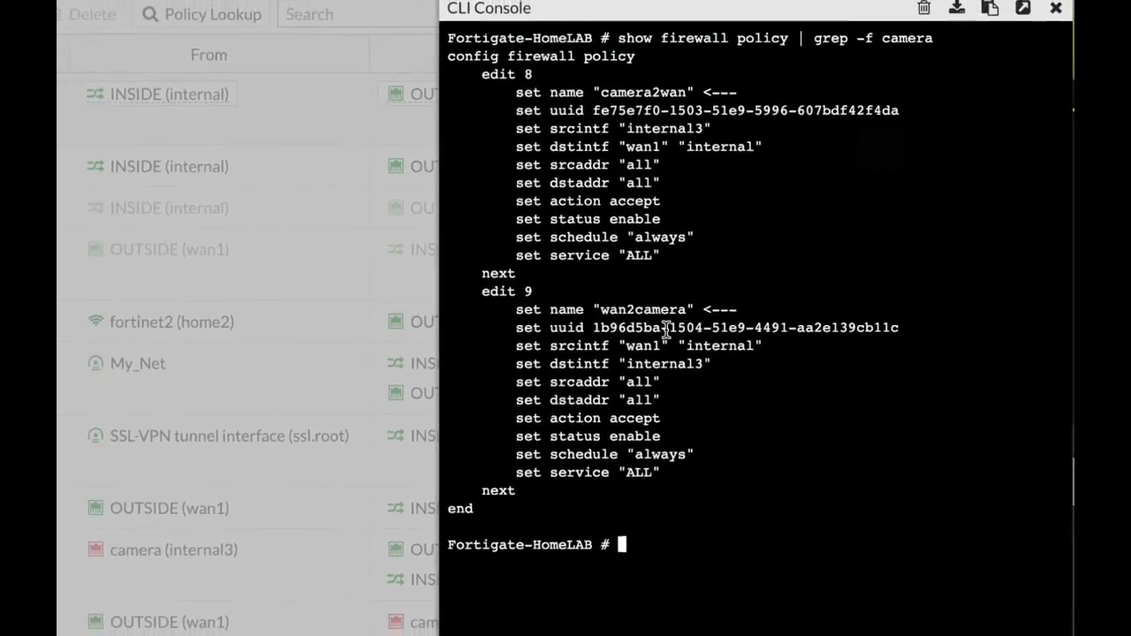
Switch to Terminal, scan the local network with nmap 10.0.4.0/24, and review the hosts and open ports in the report.
{"action": "key", "text": "super+Tab"}
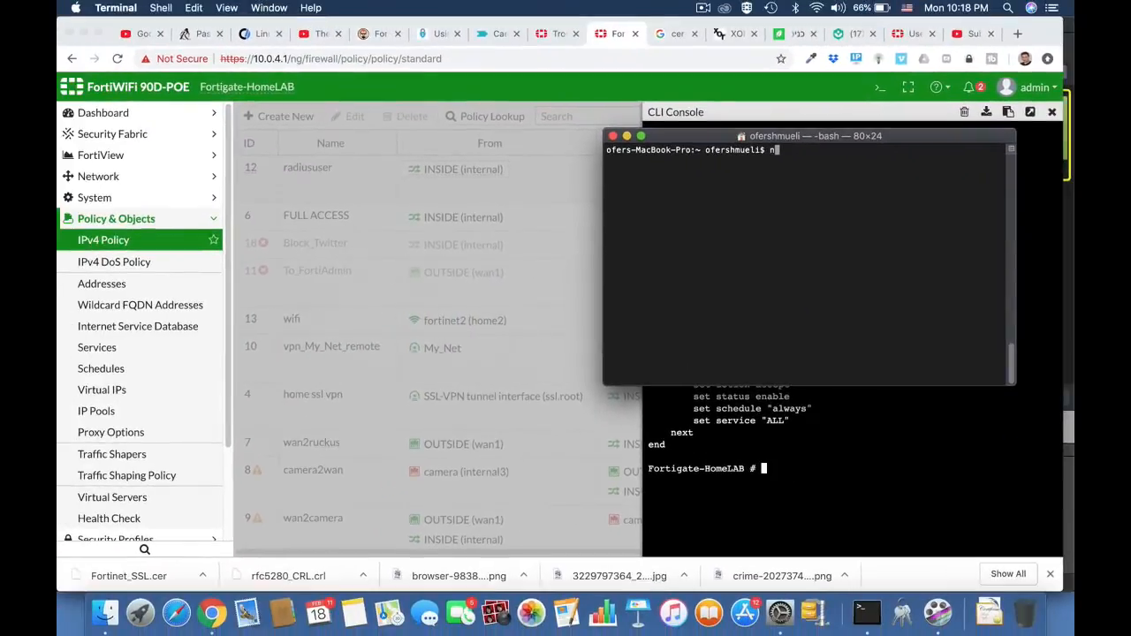
{"action": "type", "text": "nmap 10.0.4.0/24"}
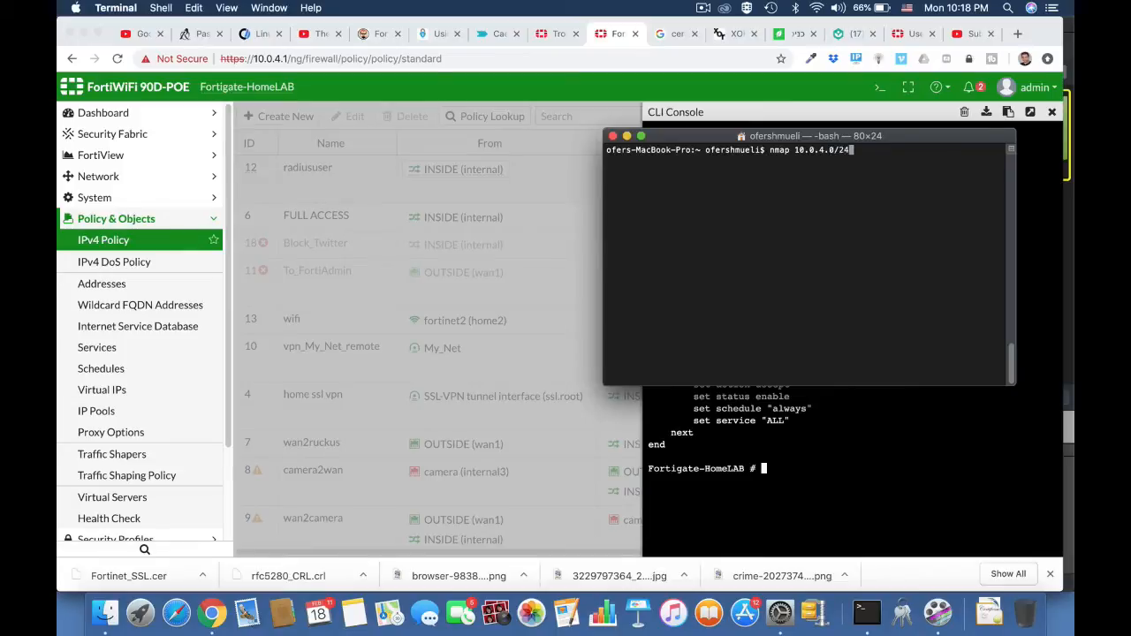
{"action": "key", "text": "Return"}
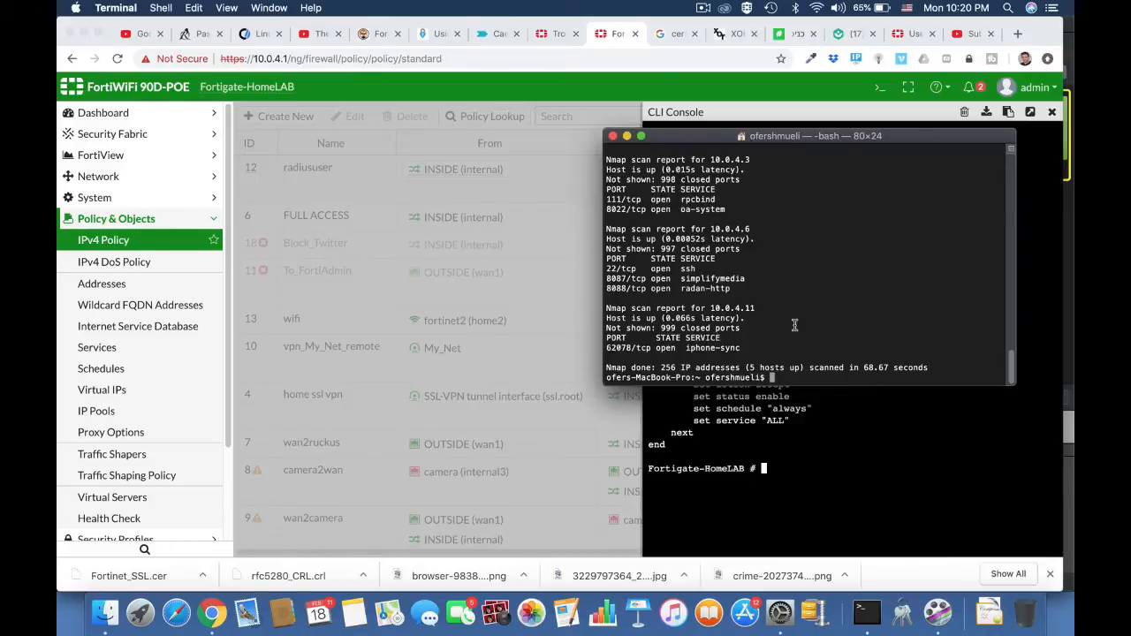
{"action": "scroll", "coordinate": [794, 325], "scroll_direction": "up", "scroll_amount": 10}
{"action": "scroll", "coordinate": [794, 325], "scroll_direction": "down", "scroll_amount": 6}
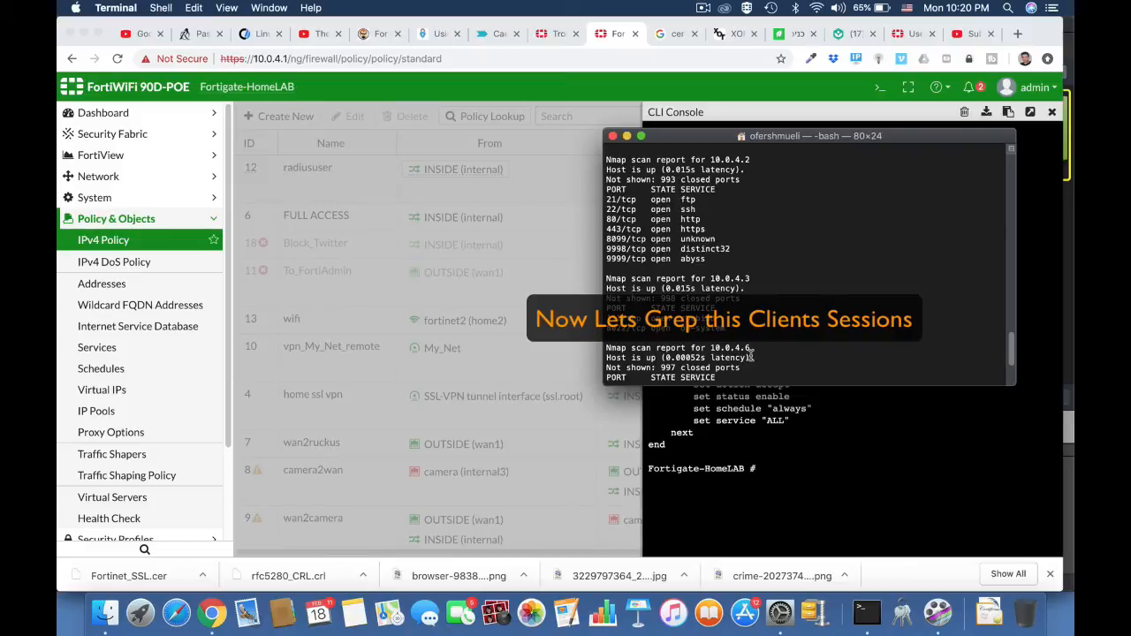
Return to the FortiGate CLI console in Chrome, run diag sys session list | grep 10.0.4.6, and review that client's sessions.
{"action": "left_click", "coordinate": [891, 119]}
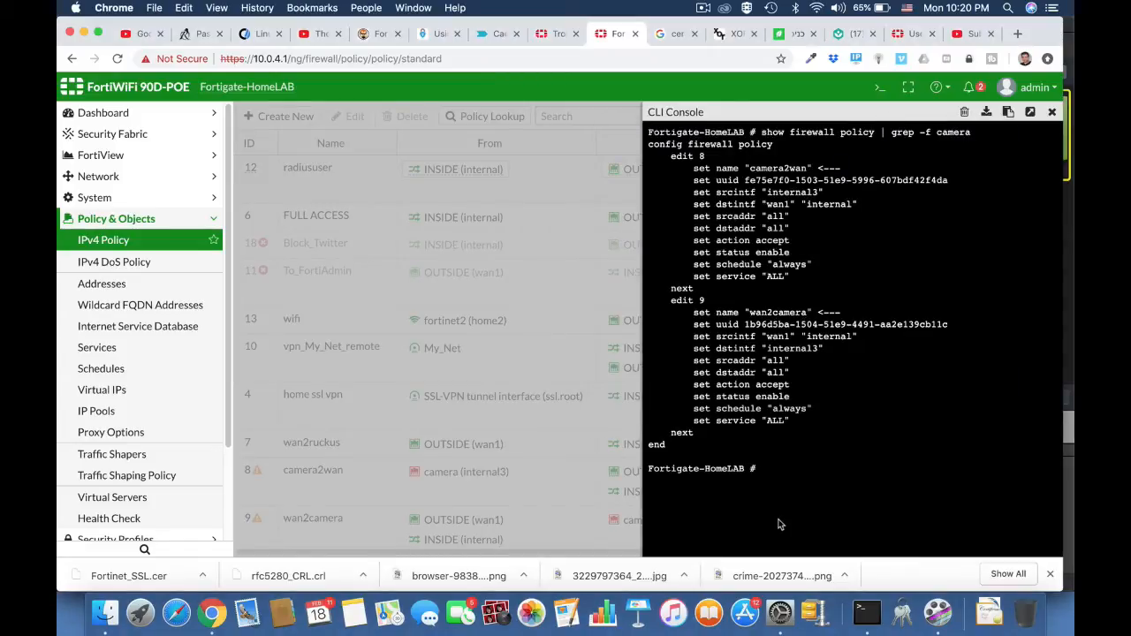
{"action": "type", "text": "diag sys session"}
{"action": "key", "text": "BackSpace"}
{"action": "key", "text": "BackSpace"}
{"action": "key", "text": "BackSpace"}
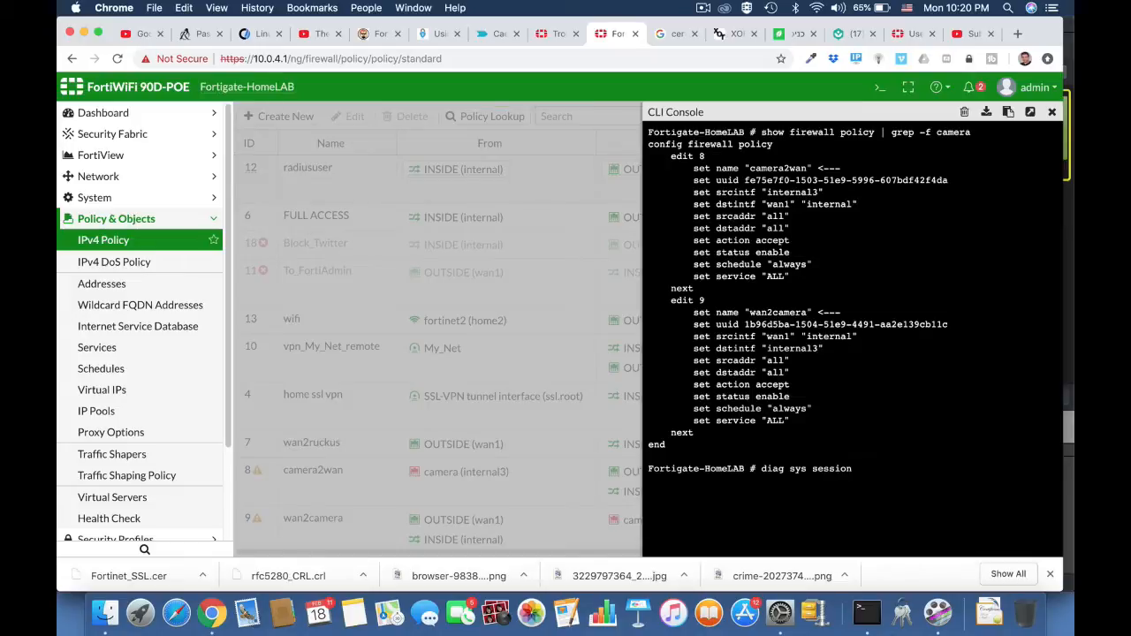
{"action": "type", "text": "list |"}
{"action": "type", "text": "grep"}
{"action": "type", "text": " 10.0.4.6"}
{"action": "key", "text": "Return"}
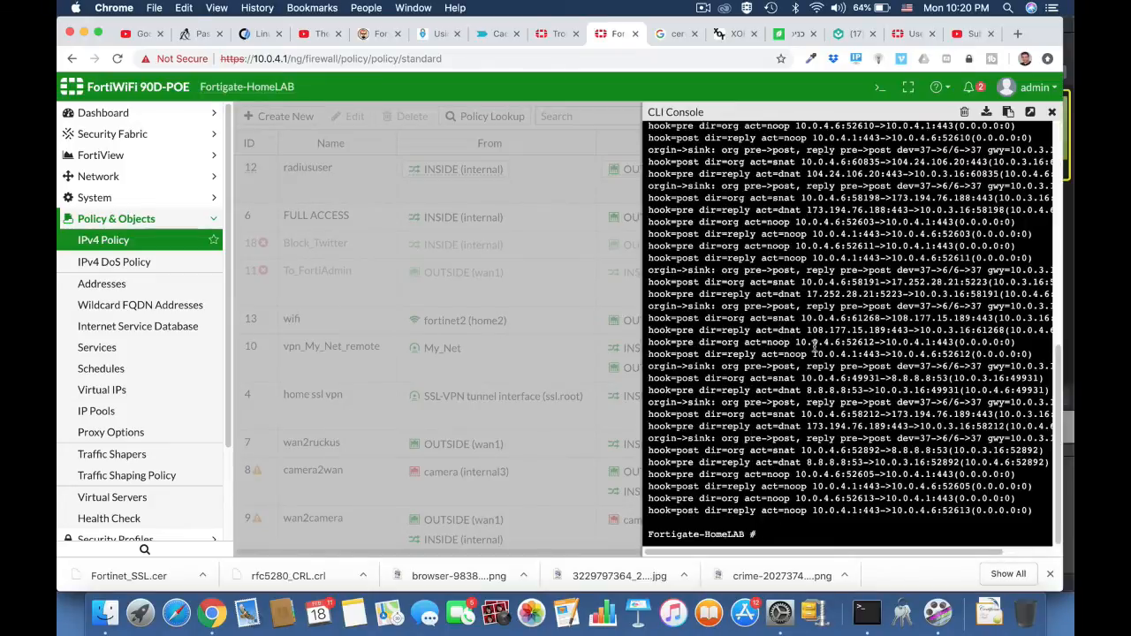
{"action": "scroll", "coordinate": [814, 346], "scroll_direction": "up", "scroll_amount": 5}
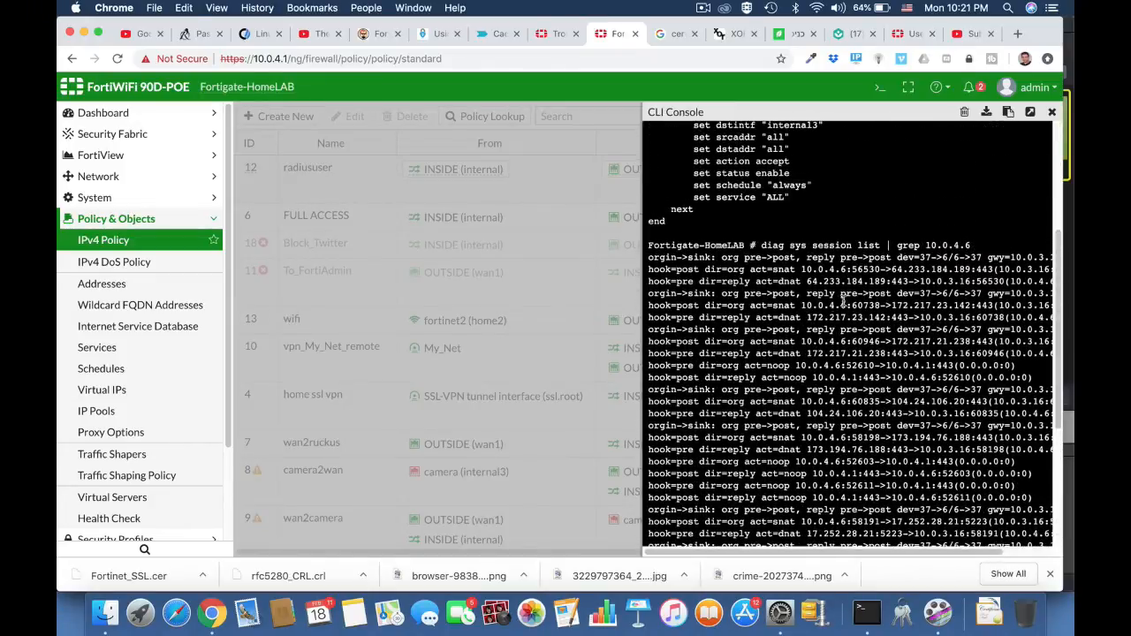
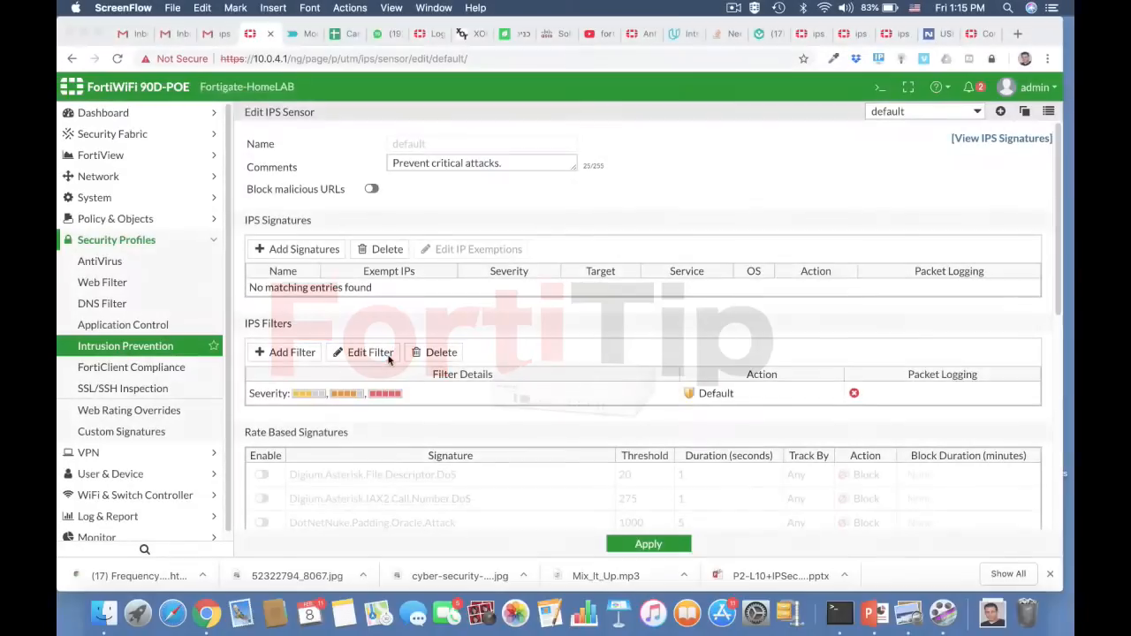
Start a new IPS sensor named FTP_Brute with the comment "stop brute force attacks on FTP server".
{"action": "left_click", "coordinate": [1002, 114]}
{"action": "left_click", "coordinate": [1002, 114]}
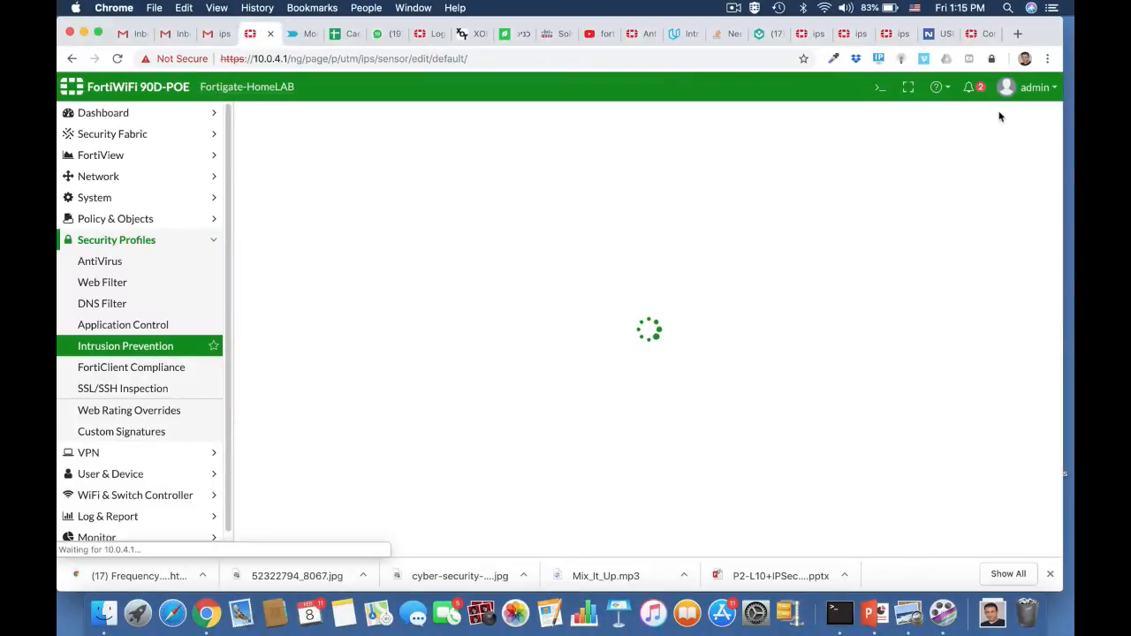
{"action": "left_click", "coordinate": [426, 144]}
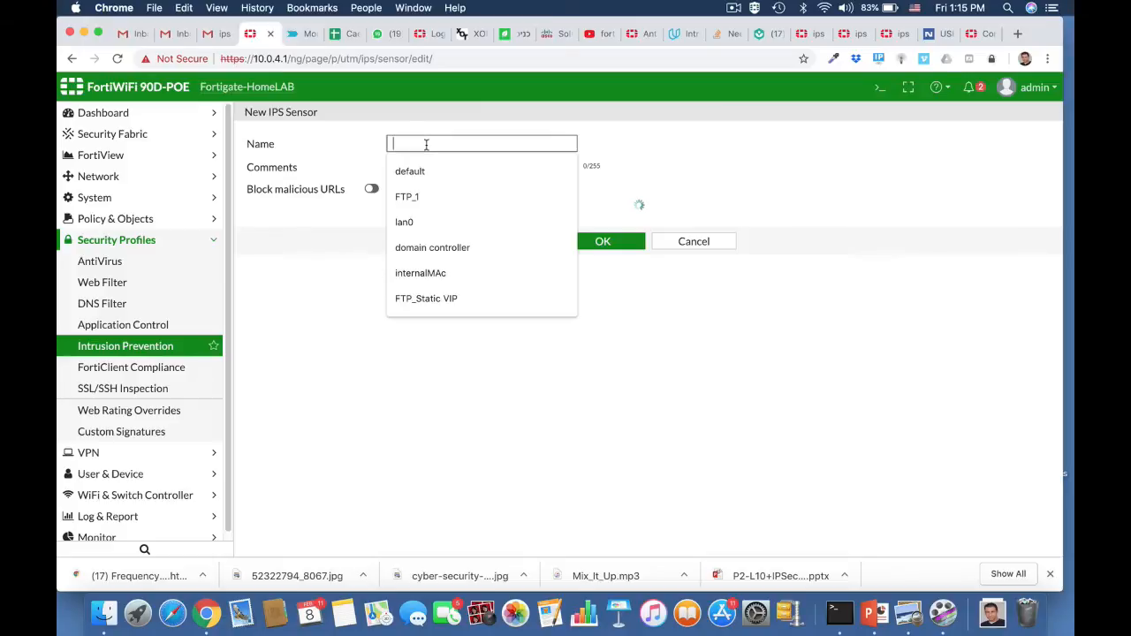
{"action": "type", "text": "FT"}
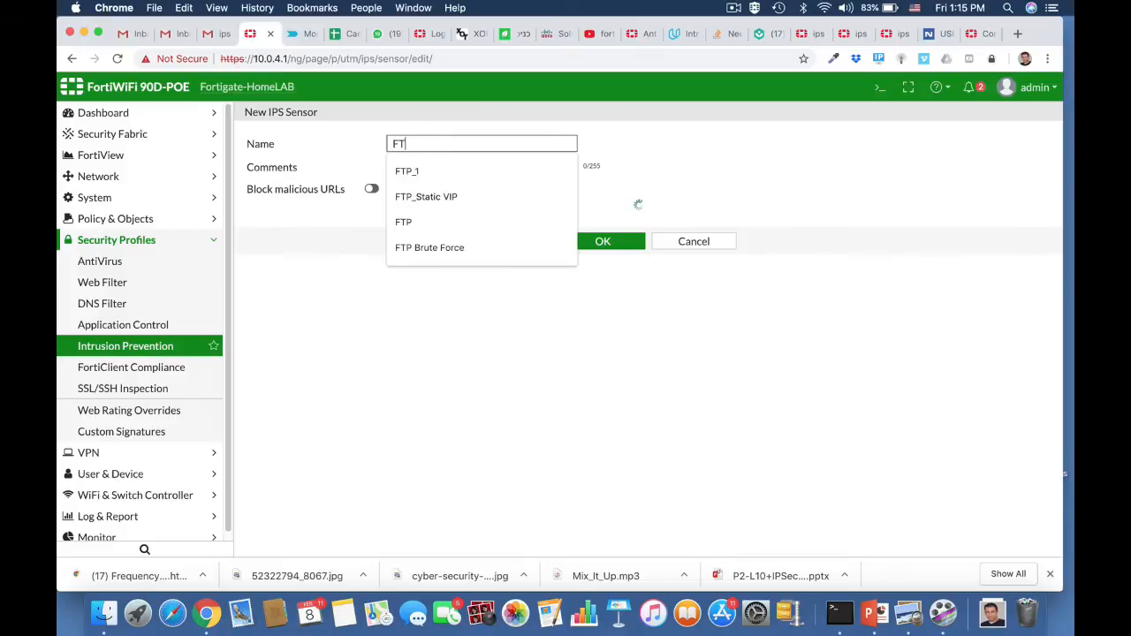
{"action": "type", "text": "P_"}
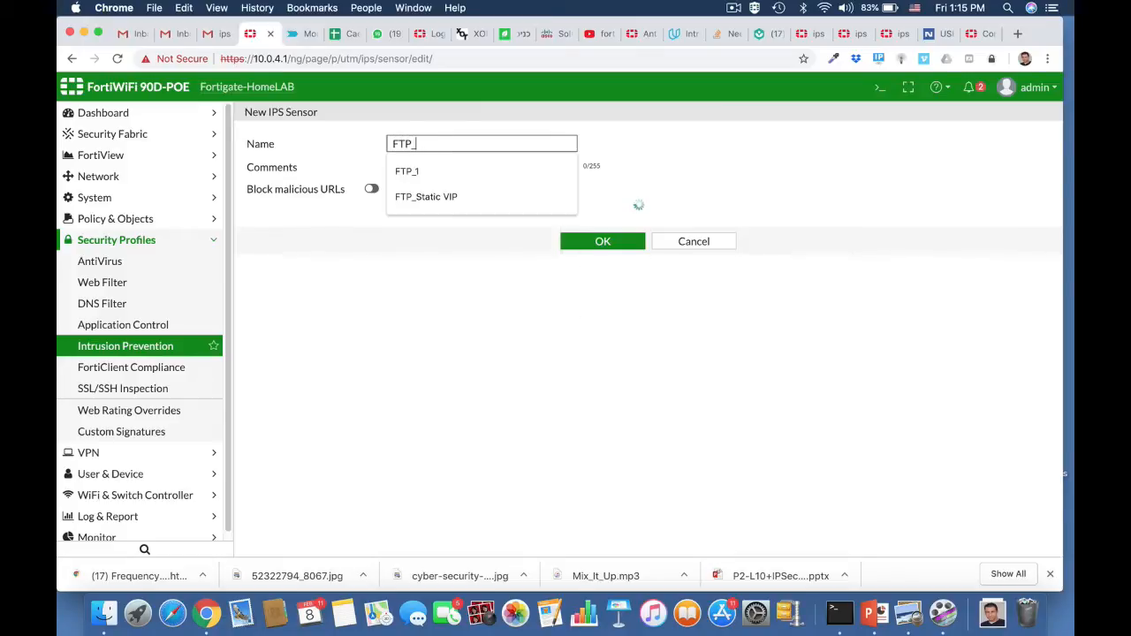
{"action": "type", "text": "Br"}
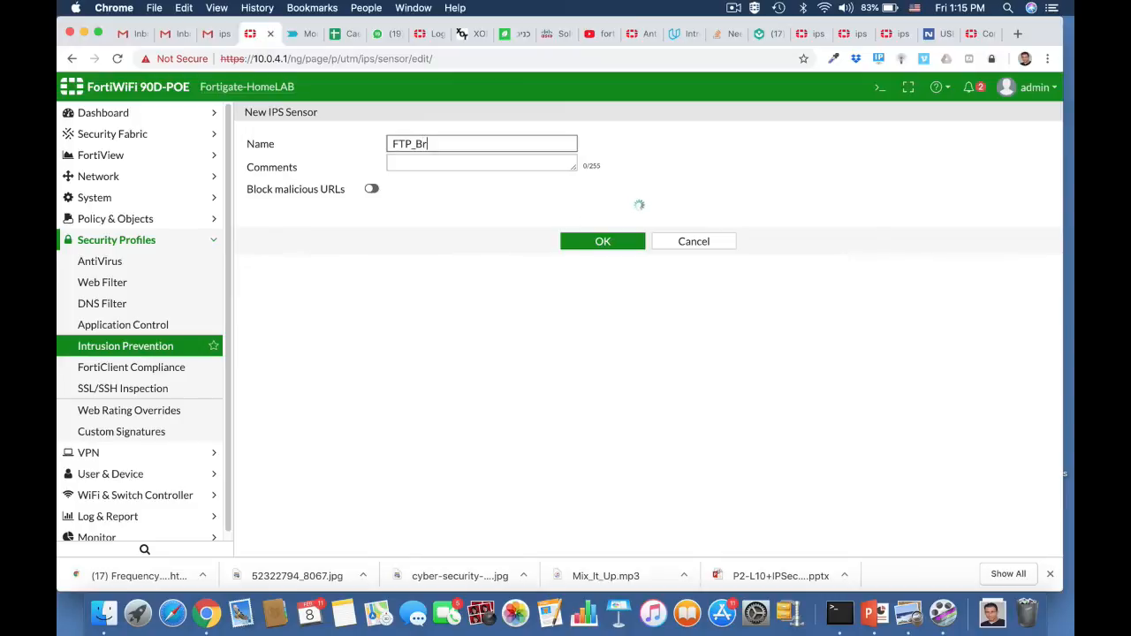
{"action": "type", "text": "ute"}
{"action": "left_click", "coordinate": [450, 165]}
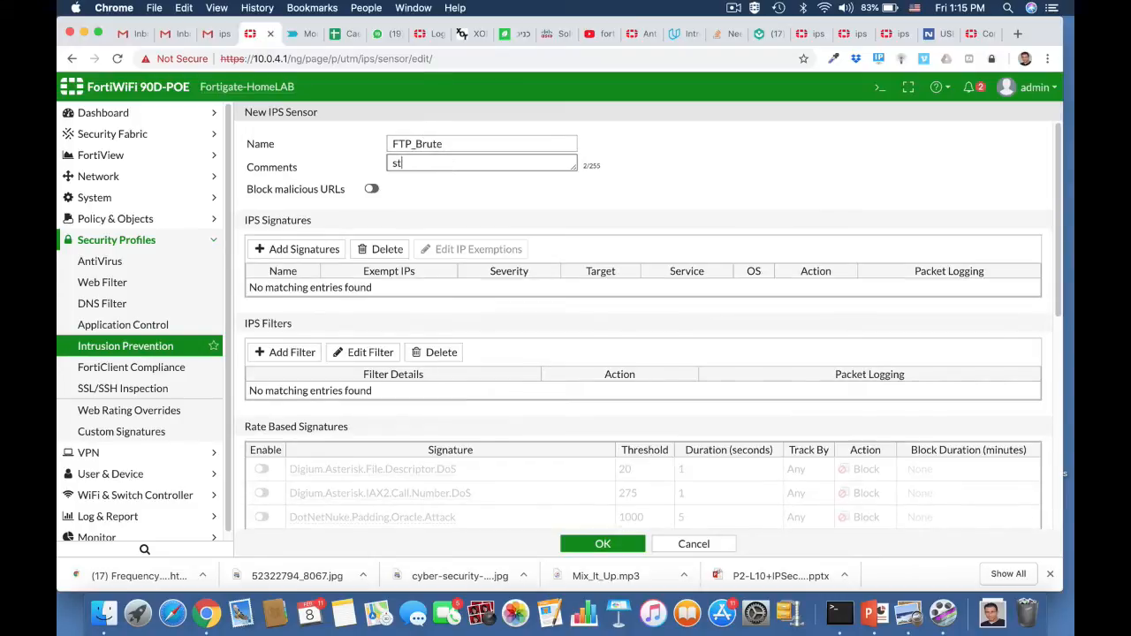
{"action": "type", "text": "stop brute force attacks on "}
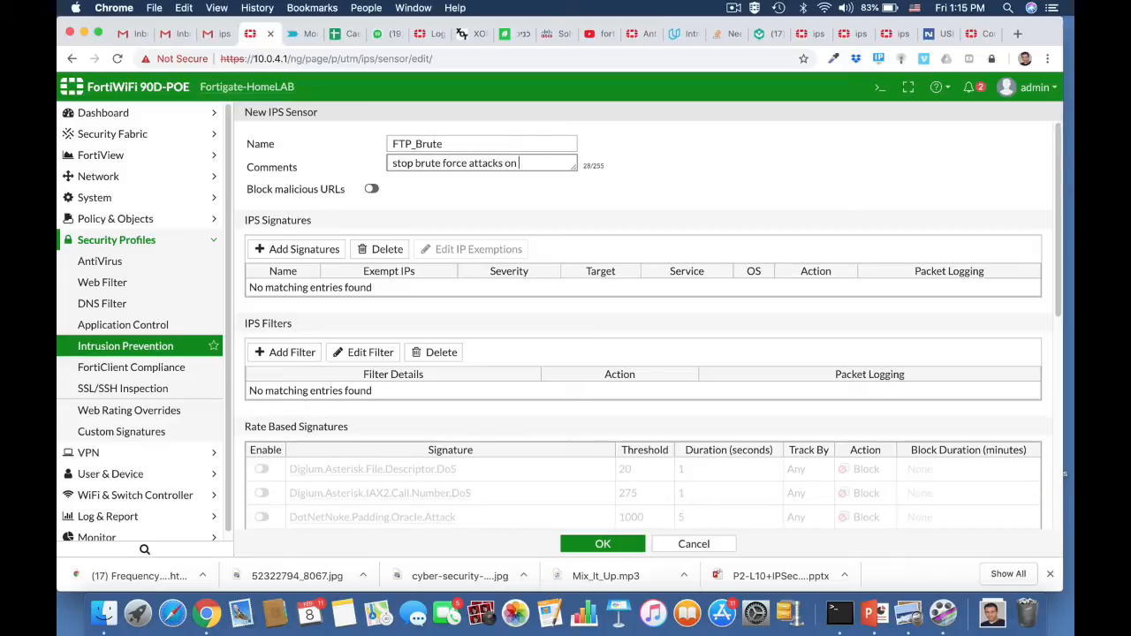
{"action": "type", "text": "FTP server"}
Enable the FTP.Login.Brute.Force rate-based signature with threshold 100 and duration 5 seconds, and save the sensor.
{"action": "scroll", "coordinate": [508, 399], "scroll_direction": "down", "scroll_amount": 5}
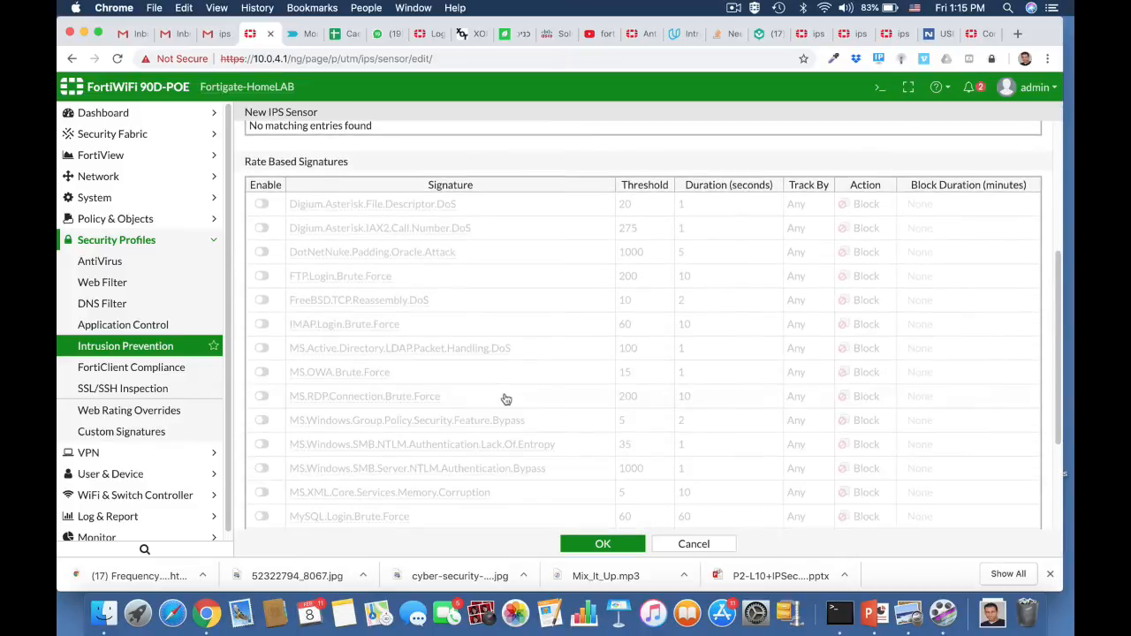
{"action": "left_click", "coordinate": [264, 277]}
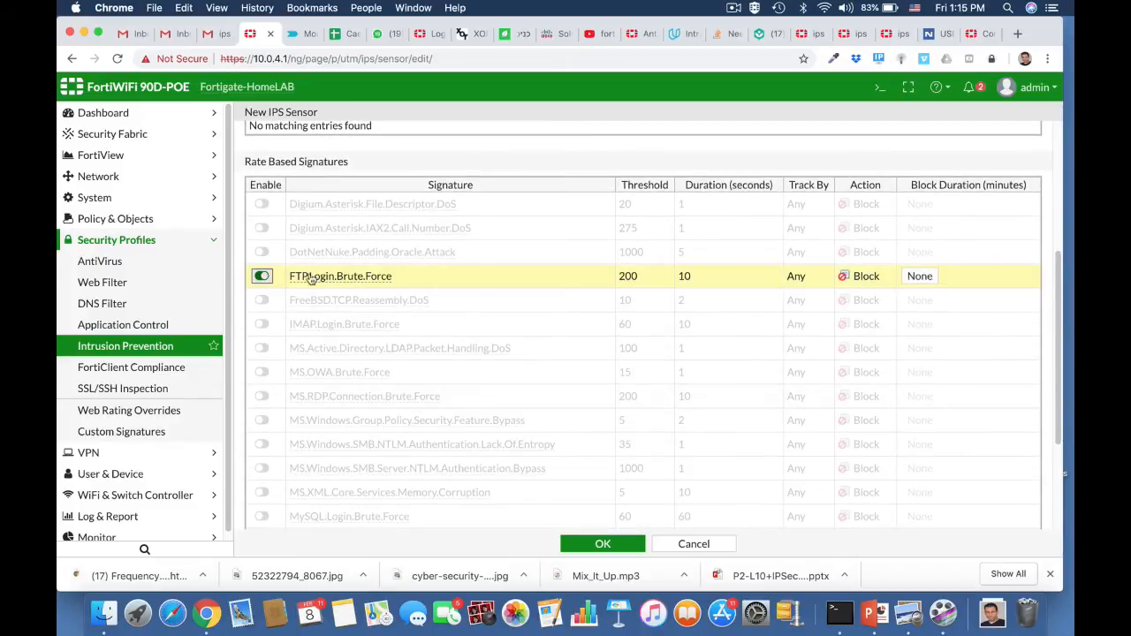
{"action": "left_click", "coordinate": [634, 277]}
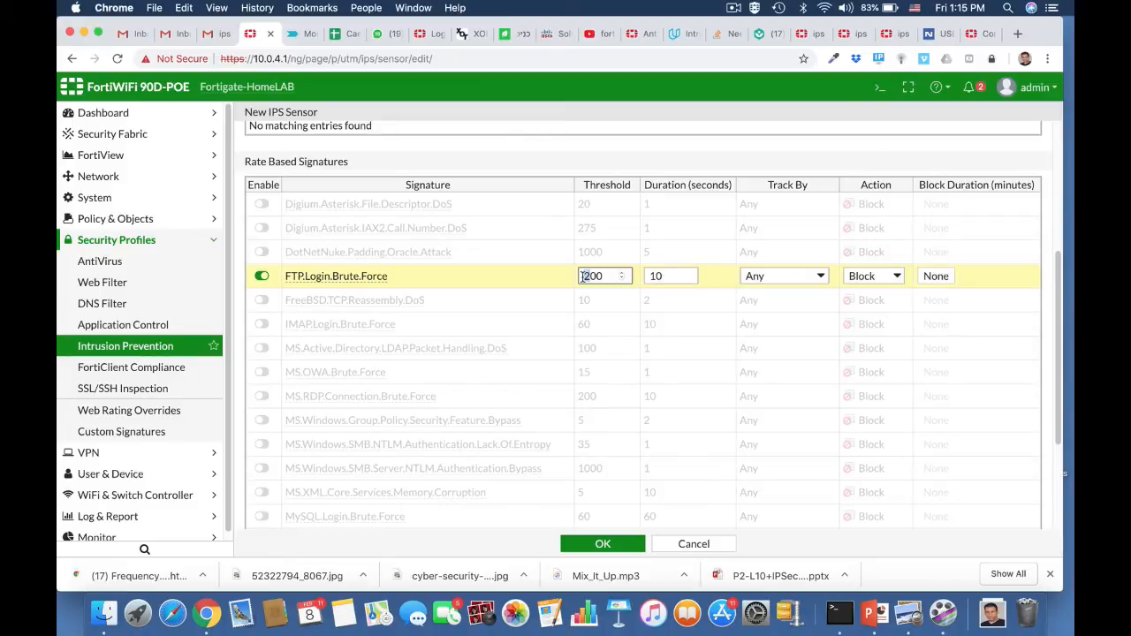
{"action": "type", "text": "1"}
{"action": "left_click", "coordinate": [660, 278]}
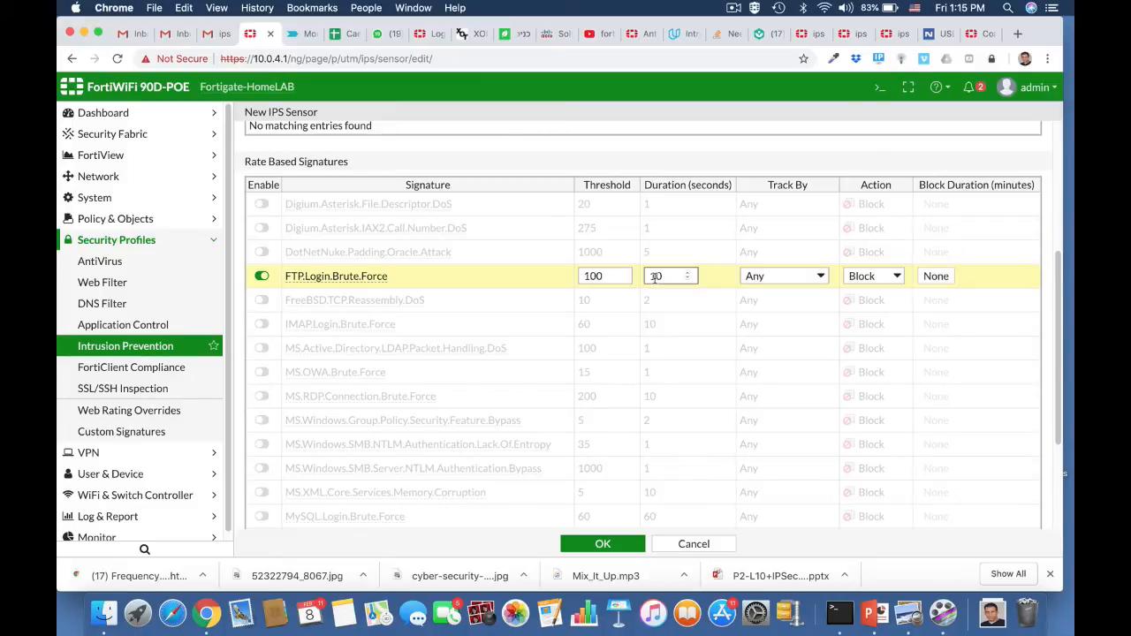
{"action": "double_click", "coordinate": [655, 277]}
{"action": "type", "text": "5"}
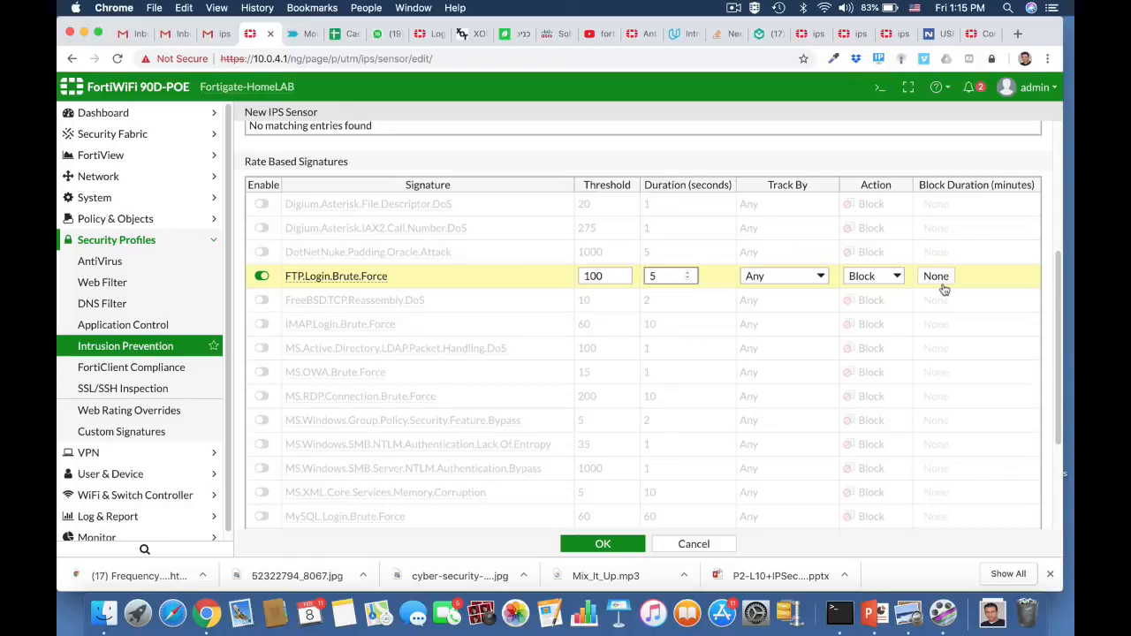
{"action": "left_click", "coordinate": [599, 544]}
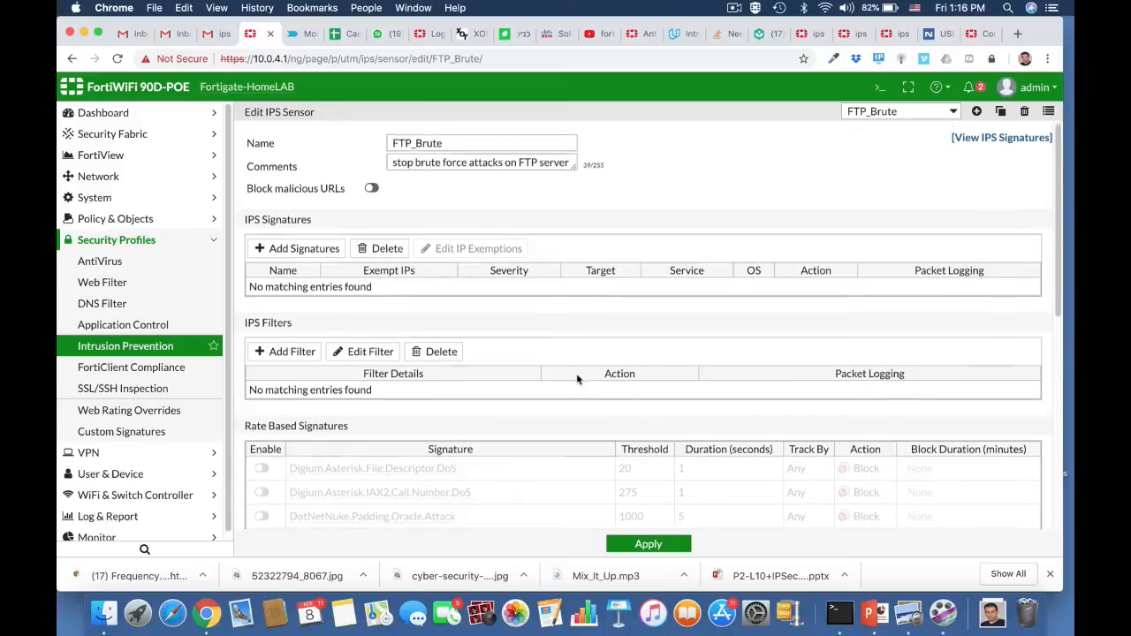
Open the CLI console and enter the IPS sensor configuration with config ips sensor.
{"action": "scroll", "coordinate": [577, 379], "scroll_direction": "down", "scroll_amount": 5}
{"action": "scroll", "coordinate": [577, 379], "scroll_direction": "up", "scroll_amount": 5}
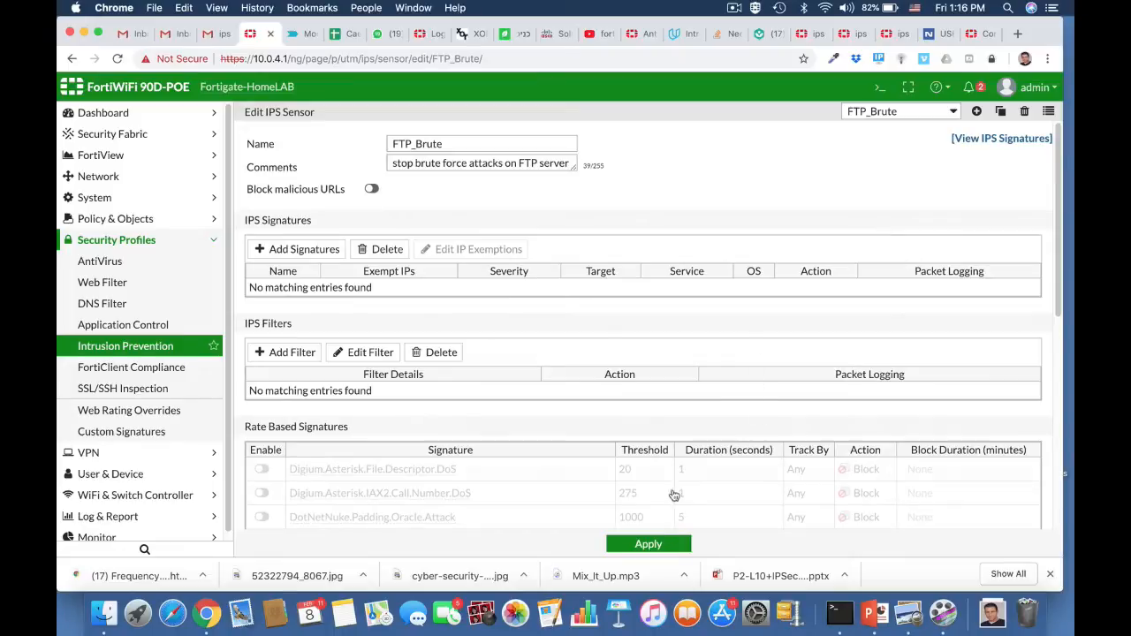
{"action": "left_click", "coordinate": [880, 86]}
{"action": "left_click", "coordinate": [767, 181]}
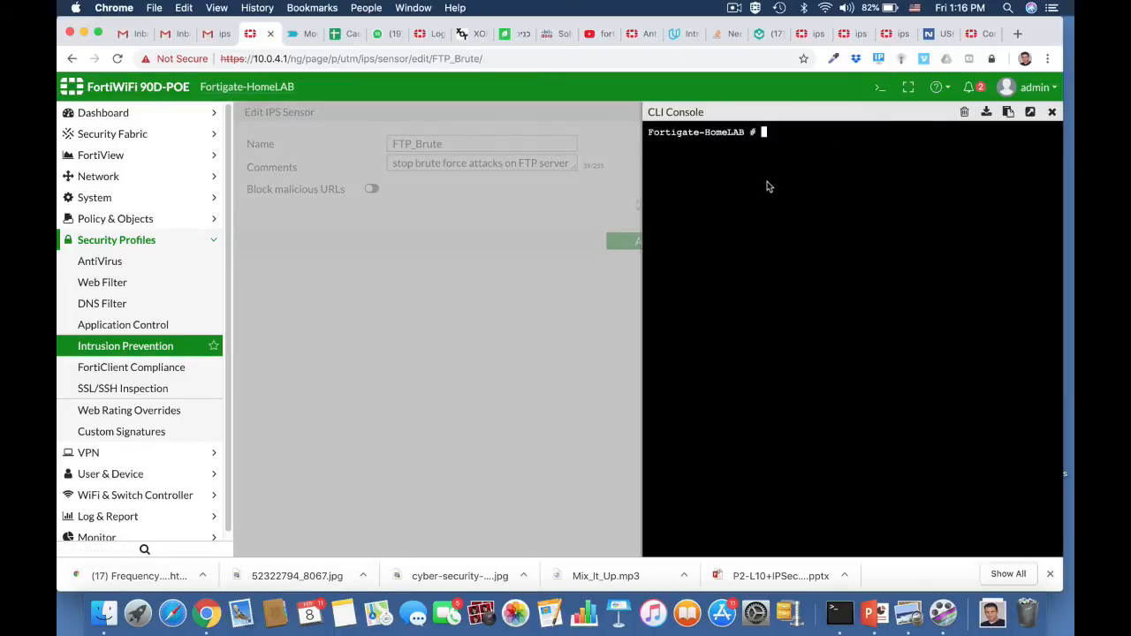
{"action": "type", "text": "confi"}
{"action": "key", "text": "Tab"}
{"action": "type", "text": "ips sensor"}
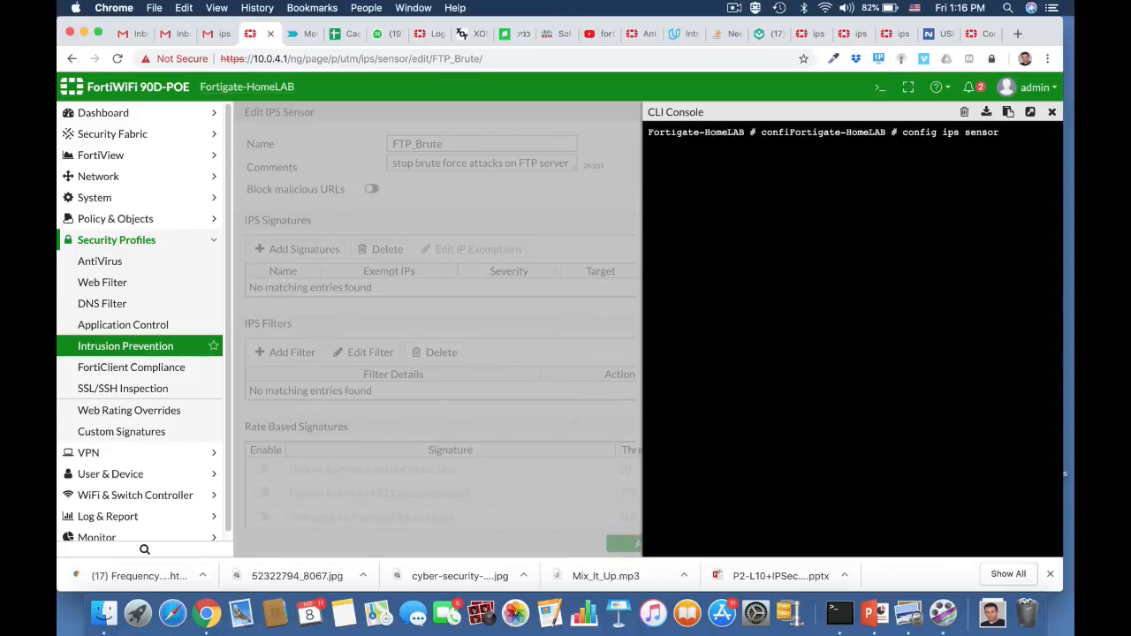
{"action": "key", "text": "Return"}
Run edit FTP_Brute and show full to display the sensor's complete configuration.
{"action": "type", "text": "edi"}
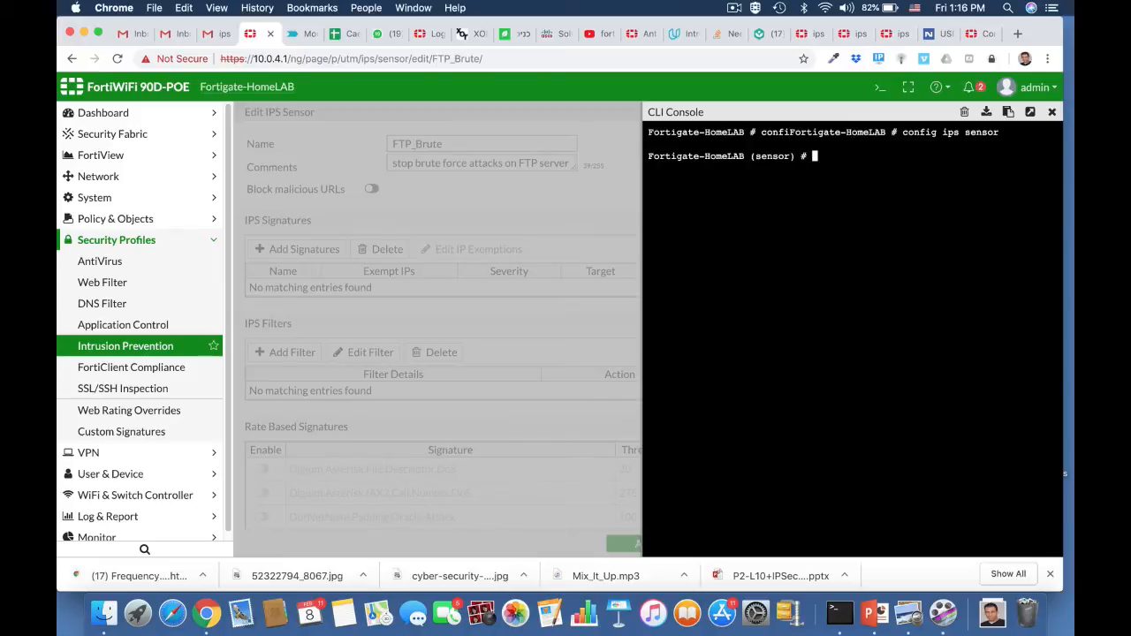
{"action": "type", "text": "t"}
{"action": "key", "text": "Tab"}
{"action": "key", "text": "Return"}
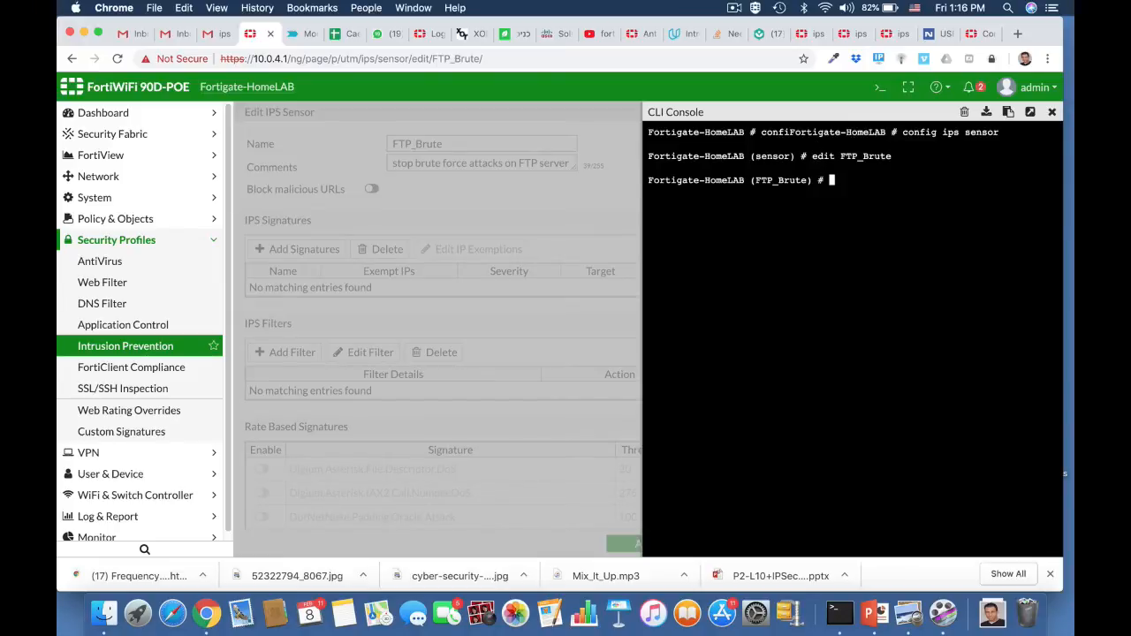
{"action": "type", "text": "show full"}
{"action": "key", "text": "Return"}
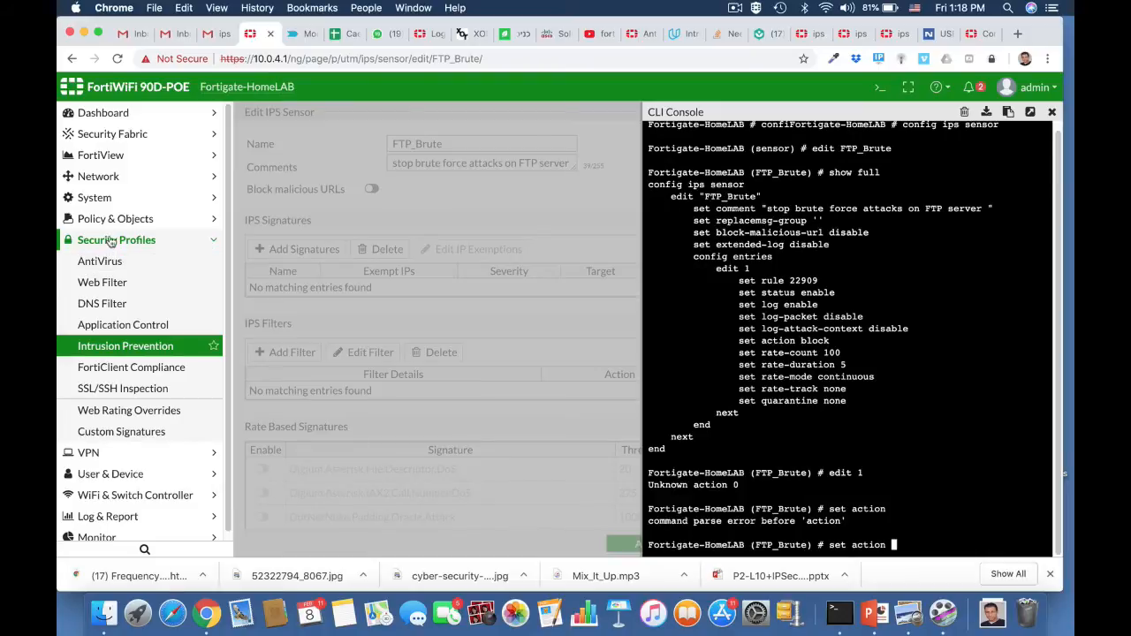
Edit the ruckus2wan IPv4 policy, enabling IPS with the FTP_Brute sensor.
{"action": "left_click", "coordinate": [106, 220]}
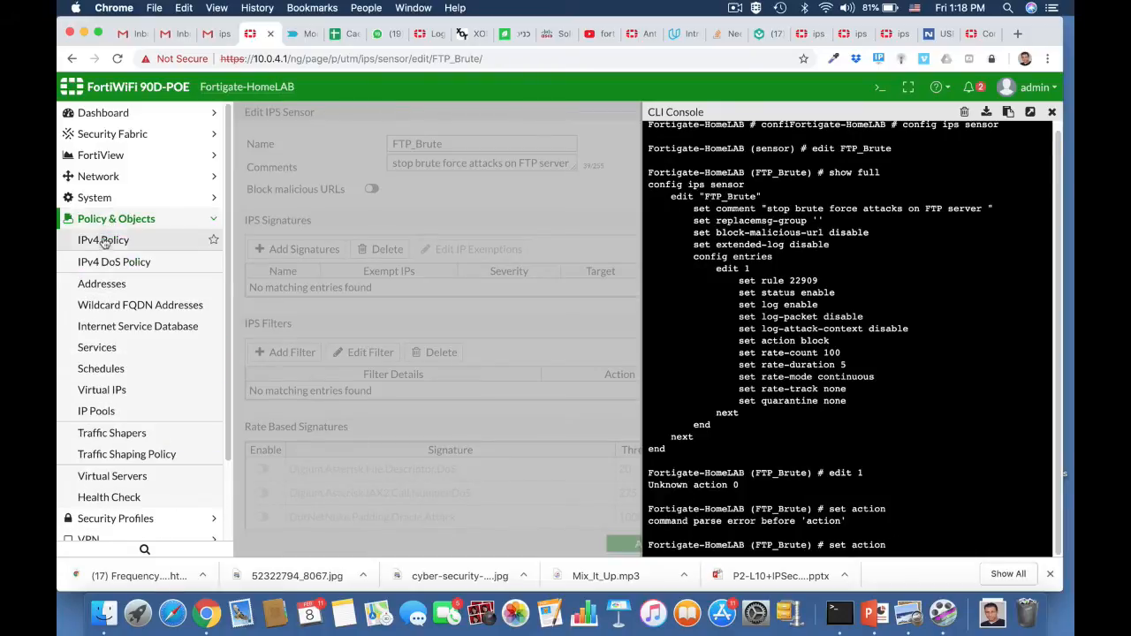
{"action": "left_click", "coordinate": [103, 241]}
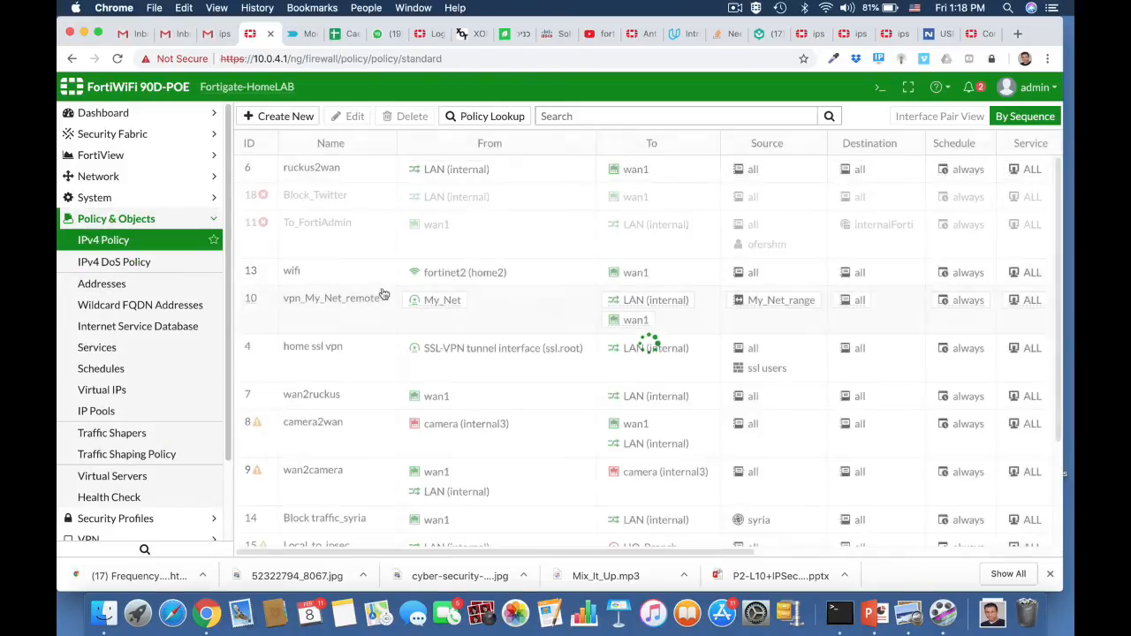
{"action": "left_click", "coordinate": [334, 172]}
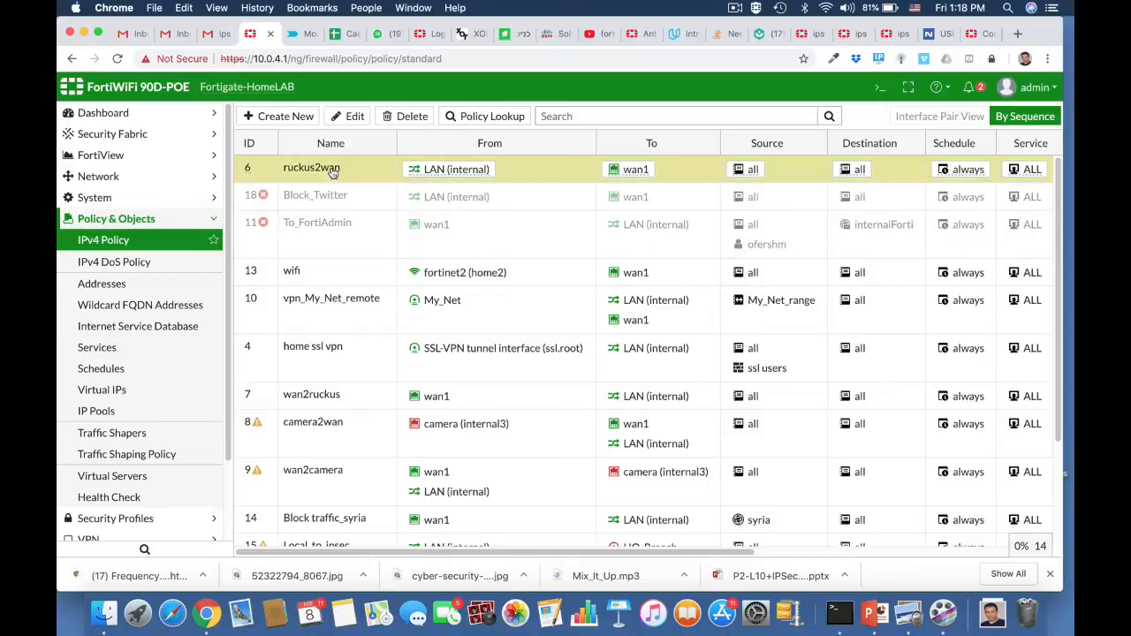
{"action": "left_click", "coordinate": [352, 117]}
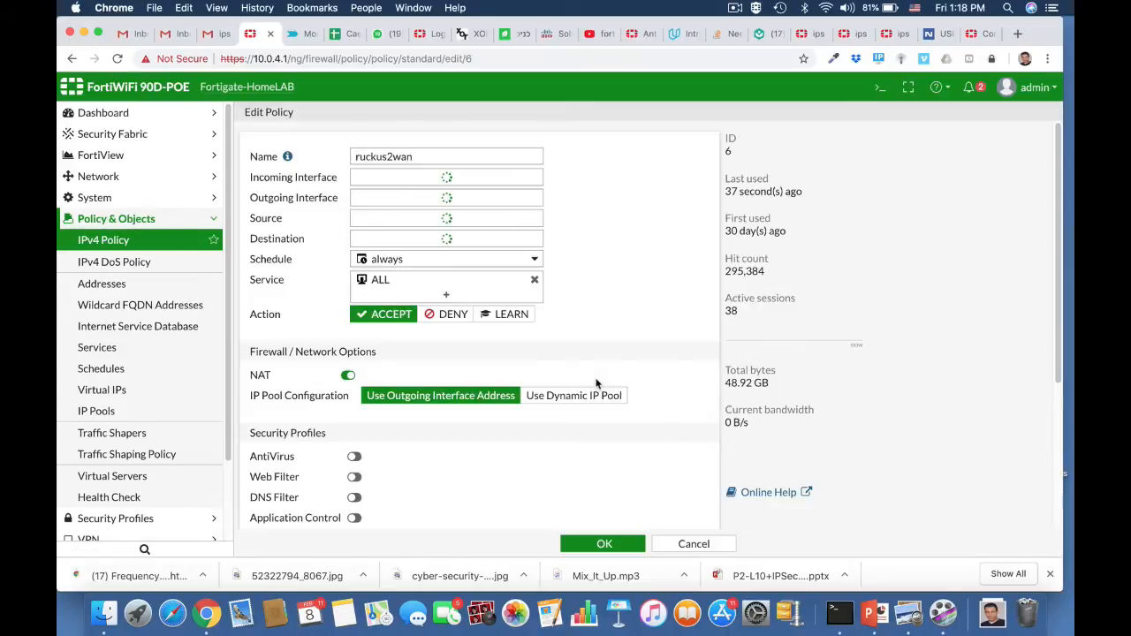
{"action": "scroll", "coordinate": [597, 383], "scroll_direction": "down", "scroll_amount": 5}
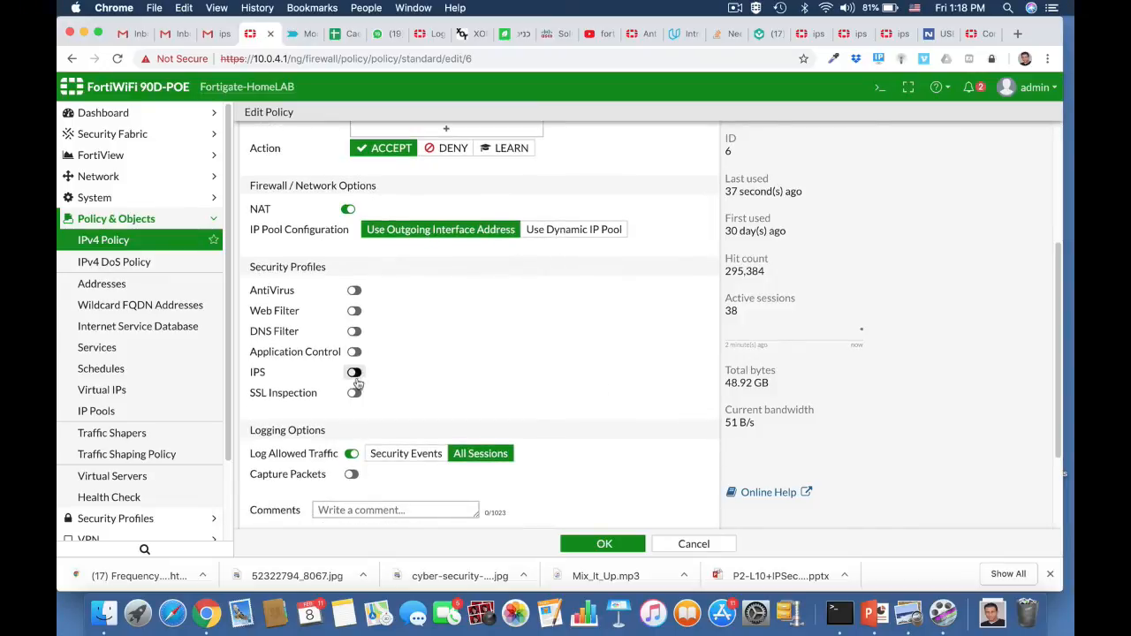
{"action": "left_click", "coordinate": [354, 373]}
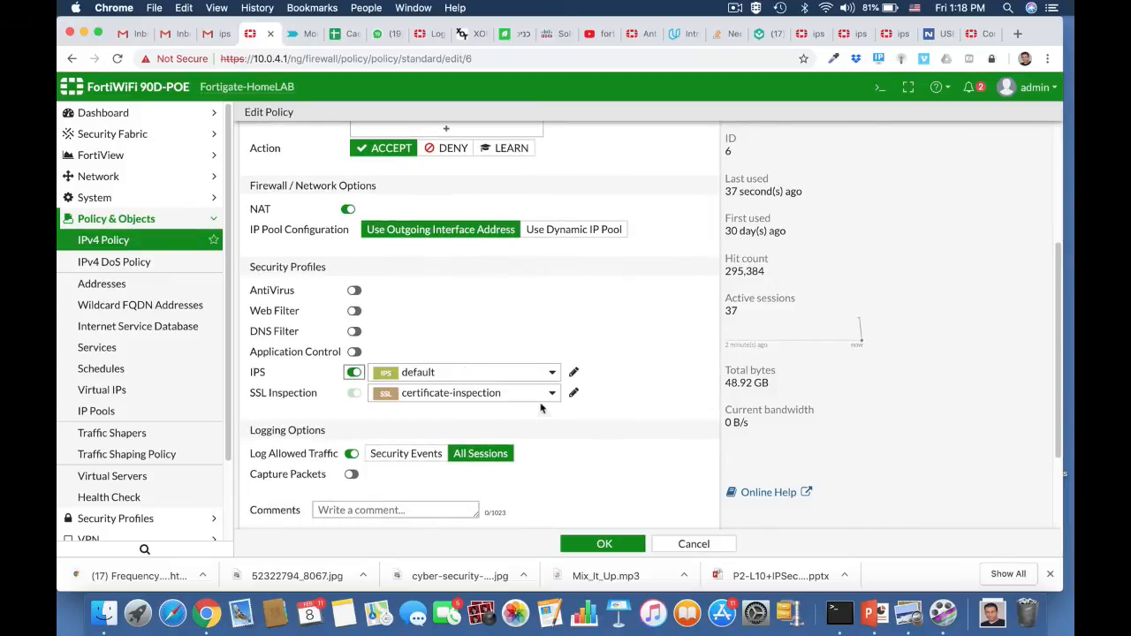
{"action": "left_click", "coordinate": [525, 375]}
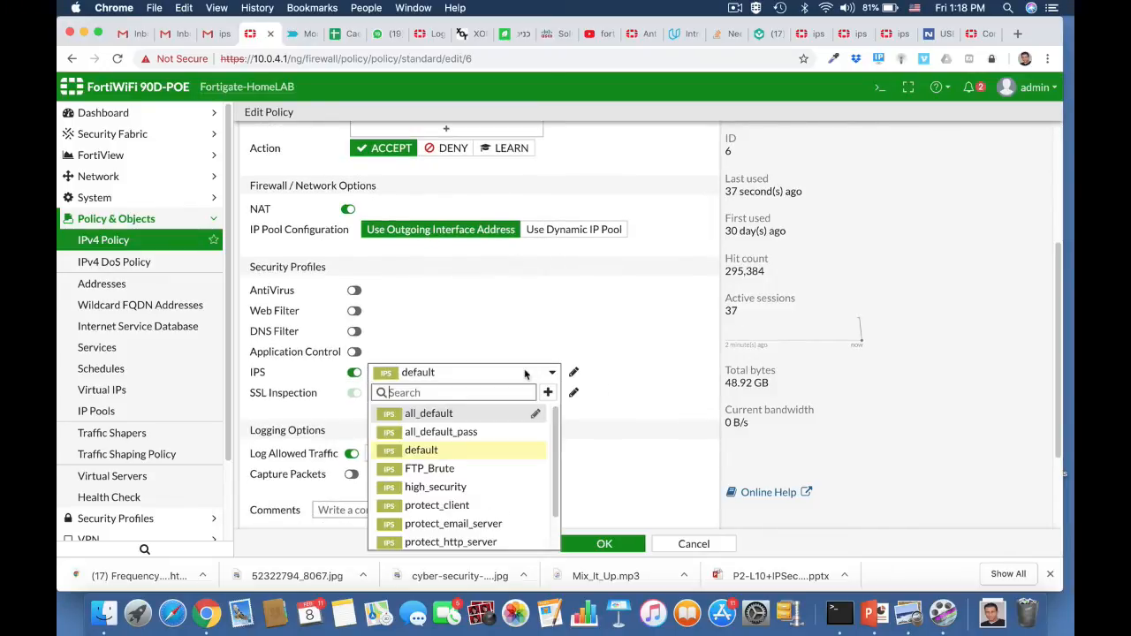
{"action": "left_click", "coordinate": [455, 468]}
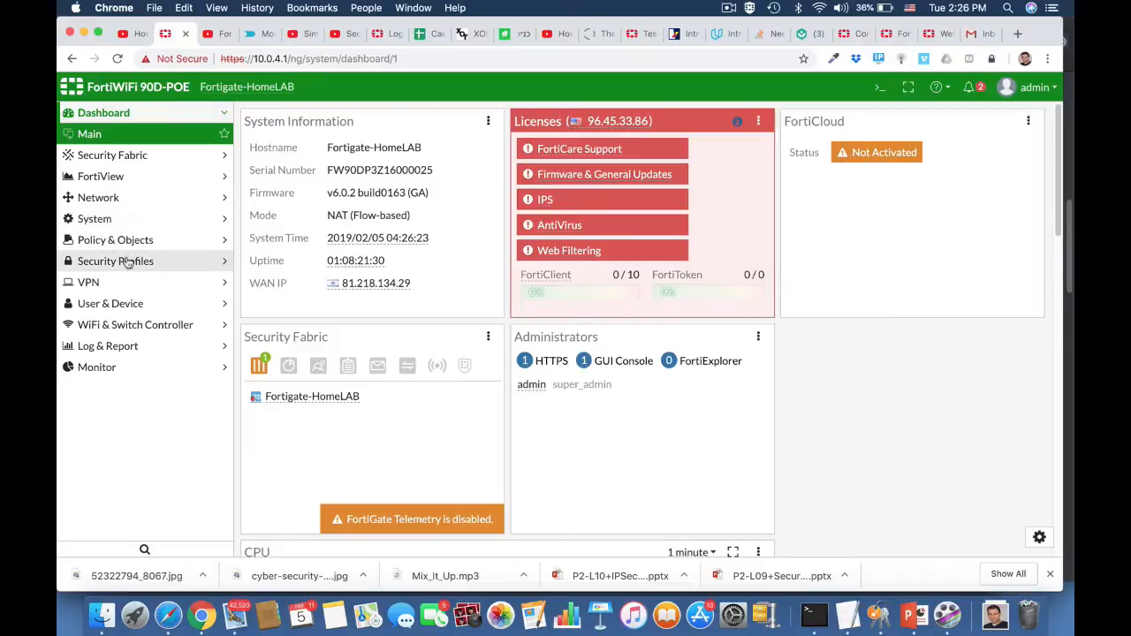
Start a new Intrusion Prevention sensor named windows Machine with the comment "Block windows threats".
{"action": "left_click", "coordinate": [124, 261]}
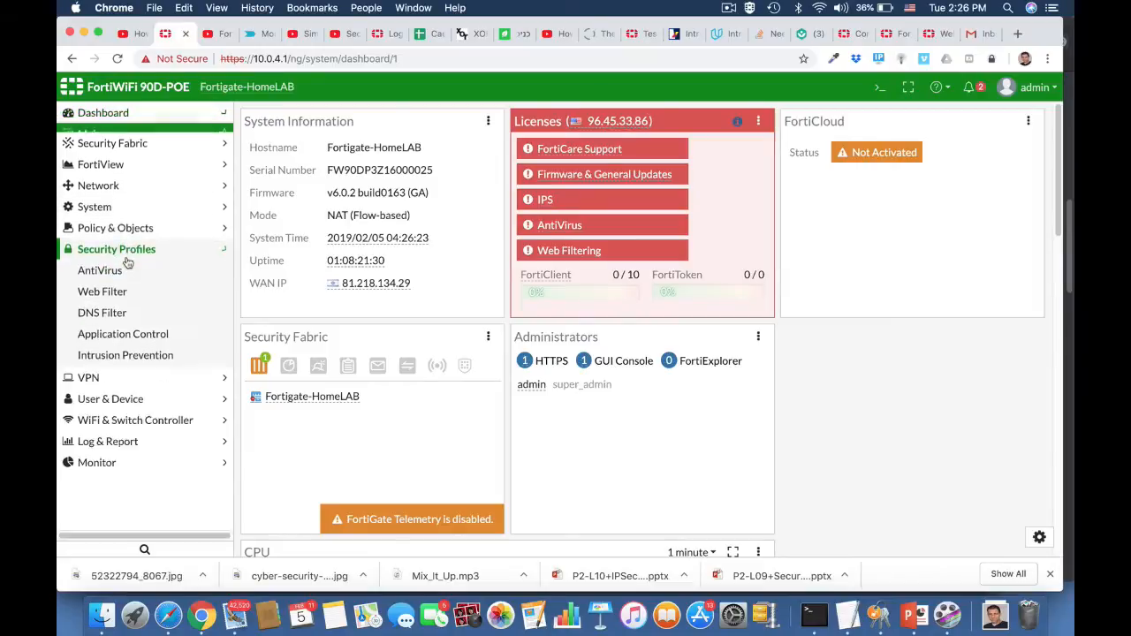
{"action": "left_click", "coordinate": [115, 346]}
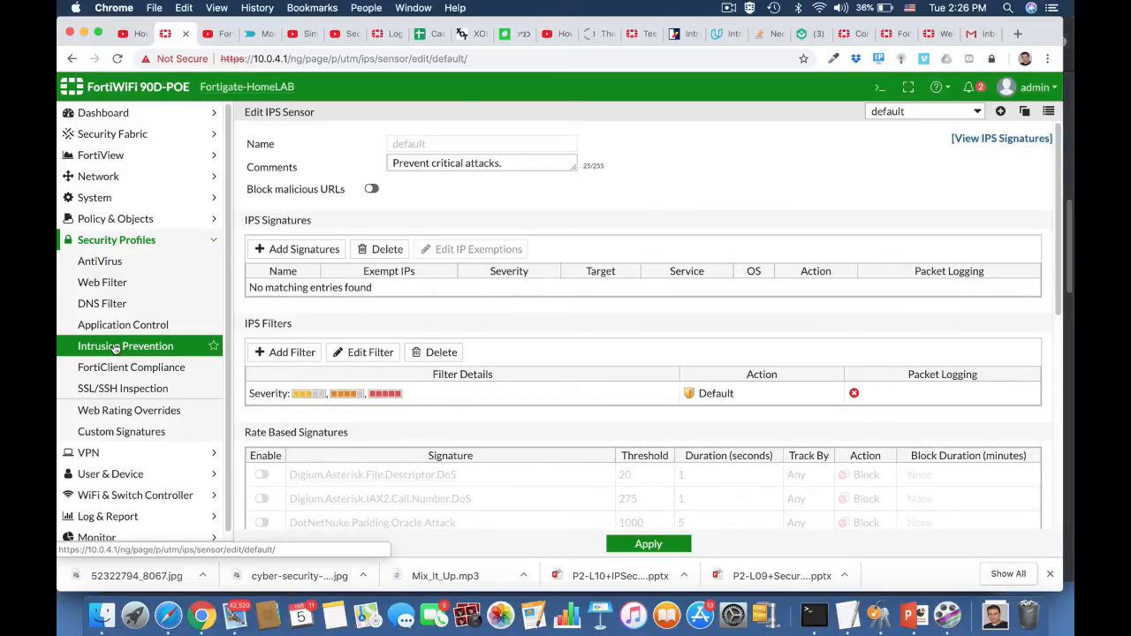
{"action": "left_click", "coordinate": [1001, 113]}
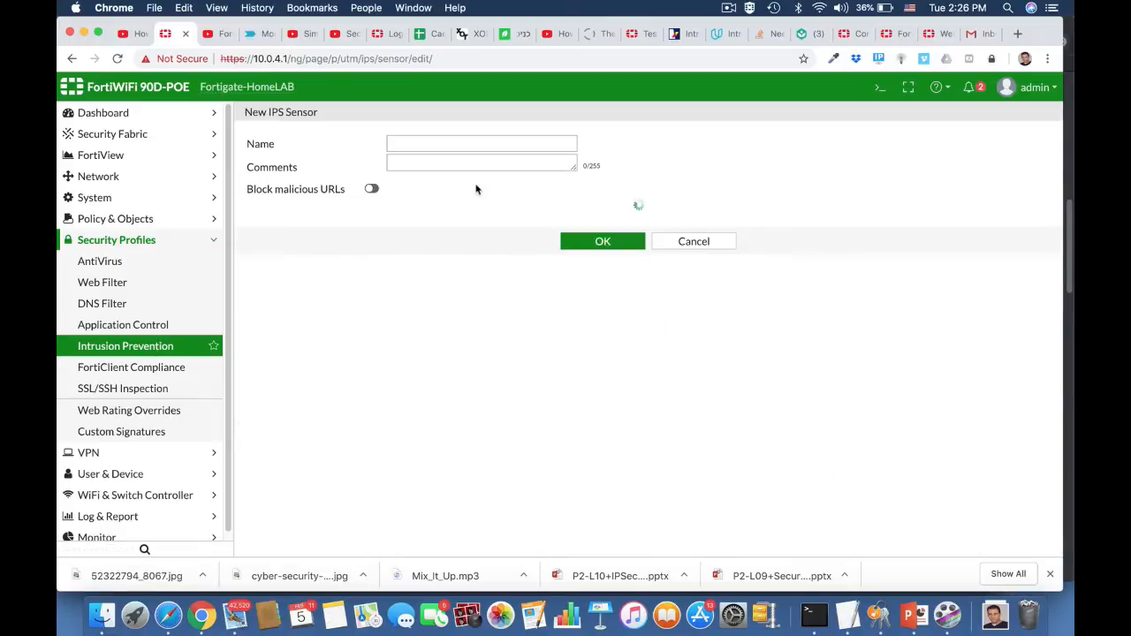
{"action": "left_click", "coordinate": [417, 143]}
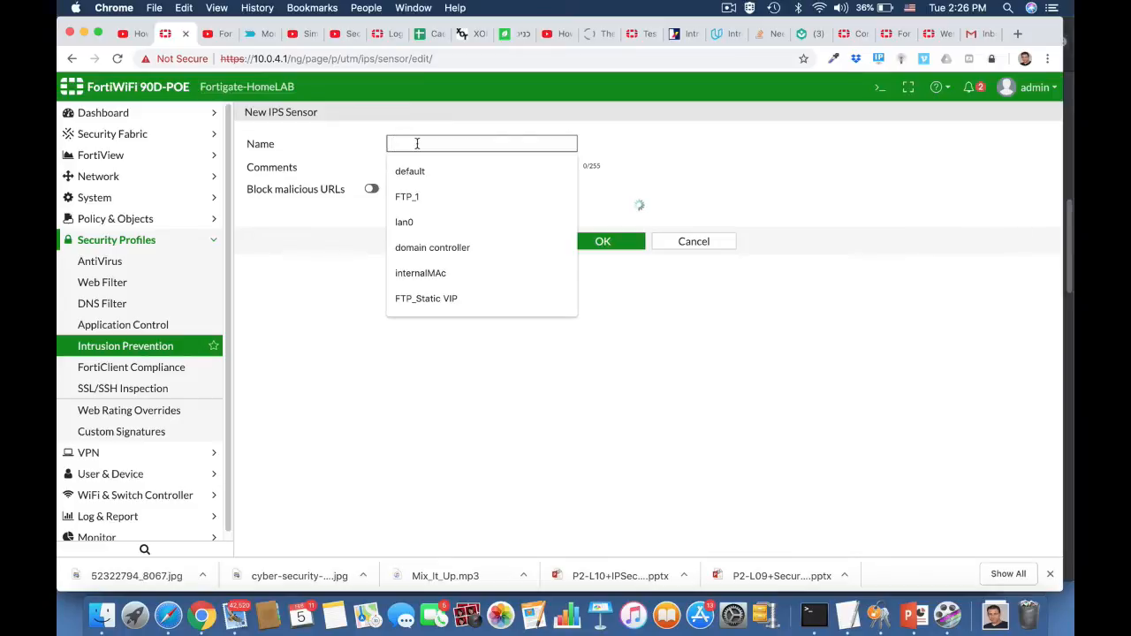
{"action": "type", "text": "wind"}
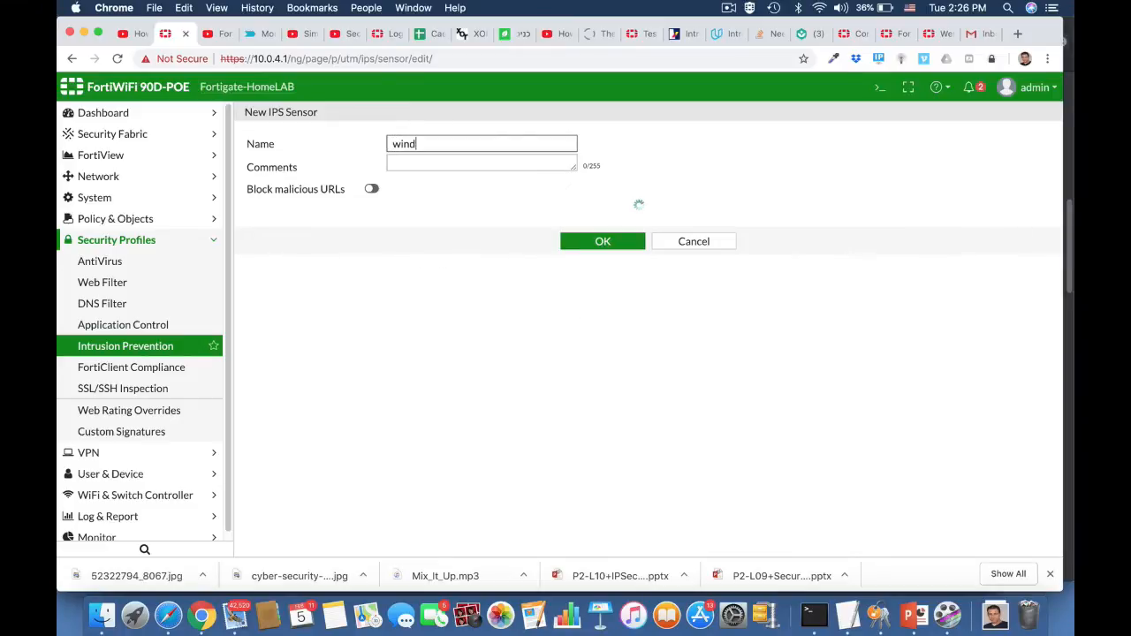
{"action": "type", "text": "ows Machine"}
{"action": "left_click", "coordinate": [432, 166]}
{"action": "type", "text": "B"}
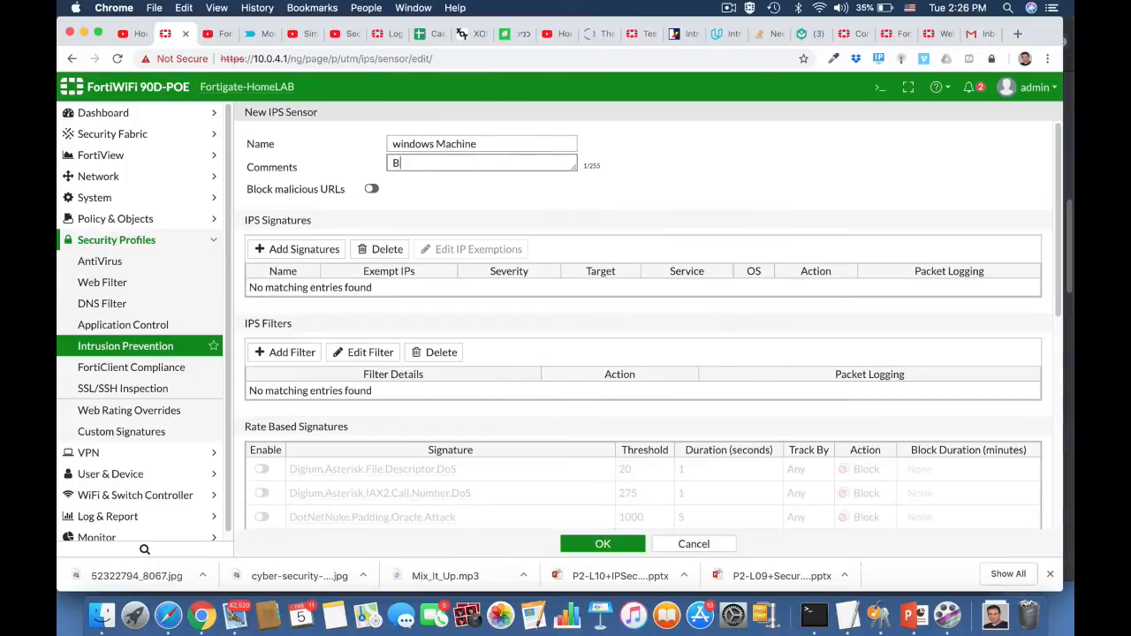
{"action": "type", "text": "lock windows threats"}
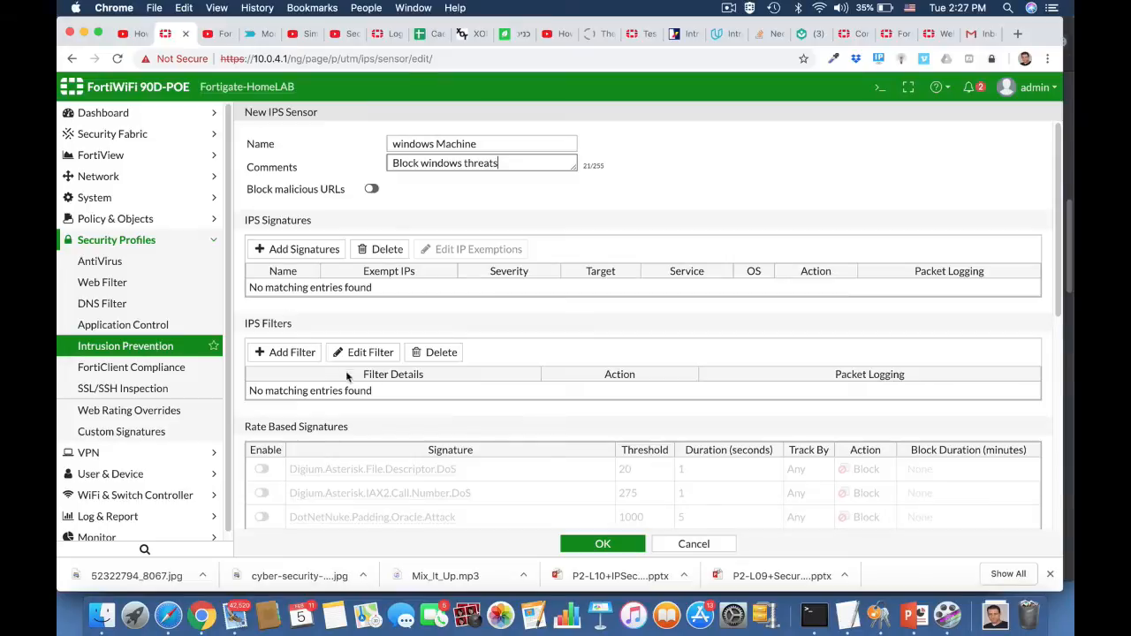
Start a new IPS filter for the windows Machine sensor and restrict its OS to Windows.
{"action": "left_click", "coordinate": [298, 355]}
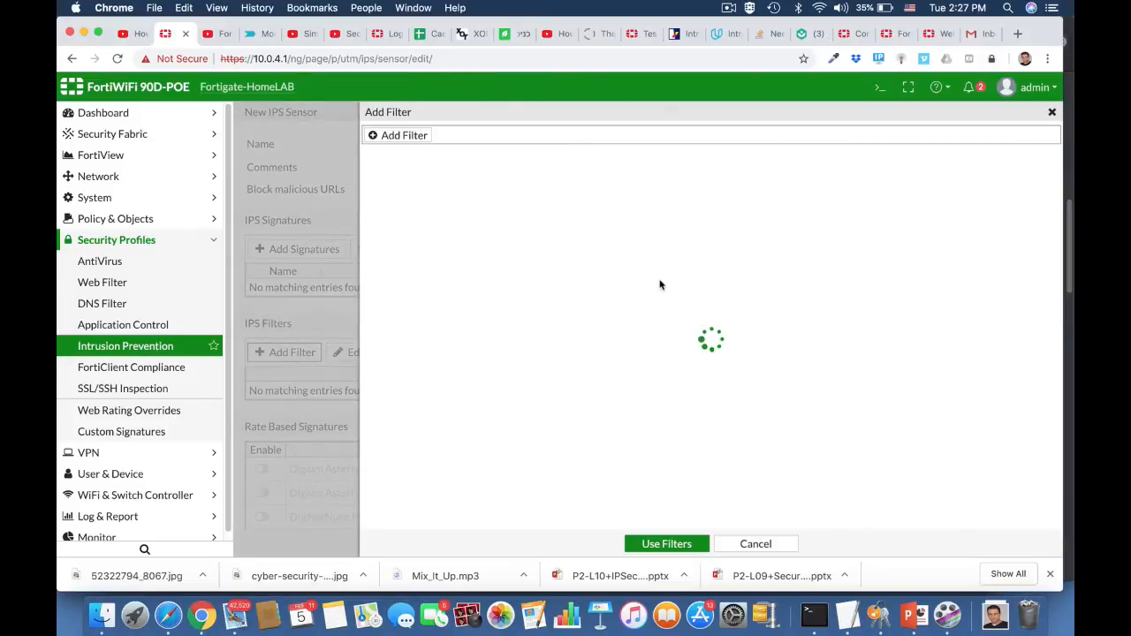
{"action": "left_click", "coordinate": [415, 139]}
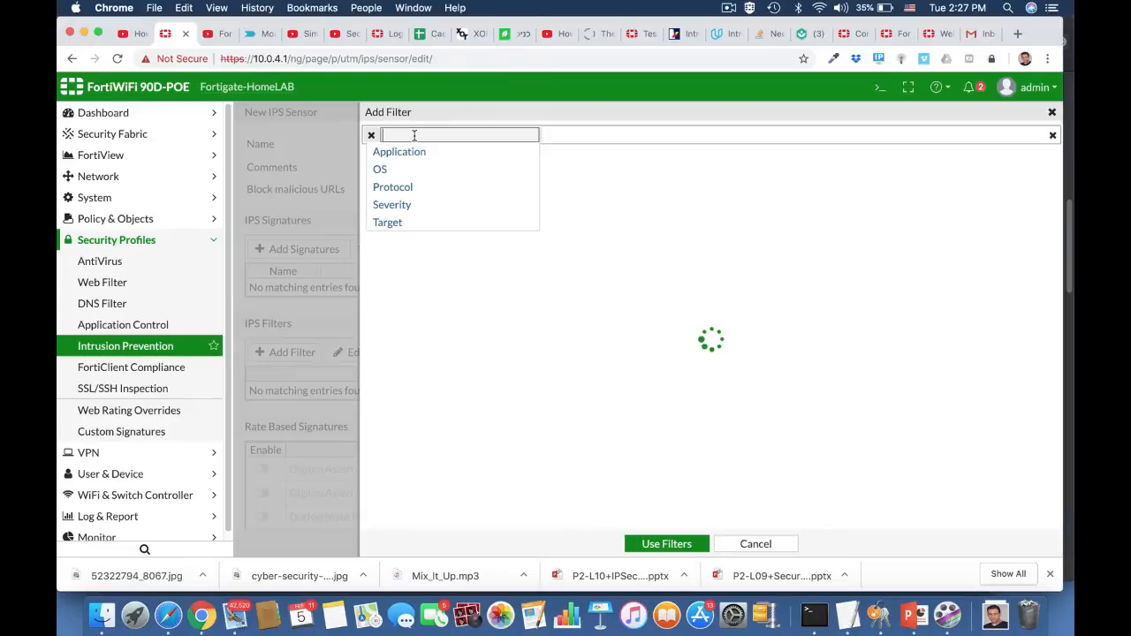
{"action": "left_click", "coordinate": [382, 171]}
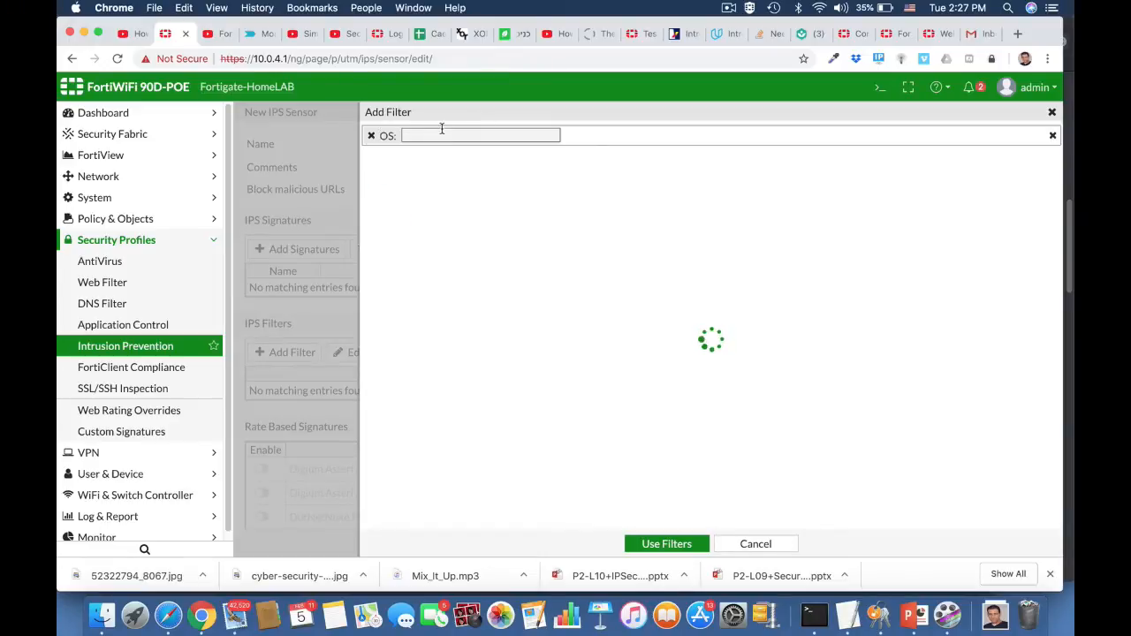
{"action": "type", "text": "wind"}
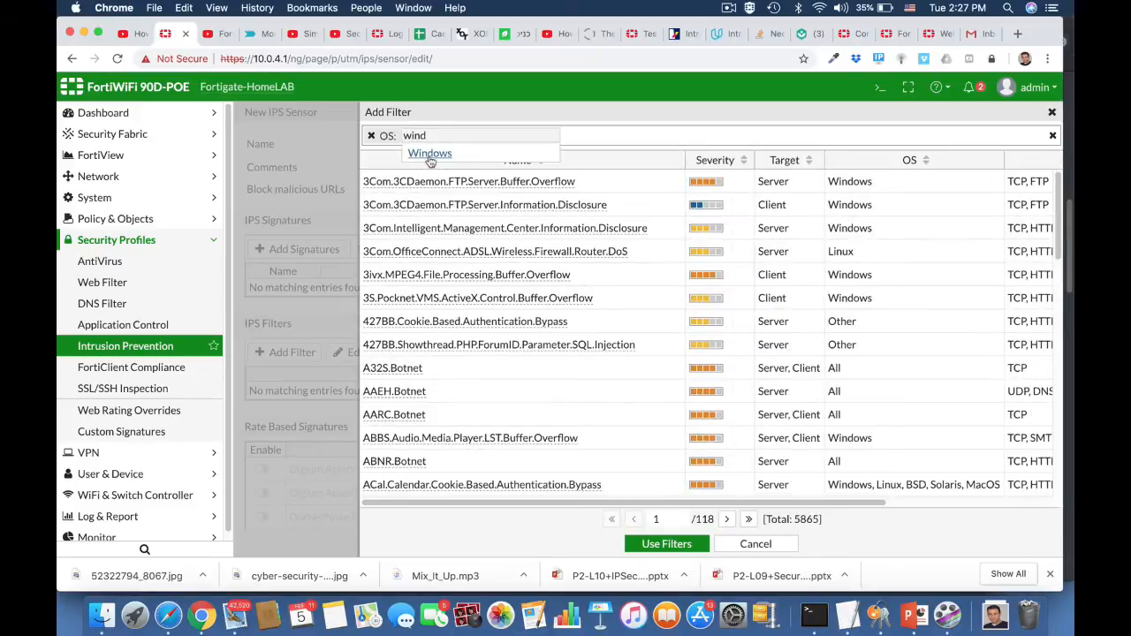
{"action": "left_click", "coordinate": [431, 155]}
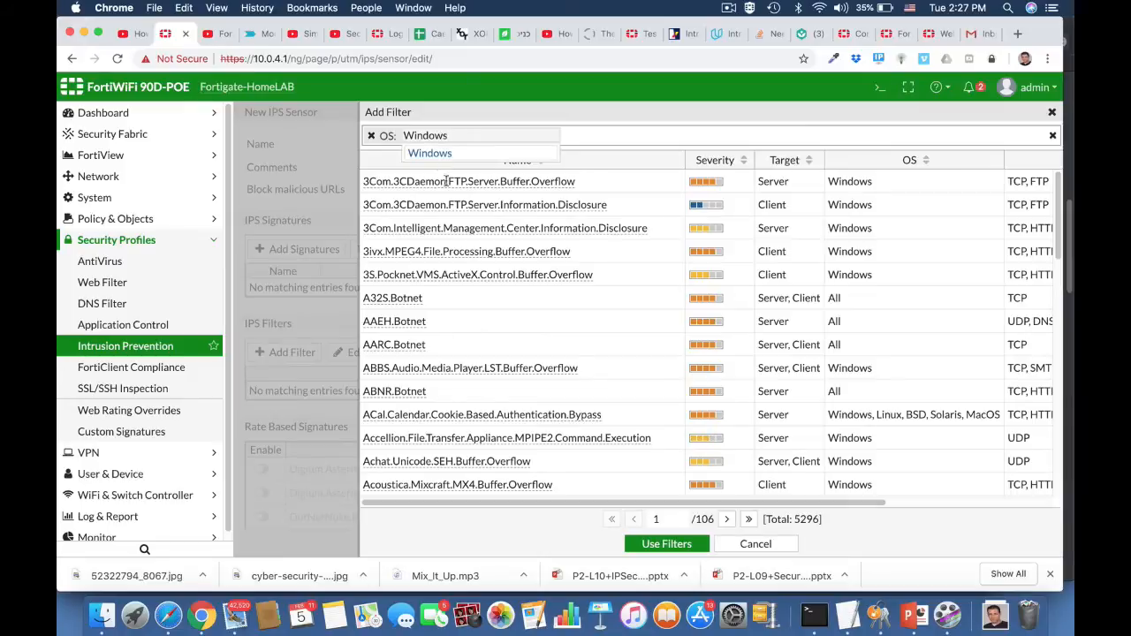
Add High and Critical severity criteria to the IPS filter.
{"action": "left_click", "coordinate": [568, 139]}
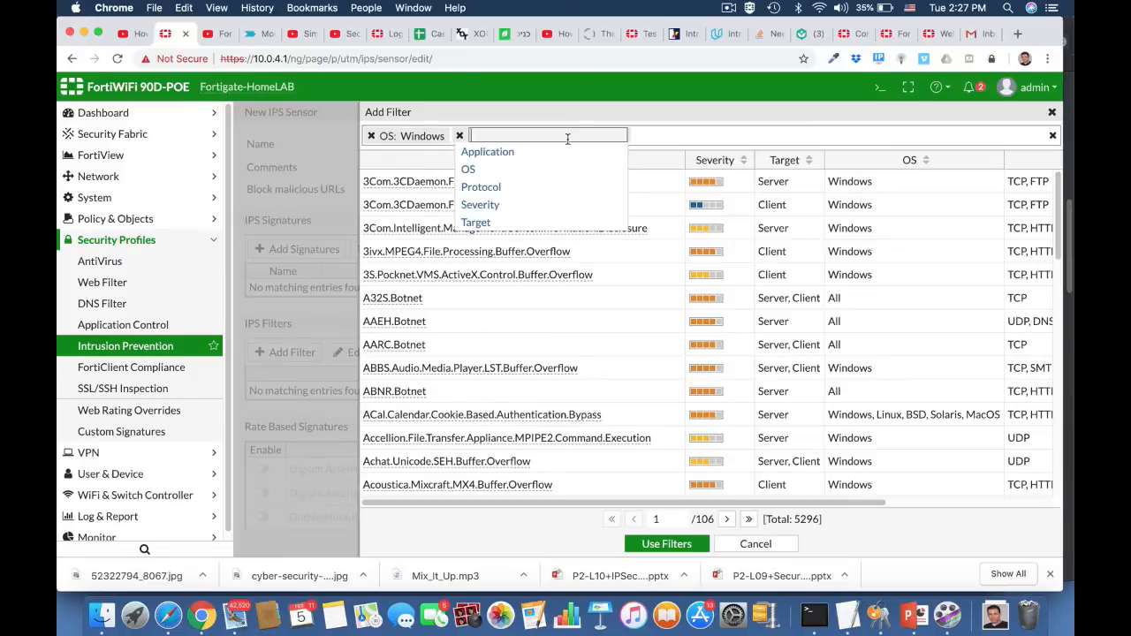
{"action": "left_click", "coordinate": [484, 206]}
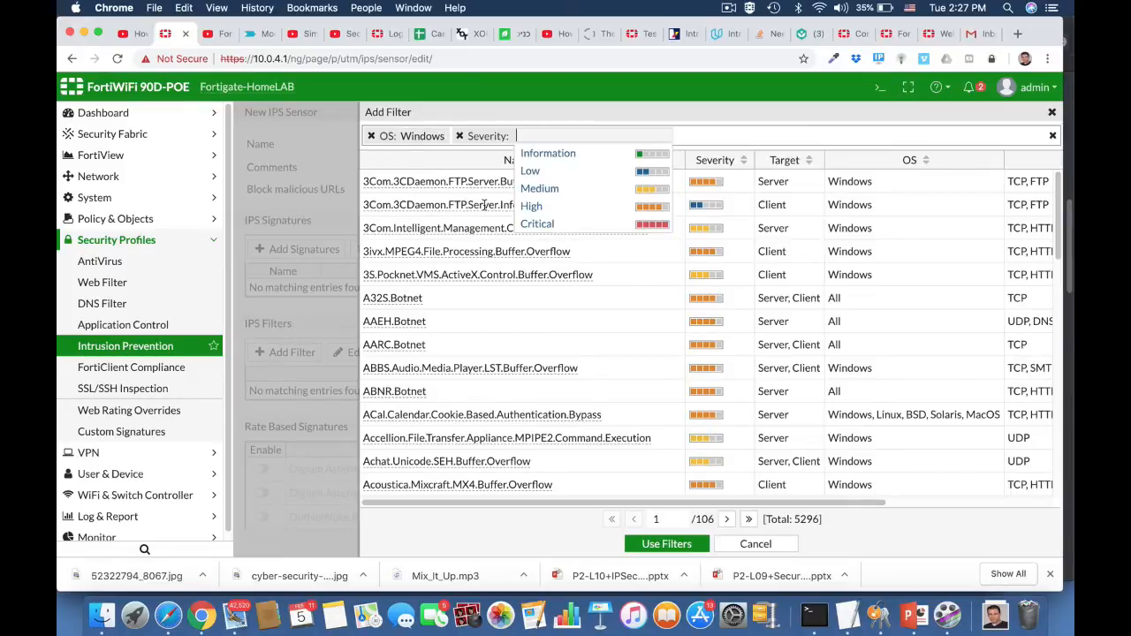
{"action": "left_click", "coordinate": [538, 205]}
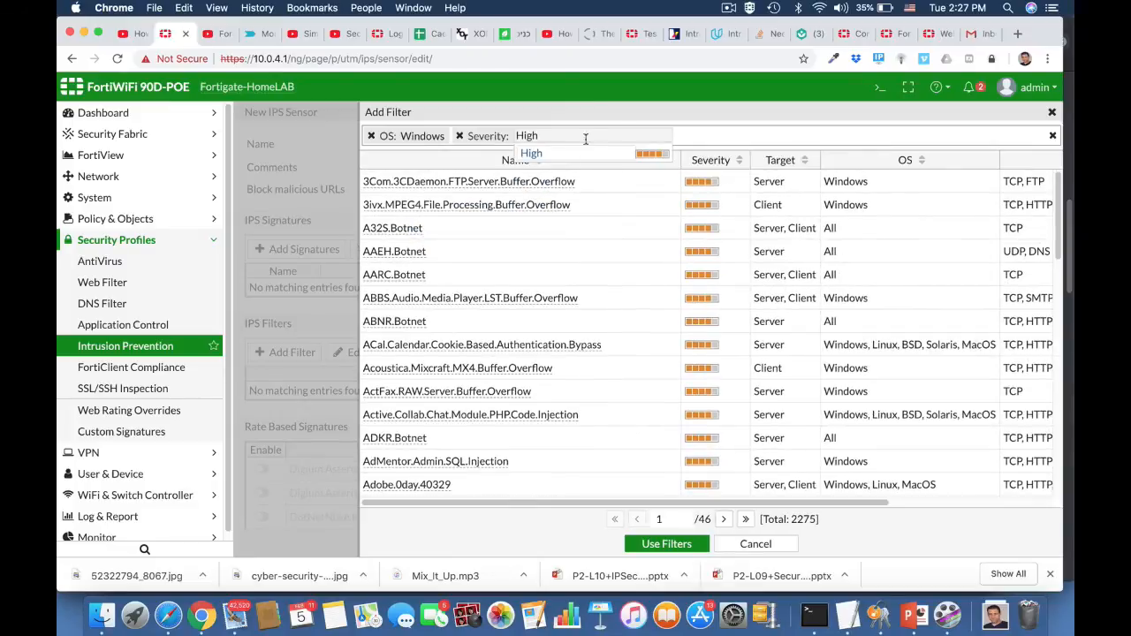
{"action": "left_click", "coordinate": [683, 135]}
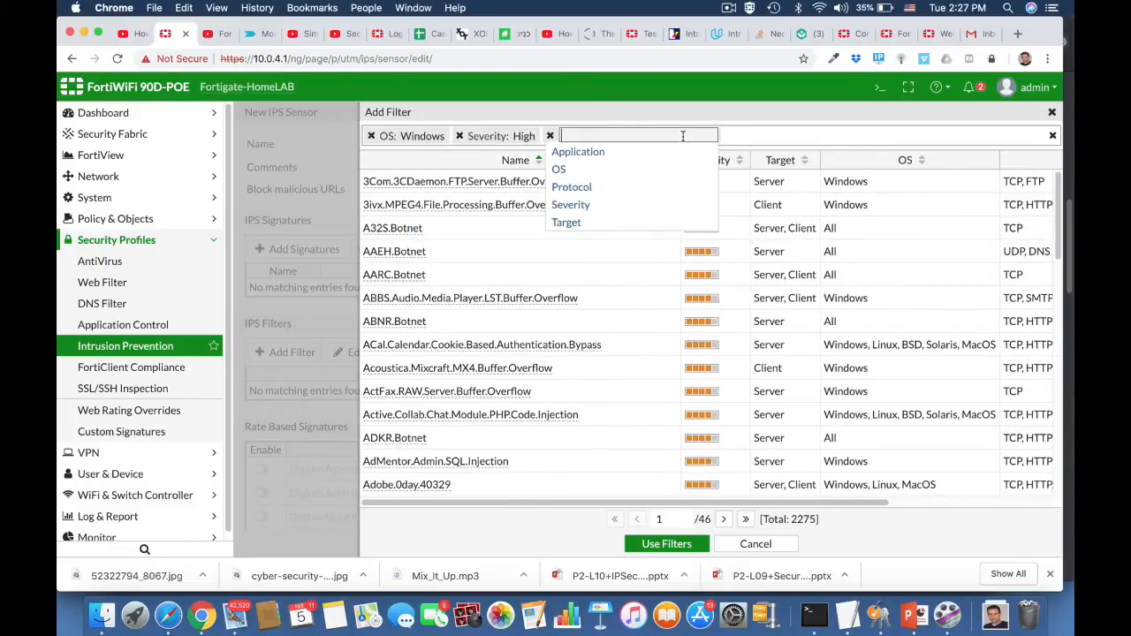
{"action": "left_click", "coordinate": [572, 204]}
{"action": "left_click", "coordinate": [628, 206]}
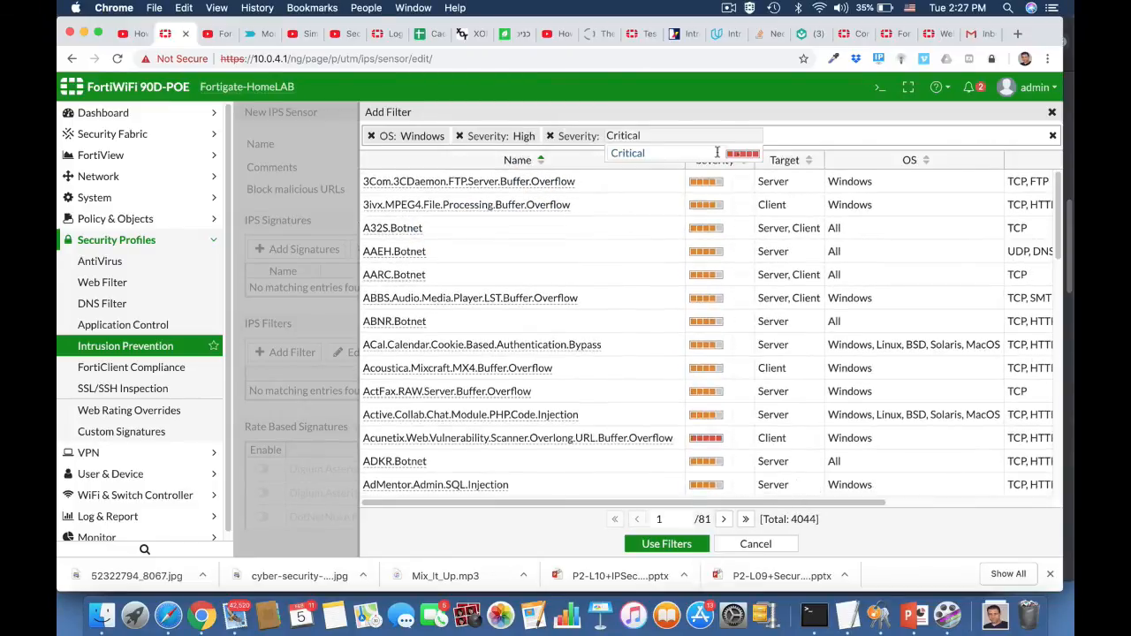
Set the filter's target to client and apply the filter criteria to the sensor.
{"action": "left_click", "coordinate": [771, 134]}
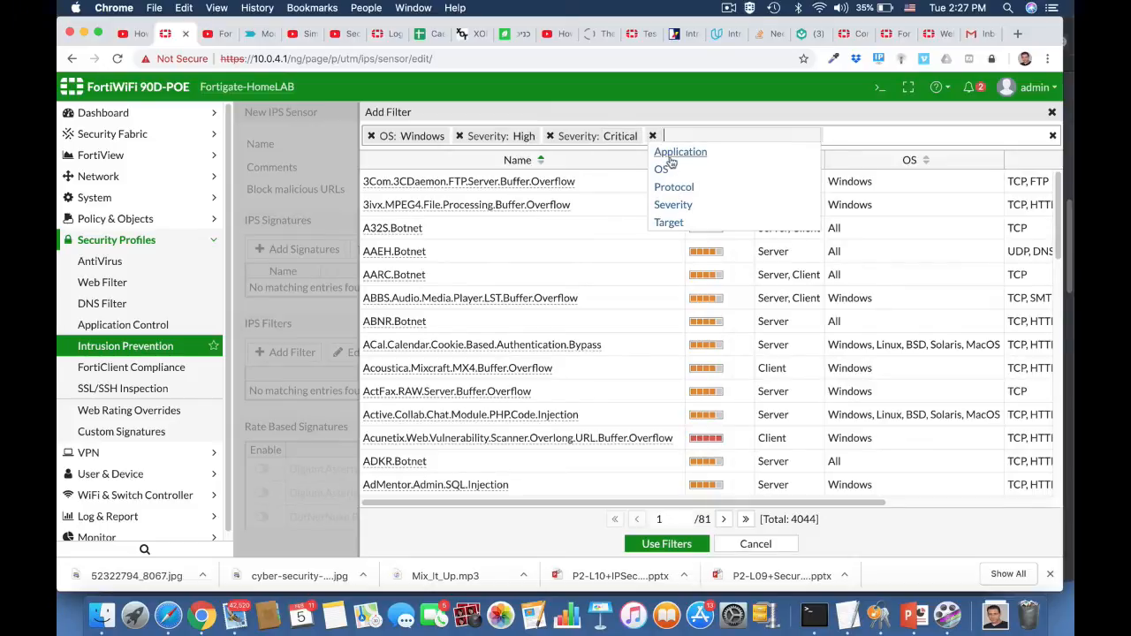
{"action": "left_click", "coordinate": [664, 222]}
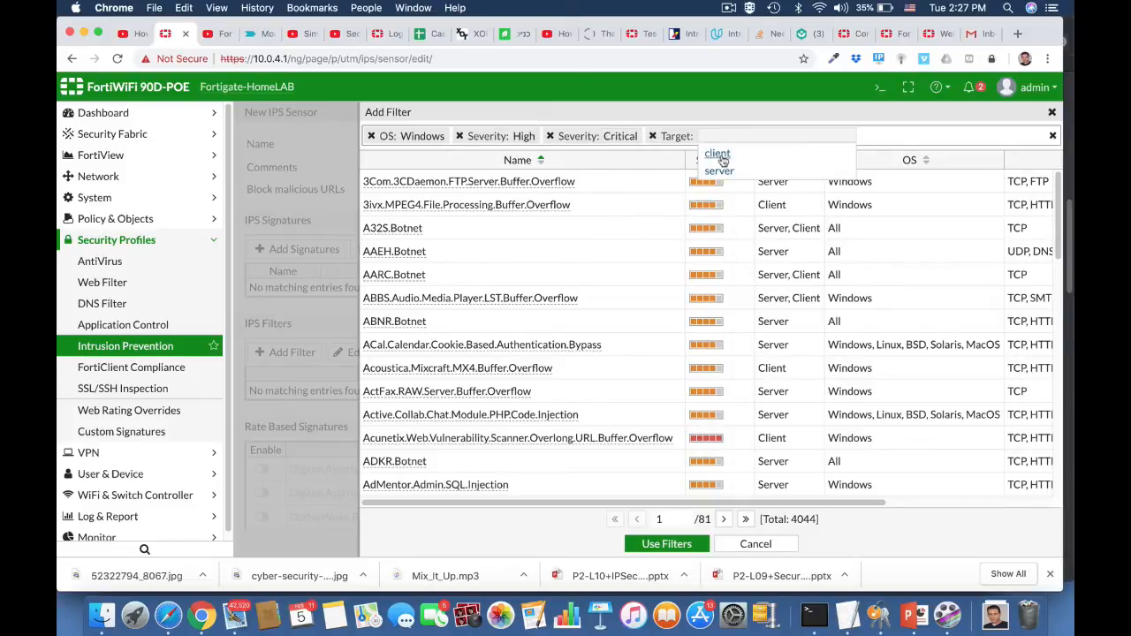
{"action": "left_click", "coordinate": [719, 157]}
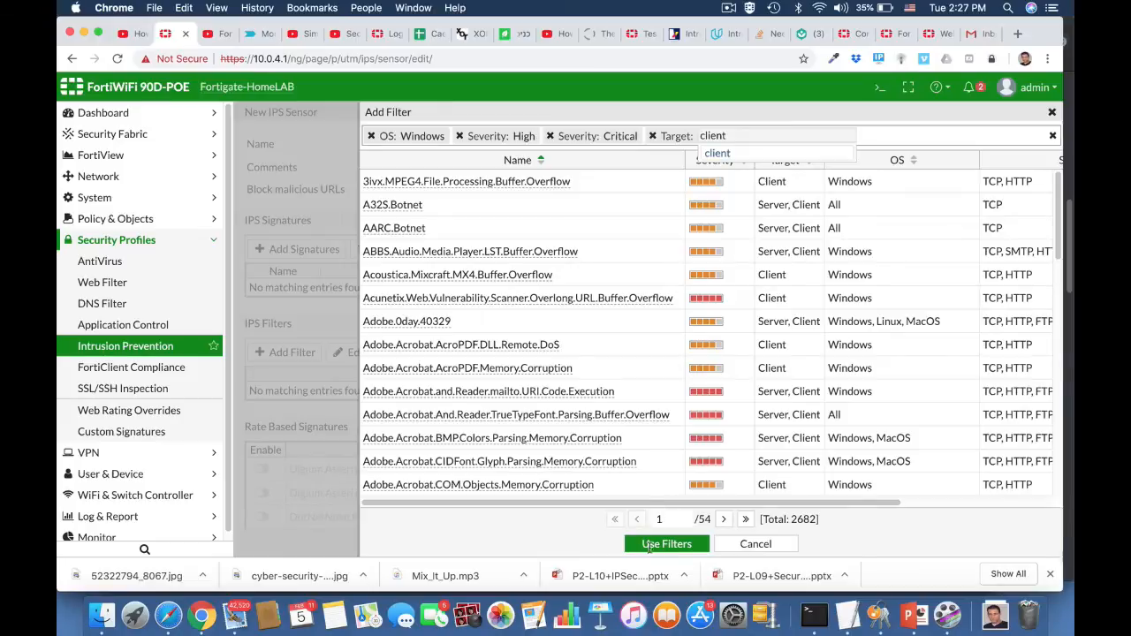
{"action": "left_click", "coordinate": [652, 544]}
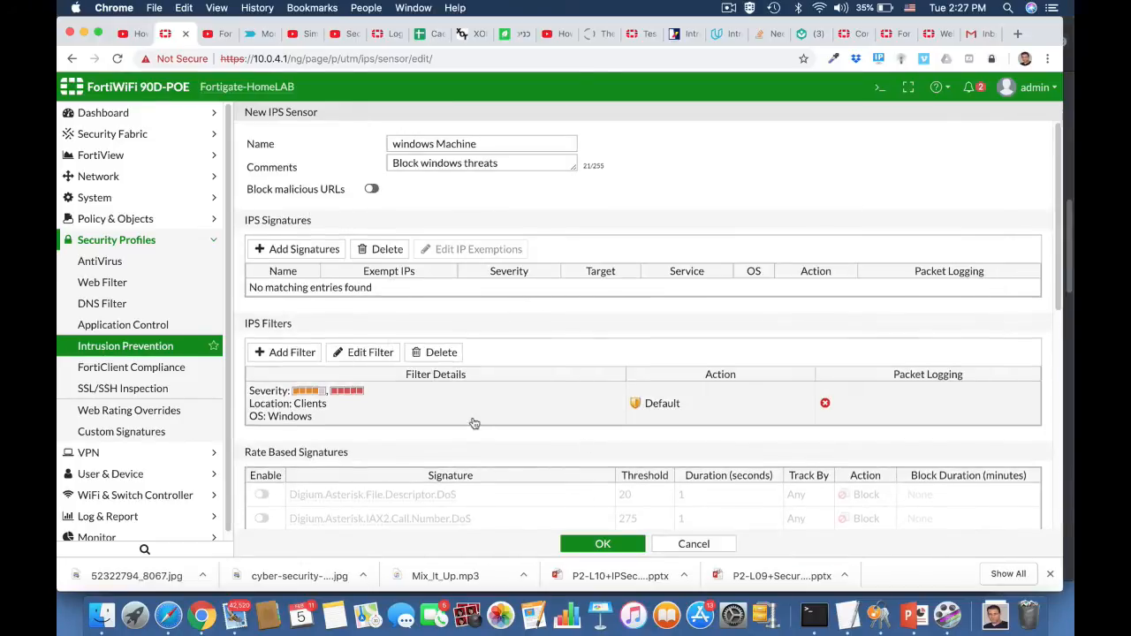
Review the sensor's filter and rate-based signatures, and save the windows Machine IPS sensor.
{"action": "scroll", "coordinate": [475, 424], "scroll_direction": "down", "scroll_amount": 5}
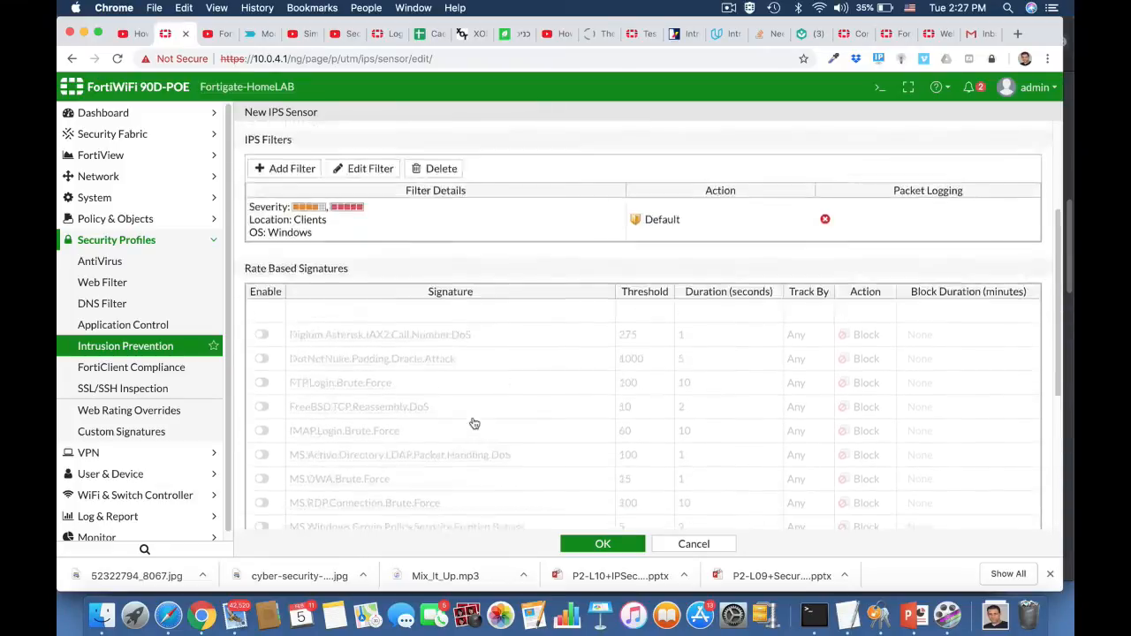
{"action": "scroll", "coordinate": [475, 424], "scroll_direction": "up", "scroll_amount": 3}
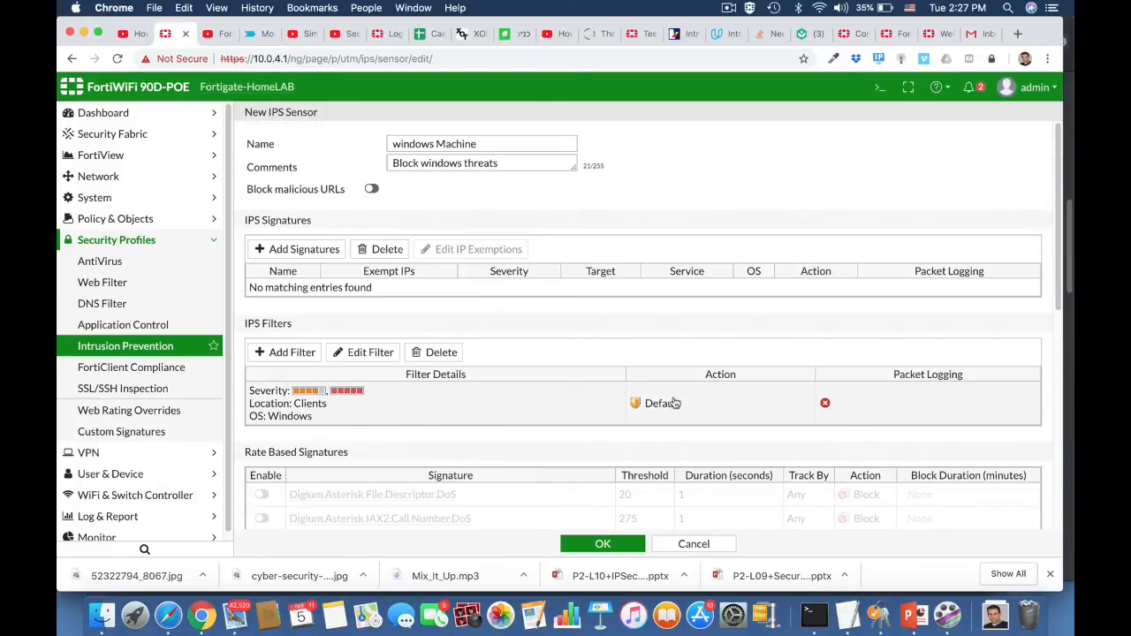
{"action": "left_click", "coordinate": [603, 544]}
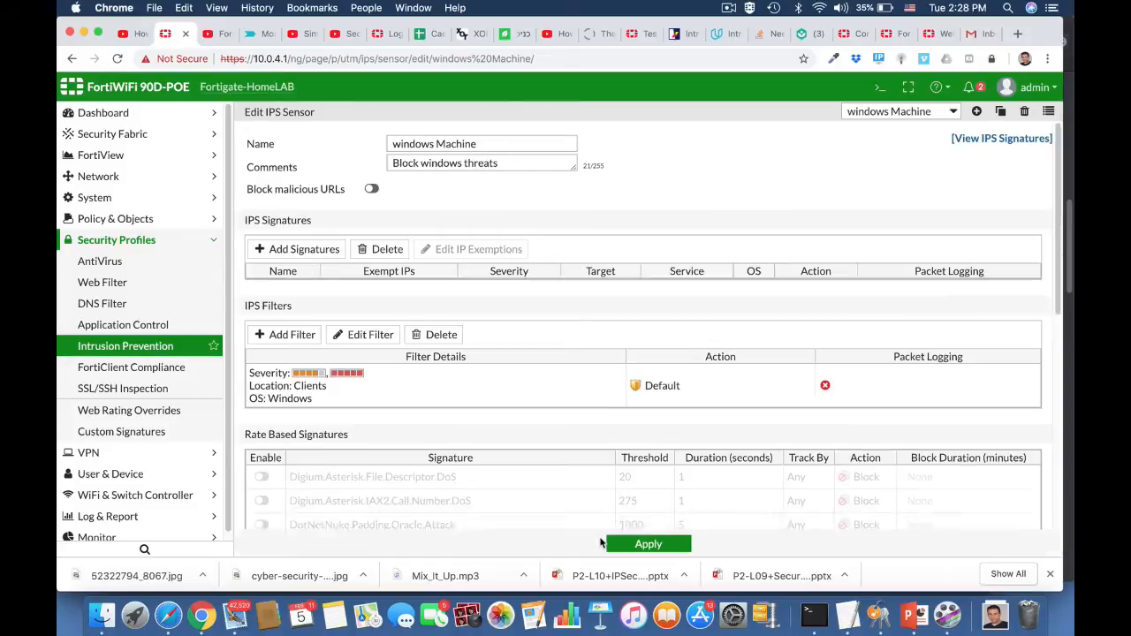
Edit the ruckus2wan IPv4 policy to use the windows Machine IPS sensor and save it.
{"action": "left_click", "coordinate": [115, 219]}
{"action": "left_click", "coordinate": [103, 244]}
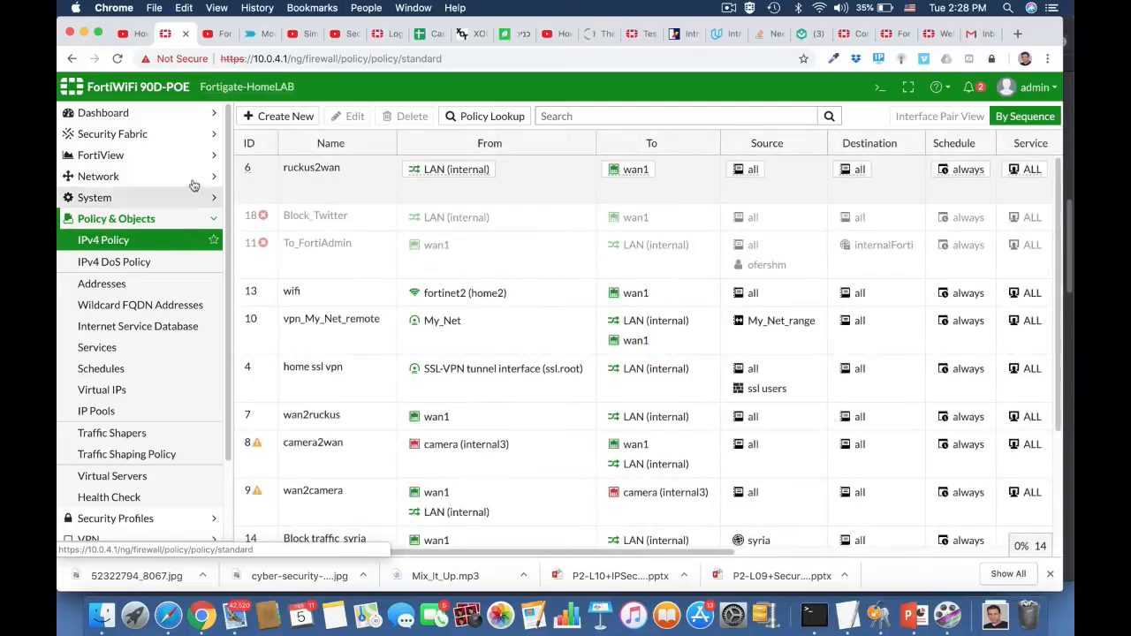
{"action": "left_click", "coordinate": [292, 181]}
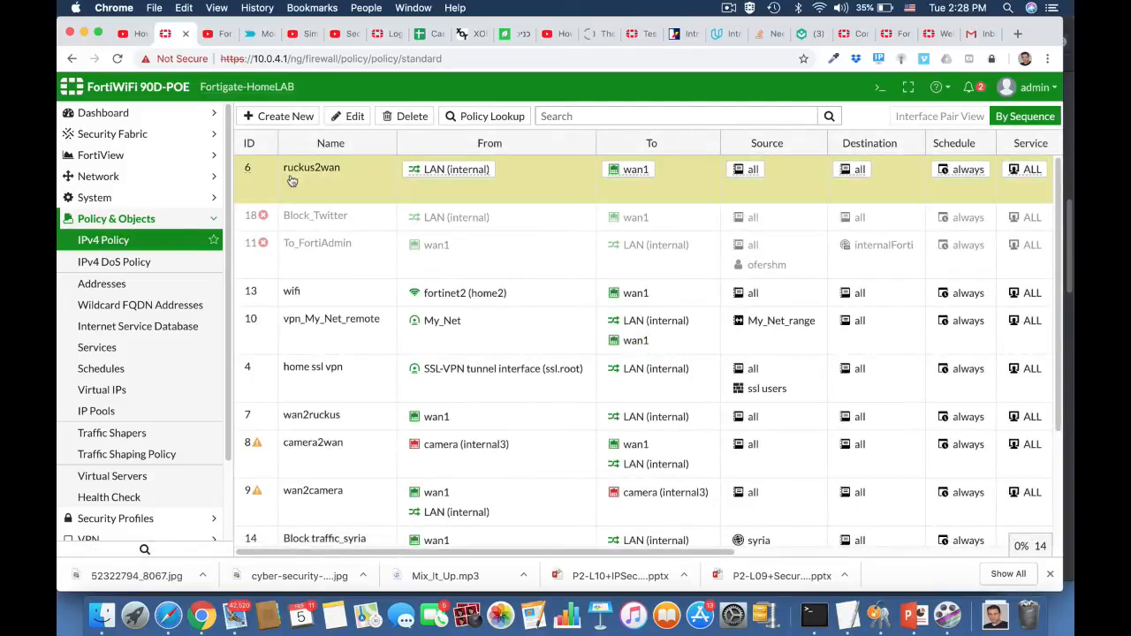
{"action": "left_click", "coordinate": [347, 117]}
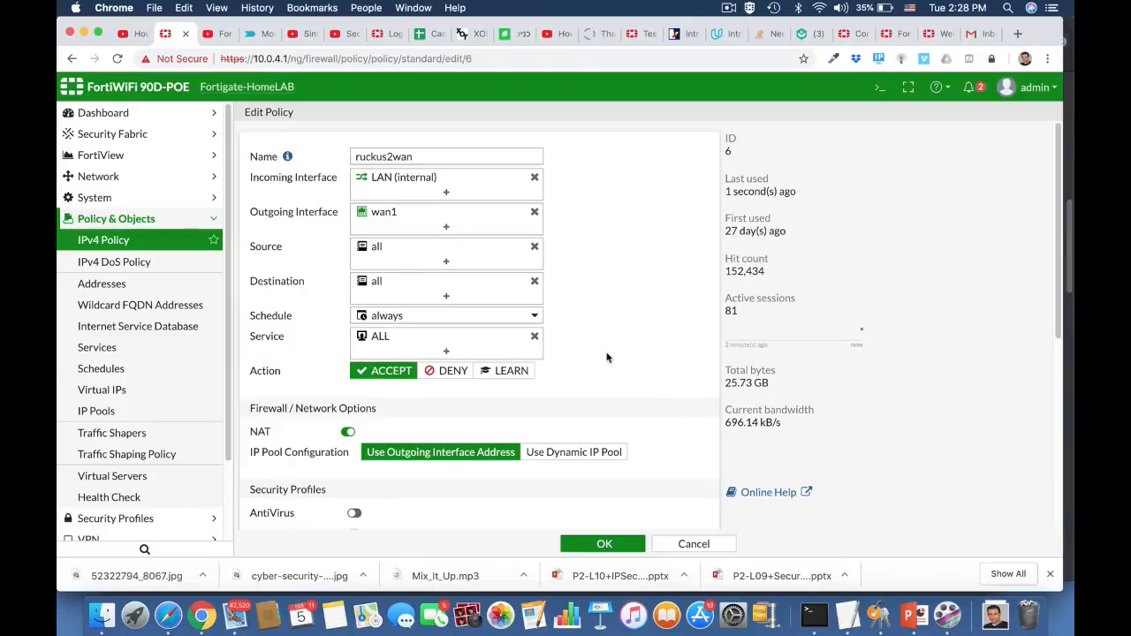
{"action": "scroll", "coordinate": [607, 357], "scroll_direction": "down", "scroll_amount": 5}
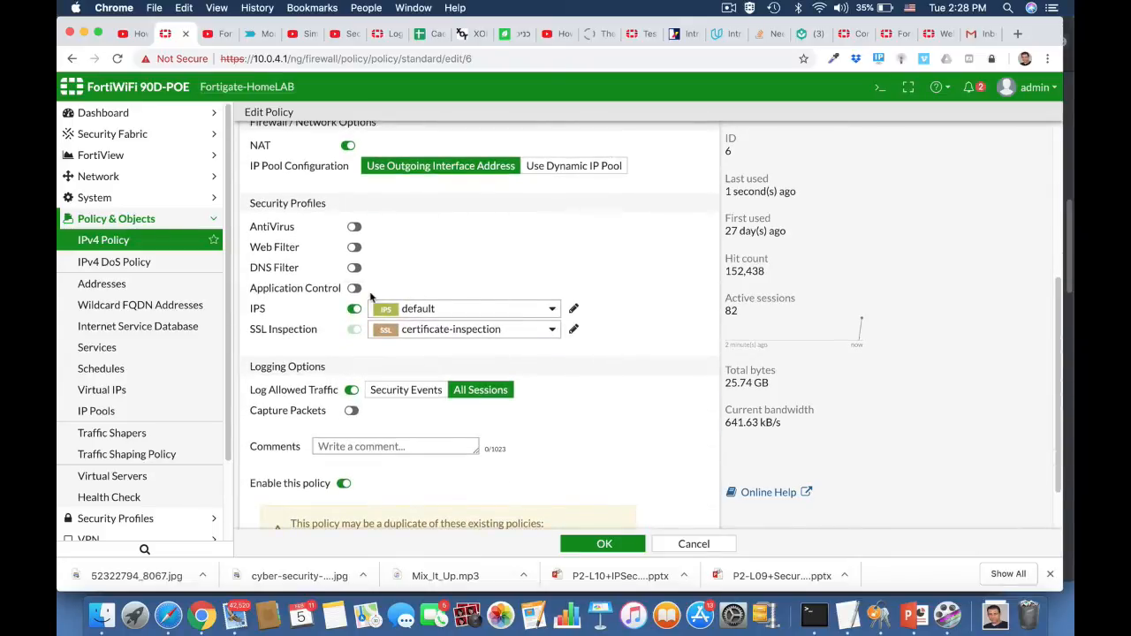
{"action": "left_click", "coordinate": [433, 311]}
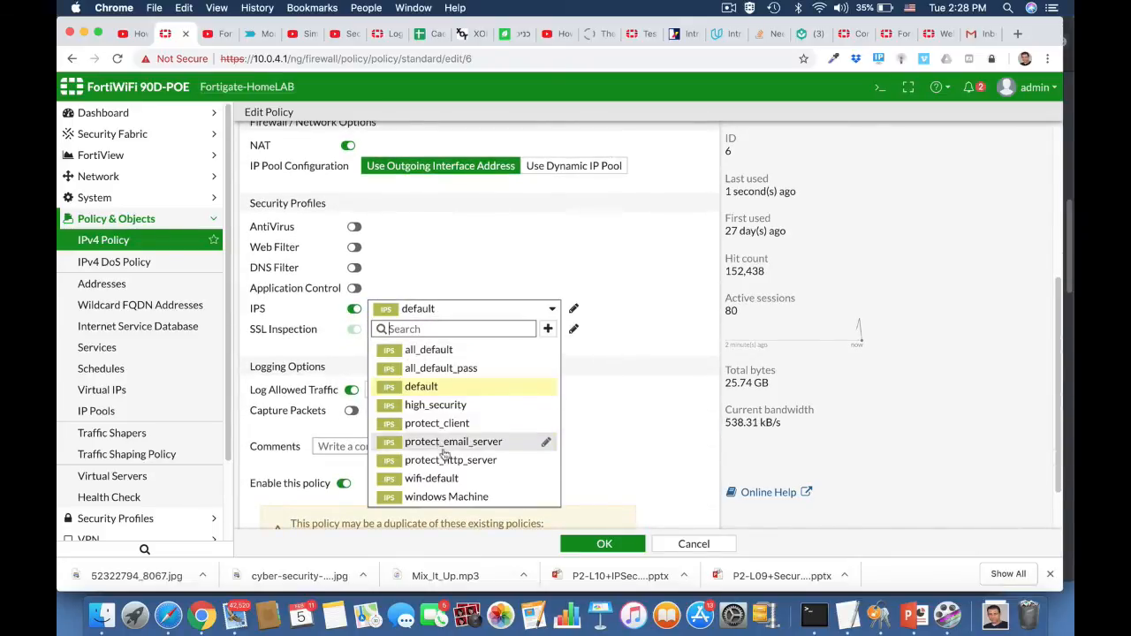
{"action": "left_click", "coordinate": [451, 498]}
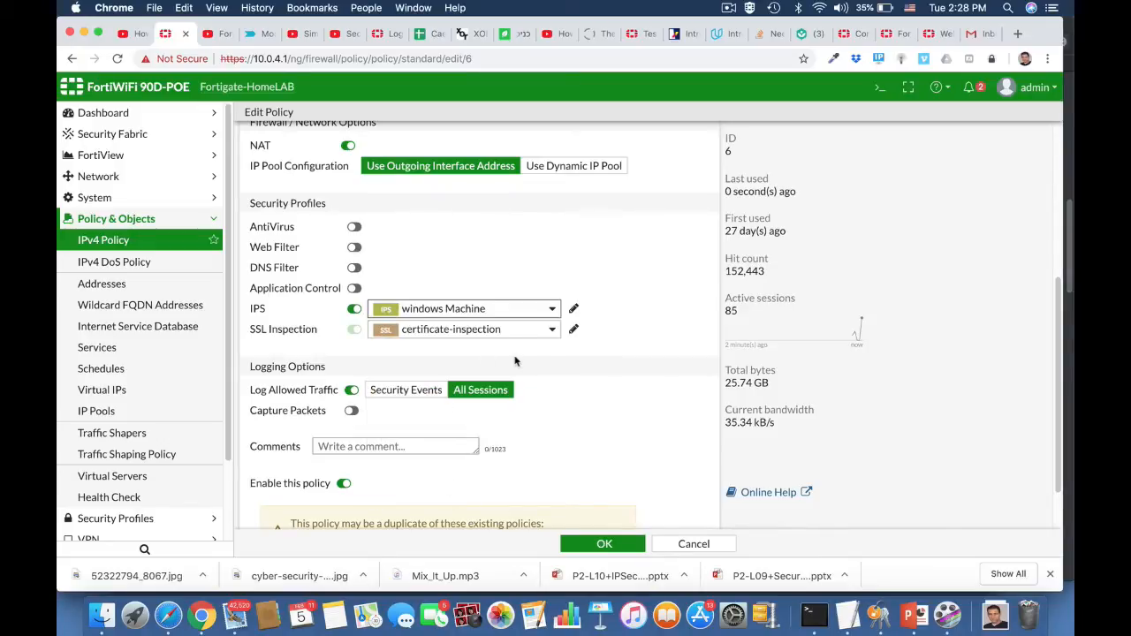
{"action": "scroll", "coordinate": [593, 458], "scroll_direction": "down", "scroll_amount": 2}
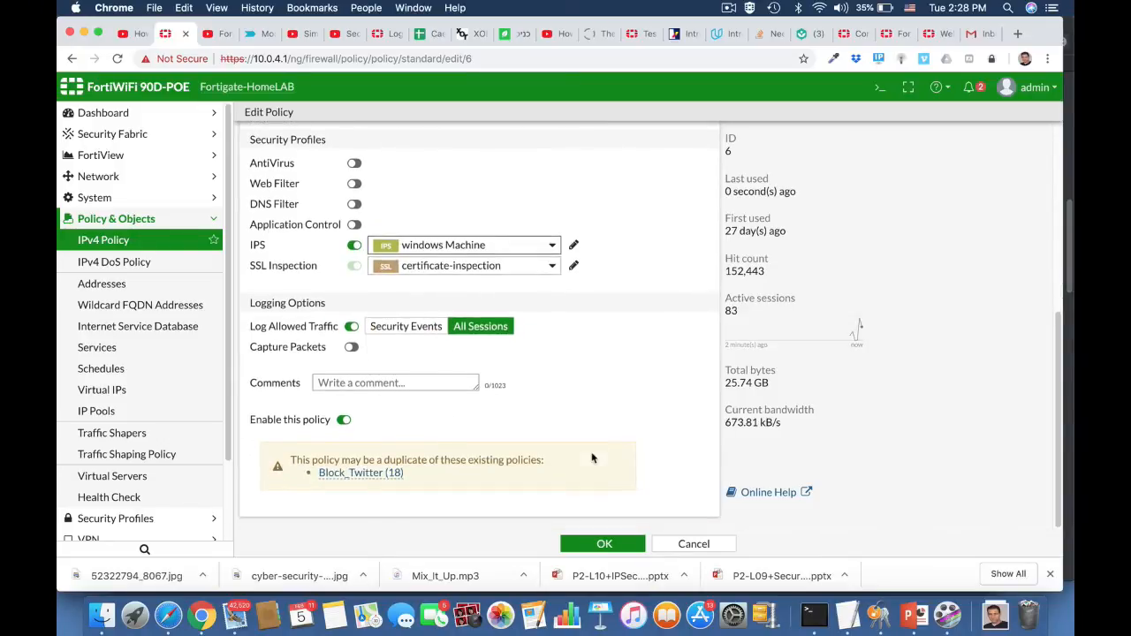
{"action": "left_click", "coordinate": [604, 544]}
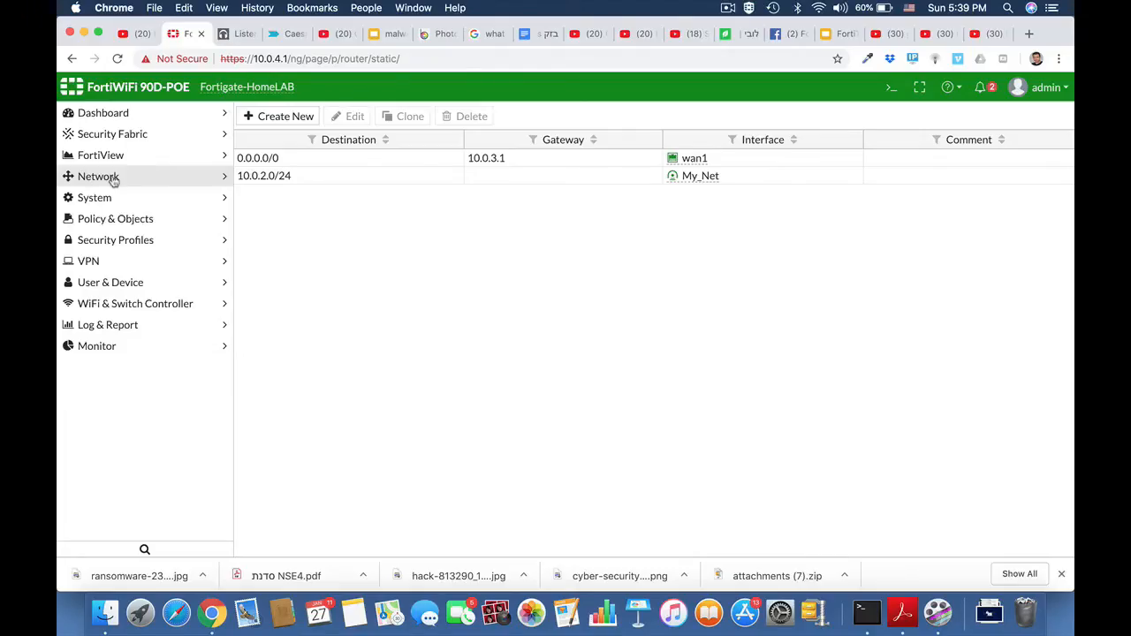
Start a new static route with the destination subnet 10.10.10.0/24.
{"action": "left_click", "coordinate": [97, 177]}
{"action": "left_click", "coordinate": [109, 349]}
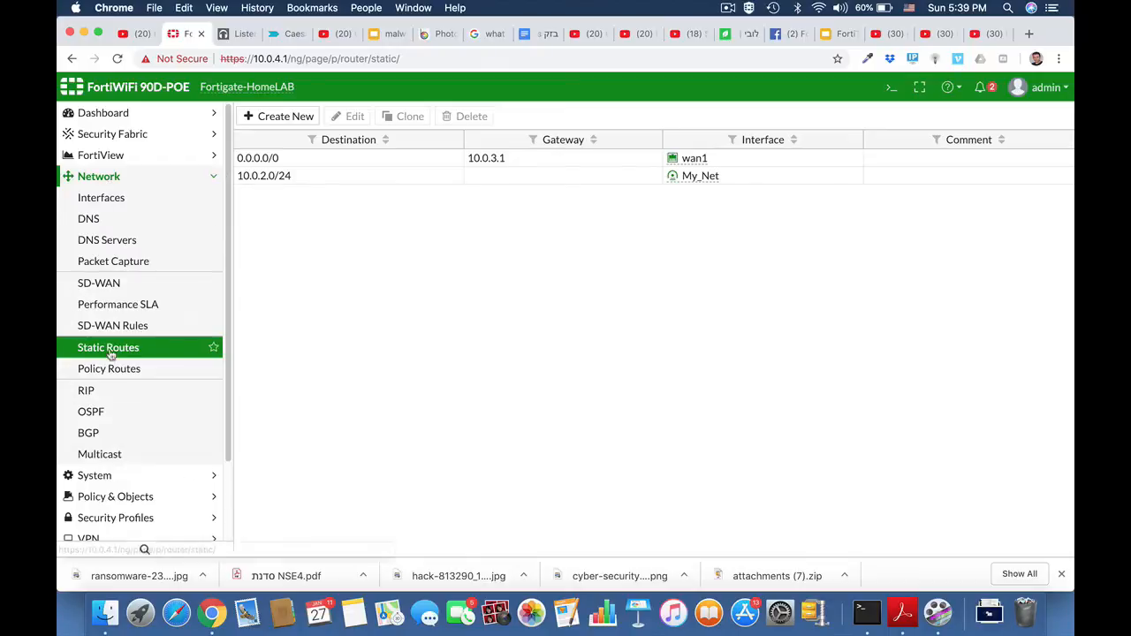
{"action": "left_click", "coordinate": [279, 118]}
{"action": "left_click_drag", "start_coordinate": [462, 165], "coordinate": [358, 174]}
{"action": "type", "text": "10."}
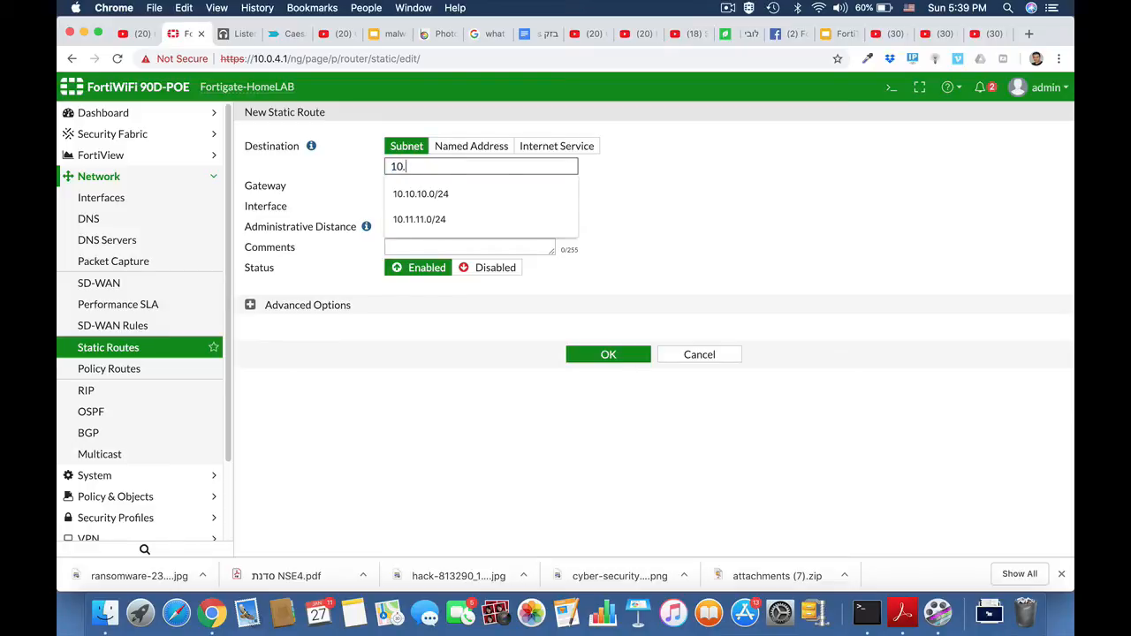
{"action": "type", "text": "10.10.0"}
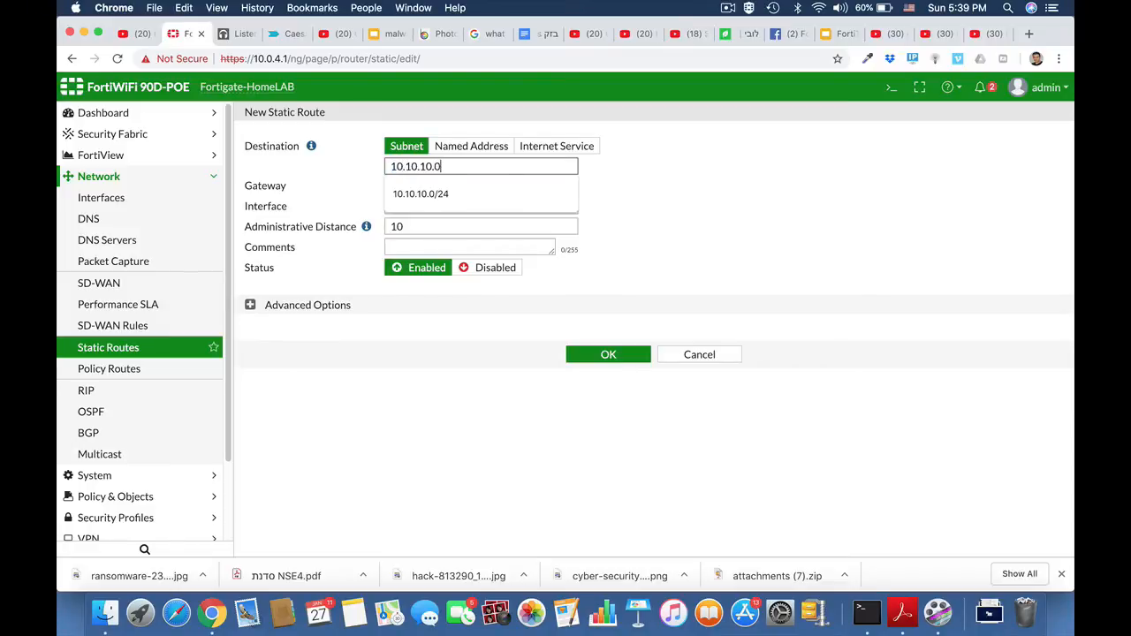
{"action": "type", "text": "/24"}
{"action": "left_click", "coordinate": [566, 193]}
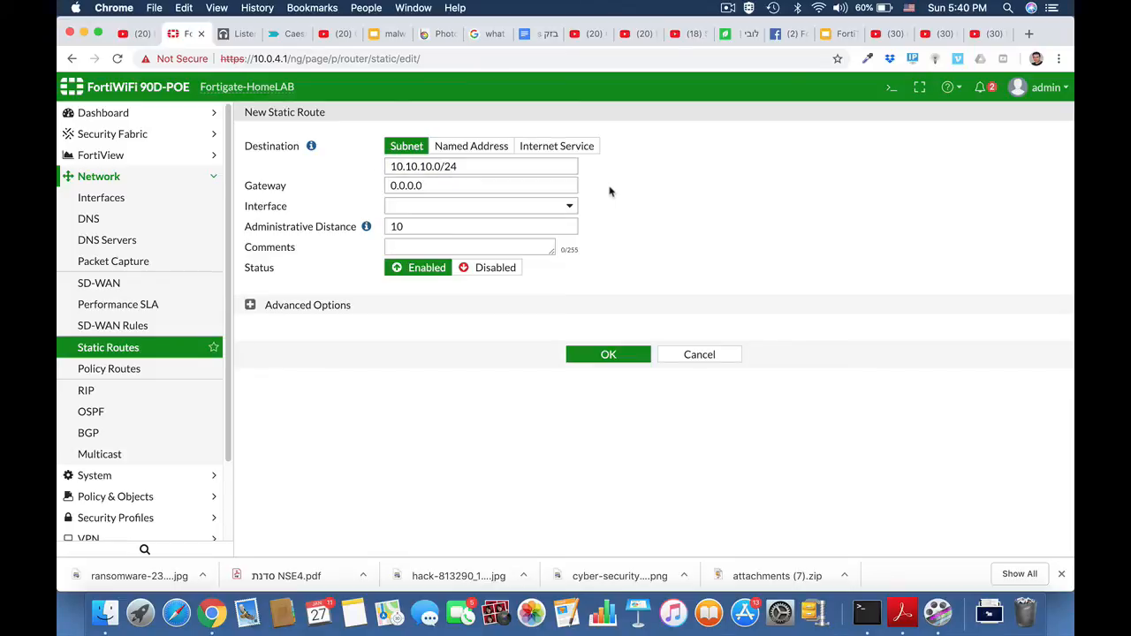
Route the subnet through the HQ_Branch interface and save the static route.
{"action": "left_click", "coordinate": [509, 207]}
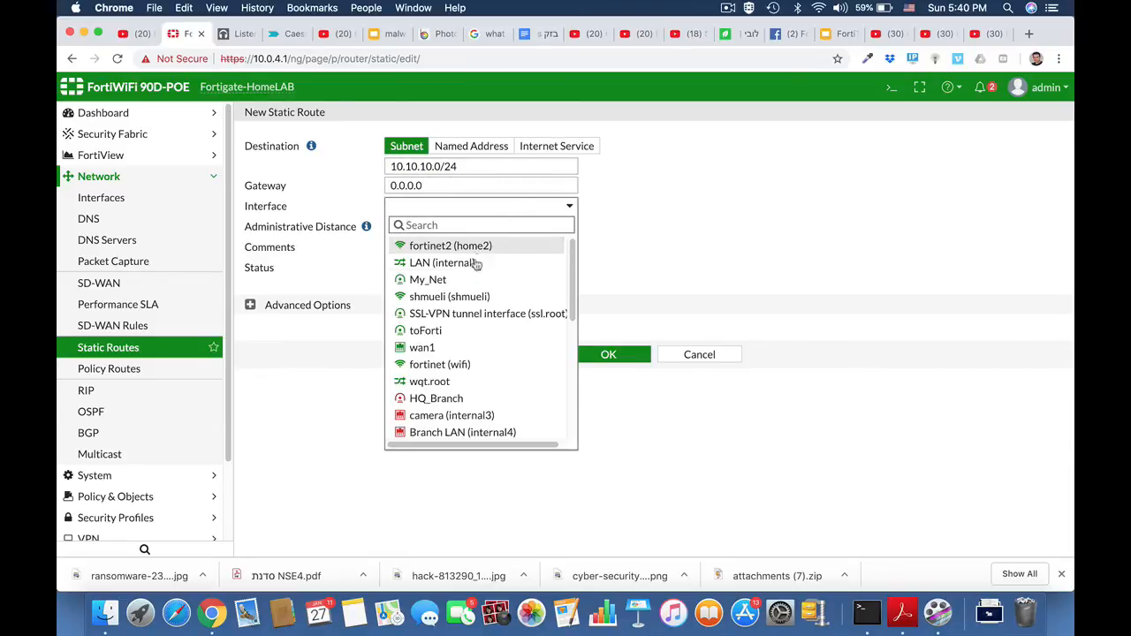
{"action": "left_click", "coordinate": [459, 400]}
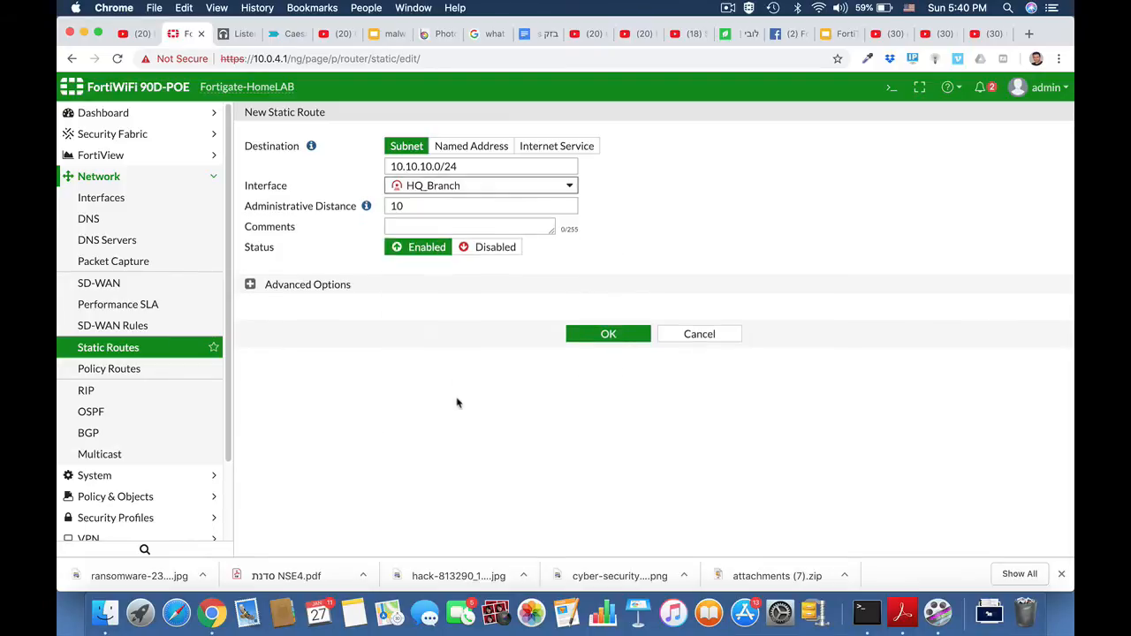
{"action": "left_click", "coordinate": [609, 334]}
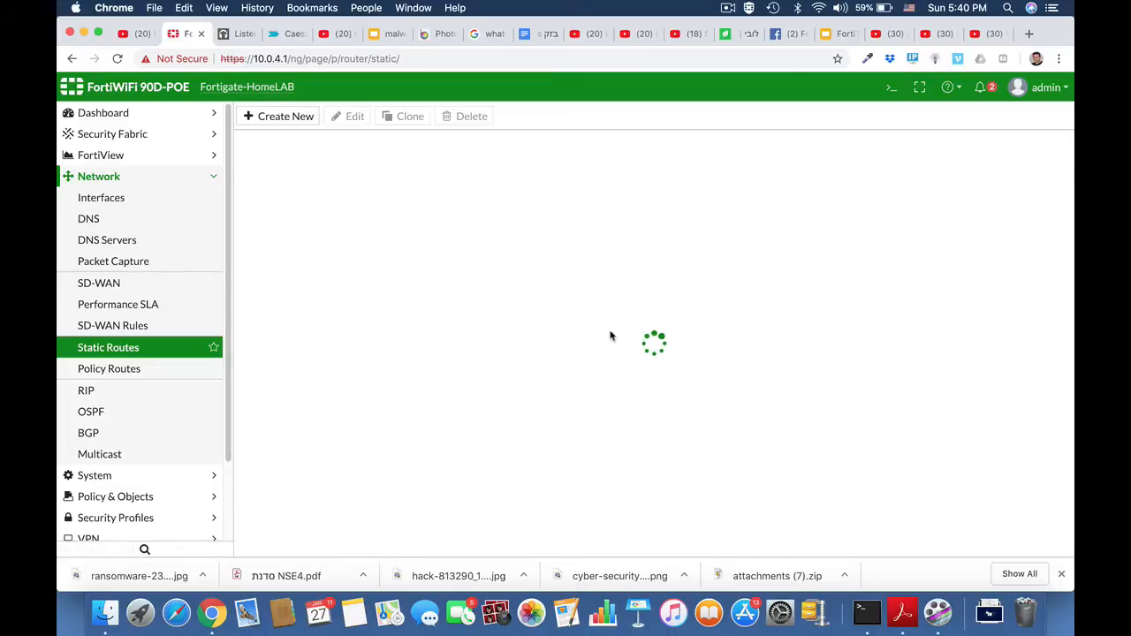
Start a new IPv4 policy named Local_to_ipsec.
{"action": "left_click", "coordinate": [117, 178]}
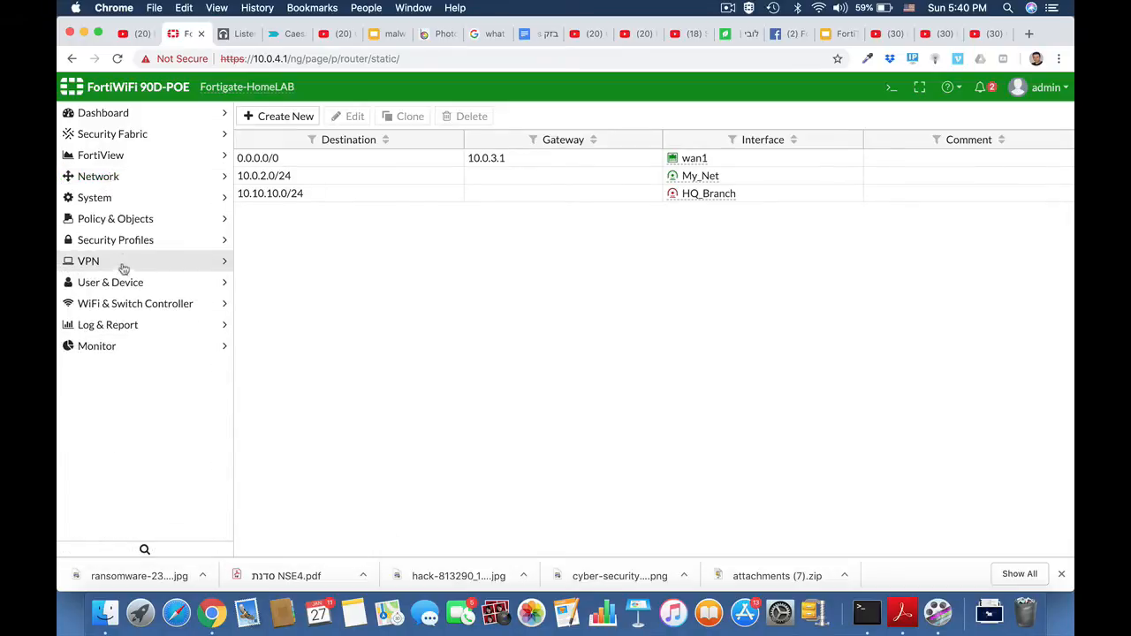
{"action": "left_click", "coordinate": [129, 221]}
{"action": "left_click", "coordinate": [119, 241]}
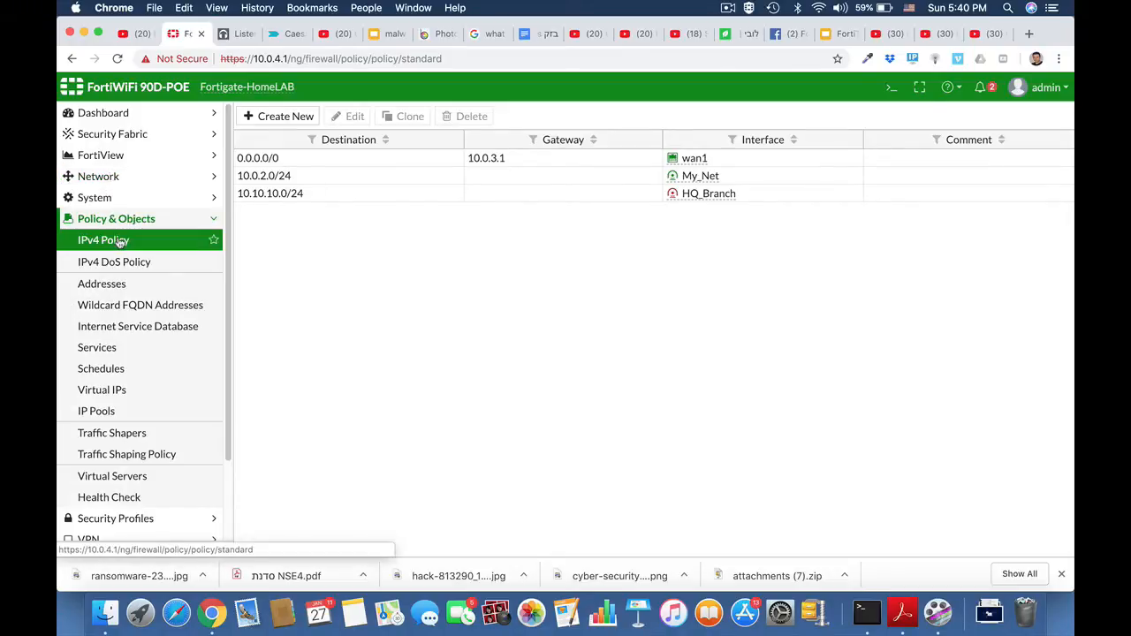
{"action": "left_click", "coordinate": [303, 119]}
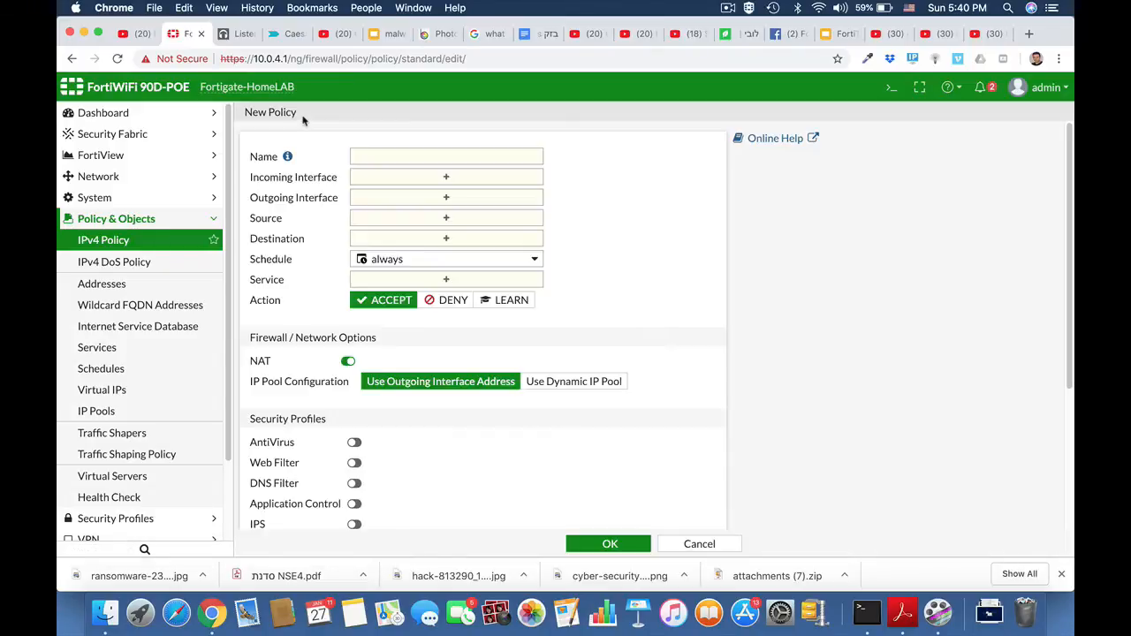
{"action": "left_click", "coordinate": [436, 157]}
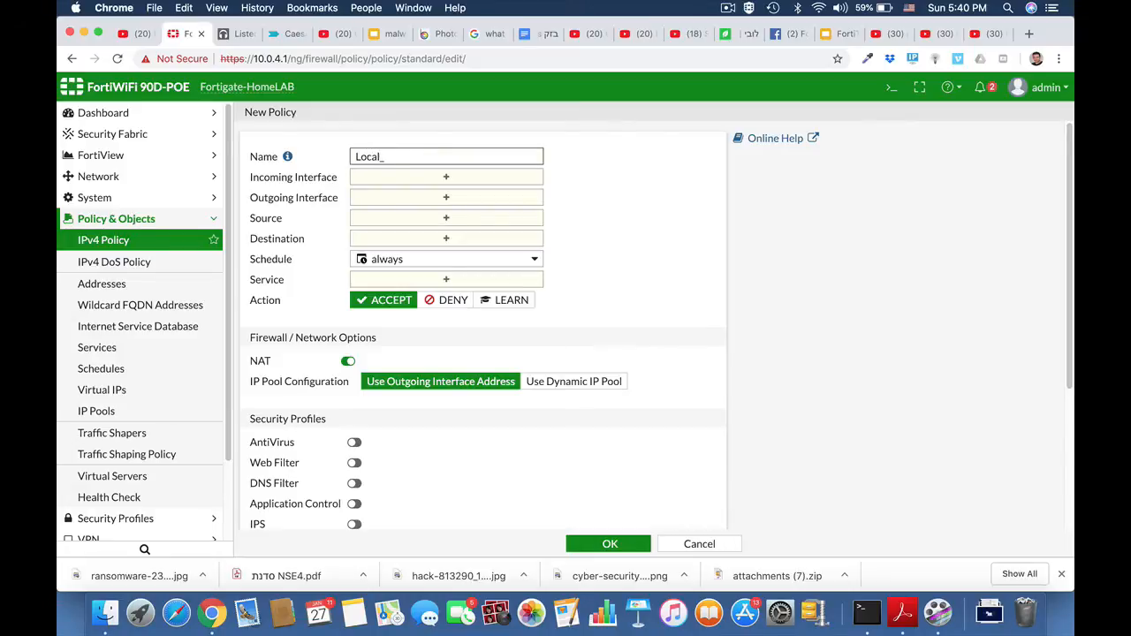
{"action": "type", "text": "Local_to_ipsec"}
Set the new policy's incoming interface to LAN (internal) and its outgoing interface to HQ_Branch.
{"action": "left_click", "coordinate": [496, 182]}
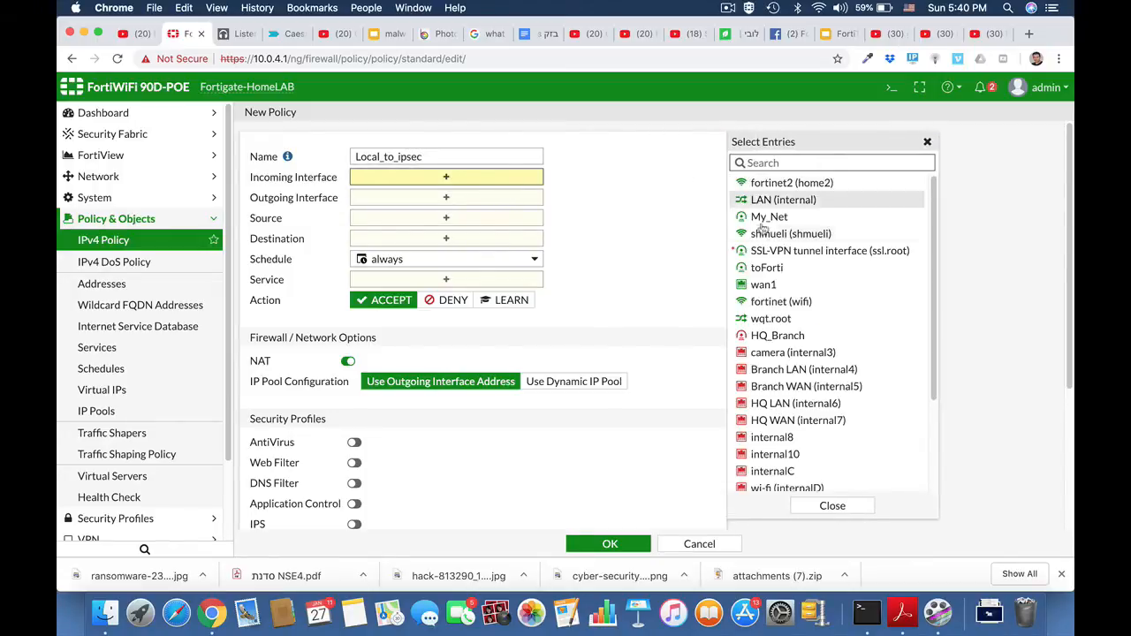
{"action": "left_click", "coordinate": [757, 202]}
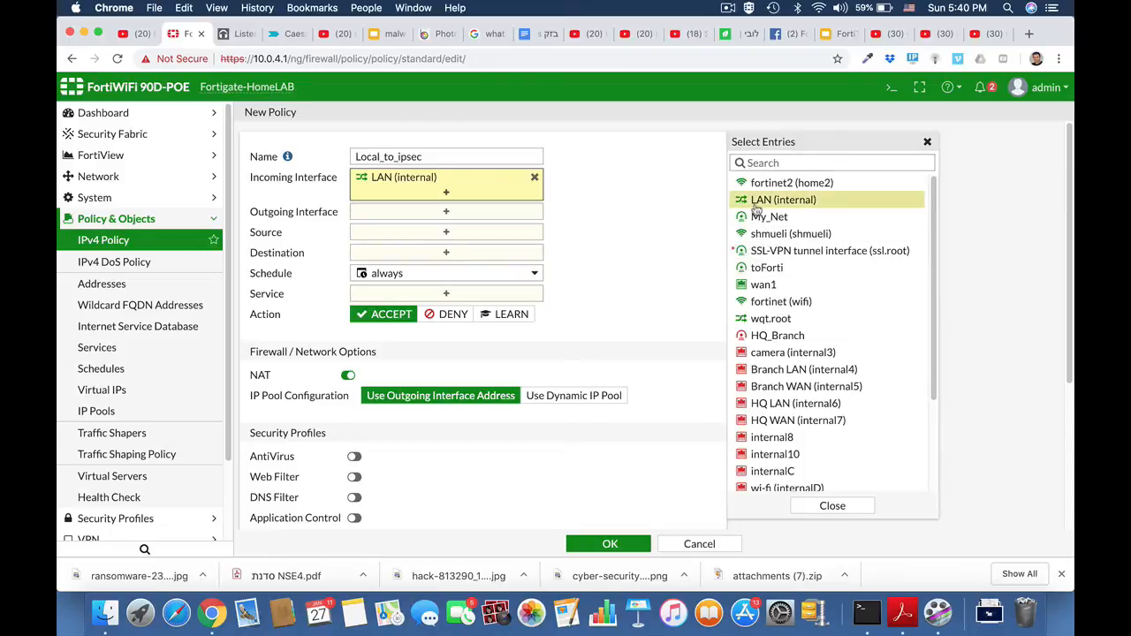
{"action": "left_click", "coordinate": [480, 212]}
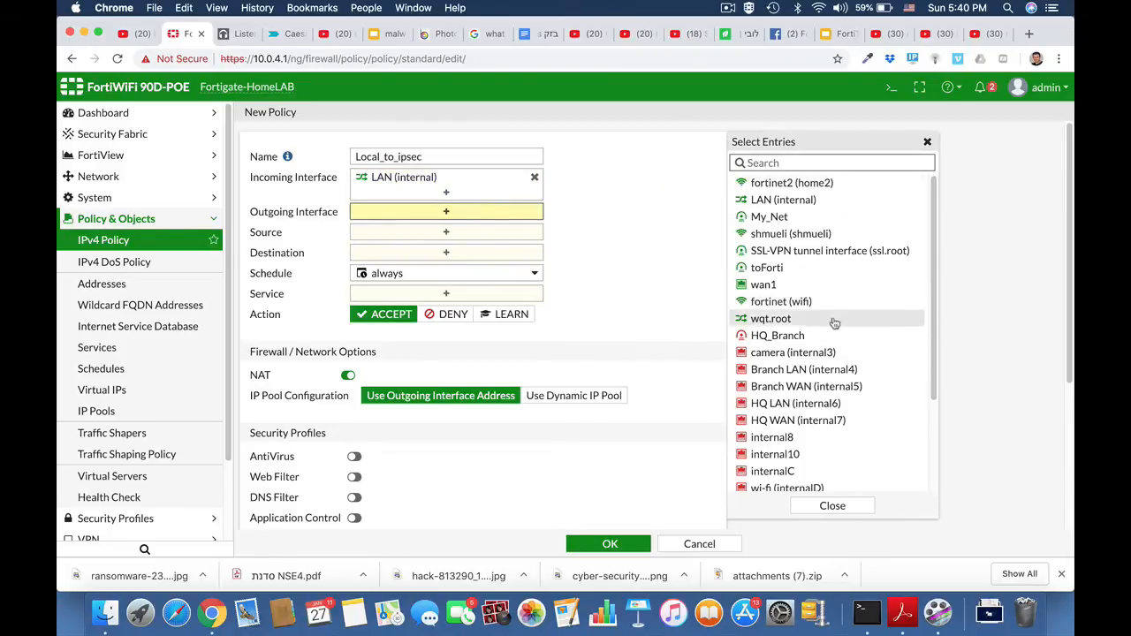
{"action": "left_click", "coordinate": [799, 337]}
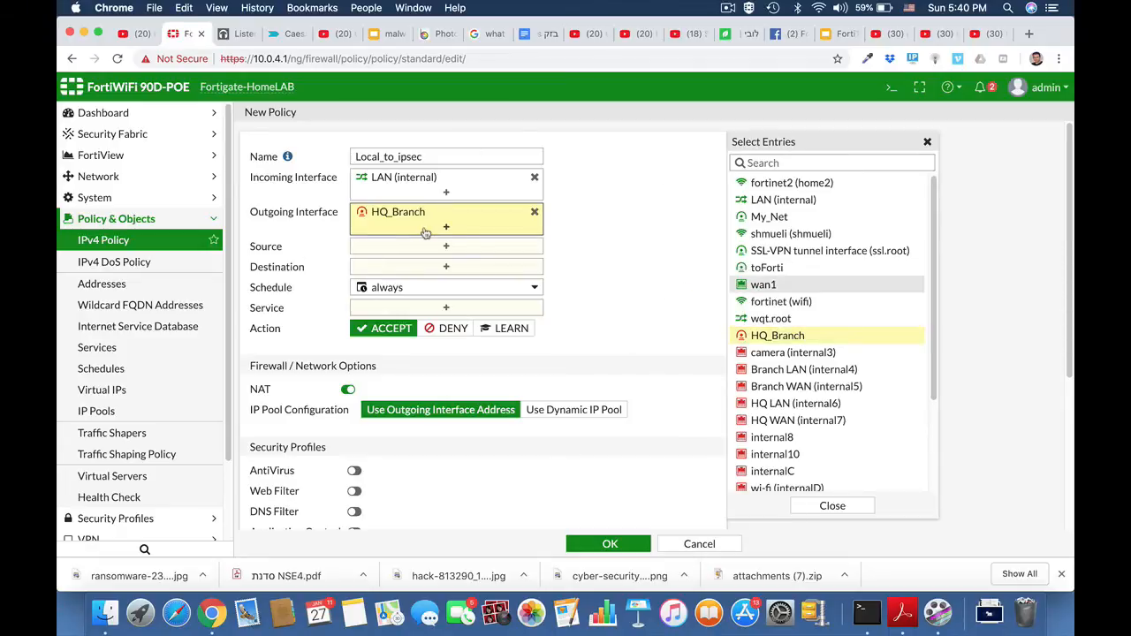
Set source and destination to all and the service to ALL, and save the Local_to_ipsec policy.
{"action": "left_click", "coordinate": [449, 248]}
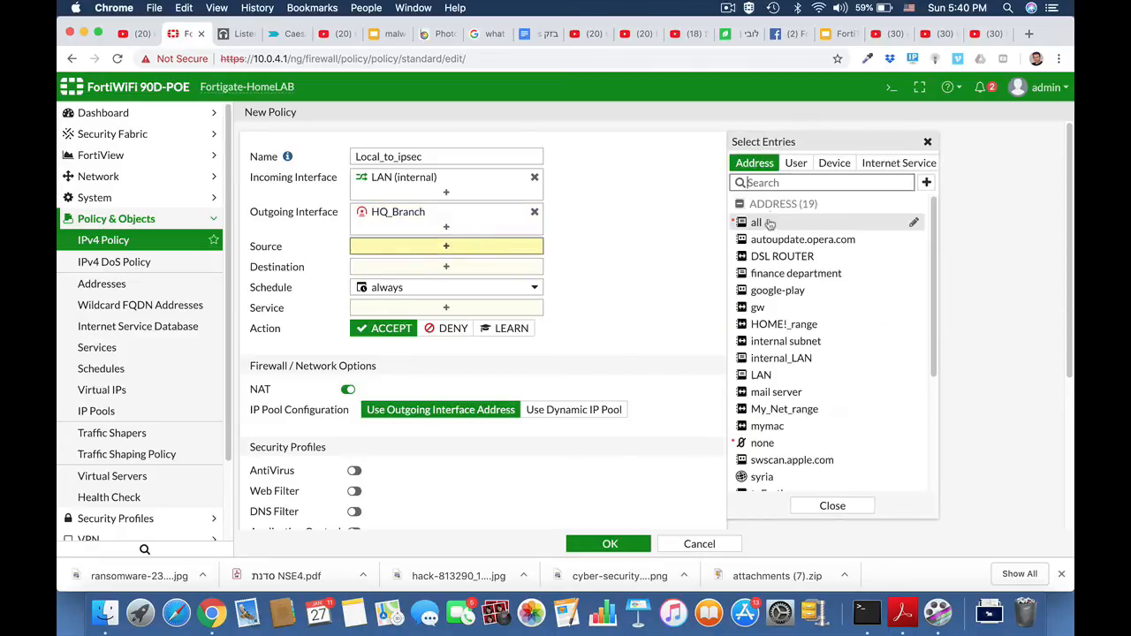
{"action": "left_click", "coordinate": [769, 223]}
{"action": "left_click", "coordinate": [512, 281]}
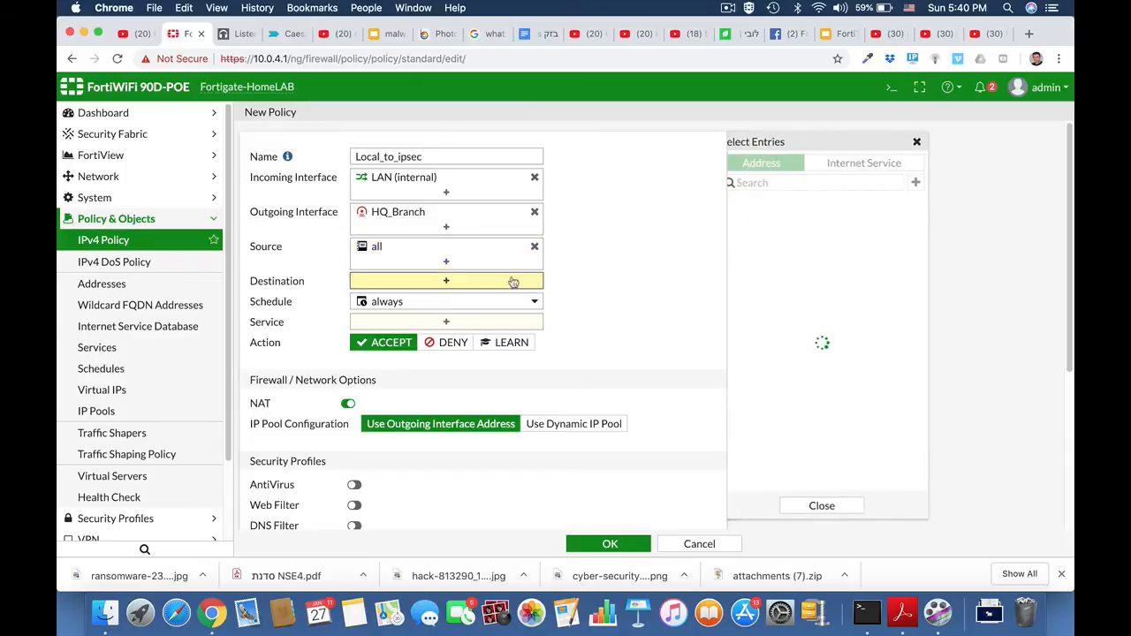
{"action": "left_click", "coordinate": [762, 224]}
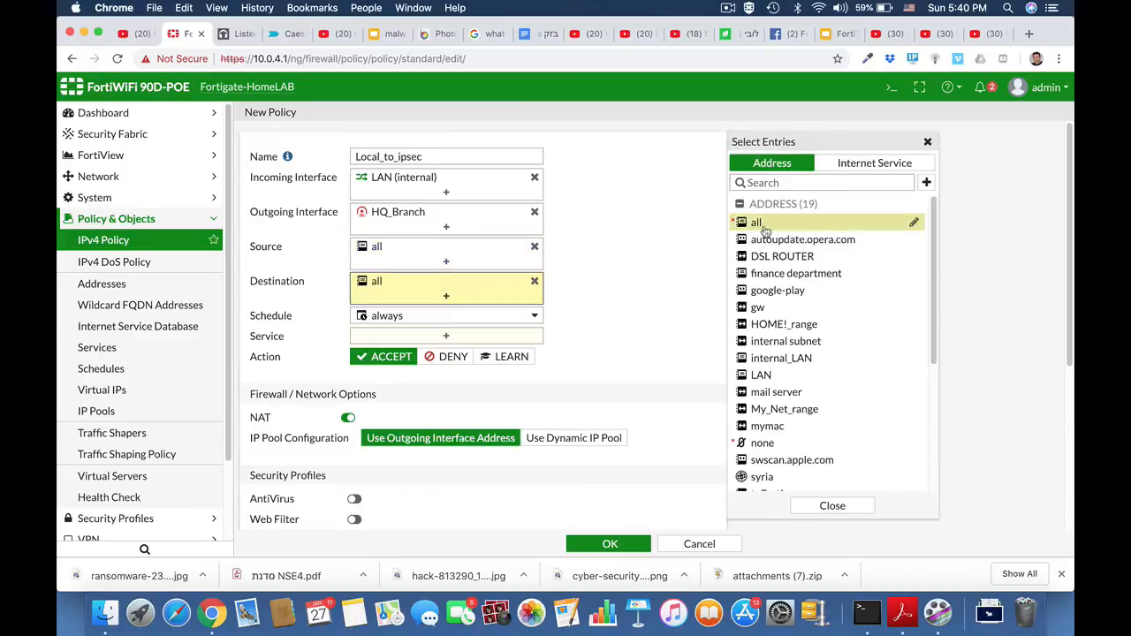
{"action": "left_click", "coordinate": [447, 335]}
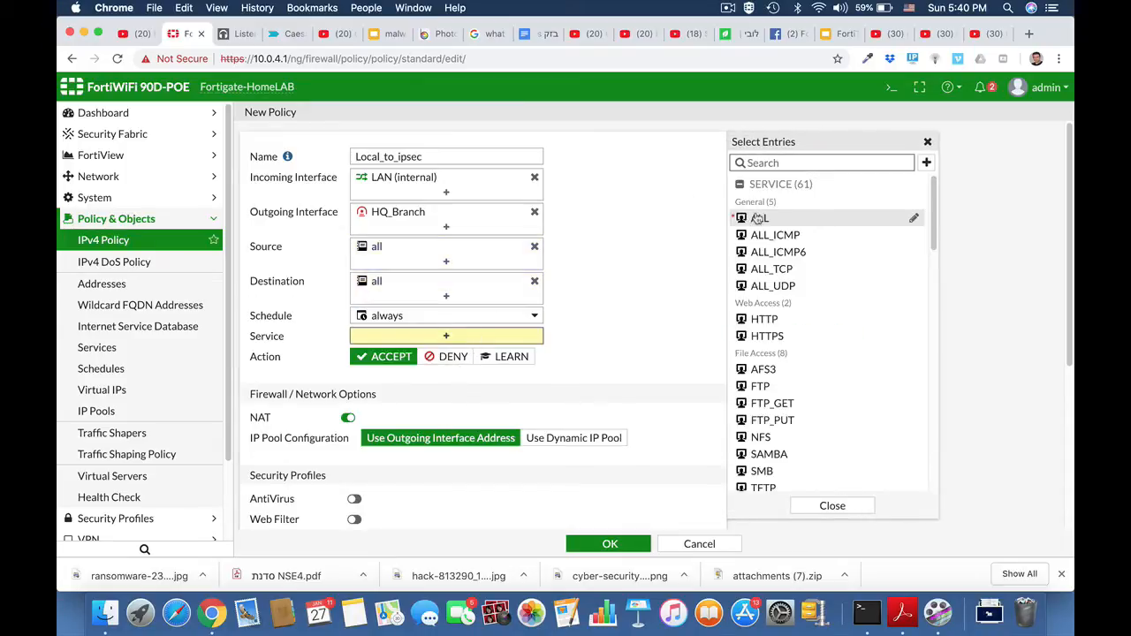
{"action": "left_click", "coordinate": [757, 219]}
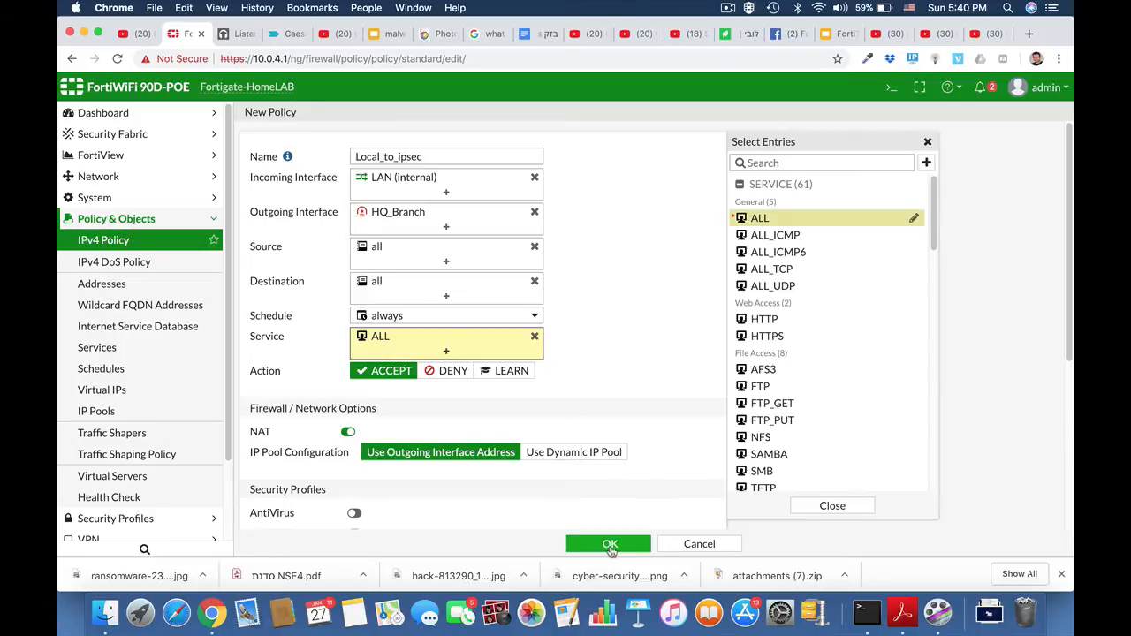
{"action": "left_click", "coordinate": [610, 544]}
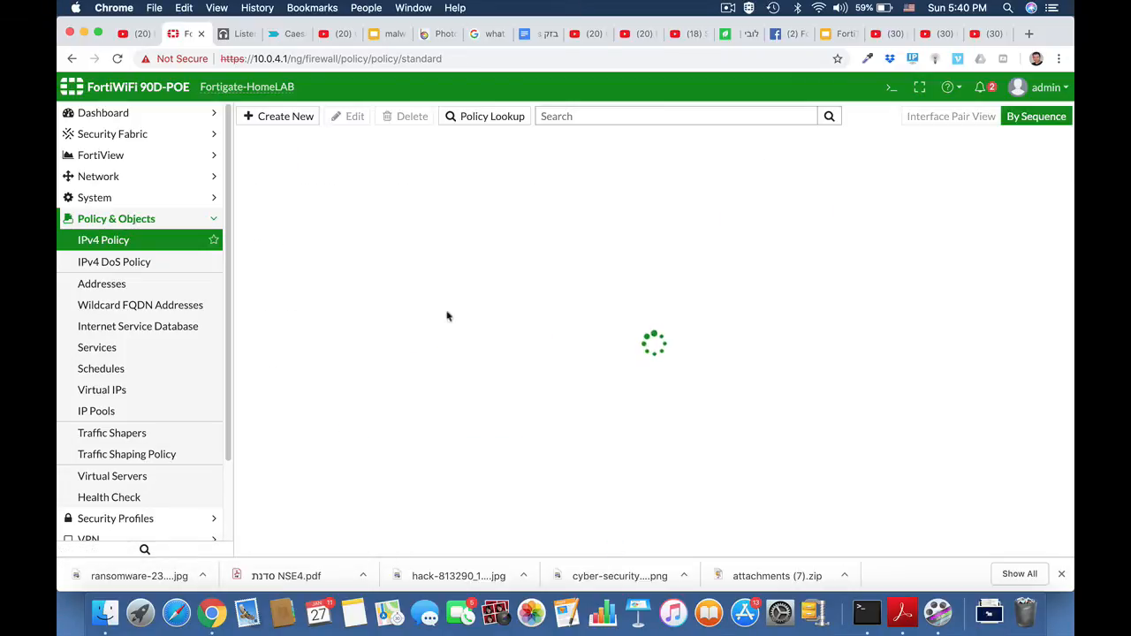
Start another IPv4 policy named Ipsec_local with incoming interface HQ_Branch and outgoing interface LAN (internal).
{"action": "left_click", "coordinate": [288, 119]}
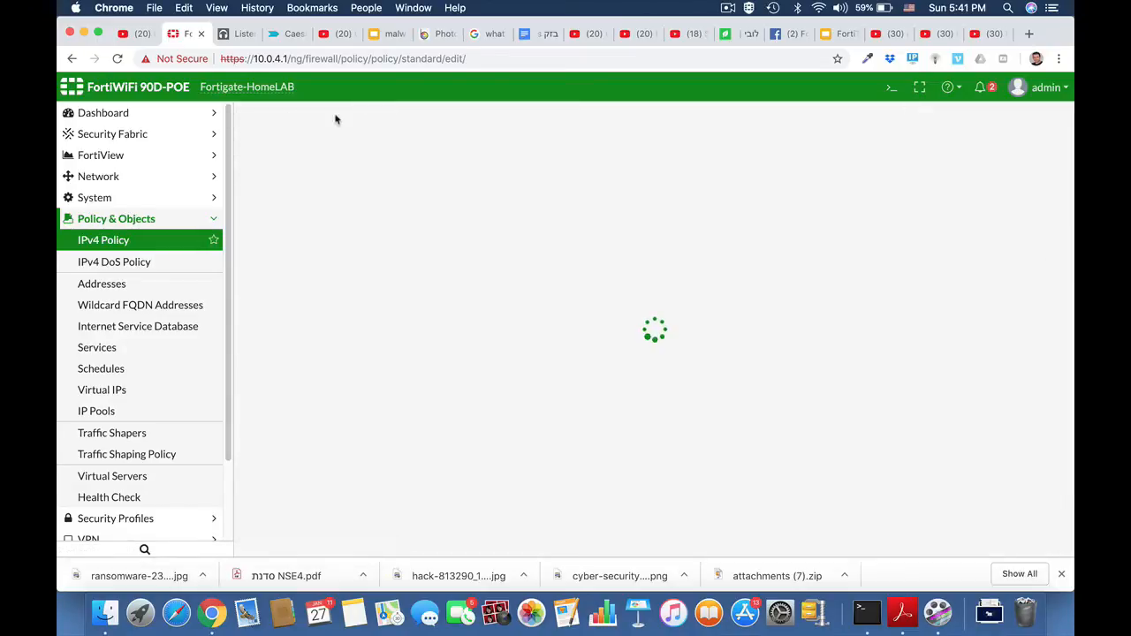
{"action": "left_click", "coordinate": [438, 157]}
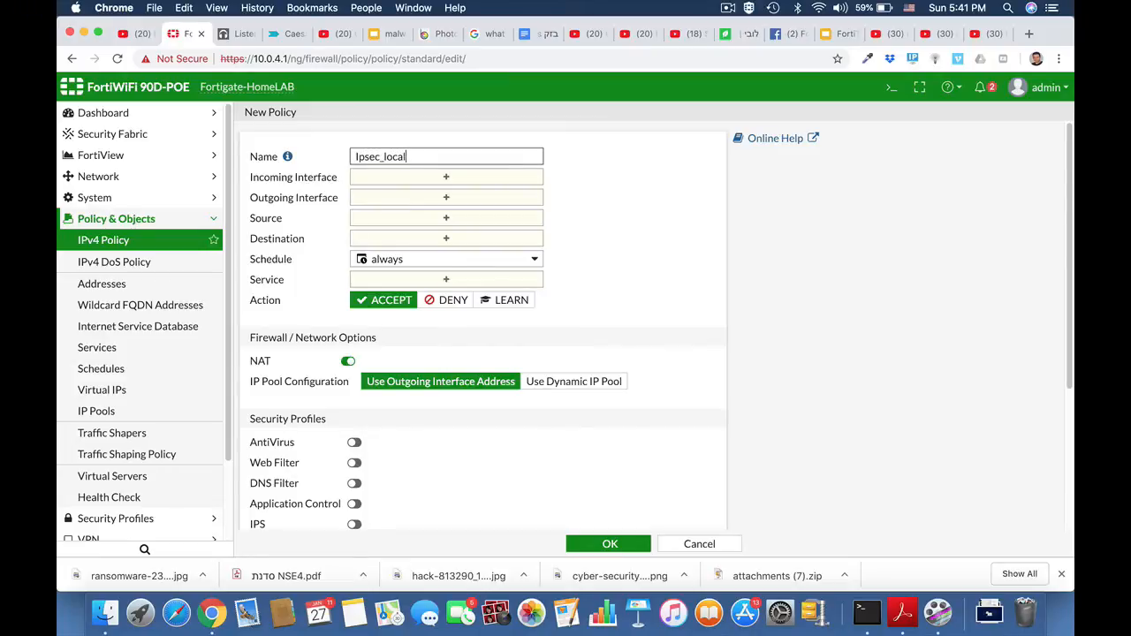
{"action": "left_click", "coordinate": [445, 177]}
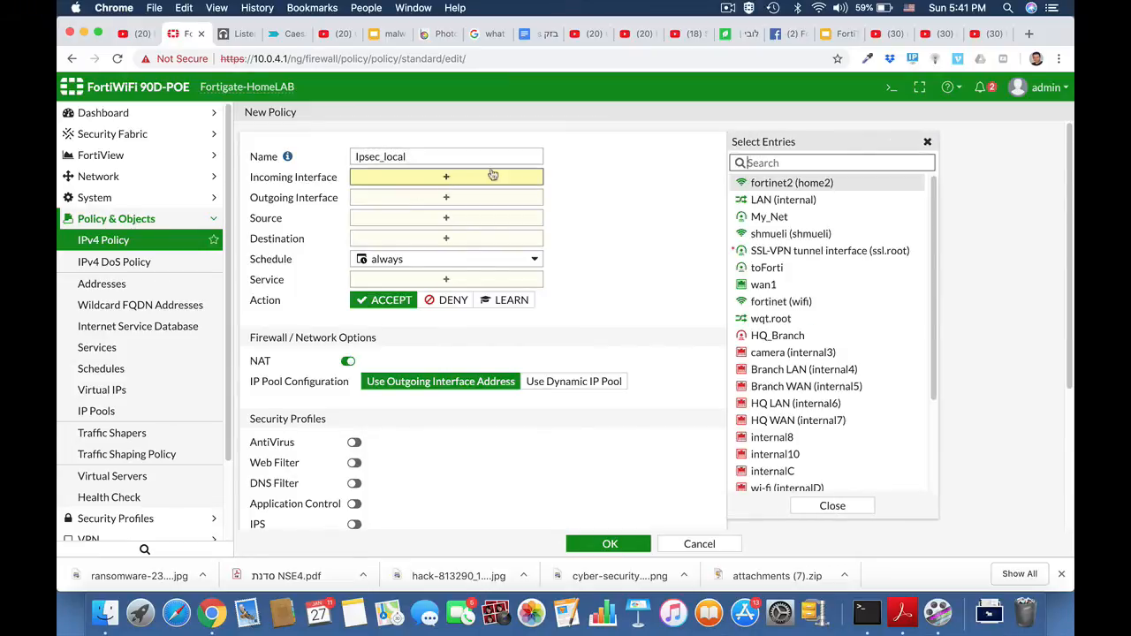
{"action": "left_click", "coordinate": [764, 335]}
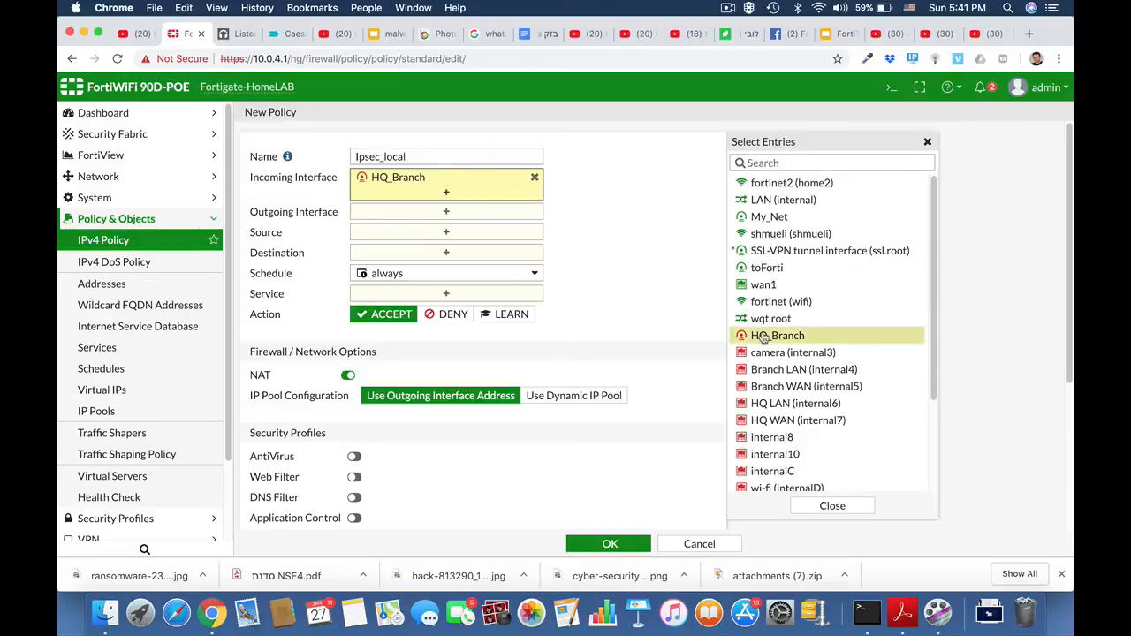
{"action": "left_click", "coordinate": [519, 213]}
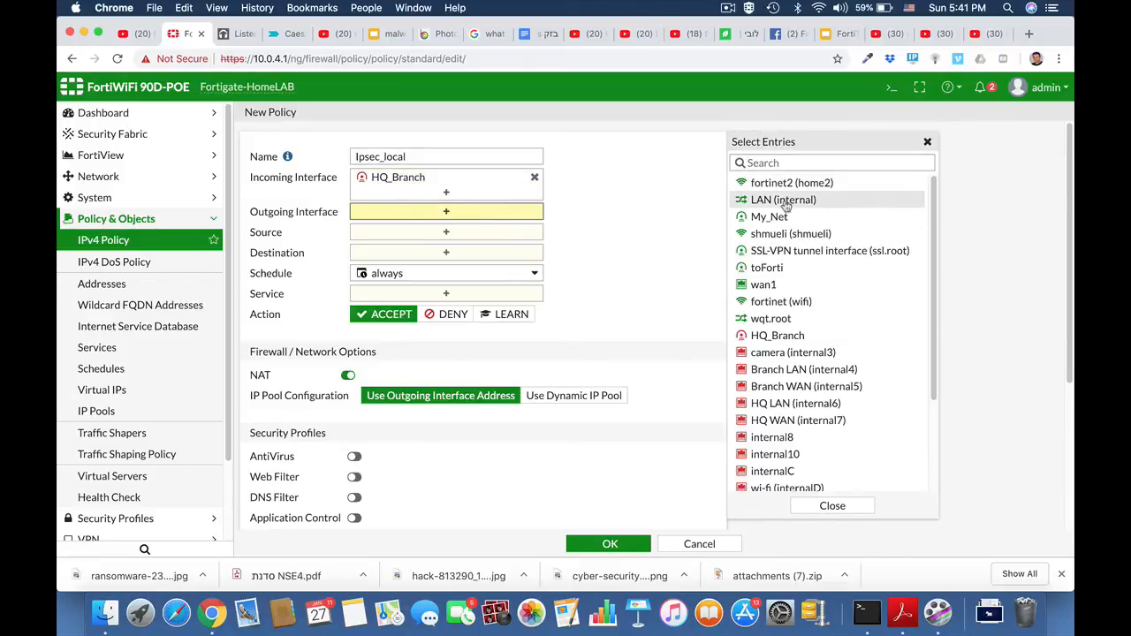
{"action": "left_click", "coordinate": [785, 201]}
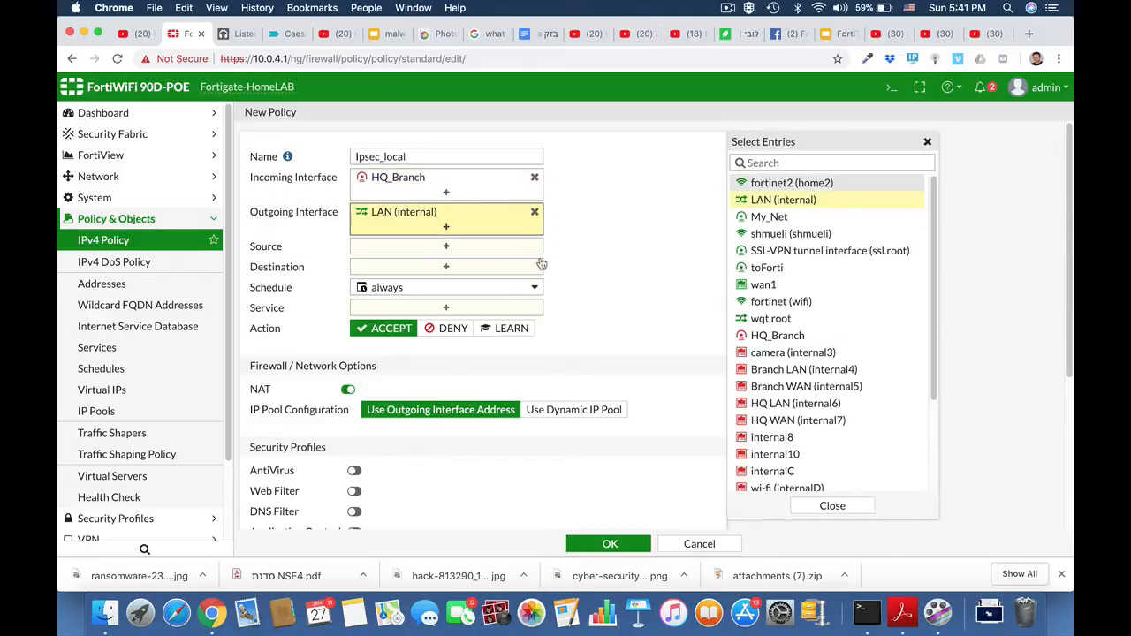
Give the Ipsec_local policy source all, destination all and service ALL, and save it.
{"action": "left_click", "coordinate": [477, 251]}
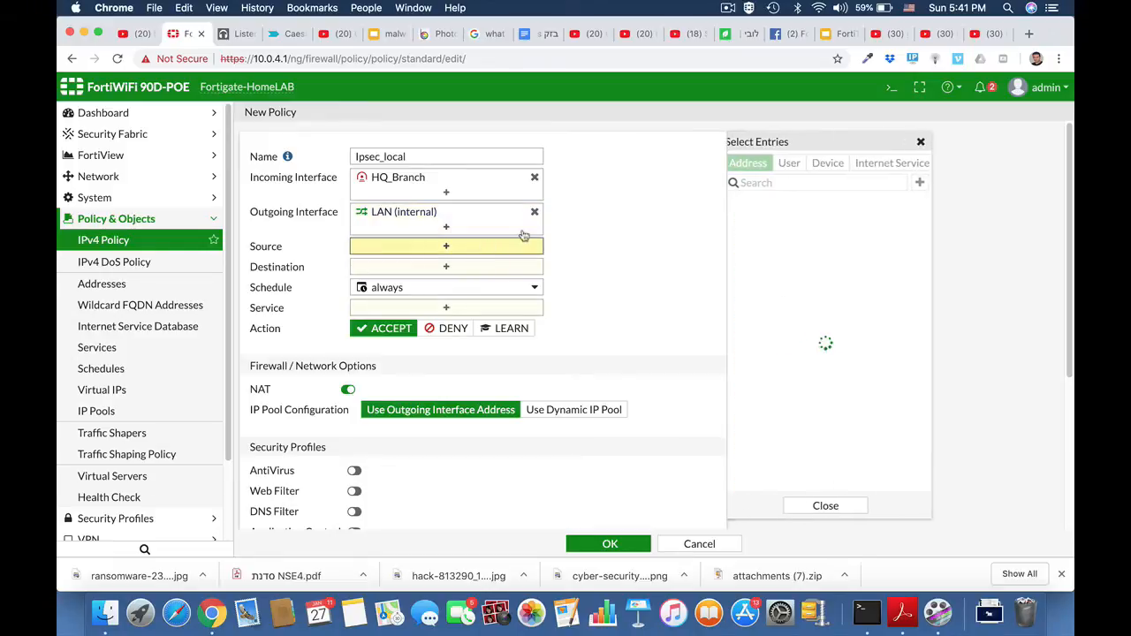
{"action": "left_click", "coordinate": [756, 222]}
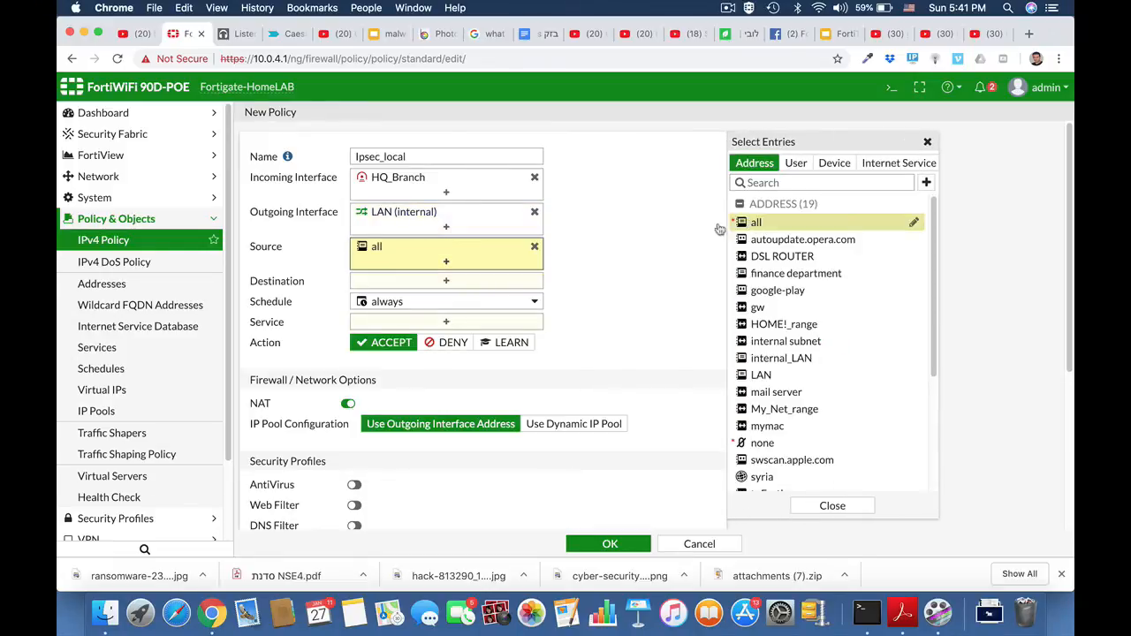
{"action": "left_click", "coordinate": [532, 285]}
{"action": "left_click", "coordinate": [756, 224]}
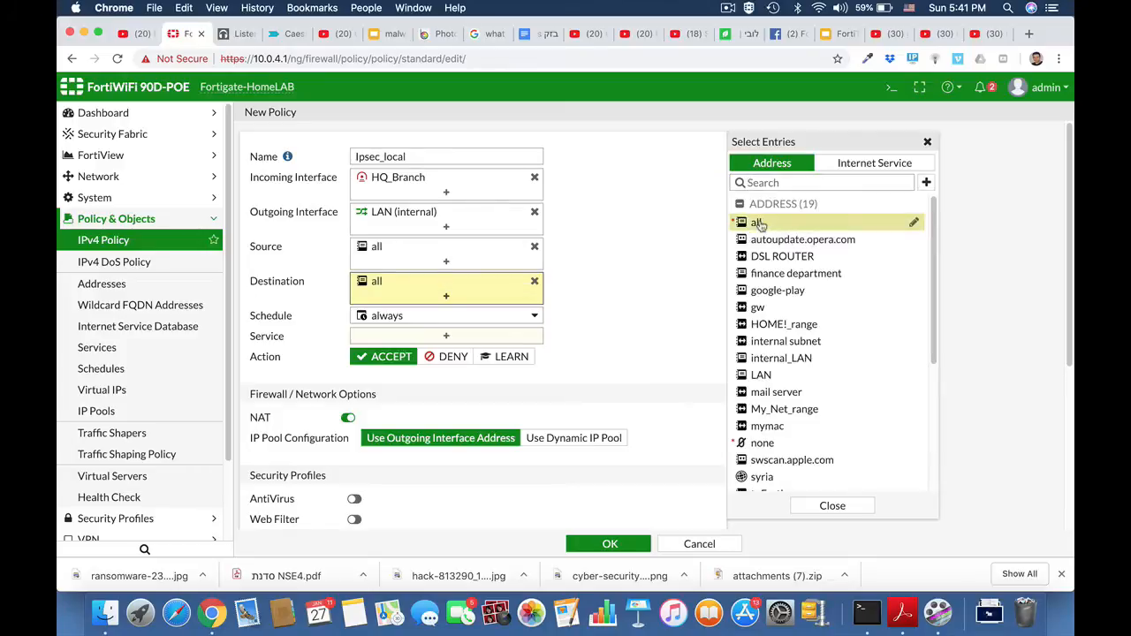
{"action": "left_click", "coordinate": [492, 337]}
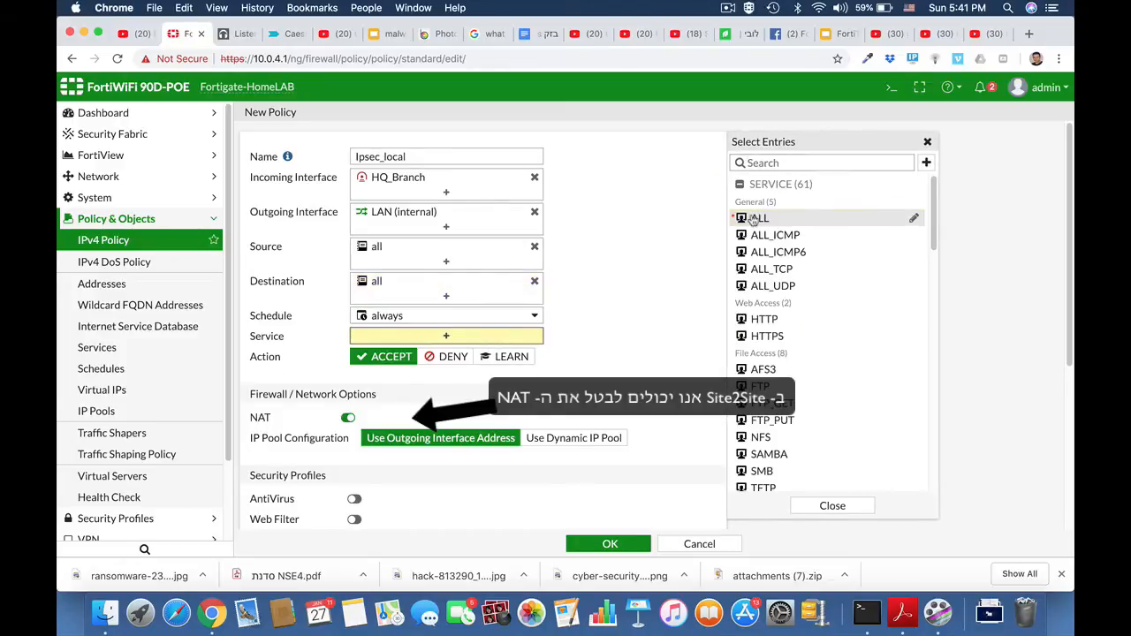
{"action": "left_click", "coordinate": [756, 218]}
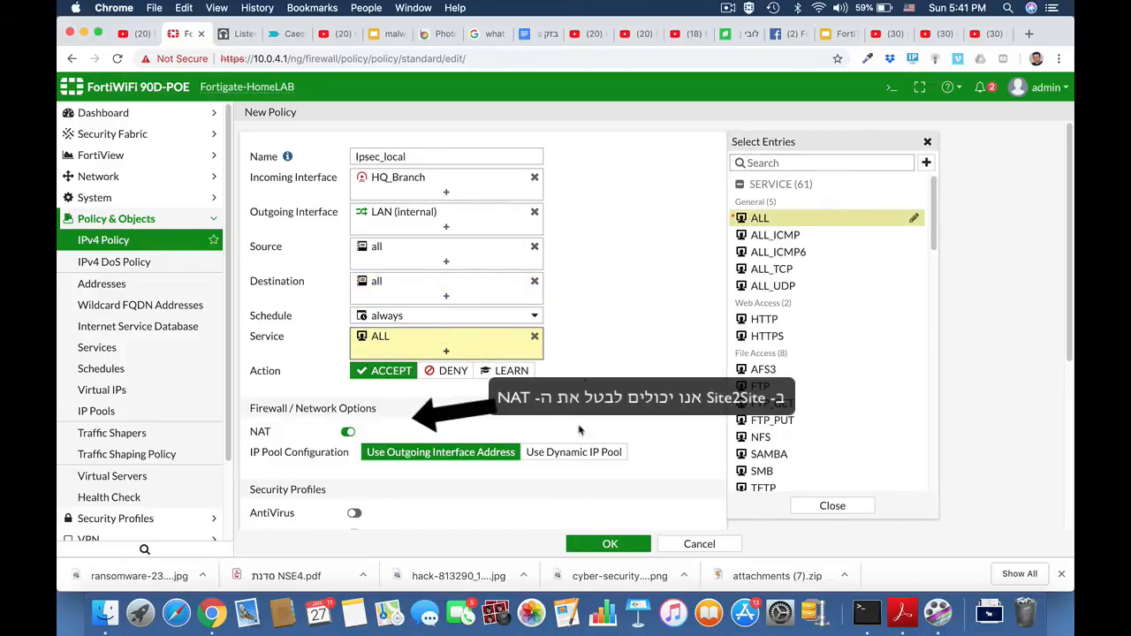
{"action": "left_click", "coordinate": [611, 543]}
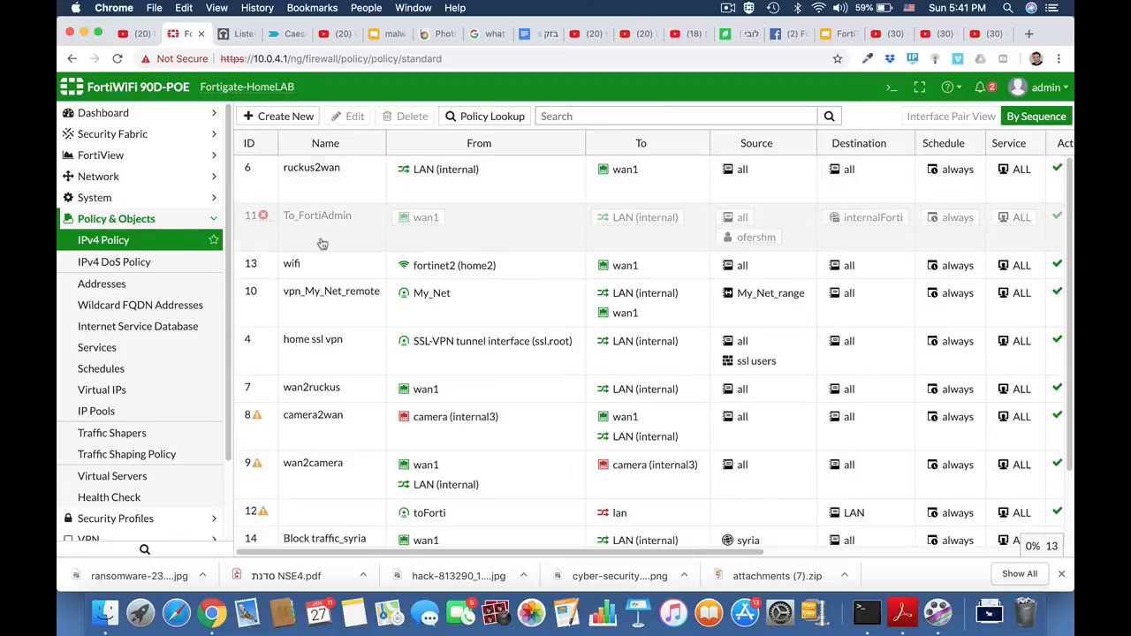
{"action": "left_click", "coordinate": [729, 8]}
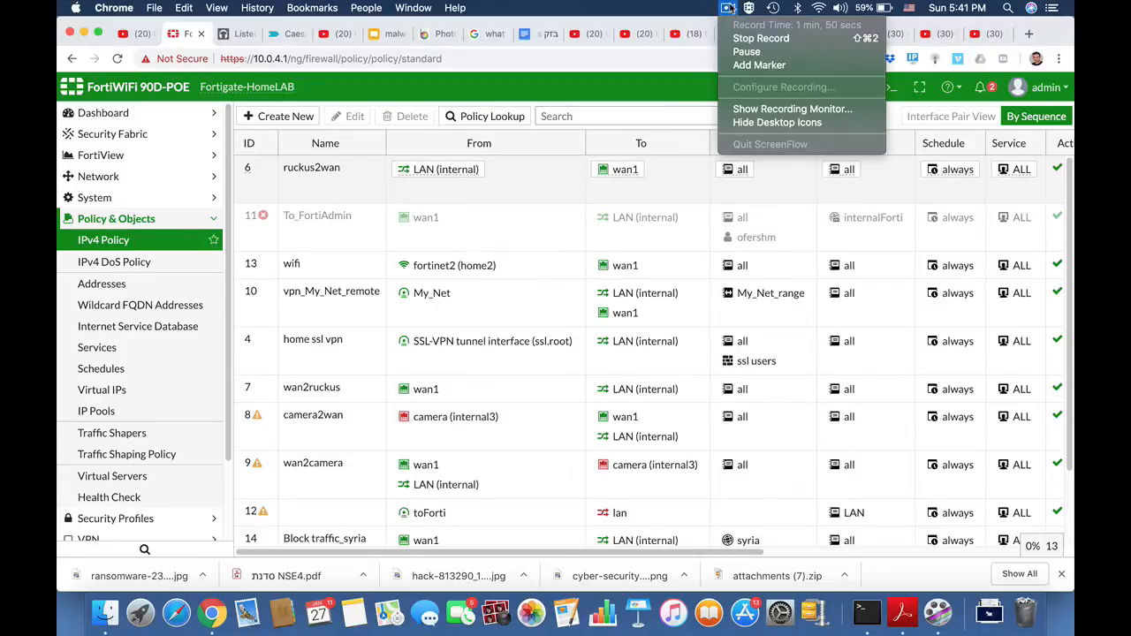
{"action": "left_click", "coordinate": [729, 8]}
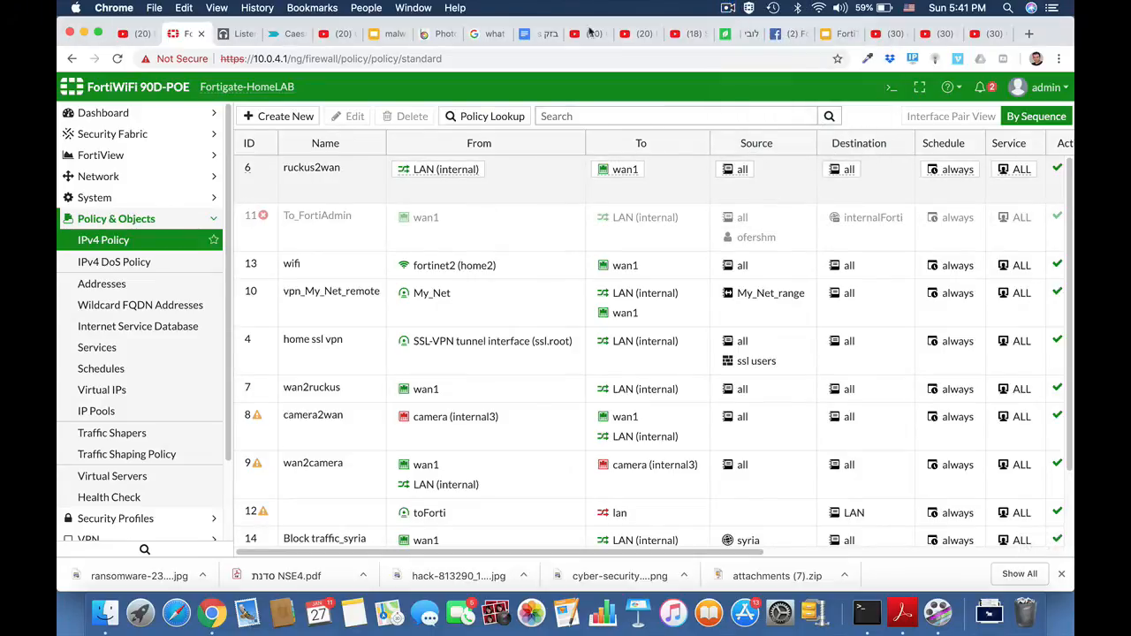
Edit the Local_to_ipsec policy to disable NAT and save the change.
{"action": "scroll", "coordinate": [447, 380], "scroll_direction": "down", "scroll_amount": 3}
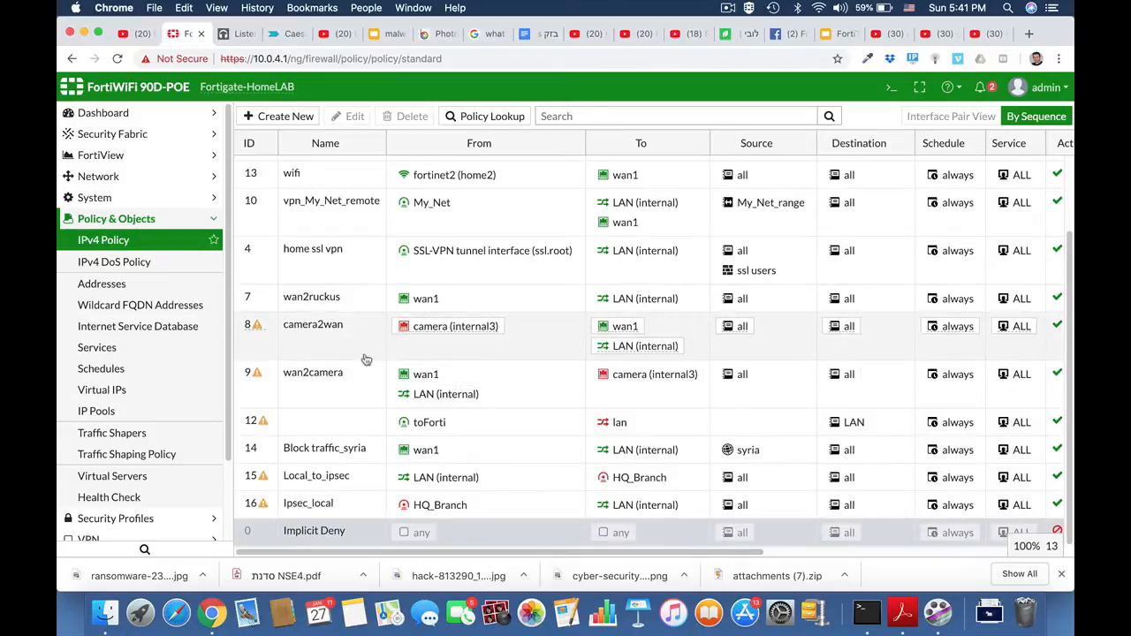
{"action": "left_click", "coordinate": [329, 480]}
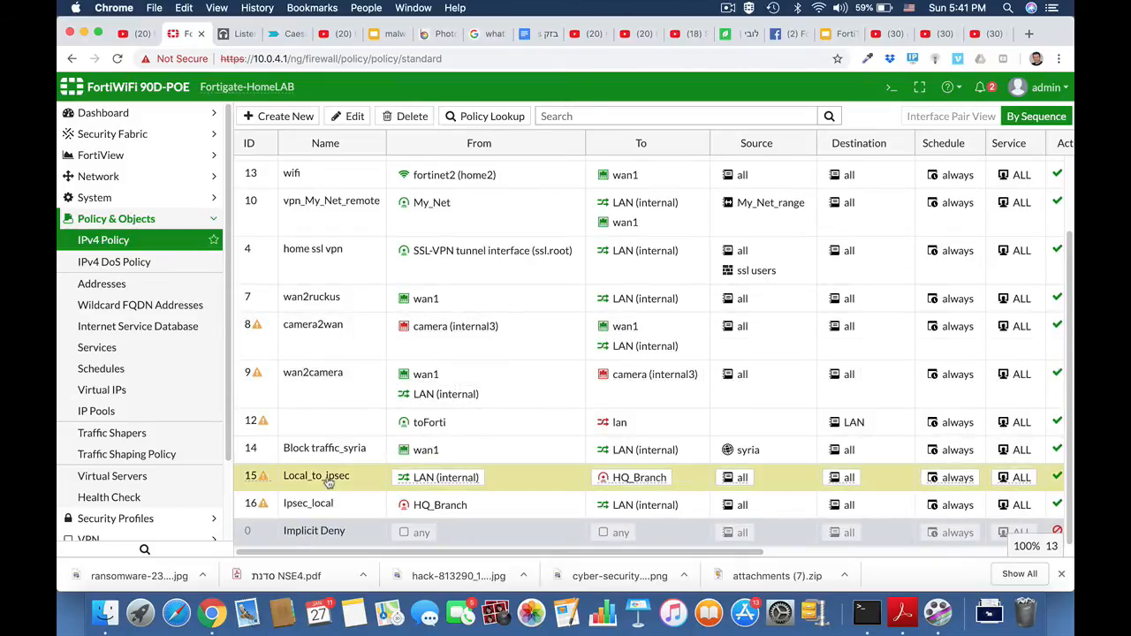
{"action": "left_click", "coordinate": [353, 116]}
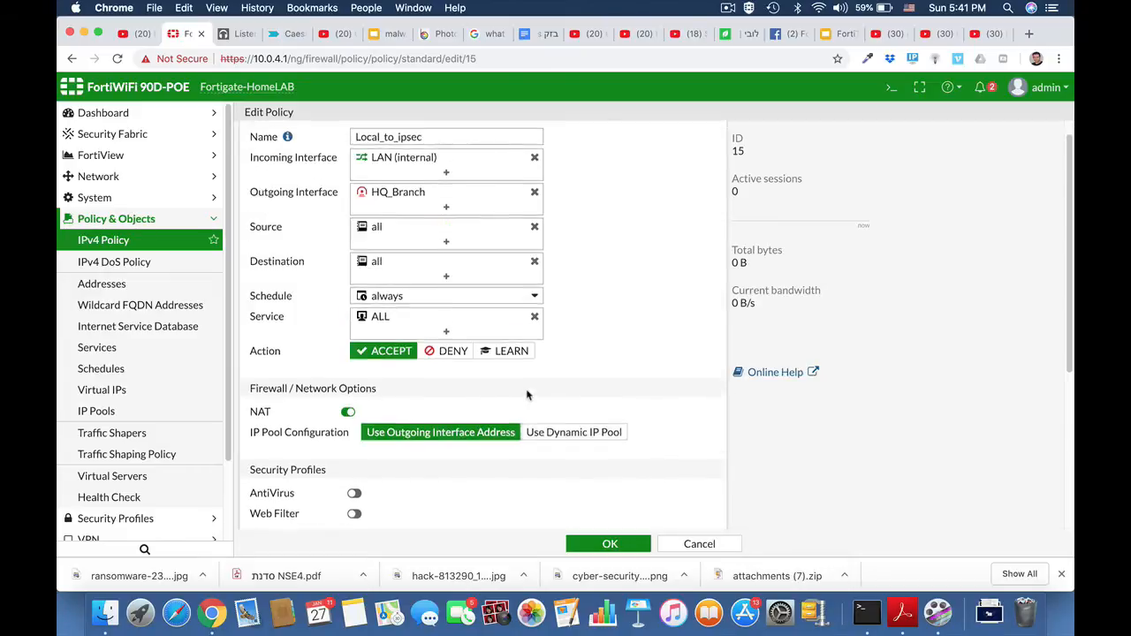
{"action": "scroll", "coordinate": [526, 395], "scroll_direction": "down", "scroll_amount": 3}
{"action": "left_click", "coordinate": [350, 271]}
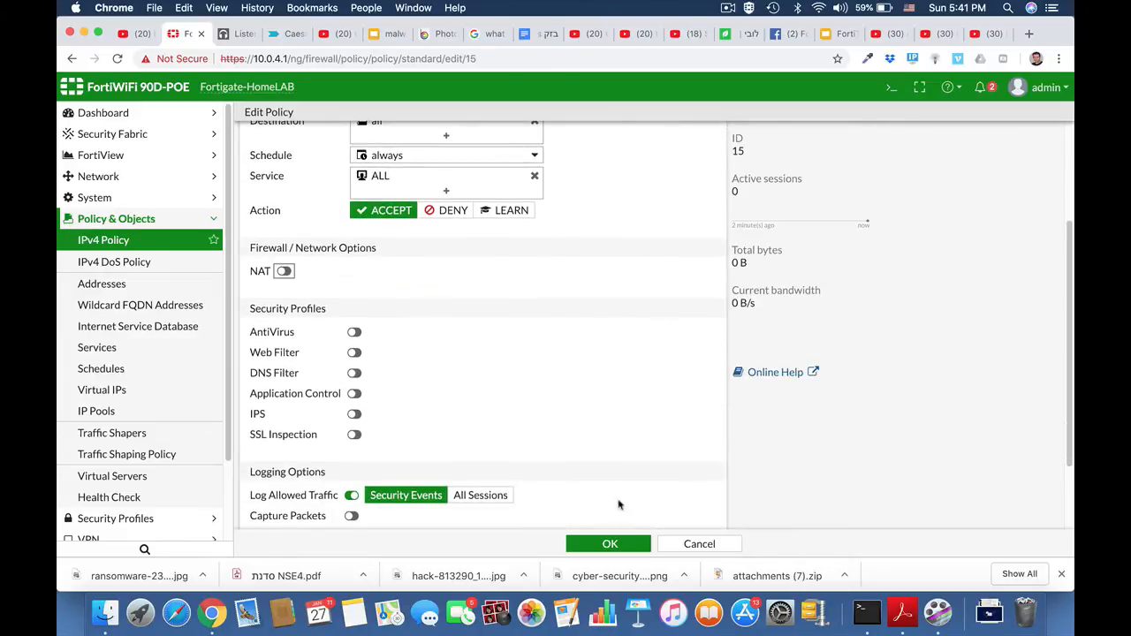
{"action": "left_click", "coordinate": [610, 544]}
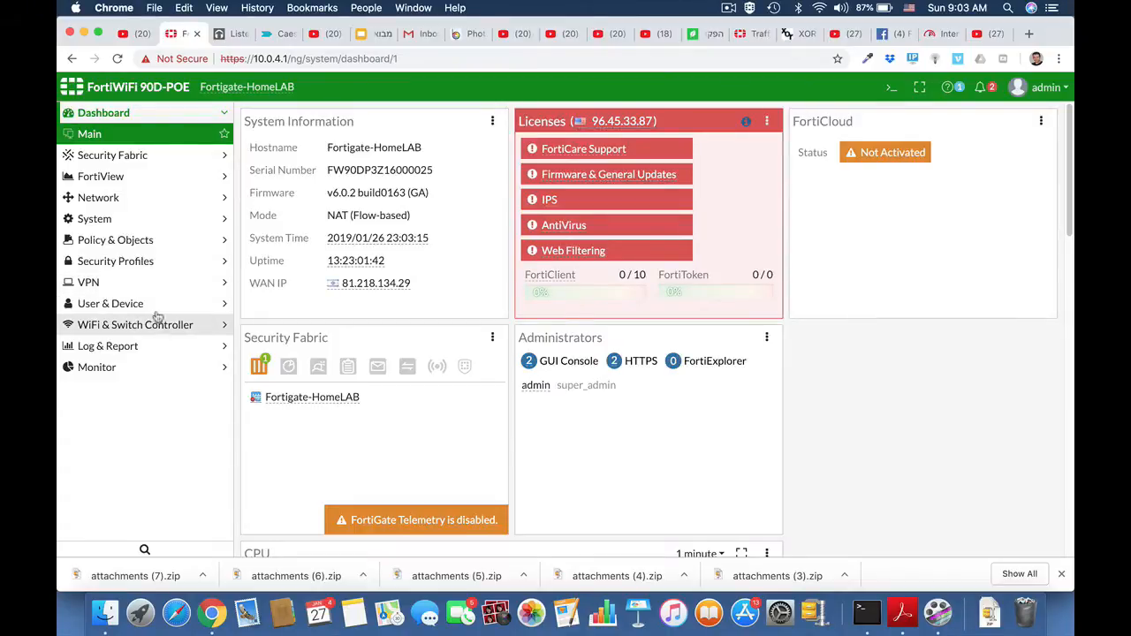
Create a new IPsec tunnel named HQ_Branch using the Custom template and proceed to its settings.
{"action": "left_click", "coordinate": [149, 284]}
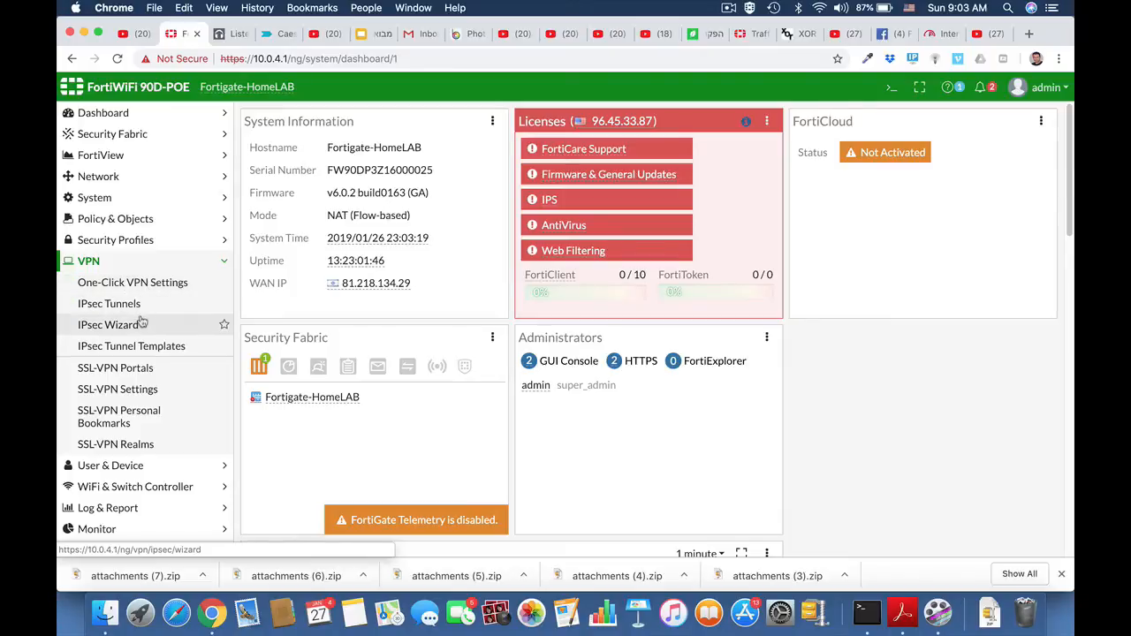
{"action": "left_click", "coordinate": [131, 305]}
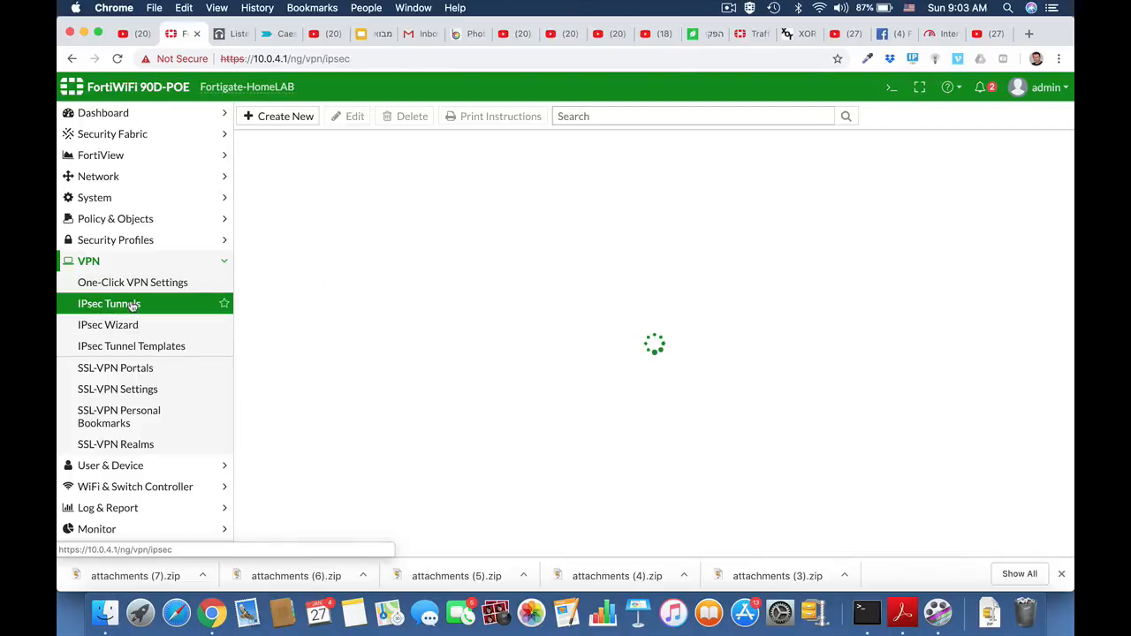
{"action": "left_click", "coordinate": [279, 115]}
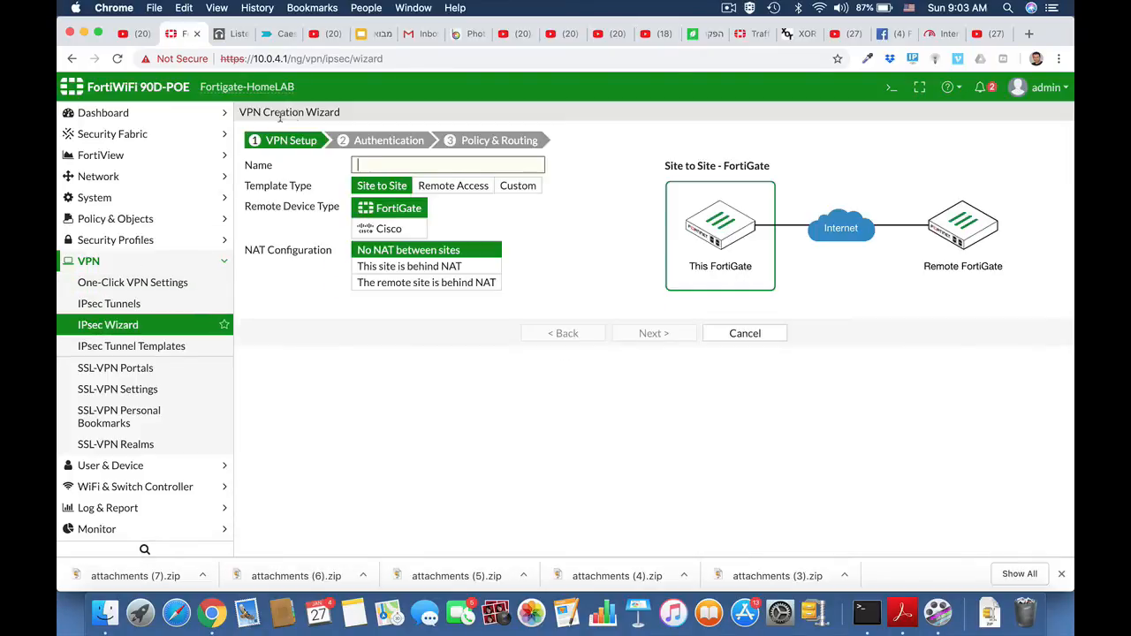
{"action": "left_click", "coordinate": [527, 190]}
{"action": "left_click", "coordinate": [371, 165]}
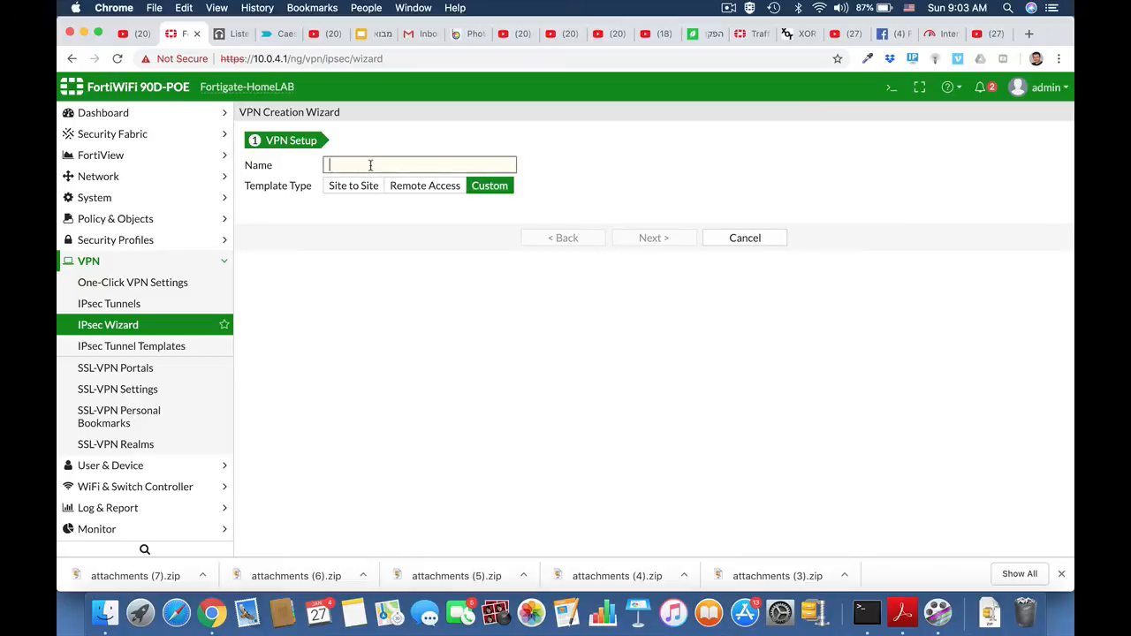
{"action": "type", "text": "HQ_Branch"}
{"action": "left_click", "coordinate": [654, 239]}
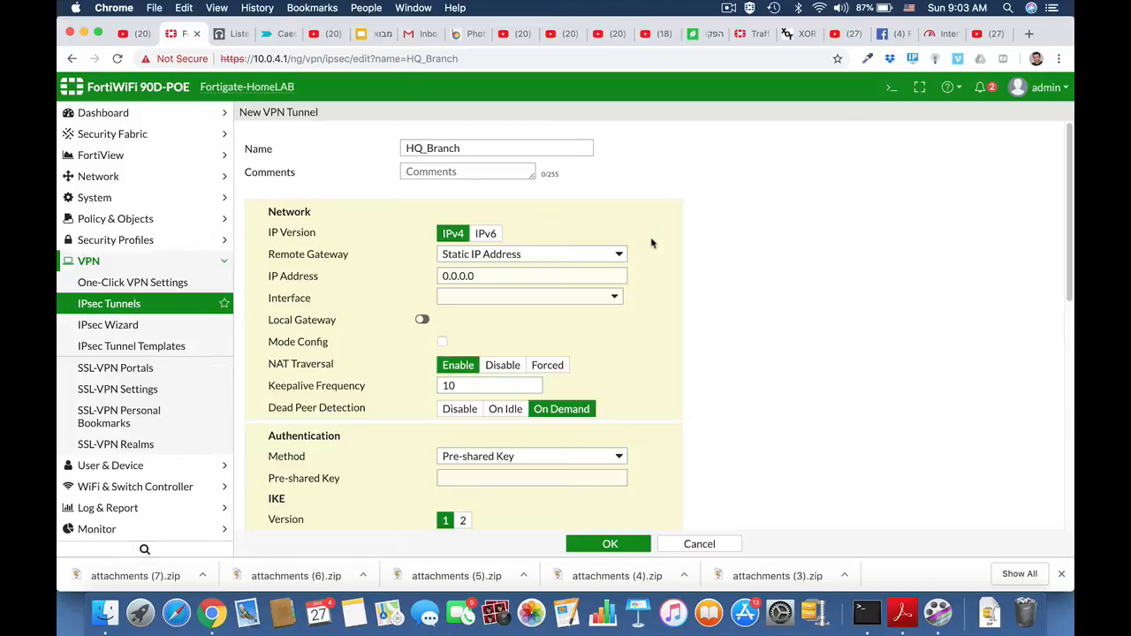
Set the tunnel's remote gateway IP address to 2.2.2.2 and its interface to wan1.
{"action": "left_click", "coordinate": [476, 277]}
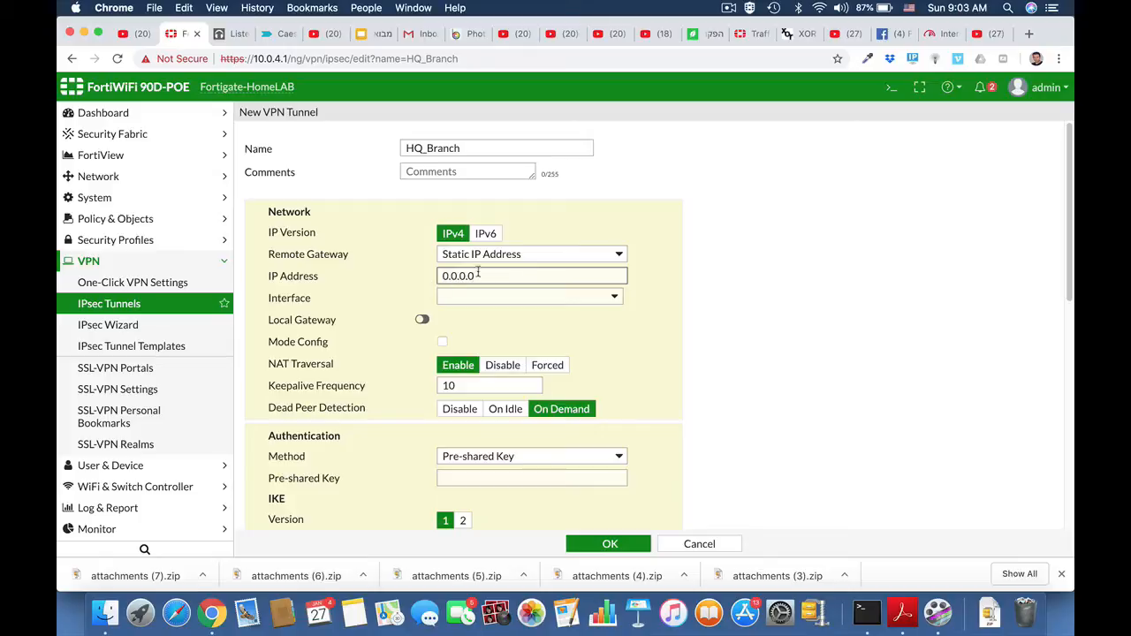
{"action": "left_click_drag", "start_coordinate": [476, 277], "coordinate": [441, 277]}
{"action": "type", "text": "2"}
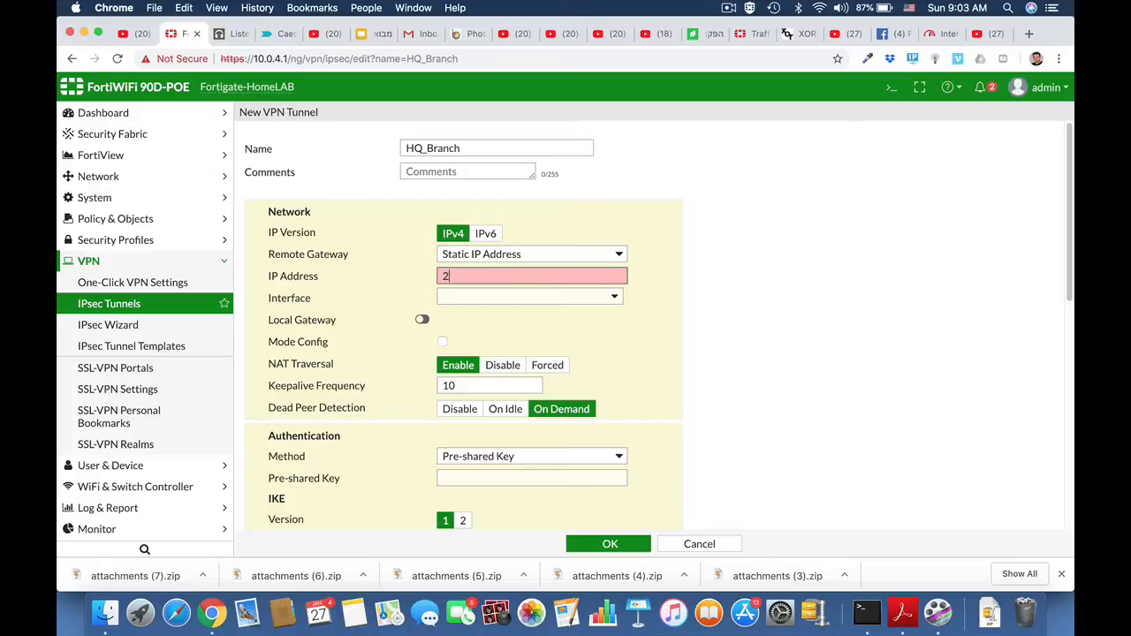
{"action": "type", "text": ".2.2.2"}
{"action": "left_click", "coordinate": [513, 297]}
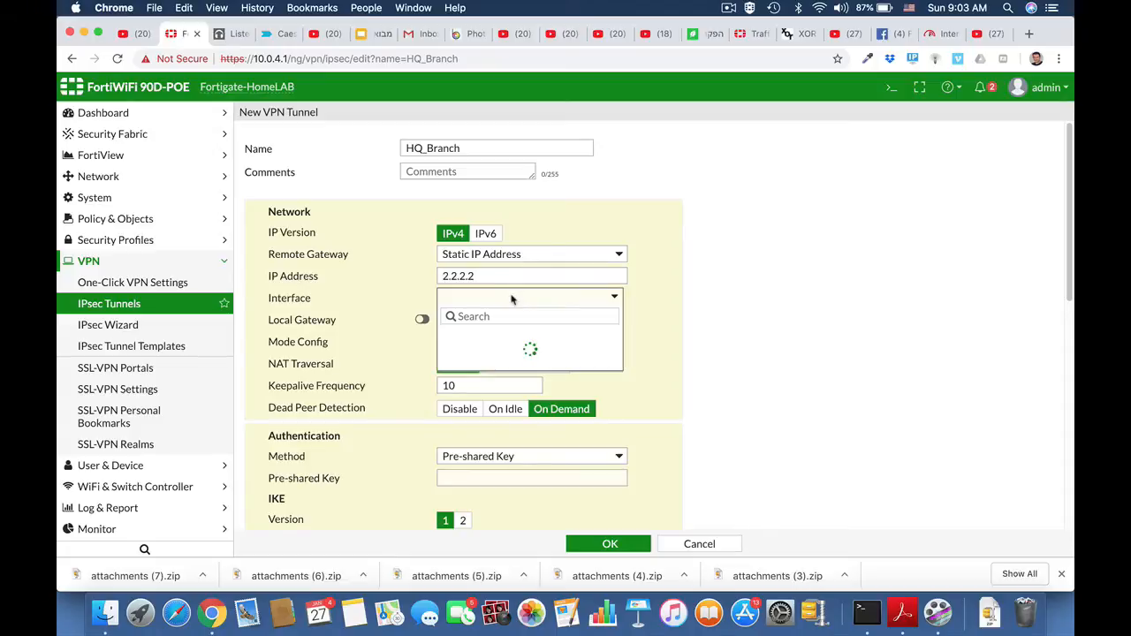
{"action": "left_click", "coordinate": [484, 387]}
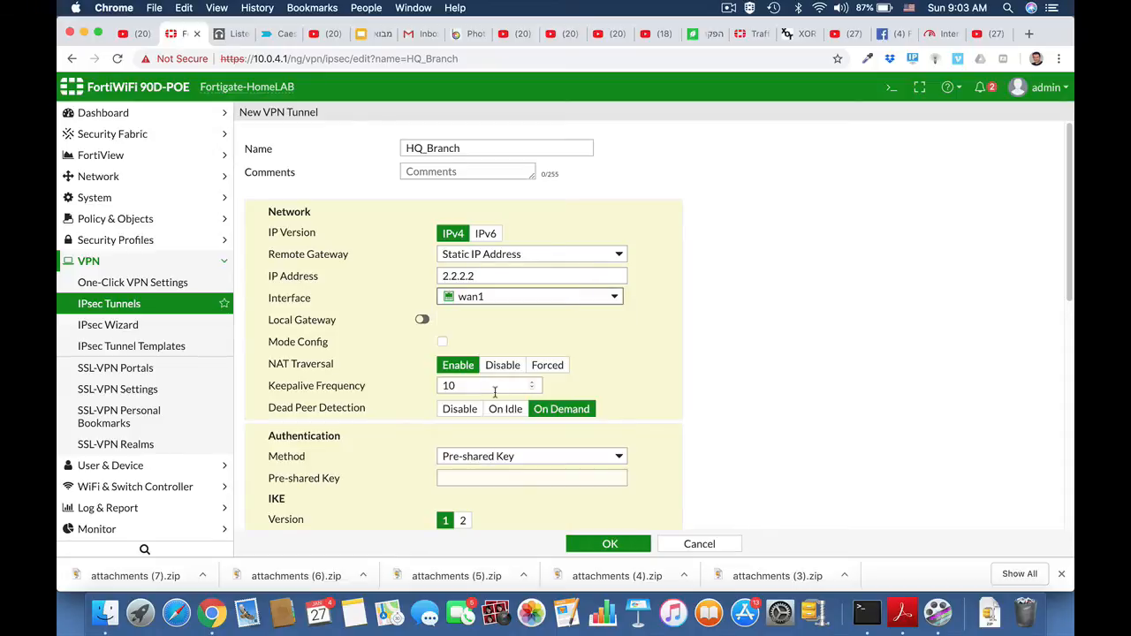
Enter the pre-shared key in the tunnel's authentication settings.
{"action": "scroll", "coordinate": [678, 340], "scroll_direction": "down", "scroll_amount": 1}
{"action": "scroll", "coordinate": [679, 339], "scroll_direction": "down", "scroll_amount": 2}
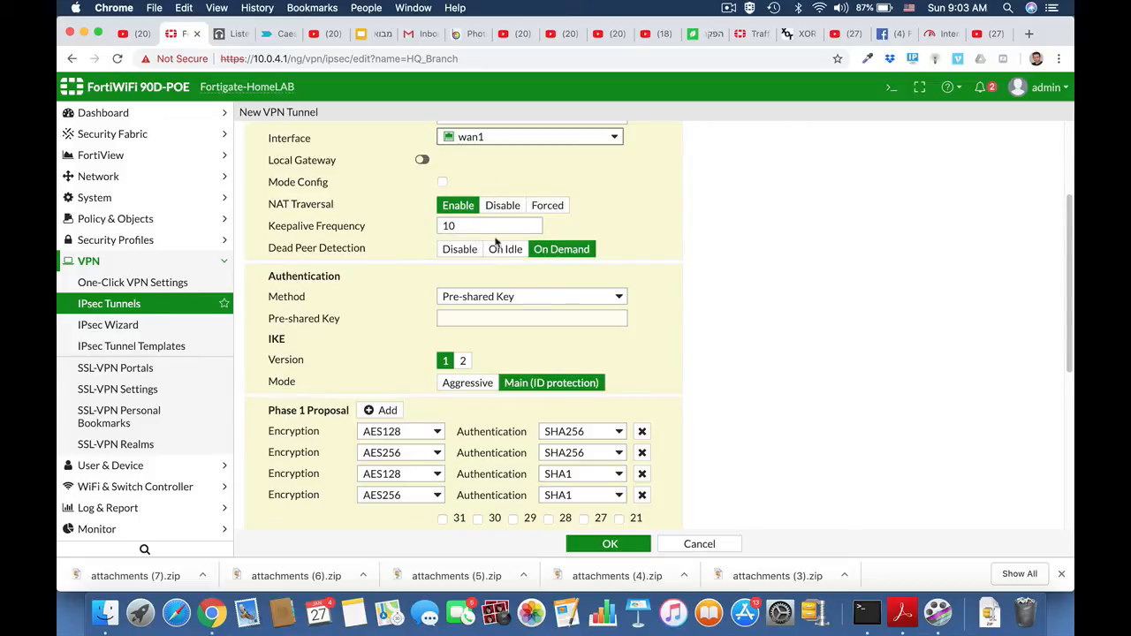
{"action": "left_click", "coordinate": [478, 318]}
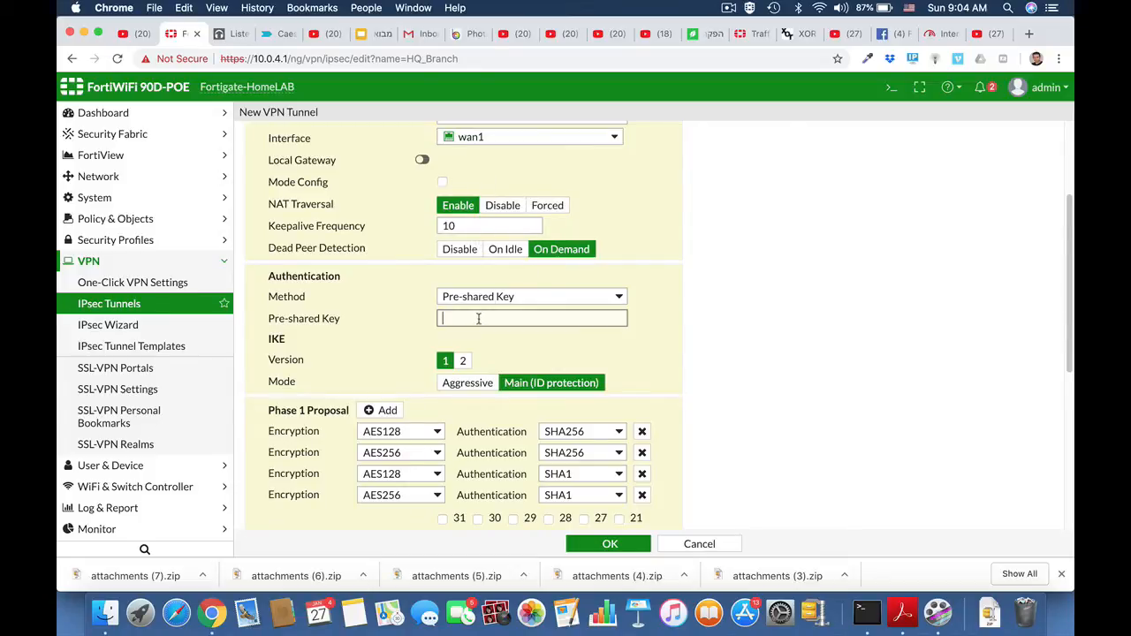
{"action": "type", "text": "p"}
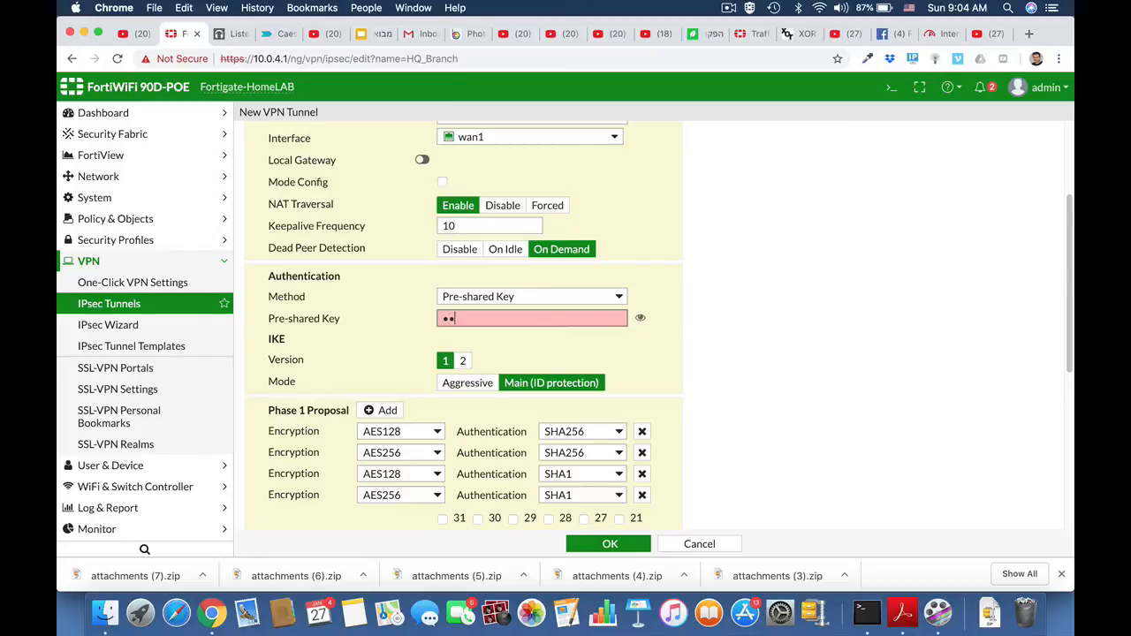
{"action": "type", "text": "•••••"}
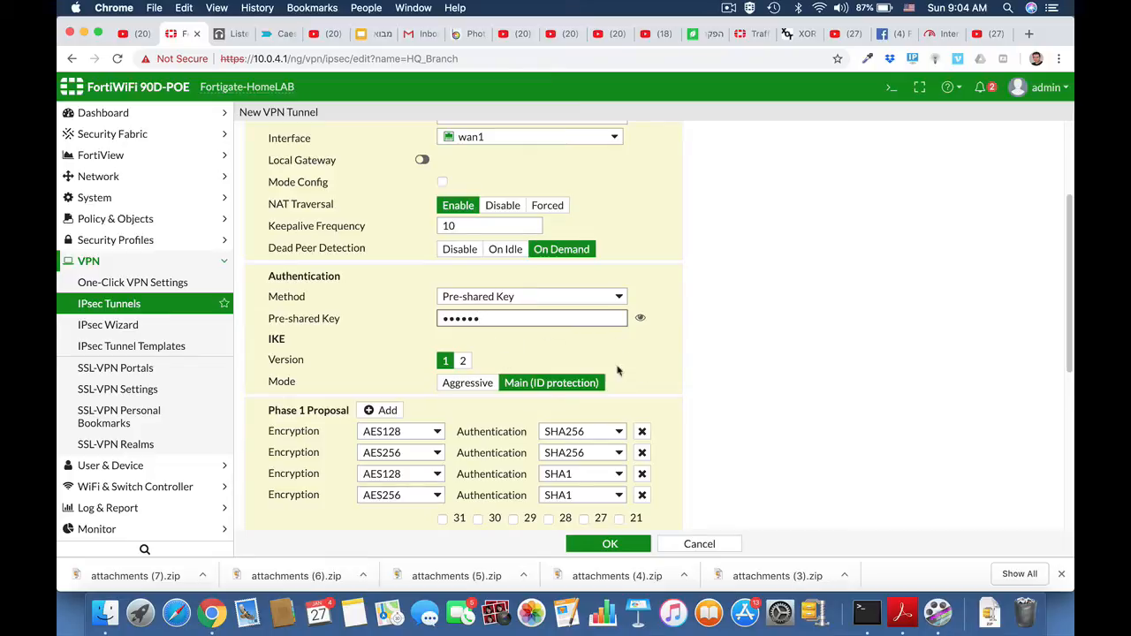
Reduce the Phase 1 proposal to a single entry with AES192 encryption and SHA256 authentication.
{"action": "scroll", "coordinate": [683, 393], "scroll_direction": "down", "scroll_amount": 2}
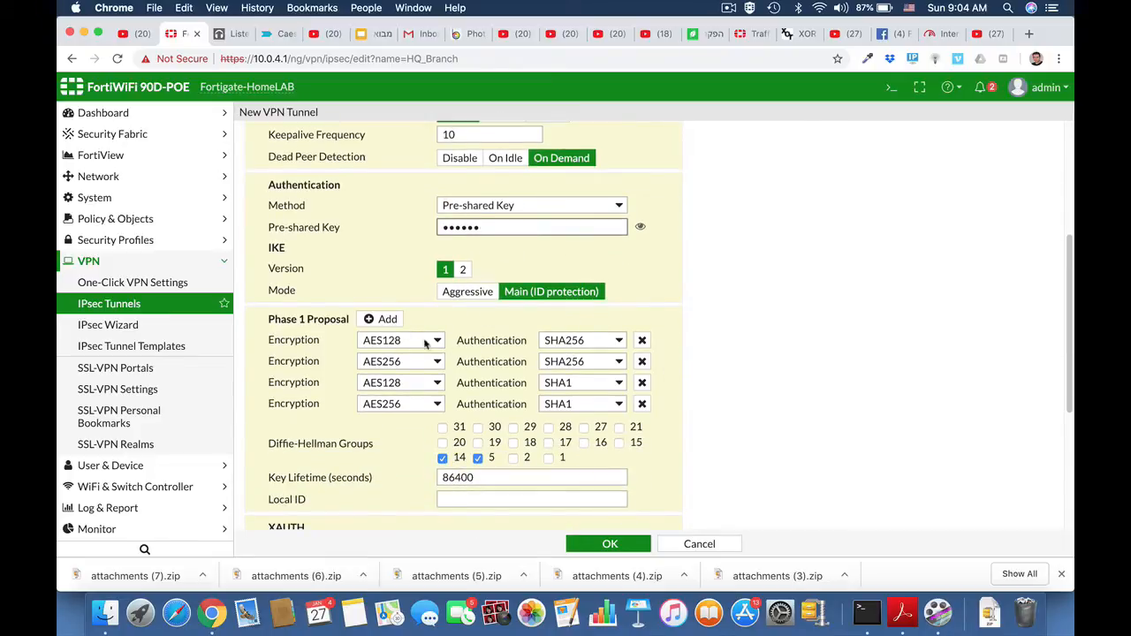
{"action": "left_click", "coordinate": [642, 362]}
{"action": "left_click", "coordinate": [642, 362]}
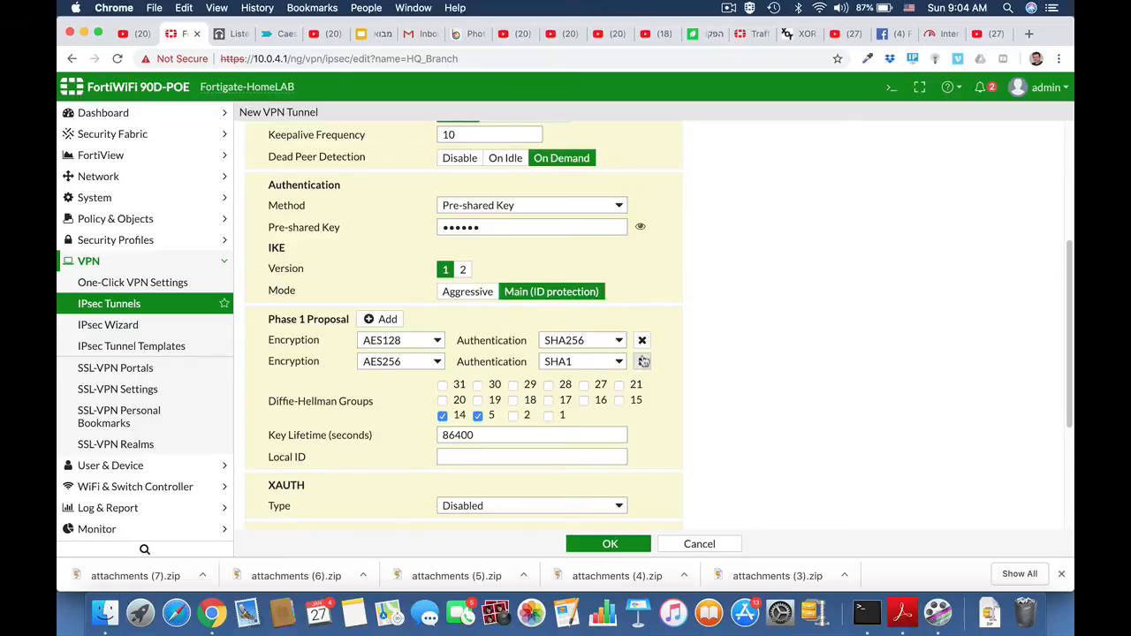
{"action": "left_click", "coordinate": [642, 363]}
{"action": "left_click", "coordinate": [416, 348]}
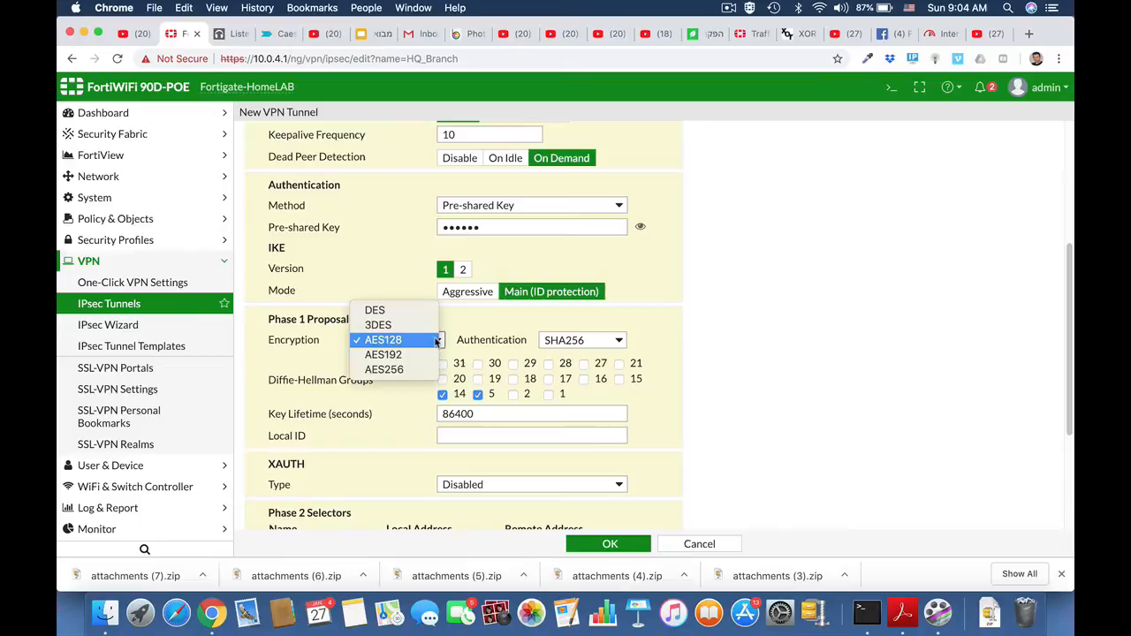
{"action": "left_click", "coordinate": [416, 354]}
{"action": "left_click", "coordinate": [620, 342]}
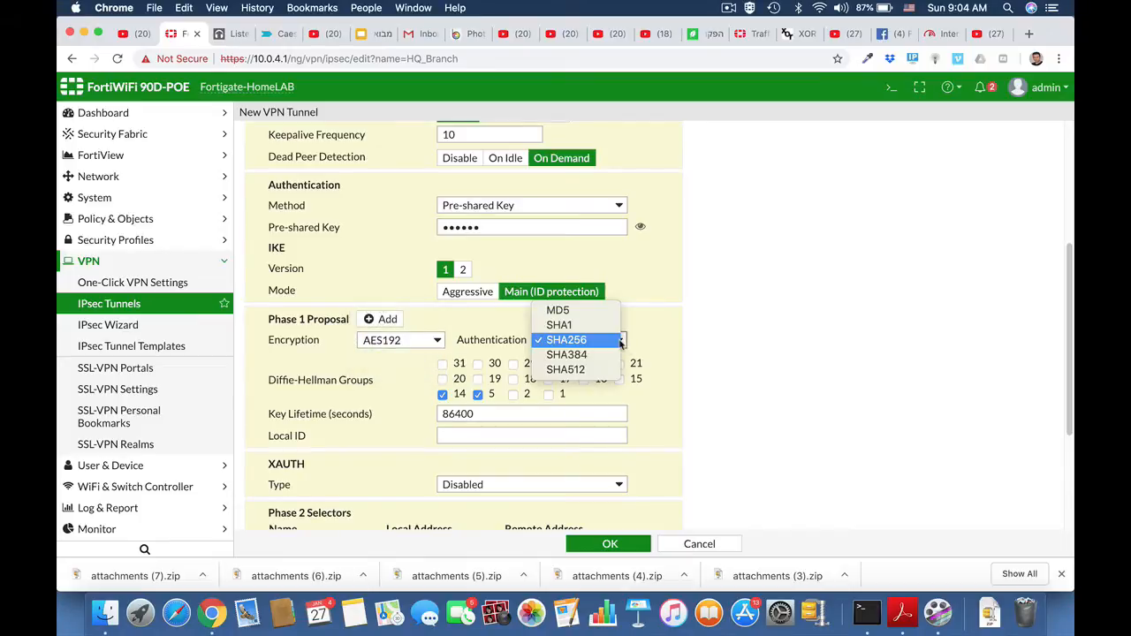
{"action": "left_click", "coordinate": [620, 342]}
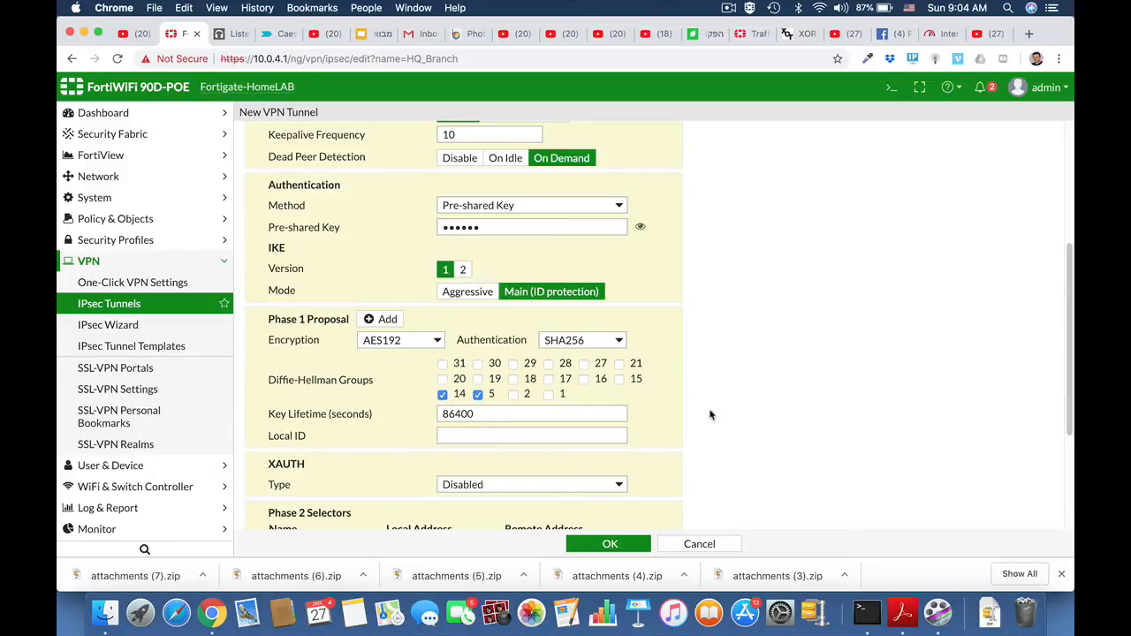
Set the local address subnet of the HQ_Branch Phase 2 selector to 192.168.1.0/24.
{"action": "scroll", "coordinate": [710, 414], "scroll_direction": "down", "scroll_amount": 3}
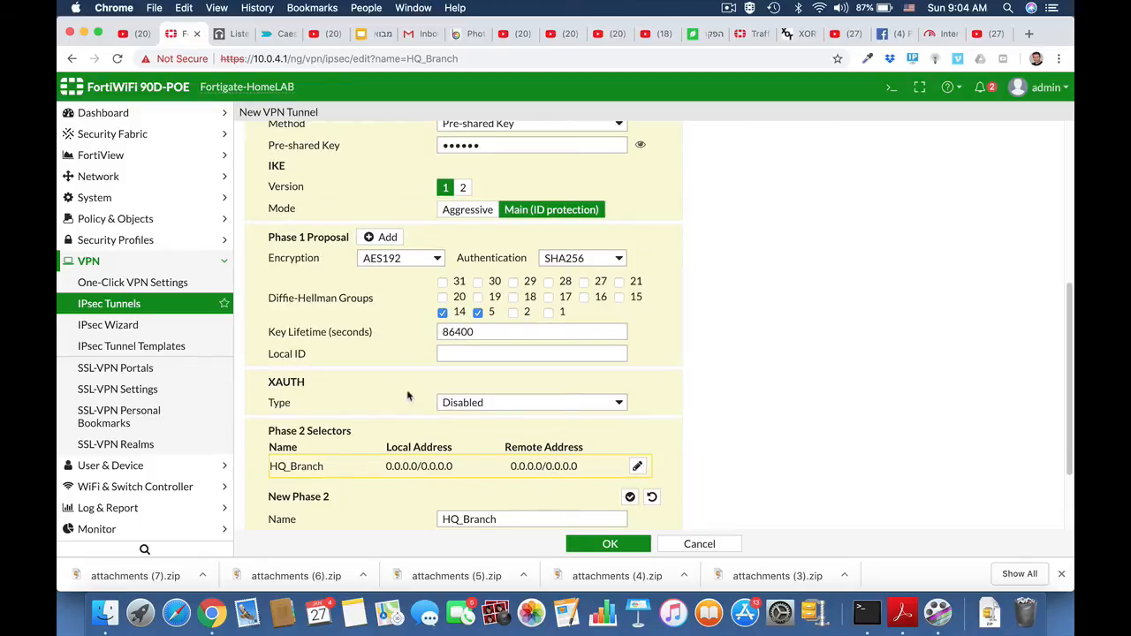
{"action": "scroll", "coordinate": [476, 415], "scroll_direction": "down", "scroll_amount": 3}
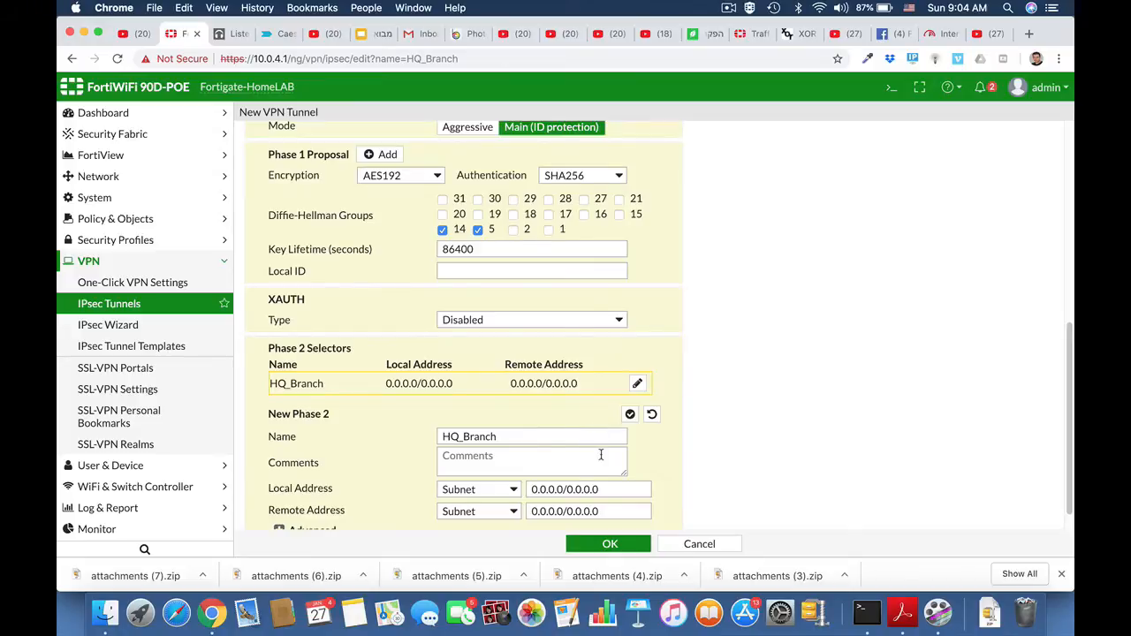
{"action": "scroll", "coordinate": [601, 454], "scroll_direction": "down", "scroll_amount": 1}
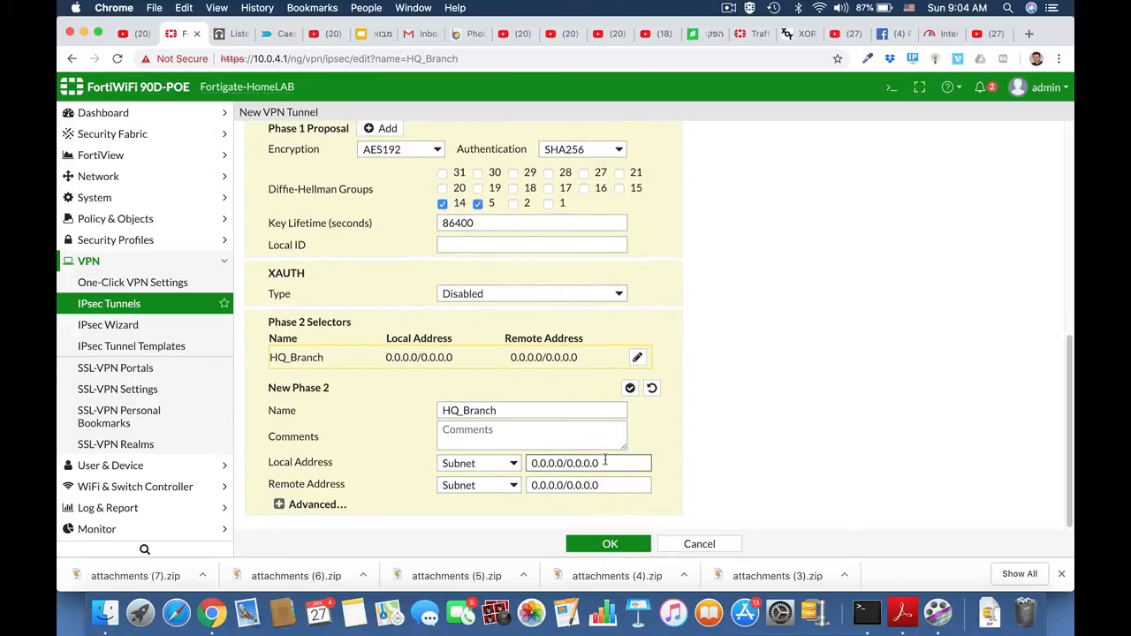
{"action": "left_click_drag", "start_coordinate": [604, 461], "coordinate": [525, 460]}
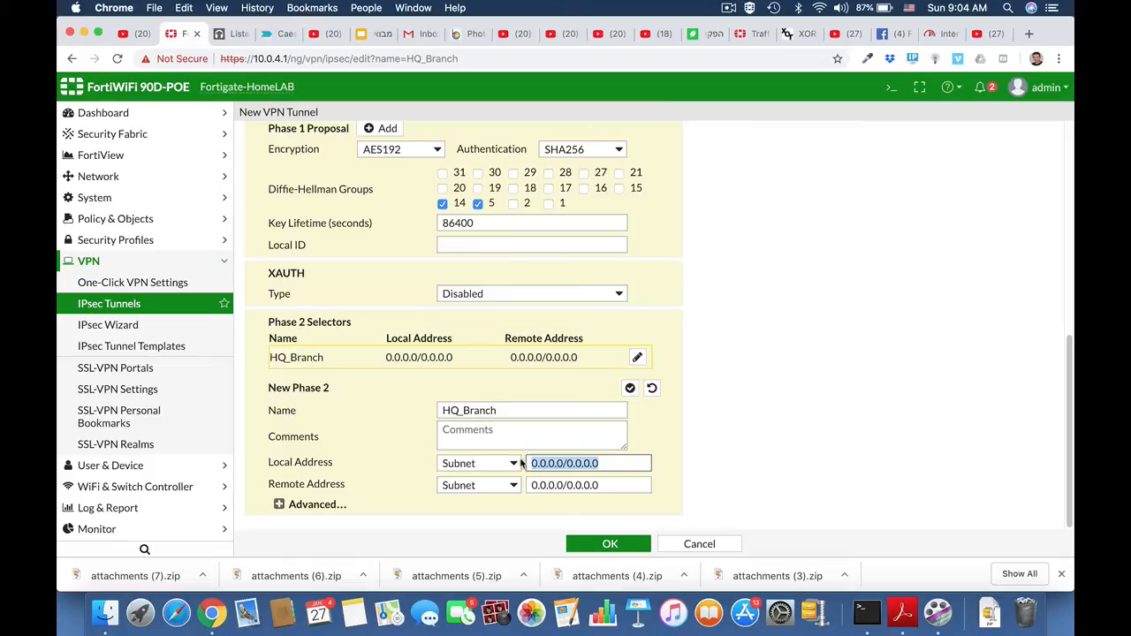
{"action": "type", "text": "192.168.1."}
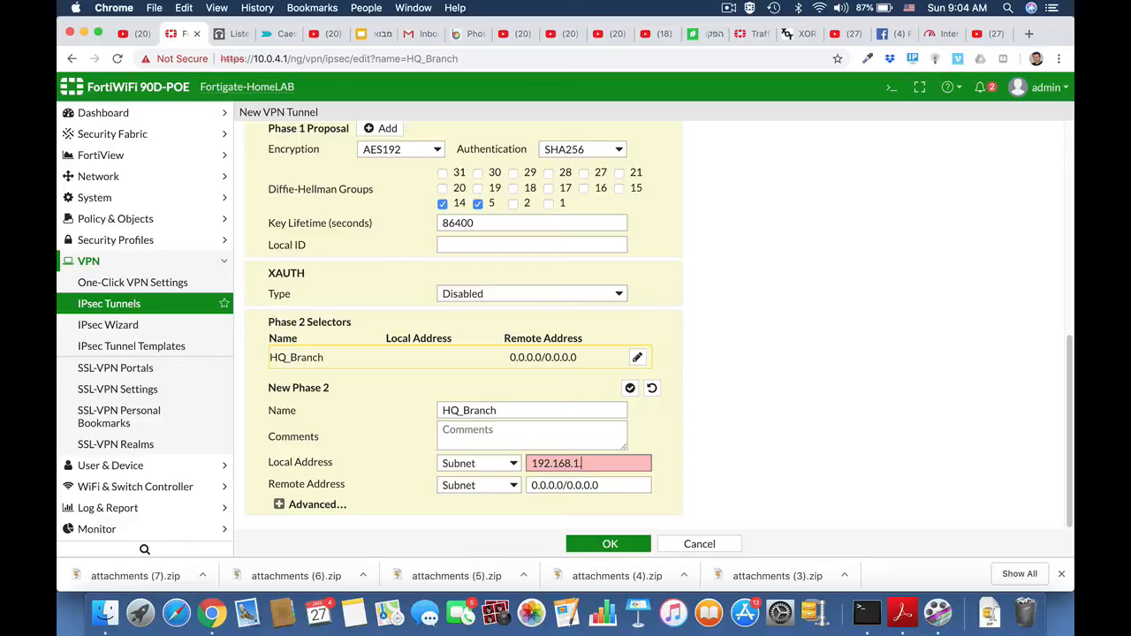
{"action": "type", "text": "0/24"}
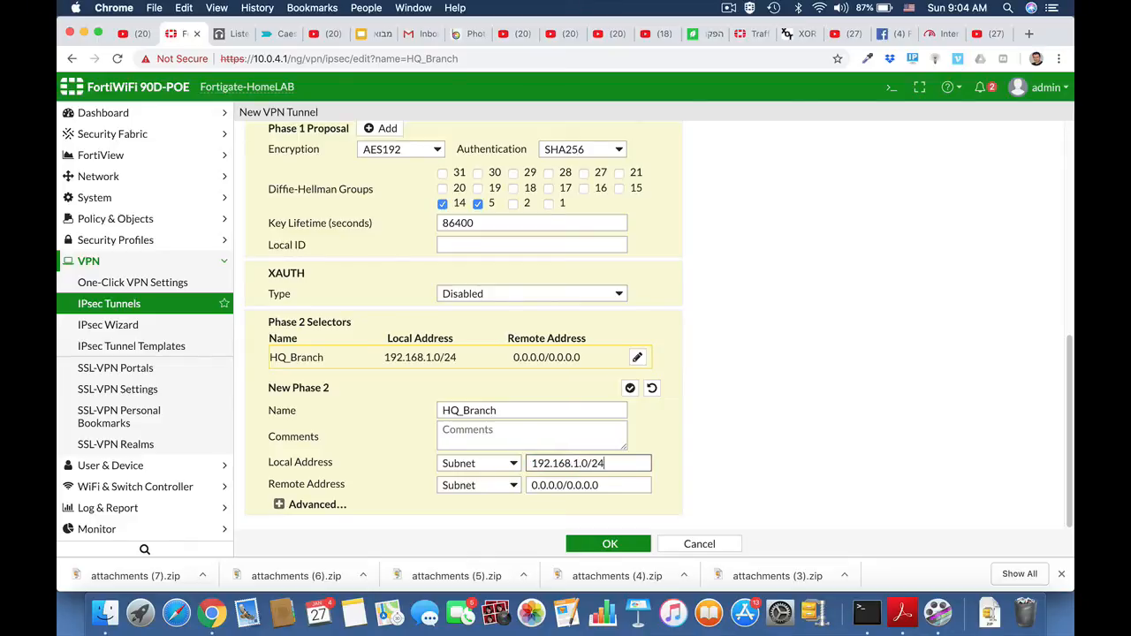
Set the remote address subnet of the HQ_Branch Phase 2 selector to 10.10.10.0/24.
{"action": "left_click_drag", "start_coordinate": [606, 485], "coordinate": [517, 485]}
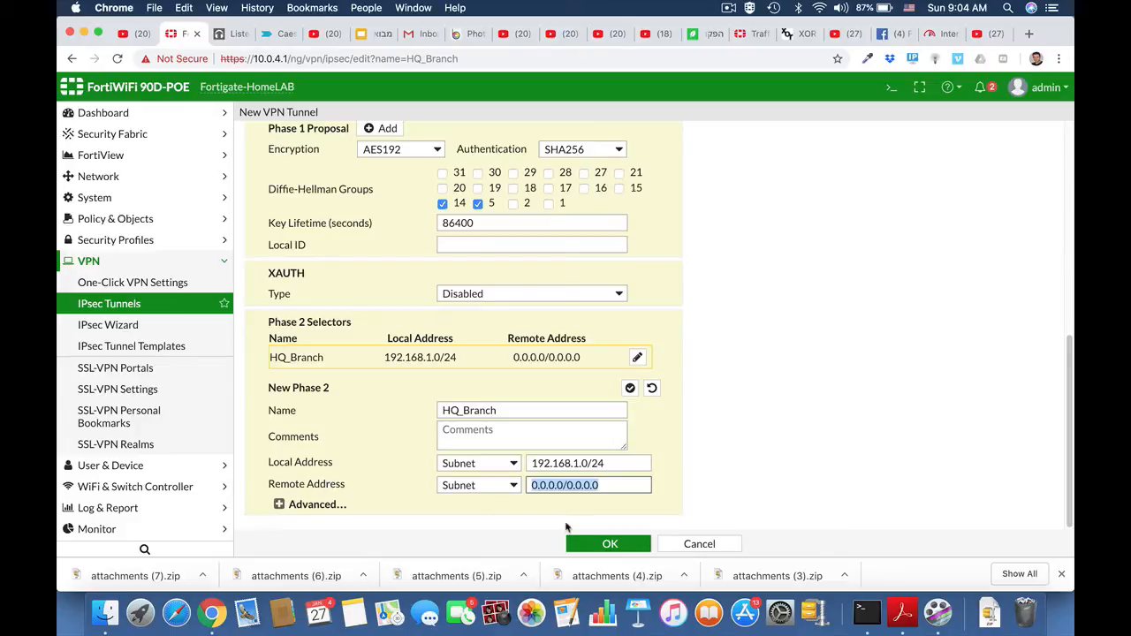
{"action": "type", "text": "10.10."}
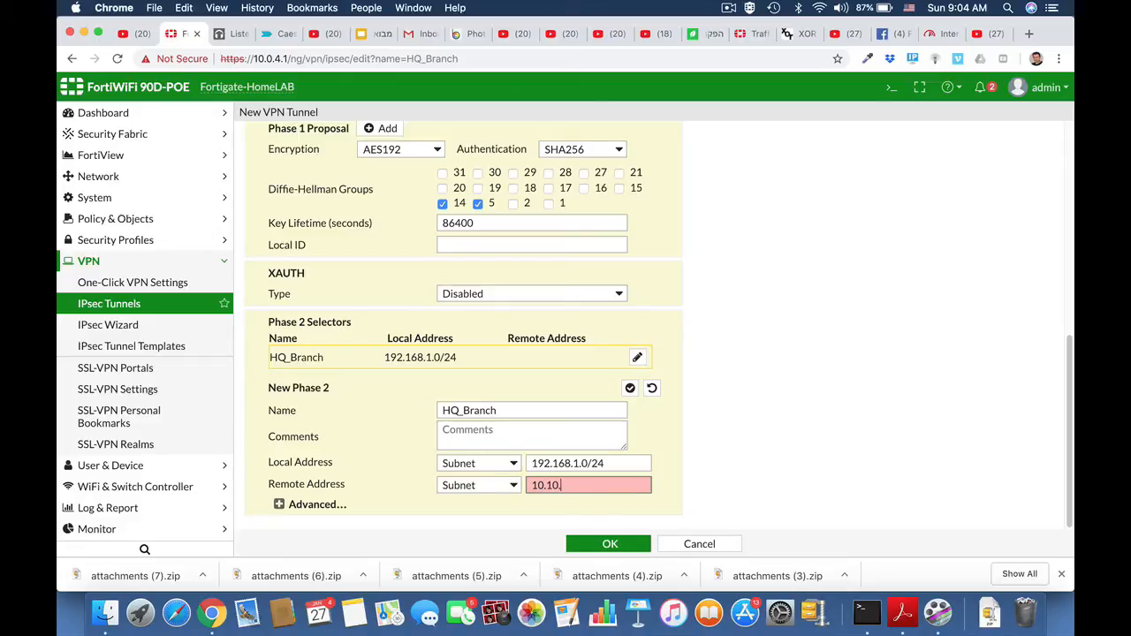
{"action": "type", "text": "10.0"}
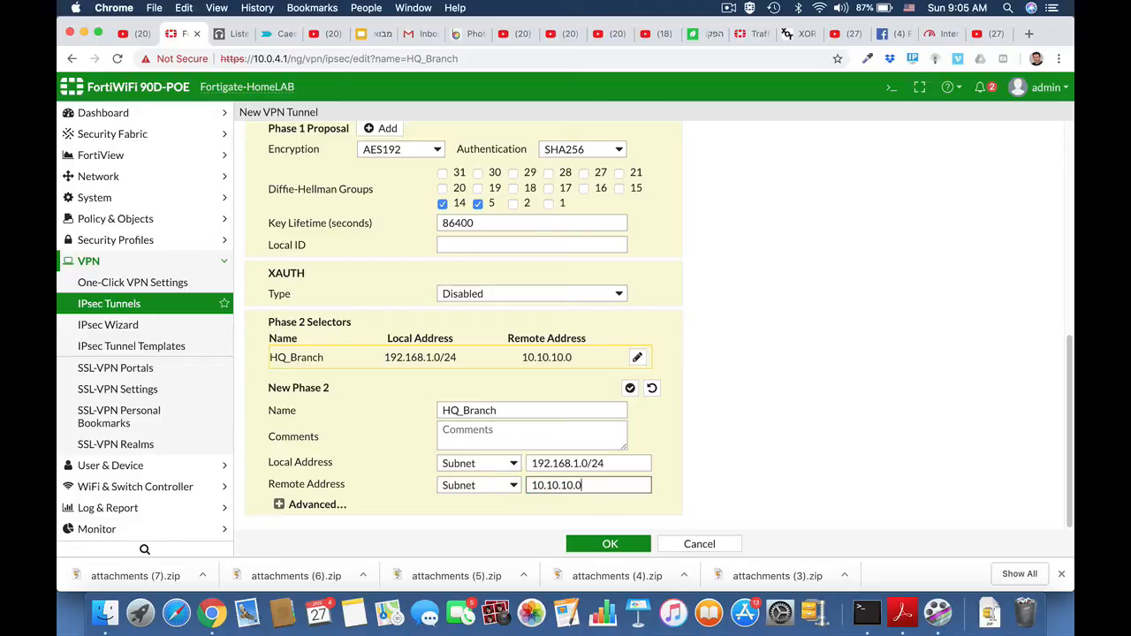
{"action": "type", "text": "/24"}
Expand the advanced settings of the HQ_Branch Phase 2 selector and remove all filled-in proposal entries except AES128 with SHA1.
{"action": "left_click", "coordinate": [278, 504]}
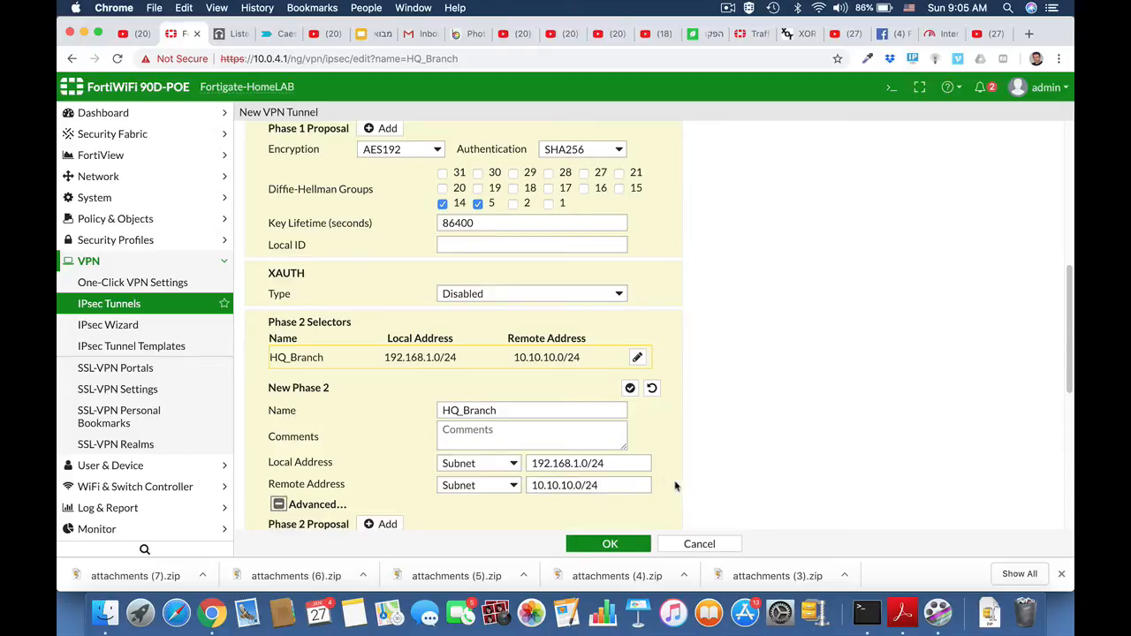
{"action": "scroll", "coordinate": [679, 486], "scroll_direction": "down", "scroll_amount": 5}
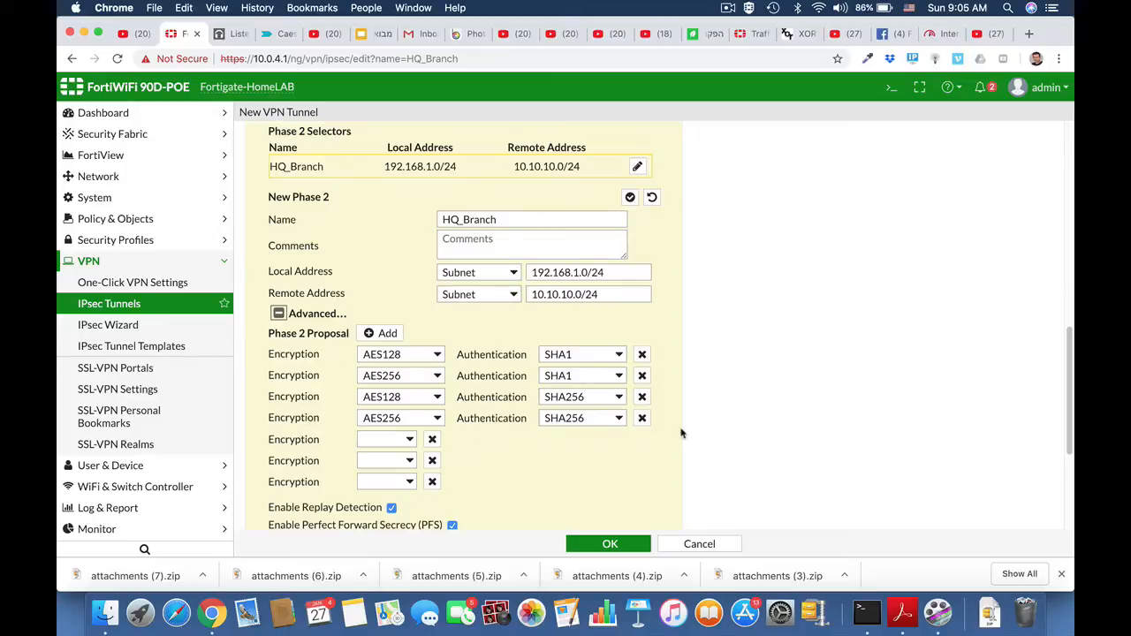
{"action": "left_click", "coordinate": [642, 418]}
{"action": "left_click", "coordinate": [641, 397]}
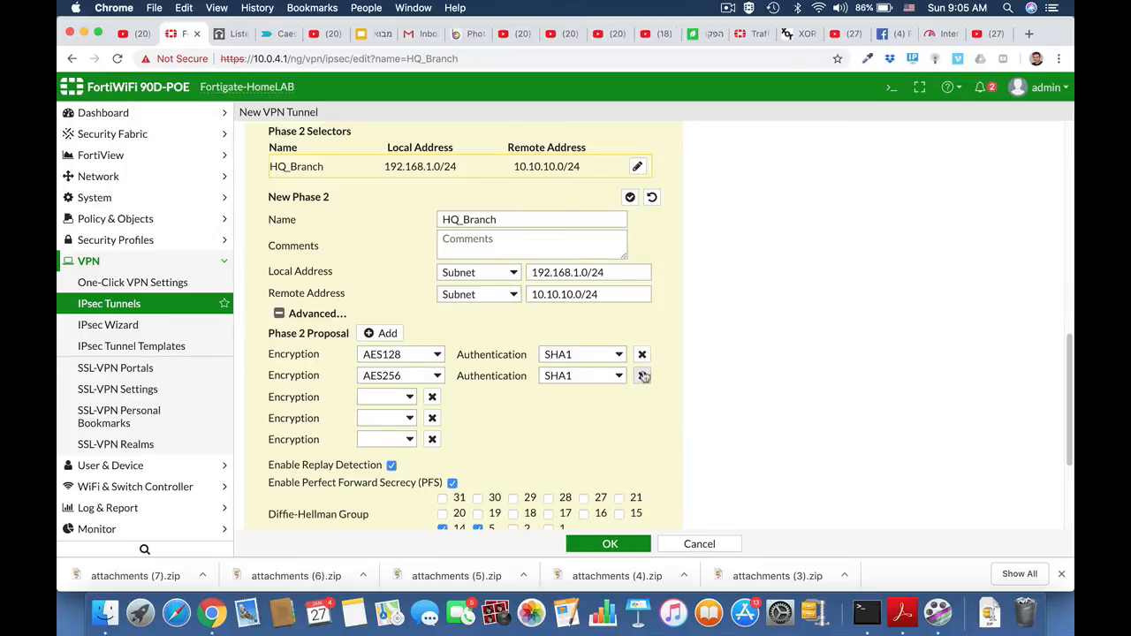
{"action": "left_click", "coordinate": [643, 376]}
Set the remaining Phase 2 proposal entry to AES192 encryption and SHA256 authentication.
{"action": "left_click", "coordinate": [437, 357]}
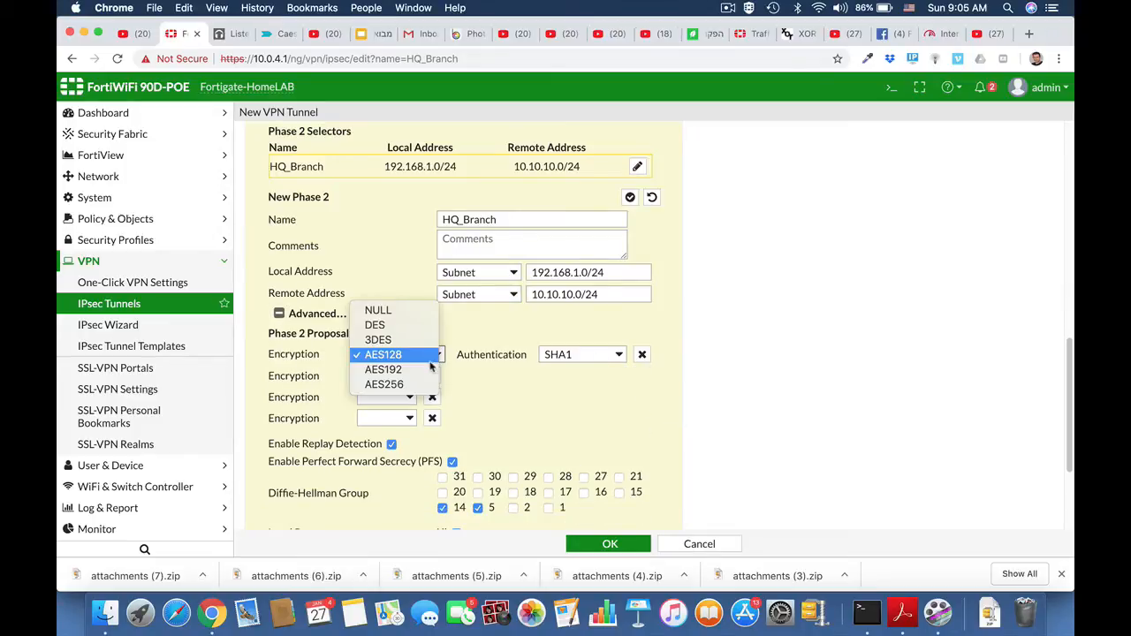
{"action": "left_click", "coordinate": [430, 369]}
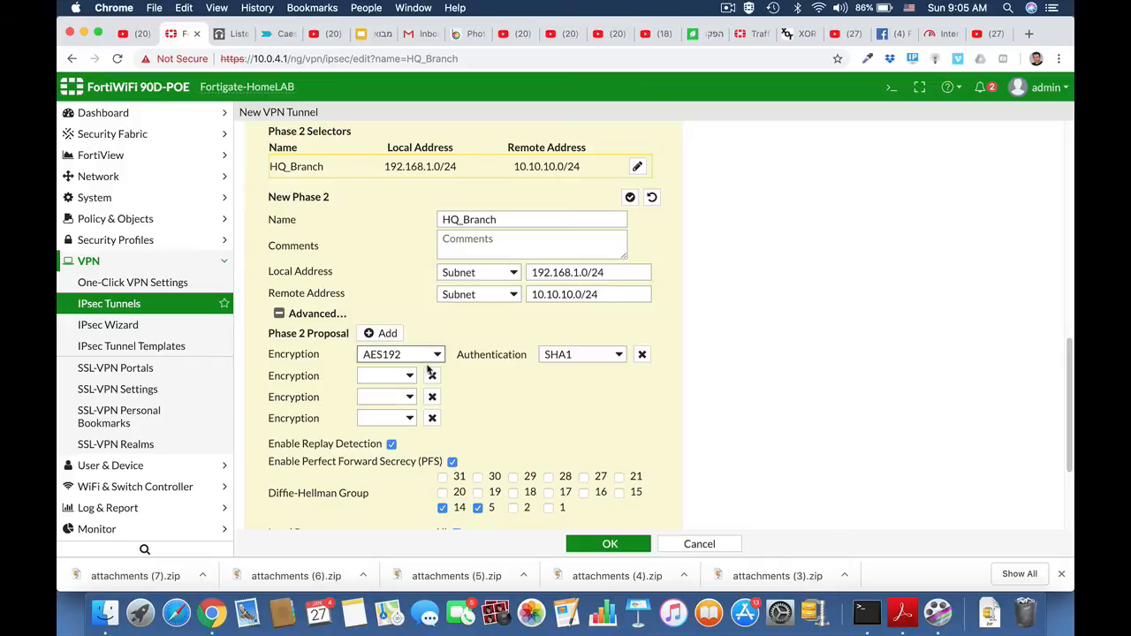
{"action": "left_click", "coordinate": [618, 355]}
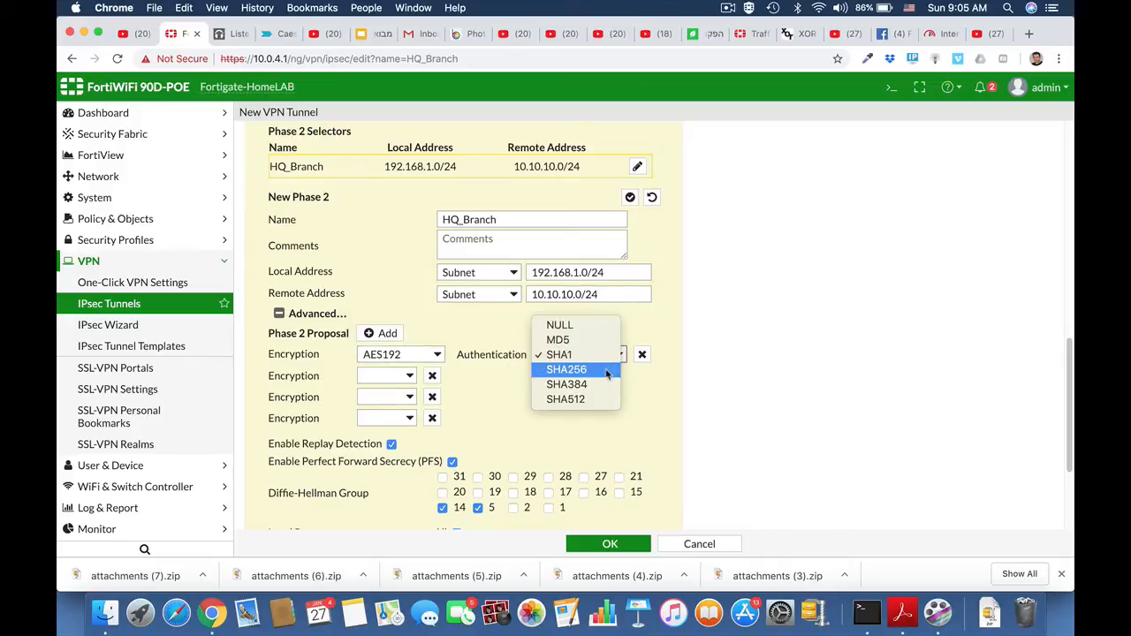
{"action": "left_click", "coordinate": [606, 373]}
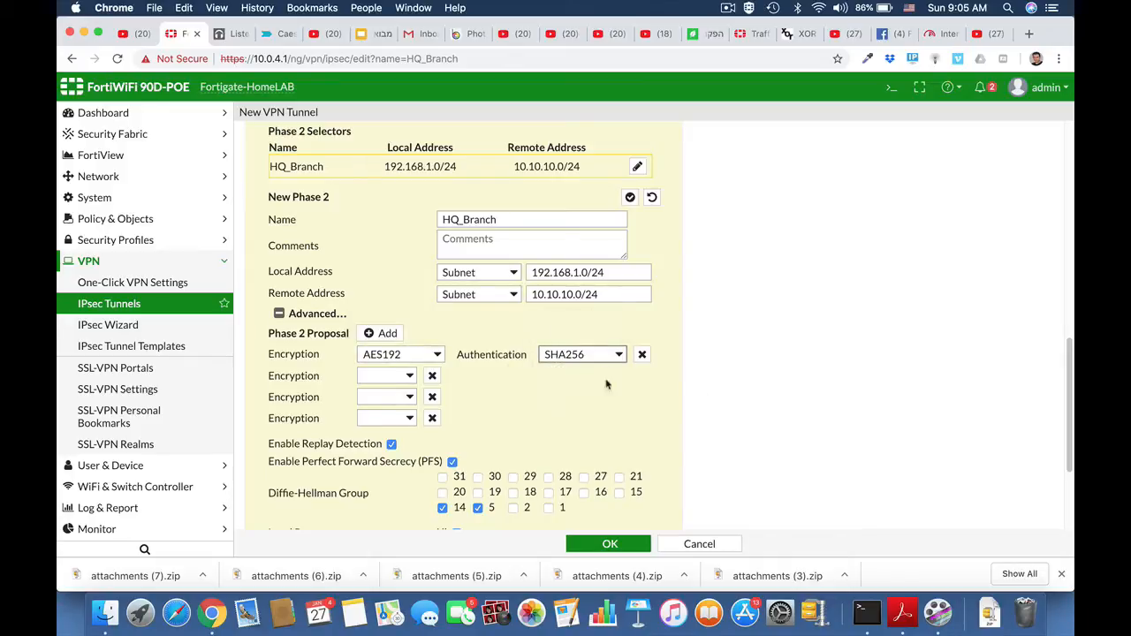
Remove the three empty encryption entries from the Phase 2 proposal and save the HQ_Branch tunnel.
{"action": "left_click", "coordinate": [432, 375]}
{"action": "left_click", "coordinate": [432, 375]}
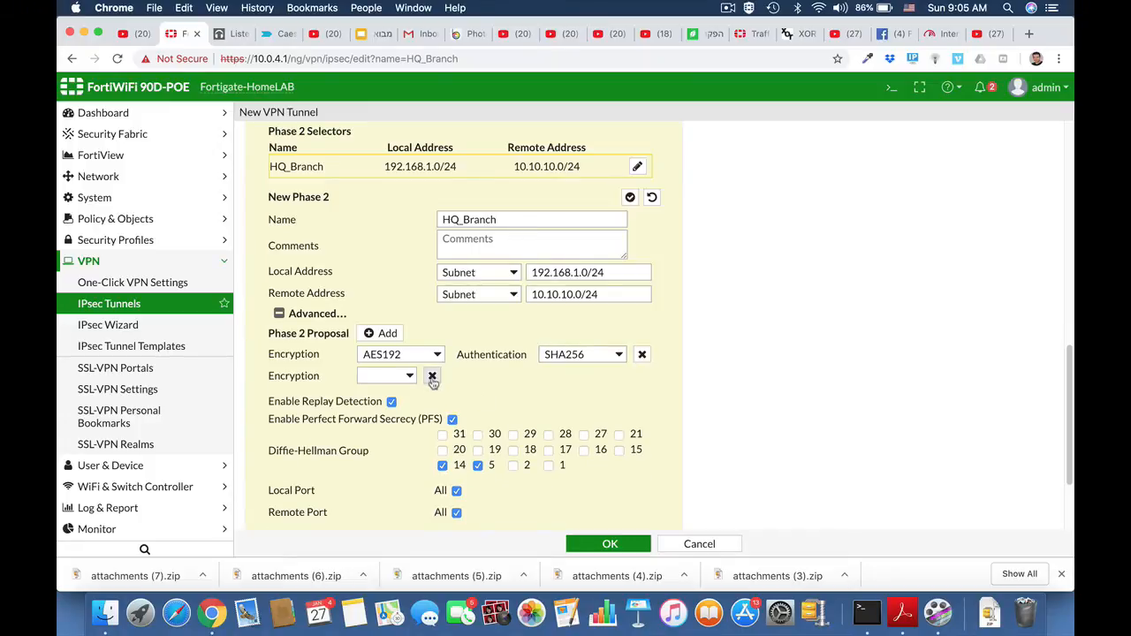
{"action": "left_click", "coordinate": [432, 376]}
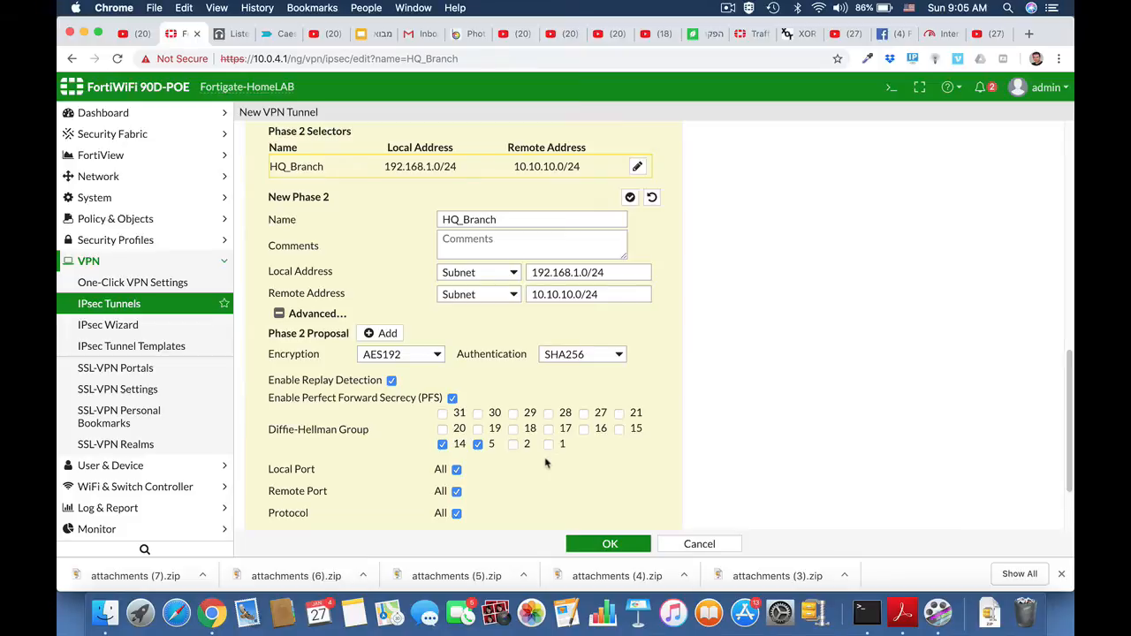
{"action": "scroll", "coordinate": [545, 462], "scroll_direction": "down", "scroll_amount": 3}
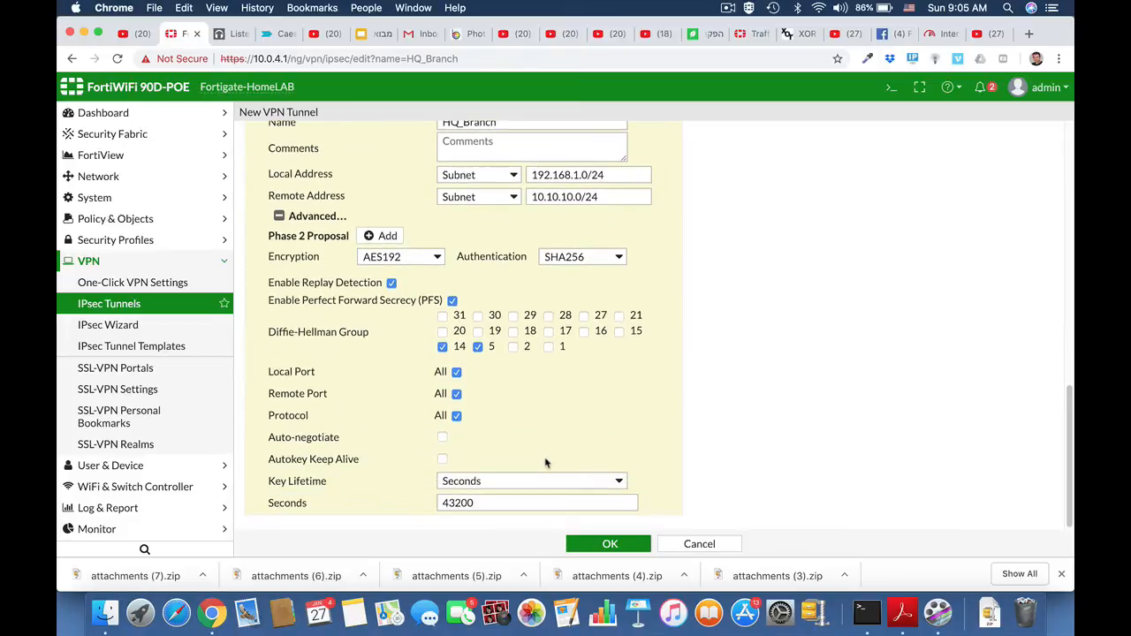
{"action": "left_click", "coordinate": [600, 545]}
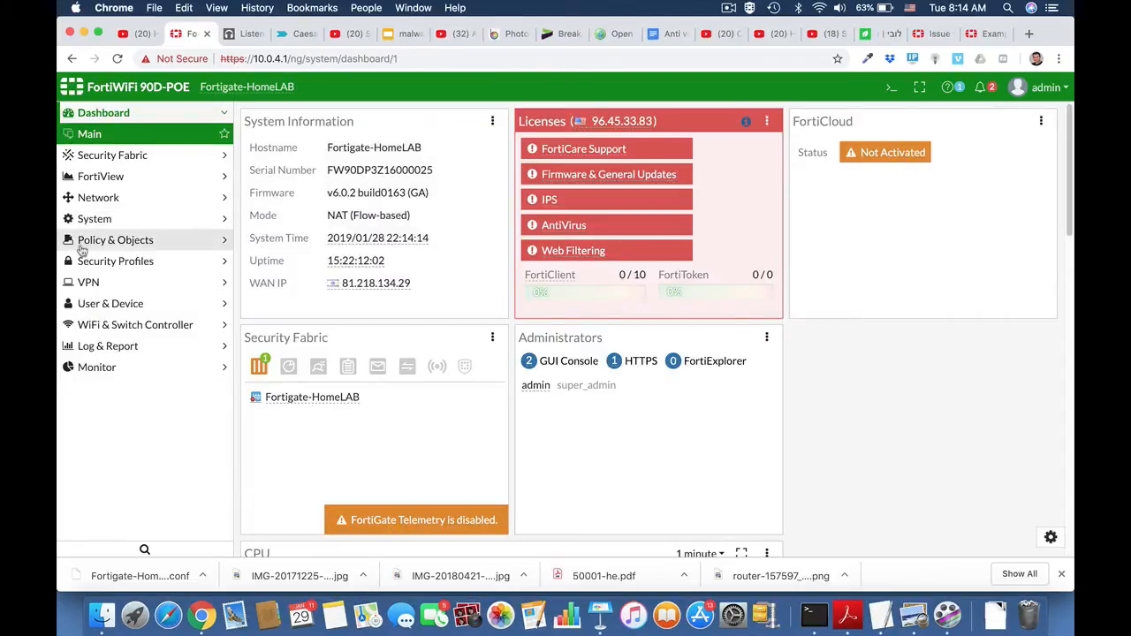
Start a new firewall address object and name it Marketing.
{"action": "left_click", "coordinate": [85, 245]}
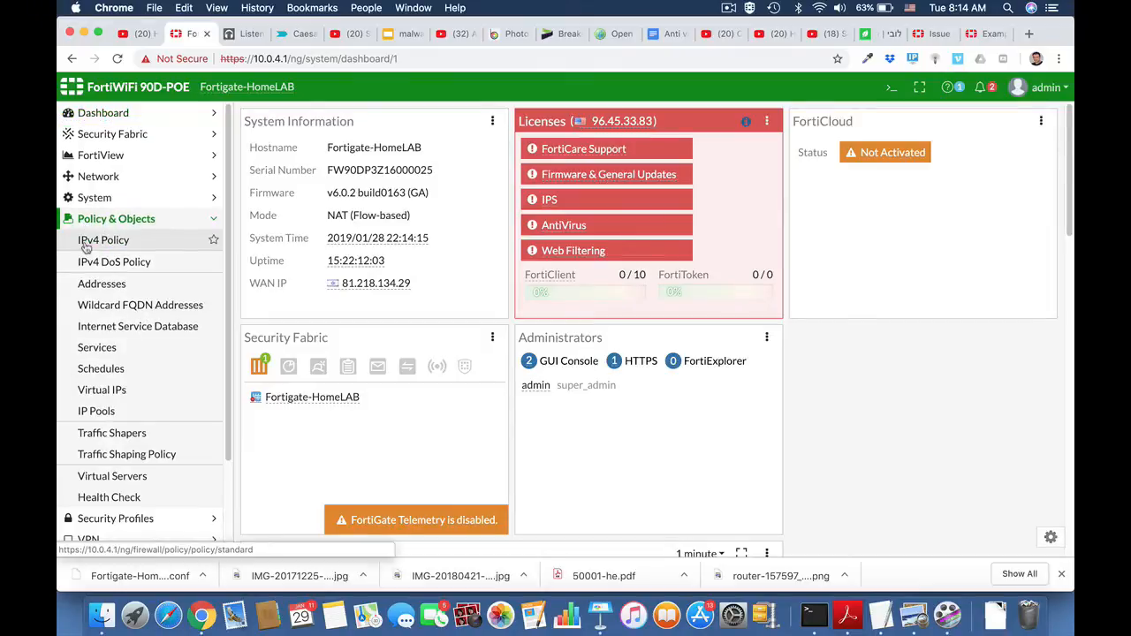
{"action": "left_click", "coordinate": [92, 291]}
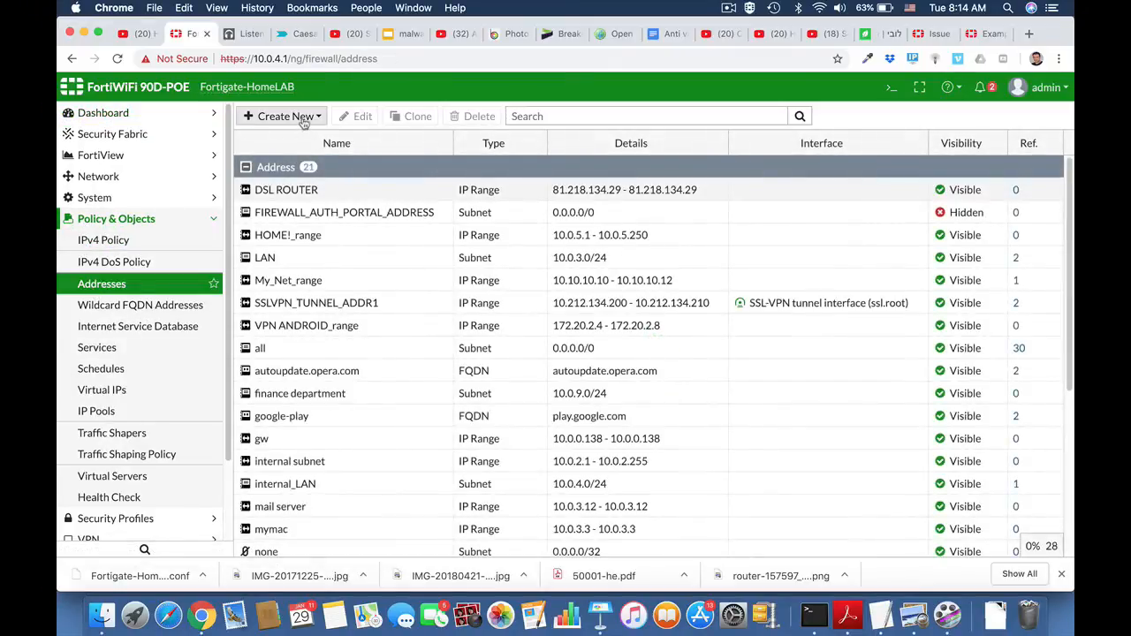
{"action": "left_click", "coordinate": [301, 118]}
{"action": "left_click", "coordinate": [297, 145]}
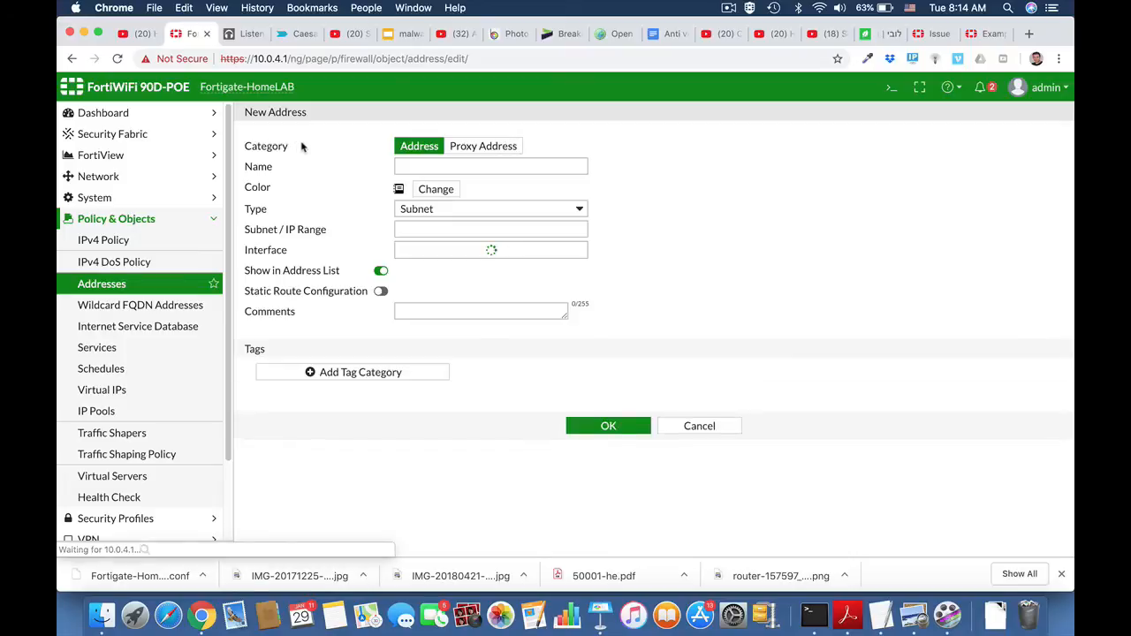
{"action": "left_click", "coordinate": [420, 166]}
{"action": "type", "text": "Ma"}
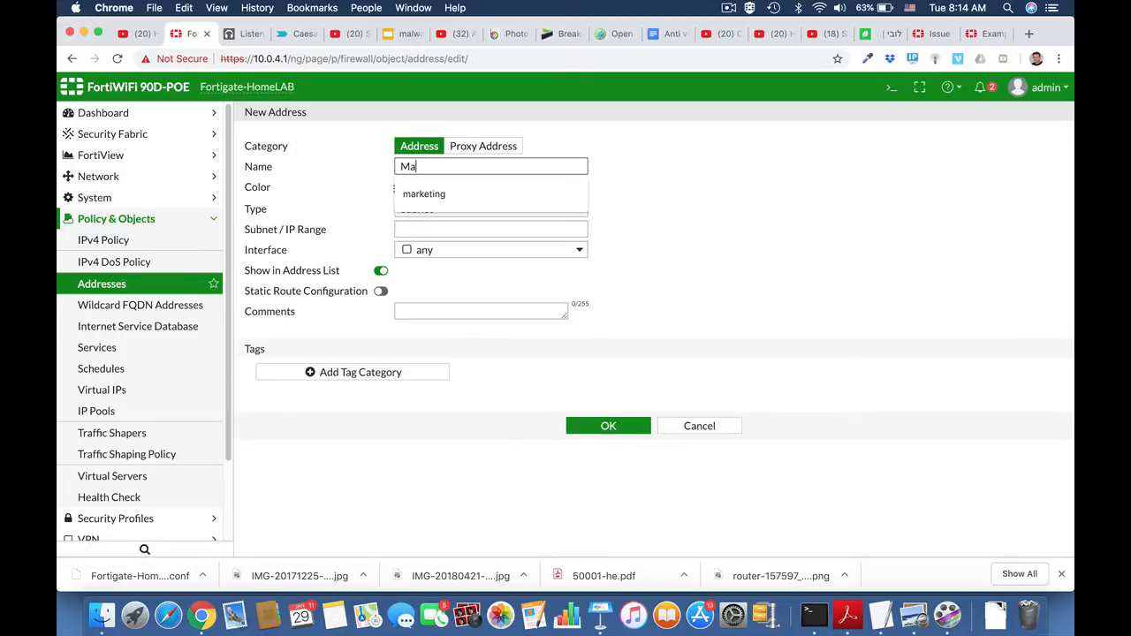
{"action": "type", "text": "rketing"}
Define the Marketing address as the IP range 10.0.4.15-10.0.4.19 and save it.
{"action": "left_click", "coordinate": [523, 208]}
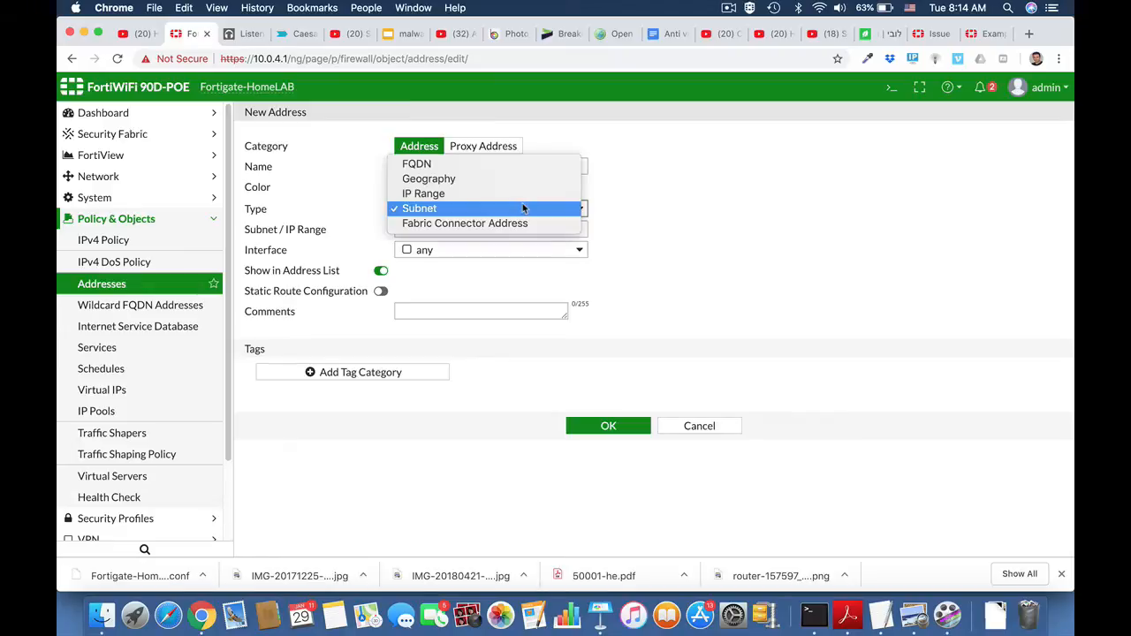
{"action": "left_click", "coordinate": [520, 194]}
{"action": "left_click", "coordinate": [455, 229]}
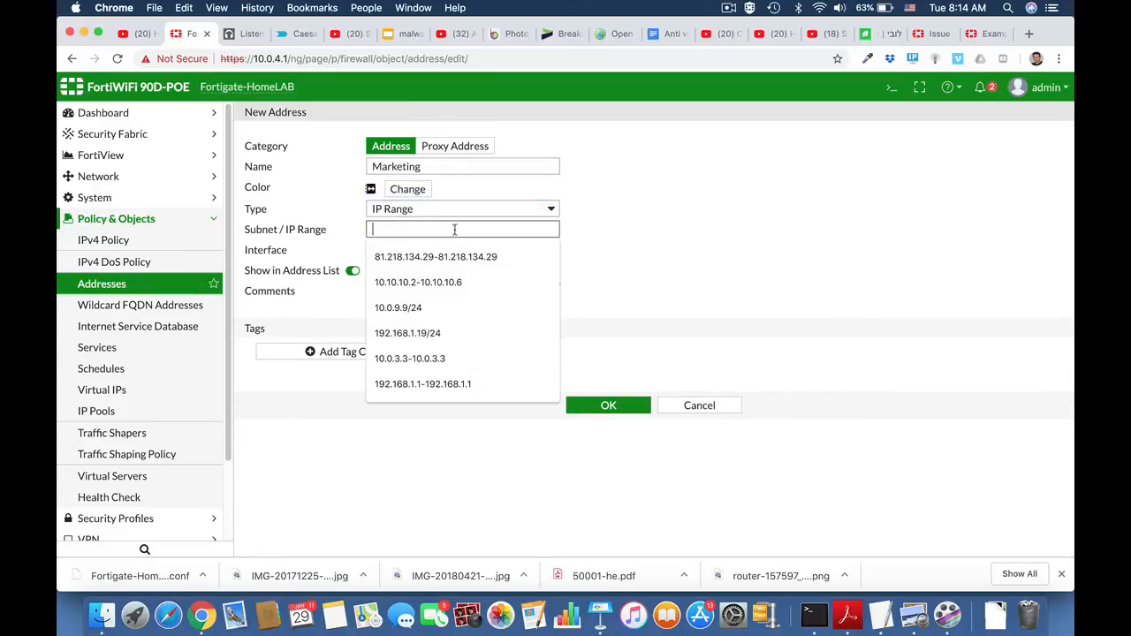
{"action": "type", "text": "10."}
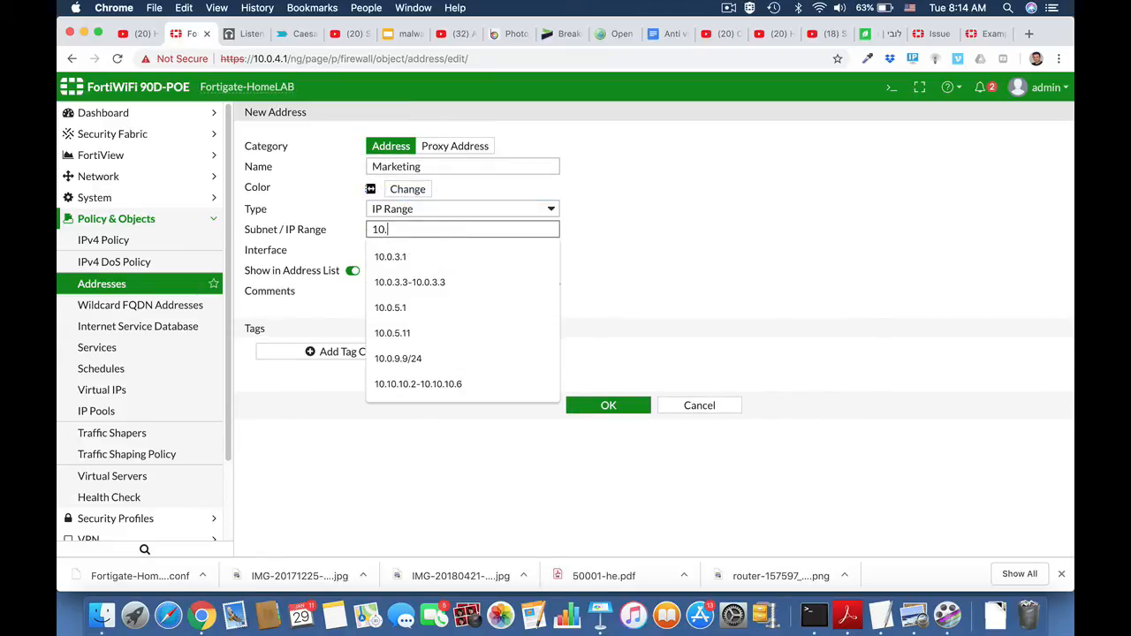
{"action": "type", "text": "0.4.15-10.0.4.19"}
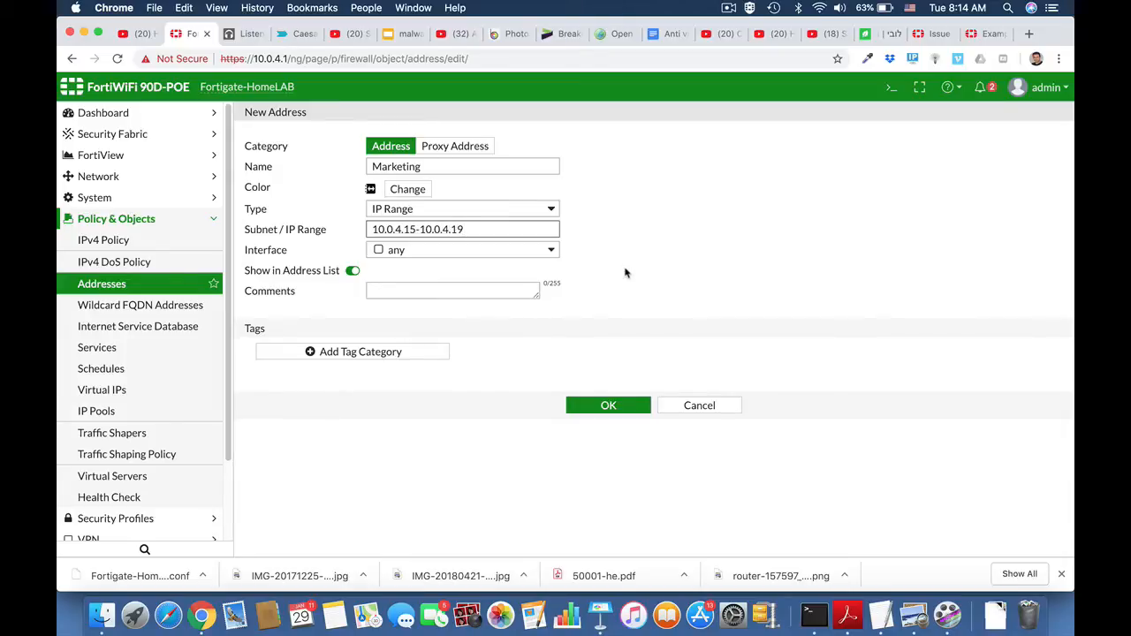
{"action": "left_click", "coordinate": [610, 408]}
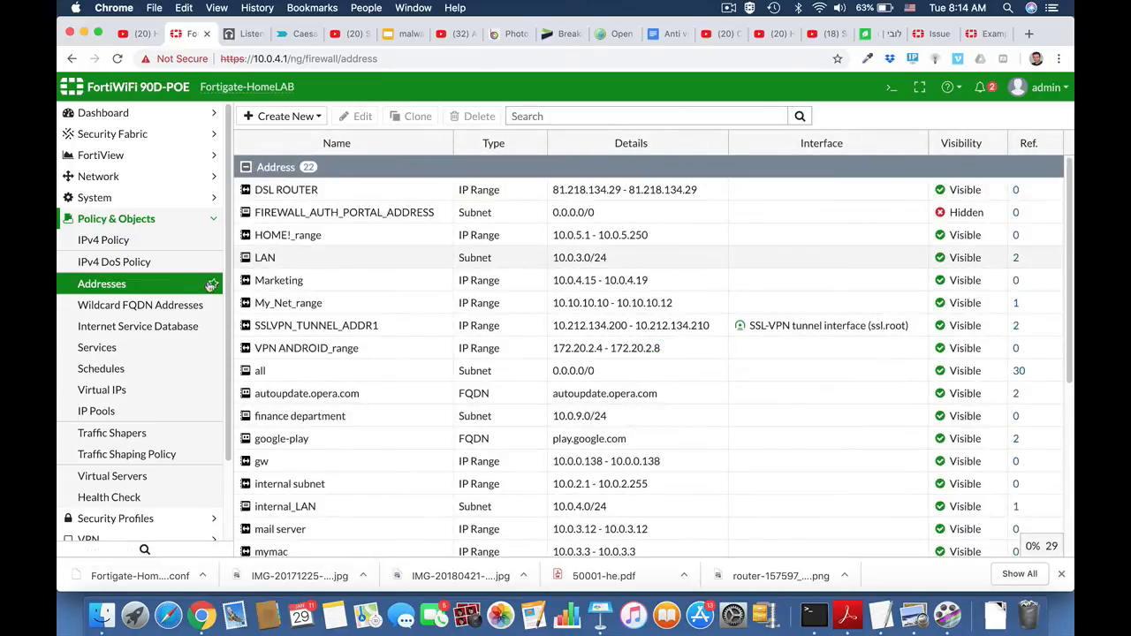
Start a new IPv4 policy and name it Marketing_FTP_Access.
{"action": "left_click", "coordinate": [145, 220]}
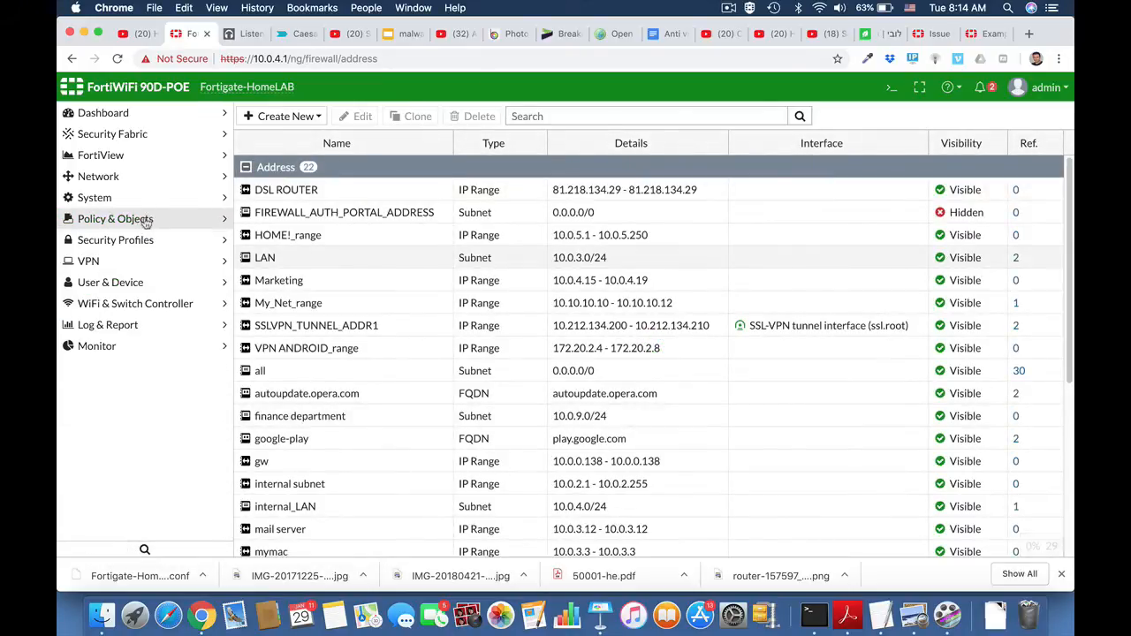
{"action": "left_click", "coordinate": [122, 222]}
{"action": "left_click", "coordinate": [105, 245]}
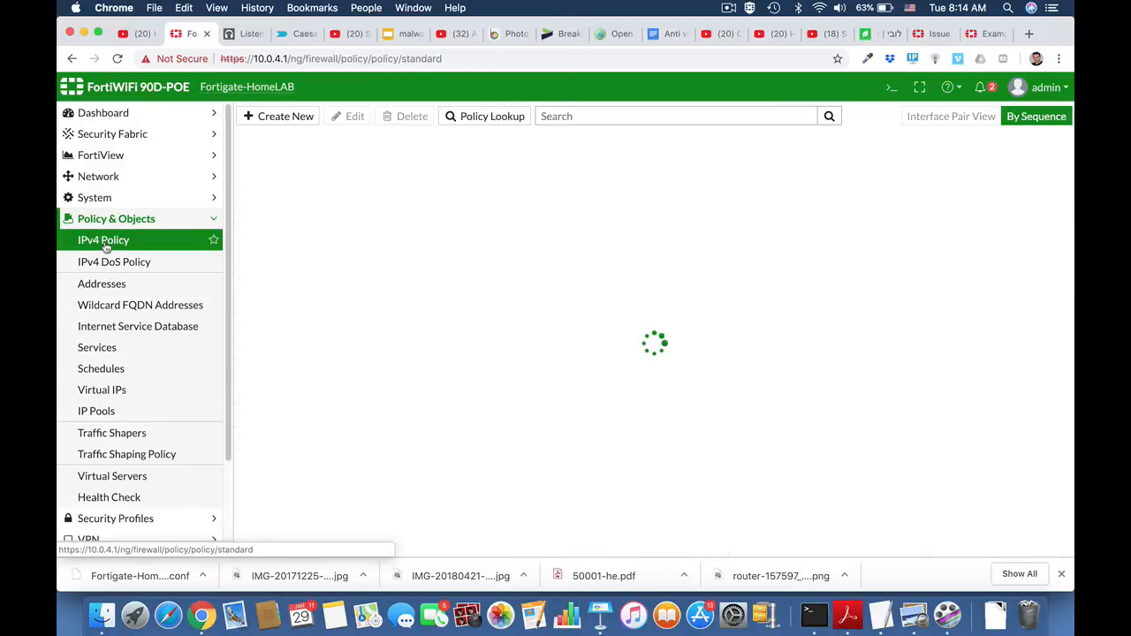
{"action": "left_click", "coordinate": [279, 115]}
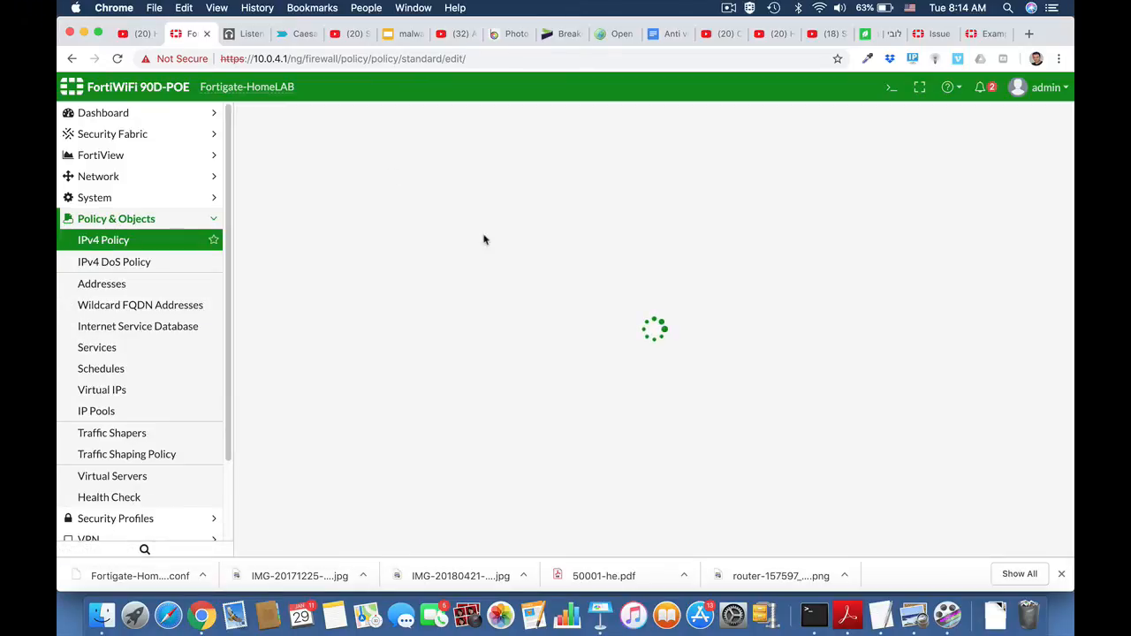
{"action": "left_click", "coordinate": [404, 156]}
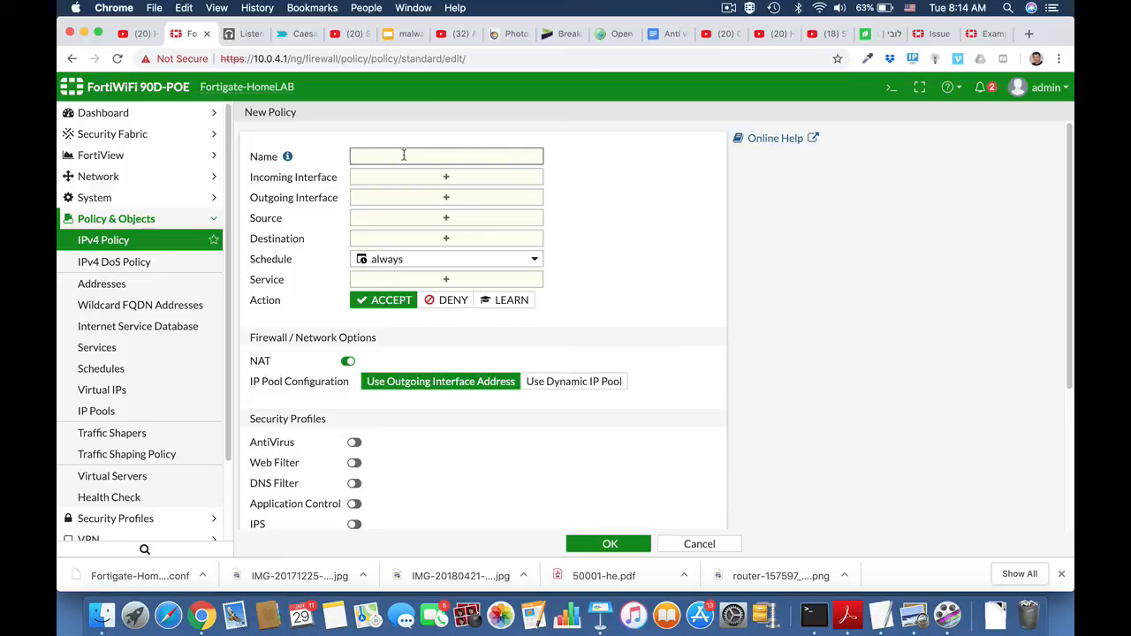
{"action": "type", "text": "Marketing_FTP_Access"}
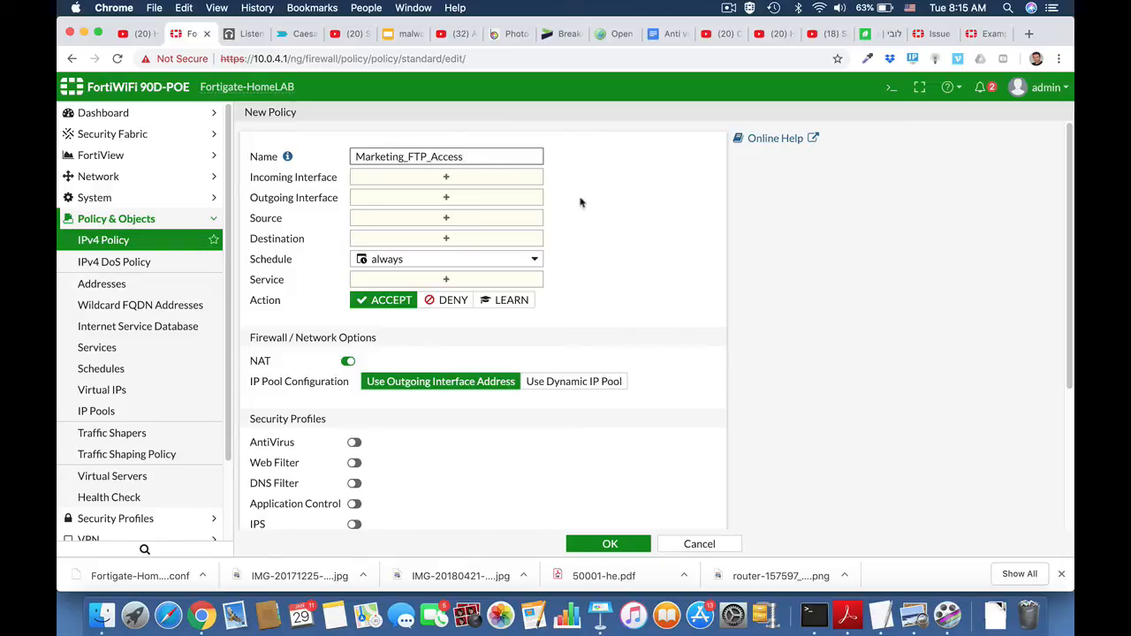
Set the policy's incoming interface to LAN (internal) and its outgoing interface to wan1.
{"action": "left_click", "coordinate": [501, 182]}
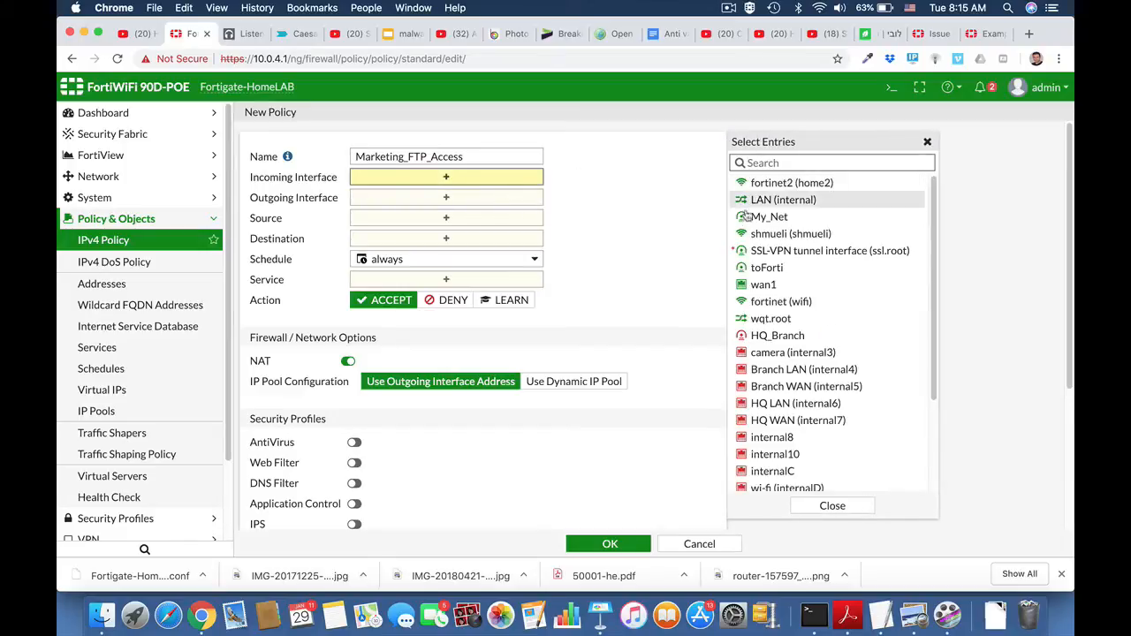
{"action": "left_click", "coordinate": [763, 202]}
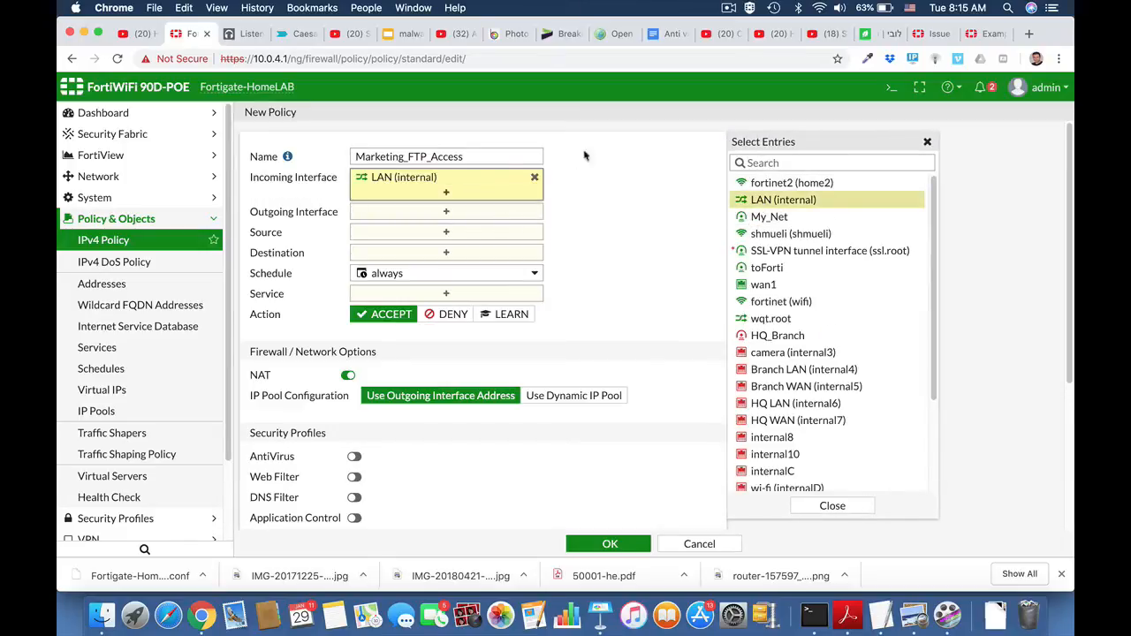
{"action": "left_click", "coordinate": [469, 212]}
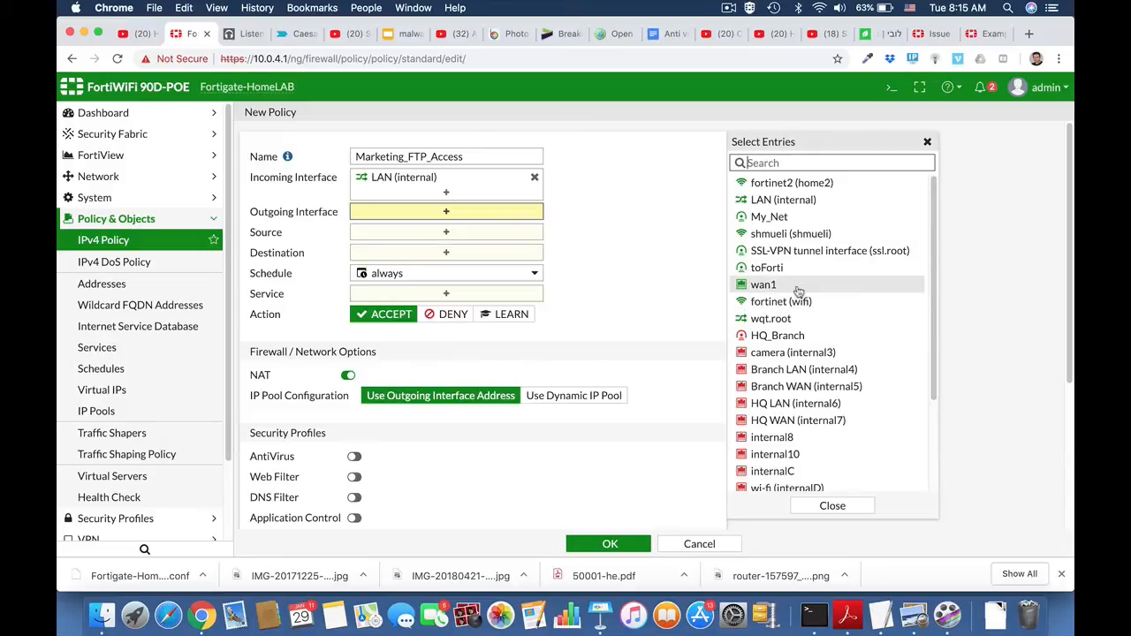
{"action": "left_click", "coordinate": [798, 290]}
Set the policy's source to the Marketing address and its destination to all.
{"action": "left_click", "coordinate": [480, 246]}
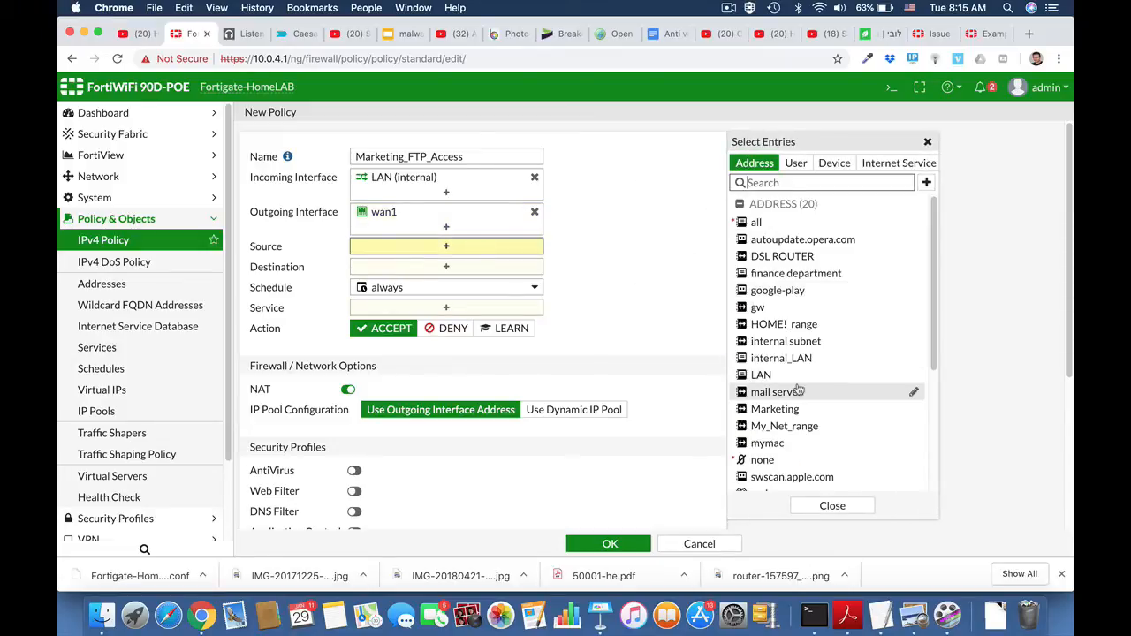
{"action": "scroll", "coordinate": [798, 389], "scroll_direction": "down", "scroll_amount": 1}
{"action": "left_click", "coordinate": [787, 375]}
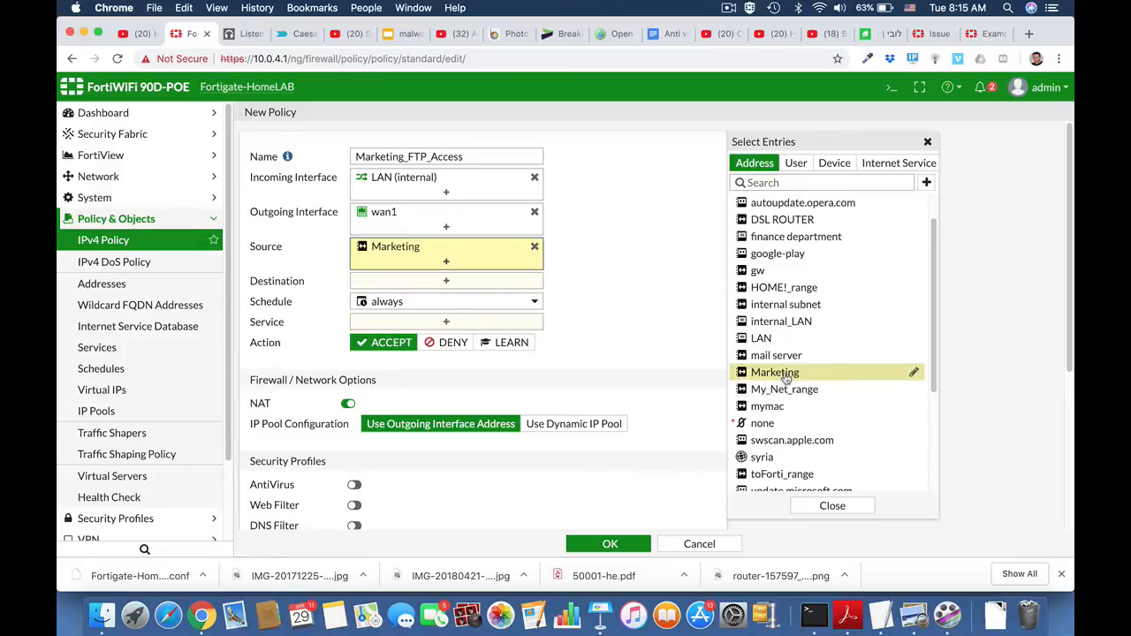
{"action": "left_click", "coordinate": [468, 283]}
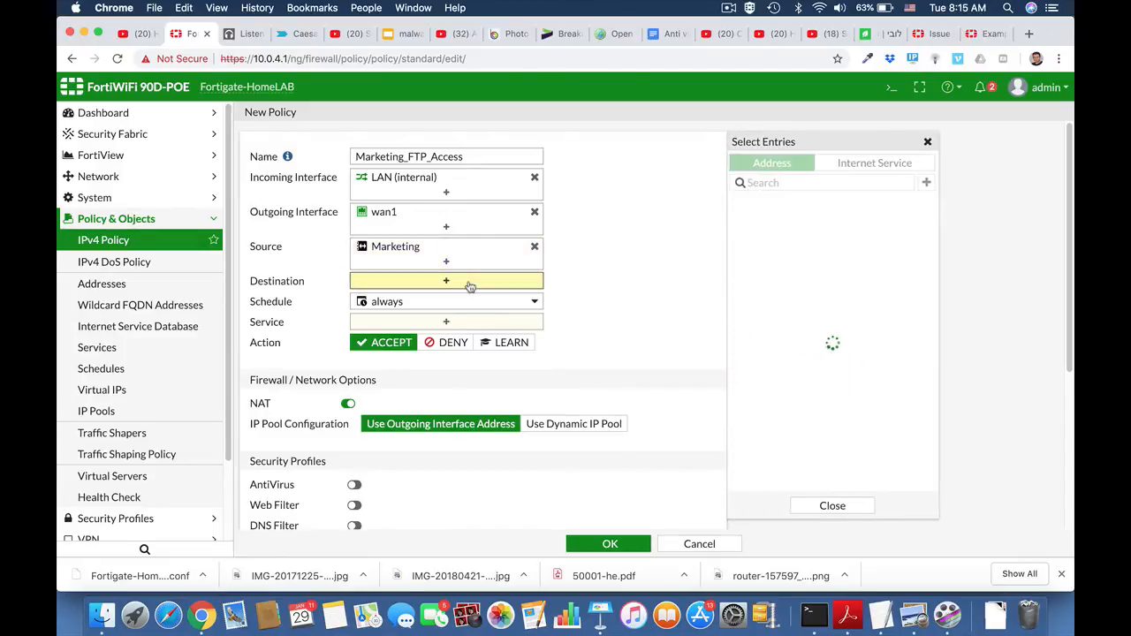
{"action": "left_click", "coordinate": [760, 223]}
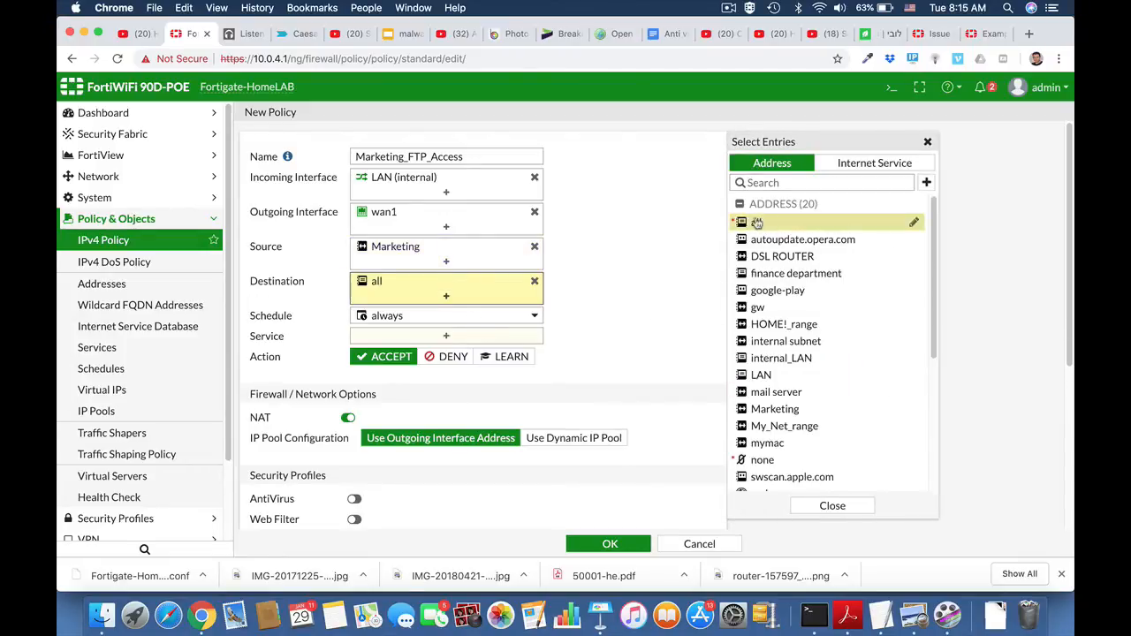
Add the FTP, FTP_GET and FTP_PUT services to the Marketing_FTP_Access policy.
{"action": "left_click", "coordinate": [463, 338]}
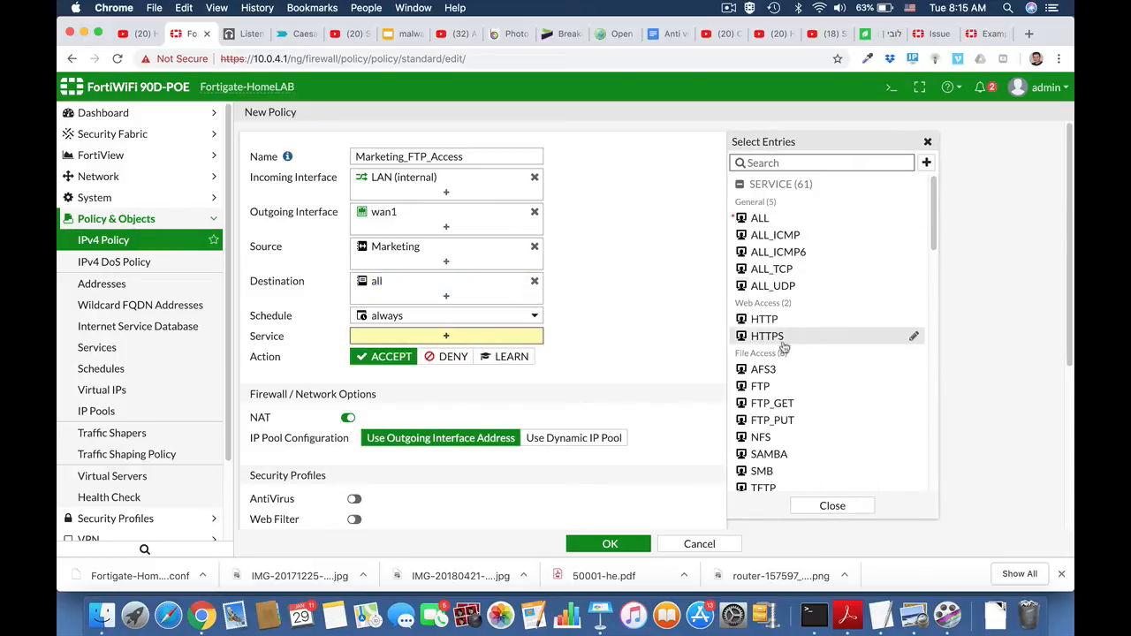
{"action": "left_click", "coordinate": [784, 392]}
{"action": "left_click", "coordinate": [783, 404]}
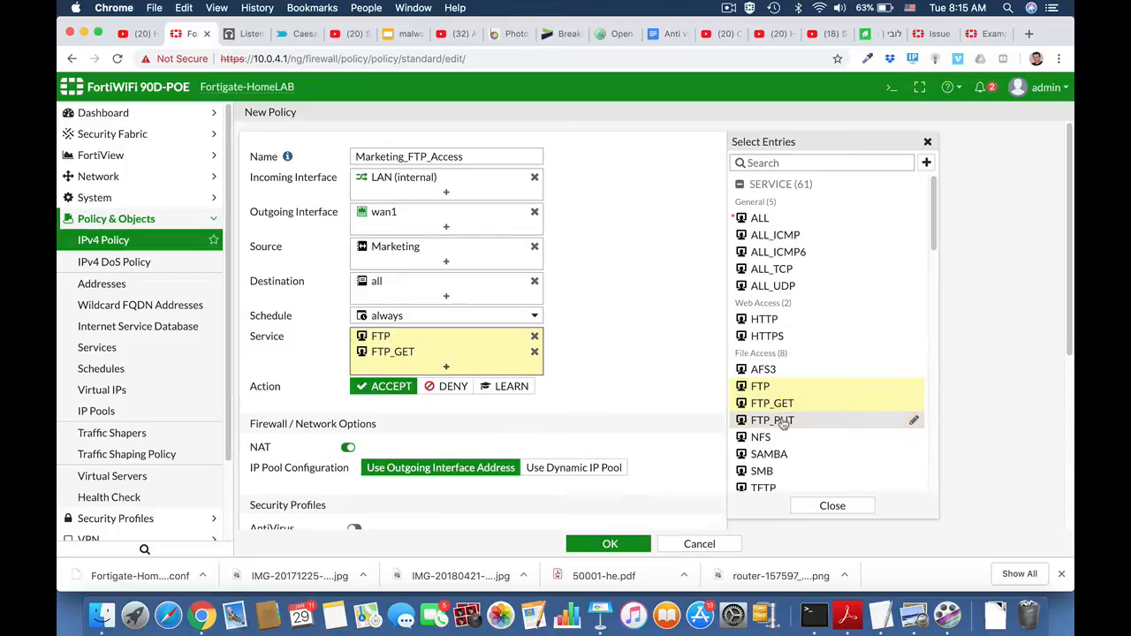
{"action": "left_click", "coordinate": [782, 421]}
{"action": "scroll", "coordinate": [659, 405], "scroll_direction": "down", "scroll_amount": 4}
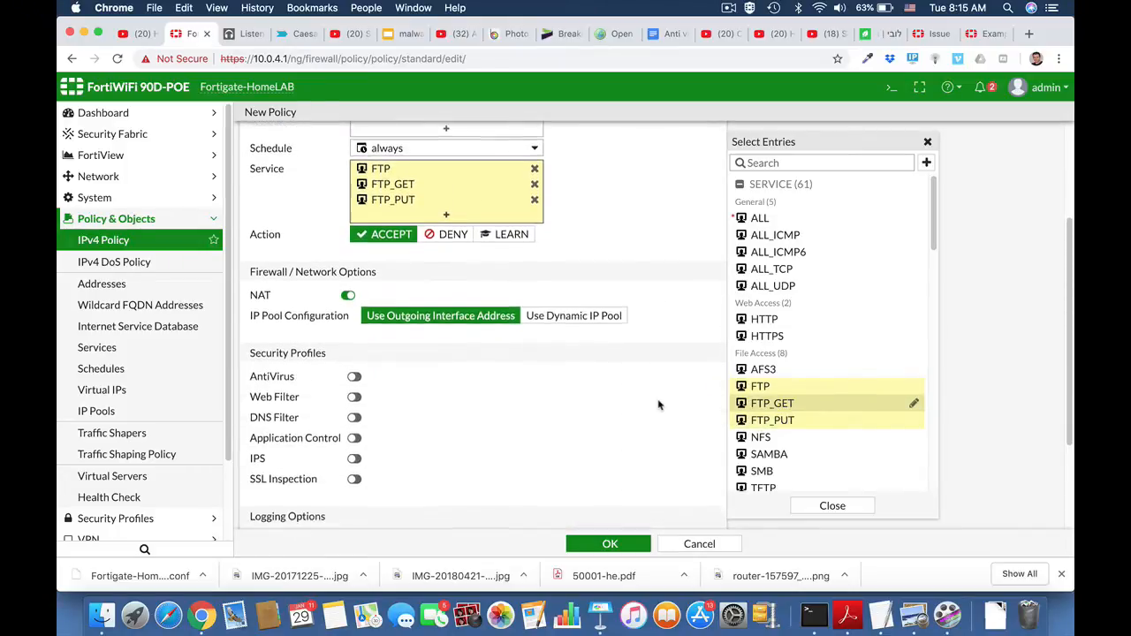
Save the Marketing_FTP_Access policy with the ACCEPT action and NAT enabled.
{"action": "scroll", "coordinate": [659, 405], "scroll_direction": "down", "scroll_amount": 2}
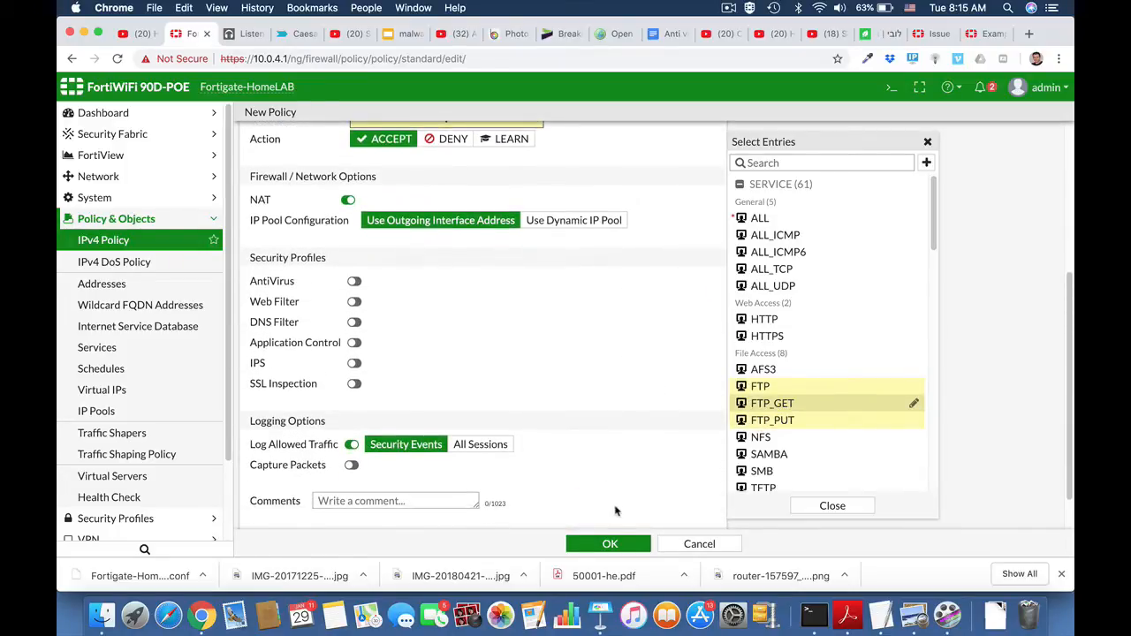
{"action": "left_click", "coordinate": [612, 544]}
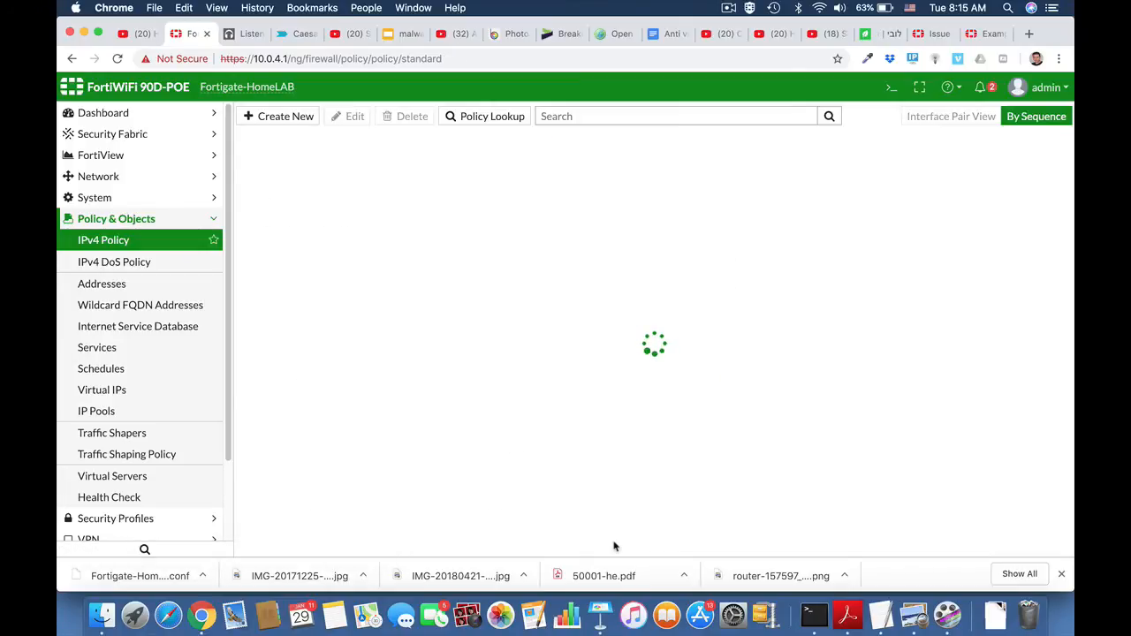
{"action": "left_click", "coordinate": [150, 221]}
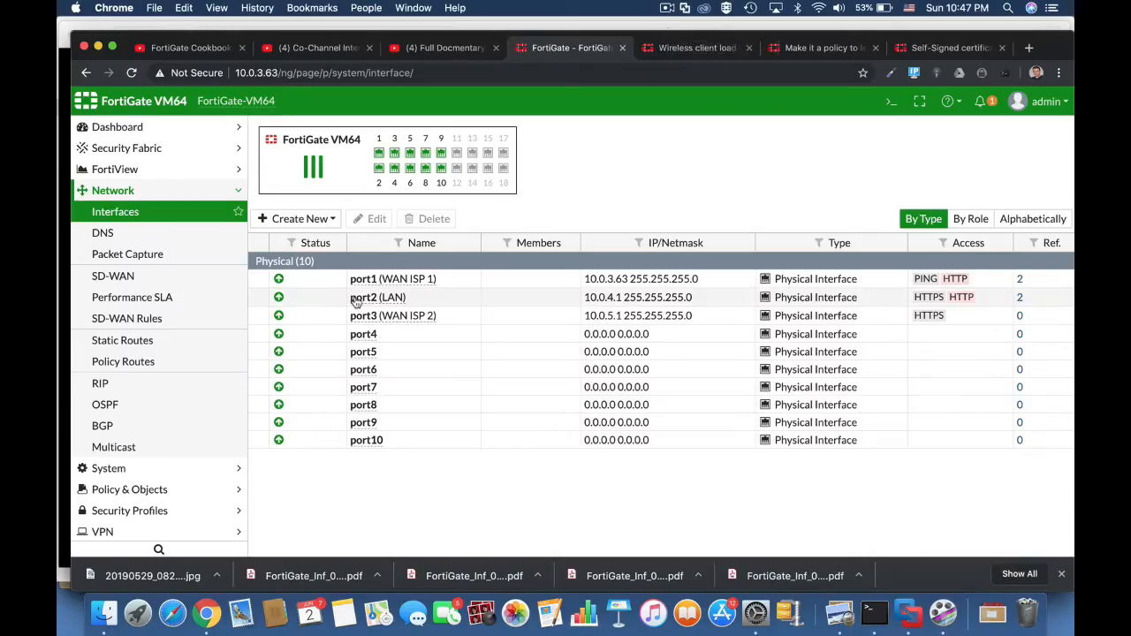
On the FortiGate VM64, check the LAN and WAN ISP 1 interfaces and open the Full Access IPv4 policy for editing.
{"action": "left_click", "coordinate": [356, 301]}
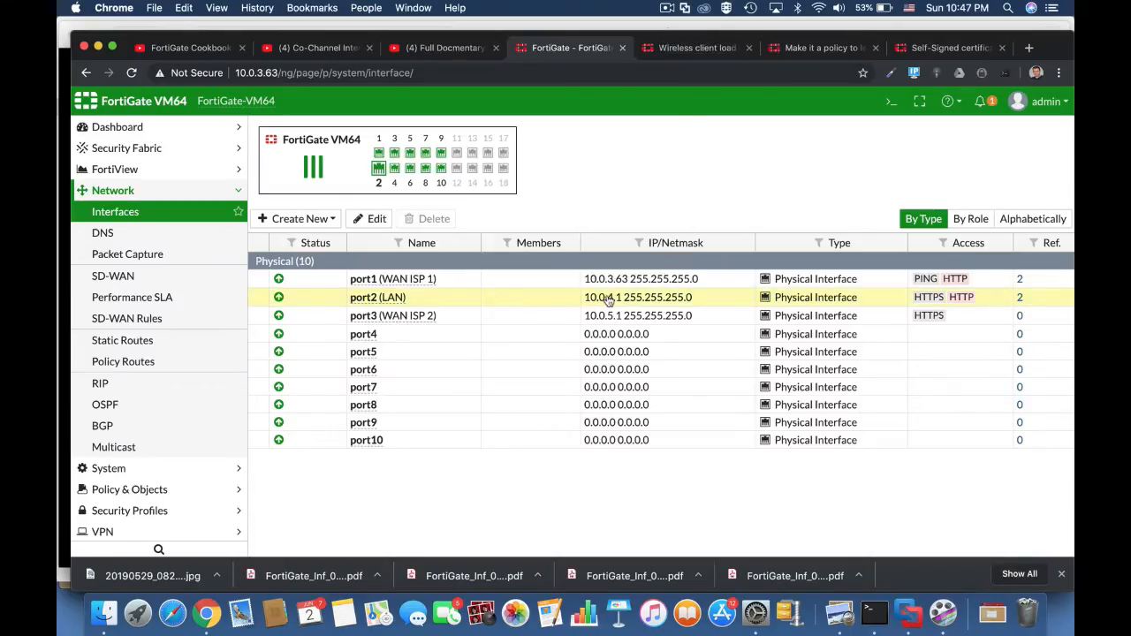
{"action": "left_click", "coordinate": [632, 276]}
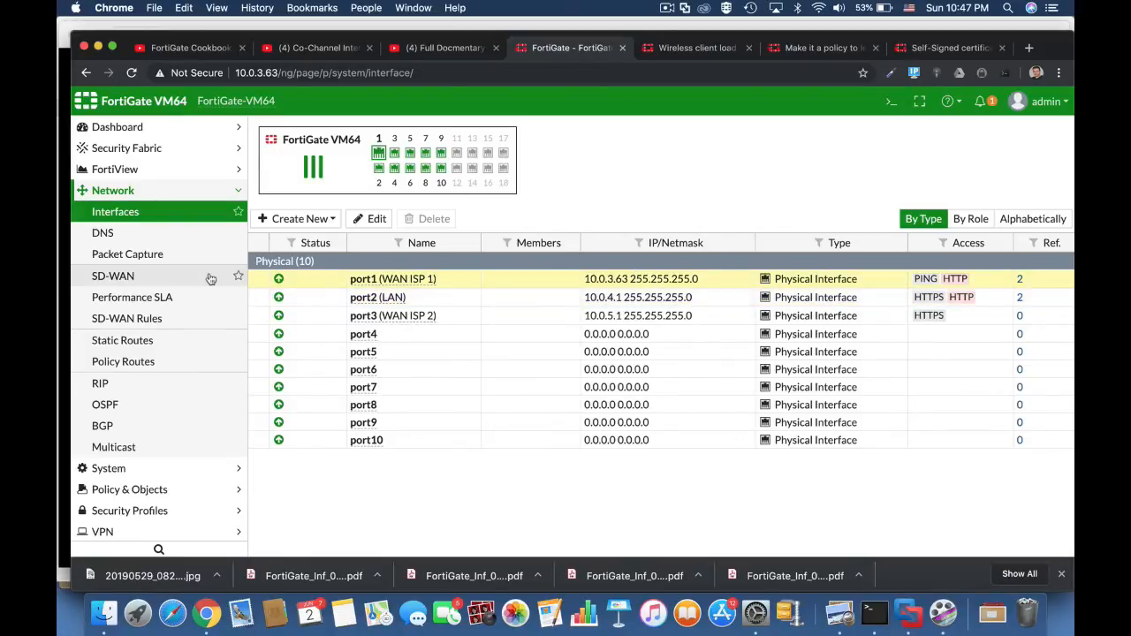
{"action": "left_click", "coordinate": [162, 489]}
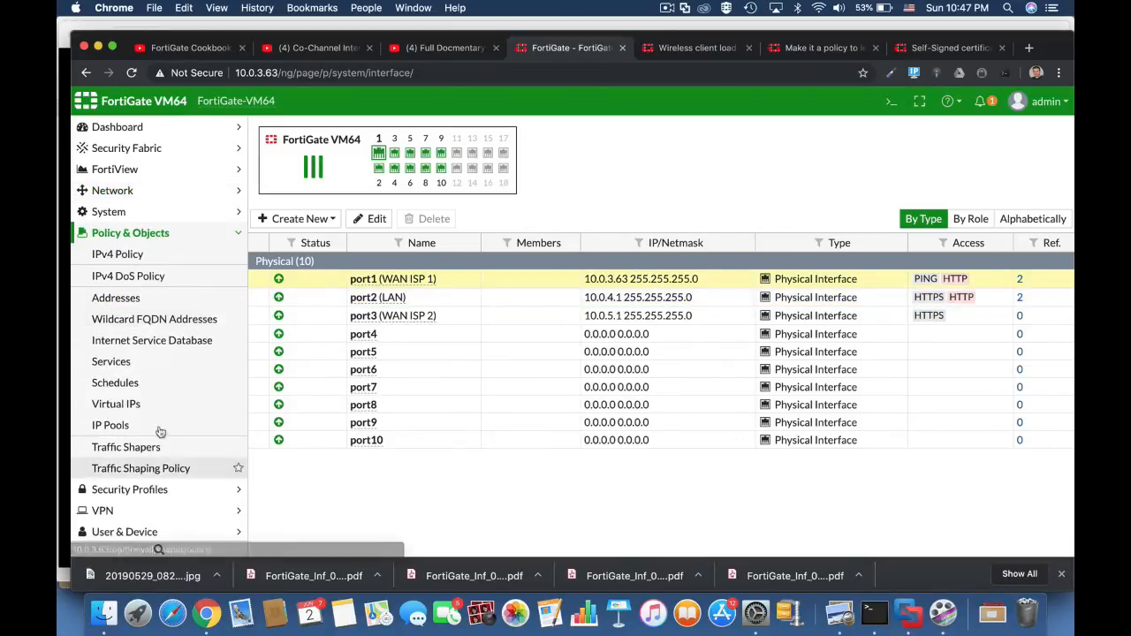
{"action": "left_click", "coordinate": [131, 255]}
{"action": "left_click", "coordinate": [326, 212]}
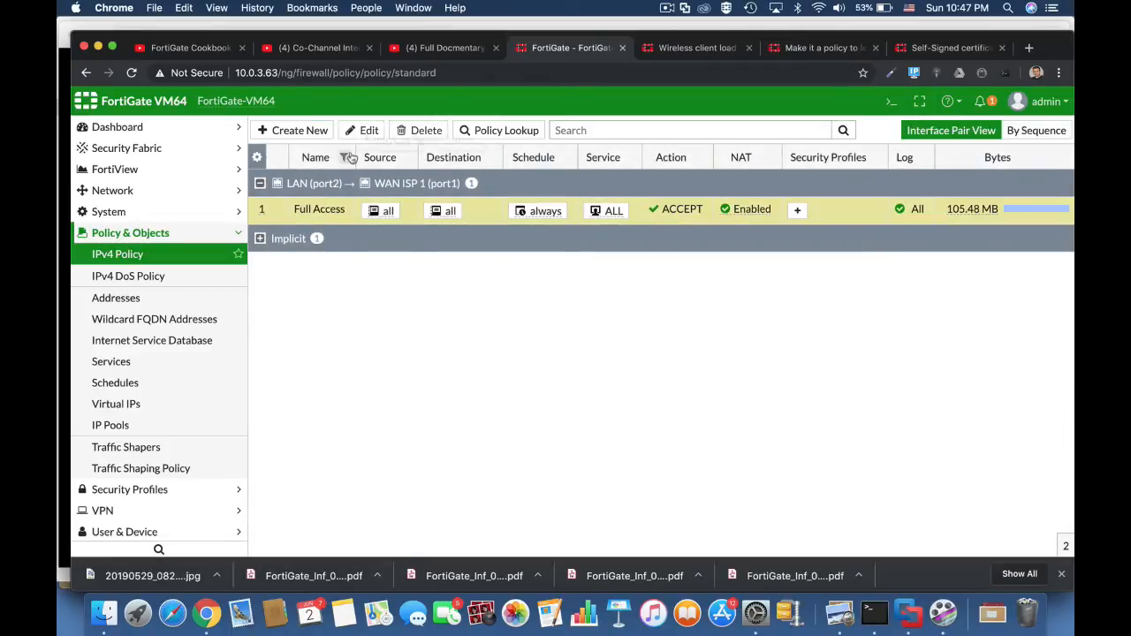
{"action": "left_click", "coordinate": [368, 131]}
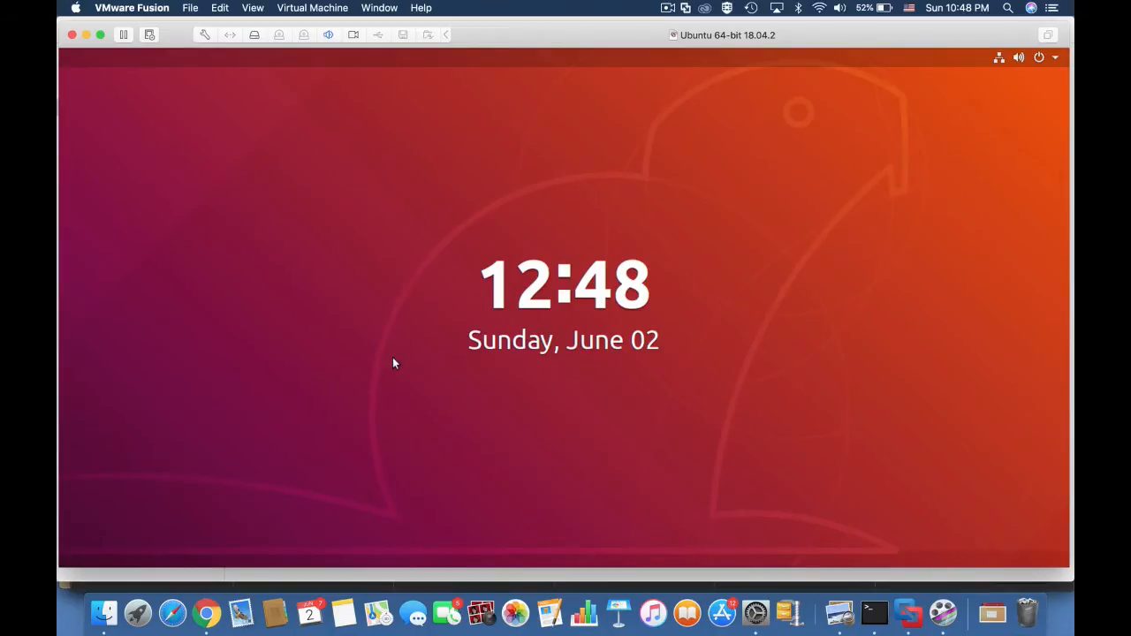
Unlock the Ubuntu virtual machine by entering the account password.
{"action": "key", "text": "Return"}
{"action": "type", "text": "****"}
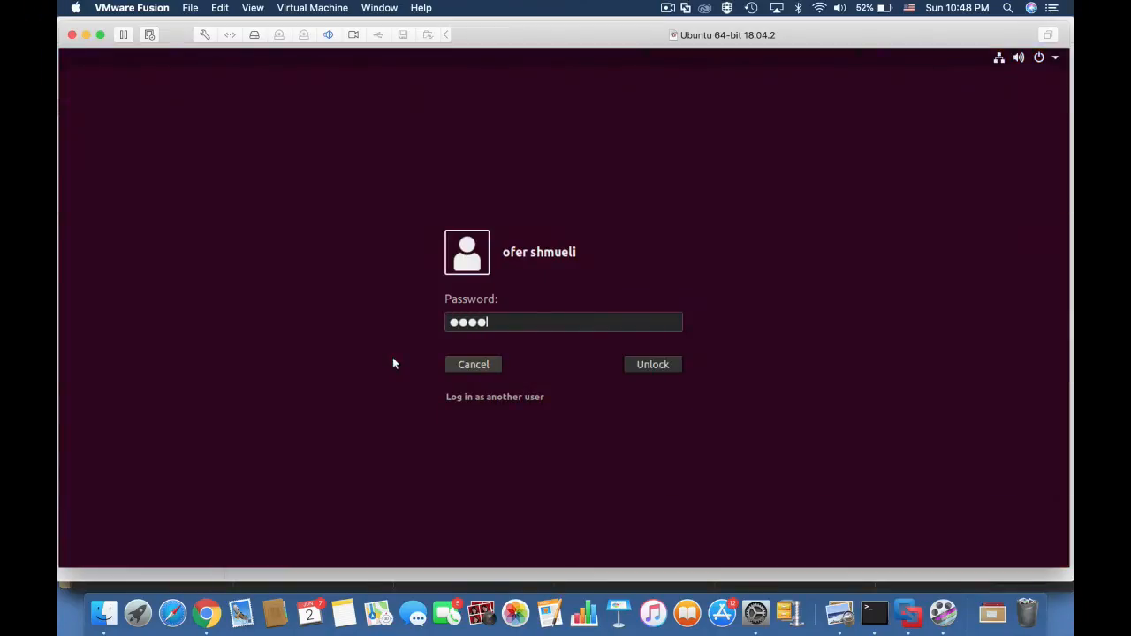
{"action": "key", "text": "Return"}
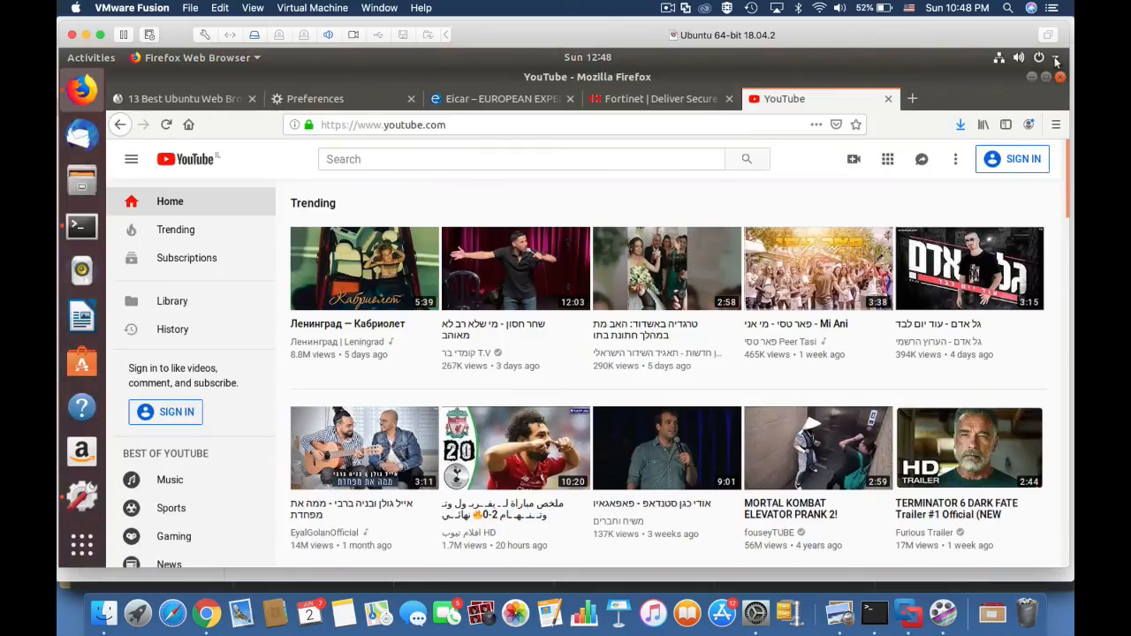
Examine the Ubuntu machine's wired IPv4 settings, checking its address and gateway against the FortiGate LAN interface.
{"action": "left_click", "coordinate": [1056, 58]}
{"action": "left_click", "coordinate": [969, 142]}
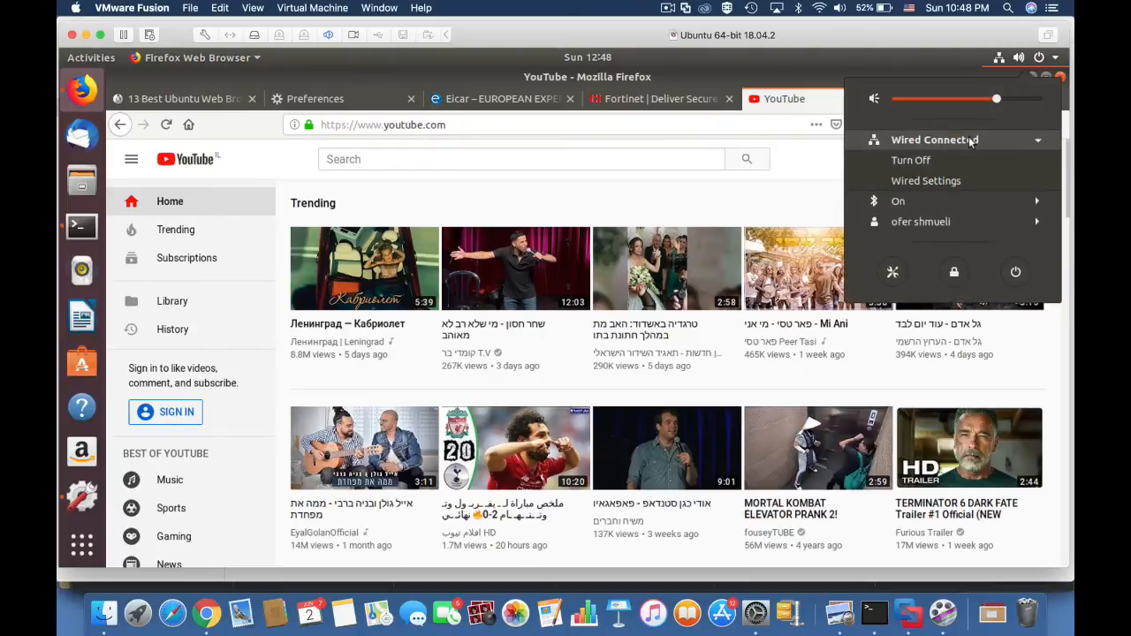
{"action": "left_click", "coordinate": [940, 177]}
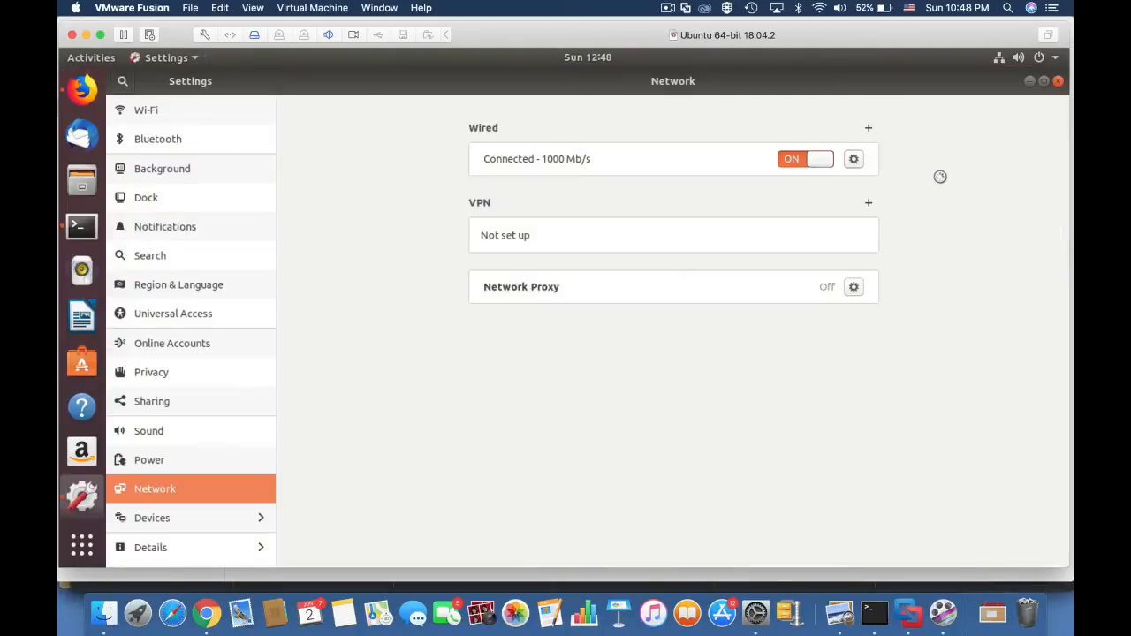
{"action": "left_click", "coordinate": [853, 159]}
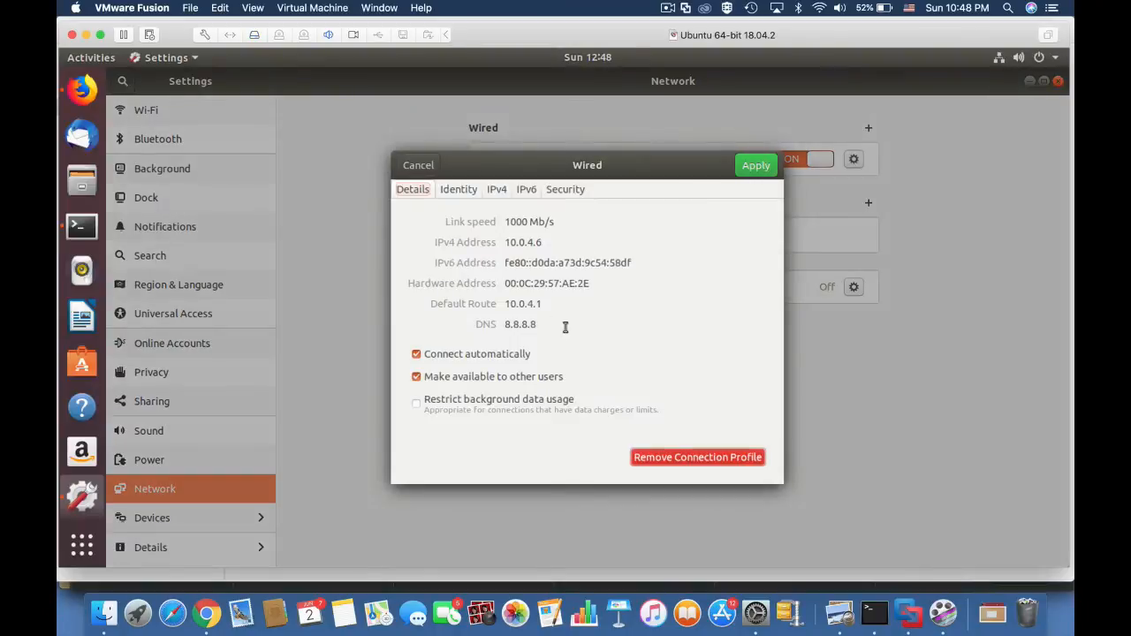
{"action": "left_click", "coordinate": [497, 191]}
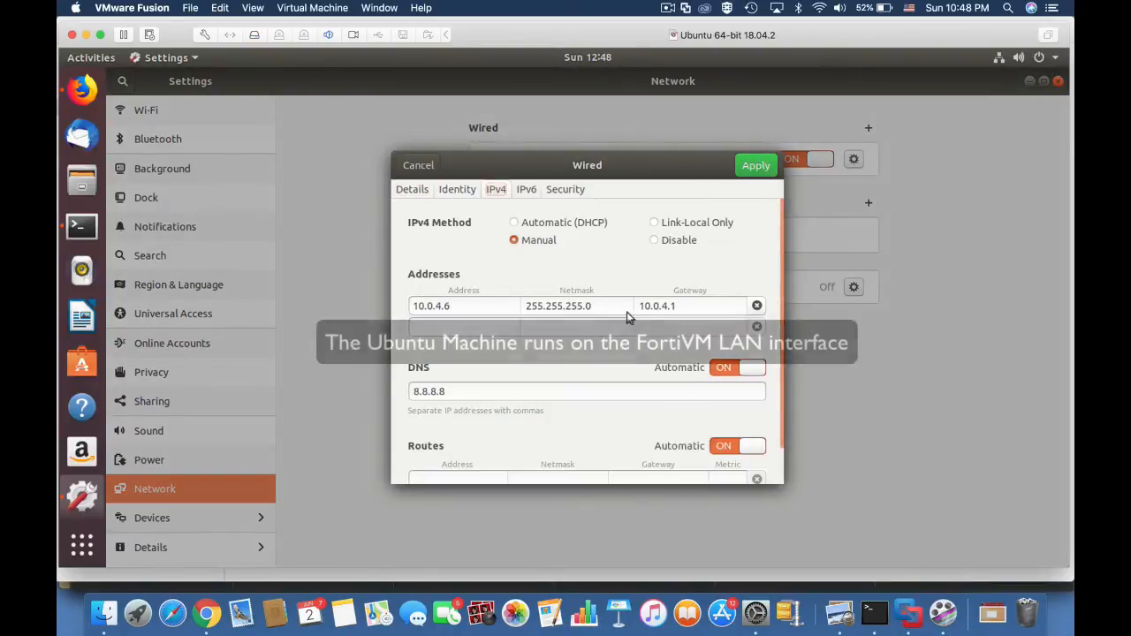
{"action": "left_click_drag", "start_coordinate": [678, 306], "coordinate": [647, 306]}
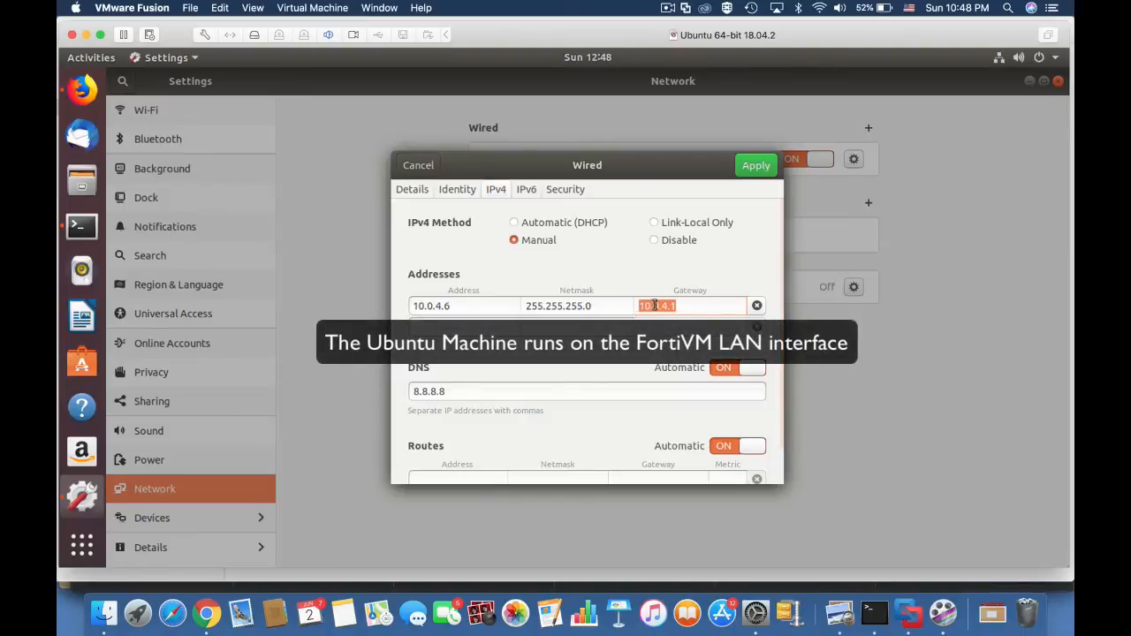
Switch back to the FortiGate, set the Full Access policy's action to LEARN and save the policy.
{"action": "key", "text": "super+Tab"}
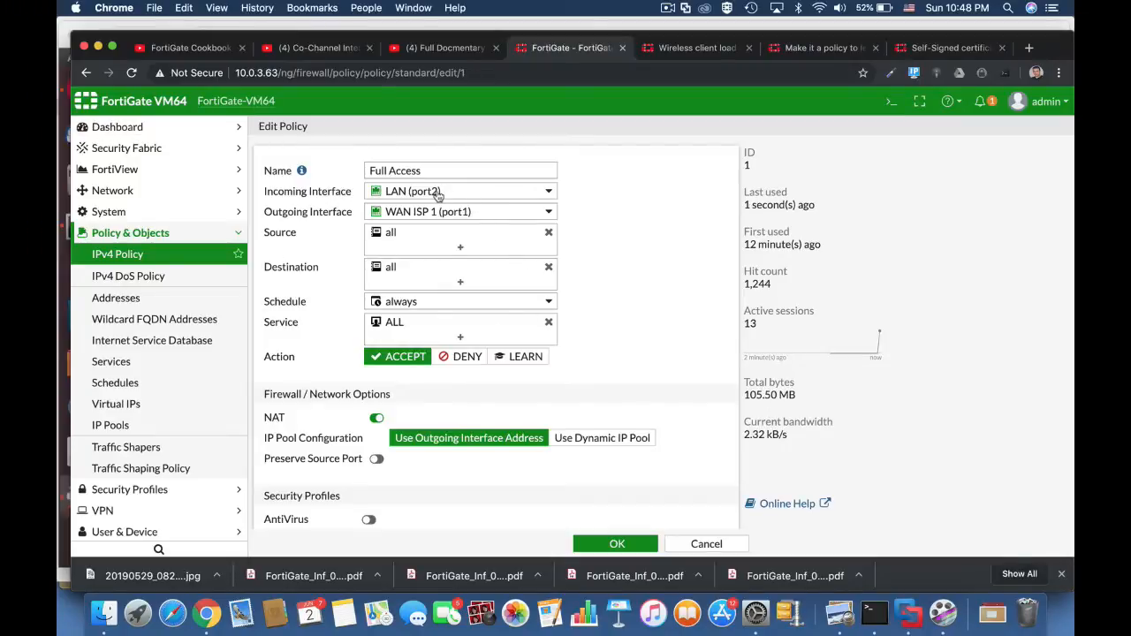
{"action": "mouse_move", "coordinate": [437, 195]}
{"action": "left_click", "coordinate": [522, 363]}
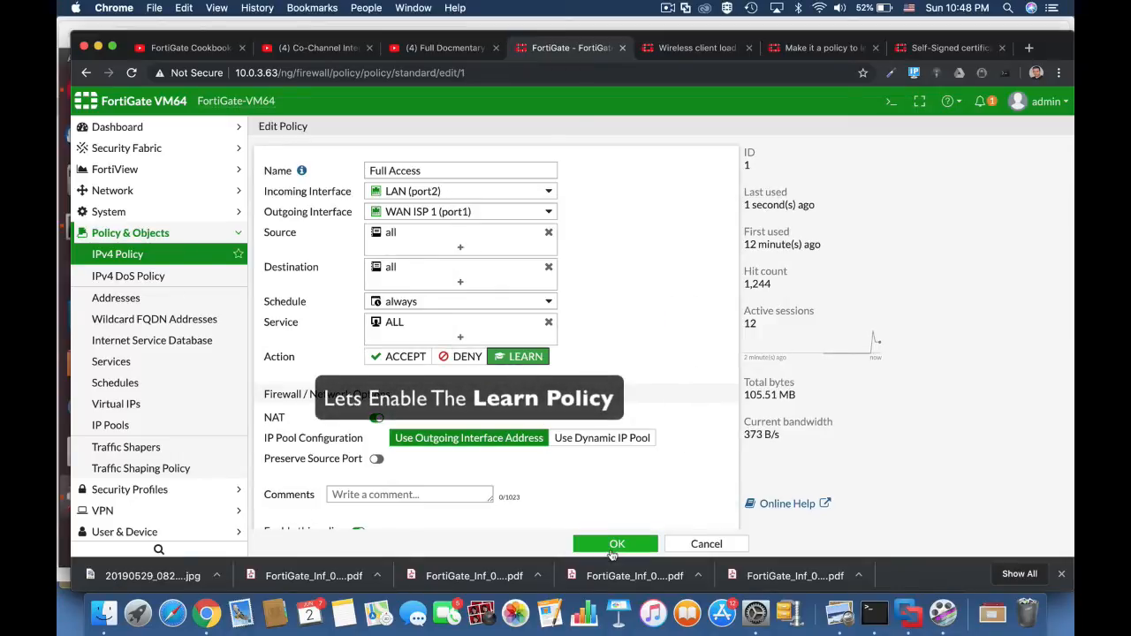
{"action": "left_click", "coordinate": [616, 544]}
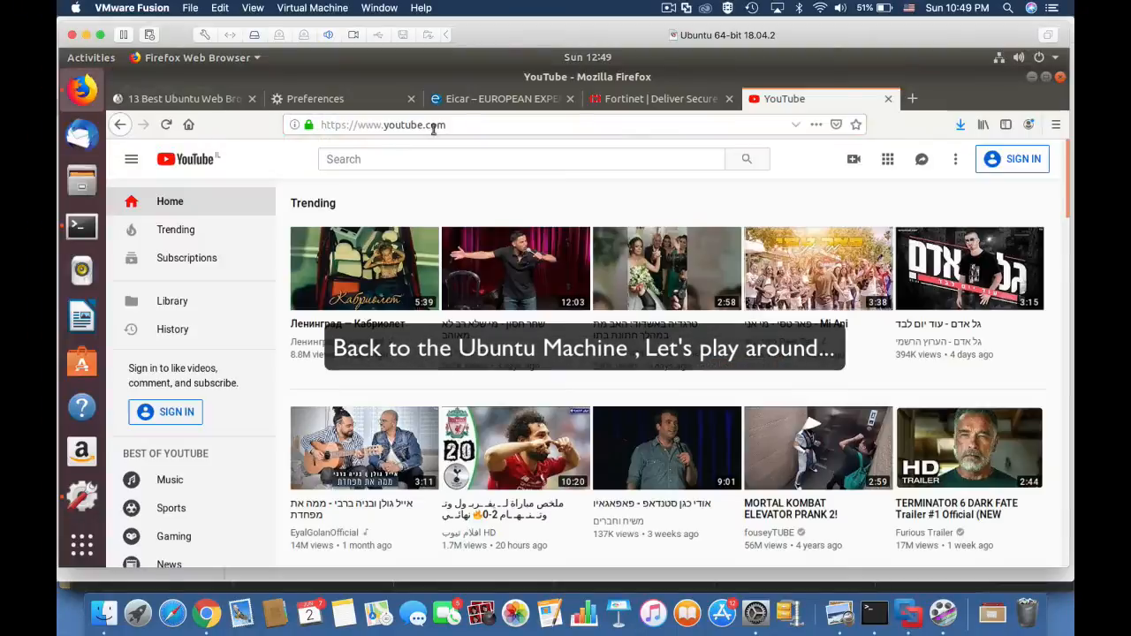
Return to Firefox on the Ubuntu machine and look through the open Eicar, YouTube and Fortinet pages.
{"action": "left_click", "coordinate": [494, 100]}
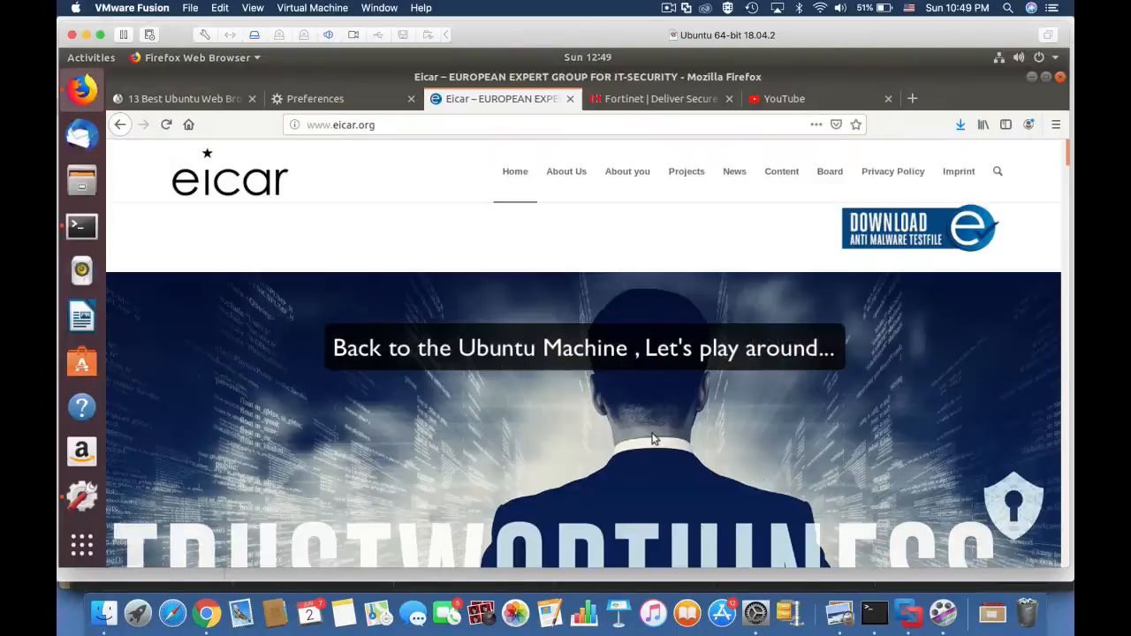
{"action": "scroll", "coordinate": [806, 558], "scroll_direction": "down", "scroll_amount": 6}
{"action": "scroll", "coordinate": [805, 558], "scroll_direction": "up", "scroll_amount": 7}
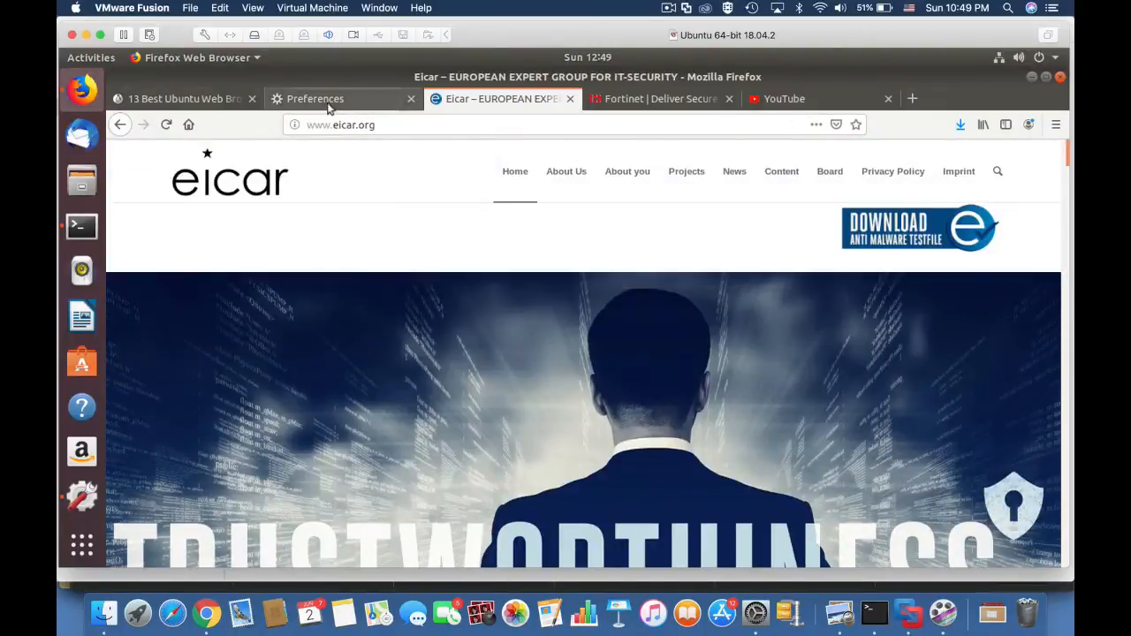
{"action": "left_click", "coordinate": [654, 99]}
{"action": "left_click", "coordinate": [795, 99]}
{"action": "left_click", "coordinate": [701, 100]}
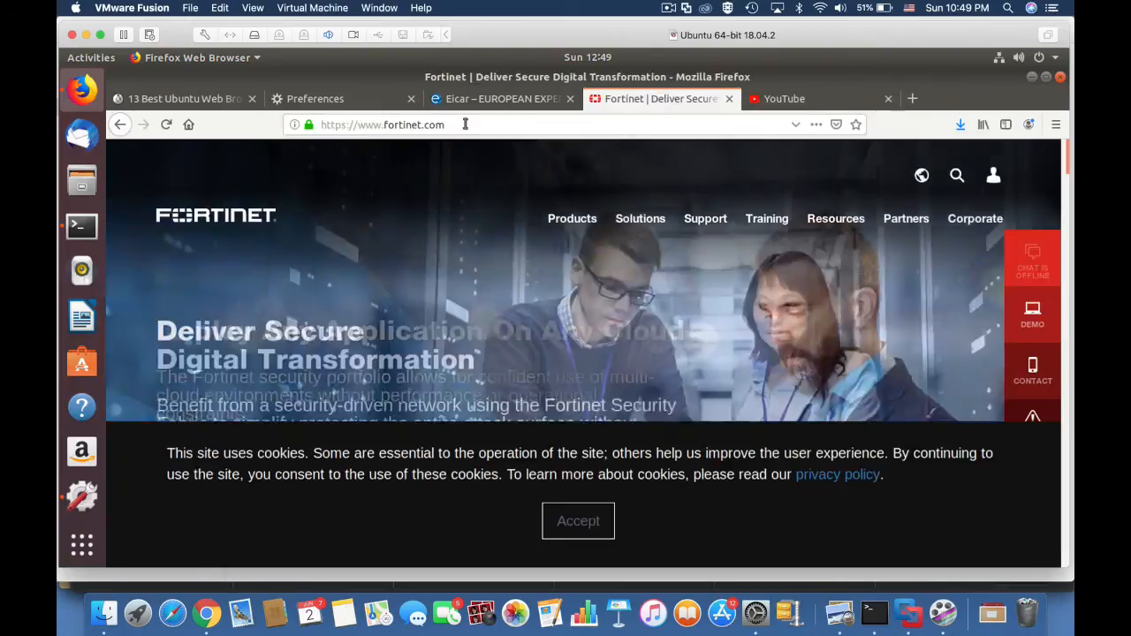
Load androidpolice.com in place of the Fortinet page to generate web traffic.
{"action": "left_click", "coordinate": [300, 124]}
{"action": "type", "text": "androidpolice.com"}
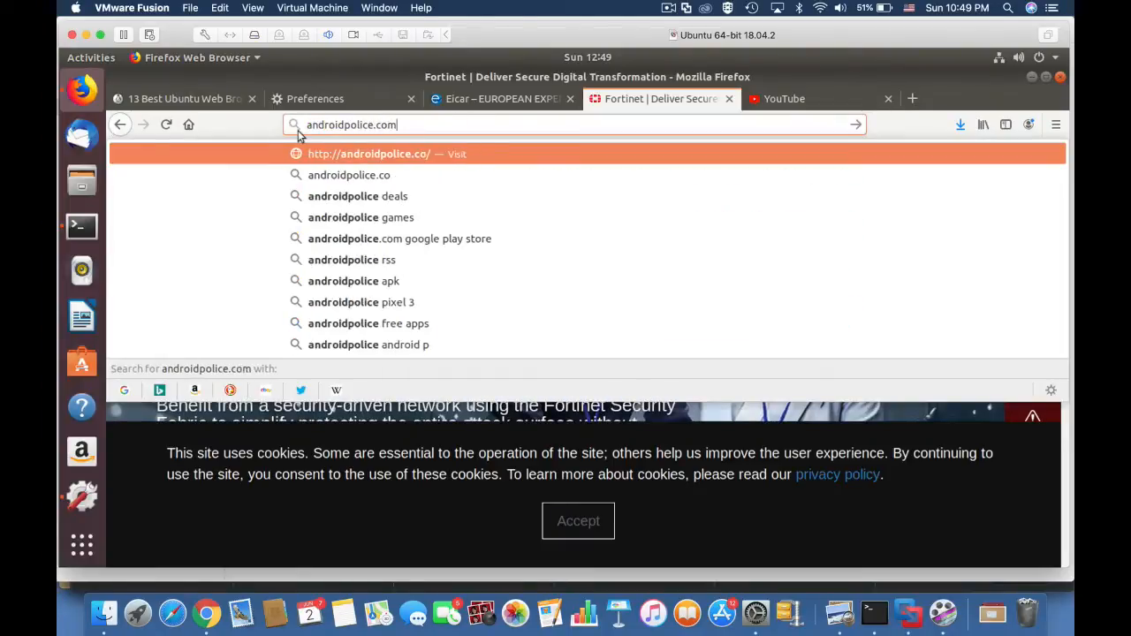
{"action": "key", "text": "Return"}
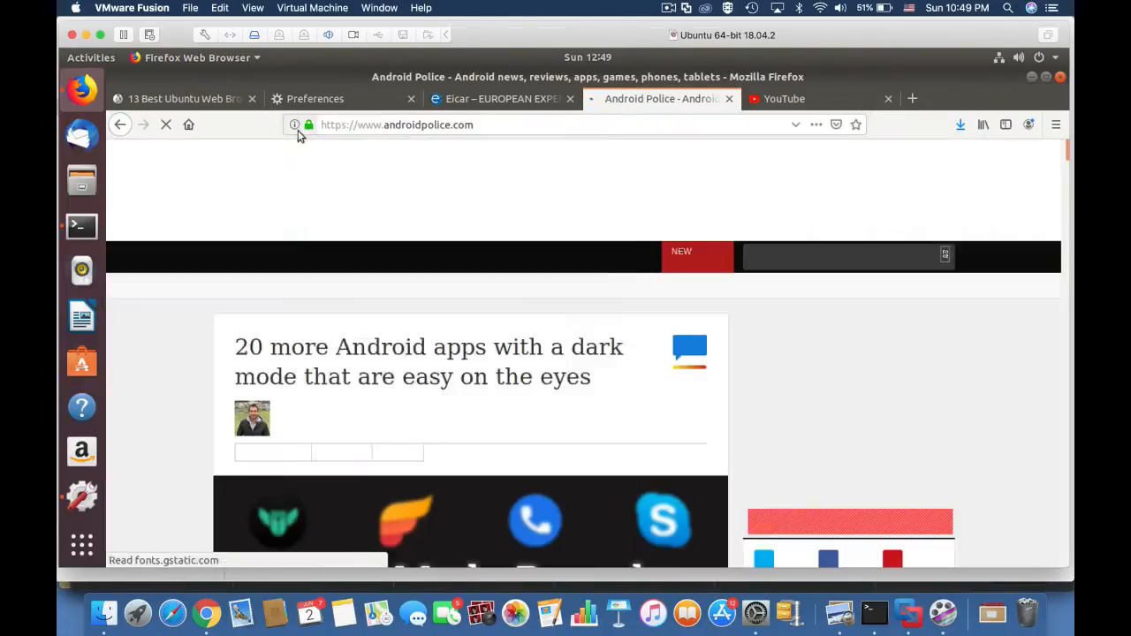
Download the eicar.com.txt anti-malware test file over standard http from the Eicar site and save it.
{"action": "key", "text": "ctrl+Page_Up"}
{"action": "left_click", "coordinate": [883, 232]}
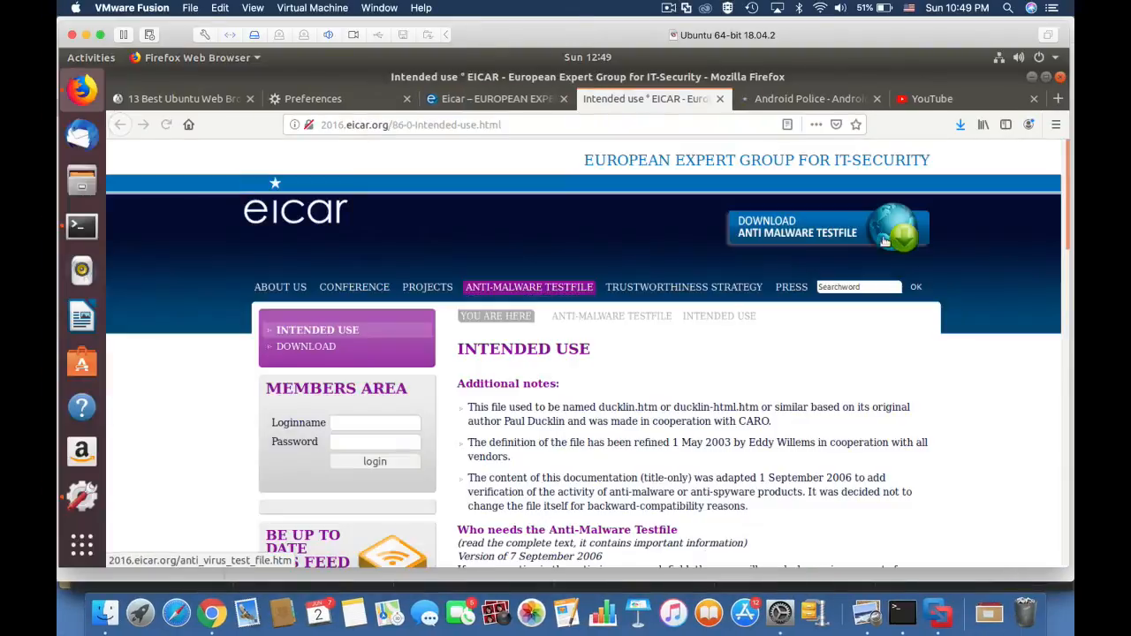
{"action": "scroll", "coordinate": [610, 441], "scroll_direction": "down", "scroll_amount": 5}
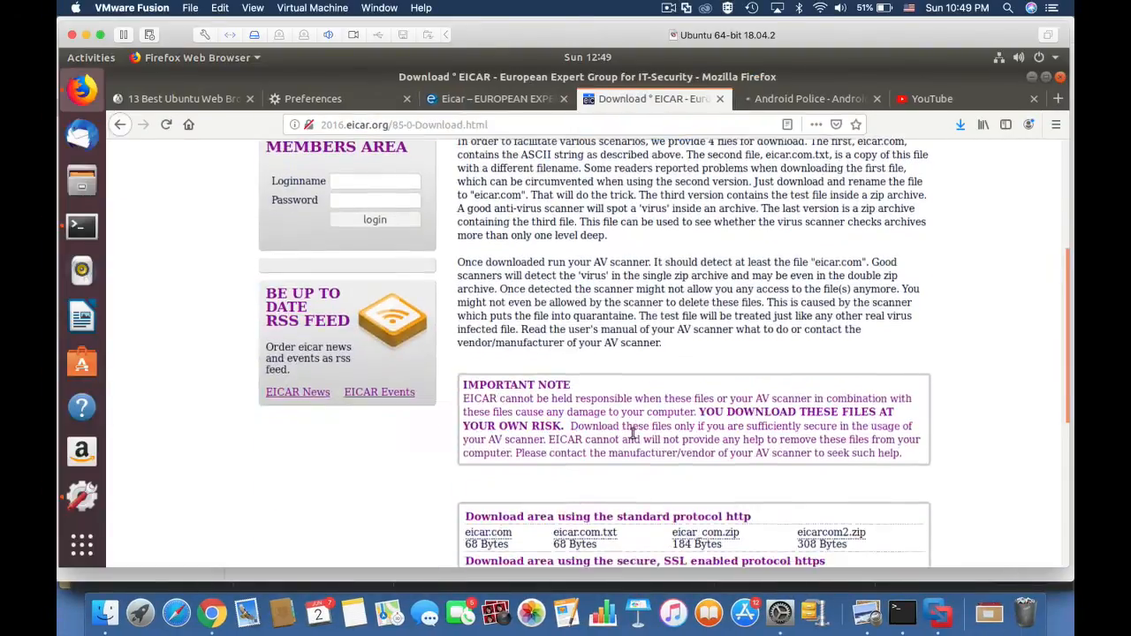
{"action": "left_click", "coordinate": [598, 462]}
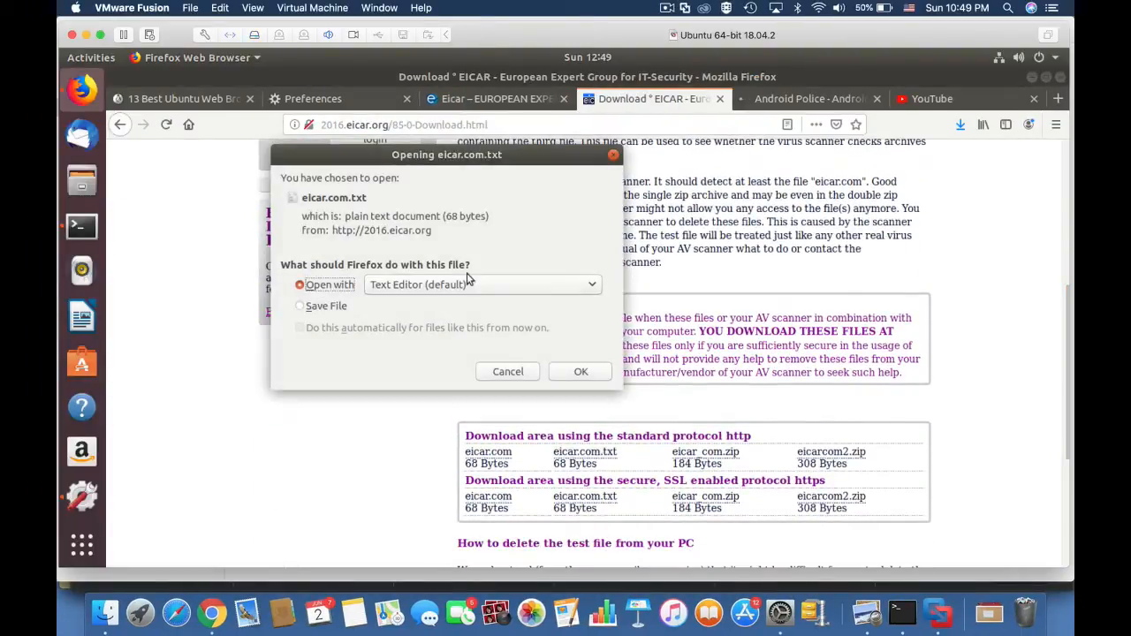
{"action": "left_click", "coordinate": [325, 306]}
{"action": "left_click", "coordinate": [581, 372]}
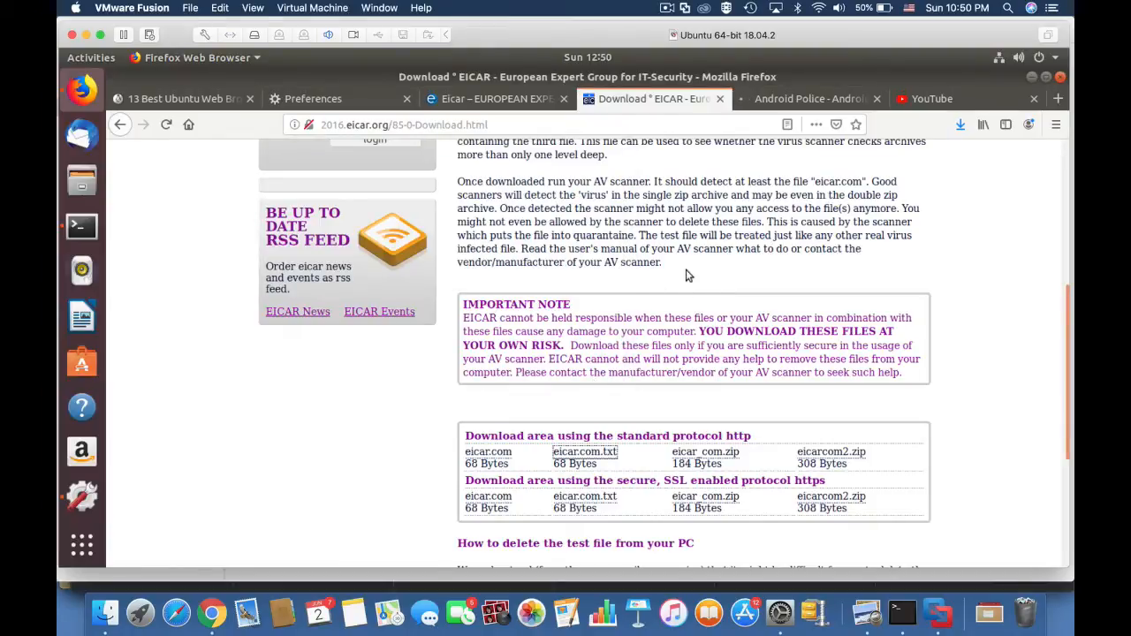
Open the 13 Best Ubuntu Web Browsers article in a new browser tab and load facebook.com in its place.
{"action": "key", "text": "ctrl+t"}
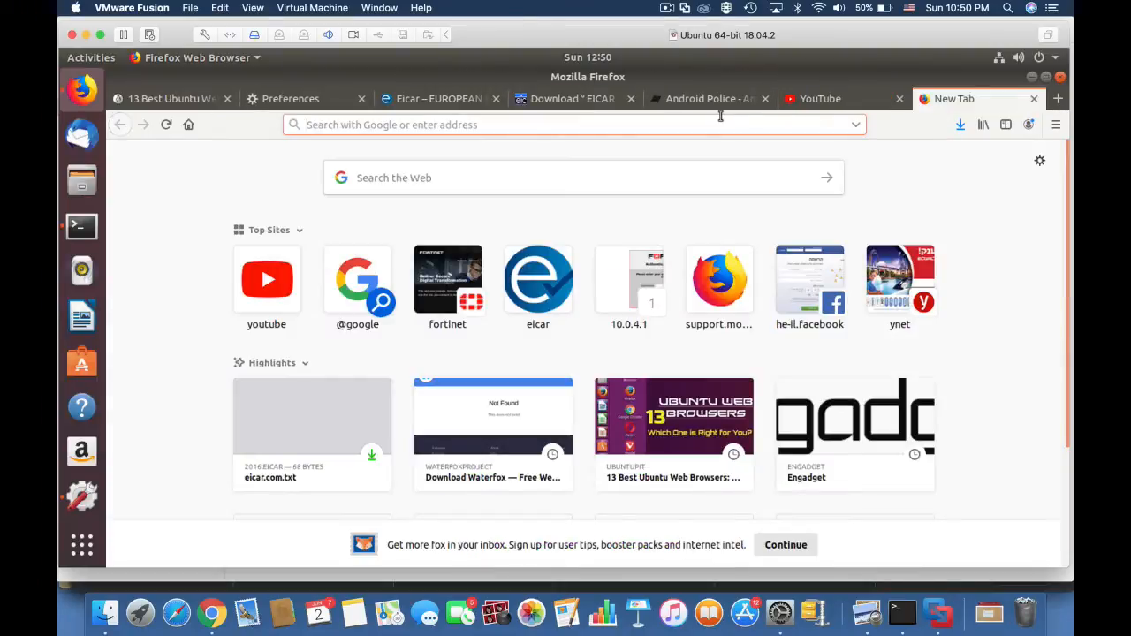
{"action": "left_click", "coordinate": [691, 426]}
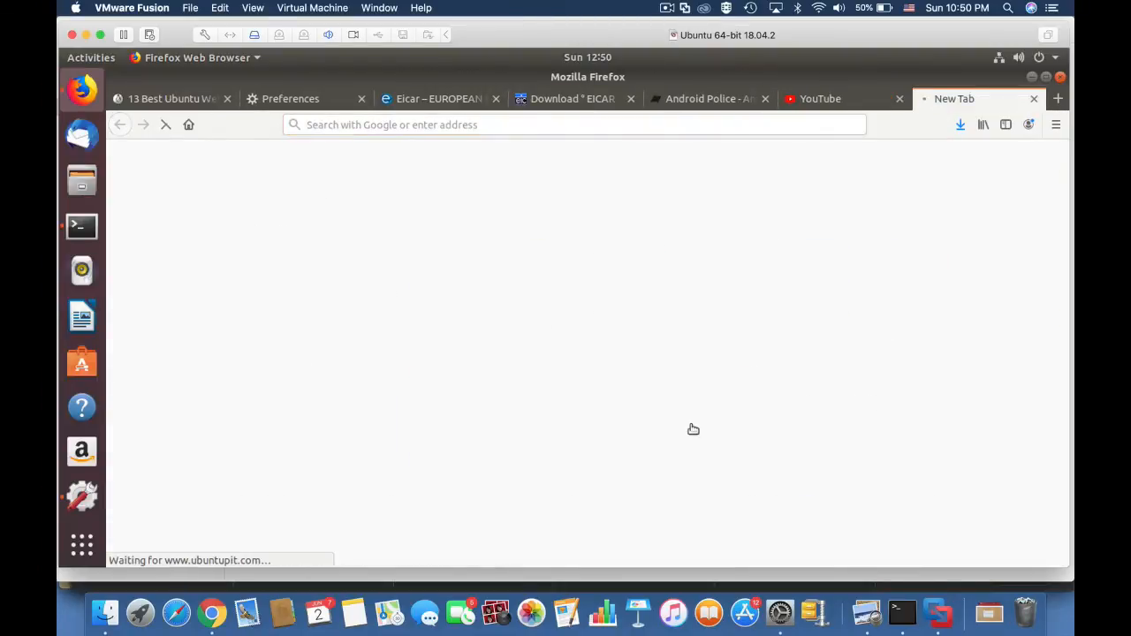
{"action": "left_click", "coordinate": [399, 125]}
{"action": "type", "text": "facebook.com"}
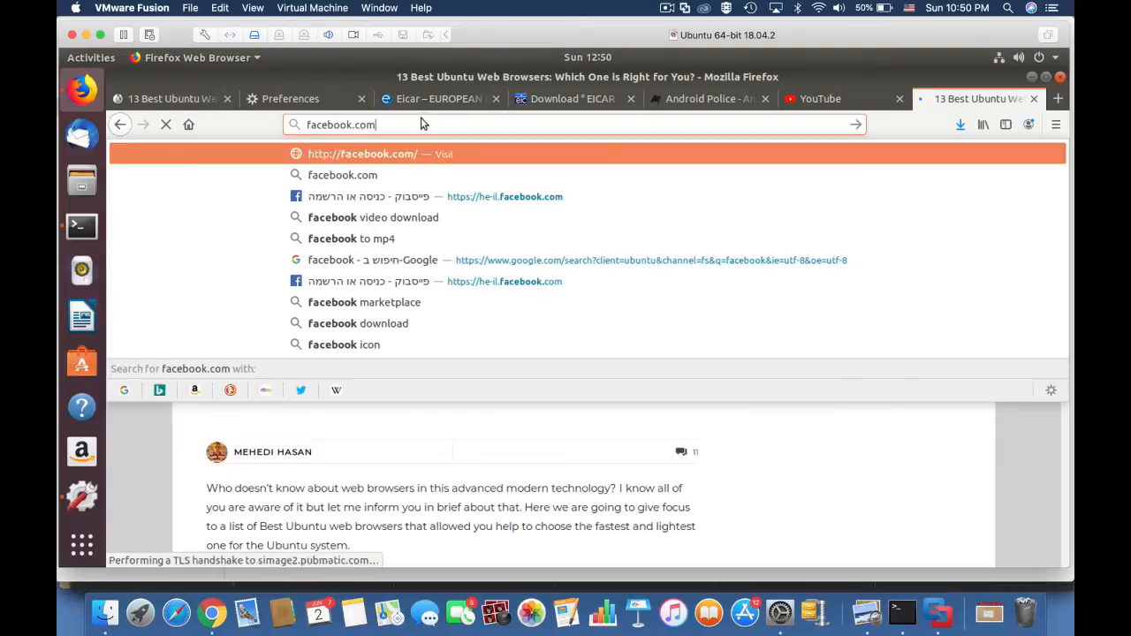
{"action": "key", "text": "Return"}
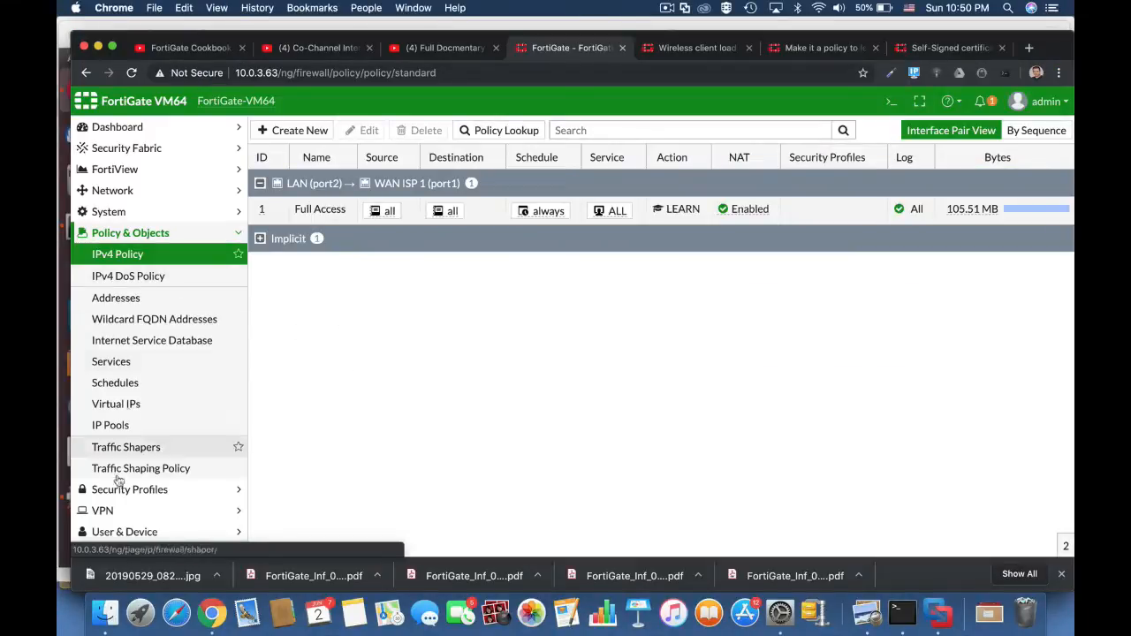
Switch to the FortiGate and read the Learning Report's policy list, executive summary and user productivity sections in the log and report area.
{"action": "scroll", "coordinate": [115, 507], "scroll_direction": "down", "scroll_amount": 2}
{"action": "left_click", "coordinate": [115, 507]}
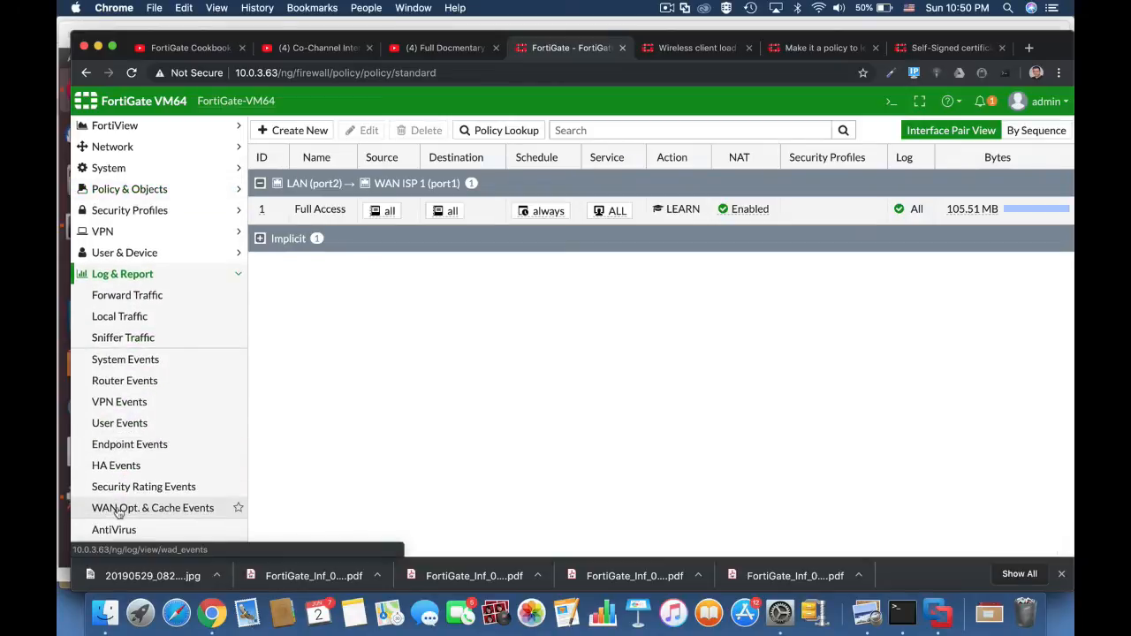
{"action": "scroll", "coordinate": [126, 399], "scroll_direction": "down", "scroll_amount": 5}
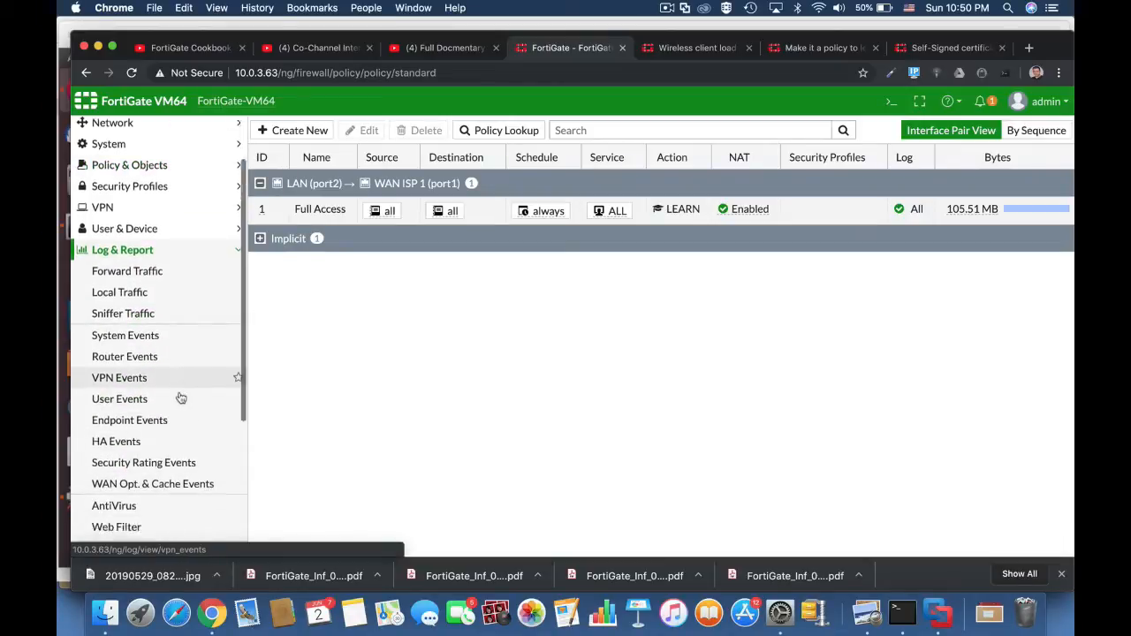
{"action": "left_click", "coordinate": [147, 450]}
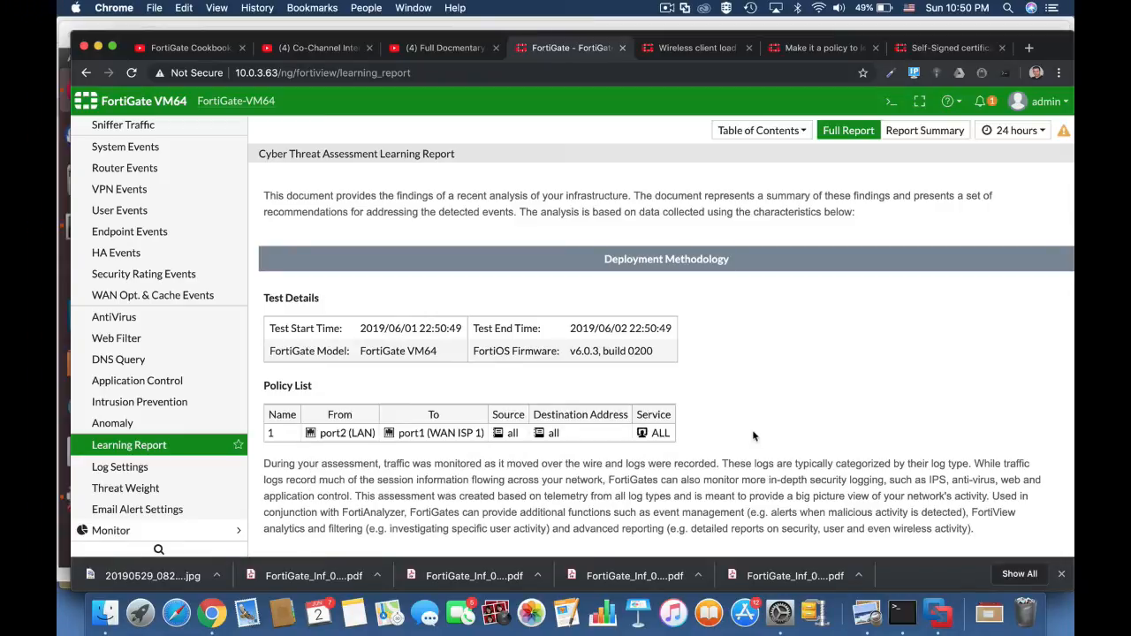
{"action": "scroll", "coordinate": [753, 435], "scroll_direction": "down", "scroll_amount": 5}
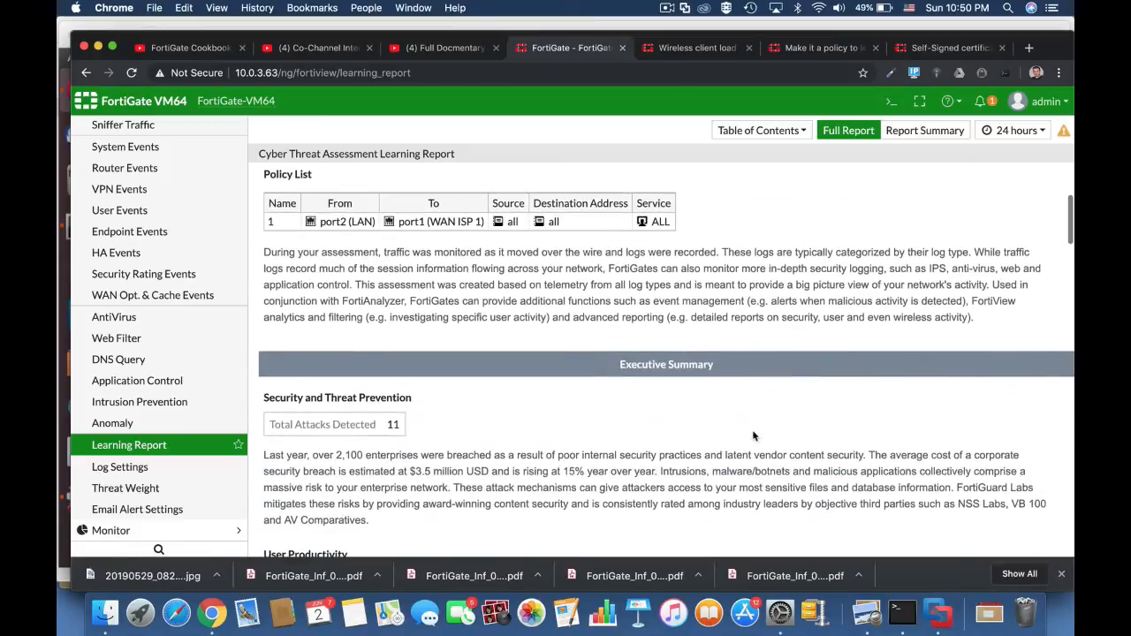
{"action": "scroll", "coordinate": [753, 435], "scroll_direction": "down", "scroll_amount": 3}
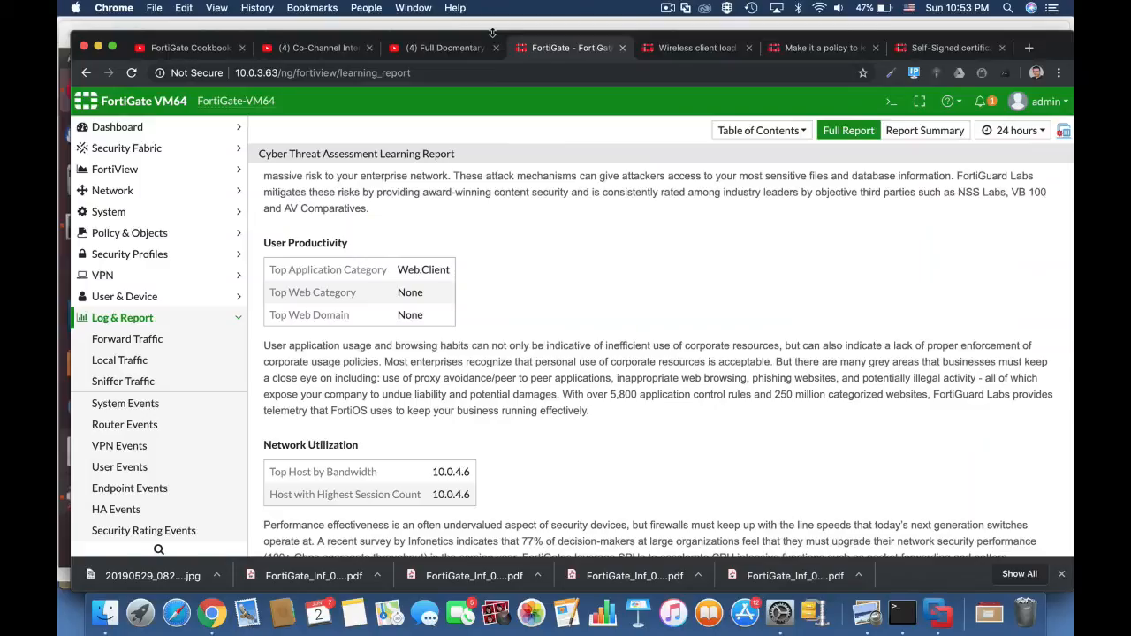
Examine the Learning Report's vulnerabilities, malware, at-risk devices and hosts with their threat score, and top application categories.
{"action": "scroll", "coordinate": [545, 340], "scroll_direction": "down", "scroll_amount": 10}
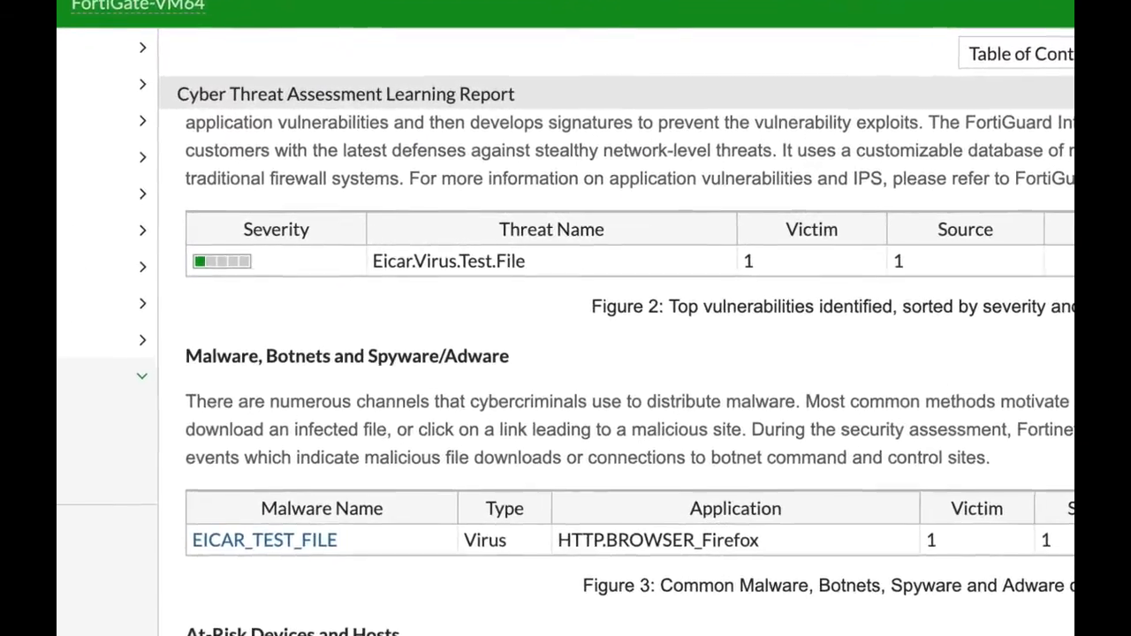
{"action": "scroll", "coordinate": [623, 370], "scroll_direction": "down", "scroll_amount": 5}
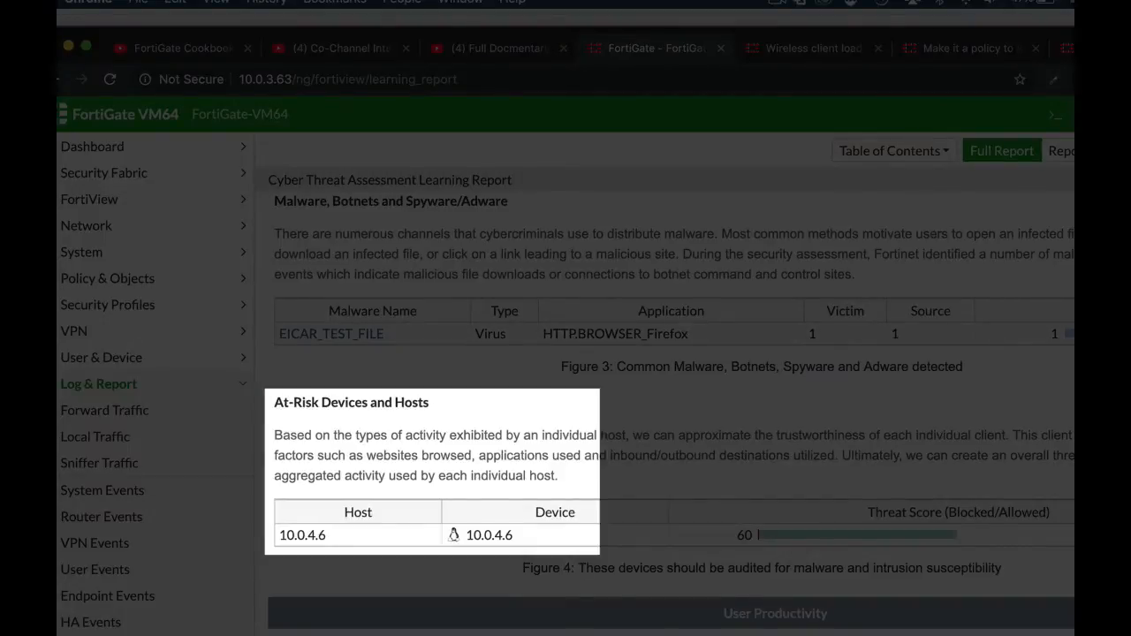
{"action": "scroll", "coordinate": [663, 380], "scroll_direction": "down", "scroll_amount": 4}
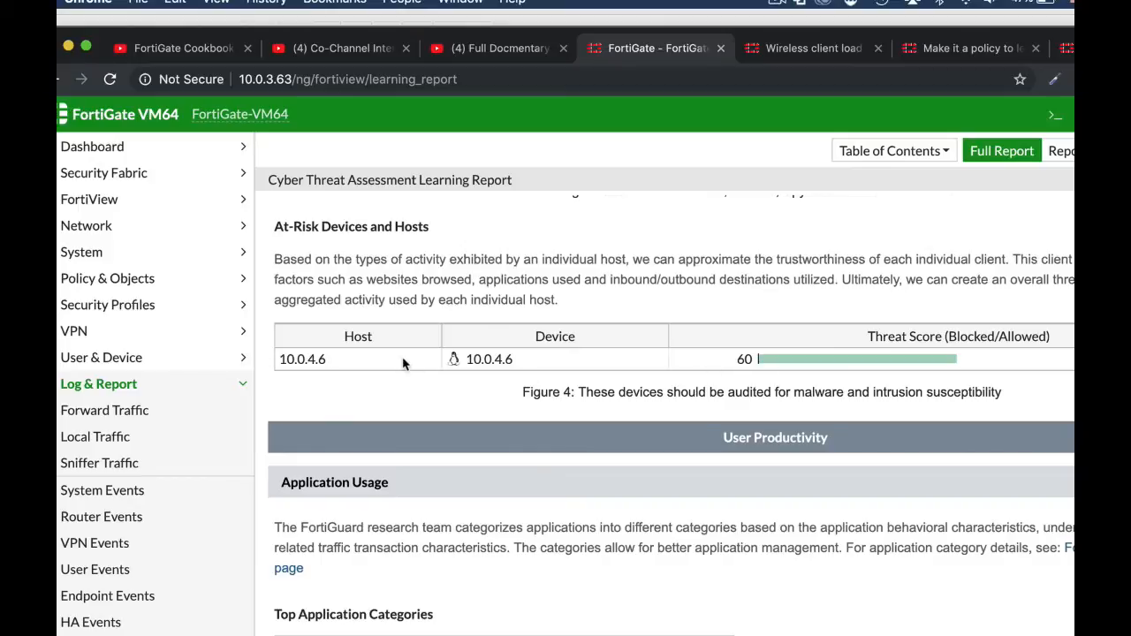
{"action": "mouse_move", "coordinate": [813, 363]}
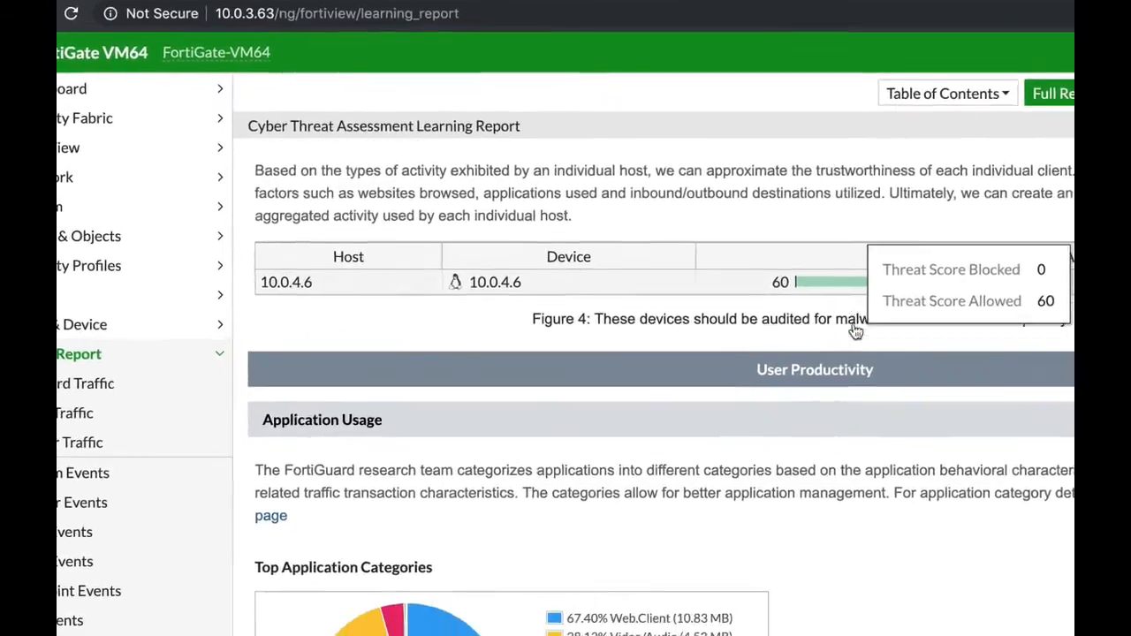
{"action": "scroll", "coordinate": [907, 293], "scroll_direction": "down", "scroll_amount": 5}
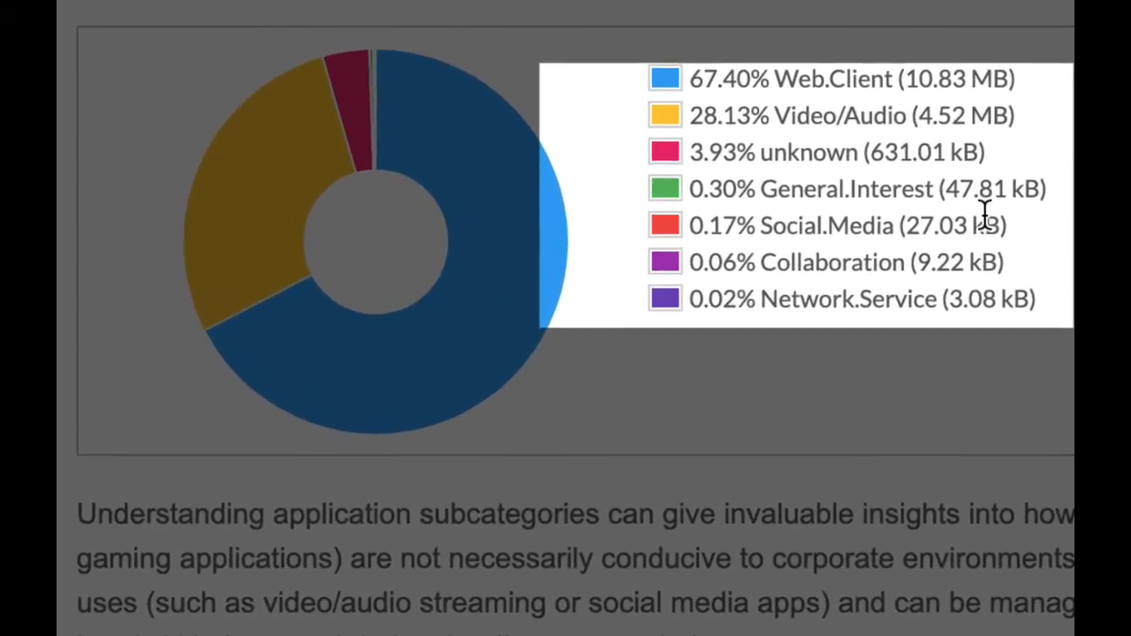
{"action": "scroll", "coordinate": [983, 215], "scroll_direction": "down", "scroll_amount": 5}
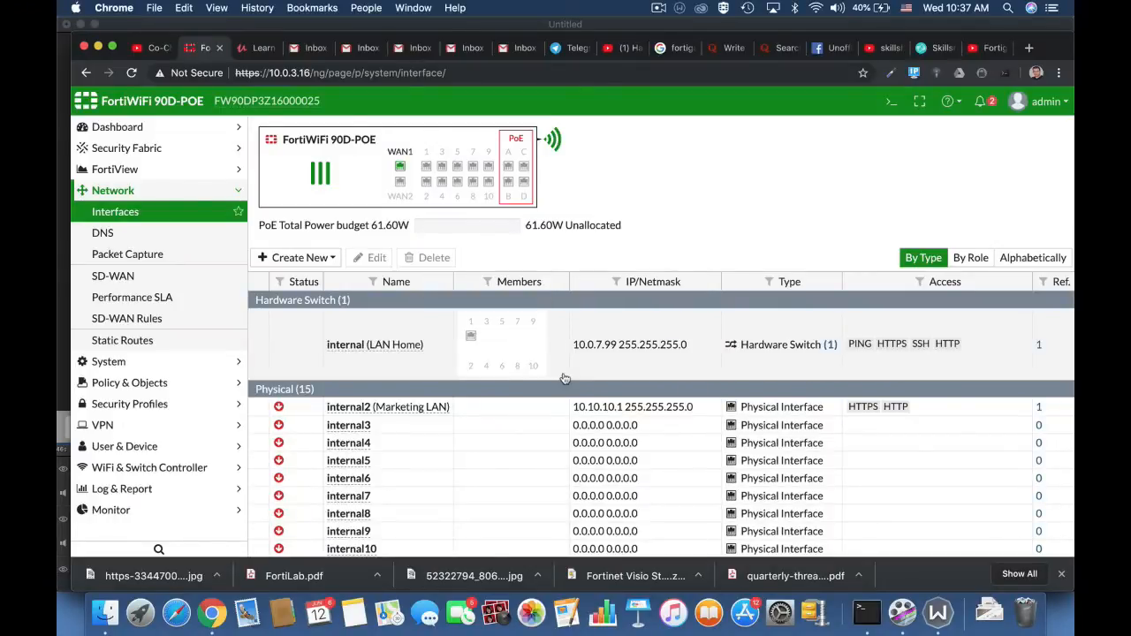
Start a new IPv4 policy on the FortiWiFi 90D-POE and name it Full_Access.
{"action": "left_click", "coordinate": [197, 383]}
{"action": "left_click", "coordinate": [133, 253]}
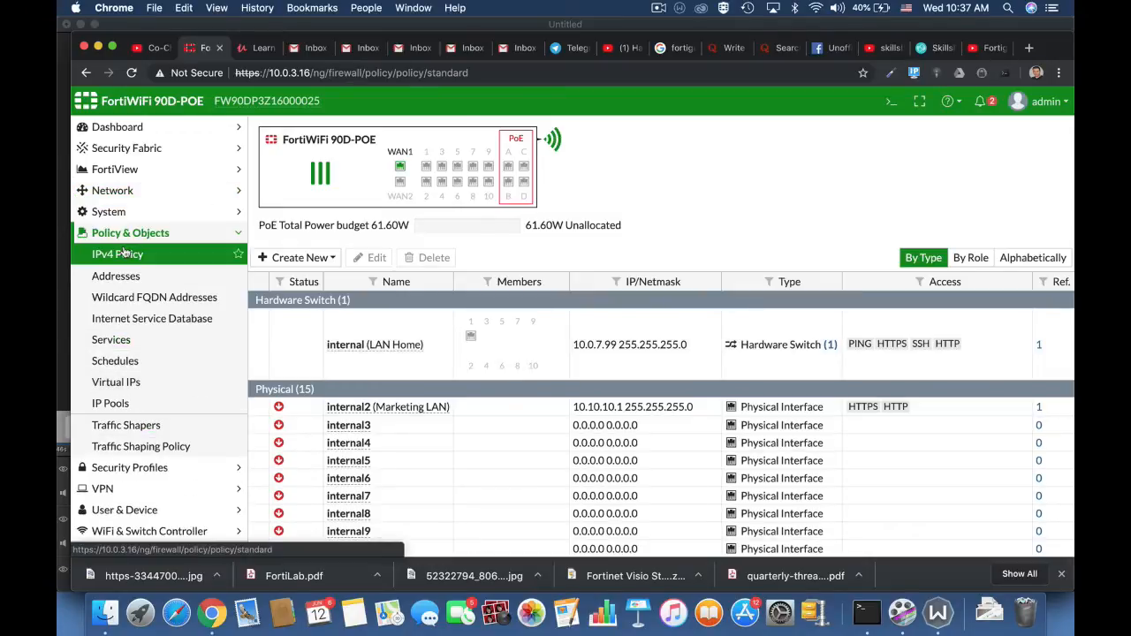
{"action": "left_click", "coordinate": [298, 131]}
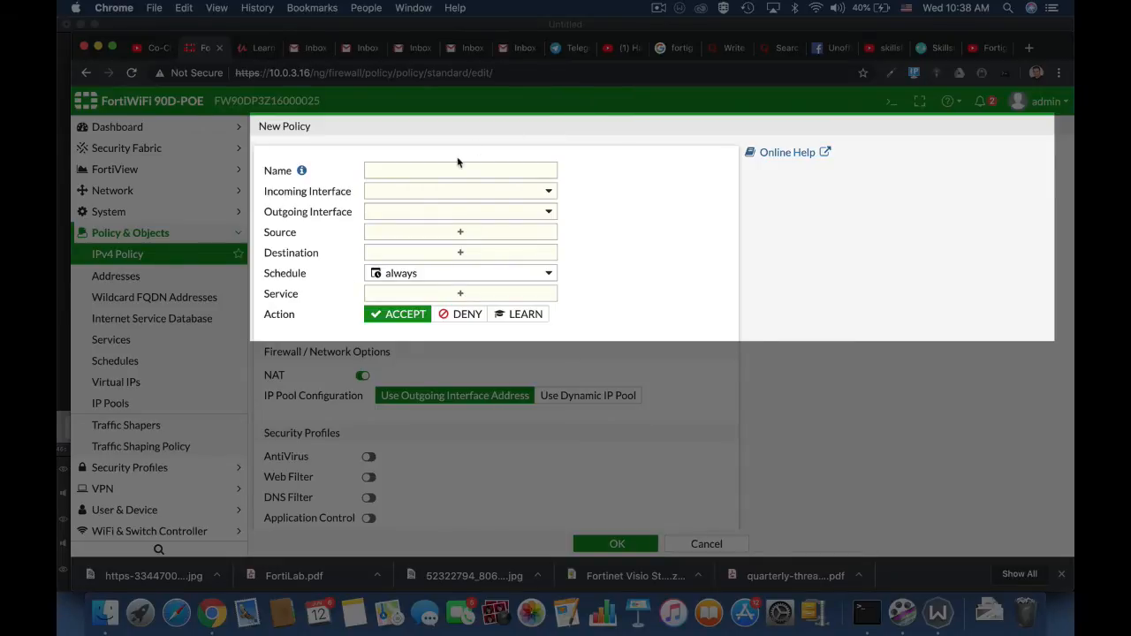
{"action": "left_click", "coordinate": [431, 174]}
{"action": "type", "text": "Full"}
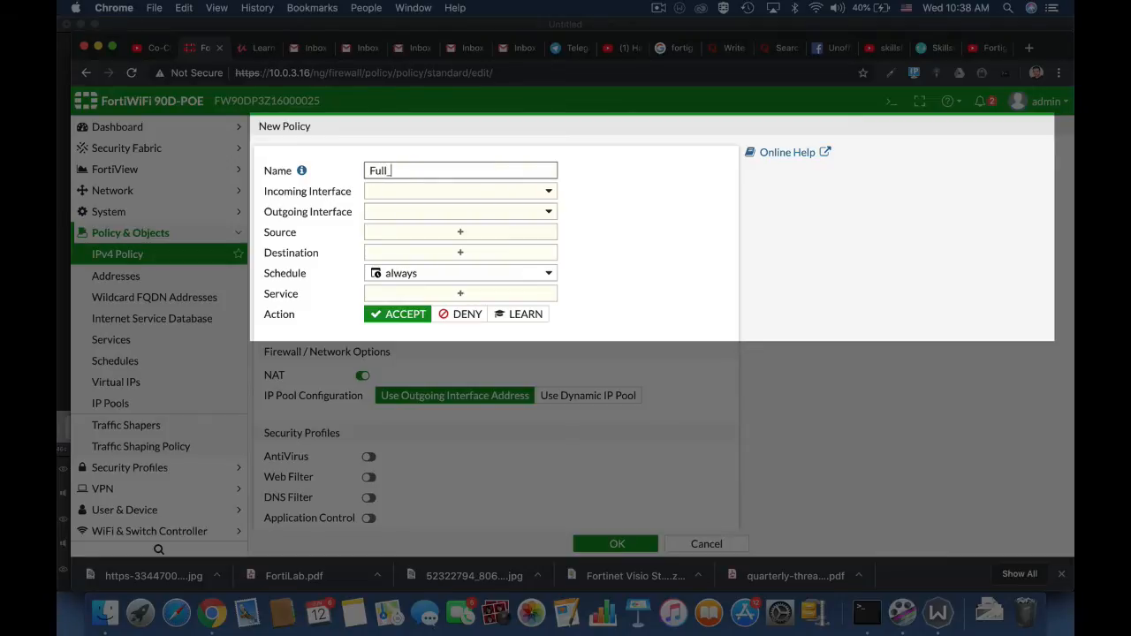
{"action": "type", "text": "_Access"}
Set the policy's incoming interface to lan and its outgoing interface to WAN (wan1).
{"action": "left_click", "coordinate": [482, 195]}
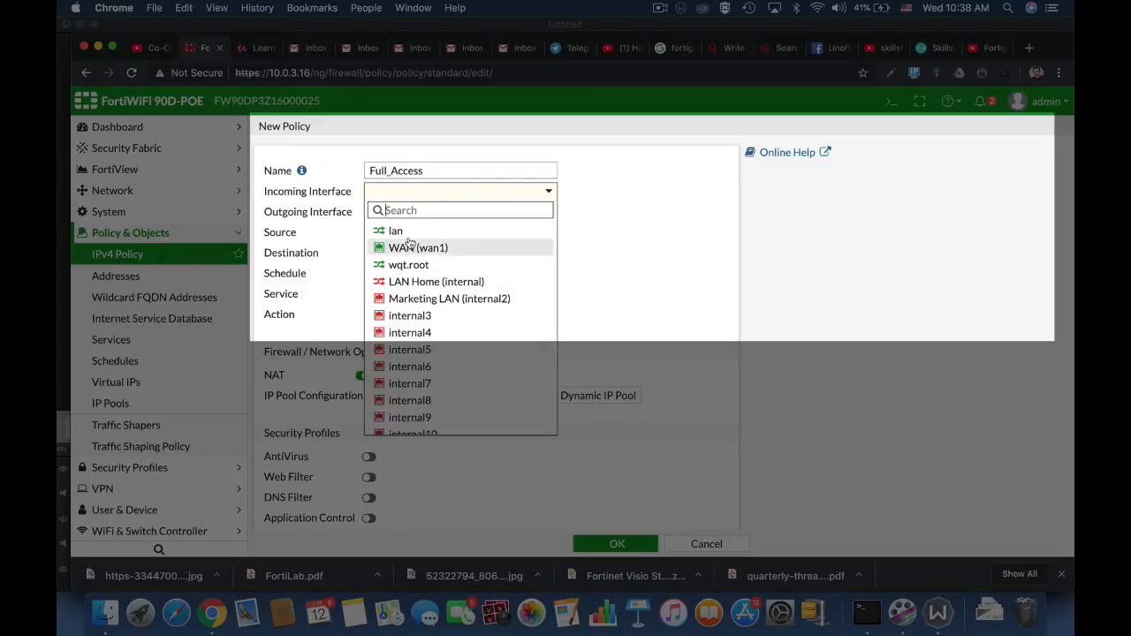
{"action": "mouse_move", "coordinate": [411, 233]}
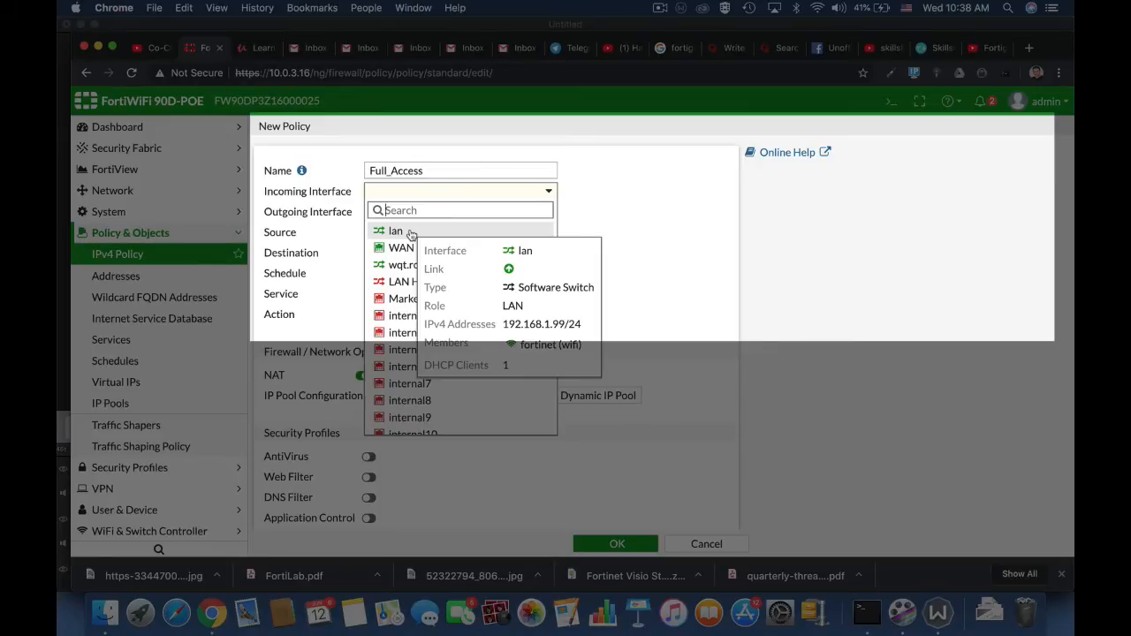
{"action": "left_click", "coordinate": [410, 233]}
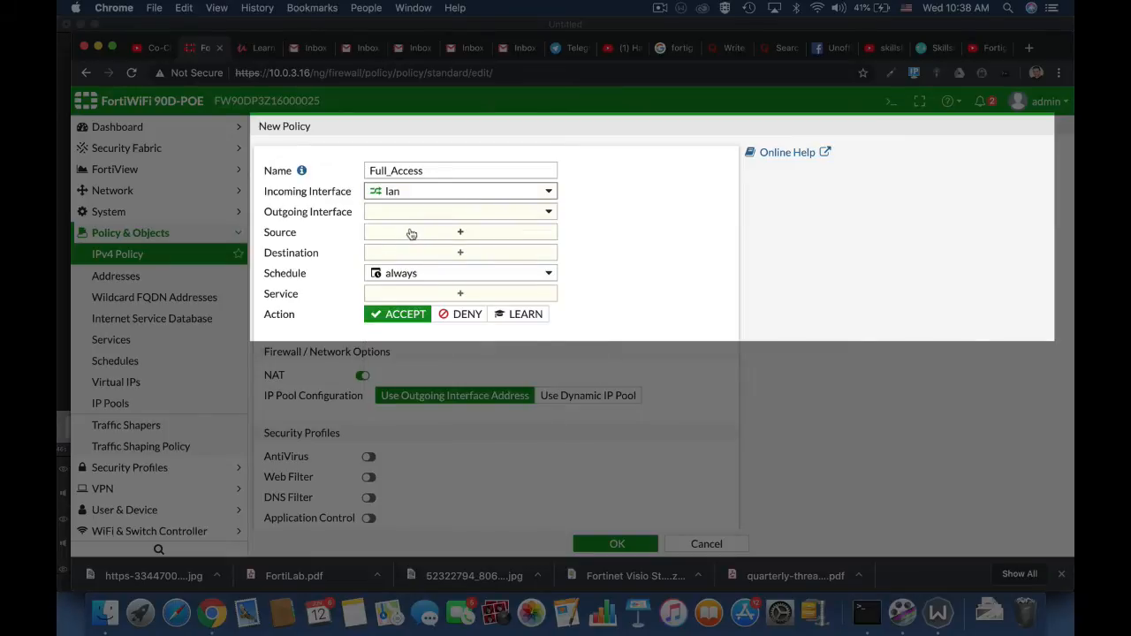
{"action": "left_click", "coordinate": [427, 219]}
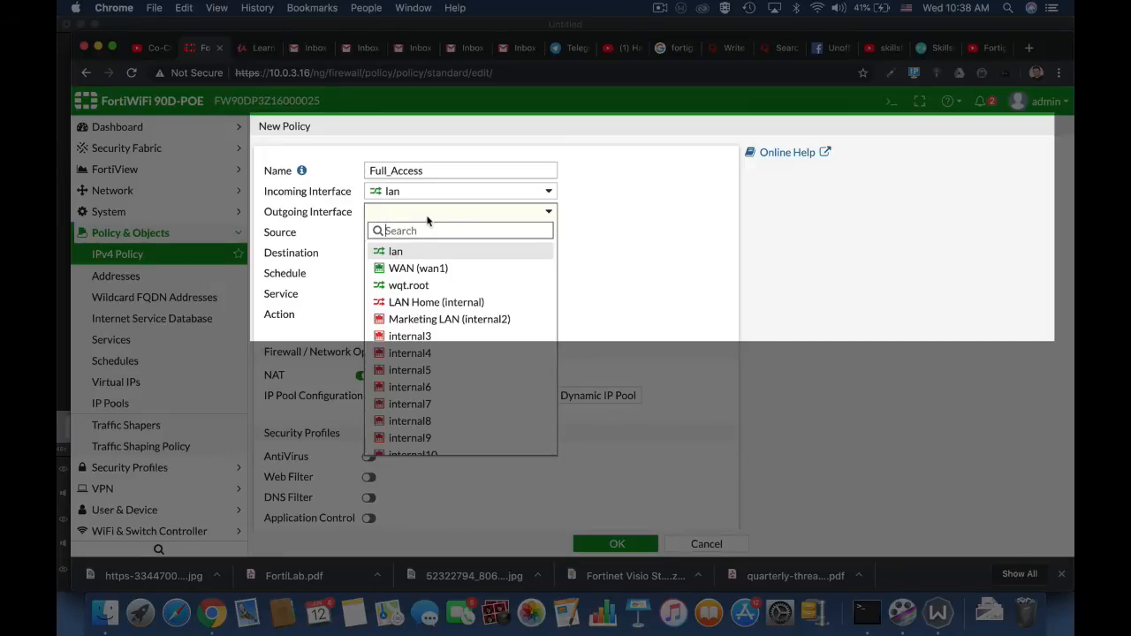
{"action": "left_click", "coordinate": [413, 269]}
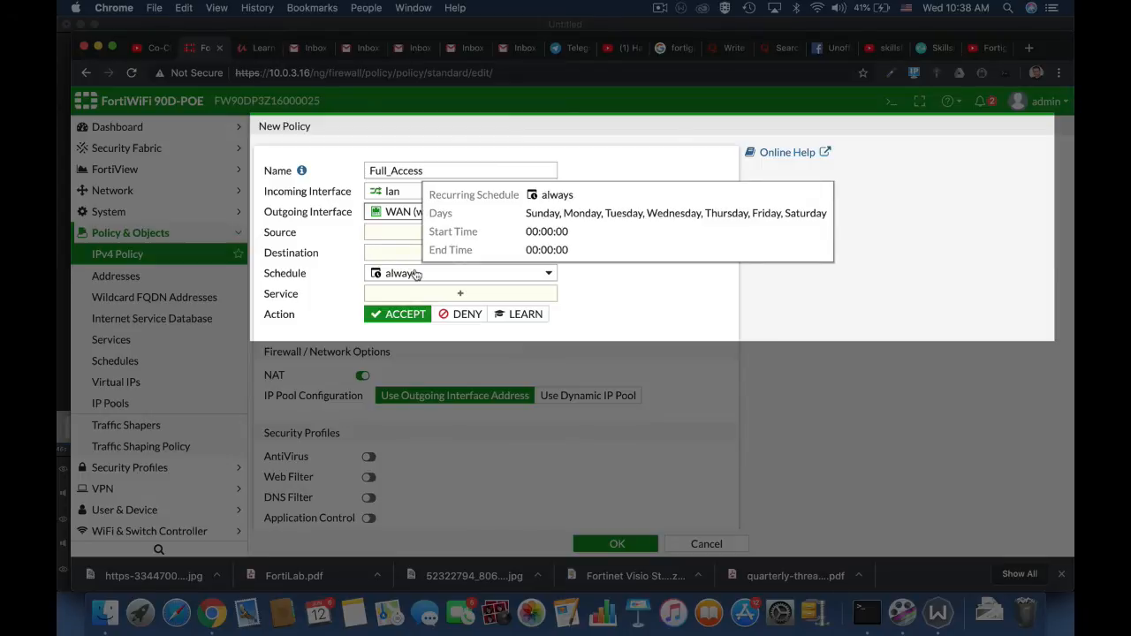
{"action": "mouse_move", "coordinate": [422, 210]}
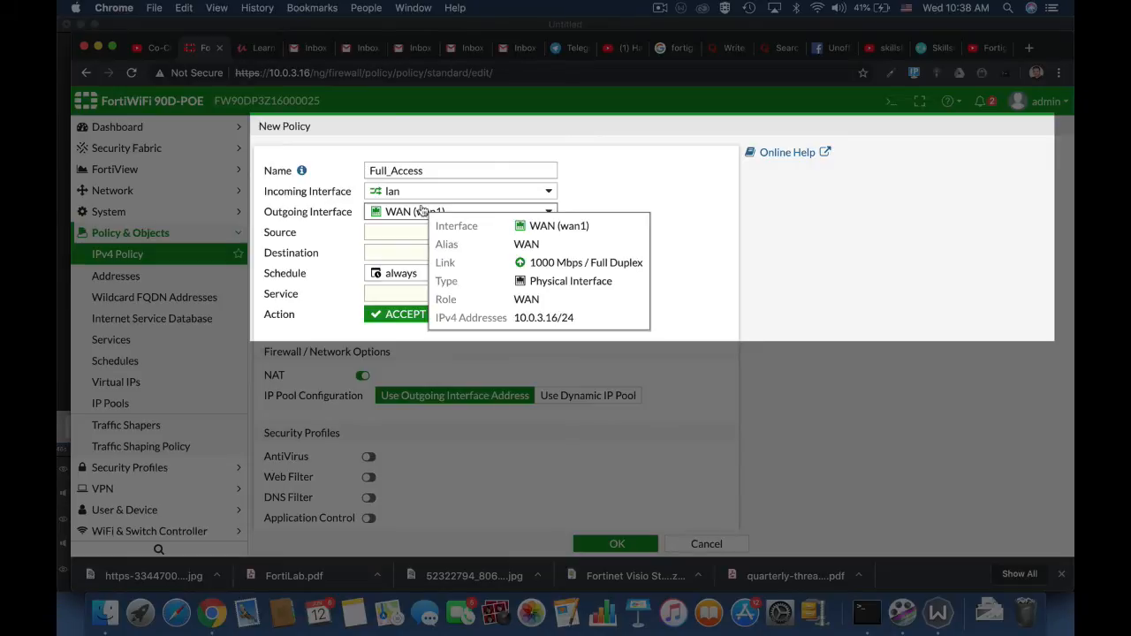
Add the all address as the policy's source and look over the user entries and their creation options.
{"action": "left_click", "coordinate": [406, 236]}
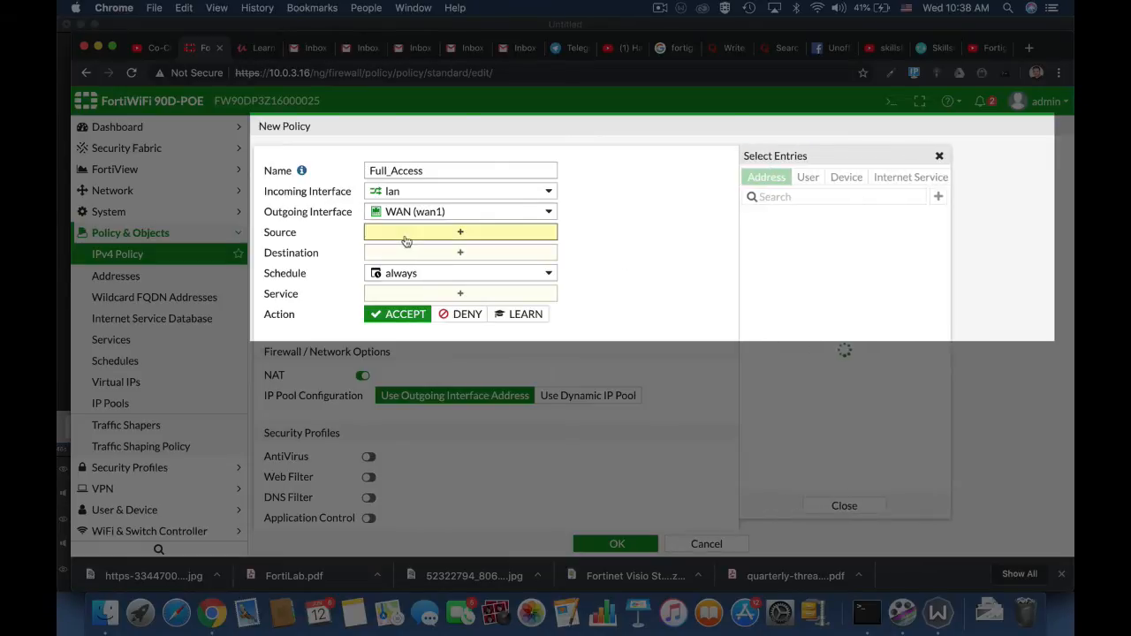
{"action": "left_click", "coordinate": [772, 238]}
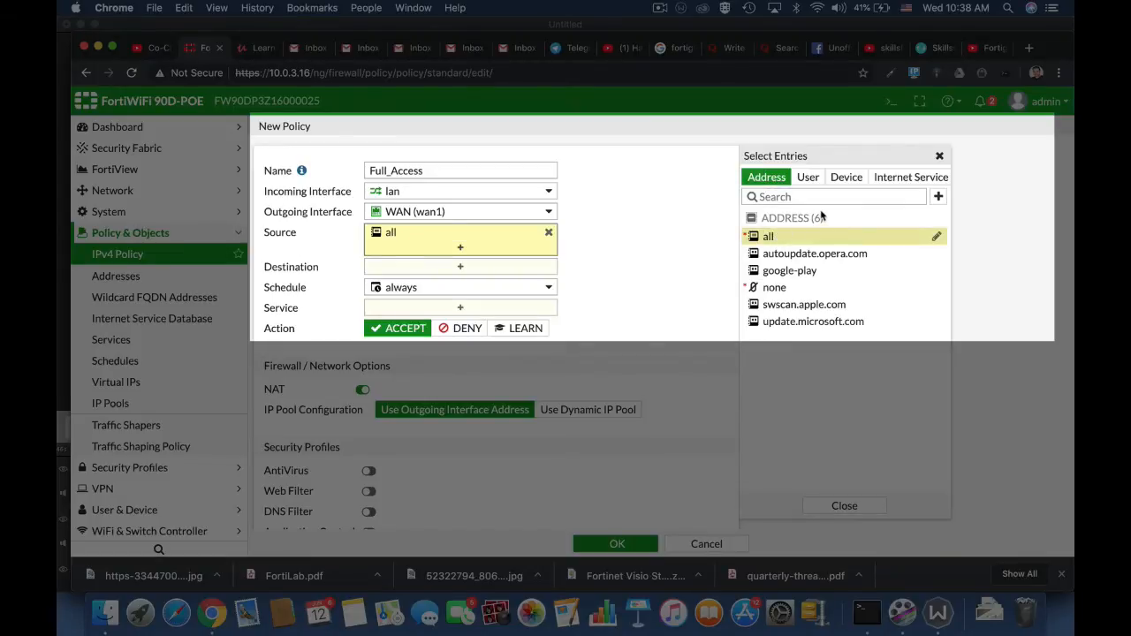
{"action": "left_click", "coordinate": [809, 180]}
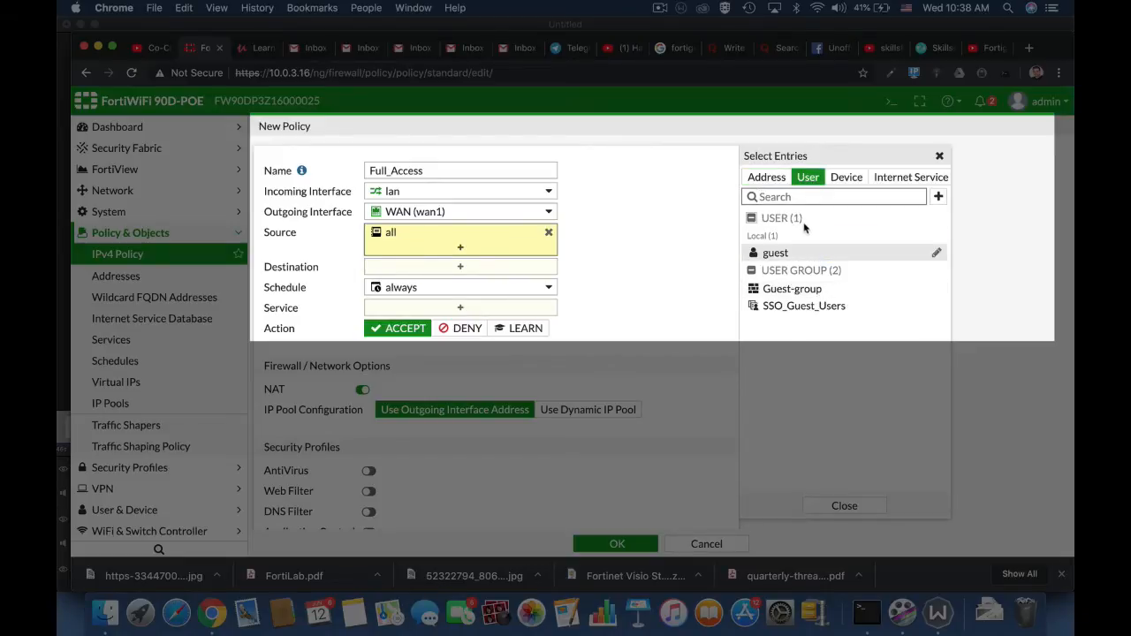
{"action": "mouse_move", "coordinate": [819, 290]}
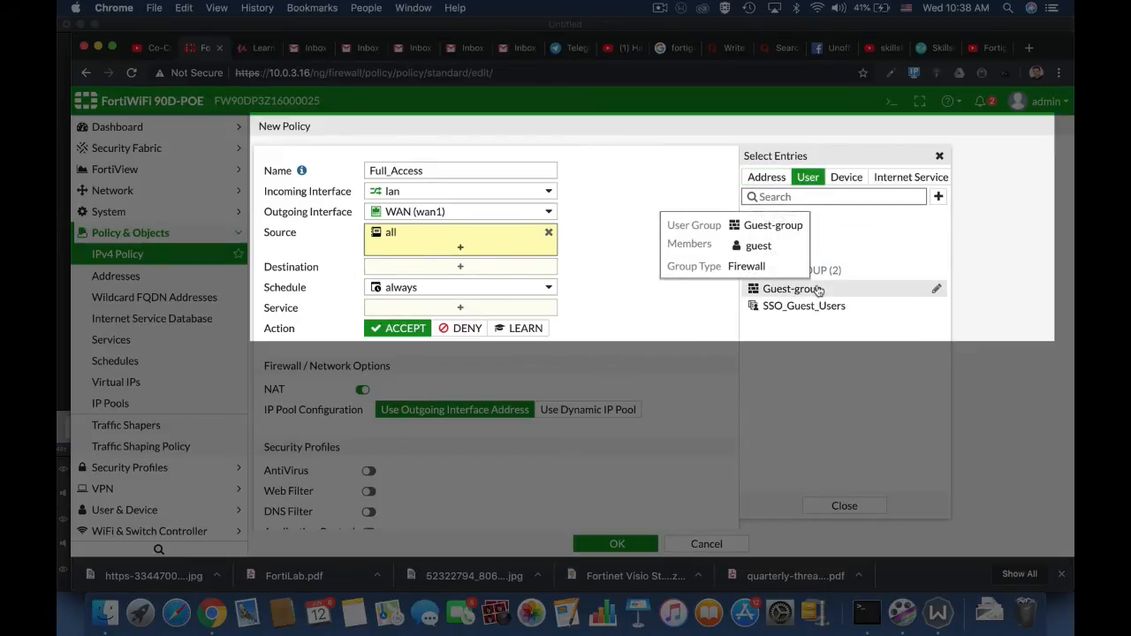
{"action": "left_click", "coordinate": [938, 197]}
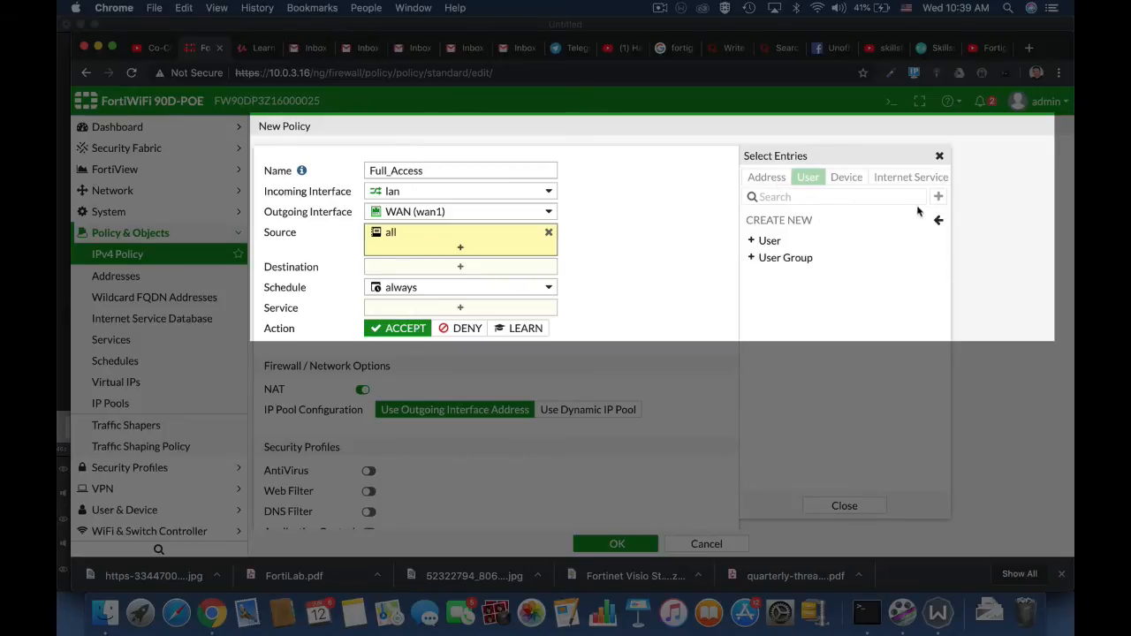
{"action": "left_click", "coordinate": [939, 221]}
Try adding the Linux PC device category to the policy's source and remove it again.
{"action": "left_click", "coordinate": [847, 177]}
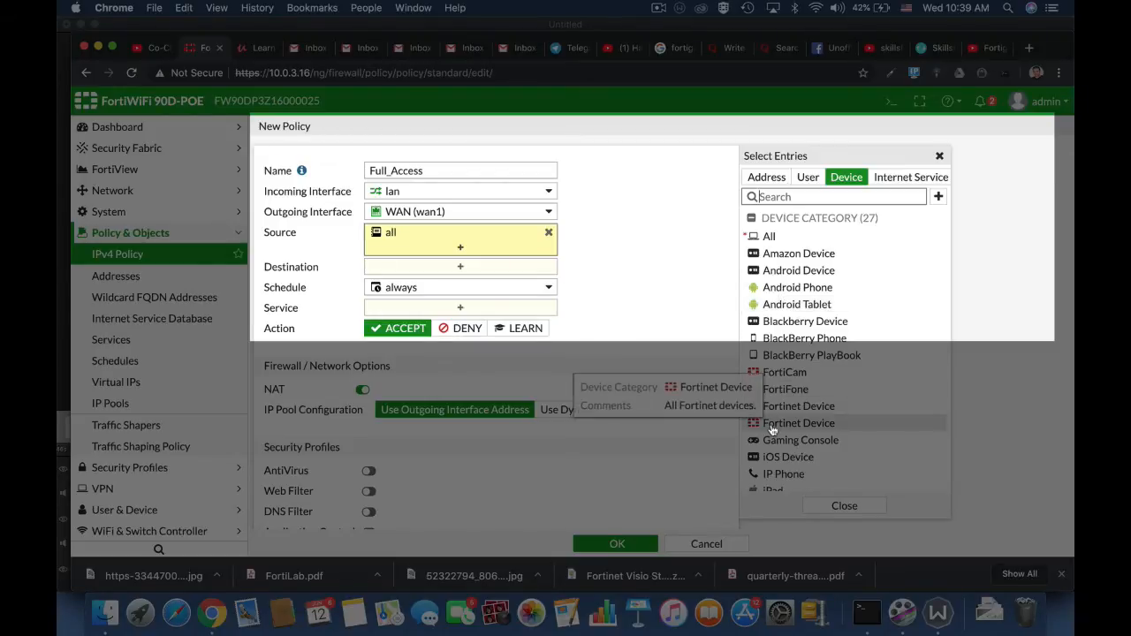
{"action": "left_click", "coordinate": [774, 197]}
{"action": "type", "text": "Linux"}
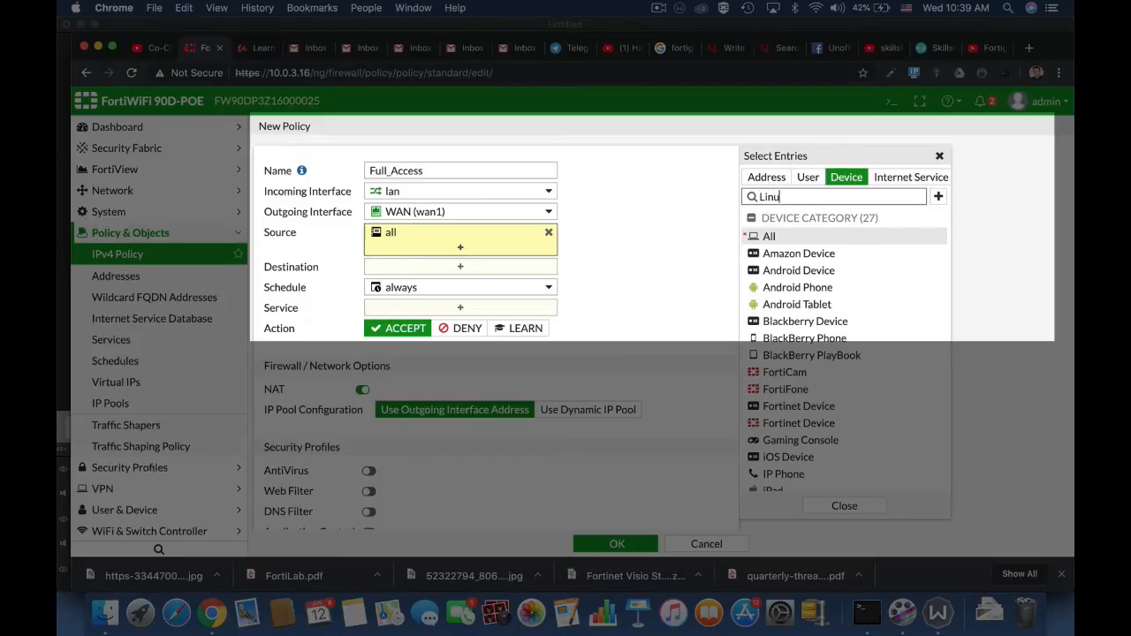
{"action": "left_click", "coordinate": [767, 236]}
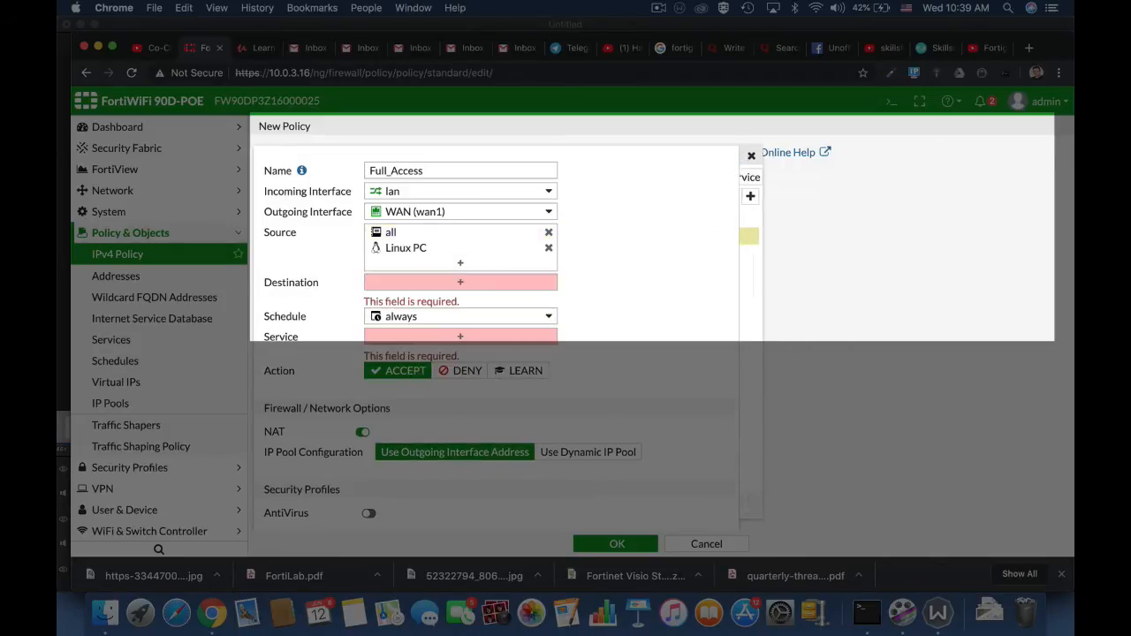
{"action": "left_click", "coordinate": [549, 251]}
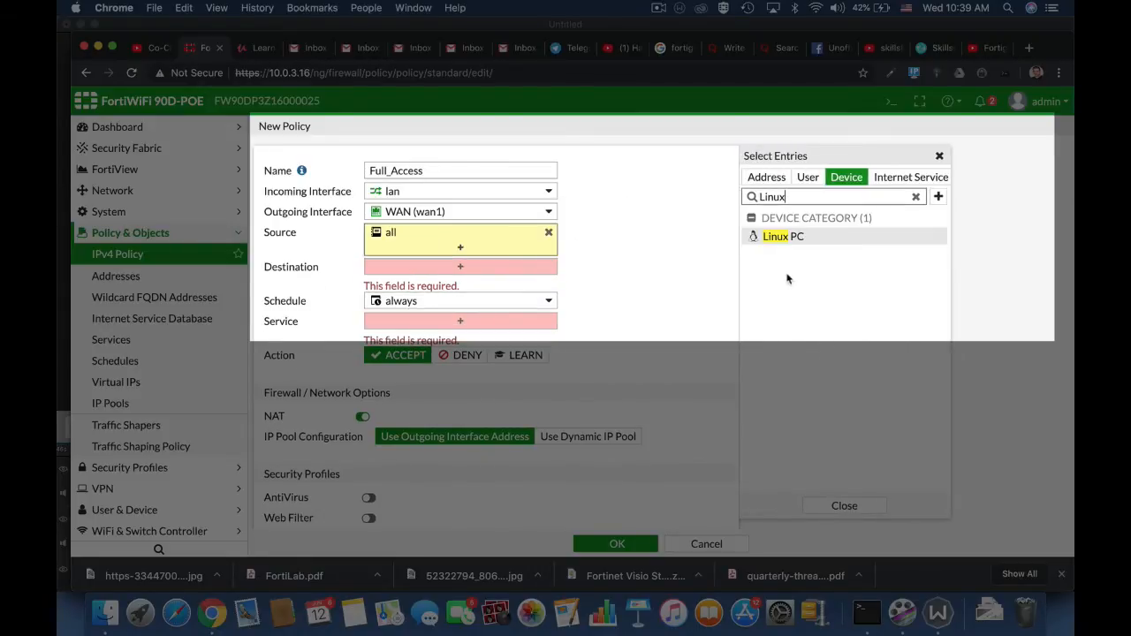
Set the policy's destination to the all address and review the available schedules, keeping always.
{"action": "left_click", "coordinate": [460, 268]}
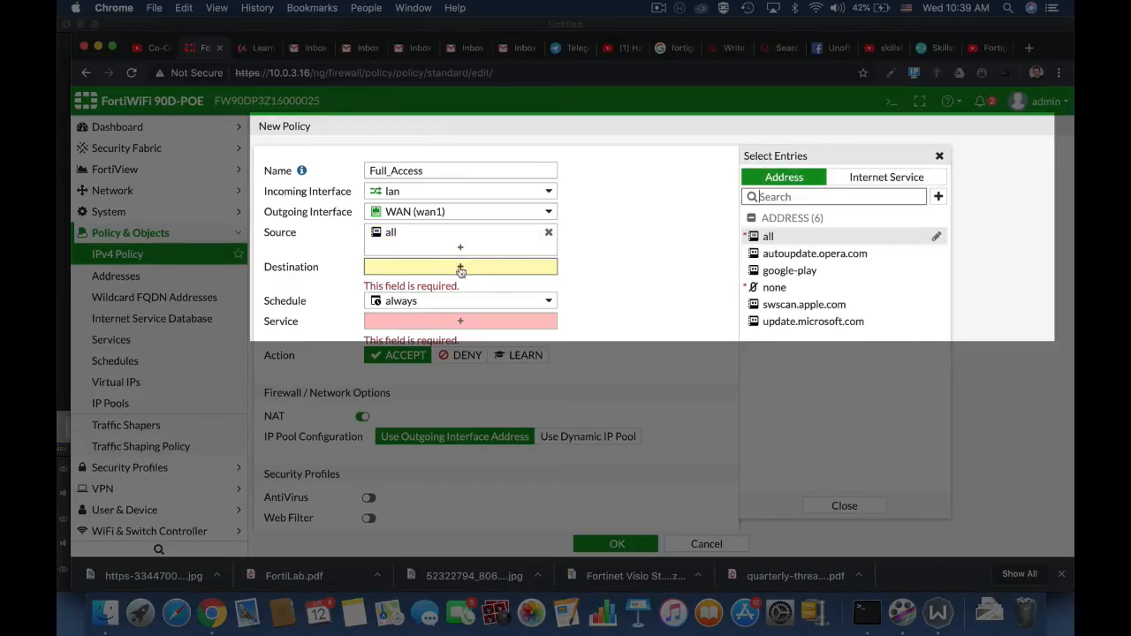
{"action": "left_click", "coordinate": [784, 236]}
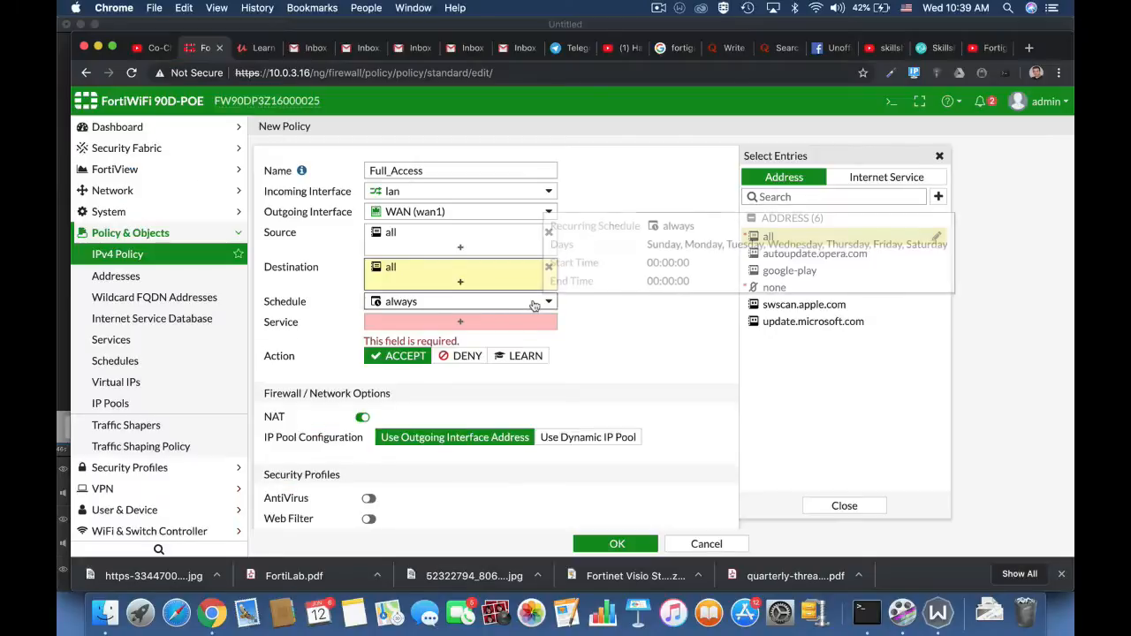
{"action": "left_click", "coordinate": [536, 302]}
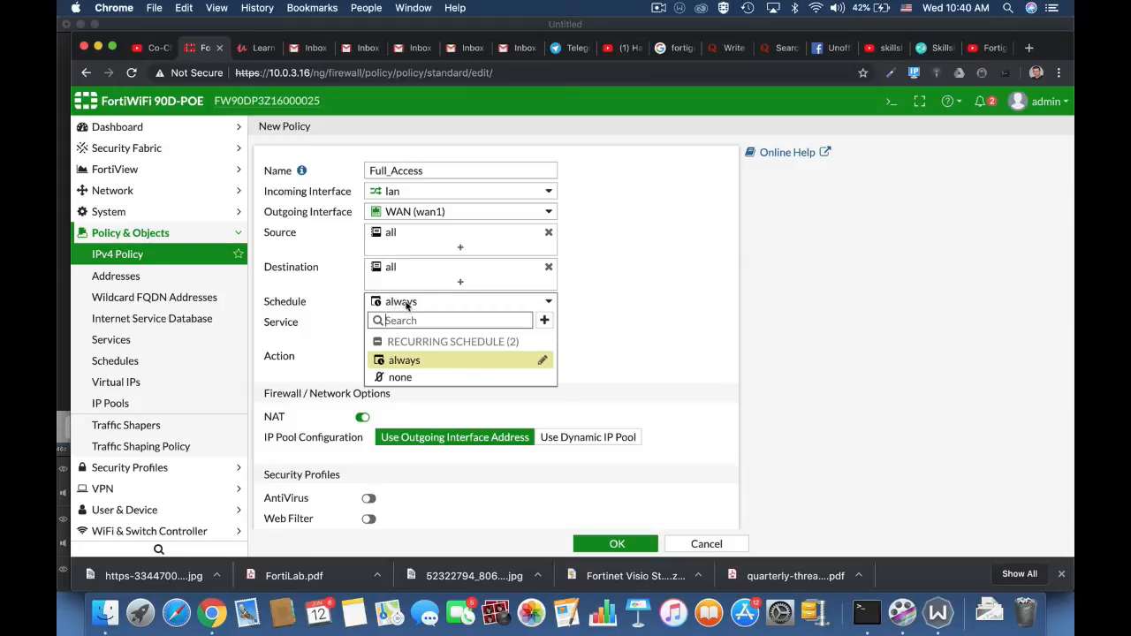
{"action": "left_click", "coordinate": [633, 327]}
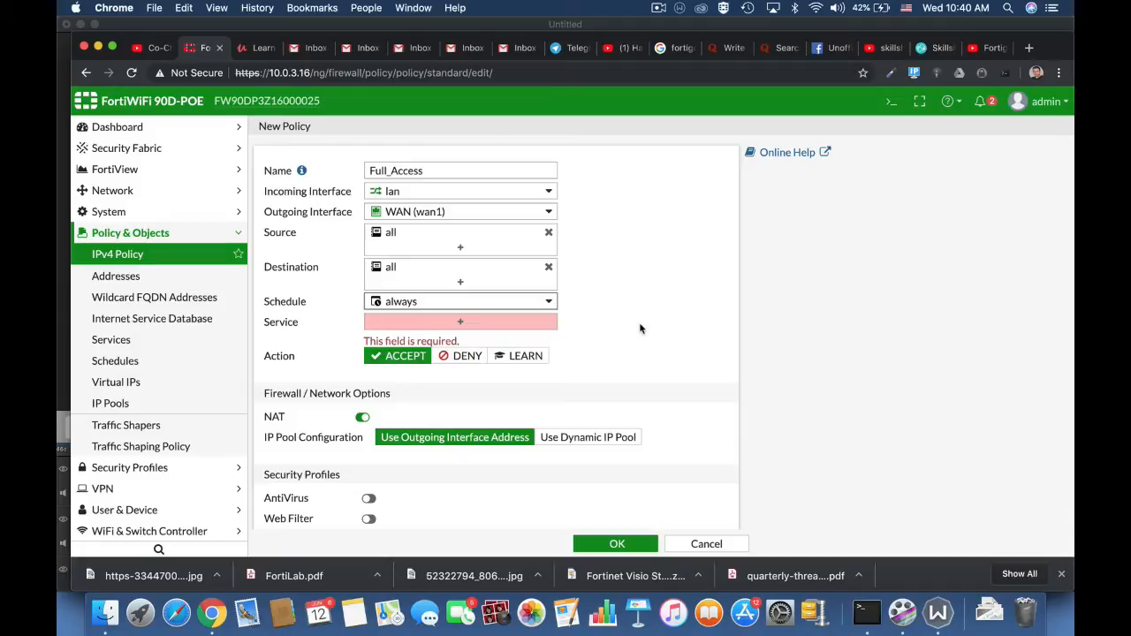
Search the policy's selectable service entries for http and ftp.
{"action": "left_click", "coordinate": [460, 323]}
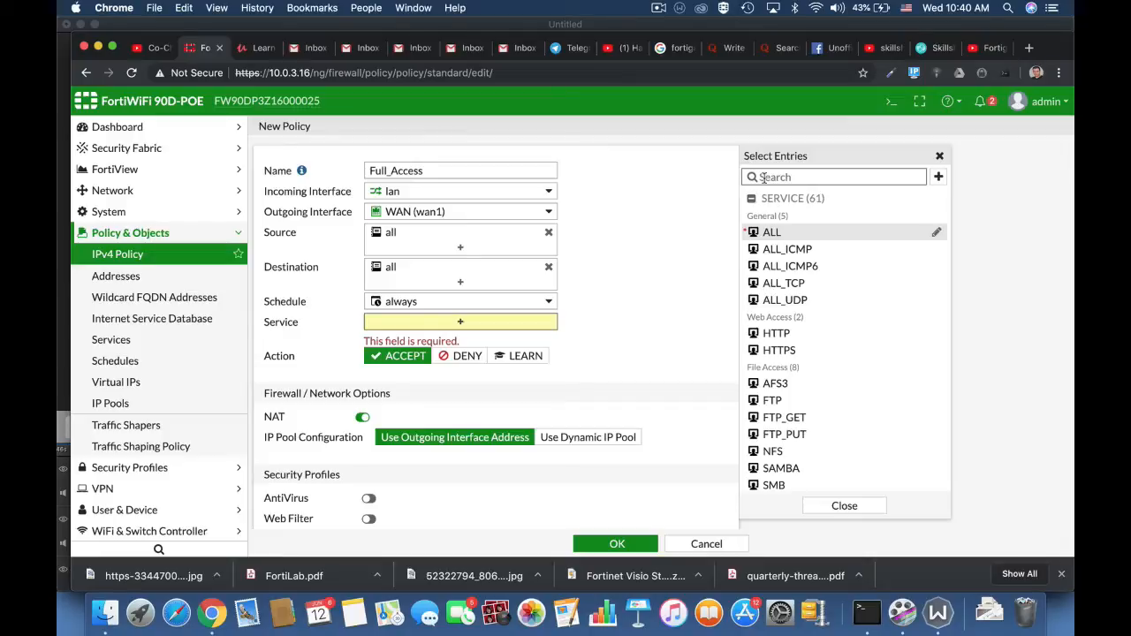
{"action": "type", "text": "http"}
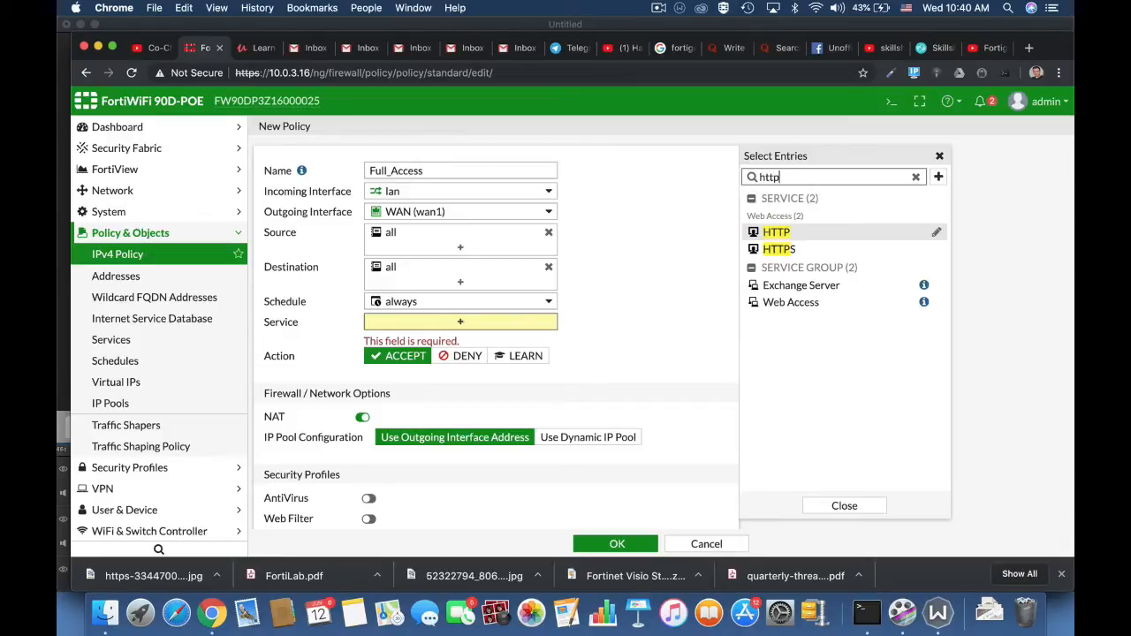
{"action": "key", "text": "BackSpace"}
{"action": "key", "text": "BackSpace"}
{"action": "key", "text": "BackSpace"}
{"action": "key", "text": "BackSpace"}
{"action": "type", "text": "fr"}
{"action": "key", "text": "BackSpace"}
{"action": "type", "text": "tp"}
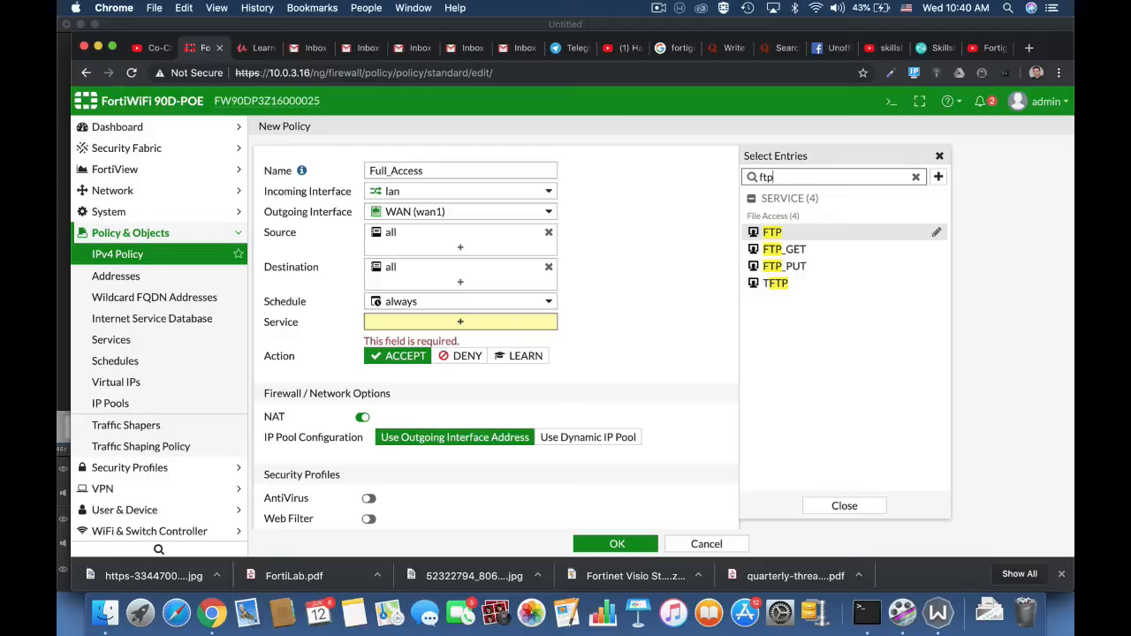
Clear the service search and set the policy's service to ALL.
{"action": "key", "text": "BackSpace"}
{"action": "key", "text": "BackSpace"}
{"action": "key", "text": "BackSpace"}
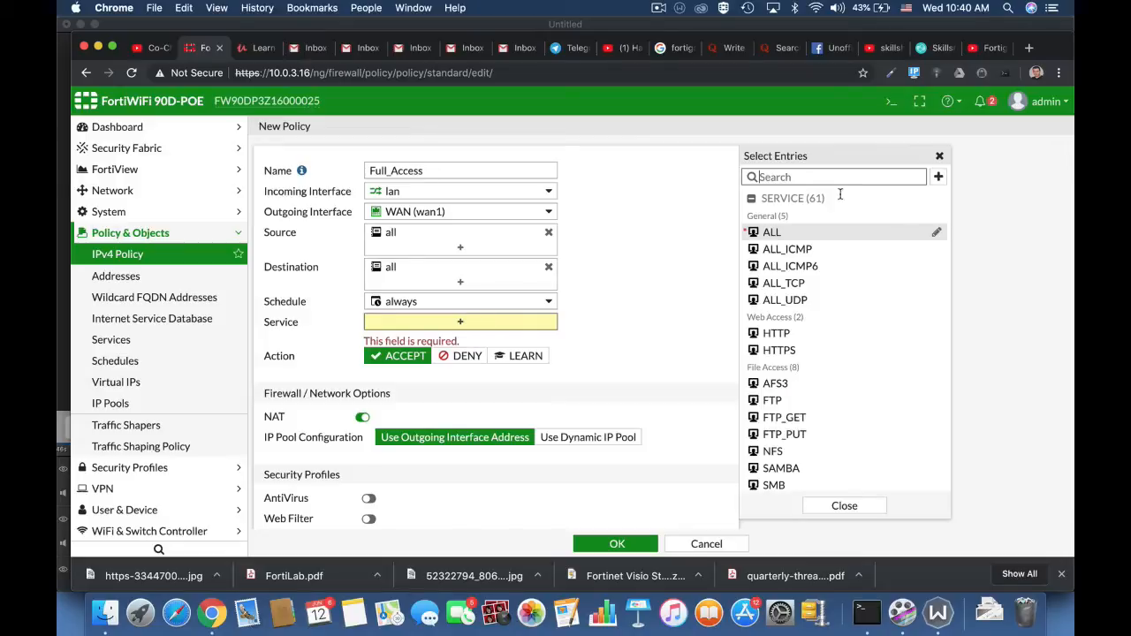
{"action": "left_click", "coordinate": [751, 233]}
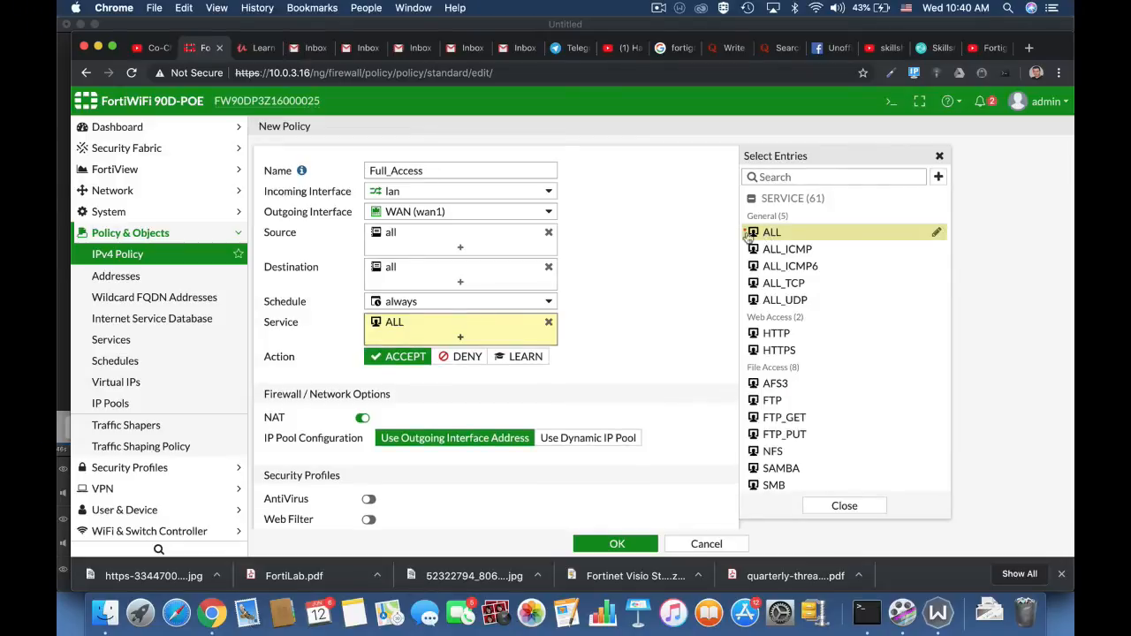
{"action": "left_click", "coordinate": [643, 333]}
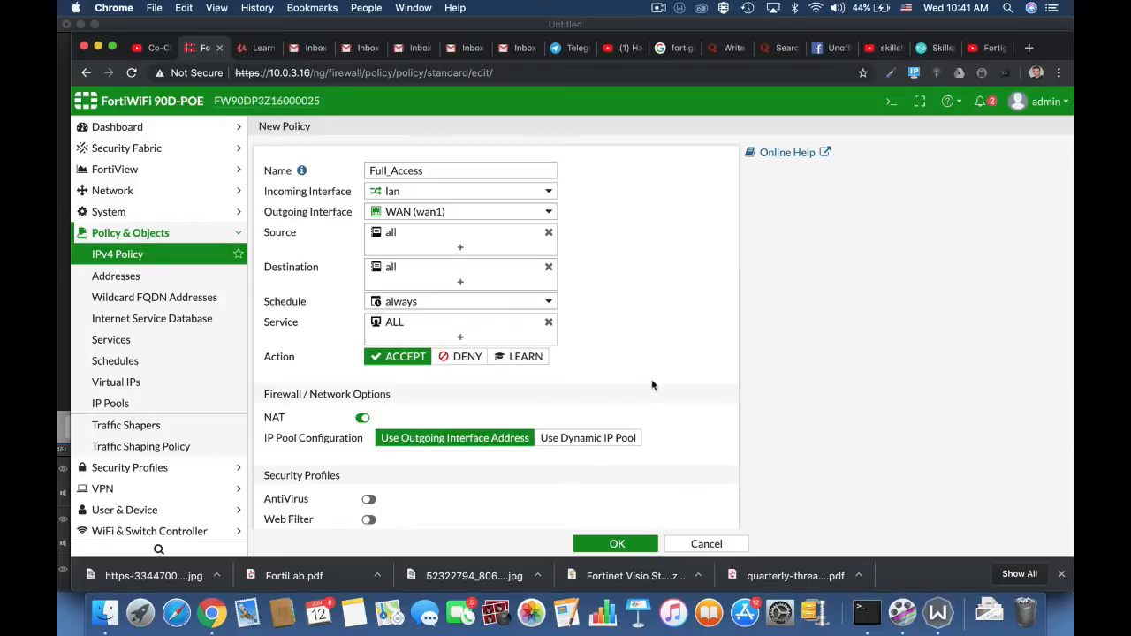
Turn NAT off for the Full_Access policy and turn it back on.
{"action": "scroll", "coordinate": [652, 386], "scroll_direction": "down", "scroll_amount": 3}
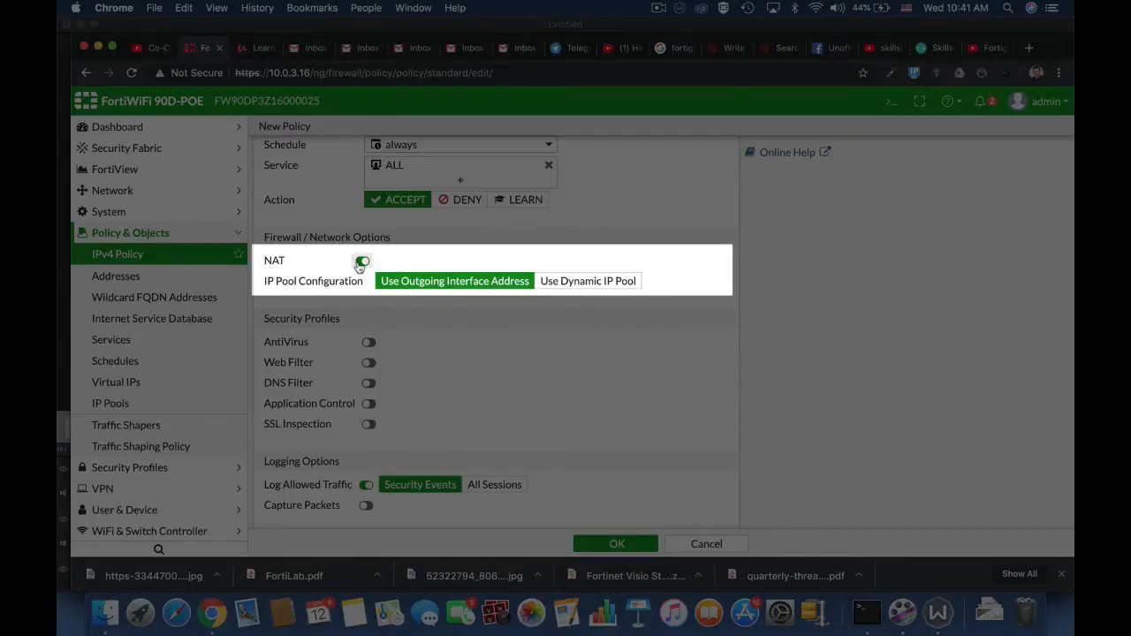
{"action": "left_click", "coordinate": [361, 262]}
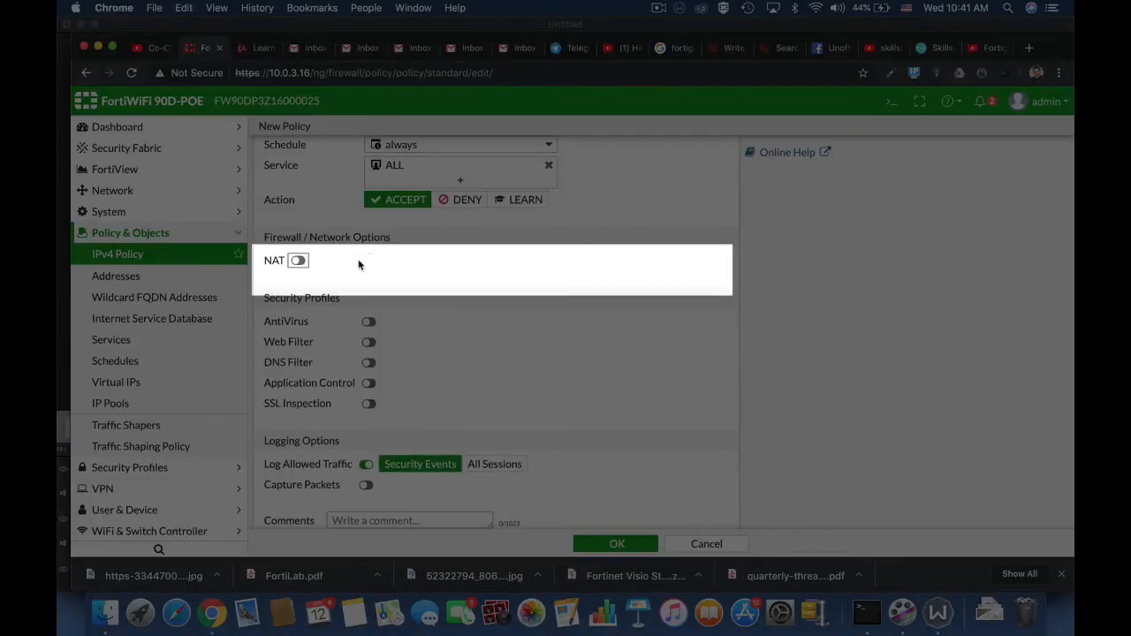
{"action": "left_click", "coordinate": [298, 261]}
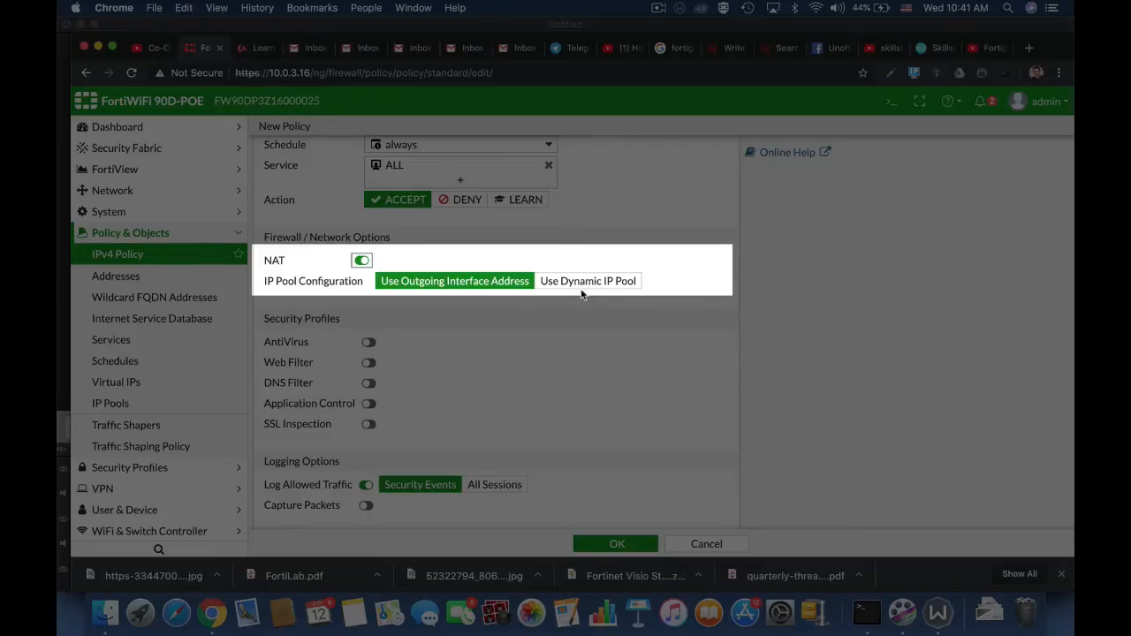
Try logging All Sessions for the policy's allowed traffic and return the choice to Security Events.
{"action": "scroll", "coordinate": [581, 294], "scroll_direction": "down", "scroll_amount": 3}
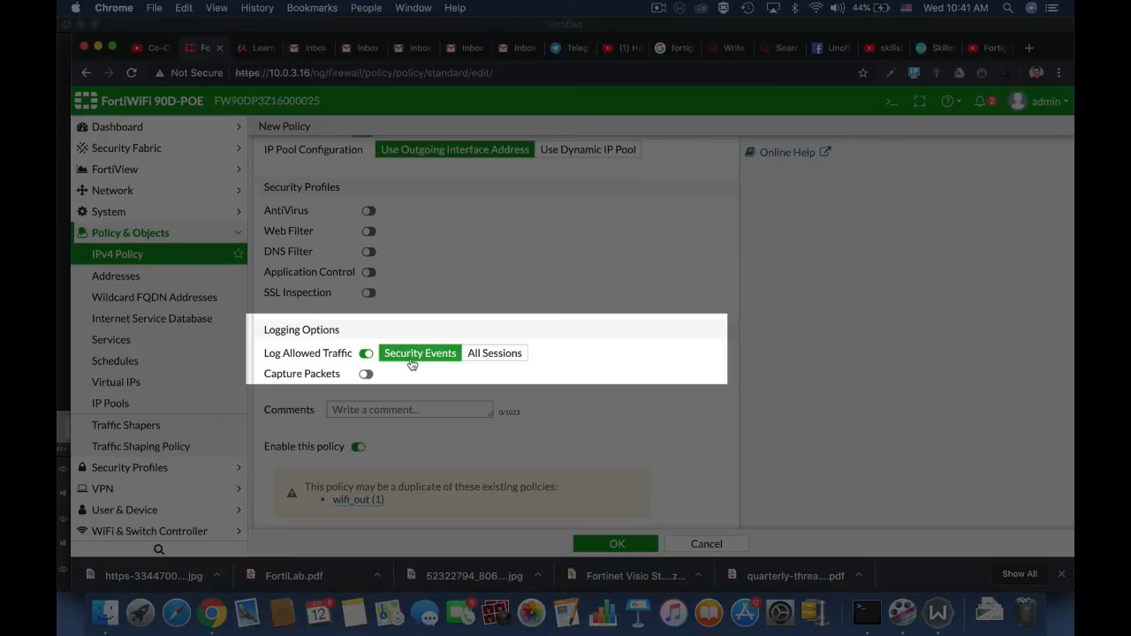
{"action": "left_click", "coordinate": [488, 356]}
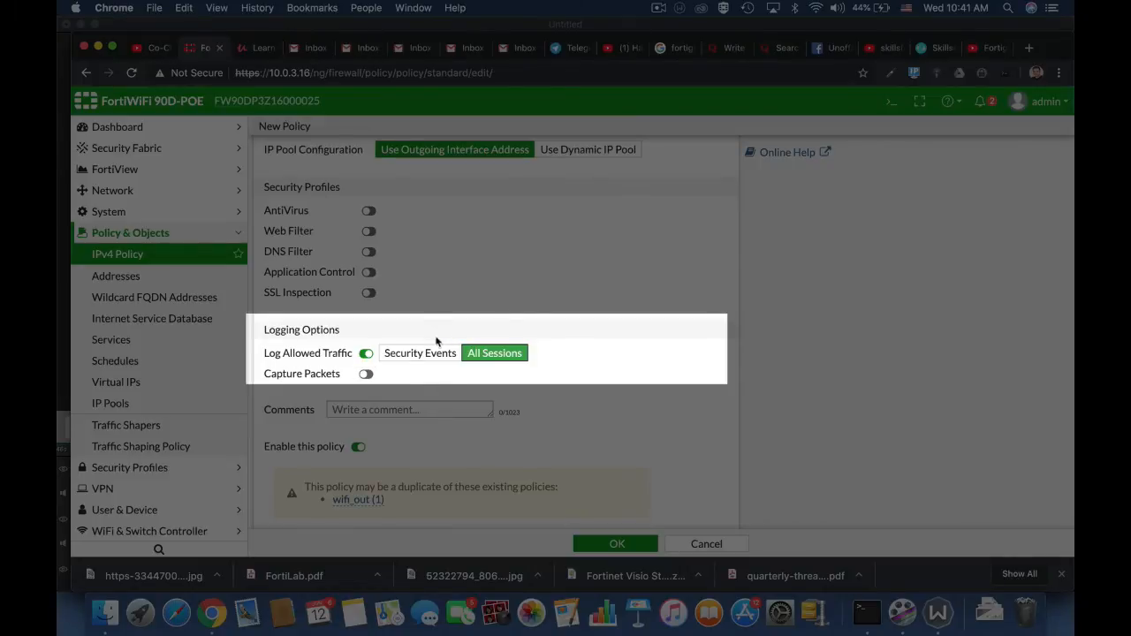
{"action": "left_click", "coordinate": [423, 357]}
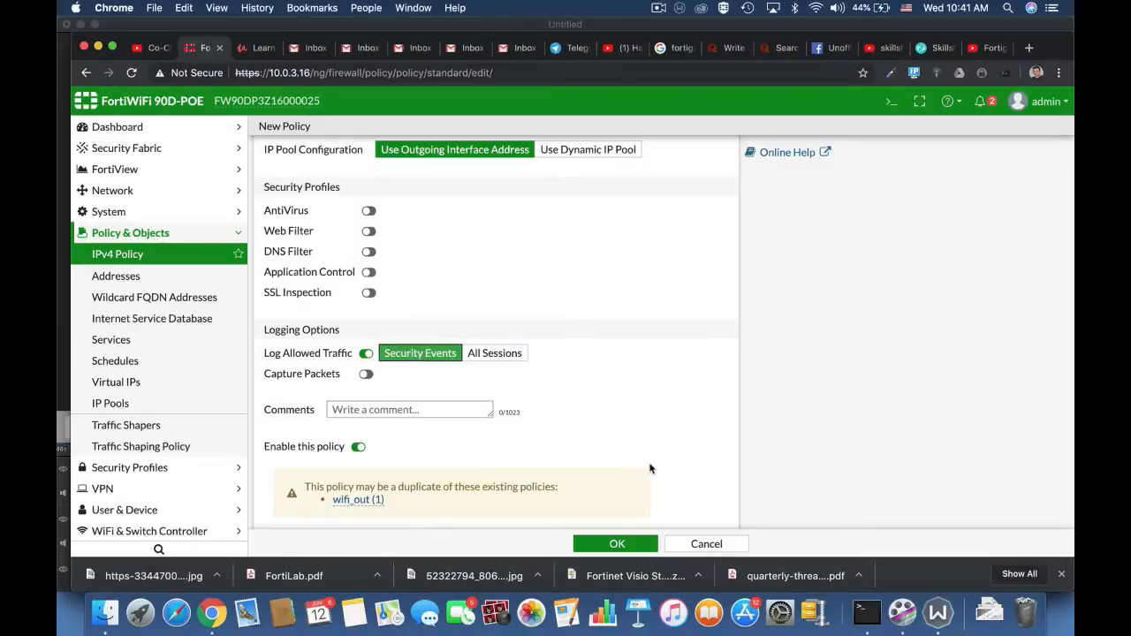
{"action": "scroll", "coordinate": [649, 469], "scroll_direction": "down", "scroll_amount": 2}
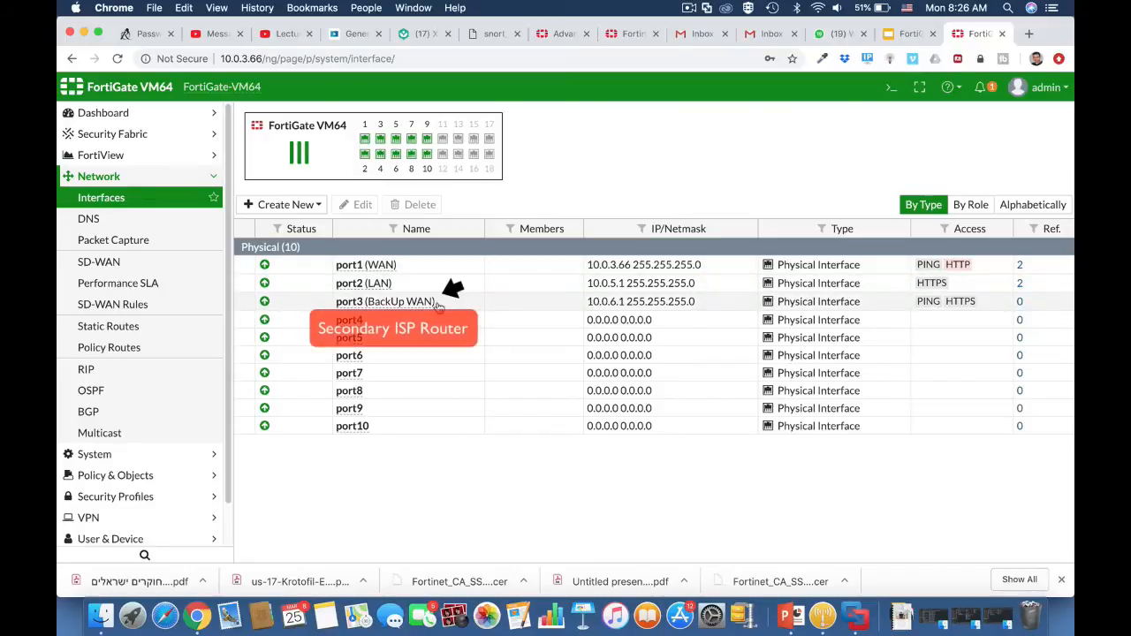
Examine the existing WAN (port1) default static route's gateway and administrative distance, leaving it unedited.
{"action": "left_click", "coordinate": [182, 327]}
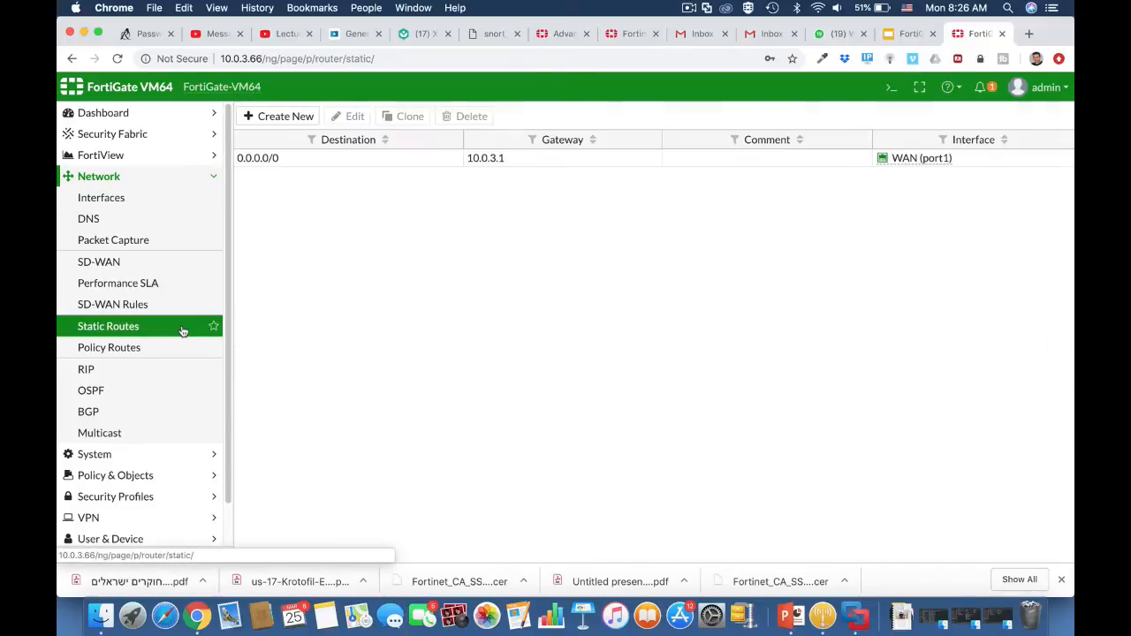
{"action": "left_click", "coordinate": [314, 160]}
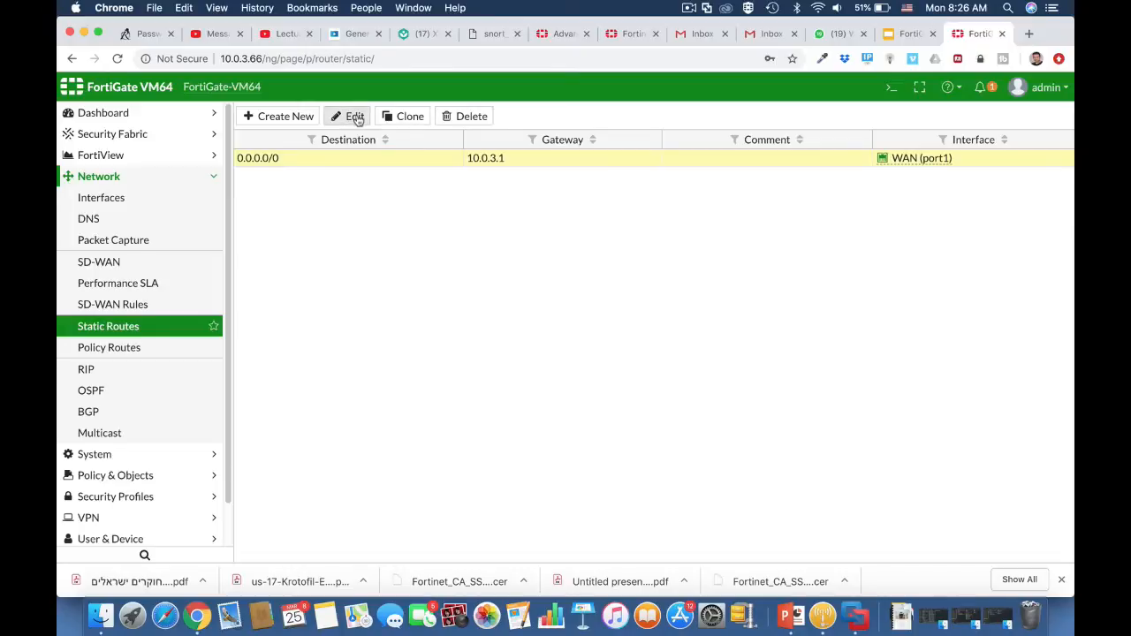
{"action": "left_click", "coordinate": [350, 116]}
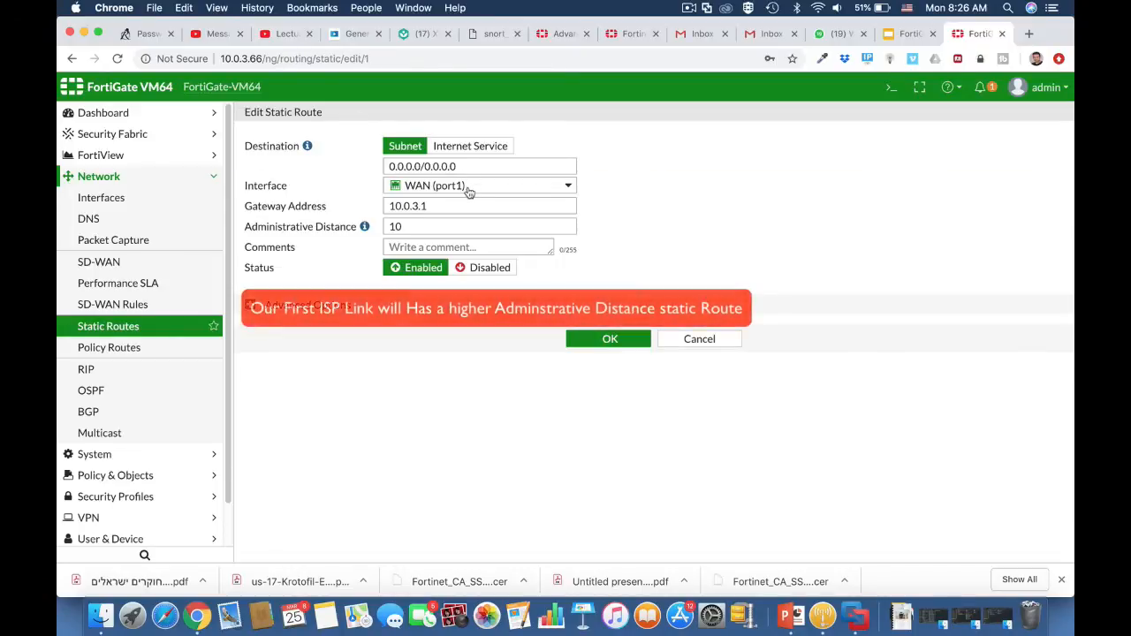
{"action": "mouse_move", "coordinate": [468, 193]}
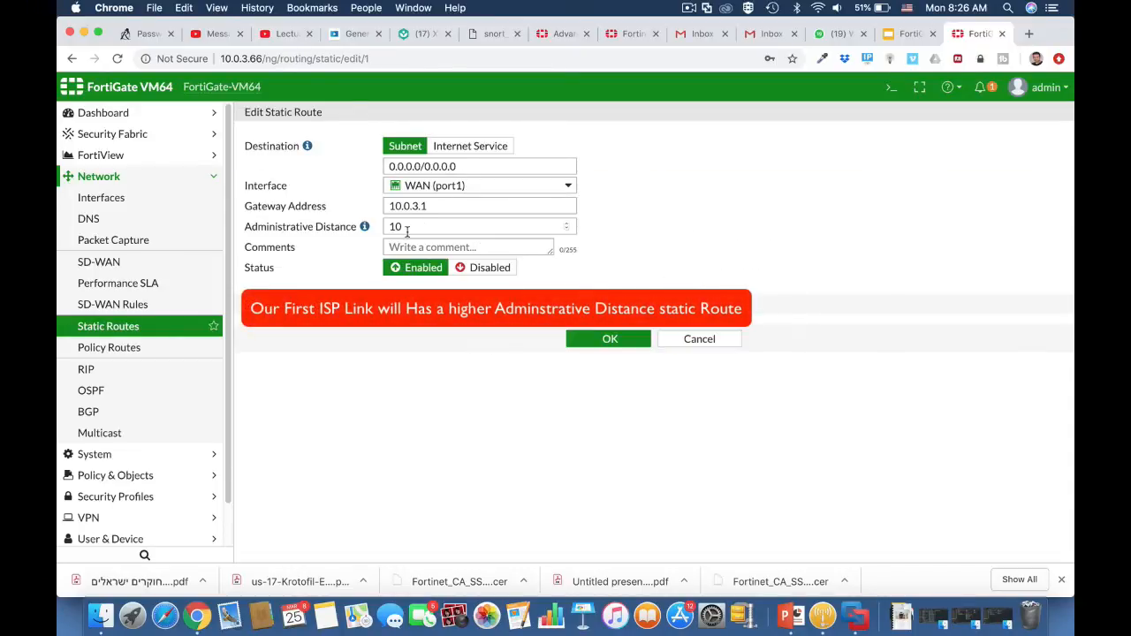
{"action": "left_click", "coordinate": [689, 337]}
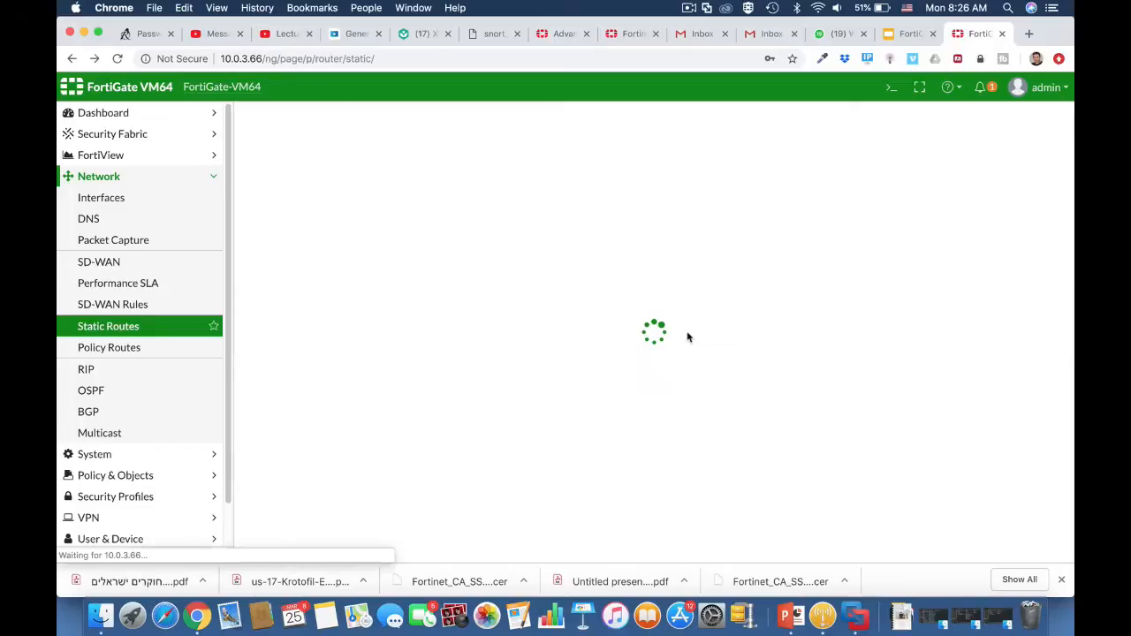
Start a new default static route through BackUp WAN (port3) with an administrative distance of 20.
{"action": "left_click", "coordinate": [294, 116]}
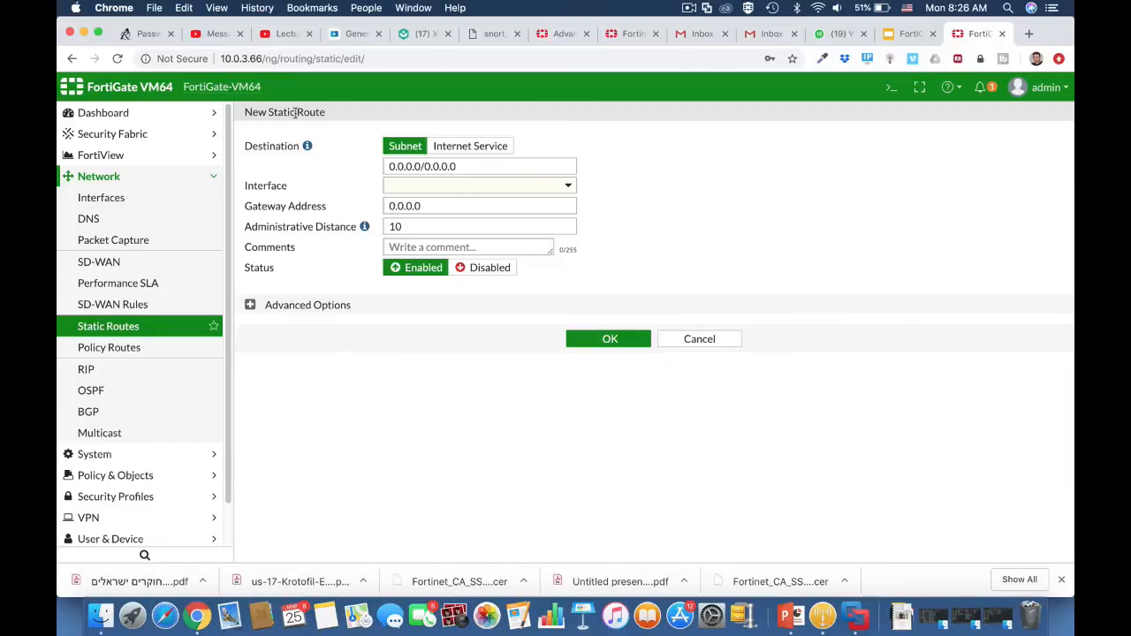
{"action": "left_click", "coordinate": [447, 186]}
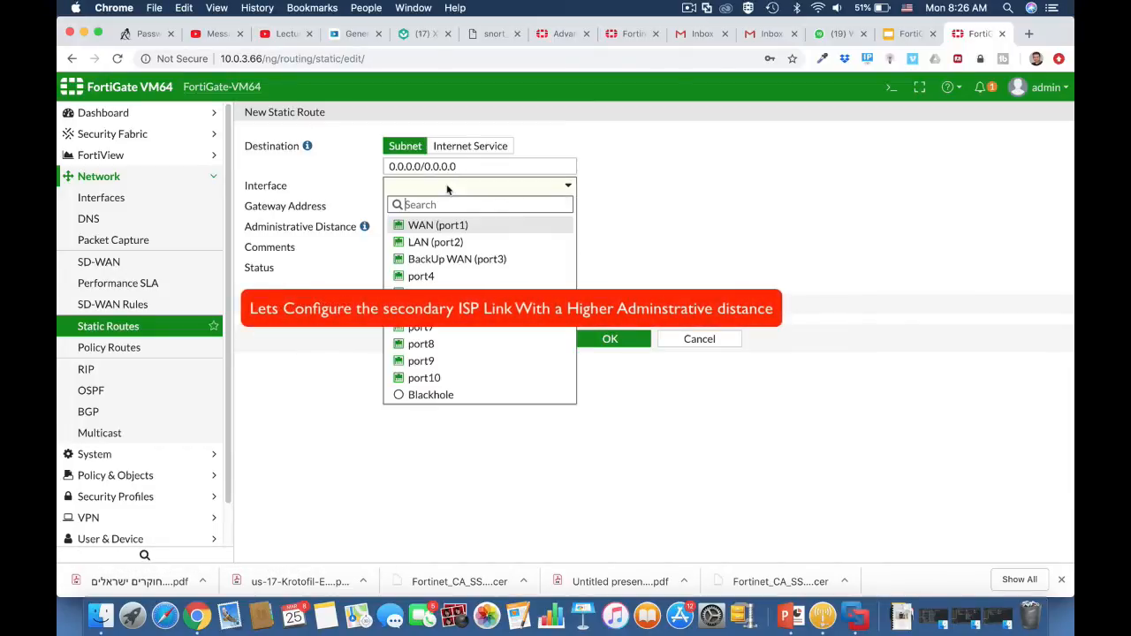
{"action": "left_click", "coordinate": [433, 259]}
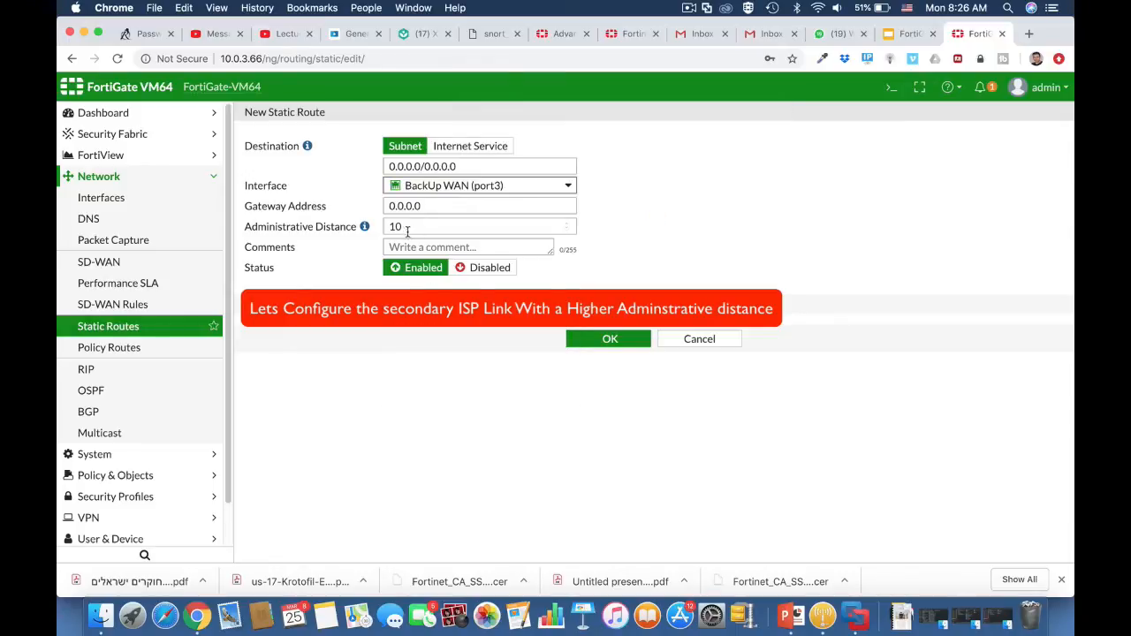
{"action": "left_click_drag", "start_coordinate": [407, 231], "coordinate": [375, 230]}
{"action": "type", "text": "20"}
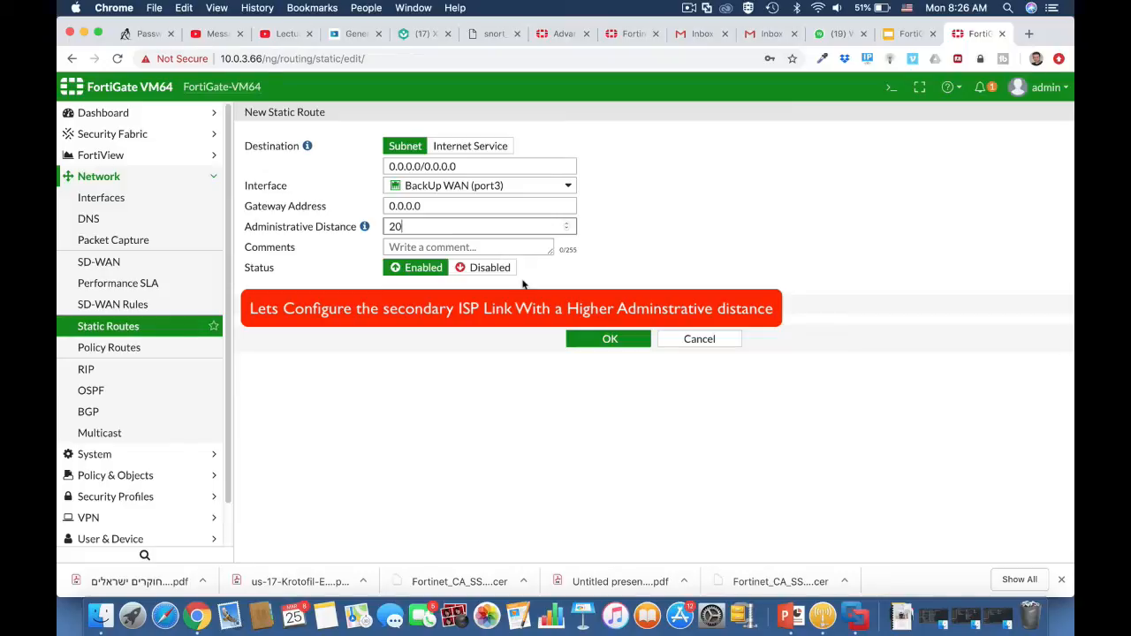
Set the new route's gateway address to 10.0.6.254 and save the route.
{"action": "left_click", "coordinate": [428, 207]}
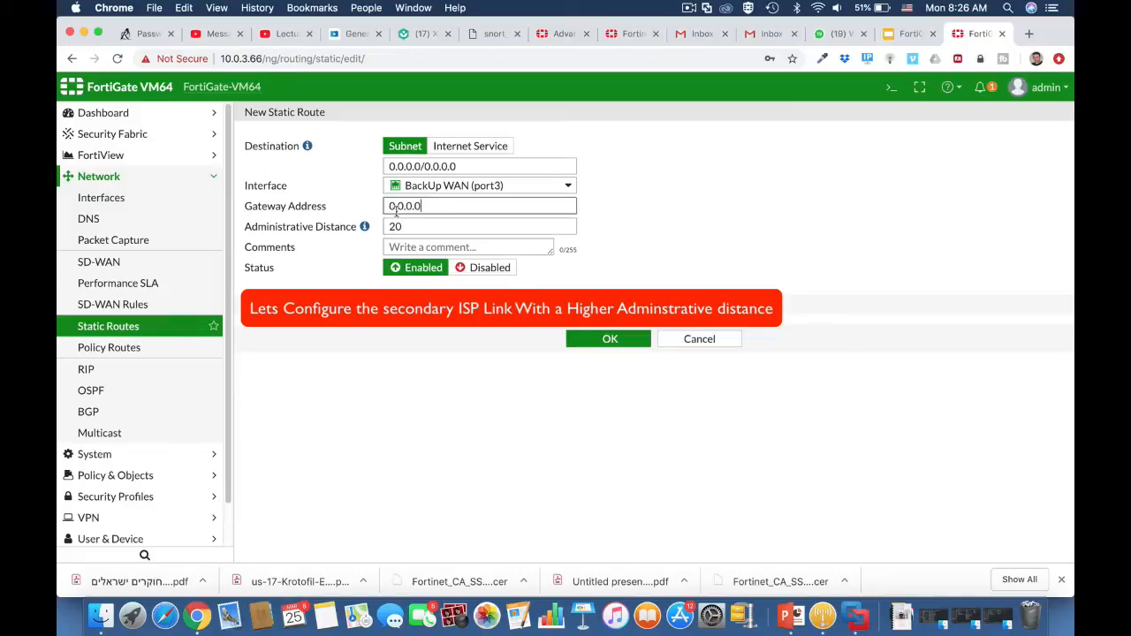
{"action": "left_click_drag", "start_coordinate": [379, 216], "coordinate": [381, 211]}
{"action": "type", "text": "10.0."}
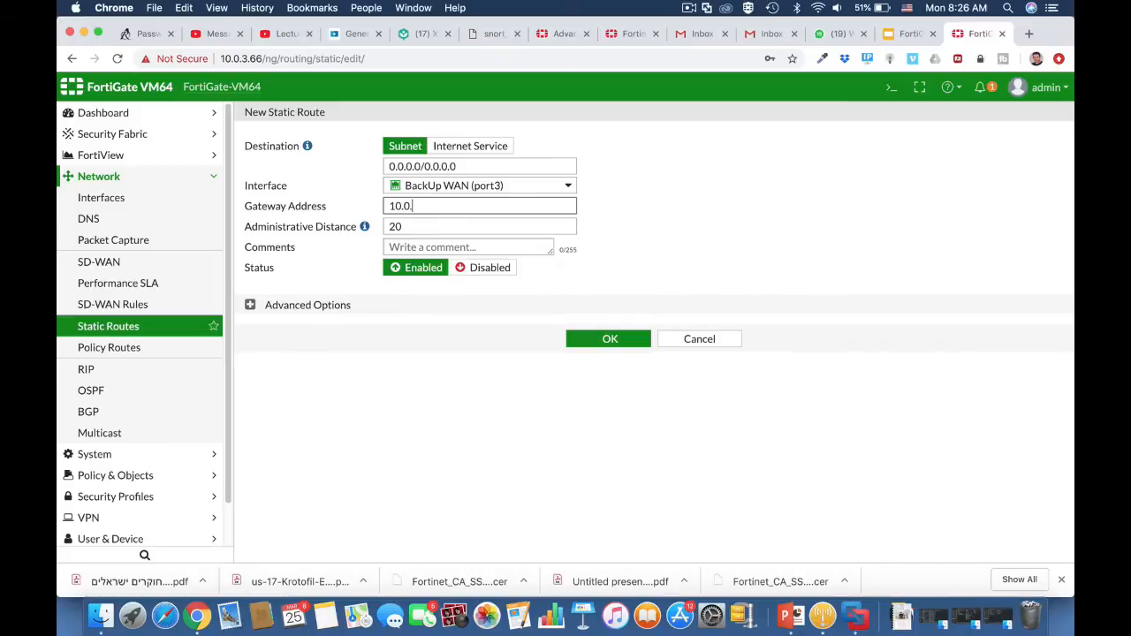
{"action": "type", "text": "6.254"}
{"action": "left_click", "coordinate": [619, 342]}
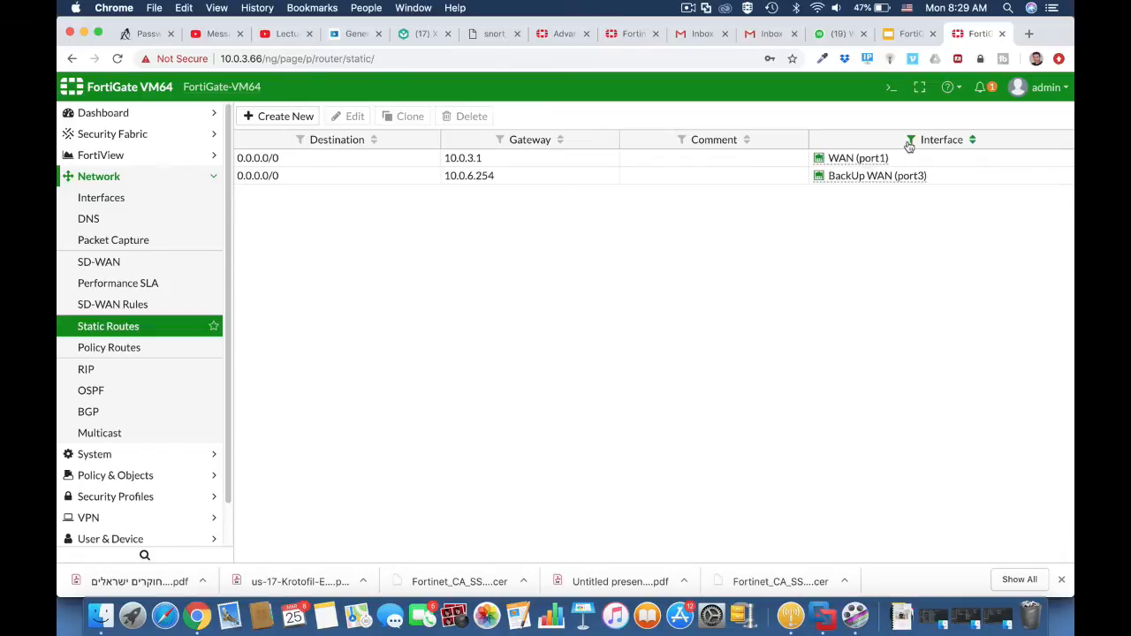
Display the active routing table in the CLI console with "get router info routing-table all".
{"action": "left_click", "coordinate": [888, 92]}
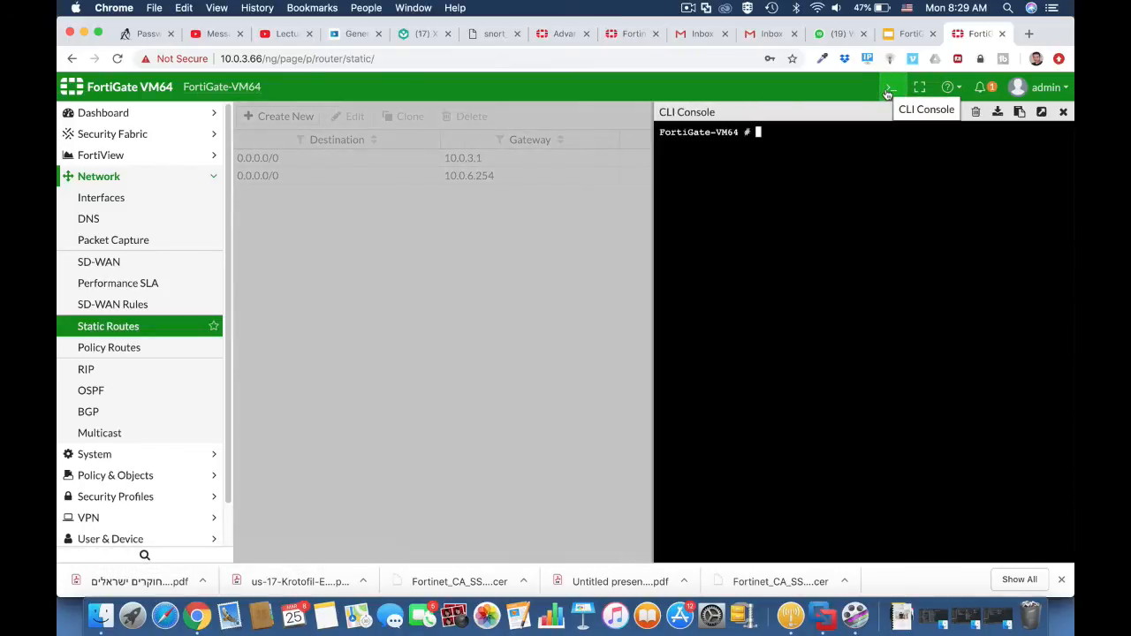
{"action": "type", "text": "get router i"}
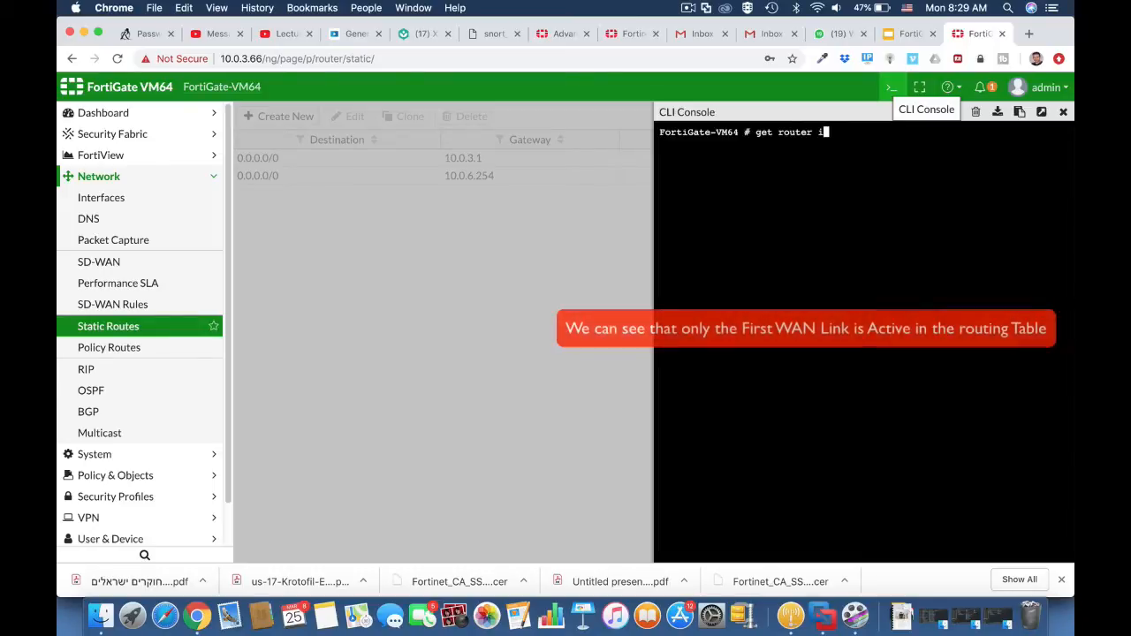
{"action": "type", "text": "nfo routing-table"}
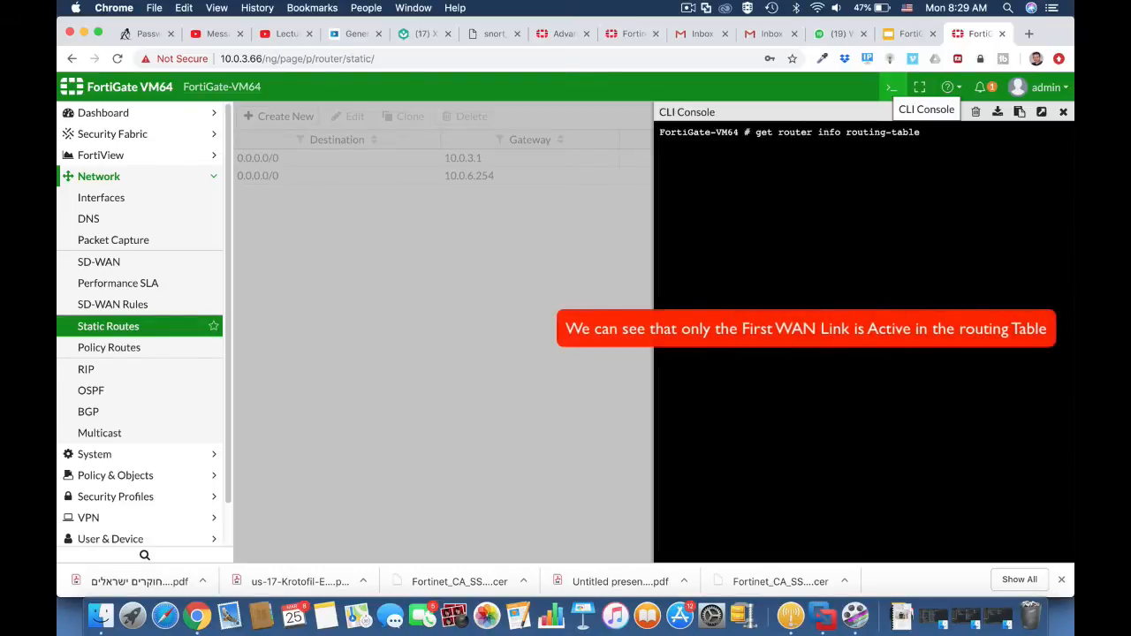
{"action": "type", "text": " all"}
{"action": "key", "text": "Return"}
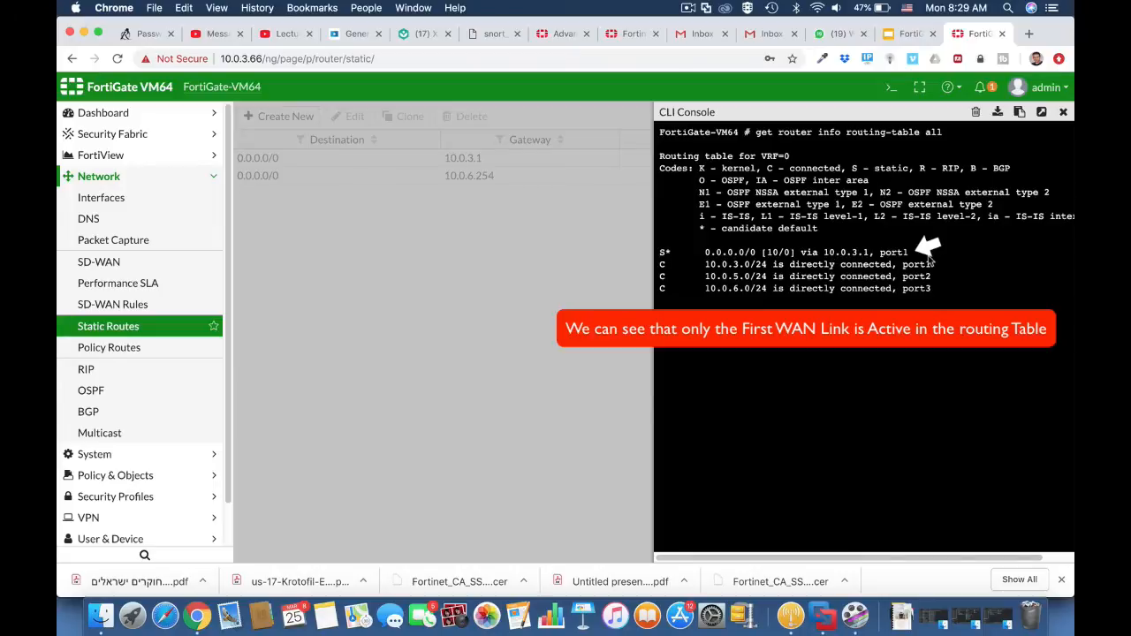
Display the full routing database with "get router info routing-table database" and close the CLI console.
{"action": "key", "text": "Up"}
{"action": "key", "text": "BackSpace"}
{"action": "key", "text": "BackSpace"}
{"action": "key", "text": "BackSpace"}
{"action": "type", "text": "dat"}
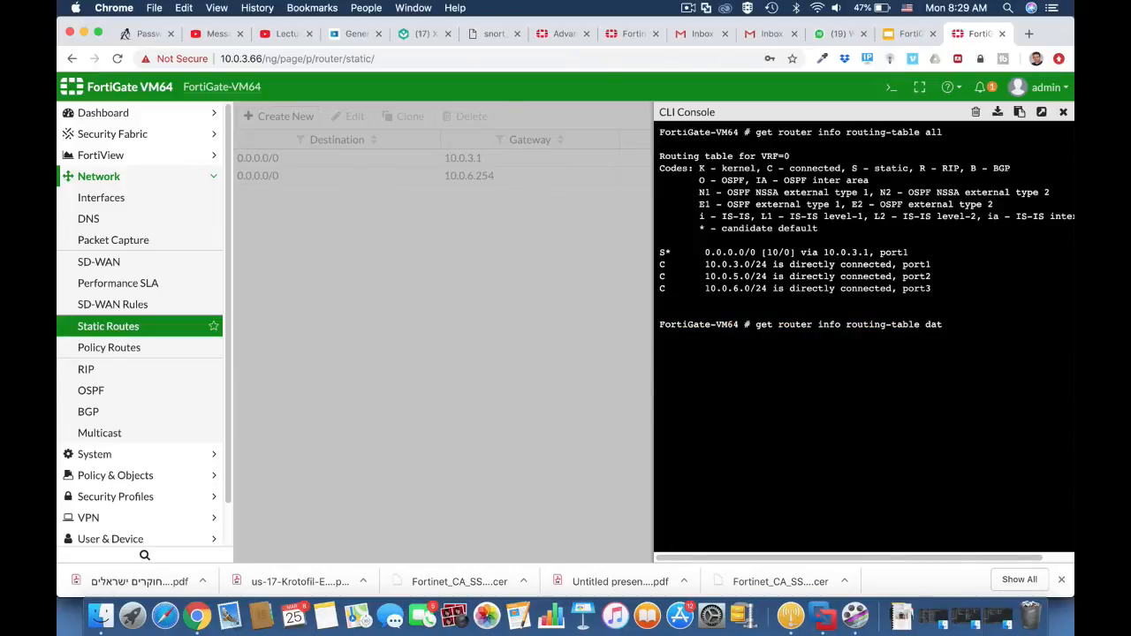
{"action": "type", "text": "abase"}
{"action": "key", "text": "Return"}
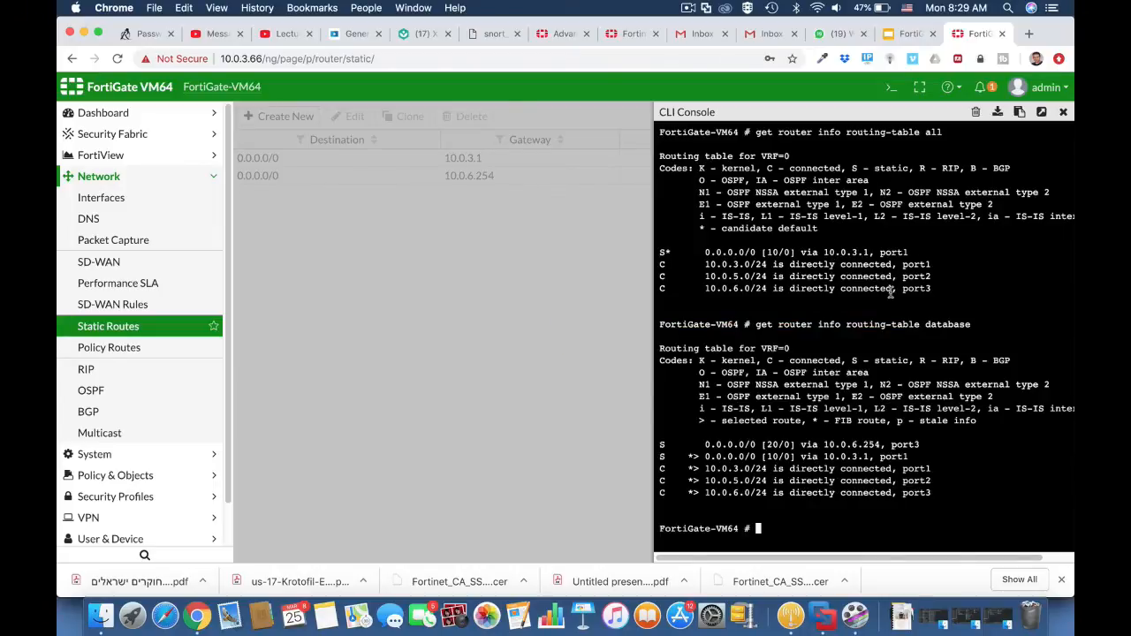
{"action": "left_click", "coordinate": [1065, 113]}
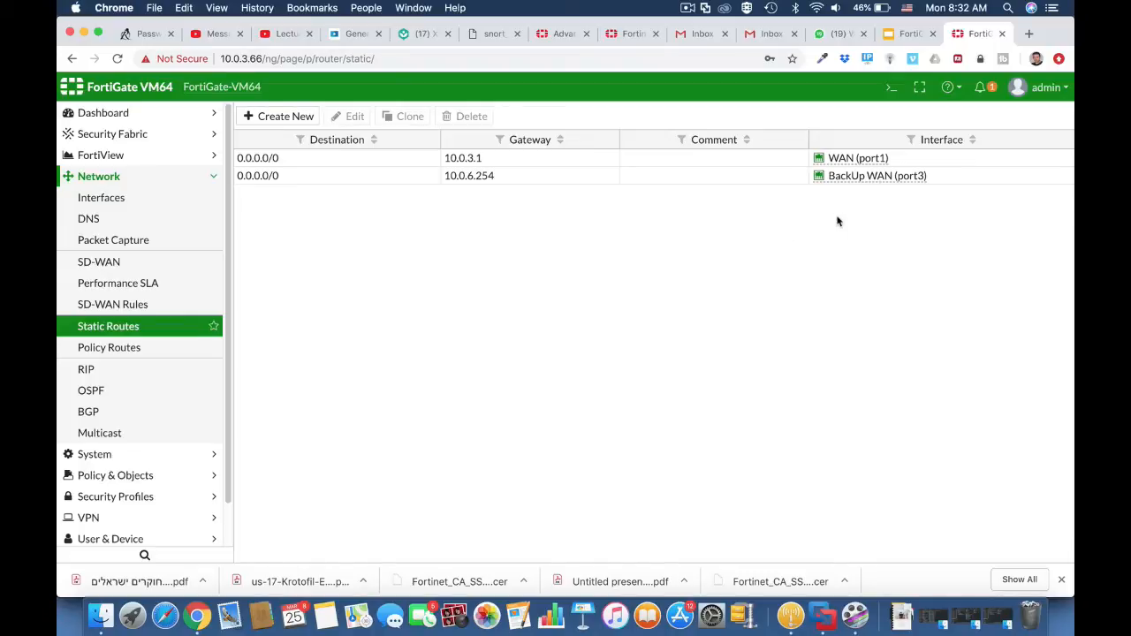
Reopen the CLI console and enter the link monitor configuration with "config system link-monitor".
{"action": "left_click", "coordinate": [889, 88]}
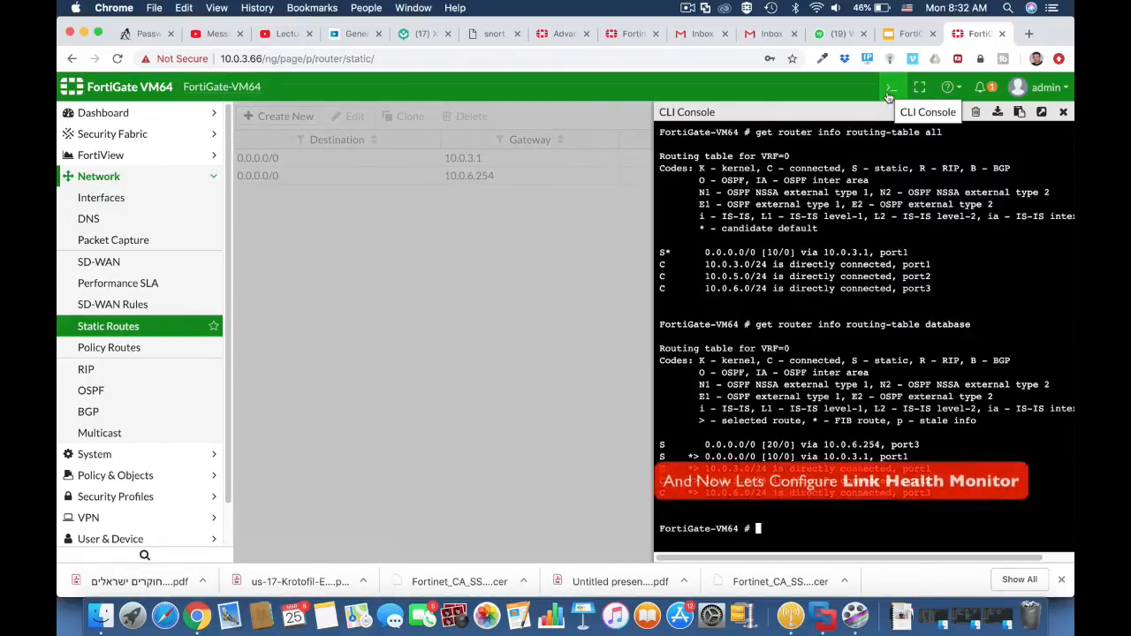
{"action": "type", "text": "conf"}
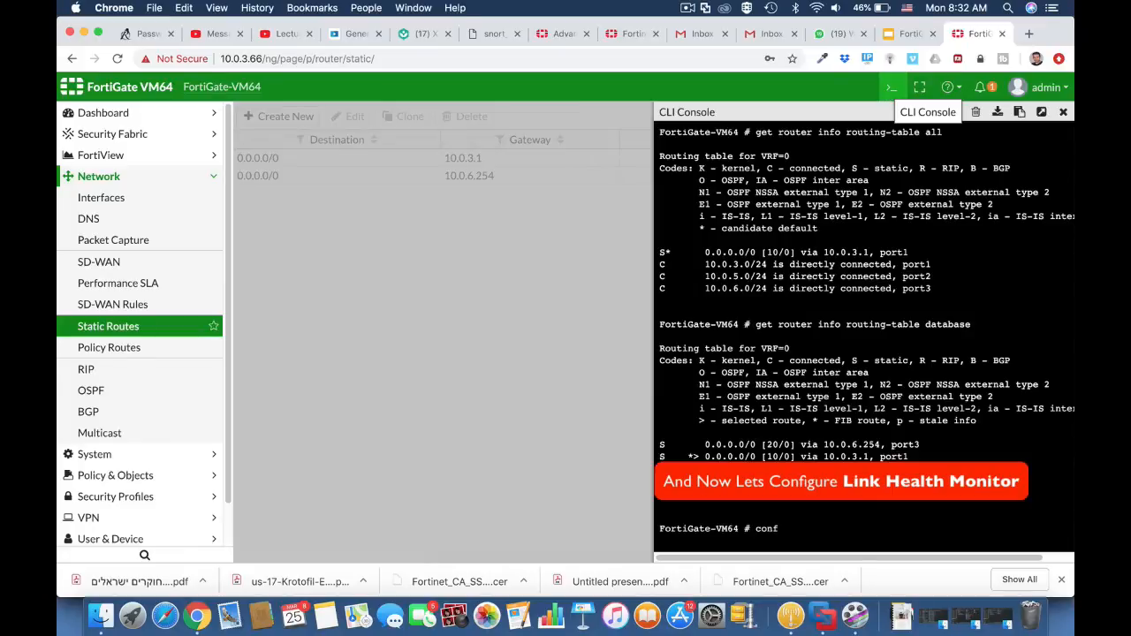
{"action": "type", "text": "ig system link-monitor"}
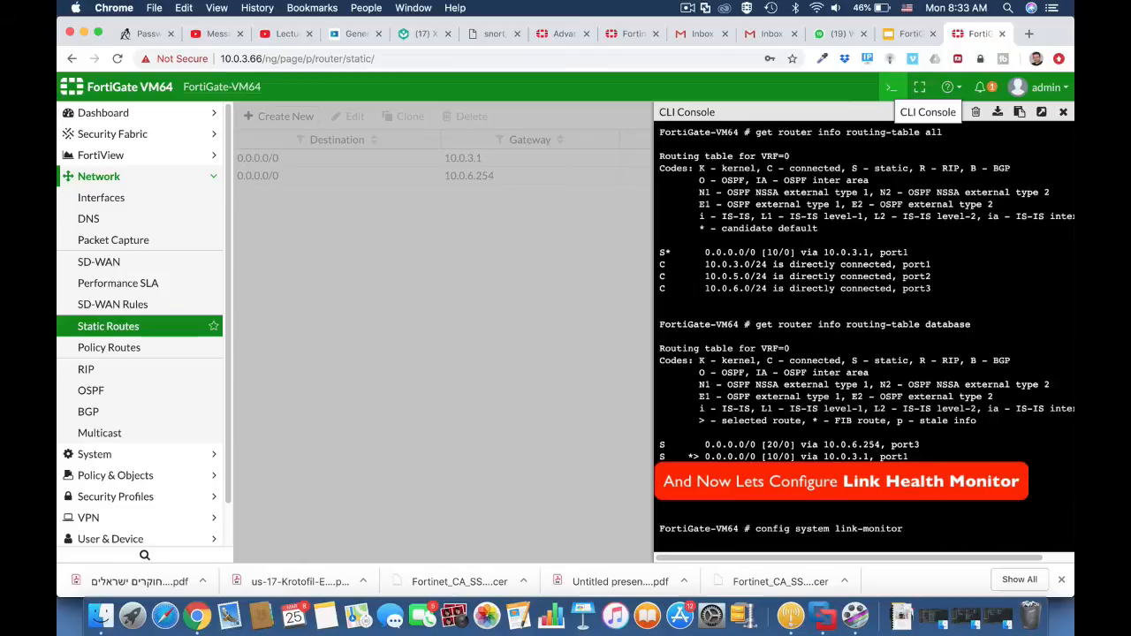
{"action": "key", "text": "Return"}
Create a link monitor entry named testlink with "edit testlink".
{"action": "type", "text": "e"}
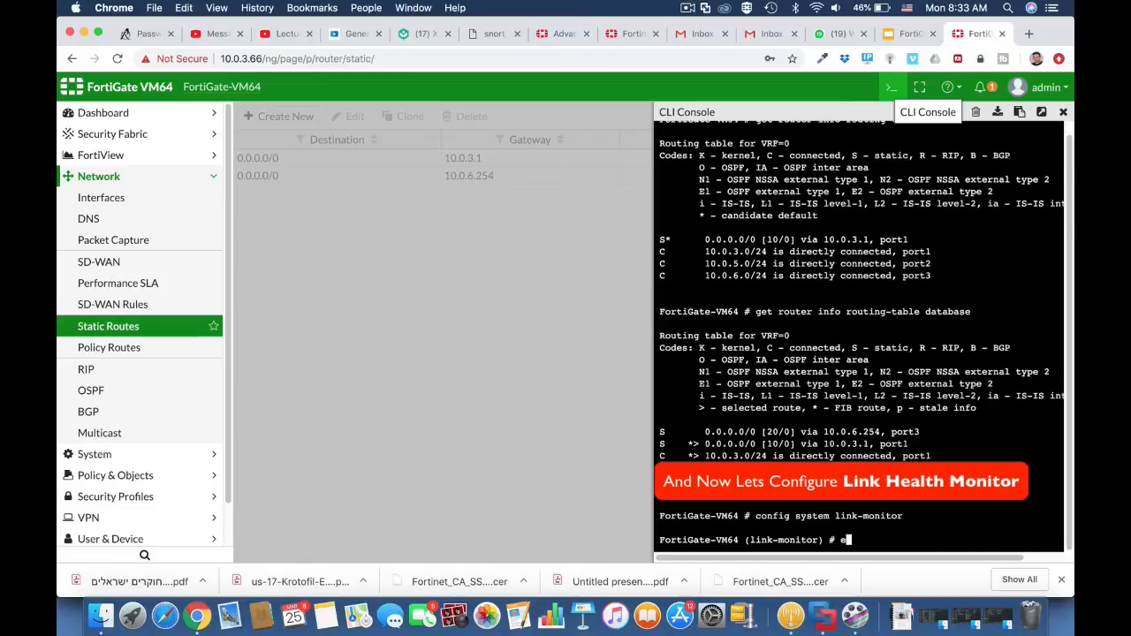
{"action": "type", "text": "dit test"}
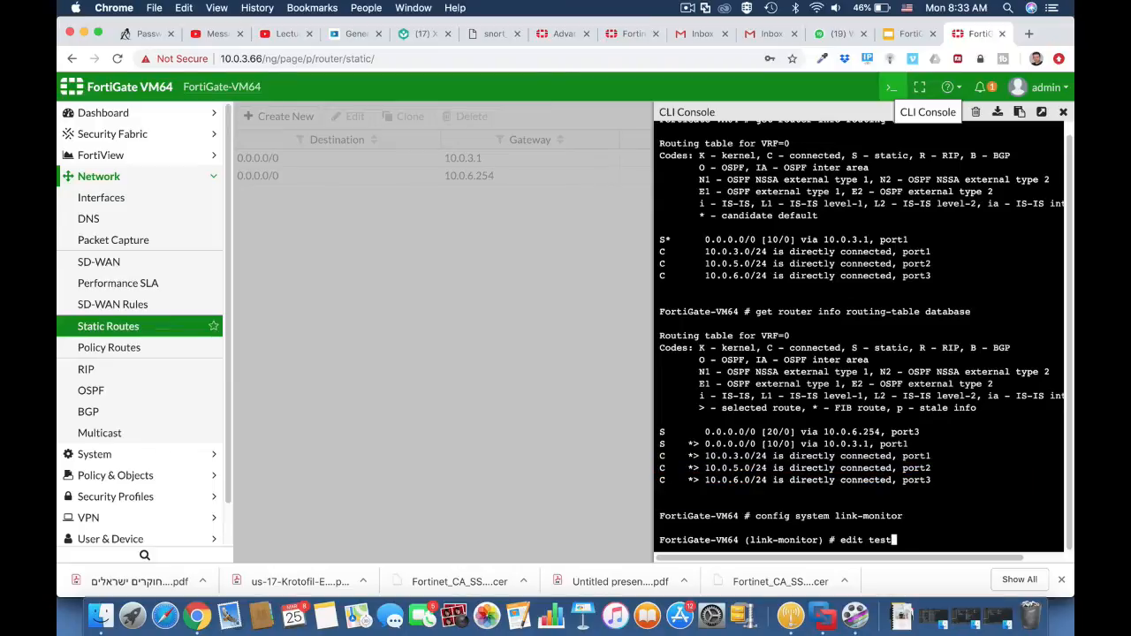
{"action": "type", "text": "link"}
{"action": "key", "text": "Return"}
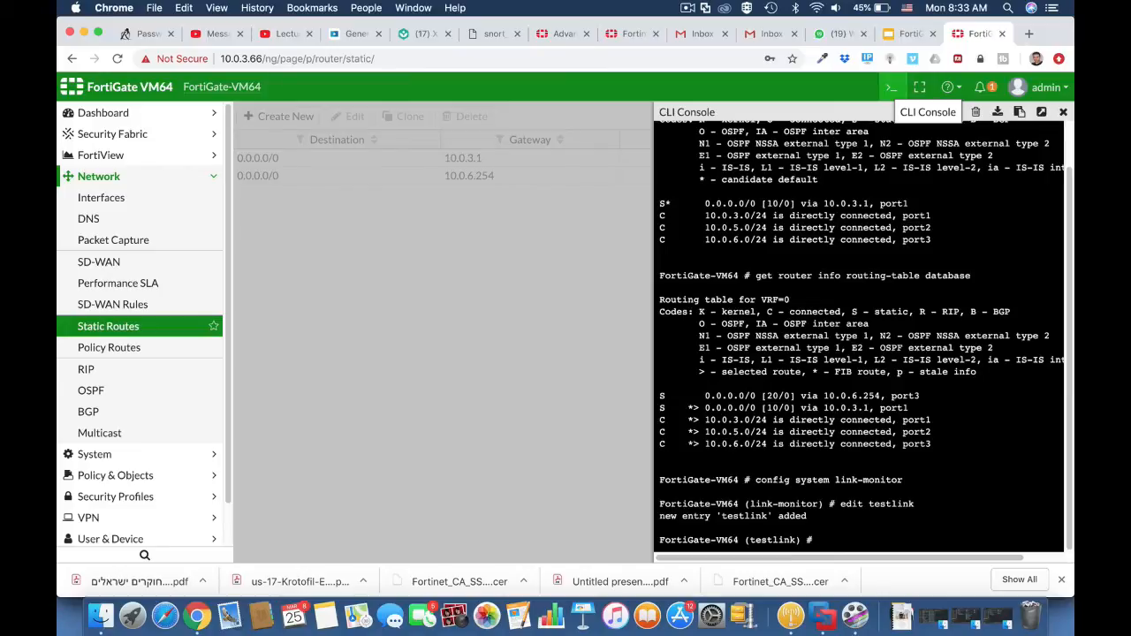
Set the testlink monitor's source interface to port3 with "set srcintf port3".
{"action": "type", "text": "set srcintf "}
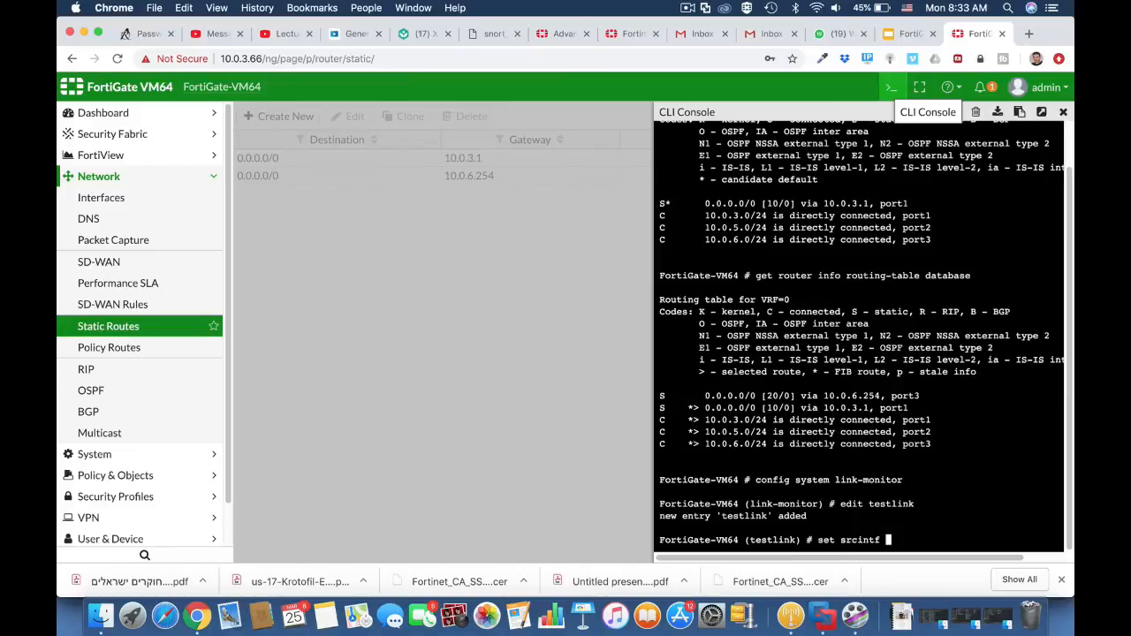
{"action": "type", "text": "port3"}
{"action": "key", "text": "Return"}
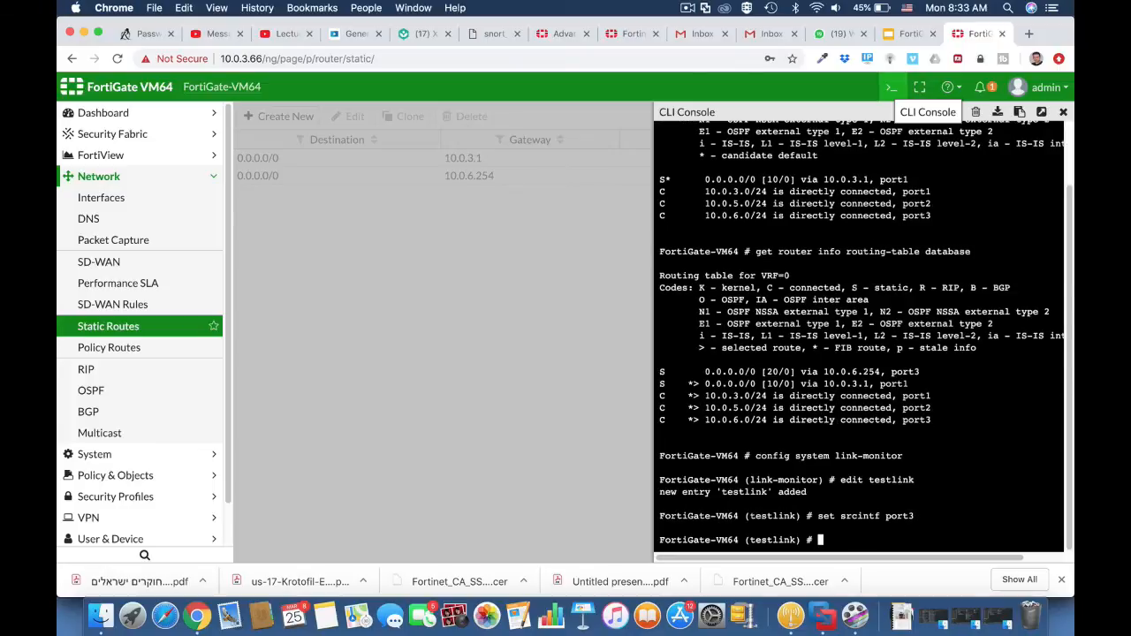
Set the testlink monitor's probe server to 8.8.8.8 with "set server 8.8.8.8".
{"action": "type", "text": "set server 8"}
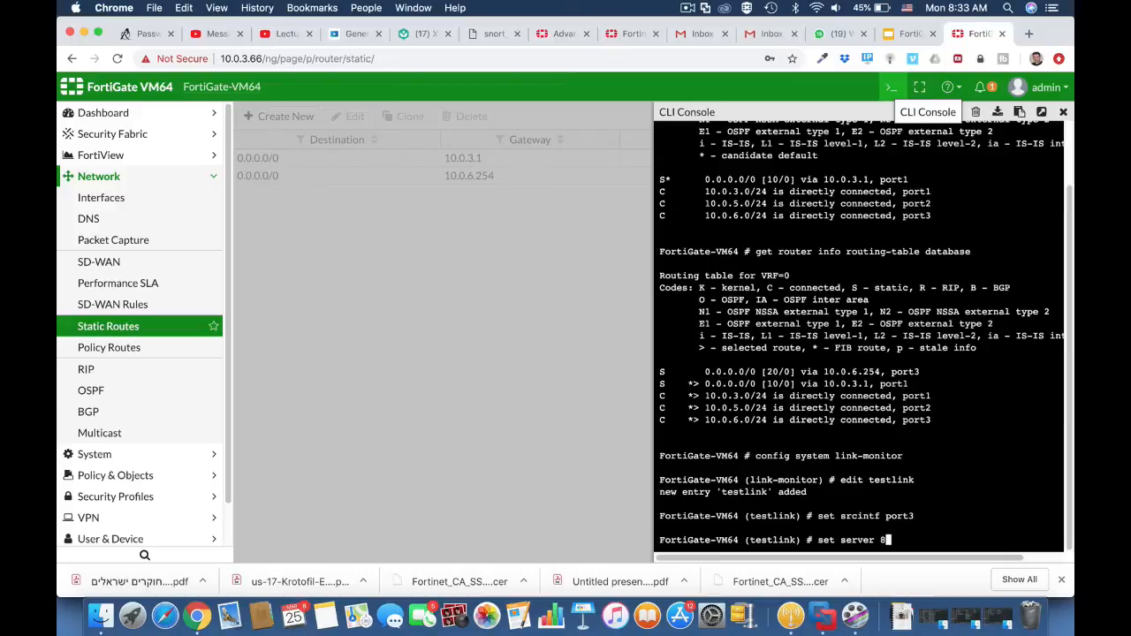
{"action": "type", "text": ".8.8.8"}
{"action": "key", "text": "Return"}
Set the testlink monitor's gateway address with "set gateway-ip 10.0.3.1".
{"action": "type", "text": "s"}
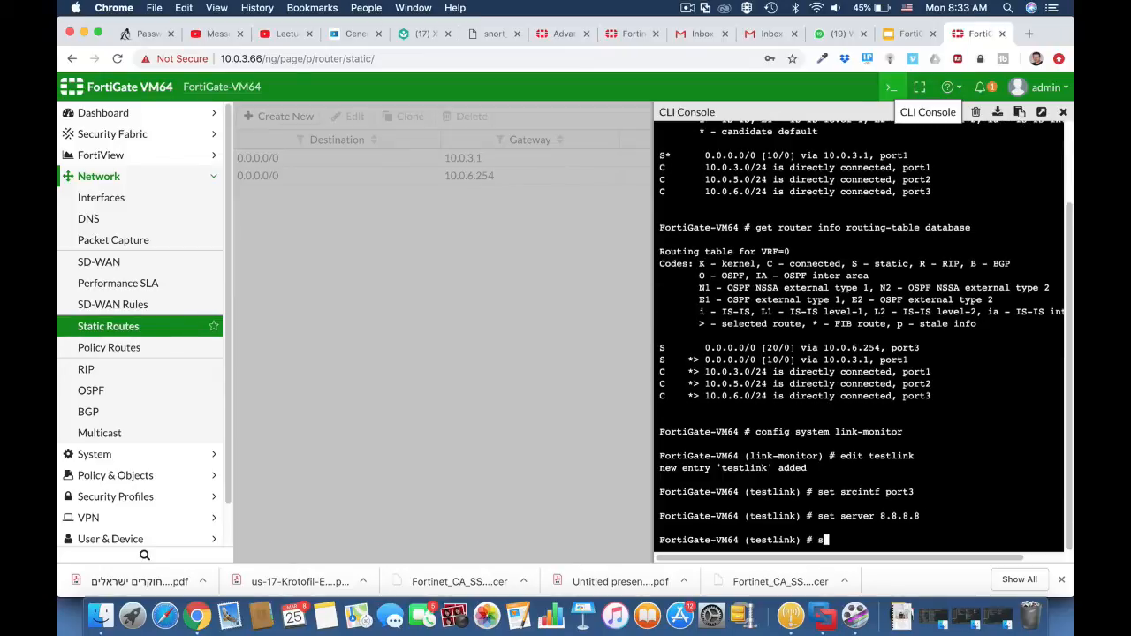
{"action": "type", "text": "et gateway-ip 10.0.3."}
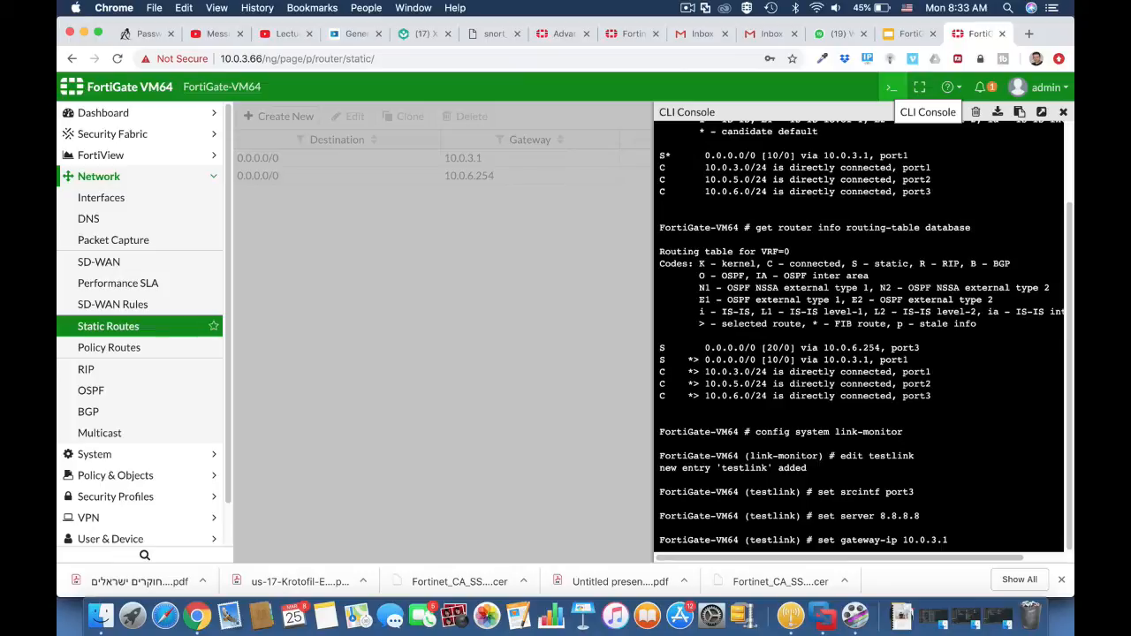
{"action": "type", "text": "1"}
{"action": "key", "text": "Return"}
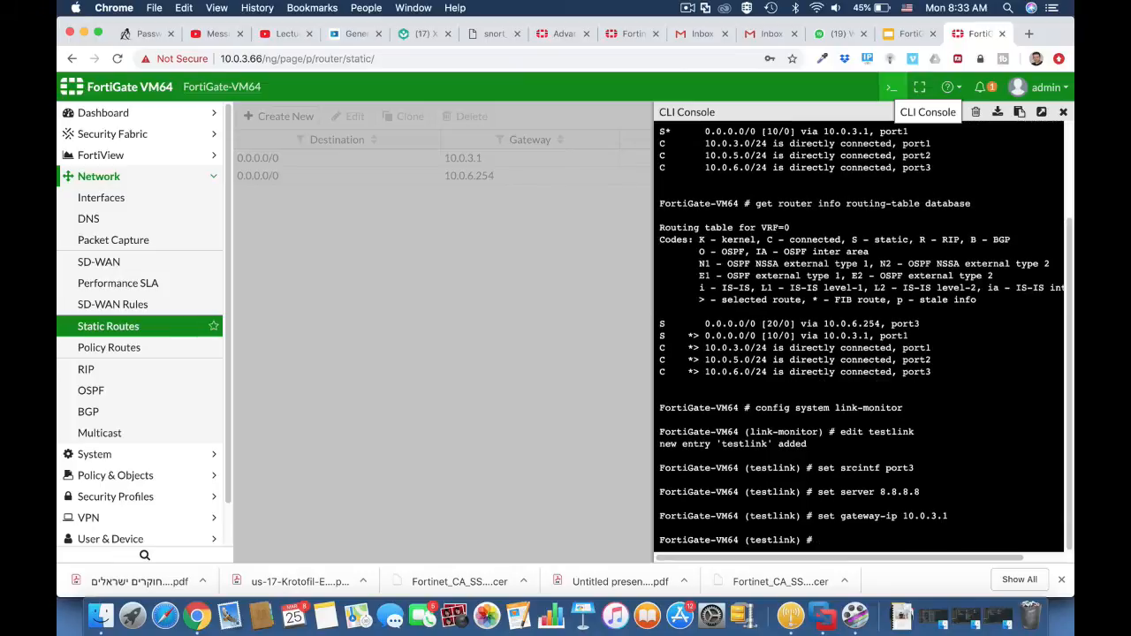
Set the testlink monitor's probe protocol to ping with "set protocol ping".
{"action": "type", "text": "set protocol ping"}
{"action": "key", "text": "Return"}
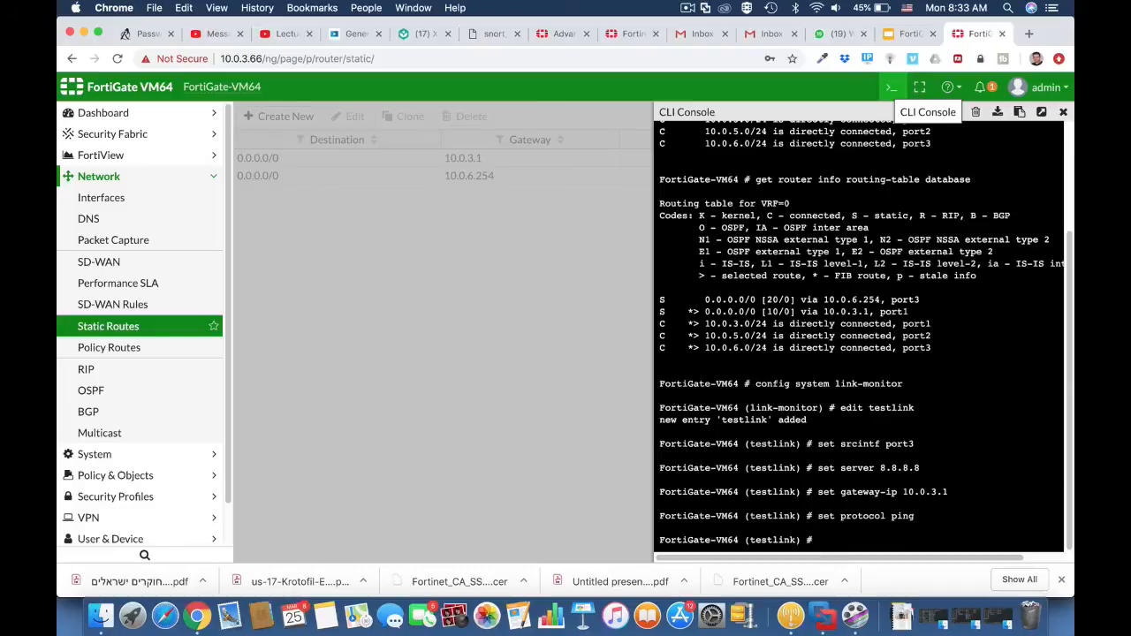
Enable static route updates for testlink with "set update-static-route enable" and end the link monitor configuration.
{"action": "type", "text": "set up"}
{"action": "key", "text": "Tab"}
{"action": "key", "text": "Tab"}
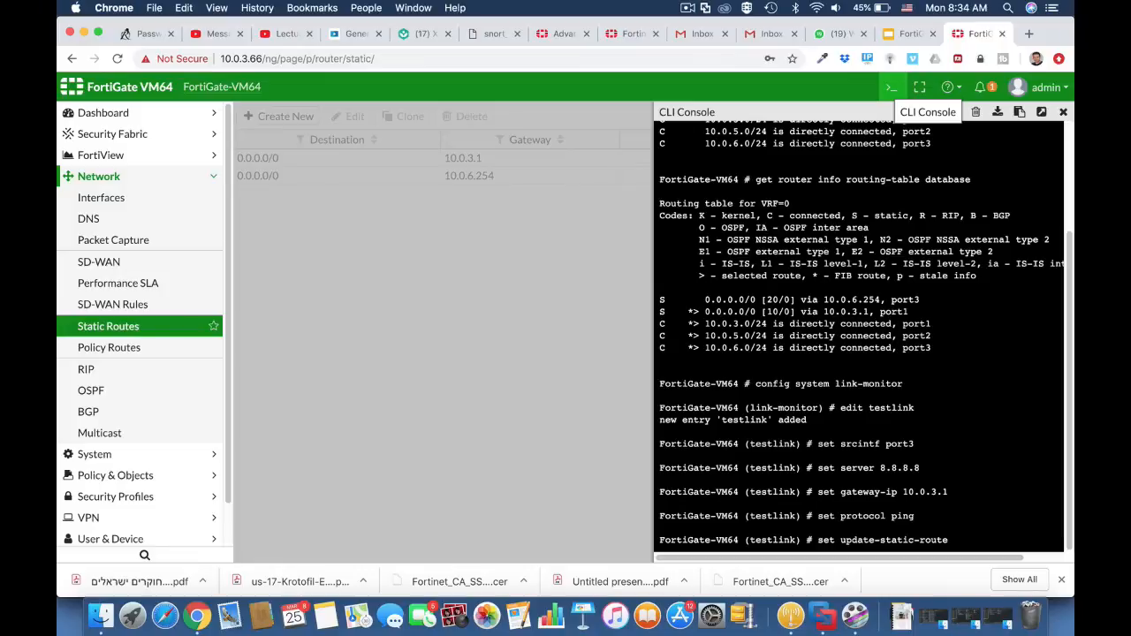
{"action": "type", "text": "ena"}
{"action": "key", "text": "Tab"}
{"action": "key", "text": "Return"}
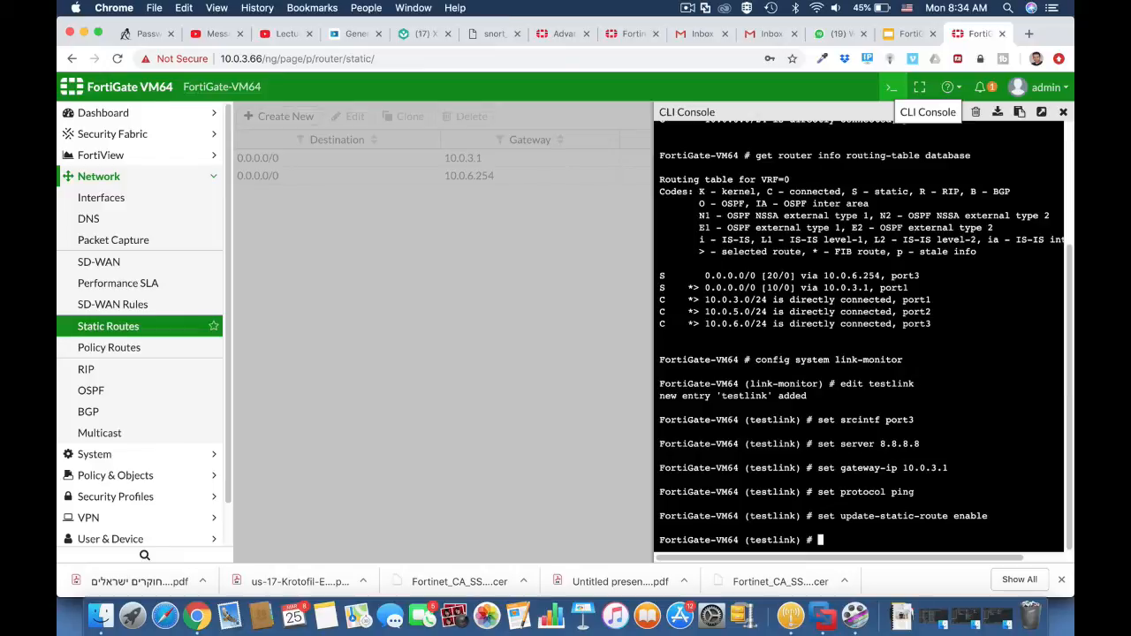
{"action": "type", "text": "end"}
{"action": "key", "text": "Return"}
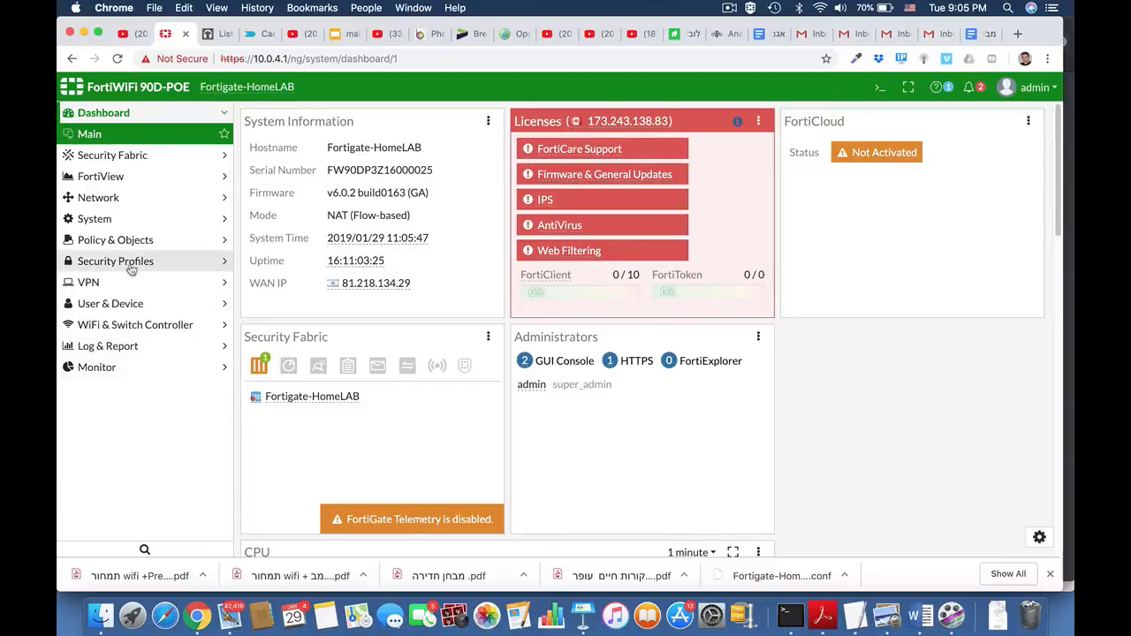
On the Fortigate-HomeLAB device, start a new Firewall-type user group named SSL_Group.
{"action": "left_click", "coordinate": [124, 303]}
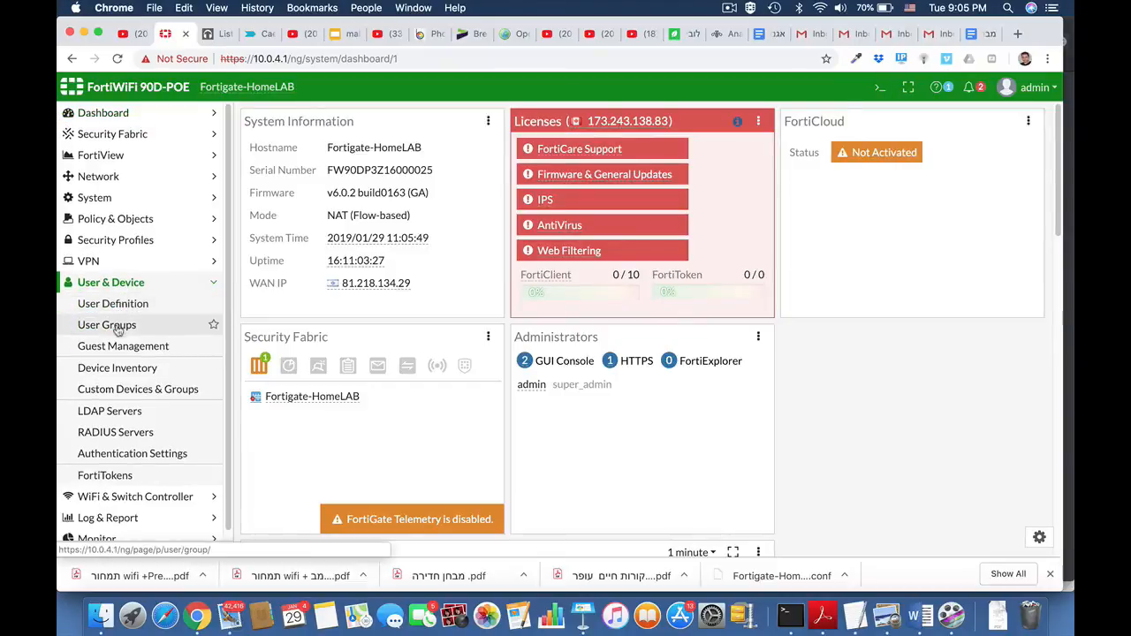
{"action": "left_click", "coordinate": [117, 326]}
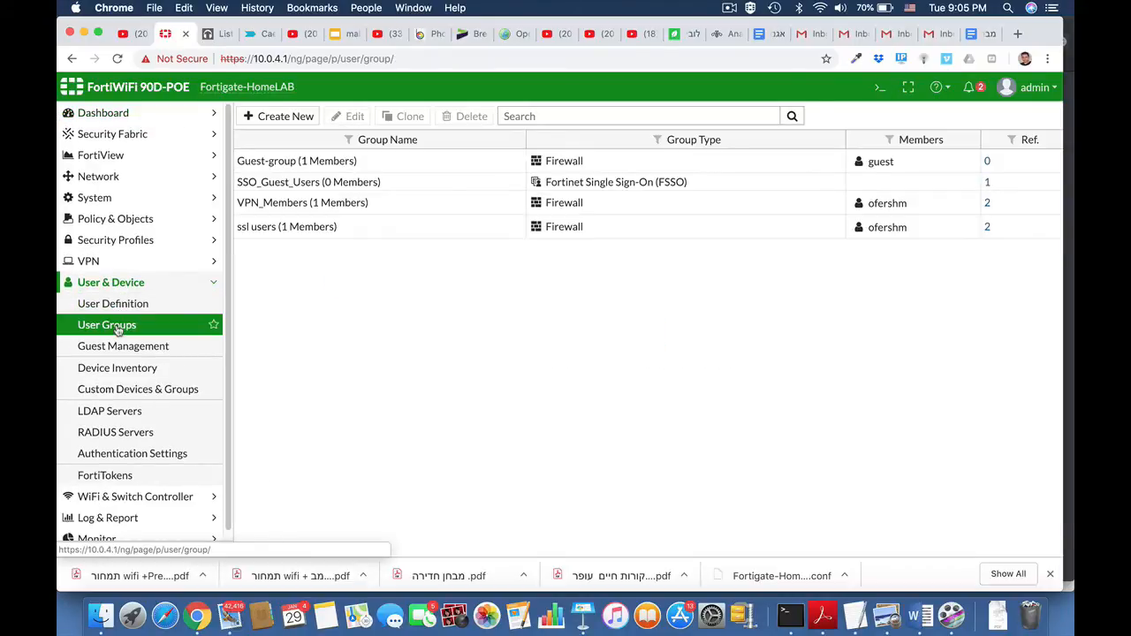
{"action": "left_click", "coordinate": [298, 114]}
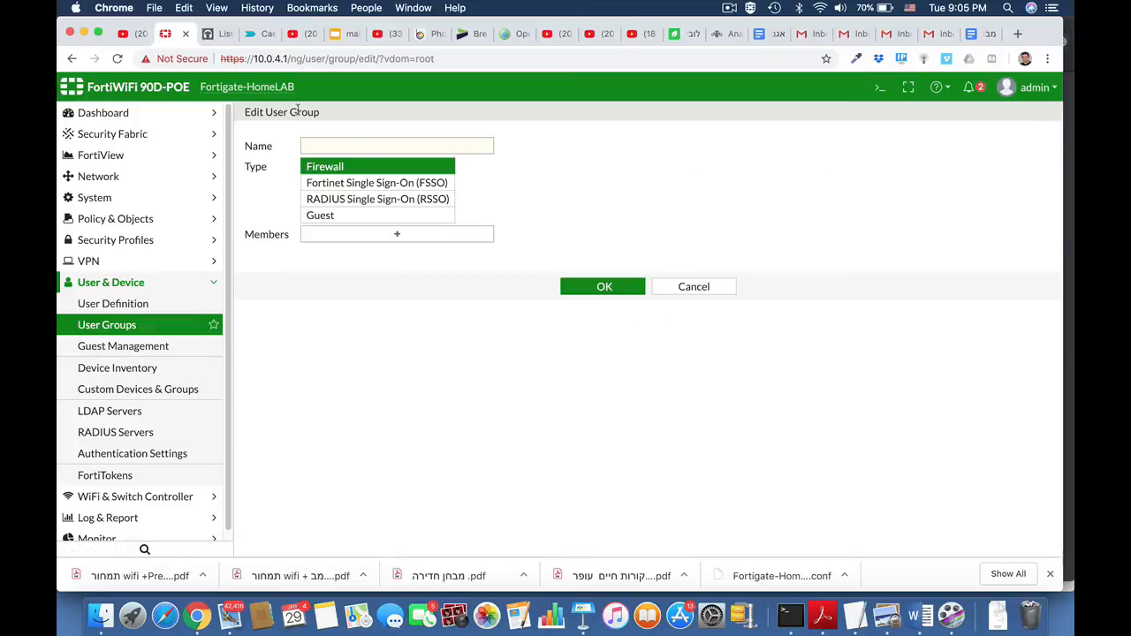
{"action": "left_click", "coordinate": [344, 147]}
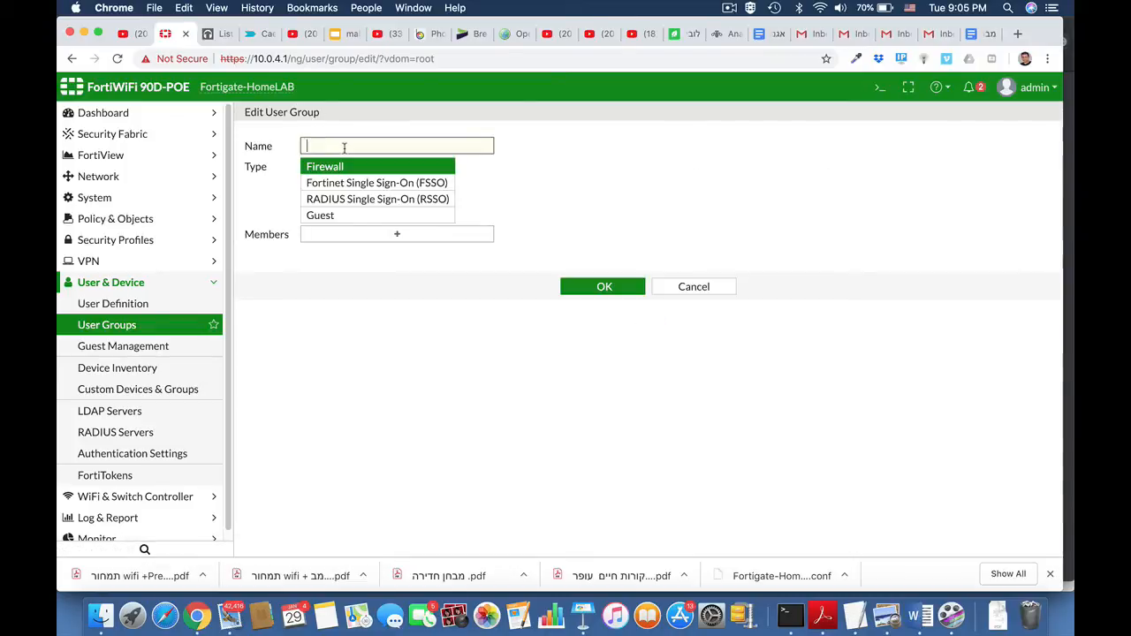
{"action": "type", "text": "ss"}
{"action": "key", "text": "BackSpace"}
{"action": "key", "text": "BackSpace"}
{"action": "type", "text": "SS"}
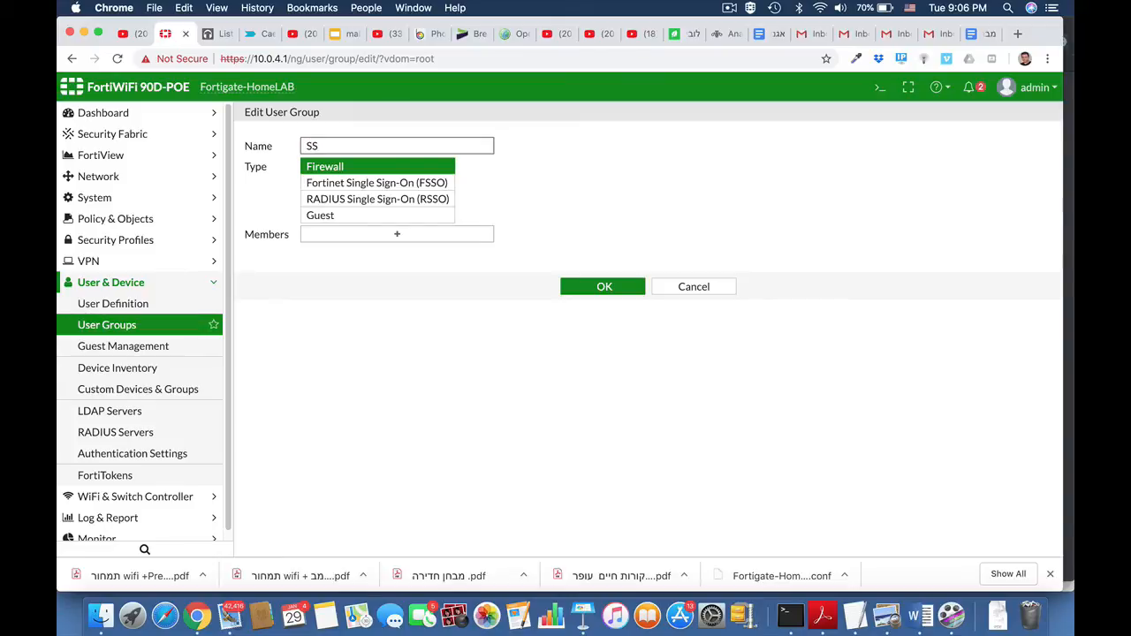
{"action": "type", "text": "L_Group"}
Add the local user listed besides guest as a member of SSL_Group and save the group.
{"action": "left_click", "coordinate": [410, 241]}
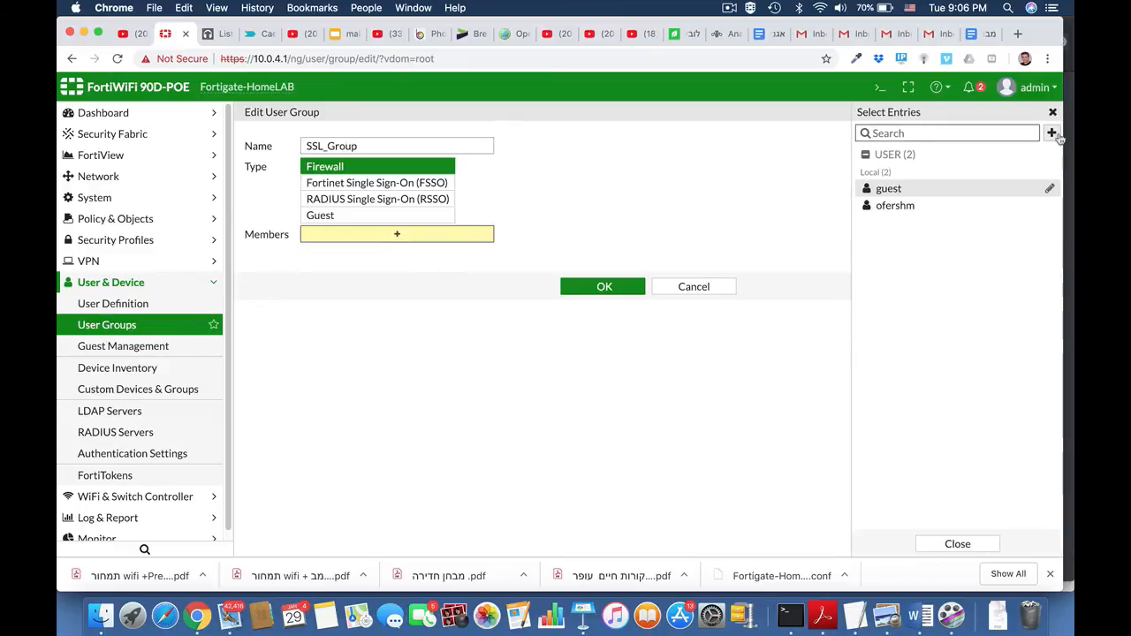
{"action": "left_click", "coordinate": [932, 207]}
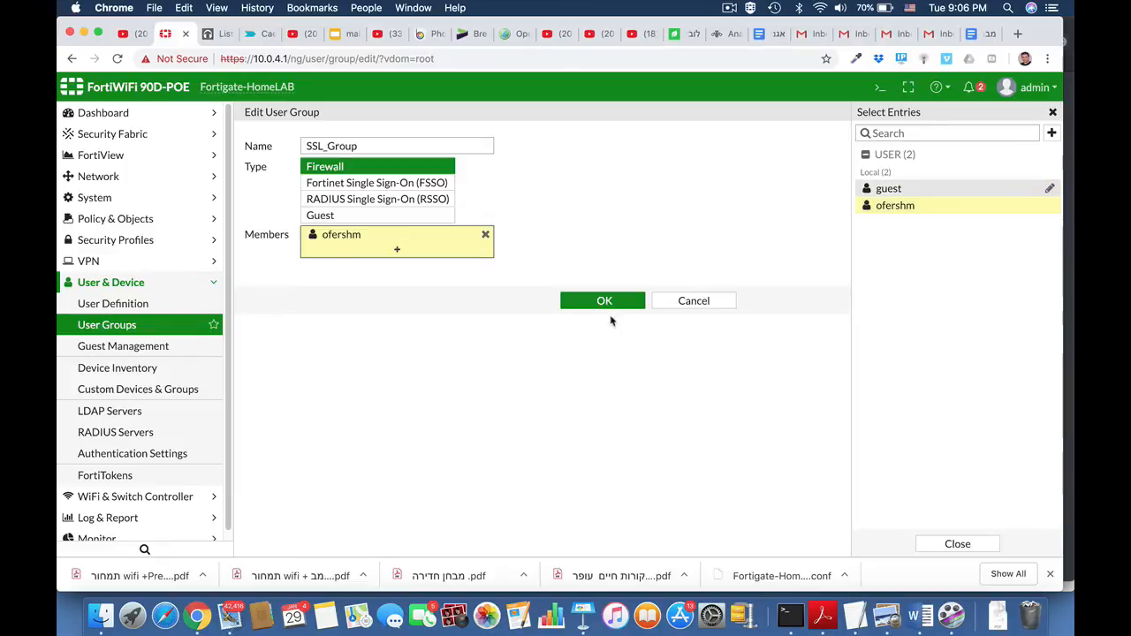
{"action": "left_click", "coordinate": [614, 305]}
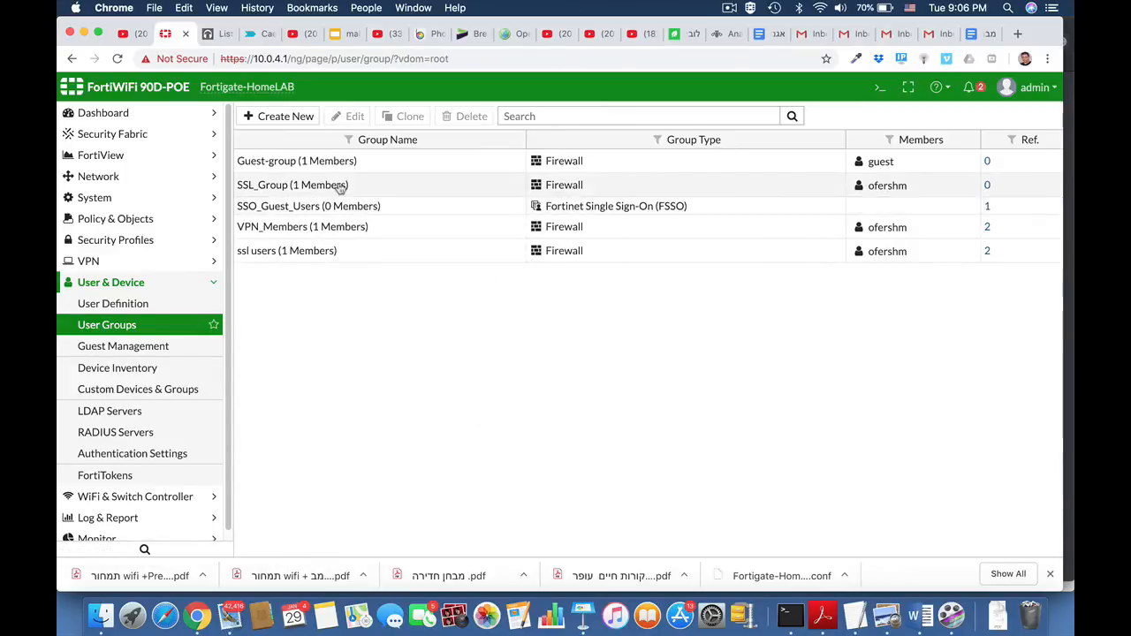
Open the SSL-VPN settings and examine the listening interface, port, server certificate, tunnel client settings and portal mappings.
{"action": "left_click", "coordinate": [123, 283]}
{"action": "left_click", "coordinate": [89, 261]}
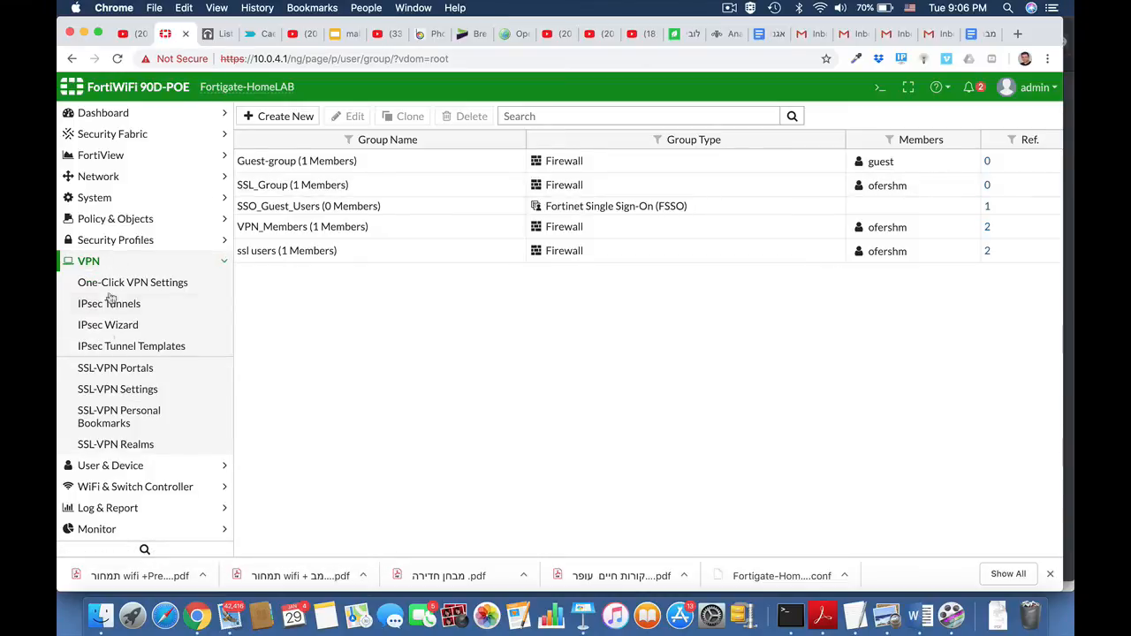
{"action": "left_click", "coordinate": [120, 393]}
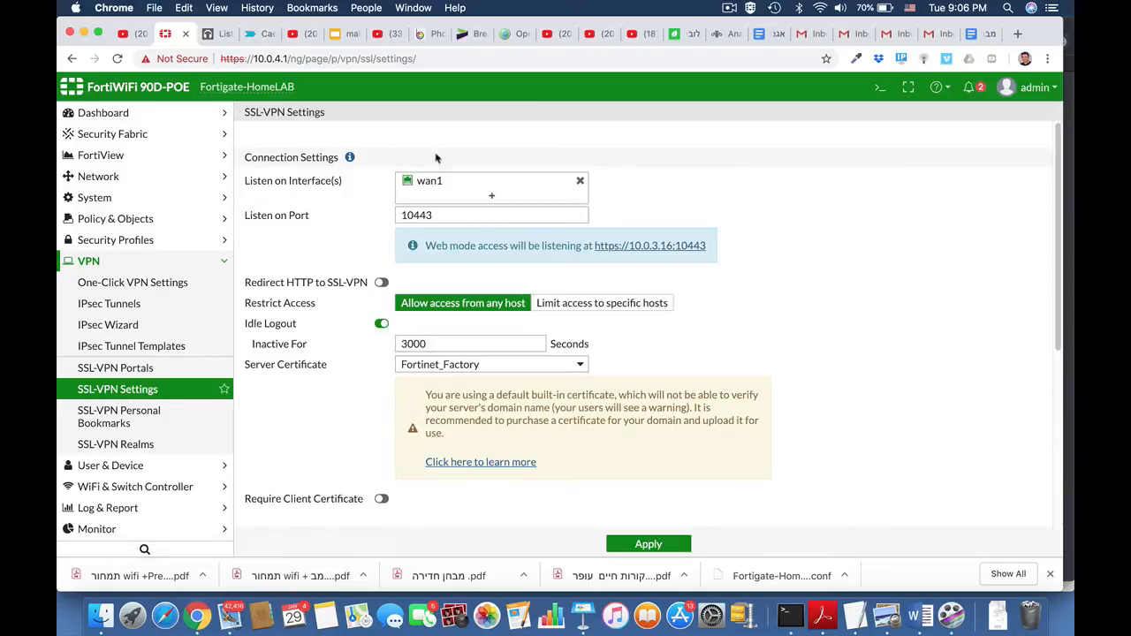
{"action": "mouse_move", "coordinate": [427, 183]}
{"action": "scroll", "coordinate": [740, 310], "scroll_direction": "down", "scroll_amount": 1}
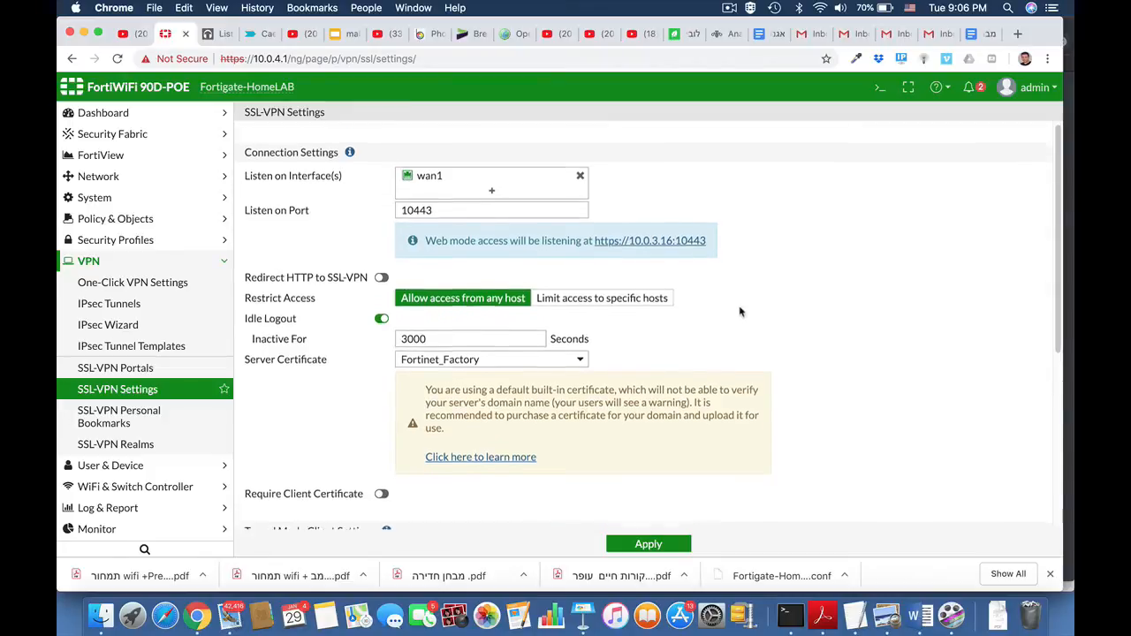
{"action": "scroll", "coordinate": [740, 309], "scroll_direction": "down", "scroll_amount": 5}
{"action": "left_click", "coordinate": [572, 222]}
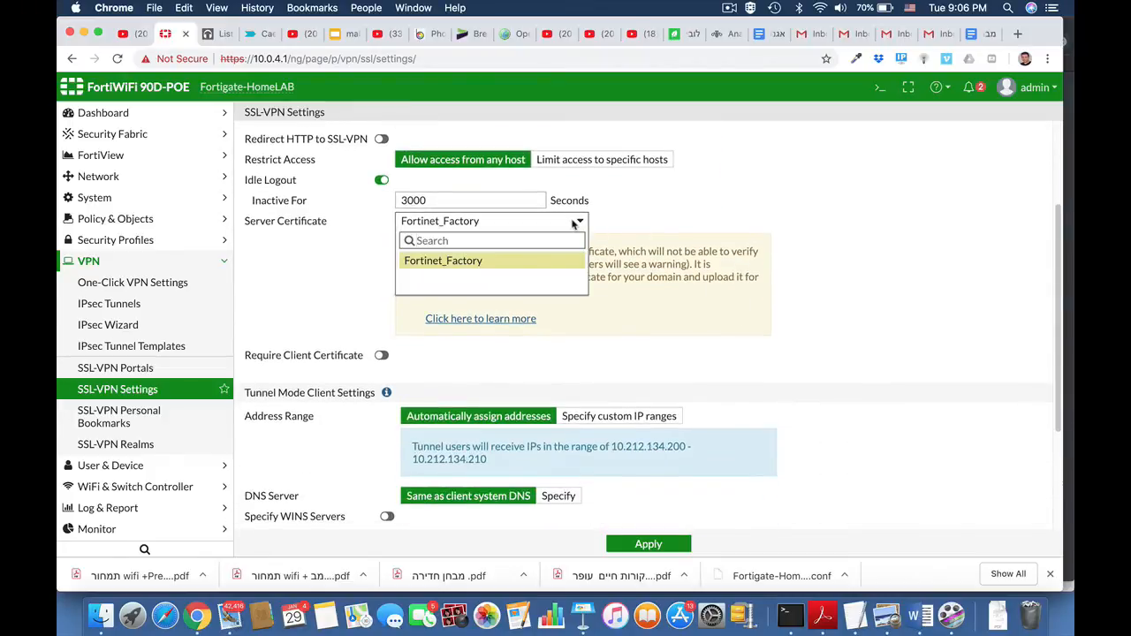
{"action": "left_click", "coordinate": [831, 248]}
{"action": "scroll", "coordinate": [817, 385], "scroll_direction": "down", "scroll_amount": 2}
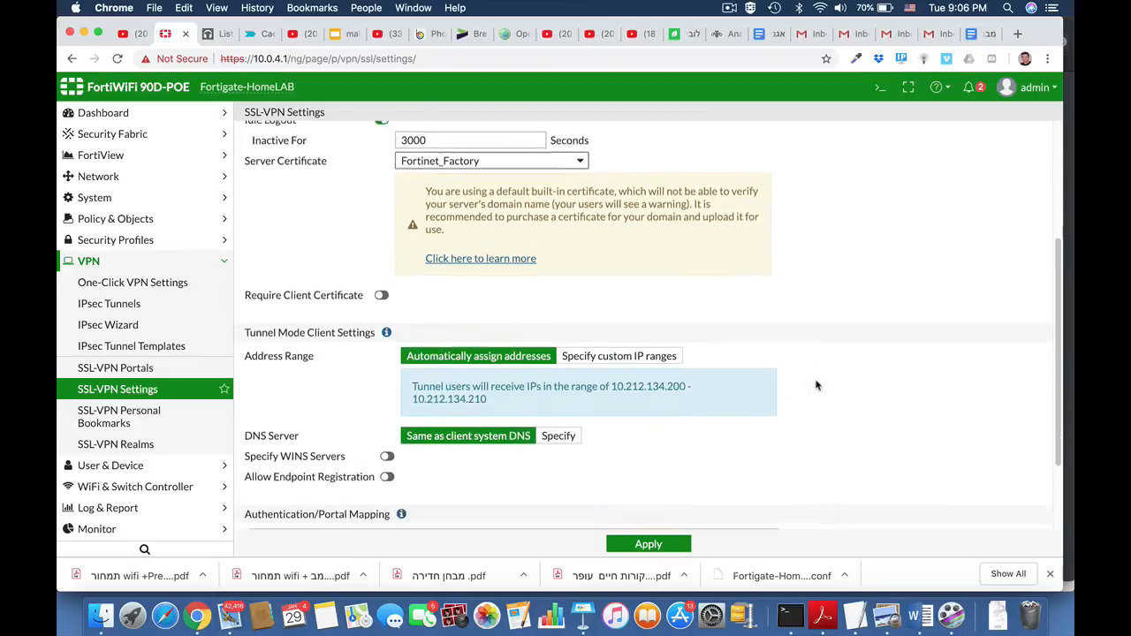
{"action": "scroll", "coordinate": [817, 385], "scroll_direction": "down", "scroll_amount": 4}
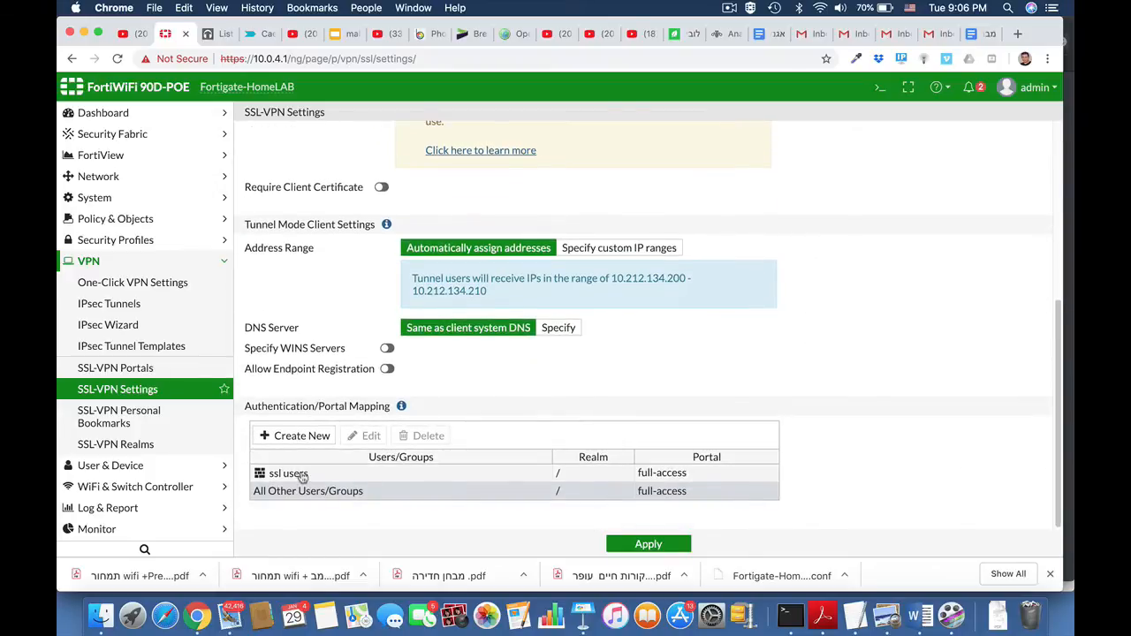
Create an authentication/portal mapping that assigns SSL_Group to the web-access portal.
{"action": "left_click", "coordinate": [315, 436]}
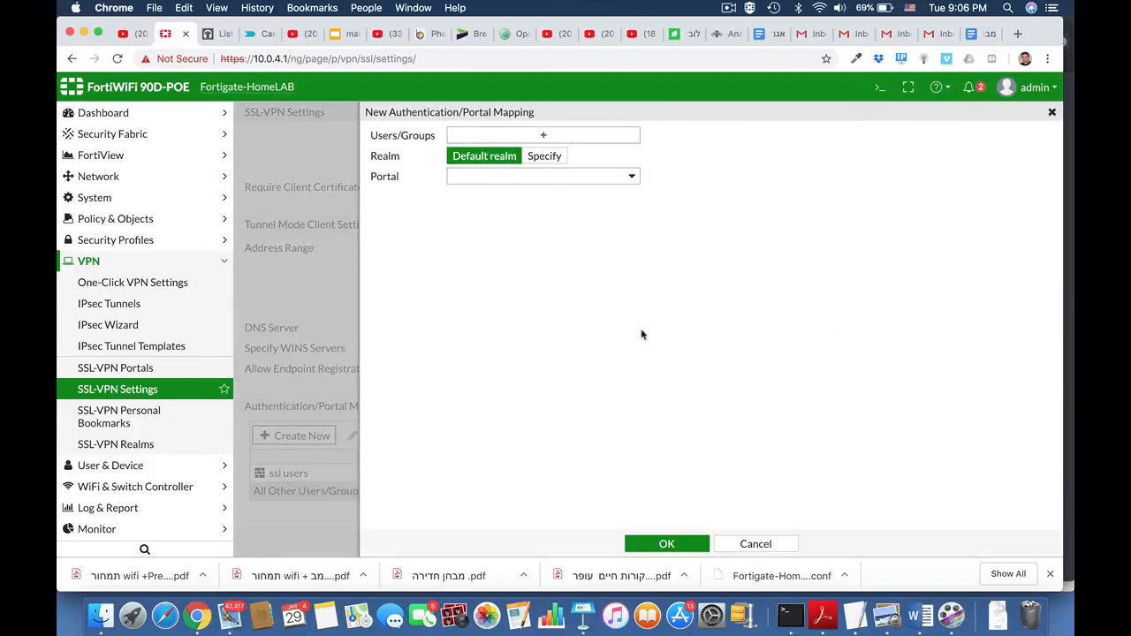
{"action": "left_click", "coordinate": [564, 134]}
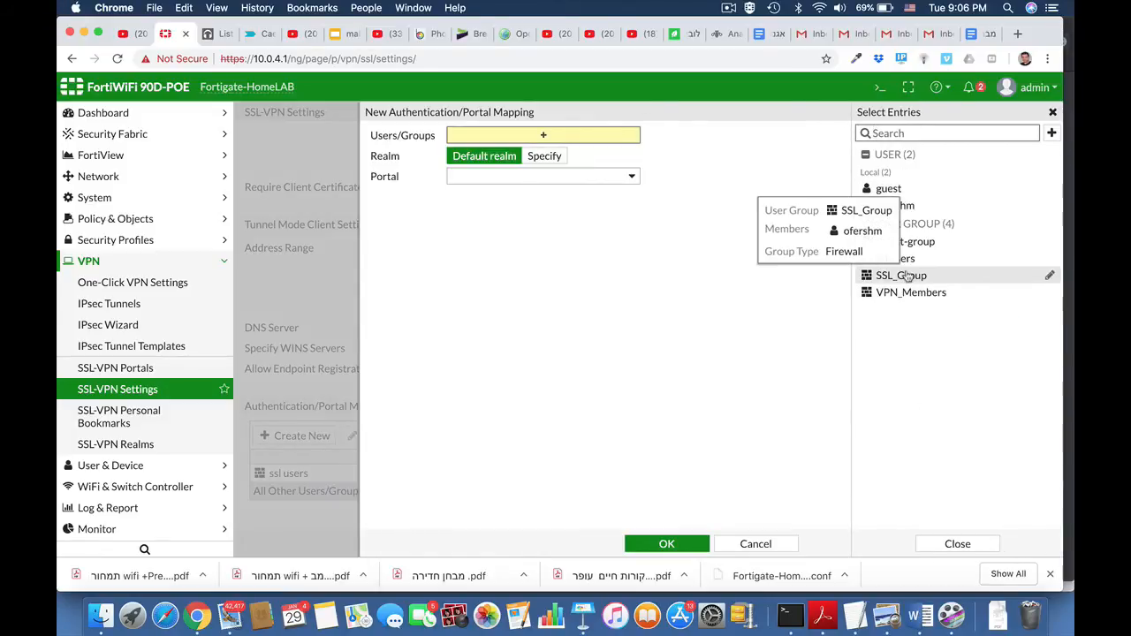
{"action": "left_click", "coordinate": [907, 276]}
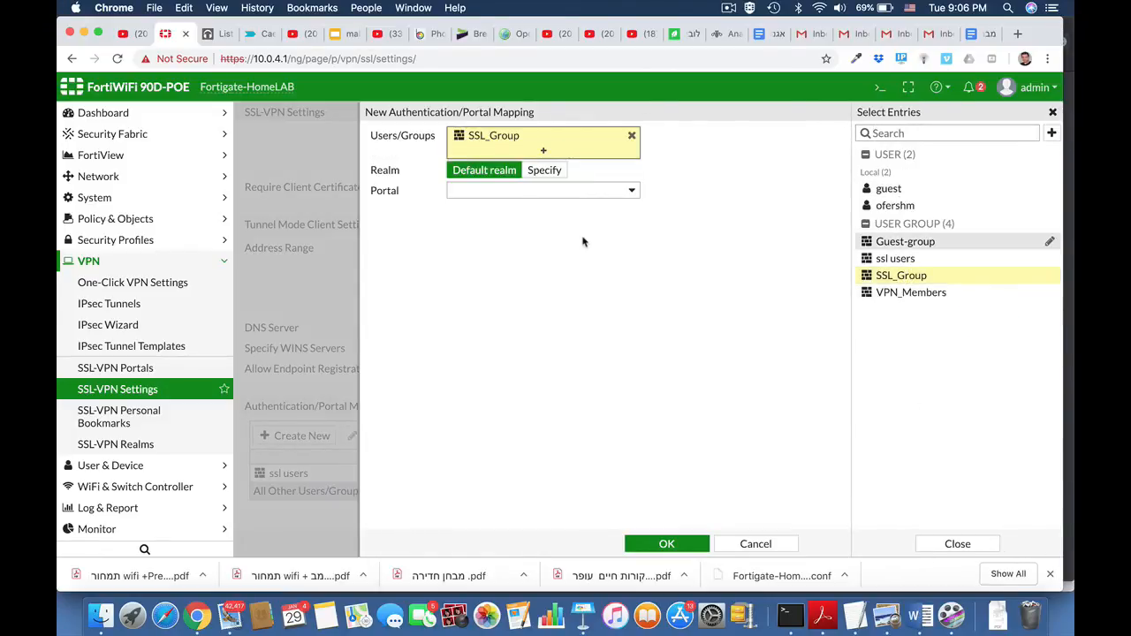
{"action": "left_click", "coordinate": [576, 192]}
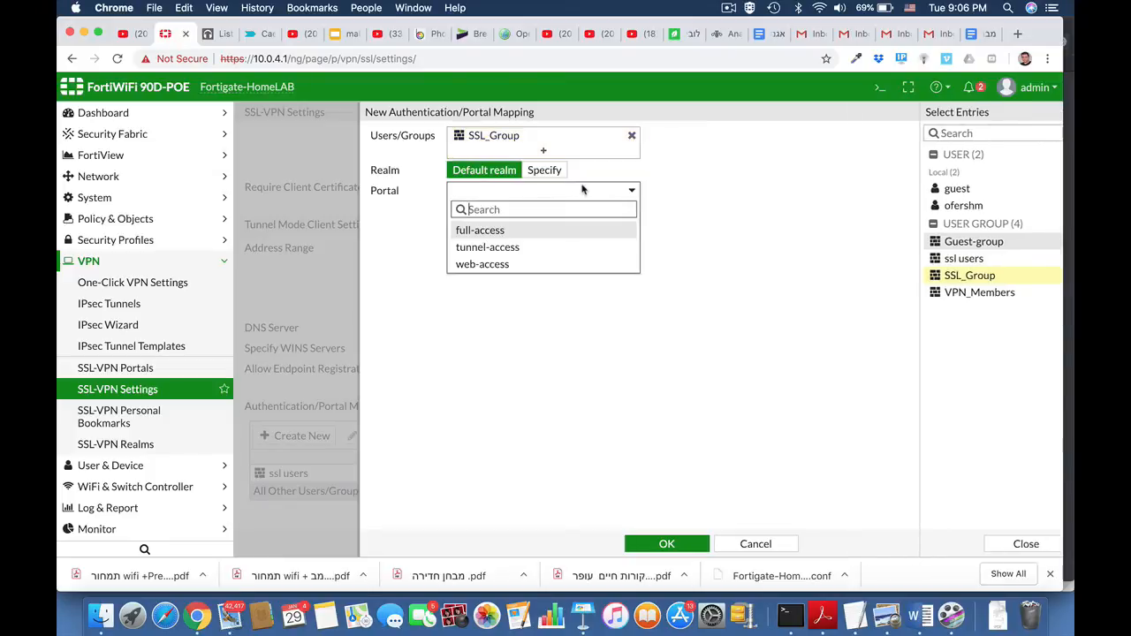
{"action": "left_click", "coordinate": [483, 264]}
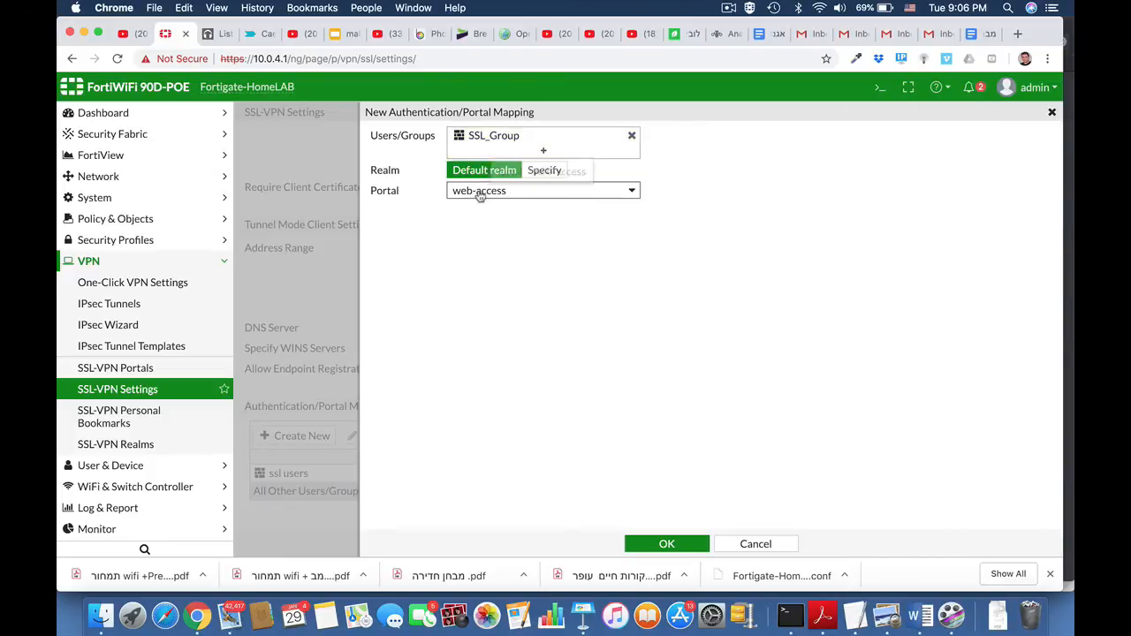
{"action": "left_click", "coordinate": [669, 543]}
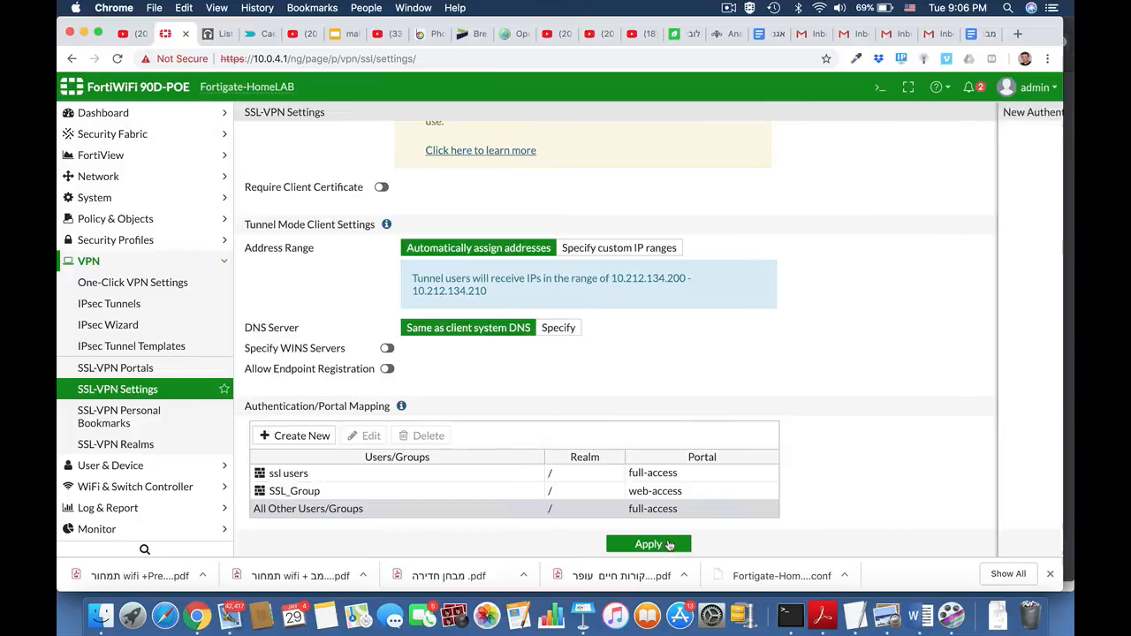
{"action": "scroll", "coordinate": [815, 466], "scroll_direction": "down", "scroll_amount": 1}
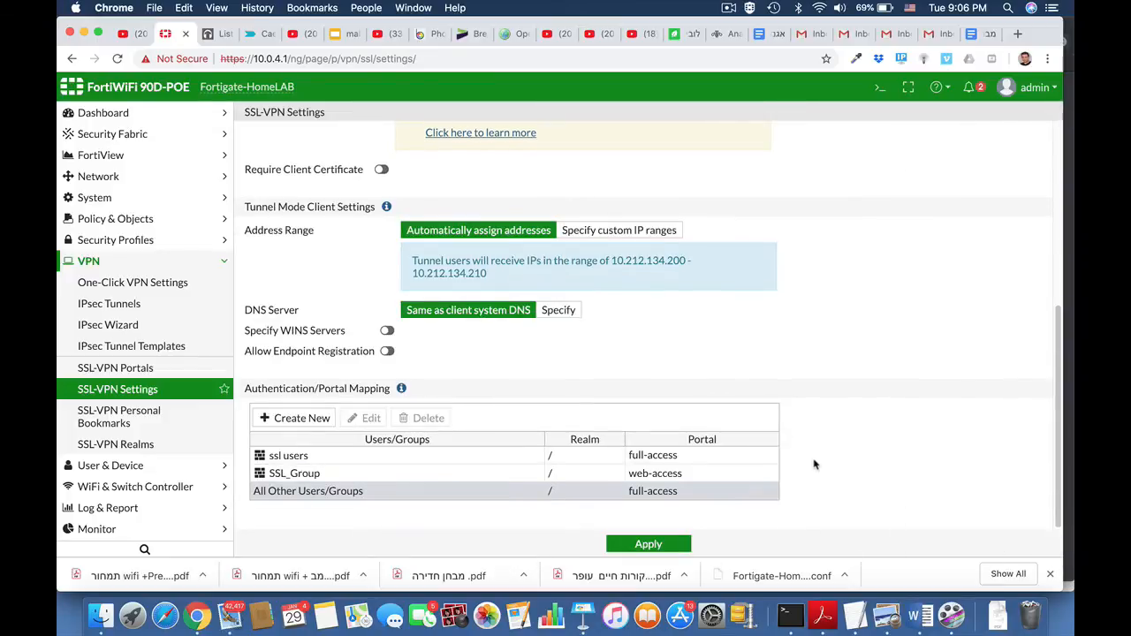
Open the web-access SSL-VPN portal for editing and go to its predefined bookmarks.
{"action": "left_click", "coordinate": [123, 368]}
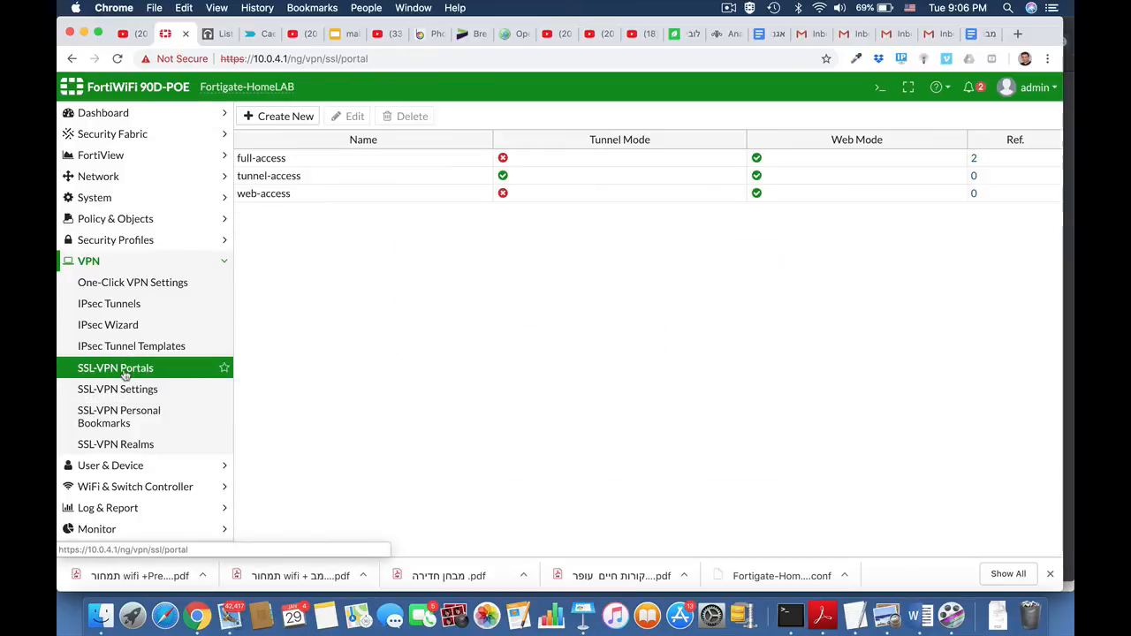
{"action": "left_click", "coordinate": [247, 193]}
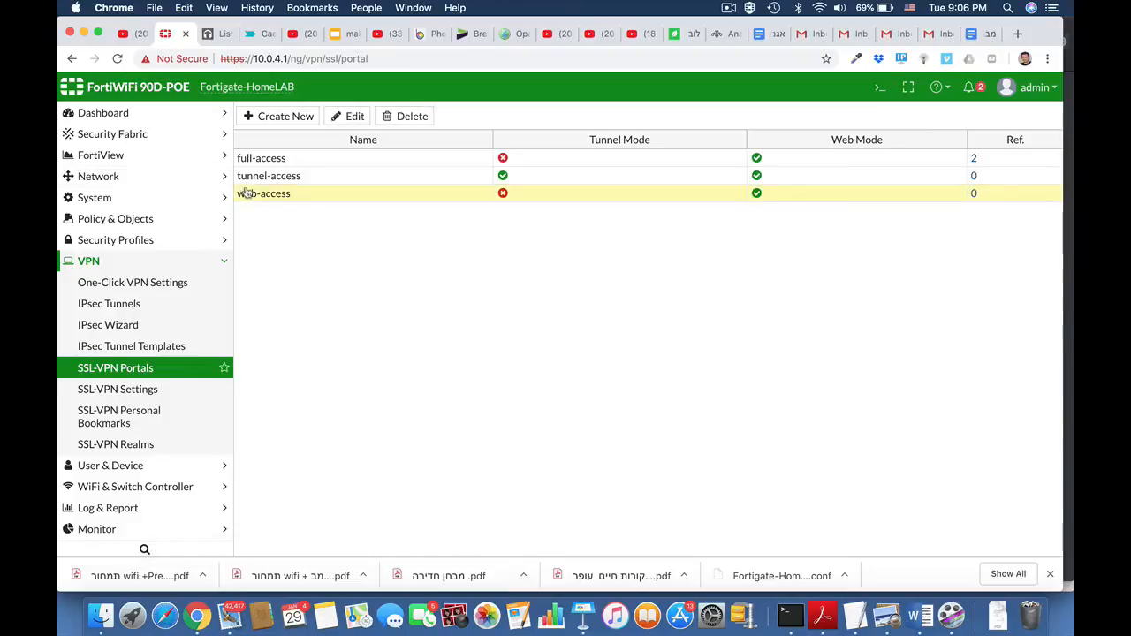
{"action": "left_click", "coordinate": [364, 121]}
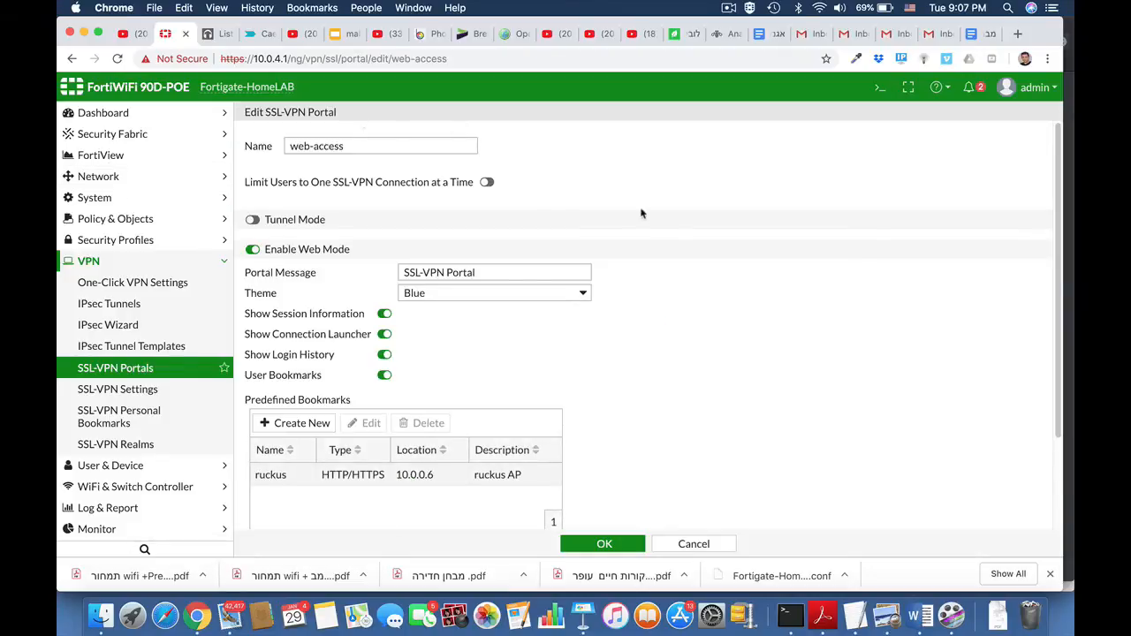
{"action": "scroll", "coordinate": [701, 314], "scroll_direction": "down", "scroll_amount": 3}
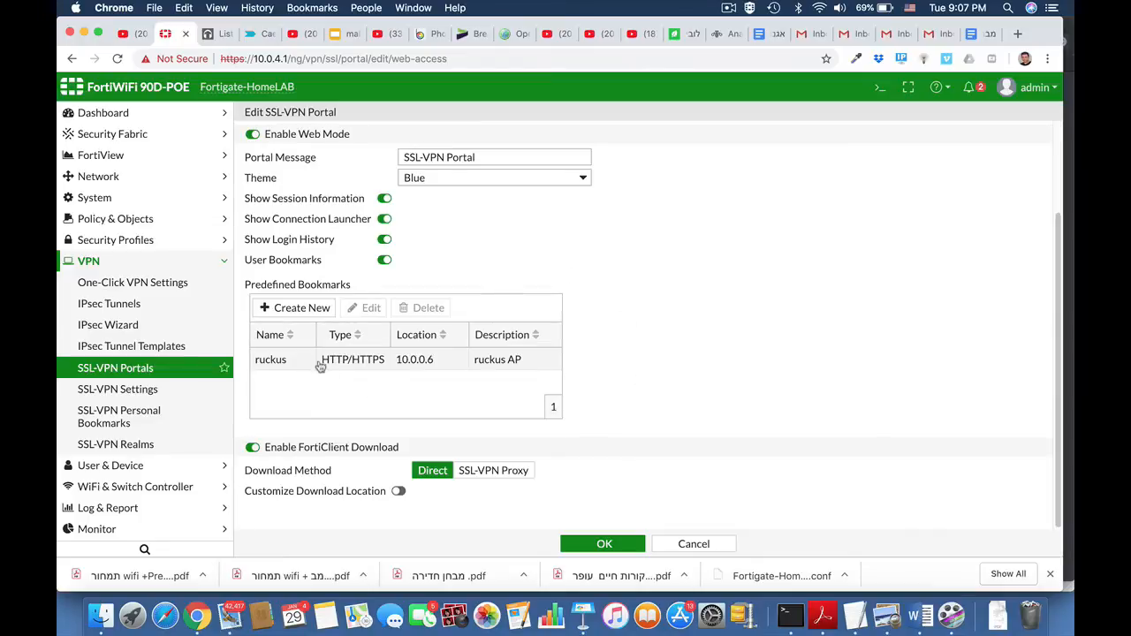
Examine the connection types offered for a new predefined bookmark and discard the bookmark without saving.
{"action": "left_click", "coordinate": [320, 309]}
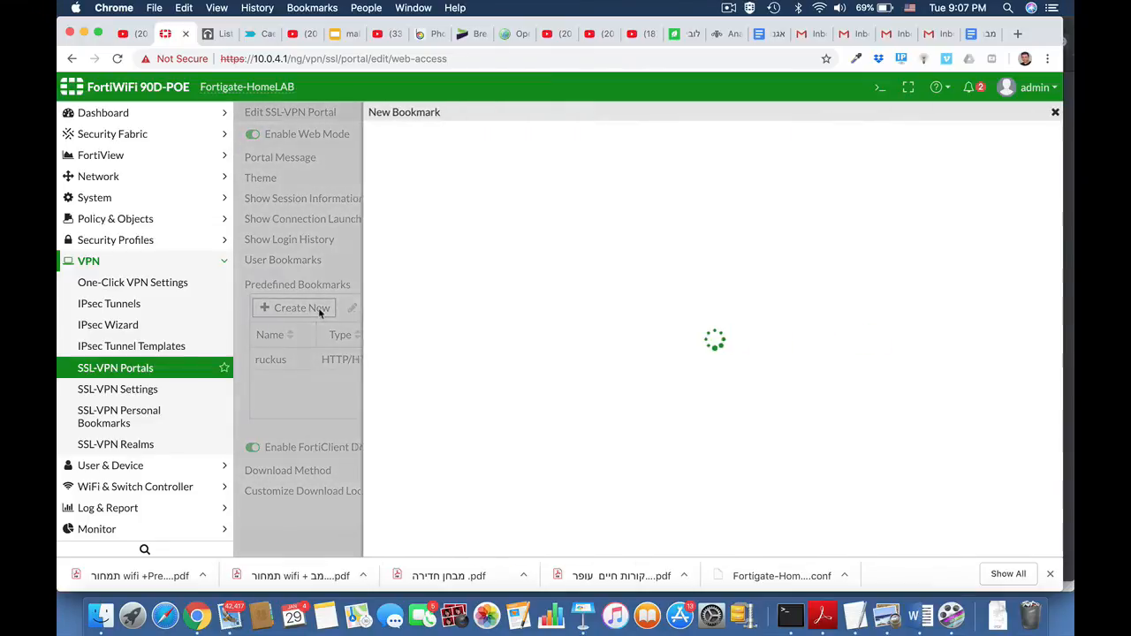
{"action": "left_click", "coordinate": [545, 171]}
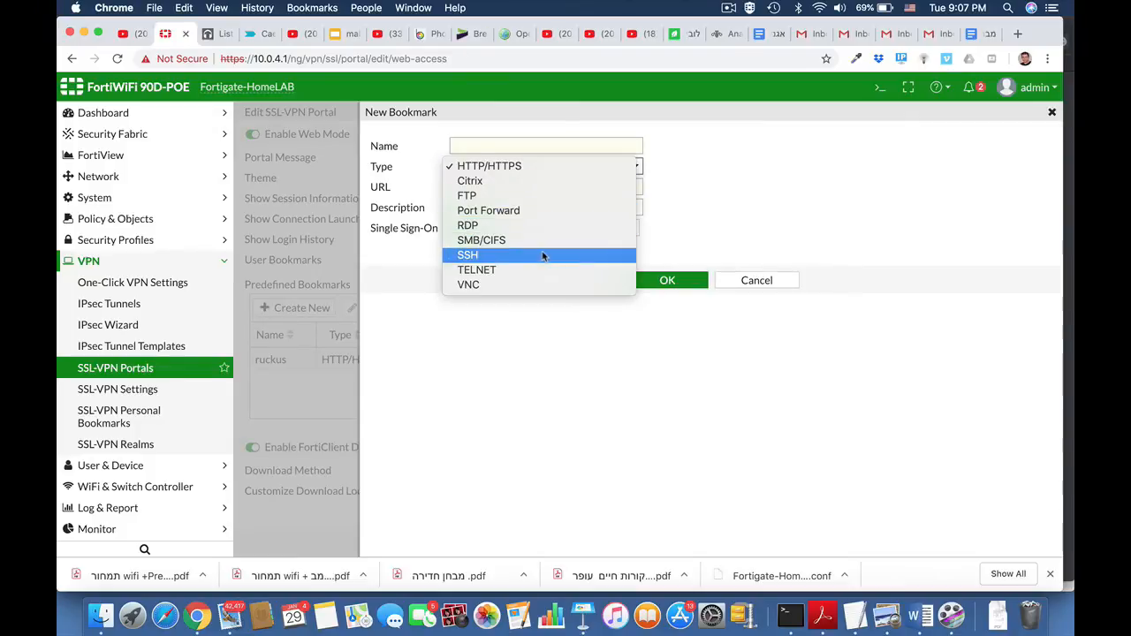
{"action": "left_click", "coordinate": [704, 197]}
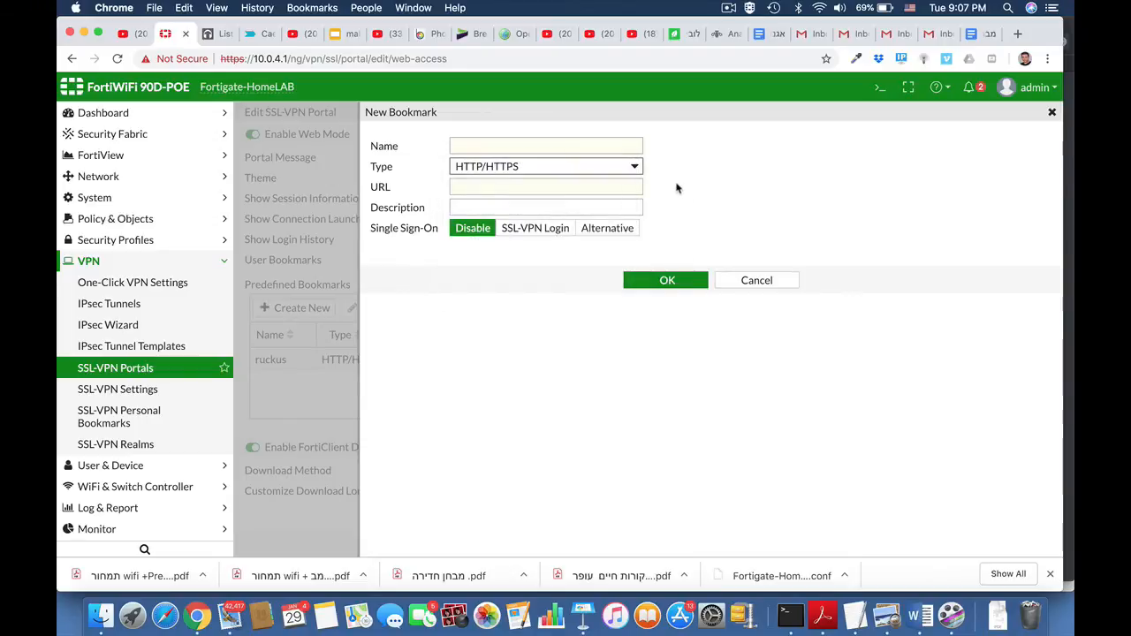
{"action": "left_click", "coordinate": [754, 281]}
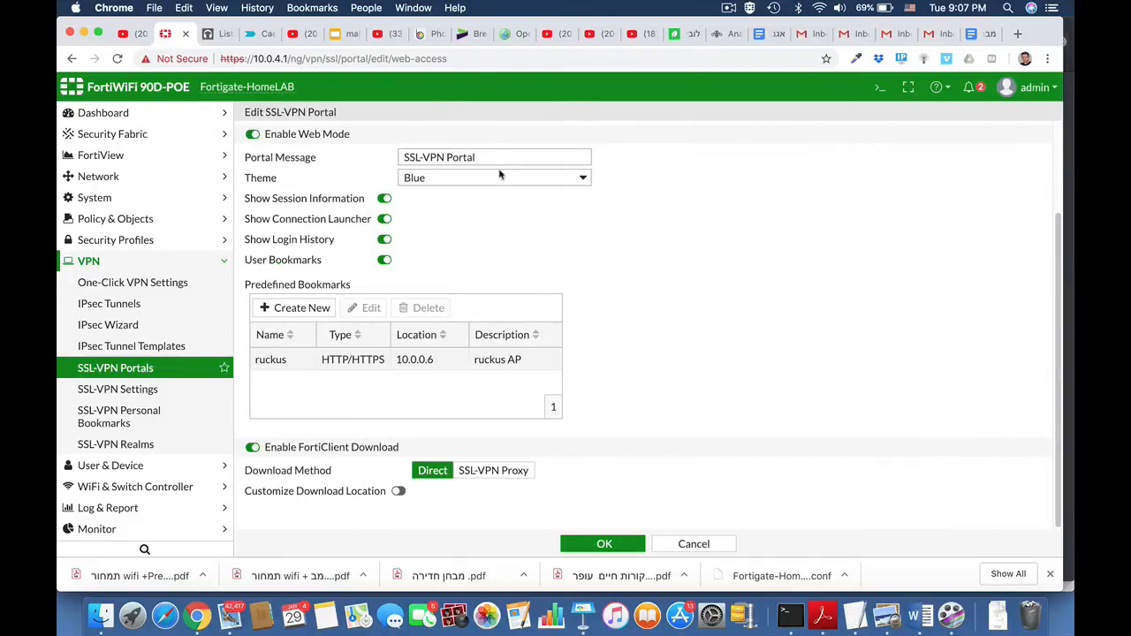
Set the web-access portal's message to Marketing Portal and its theme to Red, and save the portal.
{"action": "left_click_drag", "start_coordinate": [492, 157], "coordinate": [383, 165]}
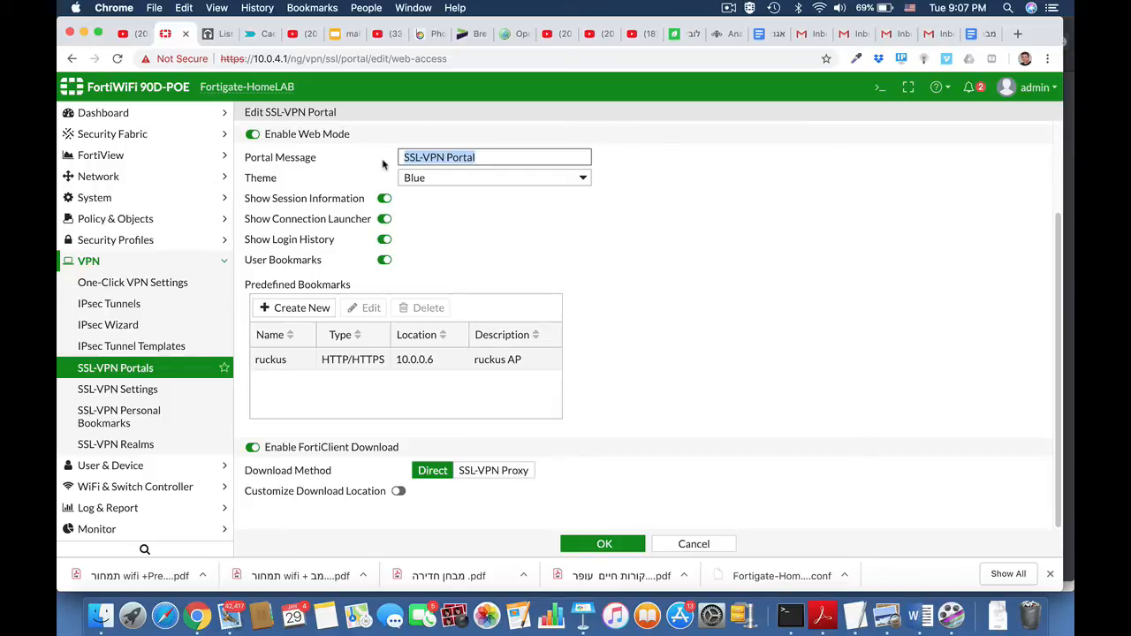
{"action": "type", "text": "Marketing"}
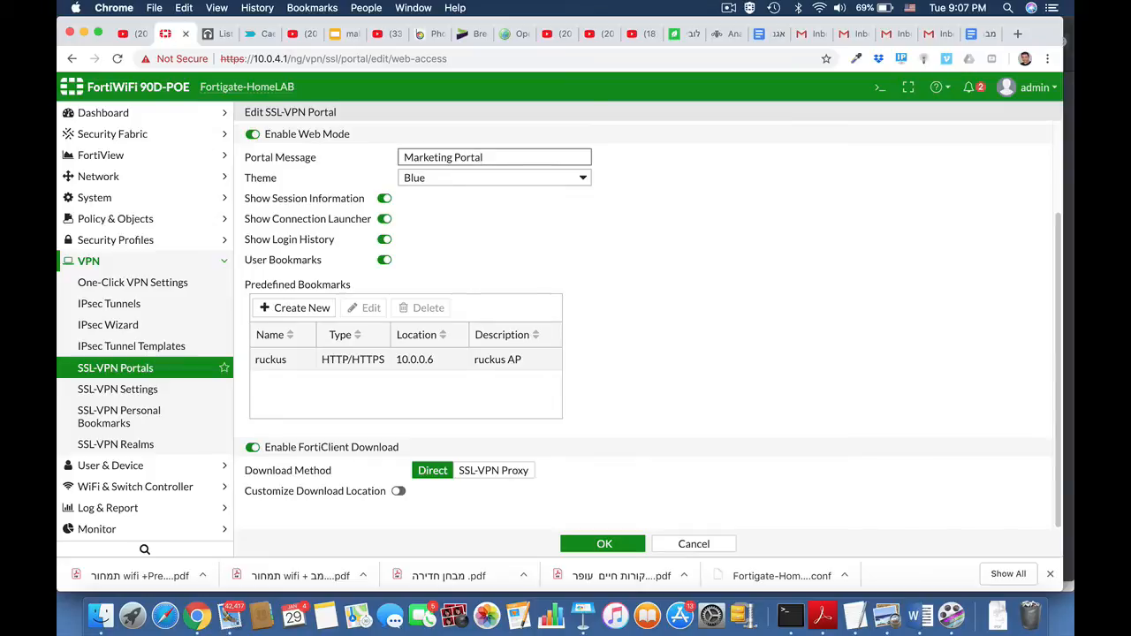
{"action": "left_click", "coordinate": [466, 184]}
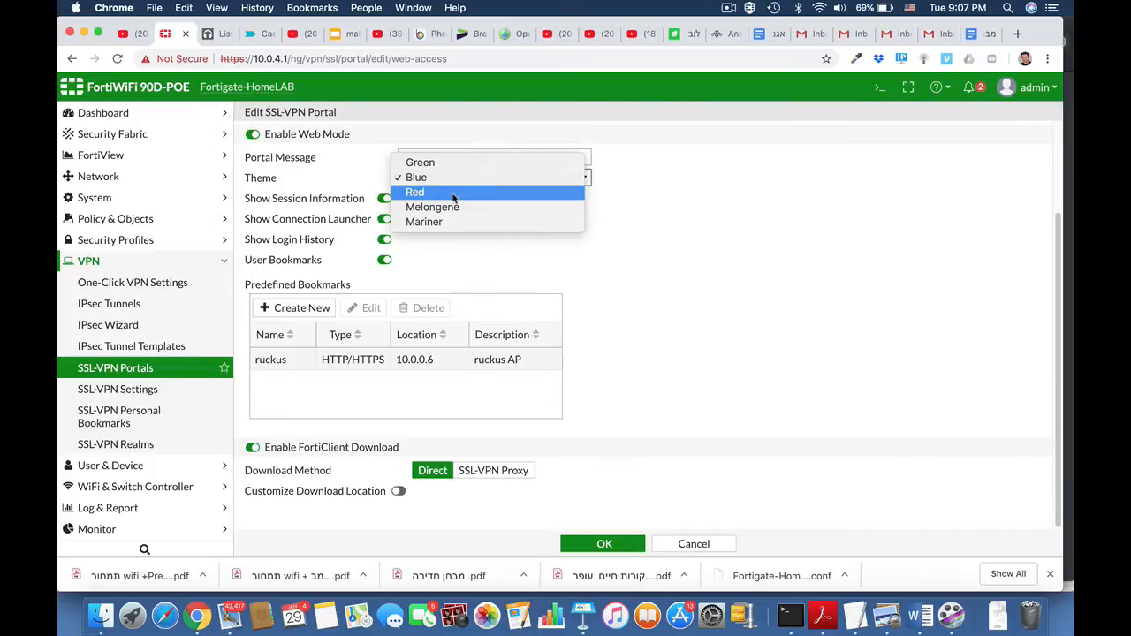
{"action": "left_click", "coordinate": [453, 193]}
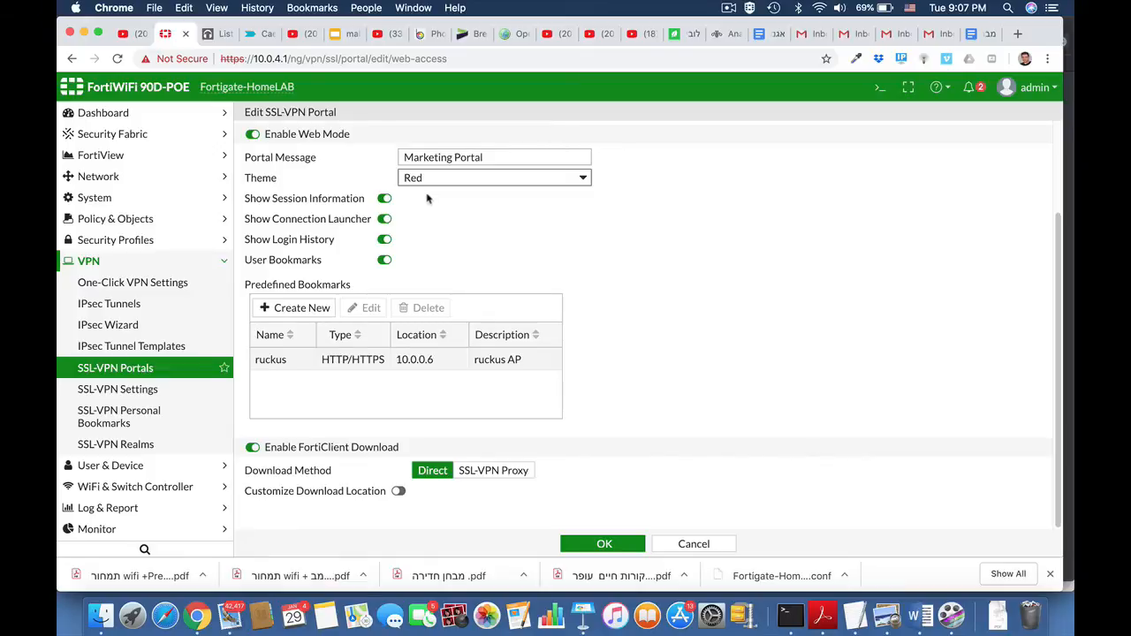
{"action": "left_click", "coordinate": [605, 544]}
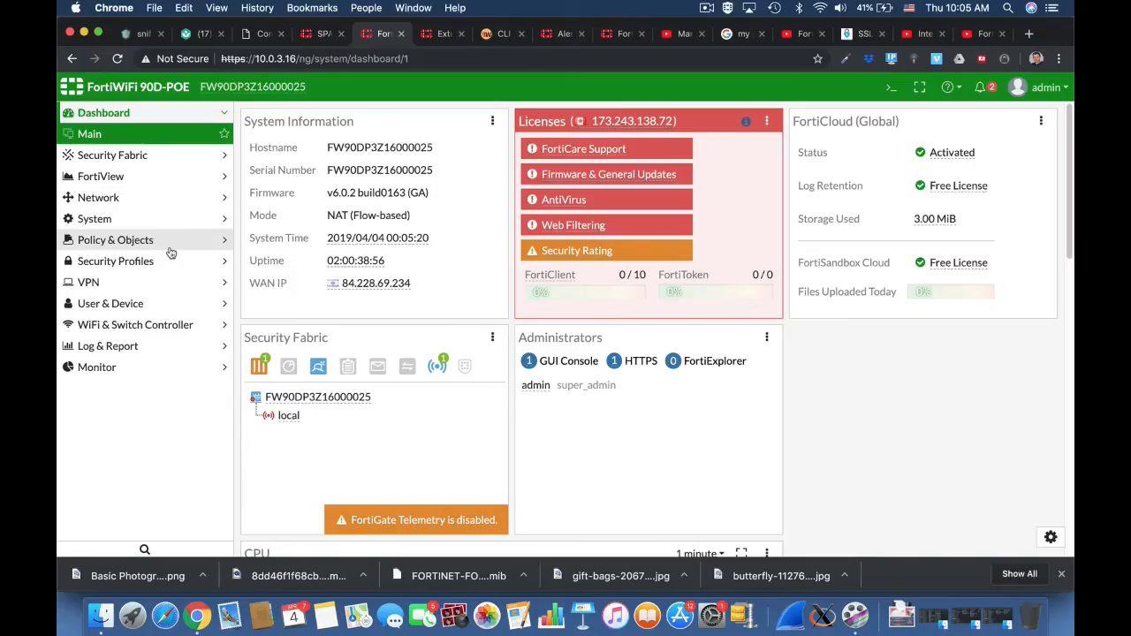
On the FortiWiFi device at 10.0.3.16, start a new Firewall-type user group named ssl users.
{"action": "left_click", "coordinate": [152, 304]}
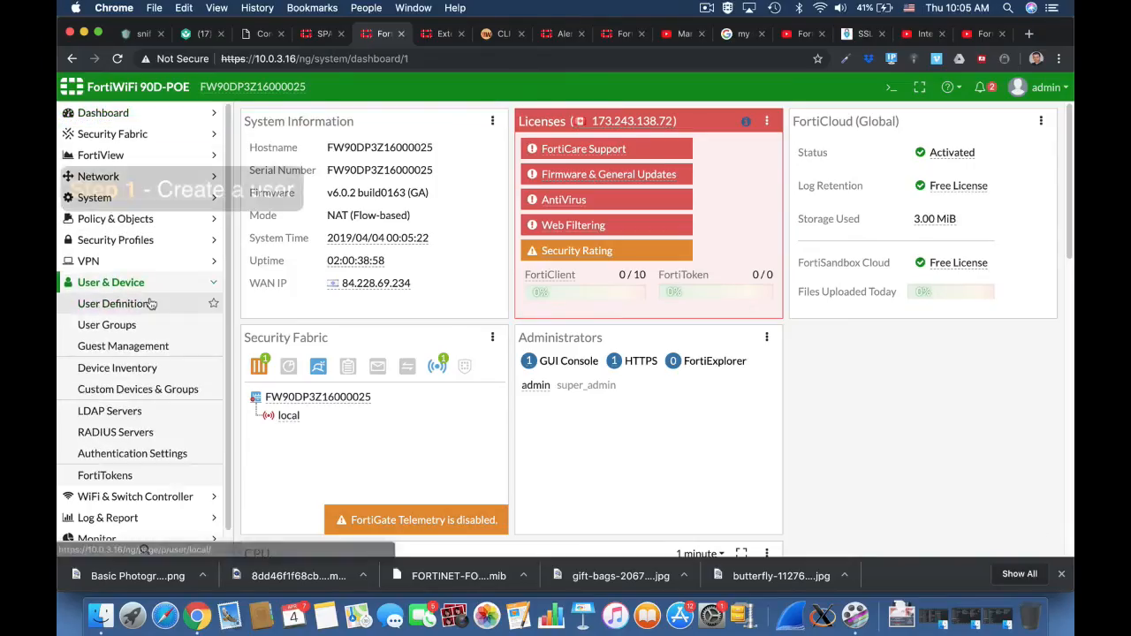
{"action": "left_click", "coordinate": [139, 325]}
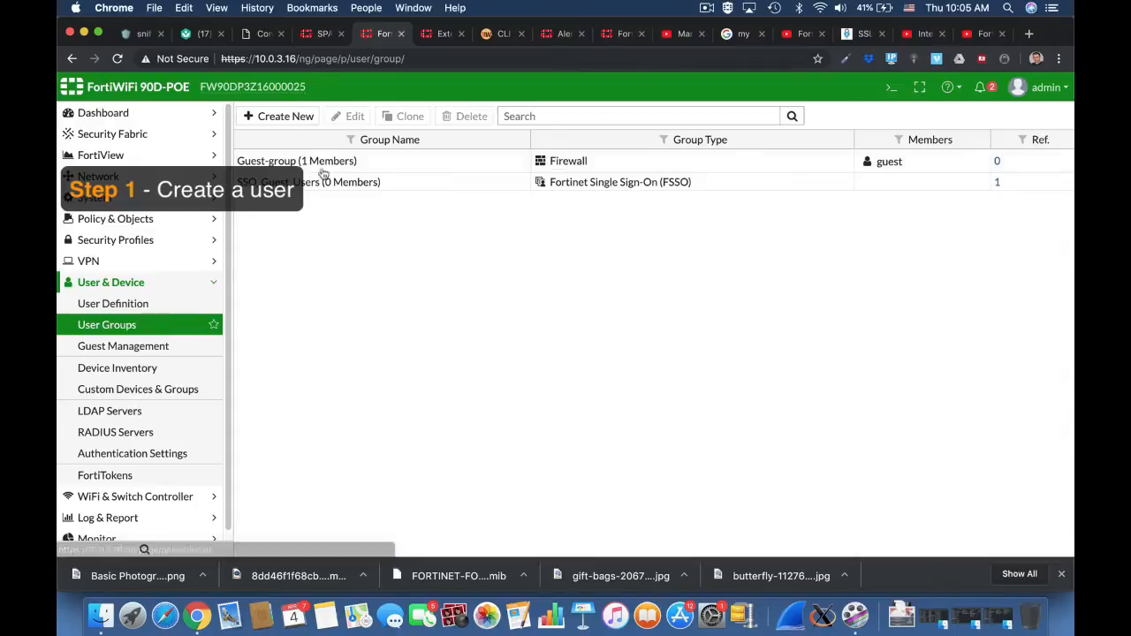
{"action": "left_click", "coordinate": [307, 122]}
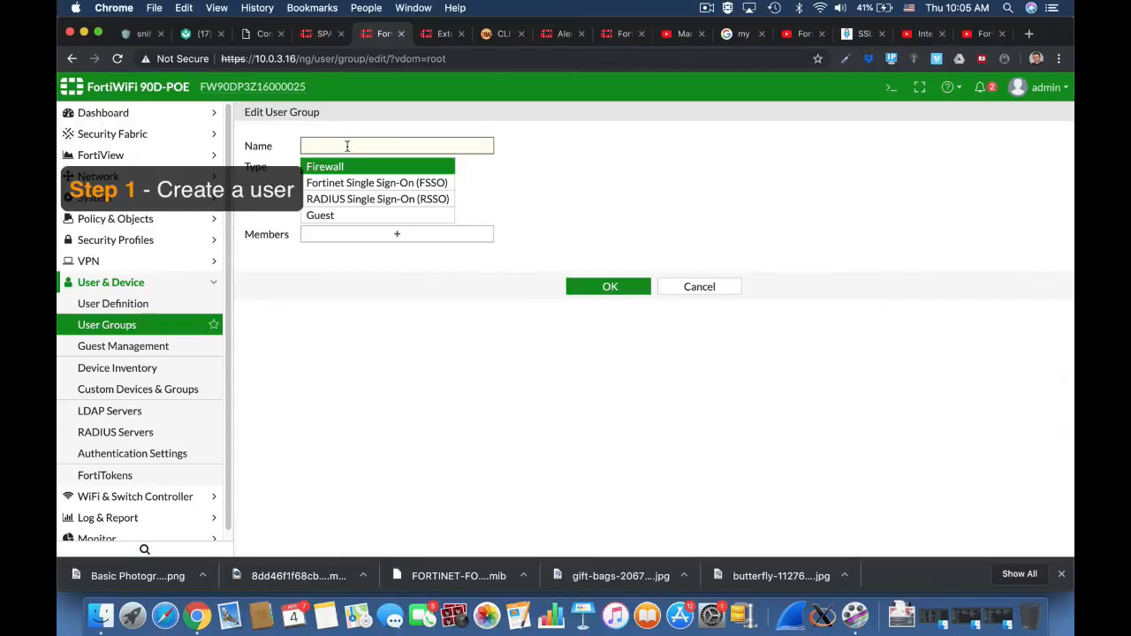
{"action": "type", "text": "ssl users"}
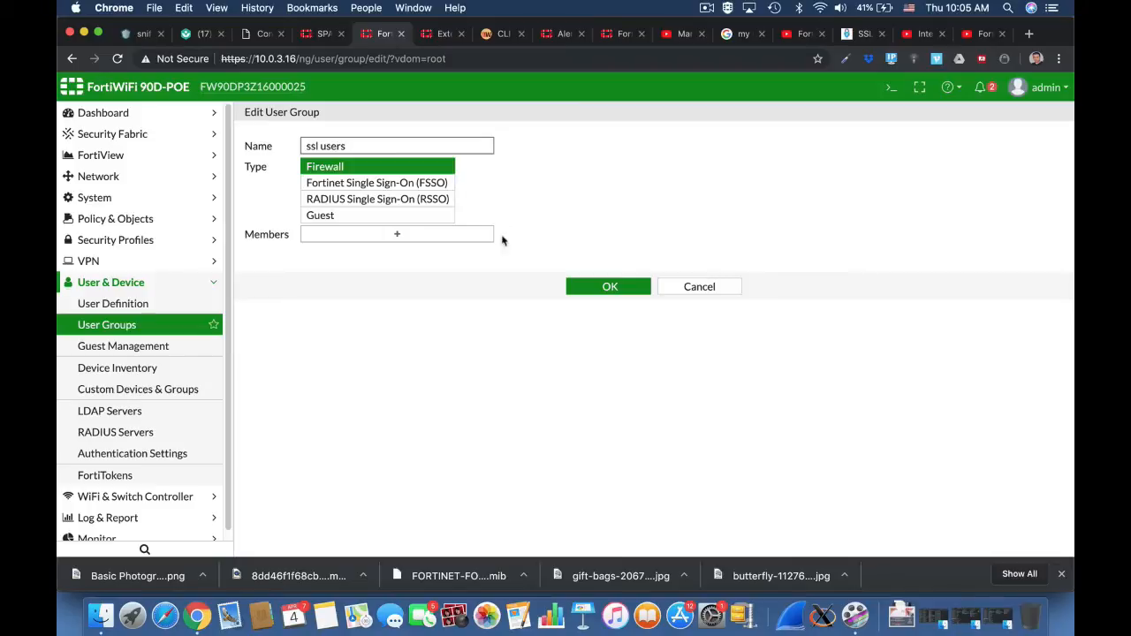
Create an enabled local user from the group's member selection, entering the account username and password and leaving the contact info blank.
{"action": "left_click", "coordinate": [419, 239]}
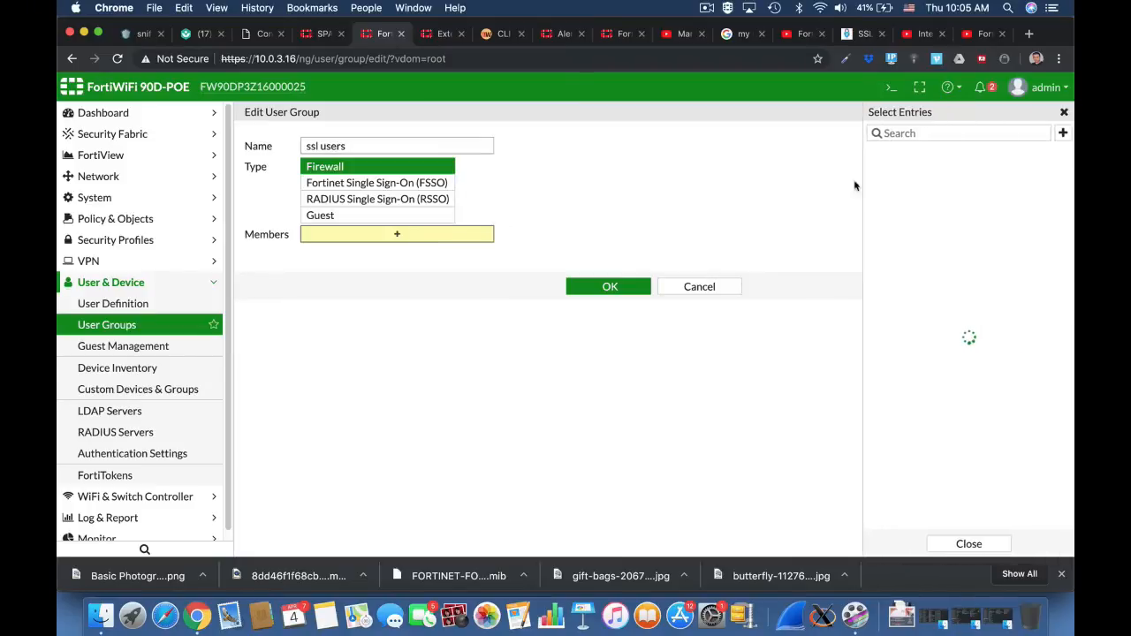
{"action": "left_click", "coordinate": [1062, 133]}
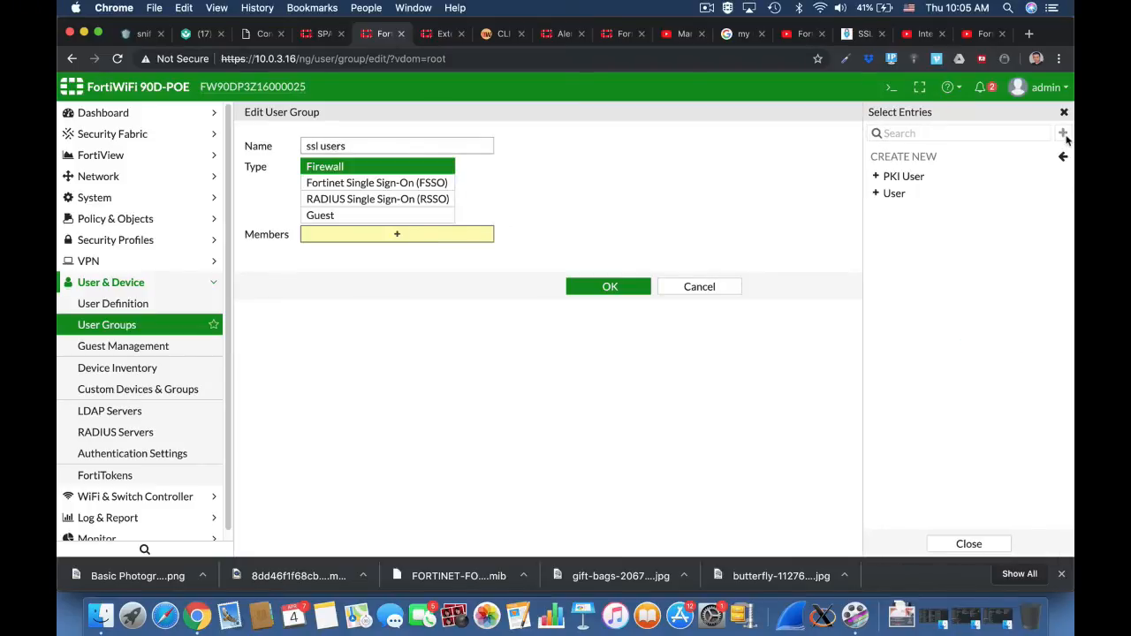
{"action": "left_click", "coordinate": [967, 194]}
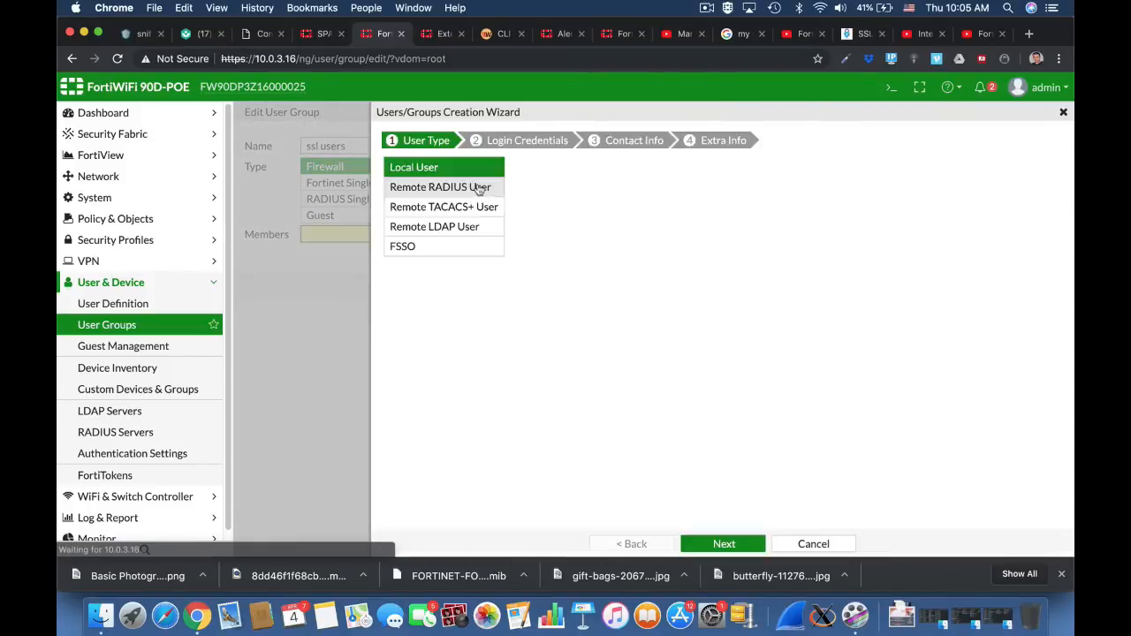
{"action": "left_click", "coordinate": [724, 543]}
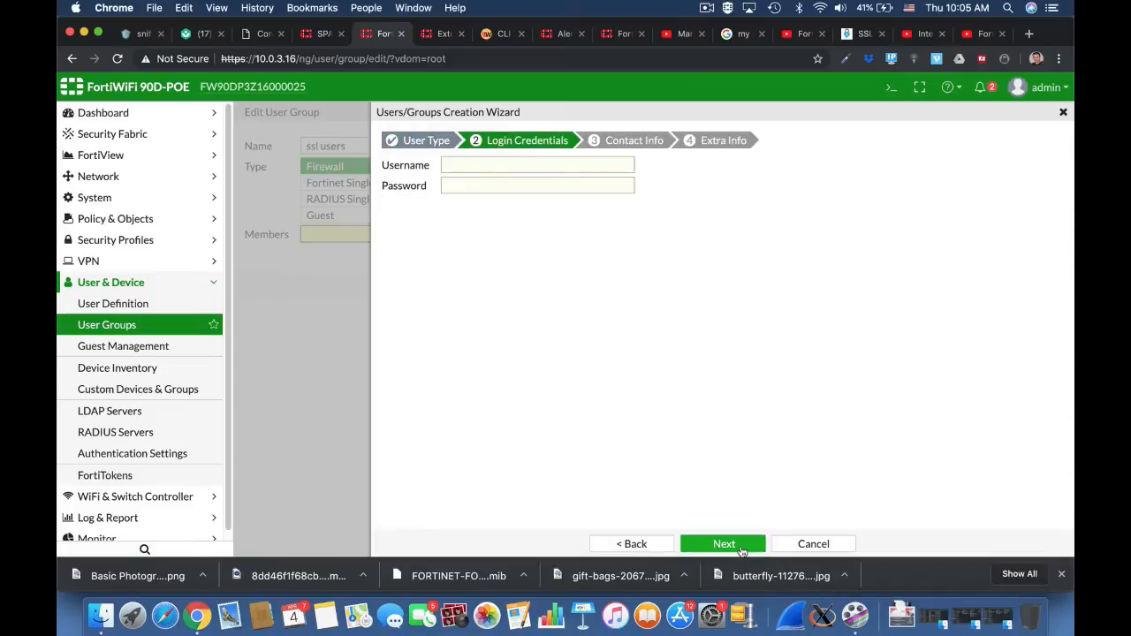
{"action": "left_click", "coordinate": [479, 165]}
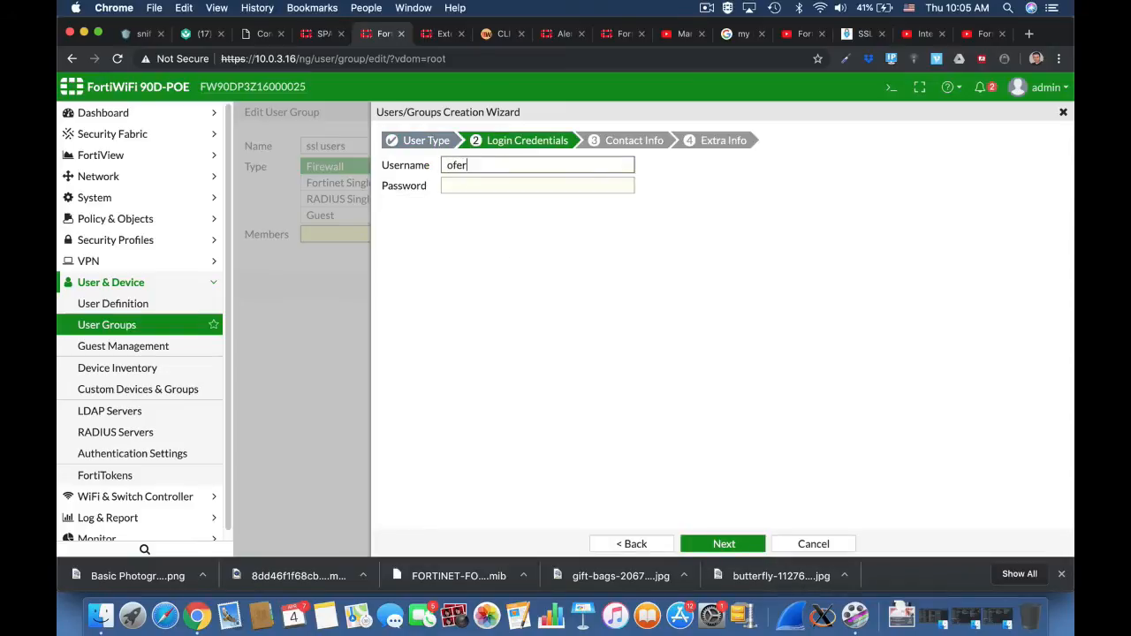
{"action": "type", "text": "ofershm"}
{"action": "key", "text": "Tab"}
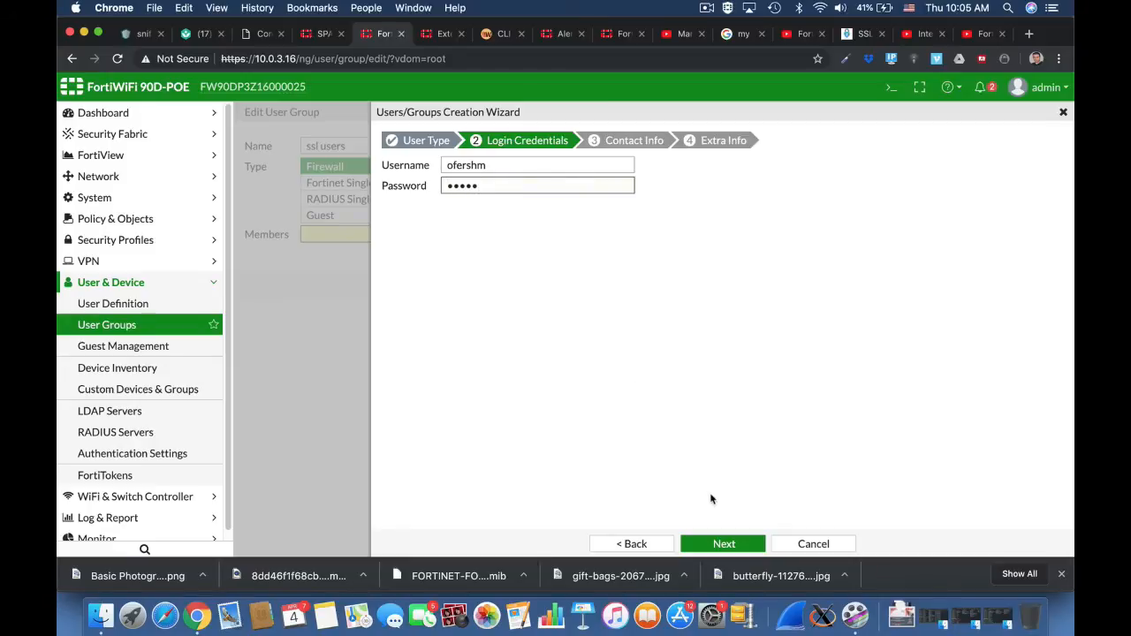
{"action": "left_click", "coordinate": [723, 543]}
{"action": "left_click", "coordinate": [724, 544]}
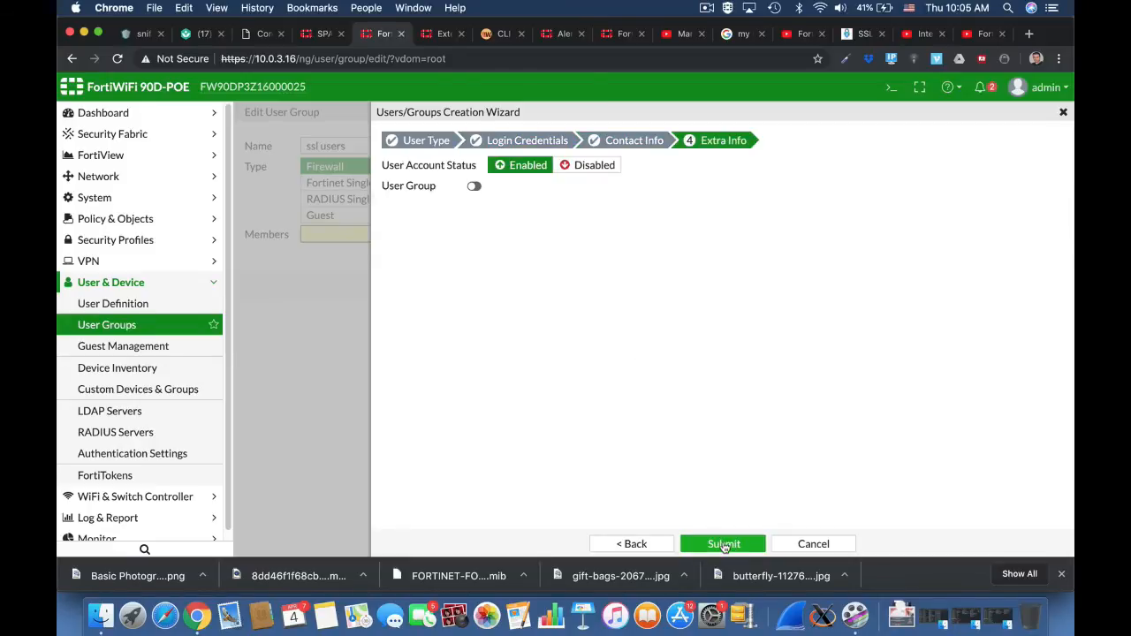
{"action": "left_click", "coordinate": [724, 543]}
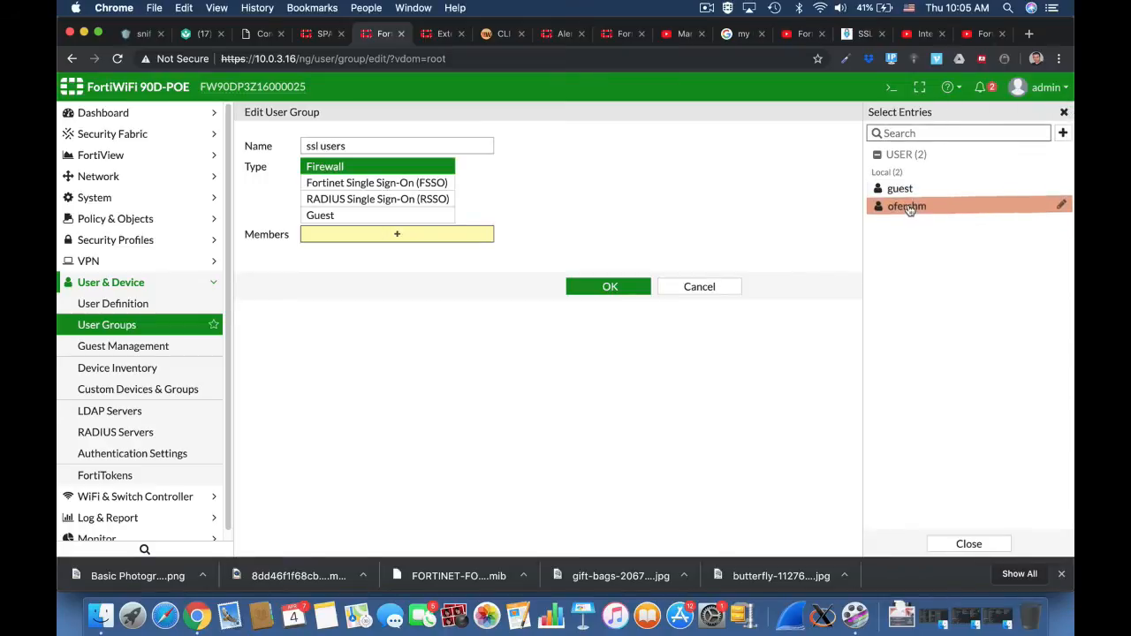
Add the new local user as a member of the ssl users group and save the group.
{"action": "left_click", "coordinate": [899, 207]}
{"action": "left_click", "coordinate": [601, 306]}
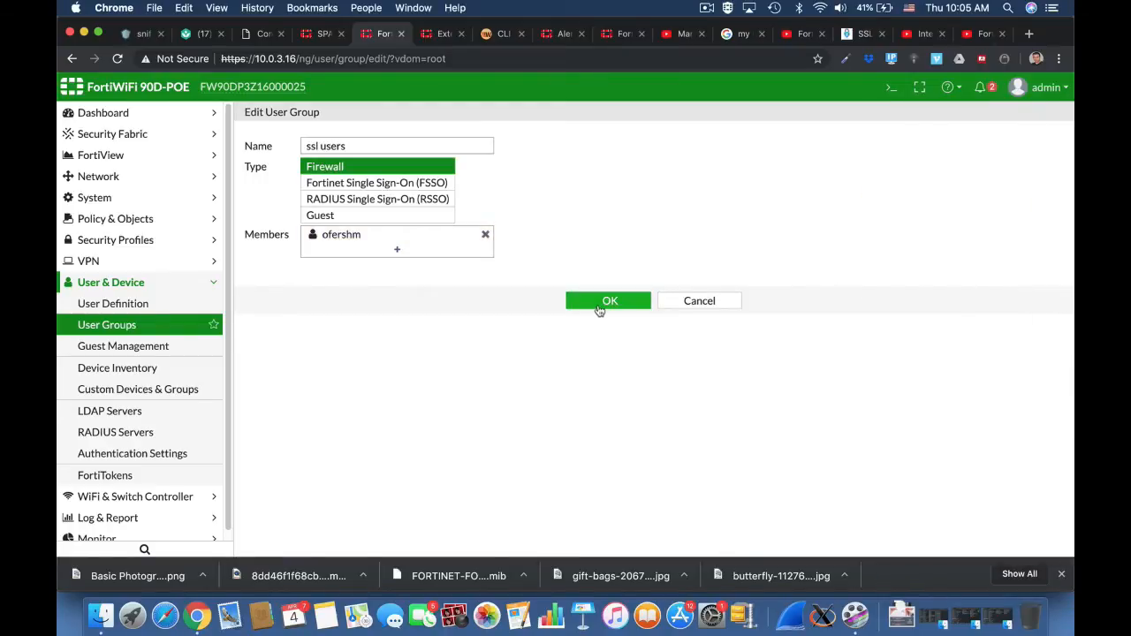
{"action": "left_click", "coordinate": [605, 302]}
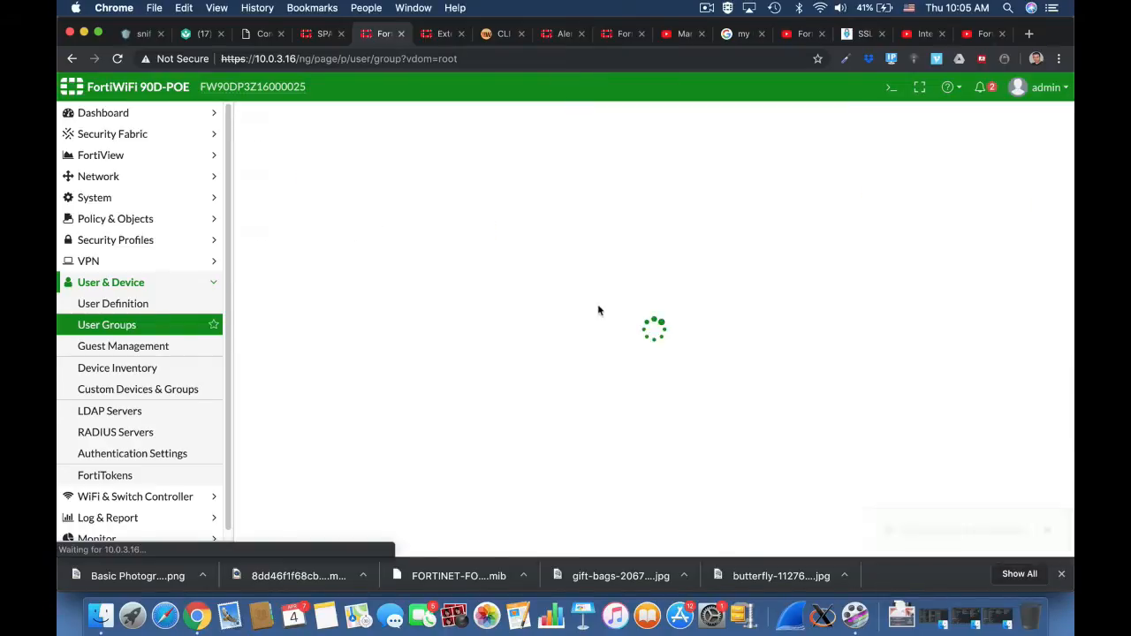
In the full-access SSL-VPN portal, enable Tunnel Mode with split tunneling off and SSLVPN_TUNNEL_ADDR1 as the source IP pool.
{"action": "left_click", "coordinate": [110, 262]}
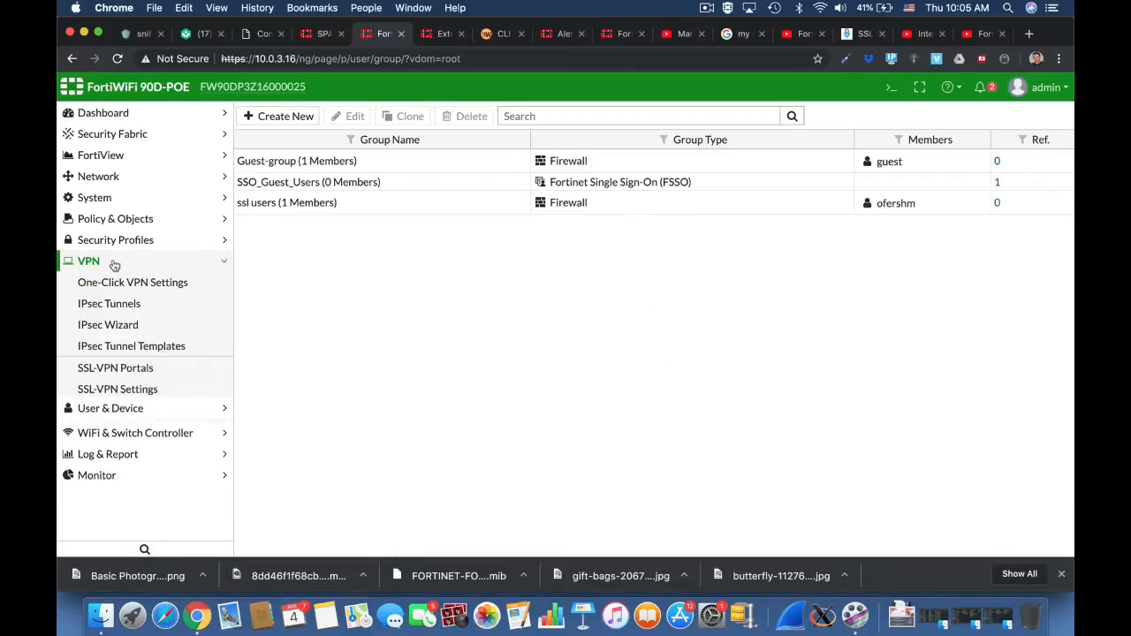
{"action": "left_click", "coordinate": [138, 369]}
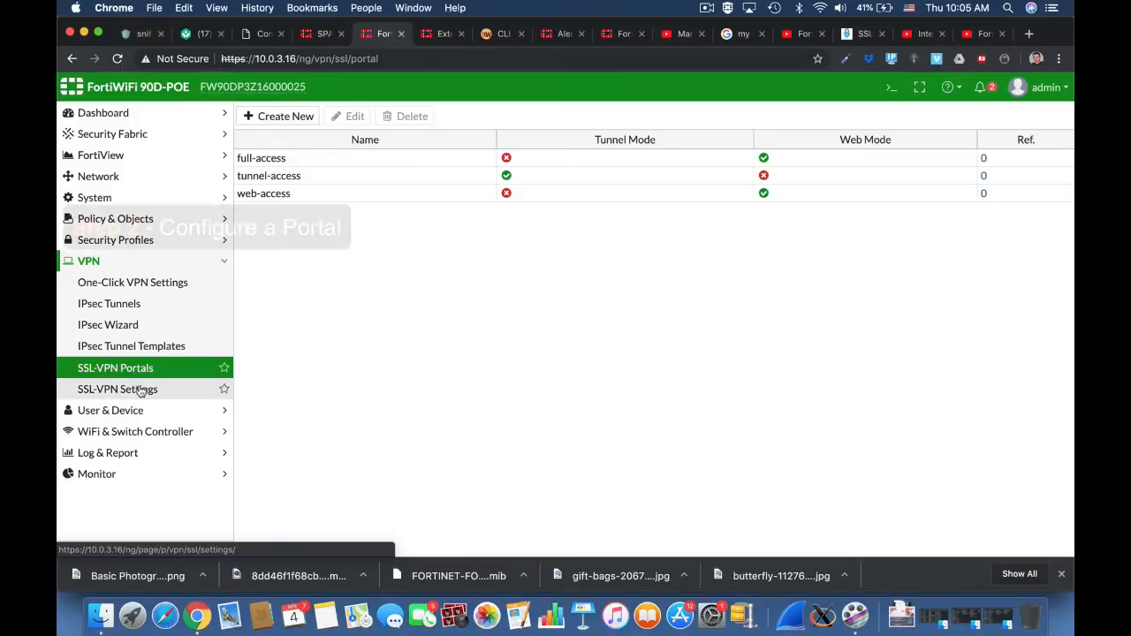
{"action": "left_click", "coordinate": [289, 159]}
{"action": "left_click", "coordinate": [355, 117]}
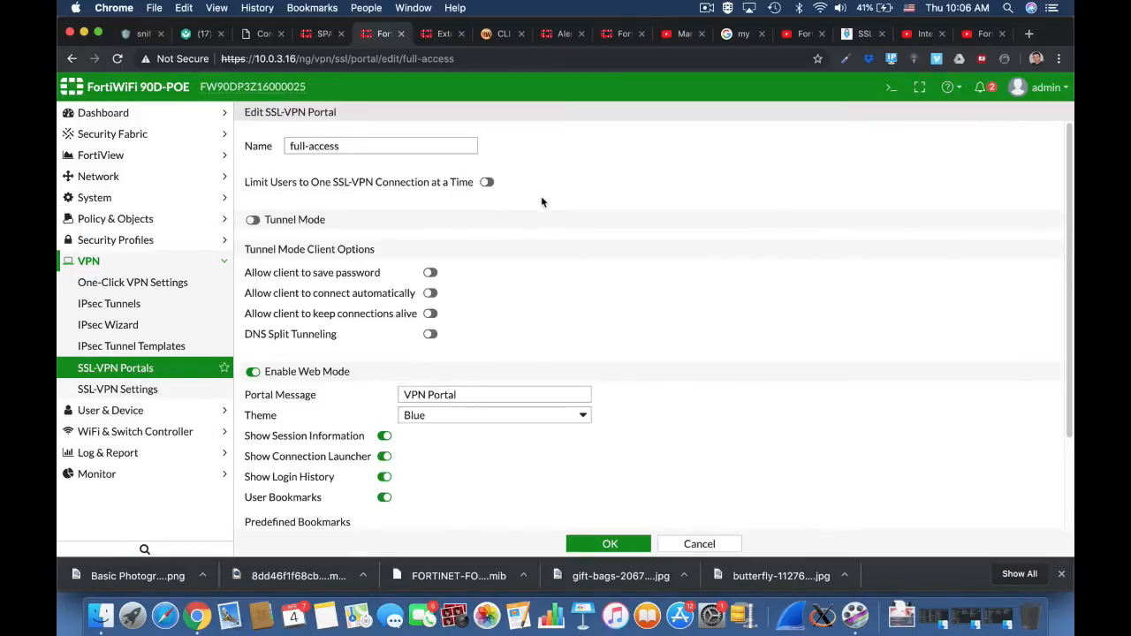
{"action": "left_click", "coordinate": [298, 220]}
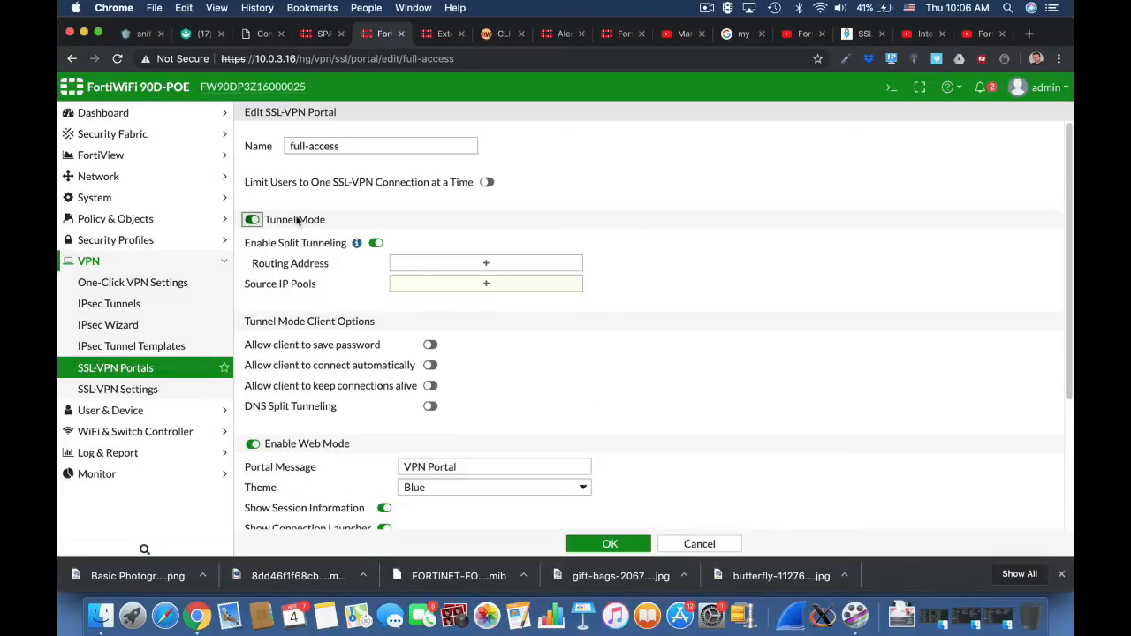
{"action": "left_click", "coordinate": [376, 243]}
{"action": "left_click", "coordinate": [486, 263]}
{"action": "left_click", "coordinate": [946, 171]}
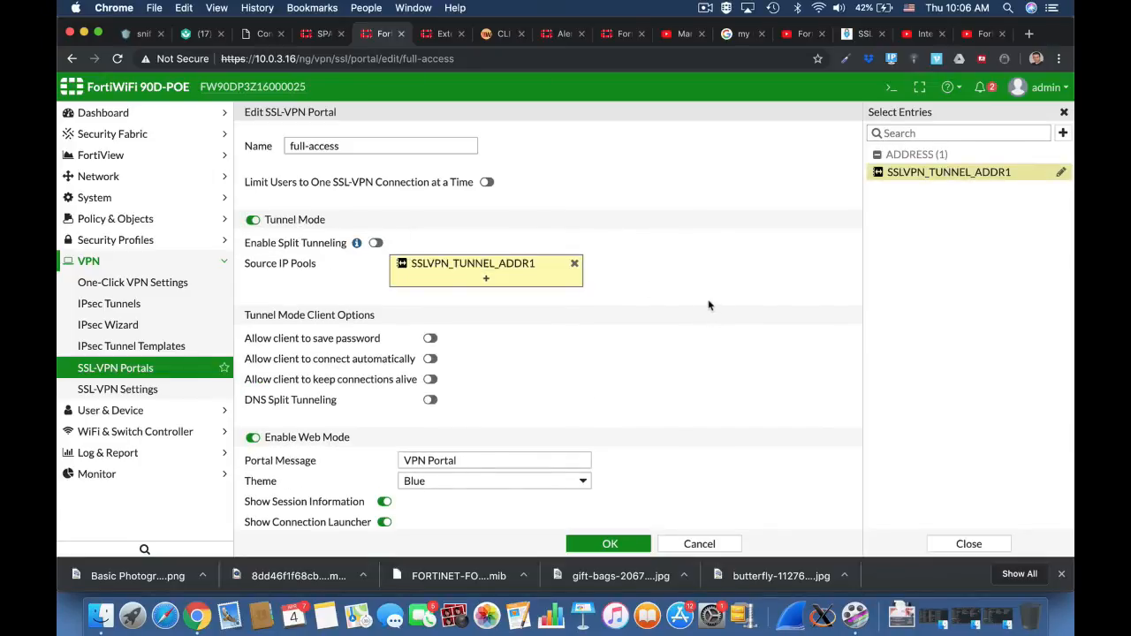
Allow tunnel clients of the full-access portal to save the password, connect automatically and keep connections alive.
{"action": "scroll", "coordinate": [708, 305], "scroll_direction": "down", "scroll_amount": 5}
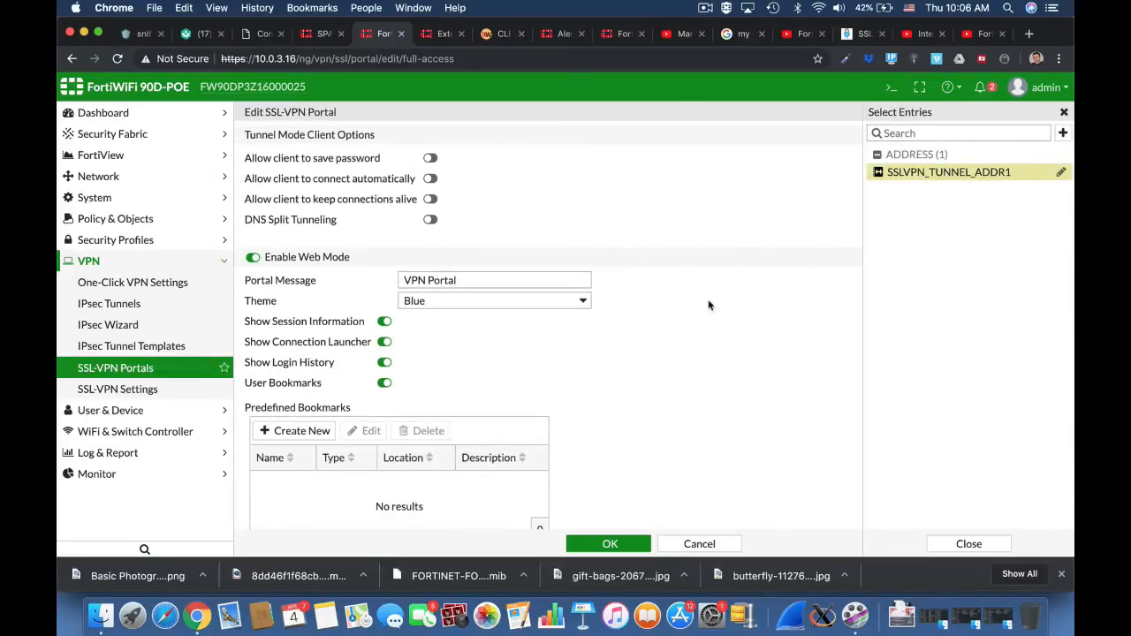
{"action": "left_click", "coordinate": [430, 157]}
{"action": "left_click", "coordinate": [432, 179]}
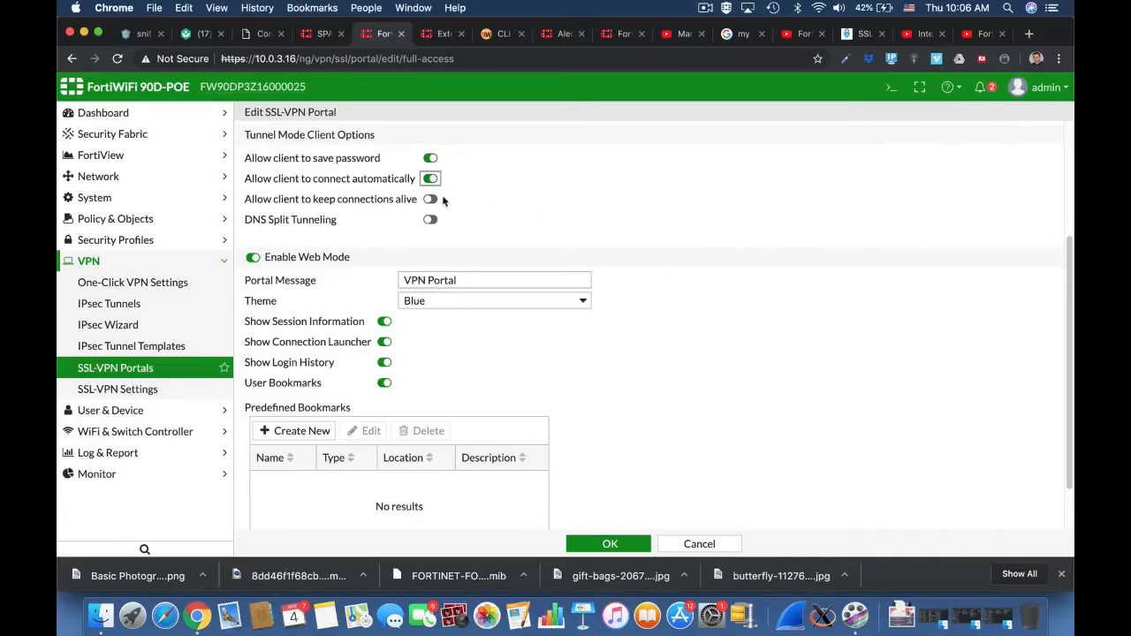
{"action": "left_click", "coordinate": [432, 200]}
Set the full-access portal's web mode message to "Home Portal" and its theme to Red.
{"action": "left_click", "coordinate": [403, 281]}
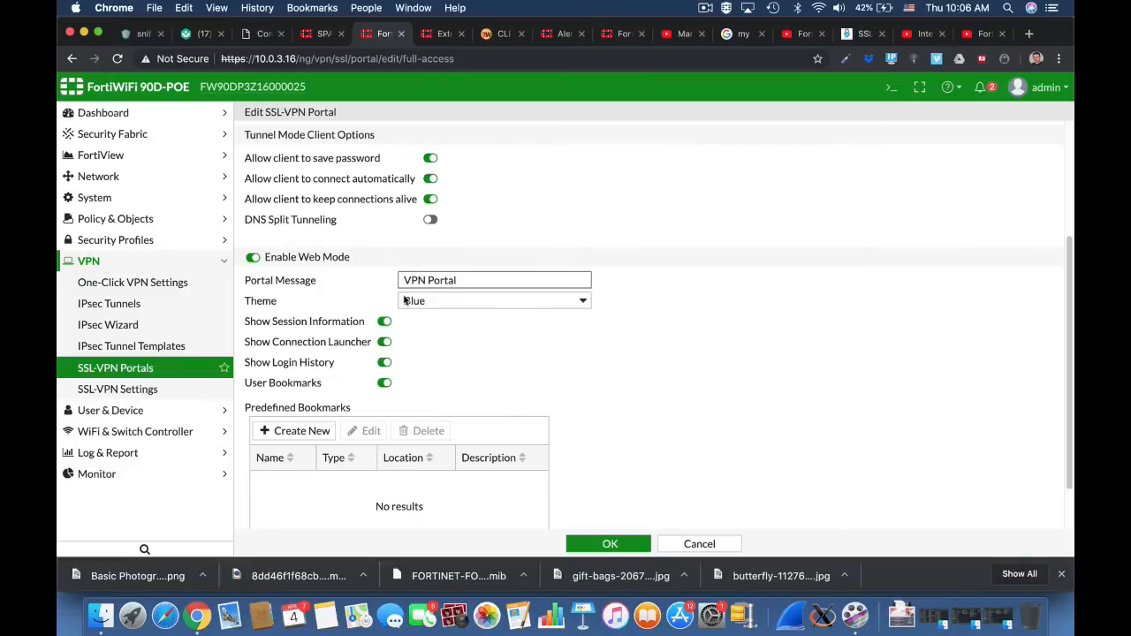
{"action": "double_click", "coordinate": [415, 280]}
{"action": "type", "text": "Home"}
{"action": "left_click", "coordinate": [433, 300]}
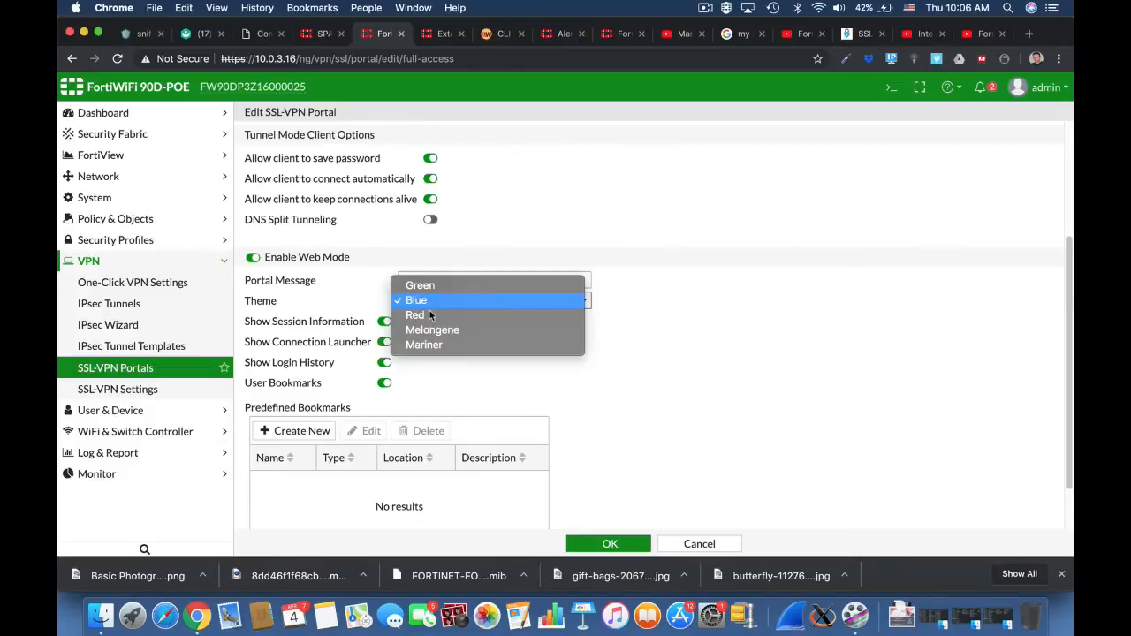
{"action": "left_click", "coordinate": [428, 314]}
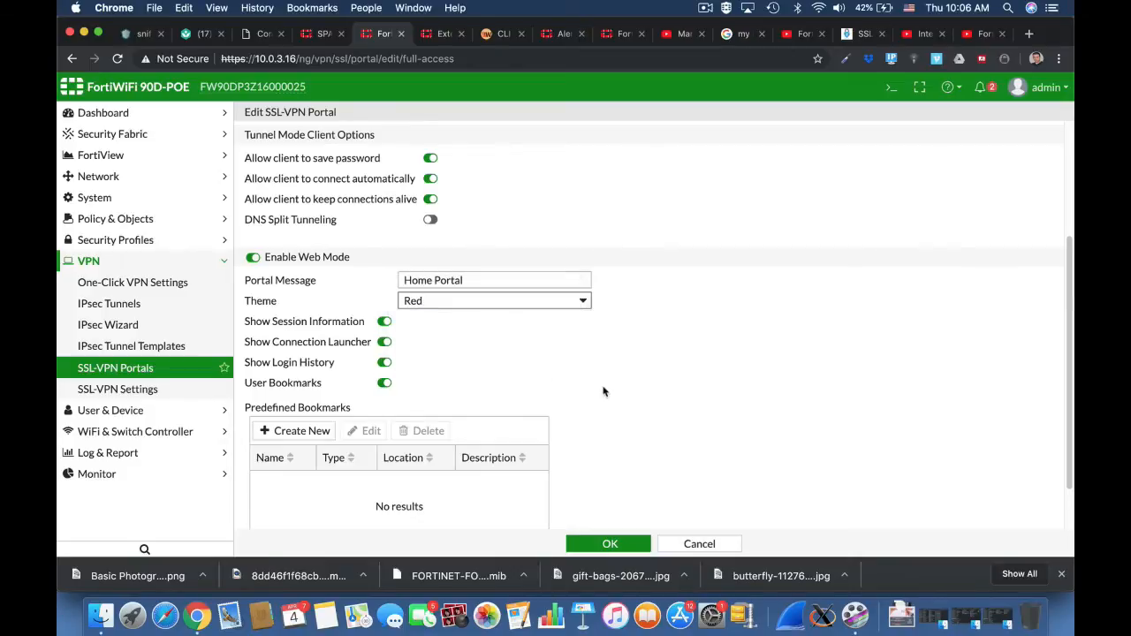
Add a predefined bookmark named SSH_Forti of type SSH with host 10.0.3.16 to the portal.
{"action": "left_click", "coordinate": [299, 430]}
{"action": "left_click", "coordinate": [496, 148]}
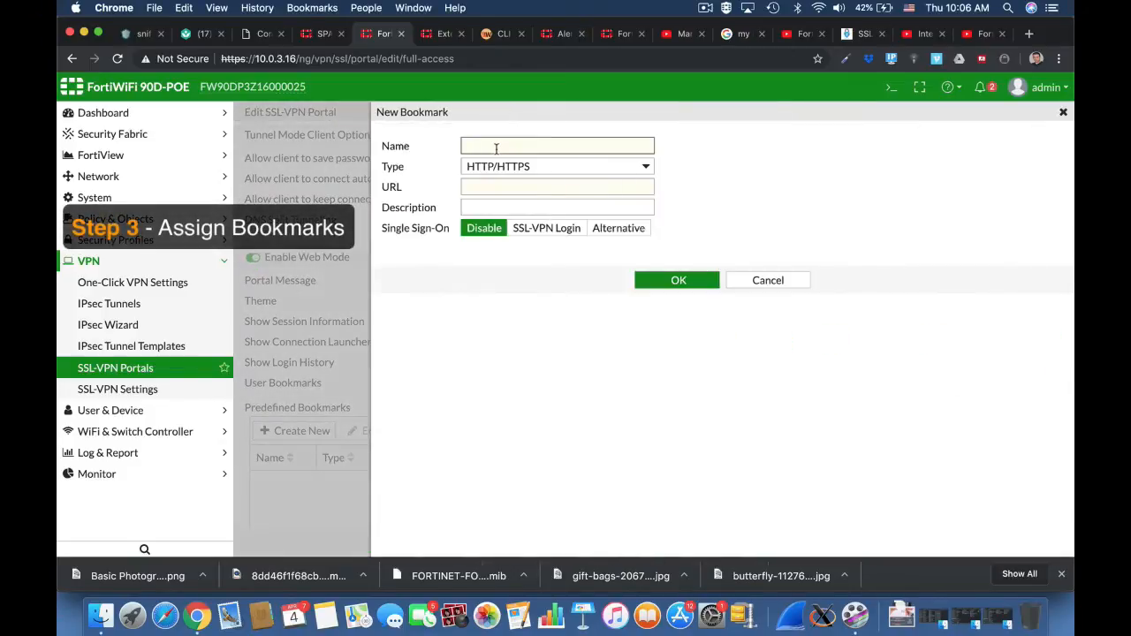
{"action": "type", "text": "SSH_Forti"}
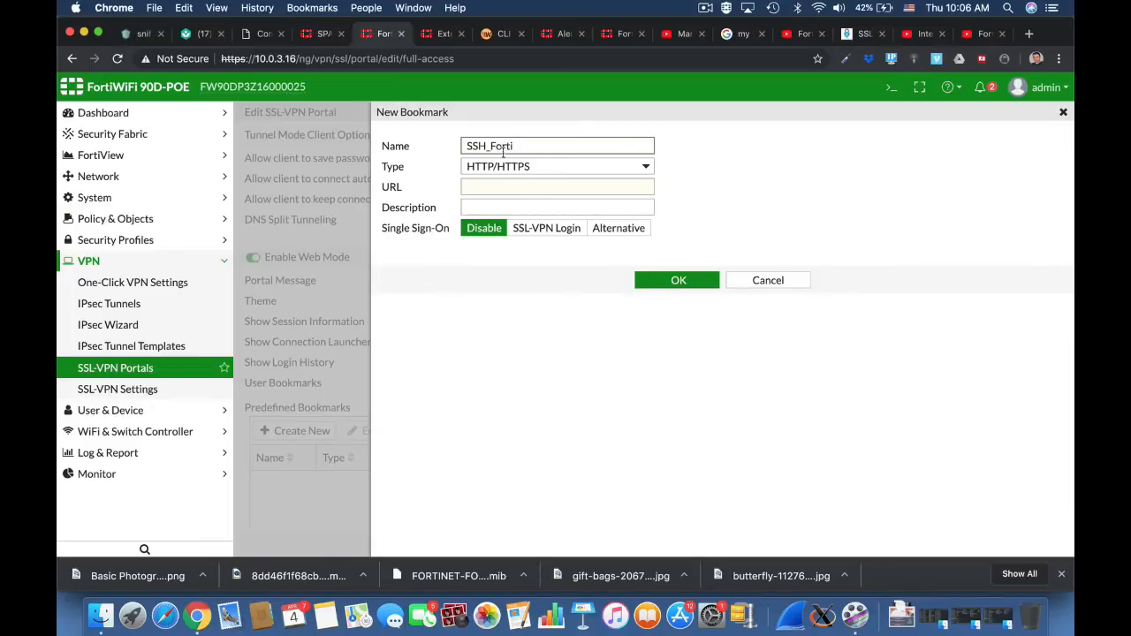
{"action": "left_click", "coordinate": [515, 186]}
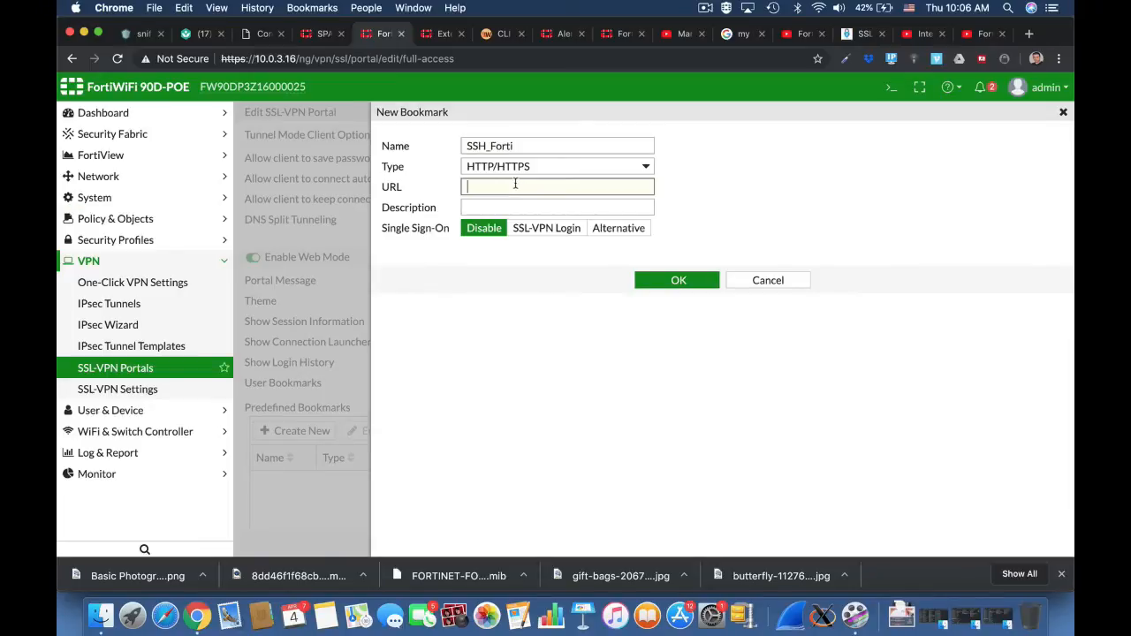
{"action": "type", "text": "10.0.3.16"}
{"action": "left_click", "coordinate": [522, 177]}
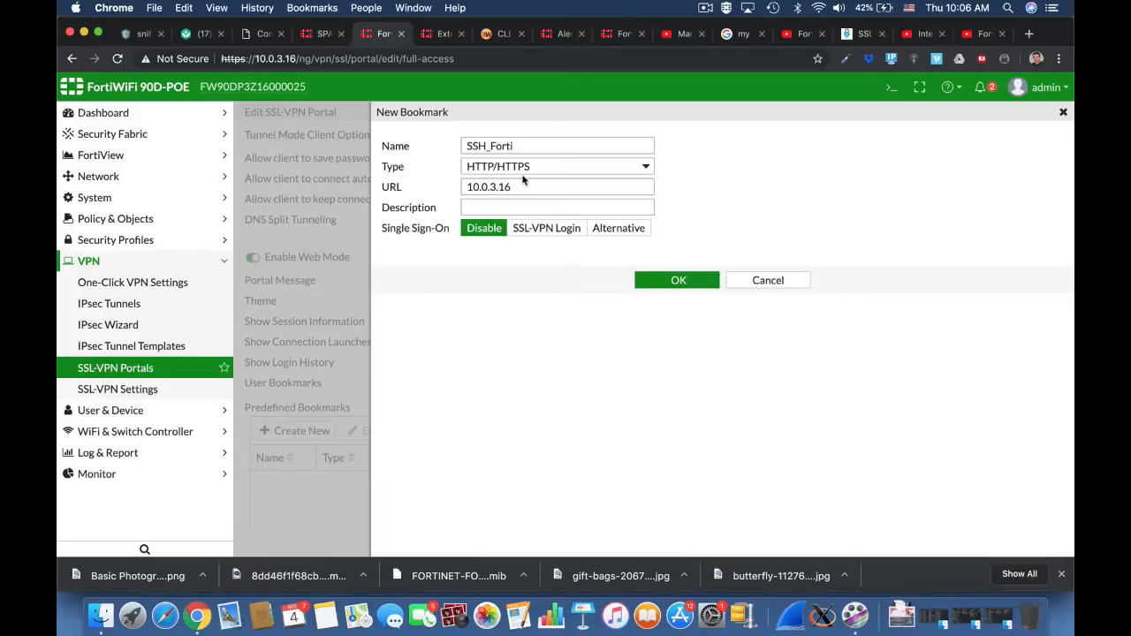
{"action": "left_click", "coordinate": [522, 174]}
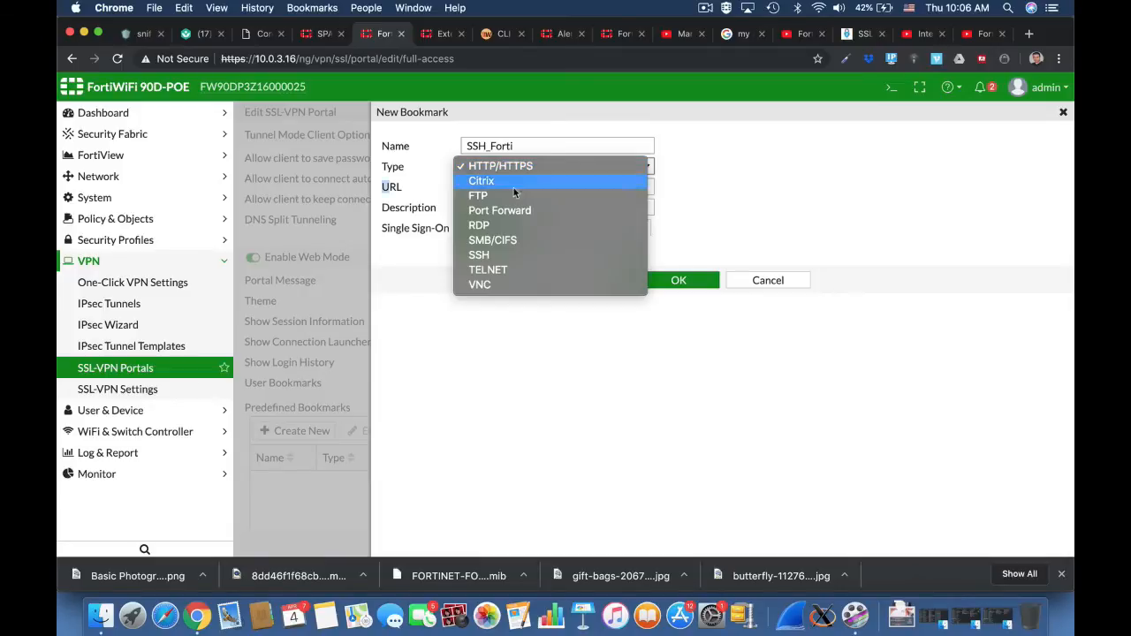
{"action": "left_click", "coordinate": [508, 253]}
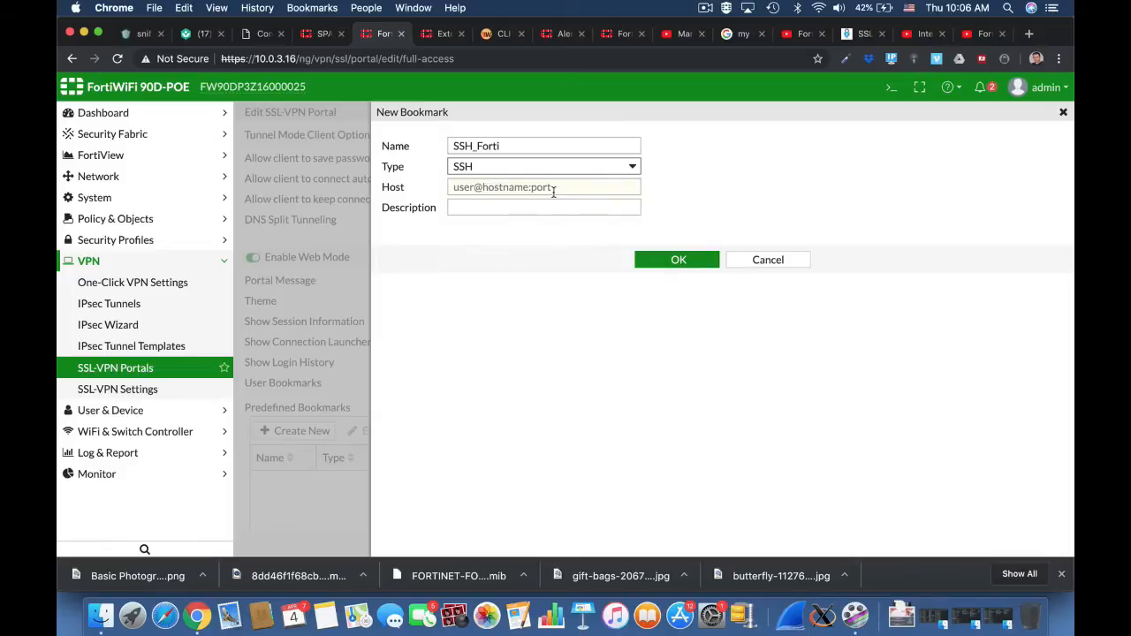
{"action": "left_click", "coordinate": [554, 188]}
{"action": "type", "text": "10.0.3.16"}
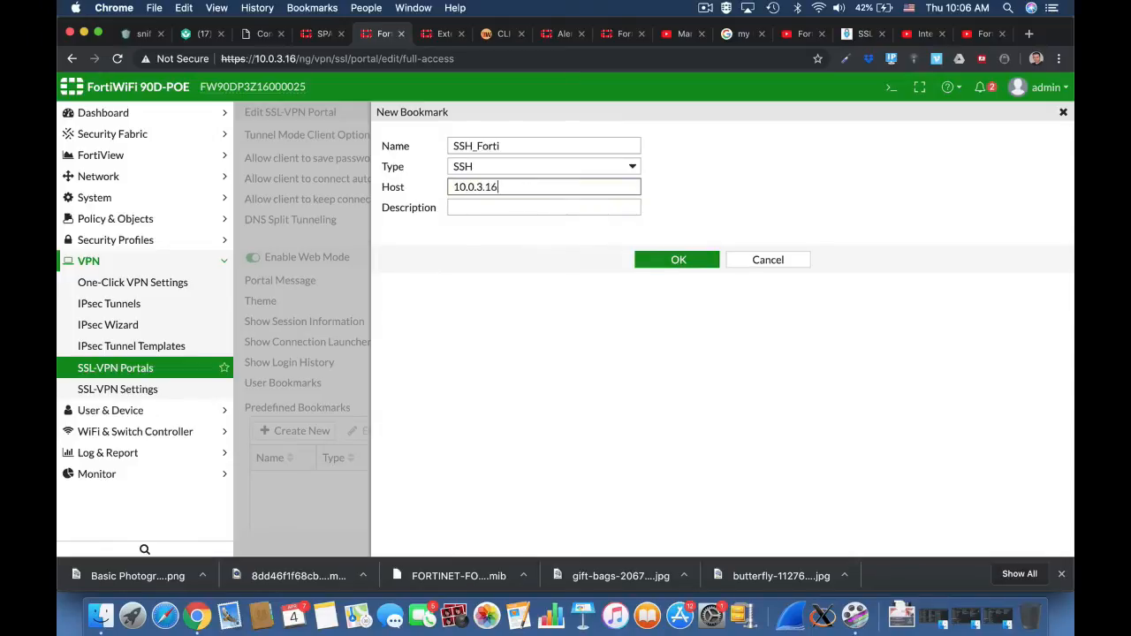
{"action": "left_click", "coordinate": [701, 262]}
Enable FortiClient download with the Direct method for the full-access portal and save the portal.
{"action": "scroll", "coordinate": [698, 481], "scroll_direction": "down", "scroll_amount": 2}
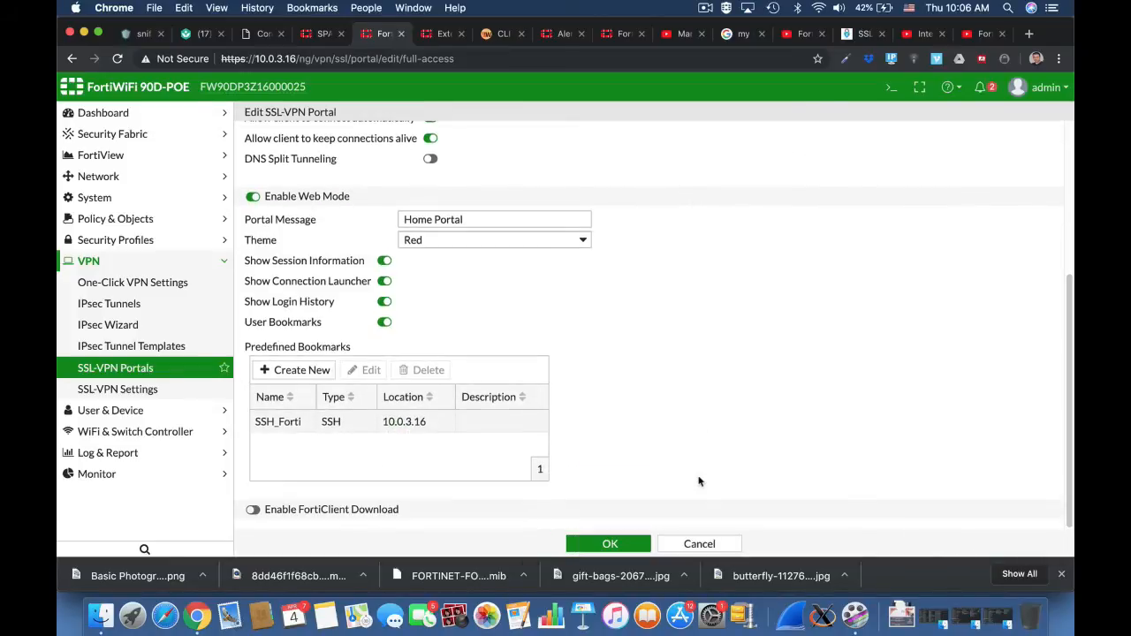
{"action": "left_click", "coordinate": [253, 509]}
{"action": "scroll", "coordinate": [671, 458], "scroll_direction": "down", "scroll_amount": 2}
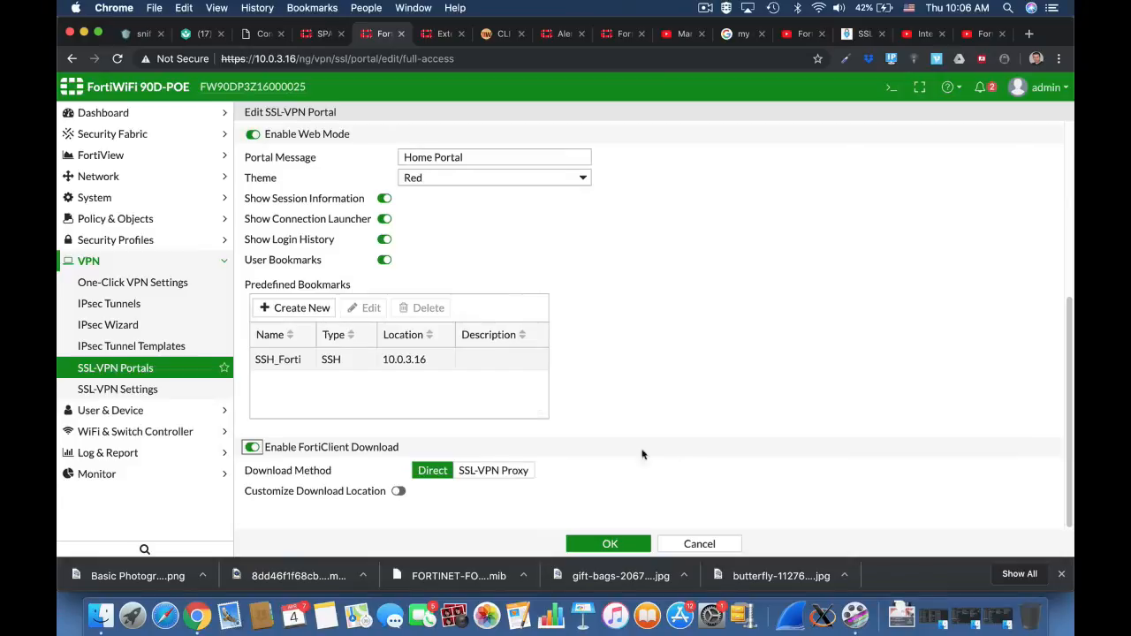
{"action": "left_click", "coordinate": [610, 544]}
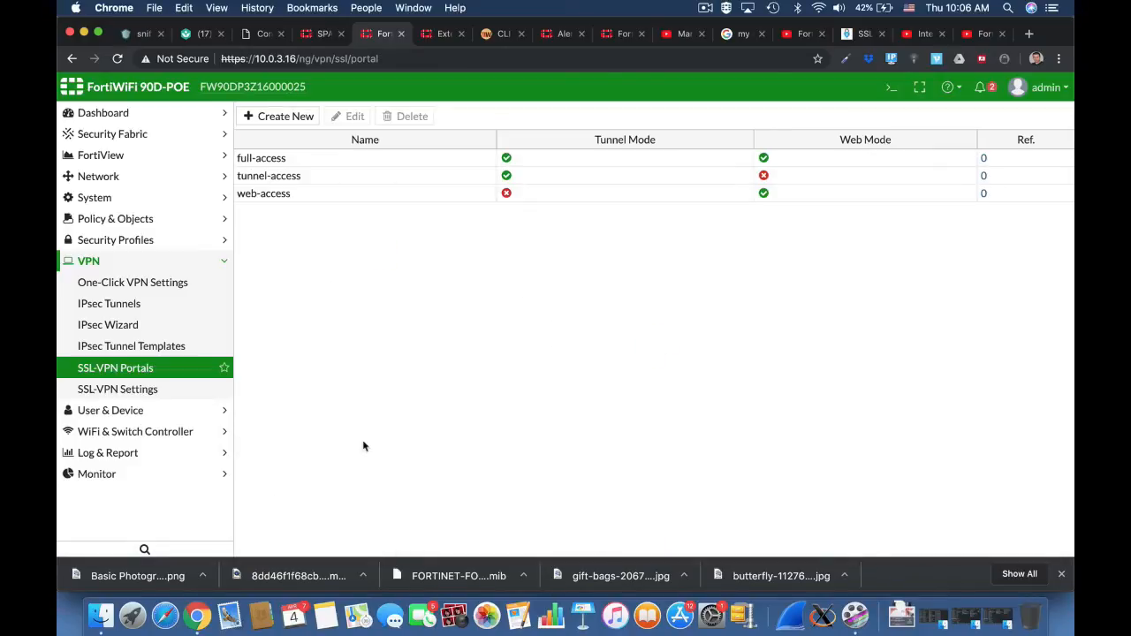
In the SSL-VPN settings, make the VPN listen on interface wan1 and port 10443.
{"action": "left_click", "coordinate": [179, 392]}
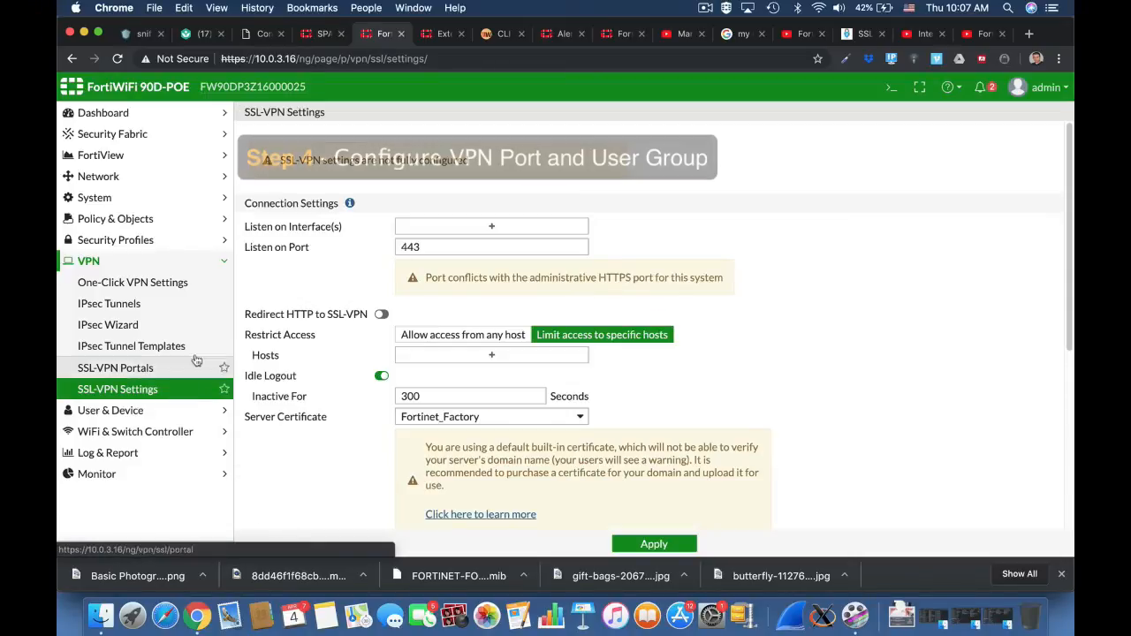
{"action": "left_click", "coordinate": [421, 228]}
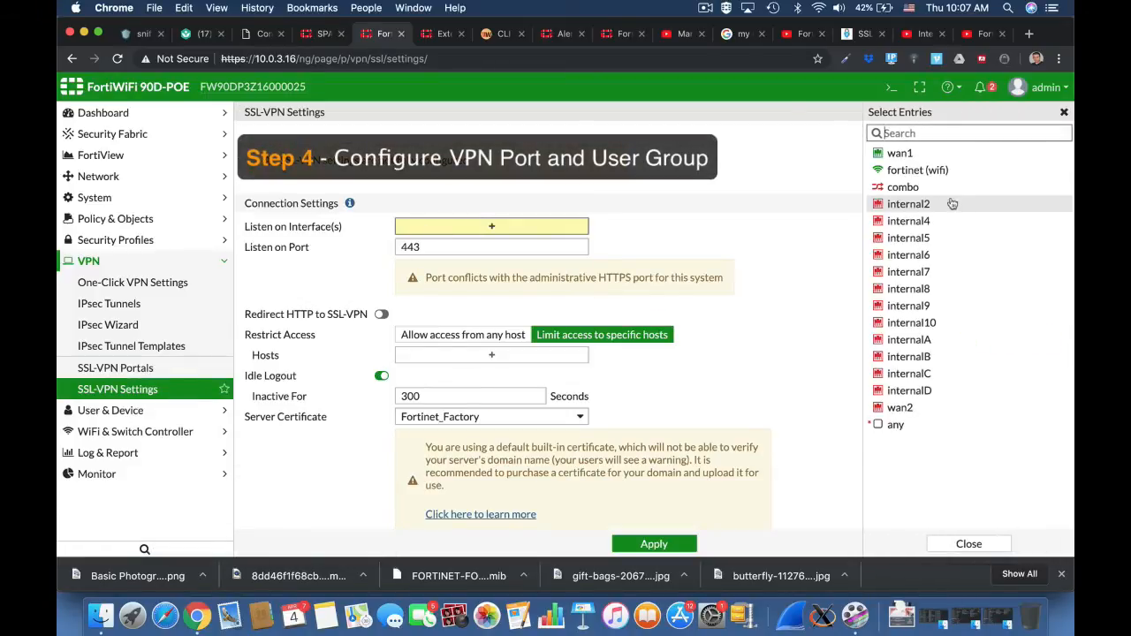
{"action": "left_click", "coordinate": [901, 153]}
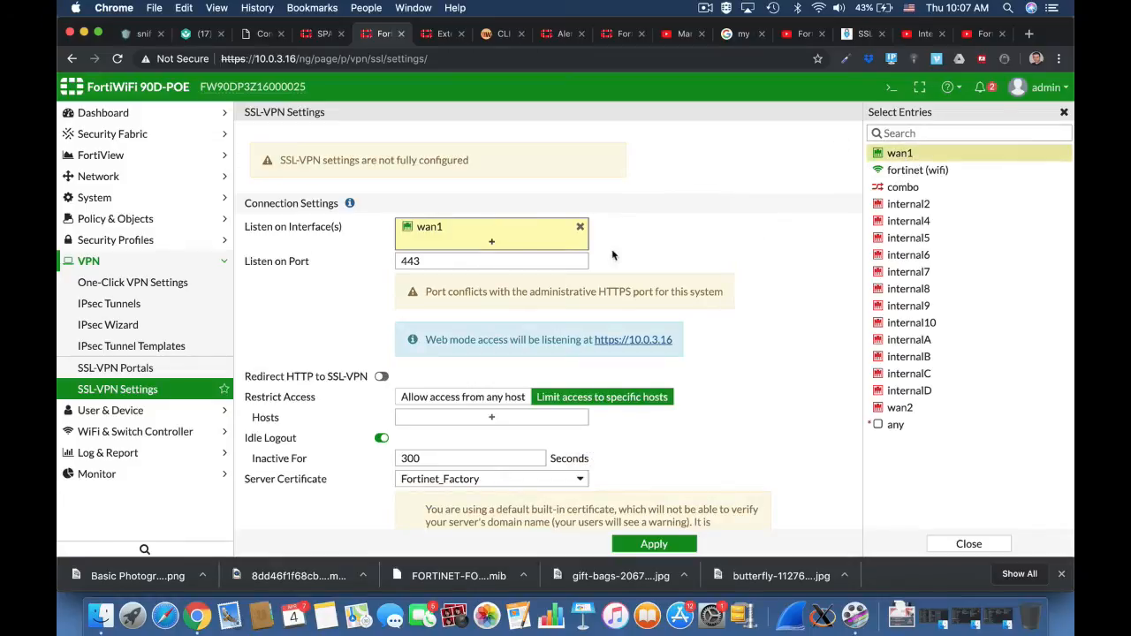
{"action": "left_click", "coordinate": [402, 262]}
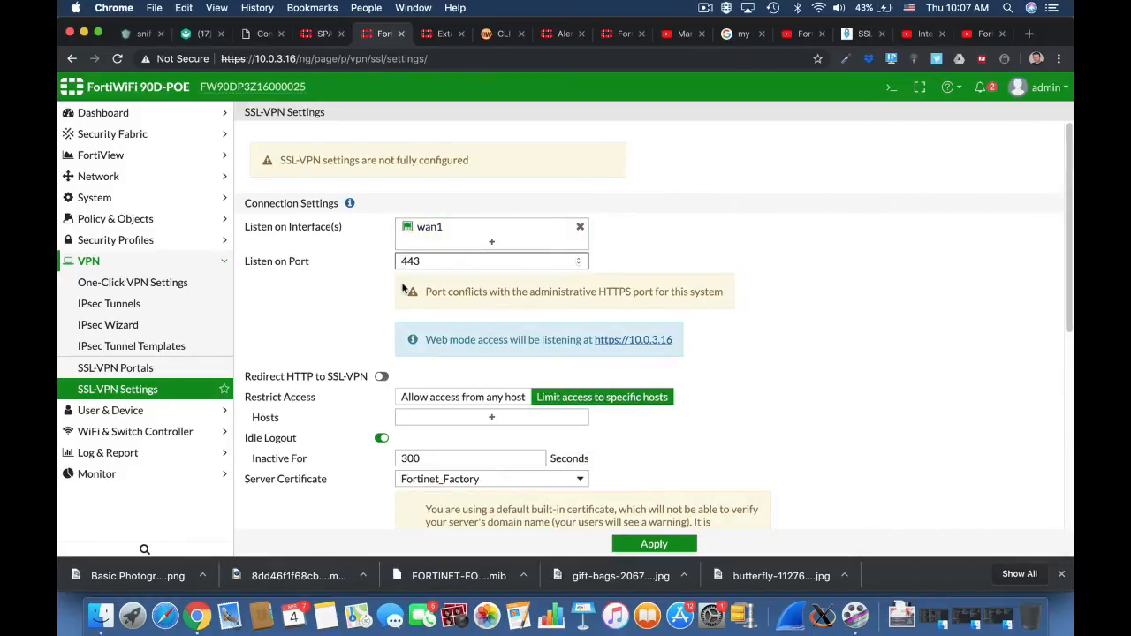
{"action": "type", "text": "10"}
{"action": "left_click", "coordinate": [774, 357]}
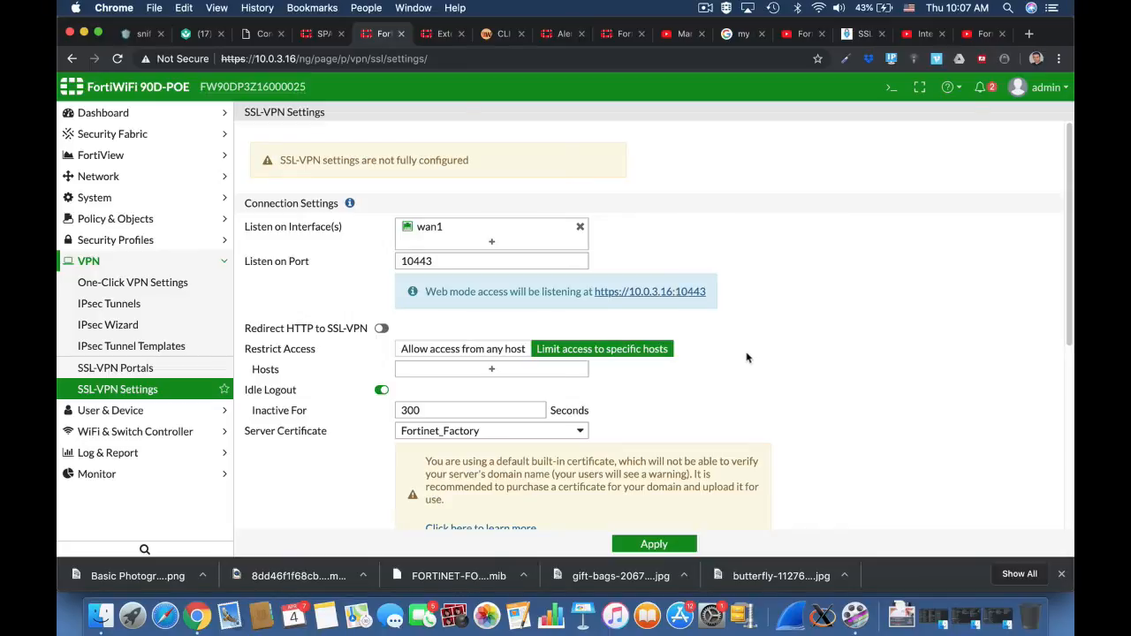
Assign SSLVPN_TUNNEL_ADDR1 as the custom IP range for tunnel mode clients.
{"action": "scroll", "coordinate": [795, 372], "scroll_direction": "down", "scroll_amount": 4}
{"action": "scroll", "coordinate": [808, 327], "scroll_direction": "down", "scroll_amount": 3}
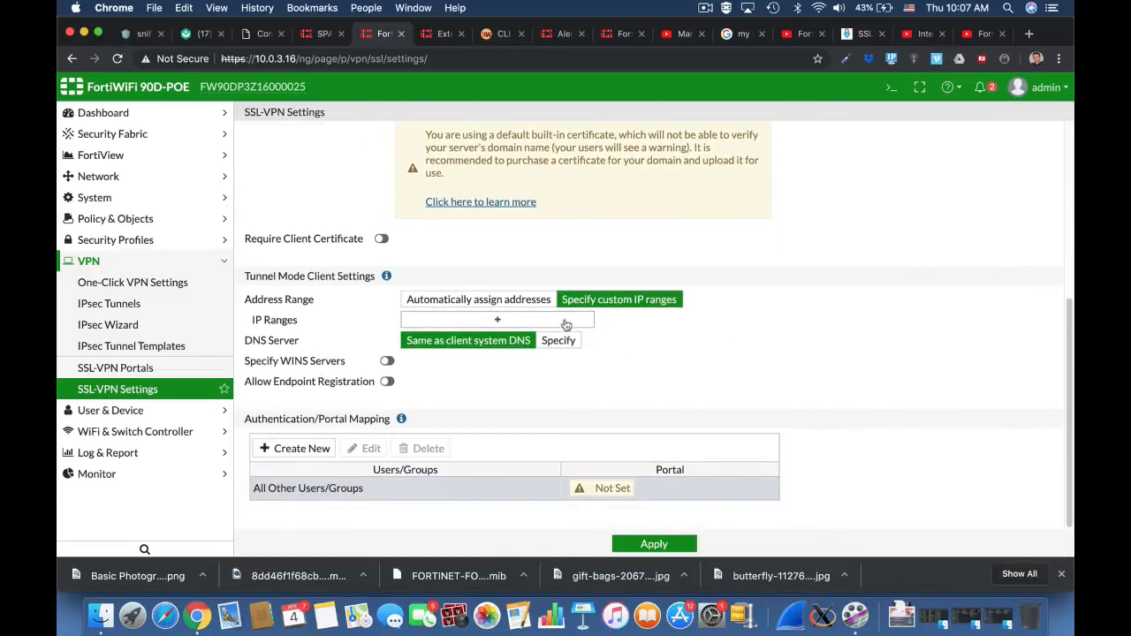
{"action": "left_click", "coordinate": [566, 325]}
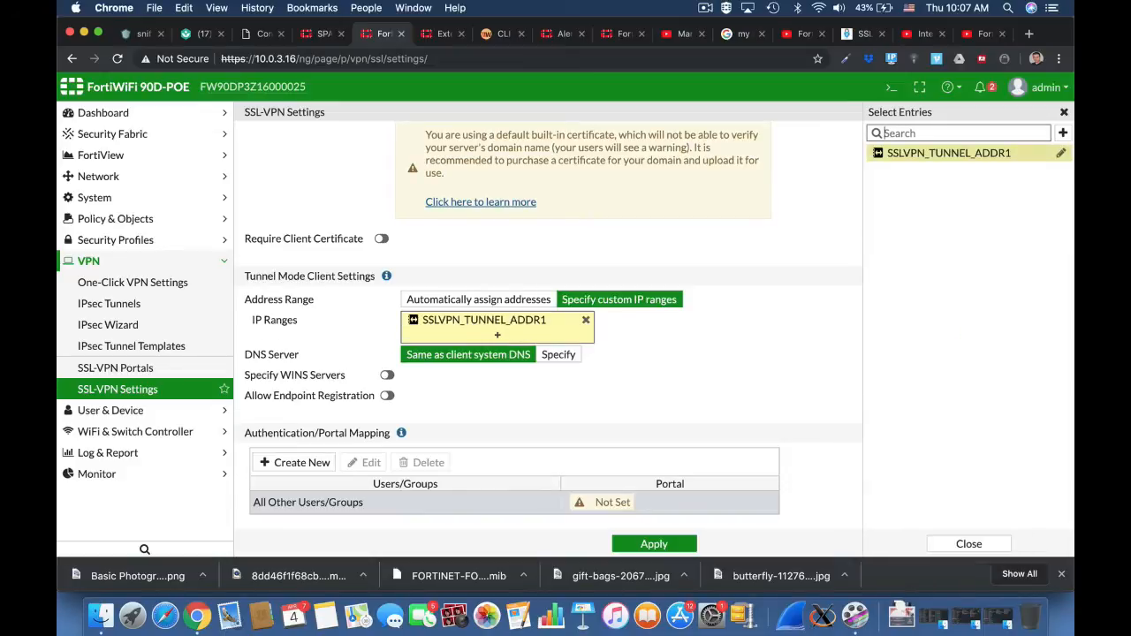
{"action": "left_click", "coordinate": [774, 383]}
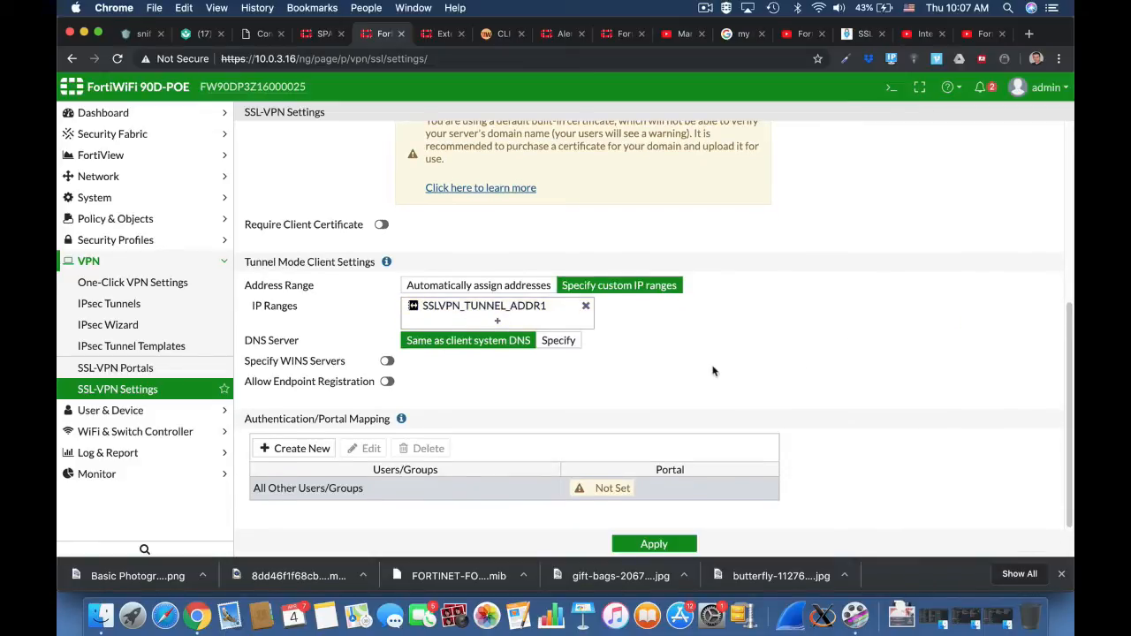
Create an authentication/portal mapping that gives the ssl users group the full-access portal.
{"action": "left_click", "coordinate": [300, 449]}
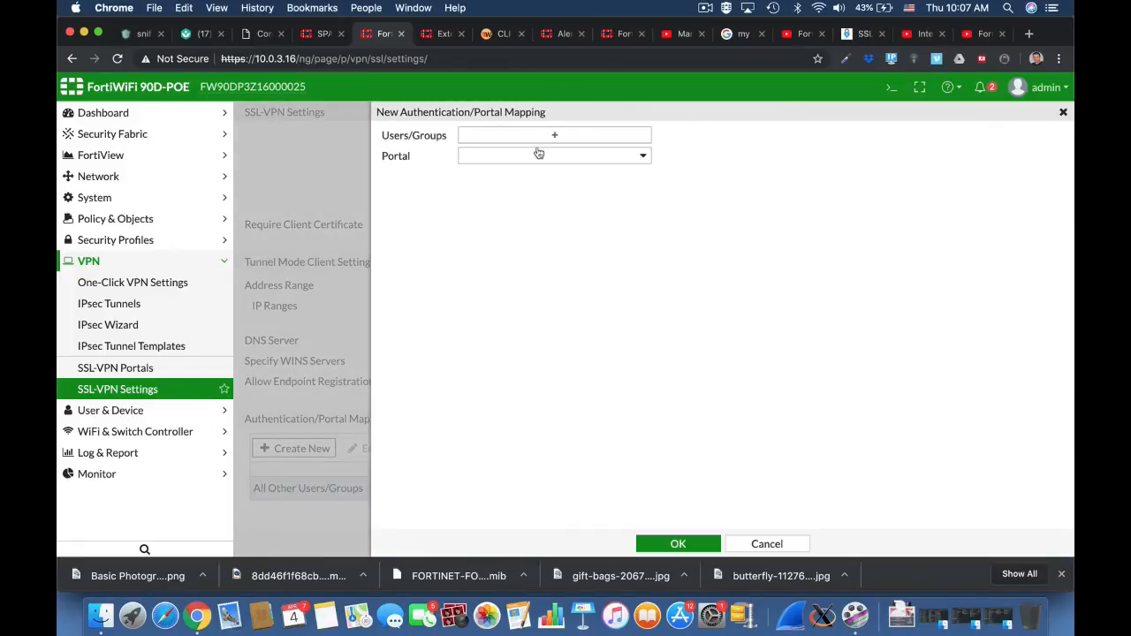
{"action": "left_click", "coordinate": [538, 136]}
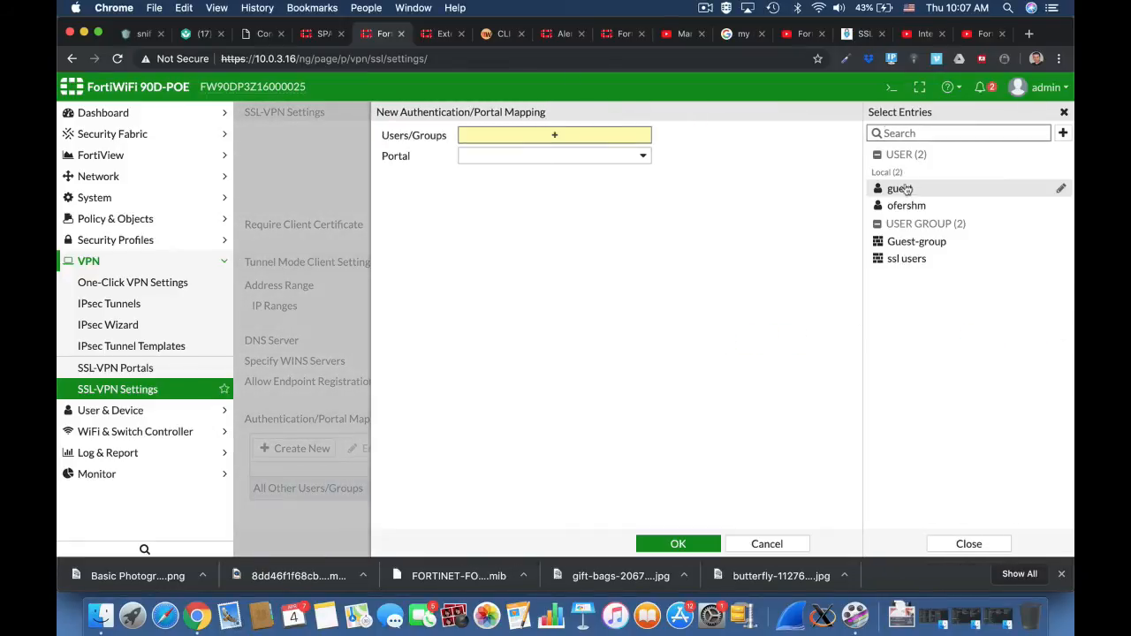
{"action": "left_click", "coordinate": [902, 260]}
{"action": "left_click", "coordinate": [640, 170]}
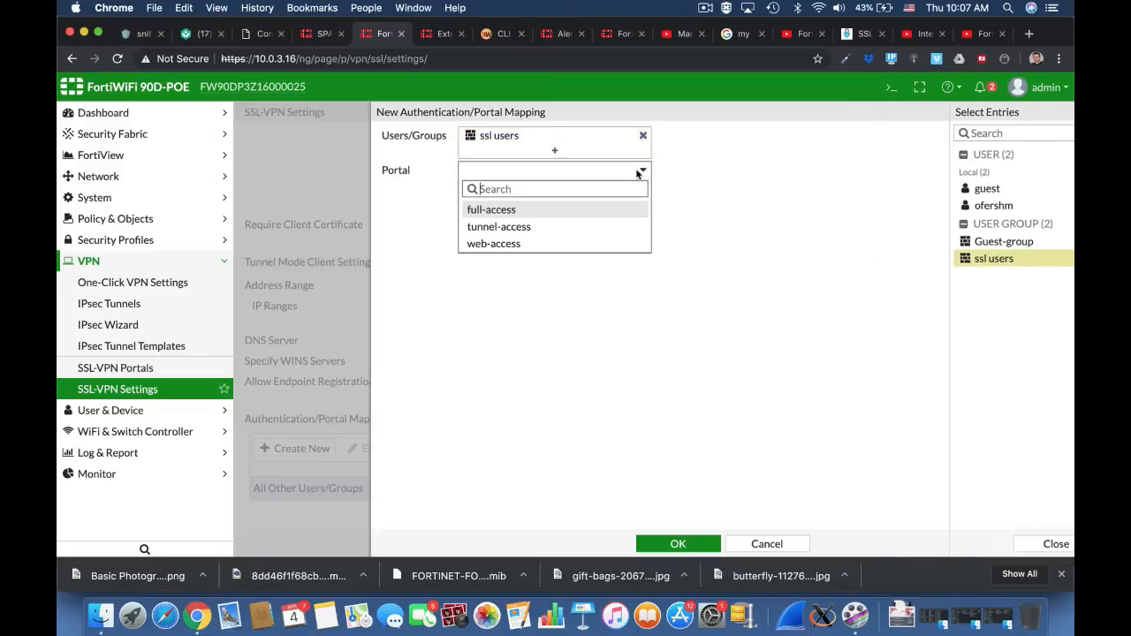
{"action": "left_click", "coordinate": [547, 212]}
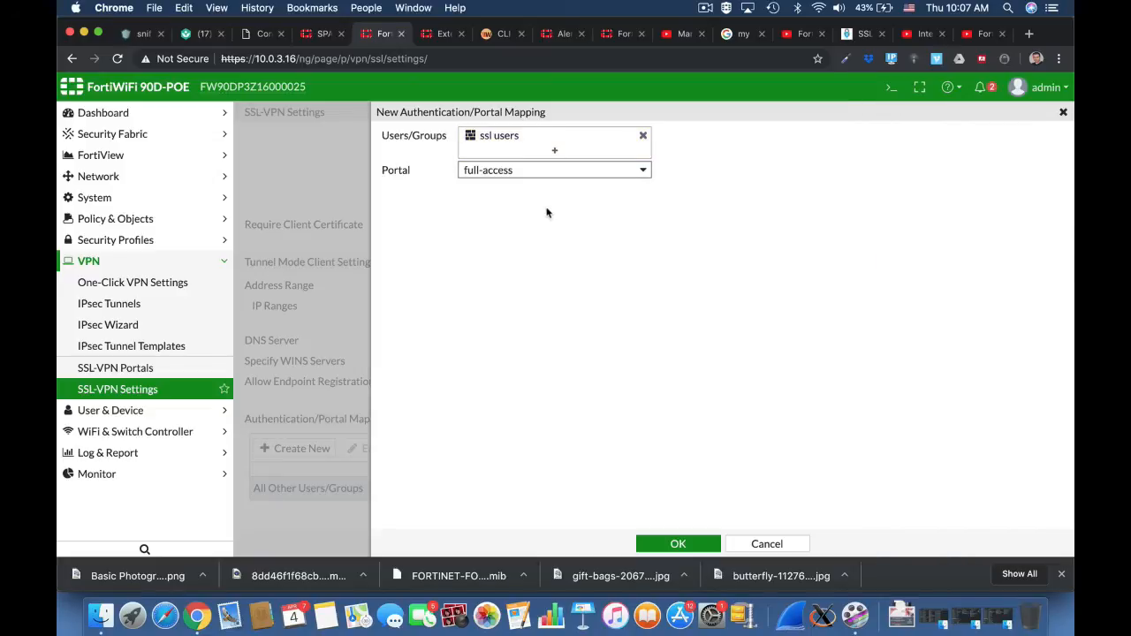
{"action": "left_click", "coordinate": [677, 542]}
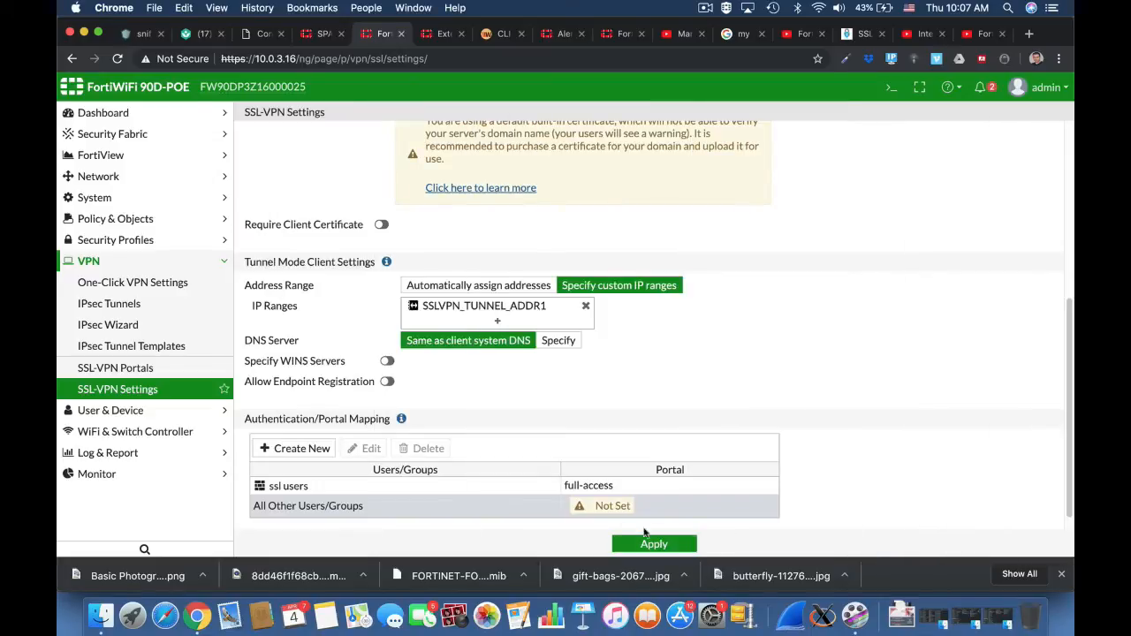
Map All Other Users/Groups to the web-access portal and apply the SSL-VPN settings, accepting the default built-in certificate.
{"action": "left_click", "coordinate": [602, 507]}
{"action": "double_click", "coordinate": [602, 507]}
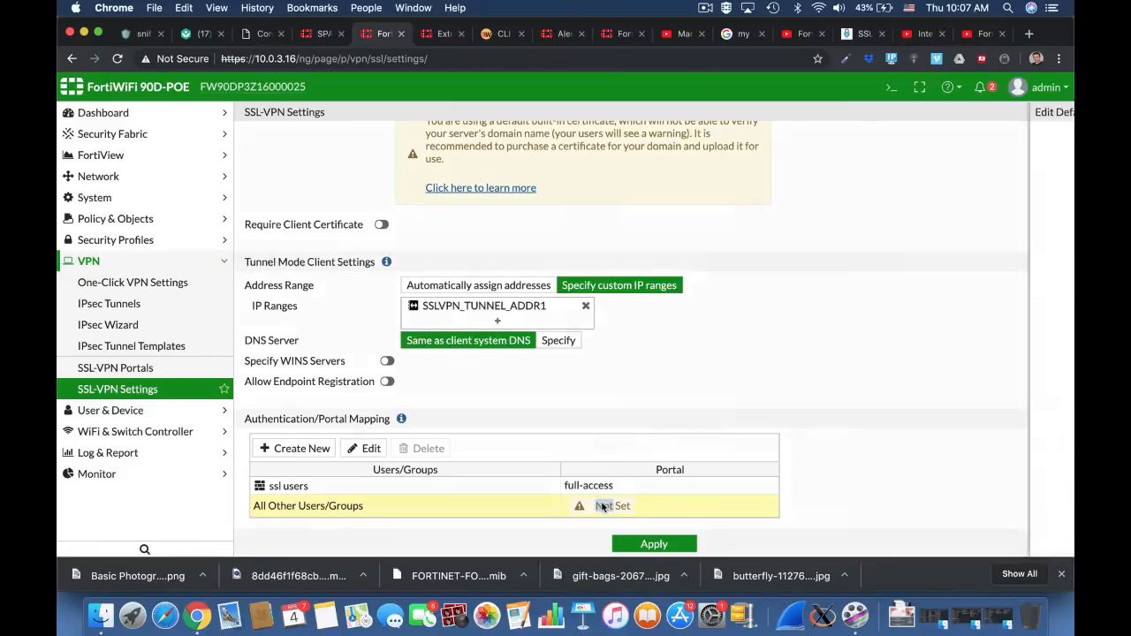
{"action": "left_click", "coordinate": [536, 186]}
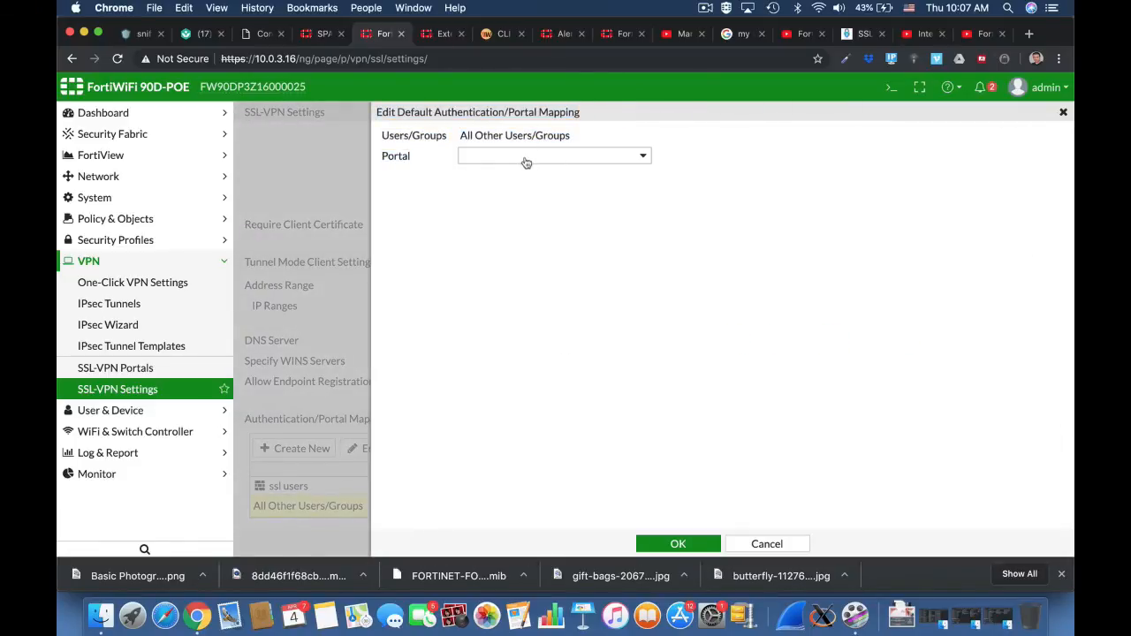
{"action": "left_click", "coordinate": [526, 161]}
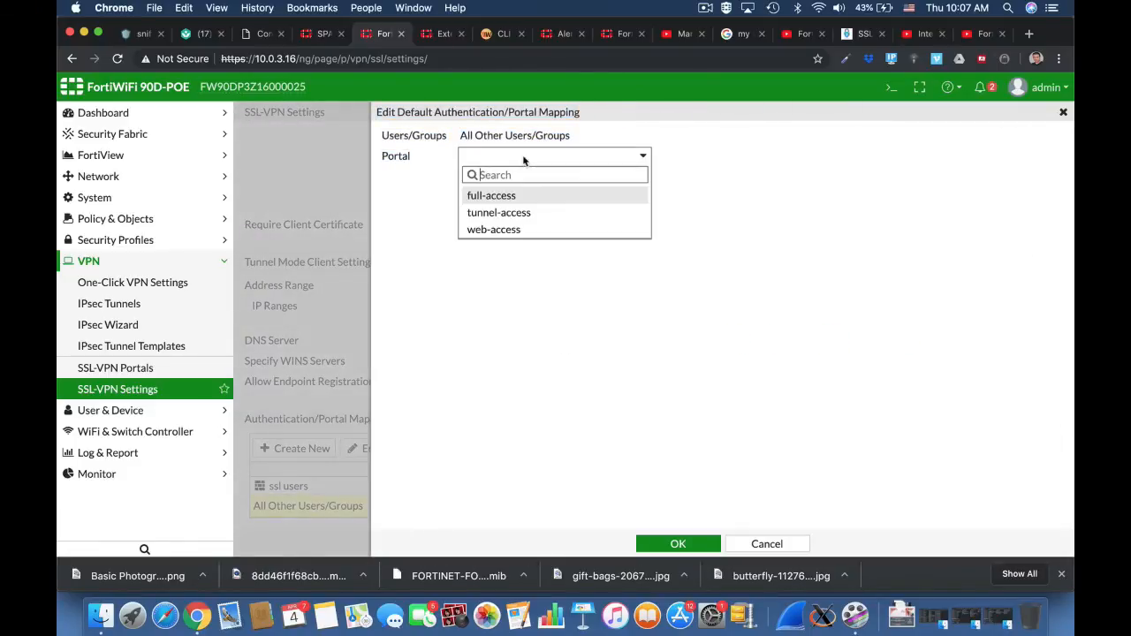
{"action": "left_click", "coordinate": [519, 228]}
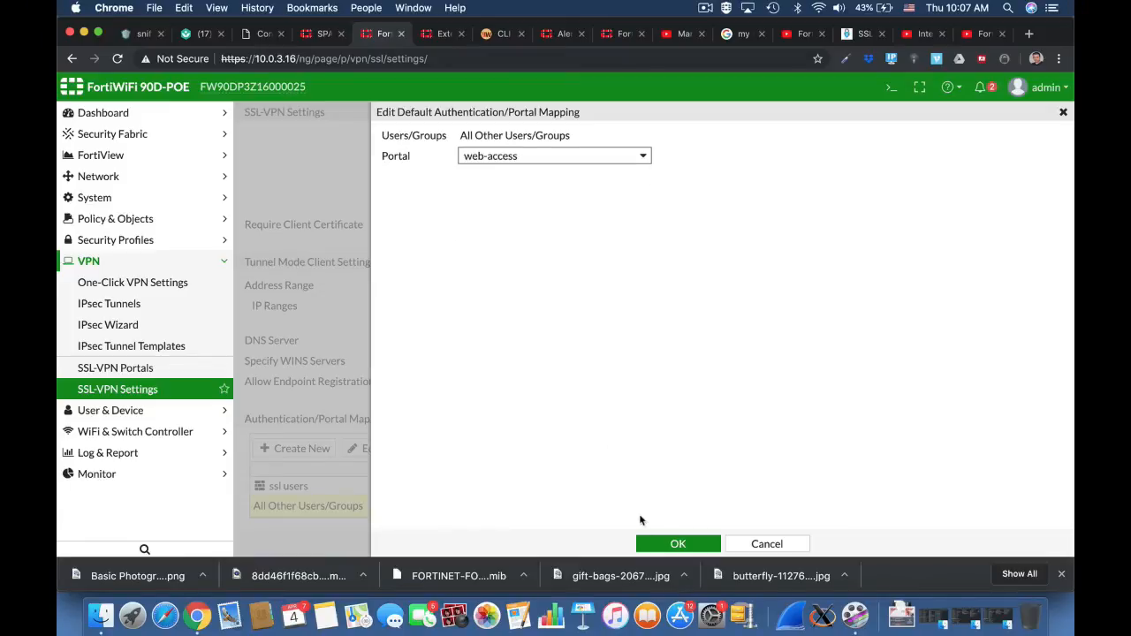
{"action": "left_click", "coordinate": [674, 542]}
{"action": "left_click", "coordinate": [678, 543]}
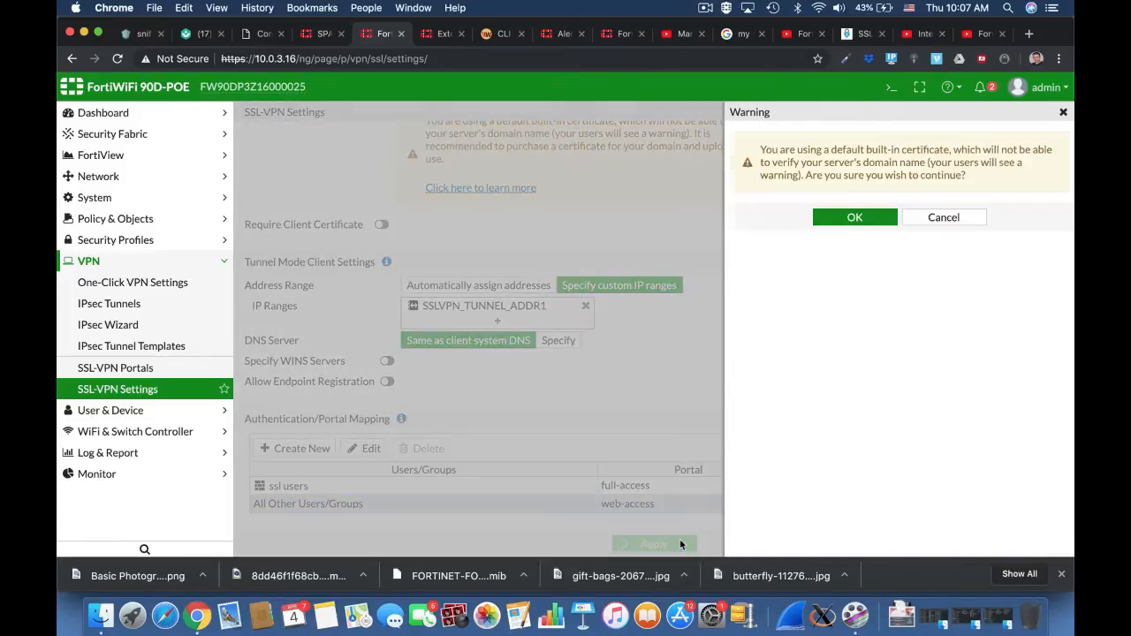
{"action": "left_click", "coordinate": [856, 218]}
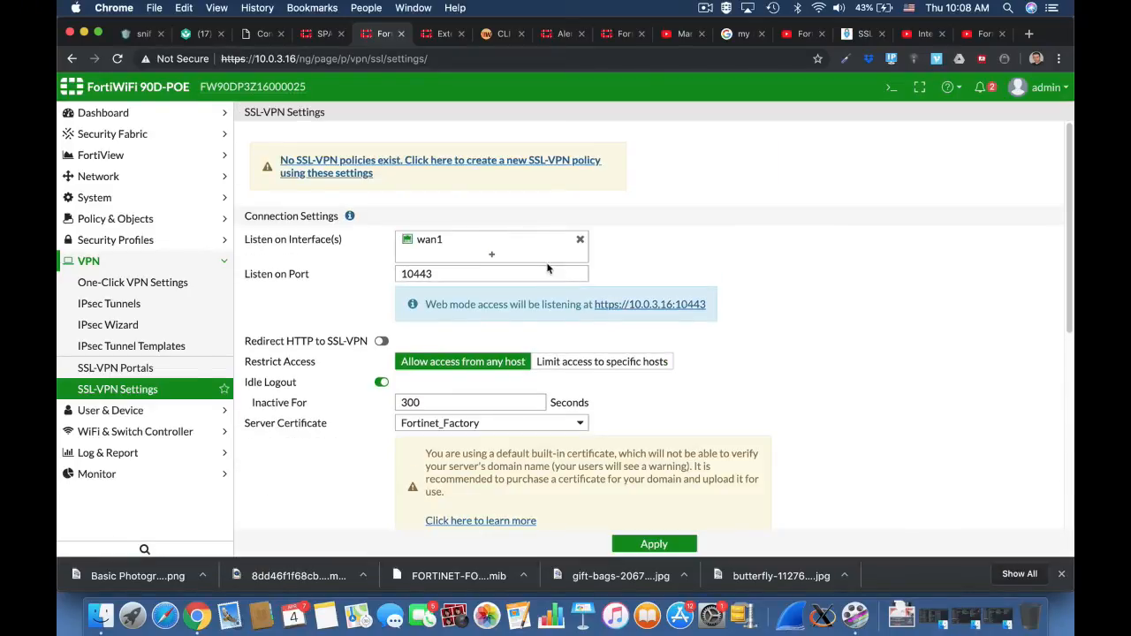
Create an IPv4 policy named SSL-VPN with SSL-VPN tunnel interface (ssl.root) as incoming interface and wan1 as outgoing interface.
{"action": "left_click", "coordinate": [186, 222]}
{"action": "left_click", "coordinate": [175, 240]}
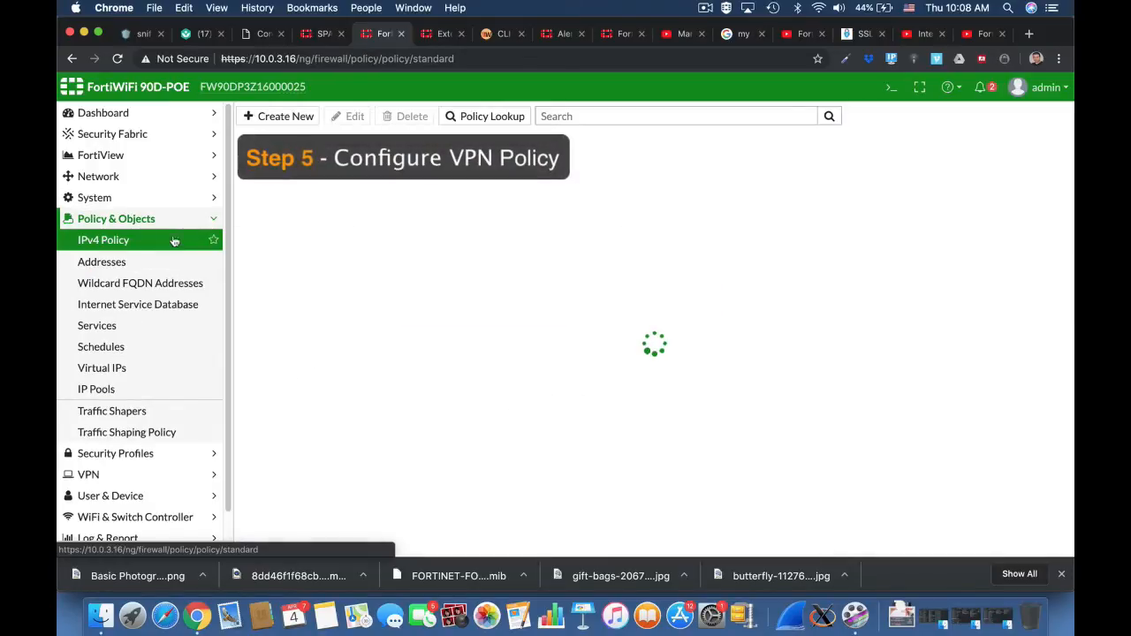
{"action": "left_click", "coordinate": [289, 117]}
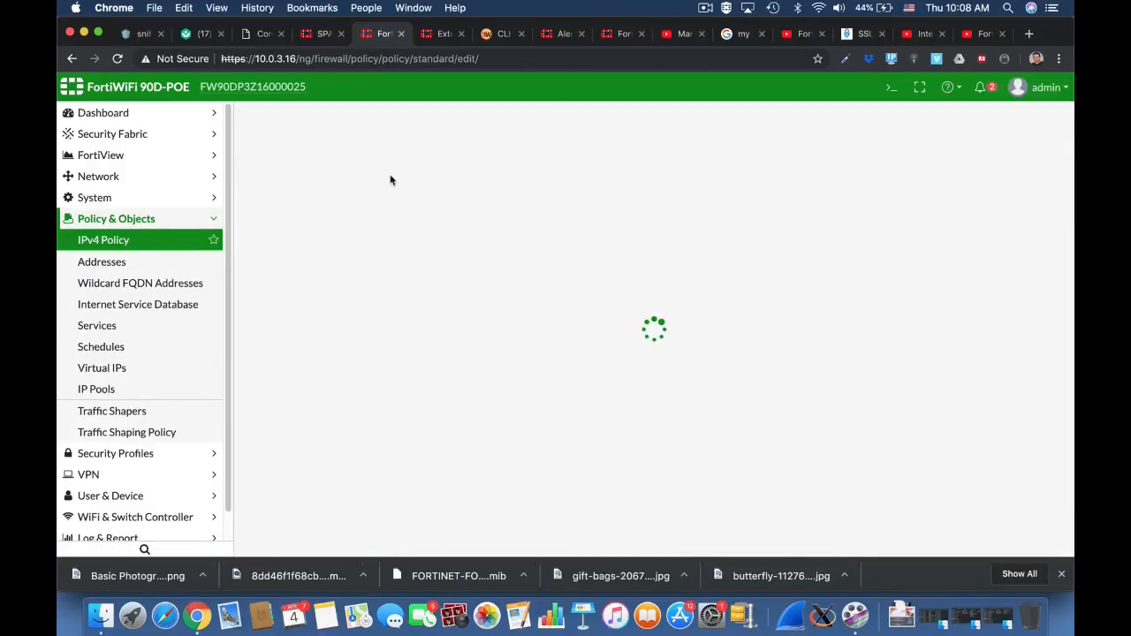
{"action": "left_click", "coordinate": [369, 156]}
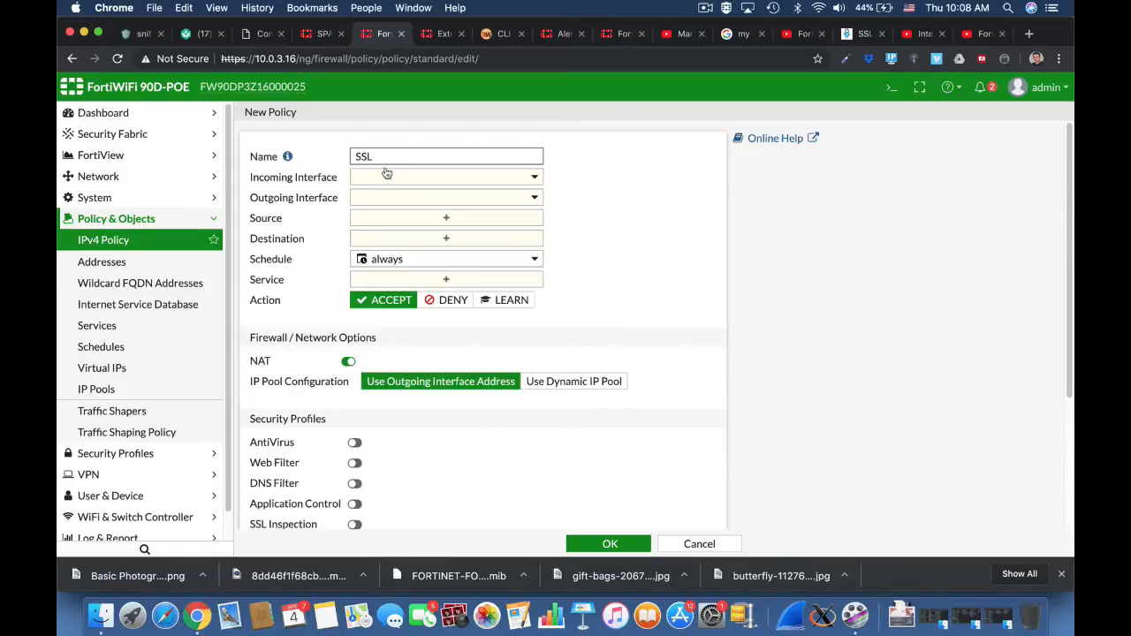
{"action": "type", "text": "SSL-VPN"}
{"action": "left_click", "coordinate": [386, 176]}
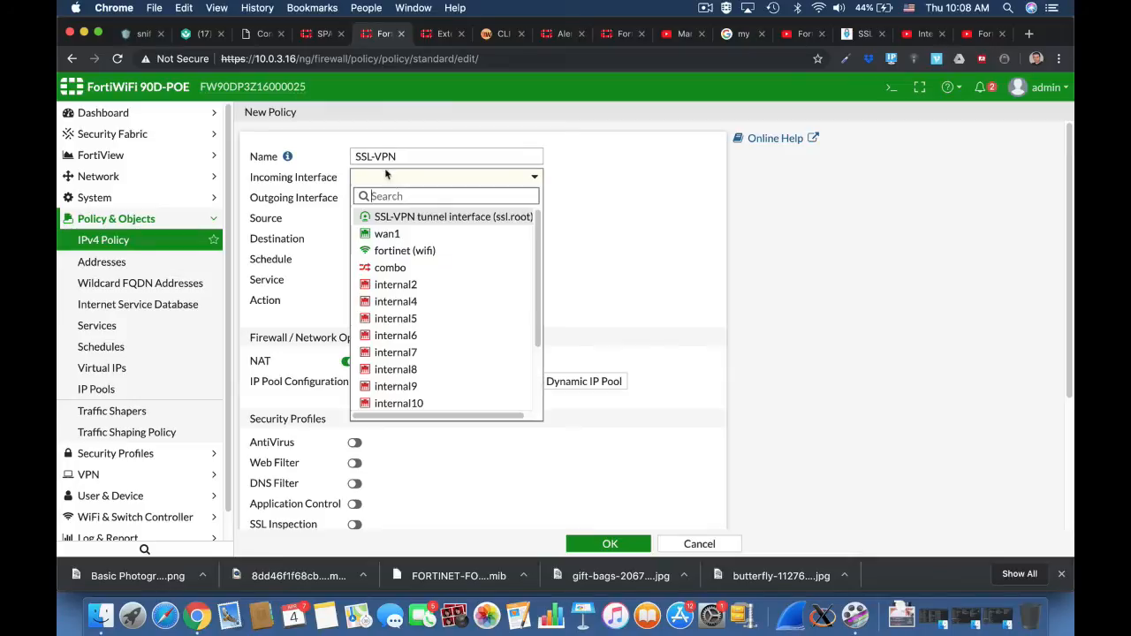
{"action": "left_click", "coordinate": [398, 218]}
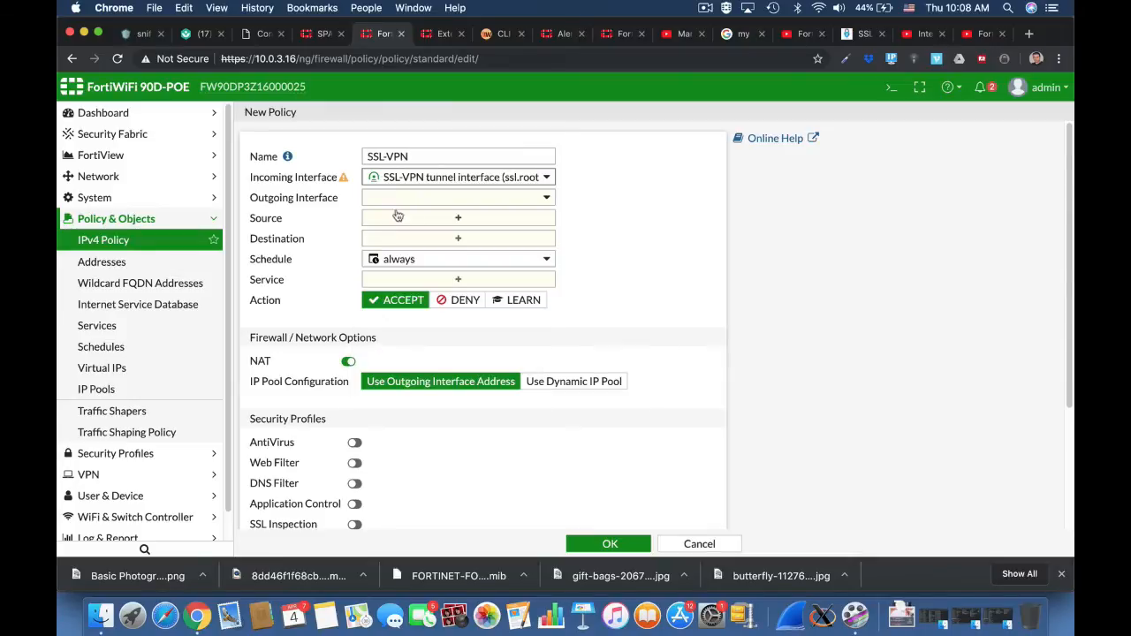
{"action": "left_click", "coordinate": [447, 198]}
{"action": "left_click", "coordinate": [448, 254]}
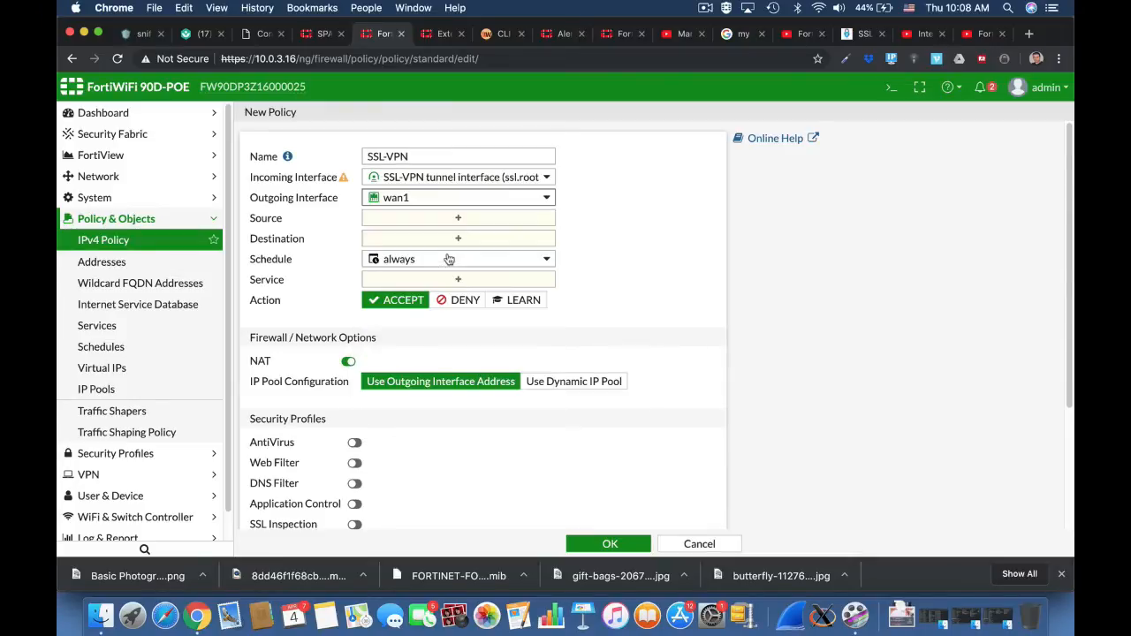
Set the policy's source to the all address and the ssl users group.
{"action": "left_click", "coordinate": [478, 219]}
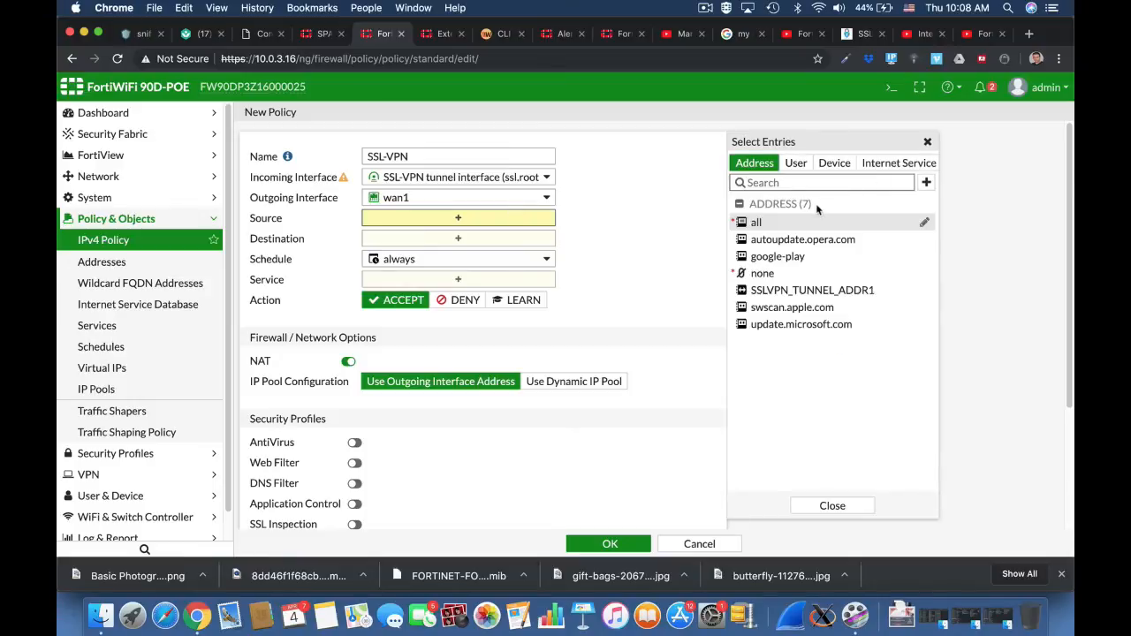
{"action": "left_click", "coordinate": [761, 223]}
{"action": "left_click", "coordinate": [797, 162]}
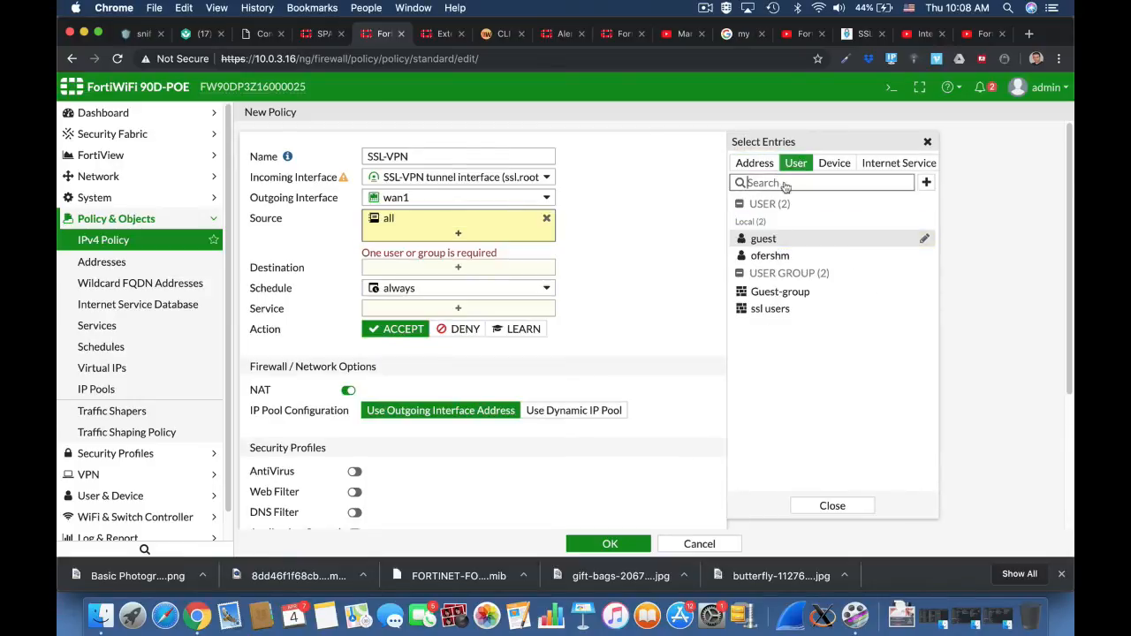
{"action": "left_click", "coordinate": [770, 309]}
Set the policy's destination to all and service to ALL, and save it, accepting the built-in certificate.
{"action": "left_click", "coordinate": [448, 272]}
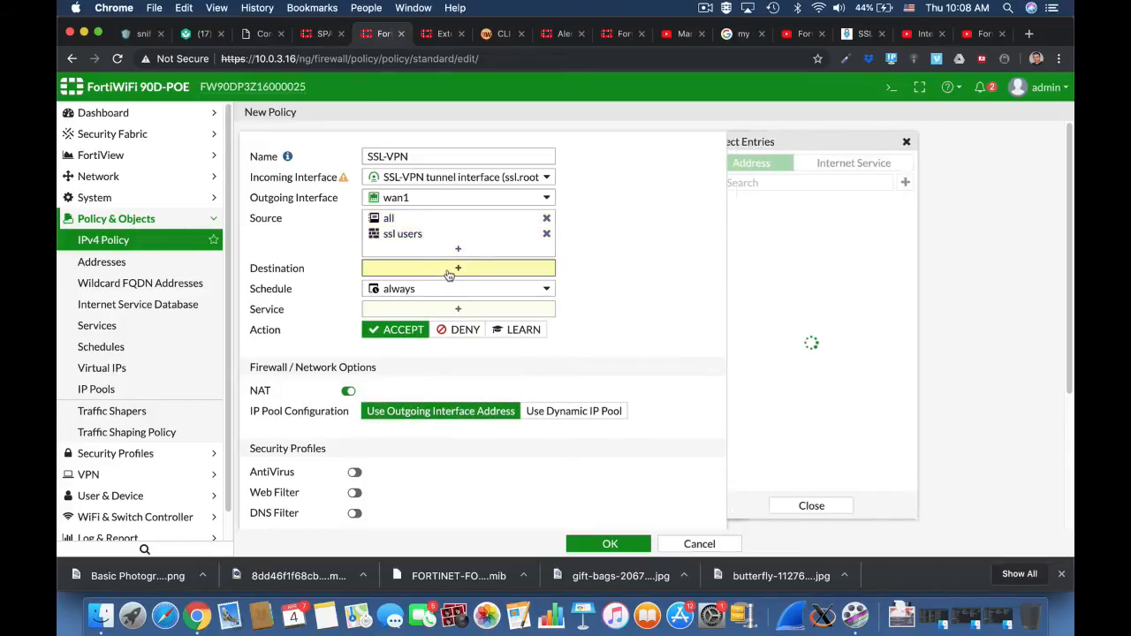
{"action": "left_click", "coordinate": [782, 222]}
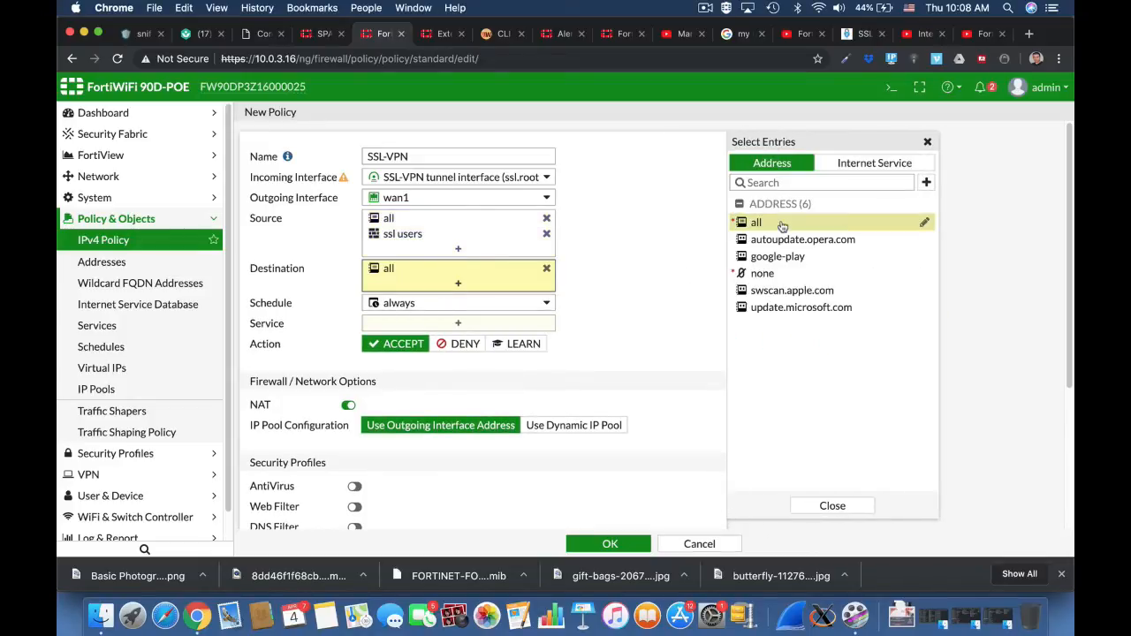
{"action": "left_click", "coordinate": [474, 324]}
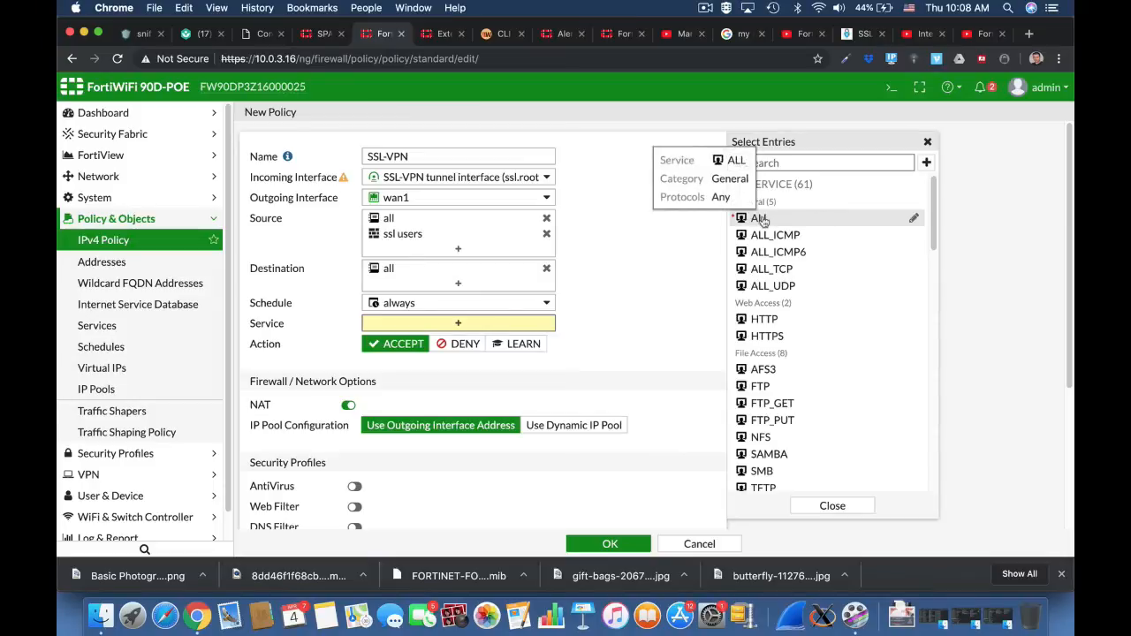
{"action": "left_click", "coordinate": [761, 220]}
{"action": "left_click", "coordinate": [607, 544]}
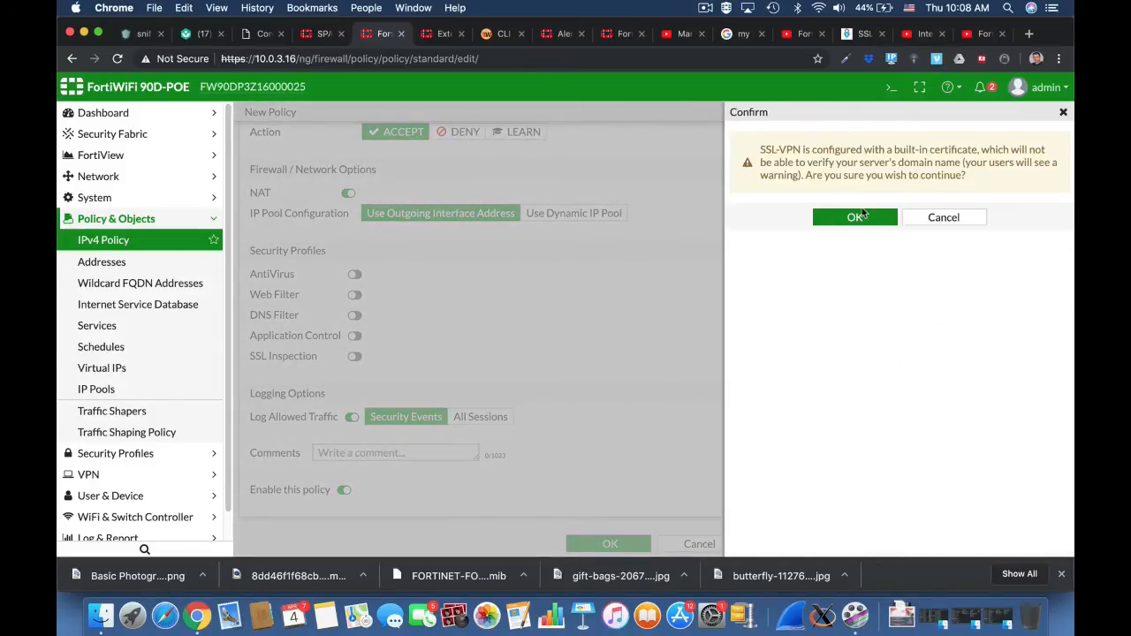
{"action": "left_click", "coordinate": [857, 216]}
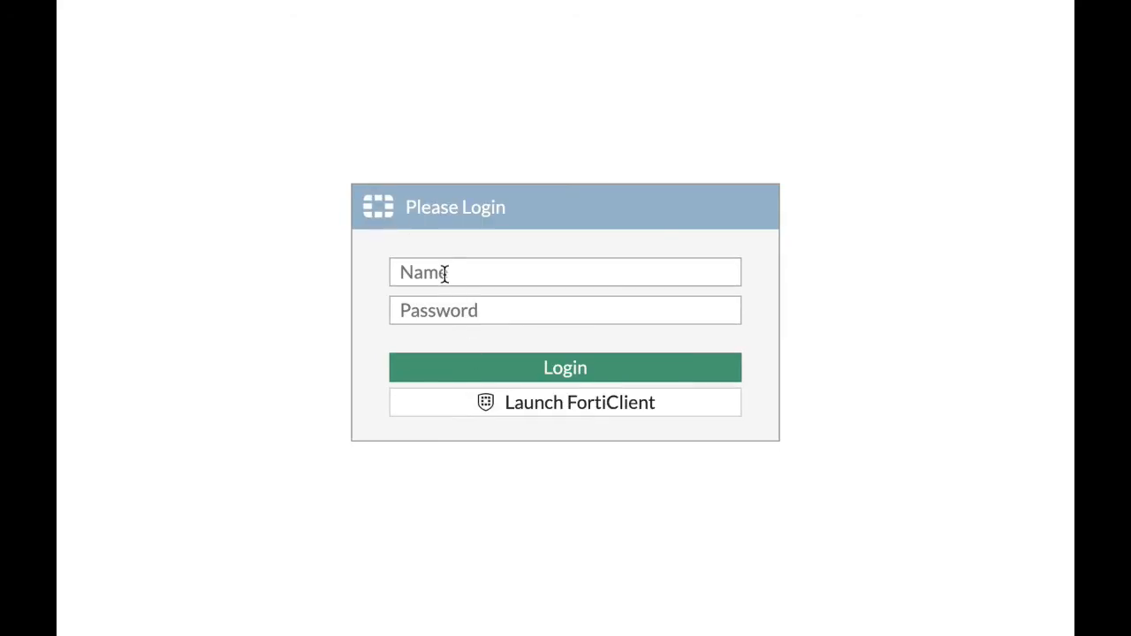
Log in to the SSL-VPN web portal with the VPN user's username and password.
{"action": "left_click", "coordinate": [444, 274]}
{"action": "type", "text": "ofer"}
{"action": "key", "text": "Tab"}
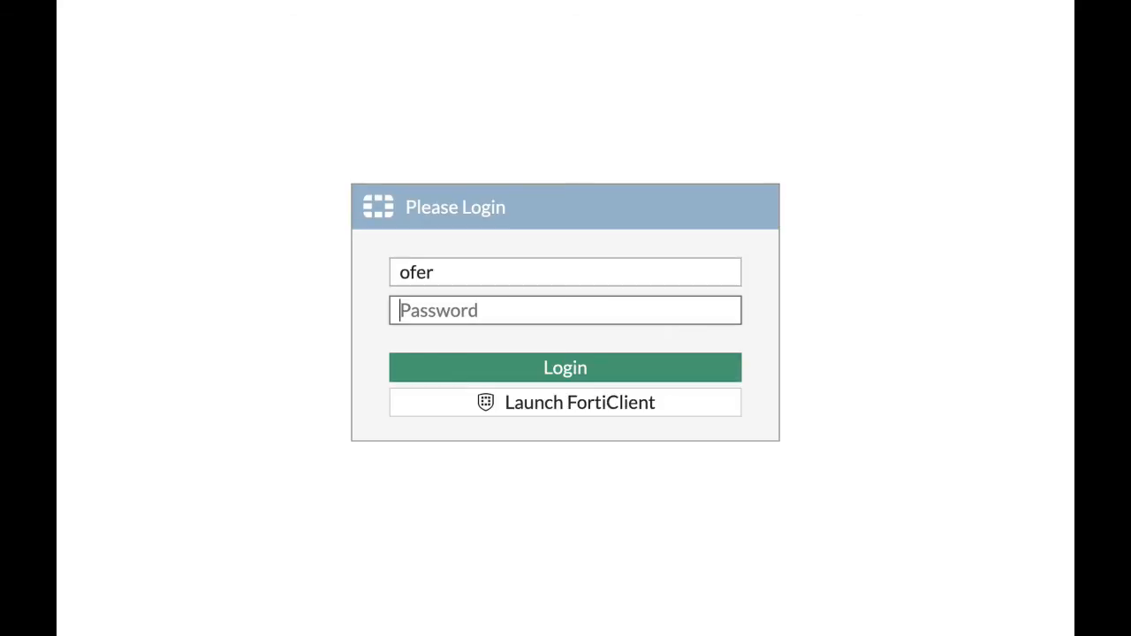
{"action": "left_click", "coordinate": [444, 270]}
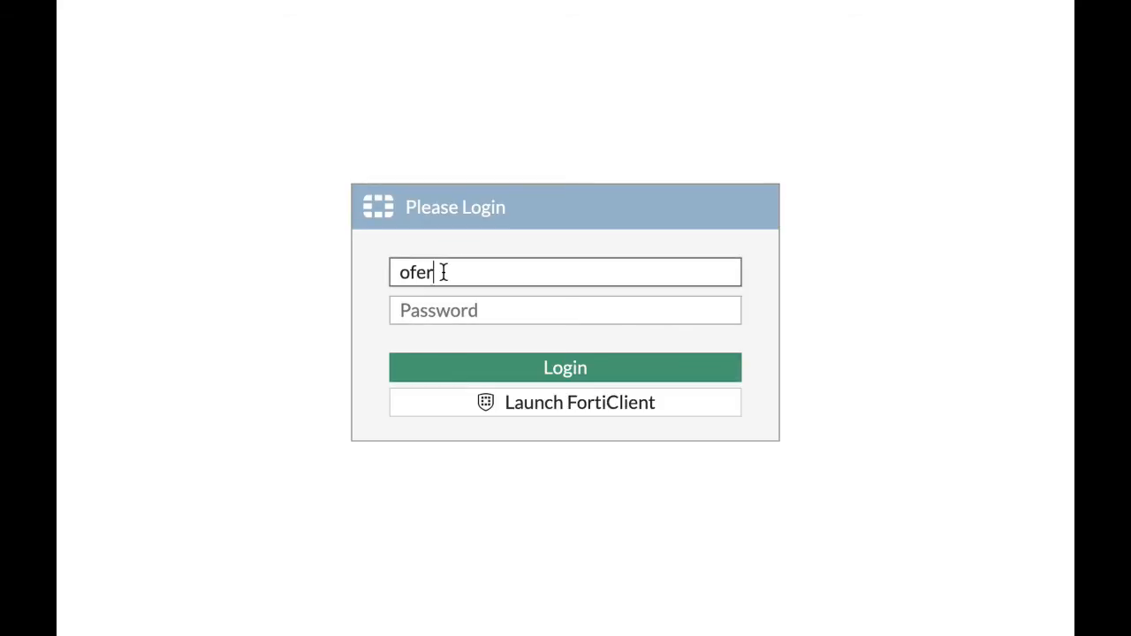
{"action": "type", "text": "shm"}
{"action": "key", "text": "Tab"}
{"action": "type", "text": "••"}
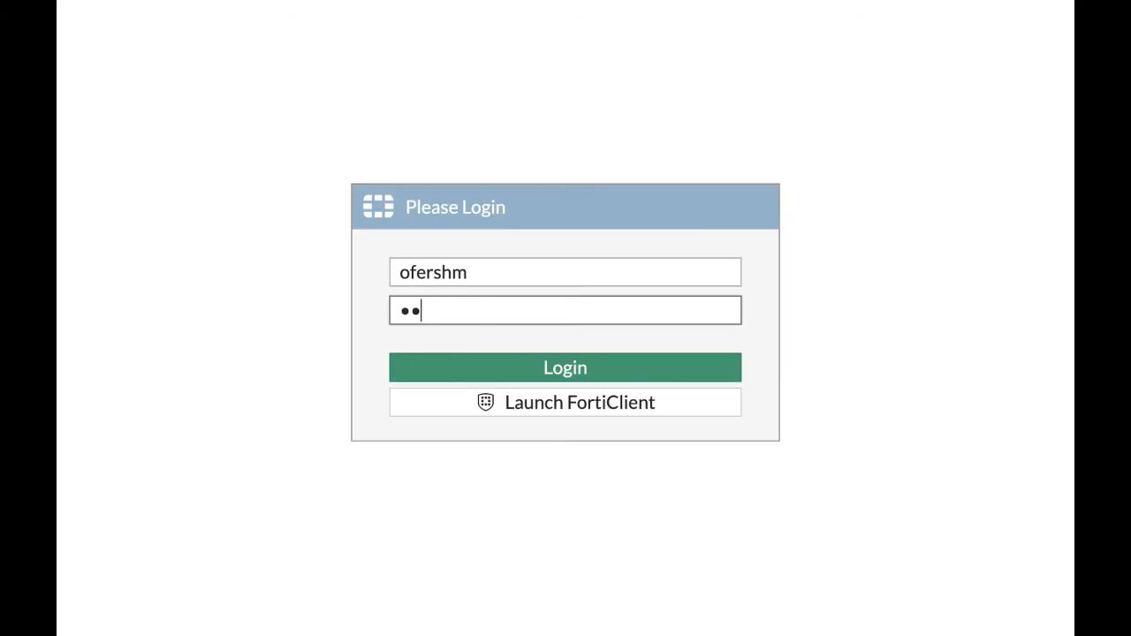
{"action": "left_click", "coordinate": [549, 370]}
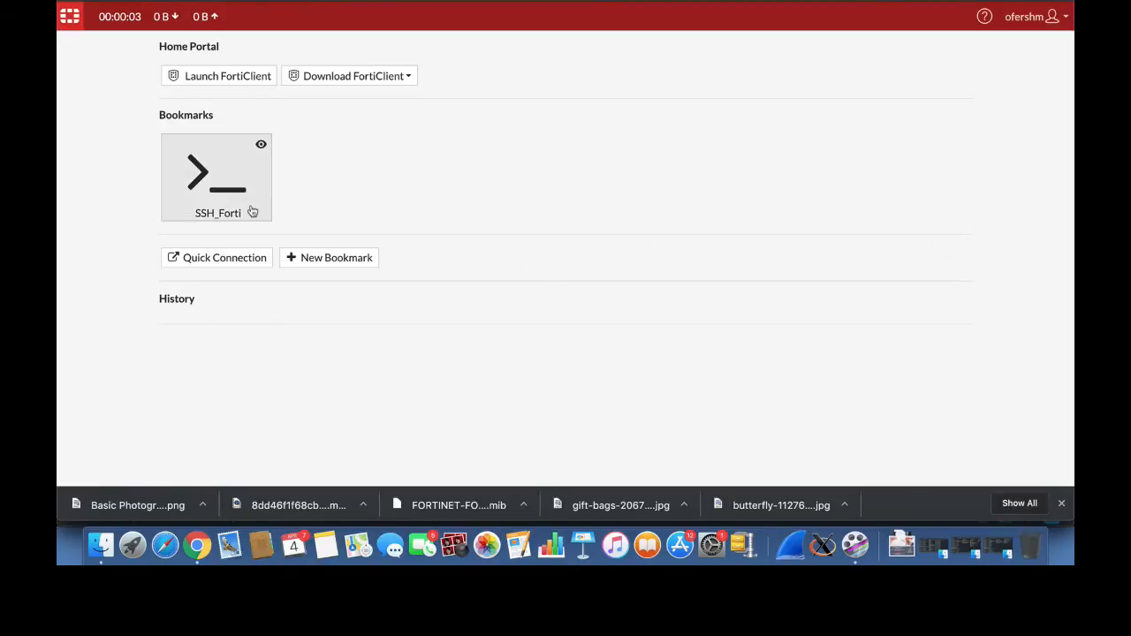
Open the SSH_Forti bookmark and log in to the SSH session with the device's username and password.
{"action": "left_click", "coordinate": [252, 211]}
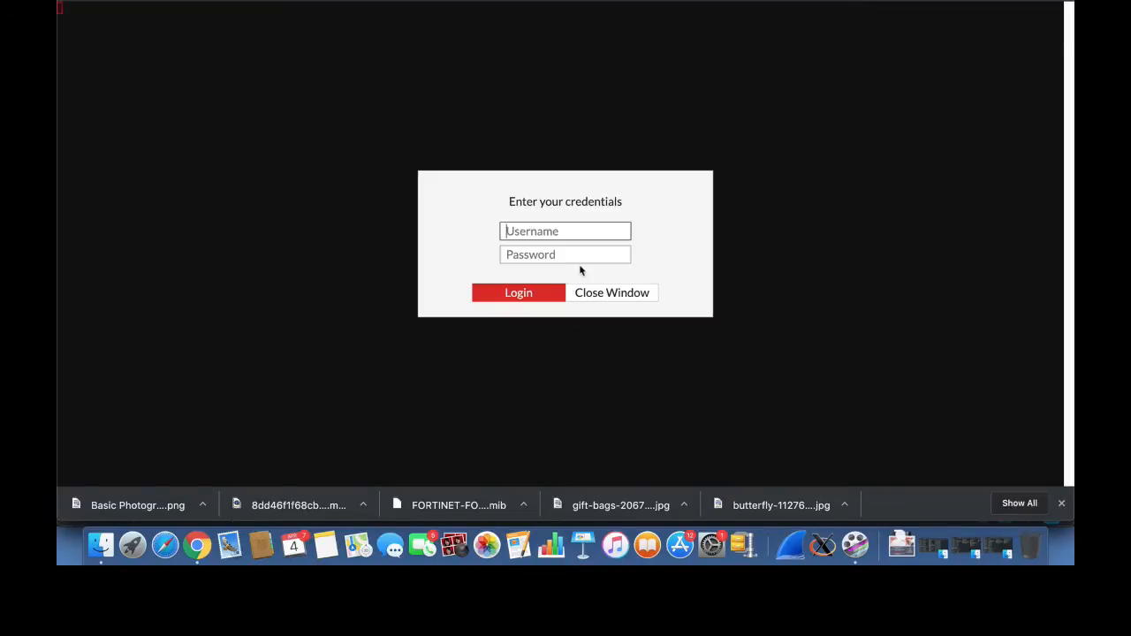
{"action": "type", "text": "admin"}
{"action": "key", "text": "Return"}
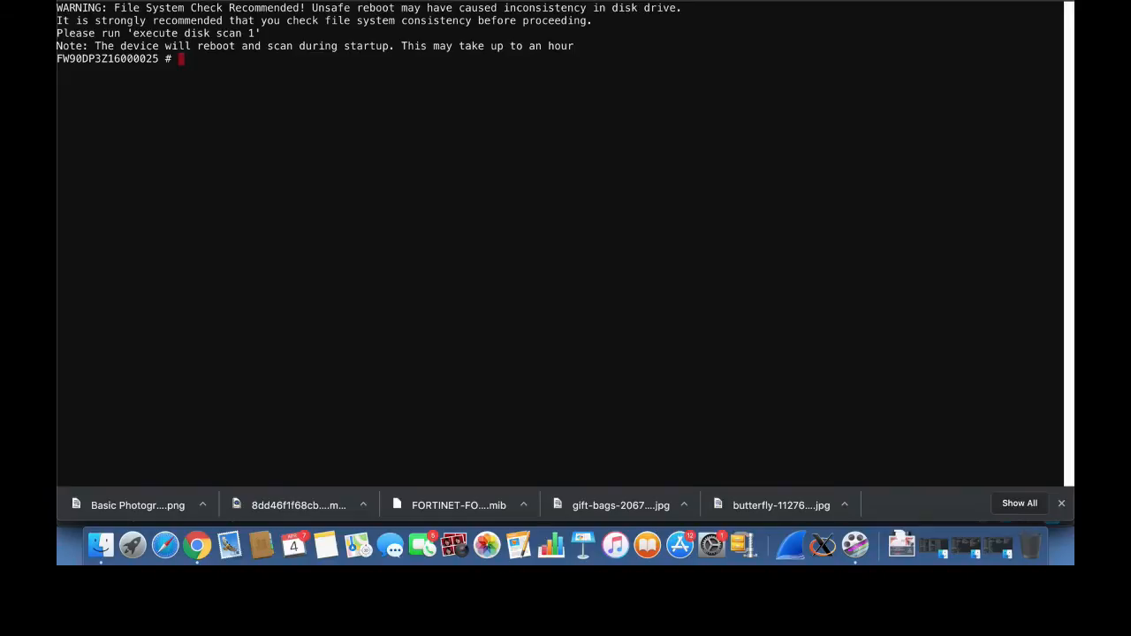
{"action": "key", "text": "Return"}
{"action": "key", "text": "Return"}
{"action": "key", "text": "Return"}
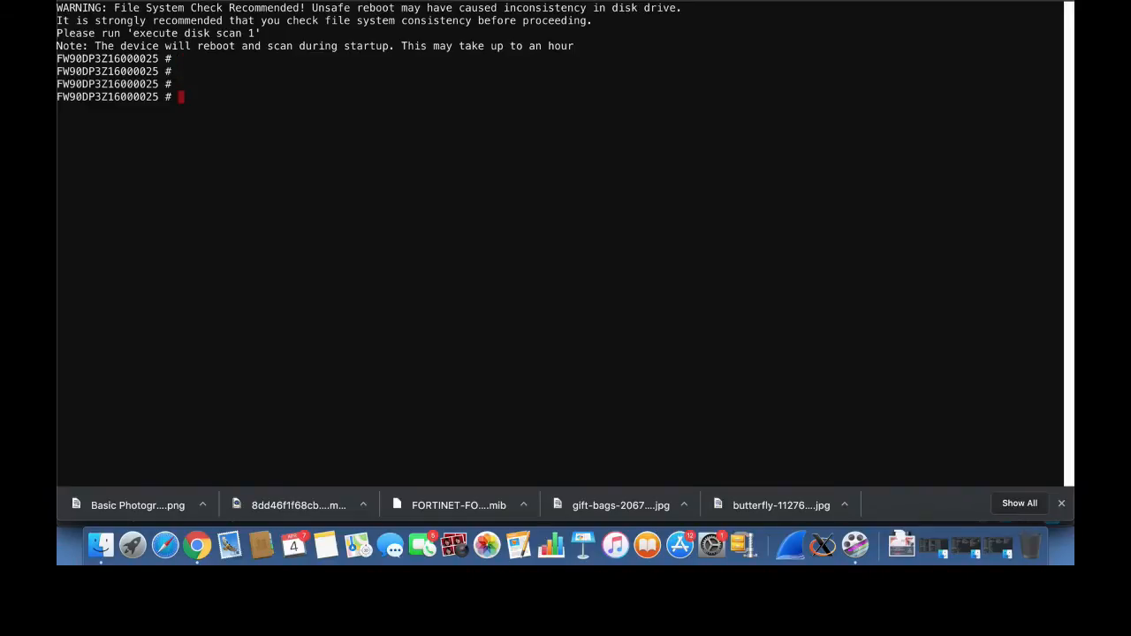
Run show system interface in the SSH session and page through the interface configuration.
{"action": "type", "text": "show system interface"}
{"action": "key", "text": "Return"}
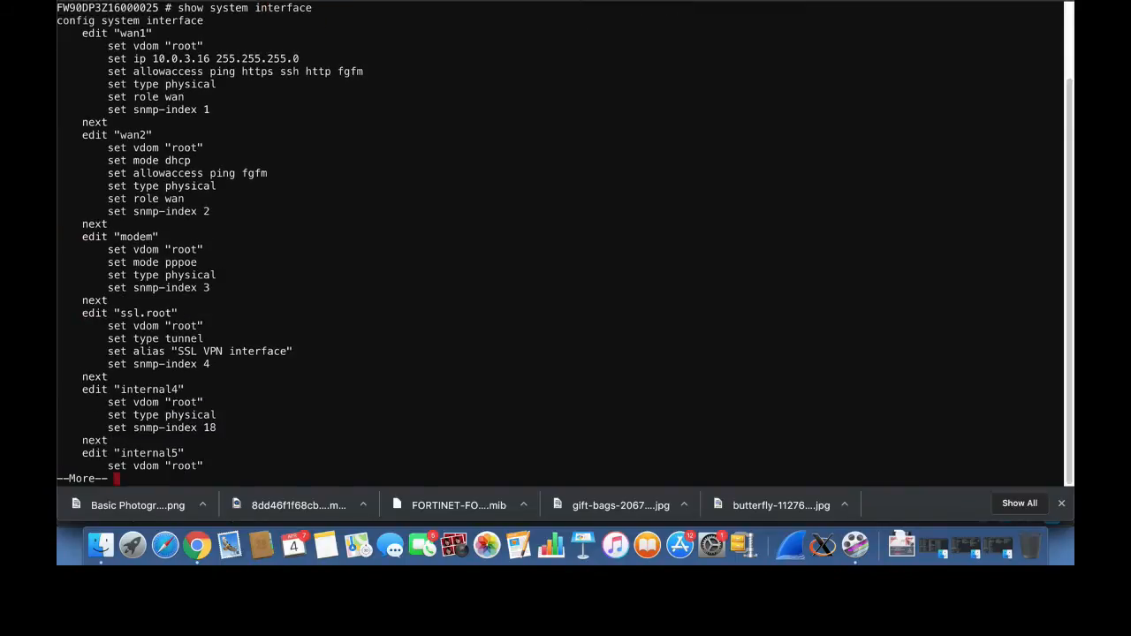
{"action": "key", "text": "Return"}
{"action": "key", "text": "Return"}
{"action": "key", "text": "Return"}
{"action": "key", "text": "Return"}
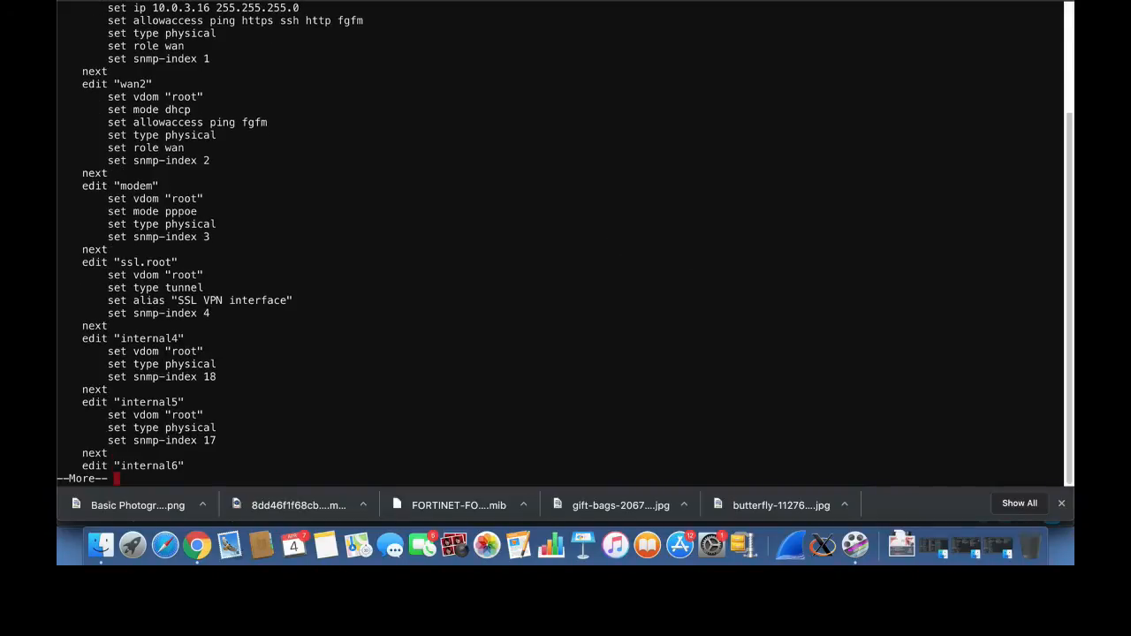
Enable the Web Application Firewall feature in Feature Visibility and apply the change.
{"action": "left_click", "coordinate": [704, 0]}
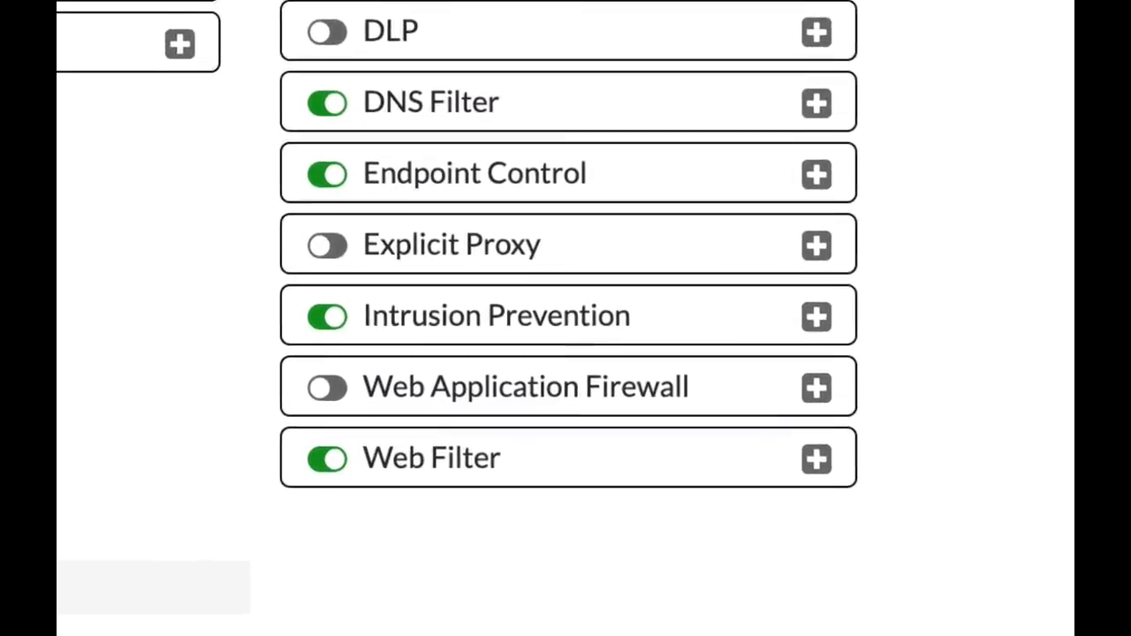
{"action": "left_click", "coordinate": [327, 387]}
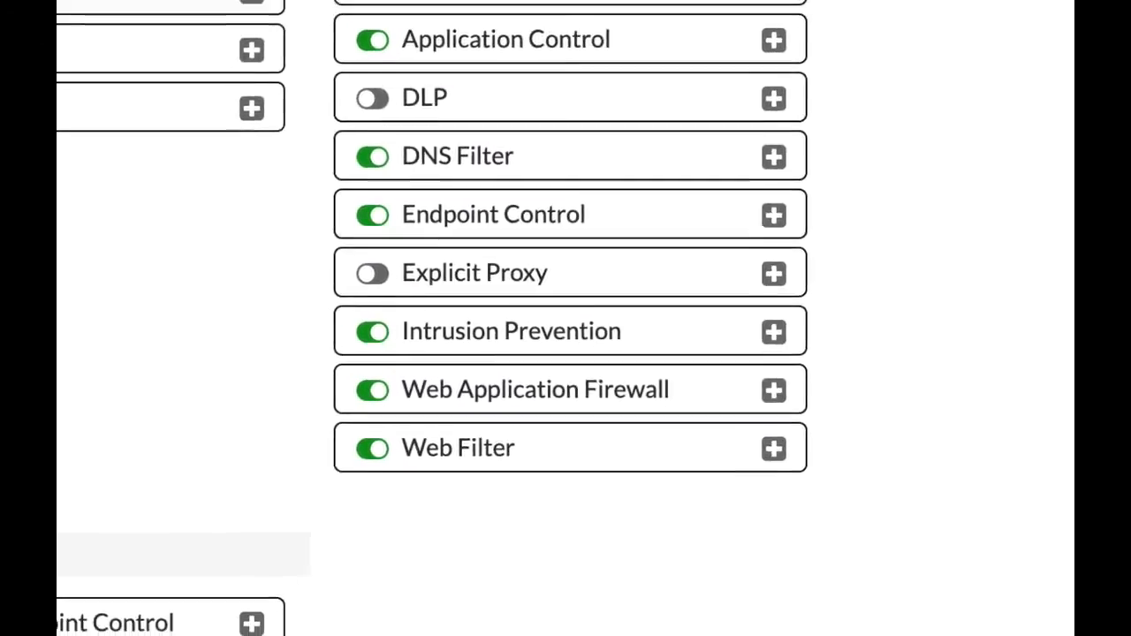
{"action": "left_click", "coordinate": [661, 593]}
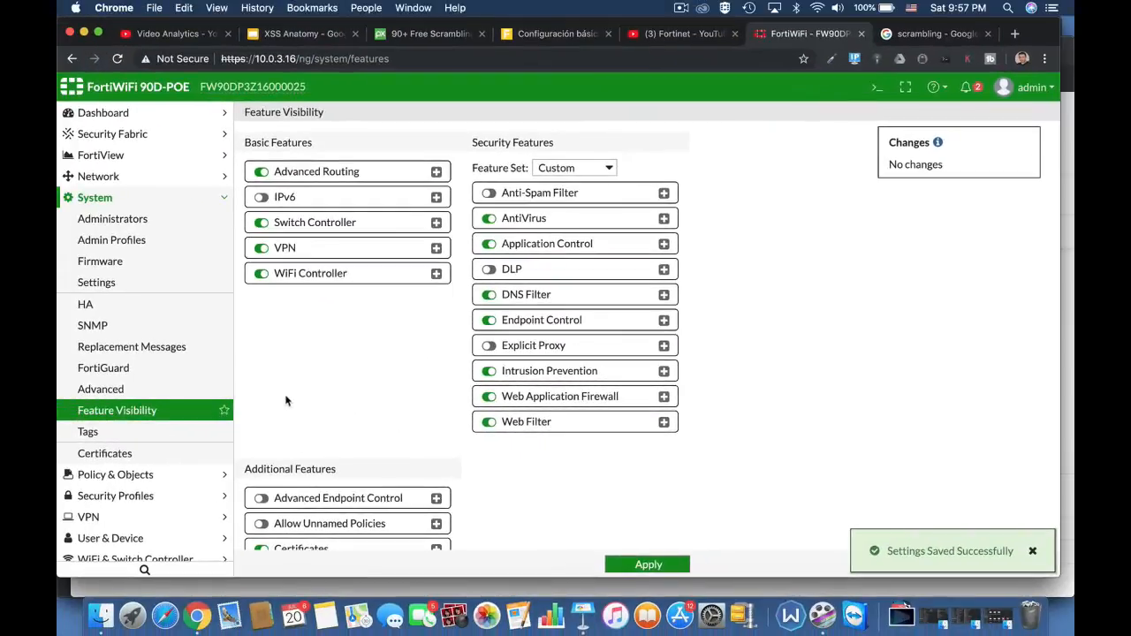
Open the default Web Application Firewall security profile.
{"action": "left_click", "coordinate": [124, 495]}
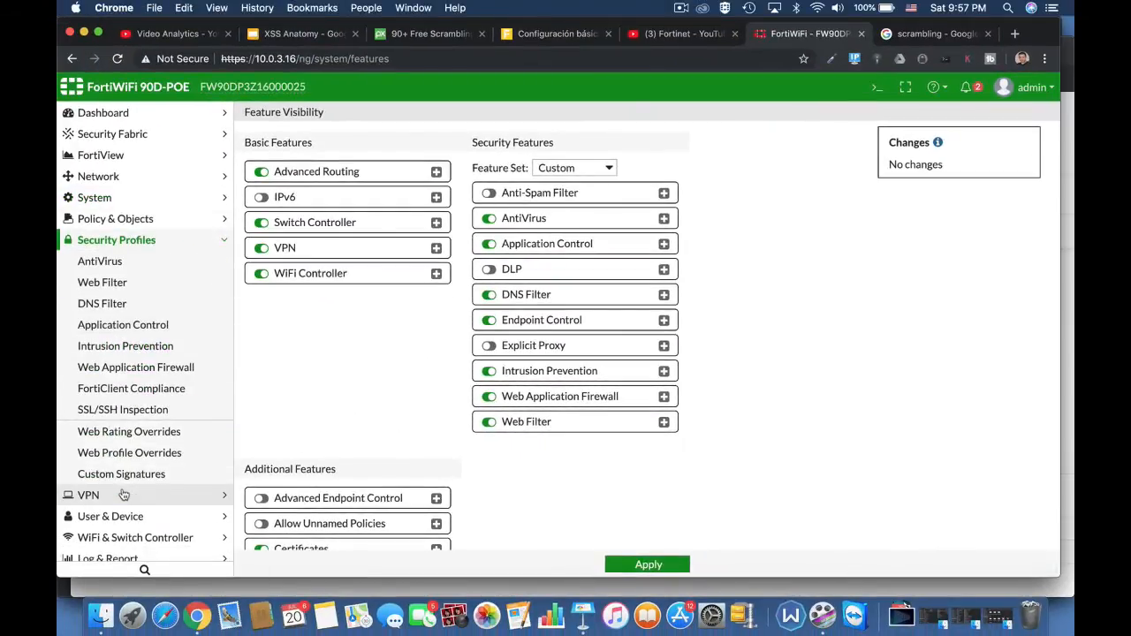
{"action": "left_click", "coordinate": [149, 369]}
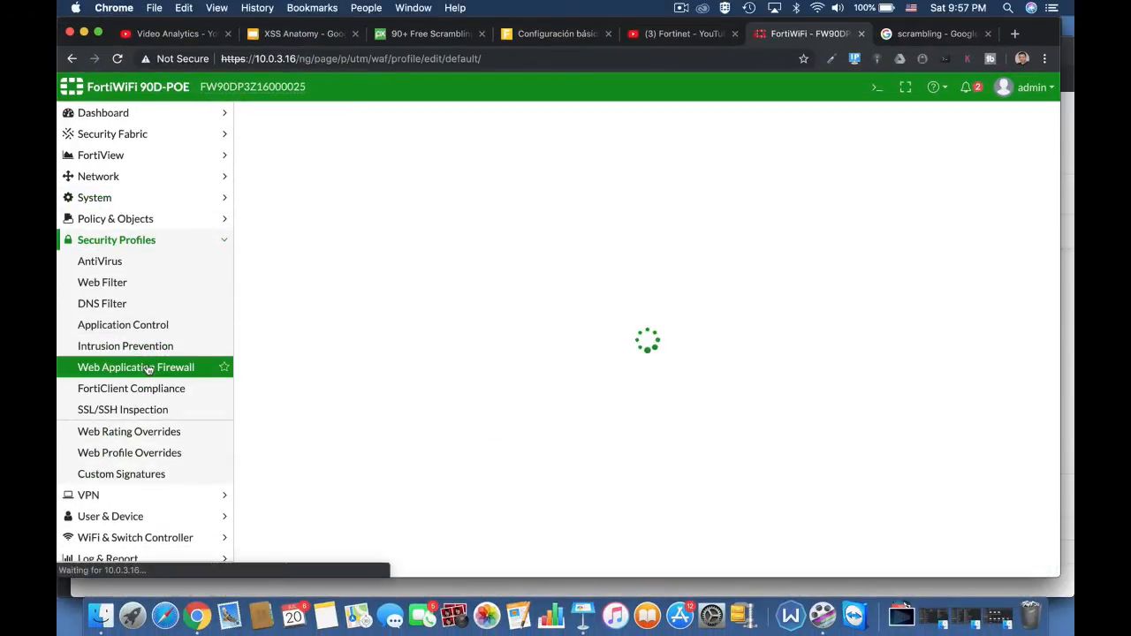
{"action": "left_click", "coordinate": [289, 263]}
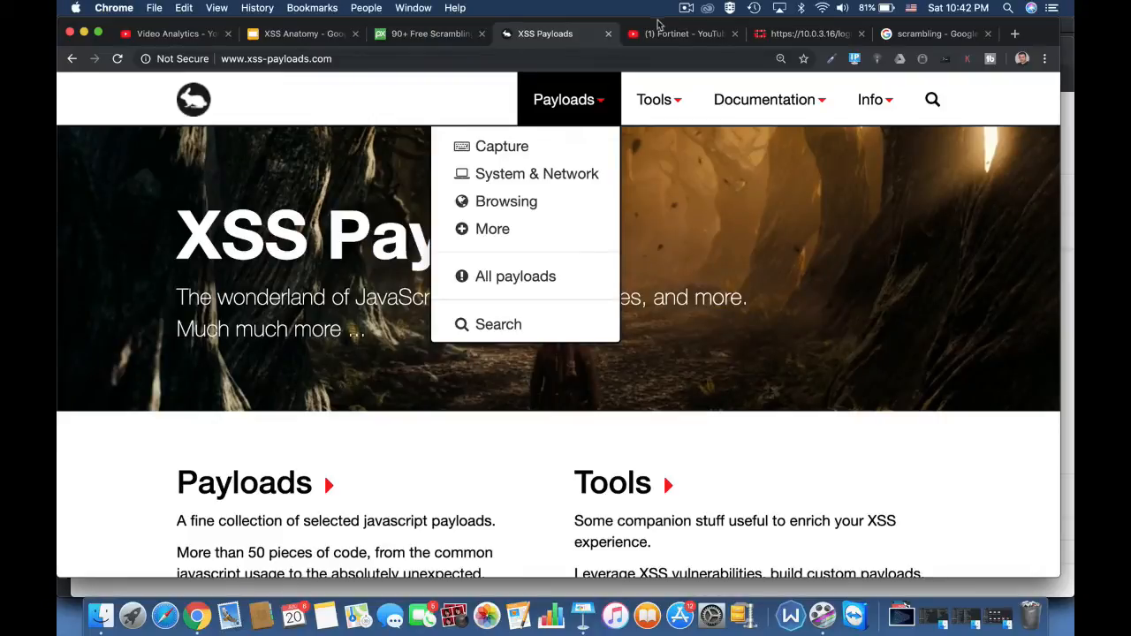
Show the Capture category of payloads on the XSS Payloads website.
{"action": "left_click", "coordinate": [505, 147]}
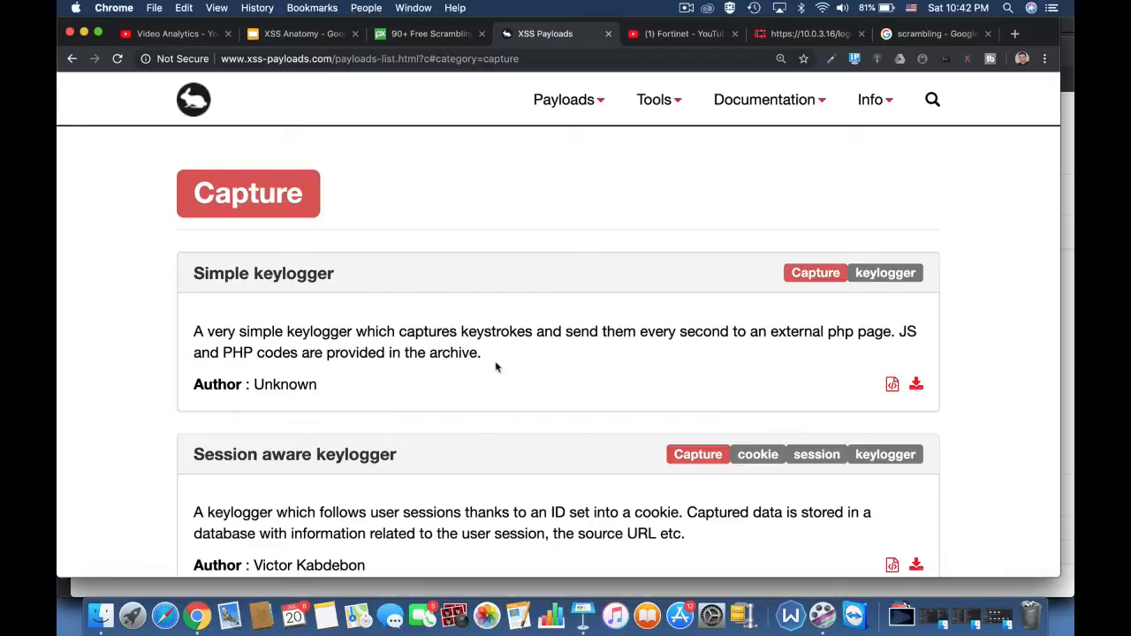
Look through the Capture category of the XSS payload list, from Simple keylogger to the Webcam snapshot entry.
{"action": "scroll", "coordinate": [498, 393], "scroll_direction": "down", "scroll_amount": 5}
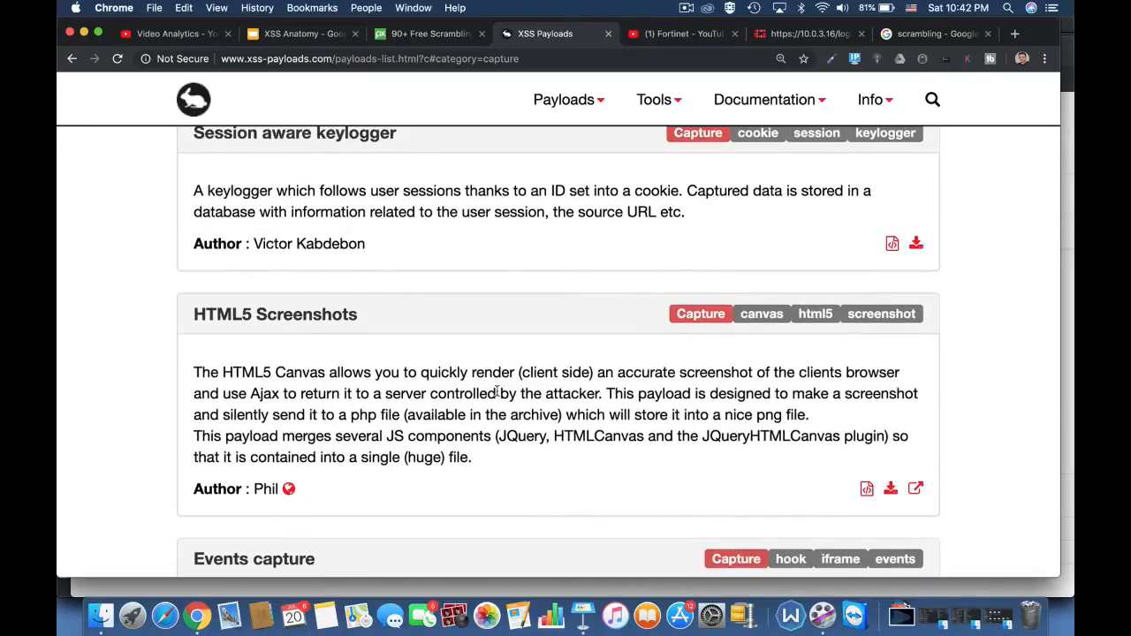
{"action": "scroll", "coordinate": [498, 393], "scroll_direction": "down", "scroll_amount": 2}
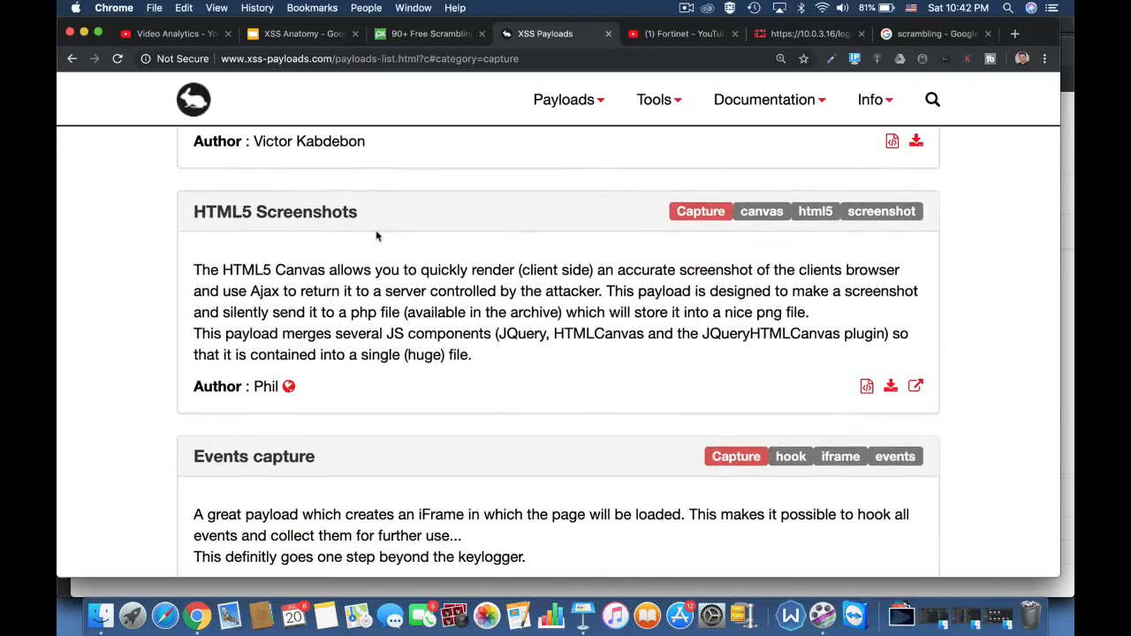
{"action": "scroll", "coordinate": [376, 236], "scroll_direction": "down", "scroll_amount": 10}
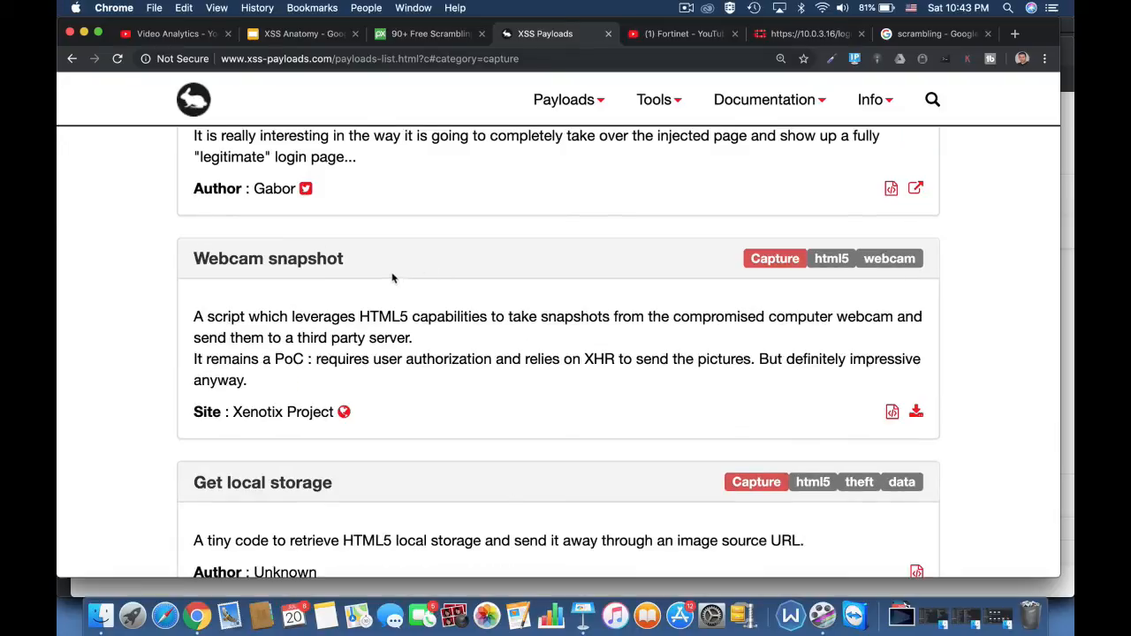
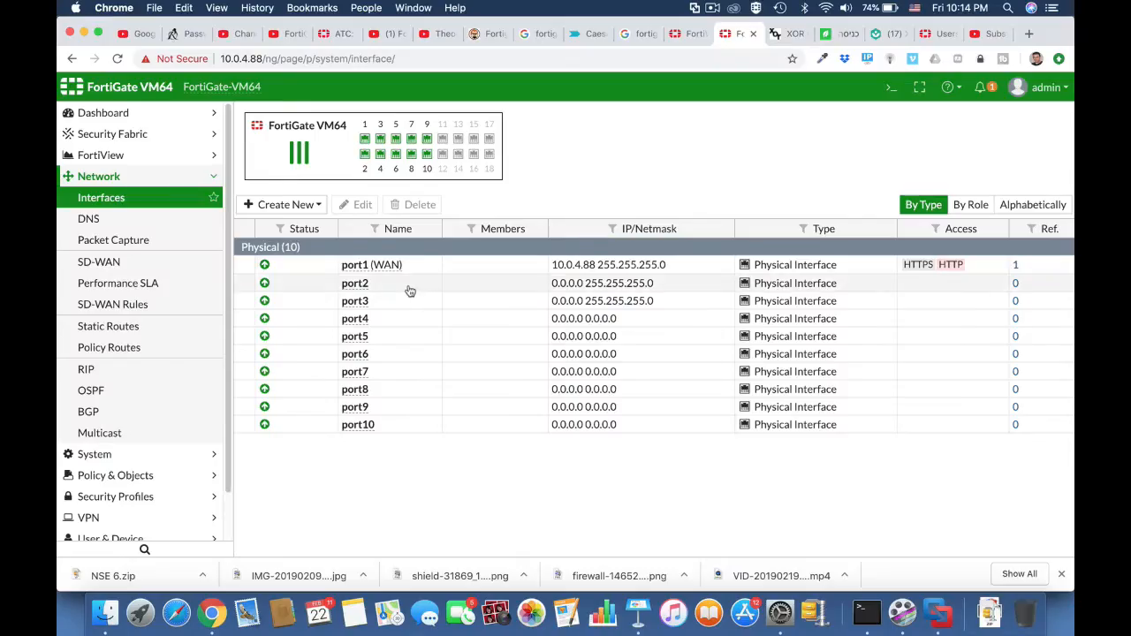
Open the port2 interface for editing, give it the alias marketing and set its role to LAN.
{"action": "left_click", "coordinate": [410, 291]}
{"action": "left_click", "coordinate": [356, 205]}
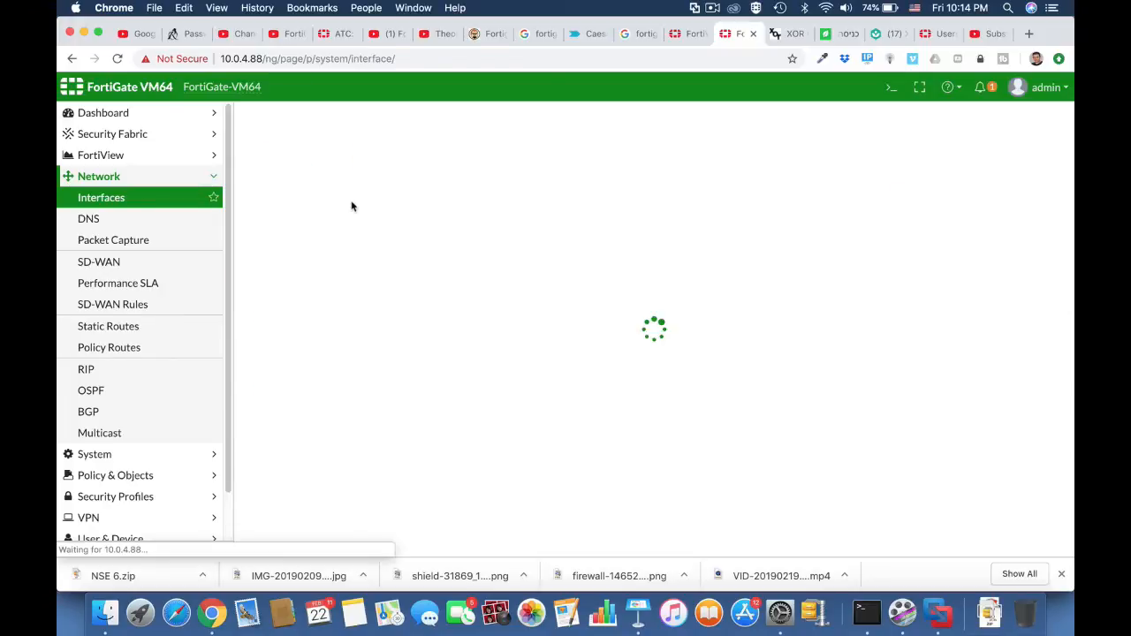
{"action": "left_click", "coordinate": [376, 168]}
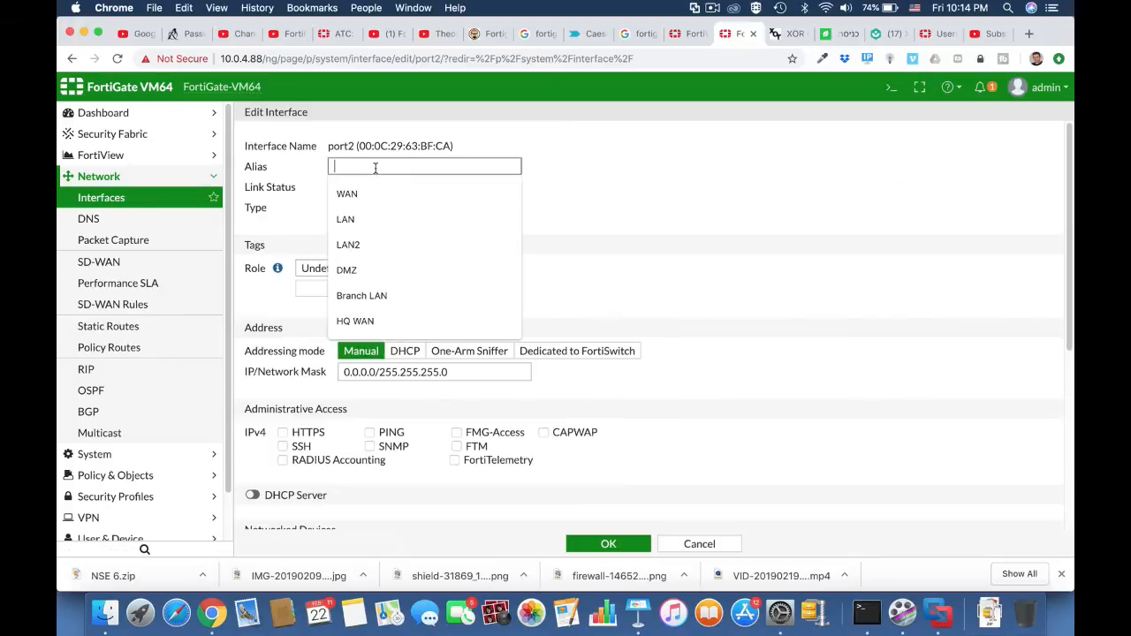
{"action": "type", "text": "marketing"}
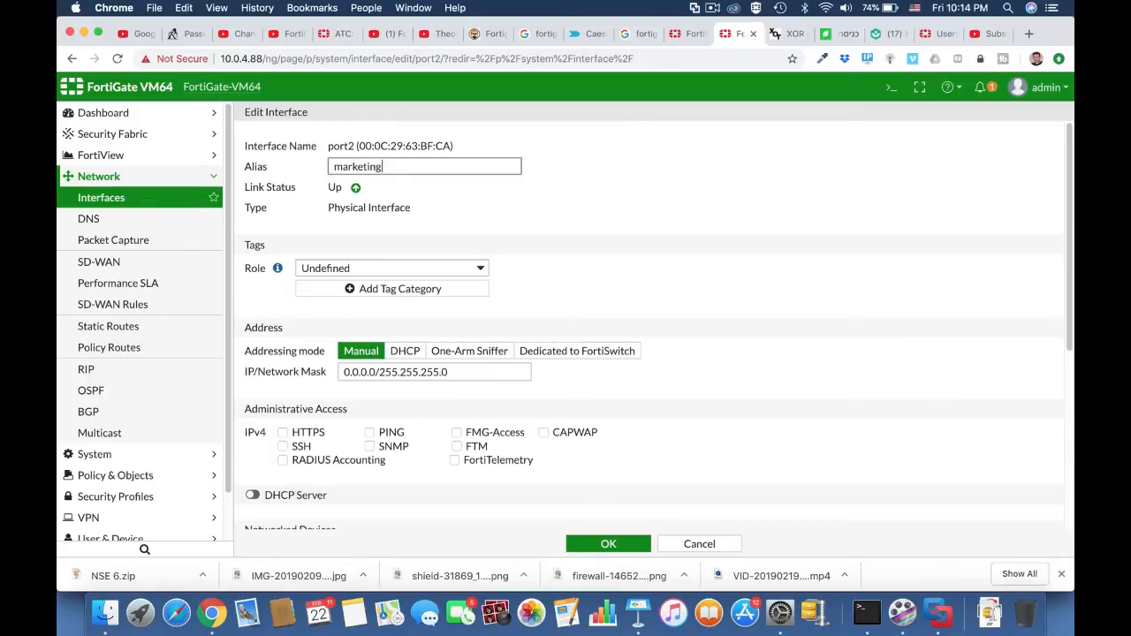
{"action": "left_click", "coordinate": [422, 267]}
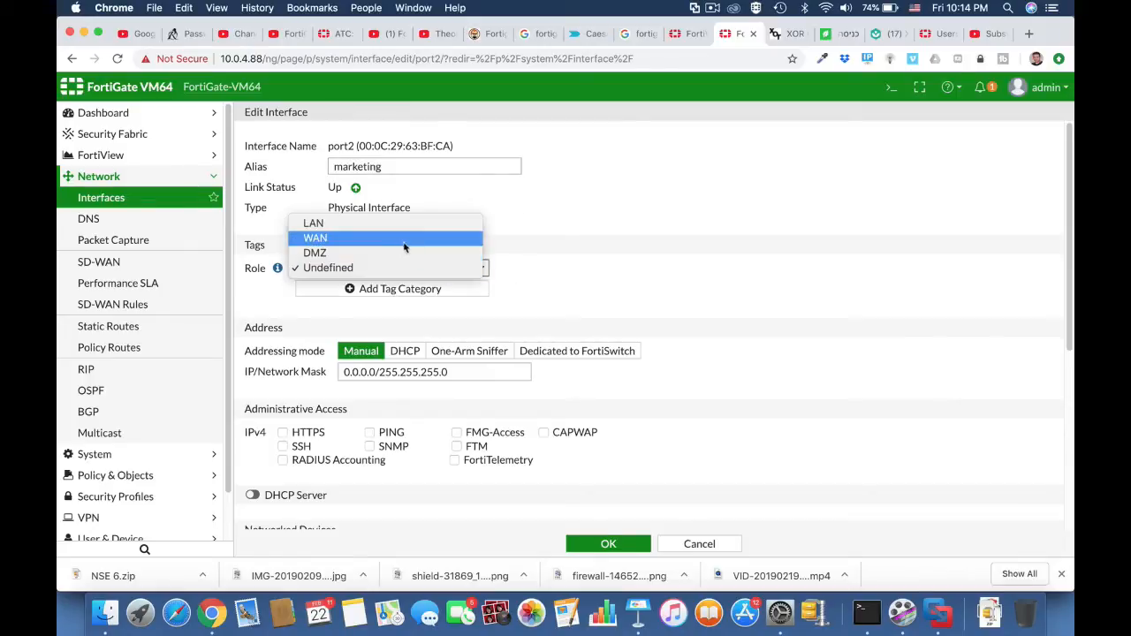
{"action": "left_click", "coordinate": [400, 223]}
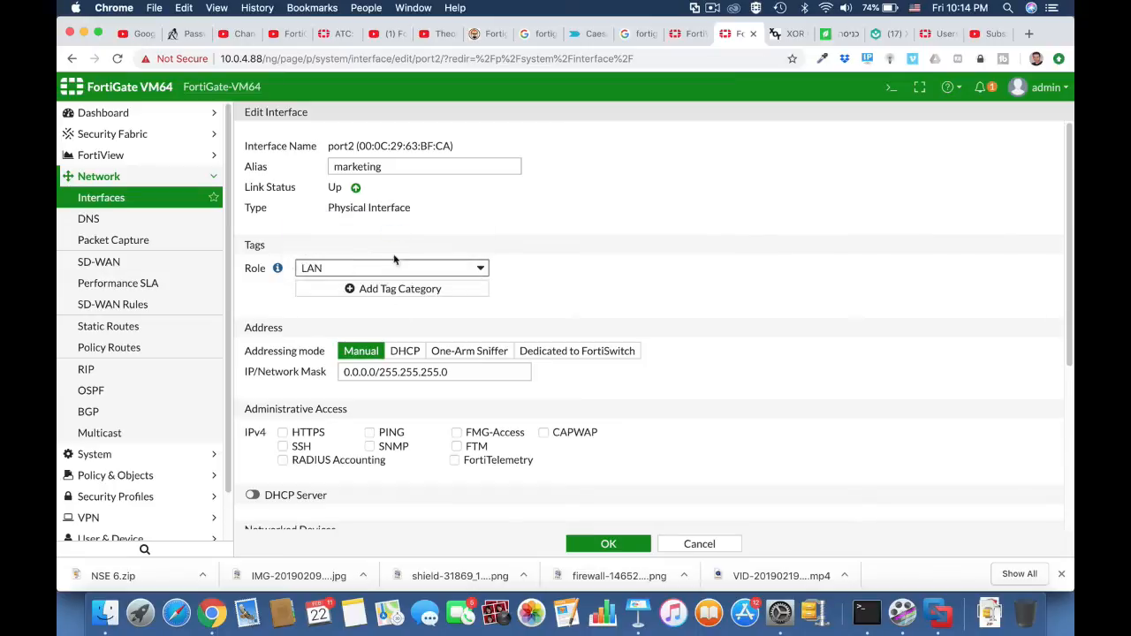
Set port2's manual IP address to 10.0.5.1, keeping the 255.255.255.0 mask.
{"action": "double_click", "coordinate": [375, 372]}
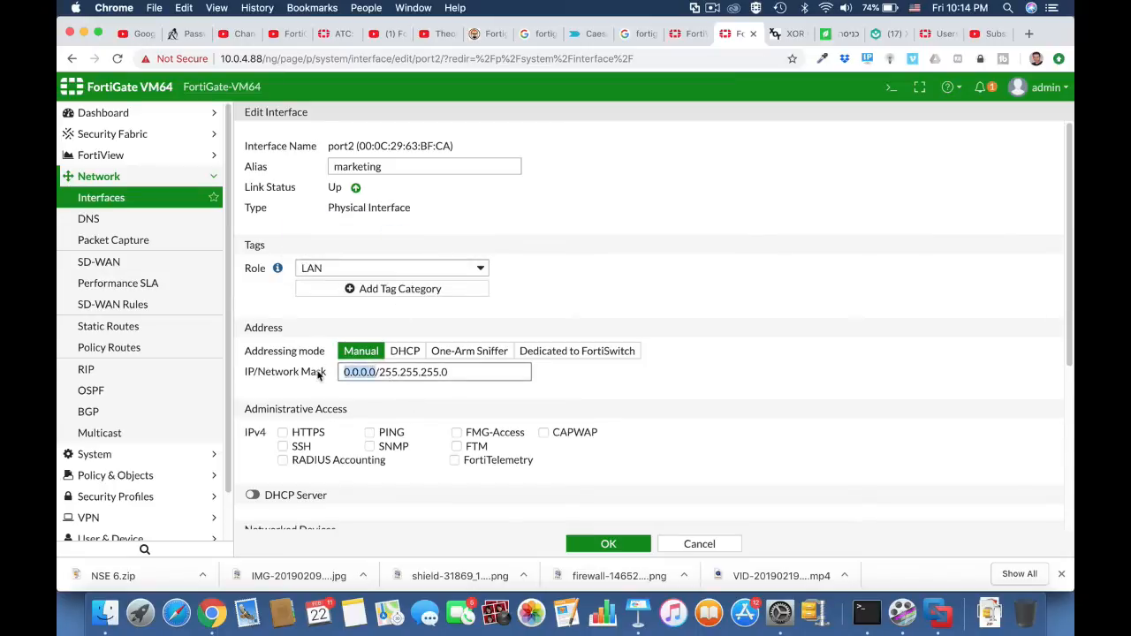
{"action": "type", "text": "10.0.5.1"}
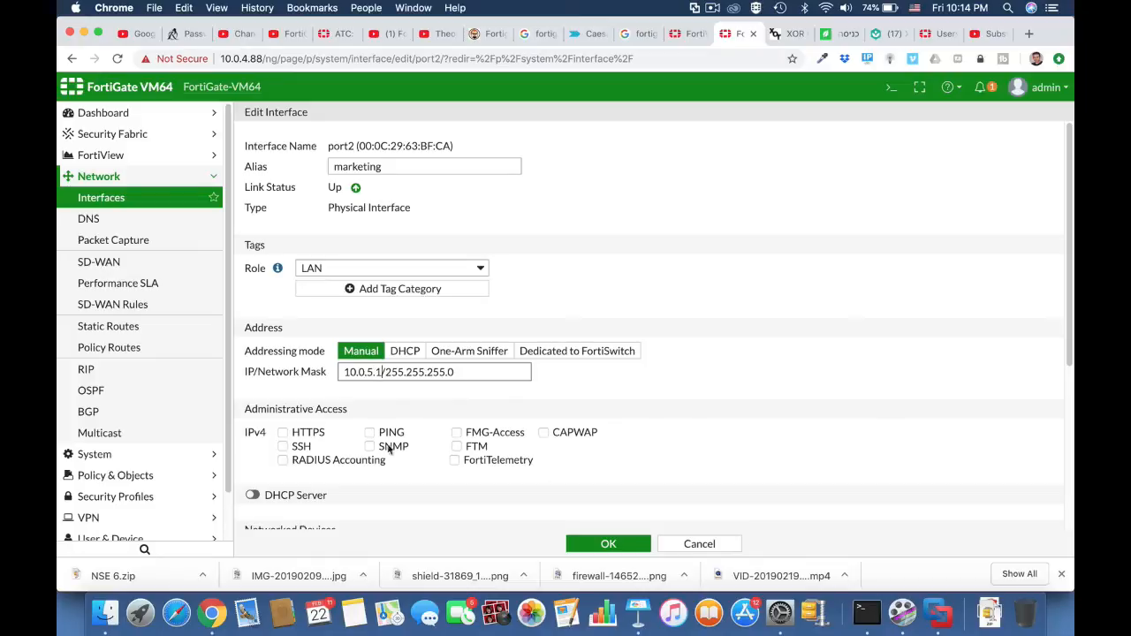
Allow PING and HTTPS administrative access on port2, enable its DHCP server and save the interface.
{"action": "left_click", "coordinate": [369, 432]}
{"action": "left_click", "coordinate": [283, 432]}
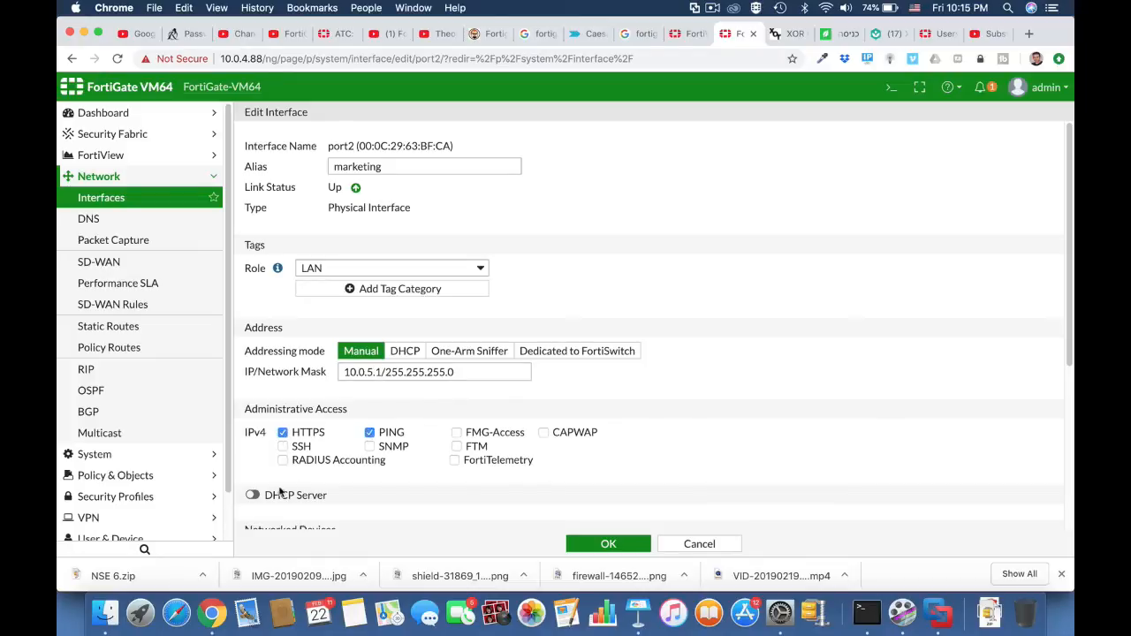
{"action": "left_click", "coordinate": [254, 495]}
{"action": "scroll", "coordinate": [416, 459], "scroll_direction": "down", "scroll_amount": 5}
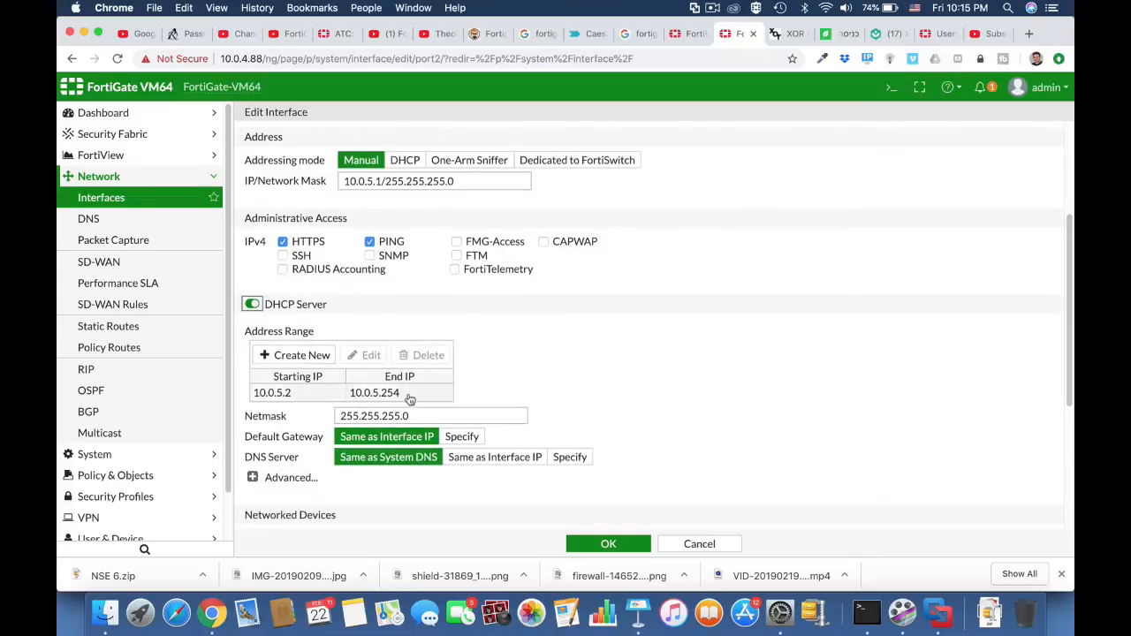
{"action": "left_click", "coordinate": [612, 547]}
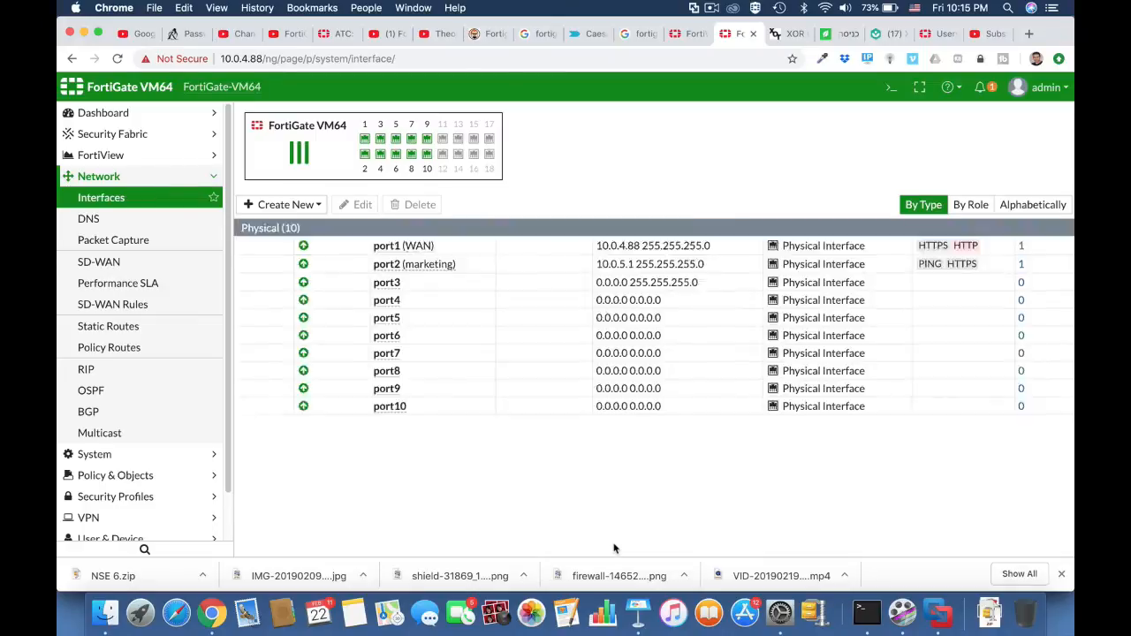
Open the port3 interface for editing, give it the alias Finance and set its role to LAN.
{"action": "left_click", "coordinate": [378, 303]}
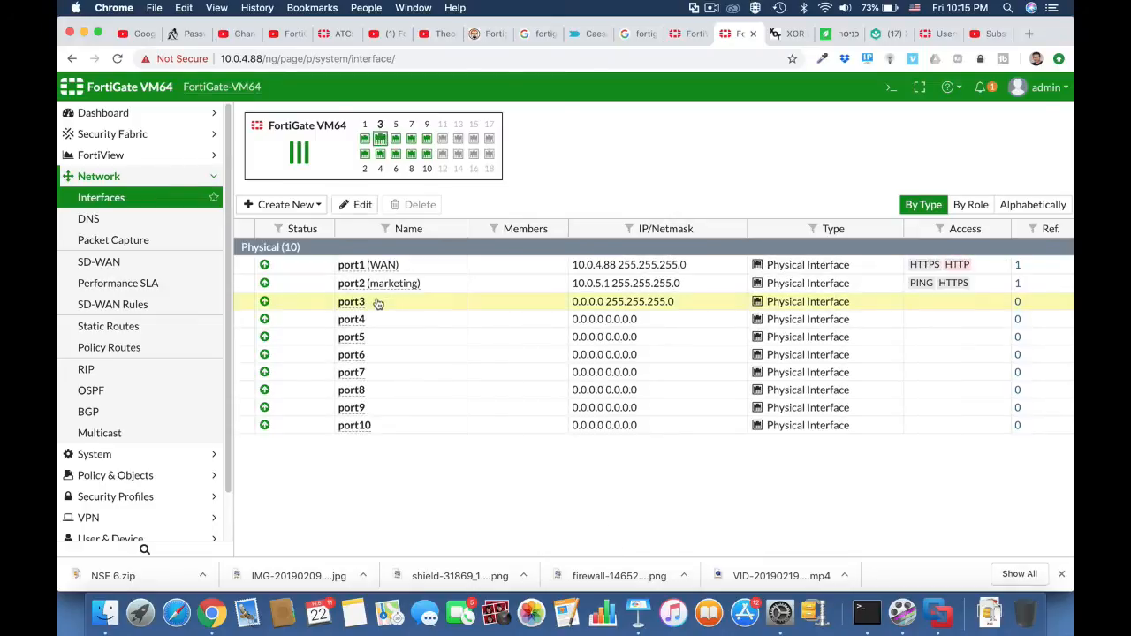
{"action": "left_click", "coordinate": [359, 204]}
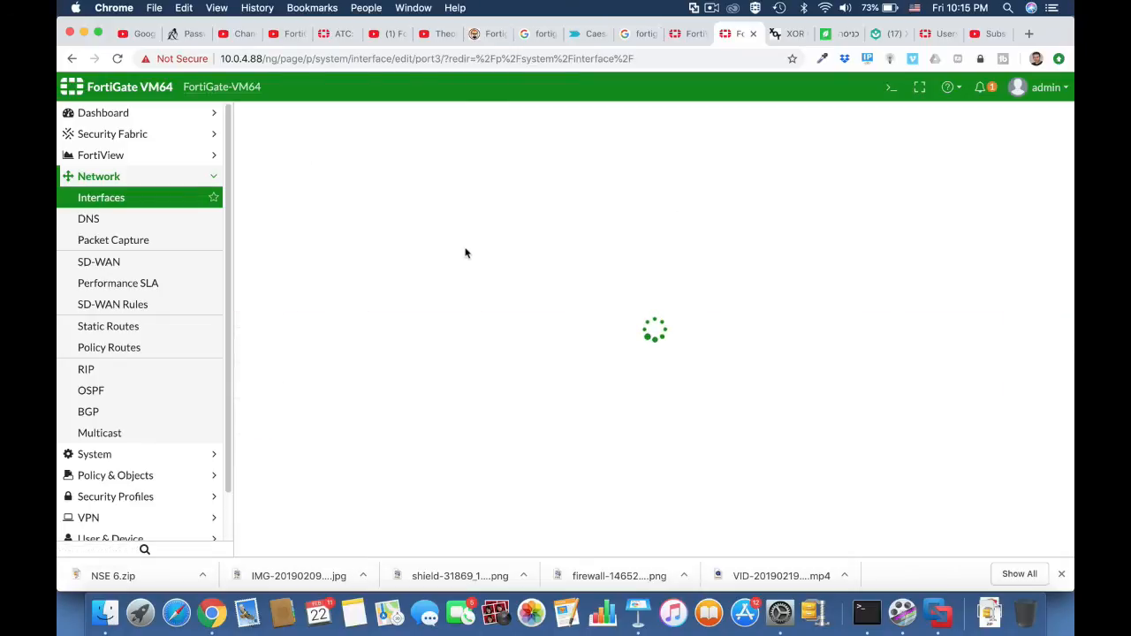
{"action": "left_click", "coordinate": [366, 165]}
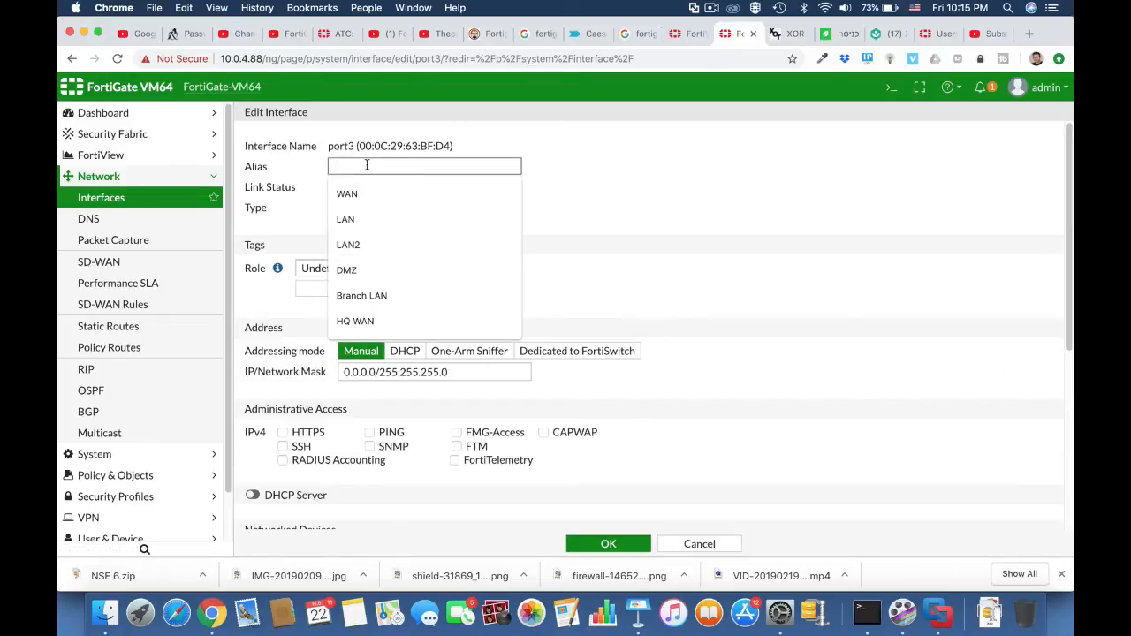
{"action": "type", "text": "Finance"}
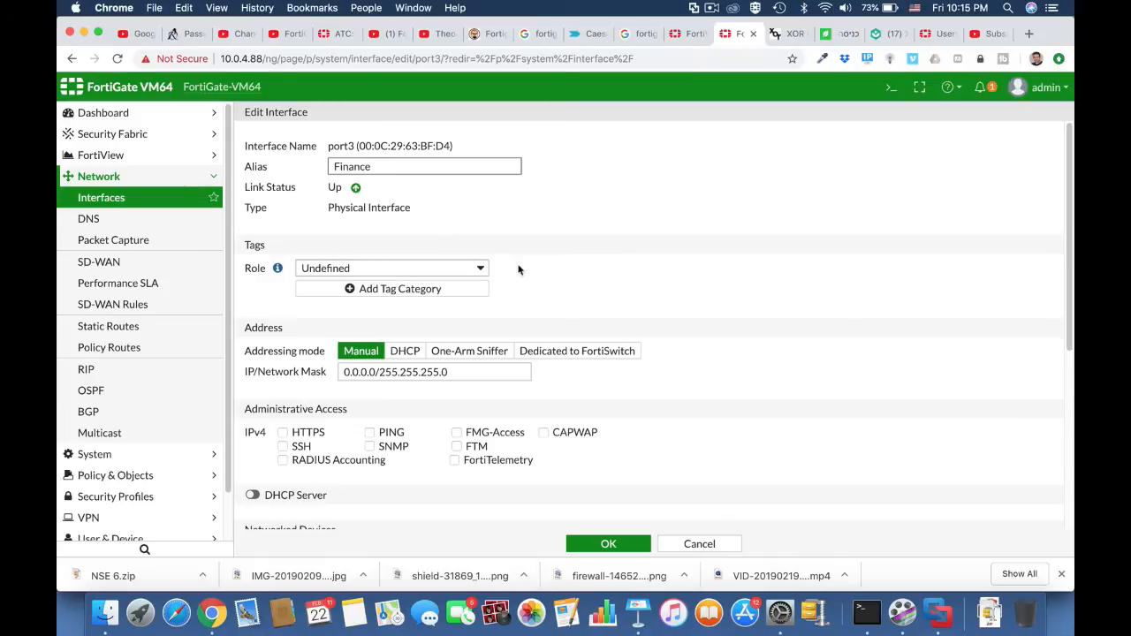
{"action": "left_click", "coordinate": [481, 268]}
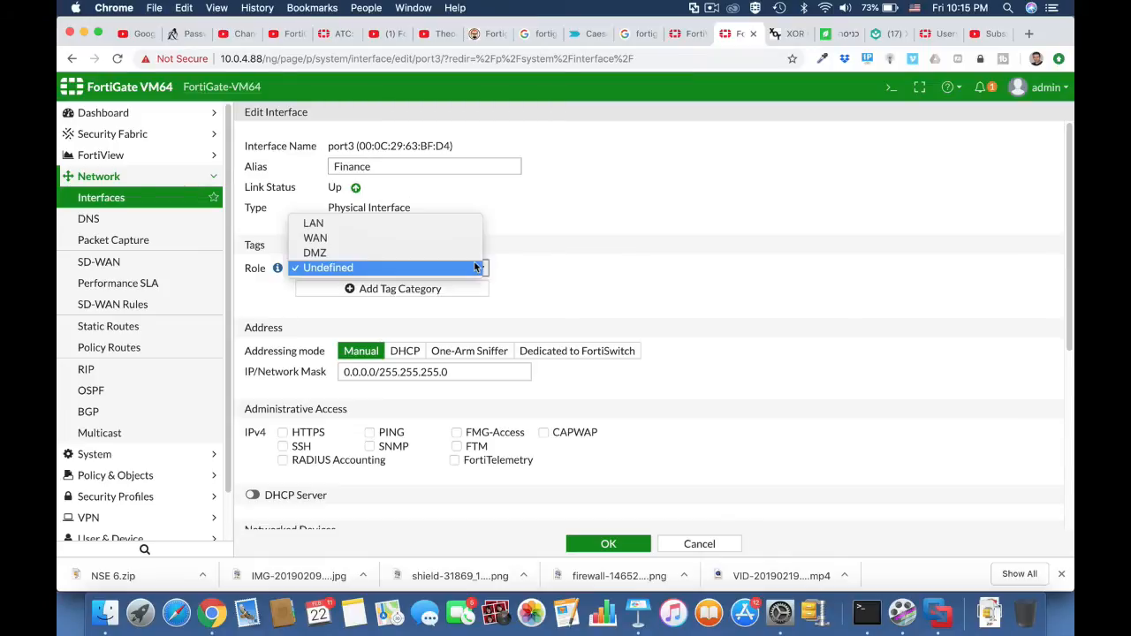
{"action": "left_click", "coordinate": [432, 225]}
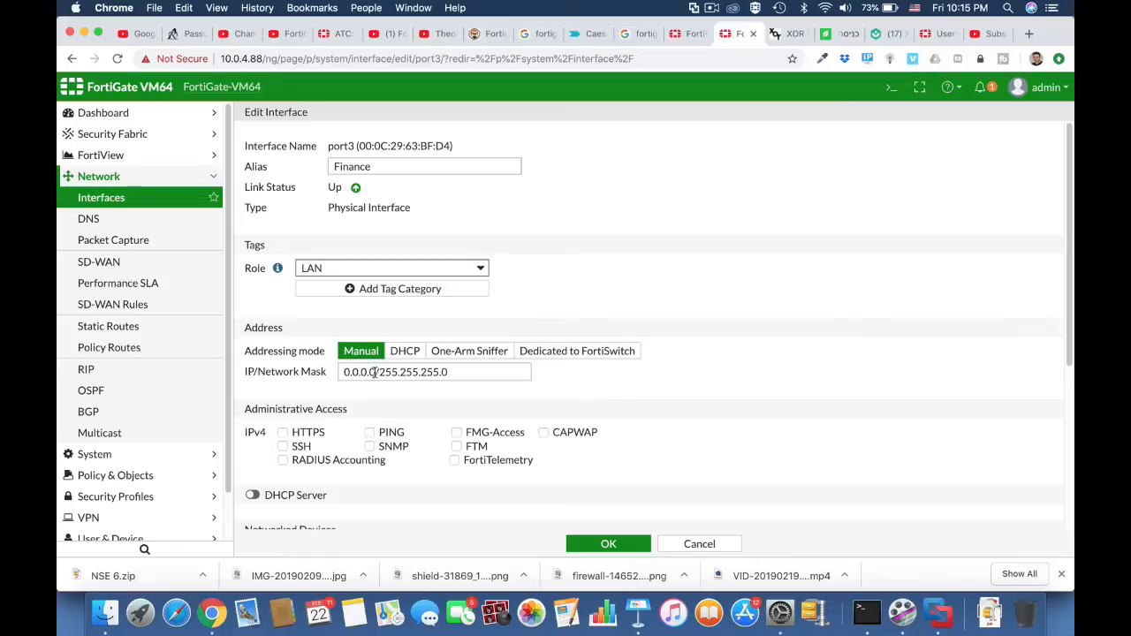
Set port3's manual IP address to 10.0.6.1, keeping the 255.255.255.0 mask.
{"action": "left_click_drag", "start_coordinate": [376, 372], "coordinate": [336, 378]}
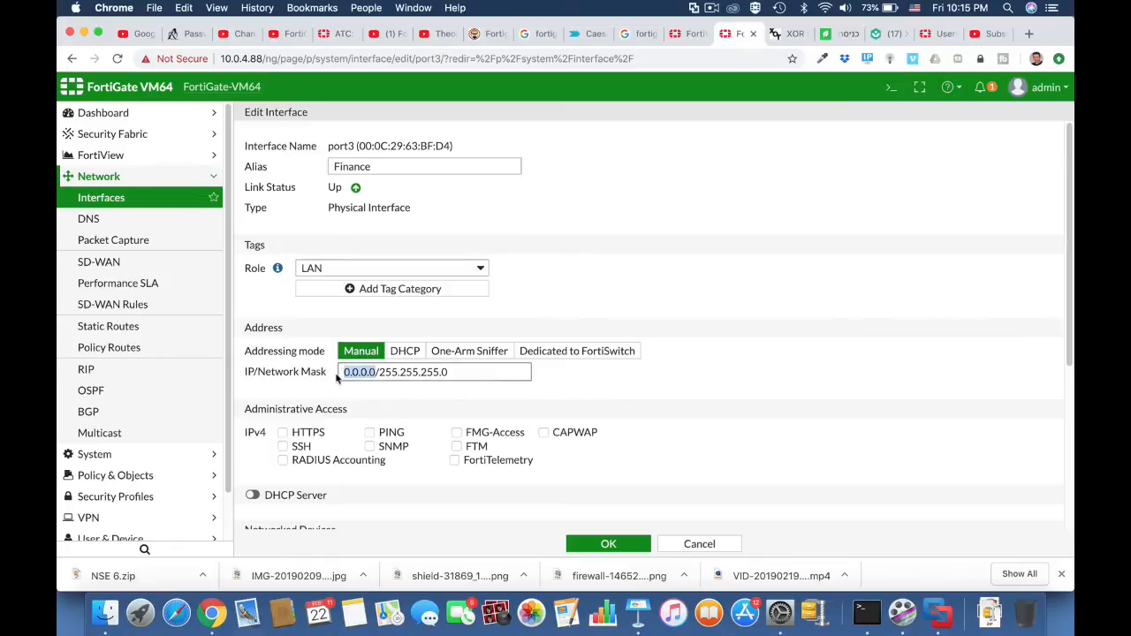
{"action": "type", "text": "10.0.6"}
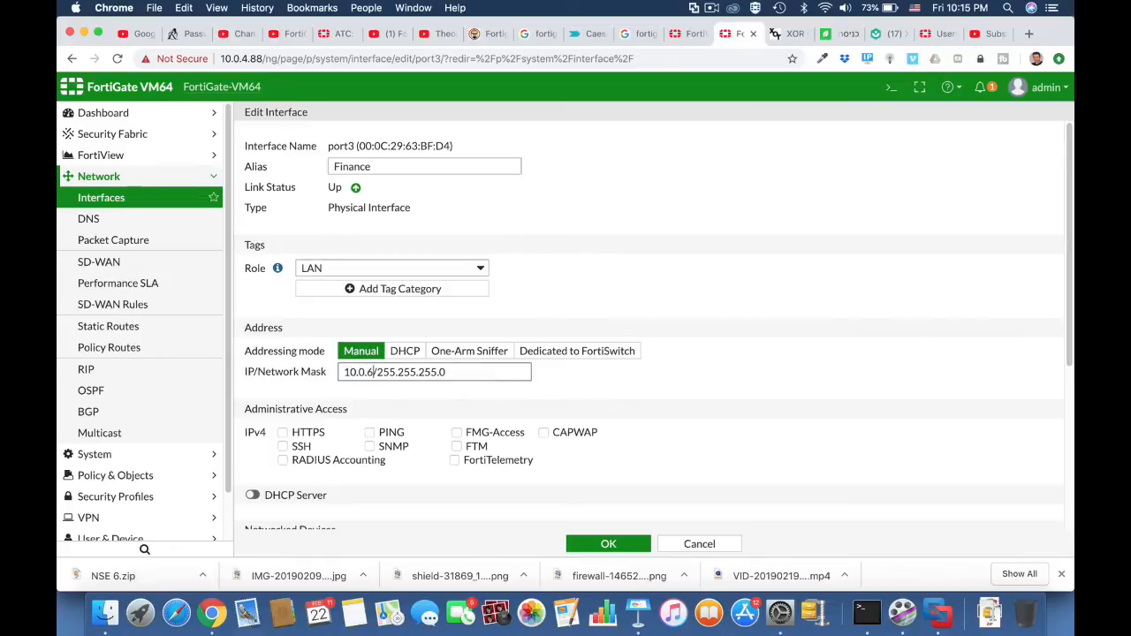
{"action": "type", "text": ".1"}
Allow PING and HTTPS administrative access on port3, enable its DHCP server and save the interface.
{"action": "scroll", "coordinate": [674, 408], "scroll_direction": "down", "scroll_amount": 4}
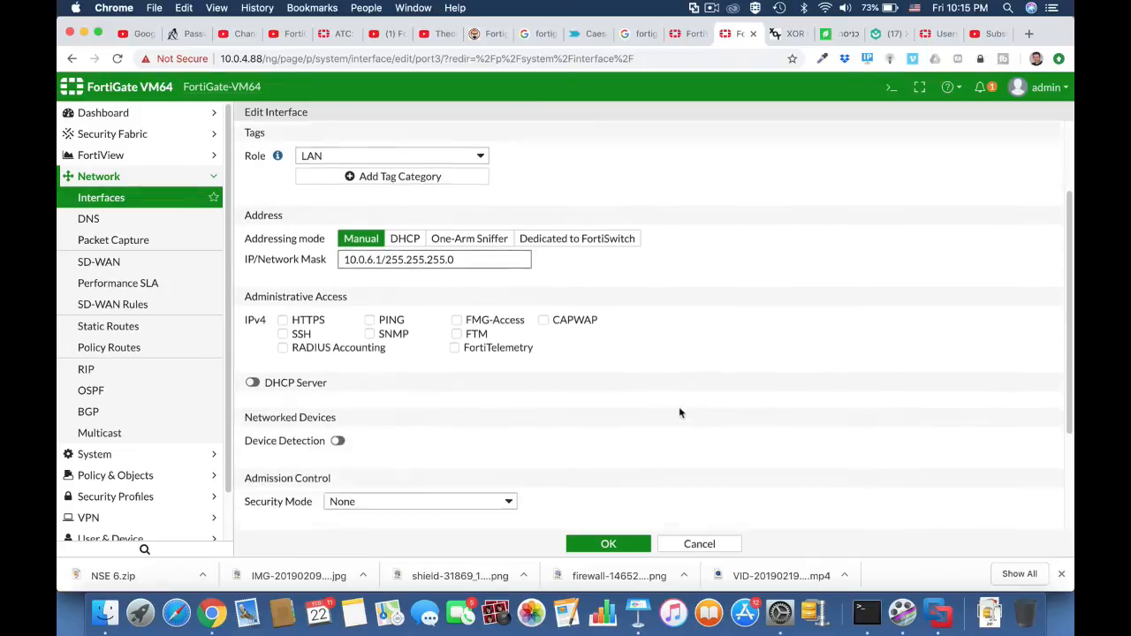
{"action": "left_click", "coordinate": [370, 268]}
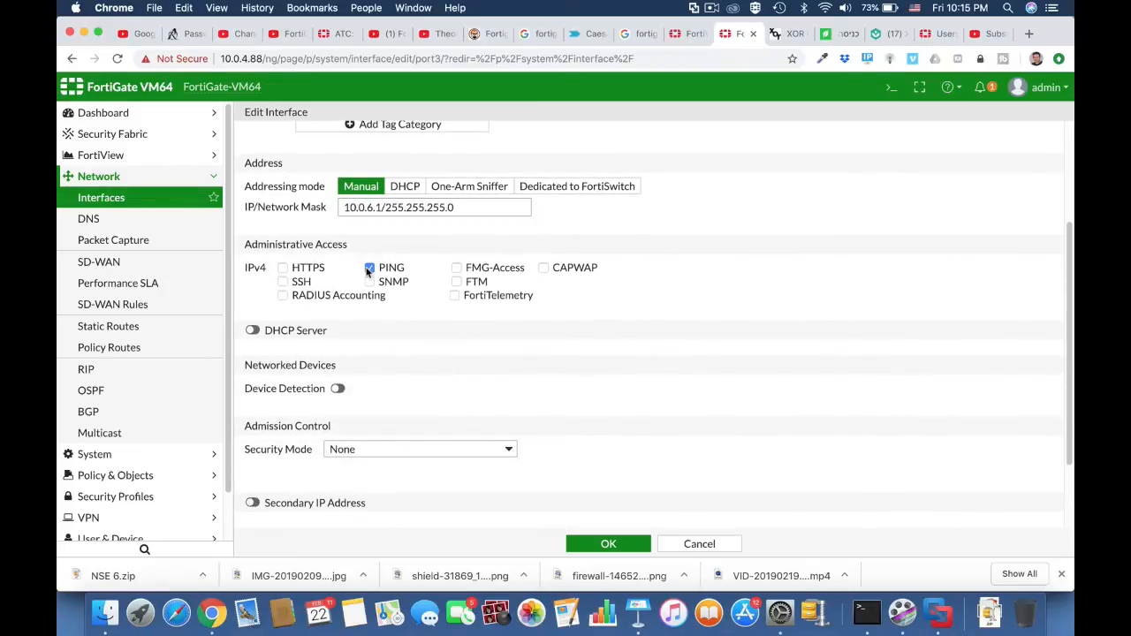
{"action": "left_click", "coordinate": [252, 330]}
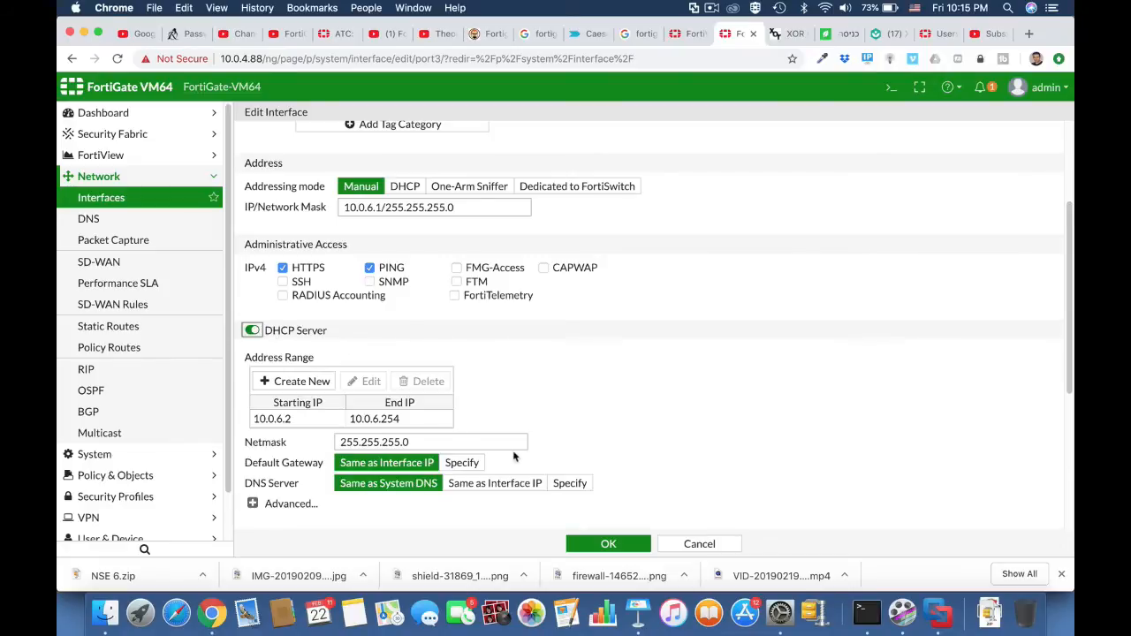
{"action": "left_click", "coordinate": [610, 543]}
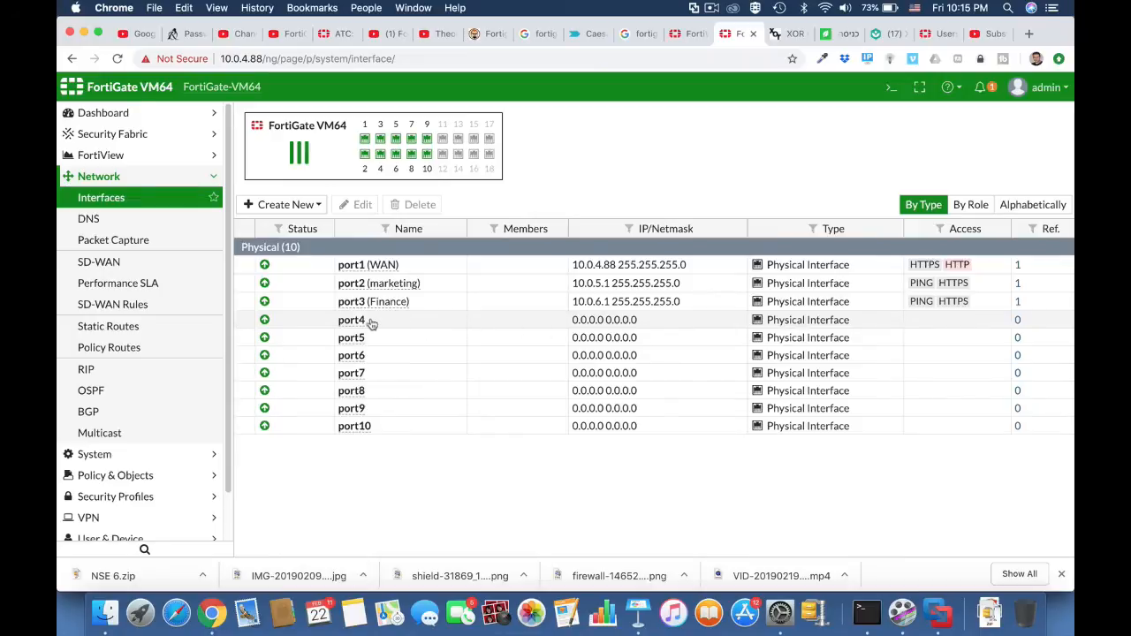
Open the port4 interface for editing, give it the alias I.T and set its role to LAN.
{"action": "left_click", "coordinate": [370, 324]}
{"action": "left_click", "coordinate": [357, 204]}
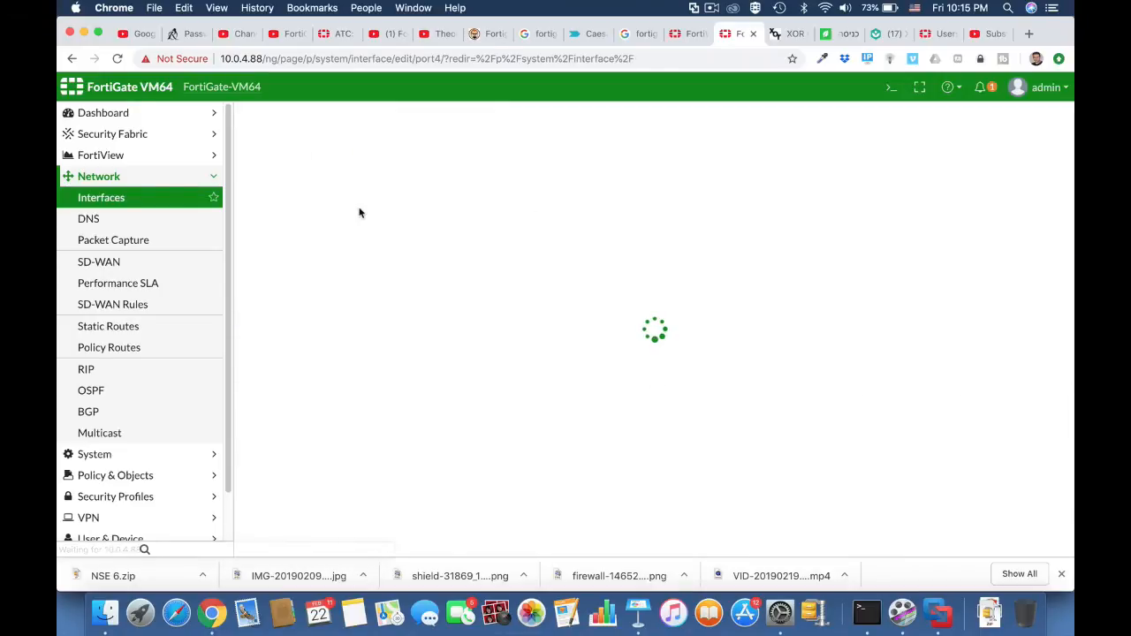
{"action": "left_click", "coordinate": [345, 166]}
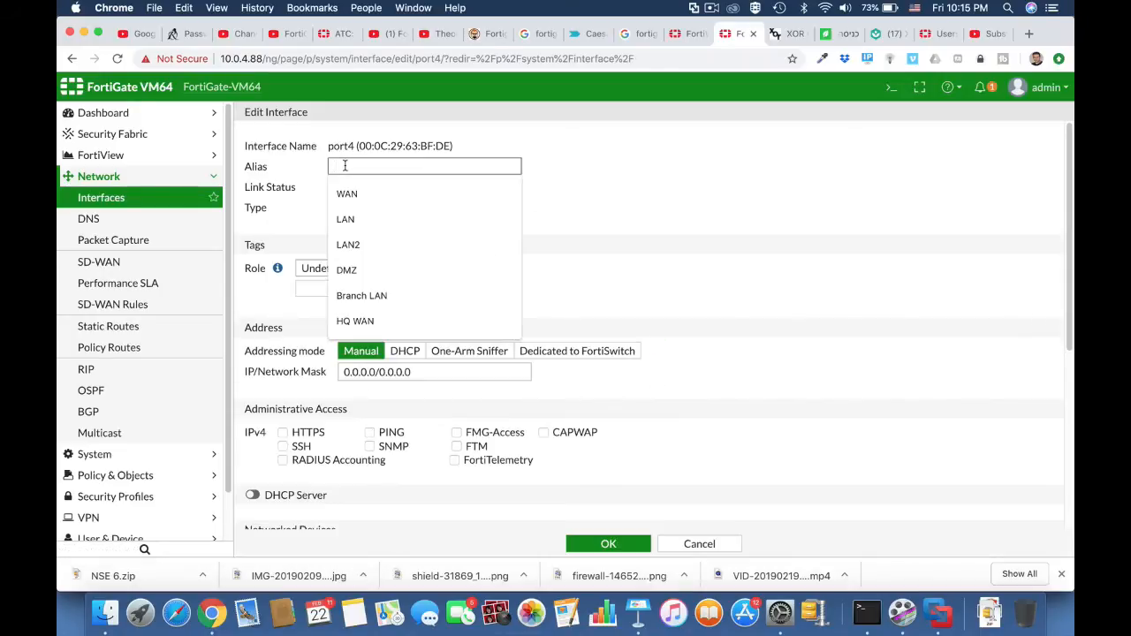
{"action": "type", "text": "I.T"}
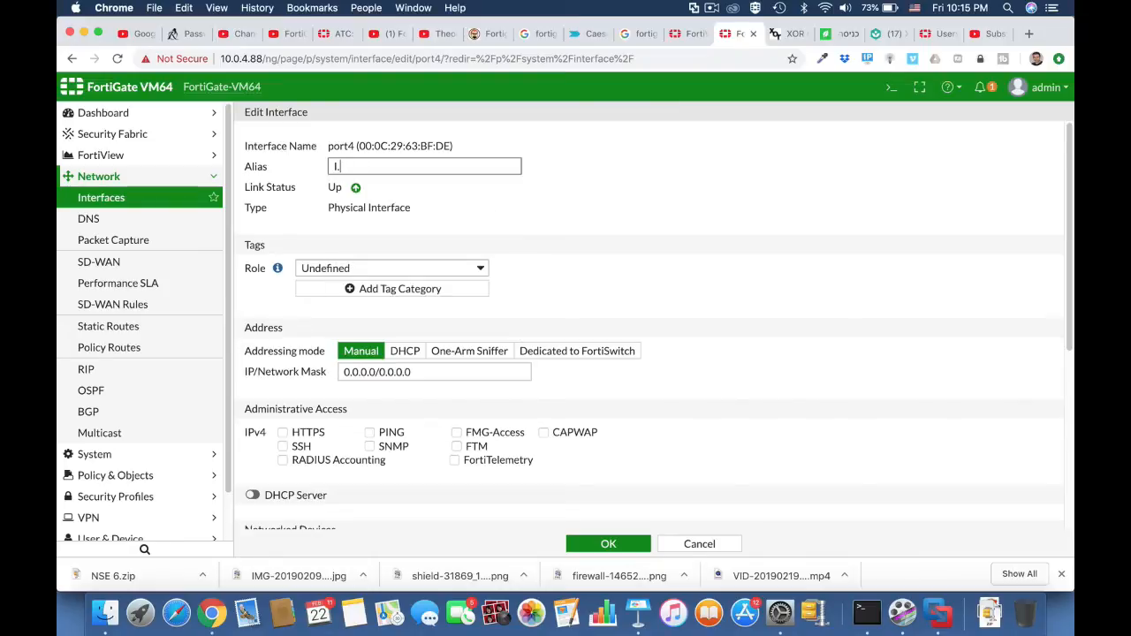
{"action": "left_click", "coordinate": [404, 268]}
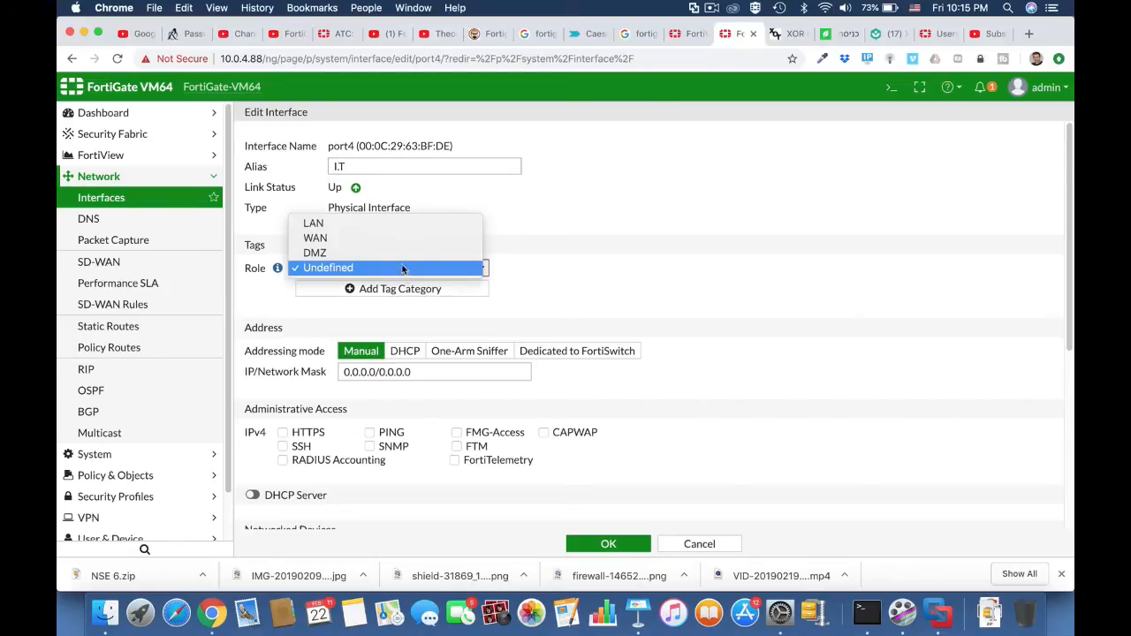
{"action": "left_click", "coordinate": [386, 225]}
Set the IP address part of port4's manual address to 10.0.7.1.
{"action": "double_click", "coordinate": [376, 372]}
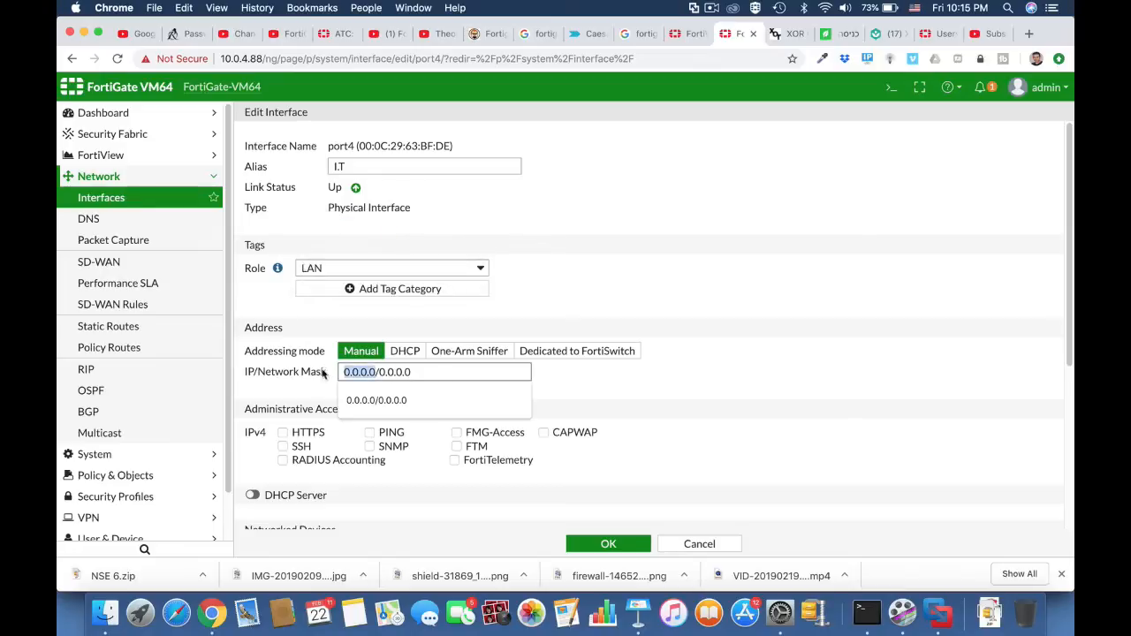
{"action": "type", "text": "10.0"}
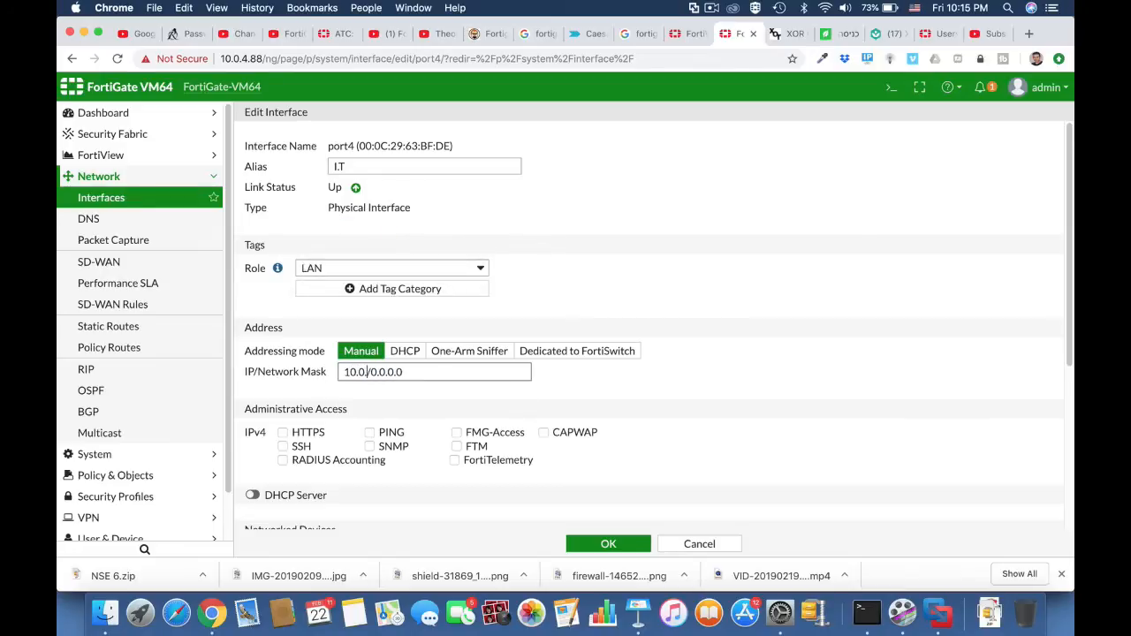
{"action": "type", "text": "0.7.1"}
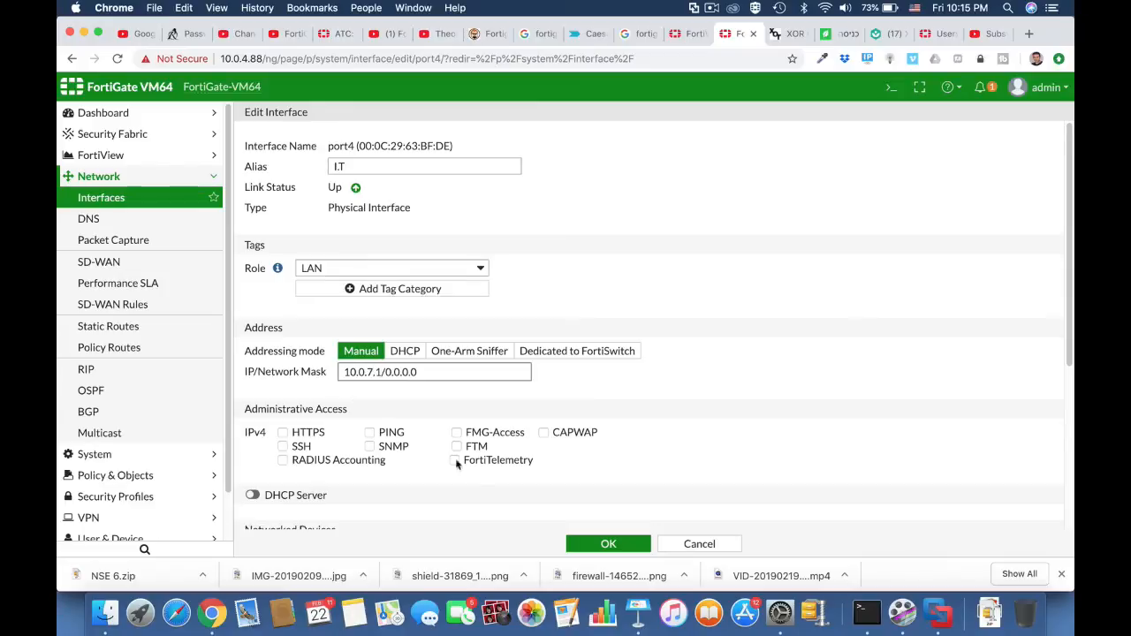
Allow HTTPS and PING administrative access on port4 and enable its DHCP server.
{"action": "left_click", "coordinate": [307, 436]}
{"action": "left_click", "coordinate": [376, 435]}
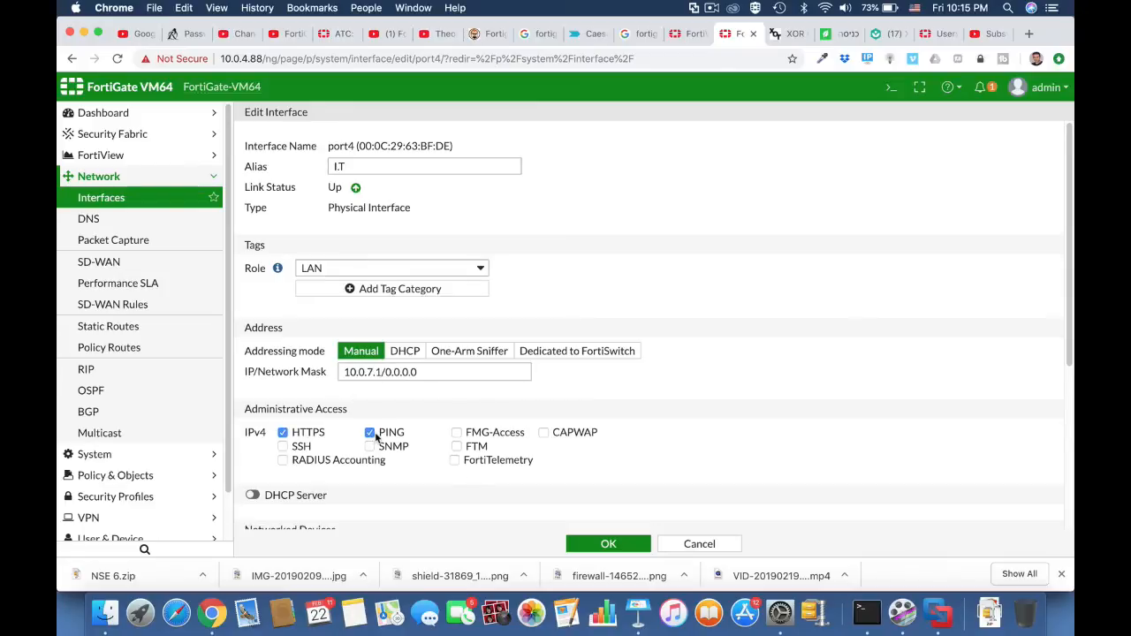
{"action": "left_click", "coordinate": [274, 493]}
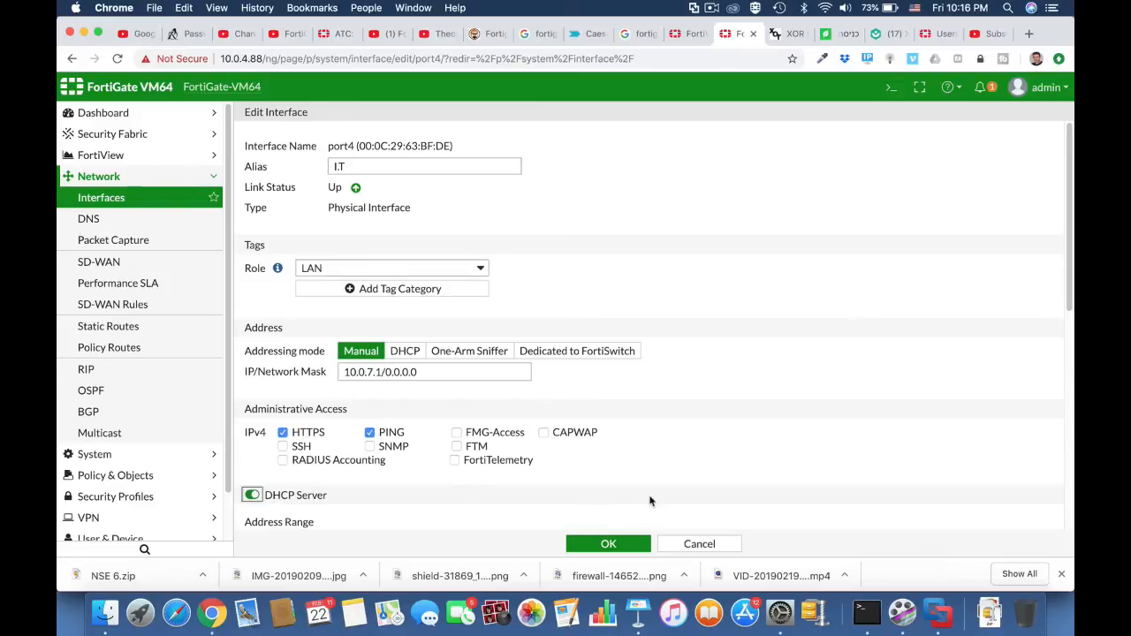
Change port4's network mask to /24 and check the DHCP address range.
{"action": "scroll", "coordinate": [650, 501], "scroll_direction": "down", "scroll_amount": 5}
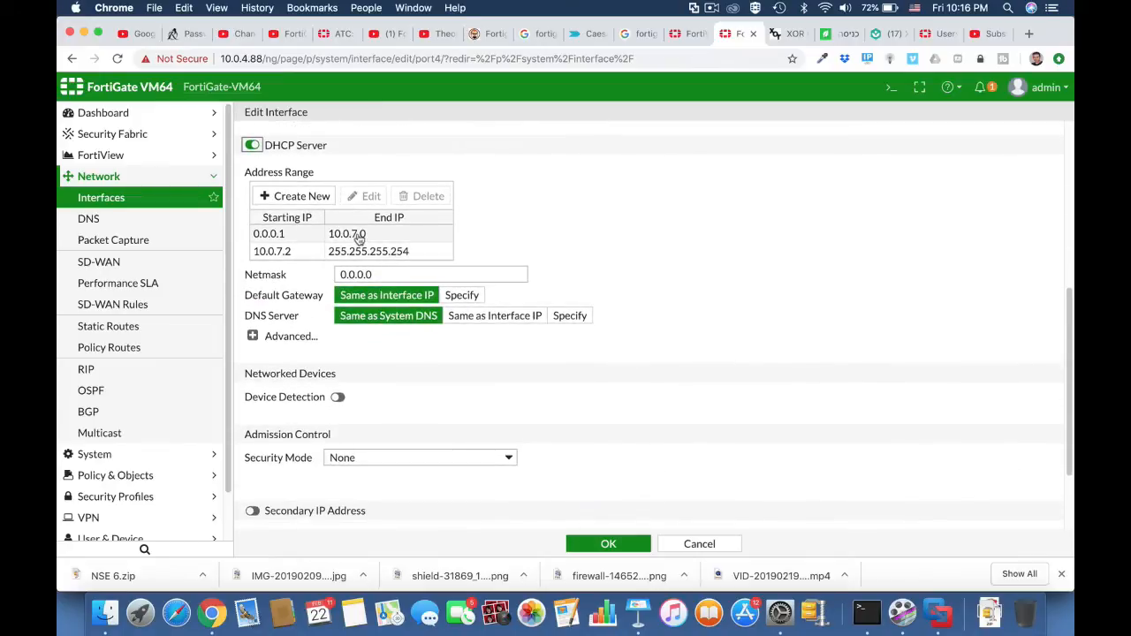
{"action": "scroll", "coordinate": [366, 248], "scroll_direction": "up", "scroll_amount": 5}
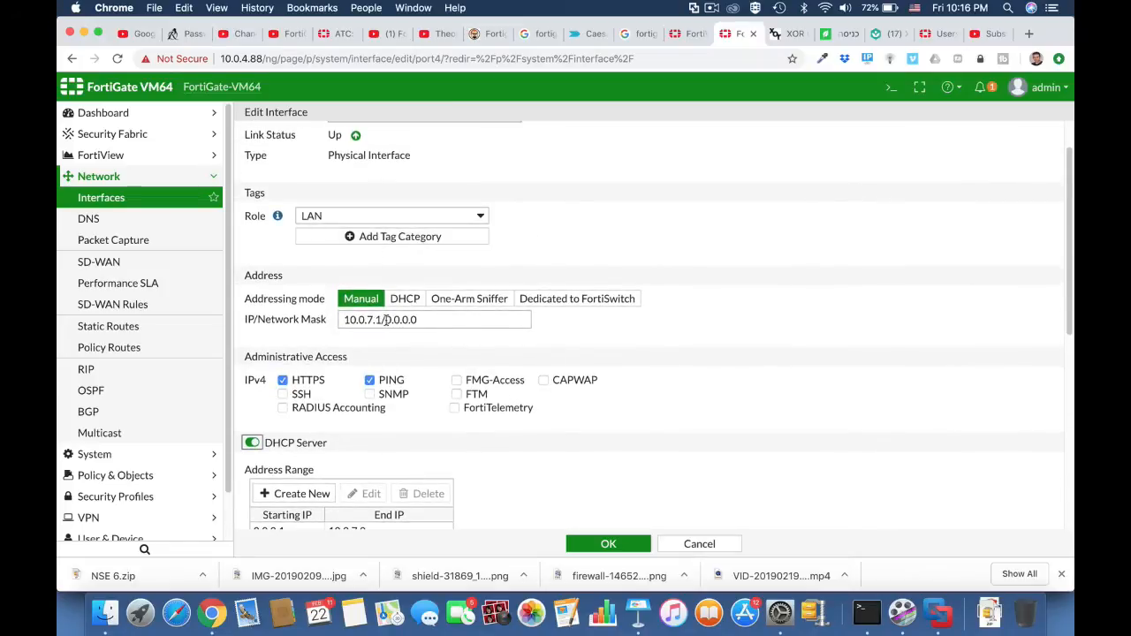
{"action": "left_click_drag", "start_coordinate": [385, 320], "coordinate": [442, 320]}
{"action": "type", "text": "24"}
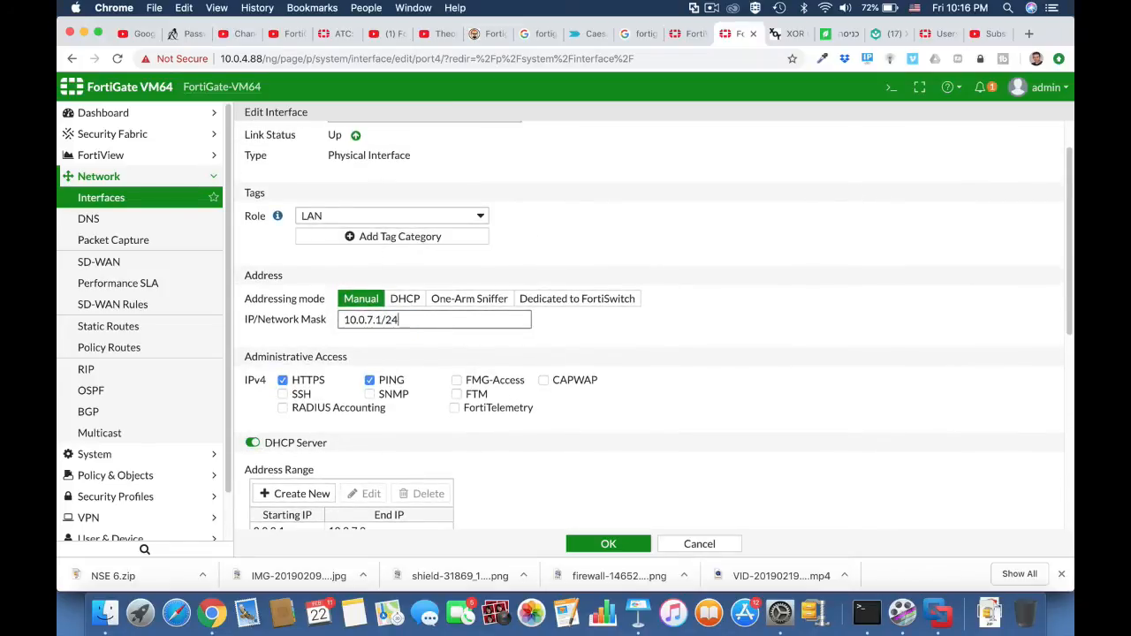
{"action": "left_click", "coordinate": [653, 375]}
{"action": "scroll", "coordinate": [486, 450], "scroll_direction": "down", "scroll_amount": 5}
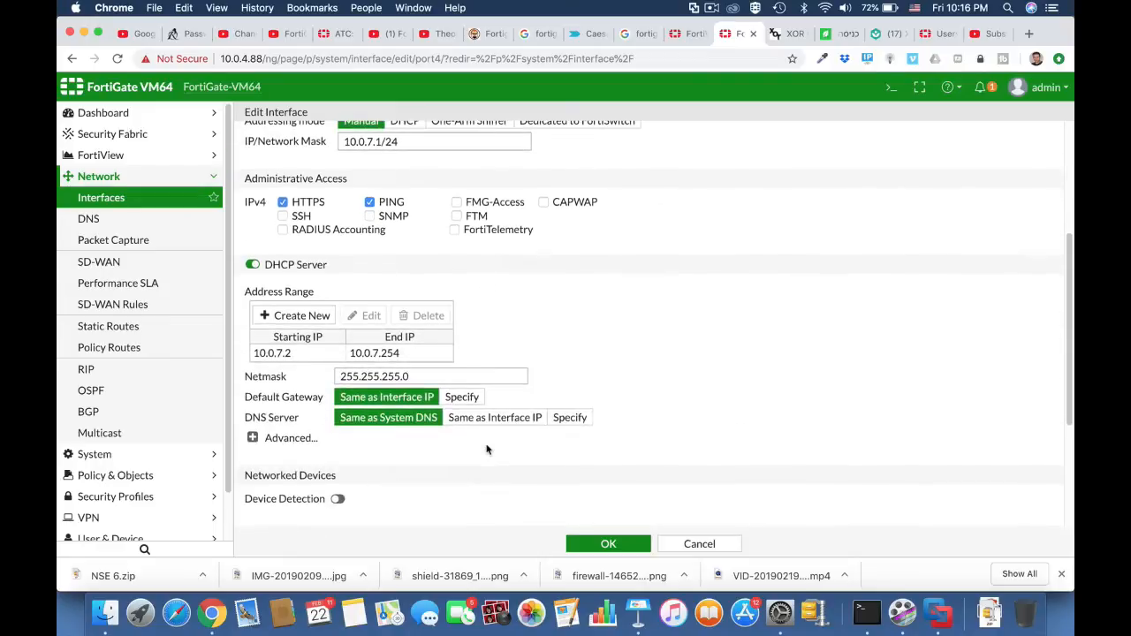
Set the end IP of port4's DHCP address range to 10.0.7.55 and save the interface.
{"action": "left_click", "coordinate": [391, 358]}
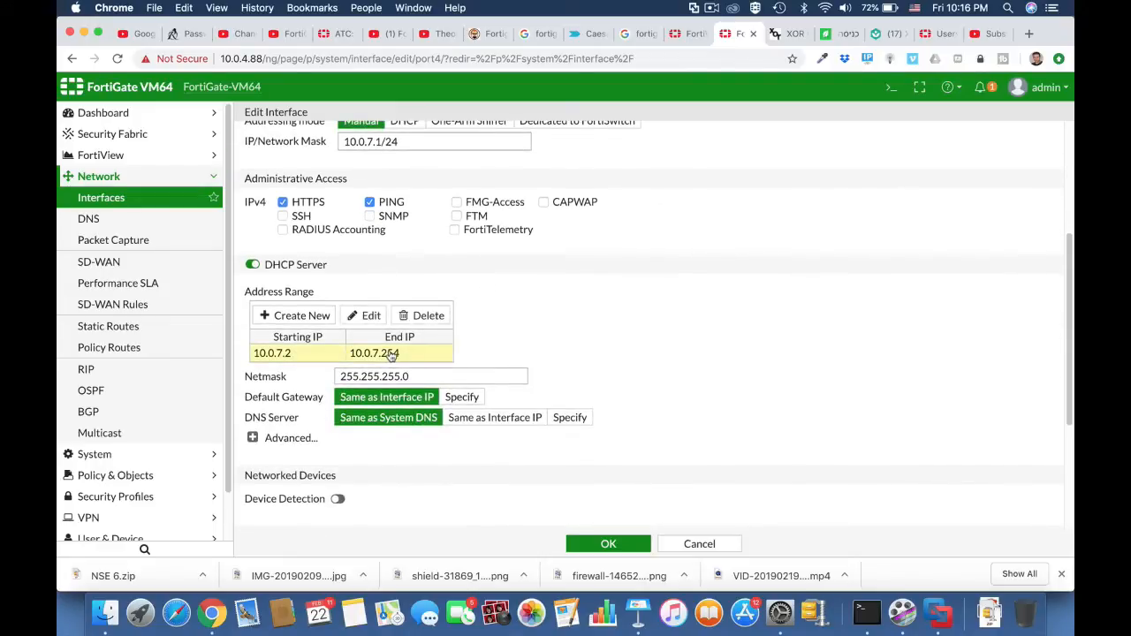
{"action": "double_click", "coordinate": [391, 354]}
{"action": "left_click_drag", "start_coordinate": [461, 356], "coordinate": [484, 356]}
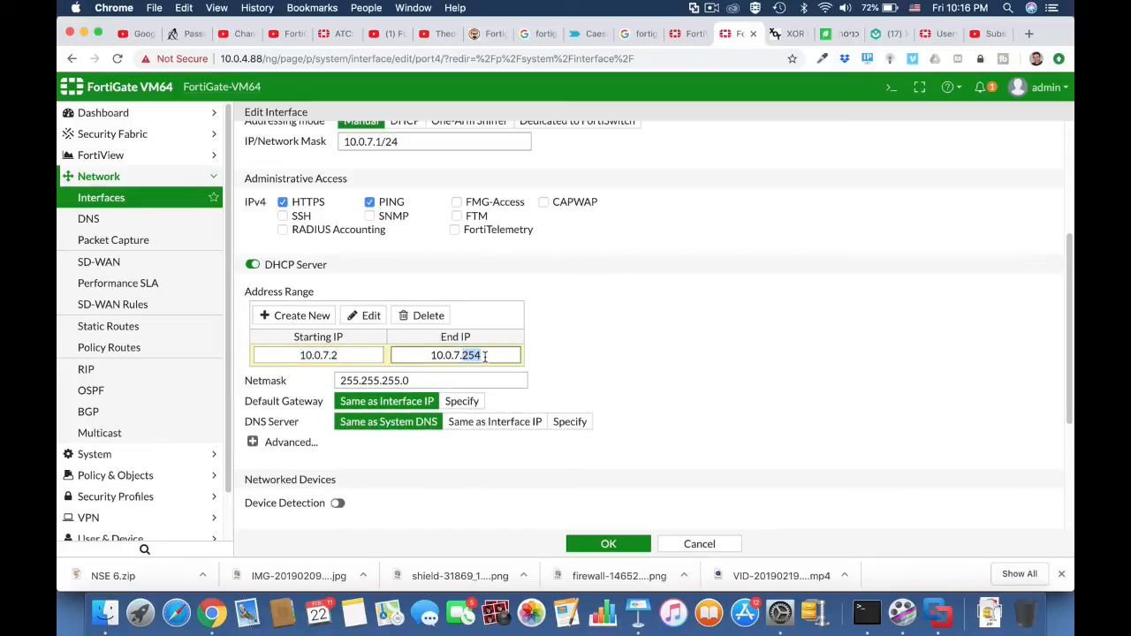
{"action": "type", "text": "55"}
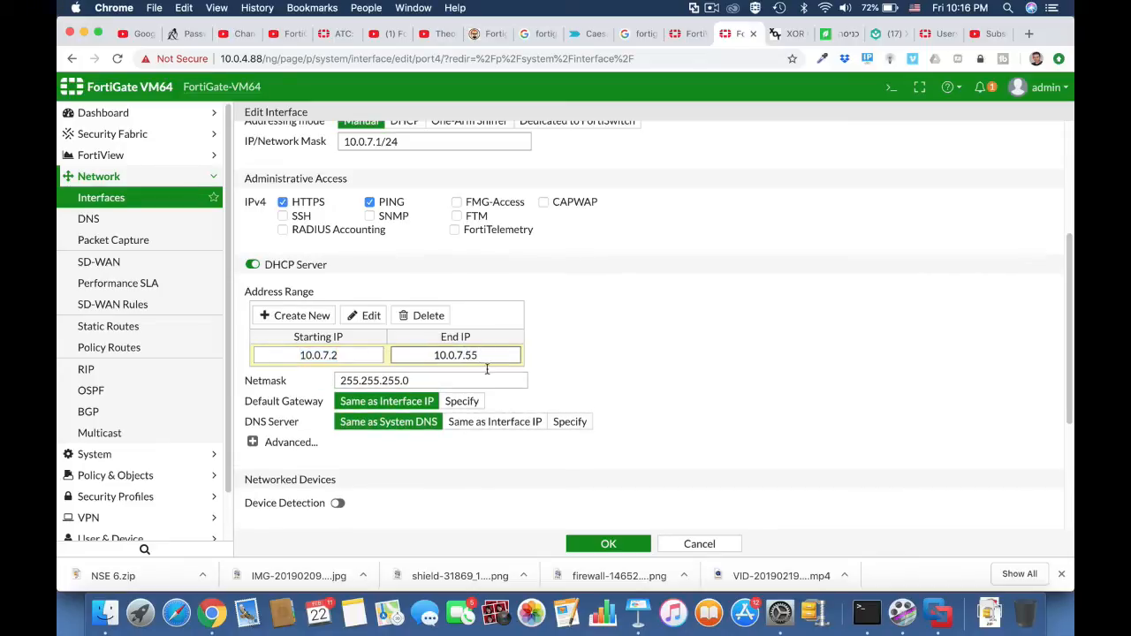
{"action": "left_click", "coordinate": [609, 546]}
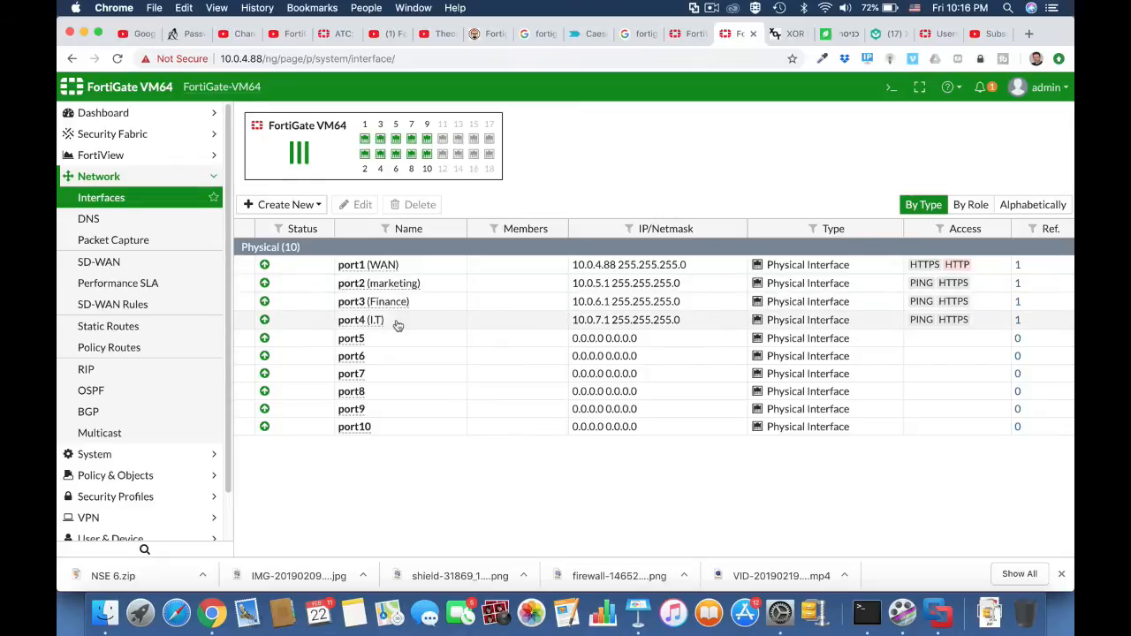
Start a new interface zone and name it Company.
{"action": "left_click", "coordinate": [314, 207]}
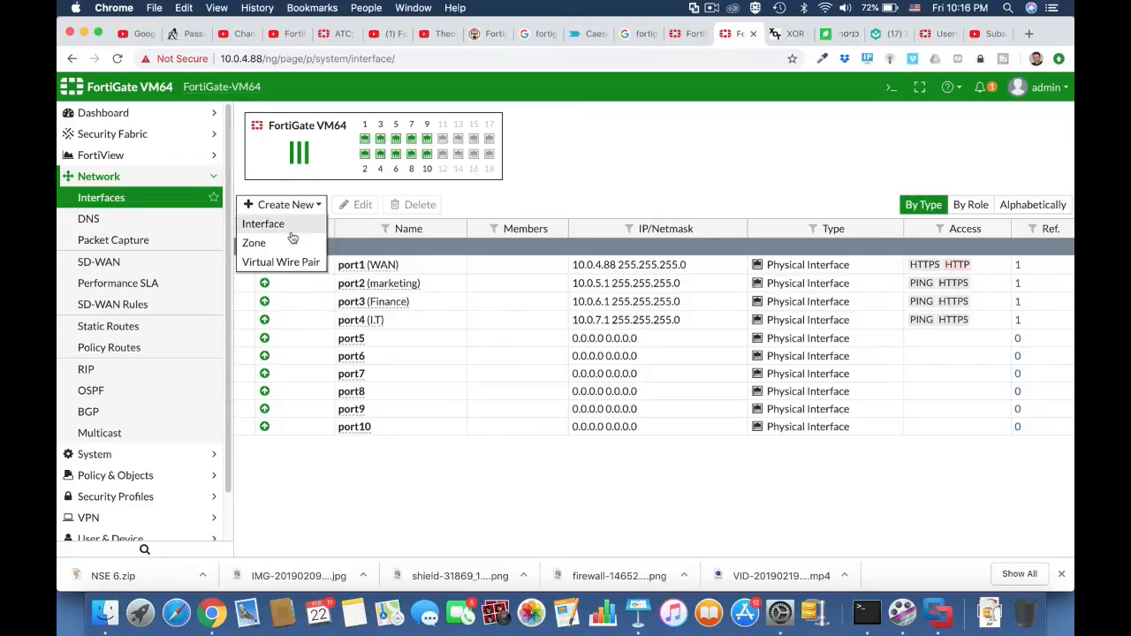
{"action": "left_click", "coordinate": [289, 244]}
{"action": "left_click", "coordinate": [392, 146]}
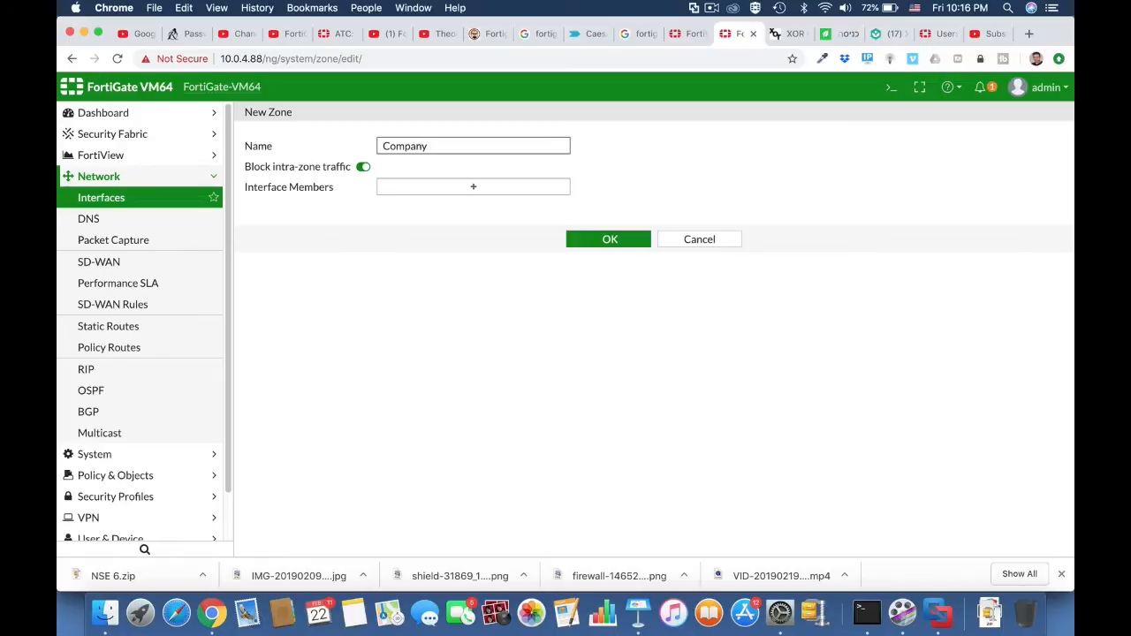
Add marketing (port2), Finance (port3) and I.T (port4) as the zone's members, save it, and expand Company in the interface list.
{"action": "left_click", "coordinate": [469, 189]}
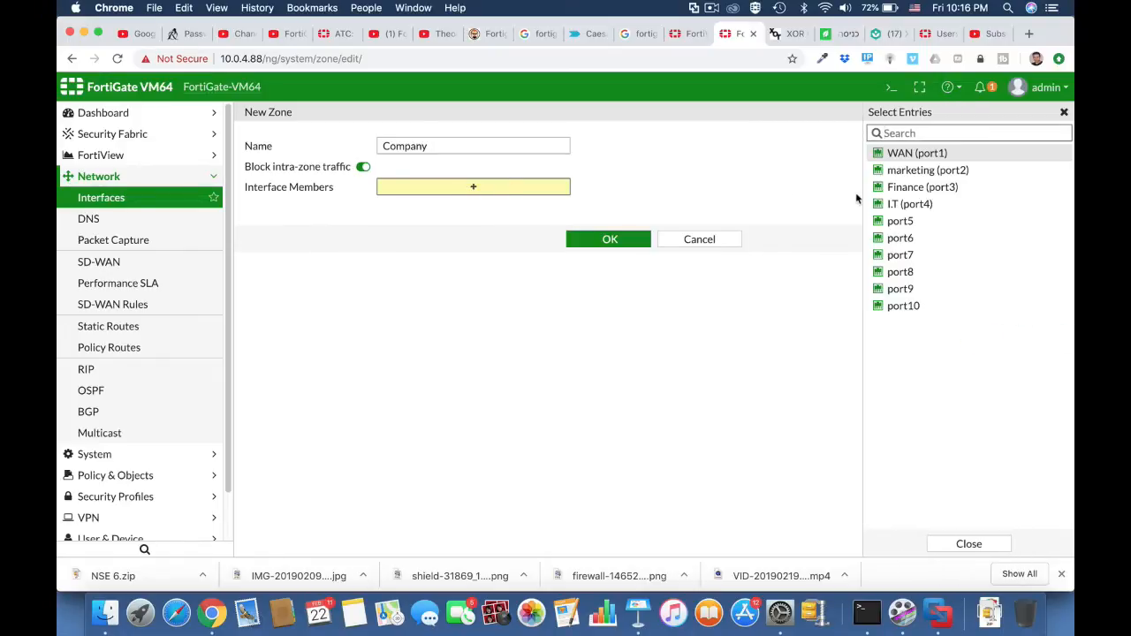
{"action": "left_click", "coordinate": [935, 169]}
{"action": "left_click", "coordinate": [925, 188]}
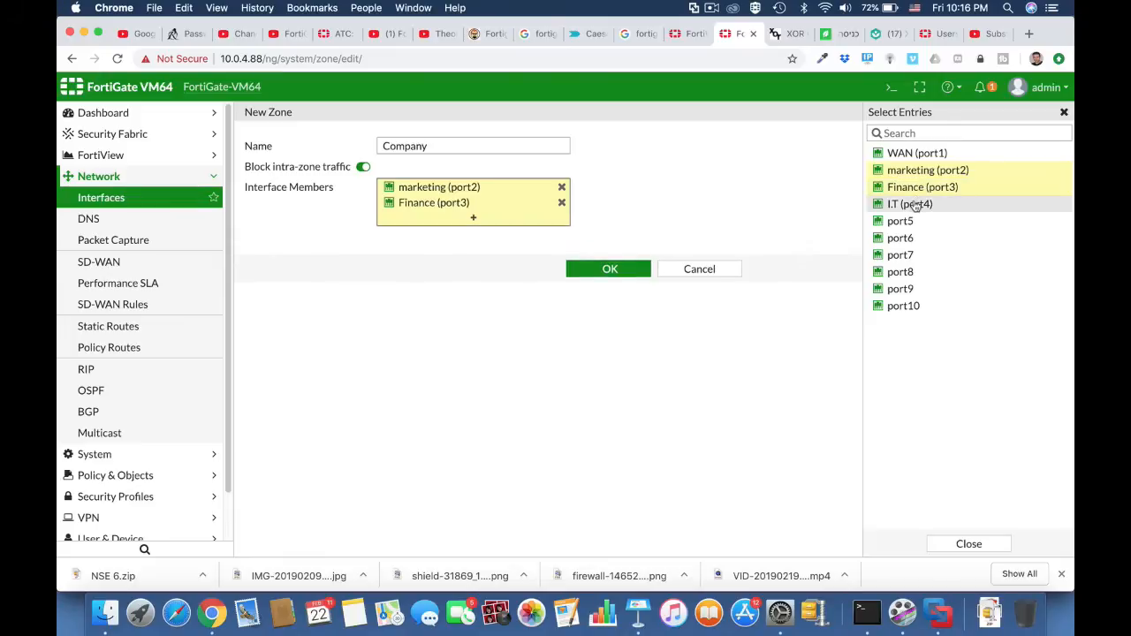
{"action": "left_click", "coordinate": [913, 204]}
{"action": "left_click", "coordinate": [629, 290]}
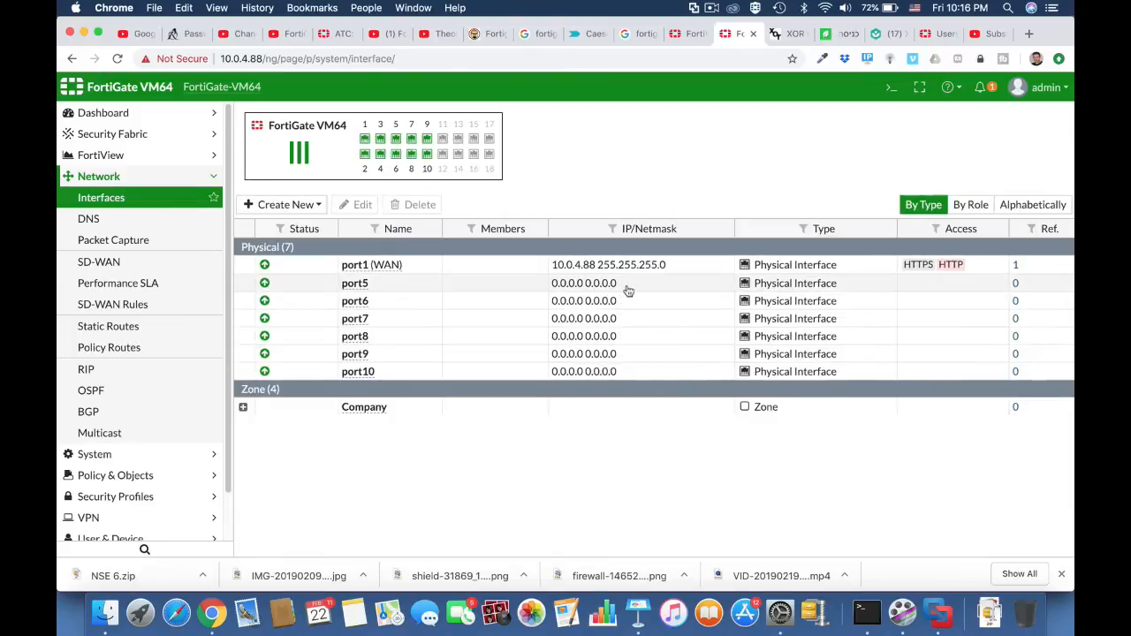
{"action": "left_click", "coordinate": [243, 407]}
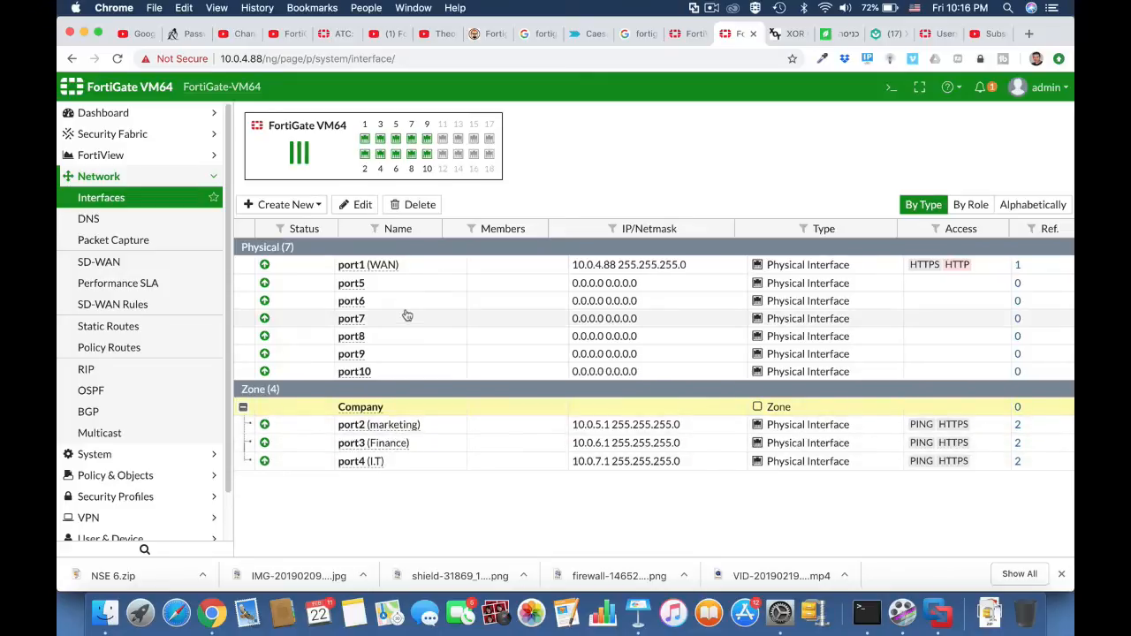
Review the settings of the default static route through WAN (port1), then return to the interface list.
{"action": "left_click", "coordinate": [139, 326]}
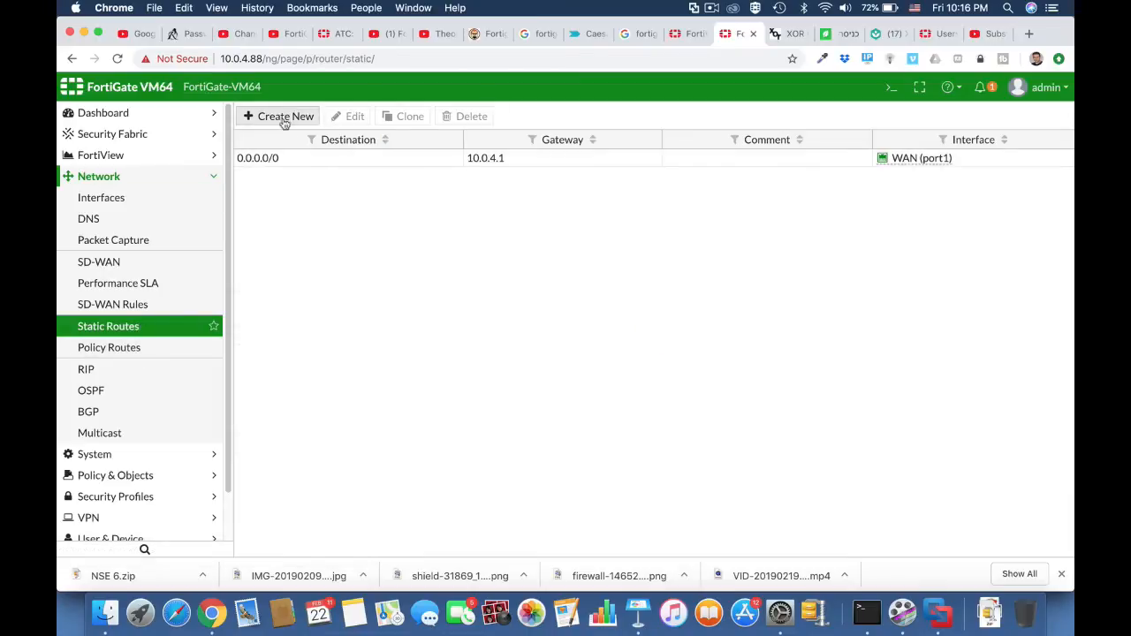
{"action": "left_click", "coordinate": [313, 158]}
{"action": "left_click", "coordinate": [350, 117]}
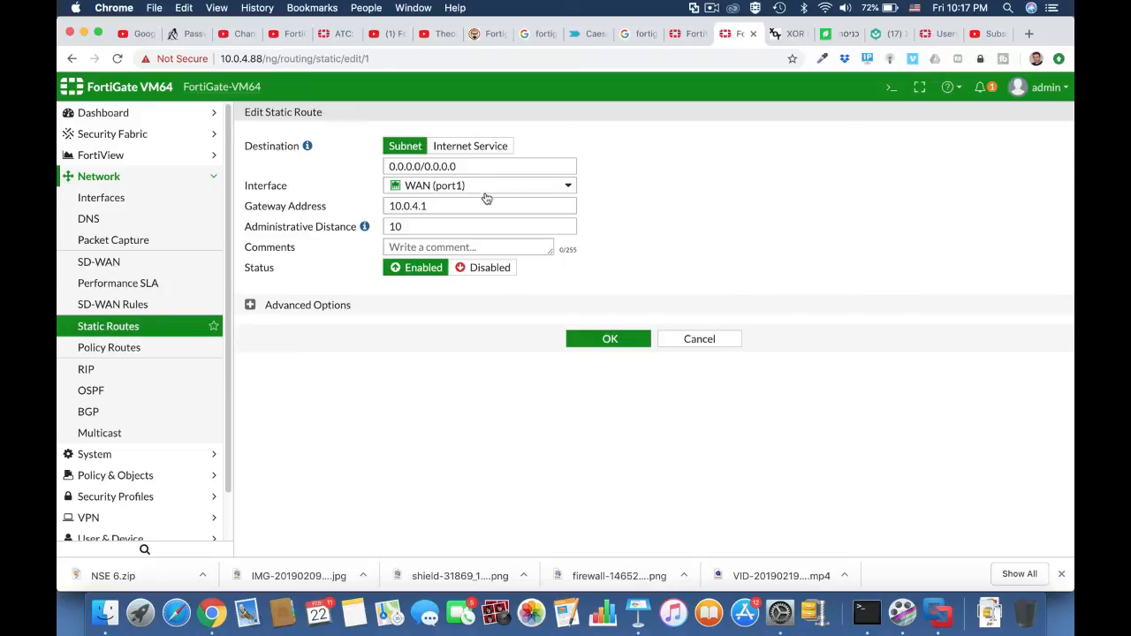
{"action": "left_click", "coordinate": [598, 343]}
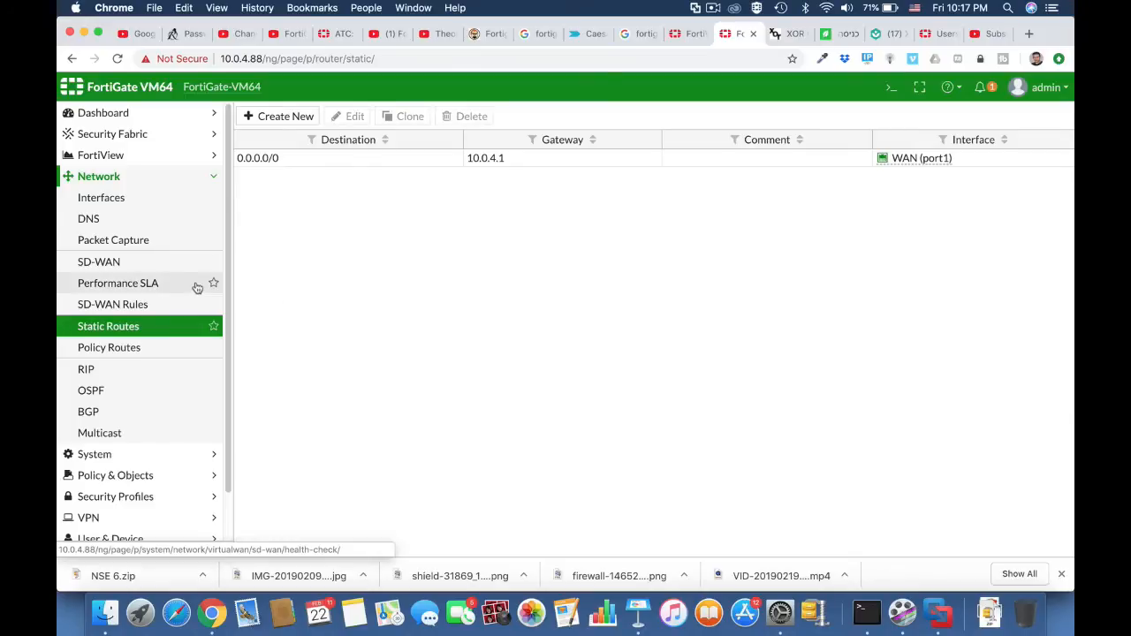
{"action": "left_click", "coordinate": [173, 204]}
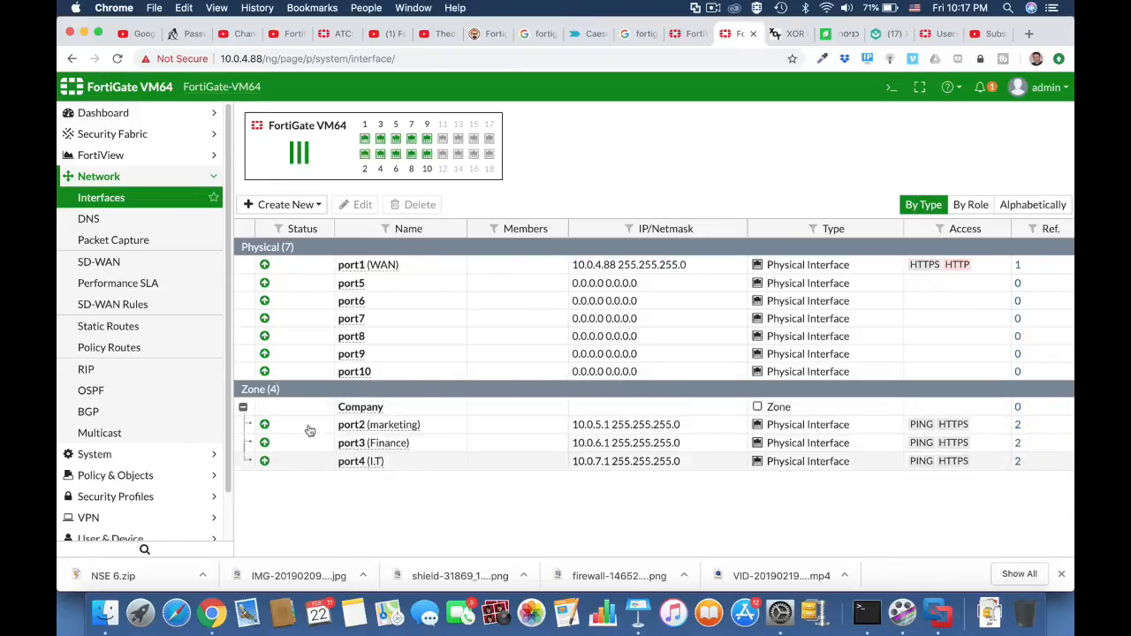
Create a new IPv4 firewall policy and name it Full acess.
{"action": "left_click", "coordinate": [132, 476]}
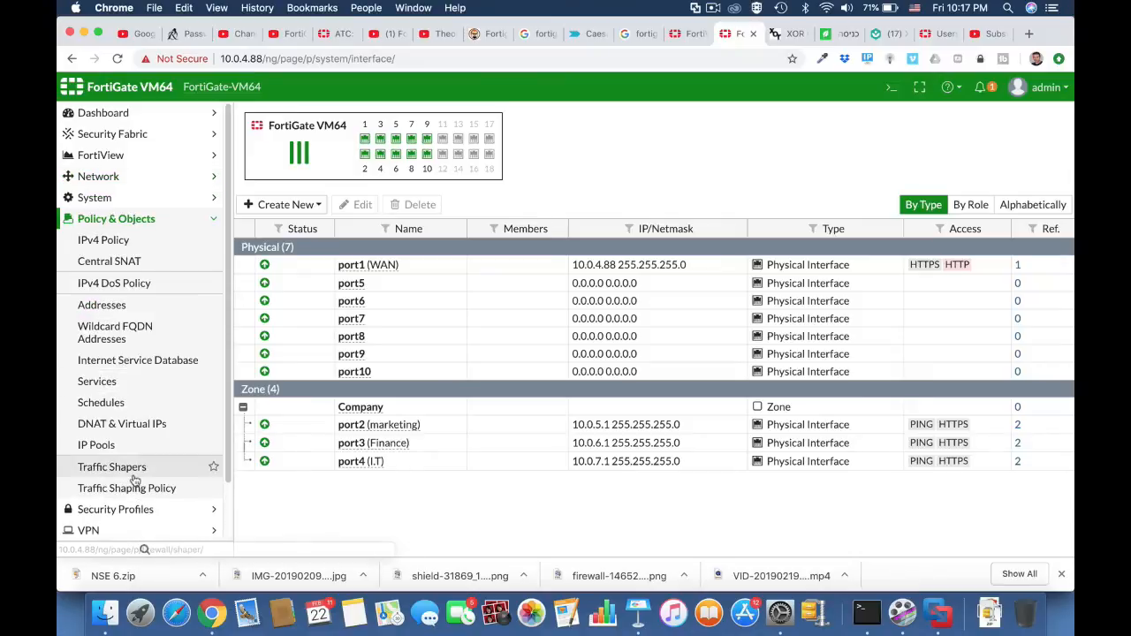
{"action": "left_click", "coordinate": [131, 239]}
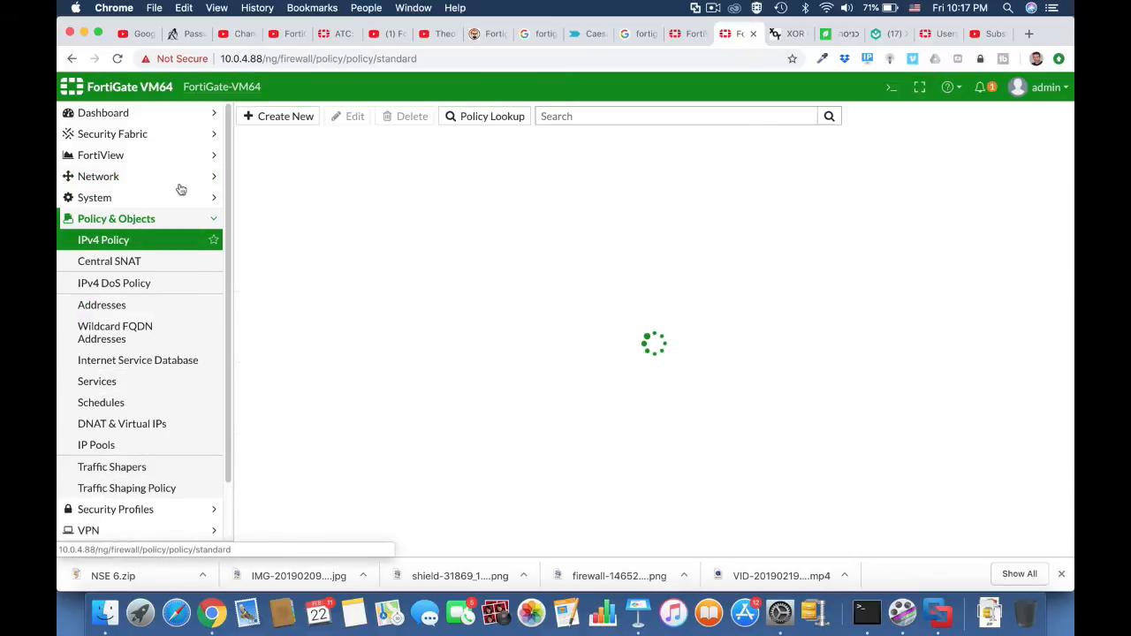
{"action": "left_click", "coordinate": [302, 128]}
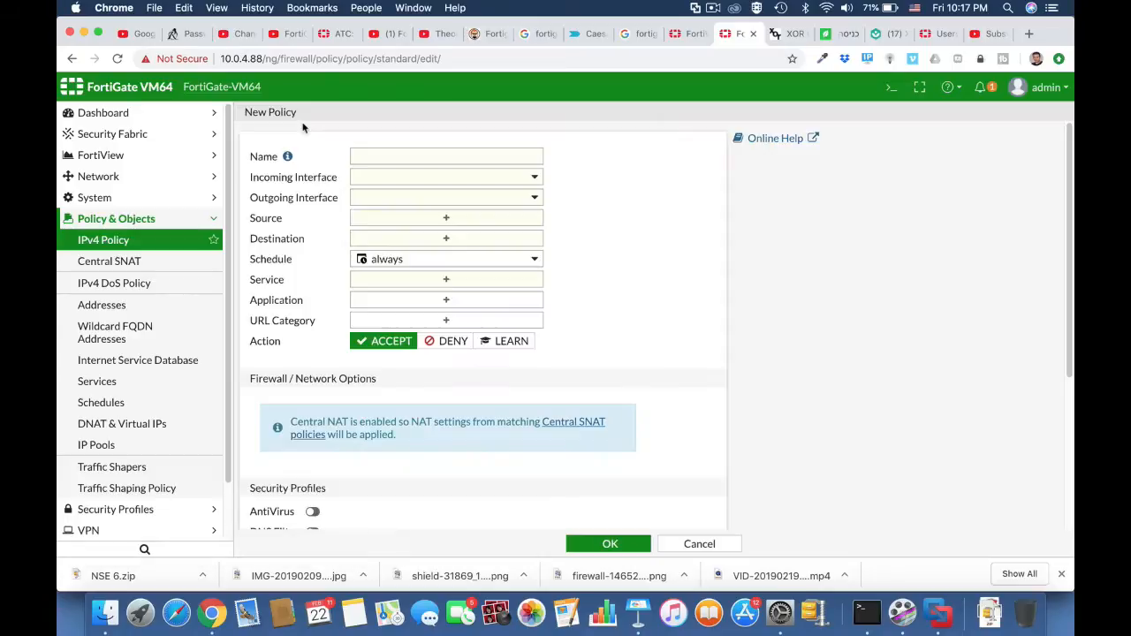
{"action": "left_click", "coordinate": [387, 156]}
{"action": "type", "text": "Fu"}
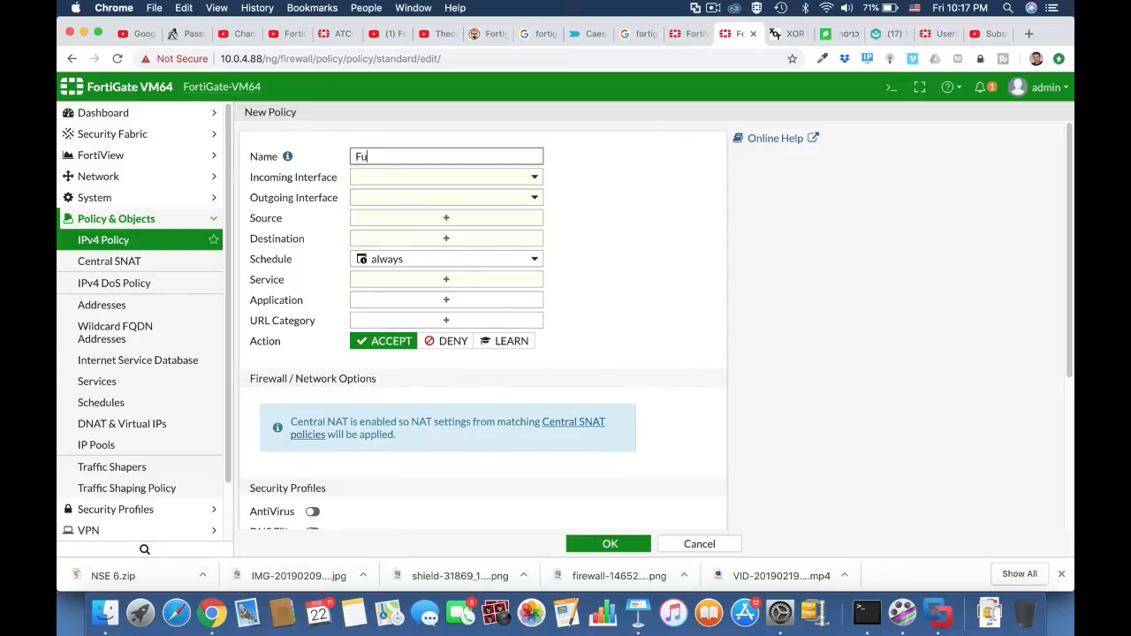
{"action": "type", "text": "ll acess"}
Set the policy's incoming interface to the Company zone and its outgoing interface to WAN (port1).
{"action": "left_click", "coordinate": [431, 181]}
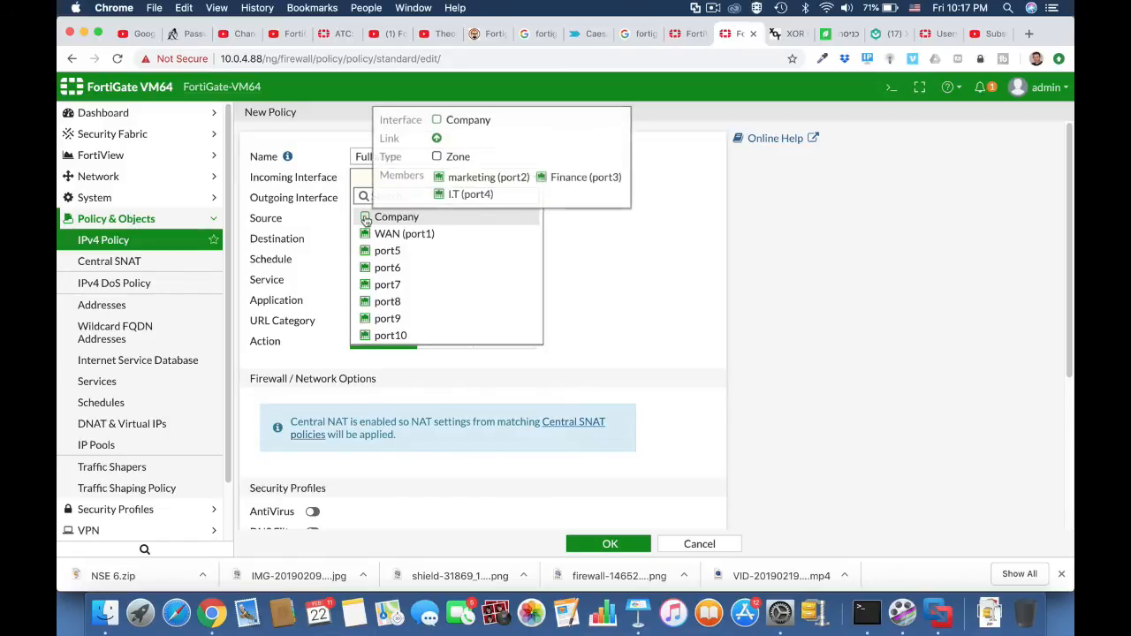
{"action": "left_click", "coordinate": [367, 217]}
{"action": "left_click", "coordinate": [423, 201]}
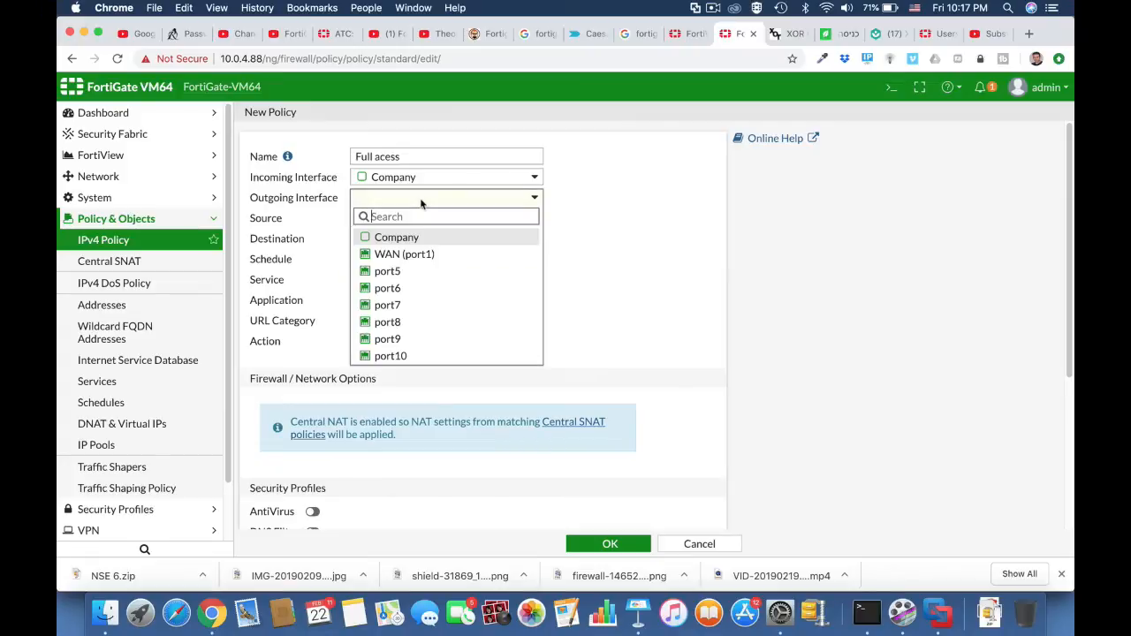
{"action": "left_click", "coordinate": [415, 255]}
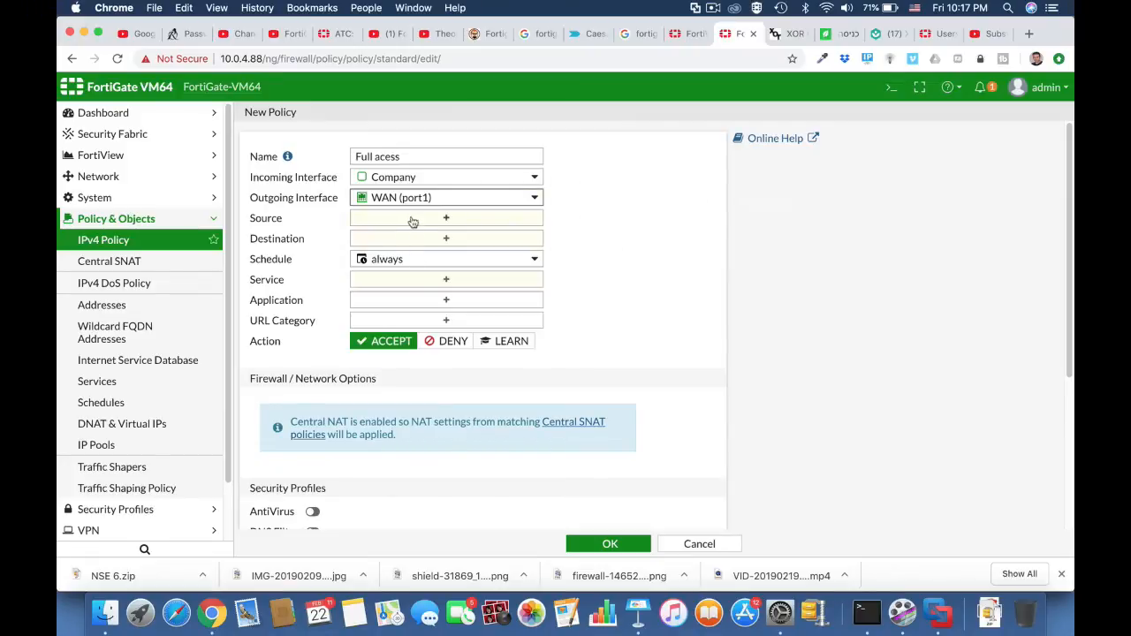
Set the policy's source and destination addresses to all and its service to ALL.
{"action": "left_click", "coordinate": [415, 219]}
{"action": "left_click", "coordinate": [740, 223]}
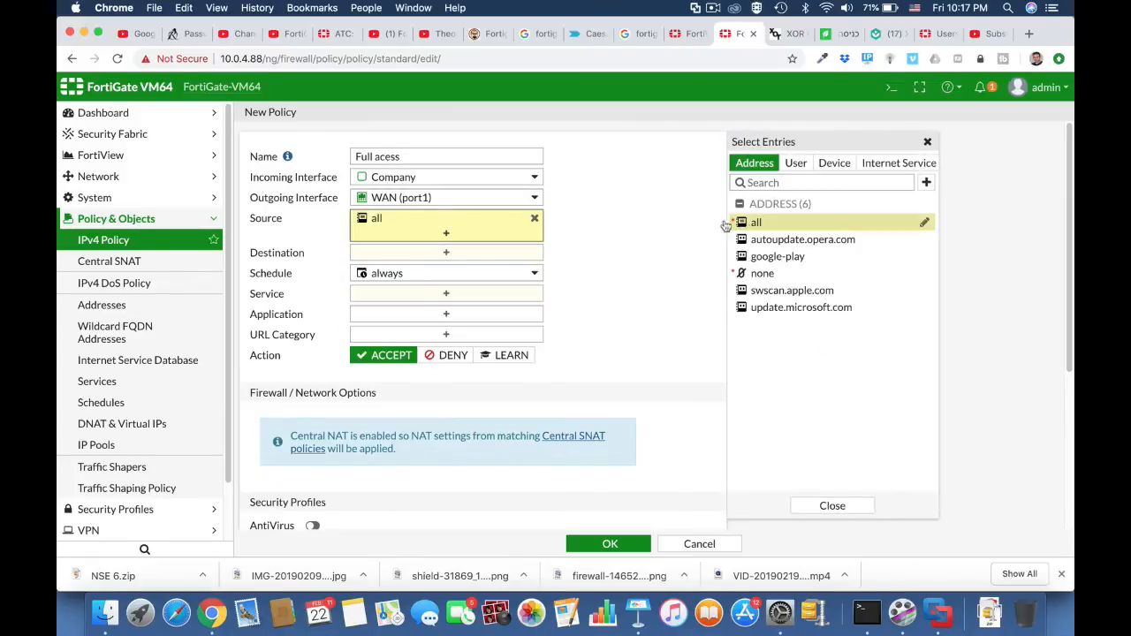
{"action": "left_click", "coordinate": [484, 254]}
{"action": "left_click", "coordinate": [758, 223]}
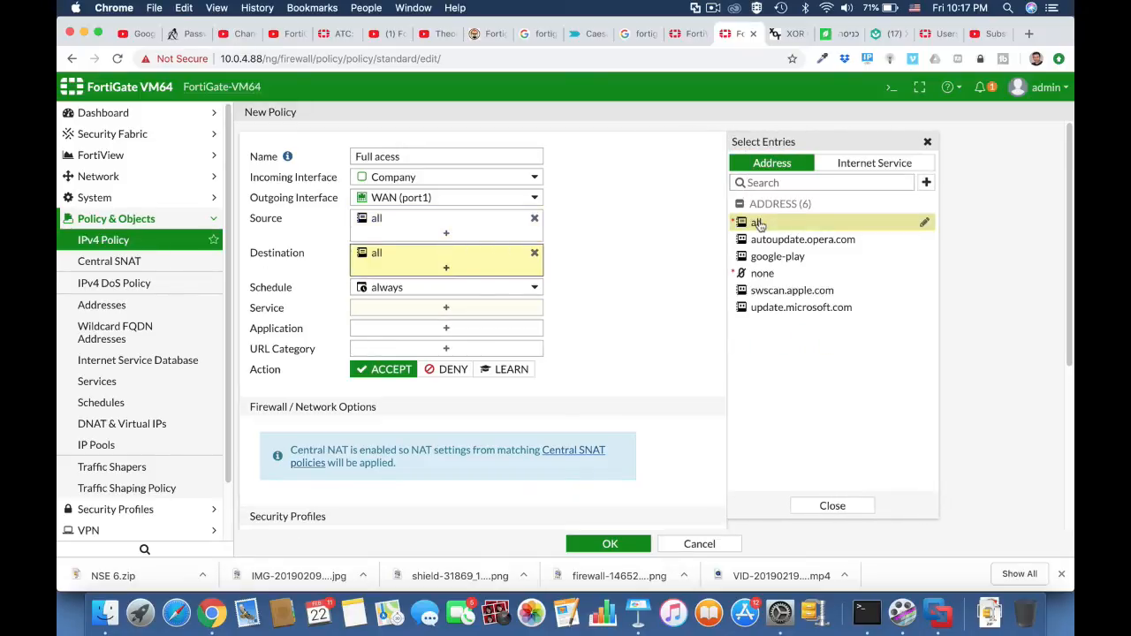
{"action": "left_click", "coordinate": [442, 309]}
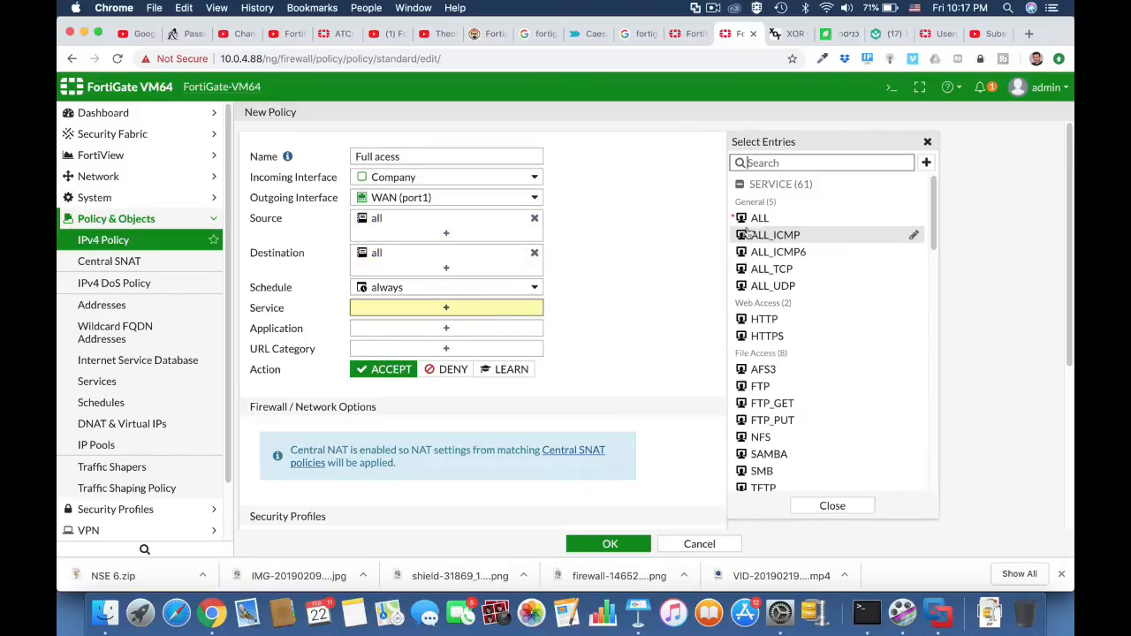
{"action": "left_click", "coordinate": [755, 221]}
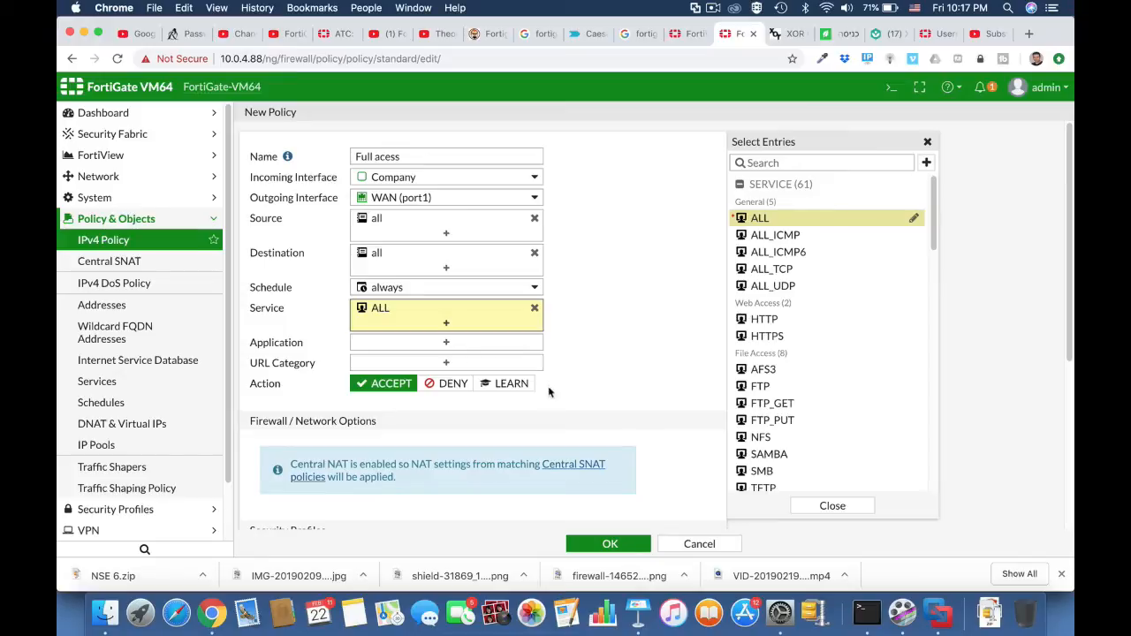
Enable AntiVirus with the default profile on the policy, save it, and expand the Company to WAN (port1) policy group.
{"action": "scroll", "coordinate": [608, 402], "scroll_direction": "down", "scroll_amount": 5}
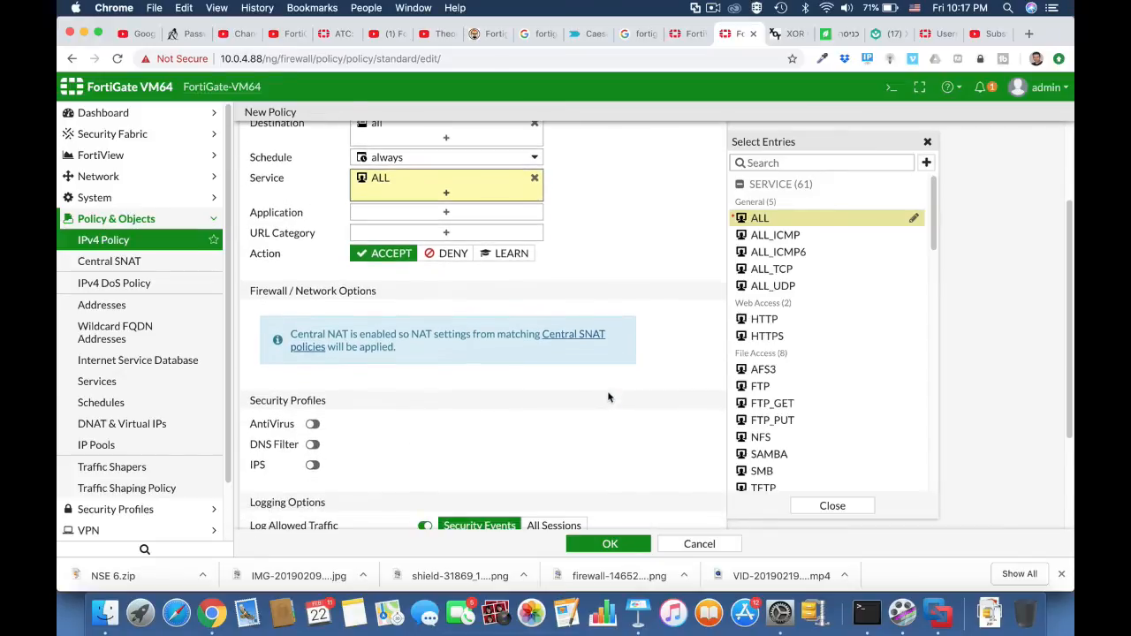
{"action": "scroll", "coordinate": [608, 392], "scroll_direction": "down", "scroll_amount": 1}
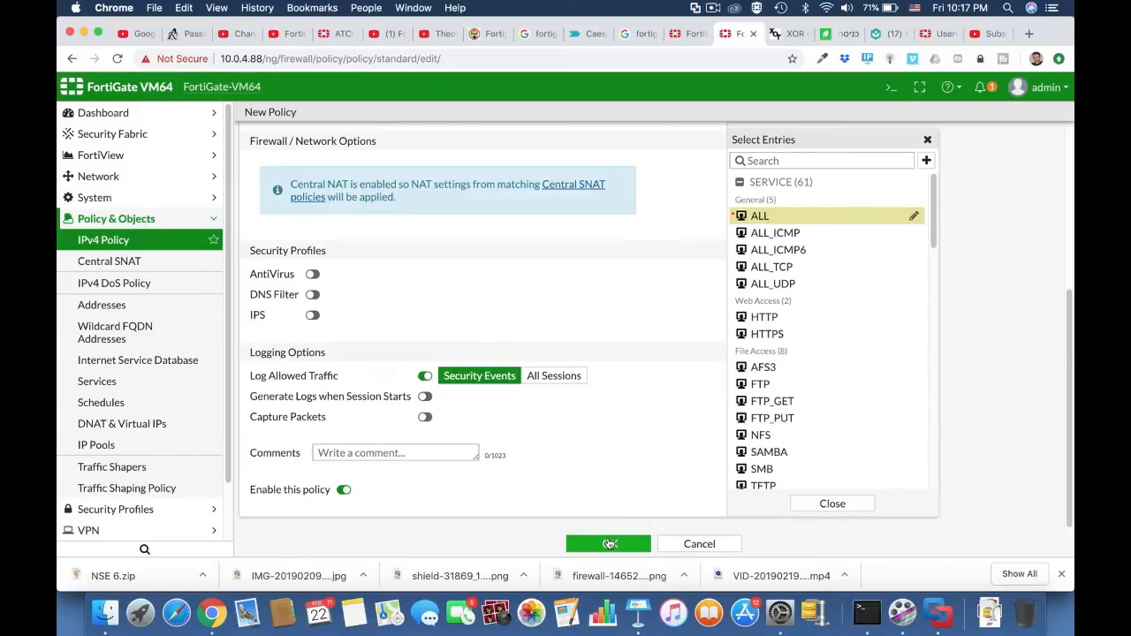
{"action": "left_click", "coordinate": [312, 275]}
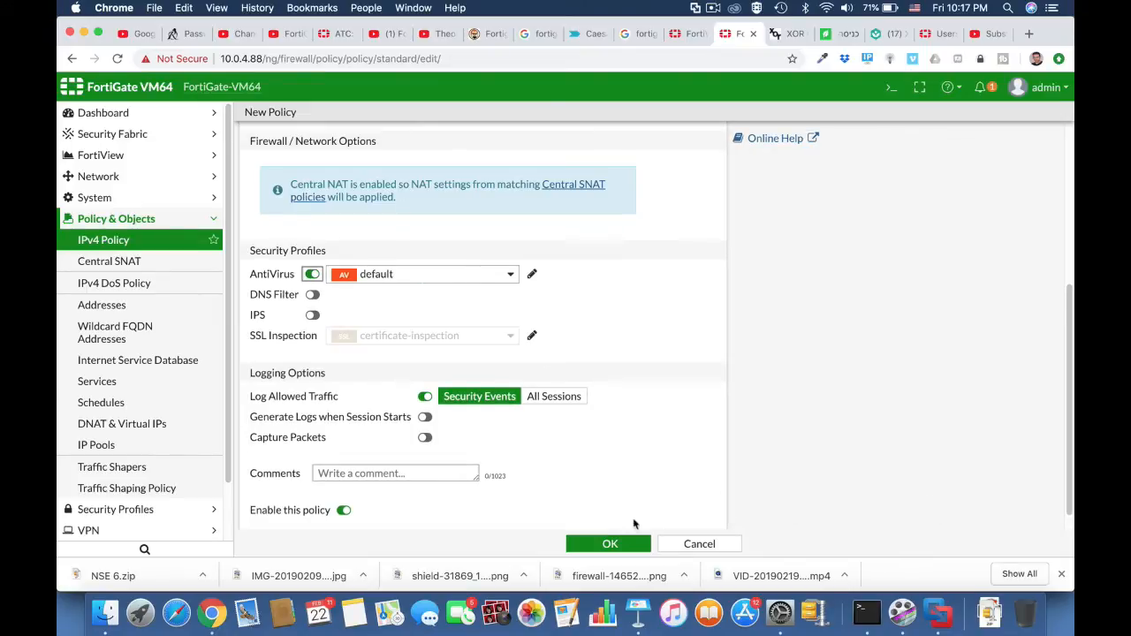
{"action": "left_click", "coordinate": [609, 544]}
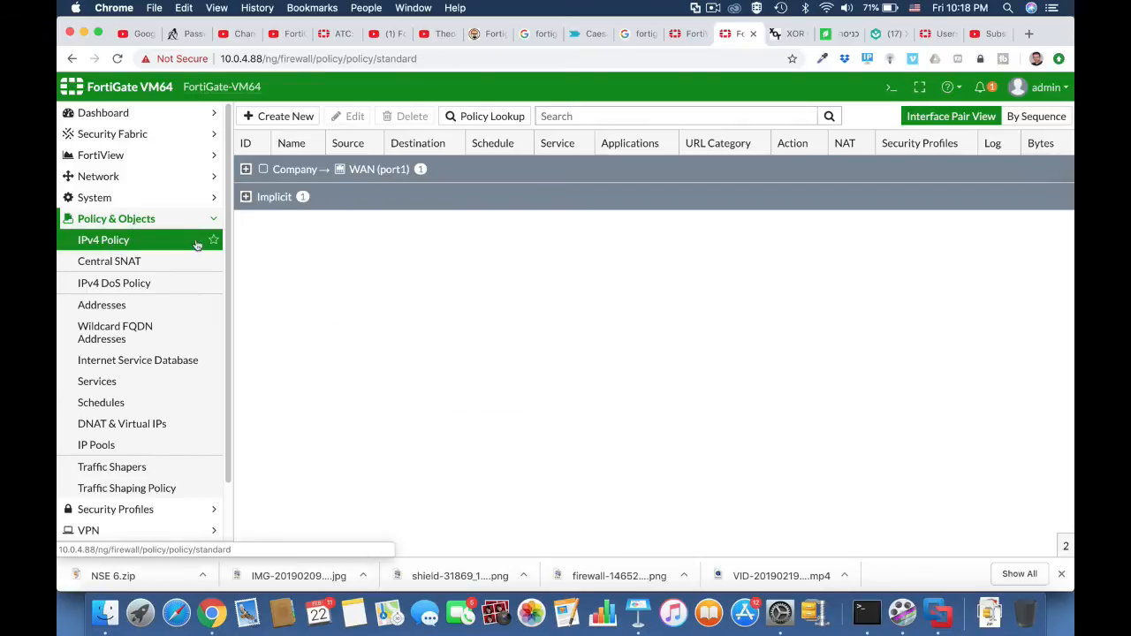
{"action": "left_click", "coordinate": [246, 169]}
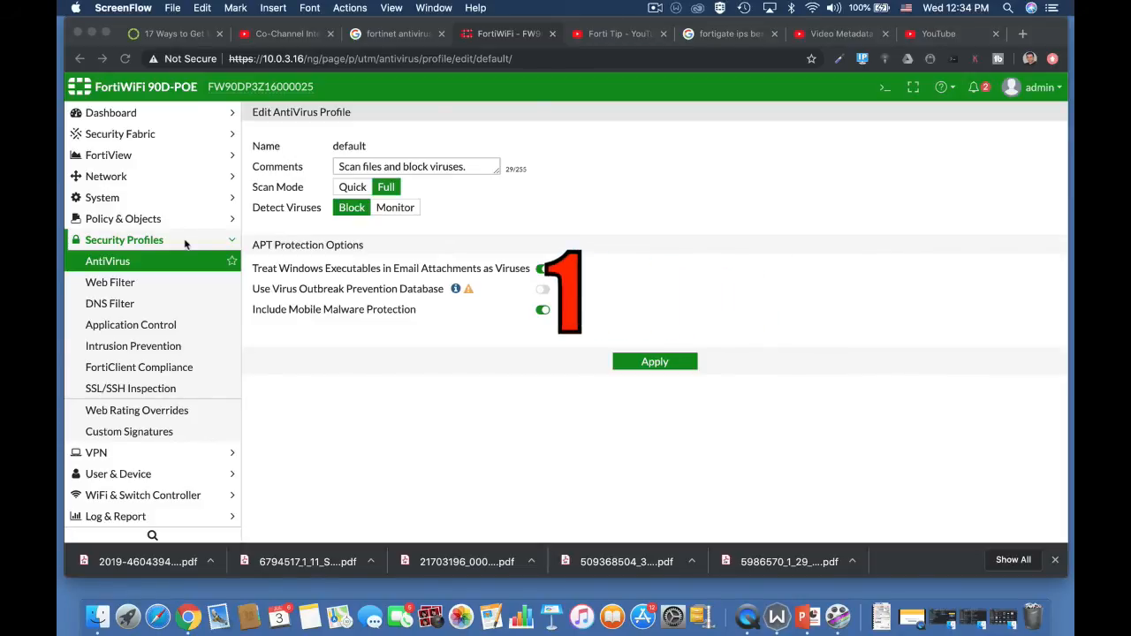
Change the FortiWiFi unit's inspection mode to Proxy in the system settings and apply the change.
{"action": "left_click", "coordinate": [108, 200]}
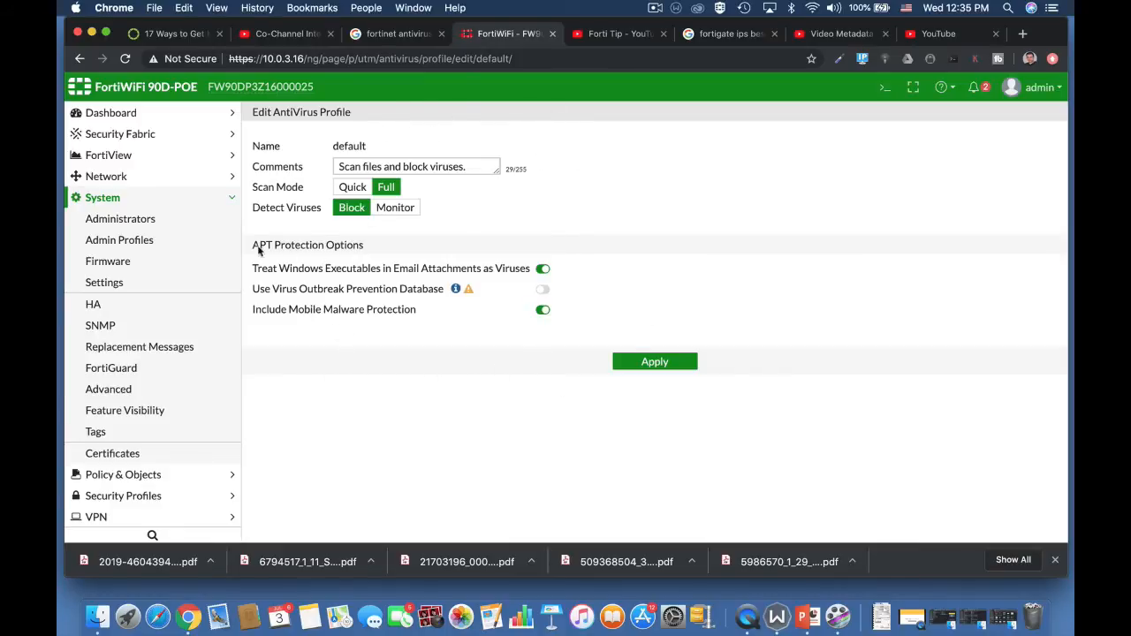
{"action": "left_click", "coordinate": [142, 283]}
{"action": "scroll", "coordinate": [517, 497], "scroll_direction": "down", "scroll_amount": 5}
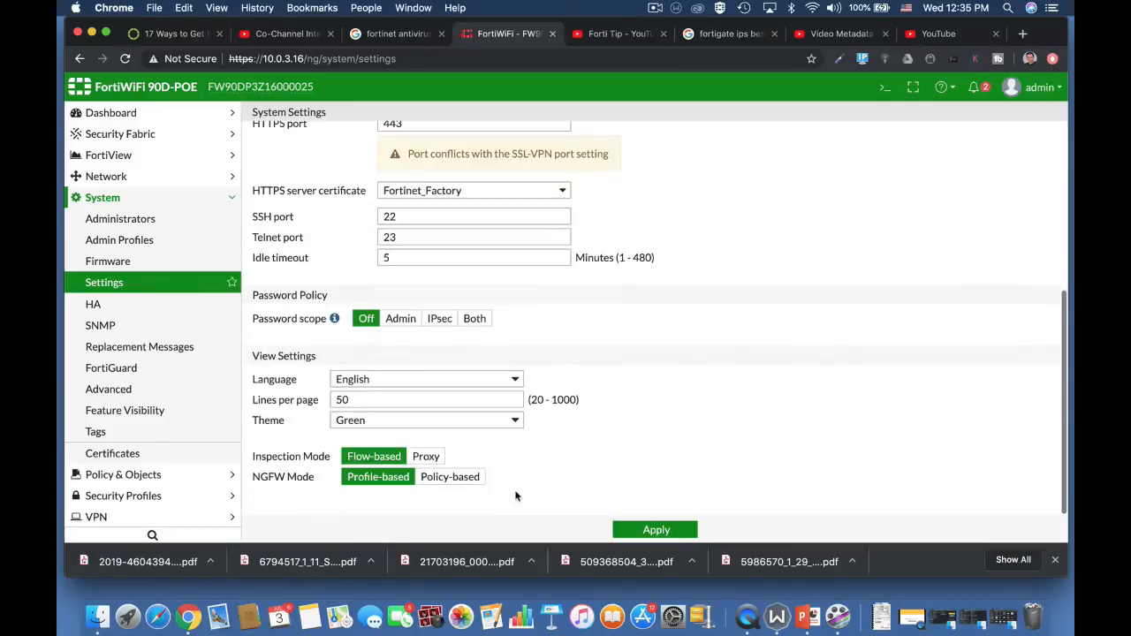
{"action": "left_click", "coordinate": [431, 457]}
{"action": "left_click", "coordinate": [635, 528]}
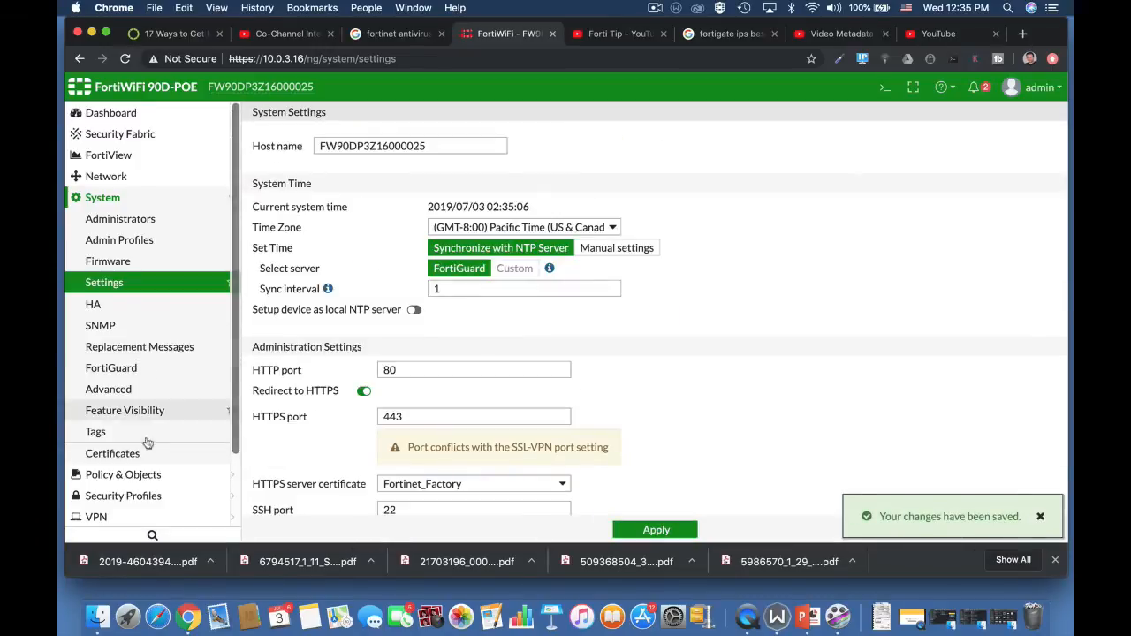
Open the default AntiVirus security profile and bring up the CLI console.
{"action": "left_click", "coordinate": [133, 496]}
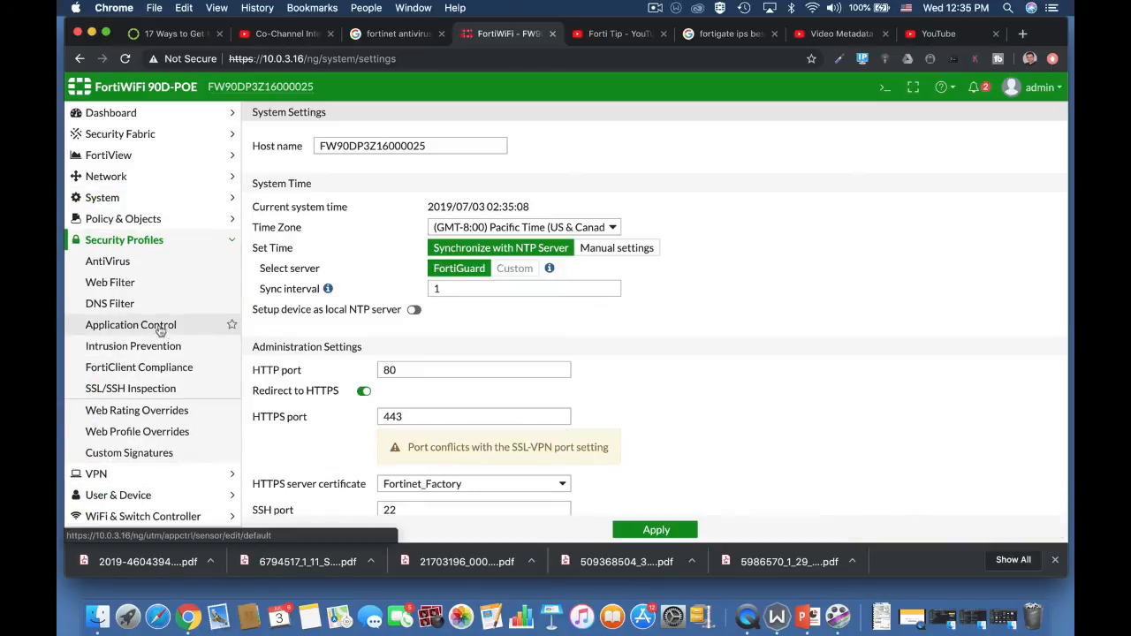
{"action": "left_click", "coordinate": [140, 263]}
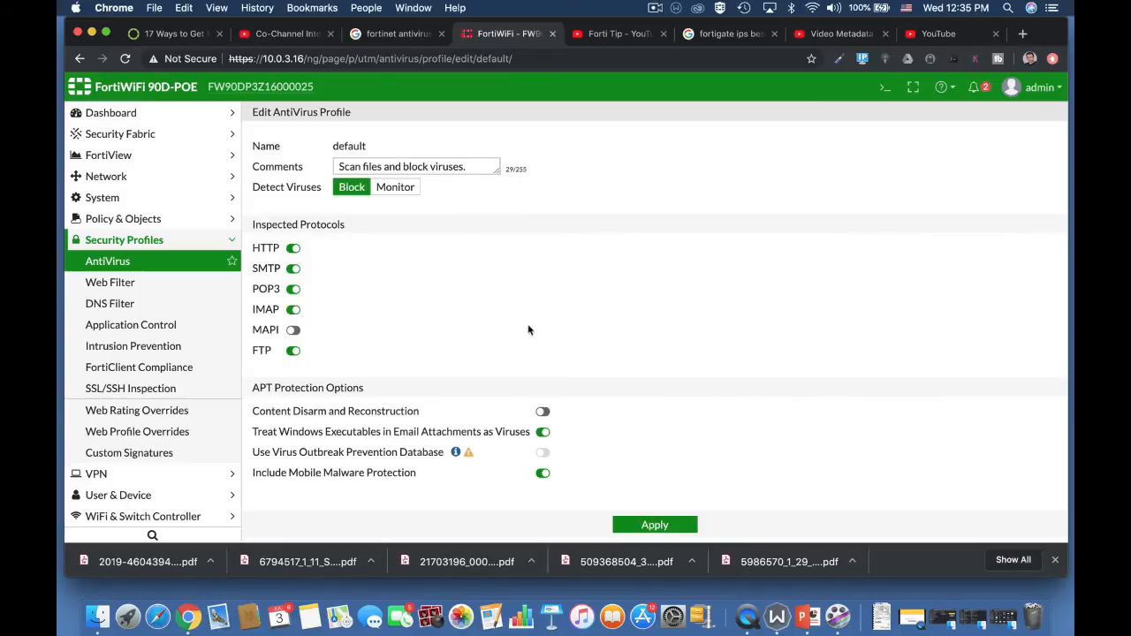
{"action": "left_click", "coordinate": [885, 86]}
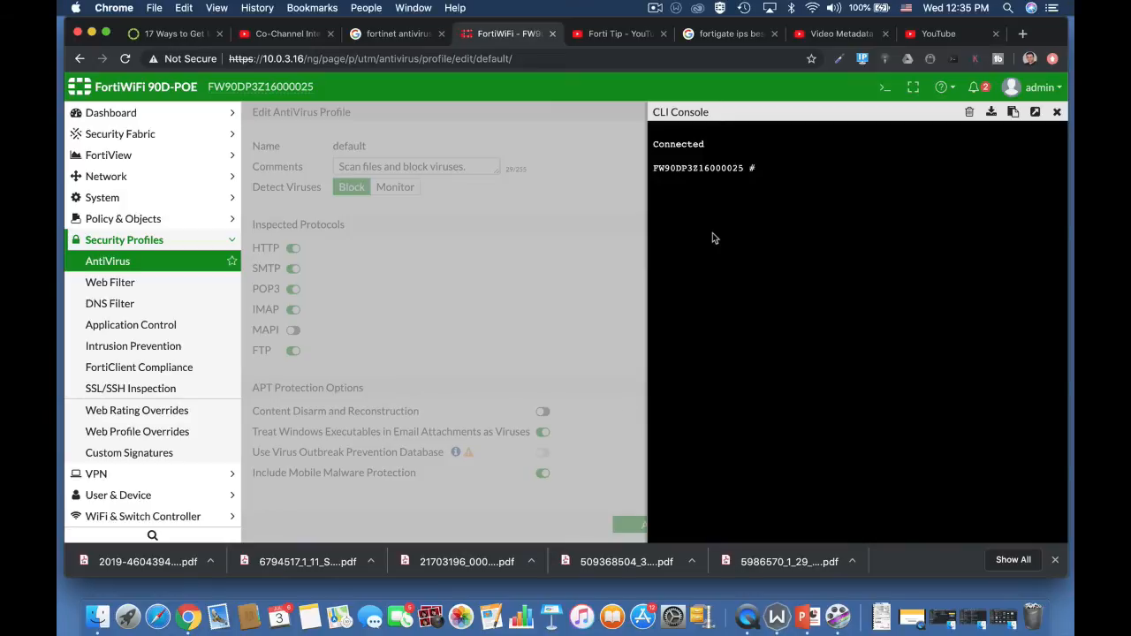
Enter the antivirus settings configuration with the command config antivirus settings.
{"action": "type", "text": "config an"}
{"action": "key", "text": "Tab"}
{"action": "type", "text": "set"}
{"action": "key", "text": "Tab"}
{"action": "key", "text": "Return"}
Step through the set default-db values in the antivirus settings and abort the command.
{"action": "type", "text": "set"}
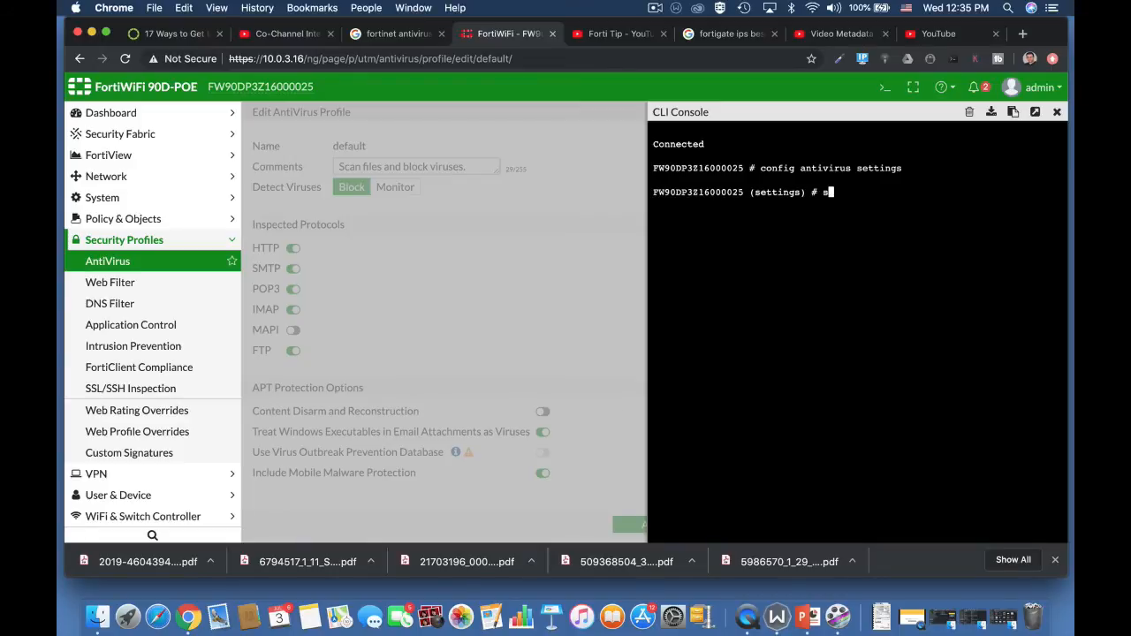
{"action": "type", "text": " d"}
{"action": "key", "text": "Tab"}
{"action": "key", "text": "Tab"}
{"action": "key", "text": "Tab"}
{"action": "key", "text": "Tab"}
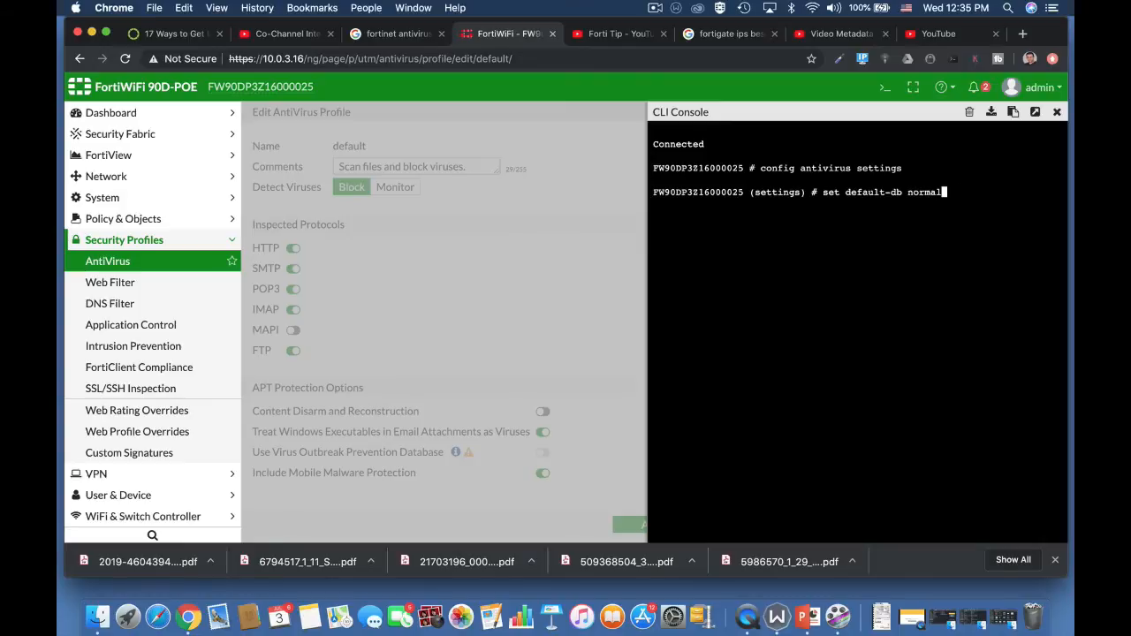
{"action": "key", "text": "Tab"}
{"action": "key", "text": "Tab"}
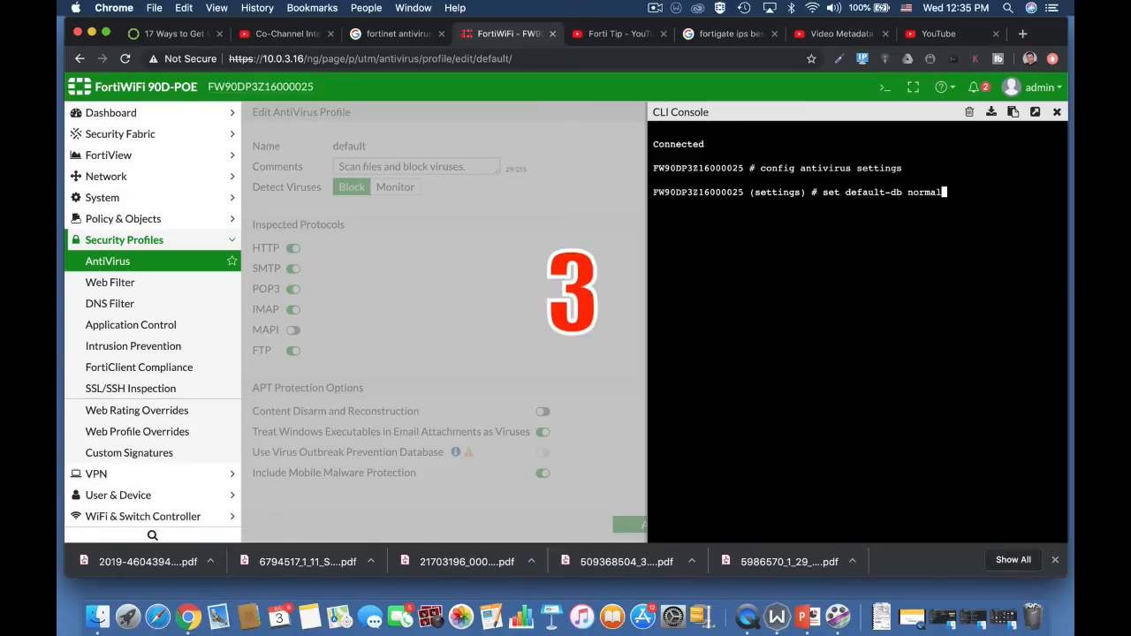
{"action": "key", "text": "ctrl+c"}
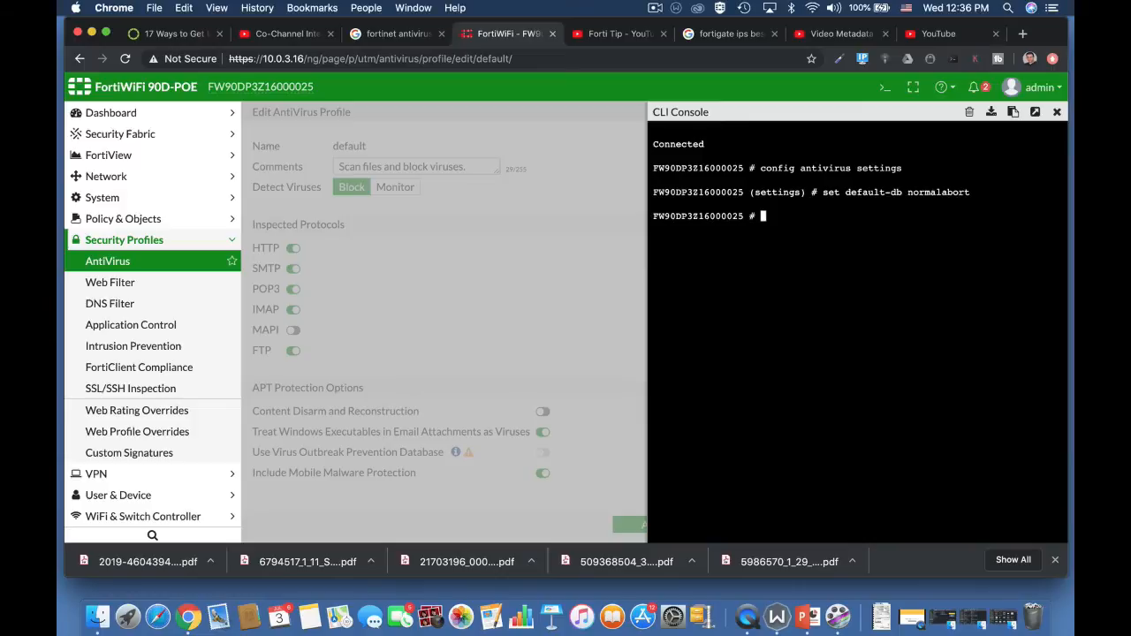
Return to the antivirus settings configuration by running config antivirus settings.
{"action": "type", "text": "confi"}
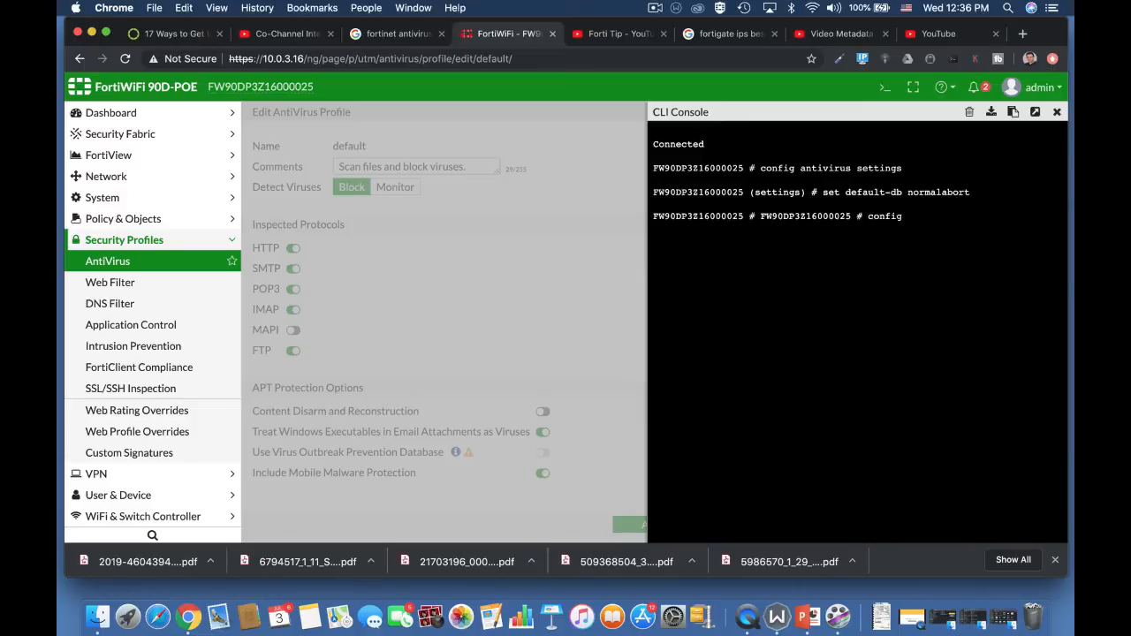
{"action": "type", "text": "g antivirus "}
{"action": "type", "text": "settings"}
Turn on grayware detection in the antivirus settings with set grayware enable.
{"action": "type", "text": "set g"}
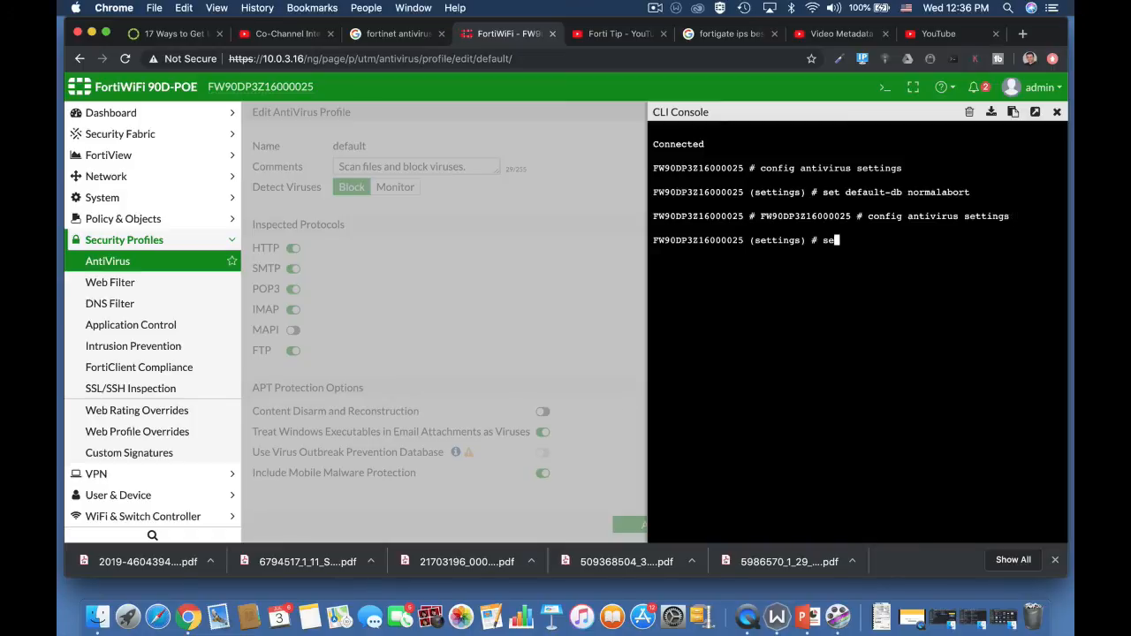
{"action": "key", "text": "Tab"}
{"action": "type", "text": "e"}
{"action": "key", "text": "Tab"}
{"action": "key", "text": "BackSpace"}
{"action": "key", "text": "BackSpace"}
{"action": "key", "text": "BackSpace"}
{"action": "key", "text": "BackSpace"}
{"action": "key", "text": "BackSpace"}
{"action": "key", "text": "BackSpace"}
{"action": "key", "text": "BackSpace"}
{"action": "type", "text": "disable"}
{"action": "key", "text": "BackSpace"}
{"action": "key", "text": "BackSpace"}
{"action": "key", "text": "BackSpace"}
{"action": "key", "text": "BackSpace"}
{"action": "key", "text": "BackSpace"}
{"action": "key", "text": "BackSpace"}
{"action": "type", "text": "enable"}
{"action": "key", "text": "Return"}
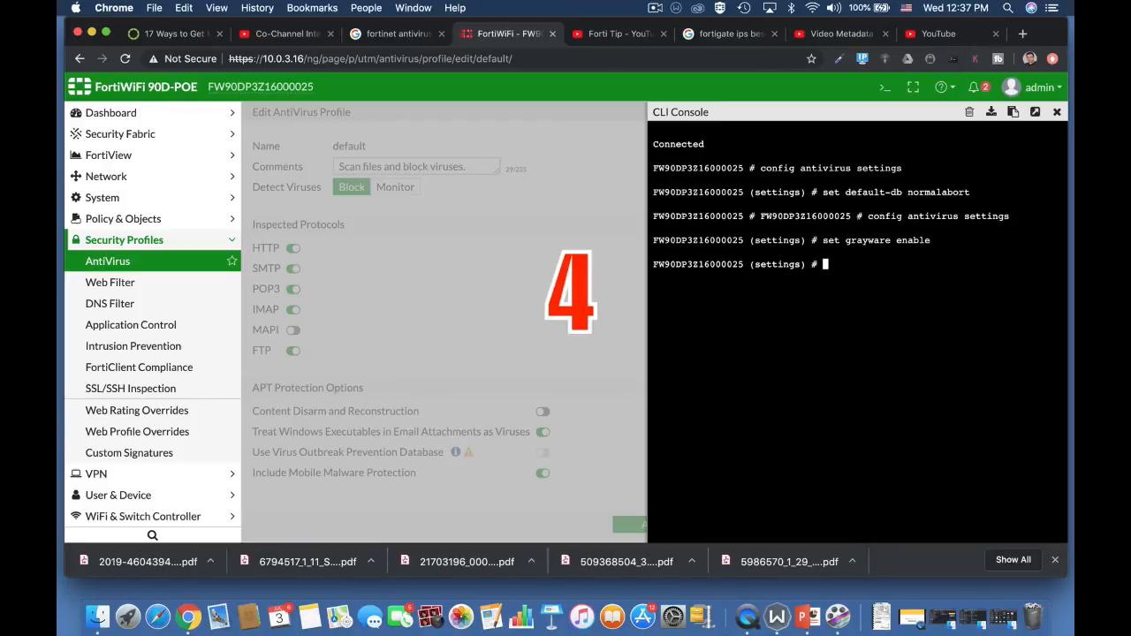
Try config ant inside the antivirus settings, and leave that configuration level with abort.
{"action": "type", "text": "con"}
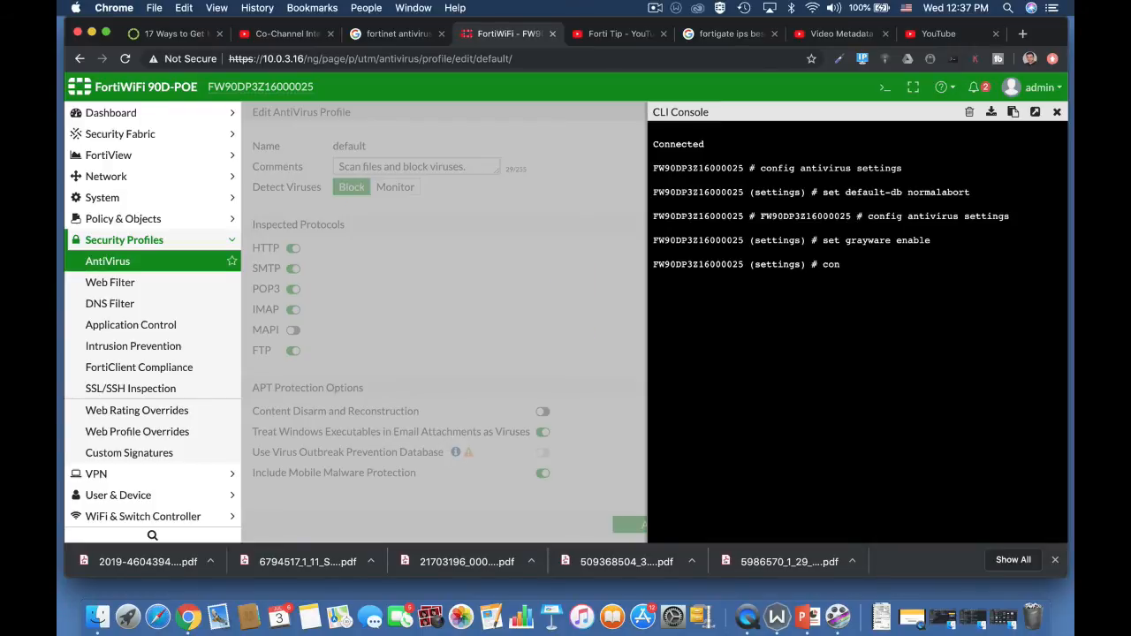
{"action": "type", "text": "fig ant"}
{"action": "key", "text": "Tab"}
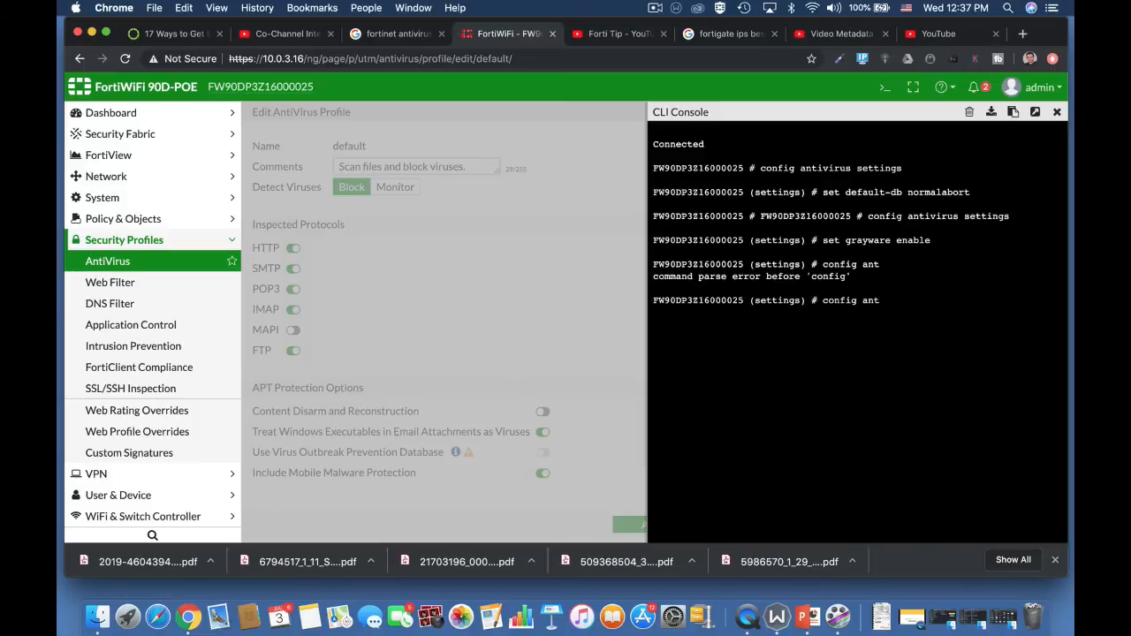
{"action": "key", "text": "BackSpace"}
{"action": "key", "text": "BackSpace"}
{"action": "key", "text": "BackSpace"}
{"action": "key", "text": "BackSpace"}
{"action": "key", "text": "BackSpace"}
{"action": "key", "text": "BackSpace"}
{"action": "key", "text": "BackSpace"}
{"action": "key", "text": "BackSpace"}
{"action": "key", "text": "BackSpace"}
{"action": "key", "text": "BackSpace"}
{"action": "type", "text": "abort"}
{"action": "key", "text": "Return"}
{"action": "key", "text": "Return"}
{"action": "key", "text": "Return"}
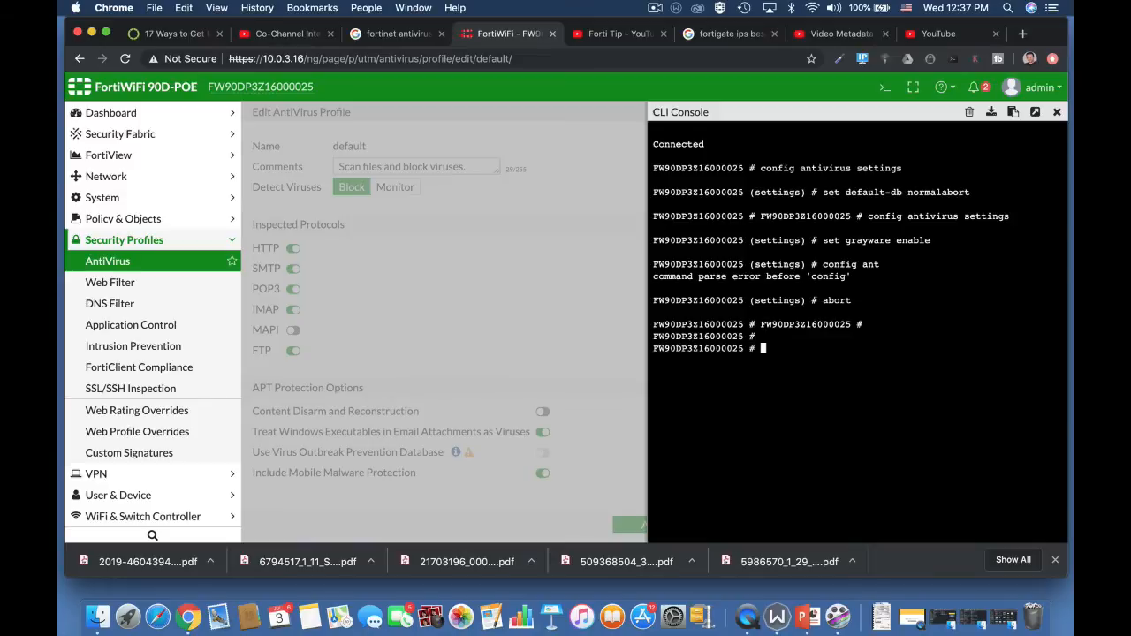
Enter the heuristic scanning configuration with the command config antivirus heuristic.
{"action": "type", "text": "config antivirus heuristic"}
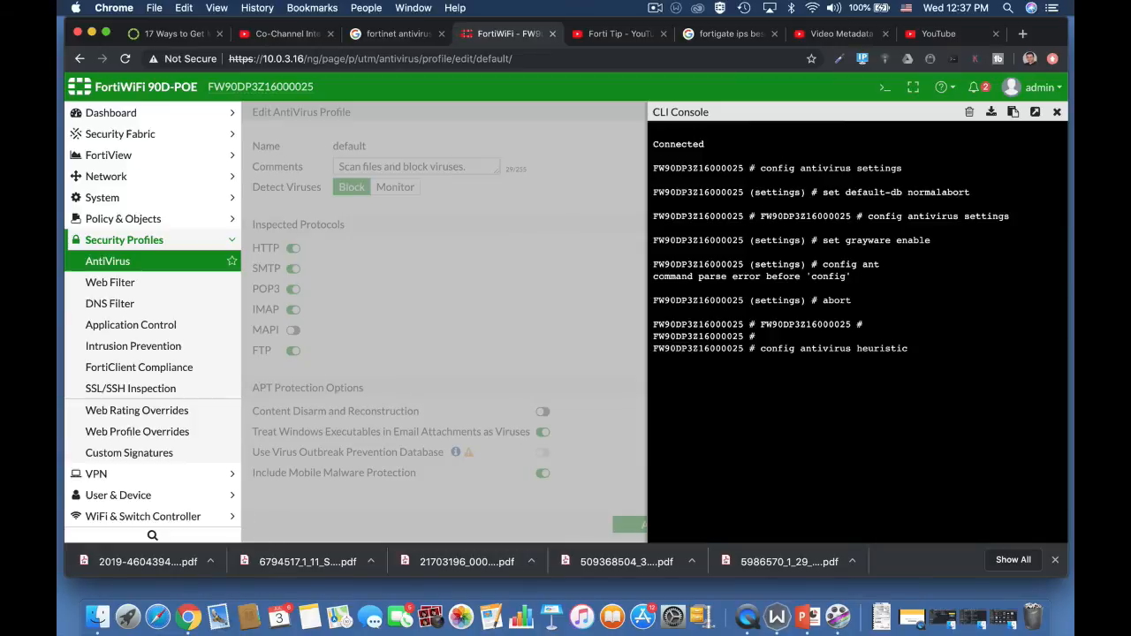
{"action": "key", "text": "Return"}
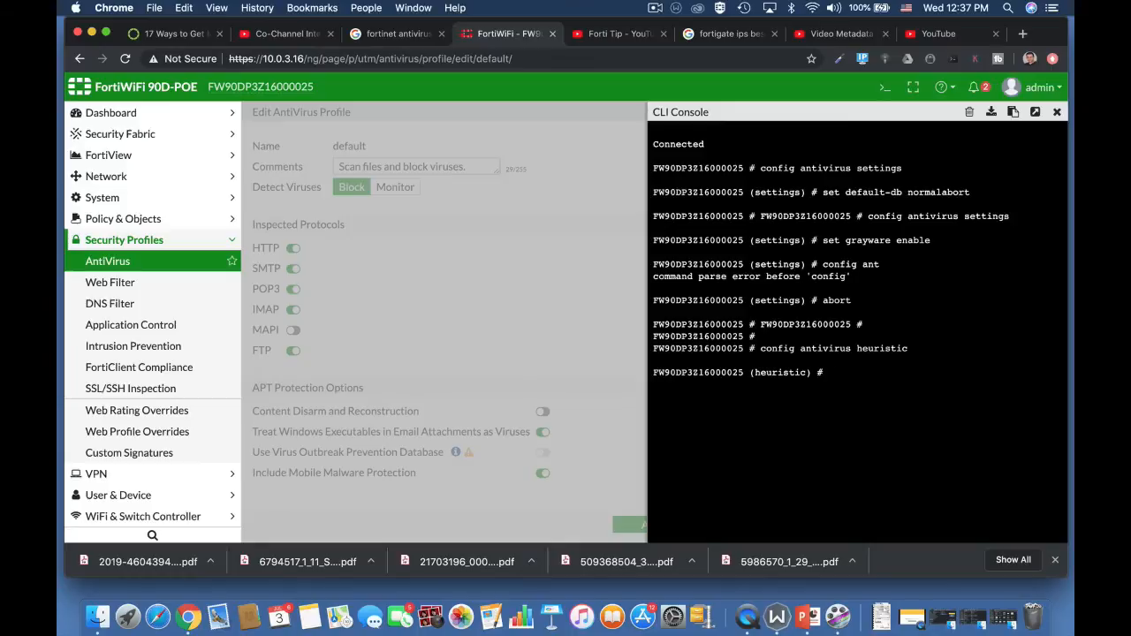
Write the heuristic set mode command, trying the values pass and block and ending with disable.
{"action": "type", "text": "set mode pass"}
{"action": "key", "text": "BackSpace"}
{"action": "key", "text": "BackSpace"}
{"action": "key", "text": "BackSpace"}
{"action": "key", "text": "BackSpace"}
{"action": "type", "text": "block"}
{"action": "key", "text": "BackSpace"}
{"action": "key", "text": "BackSpace"}
{"action": "key", "text": "BackSpace"}
{"action": "key", "text": "BackSpace"}
{"action": "key", "text": "BackSpace"}
{"action": "type", "text": "disable"}
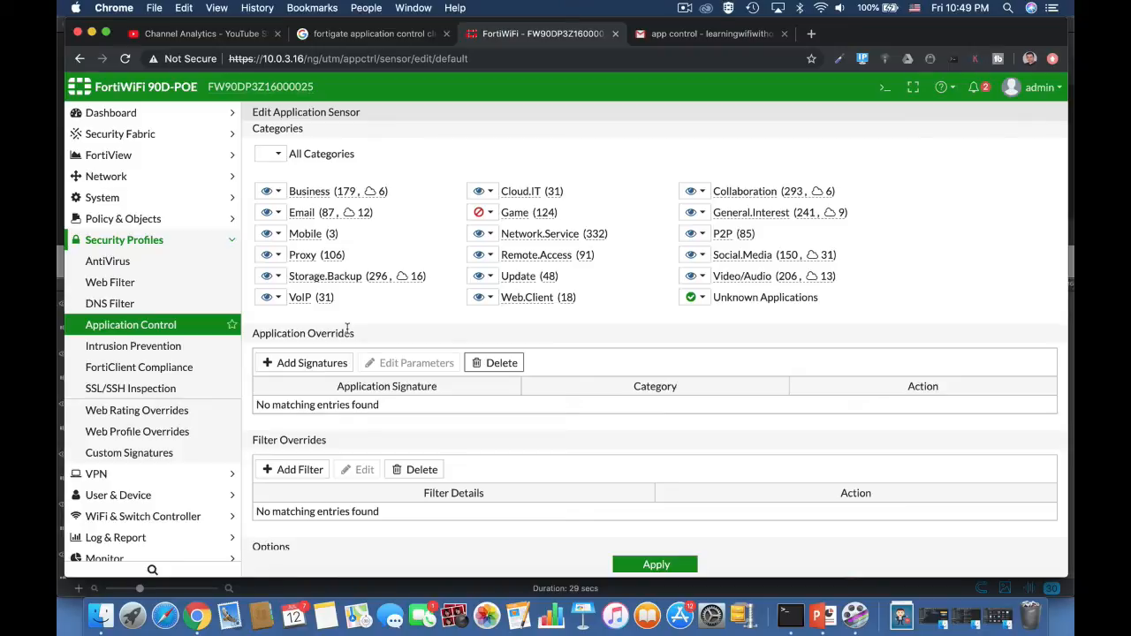
View the Behavior choices for a new filter override, cancel it, and check the Game category's action choices.
{"action": "left_click", "coordinate": [293, 470]}
{"action": "left_click", "coordinate": [407, 135]}
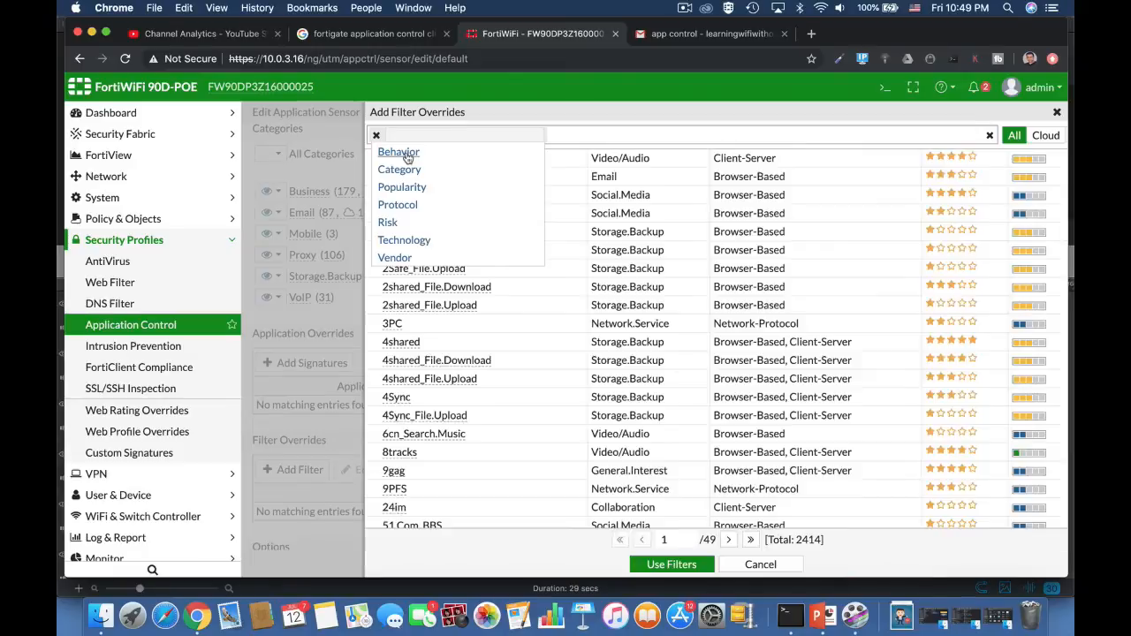
{"action": "left_click", "coordinate": [407, 156]}
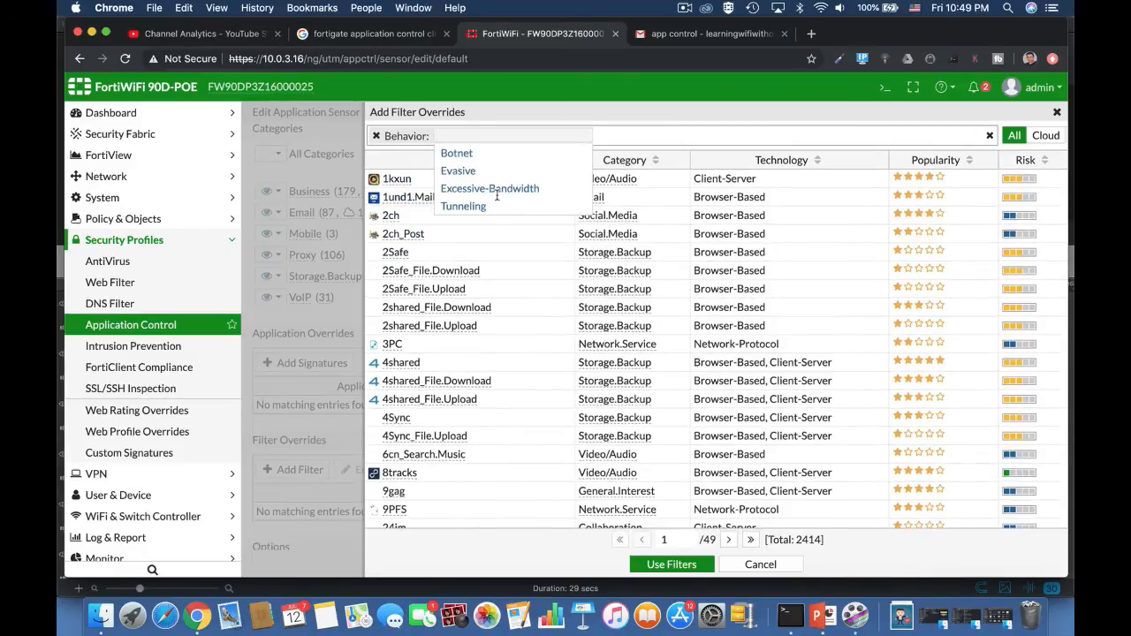
{"action": "left_click", "coordinate": [748, 563]}
{"action": "left_click", "coordinate": [749, 564]}
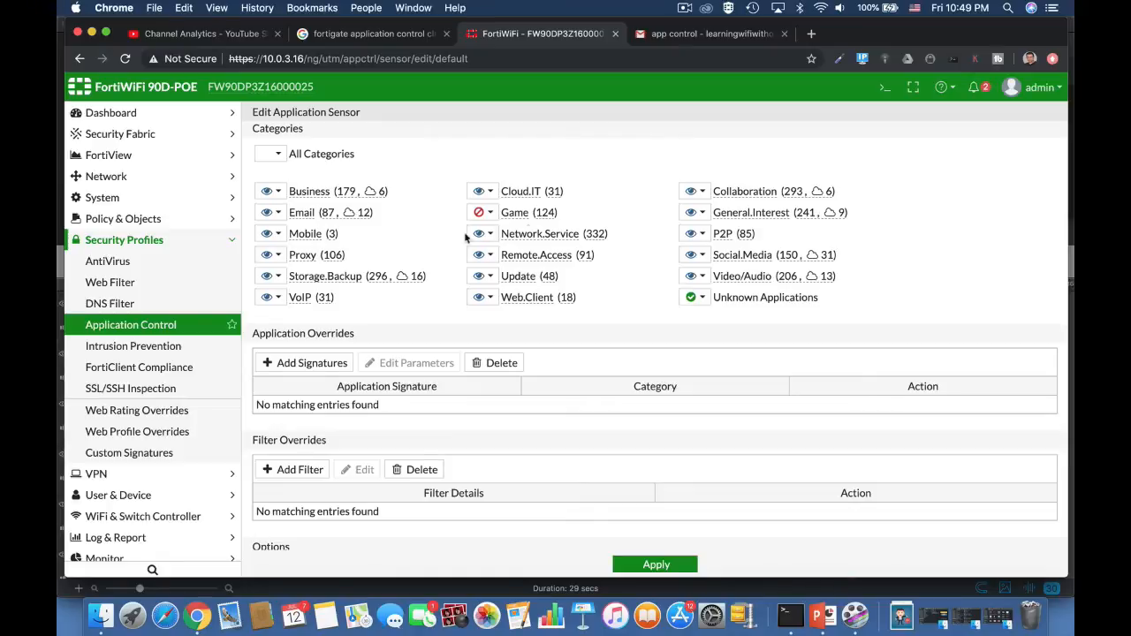
{"action": "left_click", "coordinate": [491, 214]}
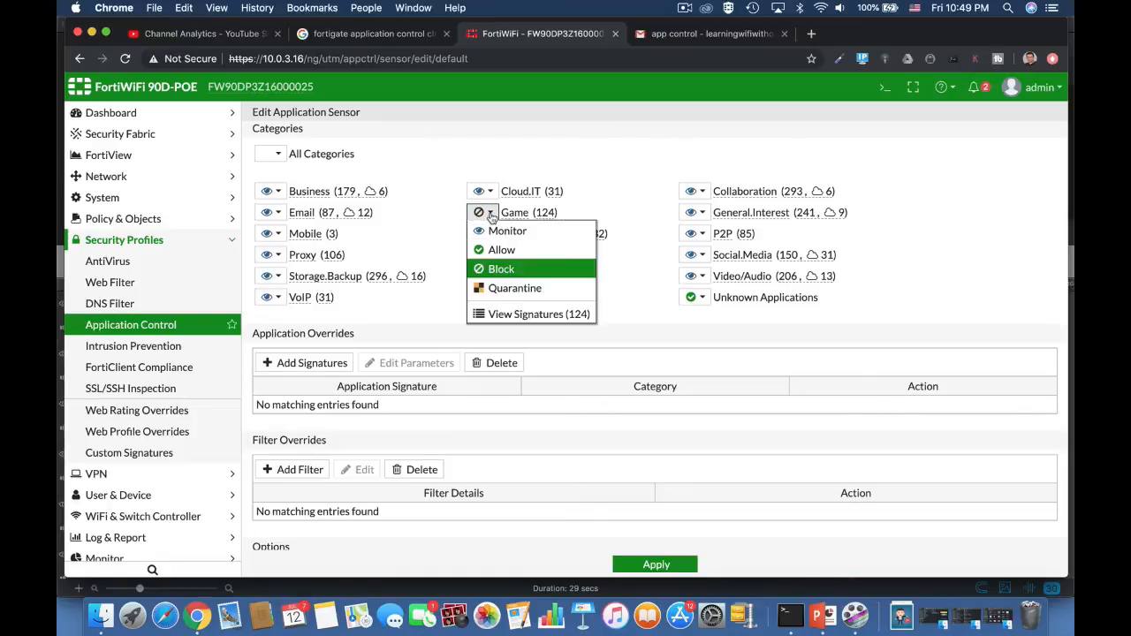
{"action": "left_click", "coordinate": [490, 214]}
Find the Battlefield.Game signature by name and add it as an application override.
{"action": "left_click", "coordinate": [311, 363]}
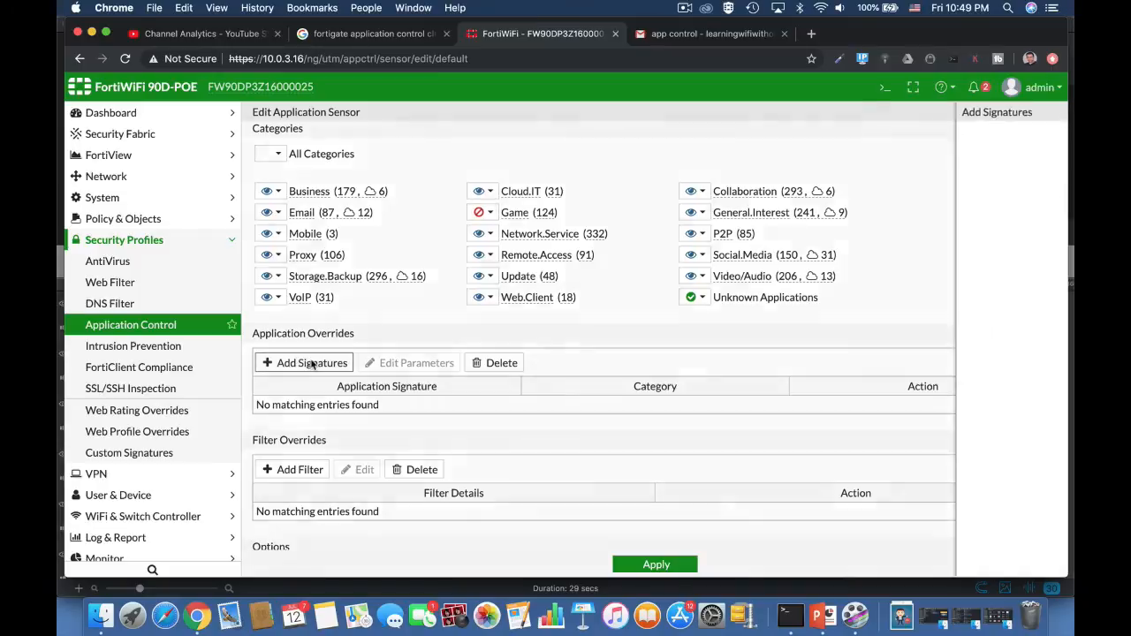
{"action": "left_click", "coordinate": [468, 134]}
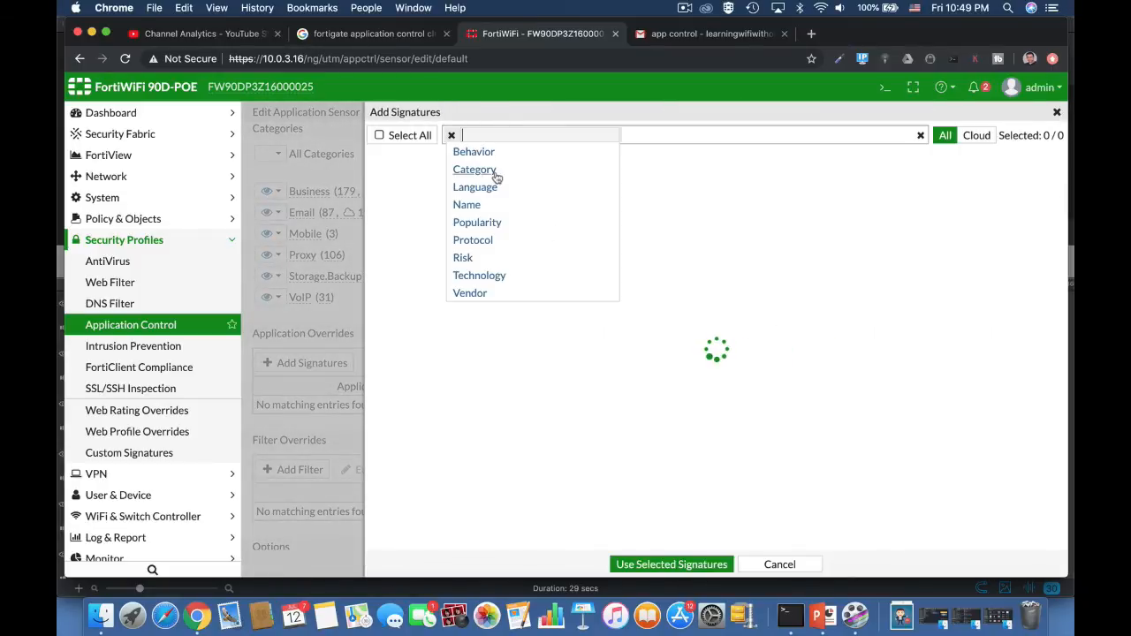
{"action": "left_click", "coordinate": [477, 204]}
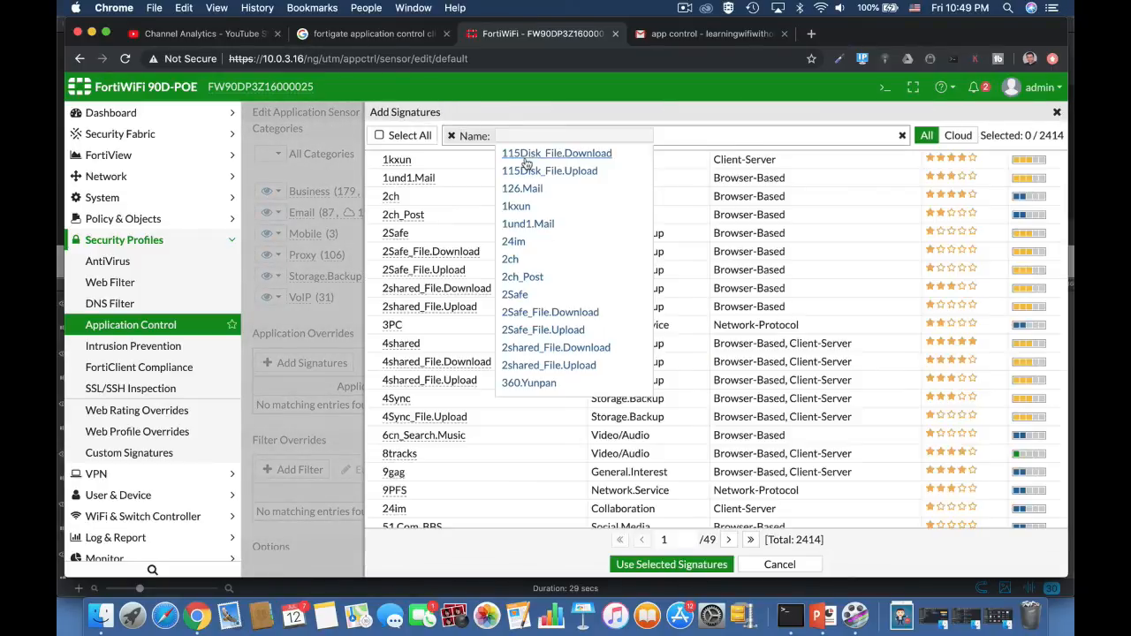
{"action": "type", "text": "bat"}
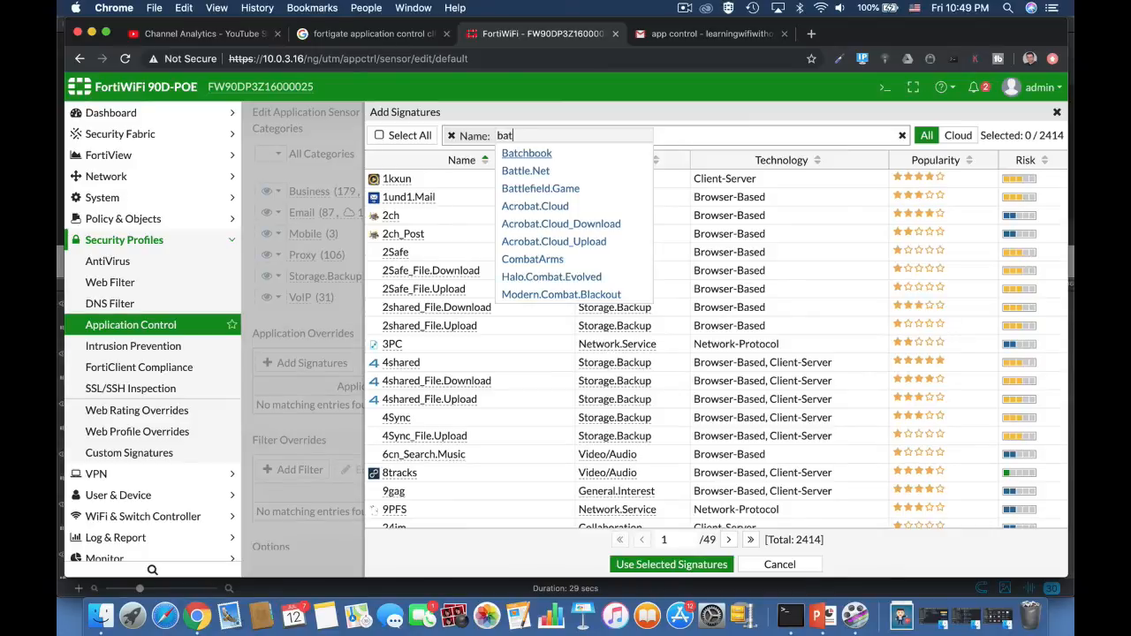
{"action": "left_click", "coordinate": [556, 191]}
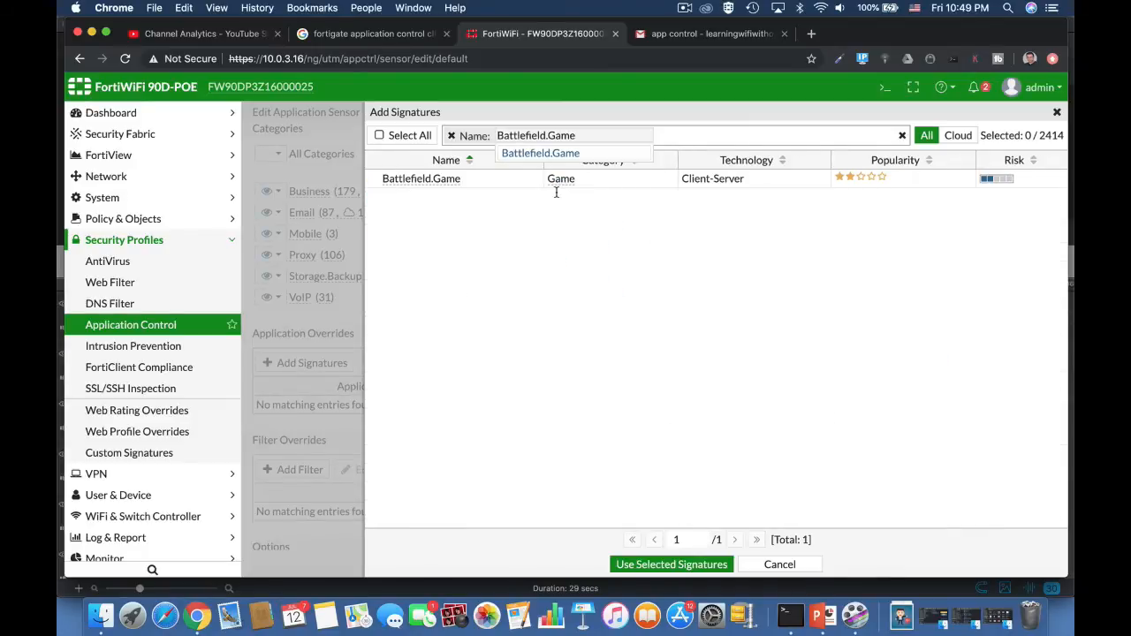
{"action": "left_click", "coordinate": [650, 248]}
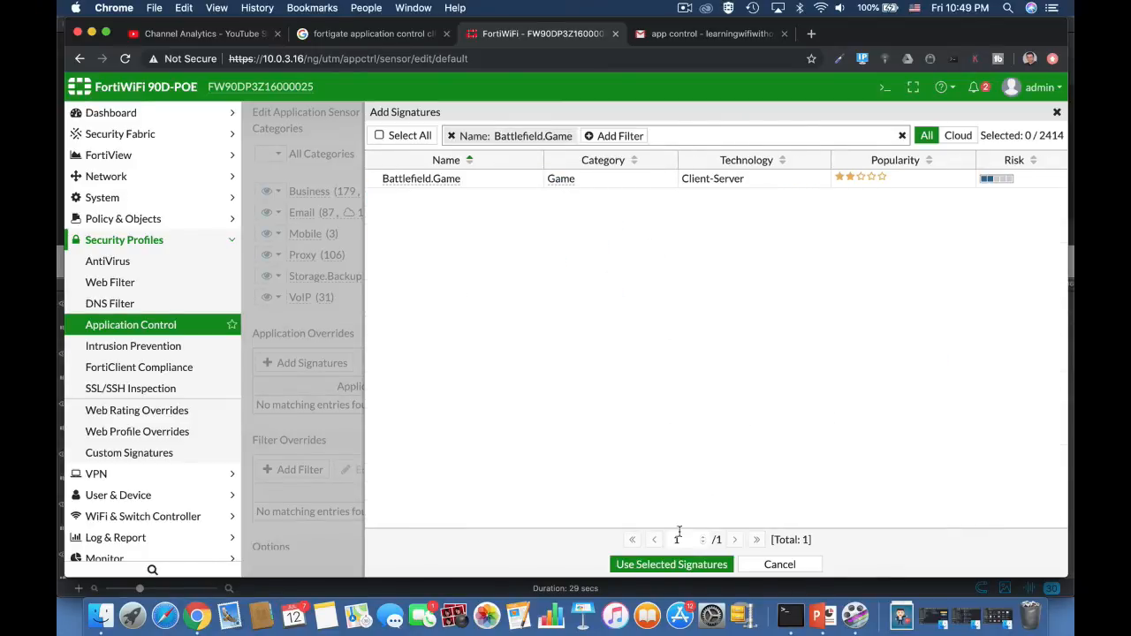
{"action": "left_click", "coordinate": [425, 179]}
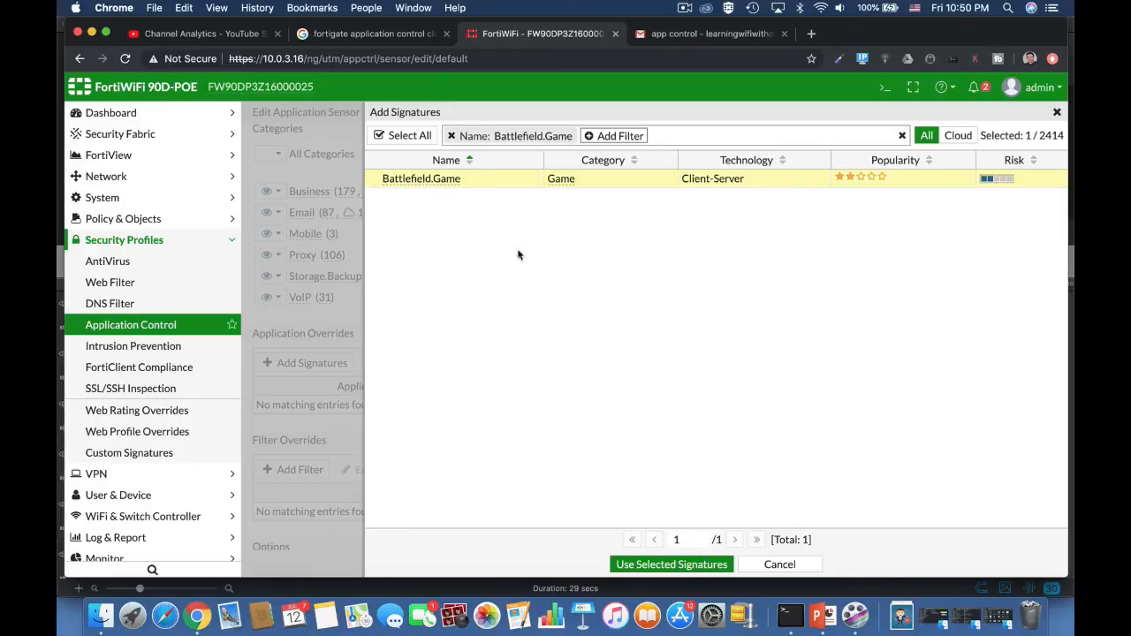
{"action": "left_click", "coordinate": [680, 566]}
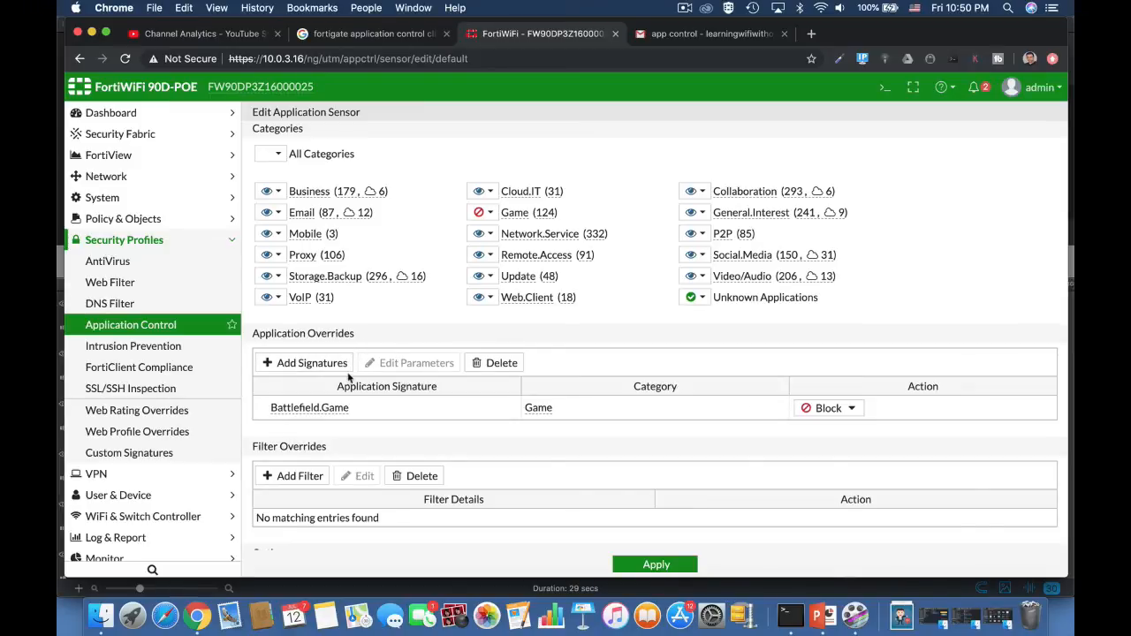
Change the Battlefield.Game override's action to Allow and finally to Monitor.
{"action": "mouse_move", "coordinate": [331, 414]}
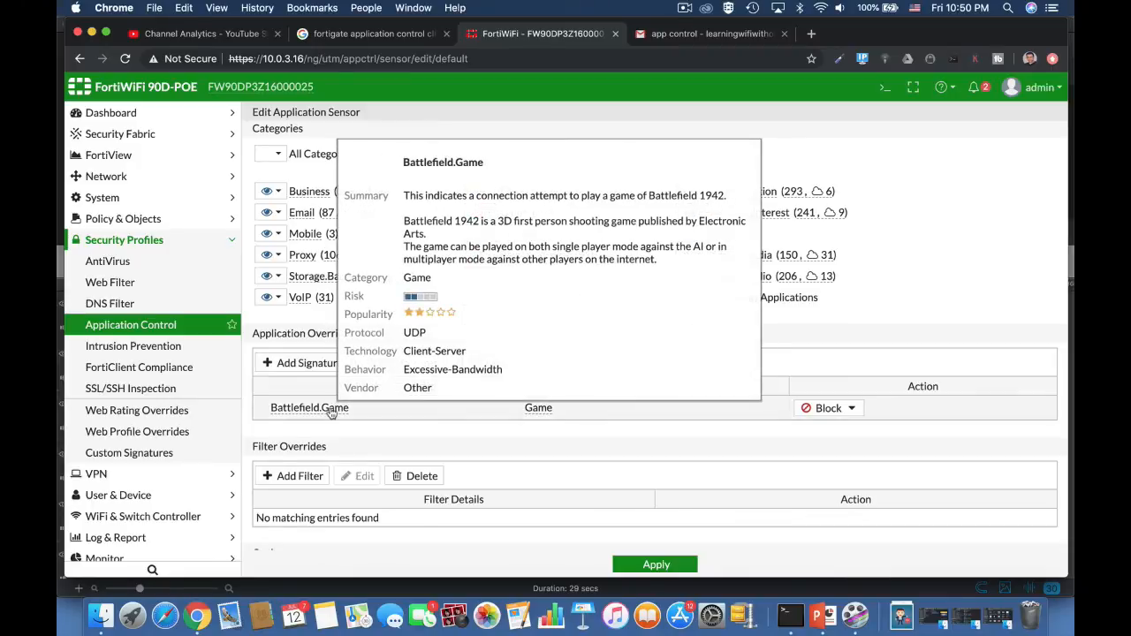
{"action": "left_click", "coordinate": [828, 409]}
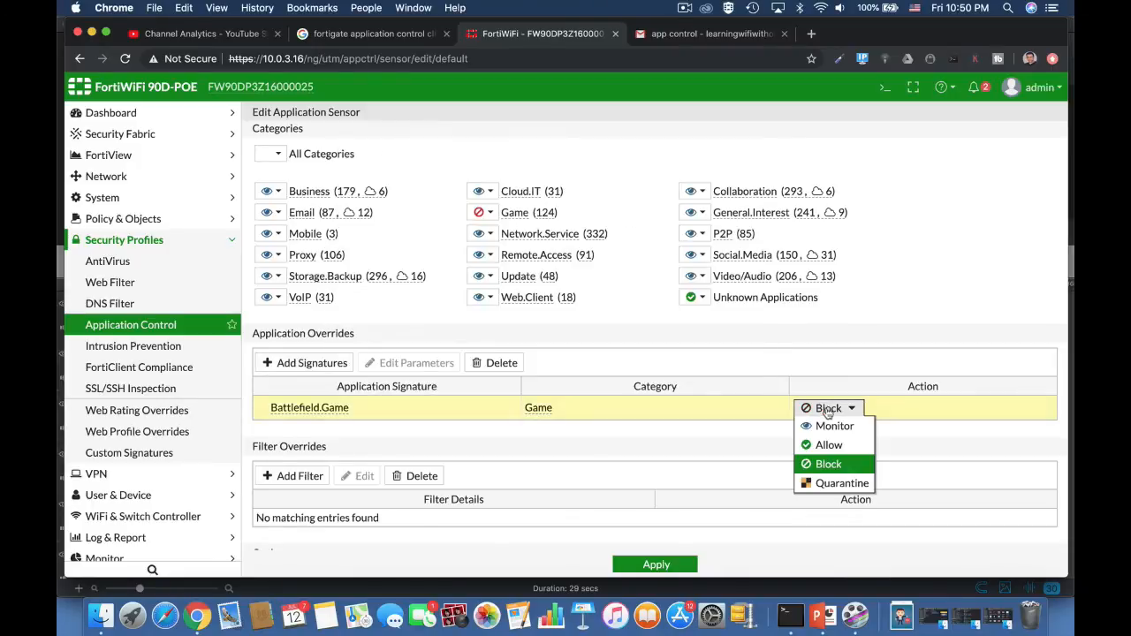
{"action": "left_click", "coordinate": [826, 445]}
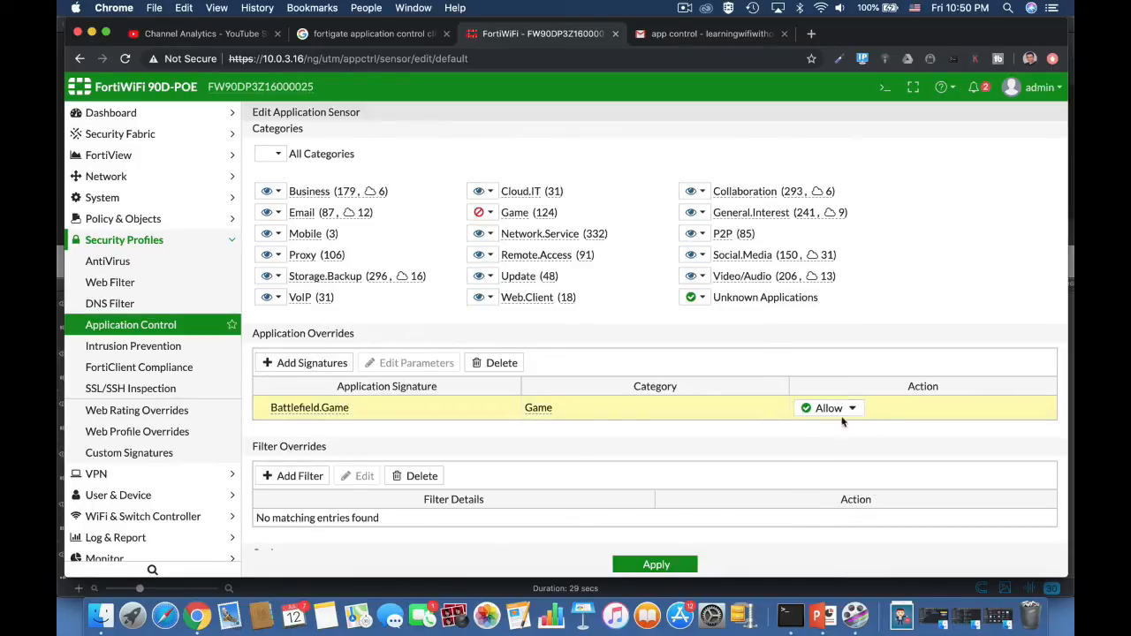
{"action": "left_click", "coordinate": [824, 407]}
{"action": "left_click", "coordinate": [830, 426]}
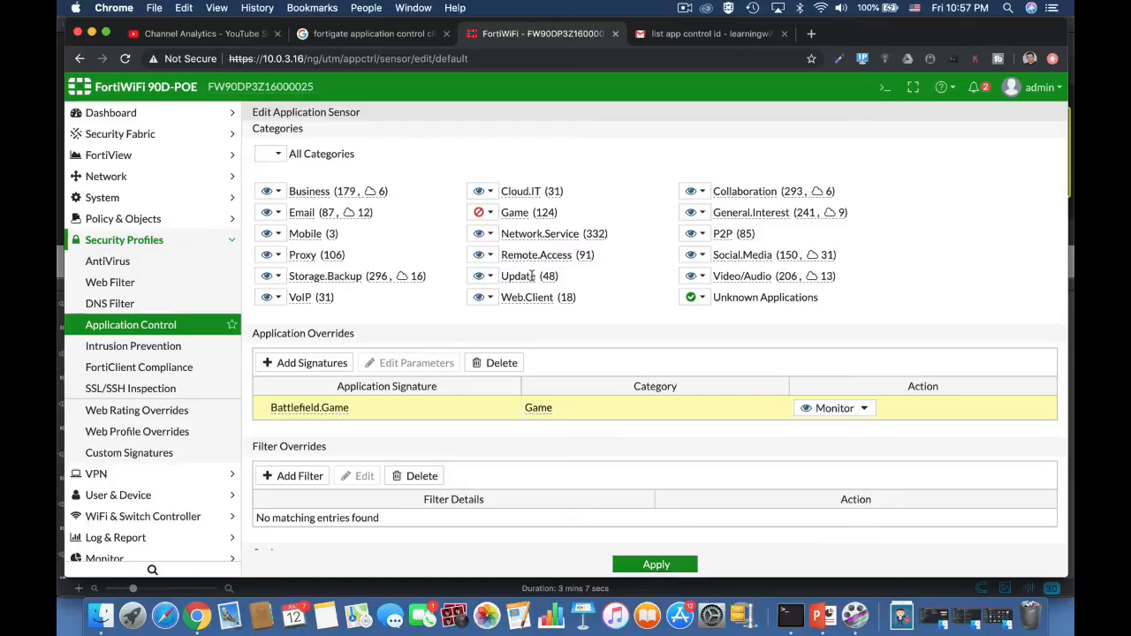
Open the CLI console, enter the config application list context and edit entry 0.
{"action": "mouse_move", "coordinate": [531, 276]}
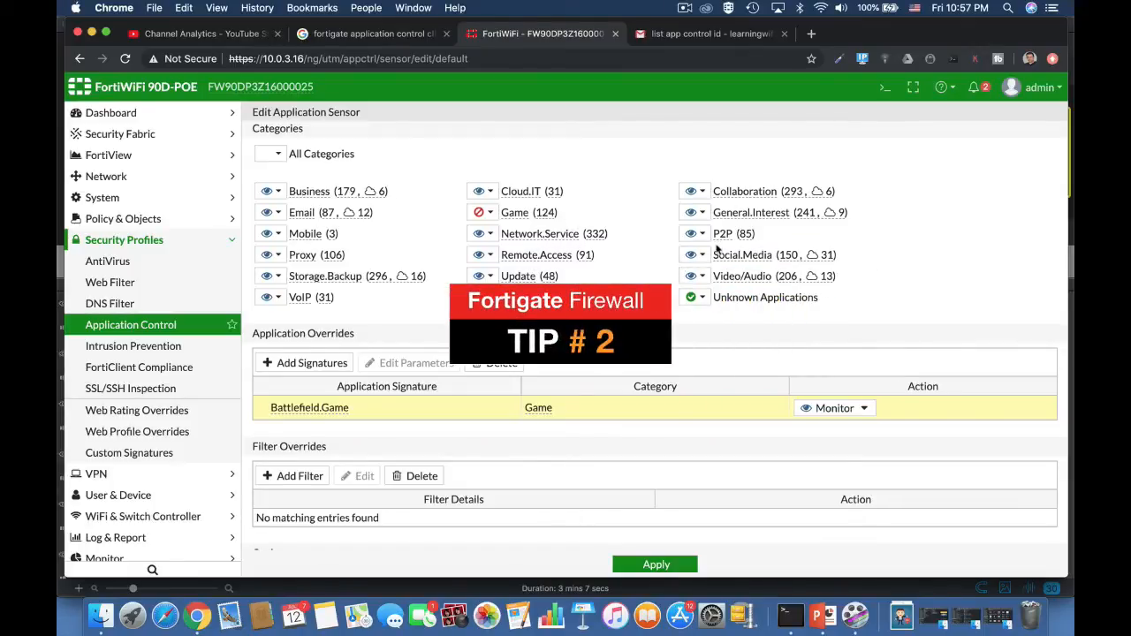
{"action": "left_click", "coordinate": [884, 86]}
{"action": "type", "text": "co"}
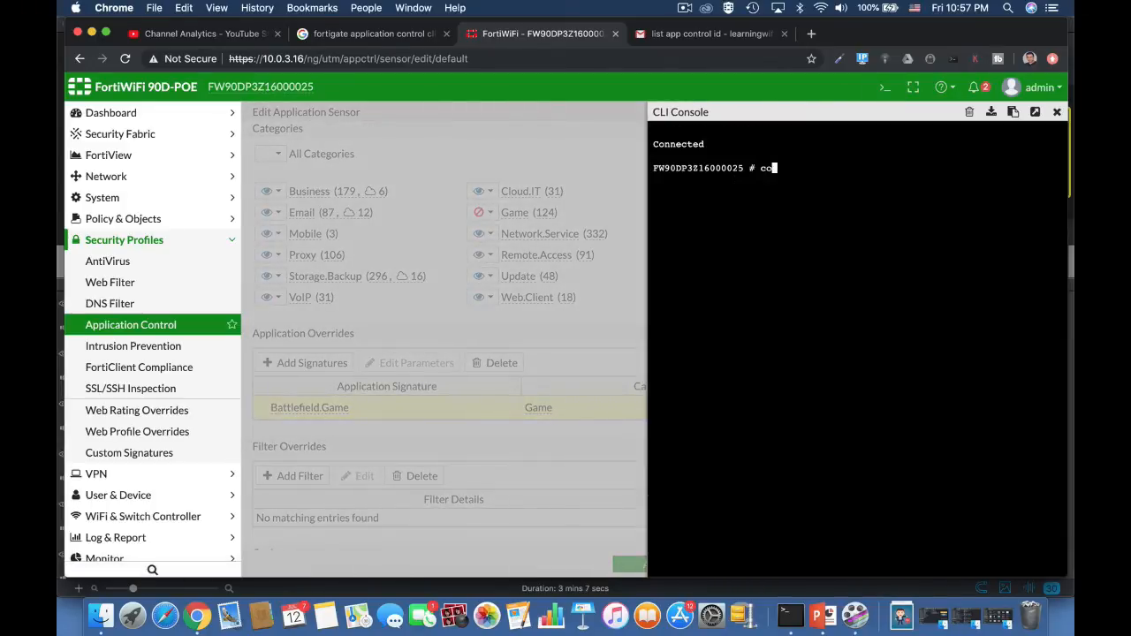
{"action": "type", "text": "nfig application list"}
{"action": "key", "text": "Return"}
{"action": "type", "text": "e"}
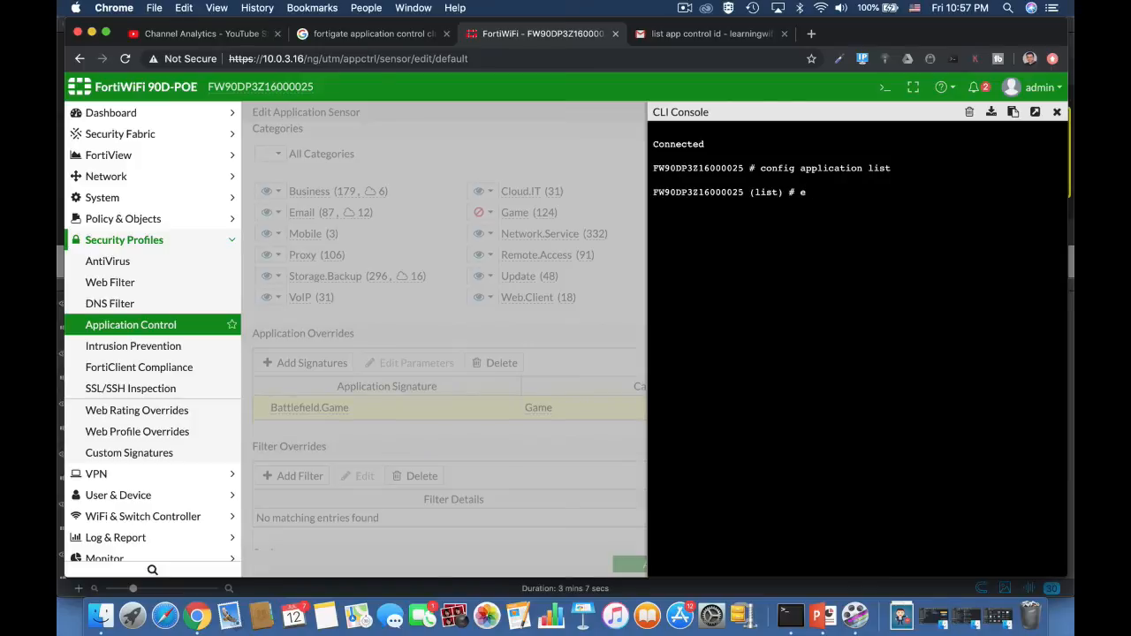
{"action": "type", "text": "dit 0"}
{"action": "key", "text": "Return"}
Enter config entries inside the application list and edit entry 0.
{"action": "type", "text": "con"}
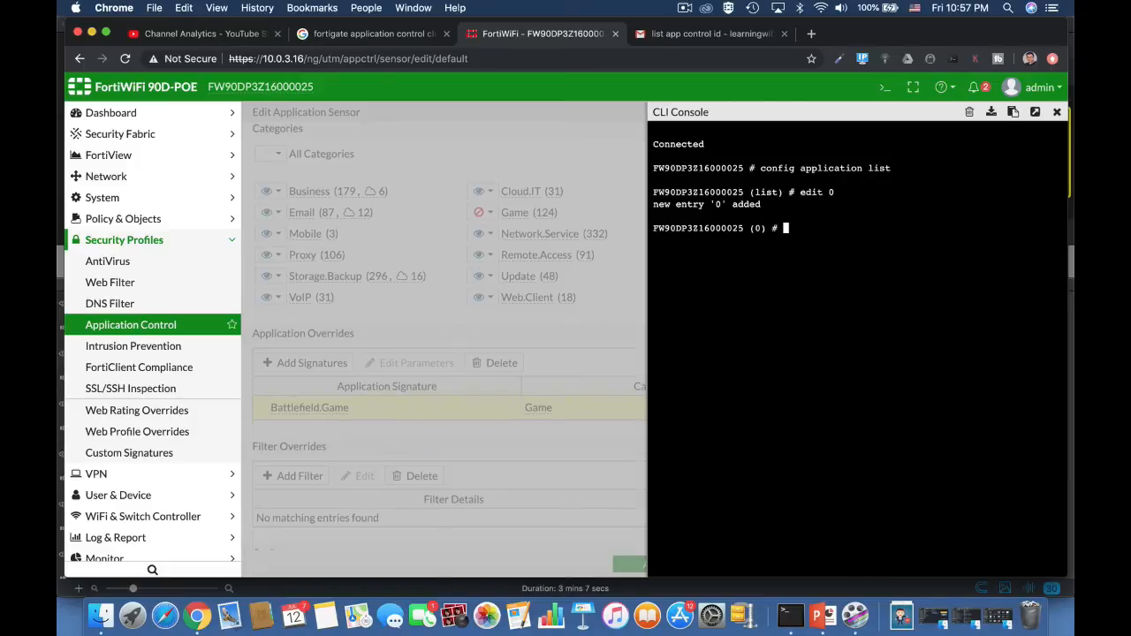
{"action": "type", "text": "fig entries"}
{"action": "key", "text": "Return"}
{"action": "type", "text": "edi"}
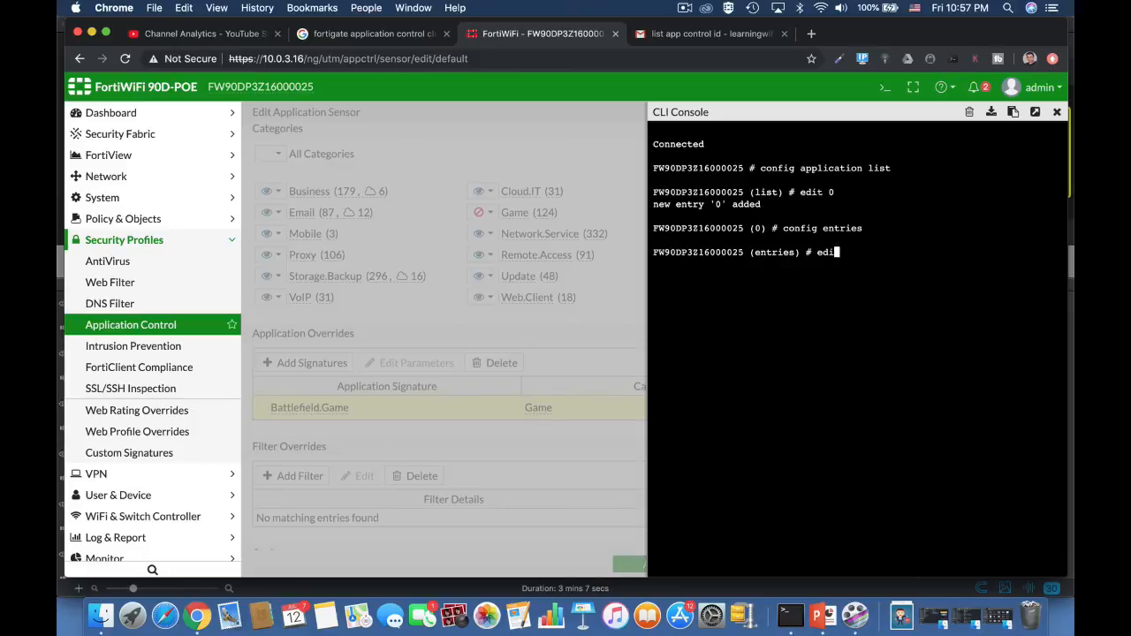
{"action": "type", "text": "t 0"}
{"action": "key", "text": "Return"}
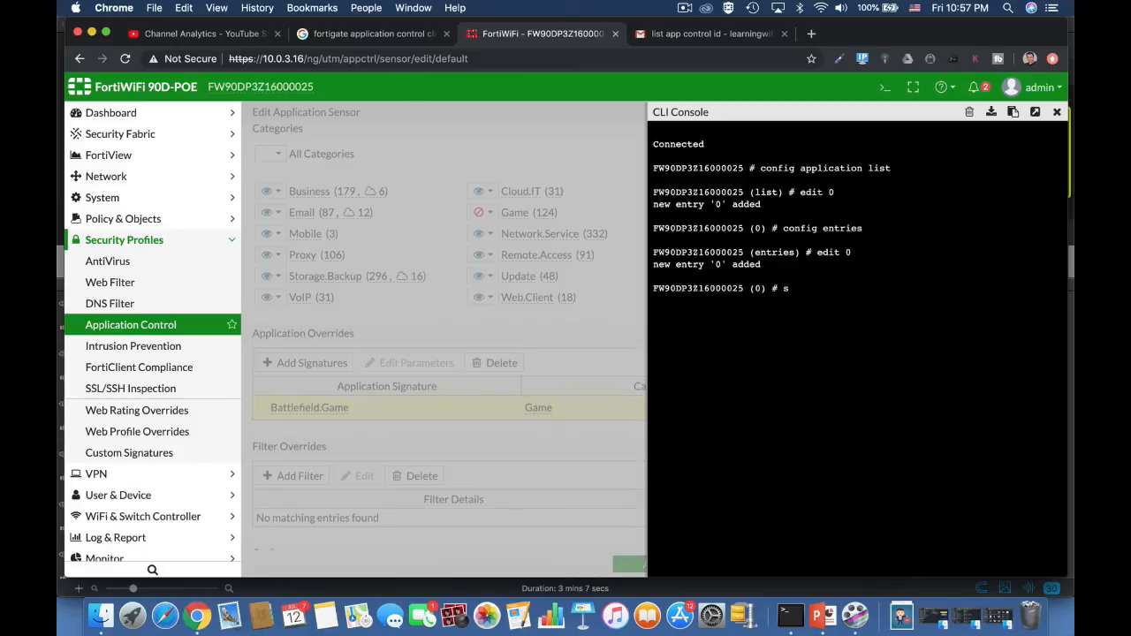
List the application IDs available for set application, page through several screens of them and close the CLI console.
{"action": "type", "text": "set application?"}
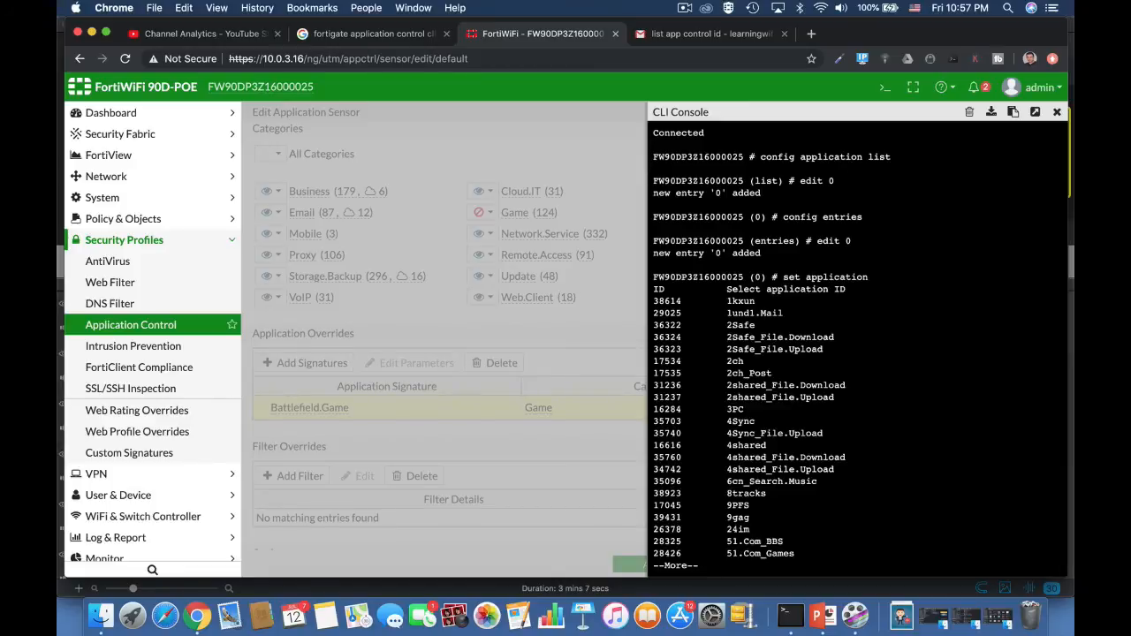
{"action": "key", "text": "space"}
{"action": "key", "text": "space"}
{"action": "key", "text": "space"}
{"action": "key", "text": "space"}
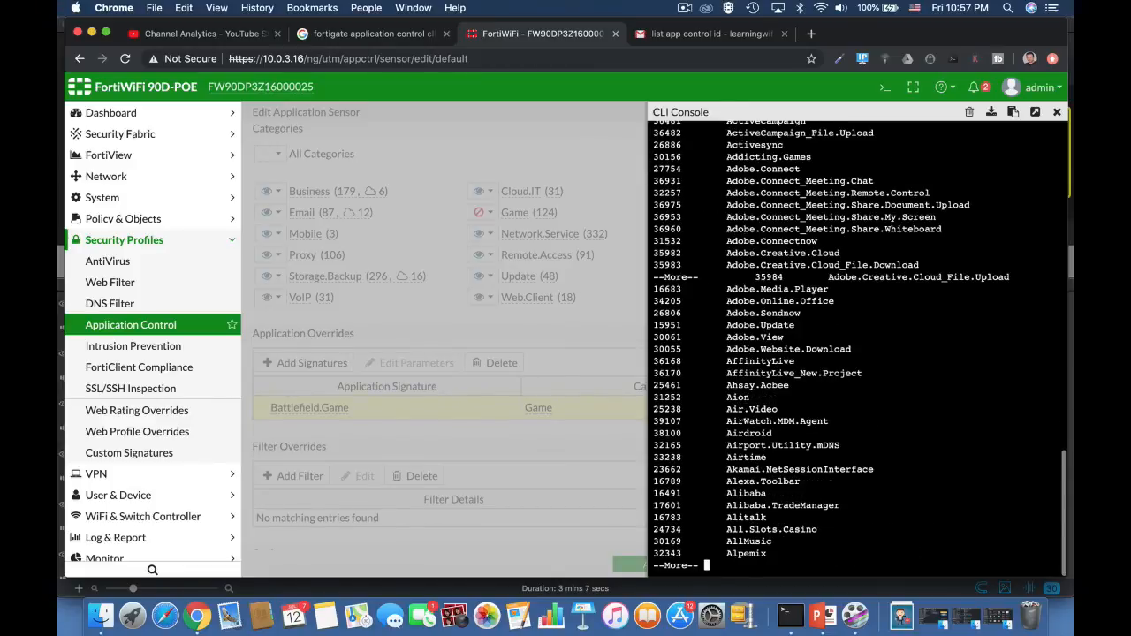
{"action": "key", "text": "space"}
{"action": "key", "text": "space"}
{"action": "key", "text": "space"}
{"action": "key", "text": "space"}
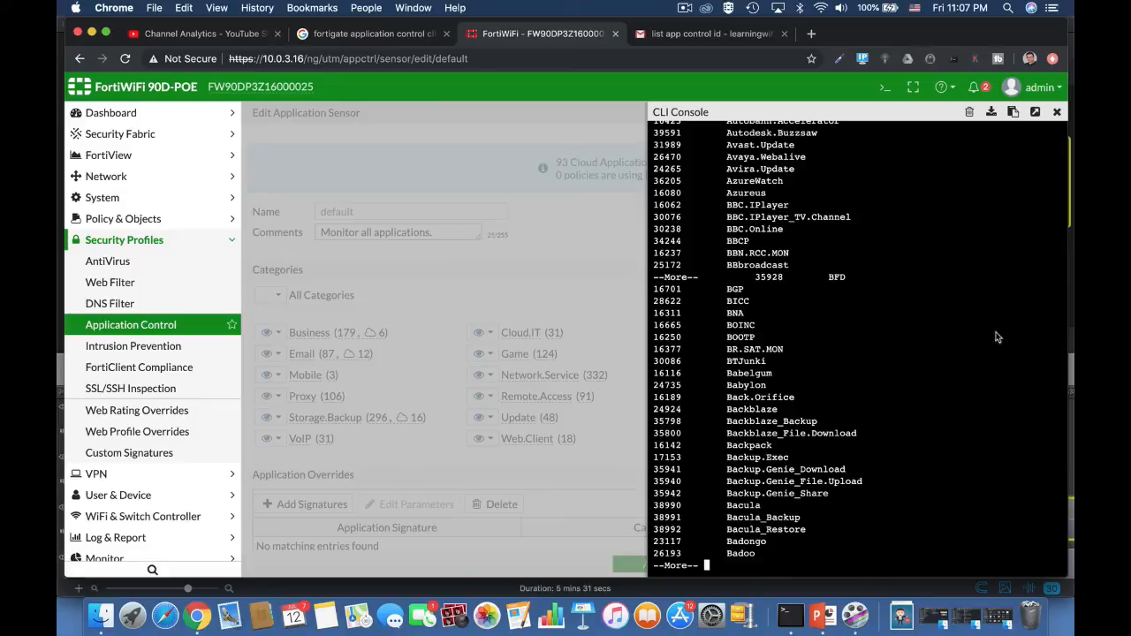
{"action": "left_click", "coordinate": [1055, 113]}
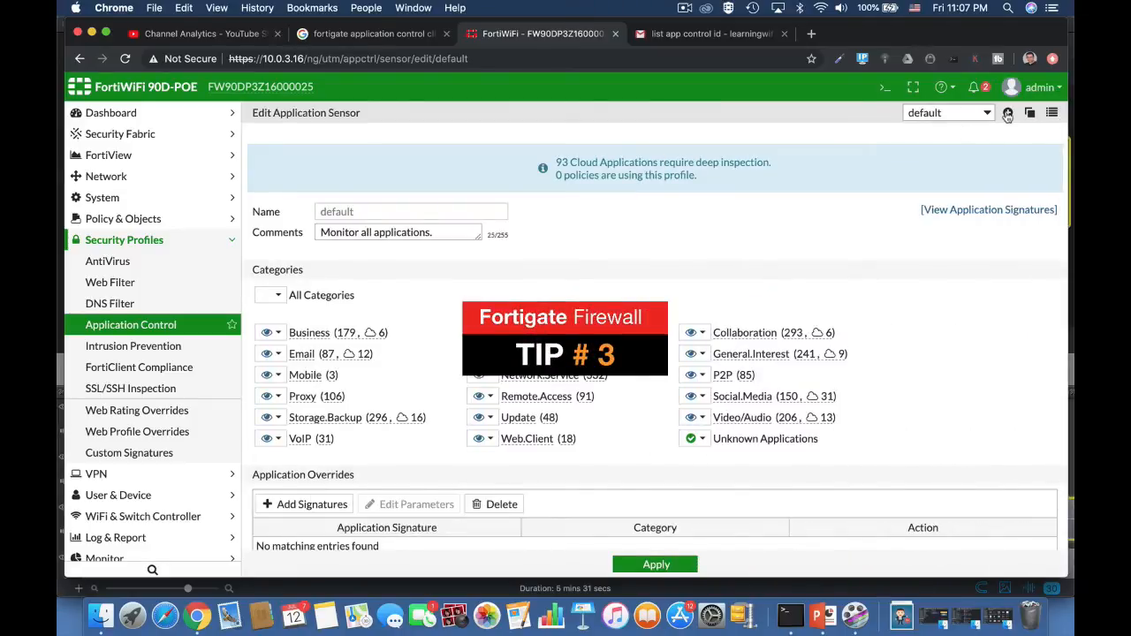
Create a new application sensor and name it Gaming.
{"action": "left_click", "coordinate": [1008, 113]}
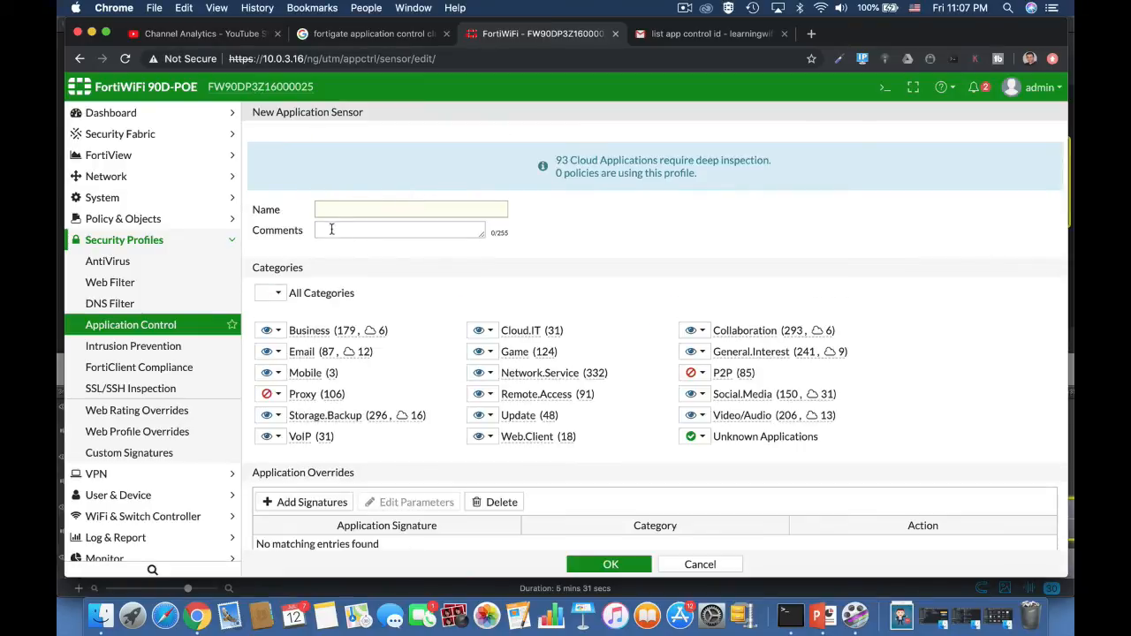
{"action": "left_click", "coordinate": [338, 206]}
{"action": "type", "text": "Fame"}
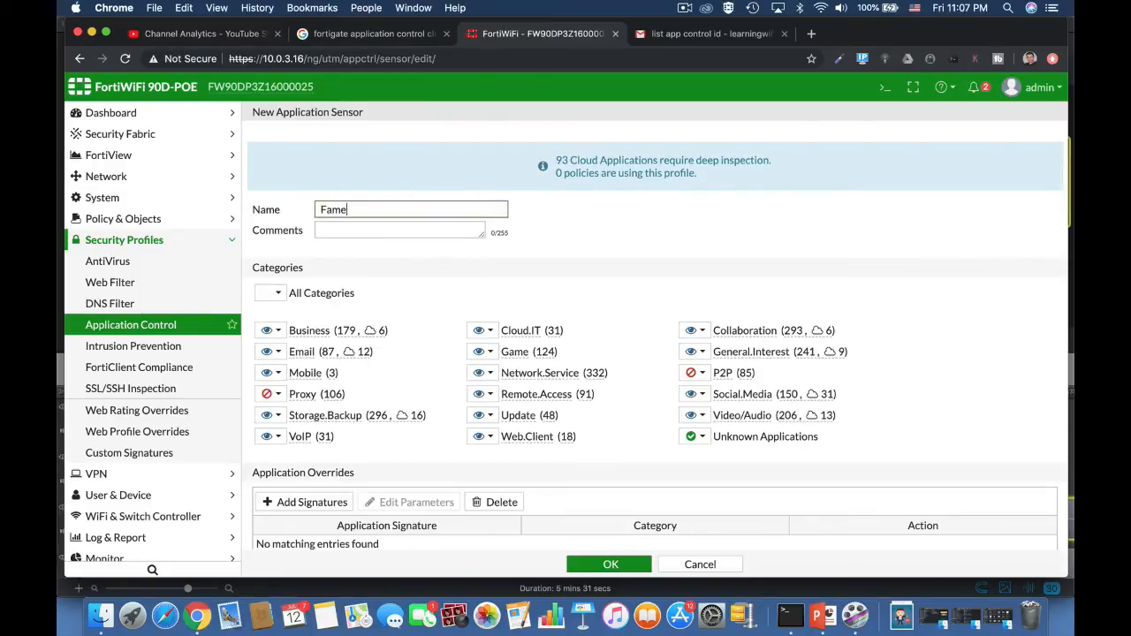
{"action": "type", "text": "ng"}
{"action": "left_click_drag", "start_coordinate": [326, 211], "coordinate": [310, 215]}
{"action": "type", "text": "G"}
Find the Battlefield.Game signature by name and add it to the Gaming sensor's application overrides.
{"action": "scroll", "coordinate": [498, 459], "scroll_direction": "down", "scroll_amount": 3}
{"action": "left_click", "coordinate": [309, 302]}
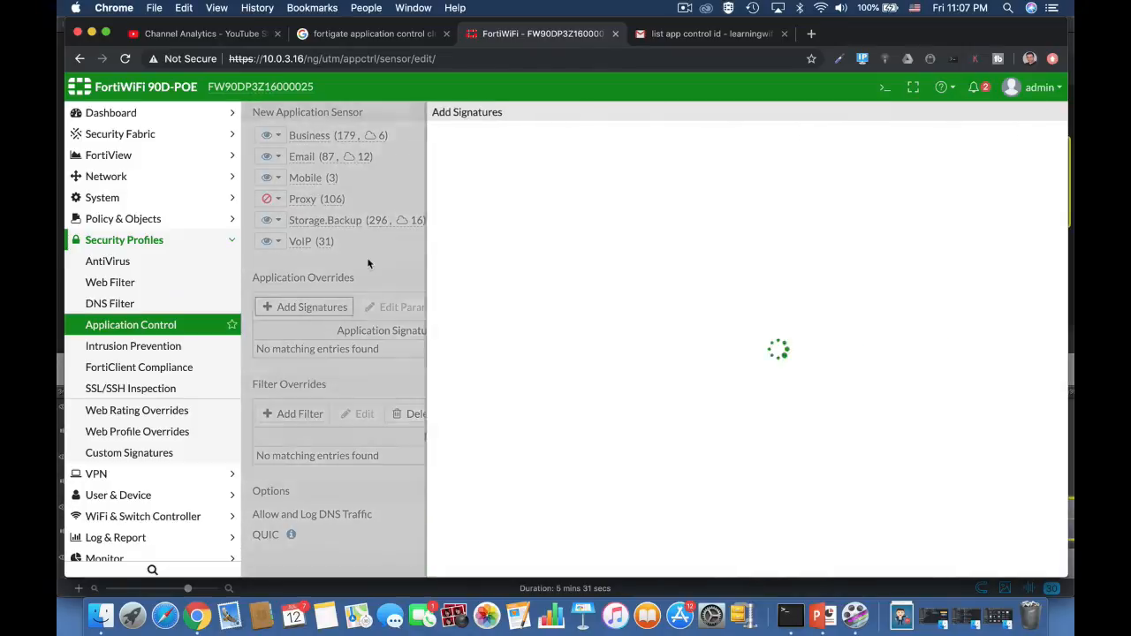
{"action": "left_click", "coordinate": [485, 135]}
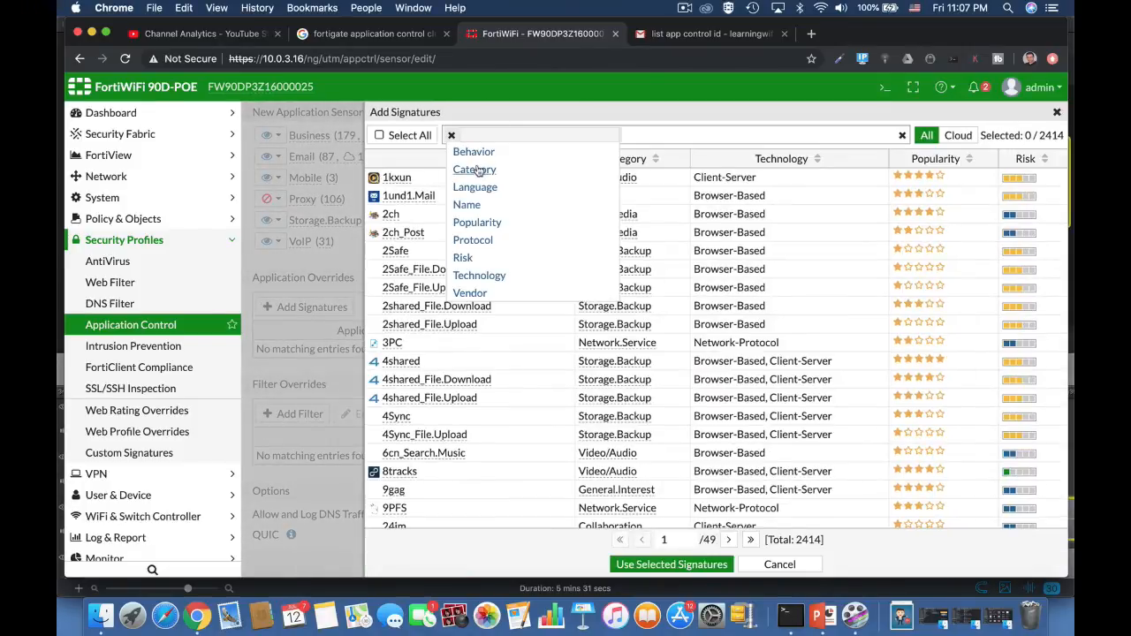
{"action": "left_click", "coordinate": [468, 205]}
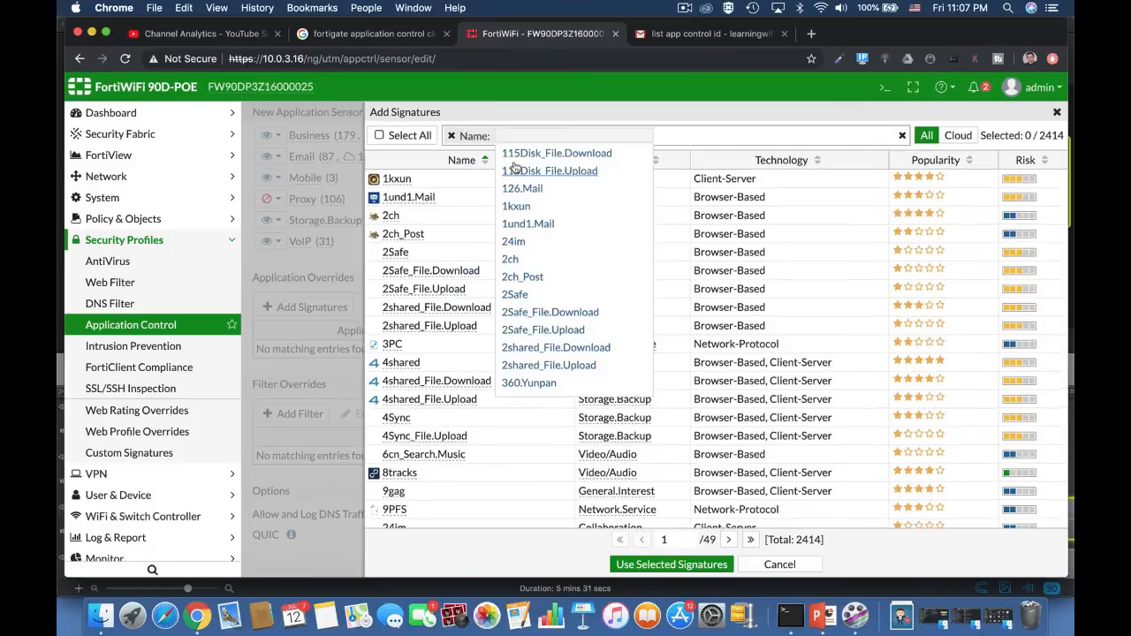
{"action": "type", "text": "batt"}
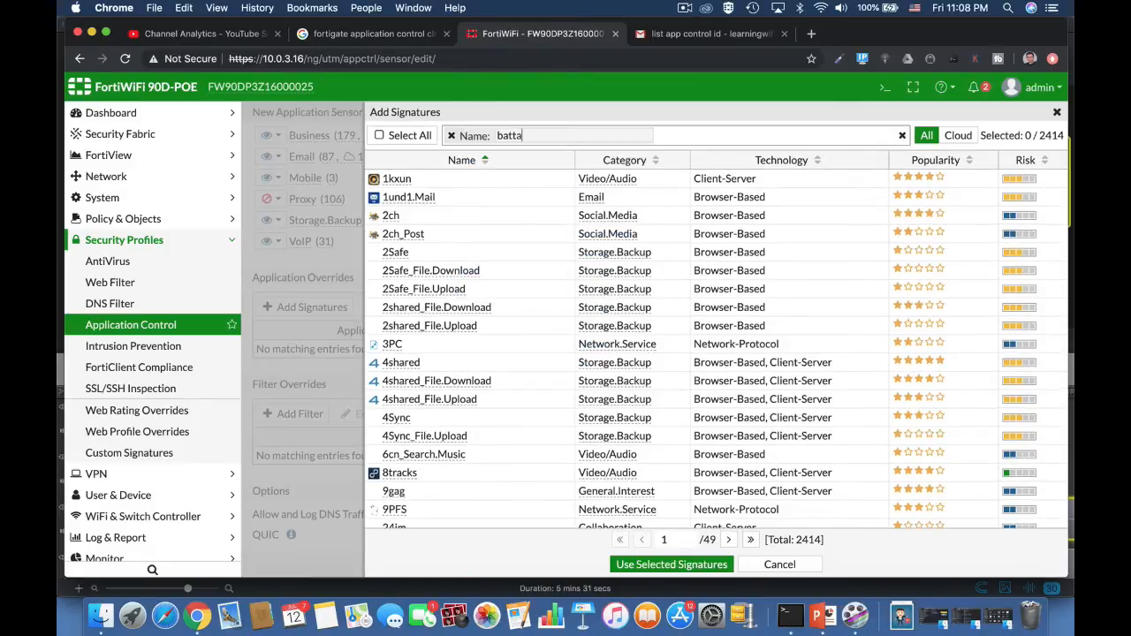
{"action": "left_click", "coordinate": [527, 172]}
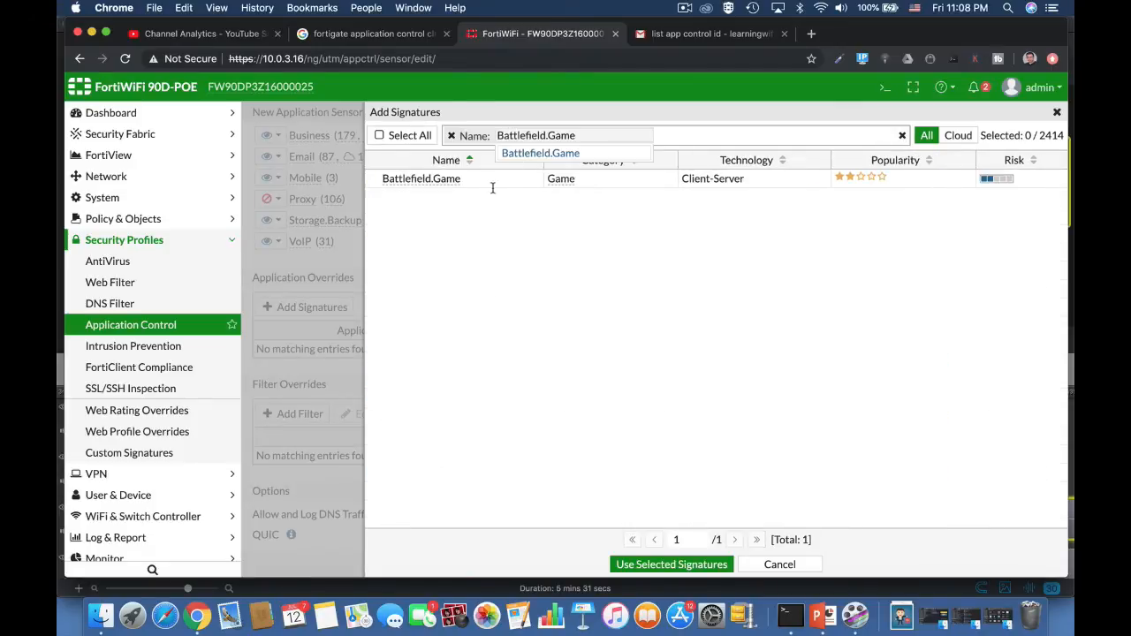
{"action": "left_click", "coordinate": [443, 186]}
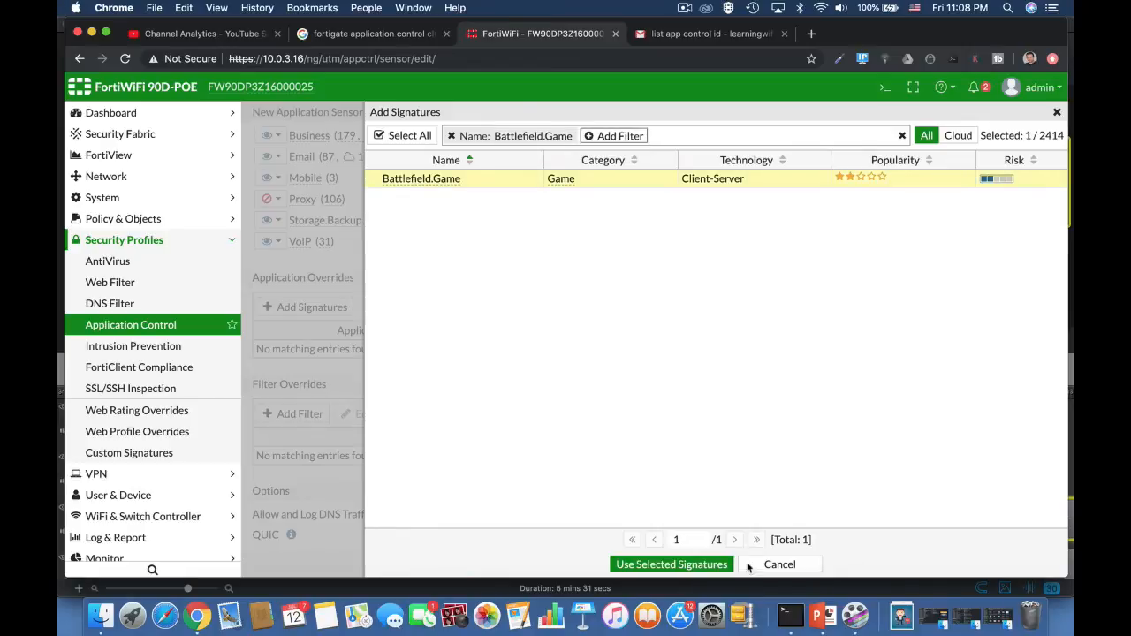
{"action": "left_click", "coordinate": [693, 564]}
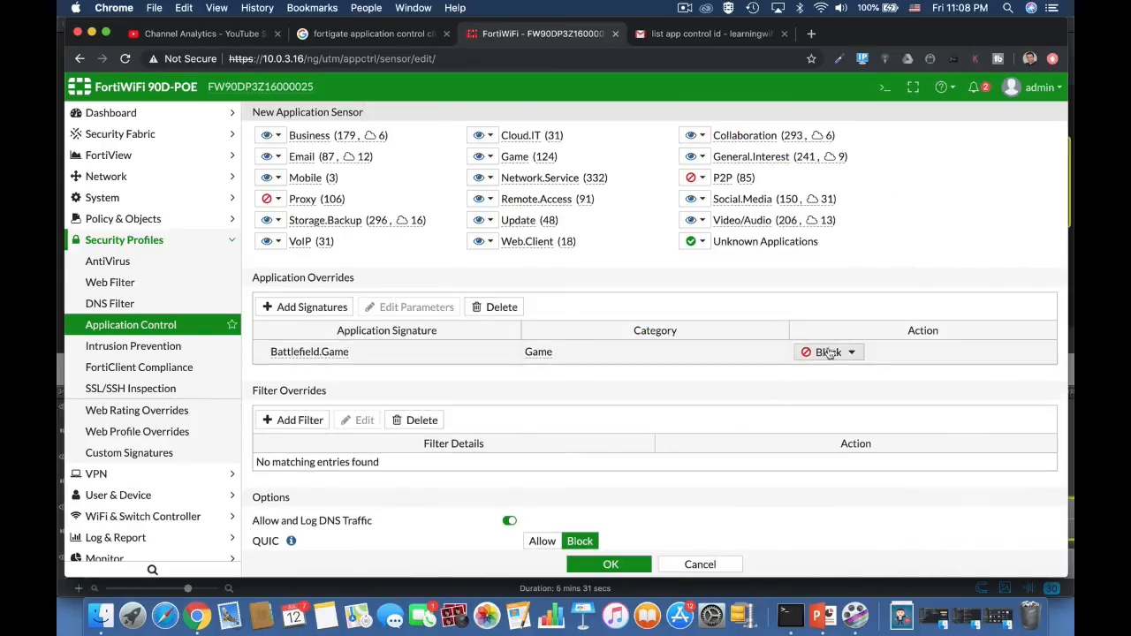
Set the Battlefield.Game override to Allow and the Game category to Block, and save the Gaming sensor.
{"action": "left_click", "coordinate": [830, 352]}
{"action": "left_click", "coordinate": [827, 389]}
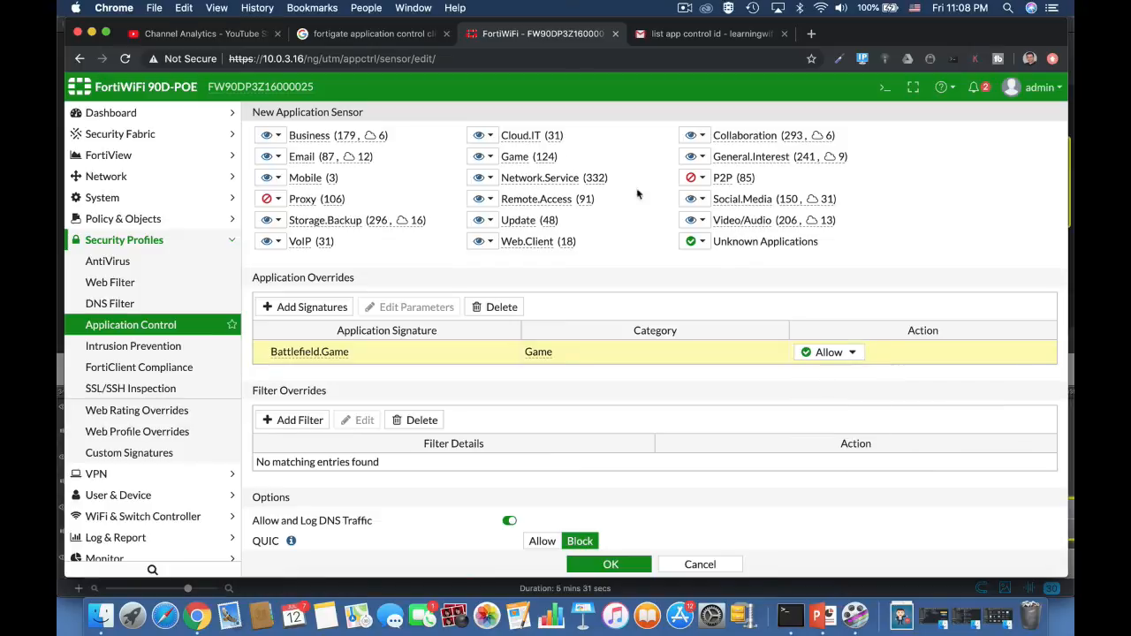
{"action": "left_click", "coordinate": [491, 157]}
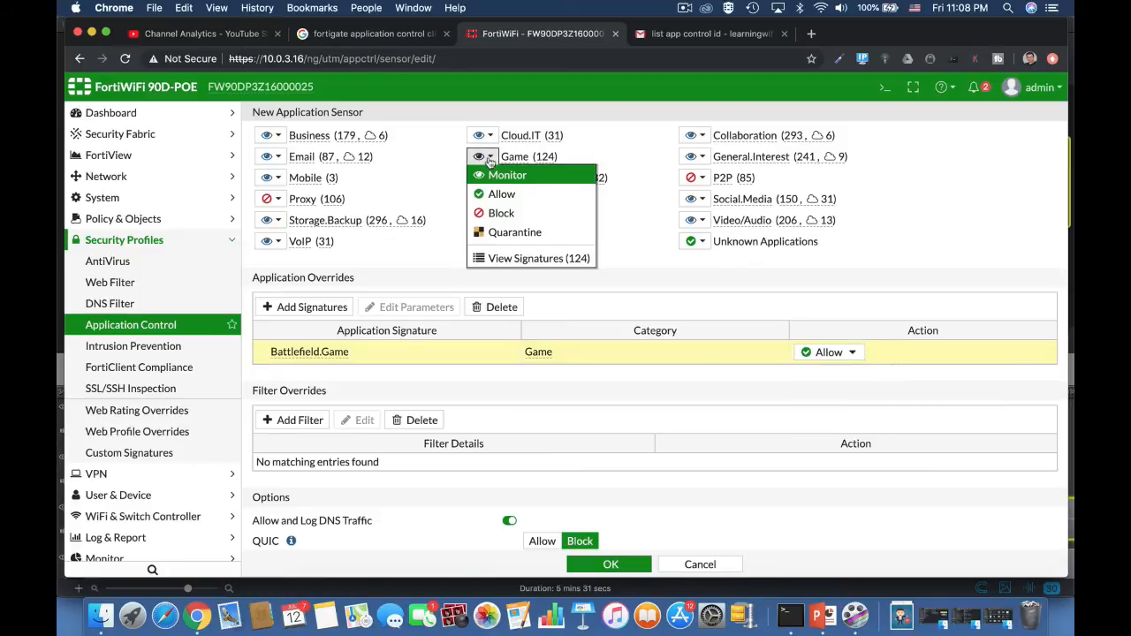
{"action": "left_click", "coordinate": [497, 213]}
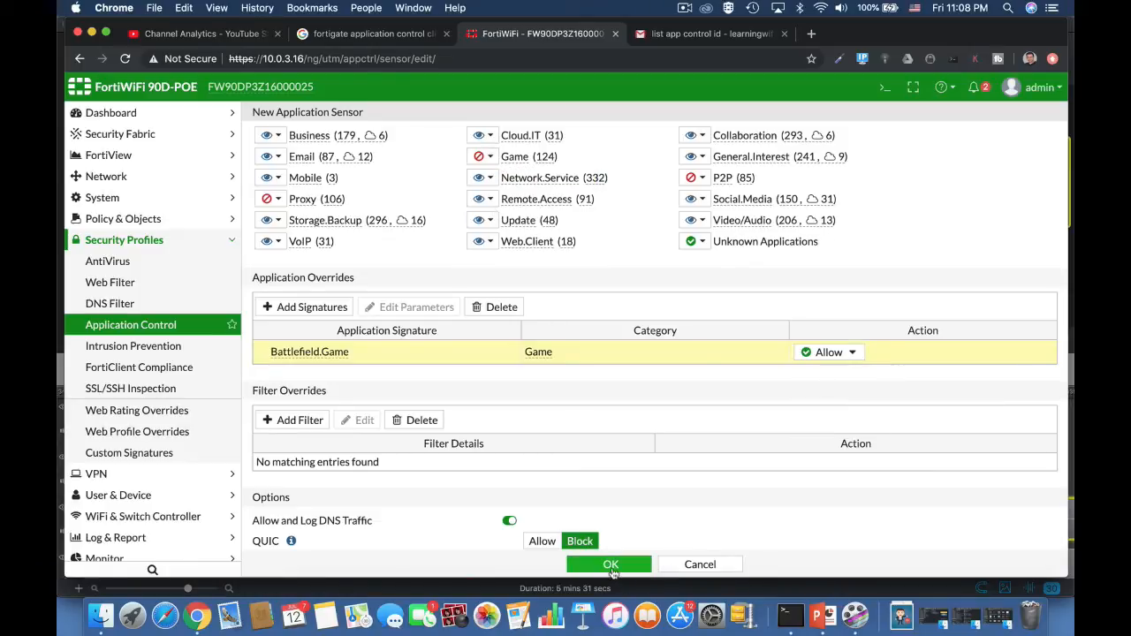
{"action": "left_click", "coordinate": [612, 567]}
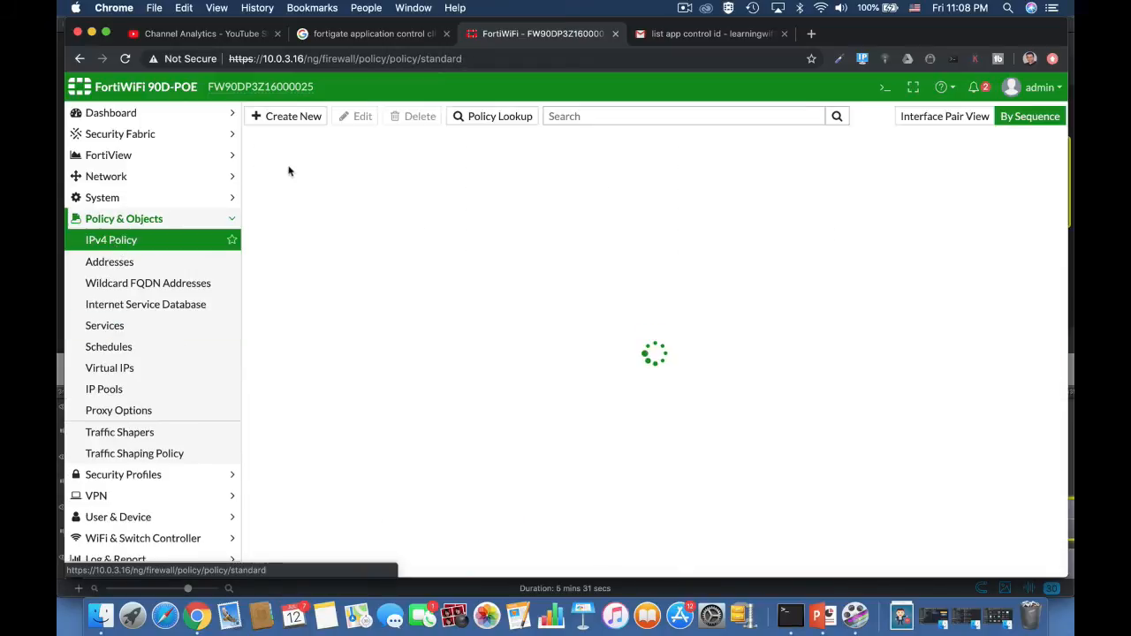
Start a new IPv4 policy and enable Application Control with the Gaming sensor.
{"action": "left_click", "coordinate": [313, 118]}
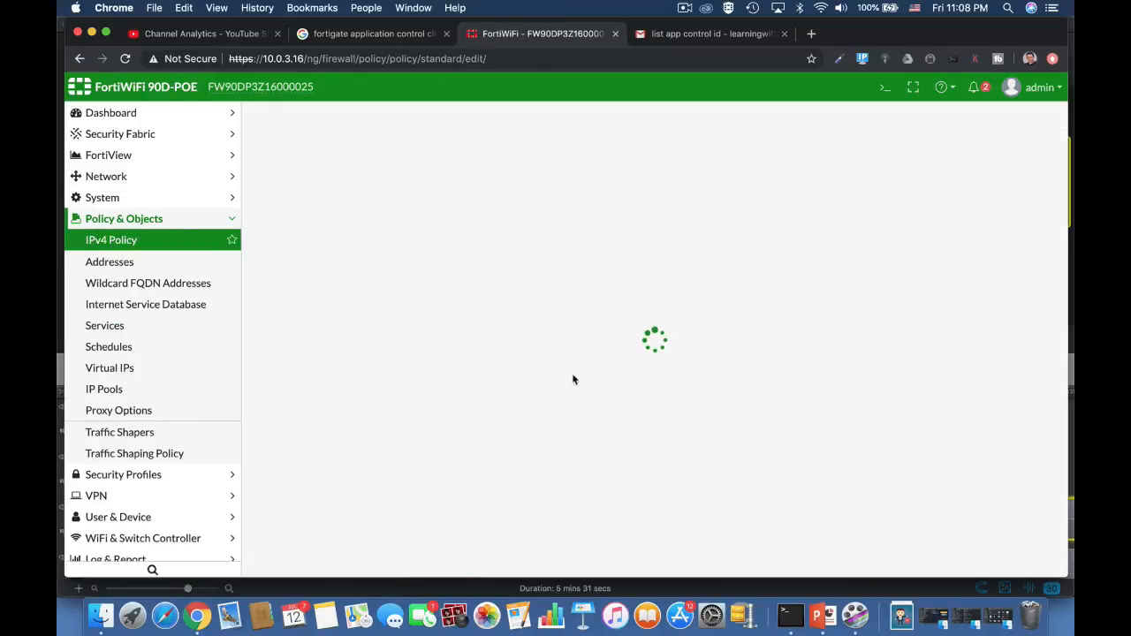
{"action": "scroll", "coordinate": [475, 487], "scroll_direction": "down", "scroll_amount": 3}
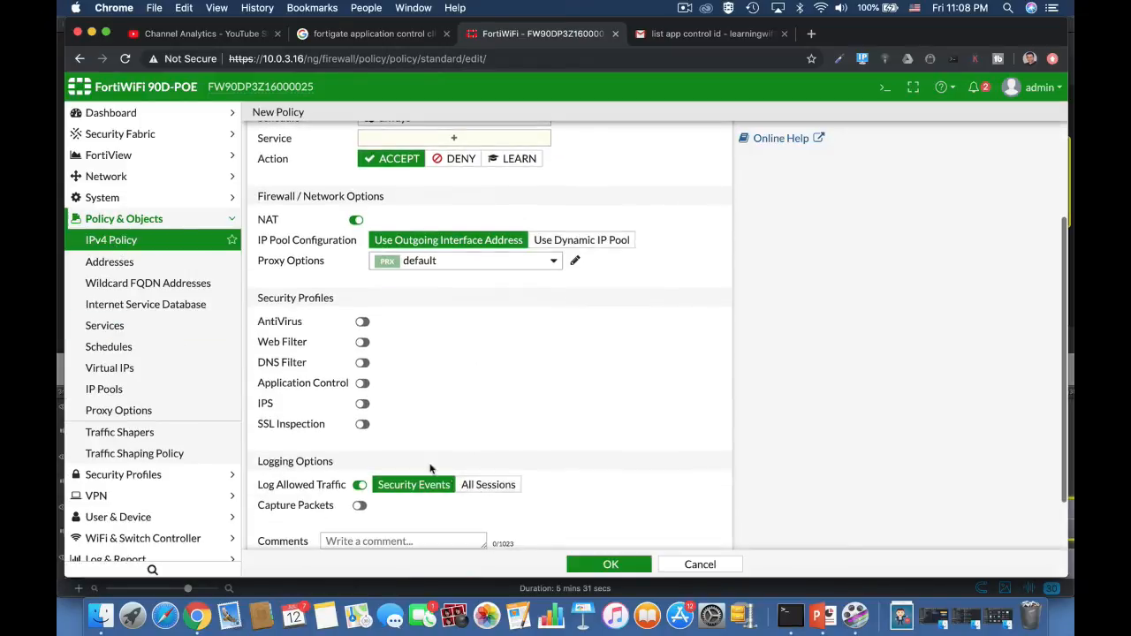
{"action": "left_click", "coordinate": [363, 383]}
{"action": "left_click", "coordinate": [422, 382]}
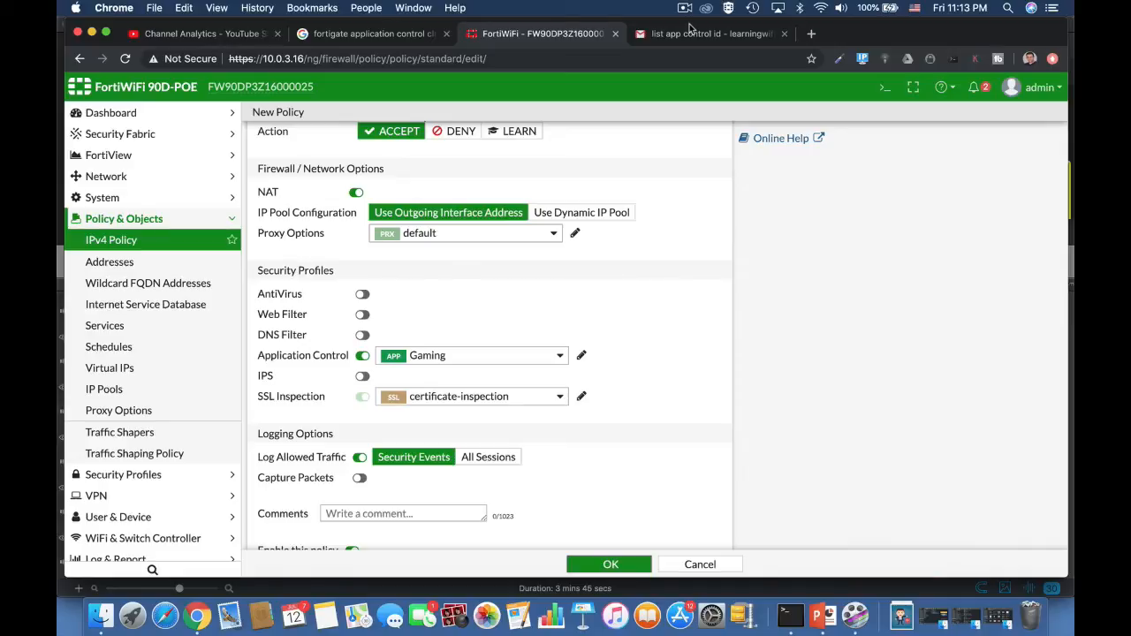
Enable replacement messages for HTTP-based applications in the default application sensor.
{"action": "left_click", "coordinate": [155, 474]}
{"action": "left_click", "coordinate": [142, 327]}
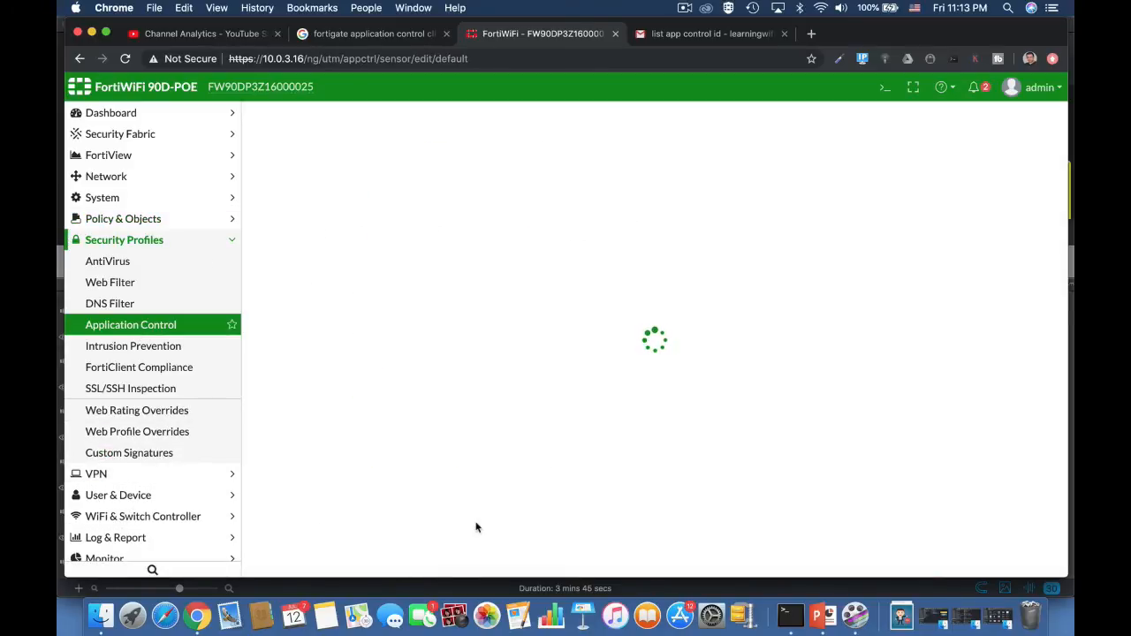
{"action": "scroll", "coordinate": [475, 528], "scroll_direction": "down", "scroll_amount": 5}
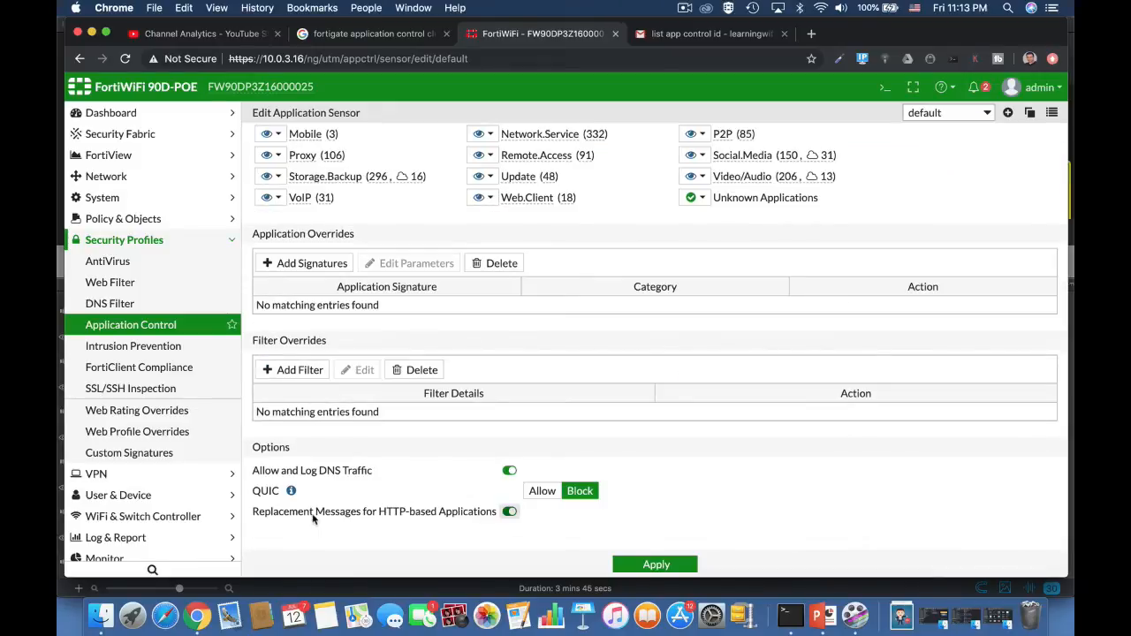
{"action": "left_click", "coordinate": [509, 512]}
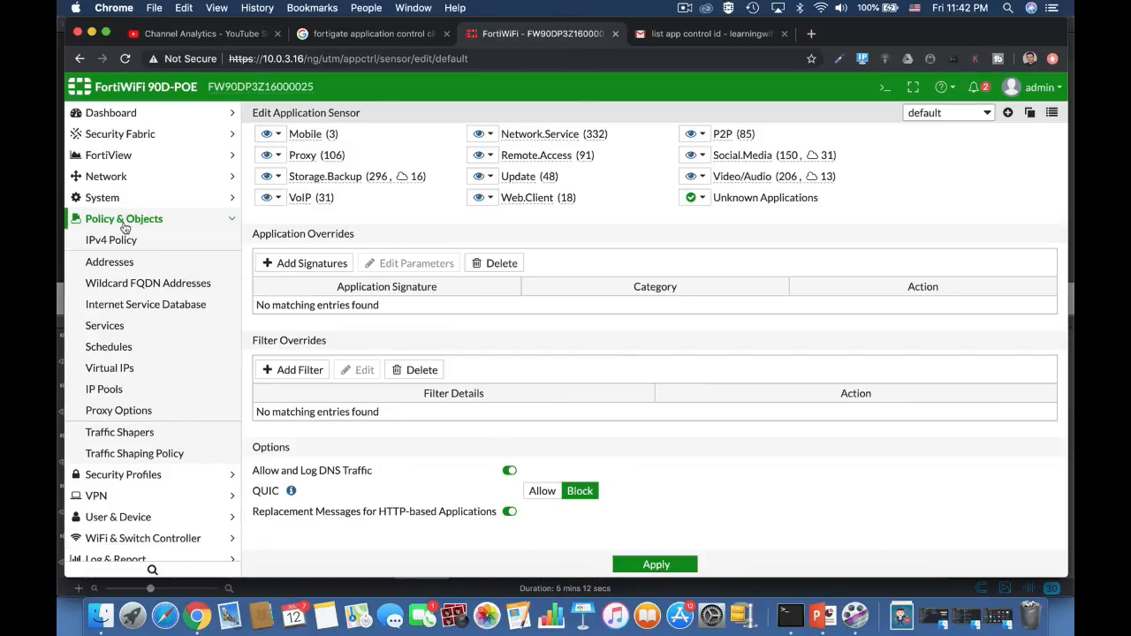
View the traffic shapers, then start a new traffic shaping policy with Video/Audio as its application category.
{"action": "left_click", "coordinate": [144, 434]}
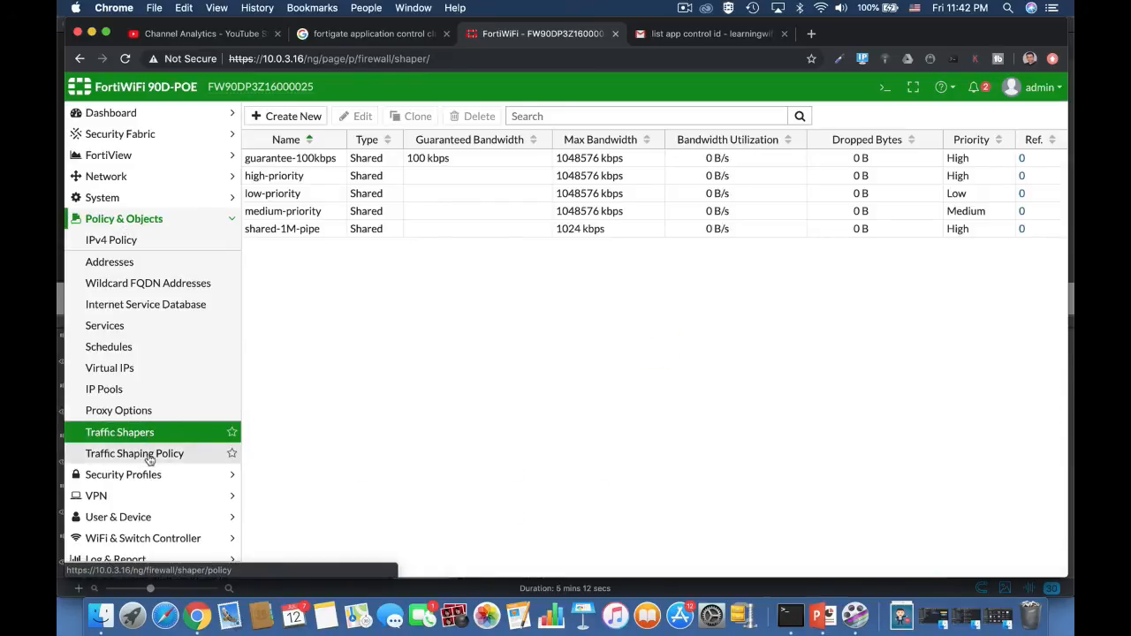
{"action": "left_click", "coordinate": [139, 454]}
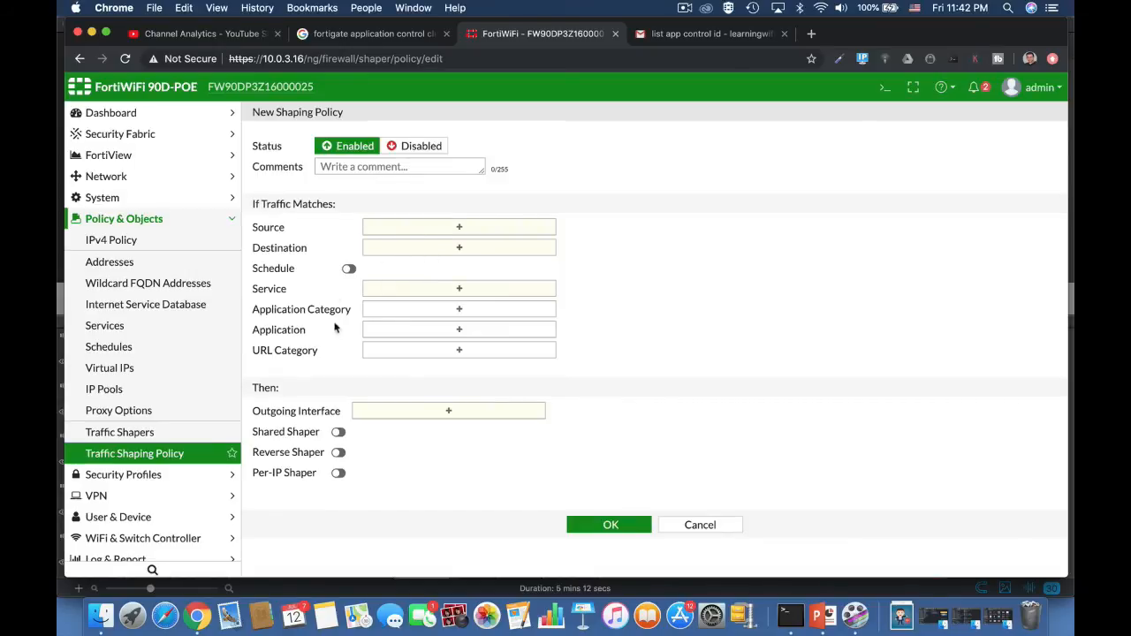
{"action": "left_click", "coordinate": [380, 309]}
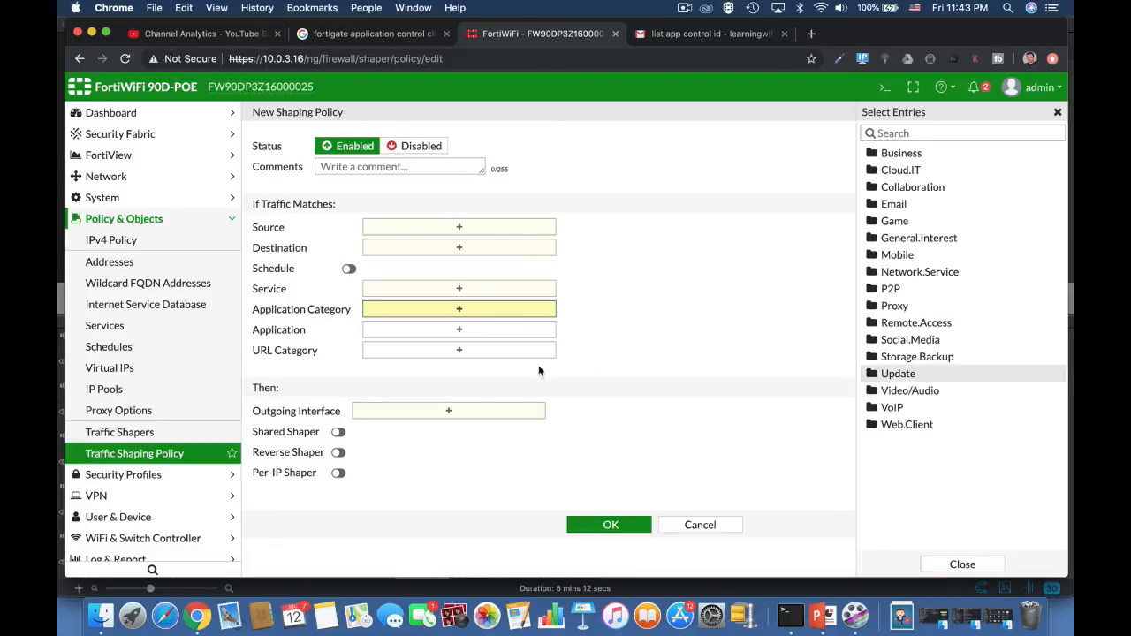
{"action": "left_click", "coordinate": [892, 391]}
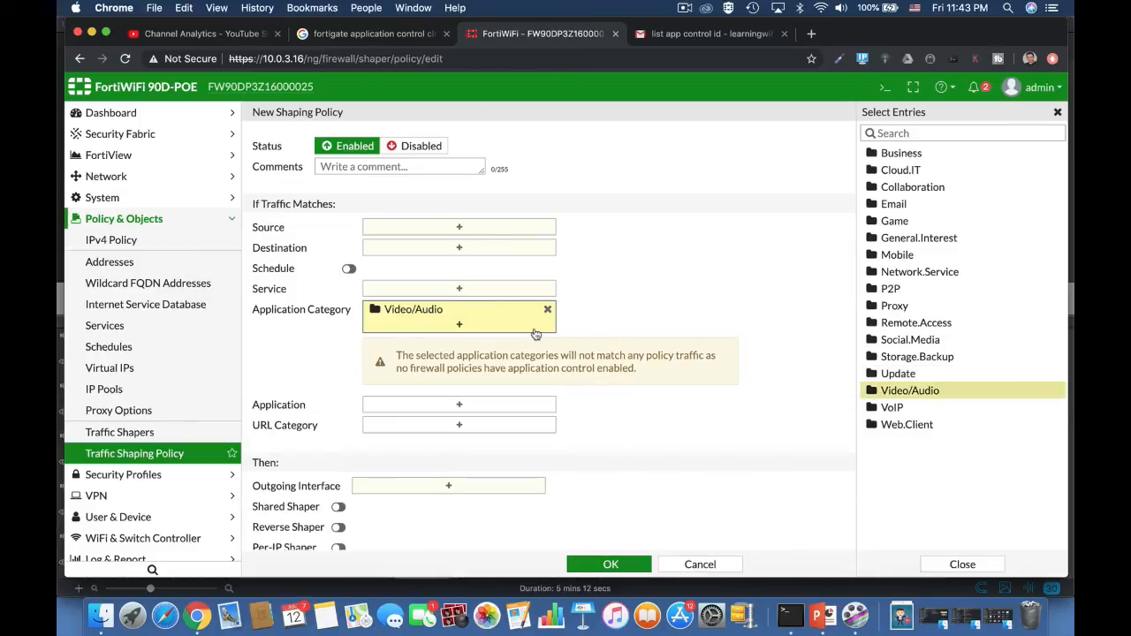
Search the shaping policy's application entries for "netf".
{"action": "left_click", "coordinate": [490, 409]}
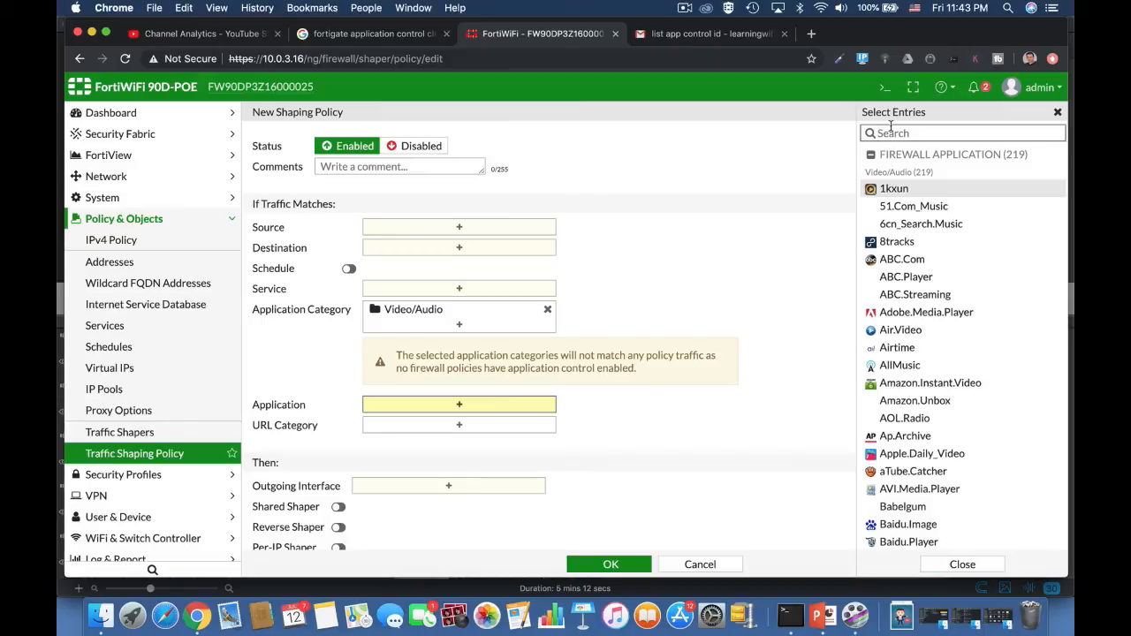
{"action": "left_click", "coordinate": [890, 130]}
{"action": "type", "text": "netf"}
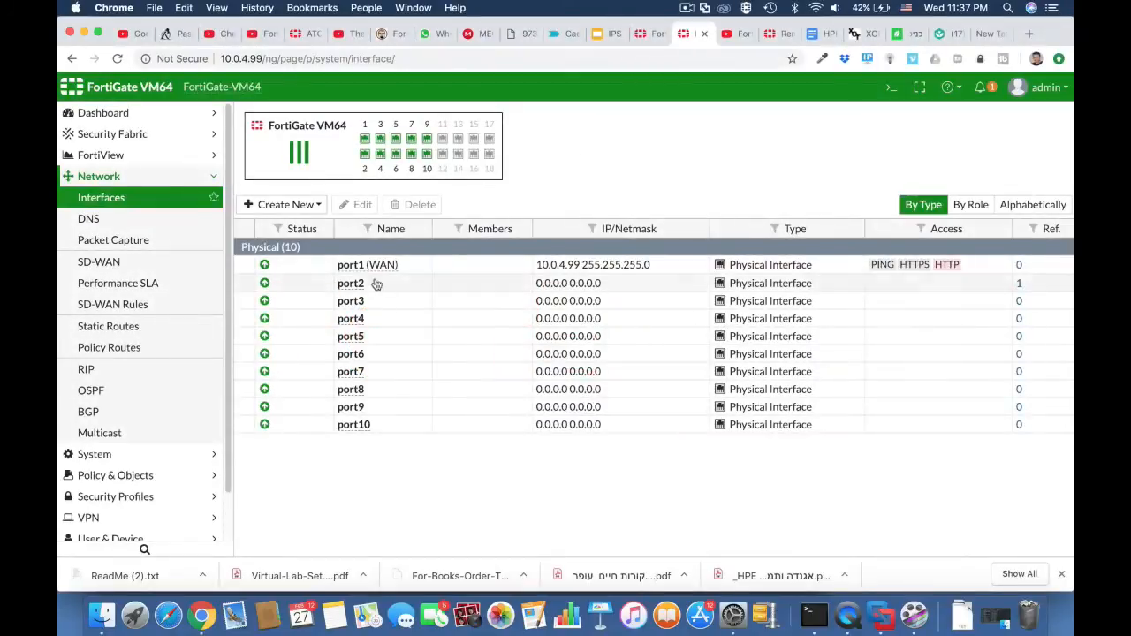
Open port2 for editing and set its alias to LAN and its role to LAN.
{"action": "left_click", "coordinate": [382, 290]}
{"action": "left_click", "coordinate": [355, 205]}
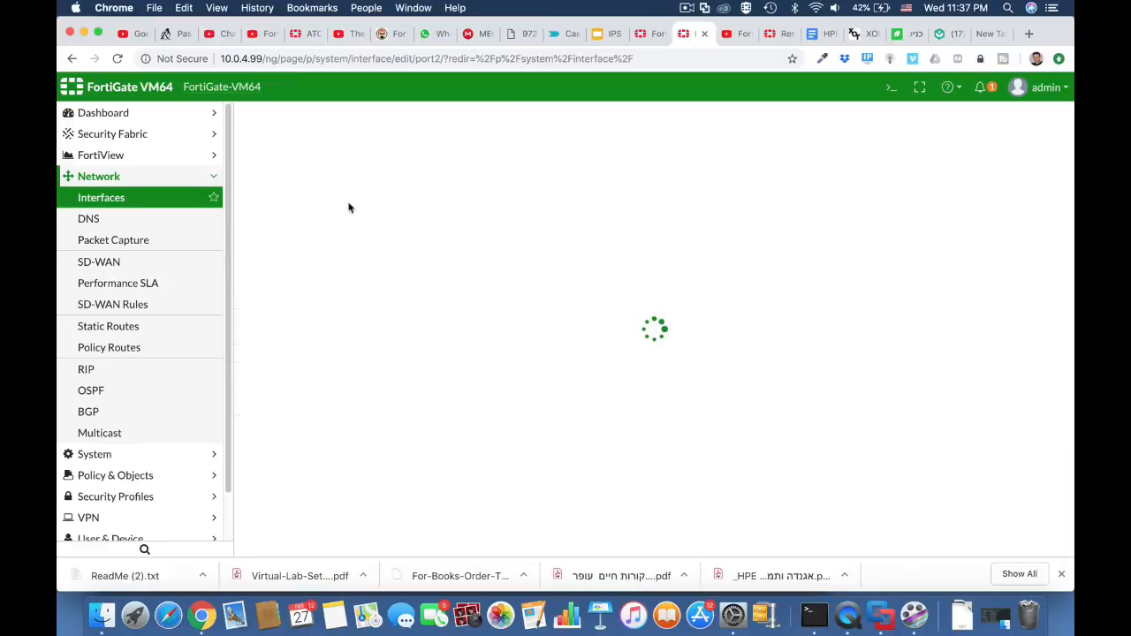
{"action": "left_click", "coordinate": [497, 169]}
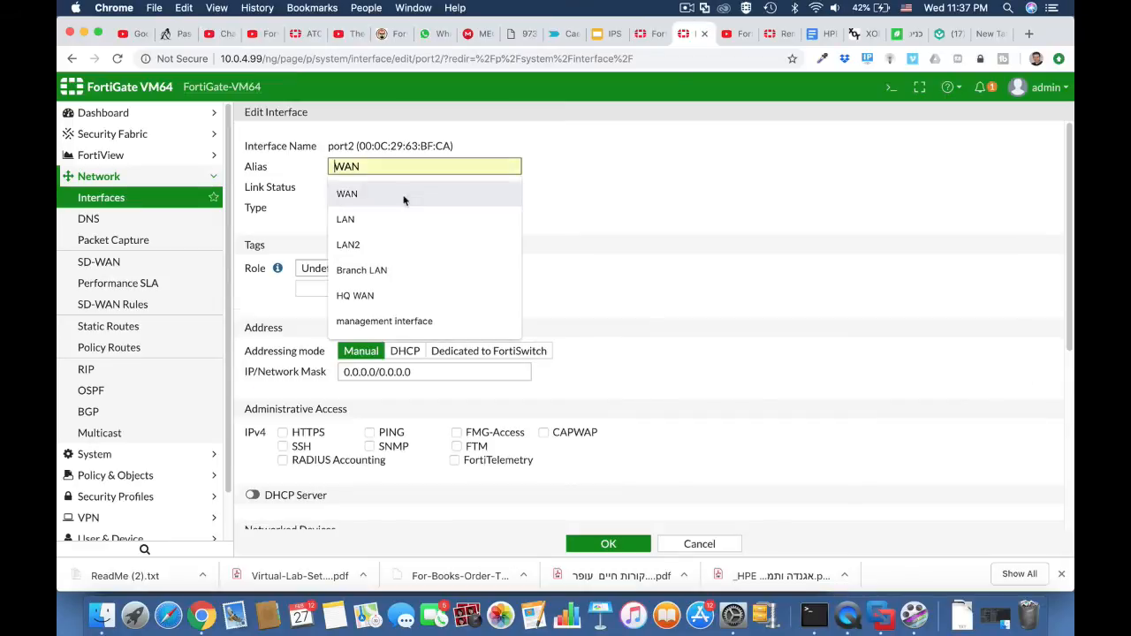
{"action": "left_click", "coordinate": [394, 218]}
{"action": "left_click", "coordinate": [381, 266]}
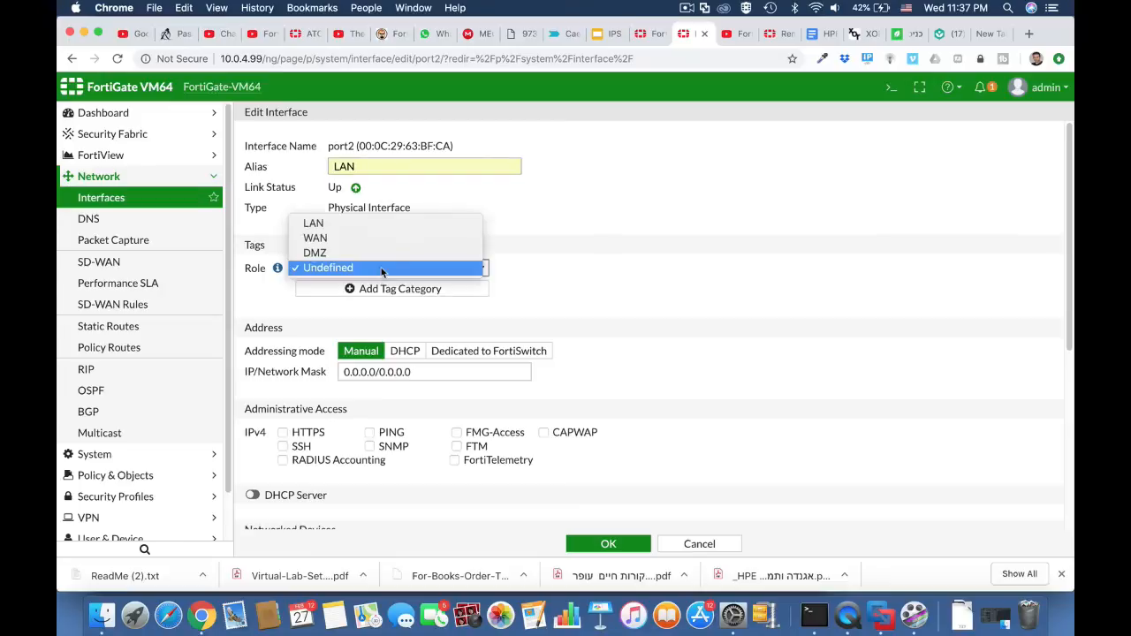
{"action": "left_click", "coordinate": [372, 223]}
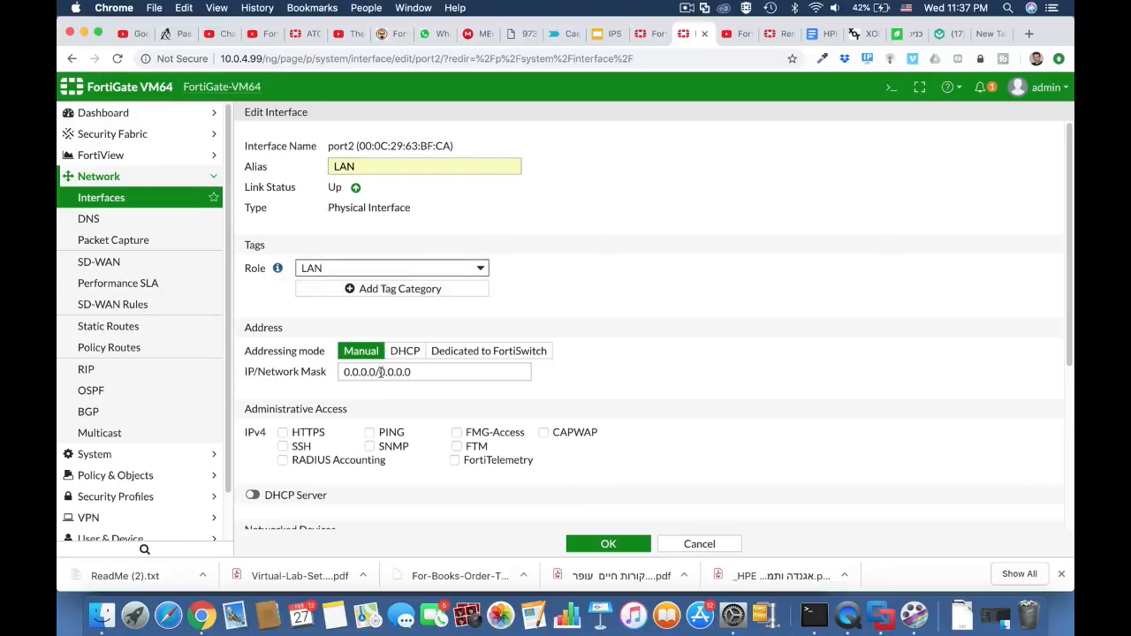
Set port2's IP/network mask to 10.0.5.1/255.255.255.0.
{"action": "left_click_drag", "start_coordinate": [377, 372], "coordinate": [329, 374]}
{"action": "type", "text": "10.0"}
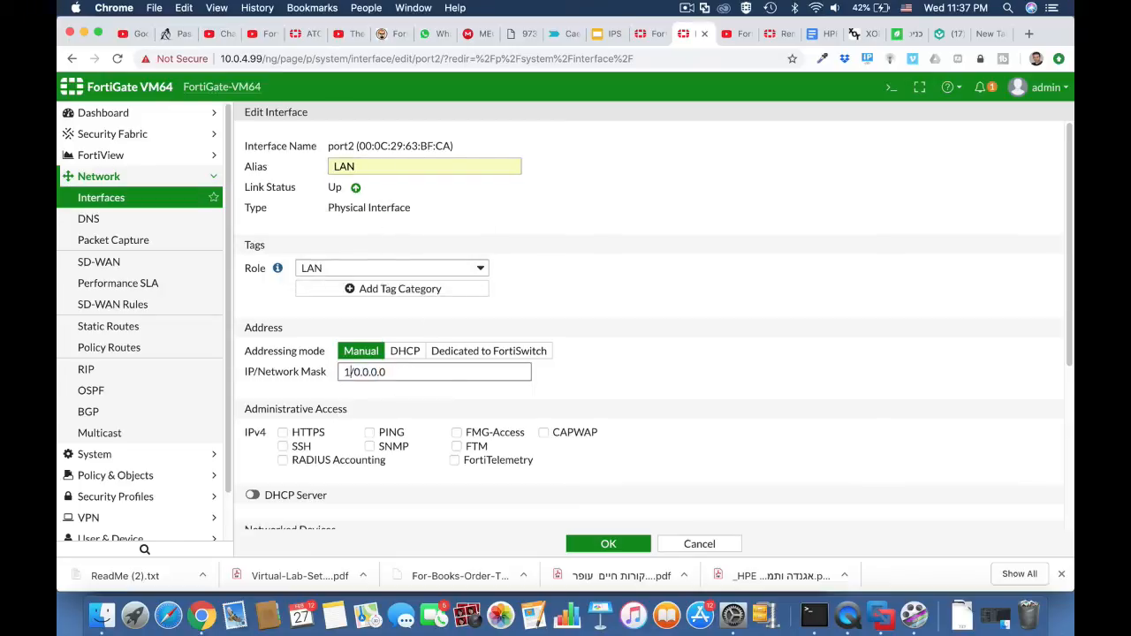
{"action": "type", "text": ".5.1"}
{"action": "left_click_drag", "start_coordinate": [386, 372], "coordinate": [443, 372]}
{"action": "type", "text": "25"}
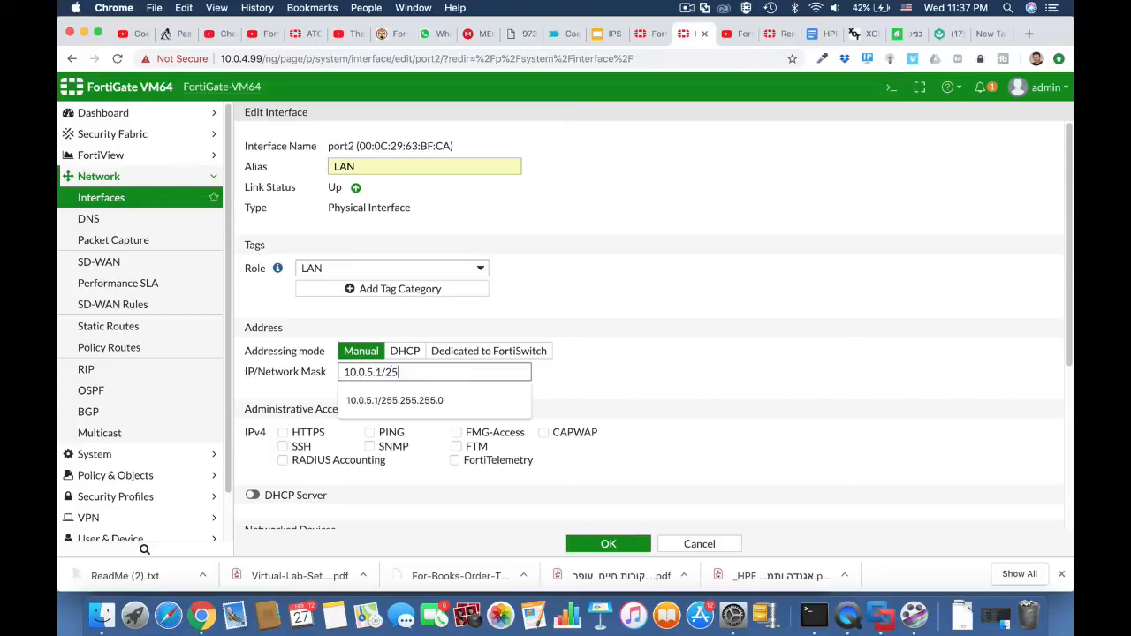
{"action": "type", "text": "5.255.255.0"}
{"action": "left_click", "coordinate": [566, 385]}
Allow PING, HTTPS and SSH administrative access on port2, enable its DHCP server, and save the interface.
{"action": "left_click", "coordinate": [393, 432]}
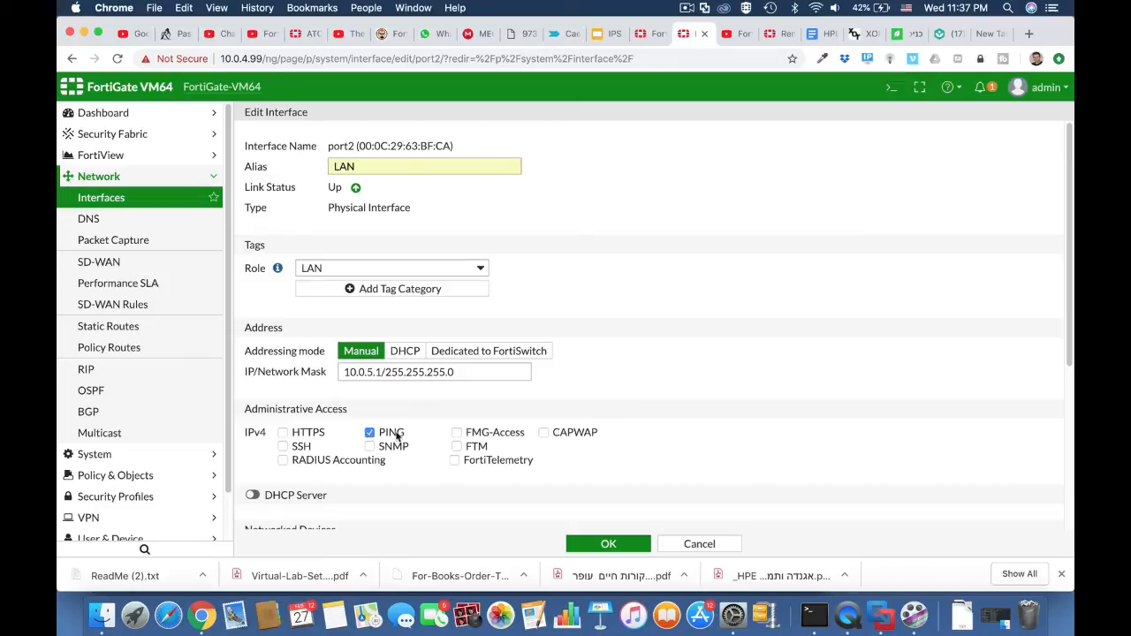
{"action": "left_click", "coordinate": [308, 432]}
{"action": "left_click", "coordinate": [285, 448]}
{"action": "scroll", "coordinate": [374, 465], "scroll_direction": "down", "scroll_amount": 5}
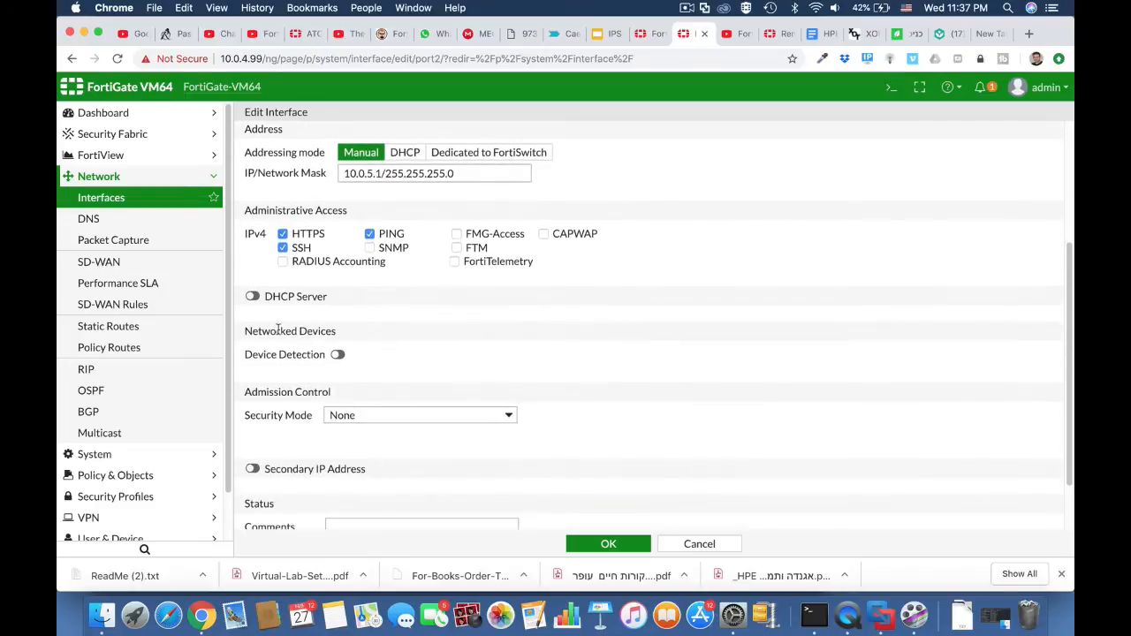
{"action": "left_click", "coordinate": [253, 297]}
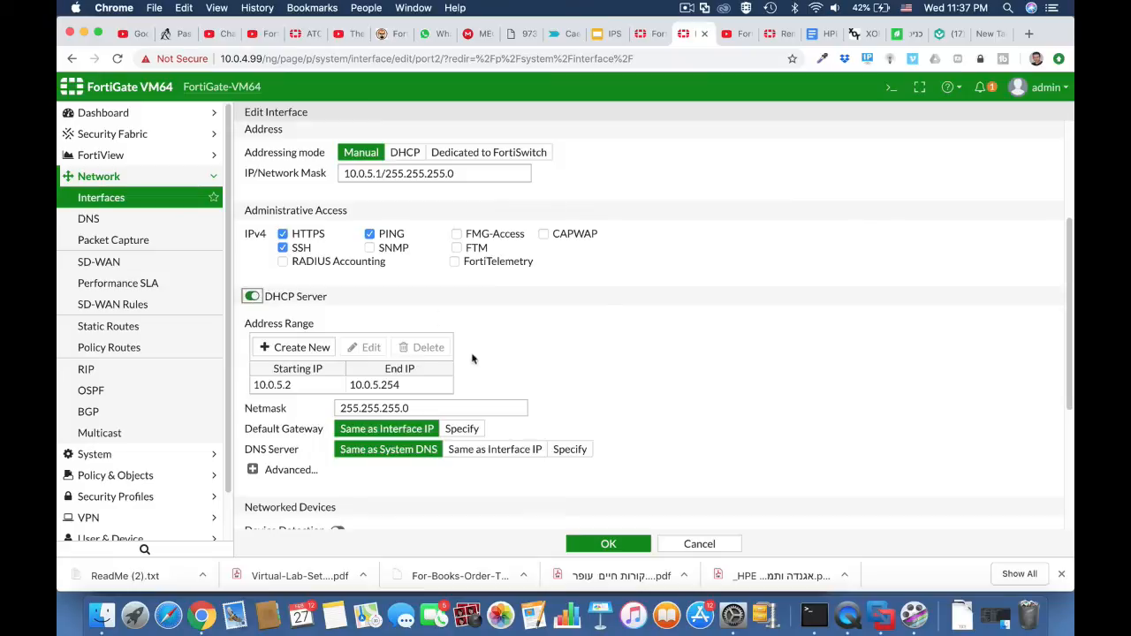
{"action": "left_click", "coordinate": [618, 546]}
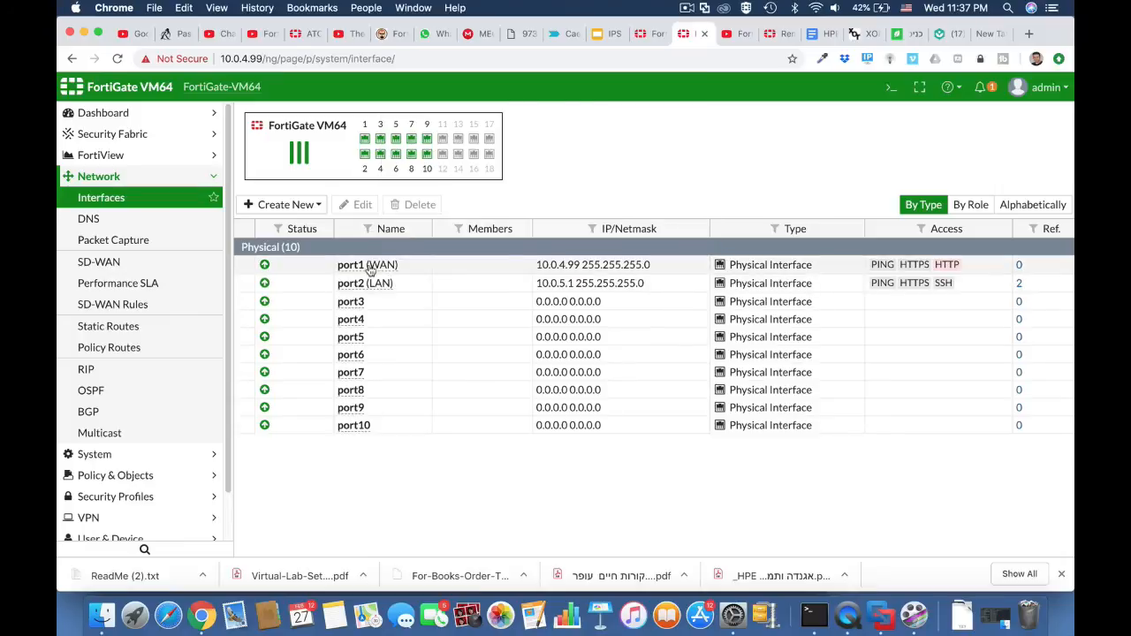
Start a new IPv4 policy and name it "full acess".
{"action": "left_click", "coordinate": [157, 474]}
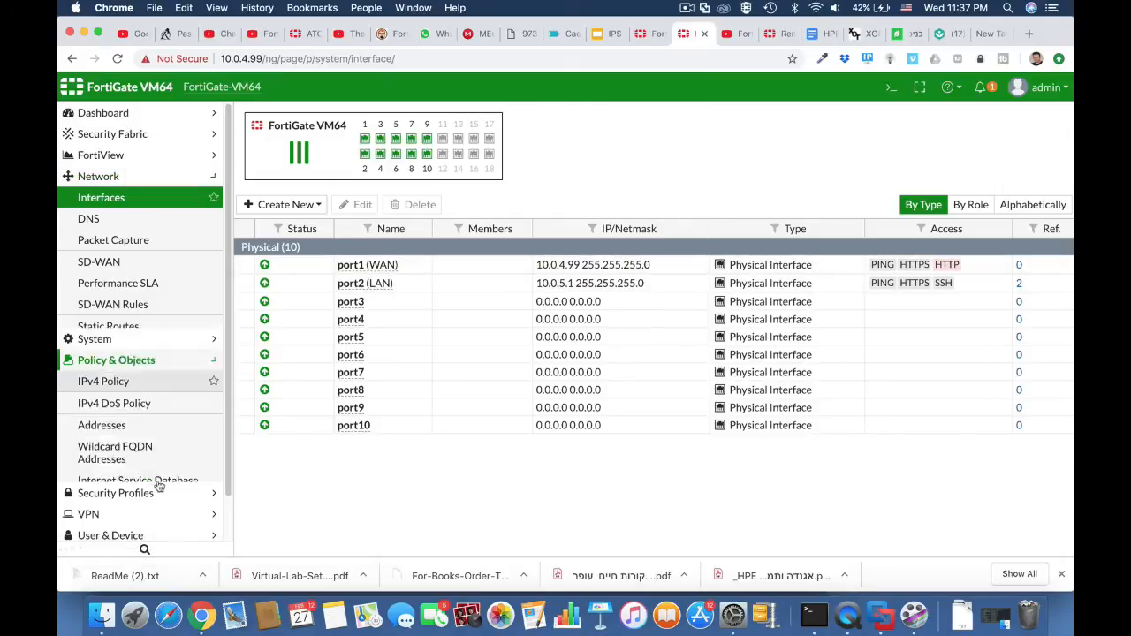
{"action": "left_click", "coordinate": [171, 243]}
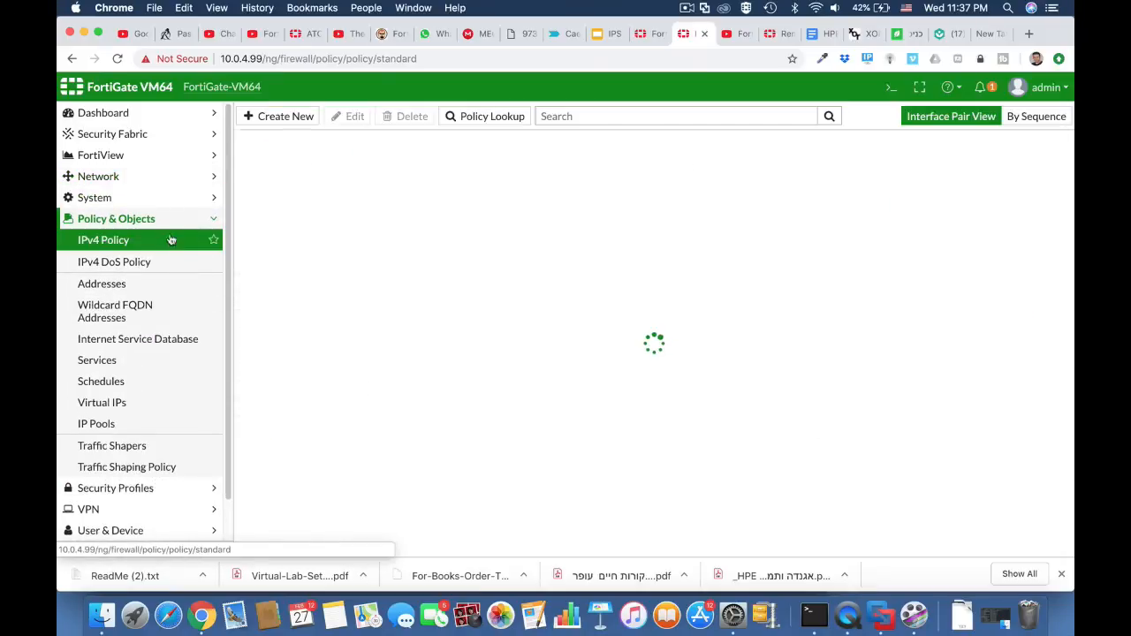
{"action": "left_click", "coordinate": [285, 116]}
{"action": "left_click", "coordinate": [379, 158]}
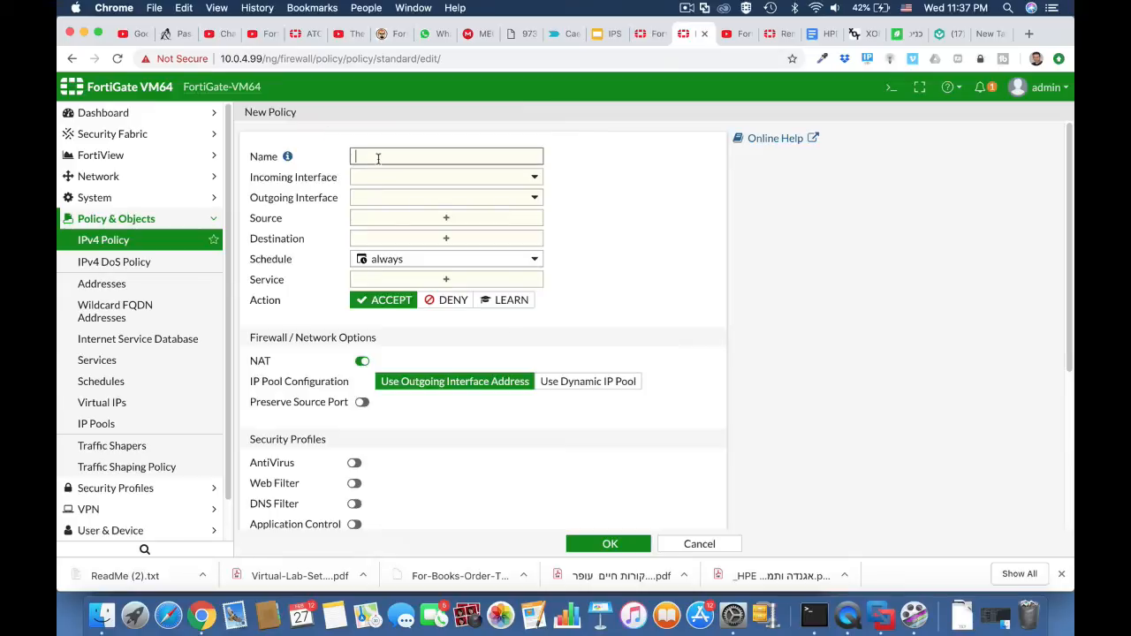
{"action": "type", "text": "full acess"}
{"action": "key", "text": "BackSpace"}
{"action": "key", "text": "BackSpace"}
{"action": "type", "text": "ss"}
Set the policy's incoming interface to LAN (port2) and its outgoing interface to WAN (port1).
{"action": "left_click", "coordinate": [411, 178]}
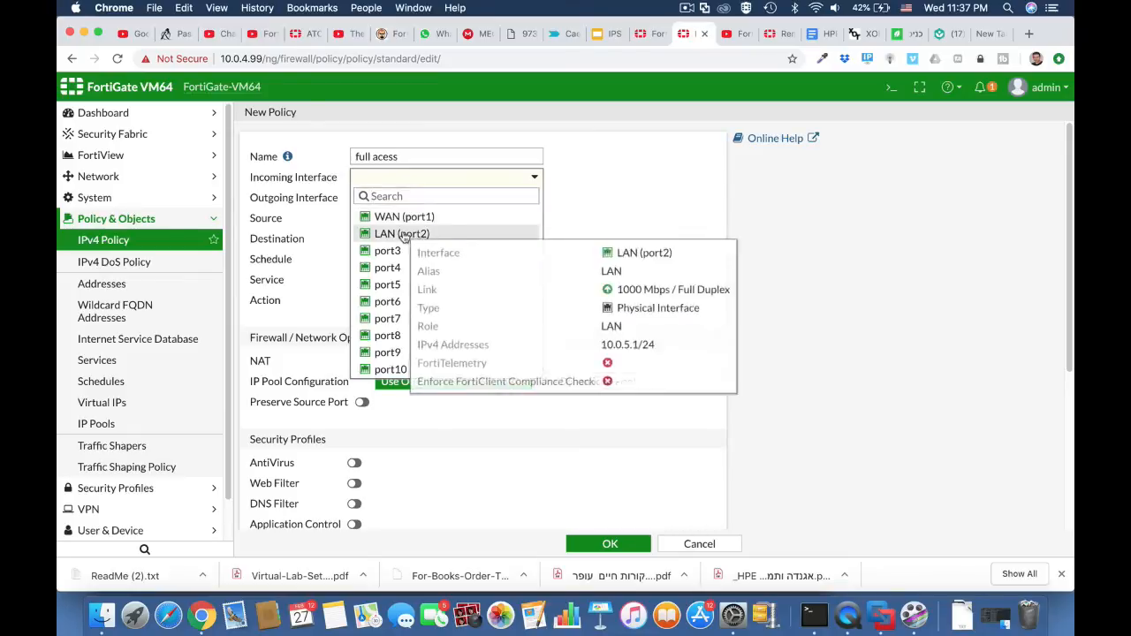
{"action": "left_click", "coordinate": [402, 233]}
{"action": "left_click", "coordinate": [404, 198]}
{"action": "left_click", "coordinate": [402, 239]}
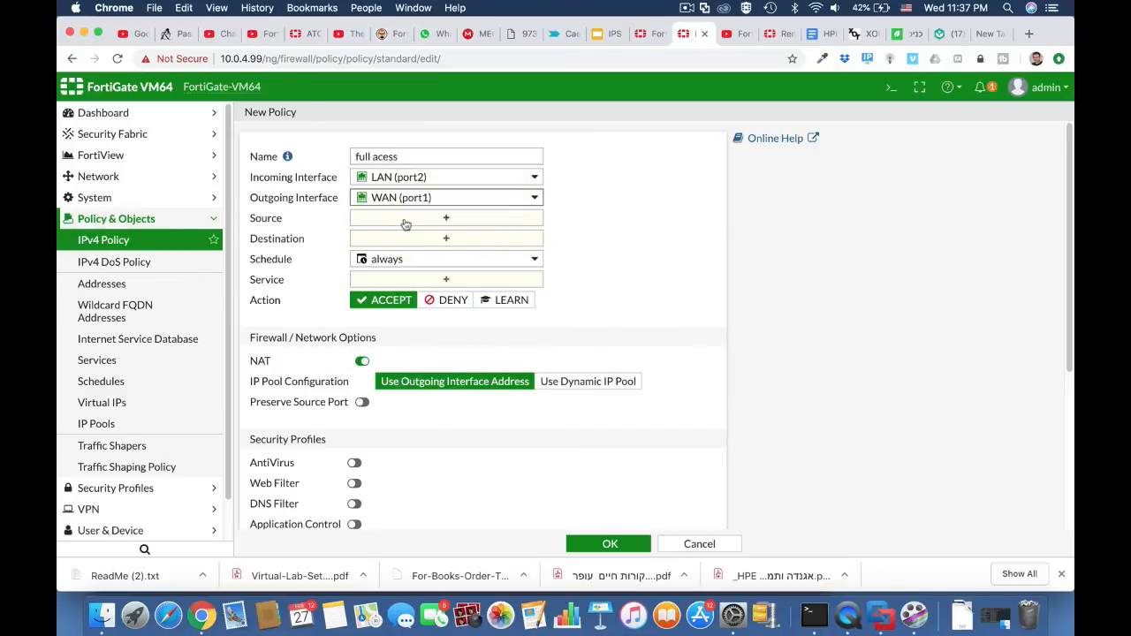
Set the policy's source and destination to all and its service to ALL.
{"action": "left_click", "coordinate": [406, 220]}
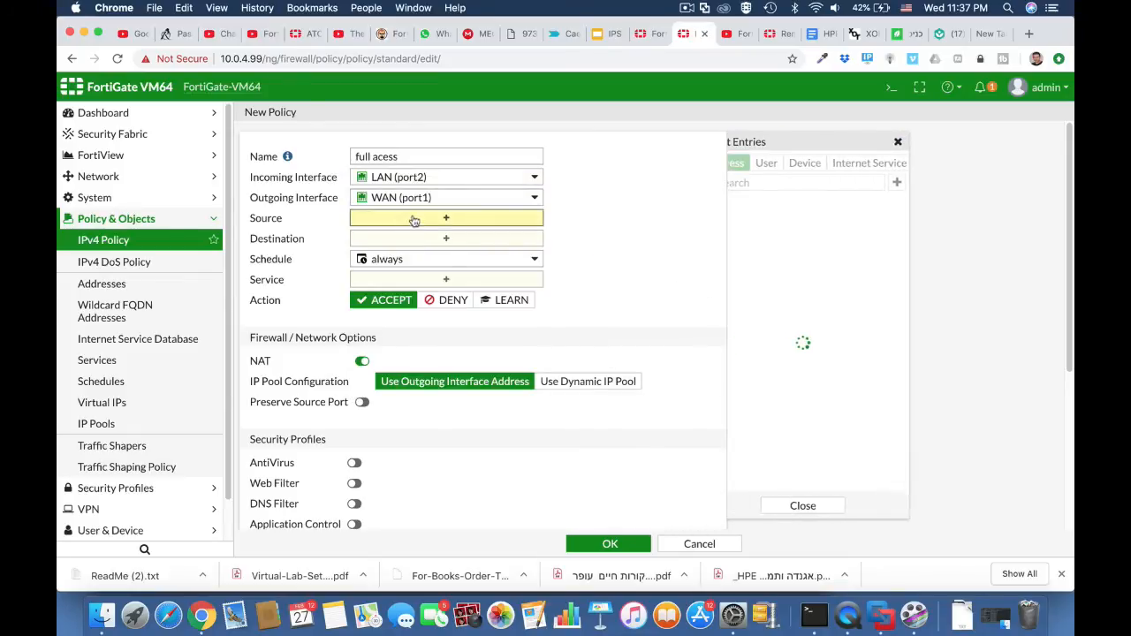
{"action": "left_click", "coordinate": [753, 223]}
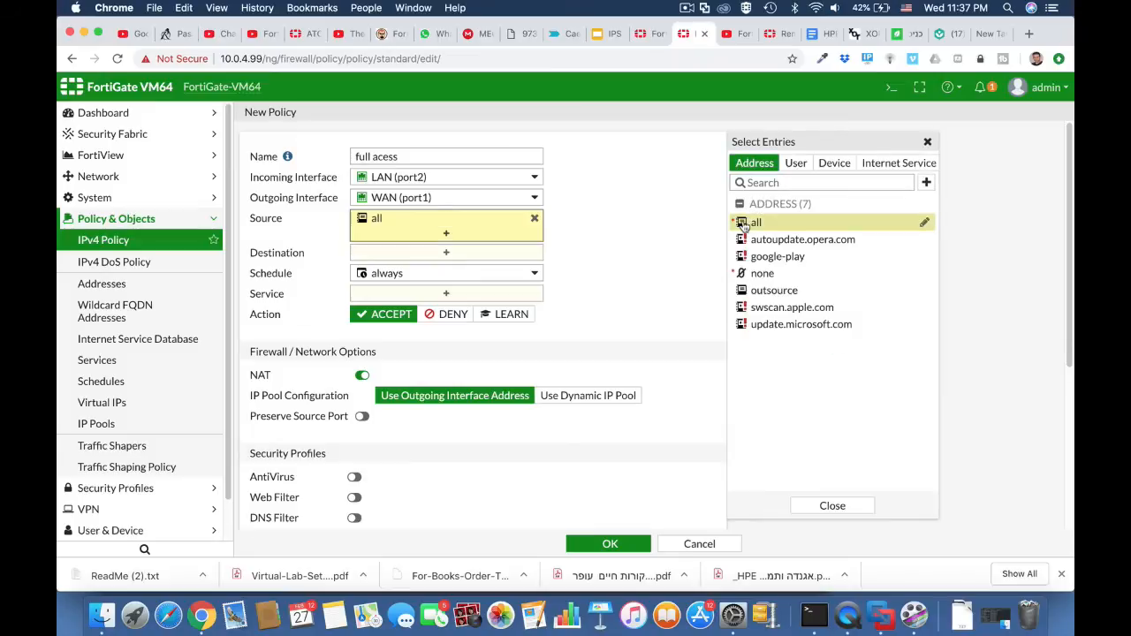
{"action": "left_click", "coordinate": [473, 258]}
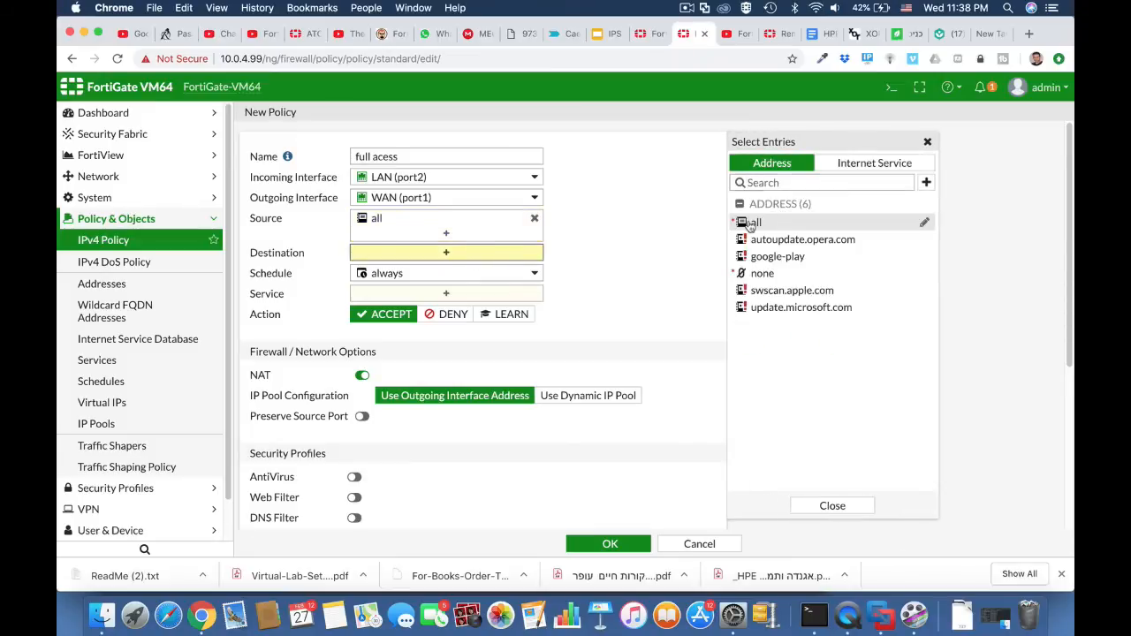
{"action": "left_click", "coordinate": [753, 223]}
{"action": "left_click", "coordinate": [472, 308]}
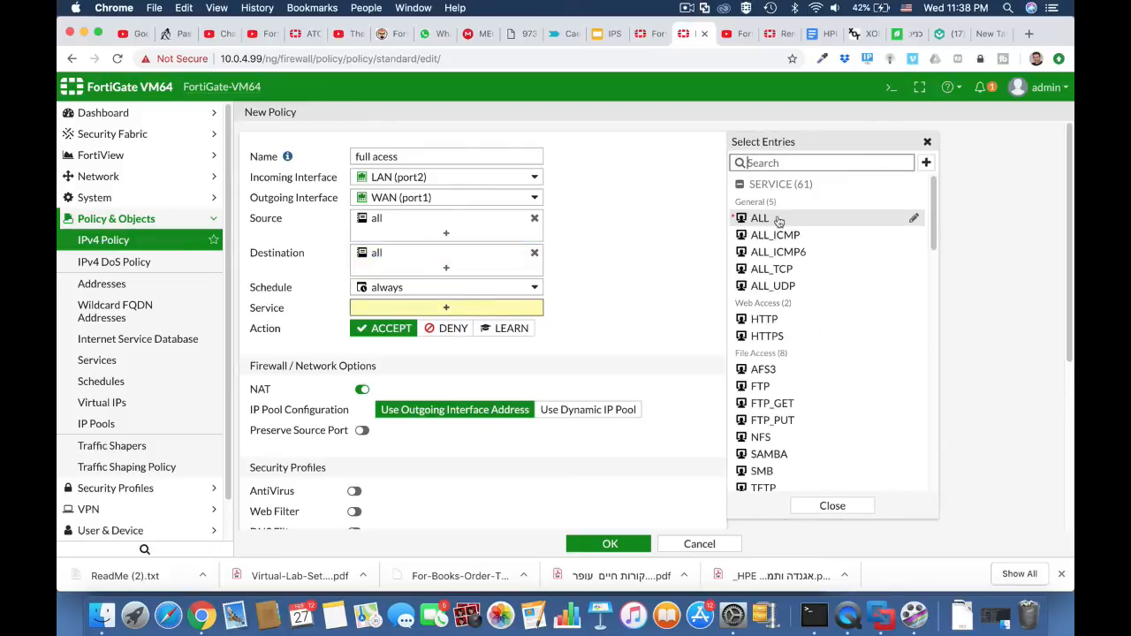
{"action": "left_click", "coordinate": [761, 218]}
Enable AntiVirus with the default profile on the policy and save it.
{"action": "scroll", "coordinate": [613, 376], "scroll_direction": "down", "scroll_amount": 3}
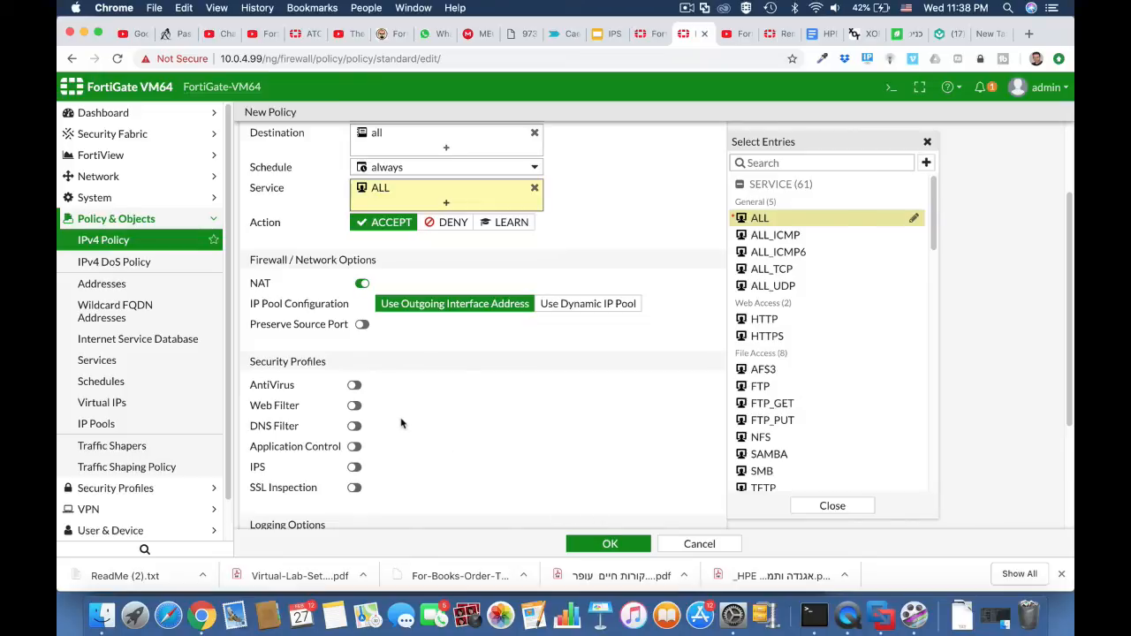
{"action": "left_click", "coordinate": [353, 386]}
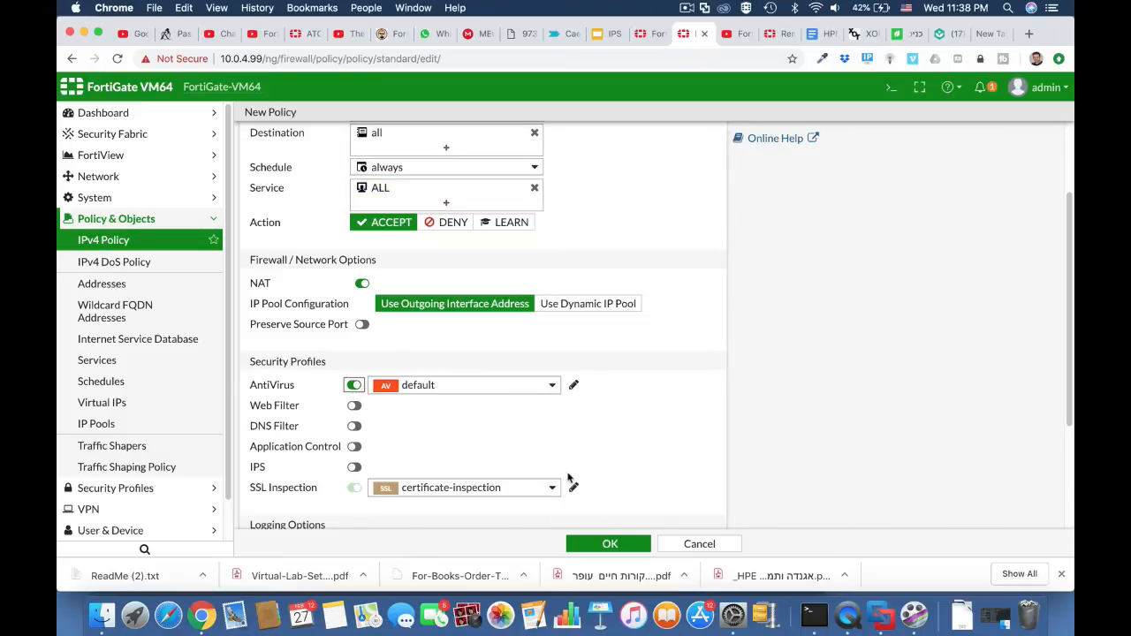
{"action": "left_click", "coordinate": [609, 543]}
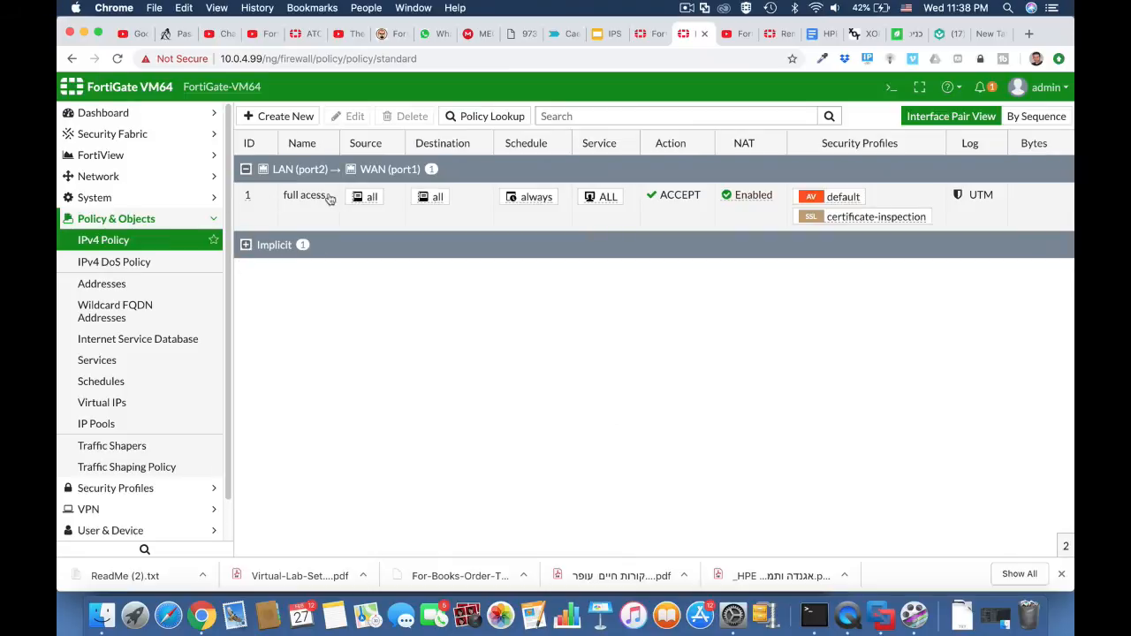
Start a new VLAN interface named Vlan 10 with VLAN ID 10.
{"action": "left_click", "coordinate": [136, 178]}
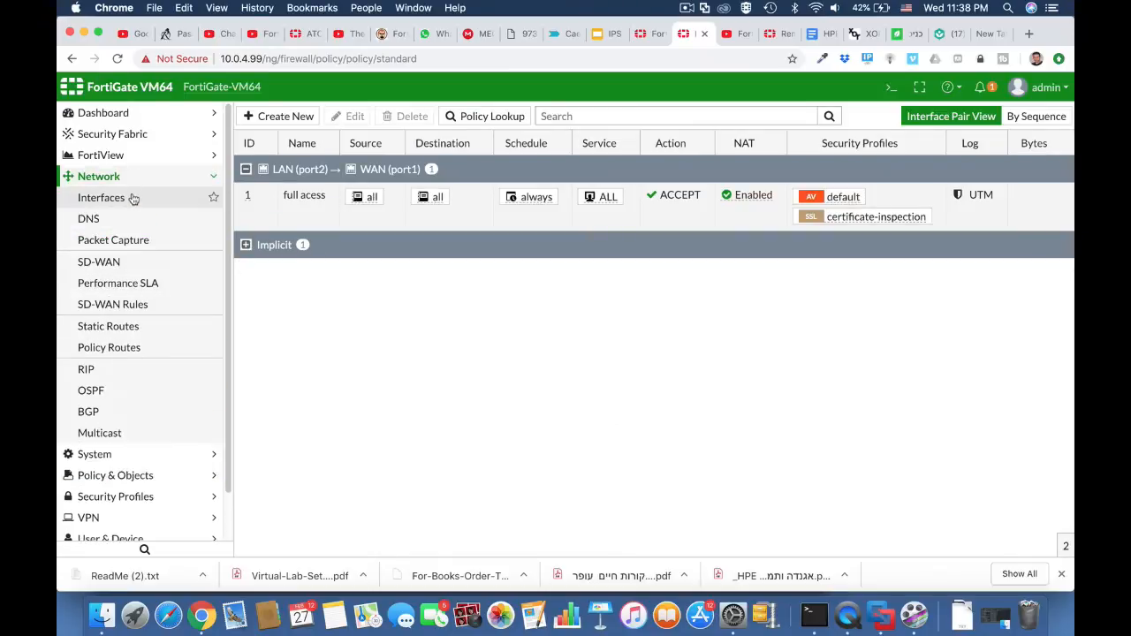
{"action": "left_click", "coordinate": [133, 198]}
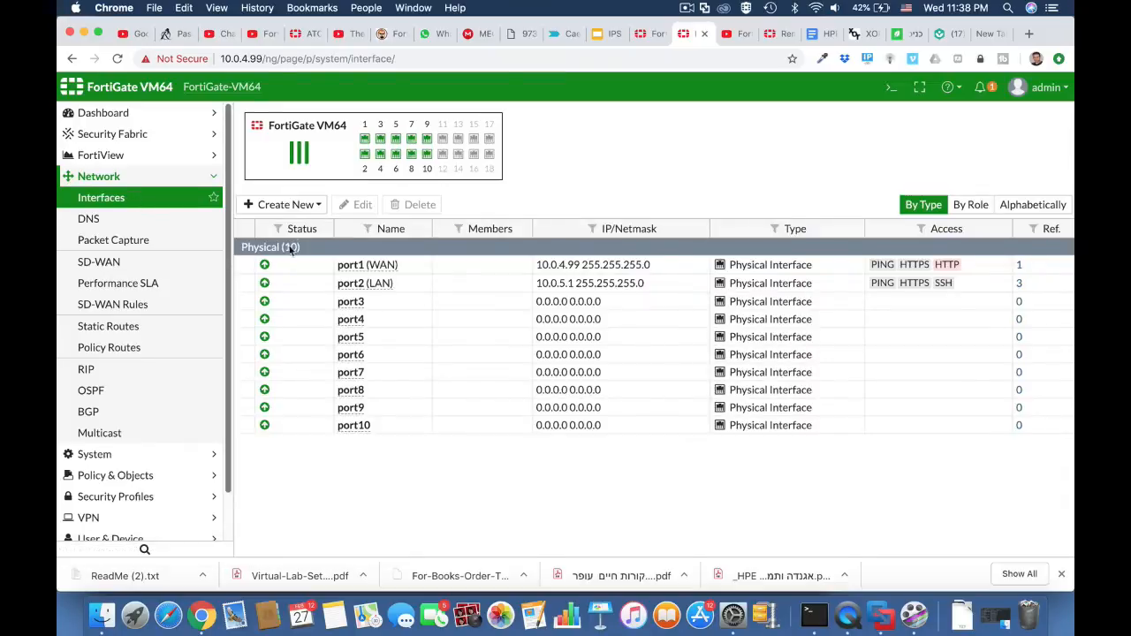
{"action": "left_click", "coordinate": [301, 207]}
{"action": "left_click", "coordinate": [286, 224]}
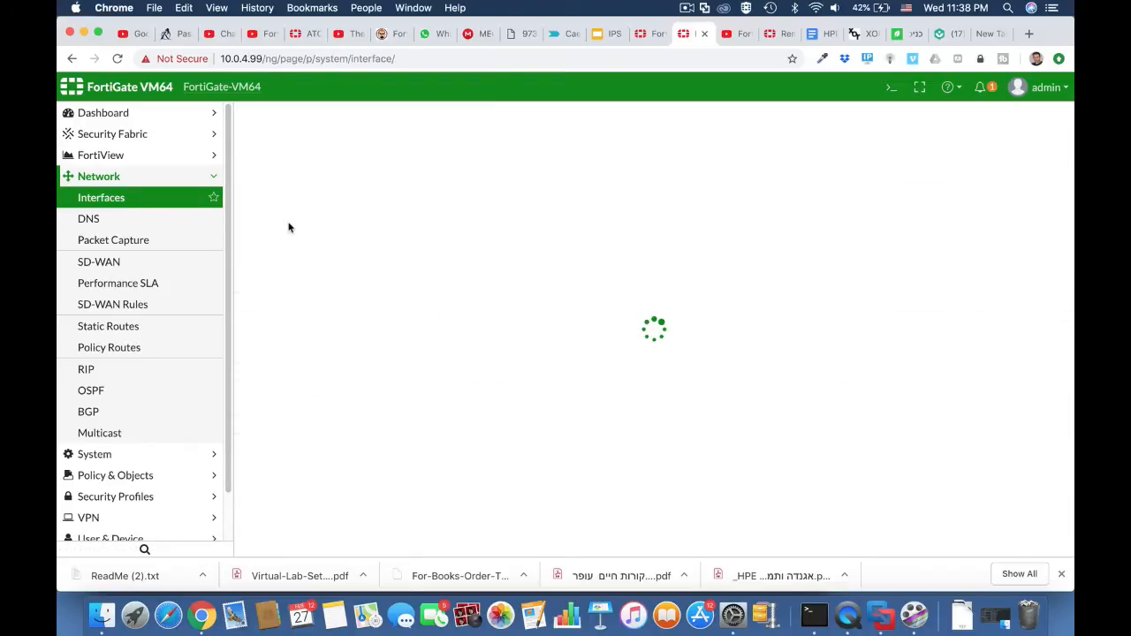
{"action": "left_click", "coordinate": [355, 145]}
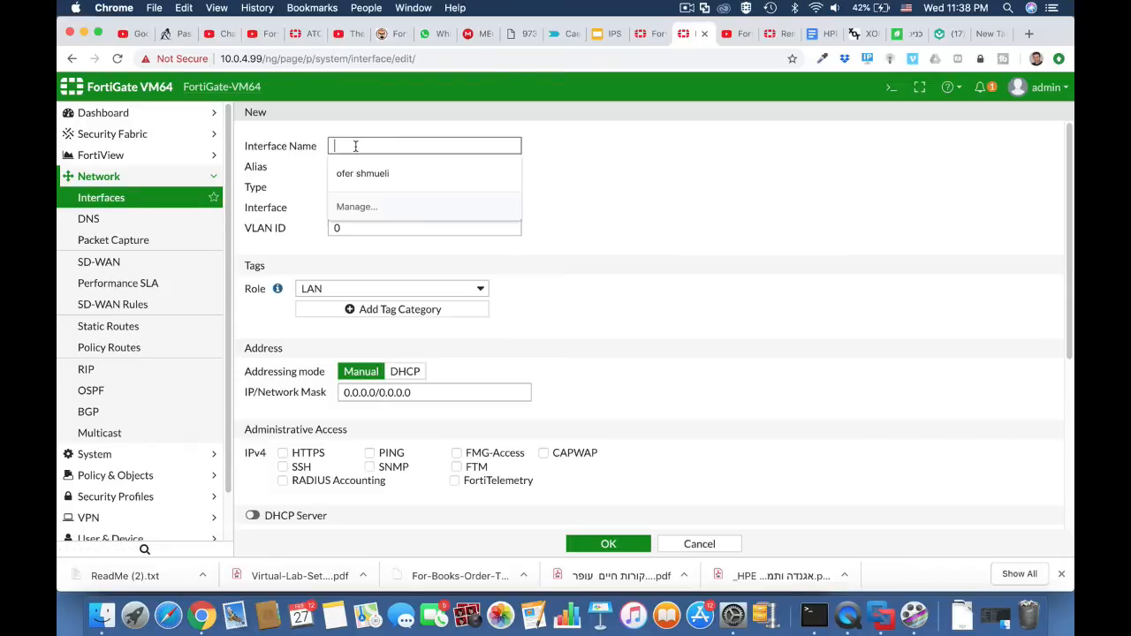
{"action": "type", "text": "v"}
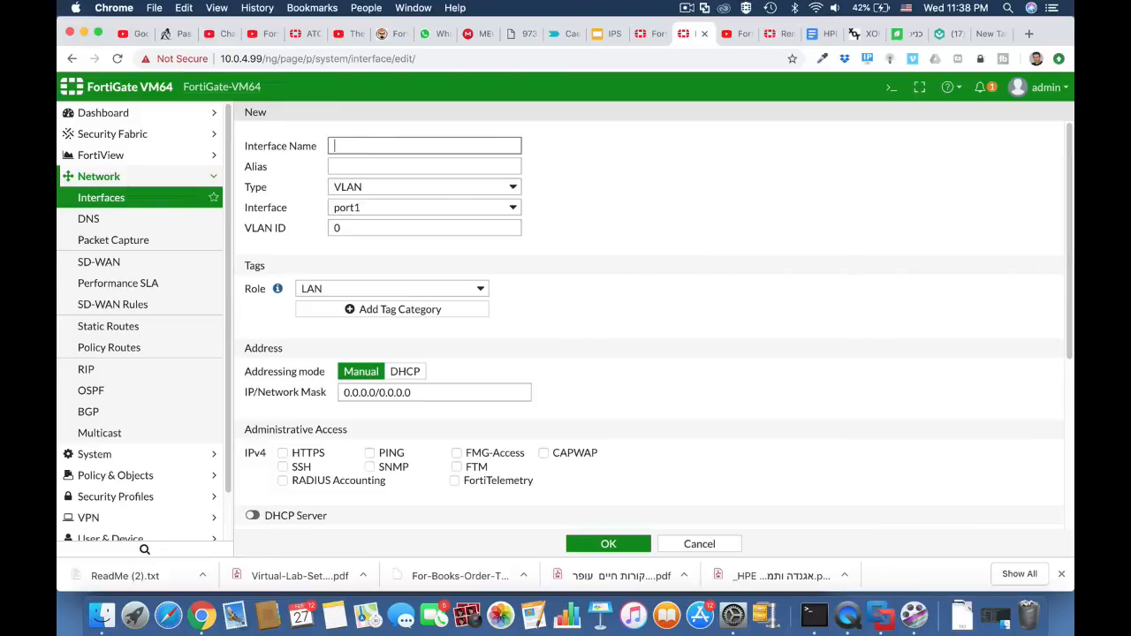
{"action": "type", "text": "Vlan 10"}
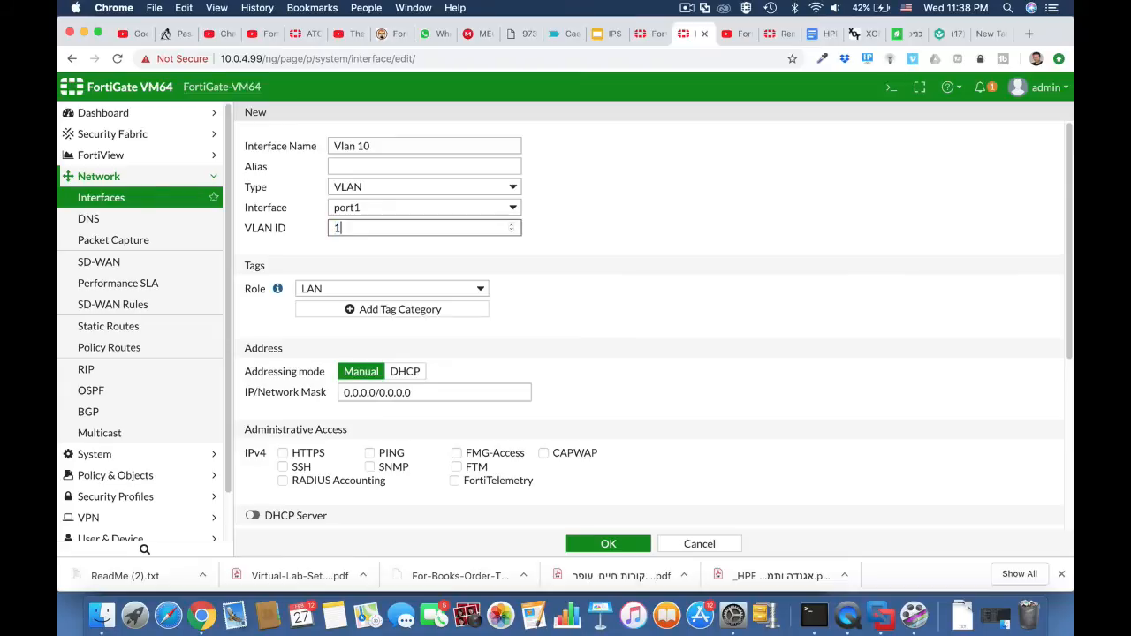
Give the new VLAN interface the alias outsource and assign it to port2.
{"action": "left_click", "coordinate": [358, 166]}
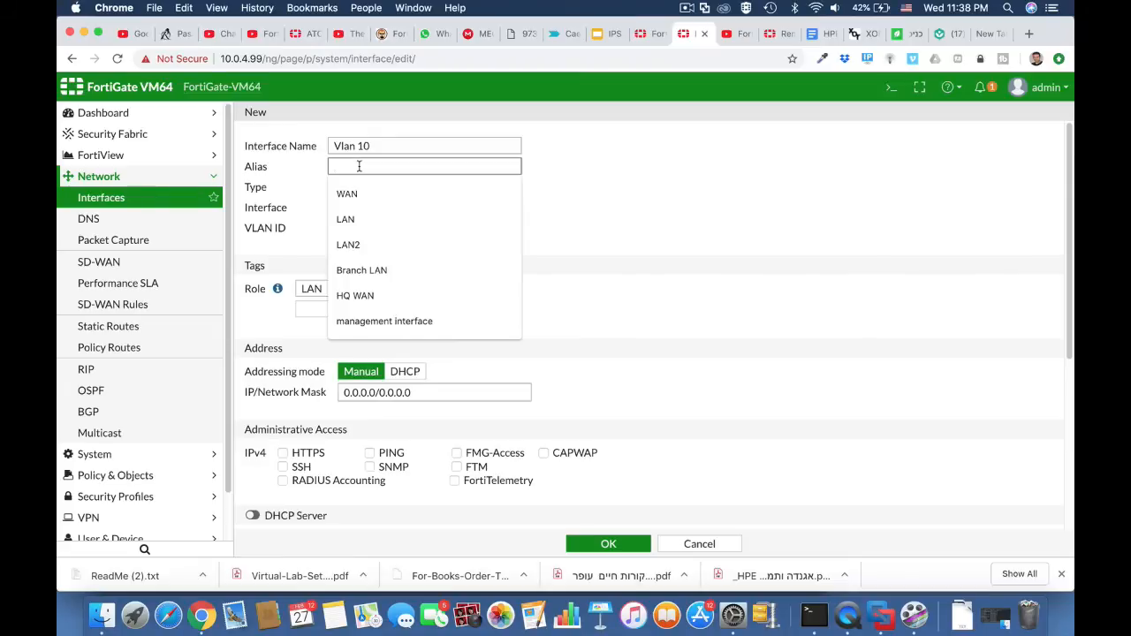
{"action": "type", "text": "outsource"}
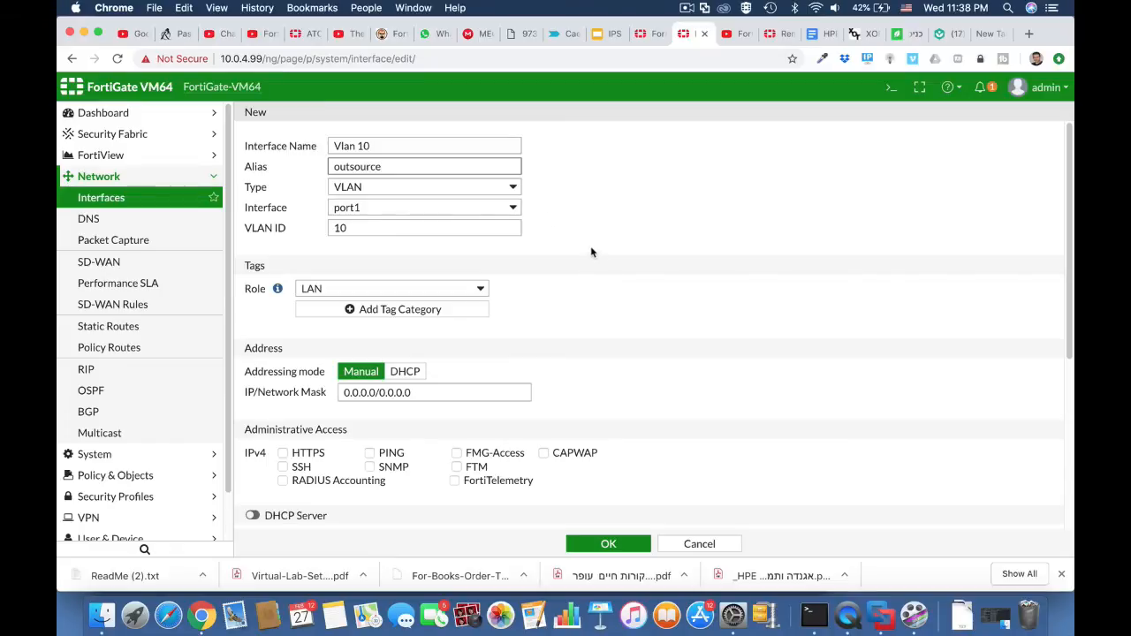
{"action": "left_click", "coordinate": [506, 210]}
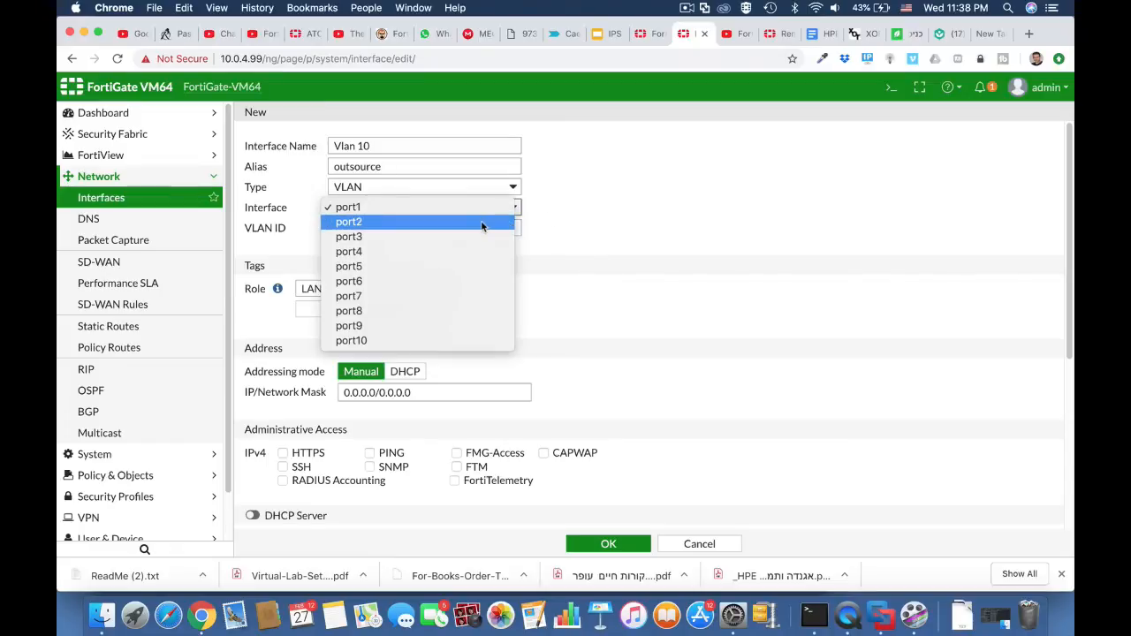
{"action": "left_click", "coordinate": [486, 222]}
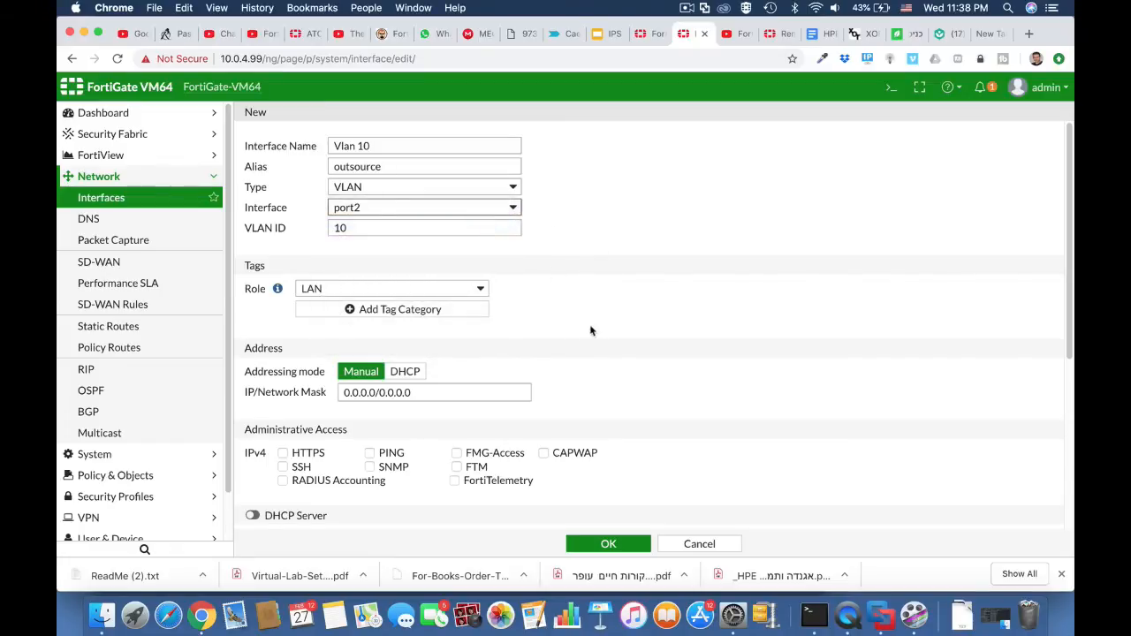
Set the VLAN interface's IP/Network Mask to 10.0.10.1/255.255.255.0 and allow HTTPS, PING and SSH administrative access.
{"action": "scroll", "coordinate": [591, 330], "scroll_direction": "down", "scroll_amount": 2}
{"action": "double_click", "coordinate": [377, 341]}
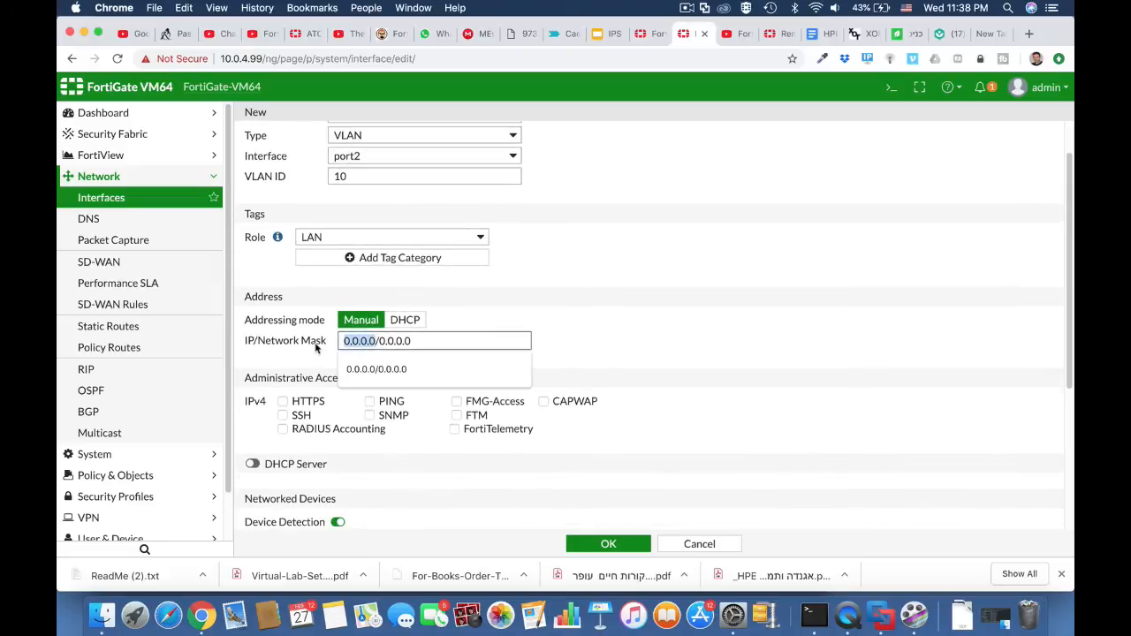
{"action": "type", "text": "10.1"}
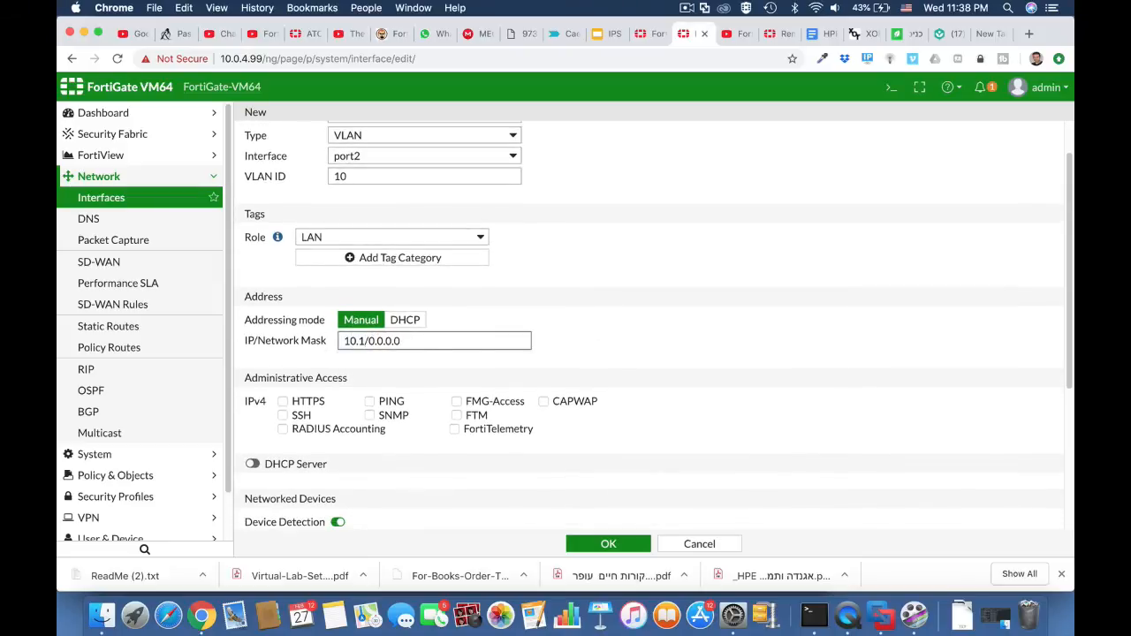
{"action": "key", "text": "BackSpace"}
{"action": "type", "text": "0.10.1"}
{"action": "left_click_drag", "start_coordinate": [394, 343], "coordinate": [468, 347]}
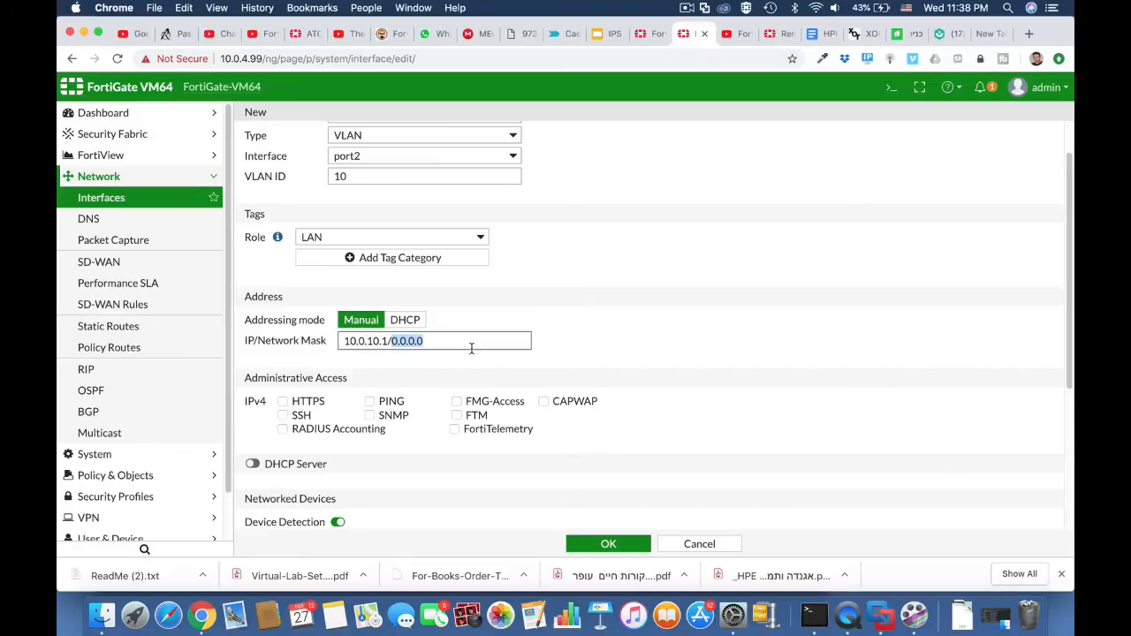
{"action": "type", "text": "255.255.255"}
{"action": "left_click", "coordinate": [315, 403]}
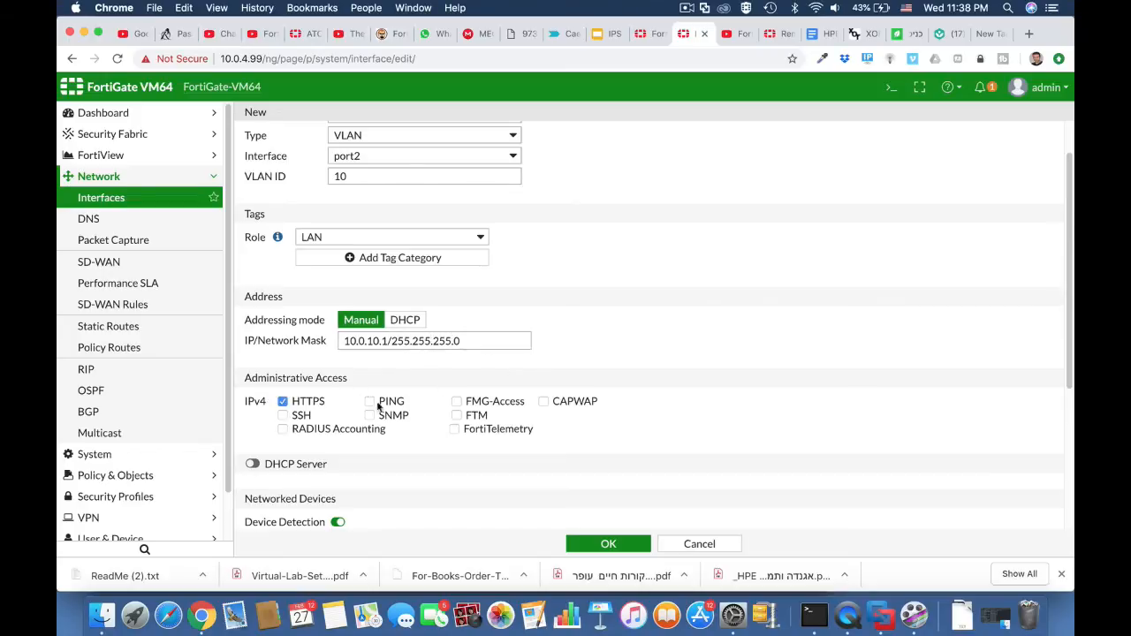
{"action": "left_click", "coordinate": [385, 406]}
Enable the DHCP server on the VLAN with its address range ending at 10.0.10.50, and save the interface.
{"action": "left_click", "coordinate": [292, 465]}
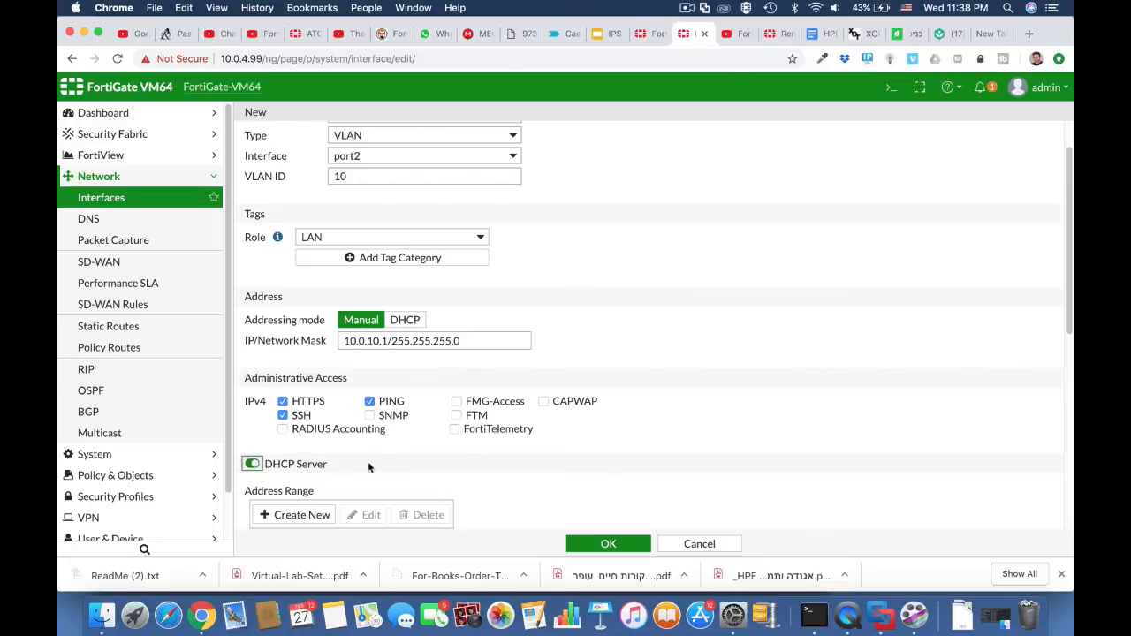
{"action": "scroll", "coordinate": [375, 466], "scroll_direction": "down", "scroll_amount": 3}
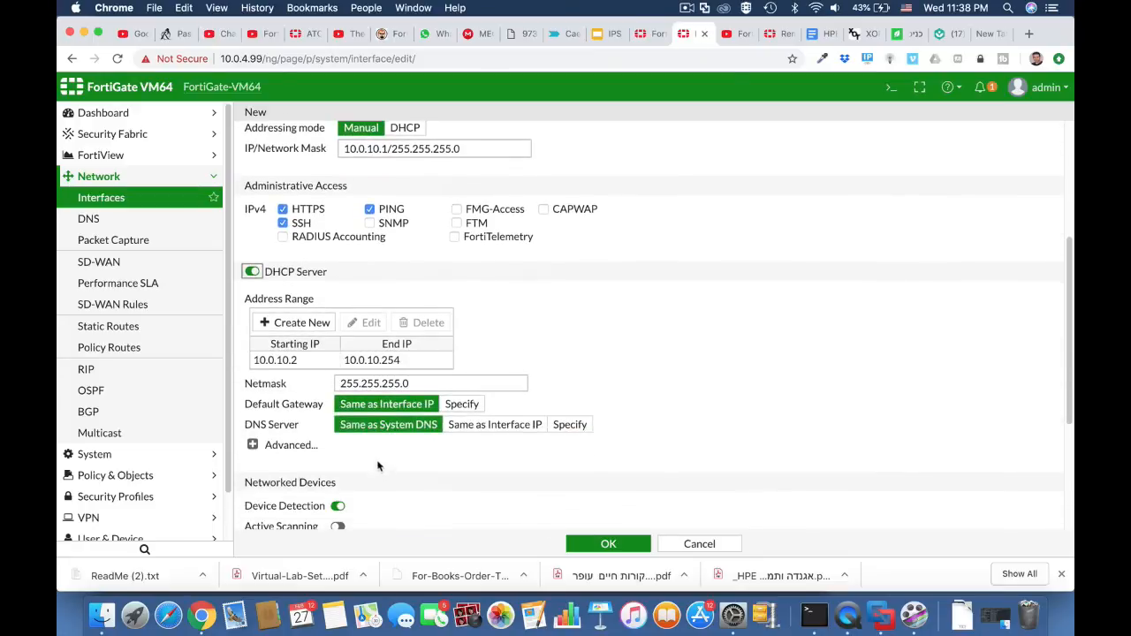
{"action": "left_click", "coordinate": [389, 361]}
{"action": "double_click", "coordinate": [392, 362]}
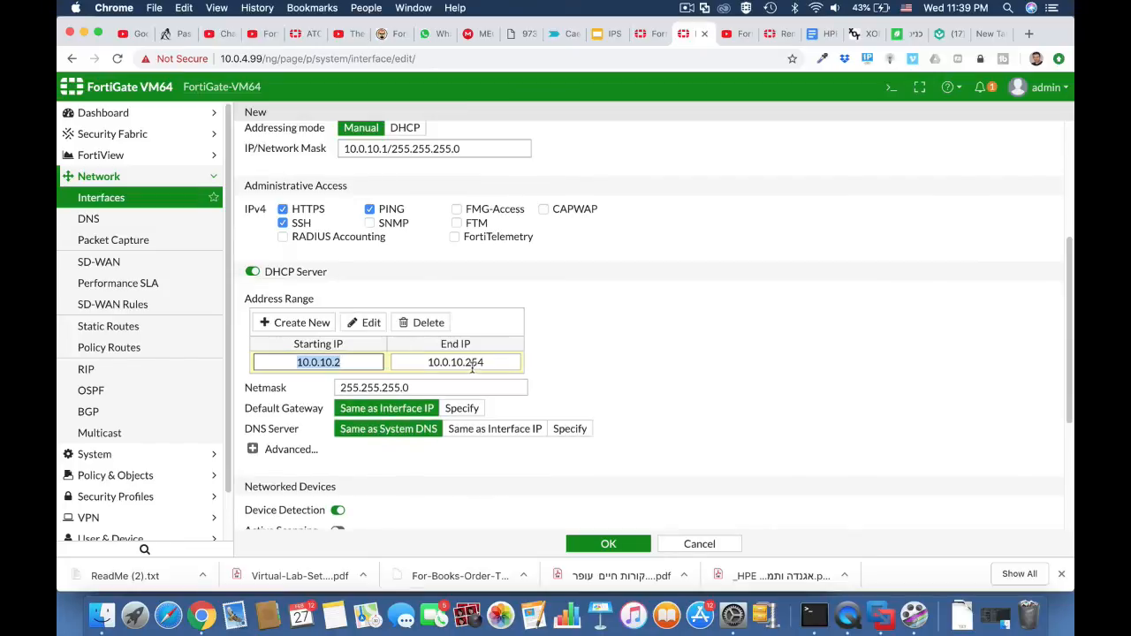
{"action": "left_click_drag", "start_coordinate": [466, 361], "coordinate": [482, 362]}
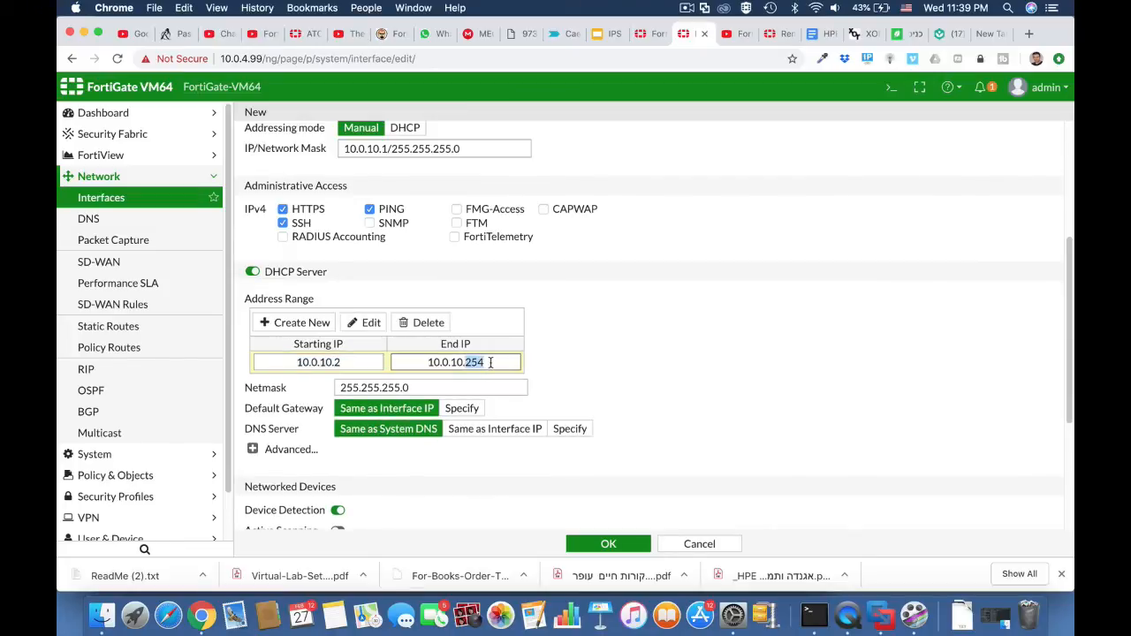
{"action": "type", "text": "50"}
{"action": "left_click", "coordinate": [606, 543]}
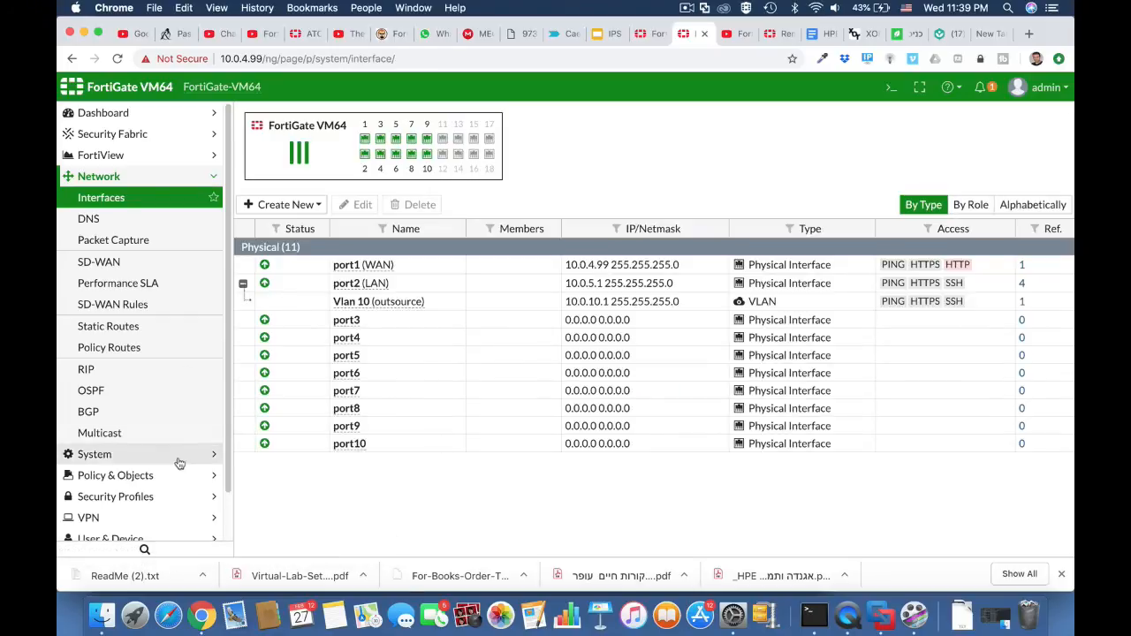
{"action": "left_click", "coordinate": [132, 477]}
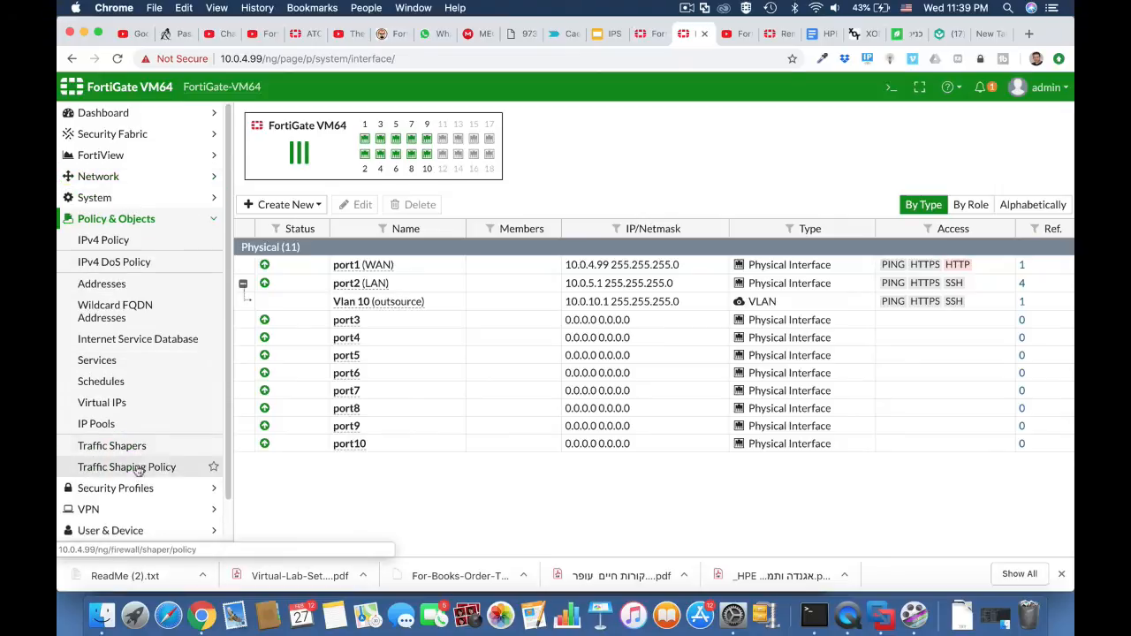
{"action": "left_click", "coordinate": [131, 240]}
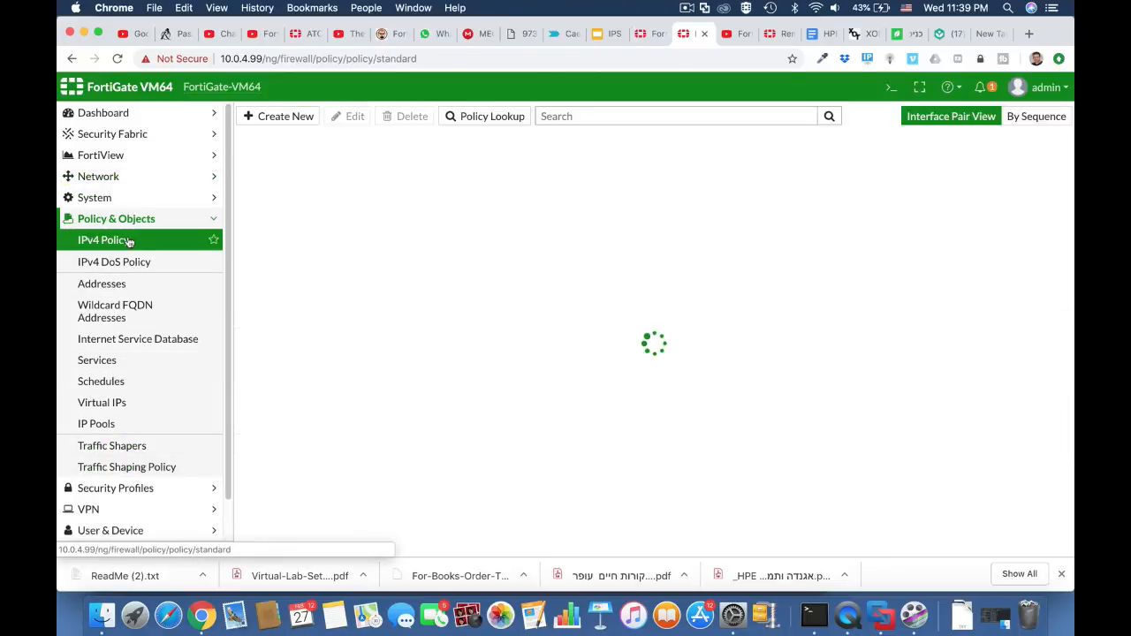
{"action": "left_click", "coordinate": [118, 284]}
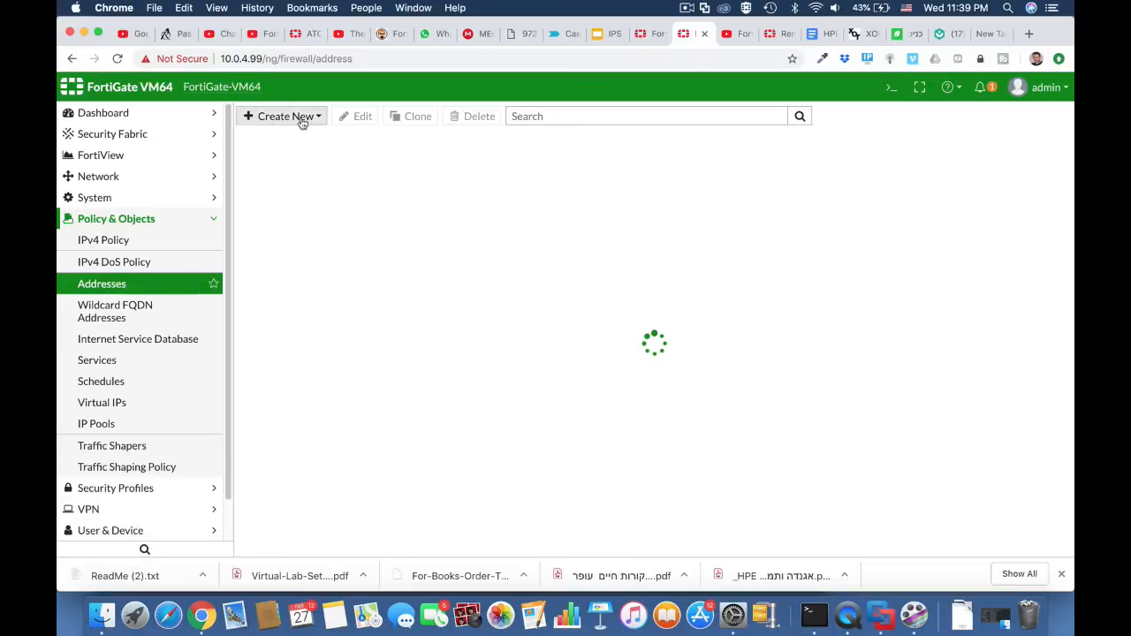
{"action": "left_click", "coordinate": [144, 177]}
{"action": "left_click", "coordinate": [144, 198]}
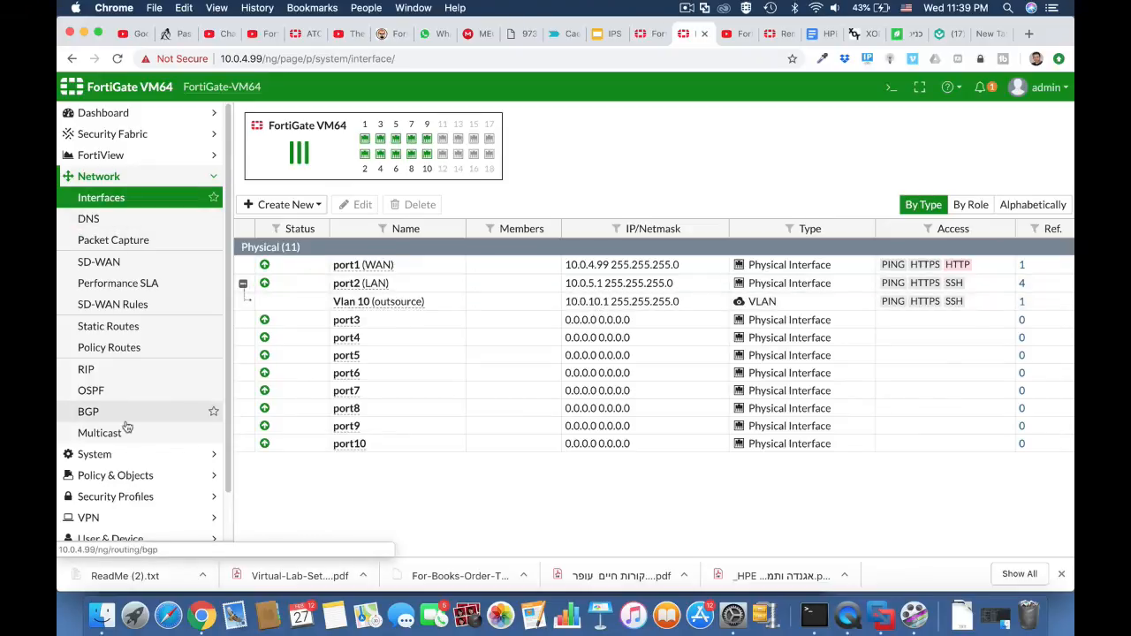
Start a new firewall address object named outsource.
{"action": "left_click", "coordinate": [132, 474]}
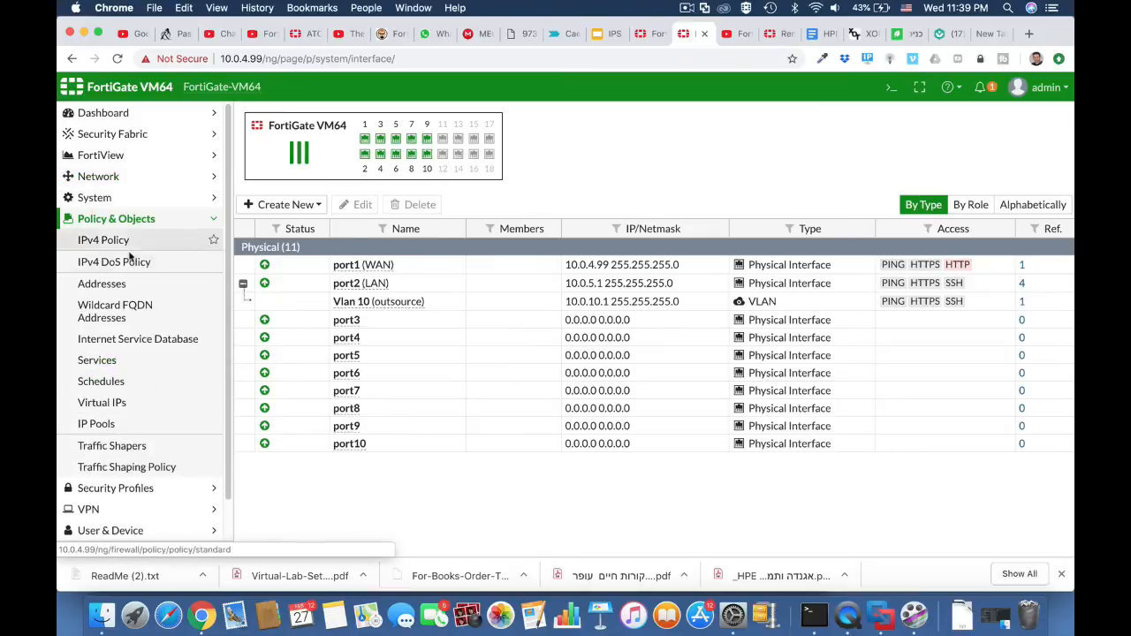
{"action": "left_click", "coordinate": [119, 284]}
{"action": "left_click", "coordinate": [308, 117]}
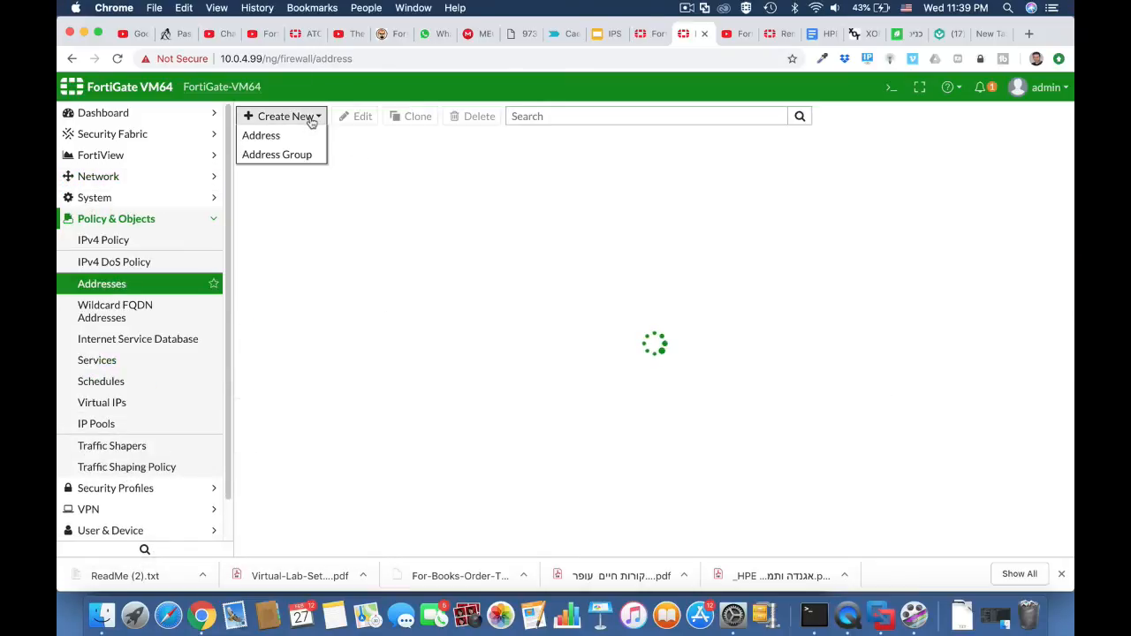
{"action": "left_click", "coordinate": [303, 135]}
{"action": "left_click", "coordinate": [432, 144]}
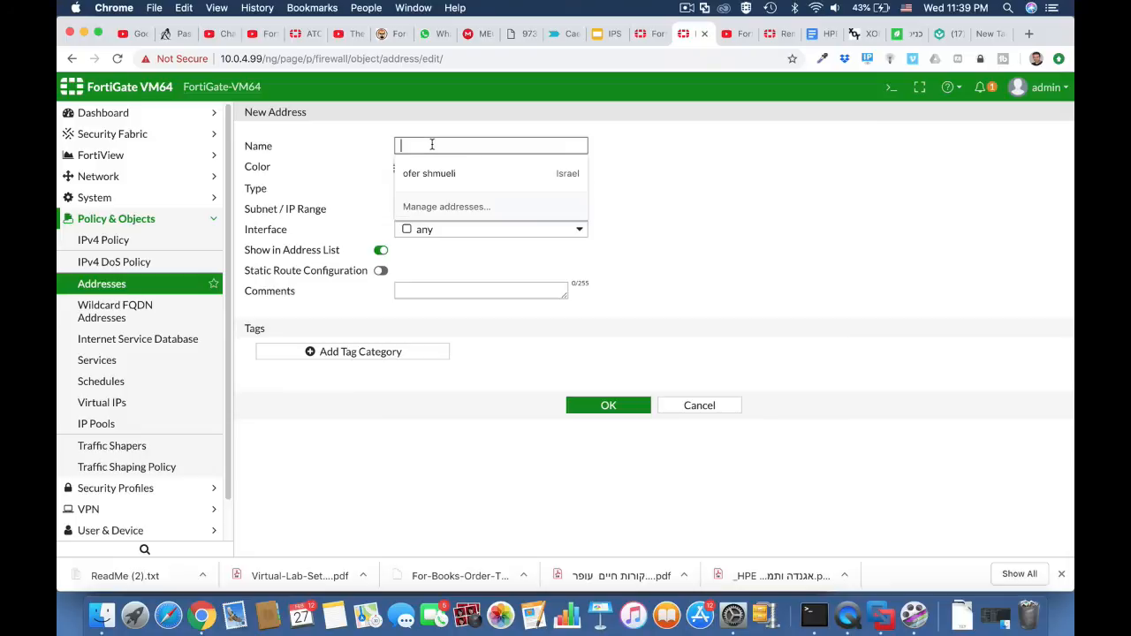
{"action": "type", "text": "outsource"}
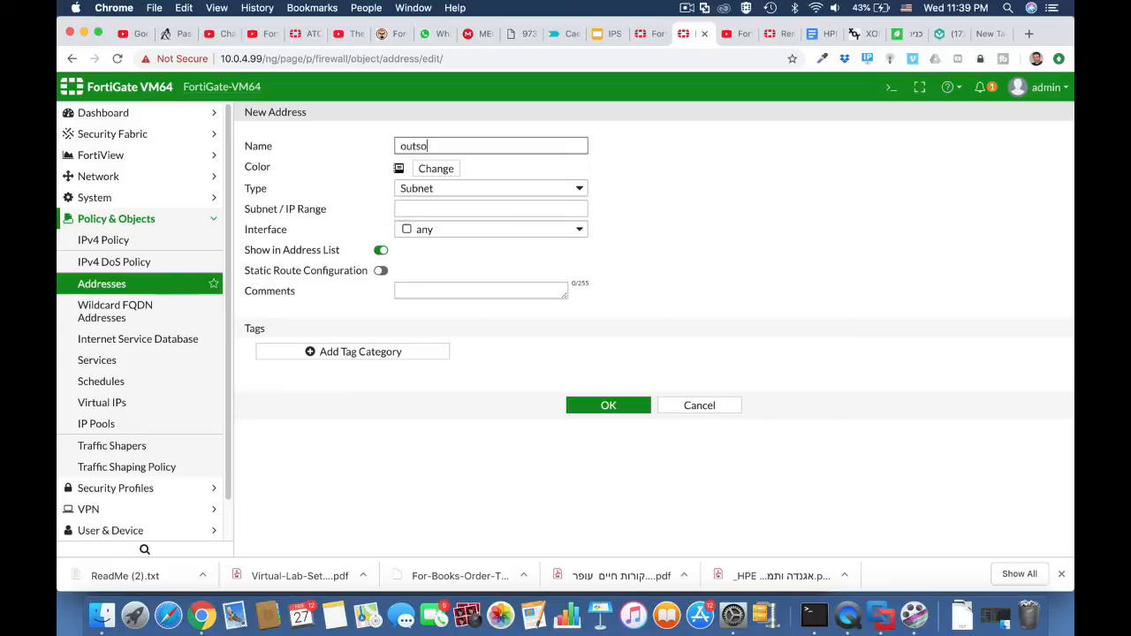
Set the address object's subnet to 10.0.10.0/24 and its interface to LAN (port2).
{"action": "left_click", "coordinate": [456, 205]}
{"action": "type", "text": "10.0."}
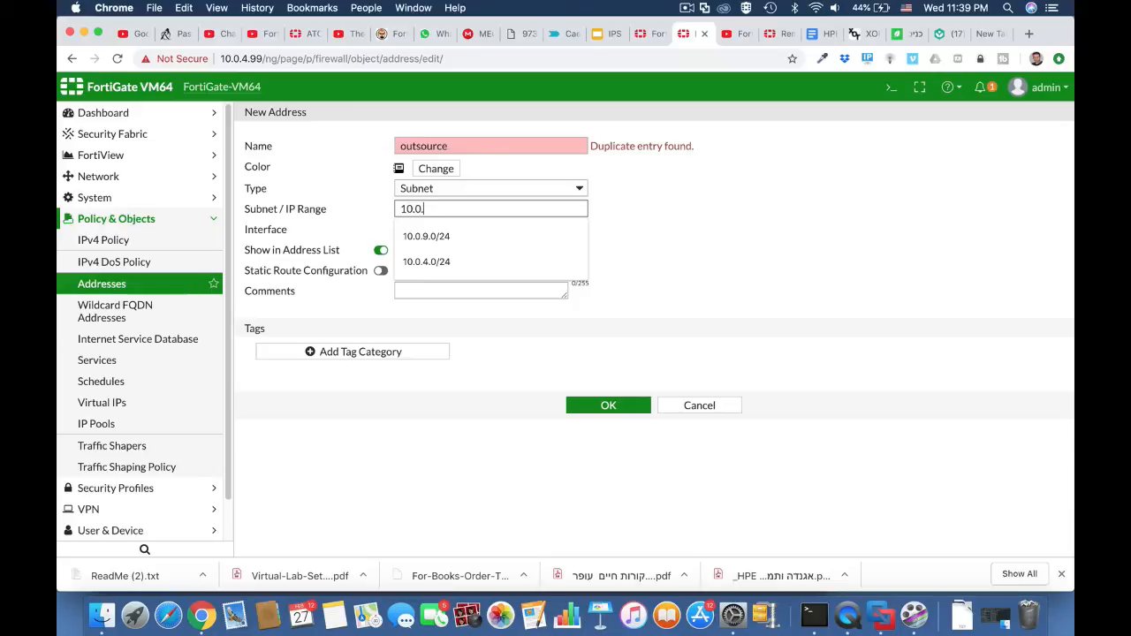
{"action": "type", "text": "10.0/24"}
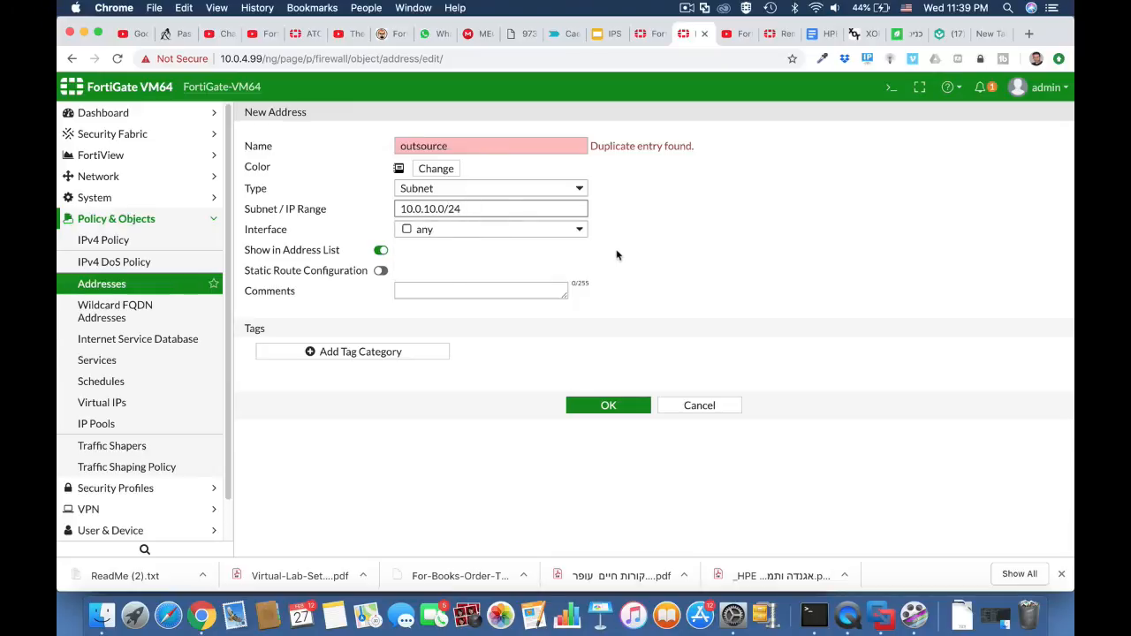
{"action": "left_click", "coordinate": [572, 233]}
{"action": "left_click", "coordinate": [495, 286]}
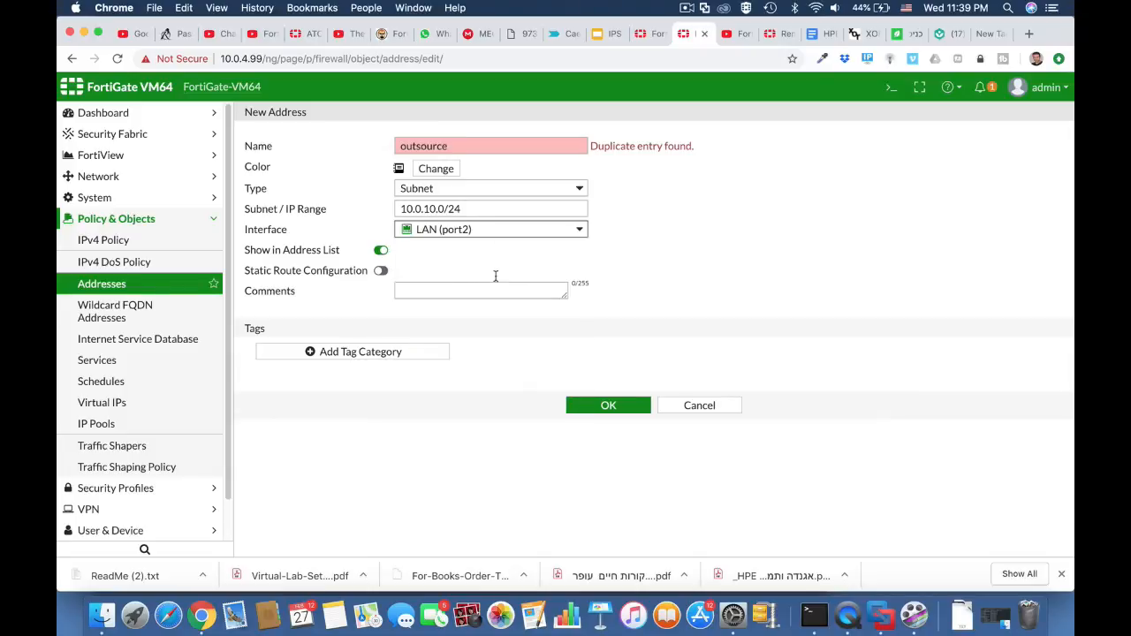
Change the address object's name to Outsource, save it and show it in the address list.
{"action": "left_click", "coordinate": [452, 146]}
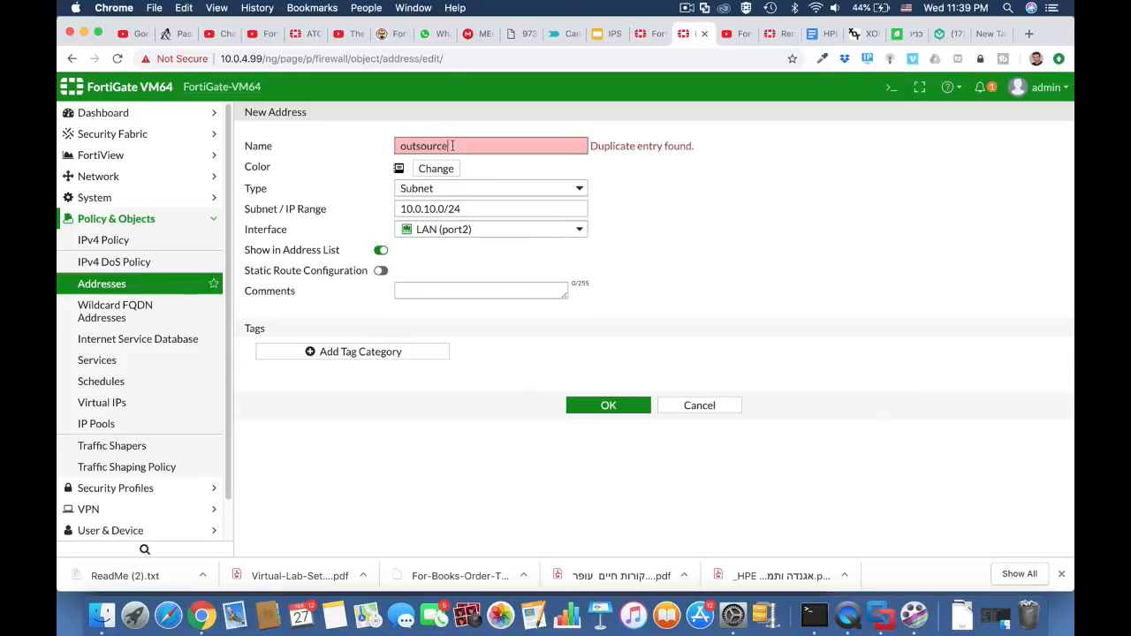
{"action": "left_click", "coordinate": [399, 146]}
{"action": "key", "text": "Delete"}
{"action": "type", "text": "O"}
{"action": "left_click", "coordinate": [616, 171]}
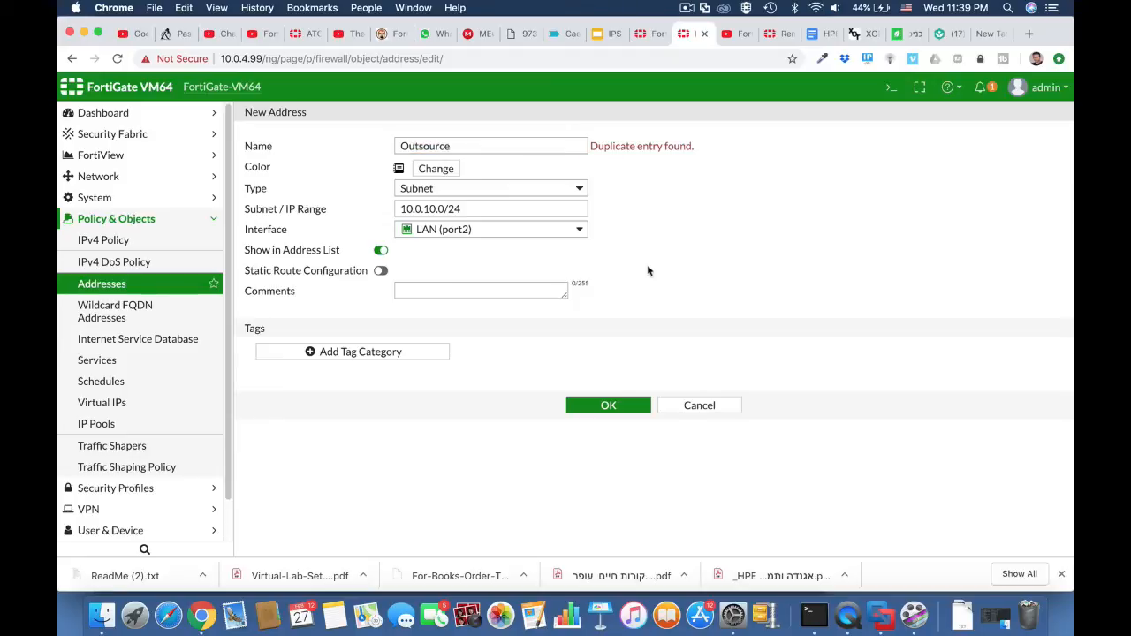
{"action": "left_click", "coordinate": [608, 405]}
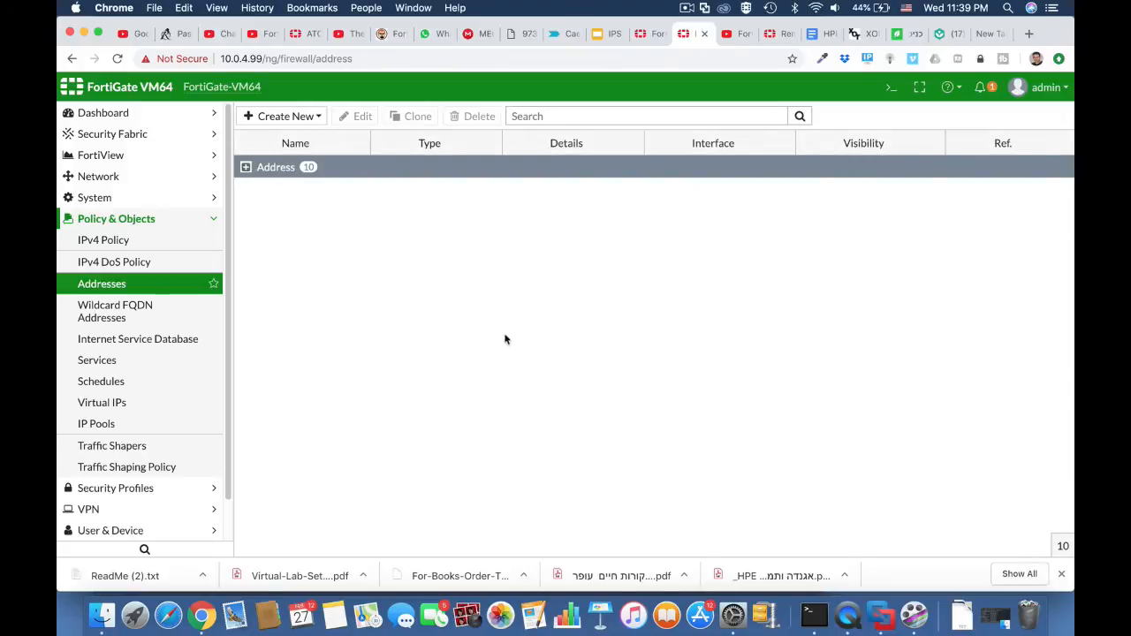
{"action": "left_click", "coordinate": [246, 167]}
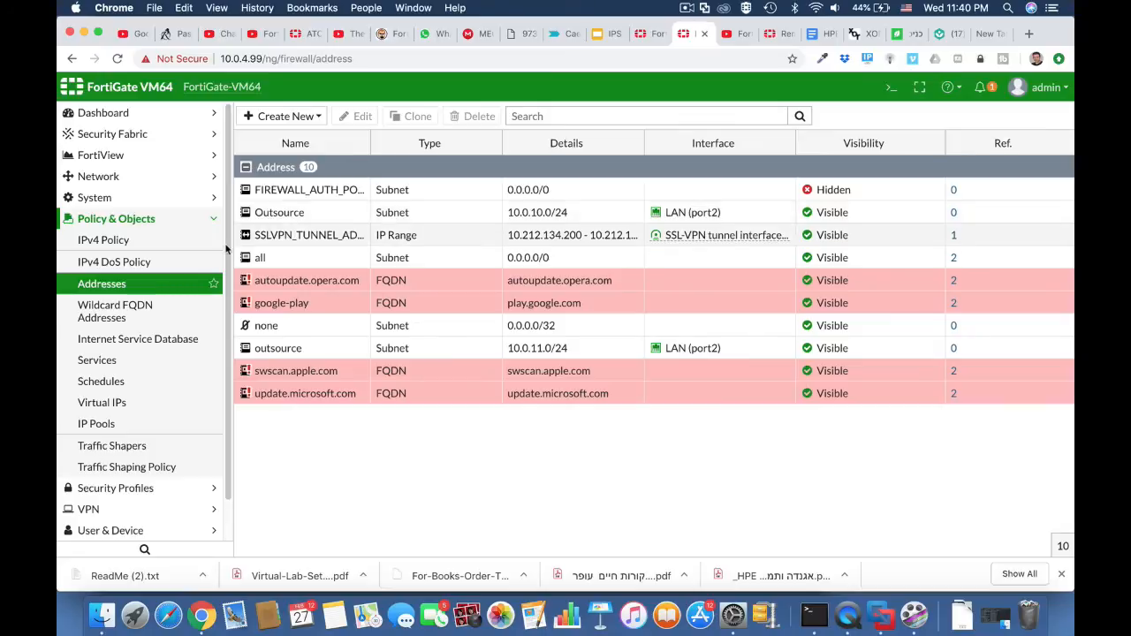
Start a new web filter profile named outsource_block_social.
{"action": "left_click", "coordinate": [167, 241]}
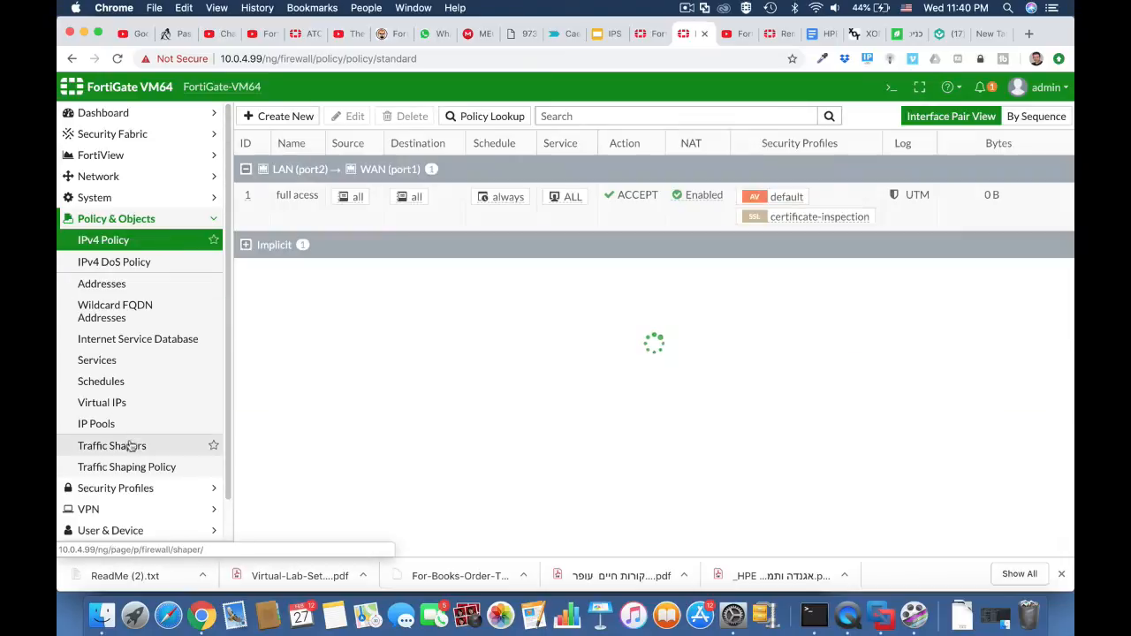
{"action": "left_click", "coordinate": [134, 490]}
{"action": "left_click", "coordinate": [123, 282]}
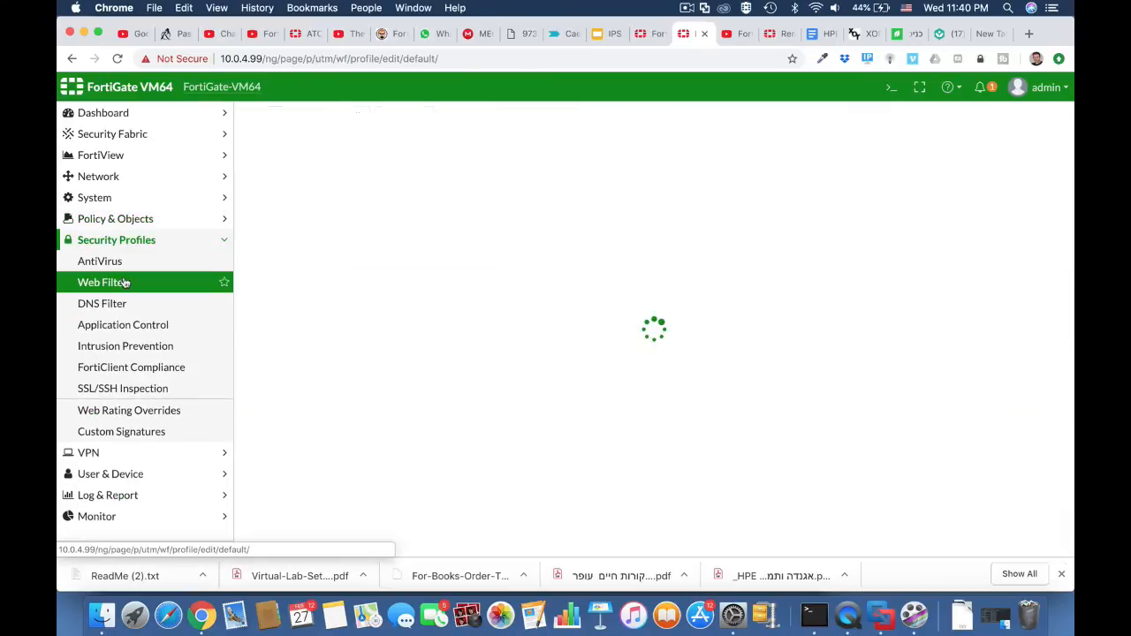
{"action": "left_click", "coordinate": [417, 143]}
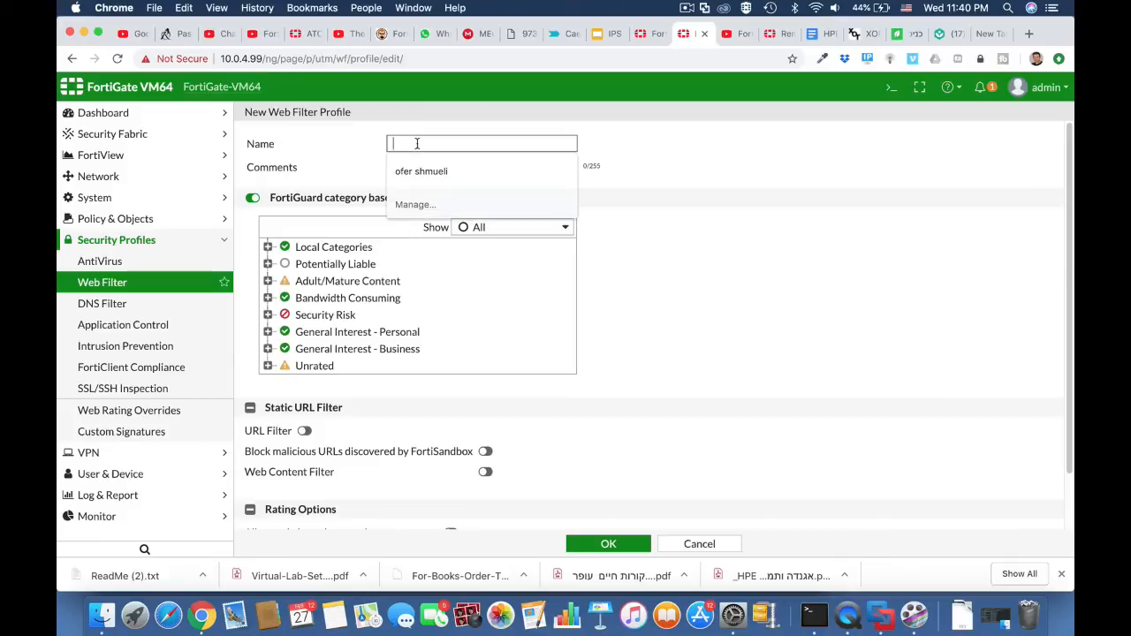
{"action": "type", "text": "outso"}
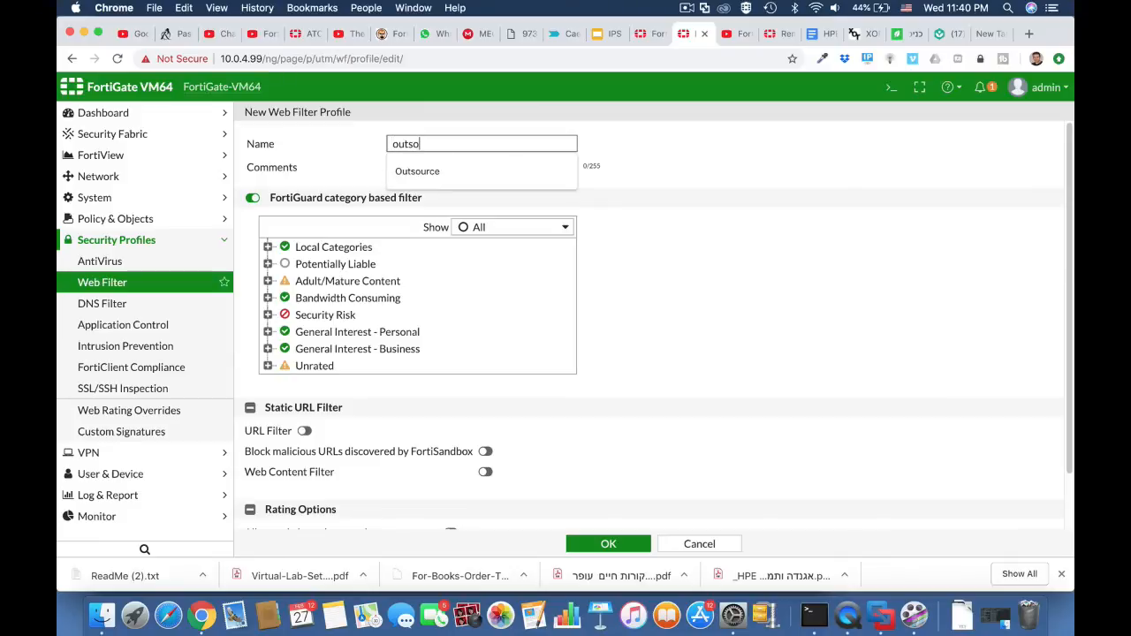
{"action": "type", "text": "urce_block_s"}
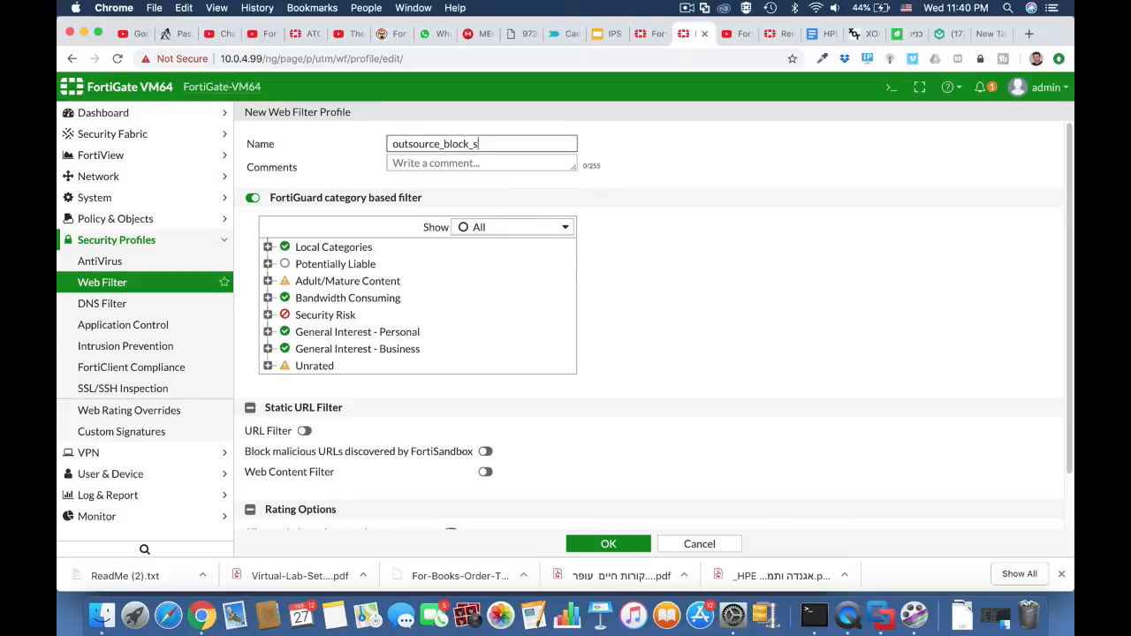
{"action": "type", "text": "ocial"}
Block the Social Networking category under General Interest - Personal and save the web filter profile.
{"action": "left_click", "coordinate": [269, 333]}
{"action": "scroll", "coordinate": [358, 425], "scroll_direction": "down", "scroll_amount": 6}
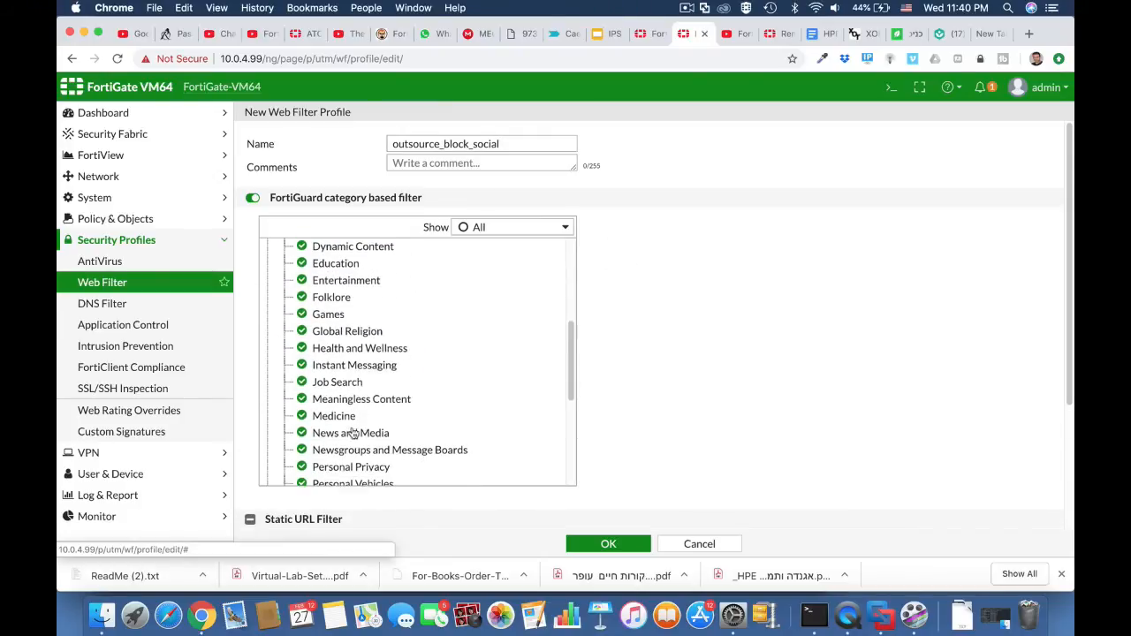
{"action": "scroll", "coordinate": [353, 431], "scroll_direction": "down", "scroll_amount": 5}
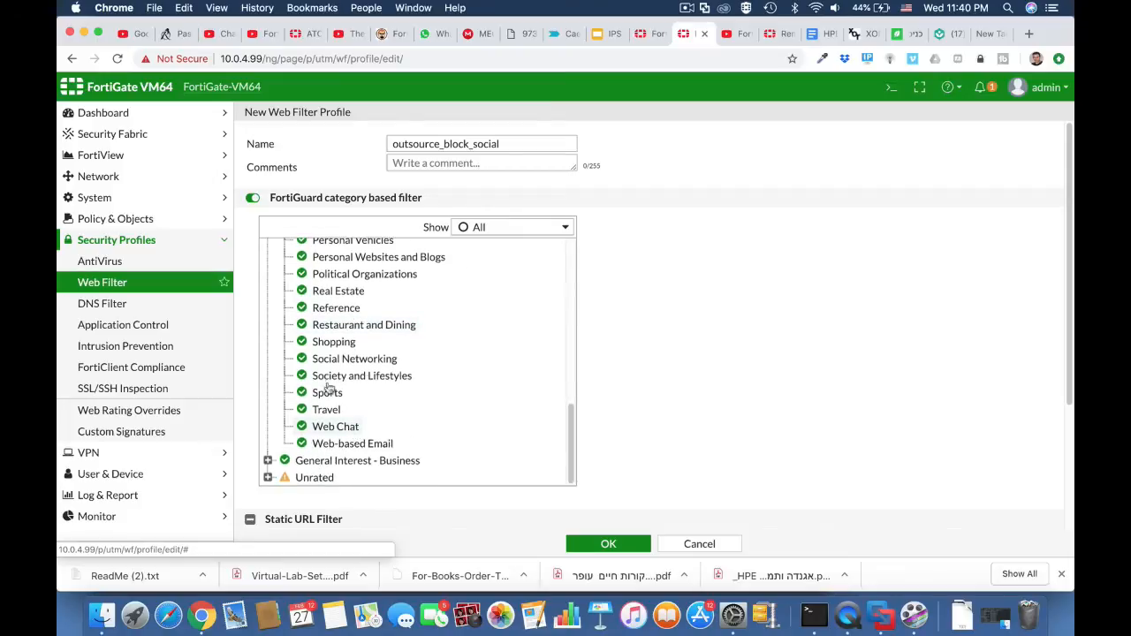
{"action": "left_click", "coordinate": [302, 361]}
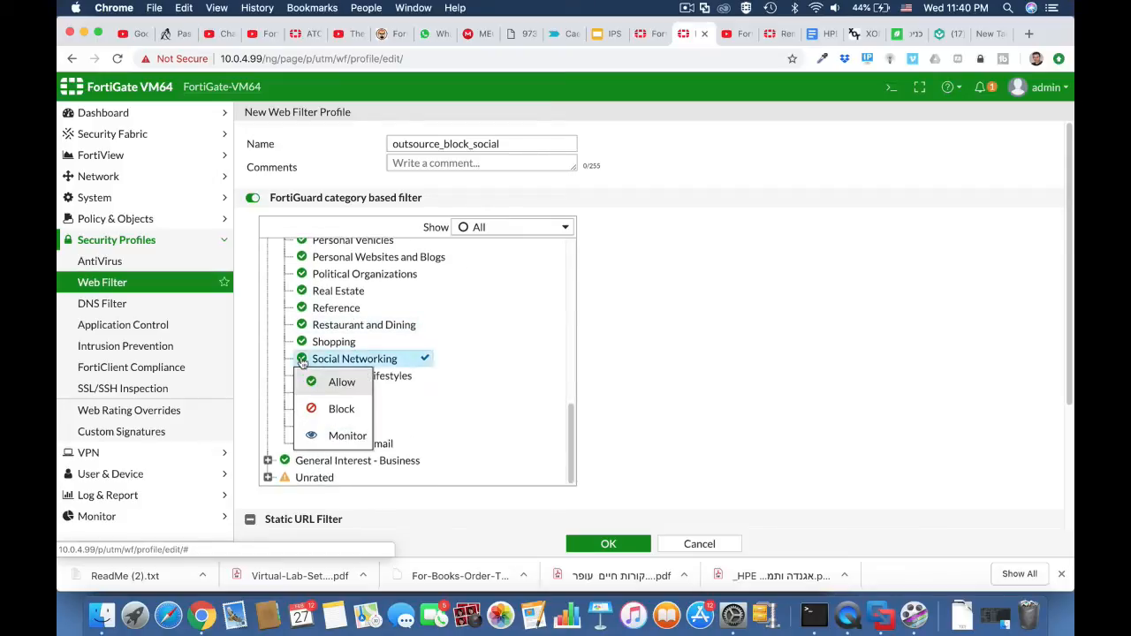
{"action": "left_click", "coordinate": [335, 407]}
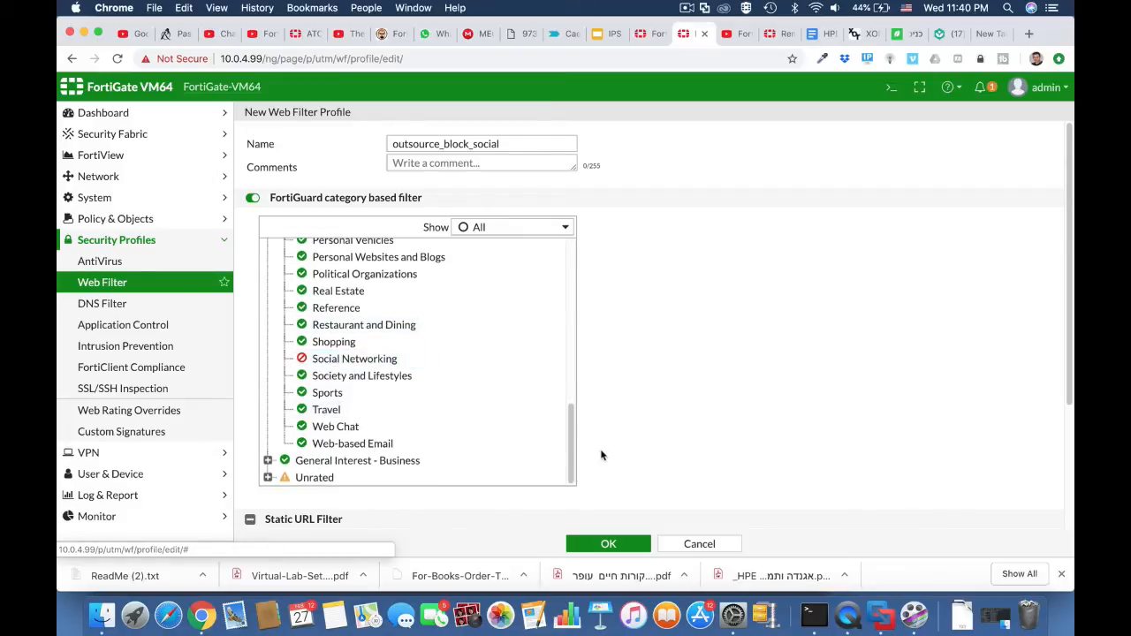
{"action": "left_click", "coordinate": [617, 544]}
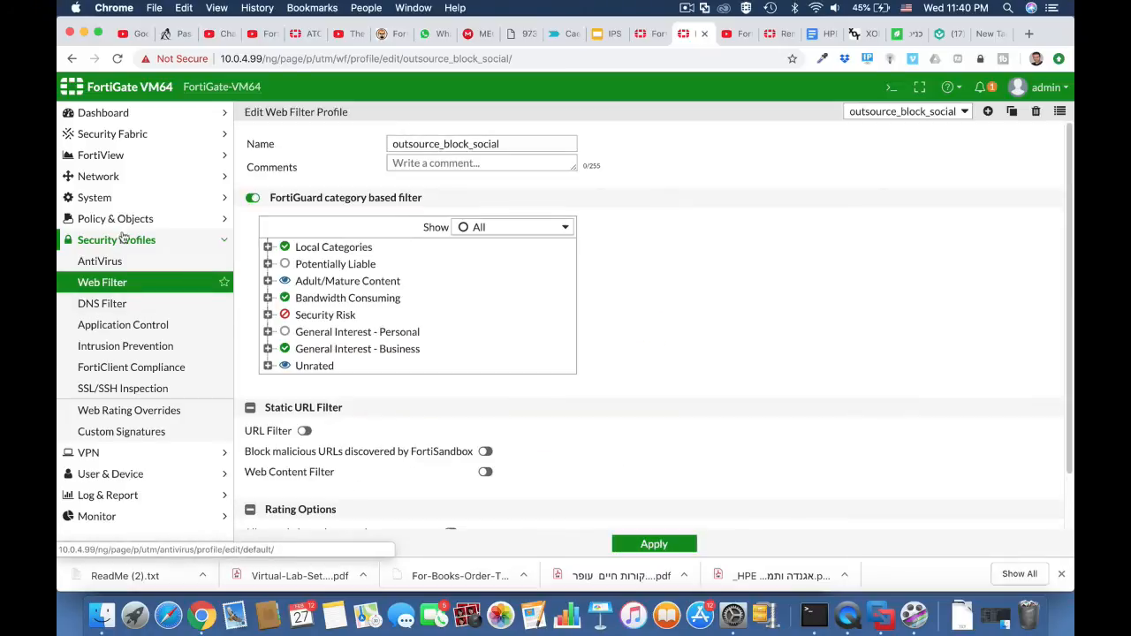
Start a new IPv4 policy named outsource with LAN (port2) as incoming and WAN (port1) as outgoing interface.
{"action": "left_click", "coordinate": [122, 221]}
{"action": "left_click", "coordinate": [122, 236]}
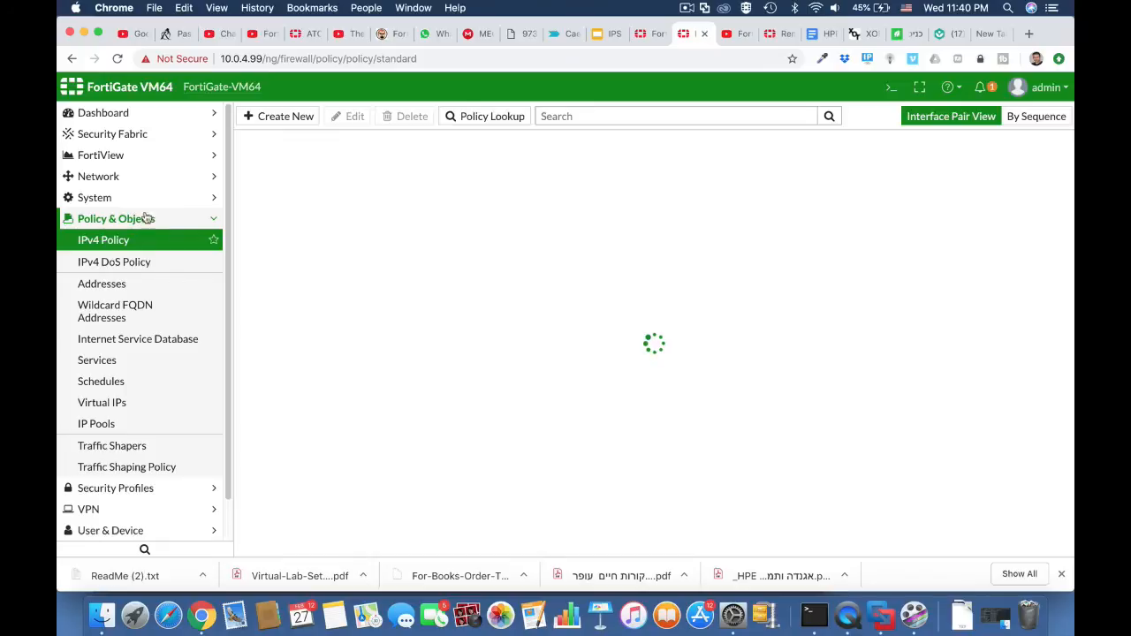
{"action": "left_click", "coordinate": [288, 119]}
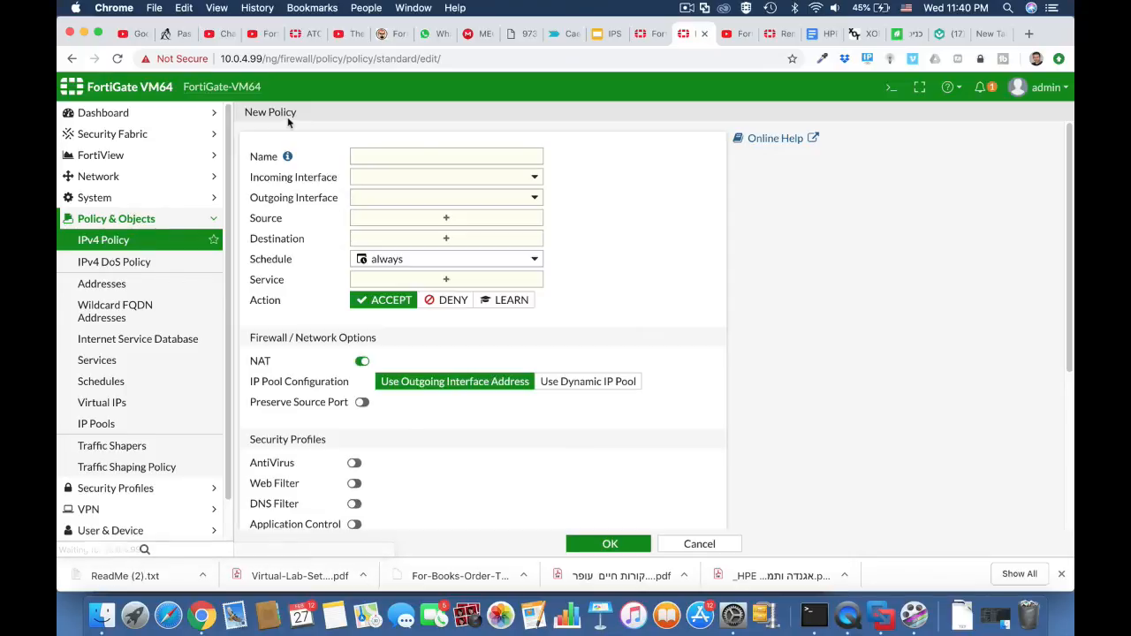
{"action": "left_click", "coordinate": [373, 159]}
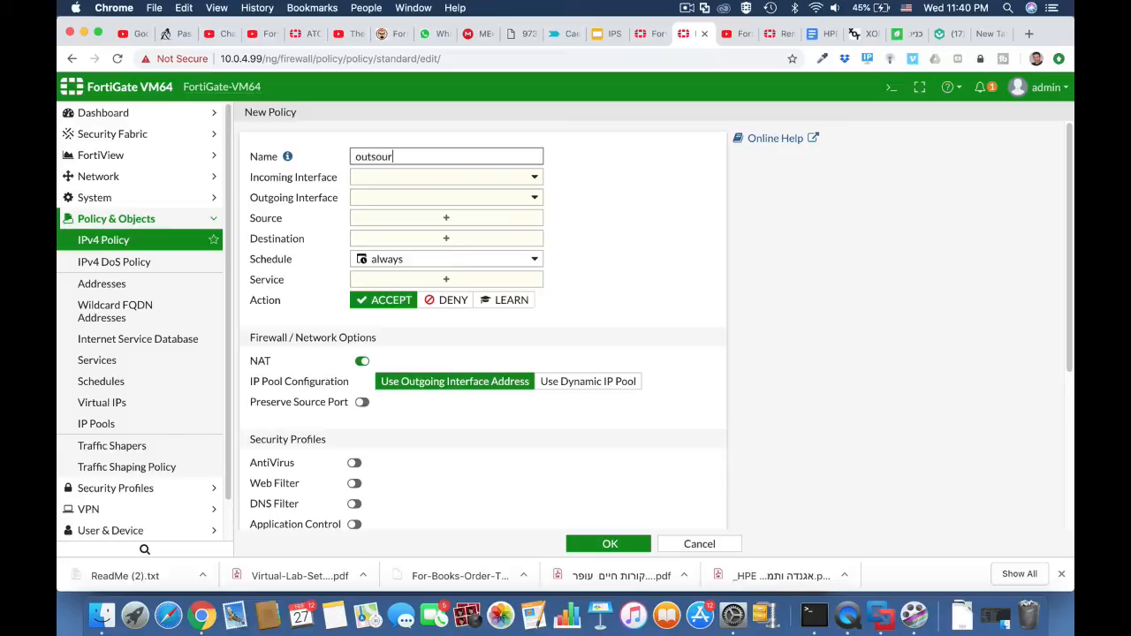
{"action": "left_click", "coordinate": [385, 178]}
{"action": "left_click", "coordinate": [390, 234]}
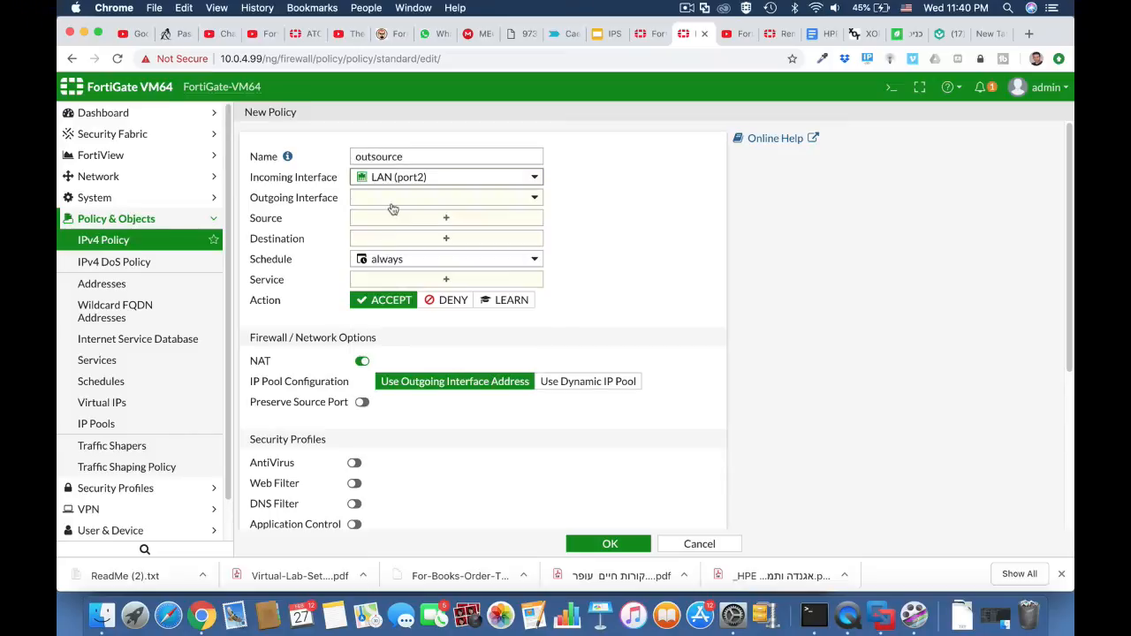
{"action": "left_click", "coordinate": [395, 200]}
{"action": "left_click", "coordinate": [390, 240]}
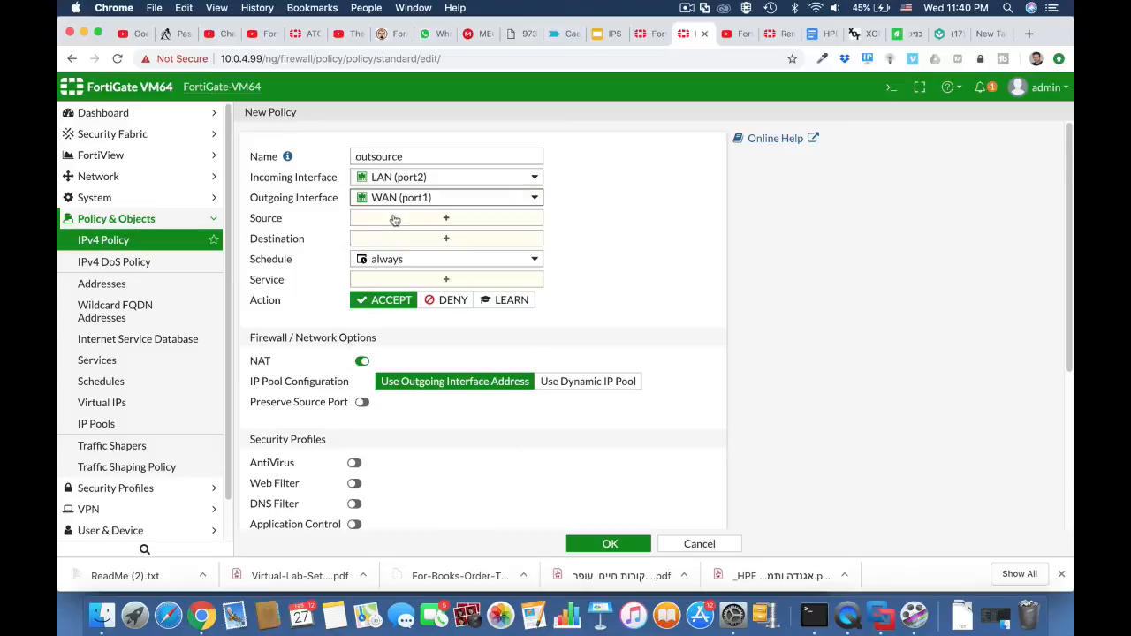
Set the policy's source to the Outsource address, its destination to all and its service to ALL.
{"action": "left_click", "coordinate": [395, 220]}
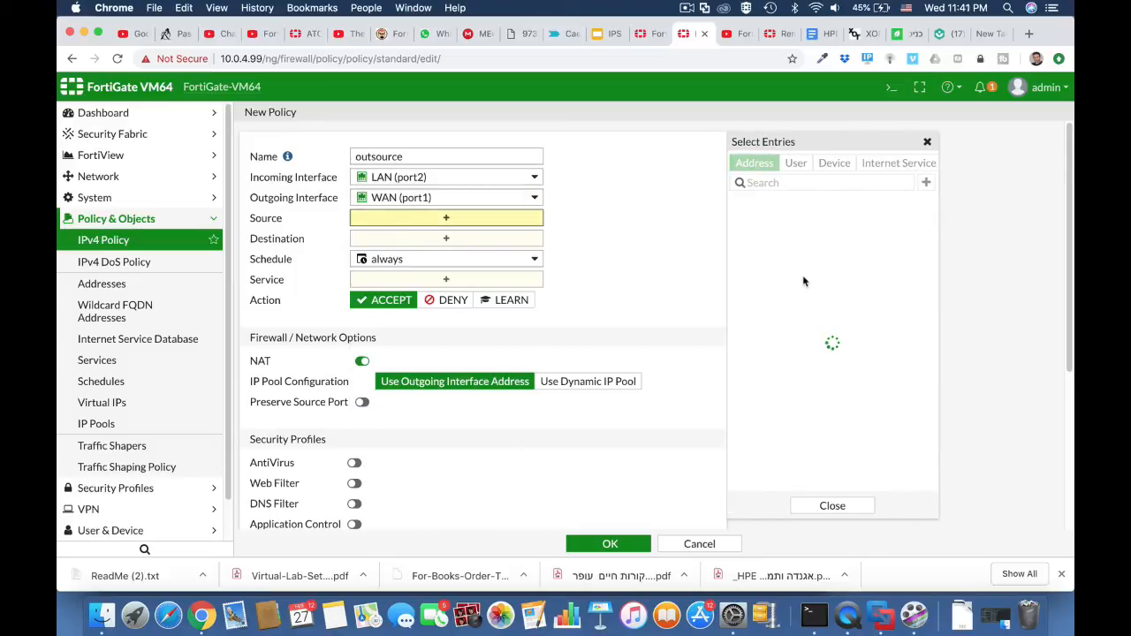
{"action": "left_click", "coordinate": [790, 291]}
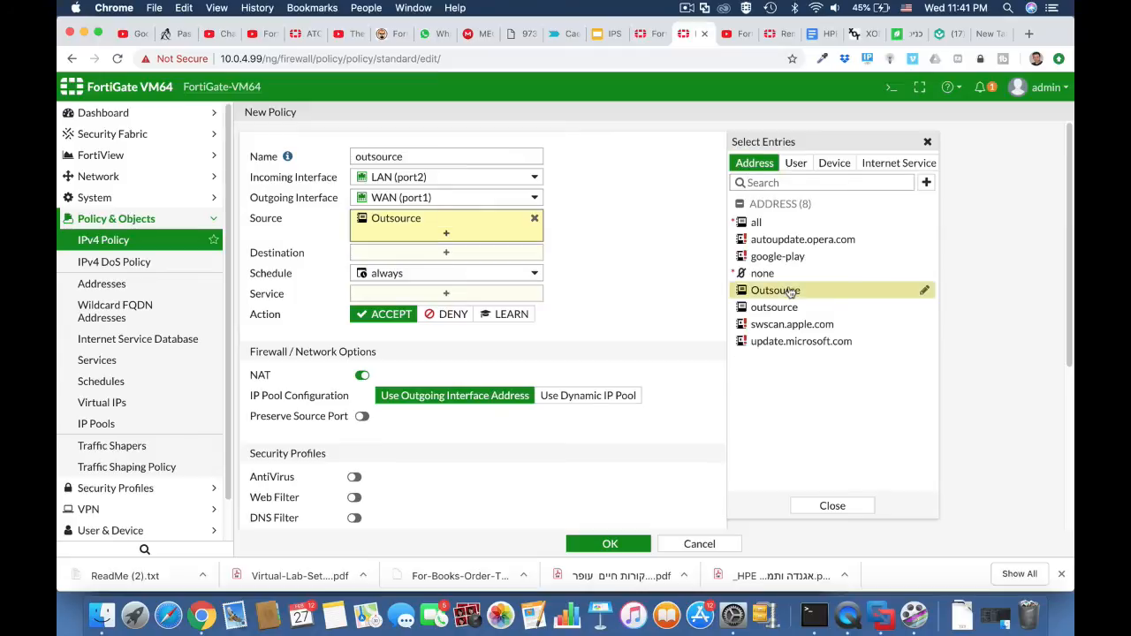
{"action": "left_click", "coordinate": [479, 252]}
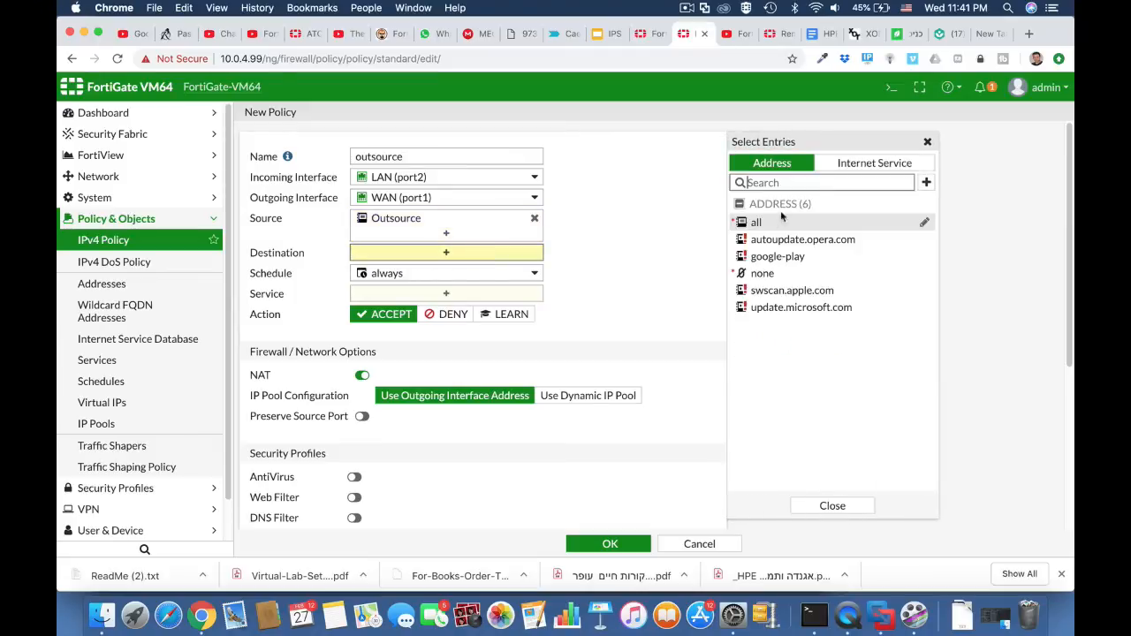
{"action": "left_click", "coordinate": [761, 223]}
{"action": "left_click", "coordinate": [502, 311]}
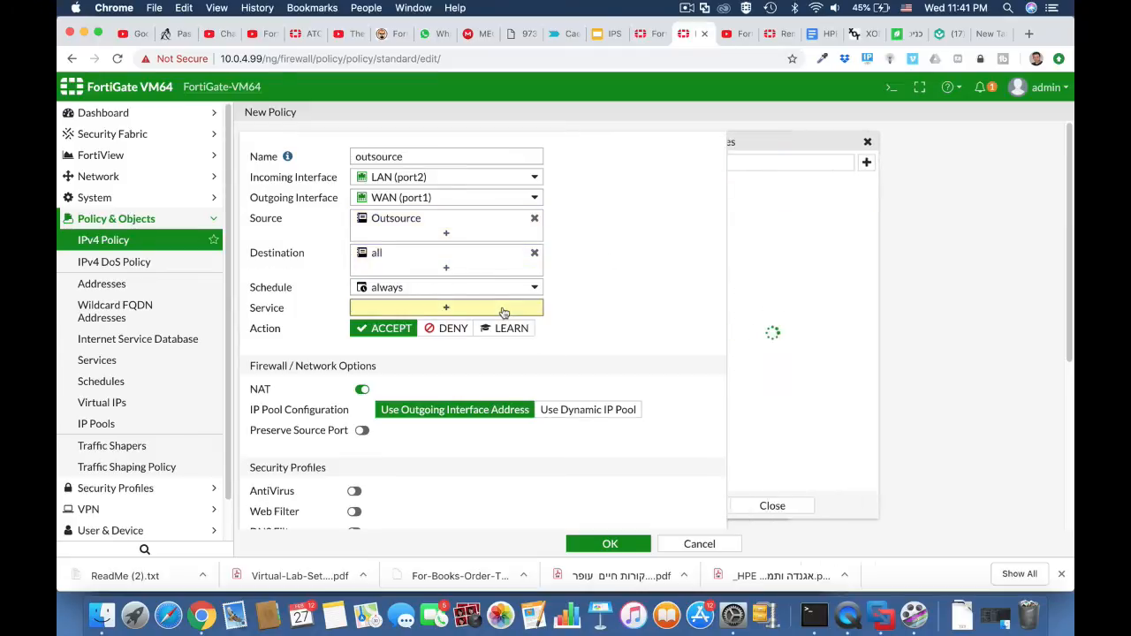
{"action": "left_click", "coordinate": [755, 218]}
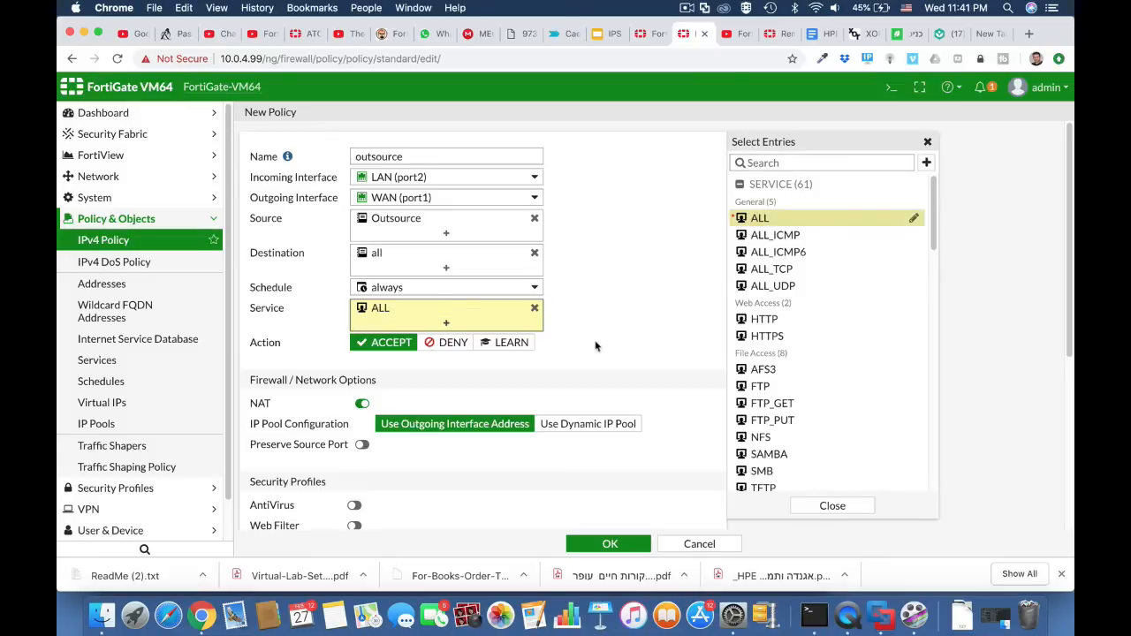
Save the policy with the outsource_block_social web filter enabled and move it above the full acess policy.
{"action": "scroll", "coordinate": [597, 345], "scroll_direction": "down", "scroll_amount": 5}
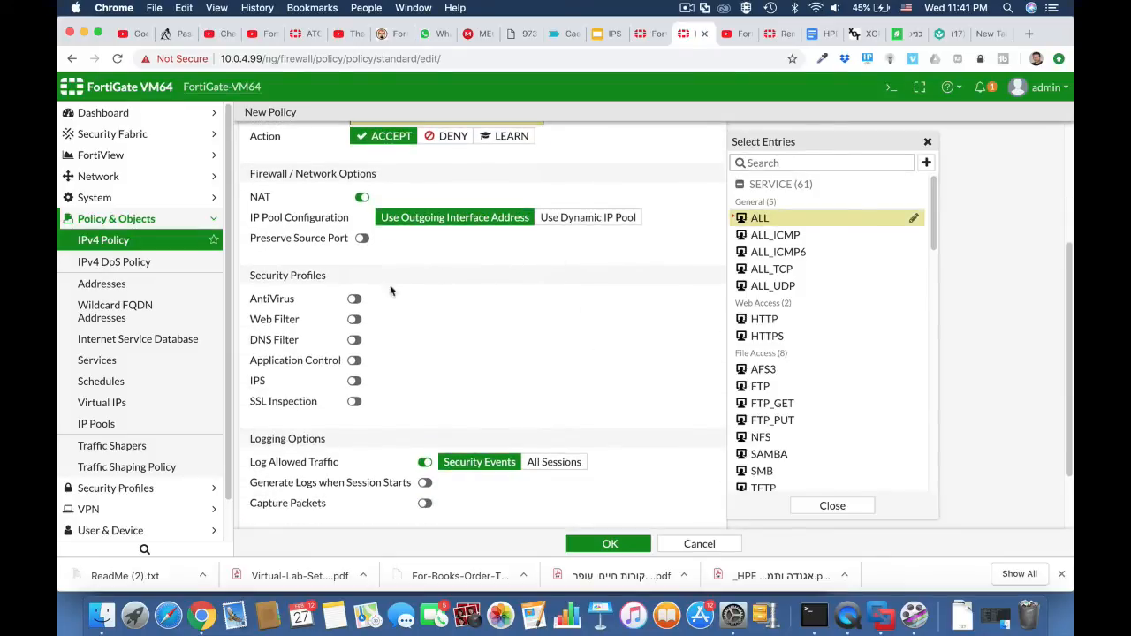
{"action": "left_click", "coordinate": [355, 320]}
{"action": "left_click", "coordinate": [403, 322]}
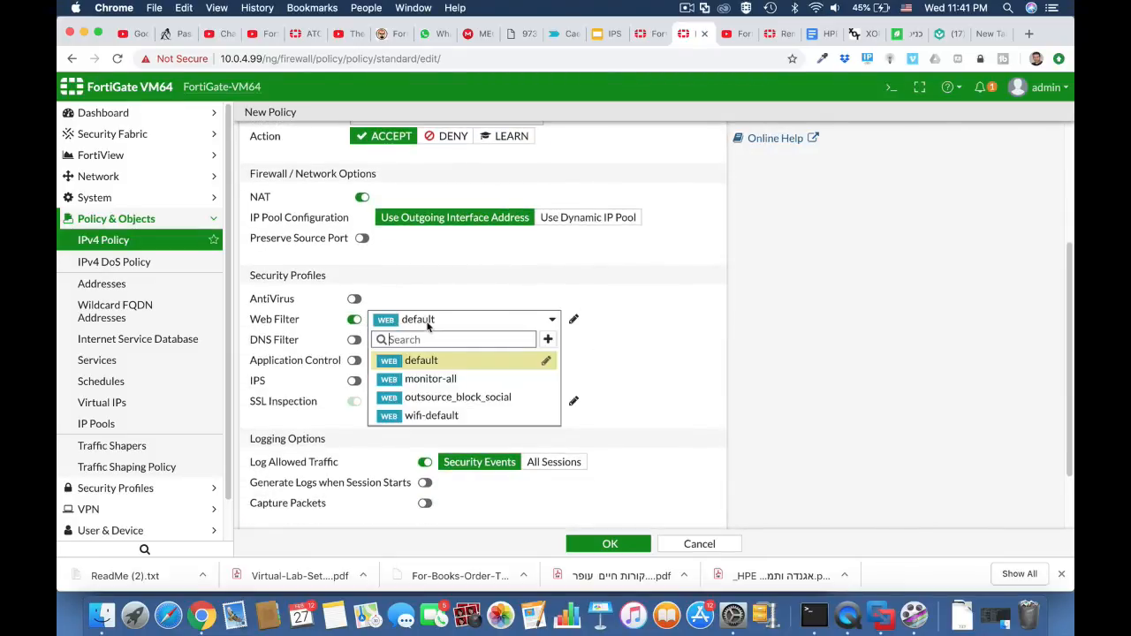
{"action": "left_click", "coordinate": [442, 399]}
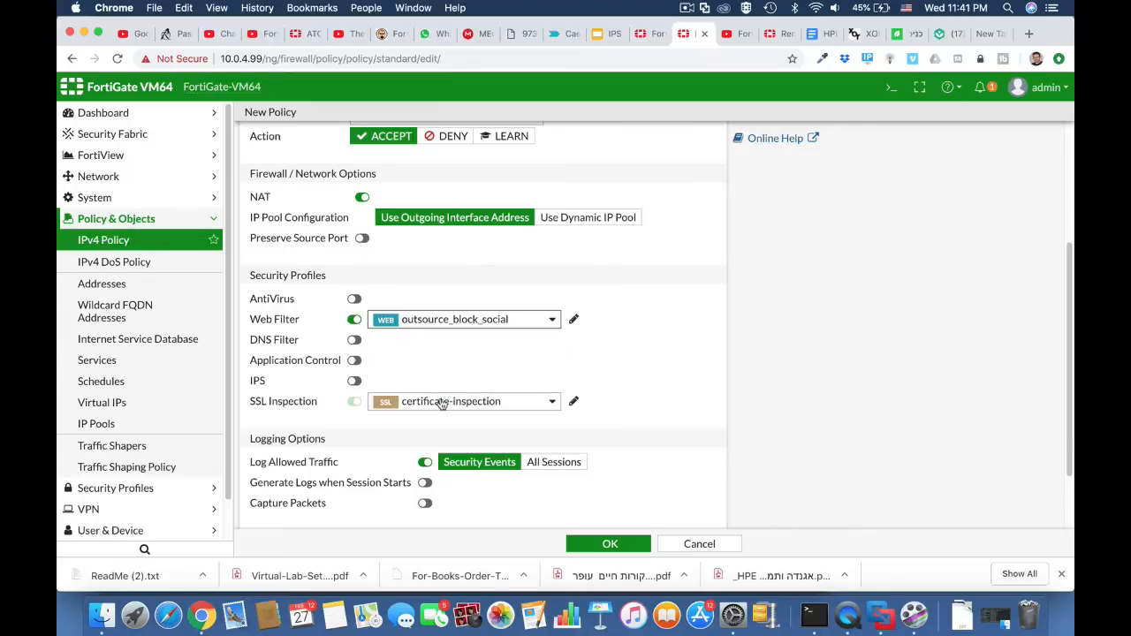
{"action": "left_click", "coordinate": [604, 545]}
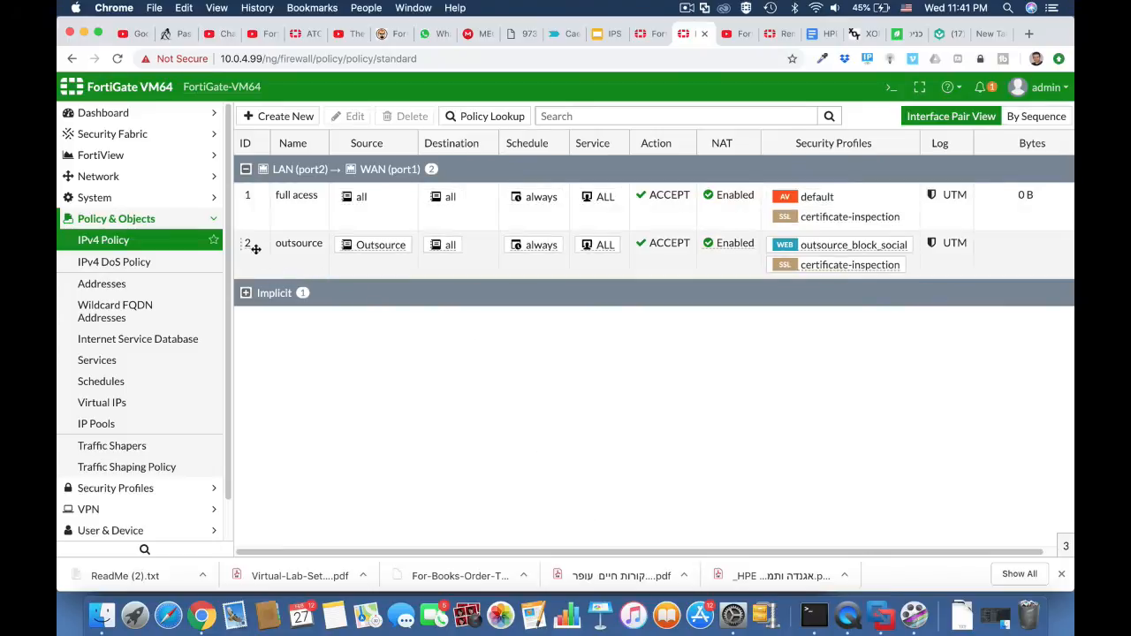
{"action": "left_click_drag", "start_coordinate": [247, 248], "coordinate": [248, 202]}
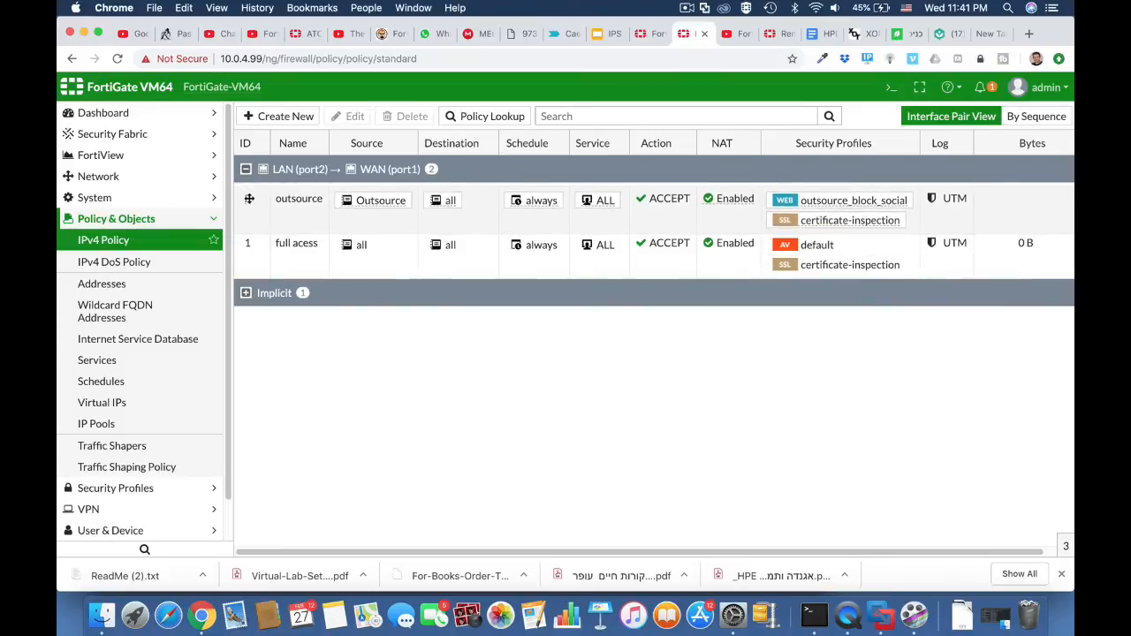
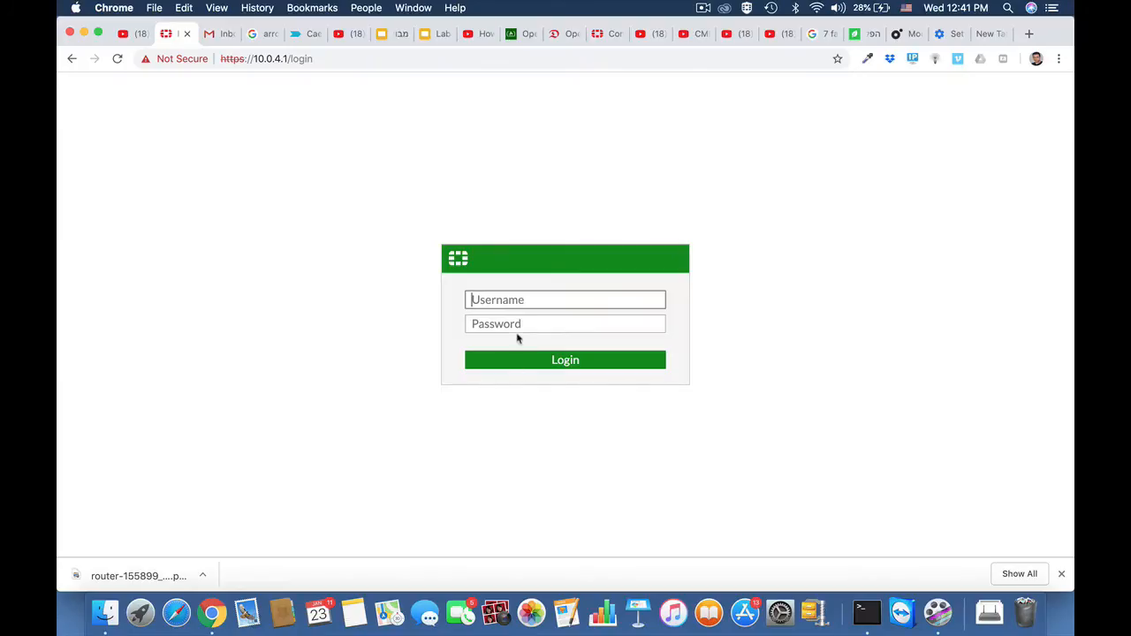
Log in to the FortiWiFi with the administrator account and postpone the recommended file system check.
{"action": "type", "text": "admin"}
{"action": "key", "text": "Return"}
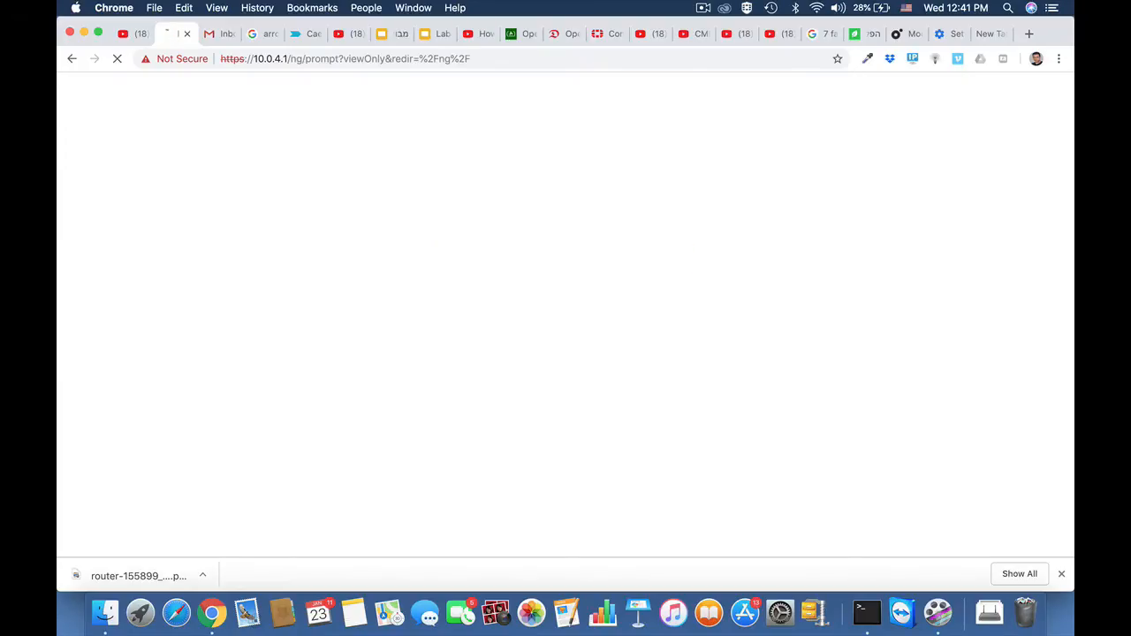
{"action": "left_click", "coordinate": [652, 365]}
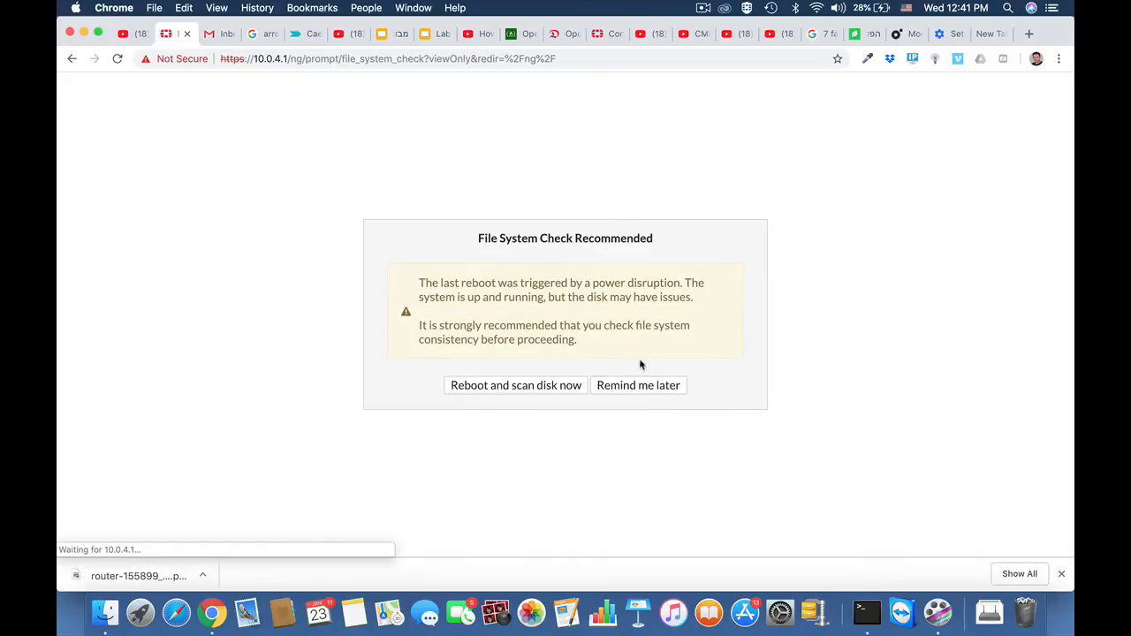
{"action": "left_click", "coordinate": [641, 390]}
{"action": "left_click", "coordinate": [631, 376]}
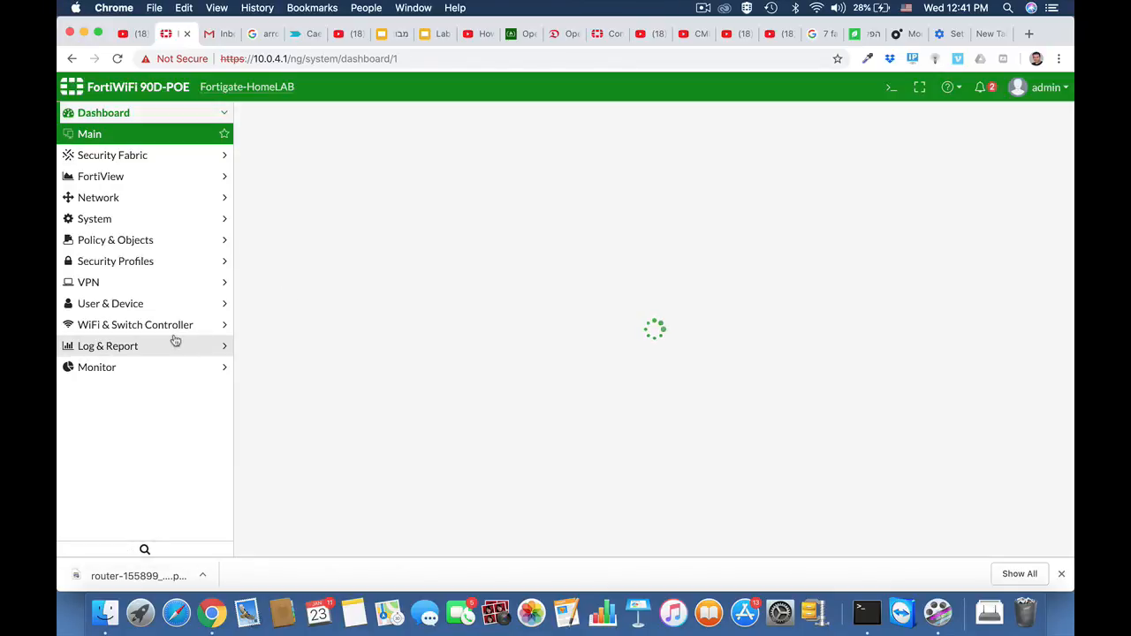
Open the default application control sensor and examine the actions available for the Remote.Access category.
{"action": "left_click", "coordinate": [120, 262]}
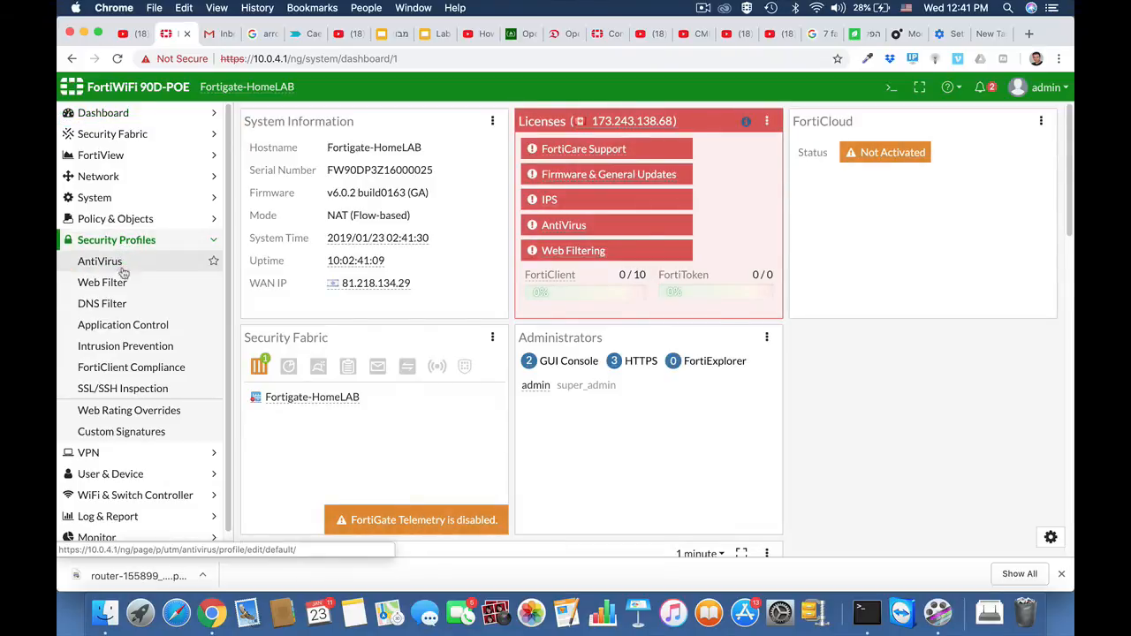
{"action": "left_click", "coordinate": [119, 326]}
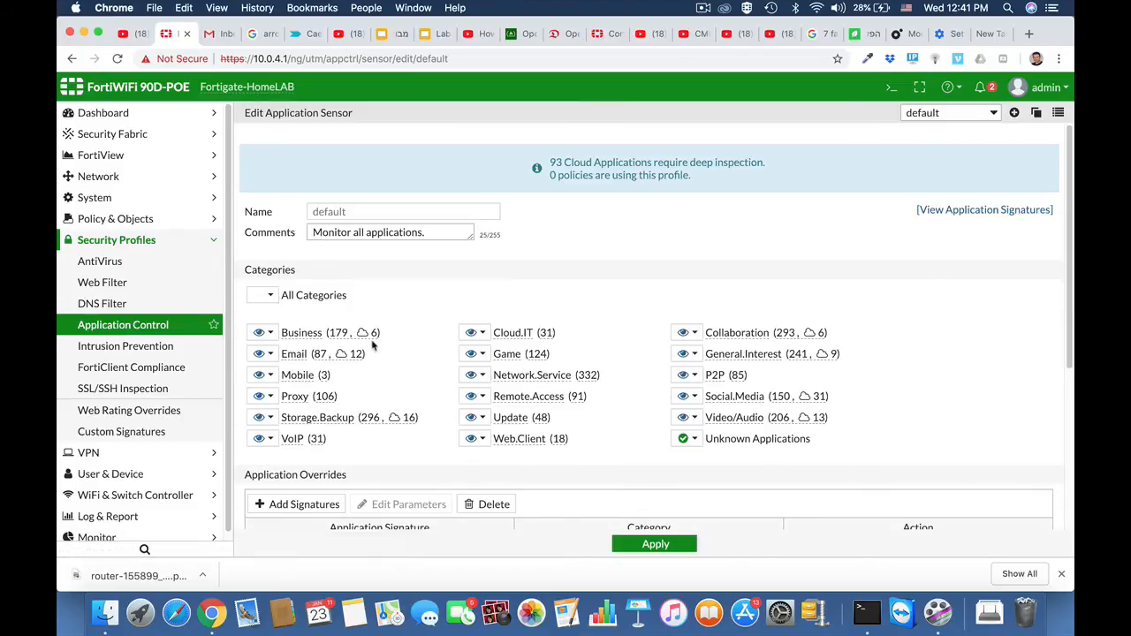
{"action": "left_click", "coordinate": [265, 332]}
{"action": "left_click", "coordinate": [481, 396]}
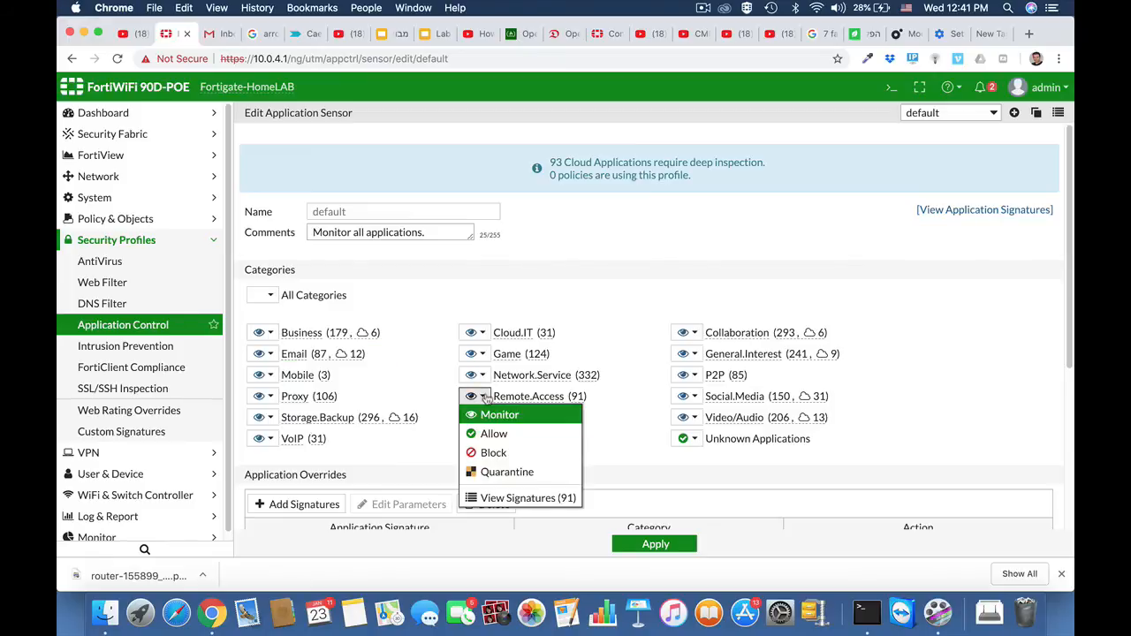
{"action": "left_click", "coordinate": [621, 320]}
{"action": "scroll", "coordinate": [531, 399], "scroll_direction": "down", "scroll_amount": 3}
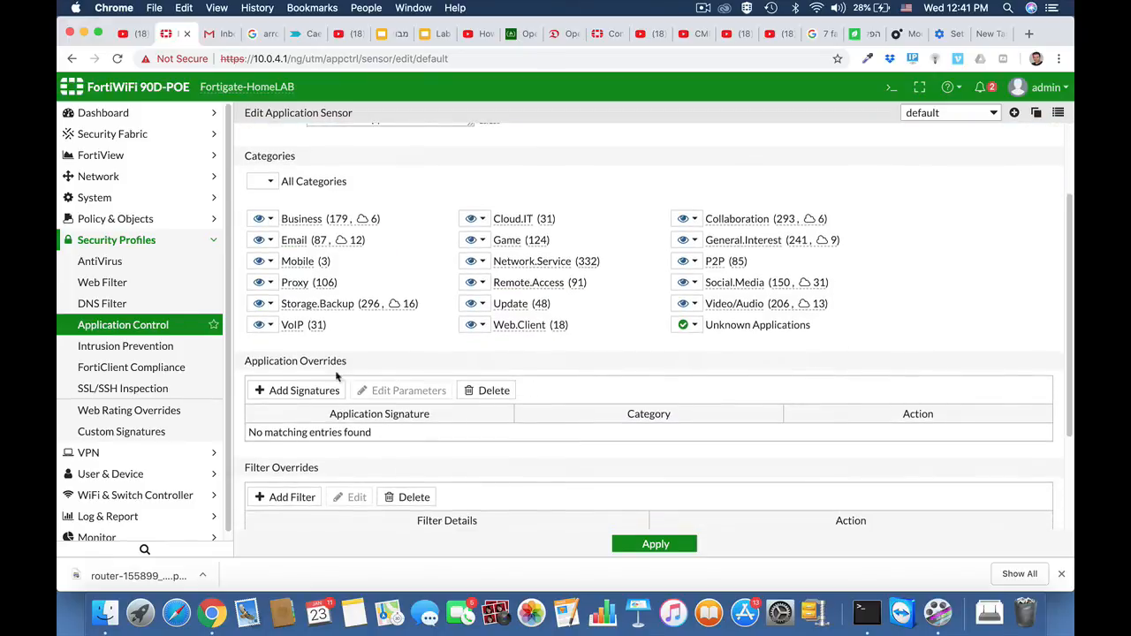
Add the Teamviewer, Teamviewer_CallReceive and Teamviewer_CallRequest signatures to the default sensor's application overrides.
{"action": "left_click", "coordinate": [286, 392]}
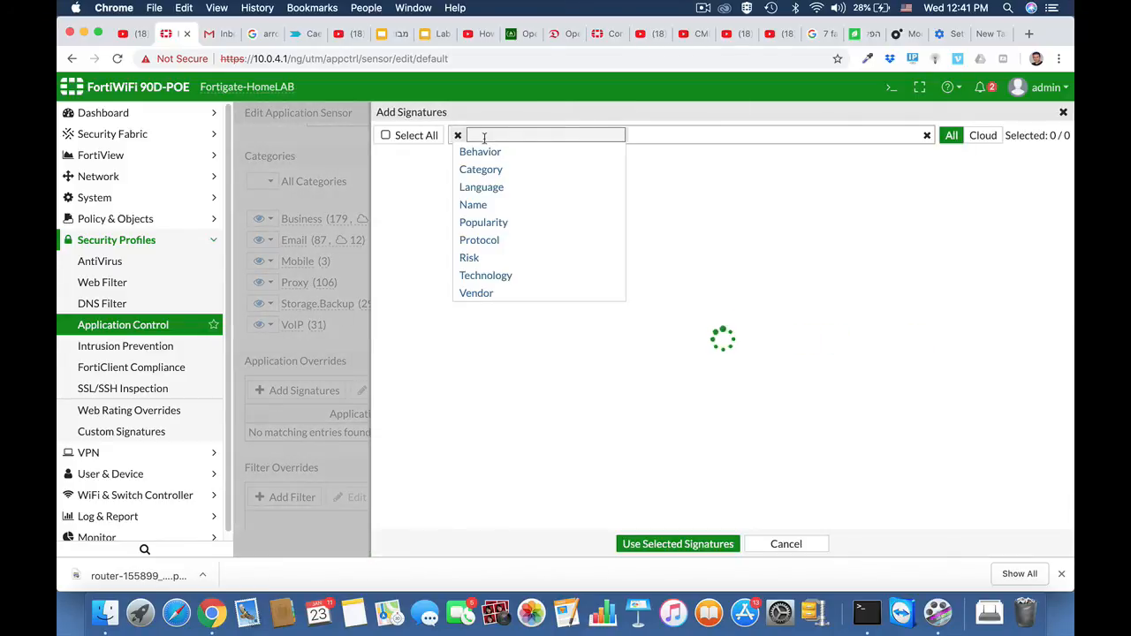
{"action": "left_click", "coordinate": [472, 206]}
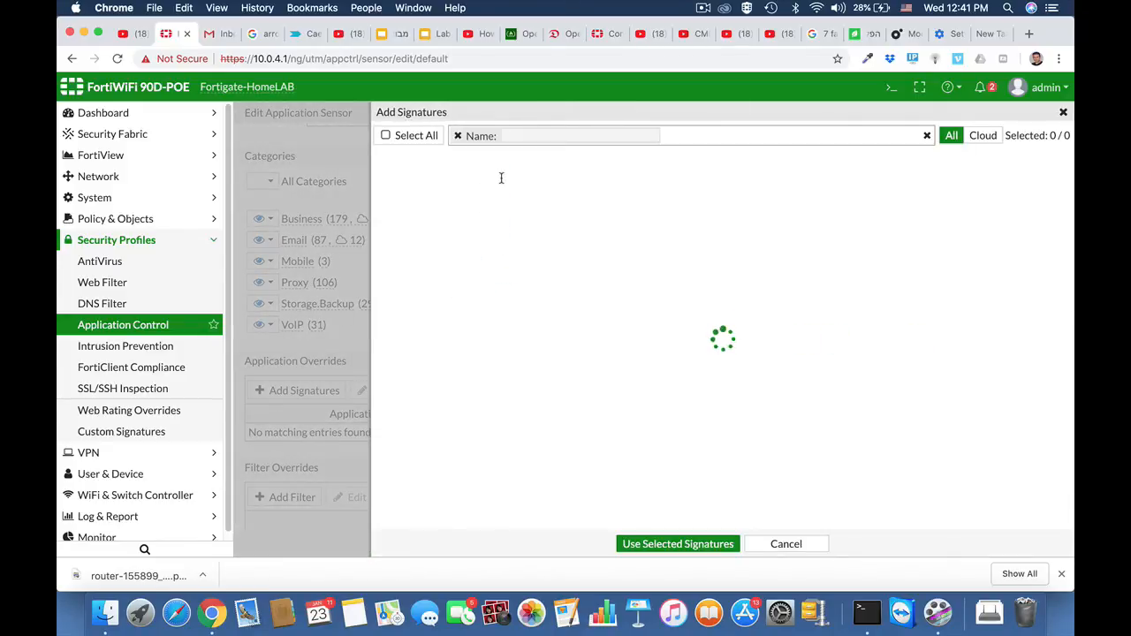
{"action": "type", "text": "team"}
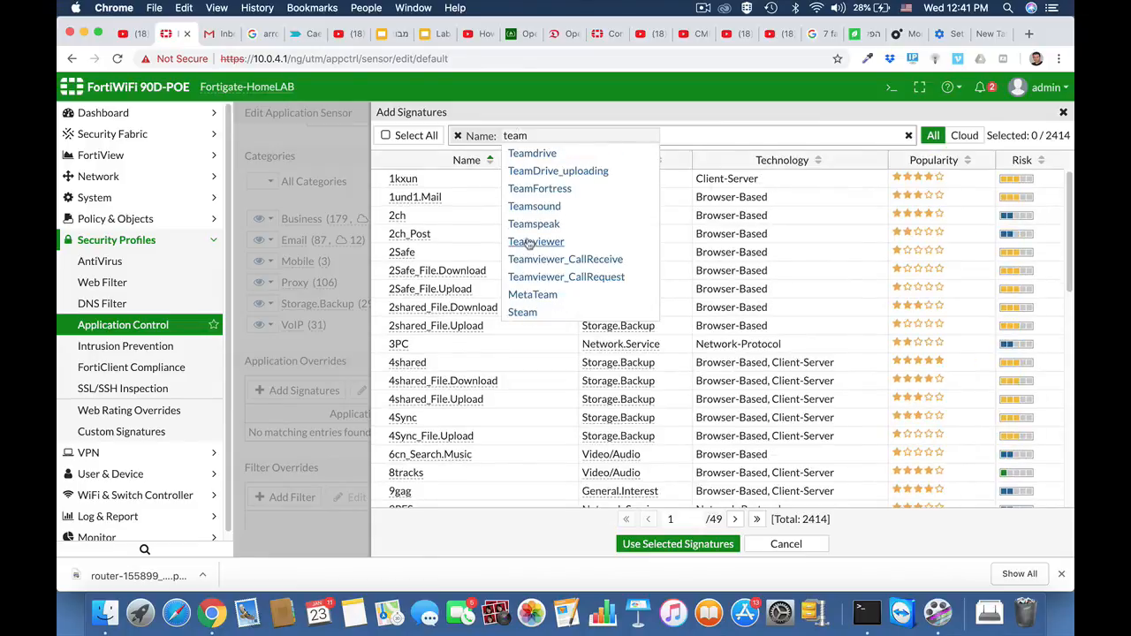
{"action": "left_click", "coordinate": [534, 242]}
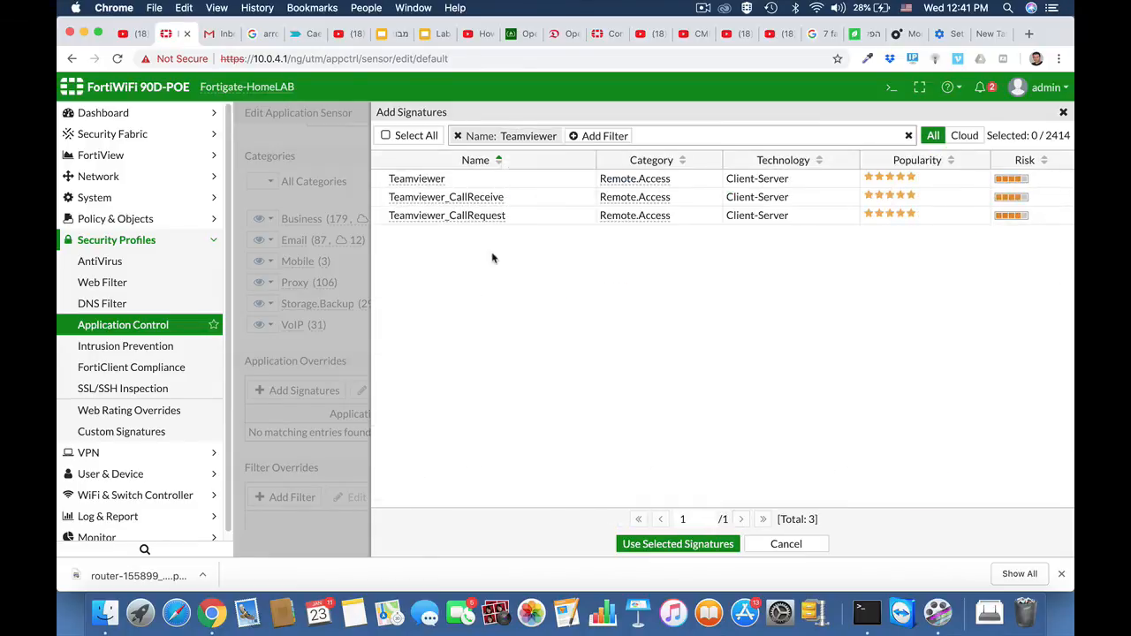
{"action": "left_click", "coordinate": [433, 181]}
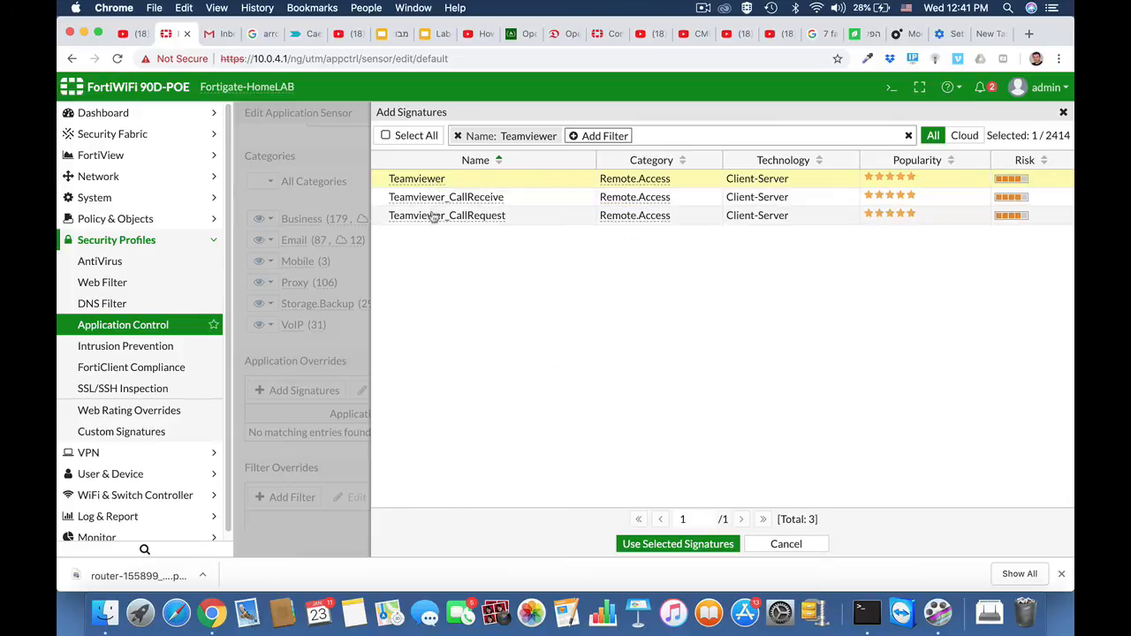
{"action": "left_click", "coordinate": [432, 217], "text": "shift"}
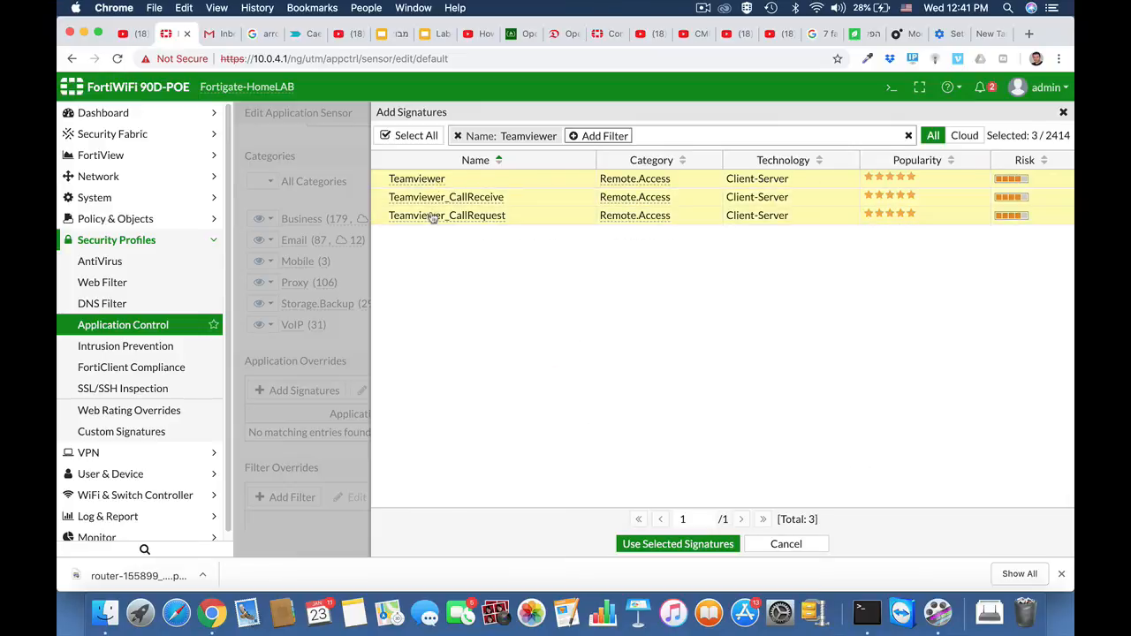
{"action": "left_click", "coordinate": [659, 545]}
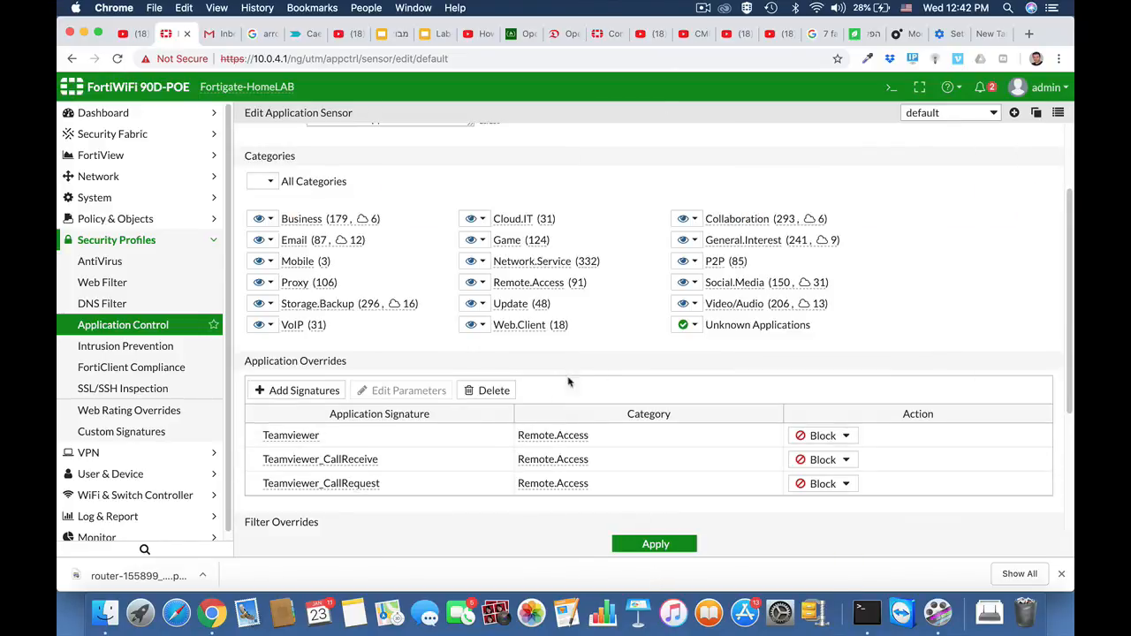
Keep the Teamviewer override's action at Block and save the default application sensor.
{"action": "scroll", "coordinate": [611, 375], "scroll_direction": "down", "scroll_amount": 3}
{"action": "left_click", "coordinate": [844, 330]}
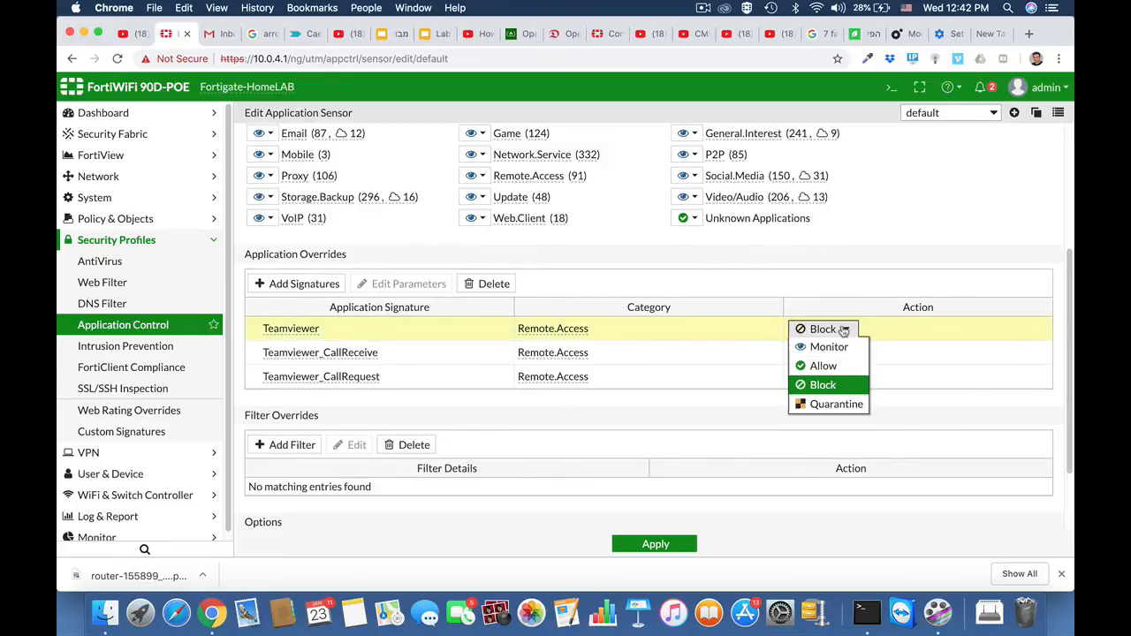
{"action": "left_click", "coordinate": [824, 384]}
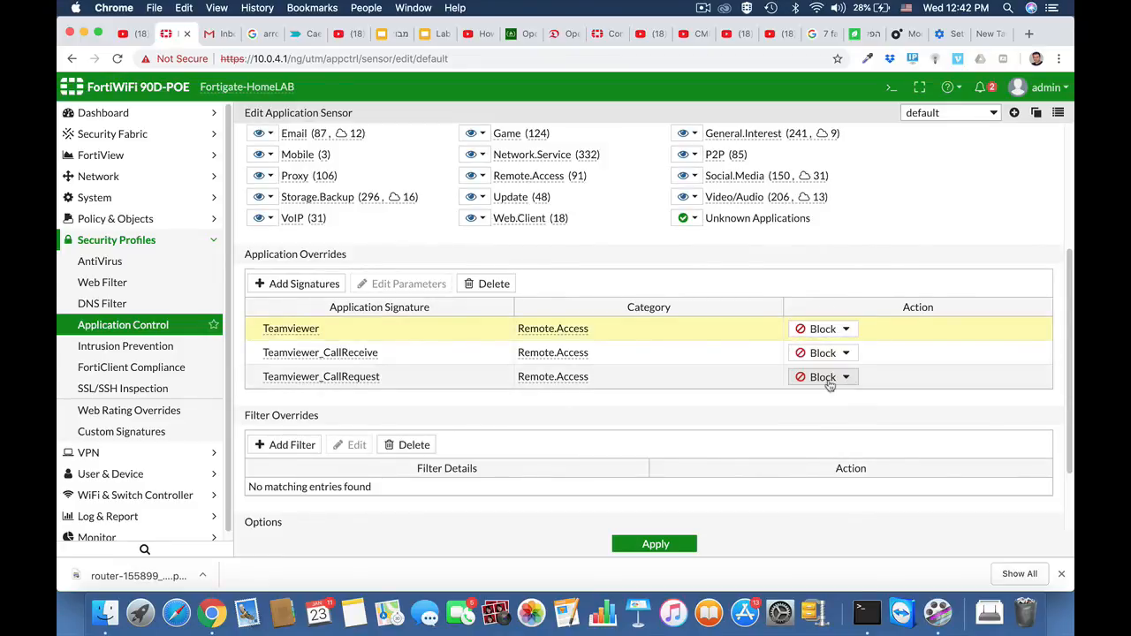
{"action": "left_click", "coordinate": [653, 545]}
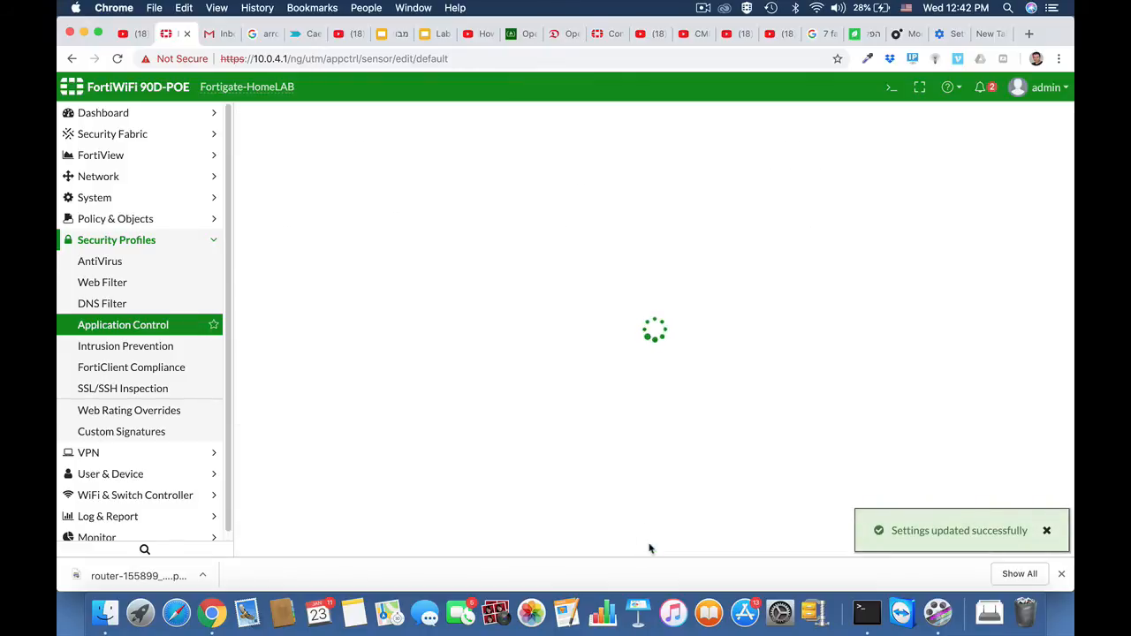
Enable application control with the BLOCKYTEAMV sensor on the ruckus2wan IPv4 policy and save the policy.
{"action": "left_click", "coordinate": [148, 220]}
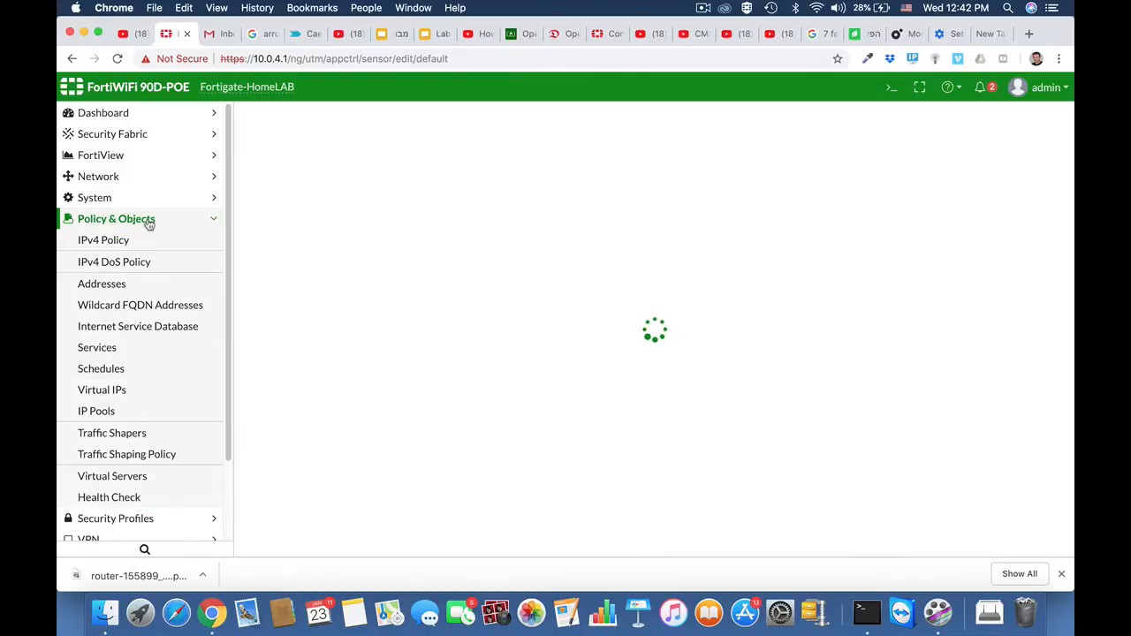
{"action": "left_click", "coordinate": [130, 242]}
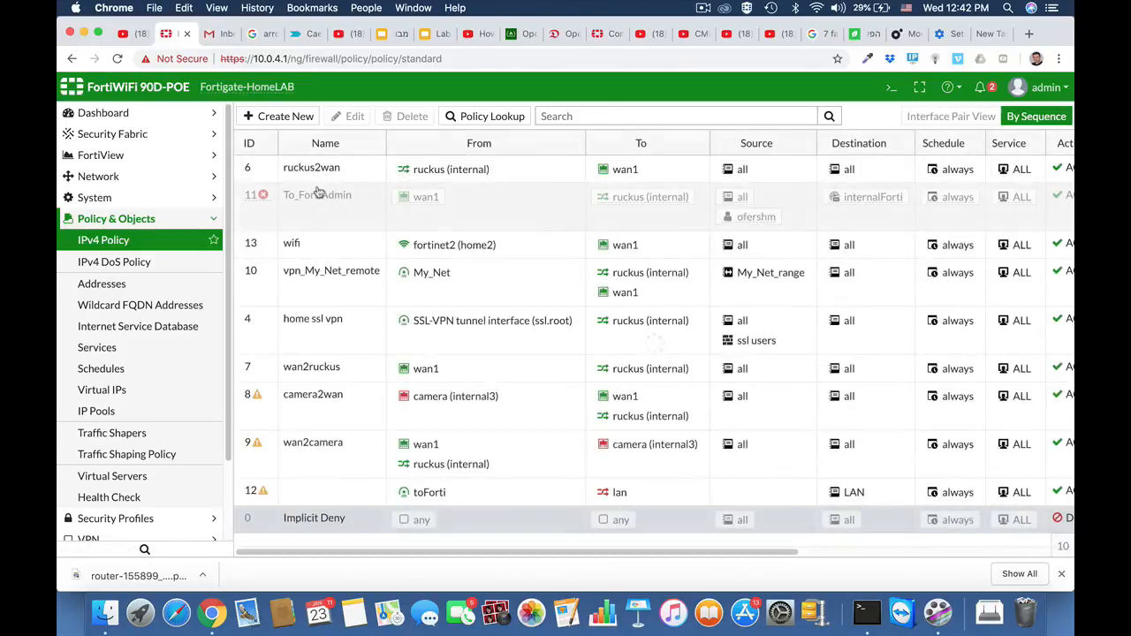
{"action": "left_click", "coordinate": [311, 175]}
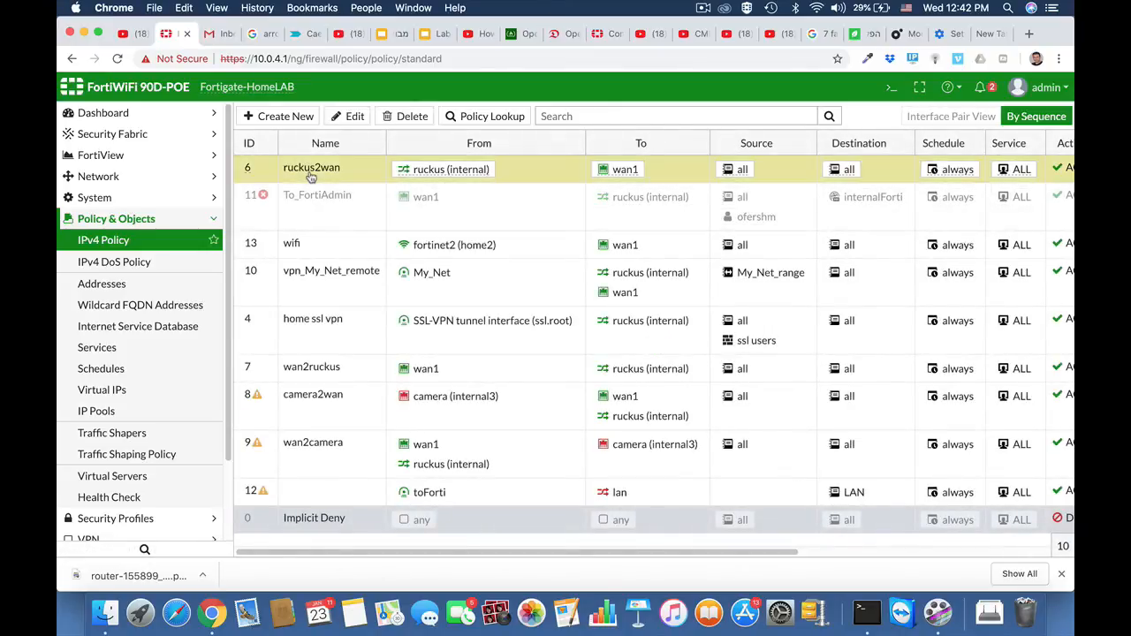
{"action": "left_click", "coordinate": [351, 118]}
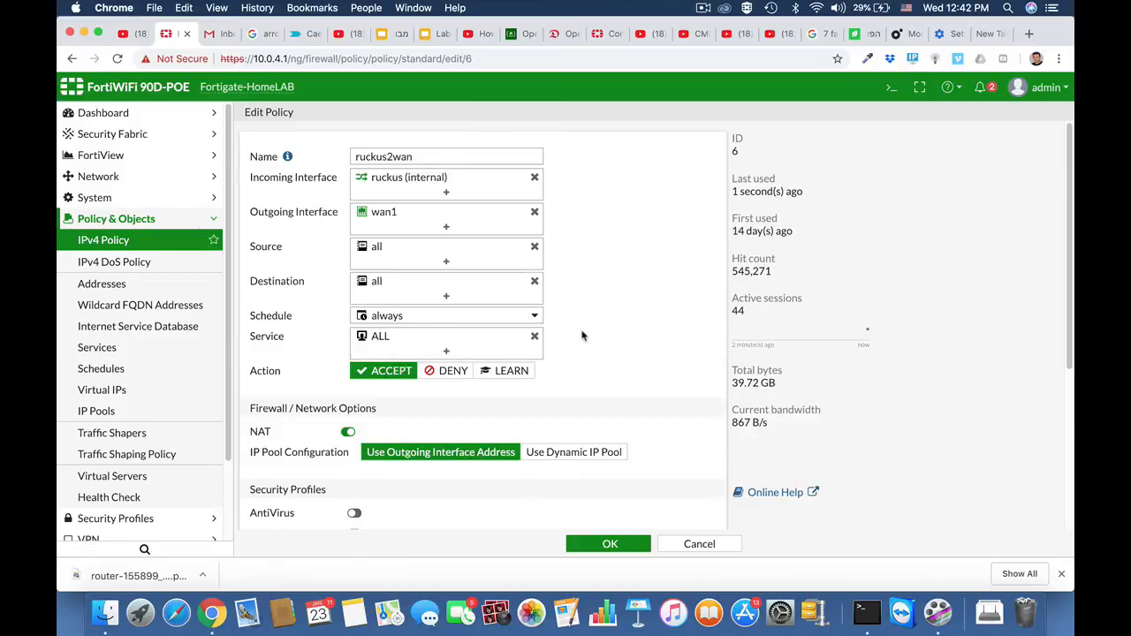
{"action": "scroll", "coordinate": [582, 335], "scroll_direction": "down", "scroll_amount": 3}
{"action": "scroll", "coordinate": [582, 335], "scroll_direction": "down", "scroll_amount": 1}
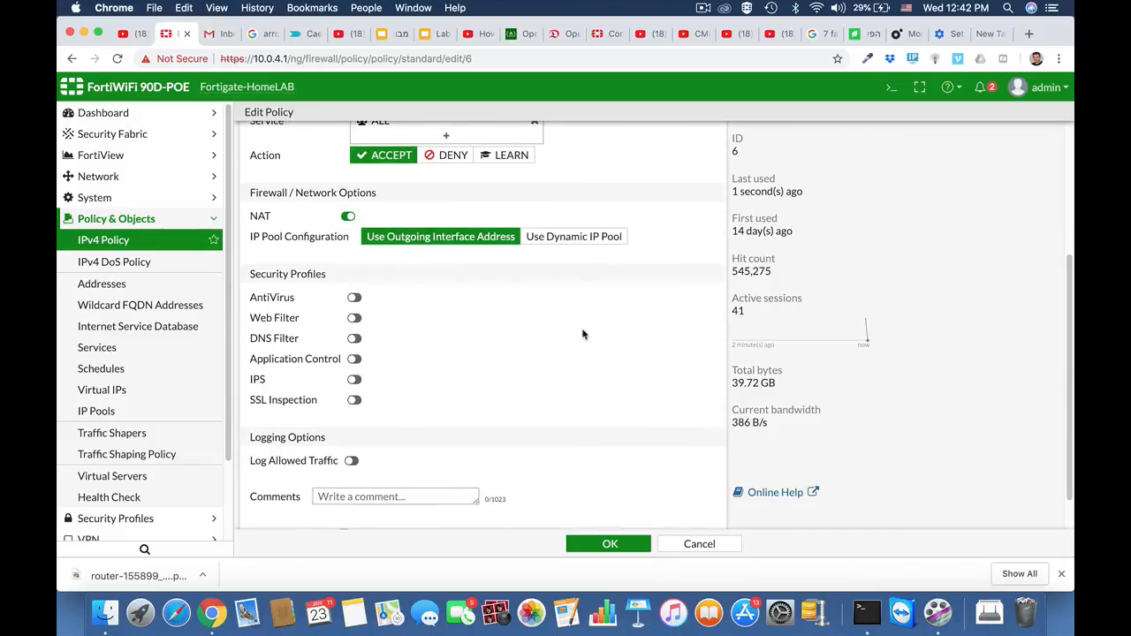
{"action": "left_click", "coordinate": [354, 358]}
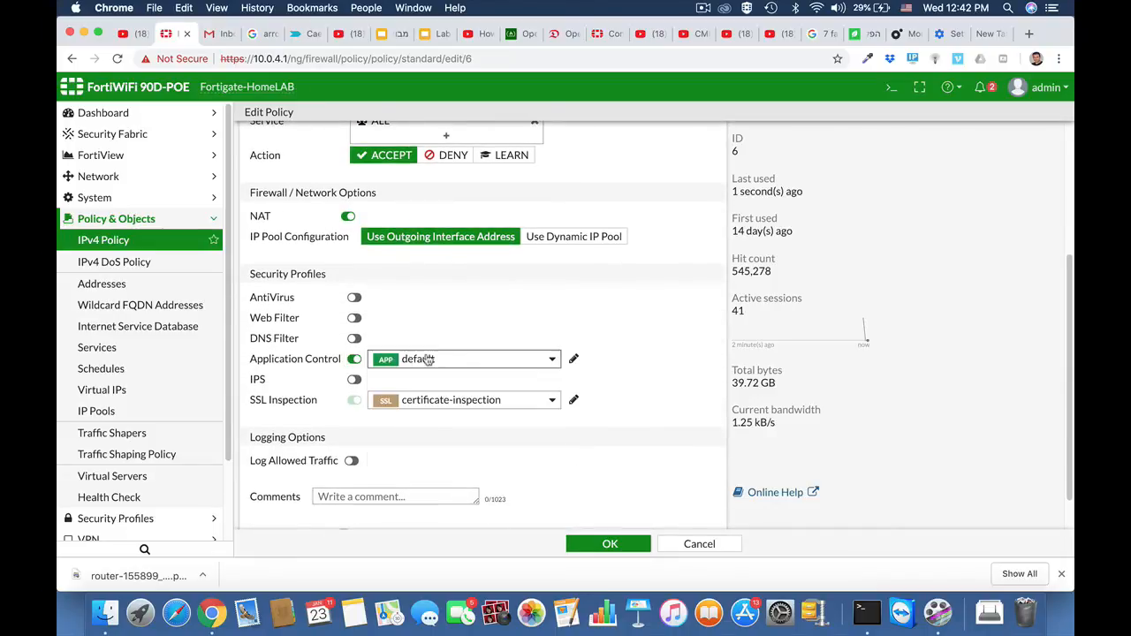
{"action": "left_click", "coordinate": [428, 358]}
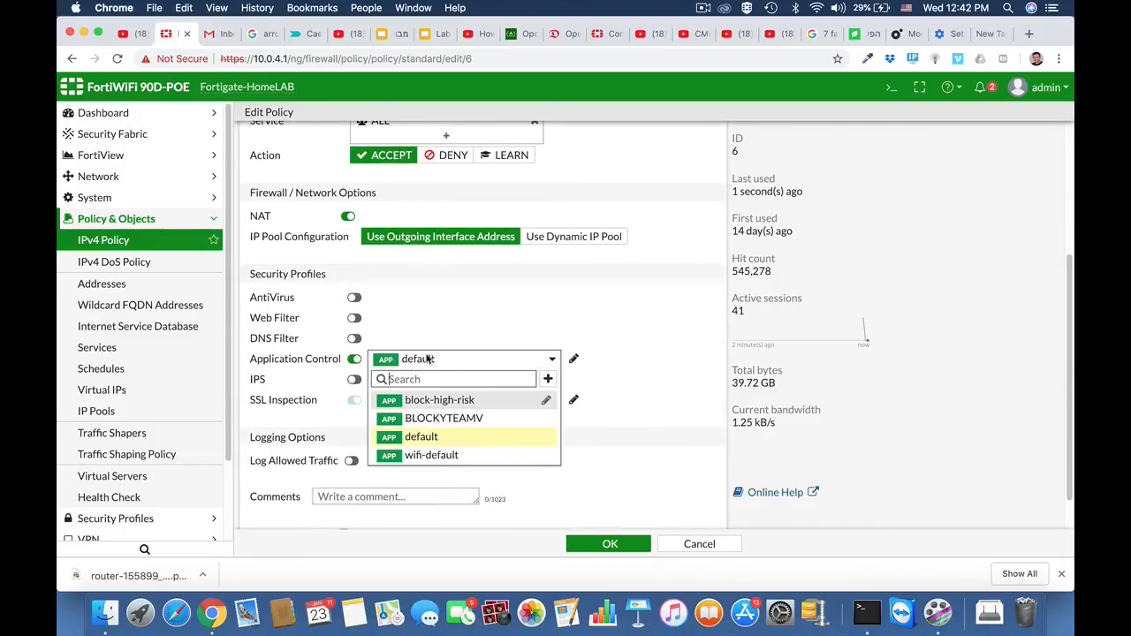
{"action": "left_click", "coordinate": [428, 417]}
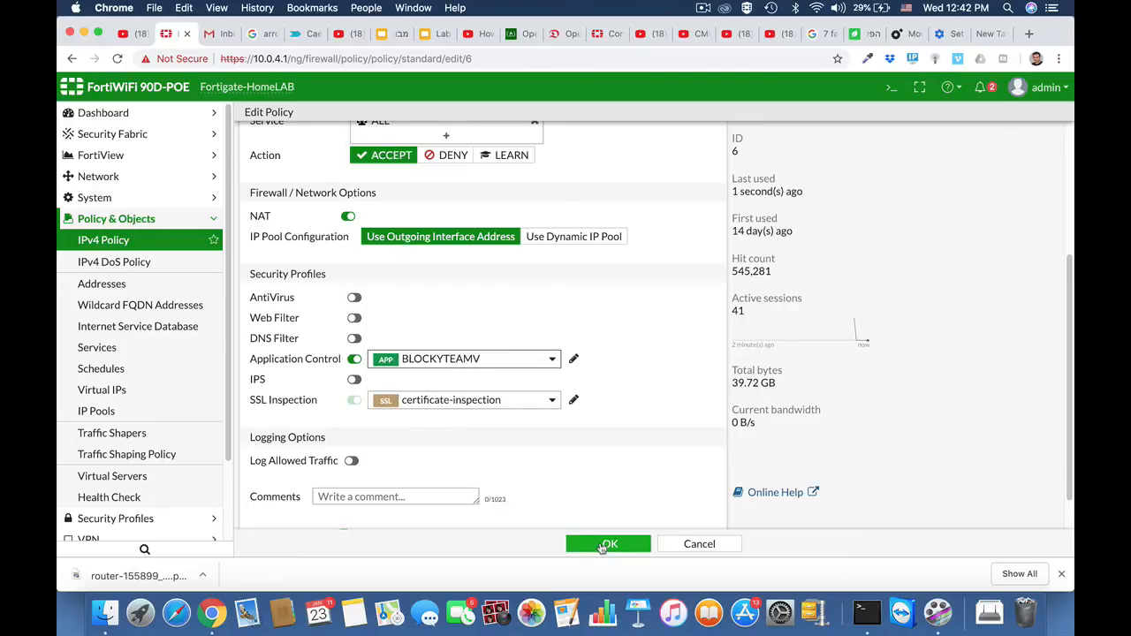
{"action": "left_click", "coordinate": [606, 544]}
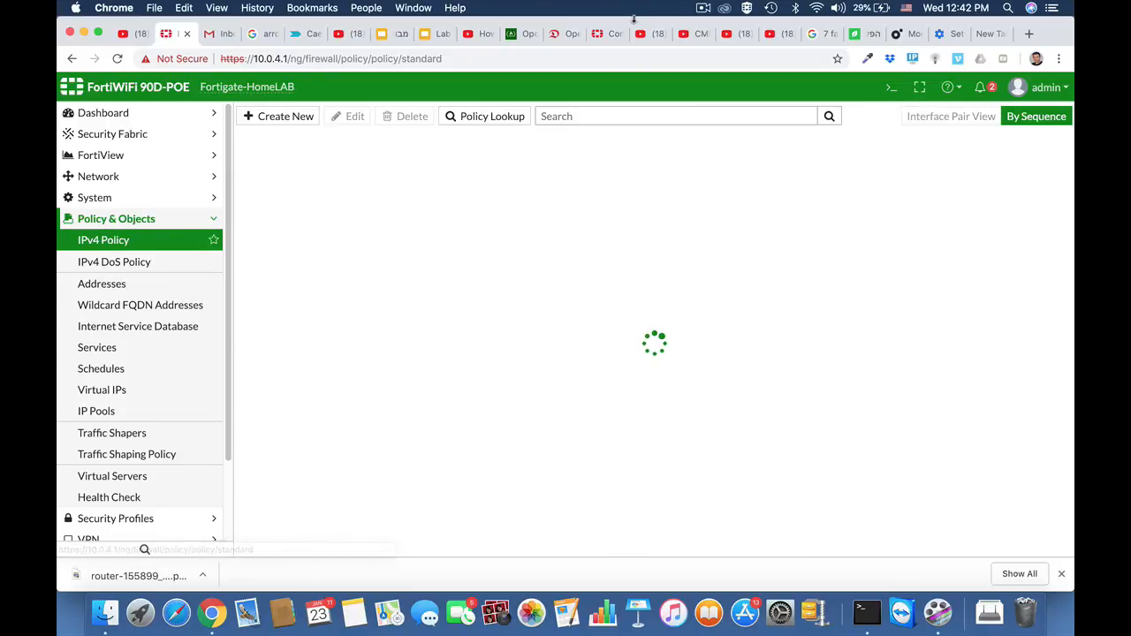
{"action": "left_click", "coordinate": [703, 9]}
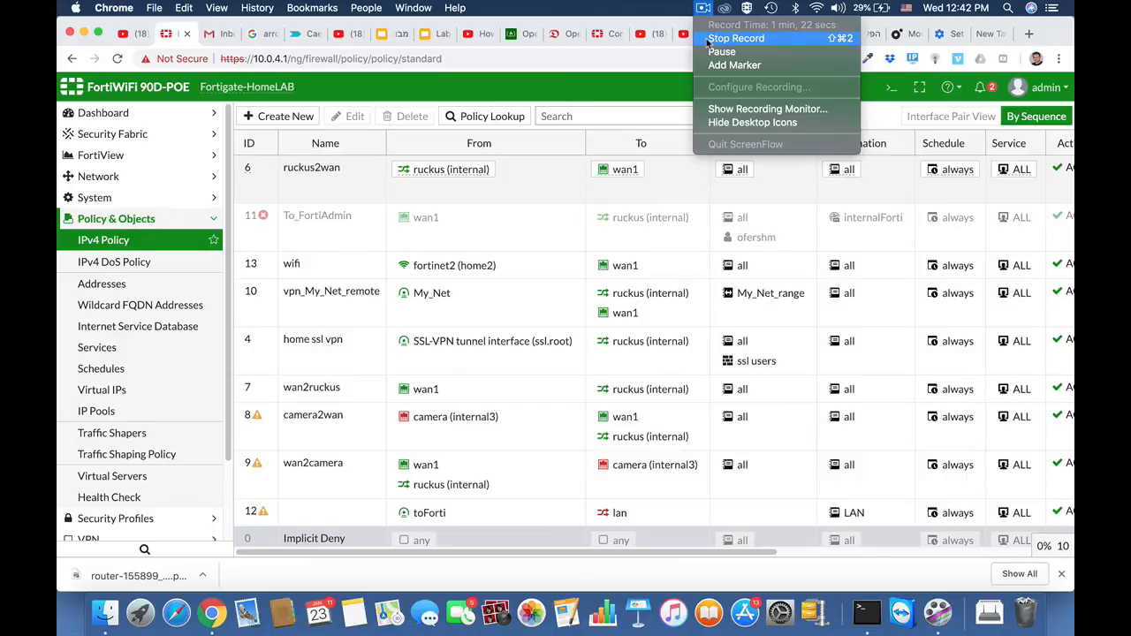
{"action": "left_click", "coordinate": [707, 40]}
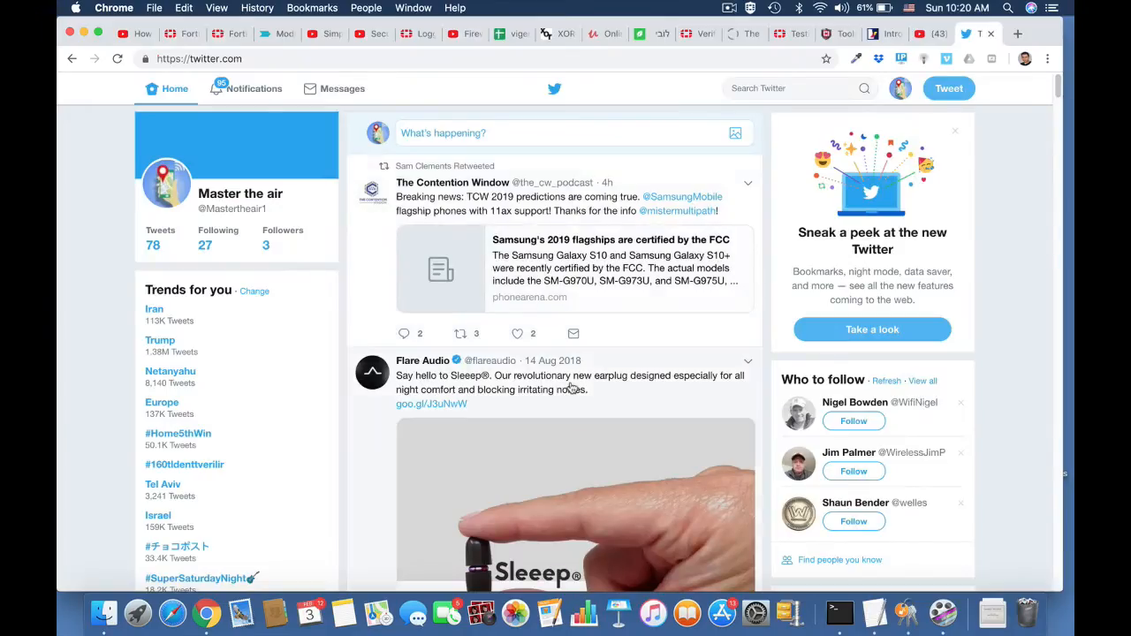
{"action": "scroll", "coordinate": [570, 388], "scroll_direction": "down", "scroll_amount": 2}
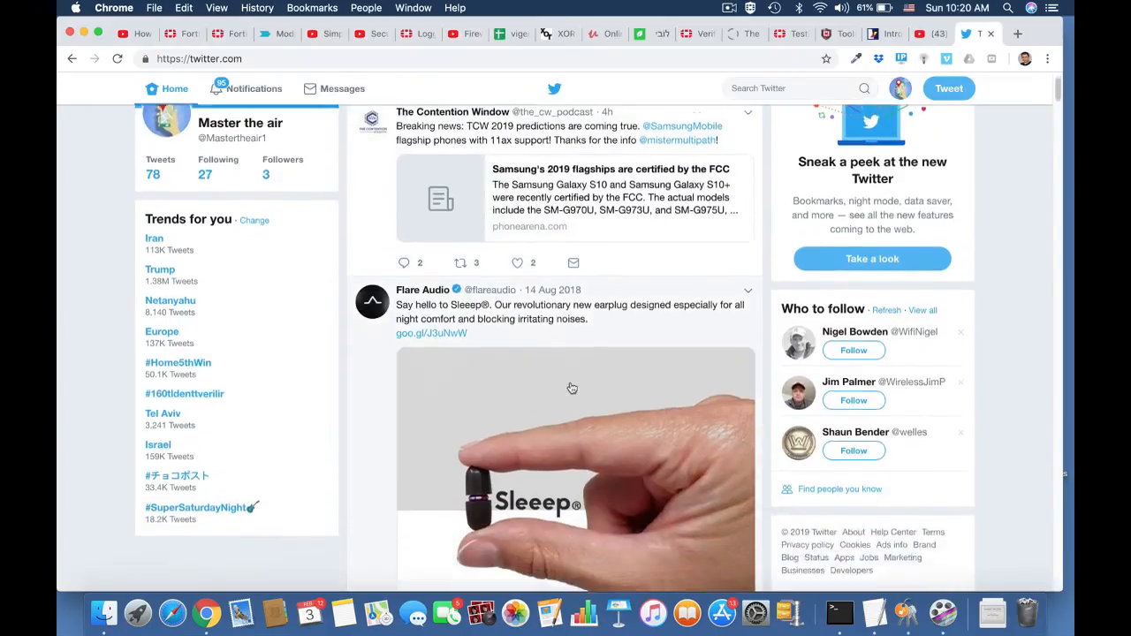
{"action": "scroll", "coordinate": [572, 389], "scroll_direction": "down", "scroll_amount": 10}
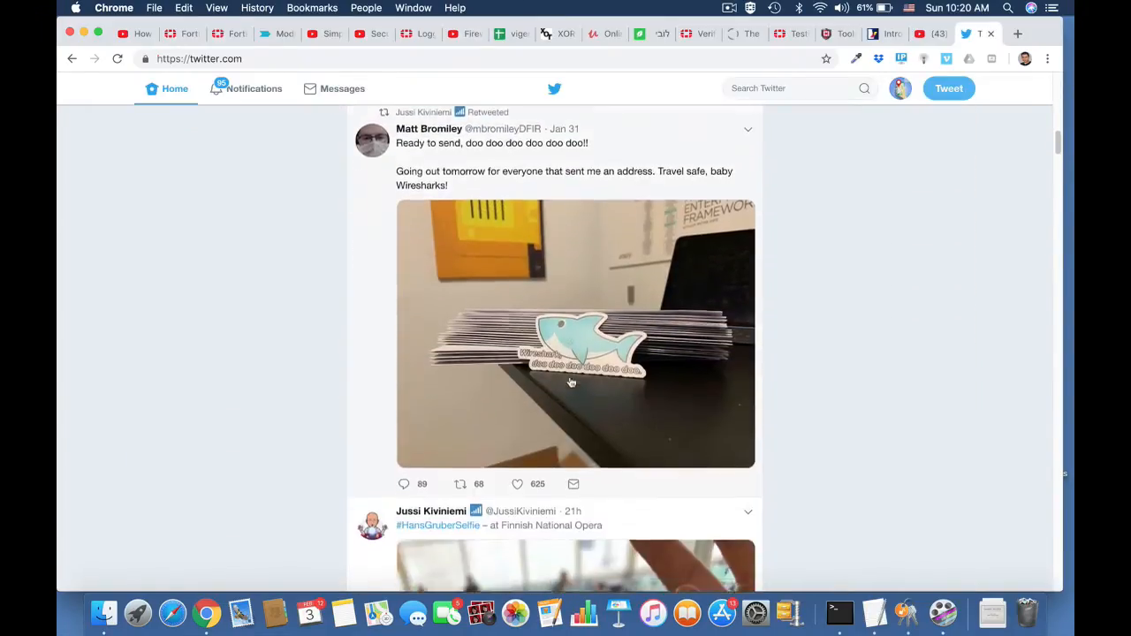
{"action": "scroll", "coordinate": [571, 381], "scroll_direction": "up", "scroll_amount": 6}
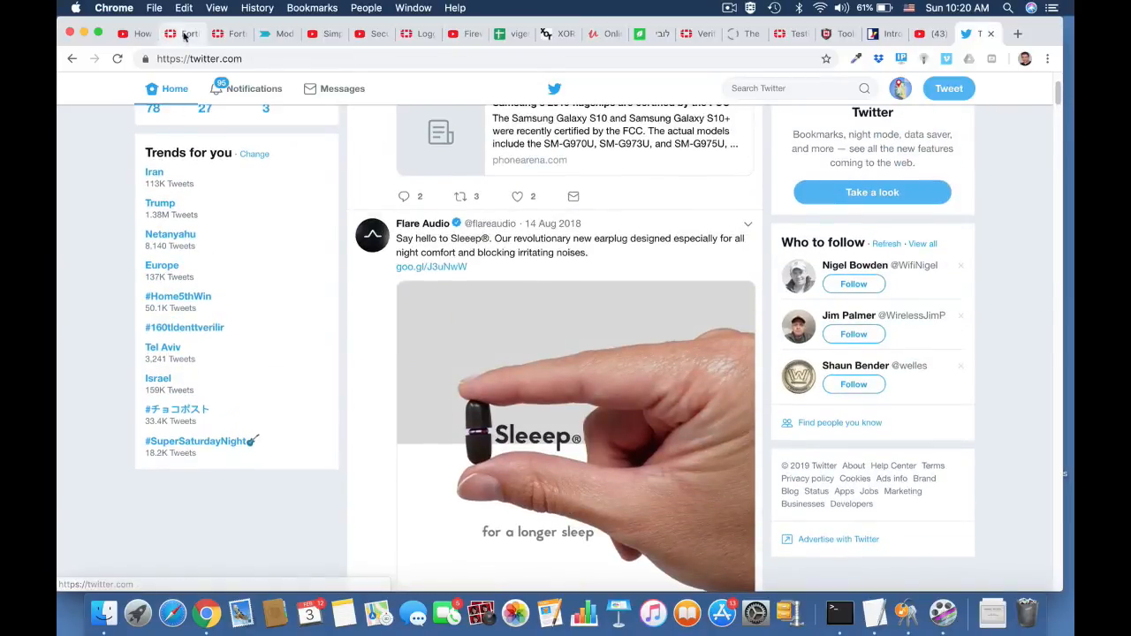
Return to the FortiGate system settings and set the NGFW mode to Policy-based.
{"action": "left_click", "coordinate": [185, 36]}
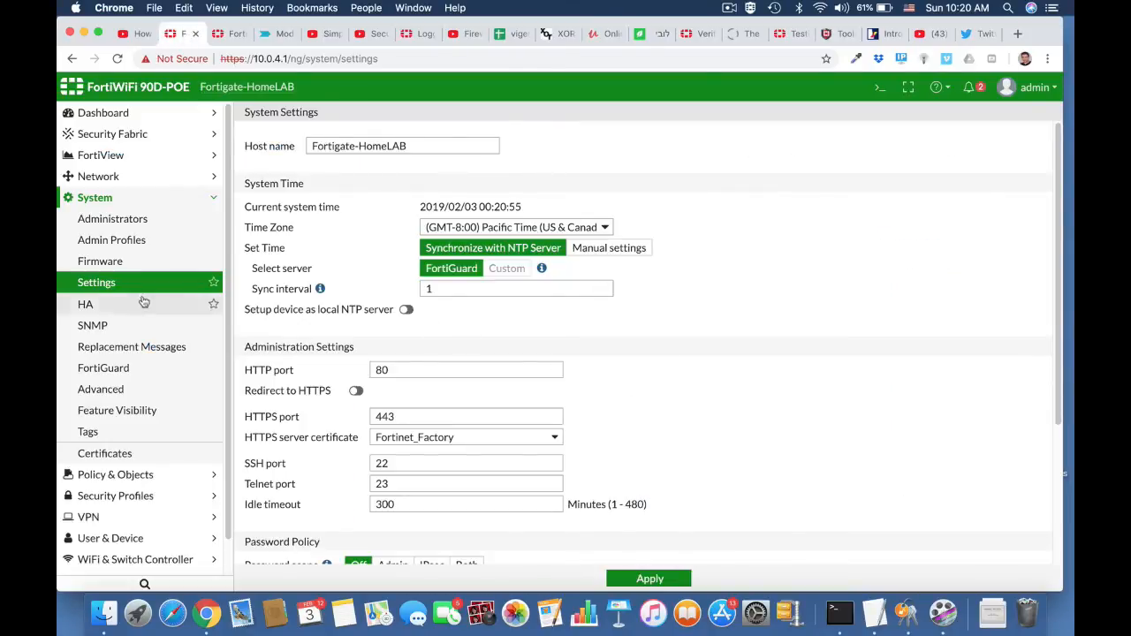
{"action": "left_click", "coordinate": [125, 205]}
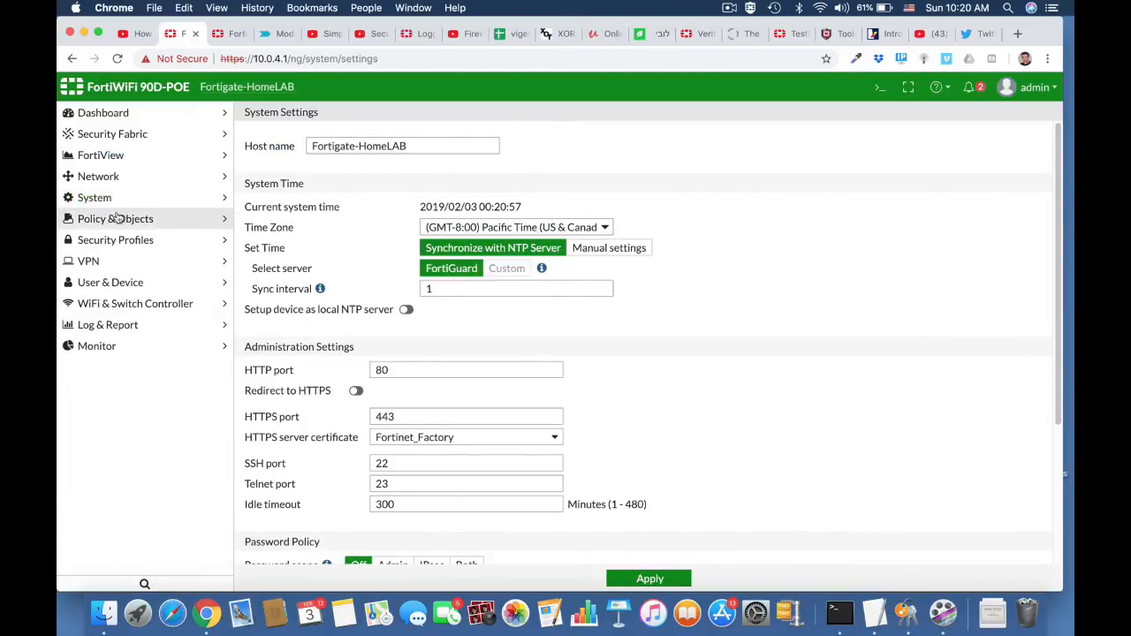
{"action": "left_click", "coordinate": [114, 198]}
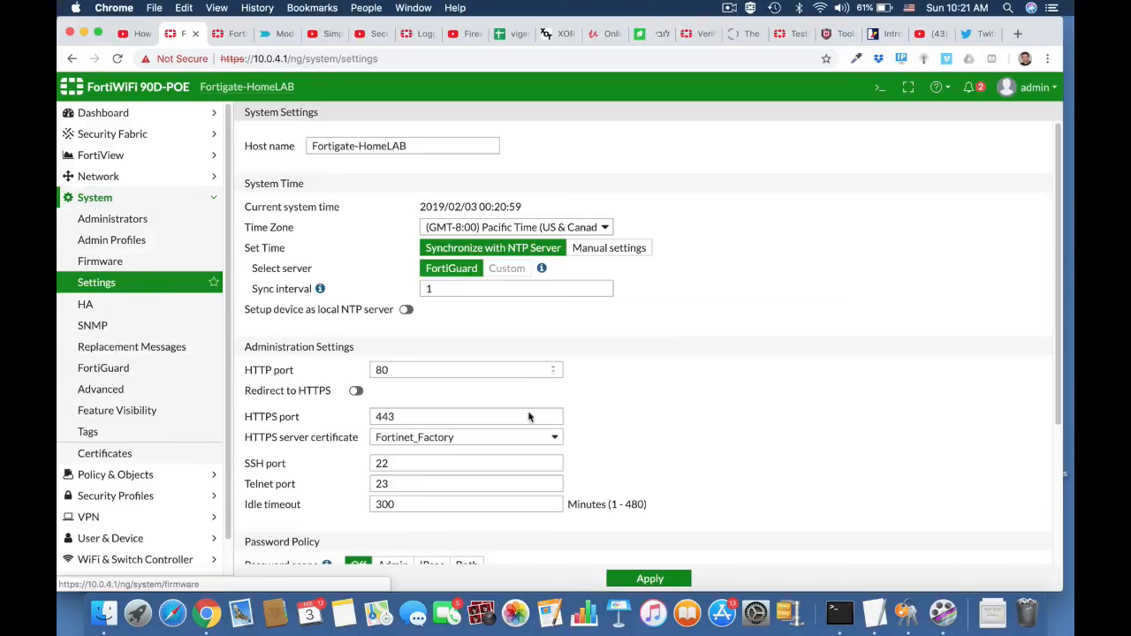
{"action": "scroll", "coordinate": [530, 416], "scroll_direction": "down", "scroll_amount": 5}
{"action": "left_click", "coordinate": [445, 526]}
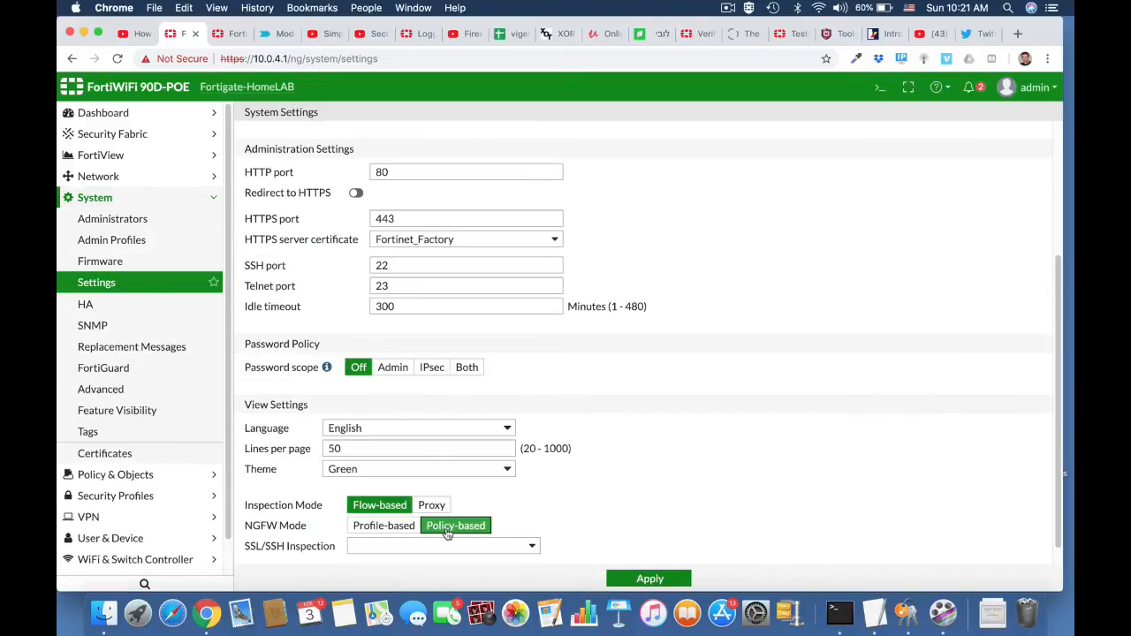
Select certificate-inspection as the SSL/SSH inspection profile and apply the system settings.
{"action": "right_click", "coordinate": [532, 549]}
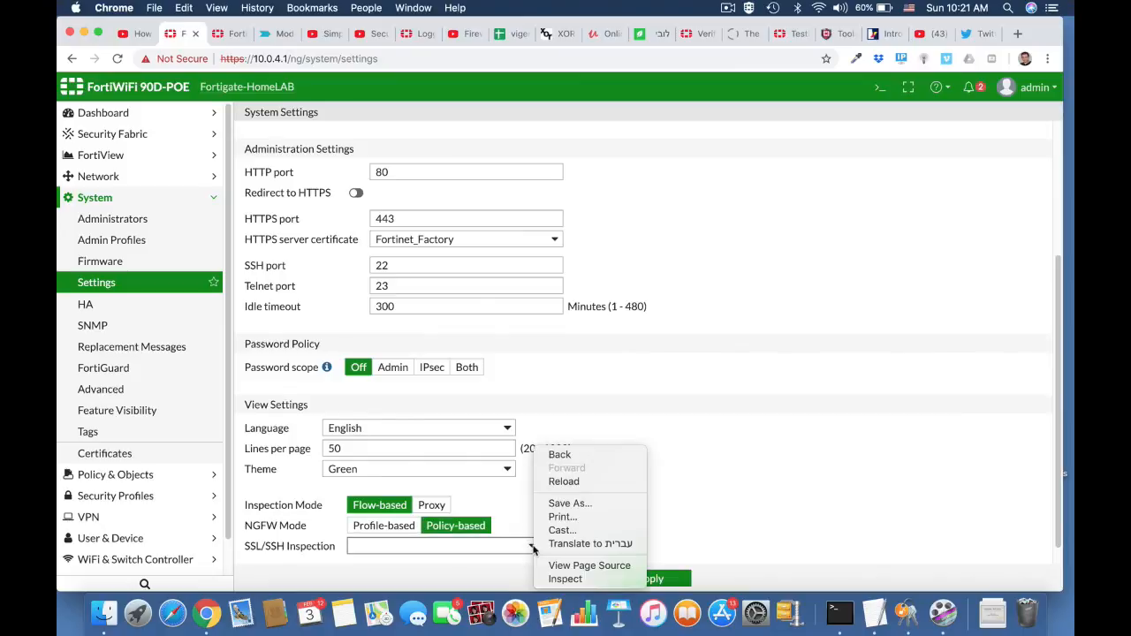
{"action": "left_click", "coordinate": [509, 548]}
{"action": "left_click", "coordinate": [508, 548]}
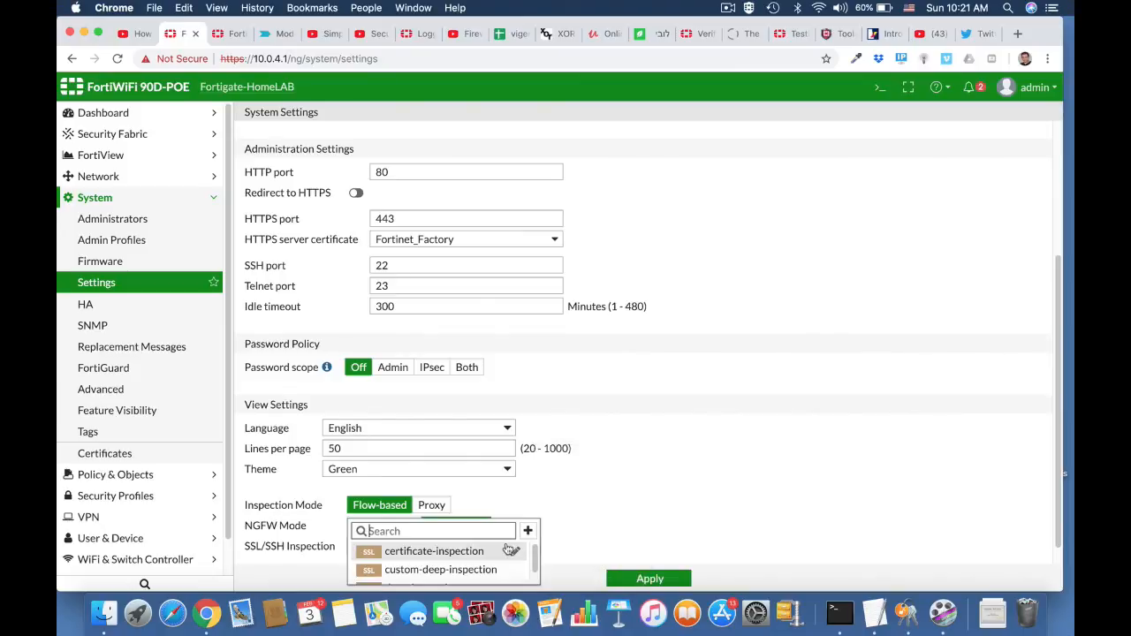
{"action": "left_click", "coordinate": [434, 551]}
{"action": "scroll", "coordinate": [680, 515], "scroll_direction": "down", "scroll_amount": 1}
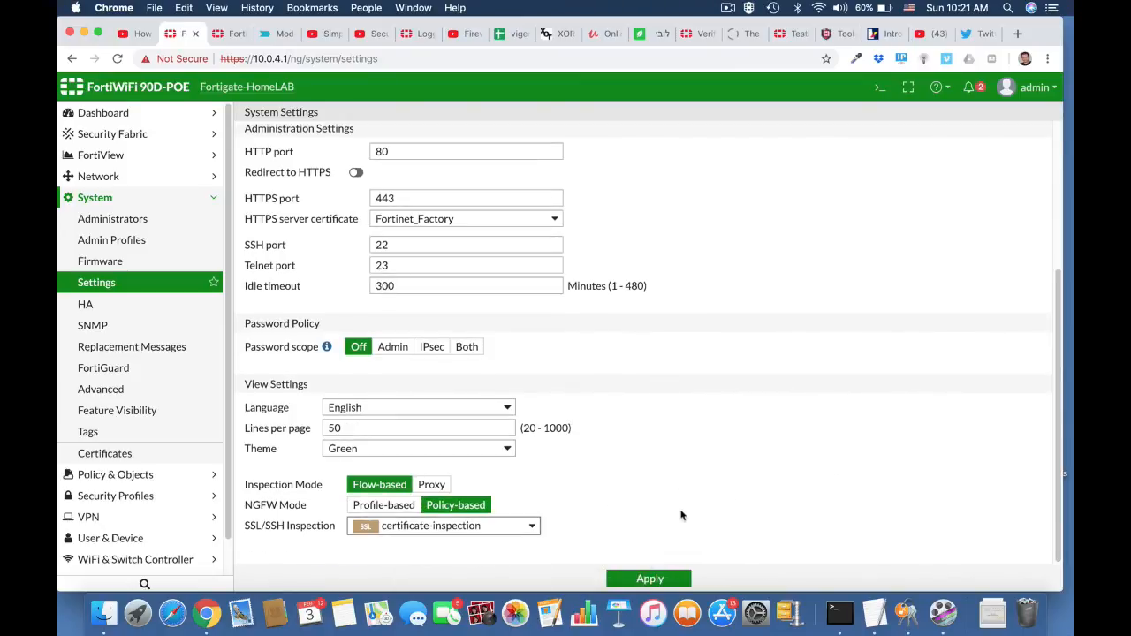
{"action": "left_click", "coordinate": [648, 579]}
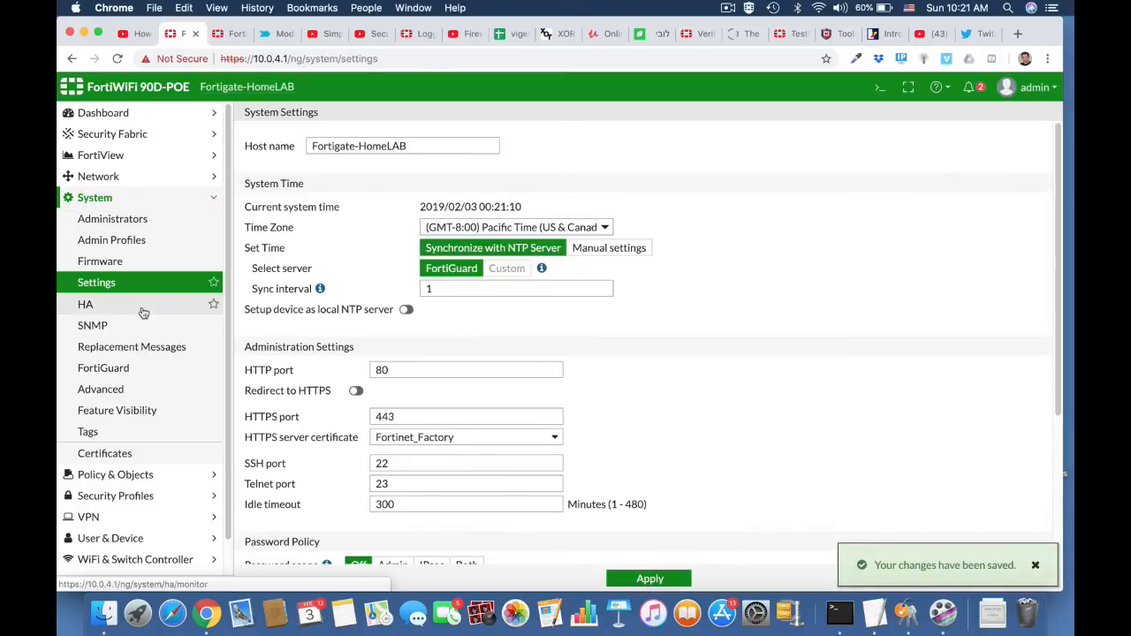
Start a new Central SNAT policy with LAN (internal) as incoming interface and wan1 as outgoing interface.
{"action": "left_click", "coordinate": [108, 179]}
{"action": "left_click", "coordinate": [149, 497]}
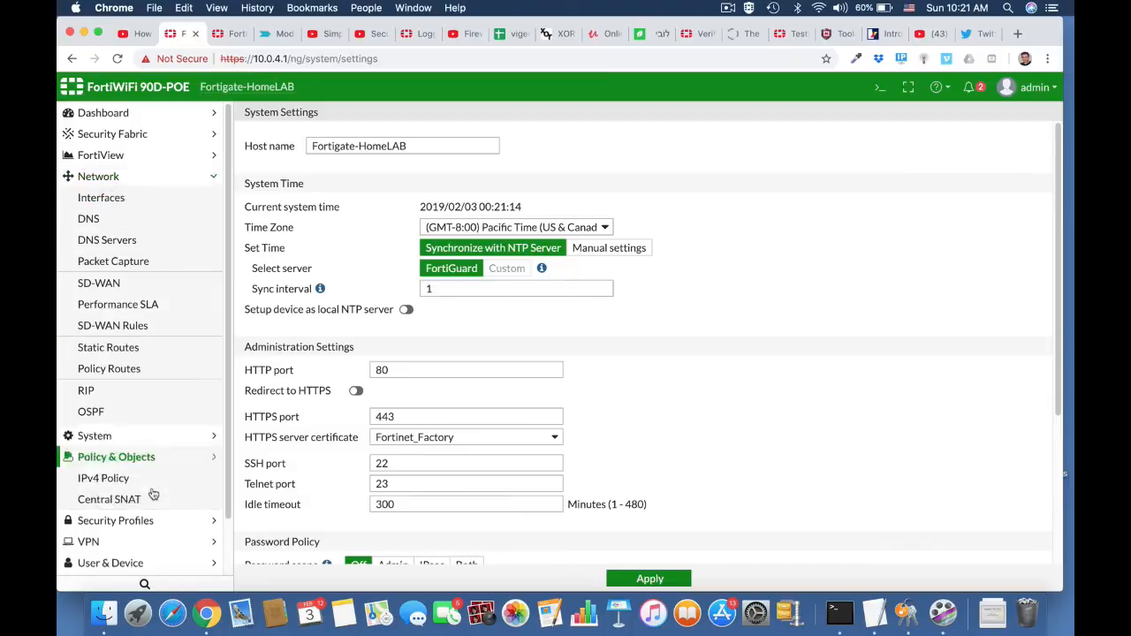
{"action": "left_click", "coordinate": [120, 263]}
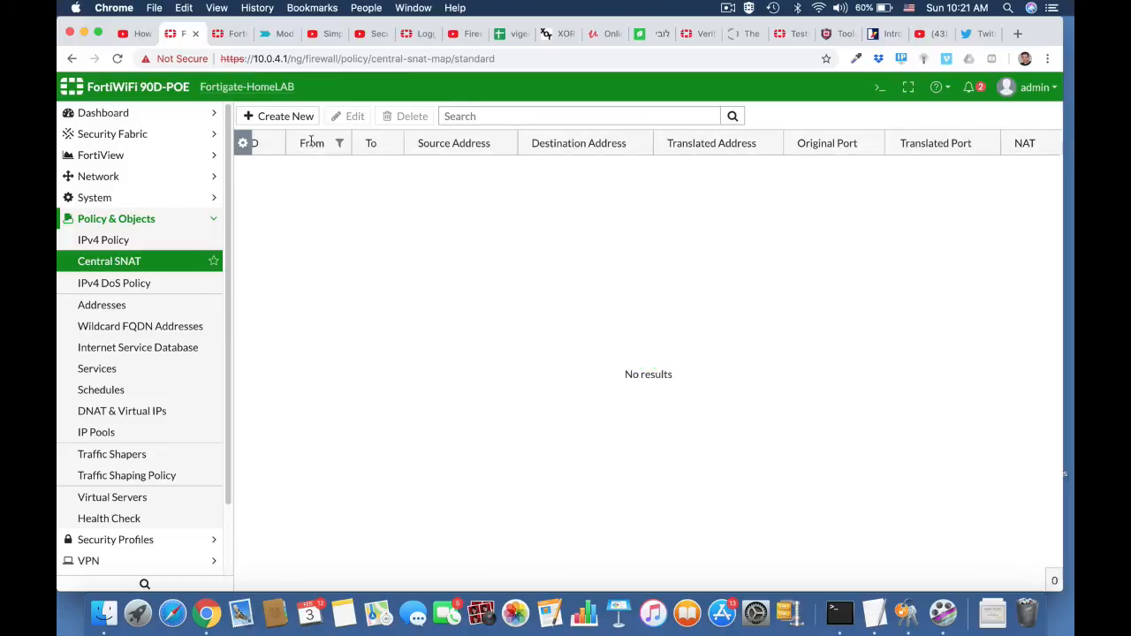
{"action": "left_click", "coordinate": [292, 115]}
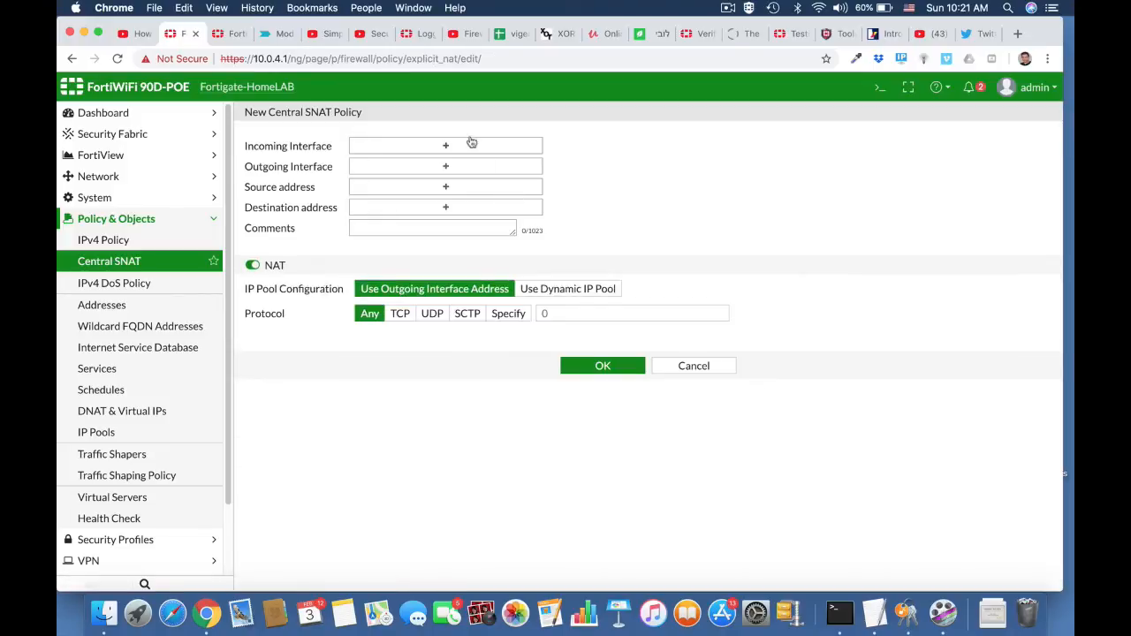
{"action": "left_click", "coordinate": [469, 145]}
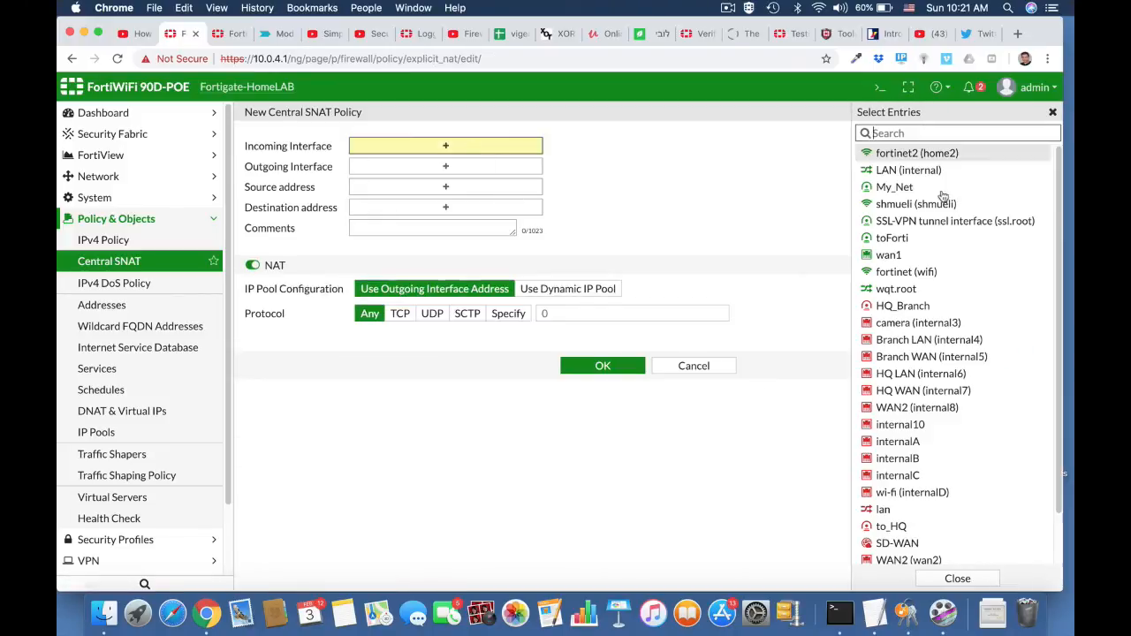
{"action": "left_click", "coordinate": [923, 172]}
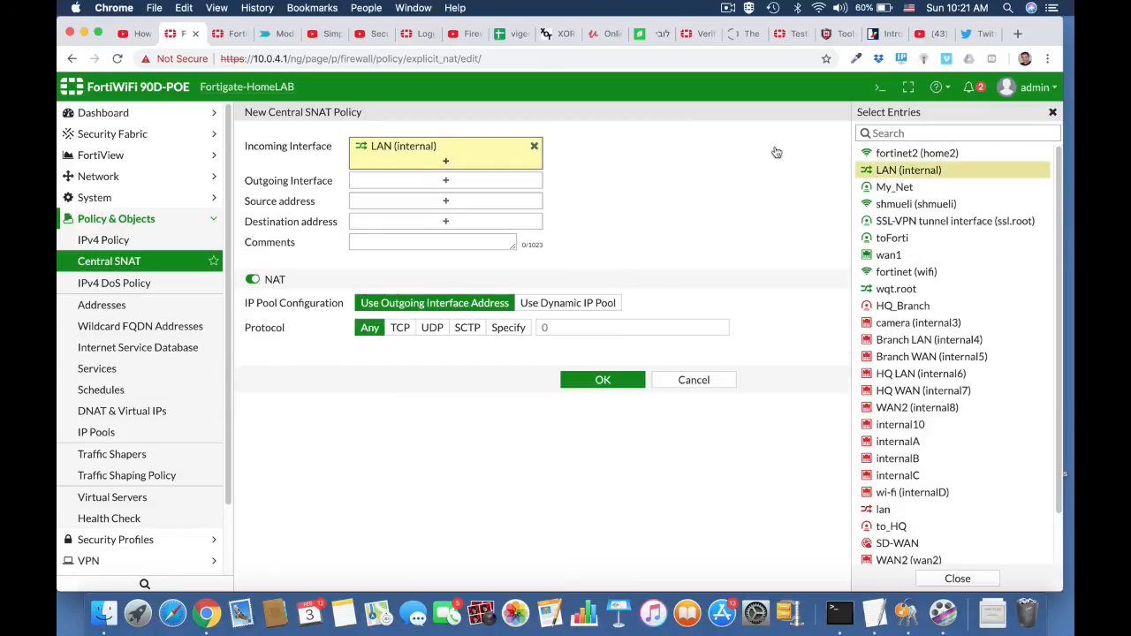
{"action": "left_click", "coordinate": [534, 183]}
{"action": "left_click", "coordinate": [924, 255]}
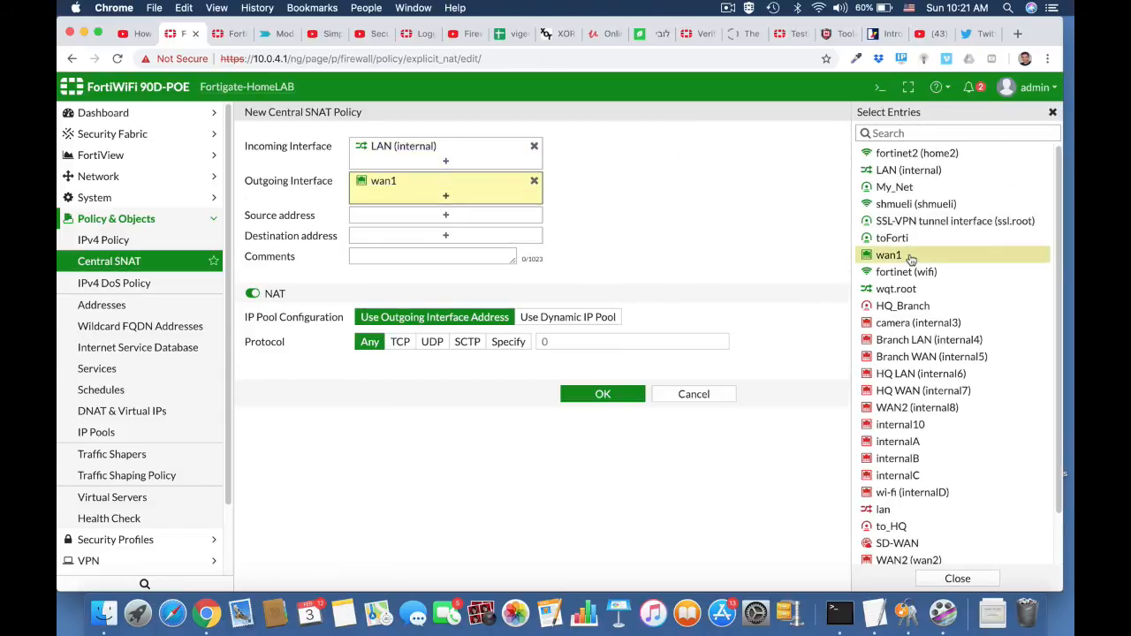
Set the Central SNAT policy's source and destination addresses to all and save it.
{"action": "left_click", "coordinate": [461, 216]}
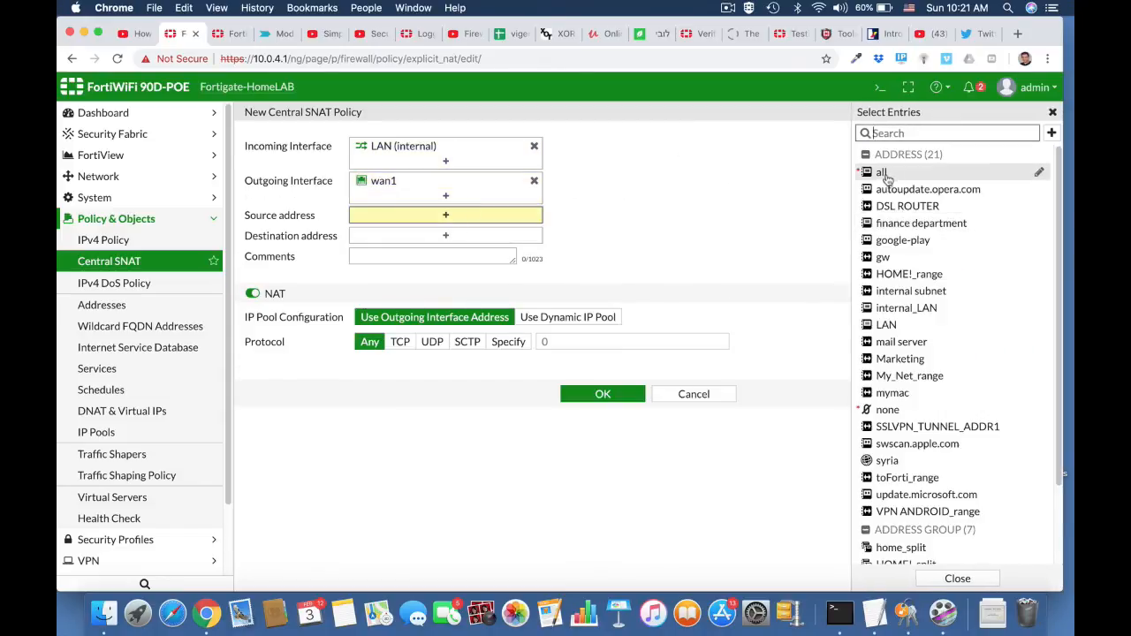
{"action": "left_click", "coordinate": [976, 172]}
{"action": "left_click", "coordinate": [482, 251]}
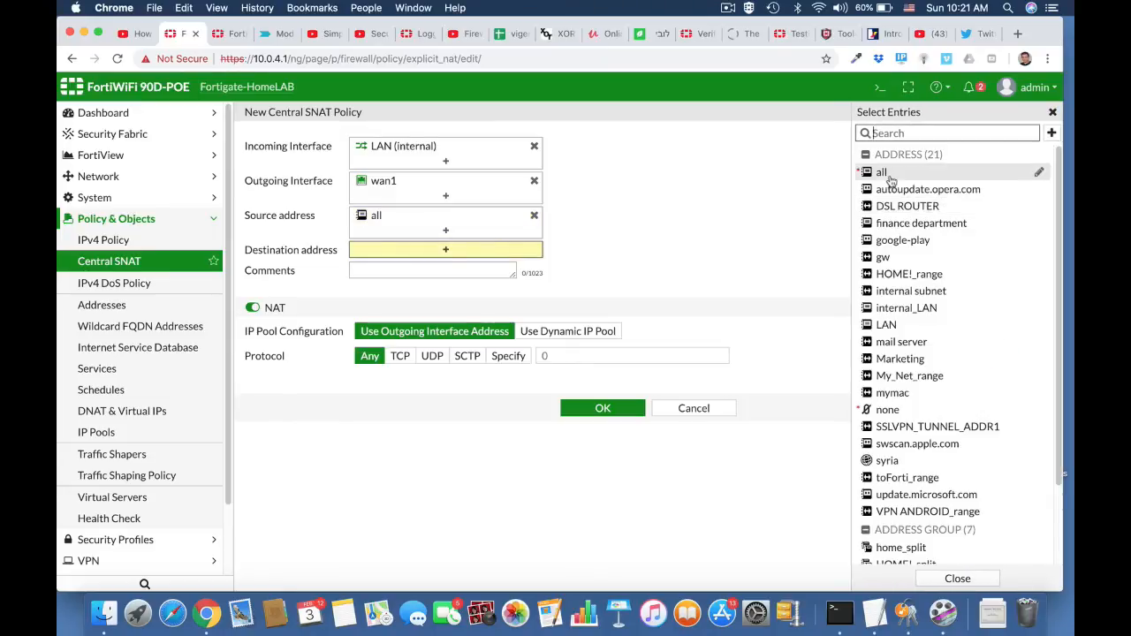
{"action": "left_click", "coordinate": [884, 173]}
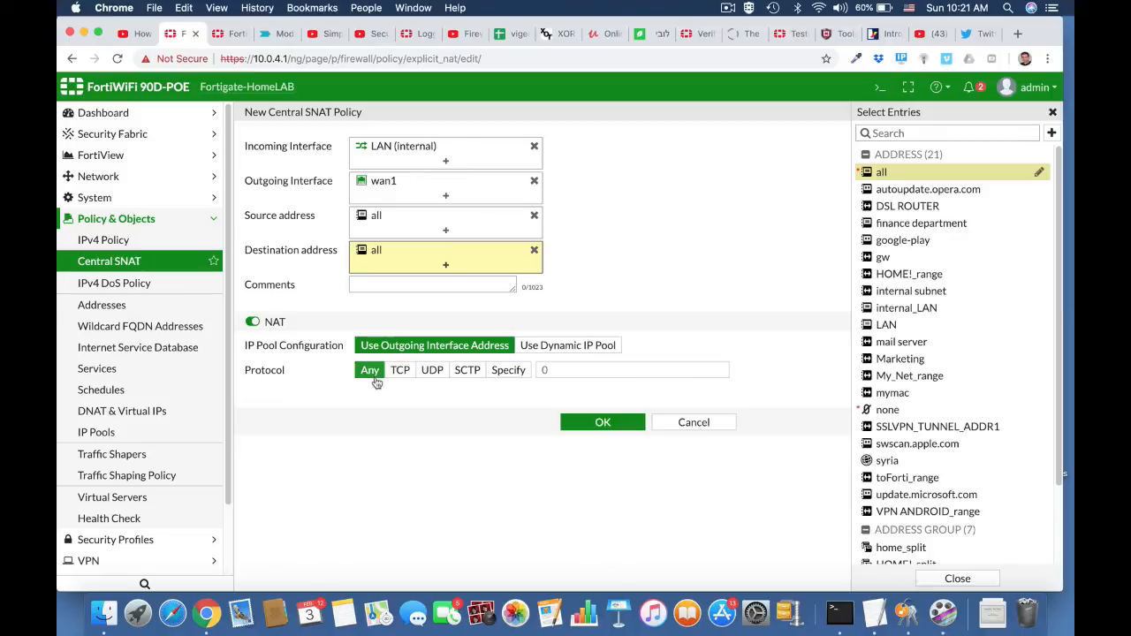
{"action": "left_click", "coordinate": [605, 424]}
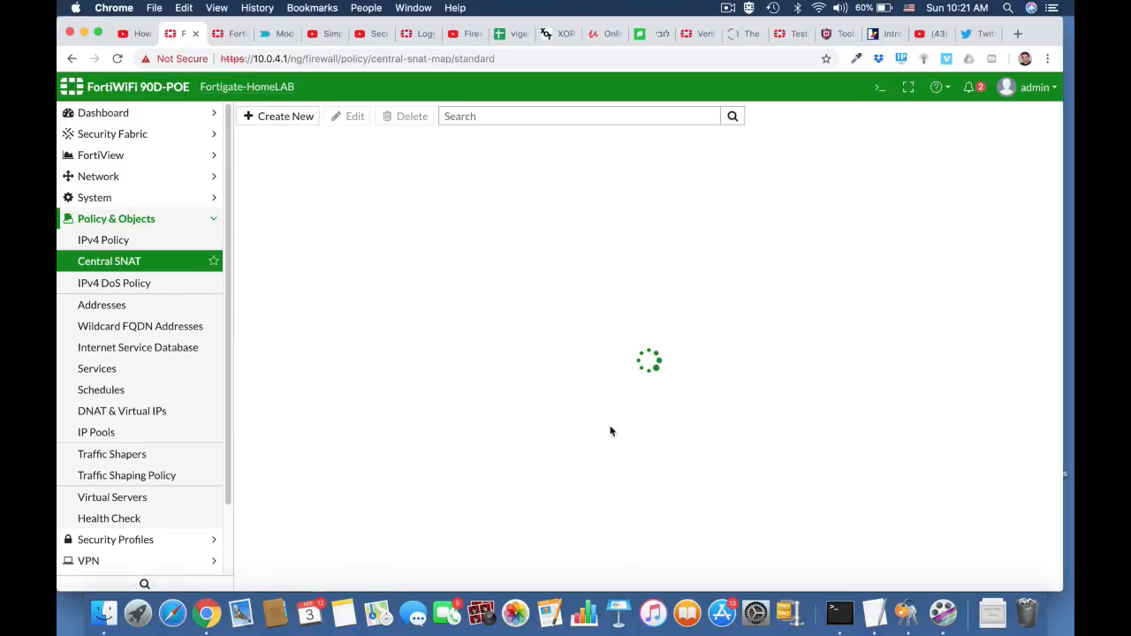
Start a new IPv4 policy named Block_Twitter with incoming interface LAN (internal) and outgoing interface wan1.
{"action": "left_click", "coordinate": [159, 241]}
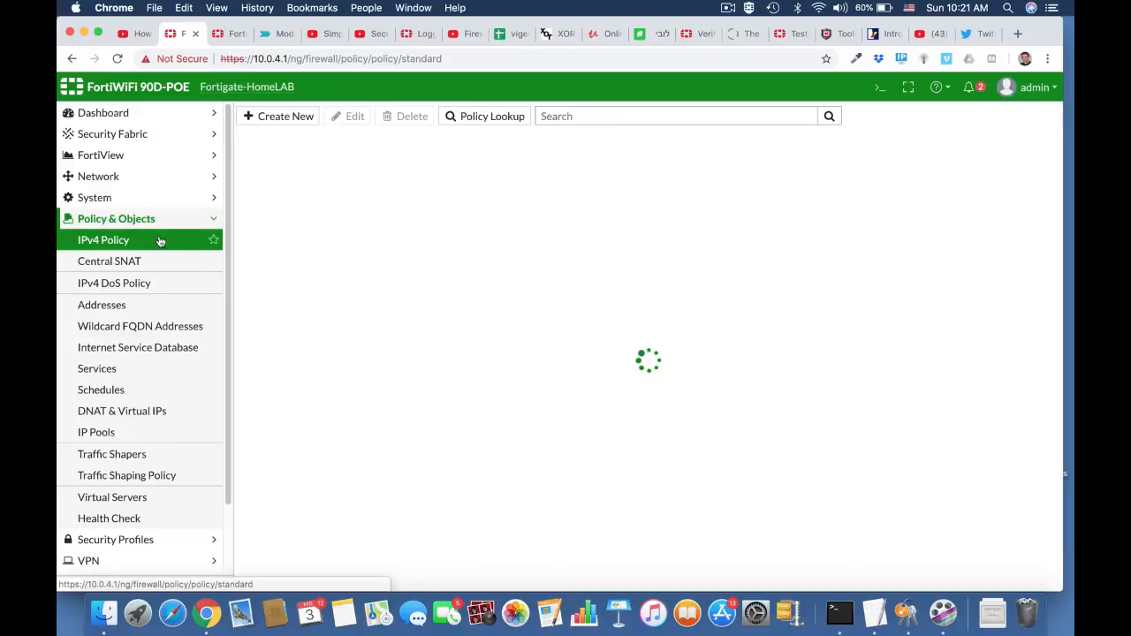
{"action": "left_click", "coordinate": [303, 117]}
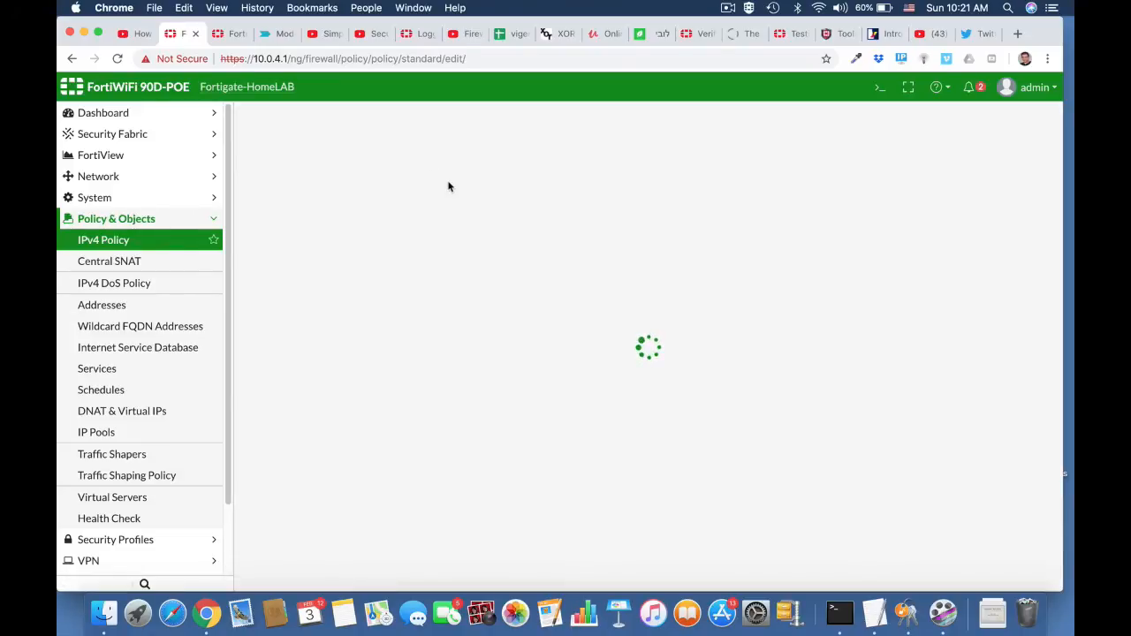
{"action": "left_click", "coordinate": [420, 156]}
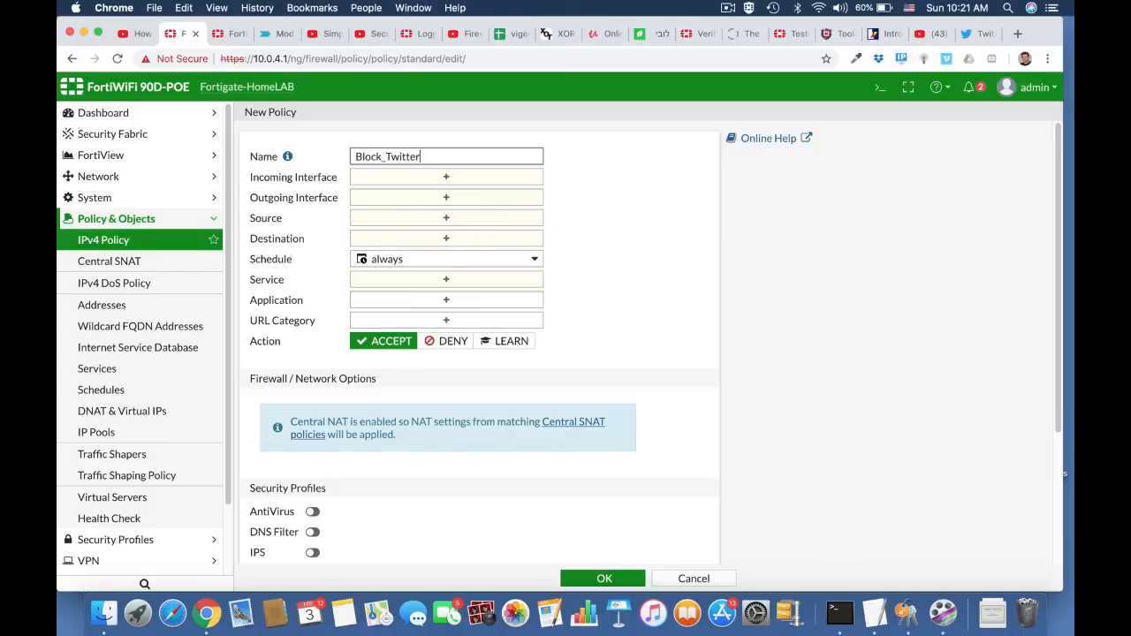
{"action": "left_click", "coordinate": [459, 173]}
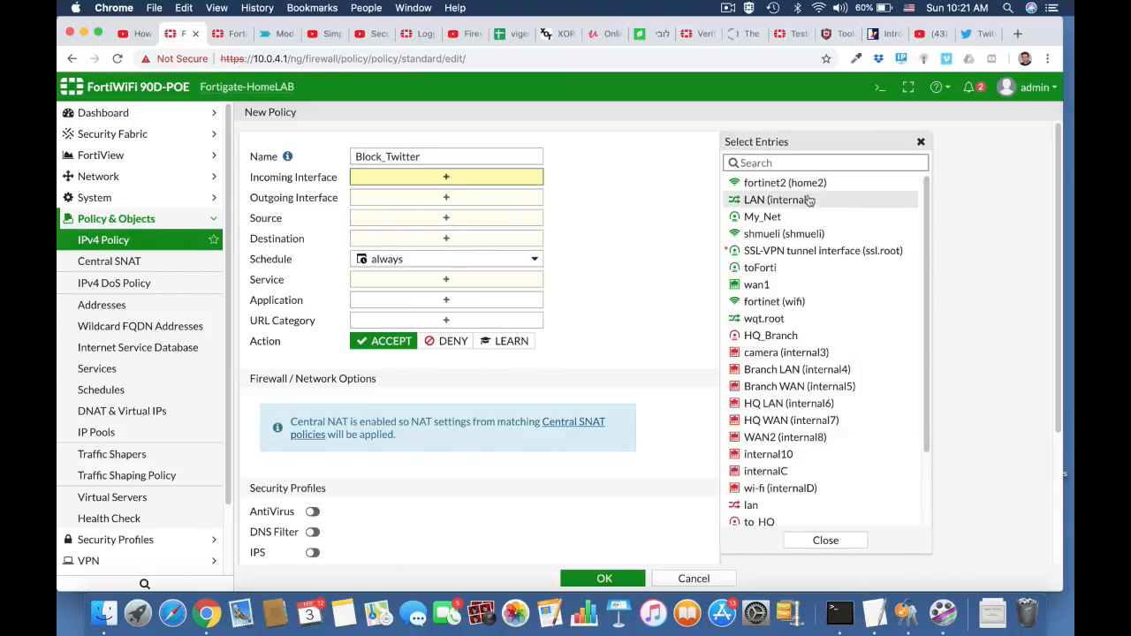
{"action": "left_click", "coordinate": [776, 201]}
{"action": "left_click", "coordinate": [515, 213]}
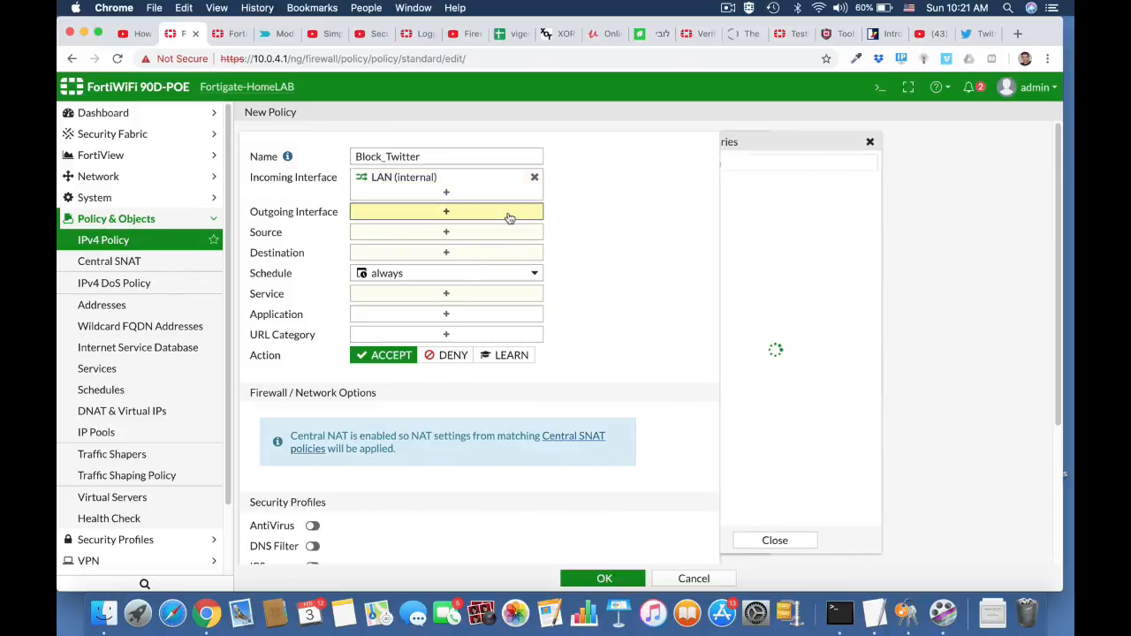
{"action": "left_click", "coordinate": [769, 285]}
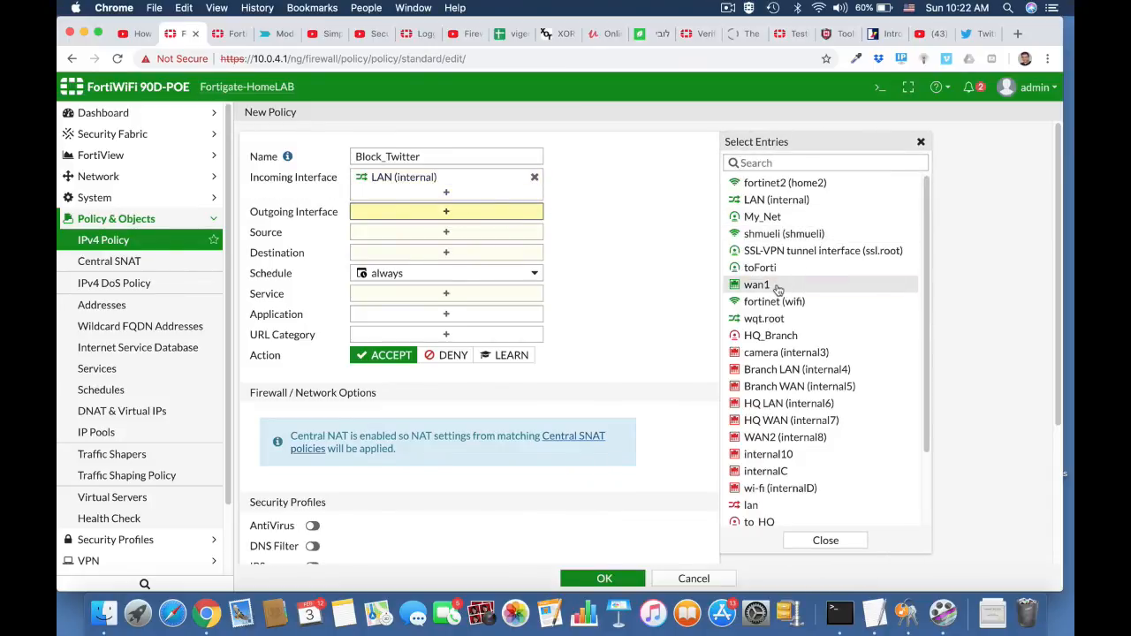
Set the Block_Twitter policy's source and destination to all and its service to ALL.
{"action": "left_click", "coordinate": [536, 248]}
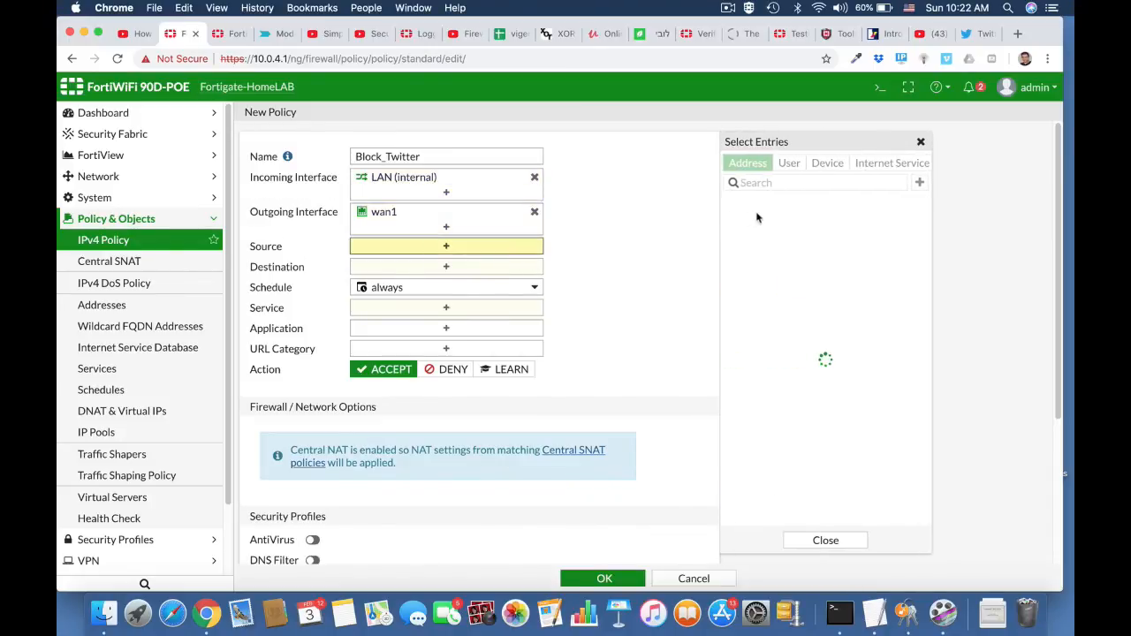
{"action": "left_click", "coordinate": [751, 223]}
{"action": "left_click", "coordinate": [446, 281]}
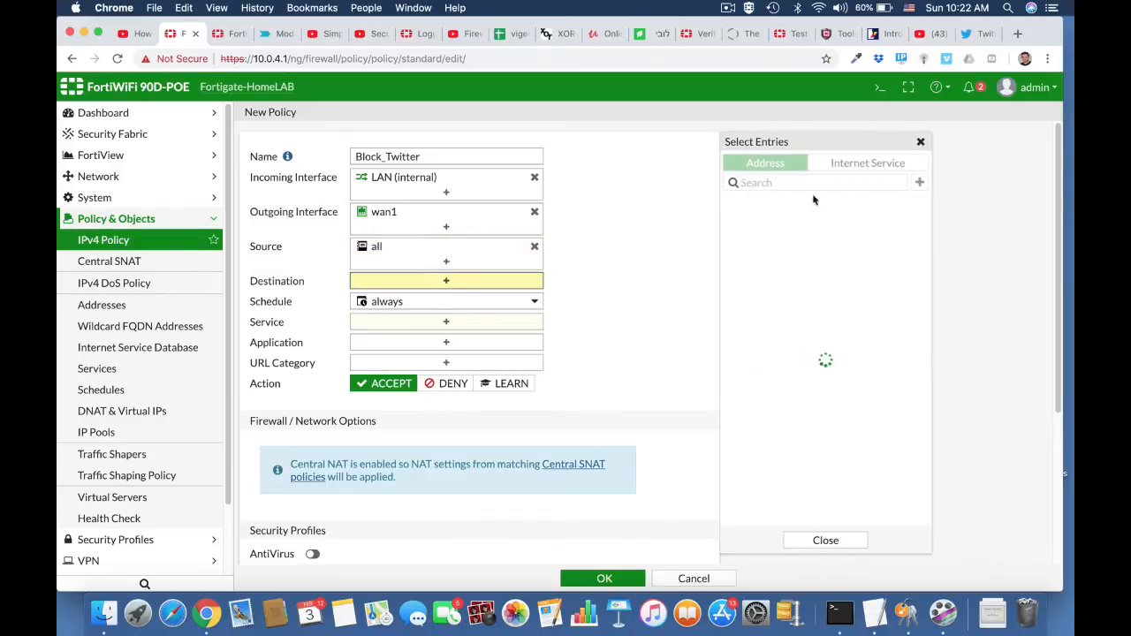
{"action": "left_click", "coordinate": [750, 222]}
{"action": "left_click", "coordinate": [457, 344]}
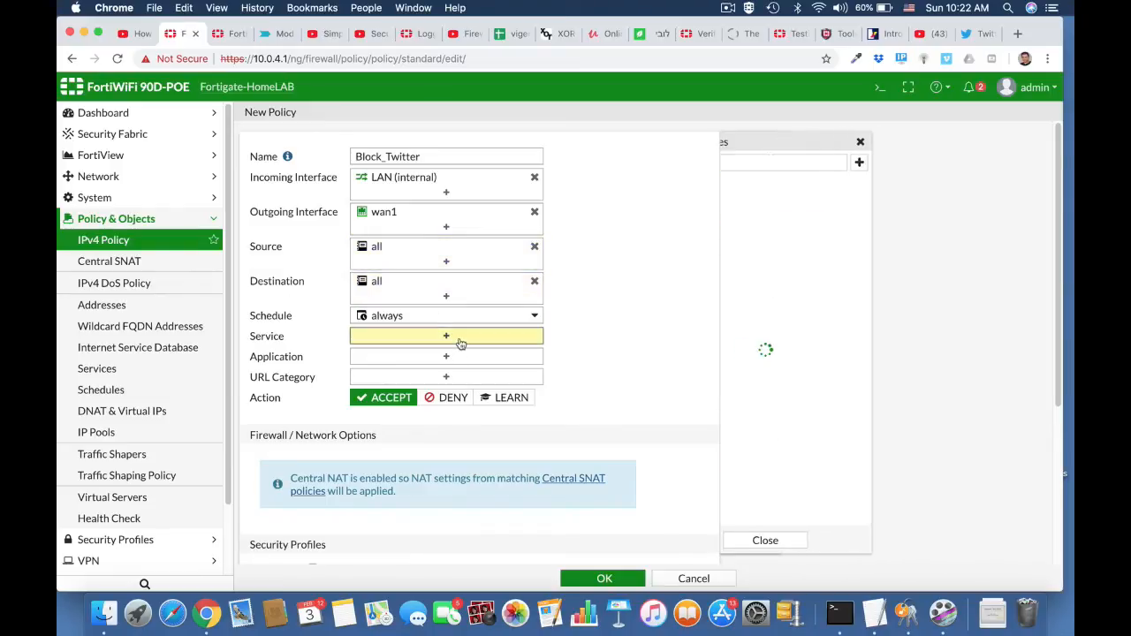
{"action": "left_click", "coordinate": [753, 218]}
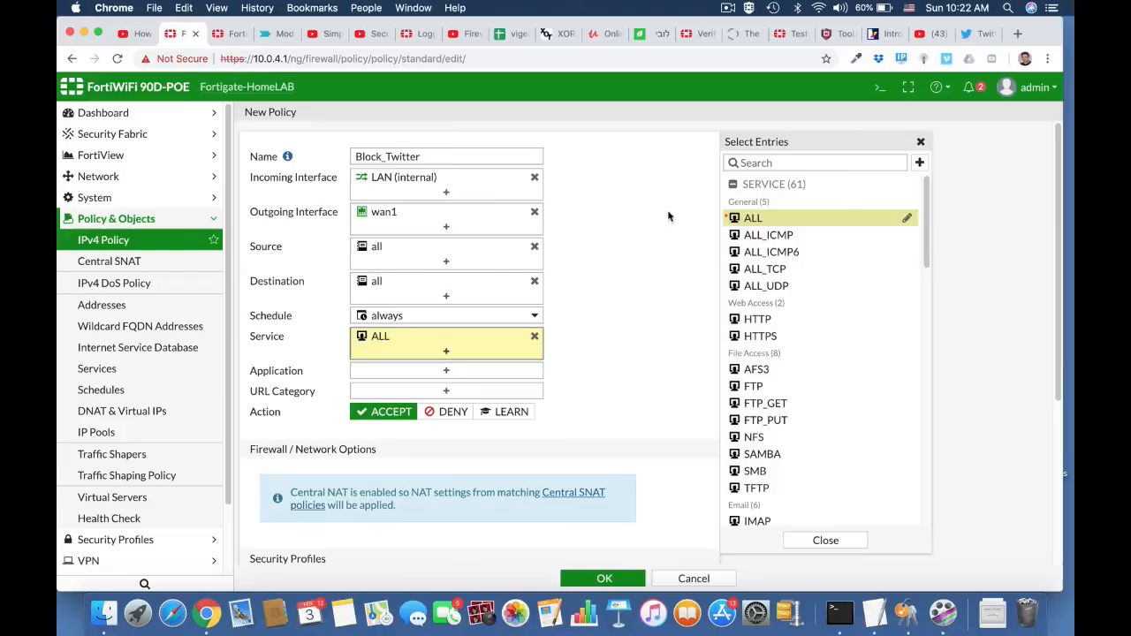
Search the applications for twitter and add Twitter, Twitter_Login and Twitter_Post to the policy.
{"action": "left_click", "coordinate": [446, 371]}
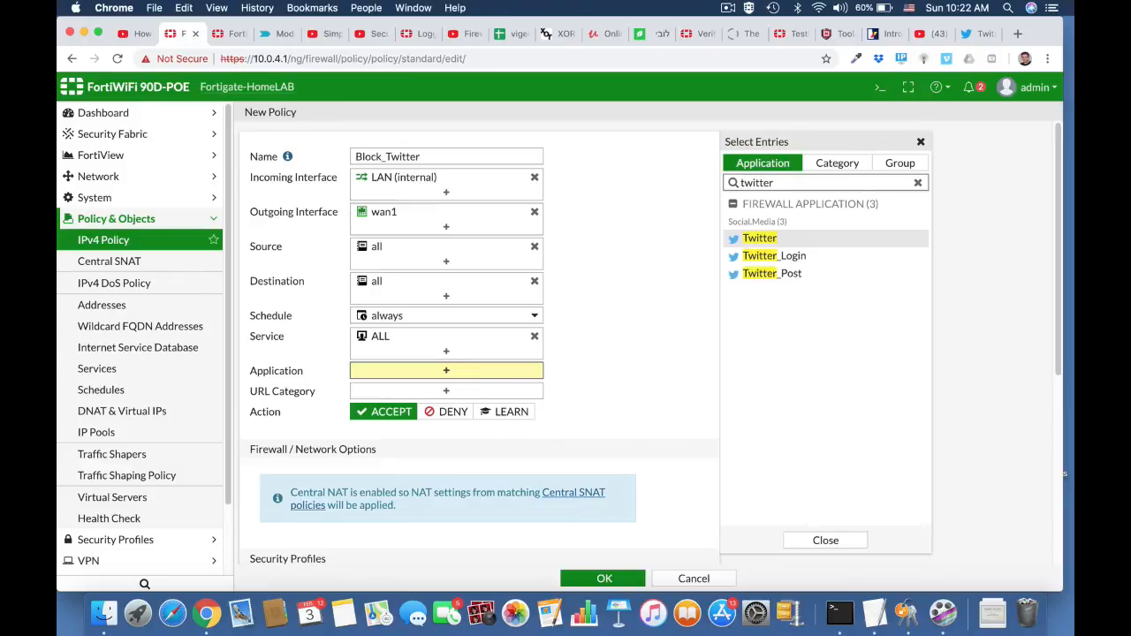
{"action": "left_click", "coordinate": [782, 238]}
{"action": "left_click", "coordinate": [774, 255]}
{"action": "left_click", "coordinate": [770, 273]}
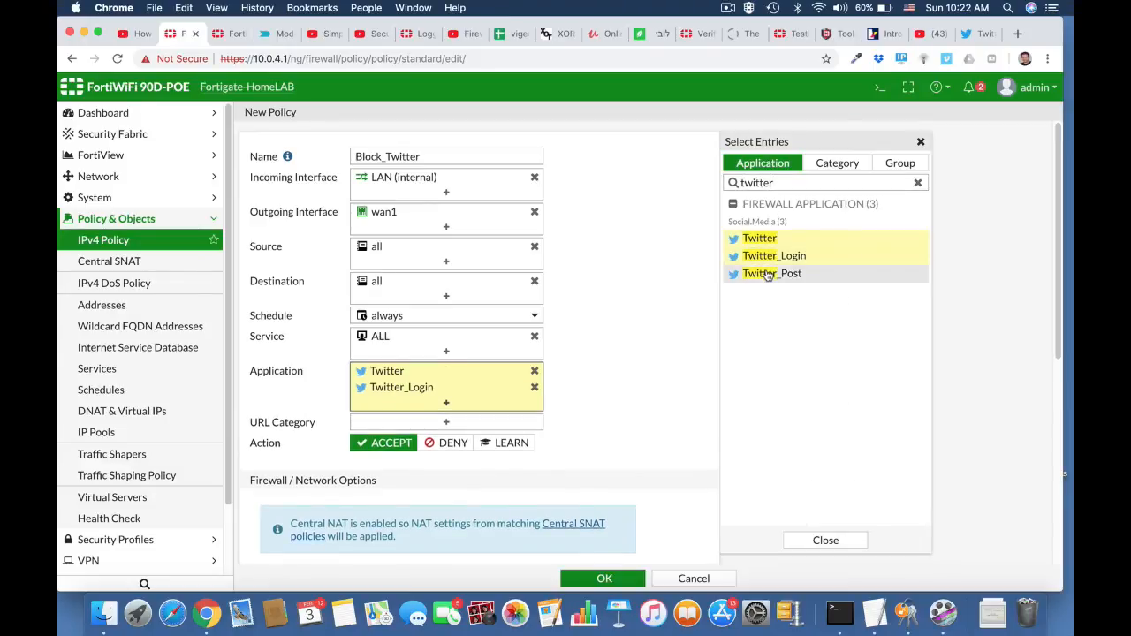
Set the Block_Twitter policy's action to Deny, enable logging of violation traffic and save the policy.
{"action": "left_click", "coordinate": [453, 460]}
{"action": "scroll", "coordinate": [600, 480], "scroll_direction": "down", "scroll_amount": 1}
{"action": "scroll", "coordinate": [600, 480], "scroll_direction": "down", "scroll_amount": 5}
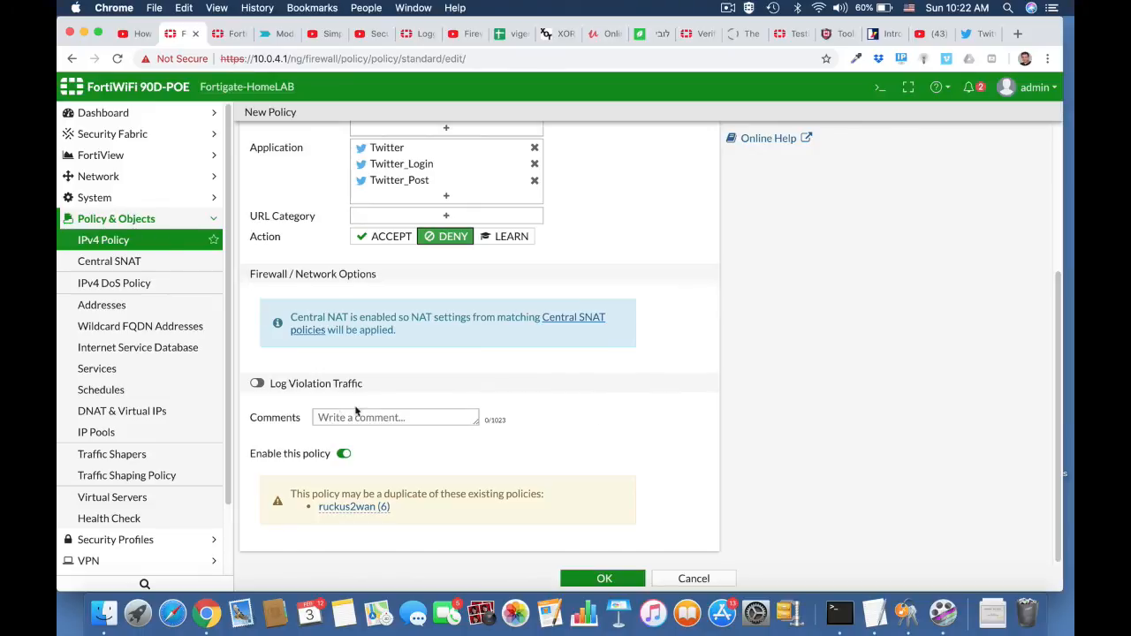
{"action": "left_click", "coordinate": [256, 384]}
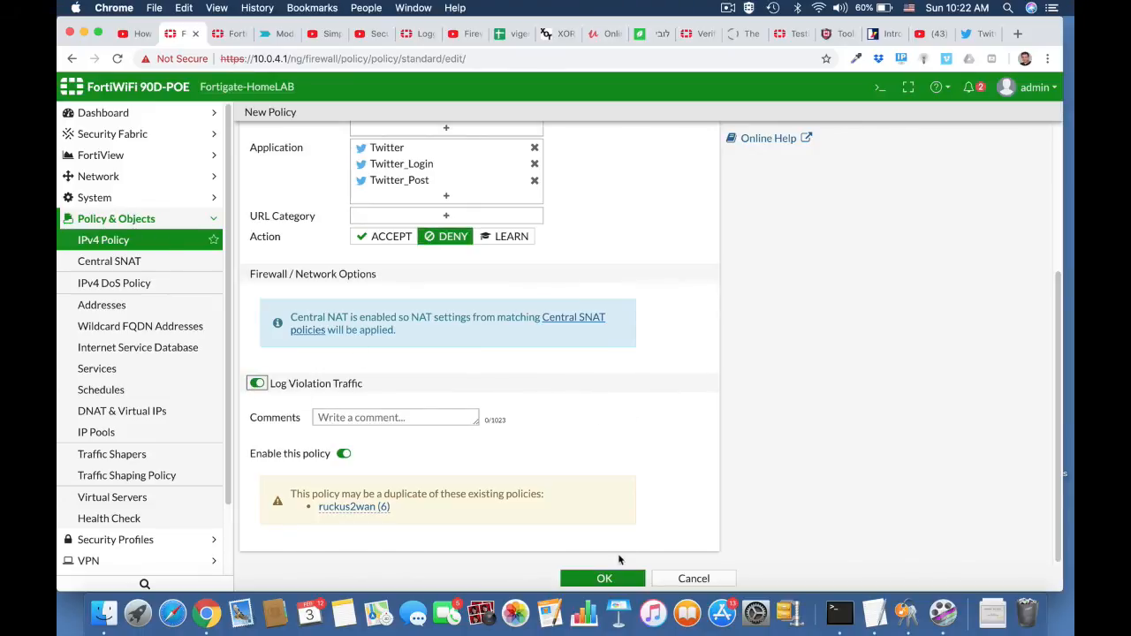
{"action": "left_click", "coordinate": [621, 579]}
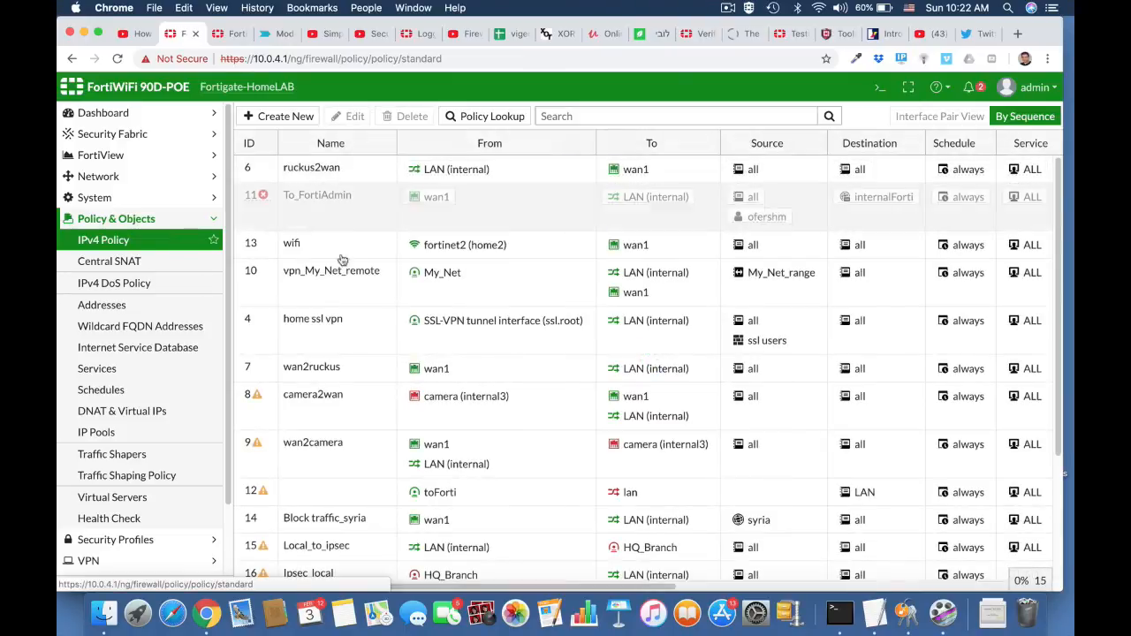
Move the Block_Twitter policy to the top of the IPv4 policy sequence, above ruckus2wan.
{"action": "scroll", "coordinate": [367, 445], "scroll_direction": "down", "scroll_amount": 5}
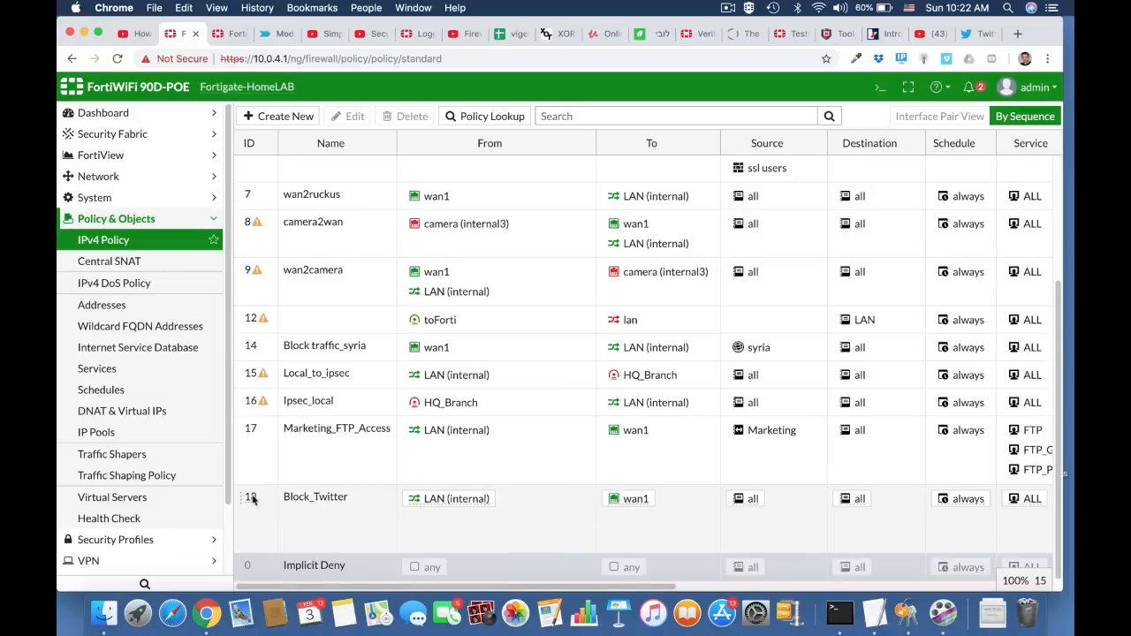
{"action": "left_click_drag", "start_coordinate": [251, 499], "coordinate": [256, 175]}
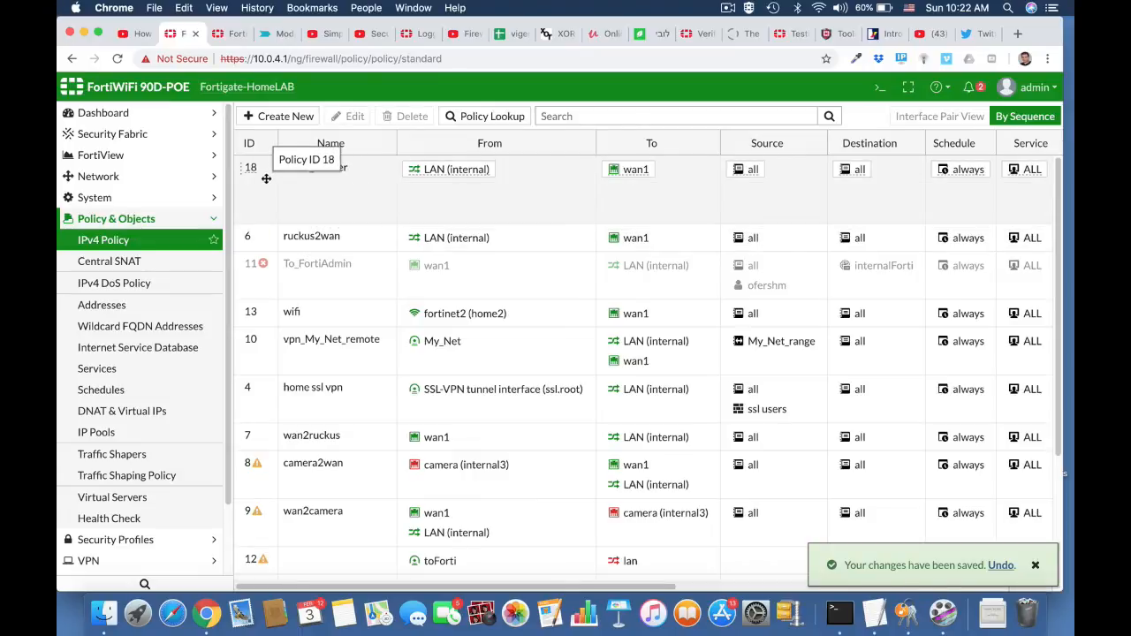
Close the open Twitter page, quit the Chrome browser completely and launch it again.
{"action": "left_click", "coordinate": [497, 58]}
{"action": "key", "text": "Return"}
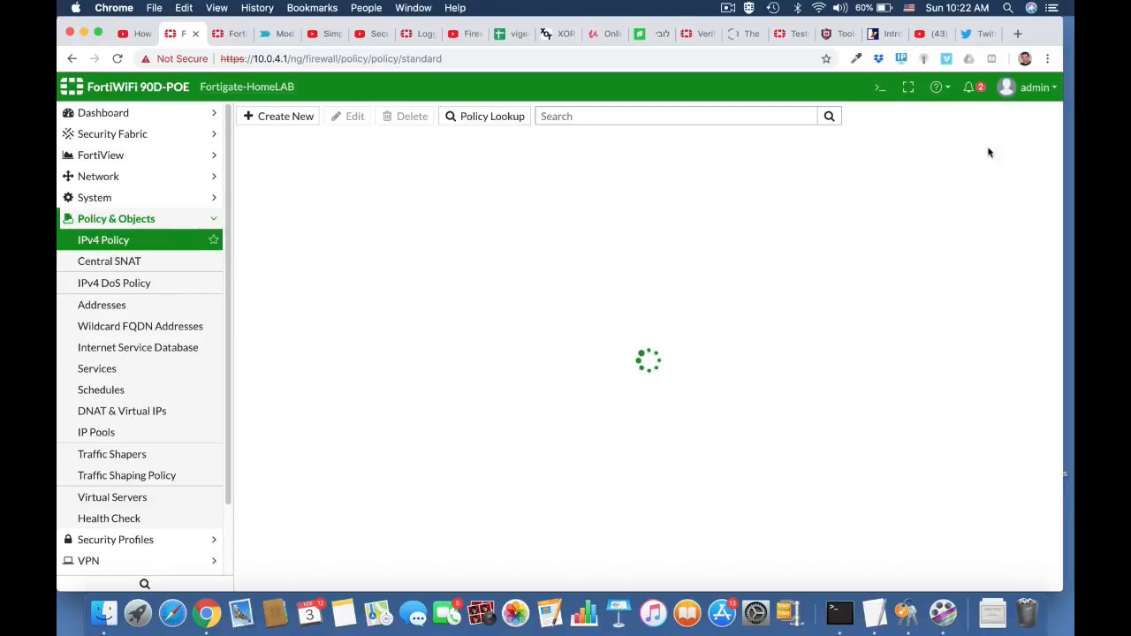
{"action": "left_click", "coordinate": [982, 36]}
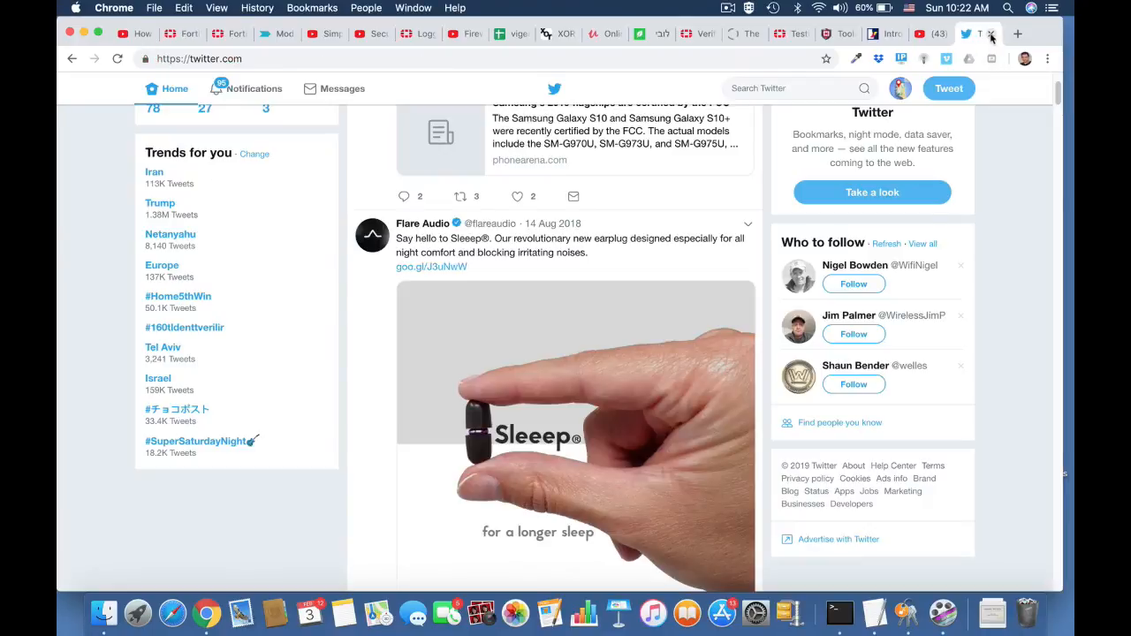
{"action": "left_click", "coordinate": [990, 35]}
{"action": "key", "text": "super+q"}
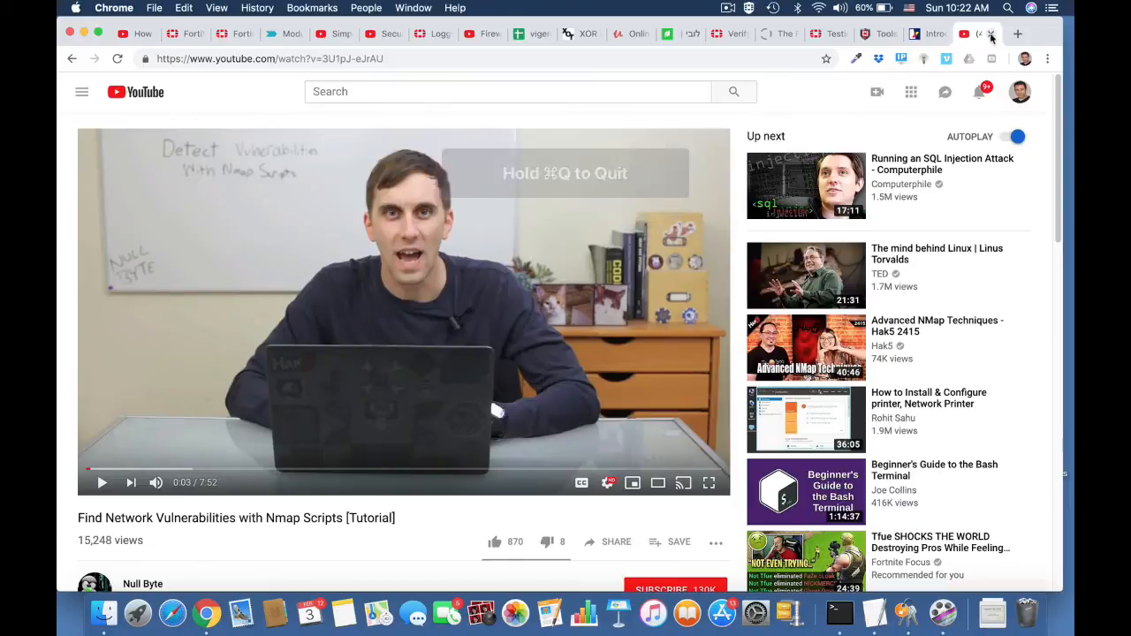
{"action": "key", "text": "super+q"}
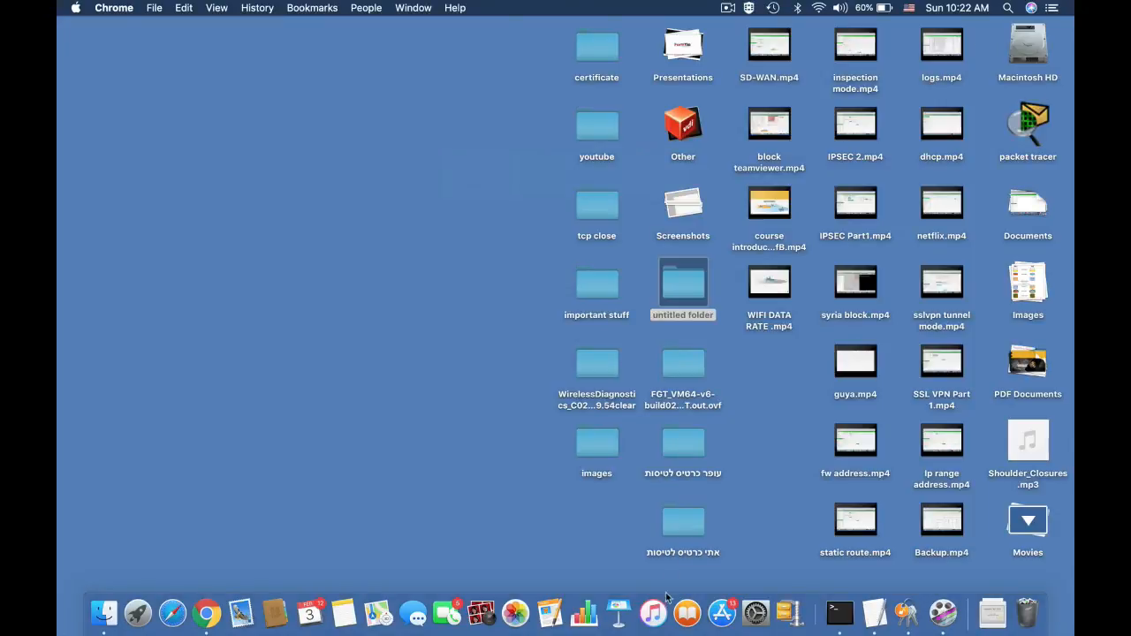
{"action": "left_click", "coordinate": [206, 612]}
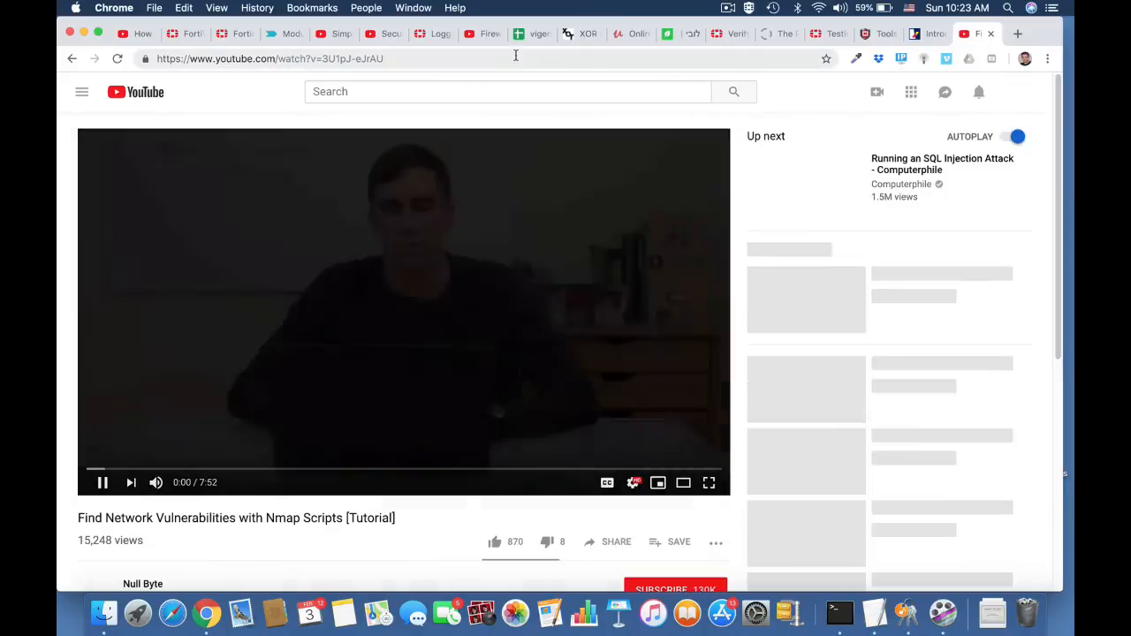
Test the Block_Twitter policy by searching the web for twitter and trying to load twitter.com in a new tab.
{"action": "key", "text": "super+t"}
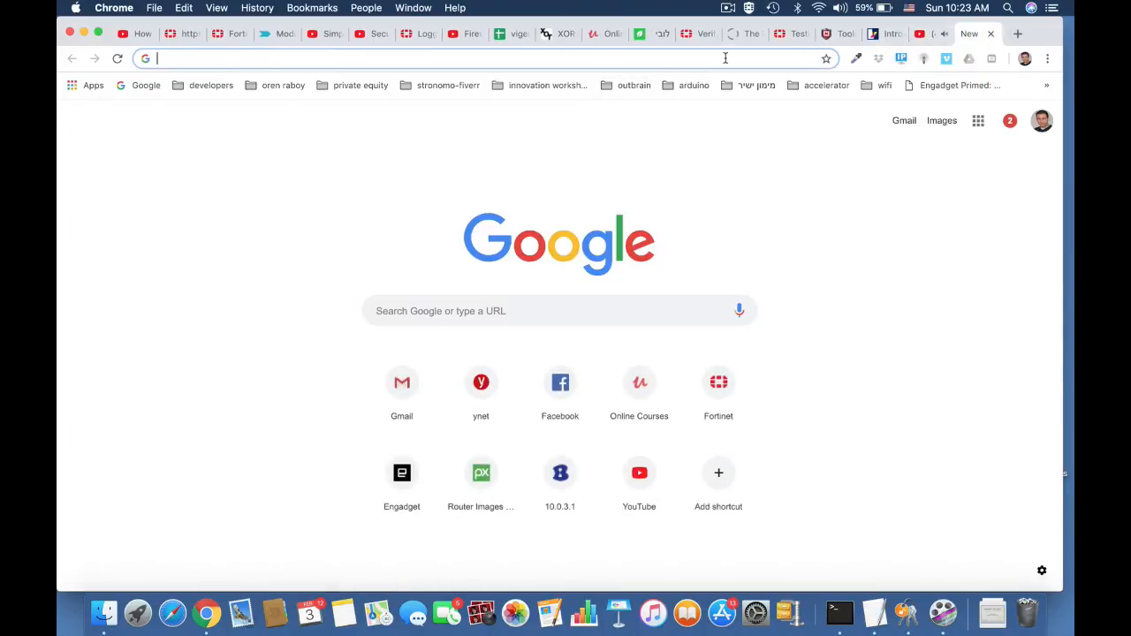
{"action": "type", "text": "twiit"}
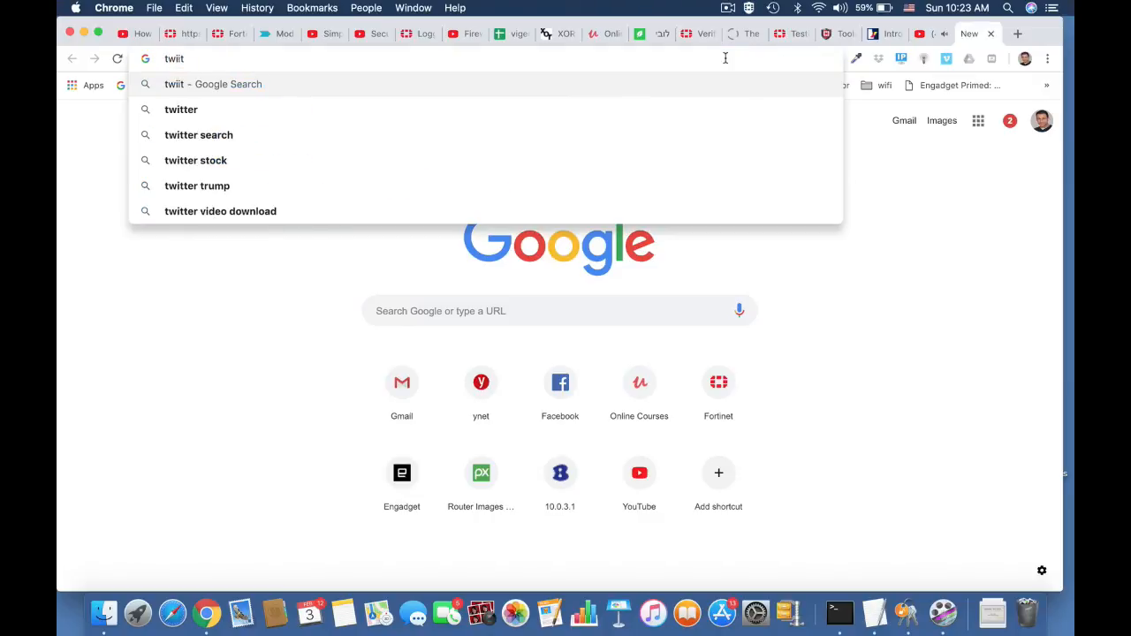
{"action": "key", "text": "Down"}
{"action": "key", "text": "Return"}
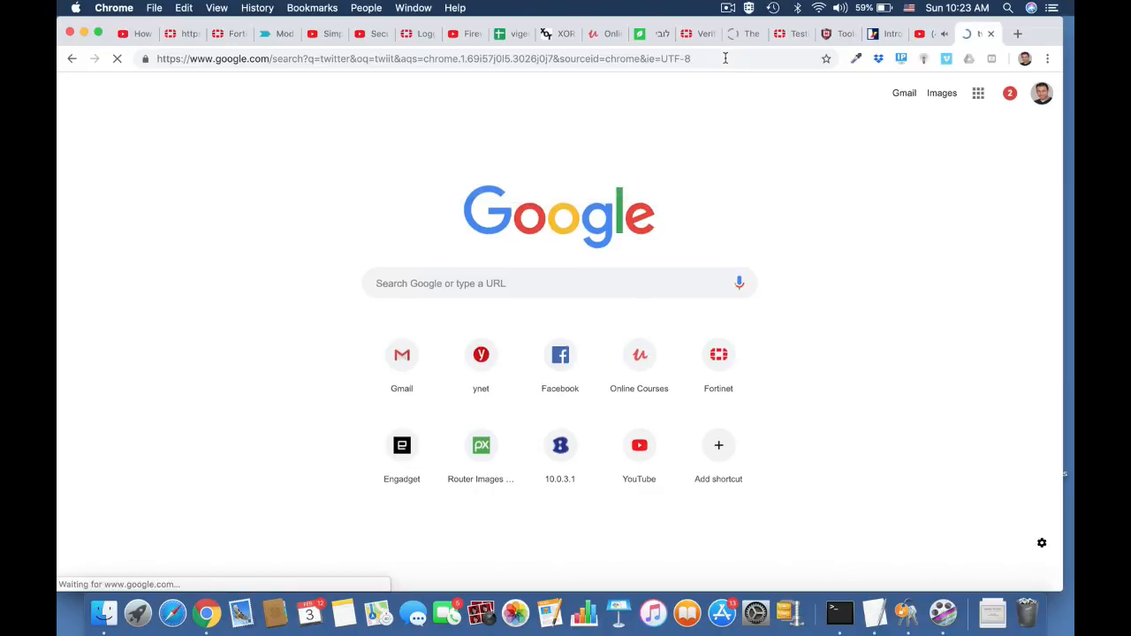
{"action": "left_click", "coordinate": [289, 205]}
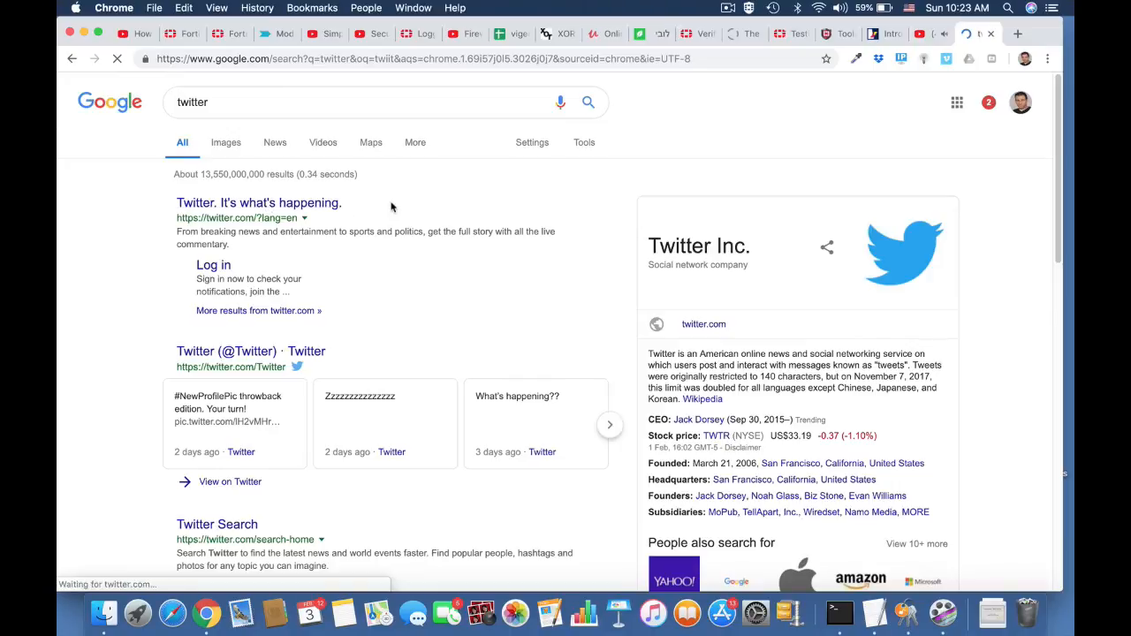
{"action": "left_click", "coordinate": [524, 60]}
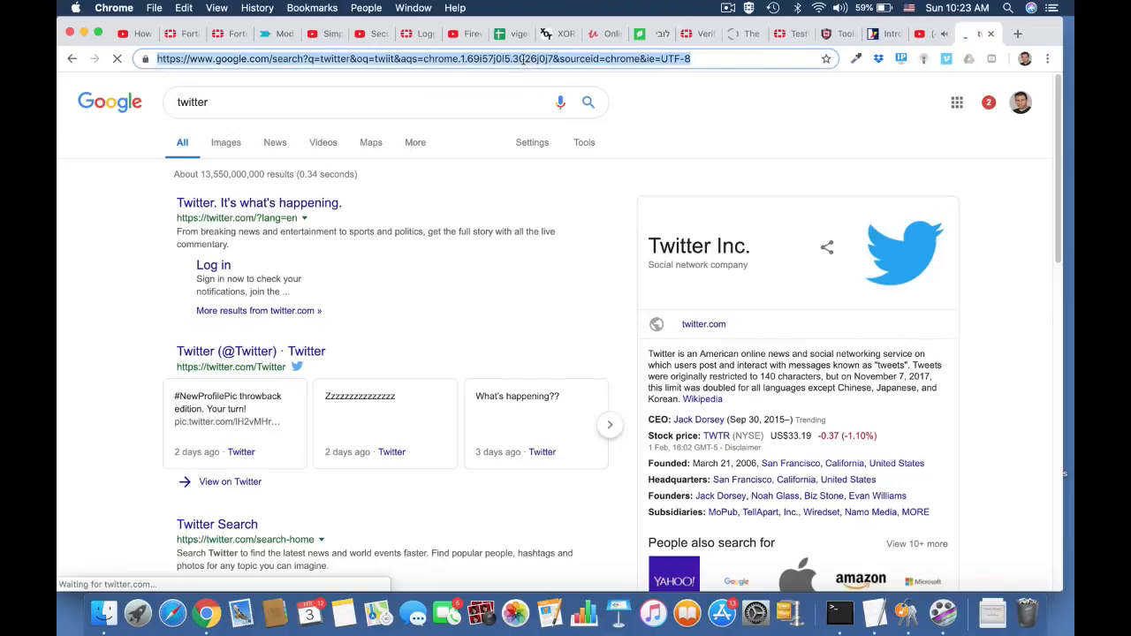
{"action": "type", "text": "twitter"}
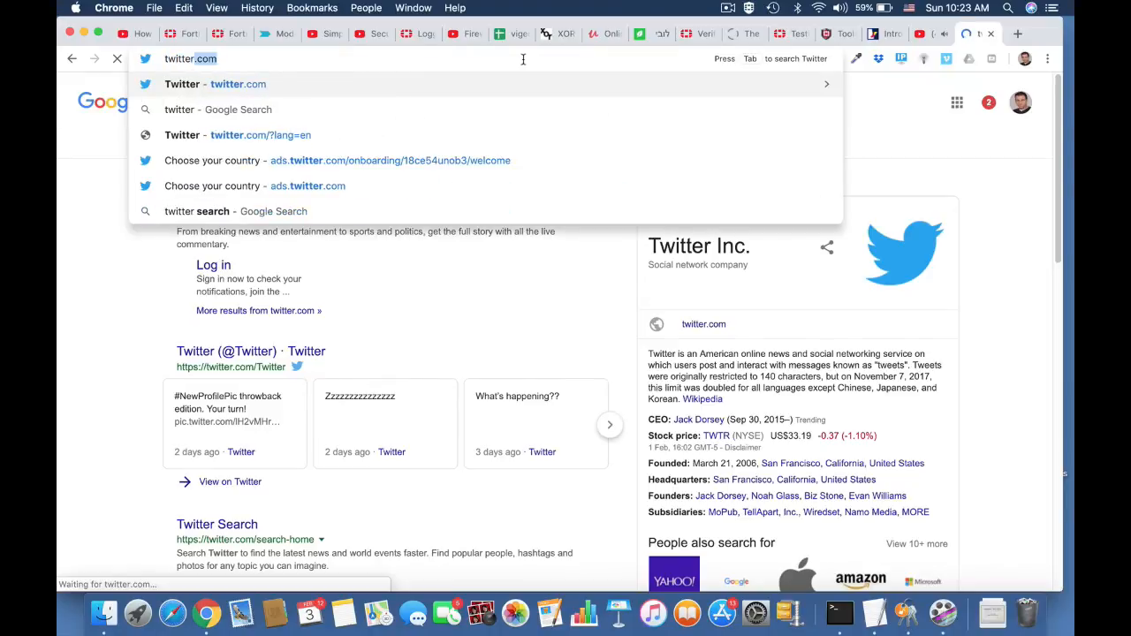
{"action": "key", "text": "Return"}
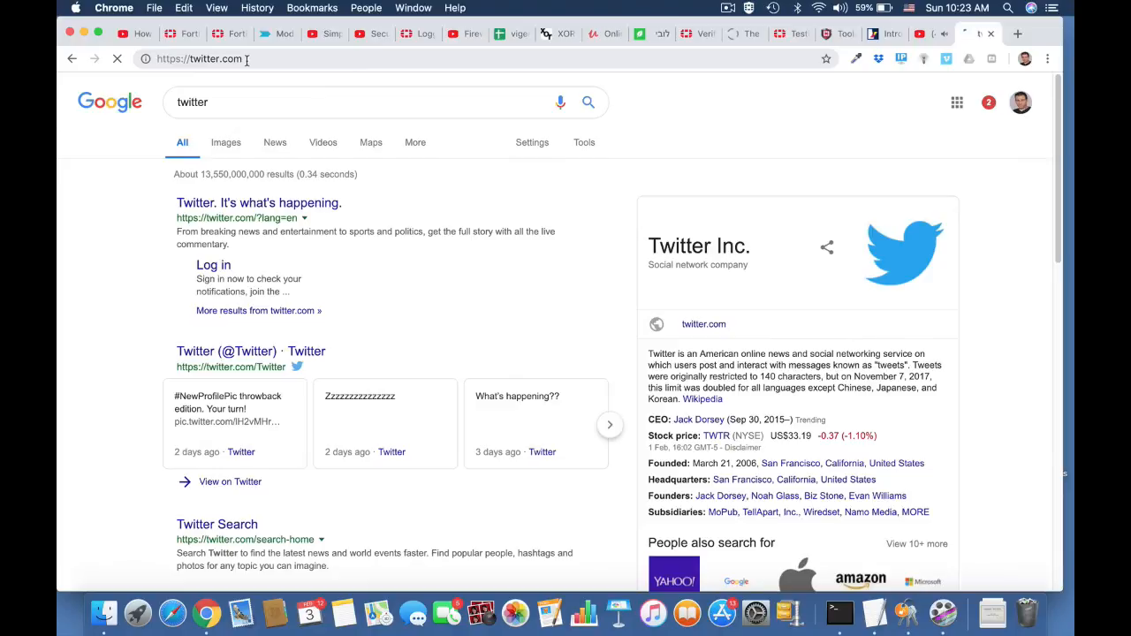
Return to the FortiGate and open the Application Control log to examine the Twitter entries.
{"action": "left_click", "coordinate": [200, 36]}
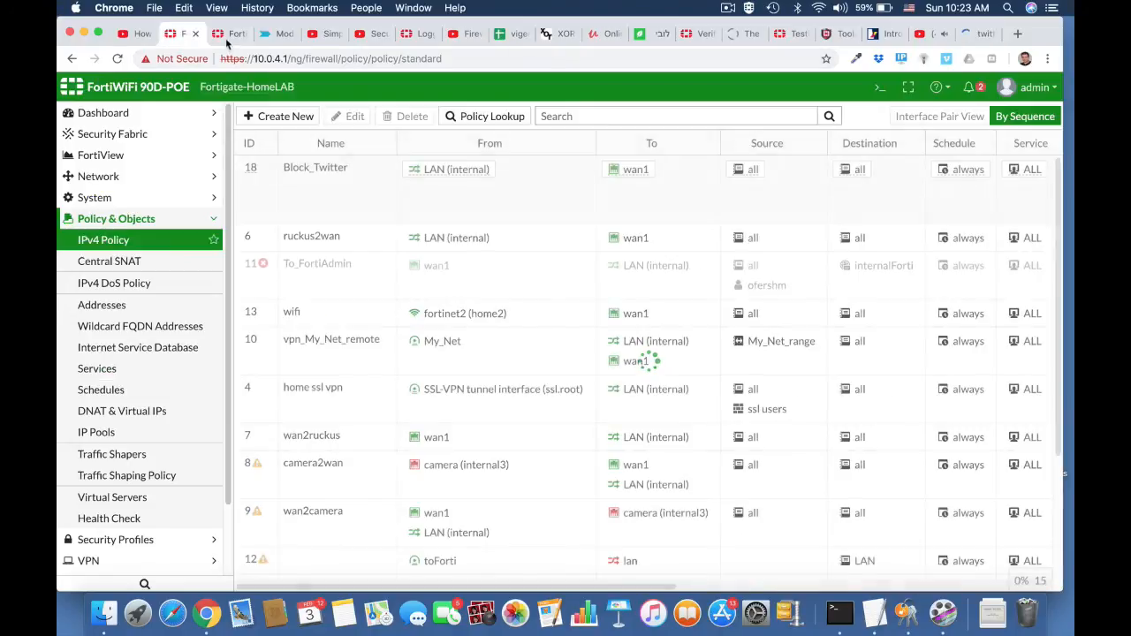
{"action": "scroll", "coordinate": [123, 495], "scroll_direction": "down", "scroll_amount": 2}
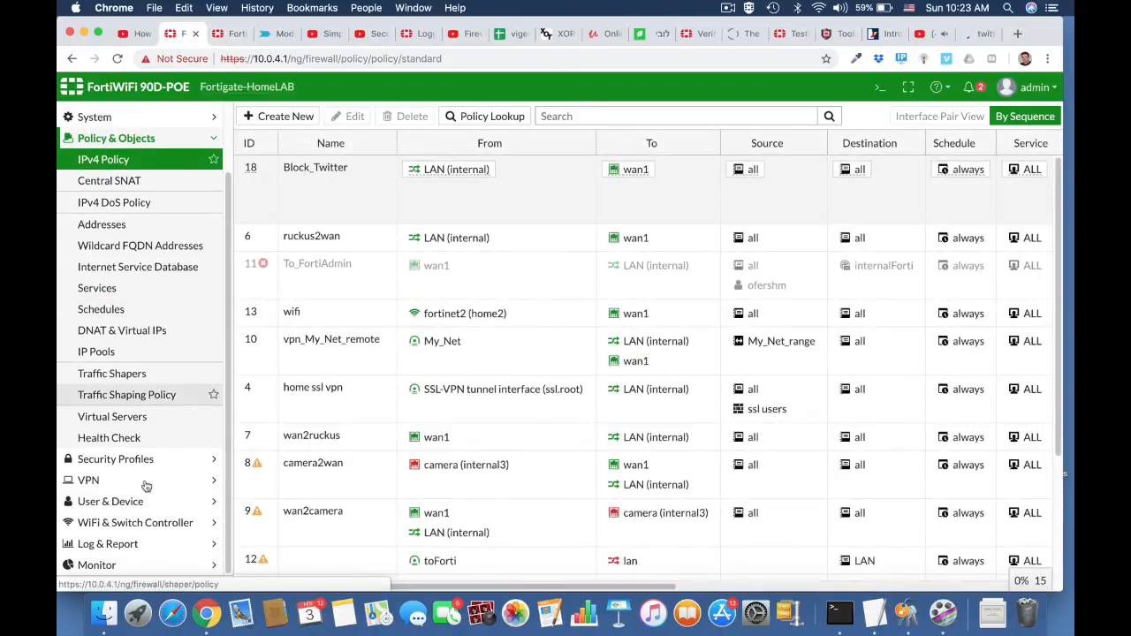
{"action": "left_click", "coordinate": [122, 544]}
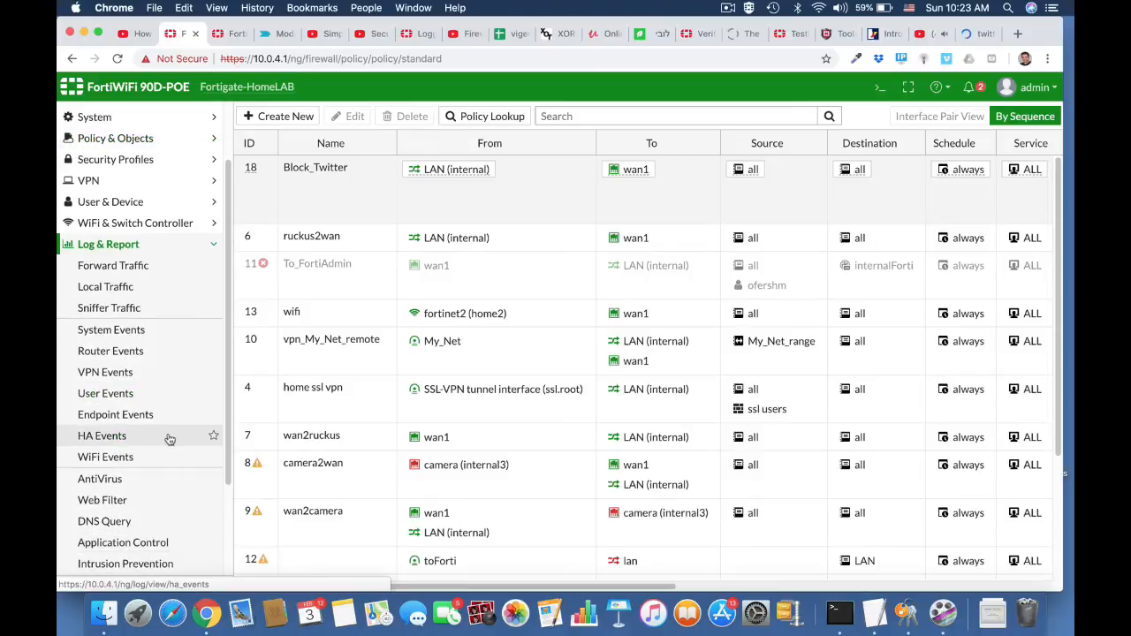
{"action": "left_click", "coordinate": [156, 543]}
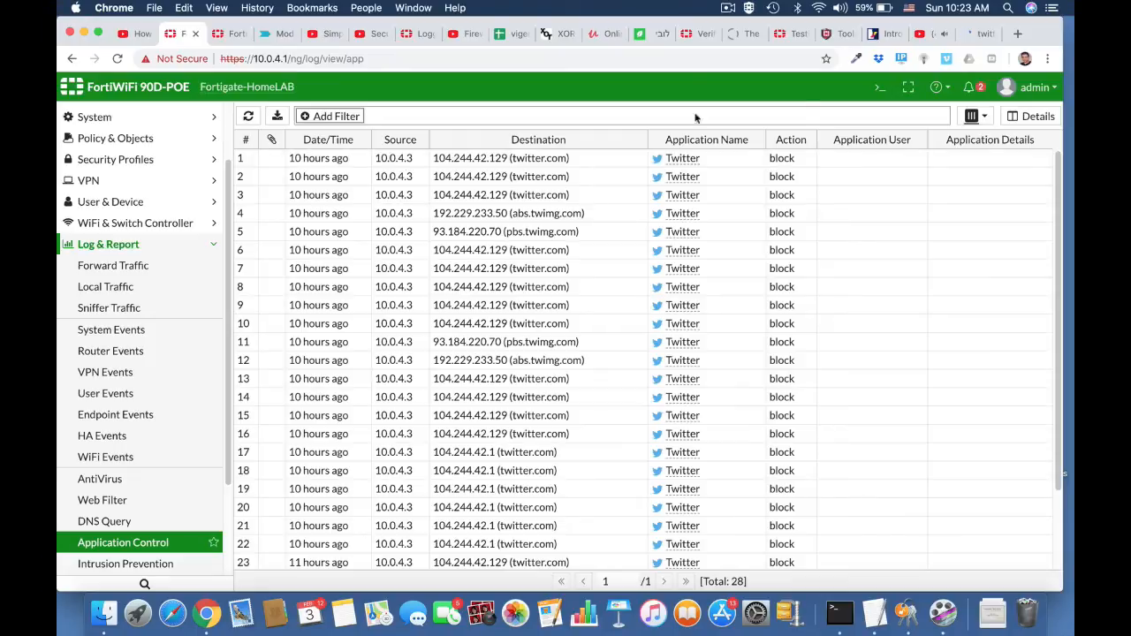
{"action": "left_click", "coordinate": [733, 7]}
{"action": "left_click", "coordinate": [750, 38]}
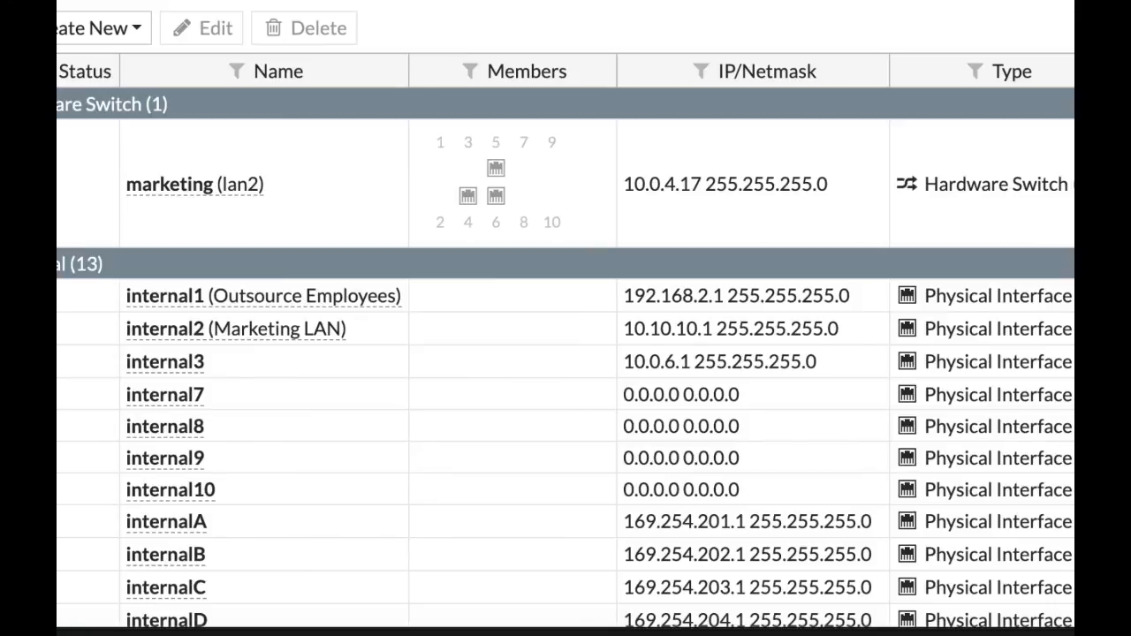
Create a user group named OutsourceEMP of type Guest and save it.
{"action": "mouse_move", "coordinate": [362, 313]}
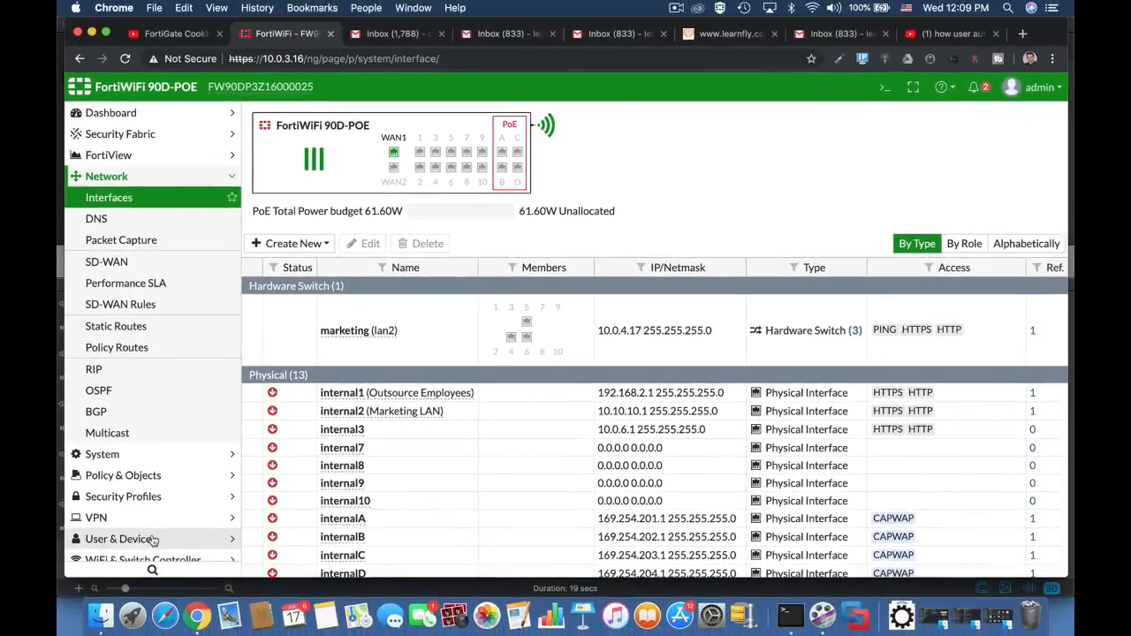
{"action": "left_click", "coordinate": [153, 538]}
{"action": "left_click", "coordinate": [149, 326]}
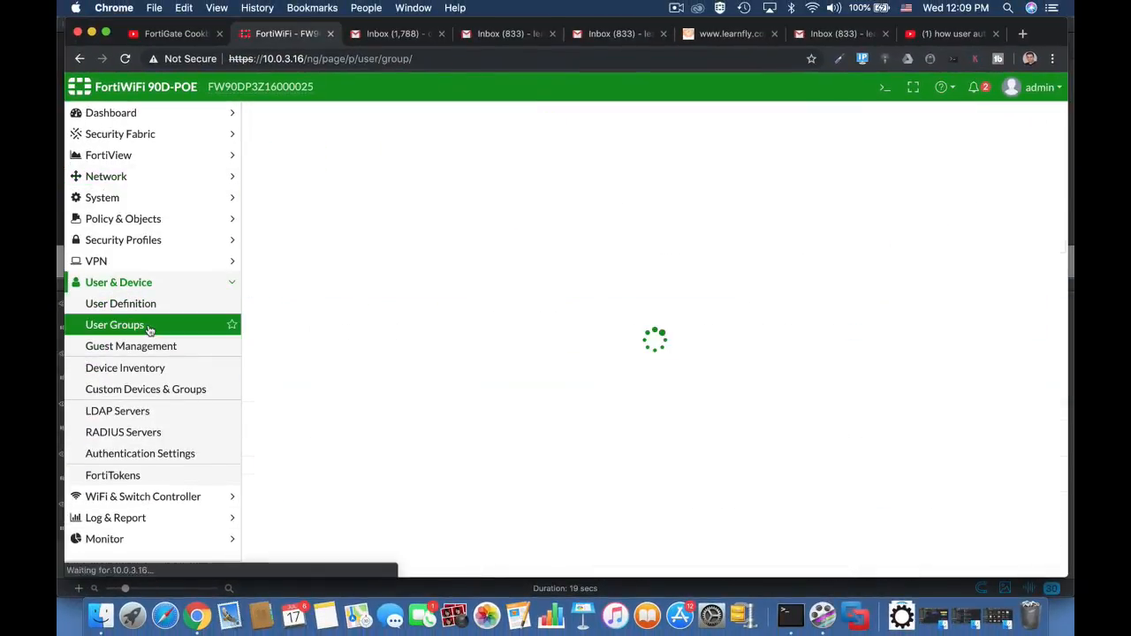
{"action": "left_click", "coordinate": [288, 116]}
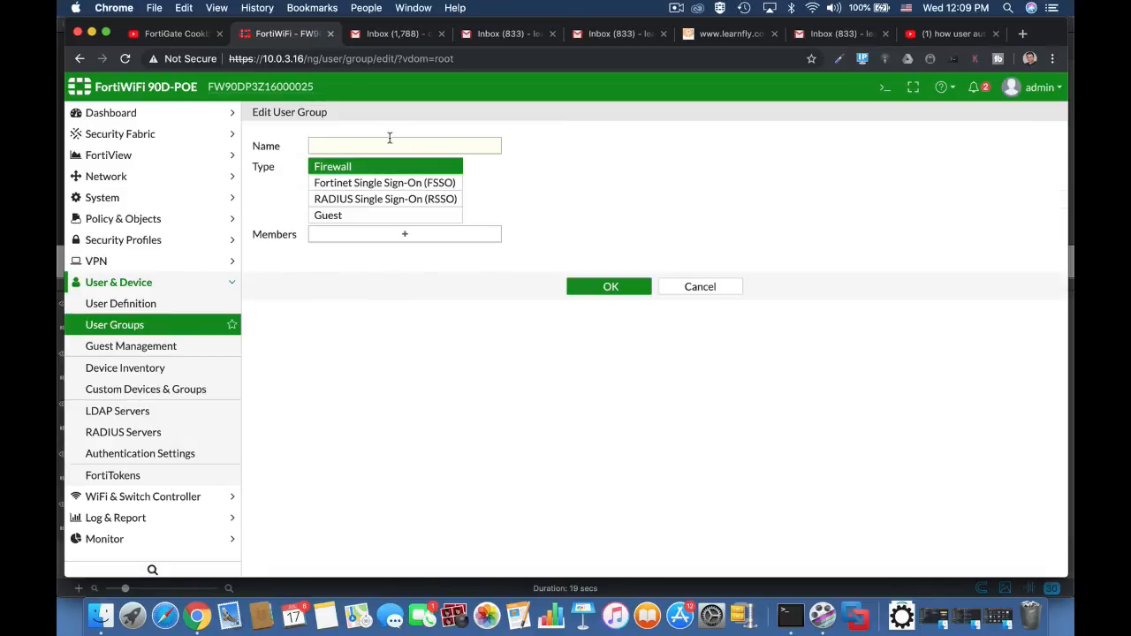
{"action": "type", "text": "Out"}
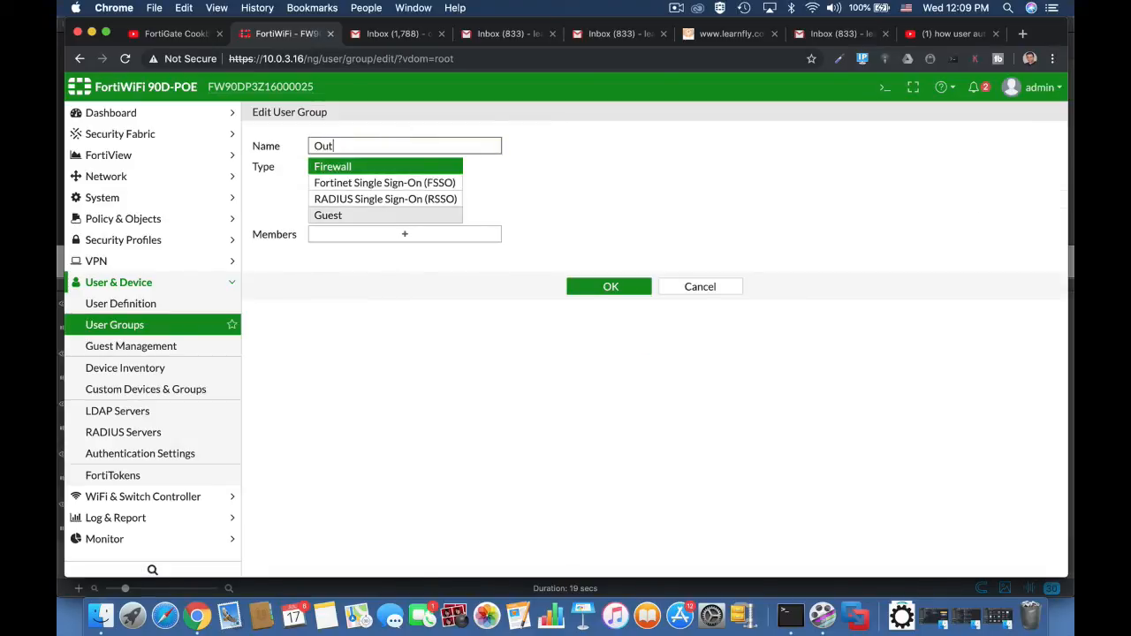
{"action": "type", "text": "sourceEMP"}
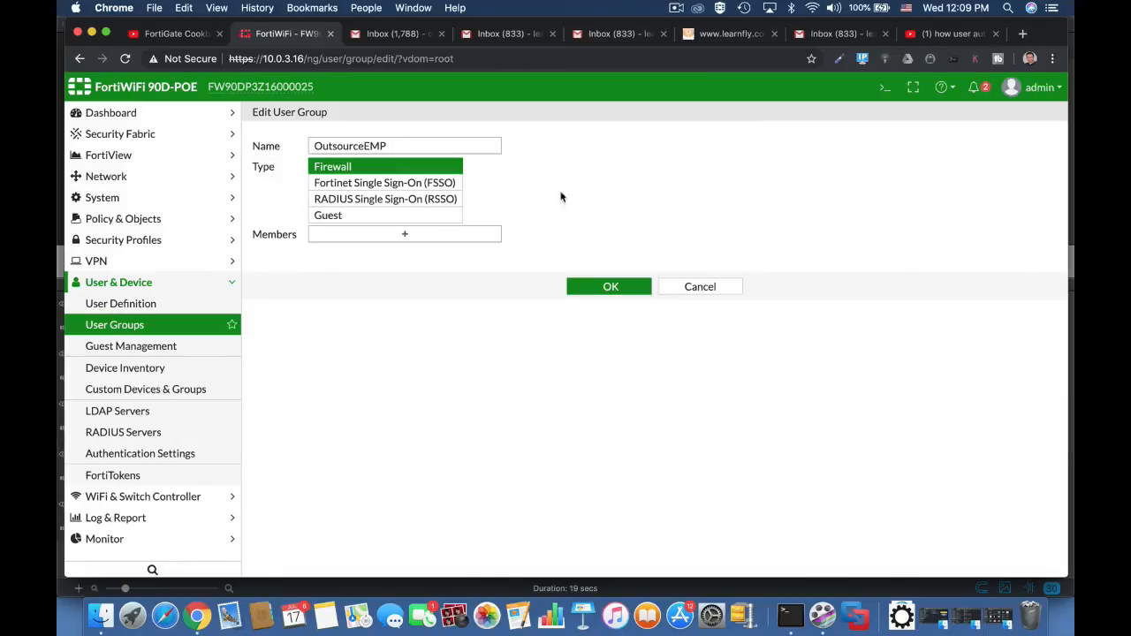
{"action": "left_click", "coordinate": [415, 216]}
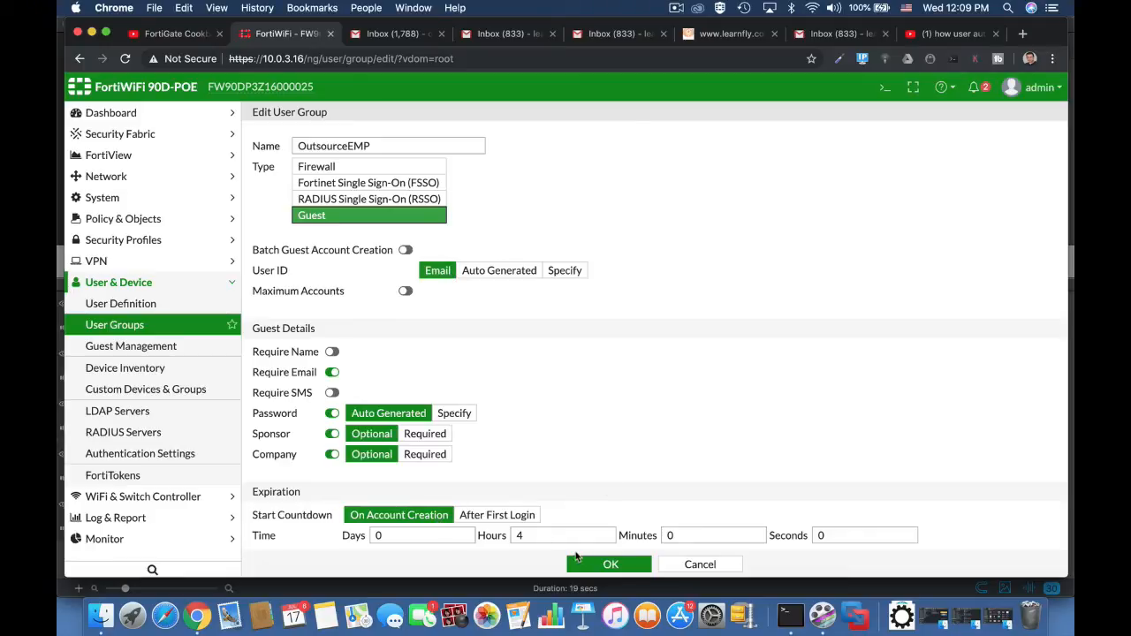
{"action": "double_click", "coordinate": [529, 538]}
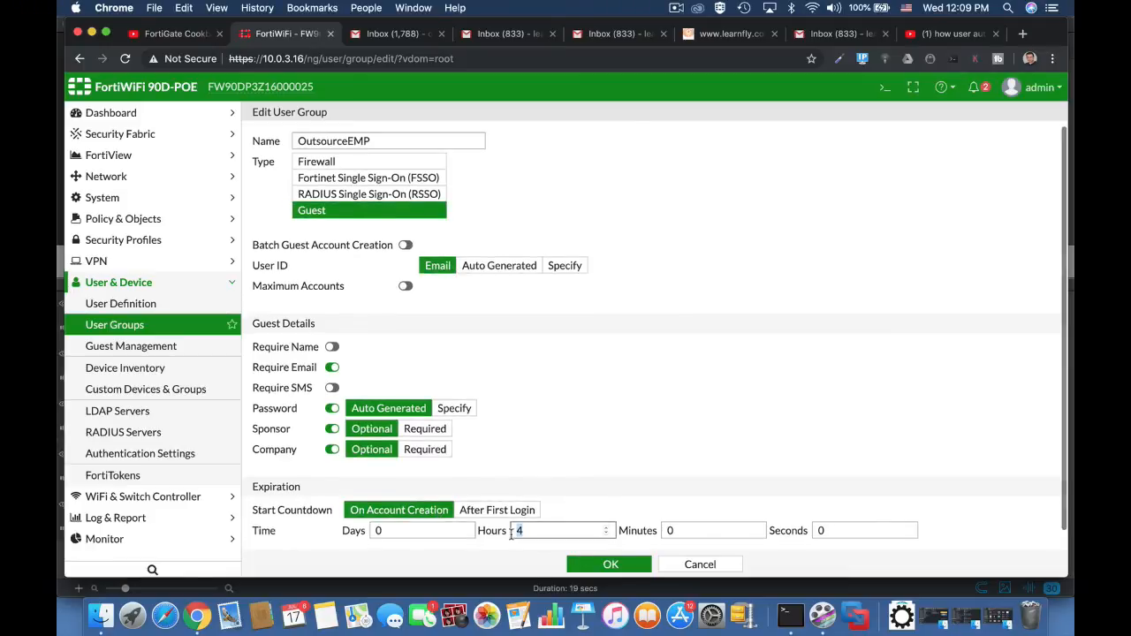
{"action": "left_click", "coordinate": [616, 567]}
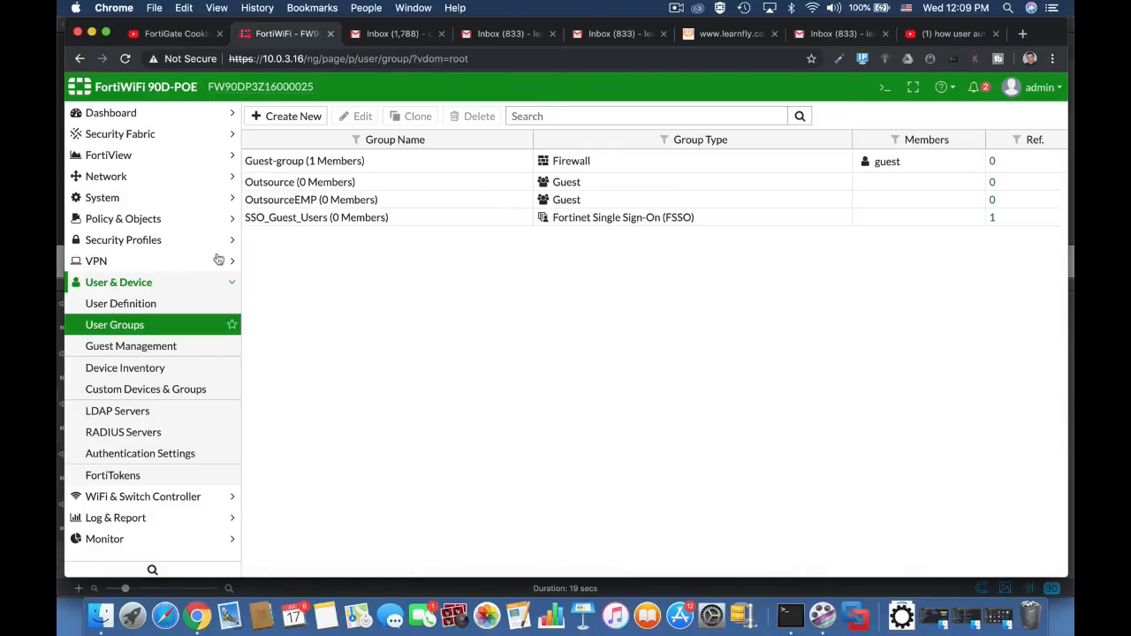
Start a new local administrator account, entering its username, password and password confirmation.
{"action": "left_click", "coordinate": [140, 203]}
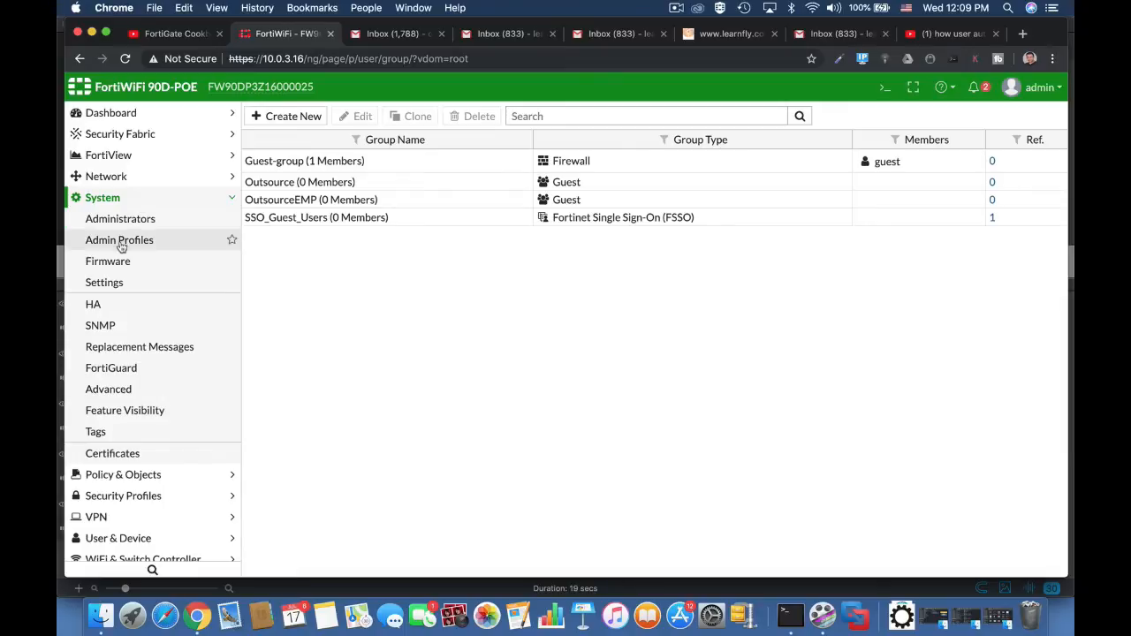
{"action": "left_click", "coordinate": [127, 223]}
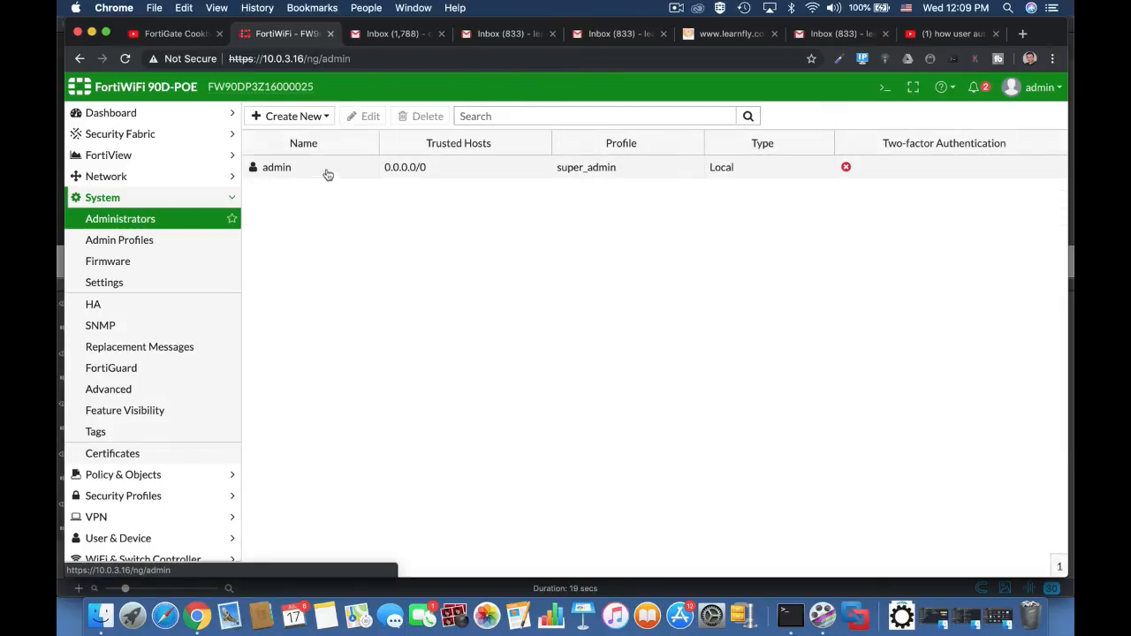
{"action": "left_click", "coordinate": [288, 116]}
{"action": "left_click", "coordinate": [283, 134]}
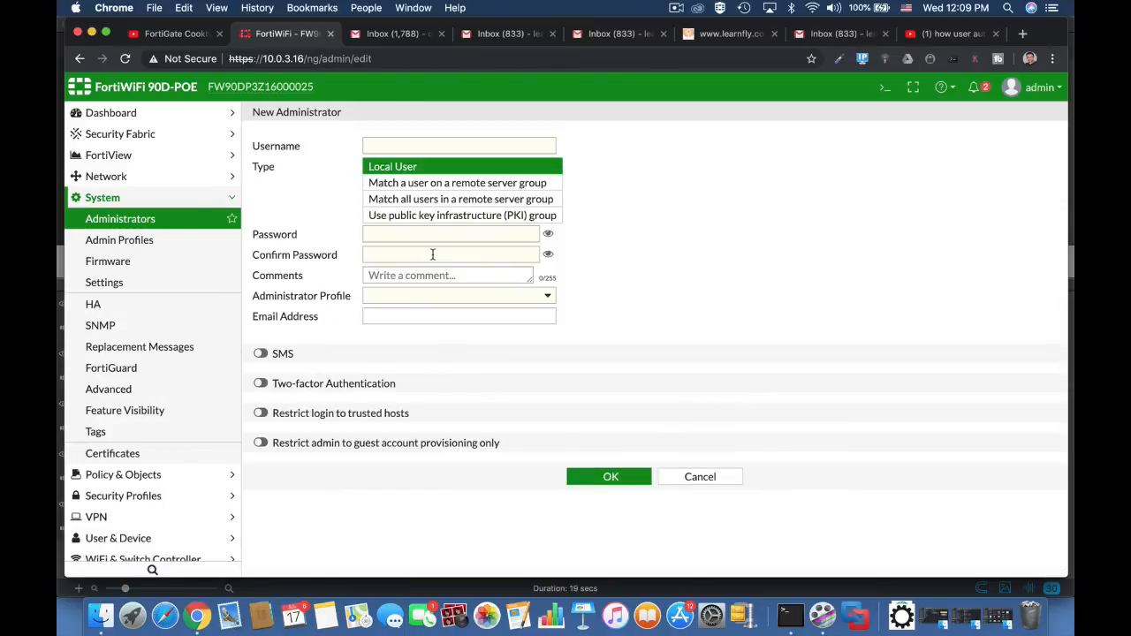
{"action": "left_click", "coordinate": [394, 146]}
{"action": "left_click", "coordinate": [428, 234]}
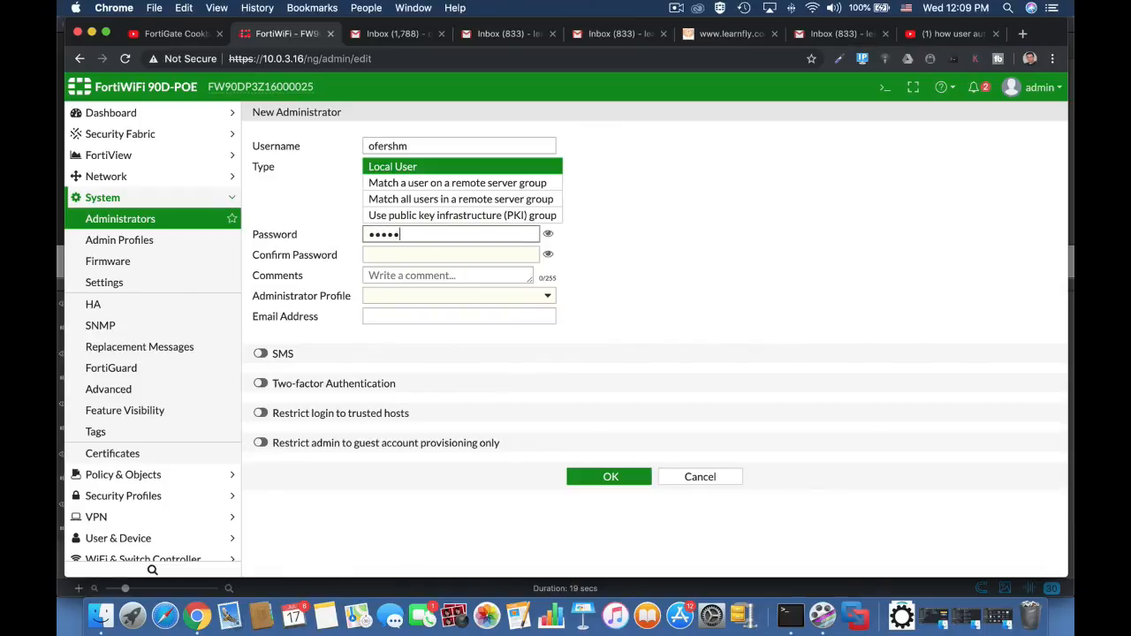
{"action": "left_click", "coordinate": [431, 256]}
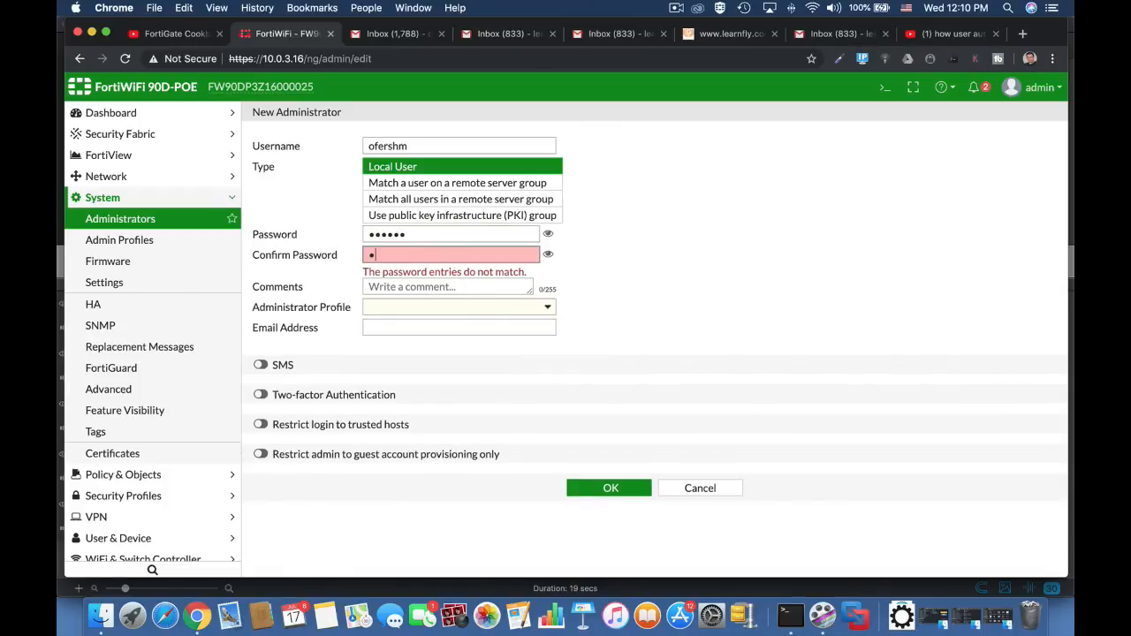
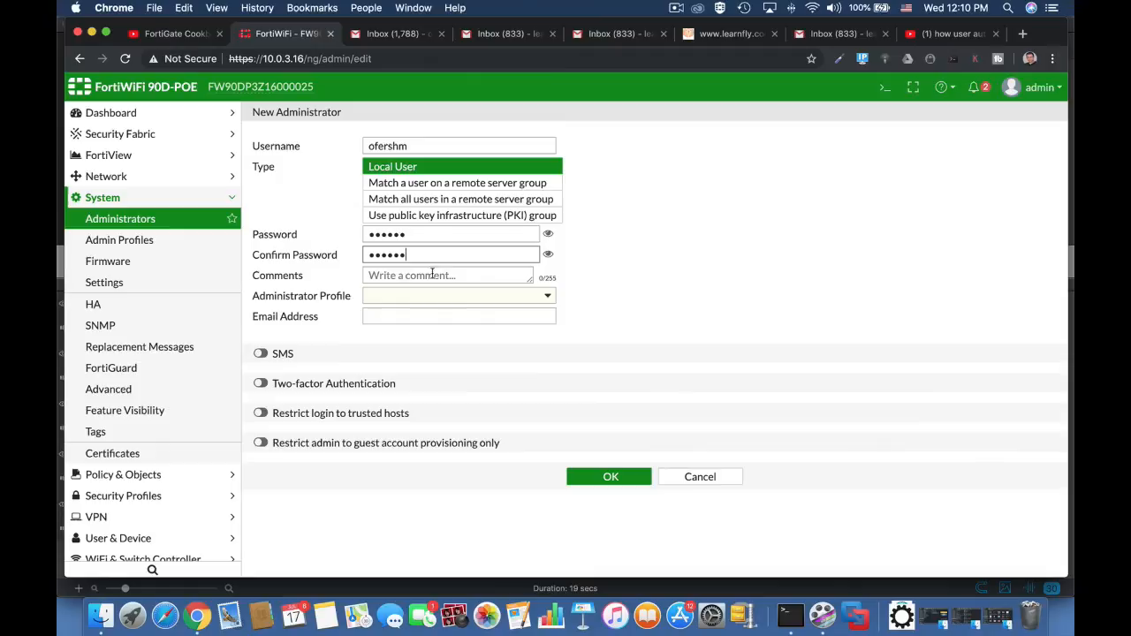
Restrict the new administrator to guest account provisioning only with the guest group OutsourceEMP, and save the account.
{"action": "left_click", "coordinate": [261, 443]}
{"action": "left_click", "coordinate": [432, 450]}
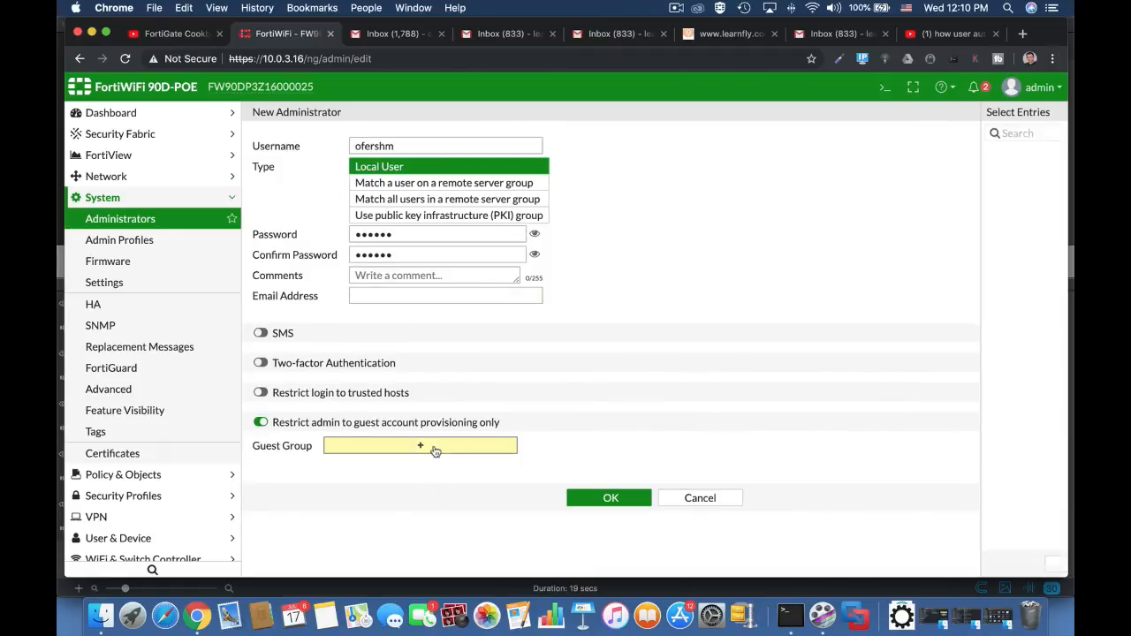
{"action": "left_click", "coordinate": [934, 185]}
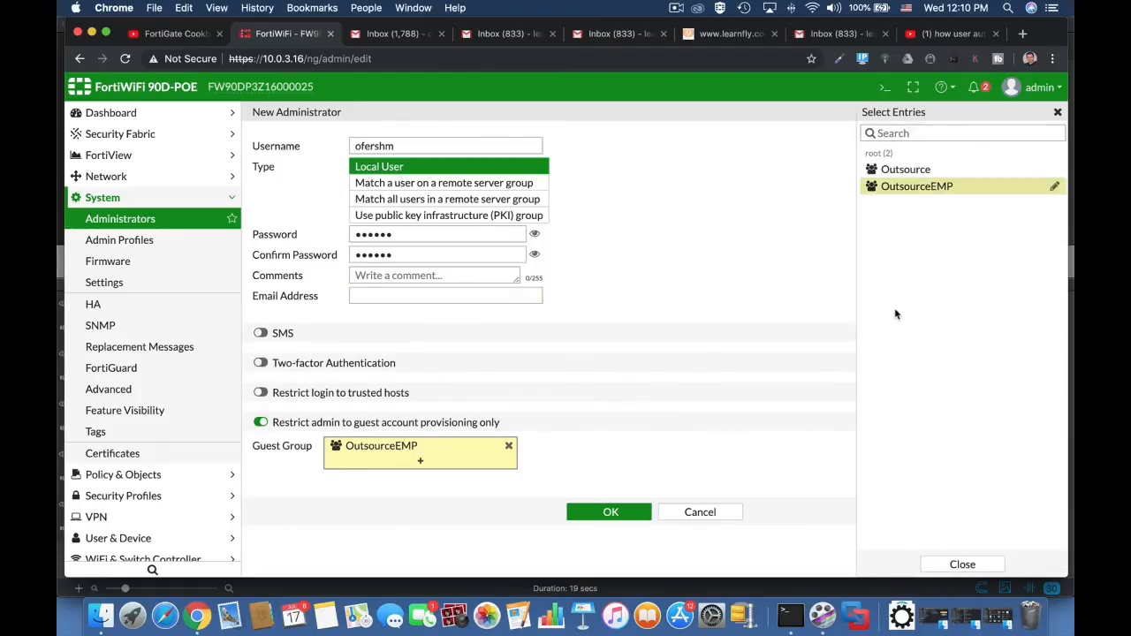
{"action": "left_click", "coordinate": [628, 514]}
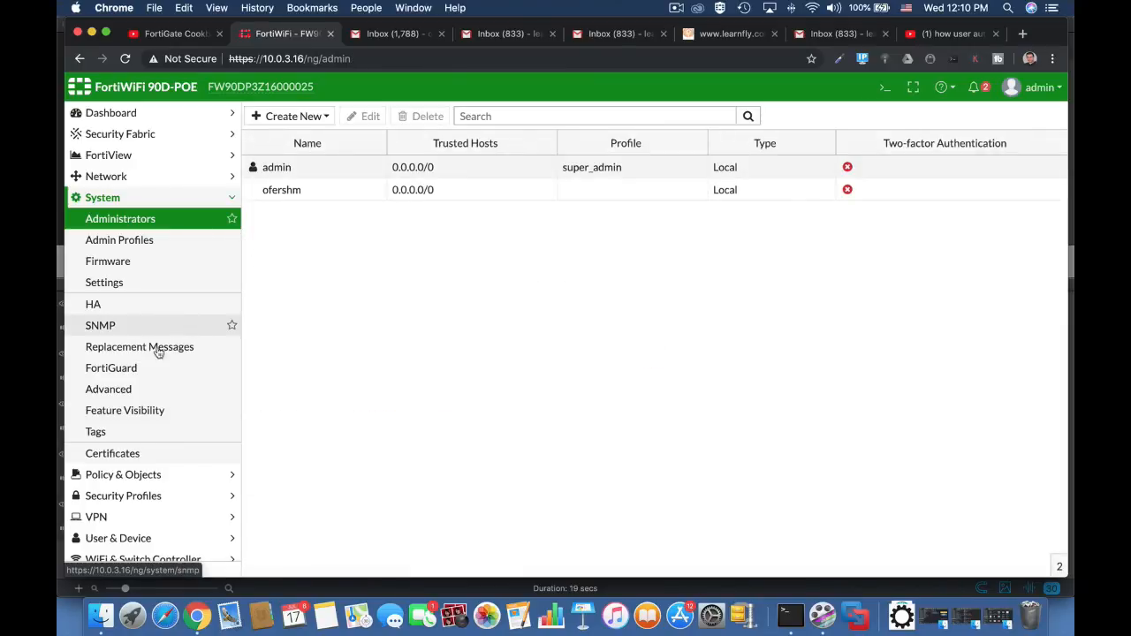
Open the Outsource Employees (internal1) interface for editing and bring up its admission control settings.
{"action": "left_click", "coordinate": [153, 179]}
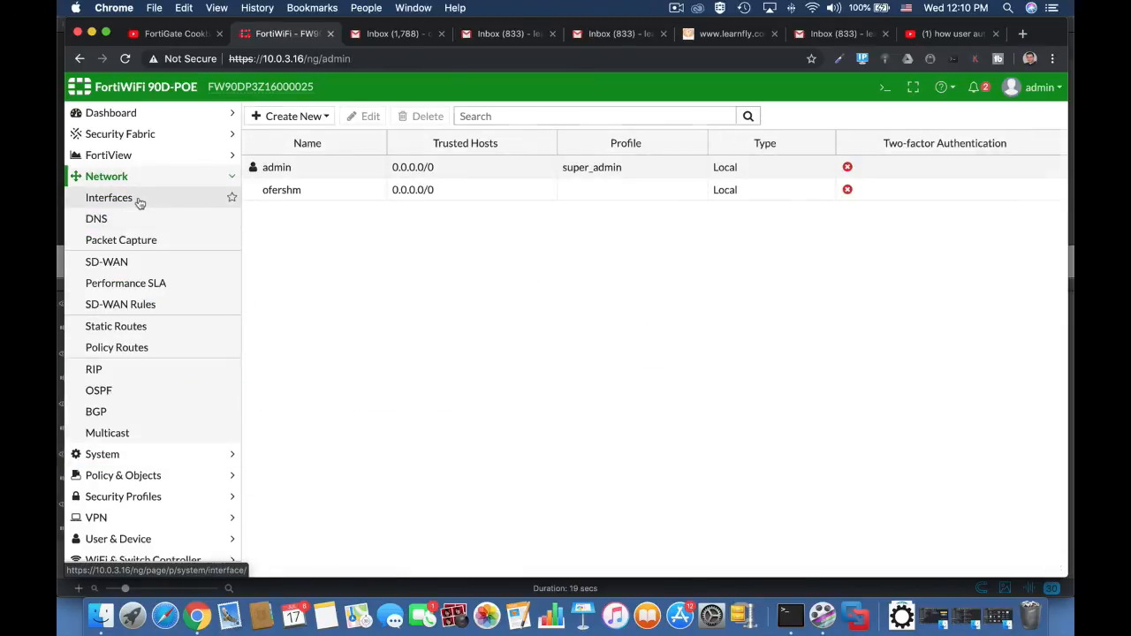
{"action": "left_click", "coordinate": [139, 200]}
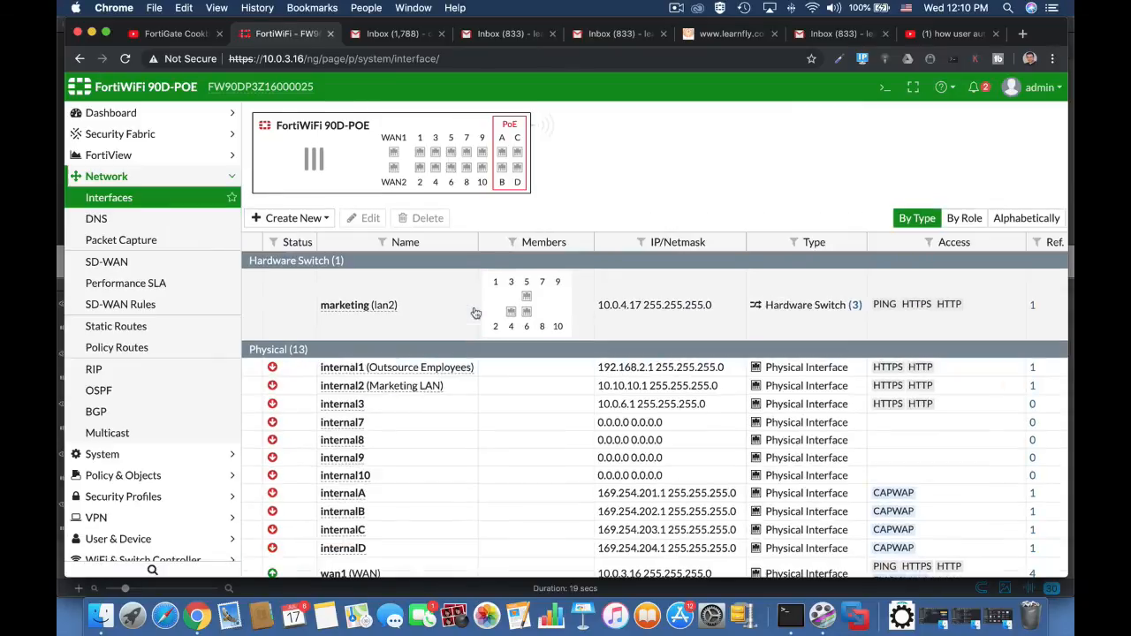
{"action": "left_click", "coordinate": [439, 368]}
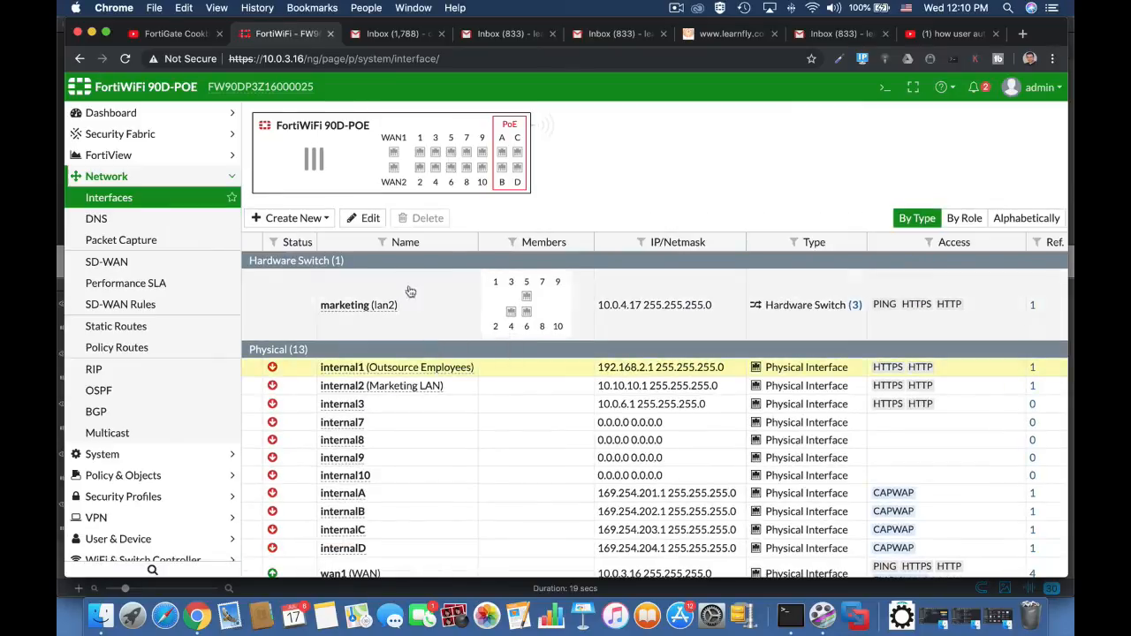
{"action": "left_click", "coordinate": [365, 218]}
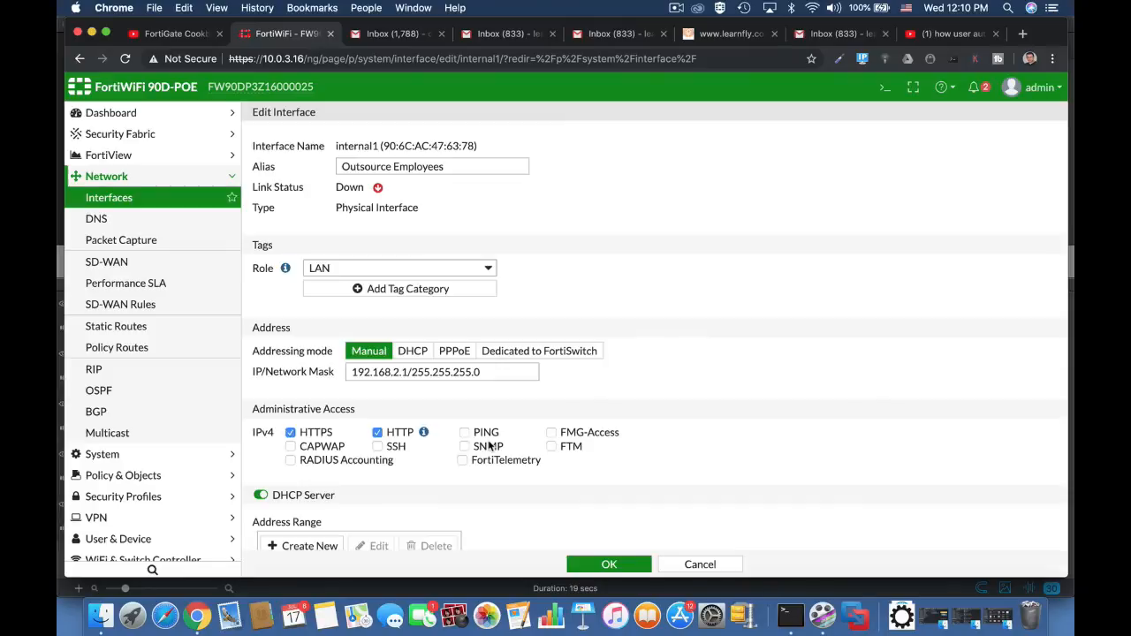
{"action": "scroll", "coordinate": [489, 446], "scroll_direction": "down", "scroll_amount": 10}
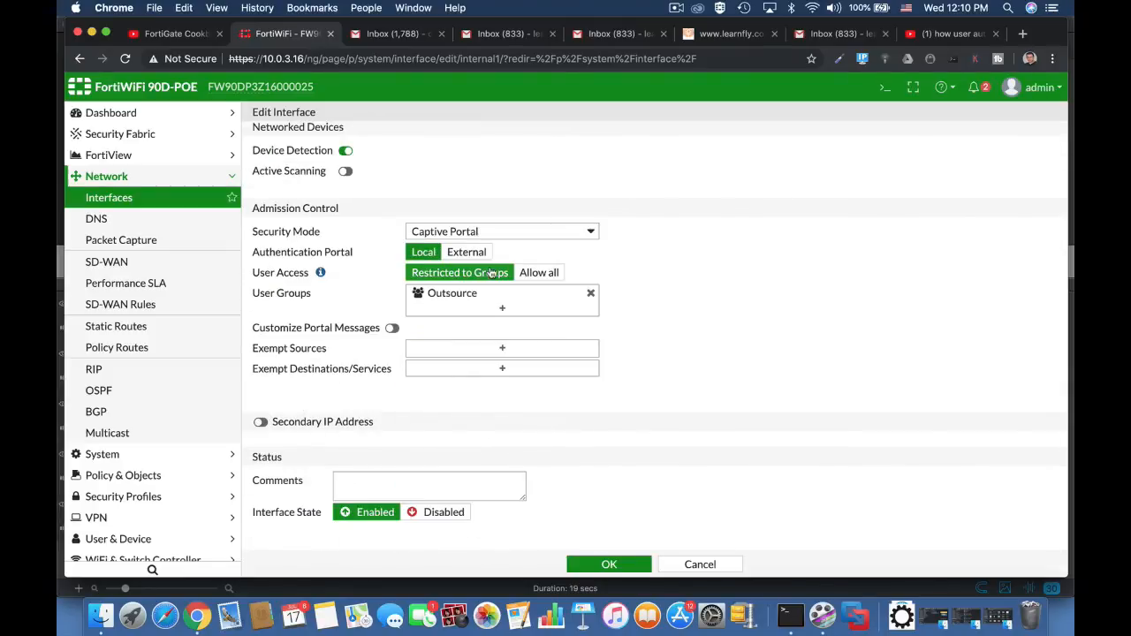
{"action": "left_click", "coordinate": [480, 233]}
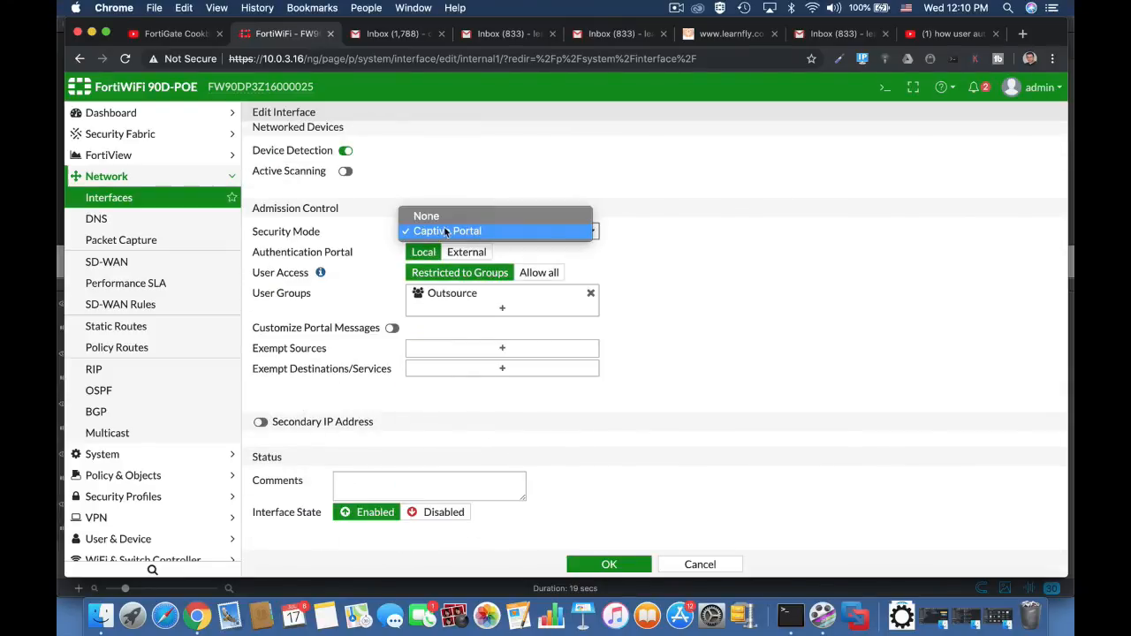
{"action": "left_click", "coordinate": [437, 218]}
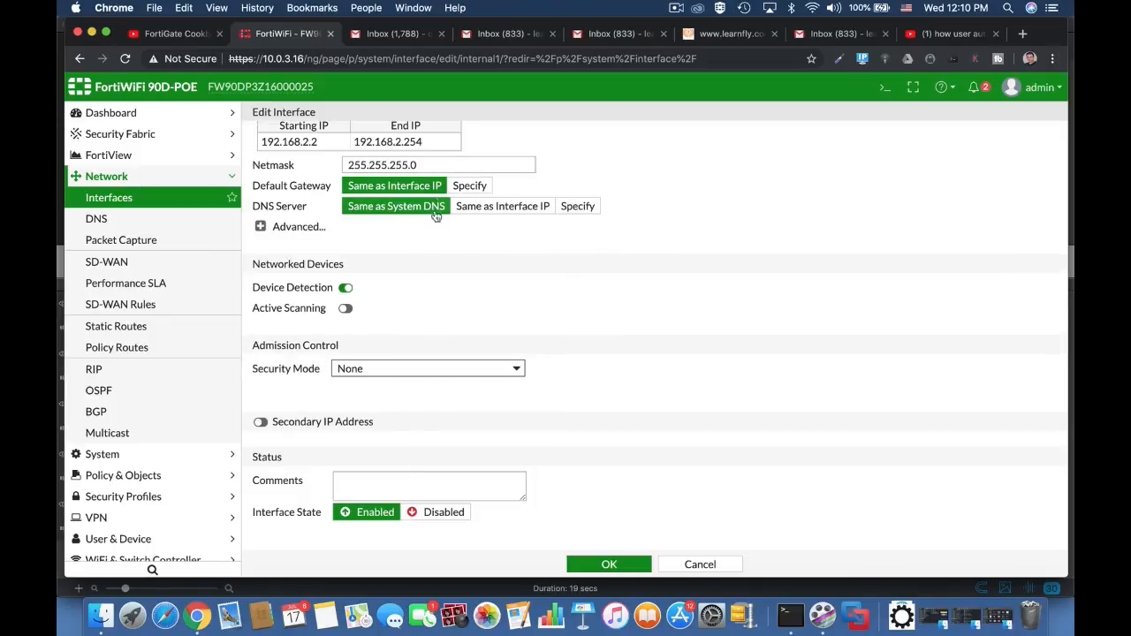
{"action": "left_click", "coordinate": [412, 367]}
{"action": "left_click", "coordinate": [411, 382]}
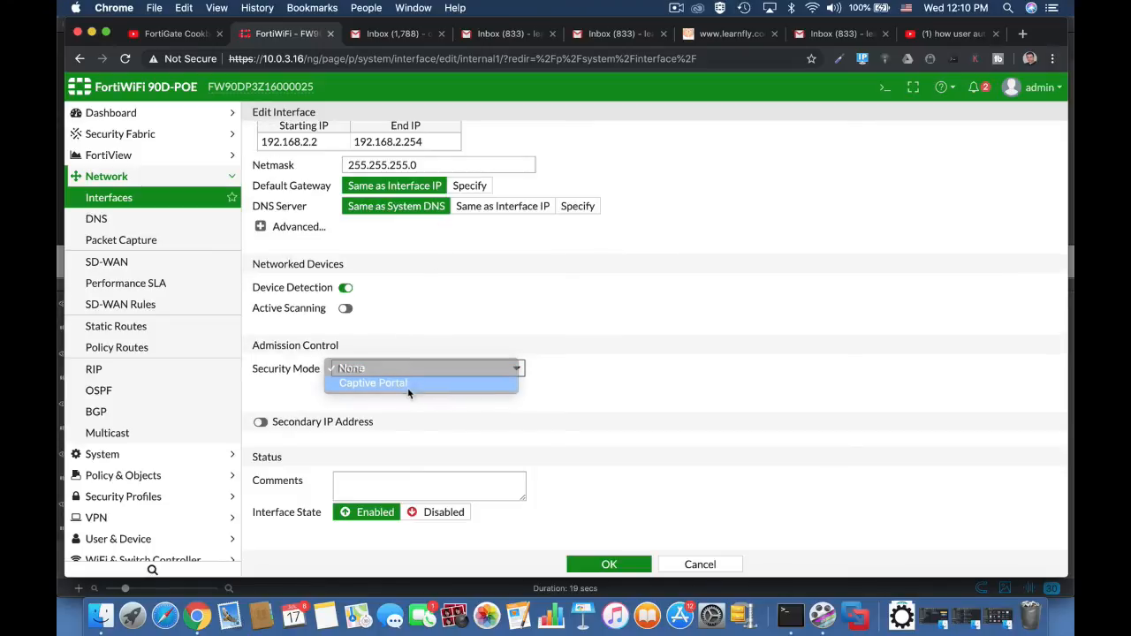
Replace the captive portal's Outsource user group with OutsourceEMP and save the interface.
{"action": "scroll", "coordinate": [567, 395], "scroll_direction": "down", "scroll_amount": 3}
{"action": "left_click", "coordinate": [501, 313]}
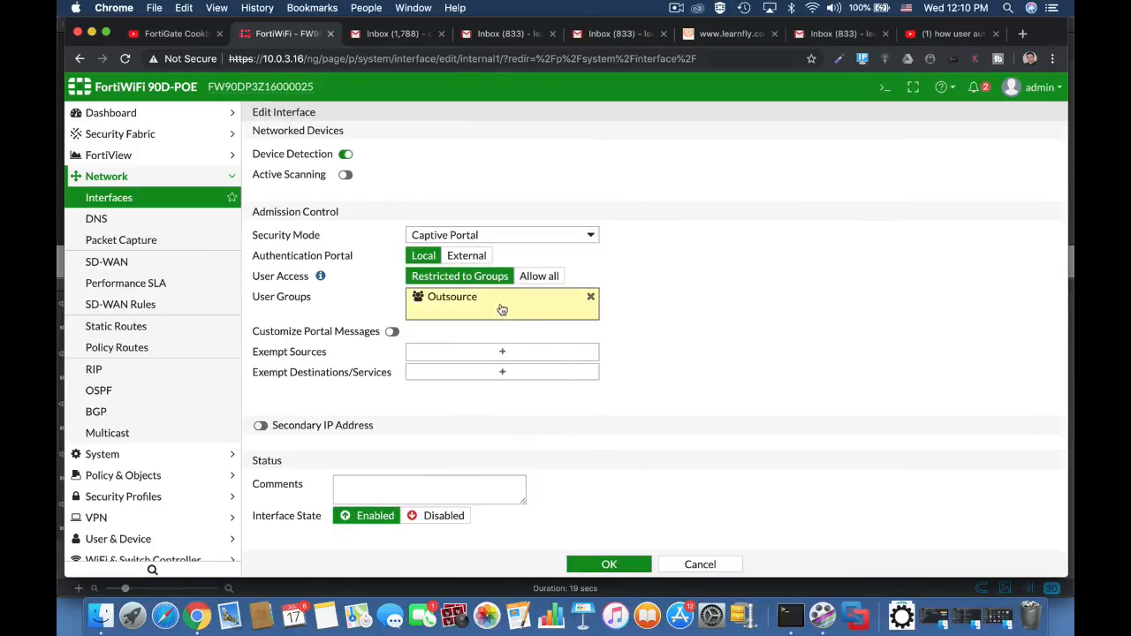
{"action": "left_click", "coordinate": [939, 186]}
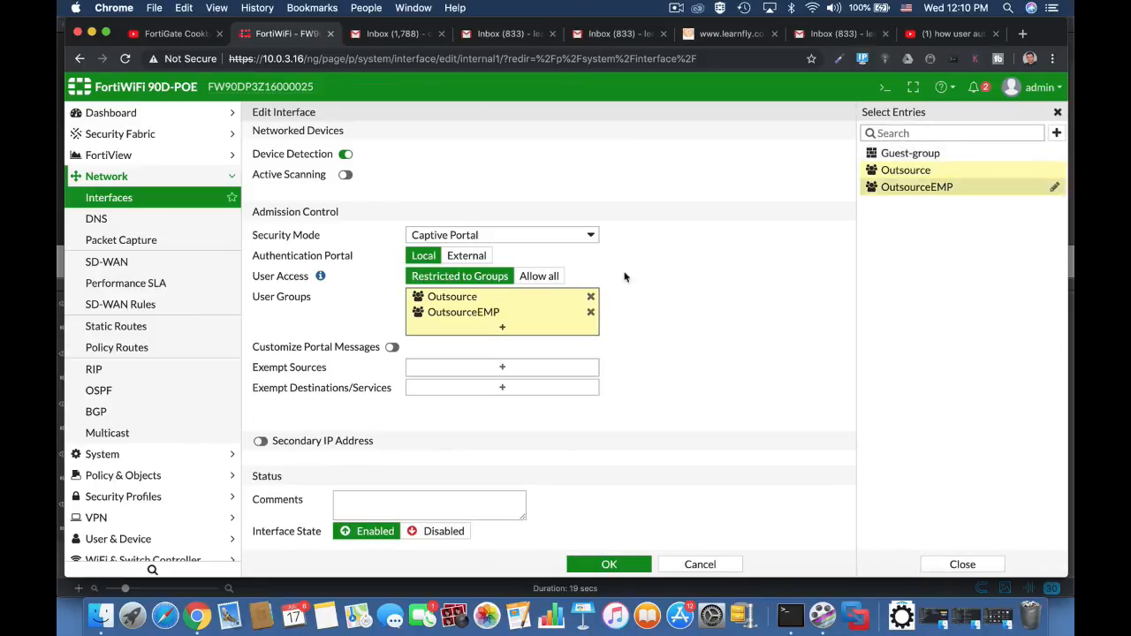
{"action": "left_click", "coordinate": [590, 297]}
{"action": "left_click", "coordinate": [678, 307]}
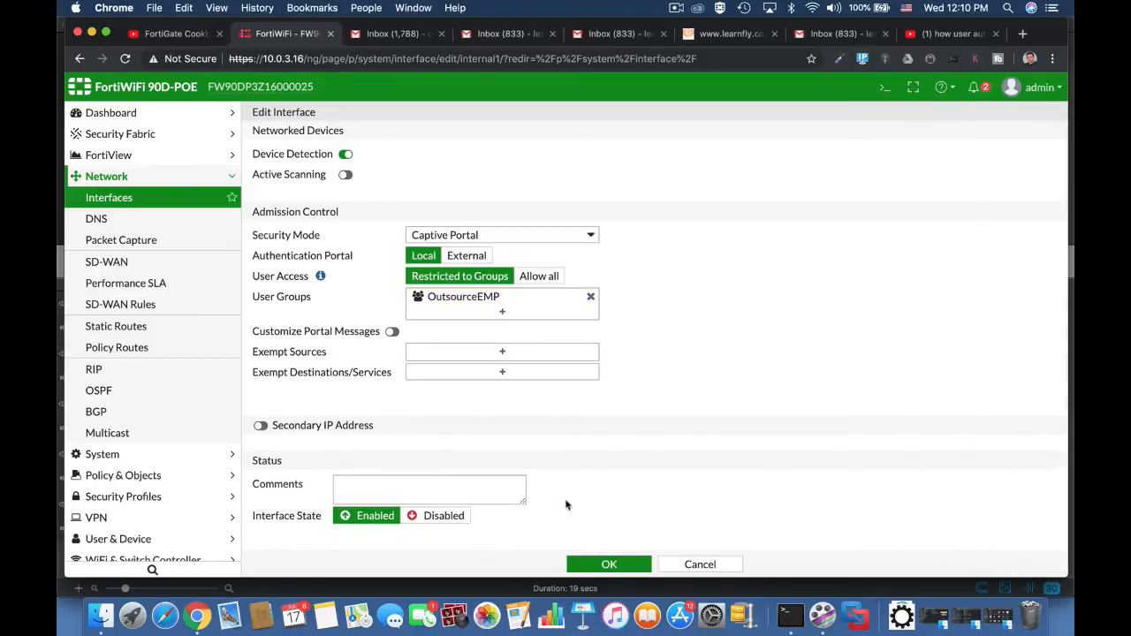
{"action": "left_click", "coordinate": [609, 565]}
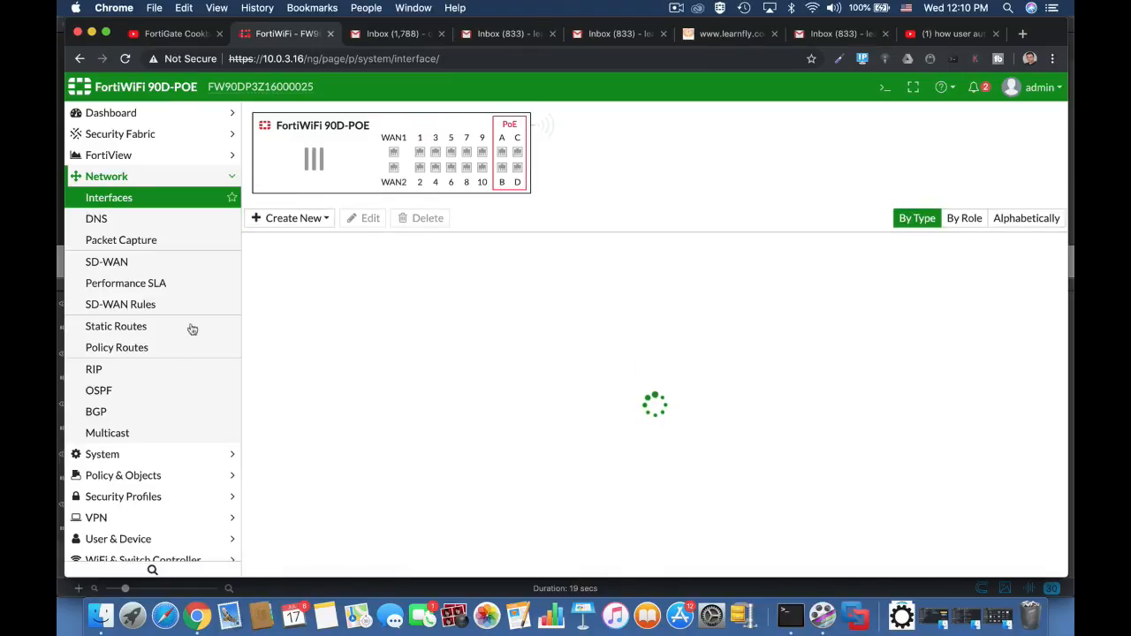
Start a new IPv4 policy named "outsource emp" with incoming interface Outsource Employees (internal1) and outgoing interface WAN (wan1).
{"action": "left_click", "coordinate": [179, 481]}
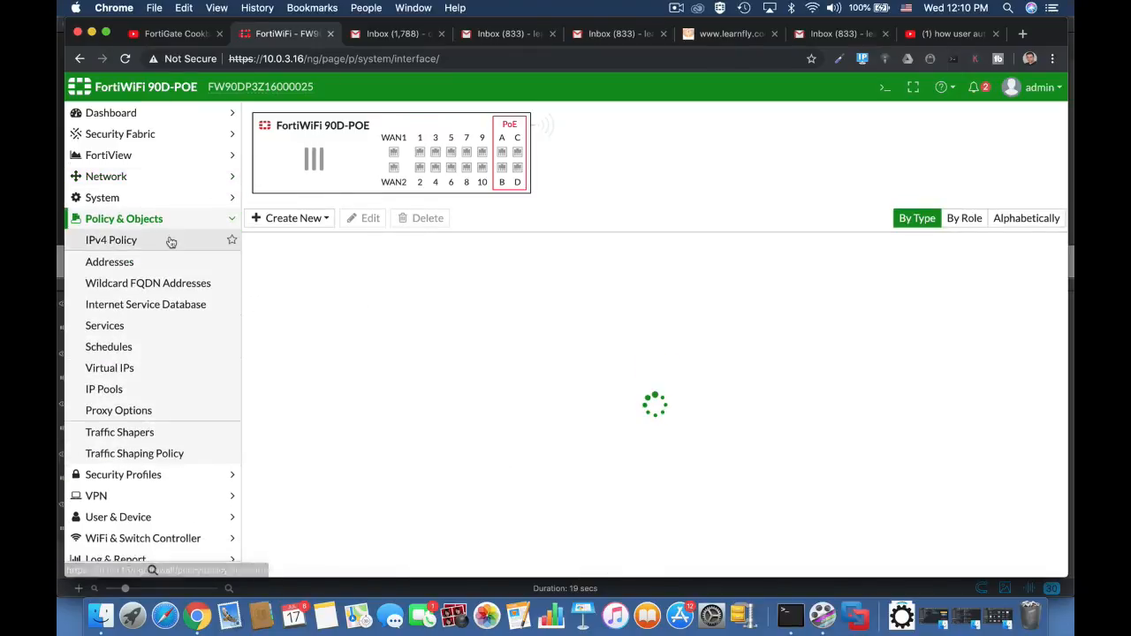
{"action": "left_click", "coordinate": [166, 240]}
{"action": "left_click", "coordinate": [433, 155]}
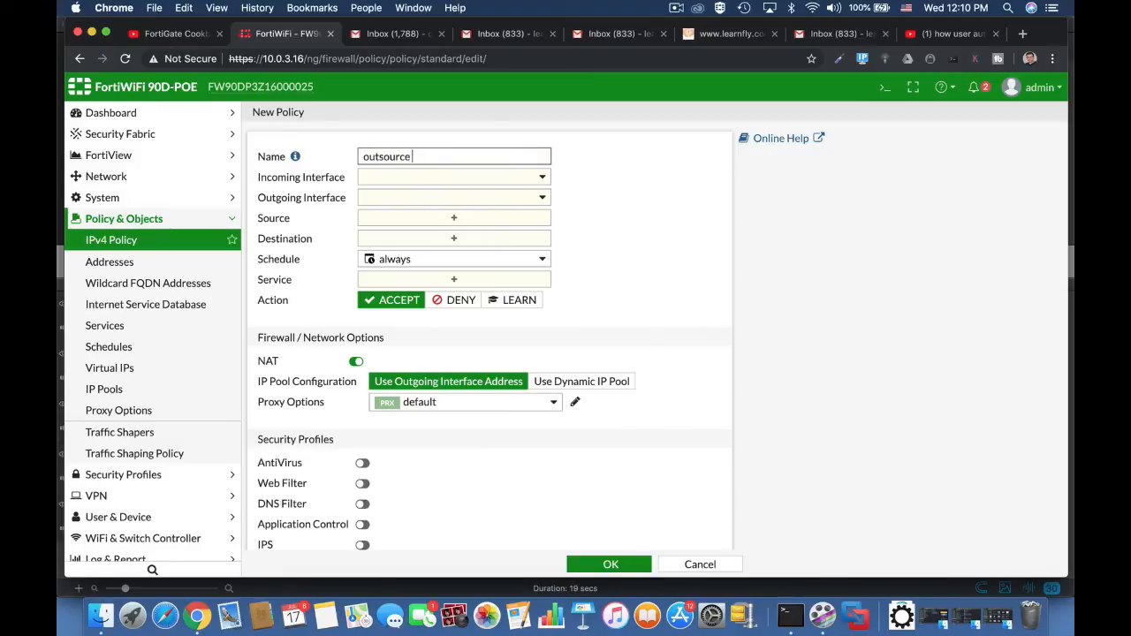
{"action": "type", "text": "outsource emp"}
{"action": "left_click", "coordinate": [462, 177]}
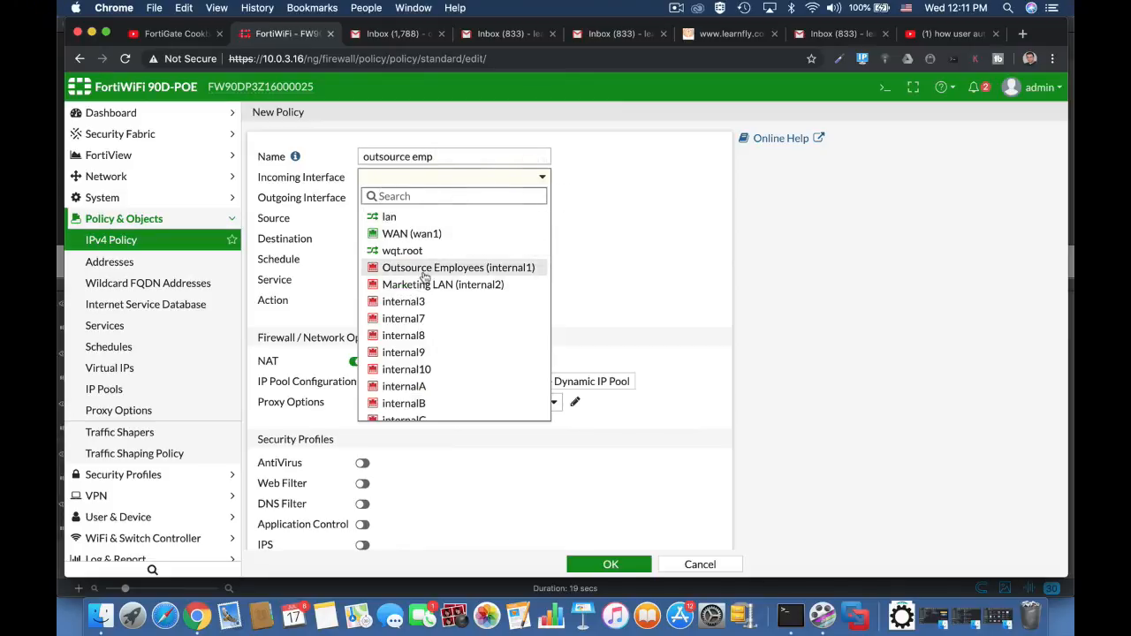
{"action": "left_click", "coordinate": [424, 275]}
{"action": "left_click", "coordinate": [451, 202]}
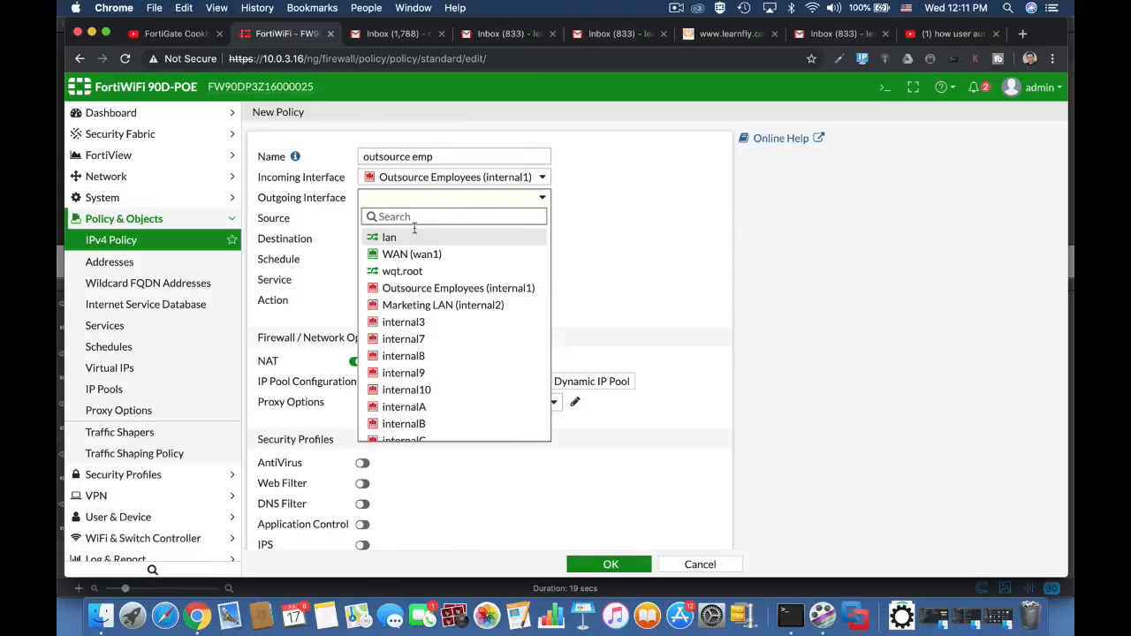
{"action": "left_click", "coordinate": [407, 254]}
Set the policy's source to the address all and the user group OutsourceEMP.
{"action": "left_click", "coordinate": [433, 219]}
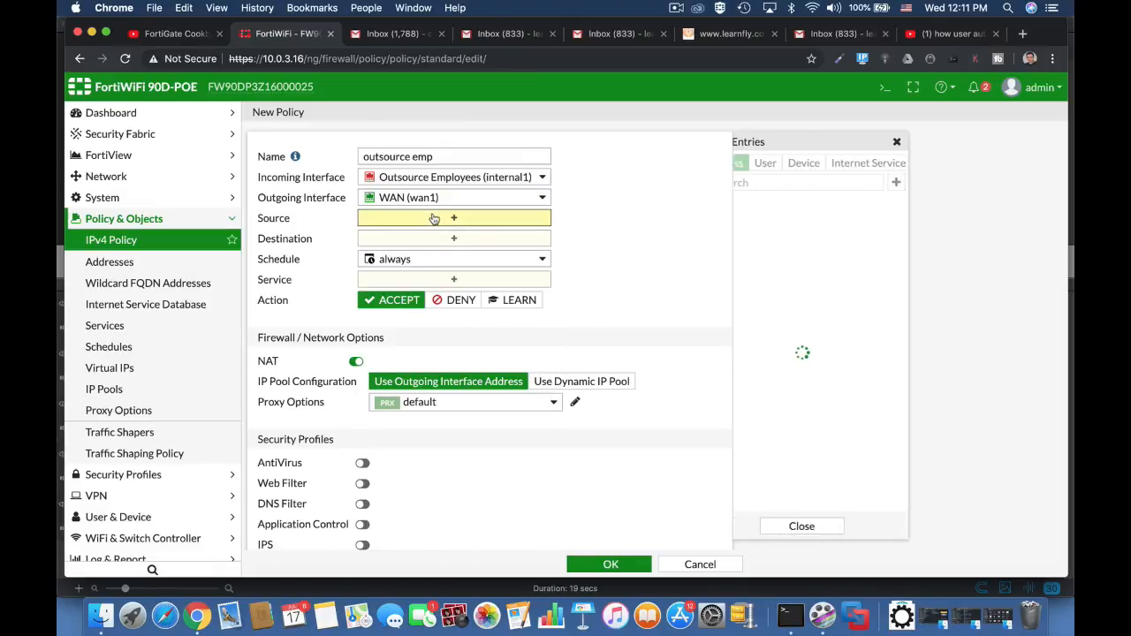
{"action": "left_click", "coordinate": [761, 222]}
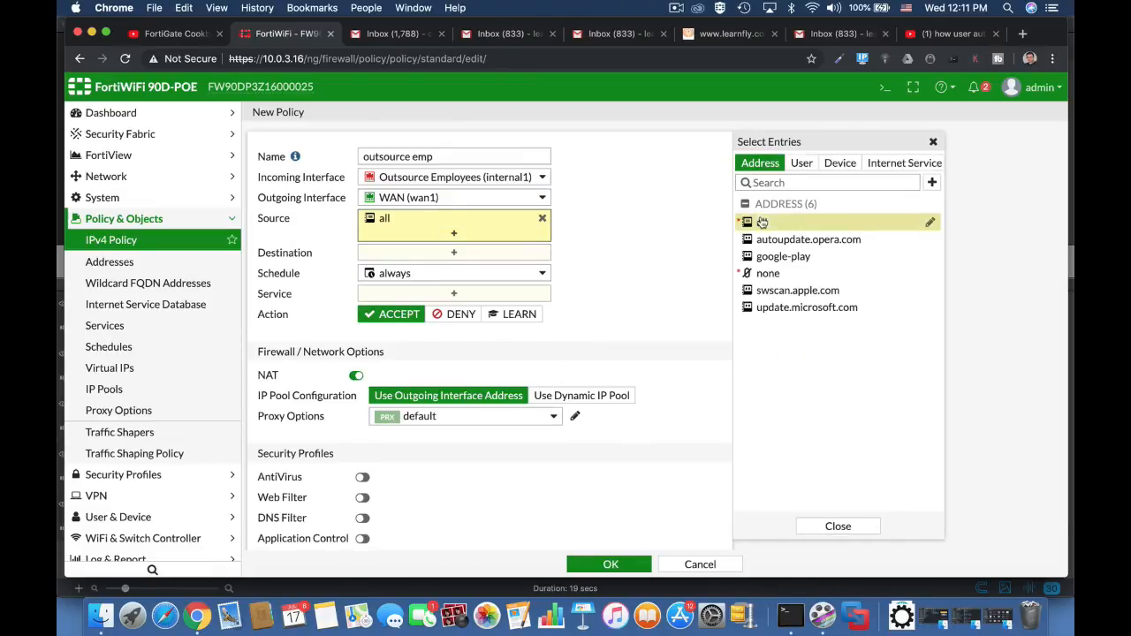
{"action": "left_click", "coordinate": [806, 165]}
{"action": "left_click", "coordinate": [819, 326]}
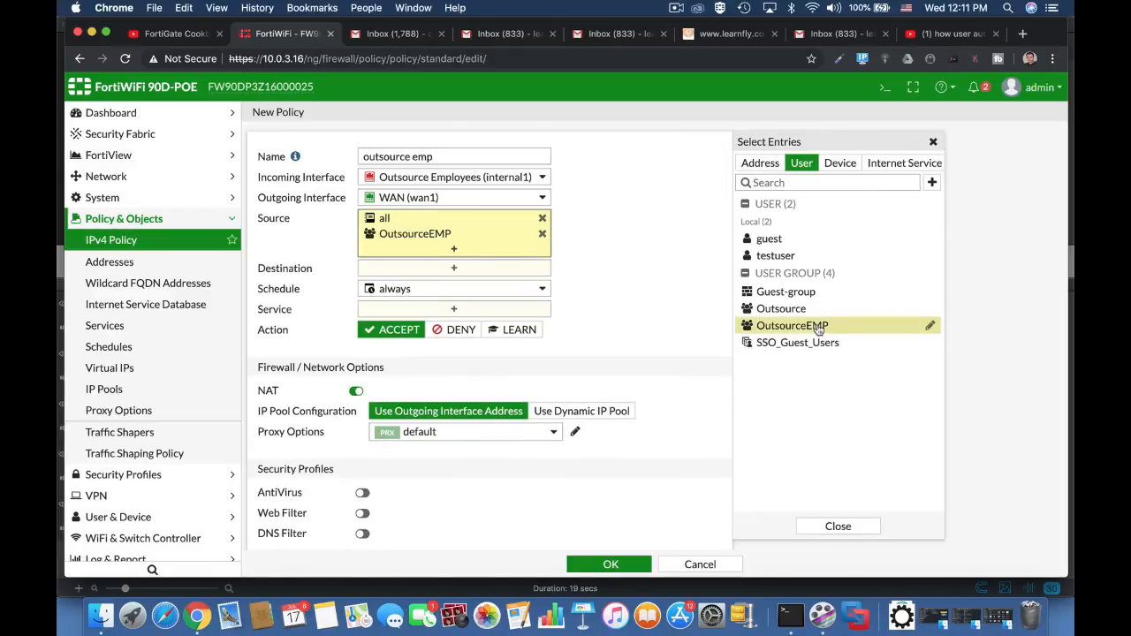
Set the policy's destination to all and its service to ALL, and save the policy.
{"action": "left_click", "coordinate": [491, 274]}
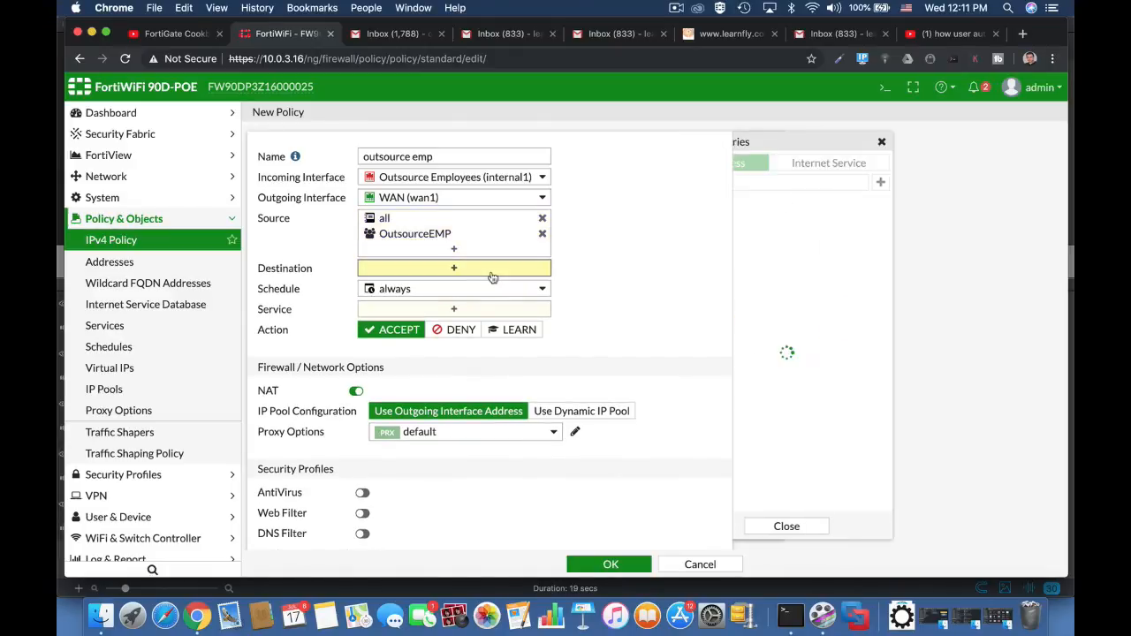
{"action": "left_click", "coordinate": [757, 222]}
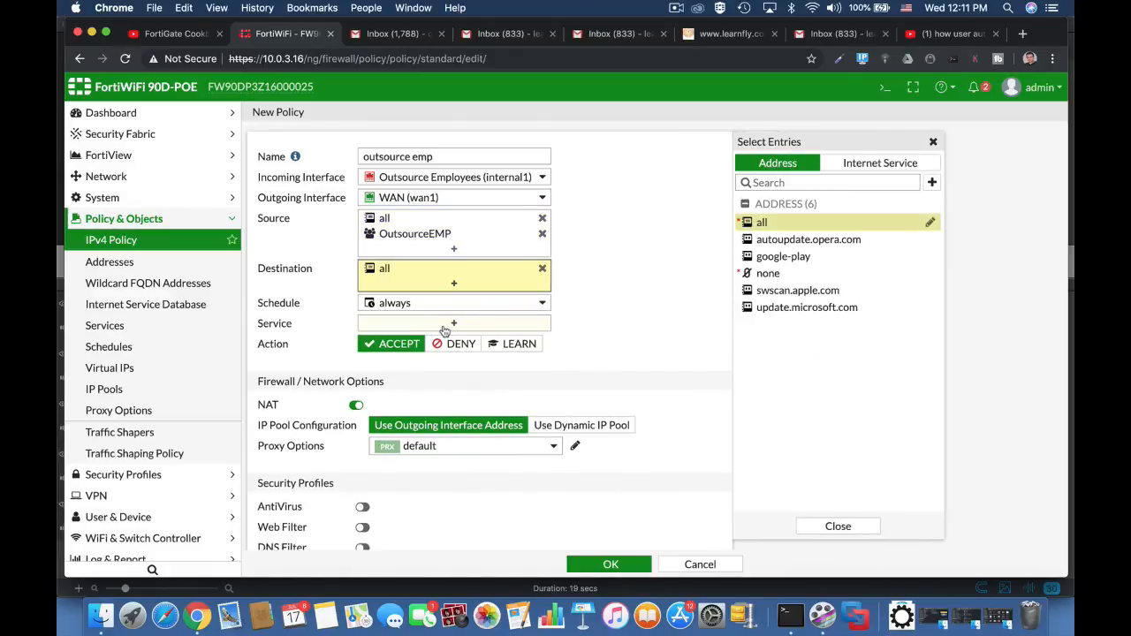
{"action": "left_click", "coordinate": [445, 327]}
{"action": "left_click", "coordinate": [749, 218]}
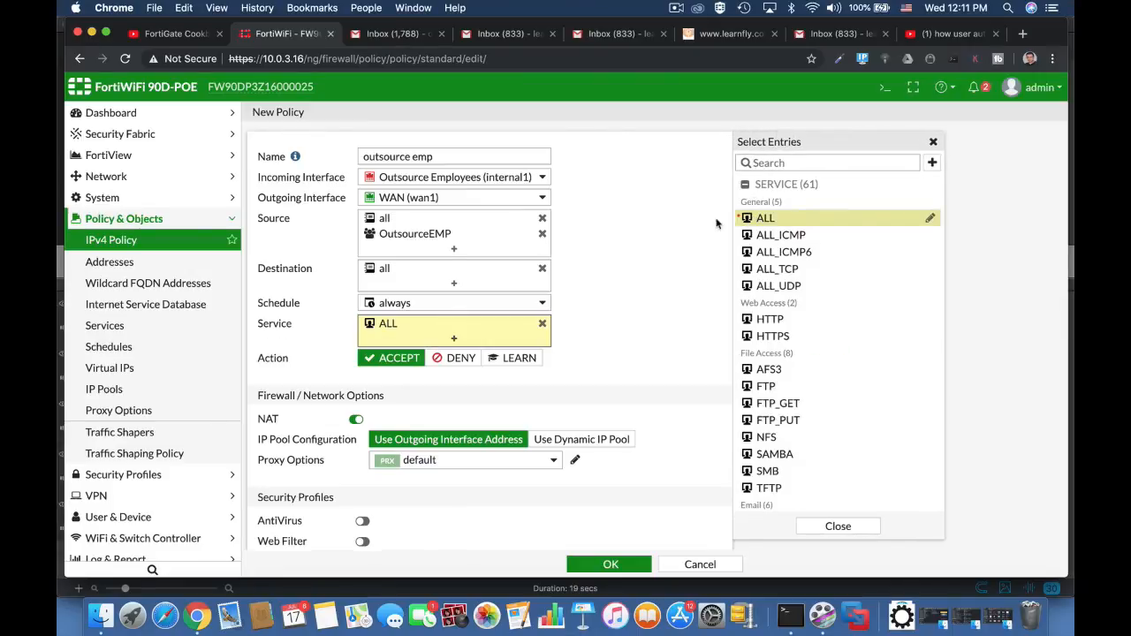
{"action": "left_click", "coordinate": [604, 565]}
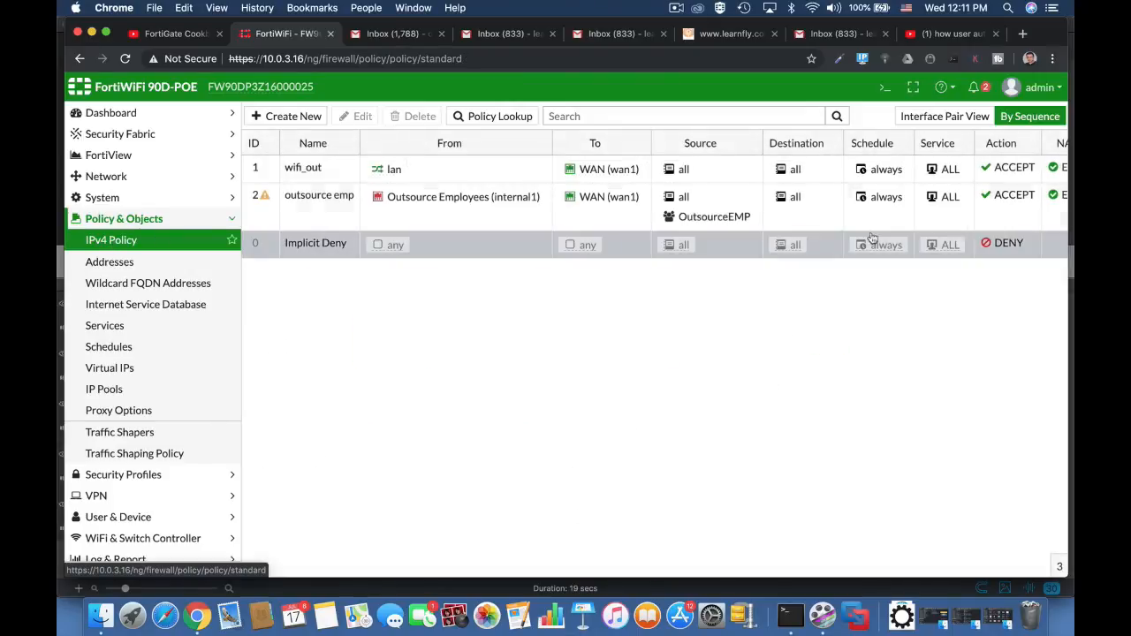
Log out of the admin account and log in as the guest provisioning administrator with its username and password.
{"action": "left_click", "coordinate": [1034, 87]}
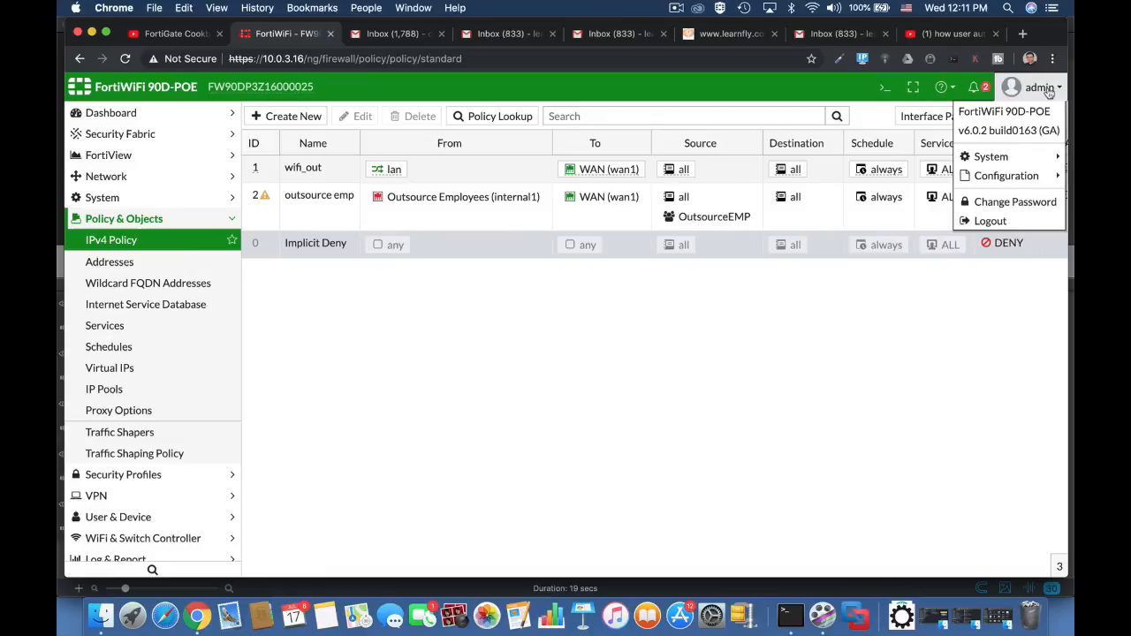
{"action": "left_click", "coordinate": [990, 221]}
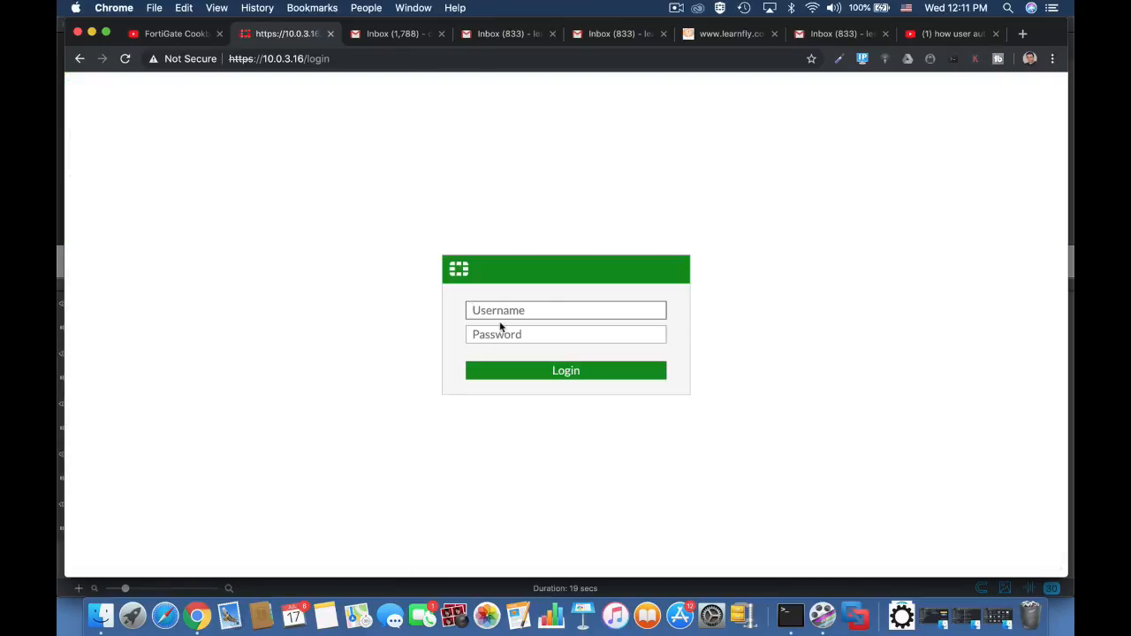
{"action": "key", "text": "Tab"}
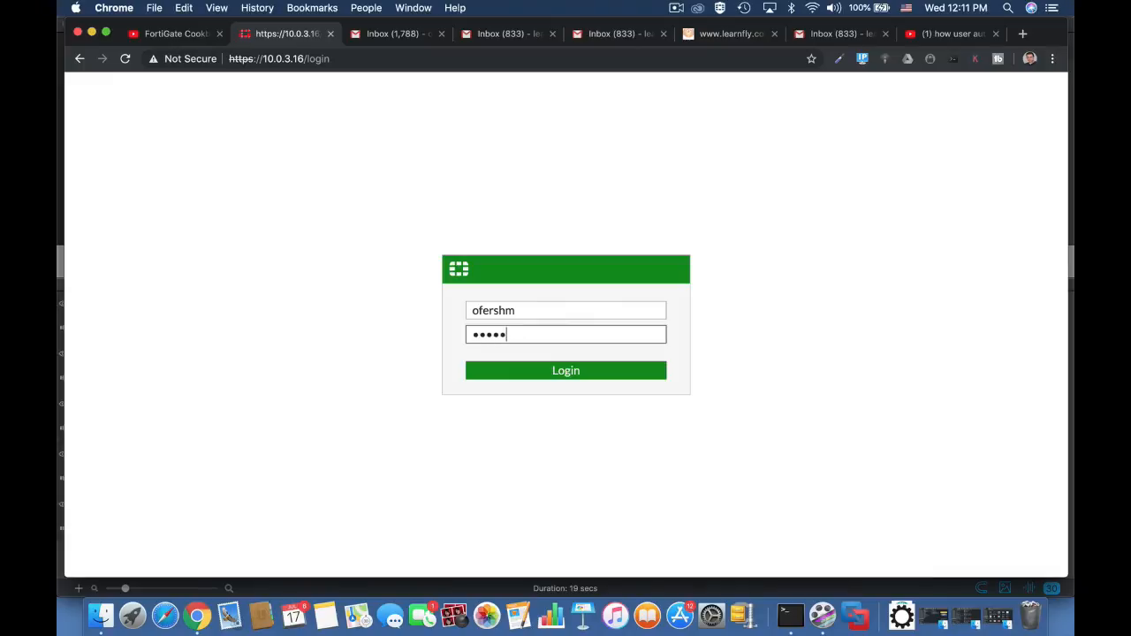
{"action": "key", "text": "Return"}
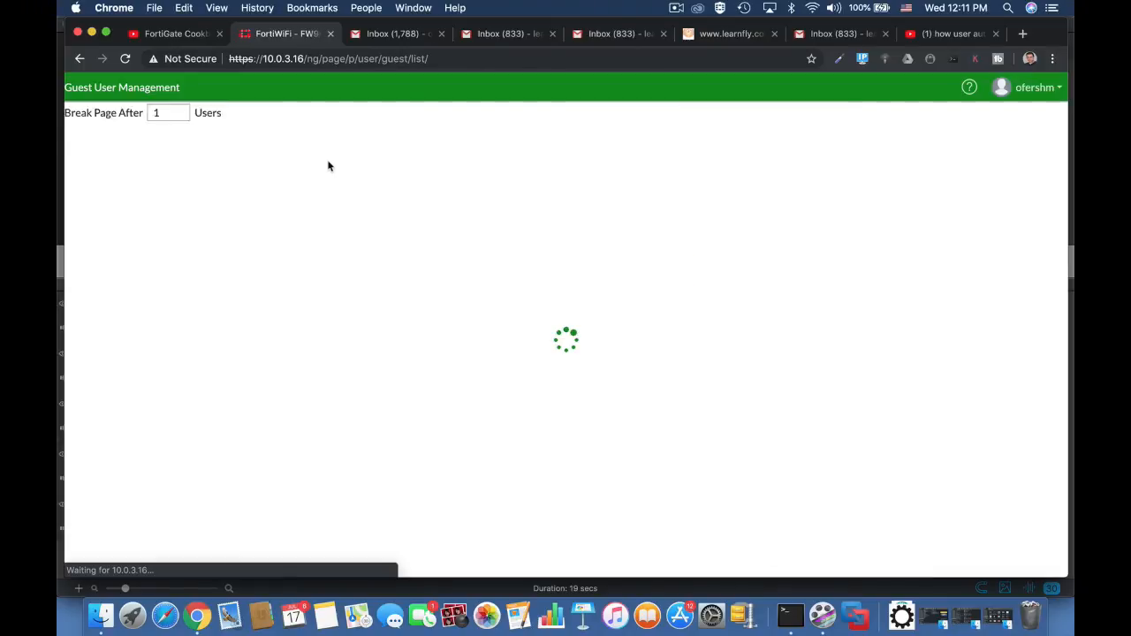
Create a guest user by filling in the guest's email address, and save it.
{"action": "left_click", "coordinate": [183, 118]}
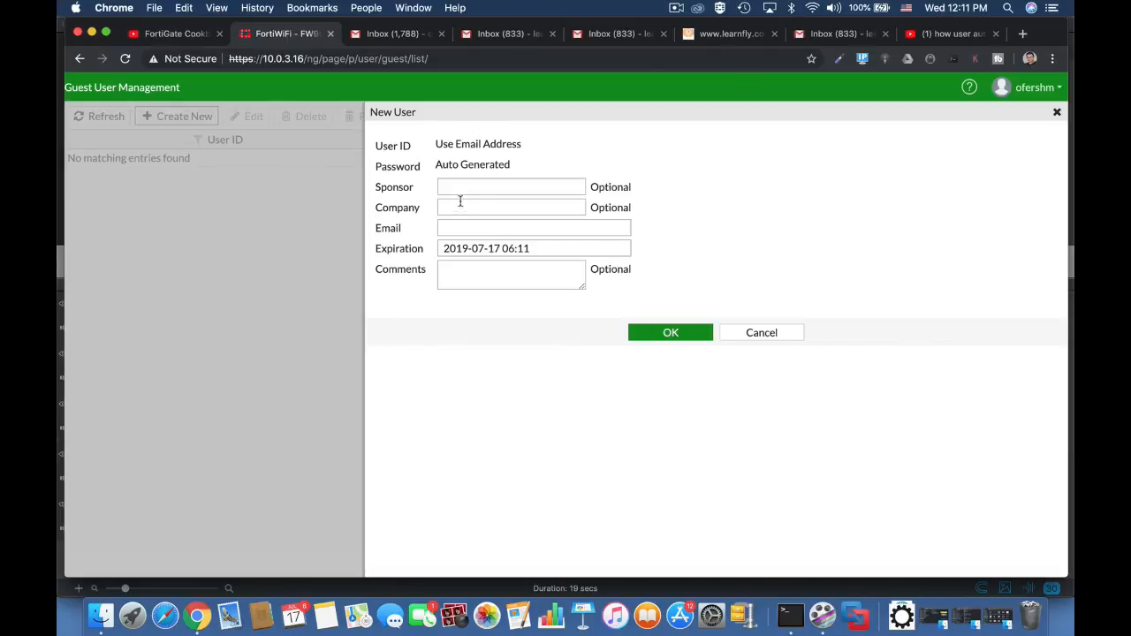
{"action": "left_click", "coordinate": [455, 227]}
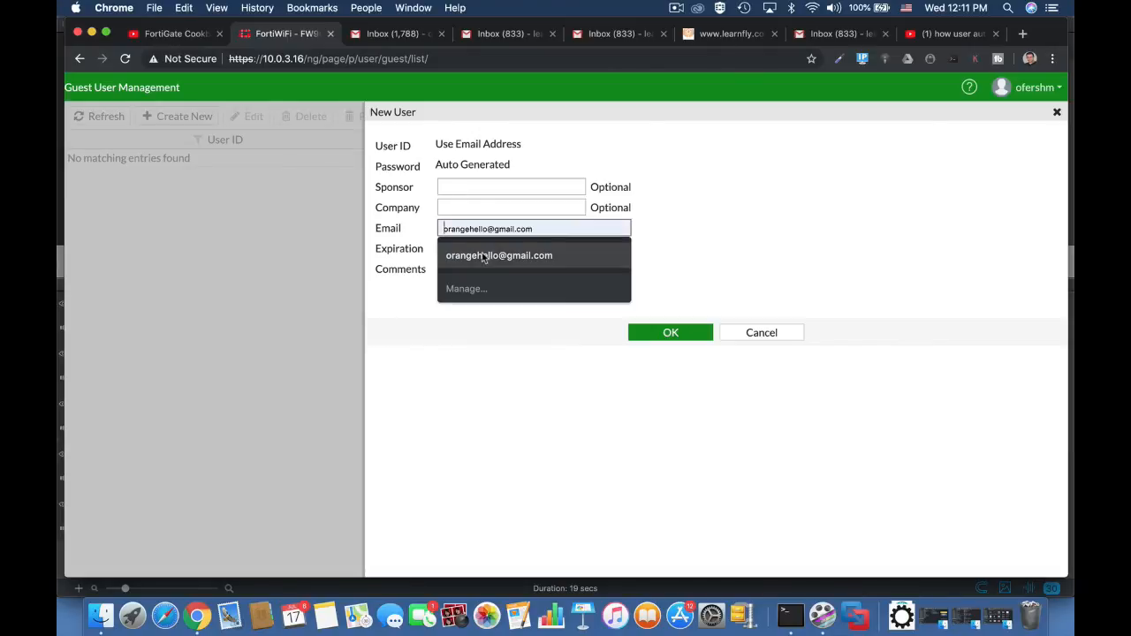
{"action": "left_click", "coordinate": [482, 255]}
{"action": "left_click", "coordinate": [677, 340]}
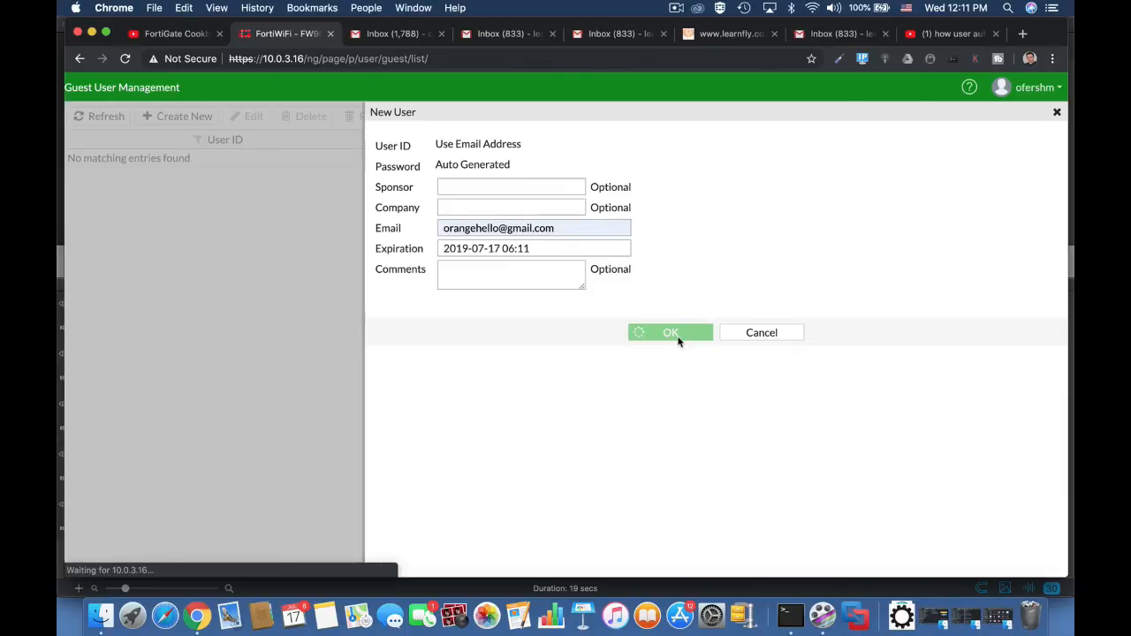
{"action": "left_click_drag", "start_coordinate": [483, 223], "coordinate": [435, 225]}
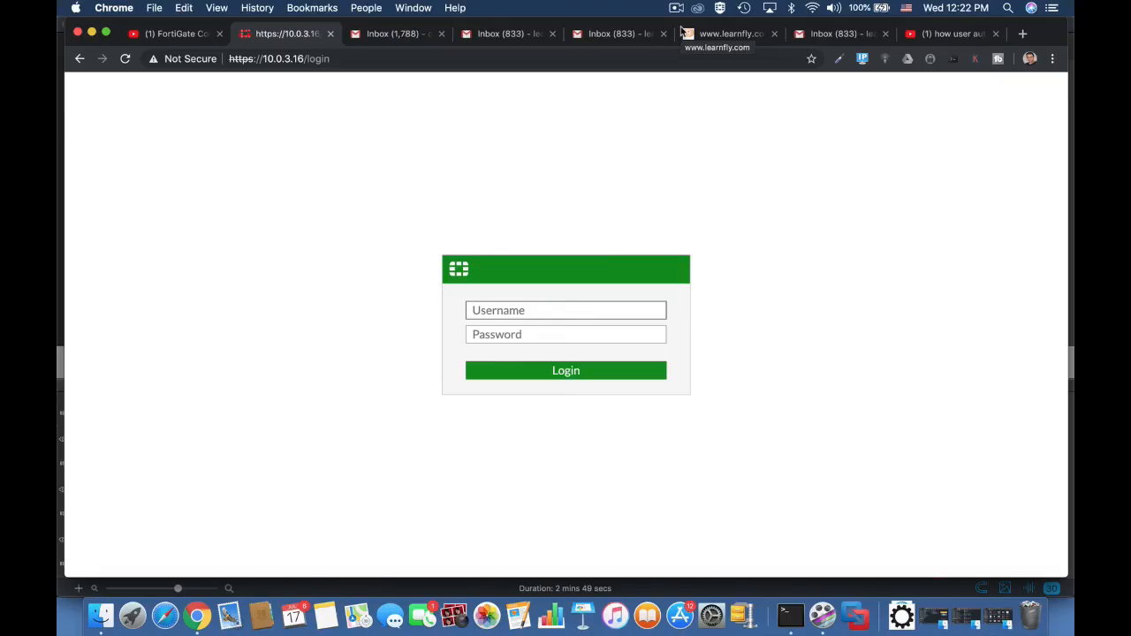
Log in with the admin account, postponing the password change and the file system check.
{"action": "type", "text": "admin"}
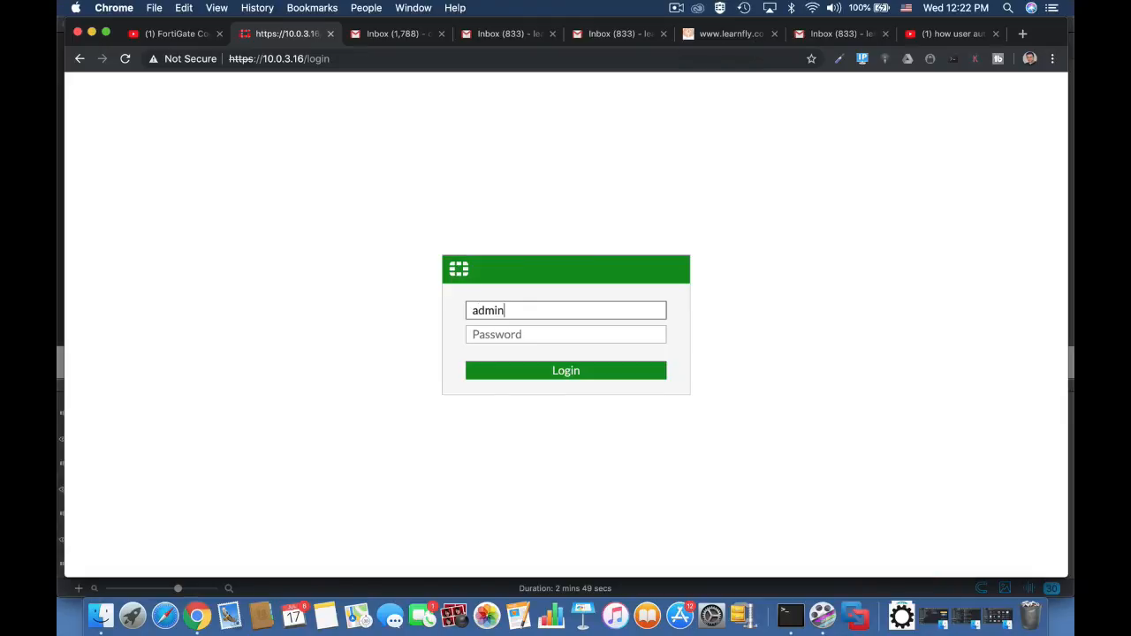
{"action": "key", "text": "Return"}
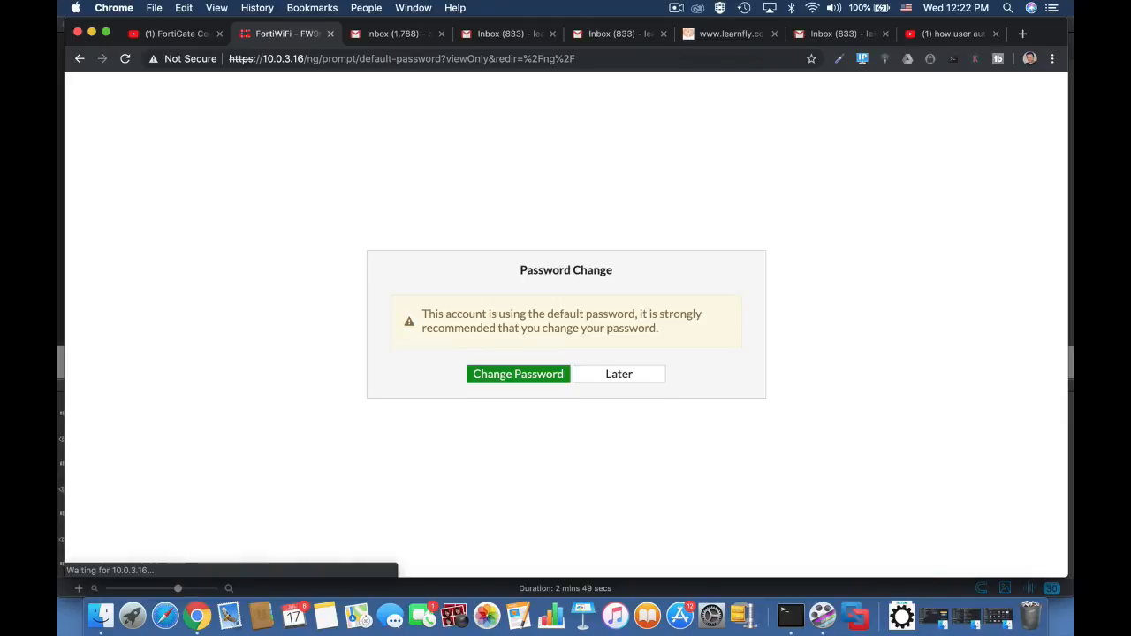
{"action": "left_click", "coordinate": [646, 380]}
{"action": "left_click", "coordinate": [645, 396]}
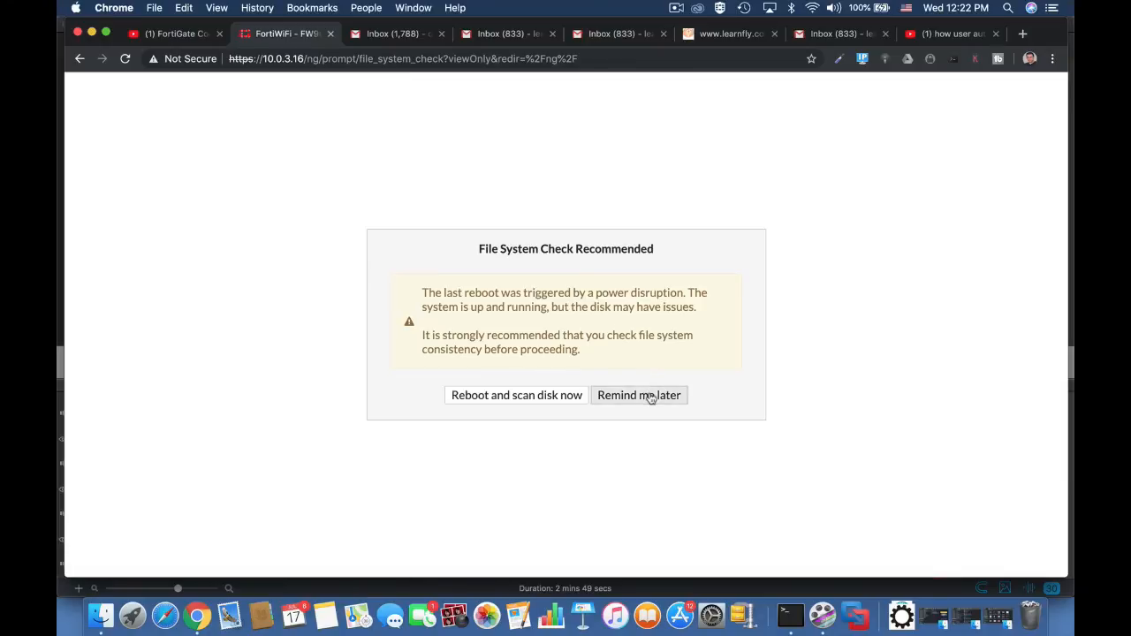
{"action": "left_click", "coordinate": [631, 380]}
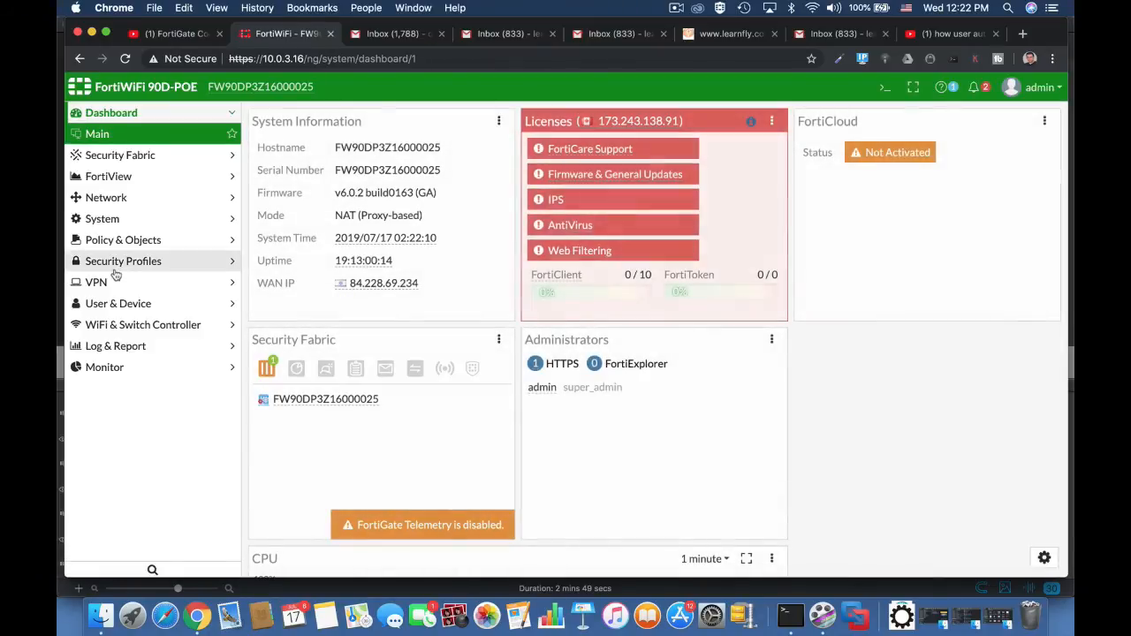
Open the list of user groups to review the existing guest group.
{"action": "left_click", "coordinate": [118, 303]}
{"action": "left_click", "coordinate": [123, 325]}
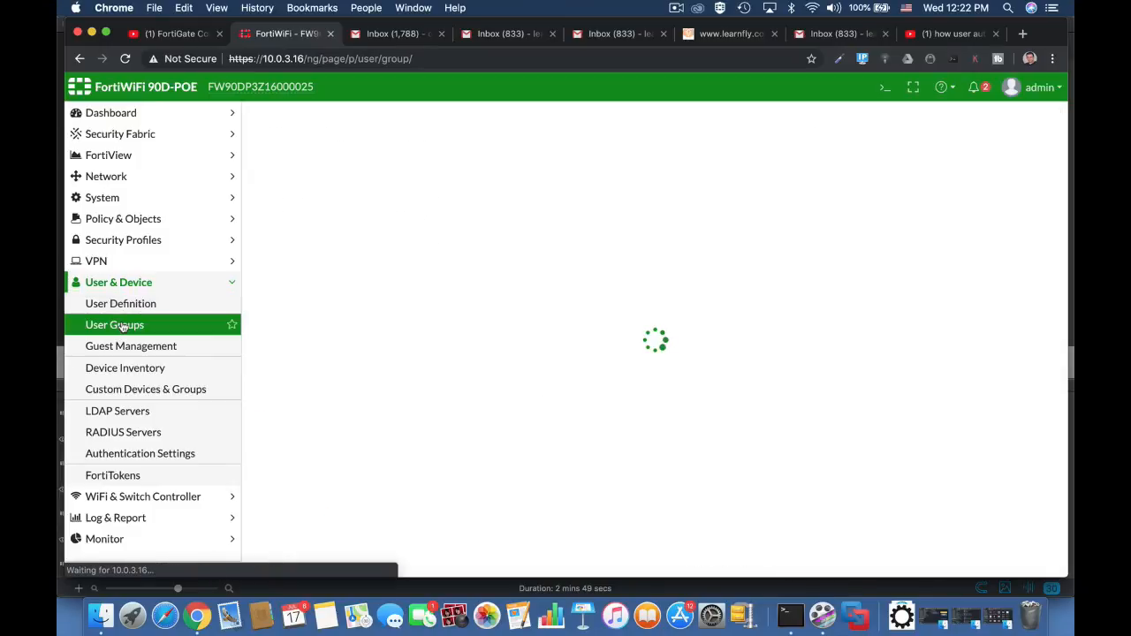
{"action": "left_click", "coordinate": [318, 209]}
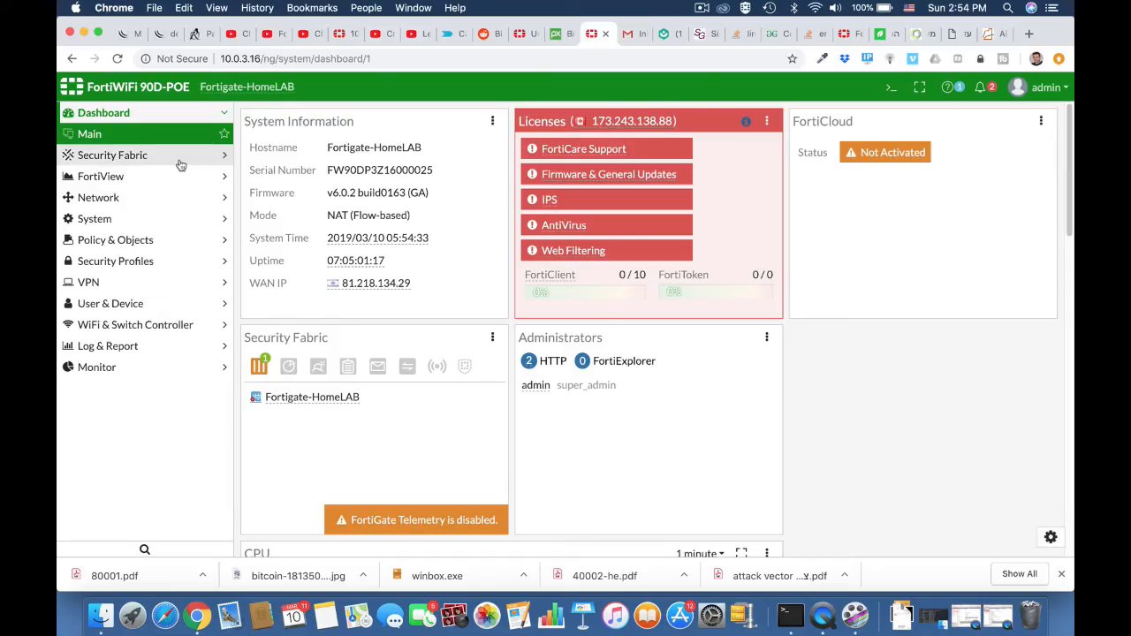
Create a new user group named technicians and set its type to Guest.
{"action": "left_click", "coordinate": [109, 306]}
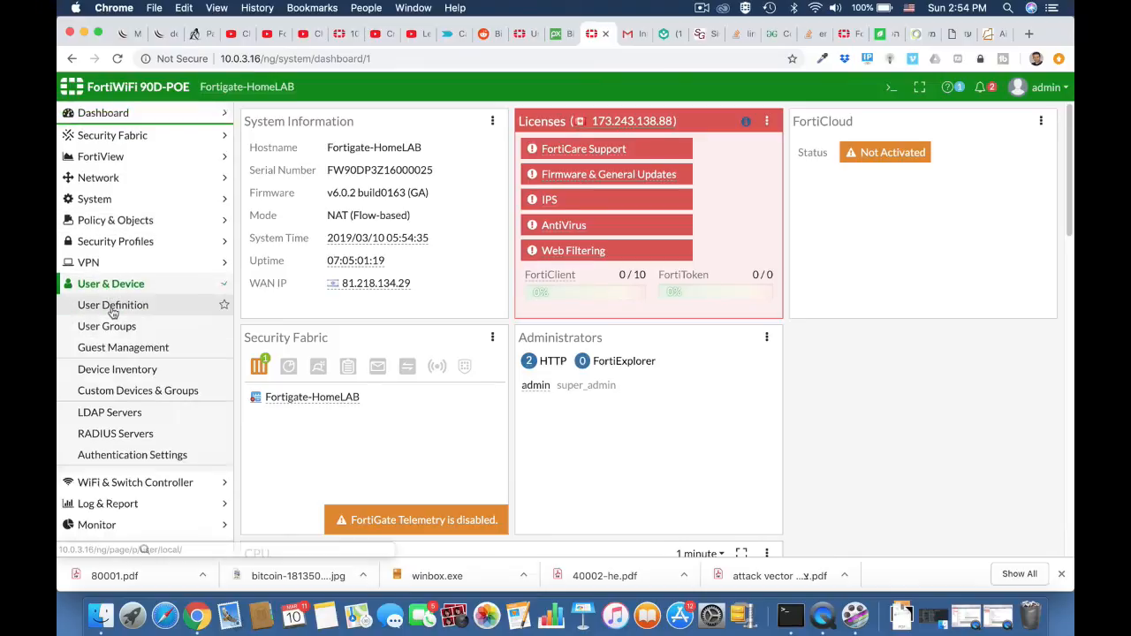
{"action": "left_click", "coordinate": [107, 325]}
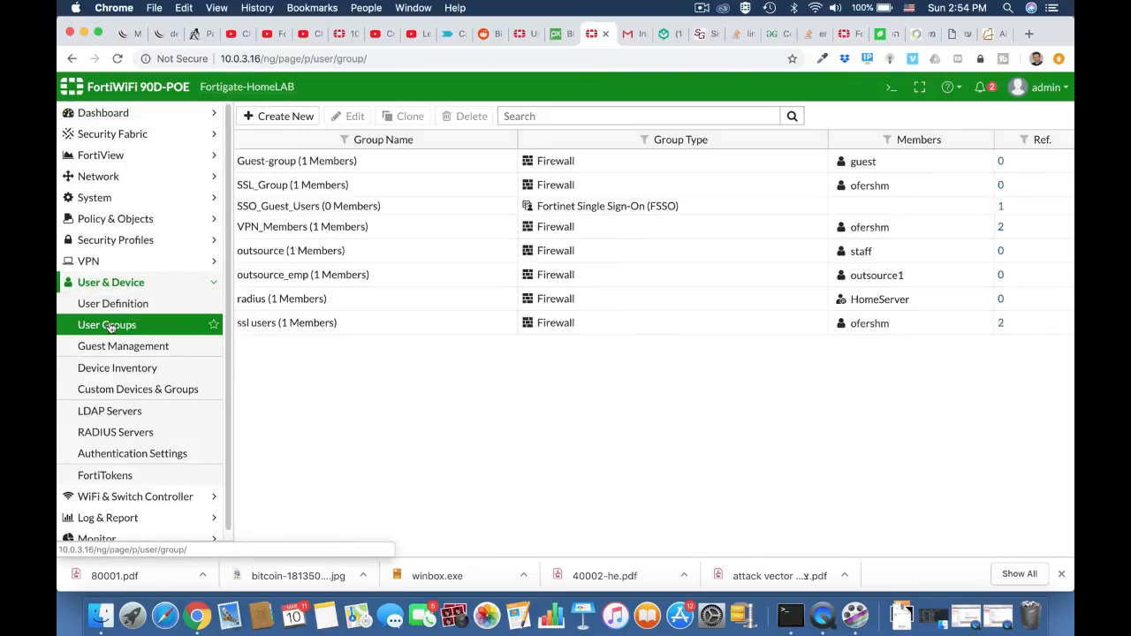
{"action": "left_click", "coordinate": [281, 117]}
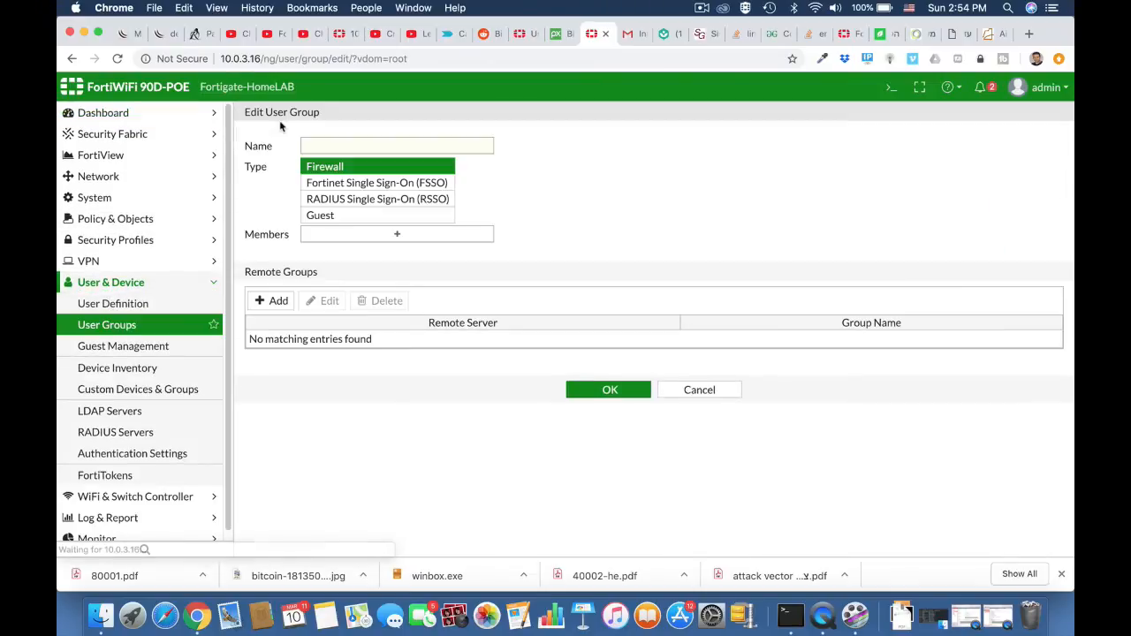
{"action": "left_click", "coordinate": [325, 144]}
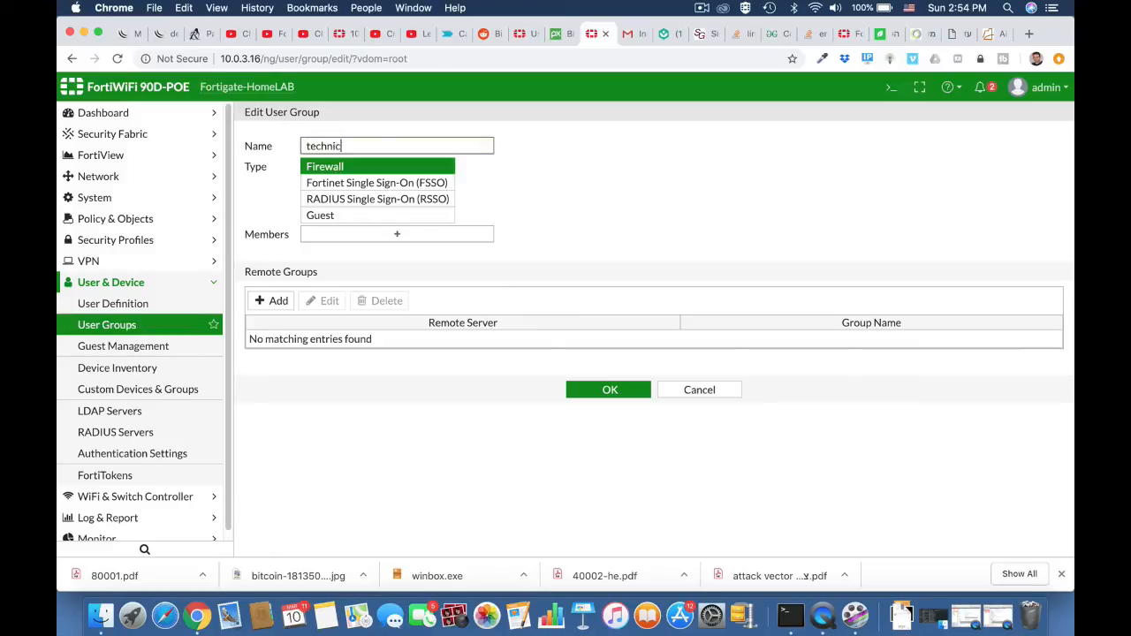
{"action": "type", "text": "technicians"}
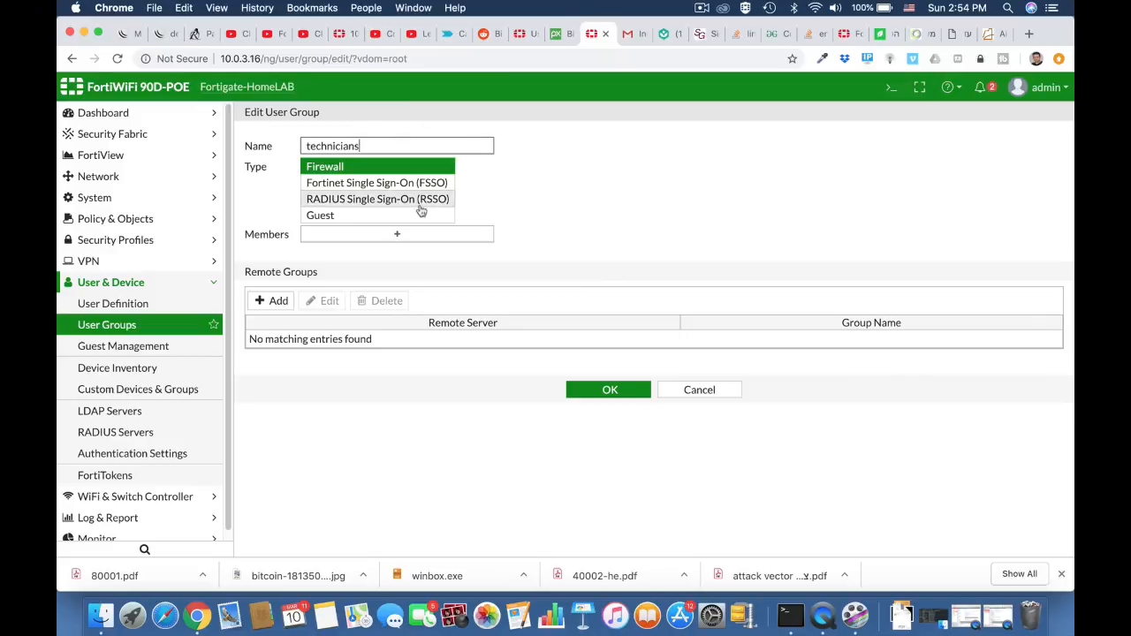
{"action": "left_click", "coordinate": [368, 219]}
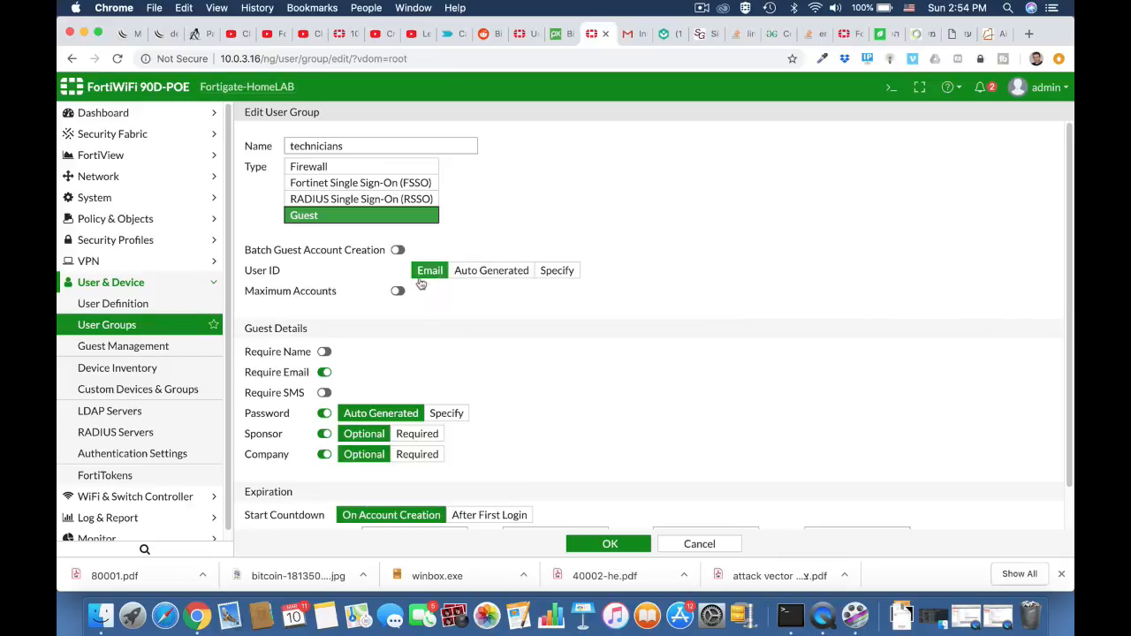
Require the guest's name, disable the sponsor and company fields, set the expiration to 12 hours, and save the technicians group.
{"action": "scroll", "coordinate": [383, 343], "scroll_direction": "down", "scroll_amount": 2}
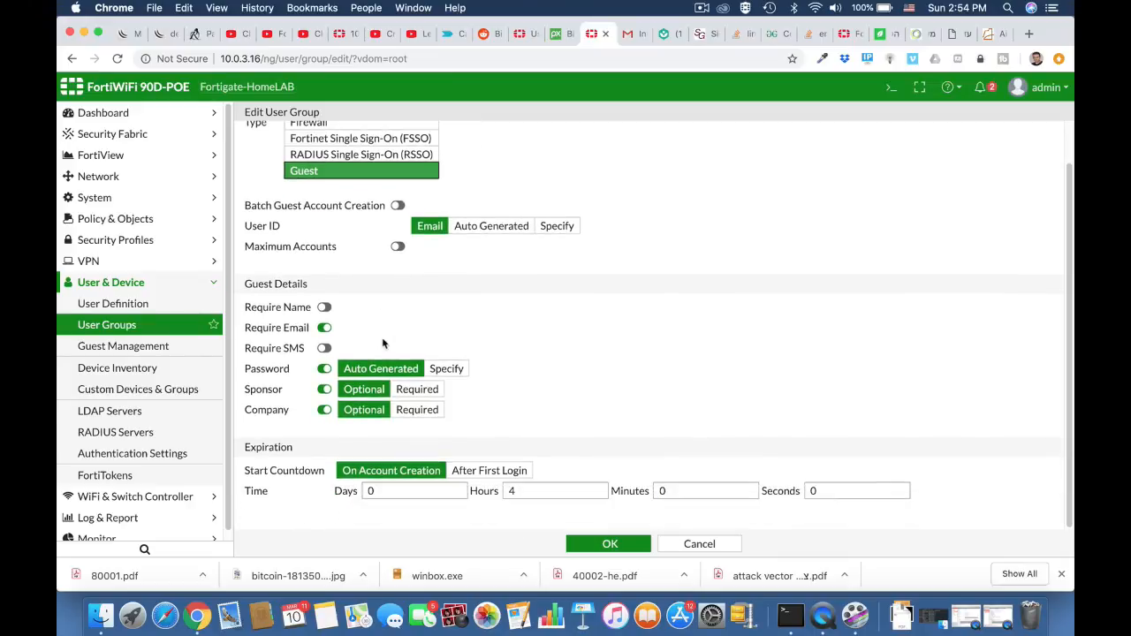
{"action": "left_click", "coordinate": [326, 308]}
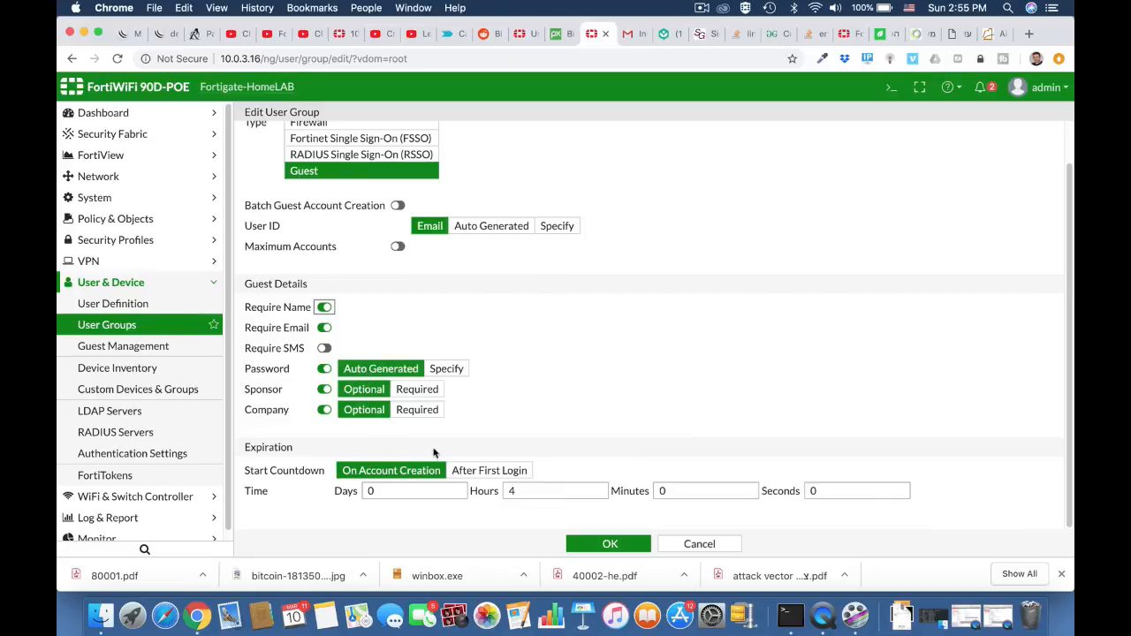
{"action": "left_click", "coordinate": [324, 410]}
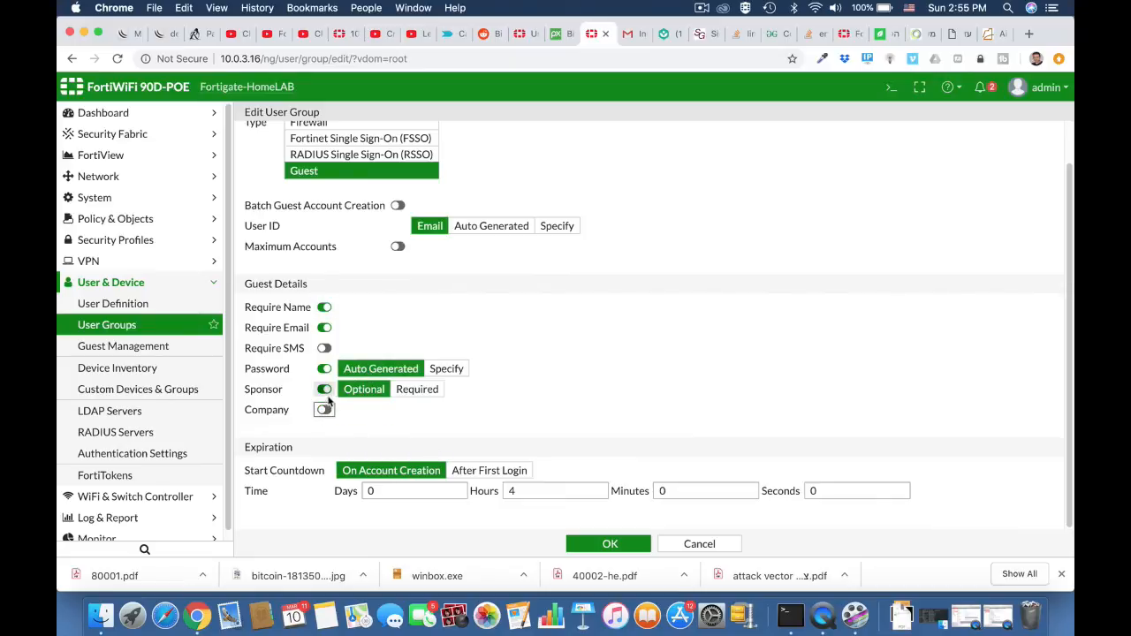
{"action": "left_click", "coordinate": [324, 390]}
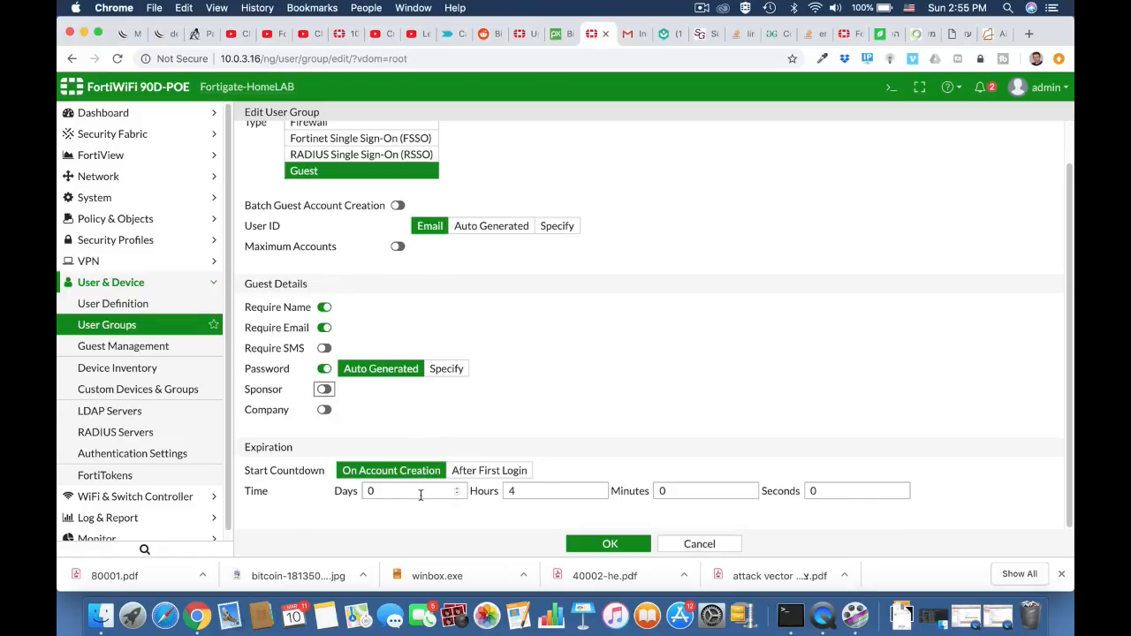
{"action": "left_click_drag", "start_coordinate": [521, 495], "coordinate": [499, 495]}
{"action": "type", "text": "12"}
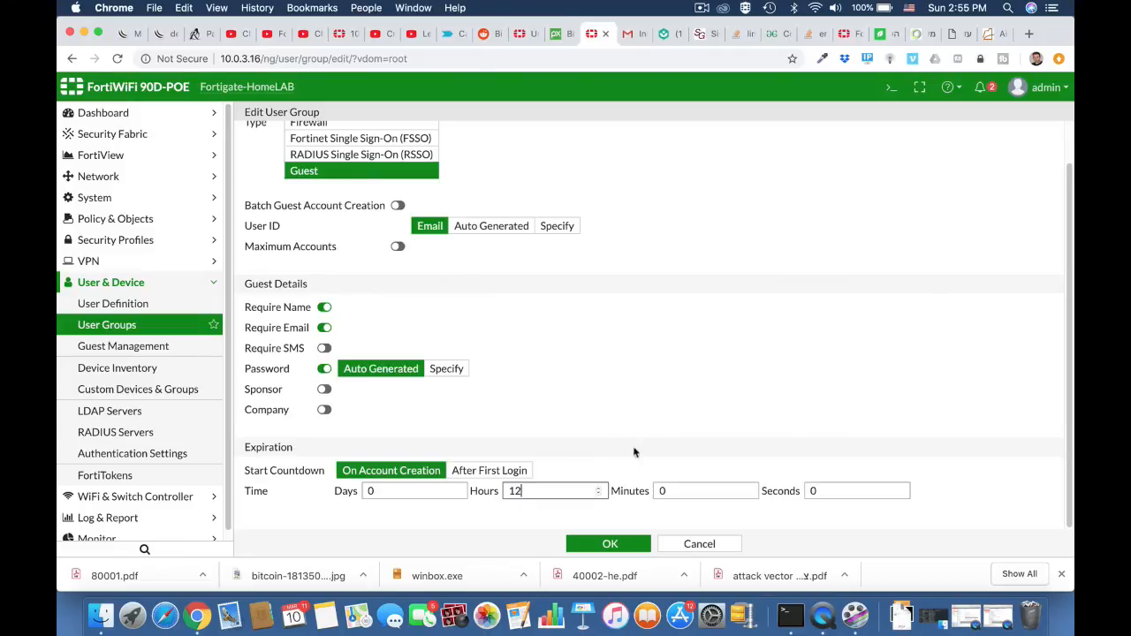
{"action": "scroll", "coordinate": [651, 378], "scroll_direction": "up", "scroll_amount": 1}
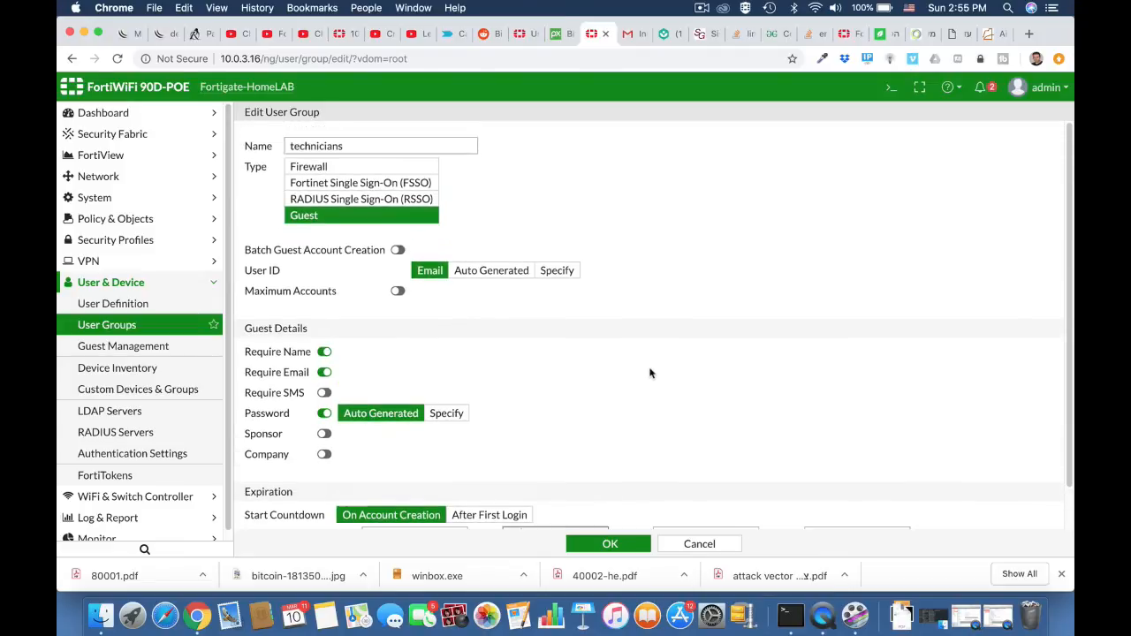
{"action": "scroll", "coordinate": [649, 373], "scroll_direction": "down", "scroll_amount": 1}
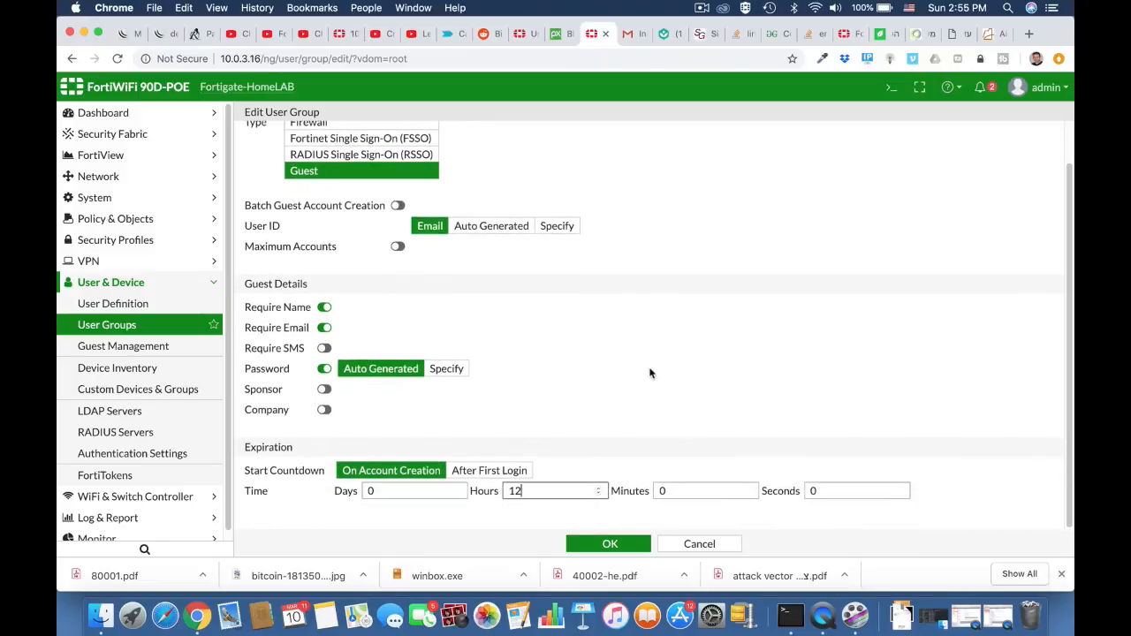
{"action": "left_click", "coordinate": [608, 543]}
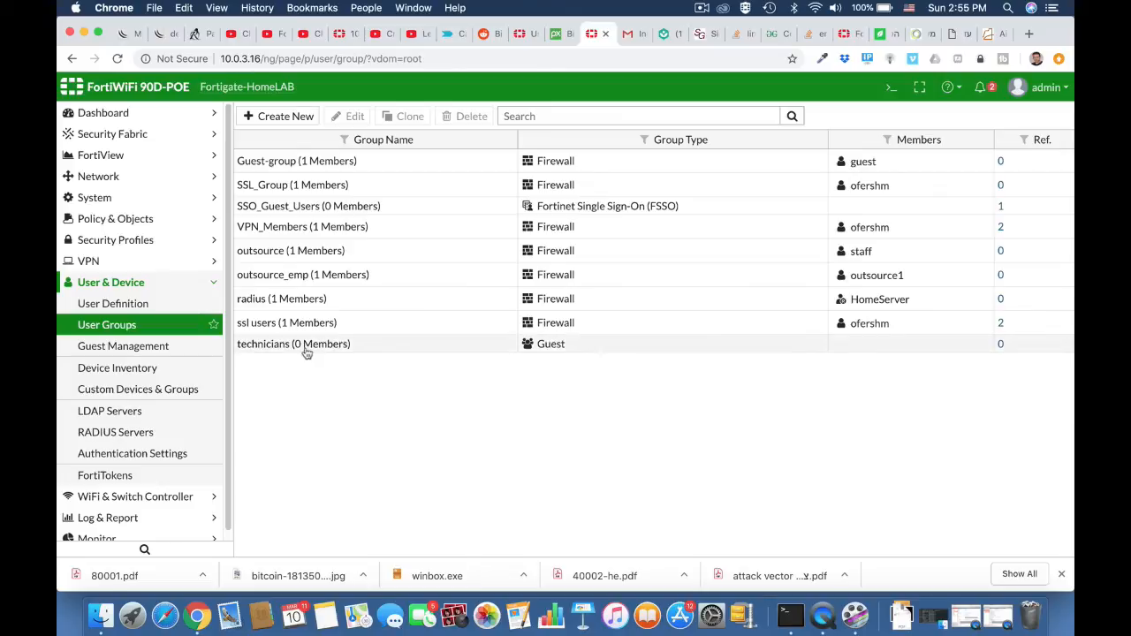
Start a new user in Guest Management and fill in the guest's name and email address.
{"action": "left_click", "coordinate": [165, 347]}
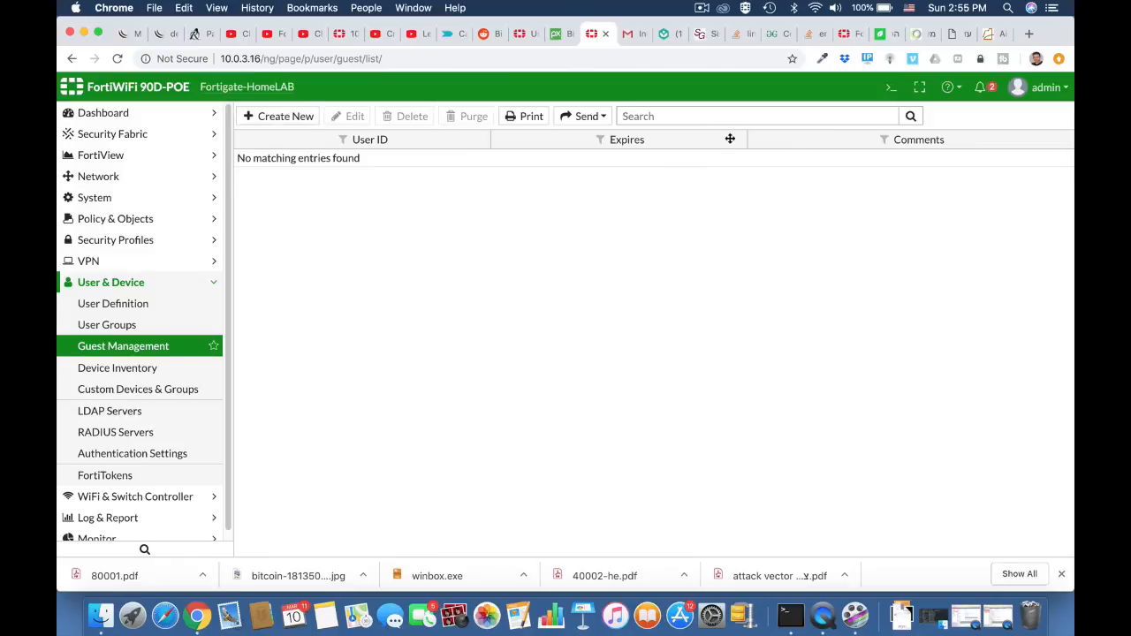
{"action": "left_click", "coordinate": [296, 120]}
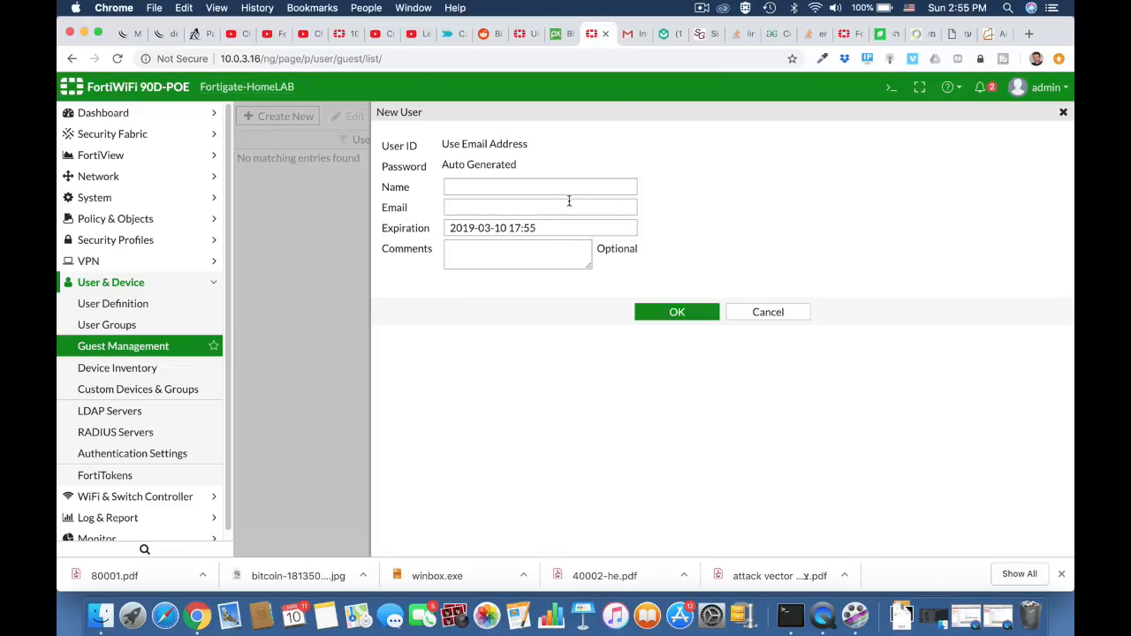
{"action": "left_click", "coordinate": [522, 186]}
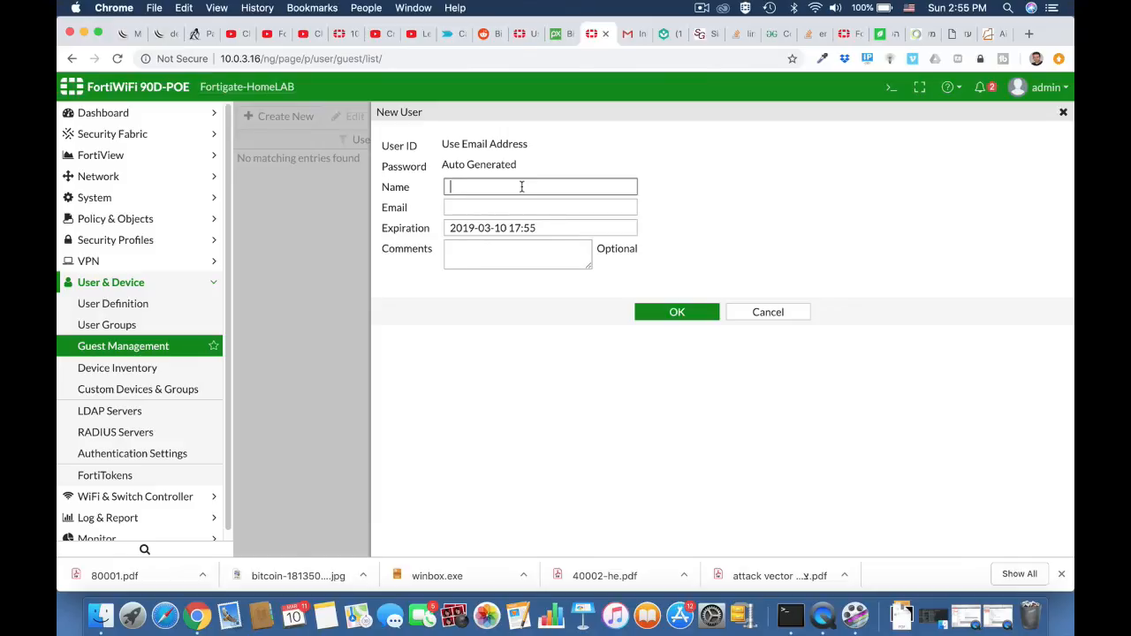
{"action": "type", "text": "ofer"}
{"action": "left_click", "coordinate": [524, 208]}
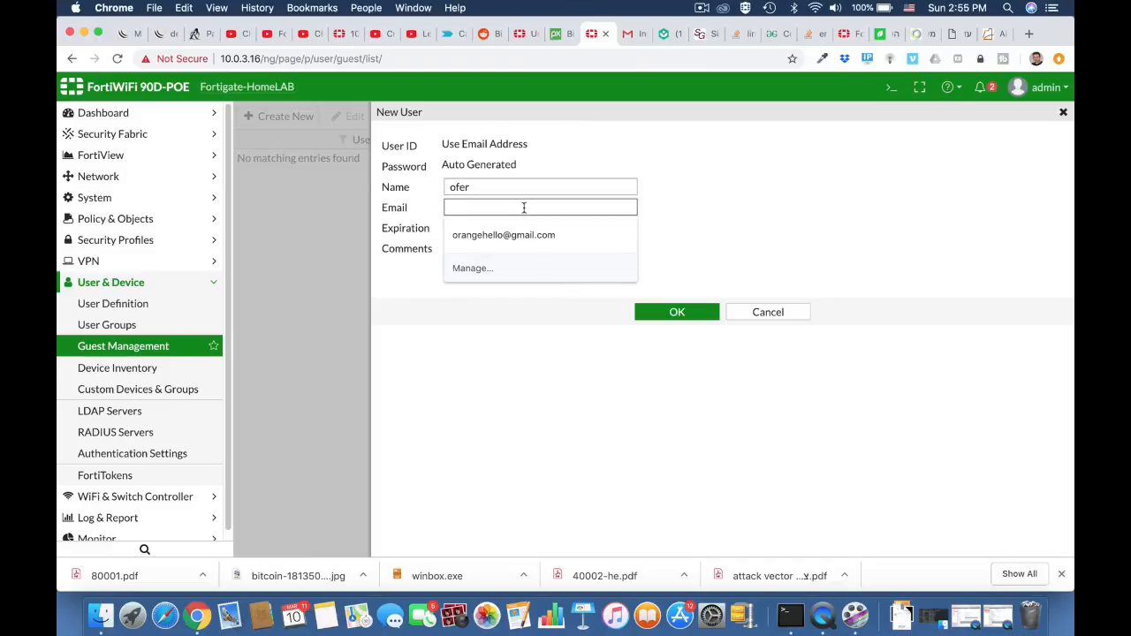
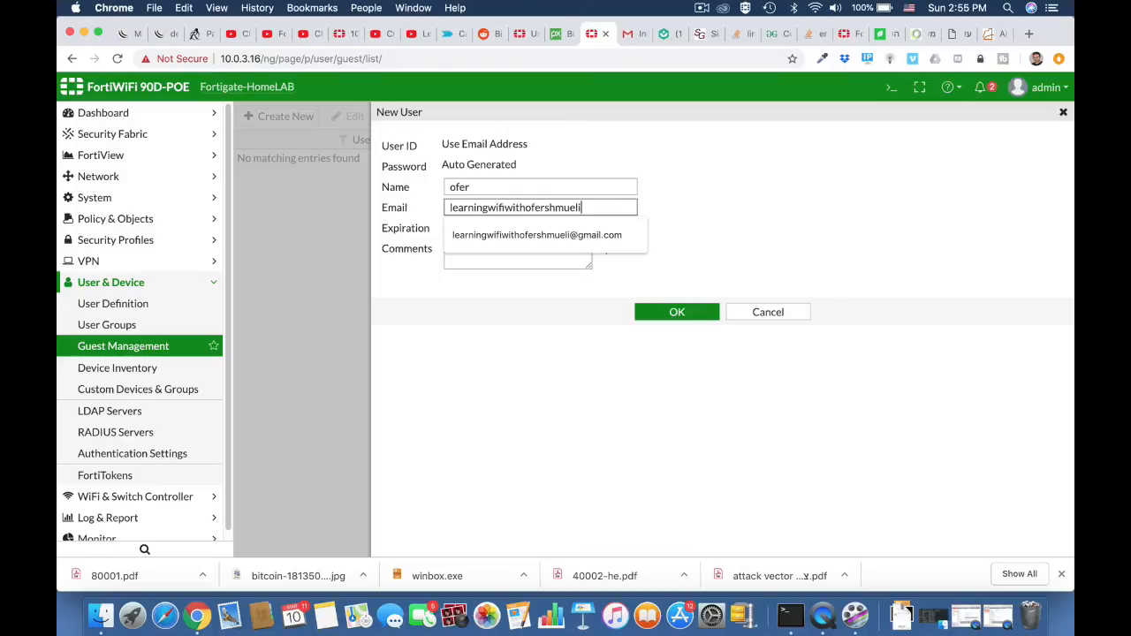
{"action": "key", "text": "Down"}
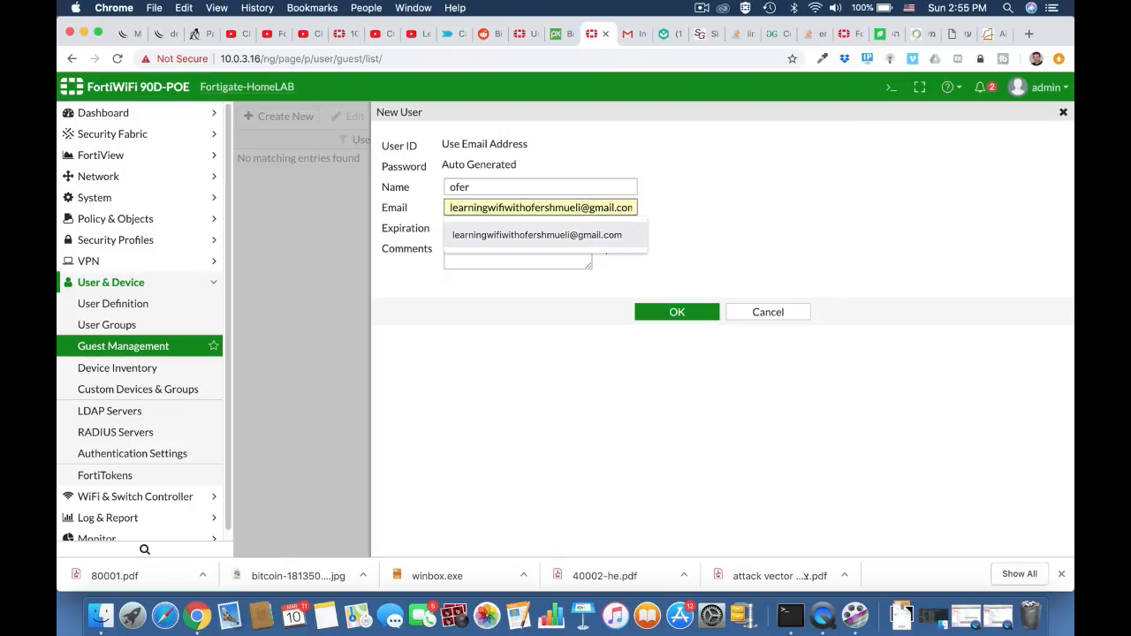
{"action": "key", "text": "Return"}
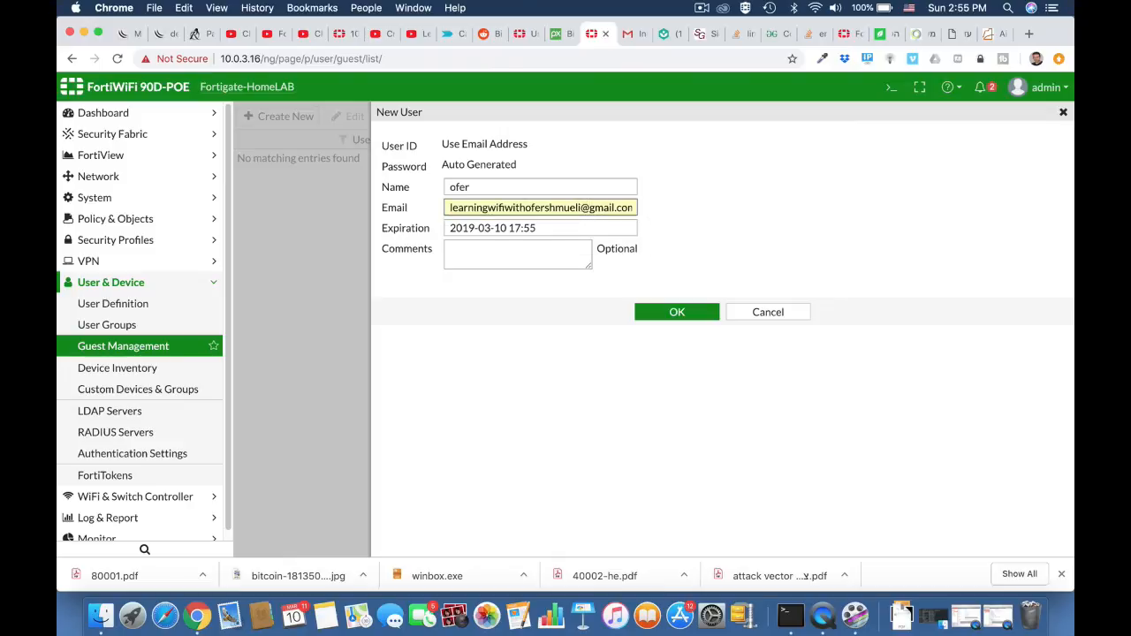
Save the guest user, review its generated password, and check the group membership in the user groups list.
{"action": "left_click", "coordinate": [657, 313]}
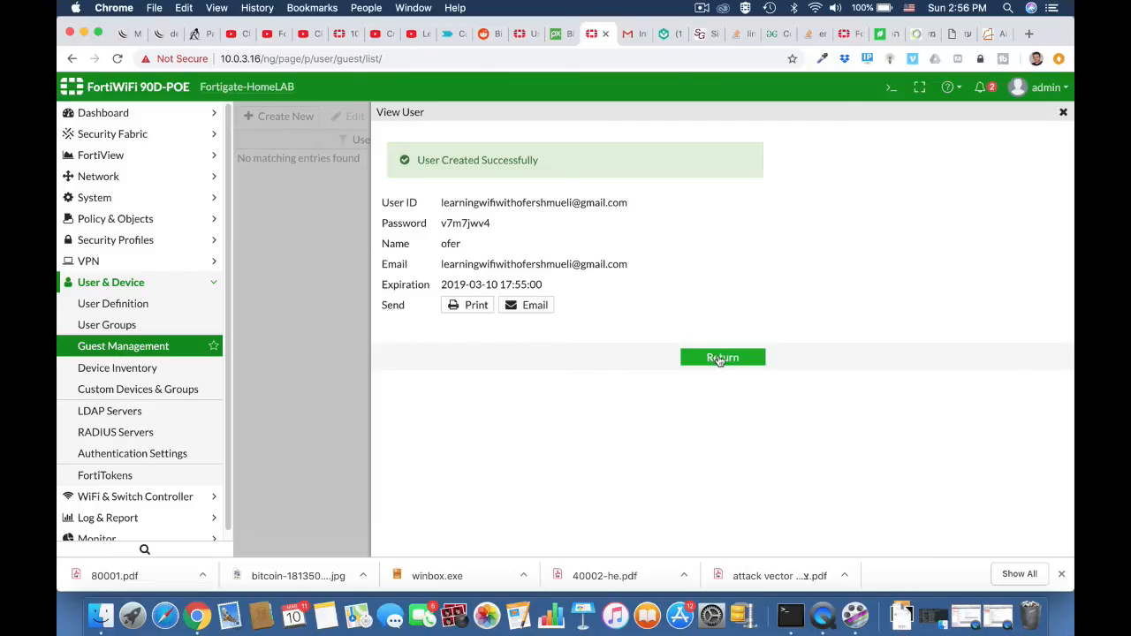
{"action": "double_click", "coordinate": [467, 223]}
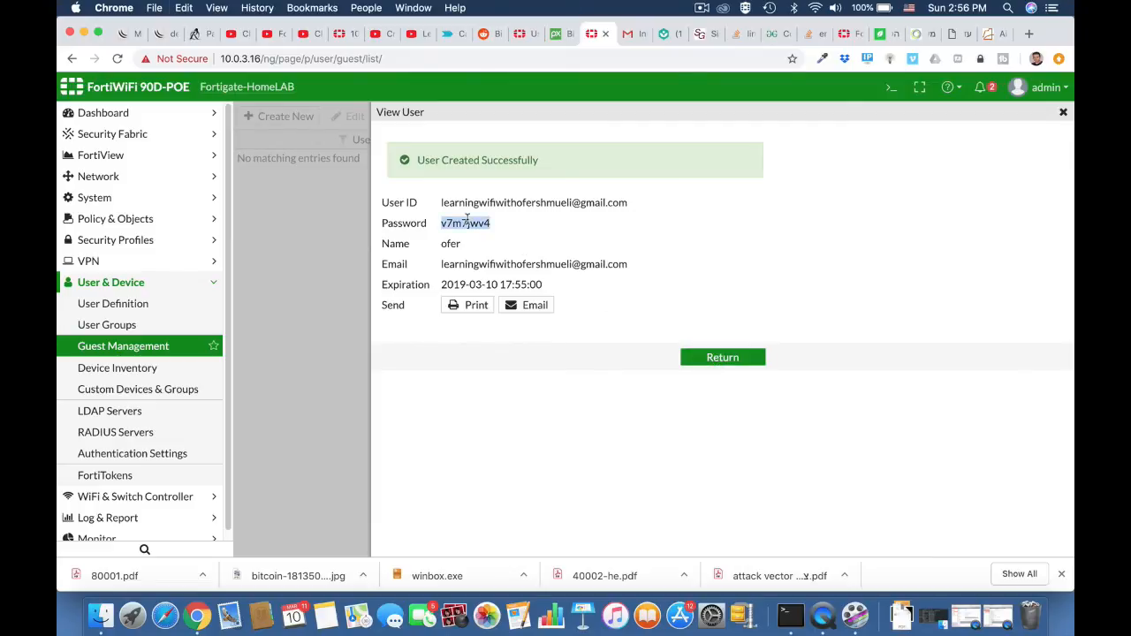
{"action": "left_click", "coordinate": [721, 362]}
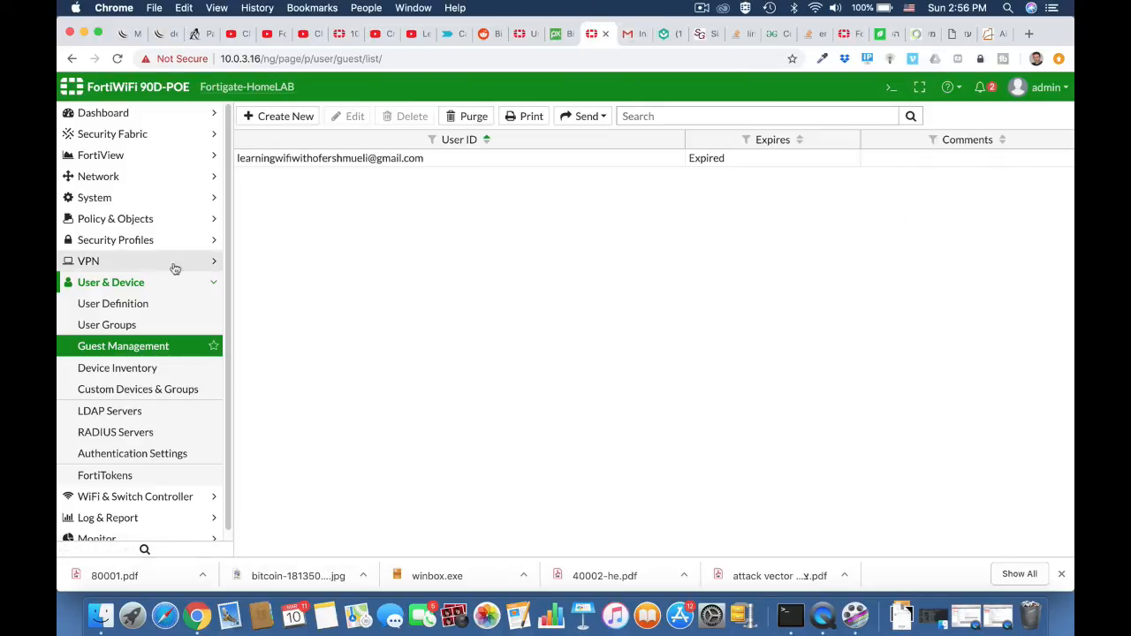
{"action": "left_click", "coordinate": [131, 324]}
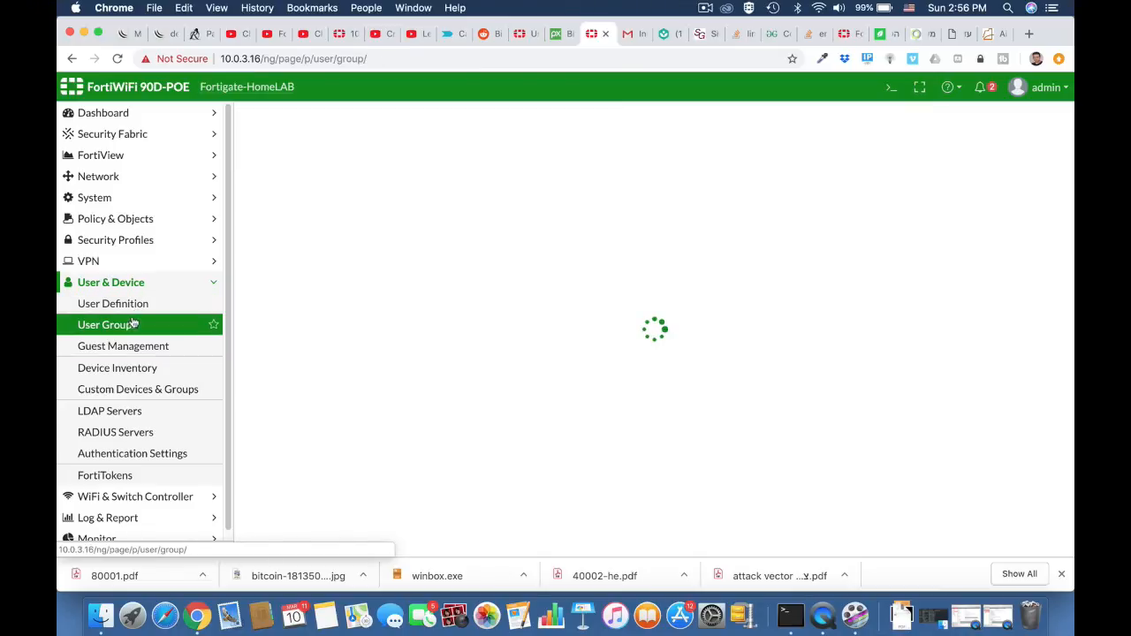
Edit the internal (INSIDE) network interface and set its admission control security mode to Captive Portal.
{"action": "left_click", "coordinate": [113, 219]}
{"action": "left_click", "coordinate": [112, 174]}
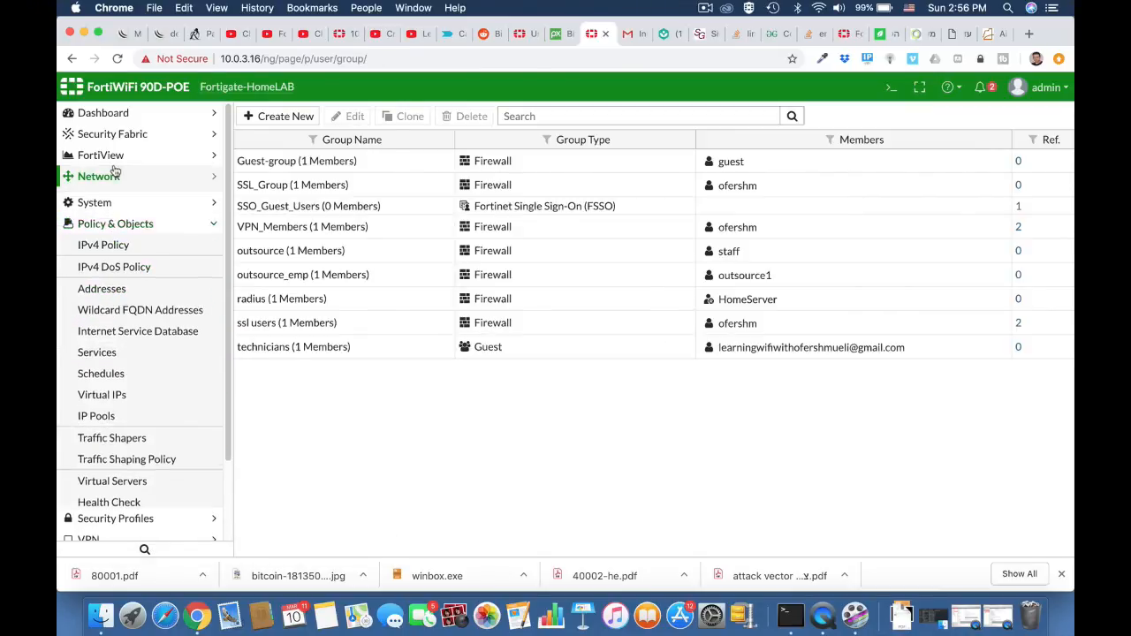
{"action": "left_click", "coordinate": [110, 202]}
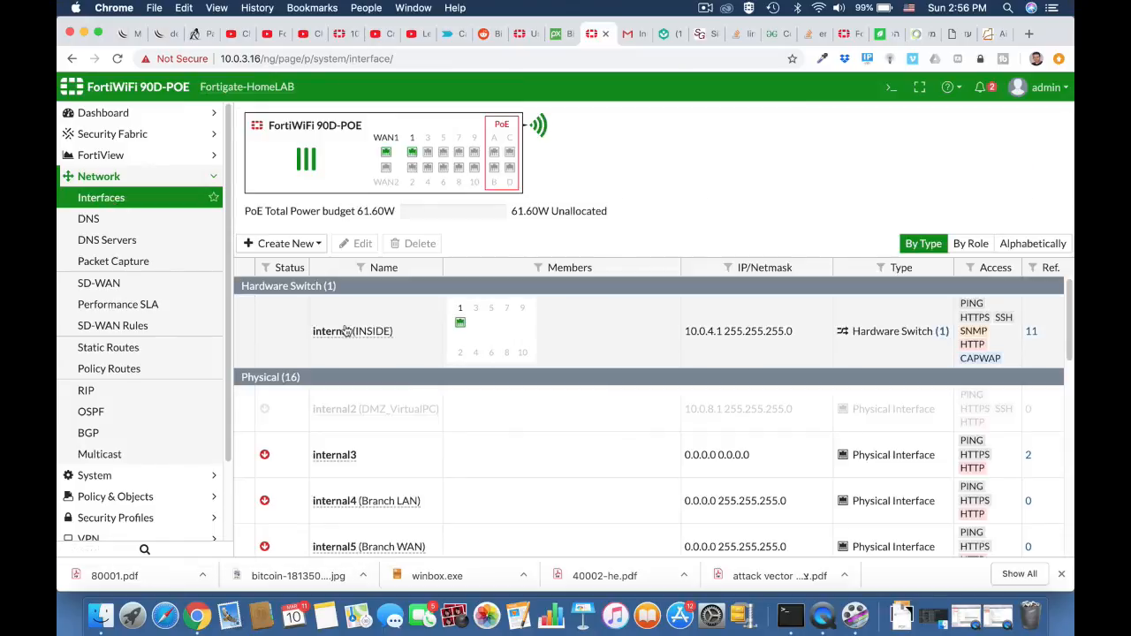
{"action": "left_click", "coordinate": [358, 334]}
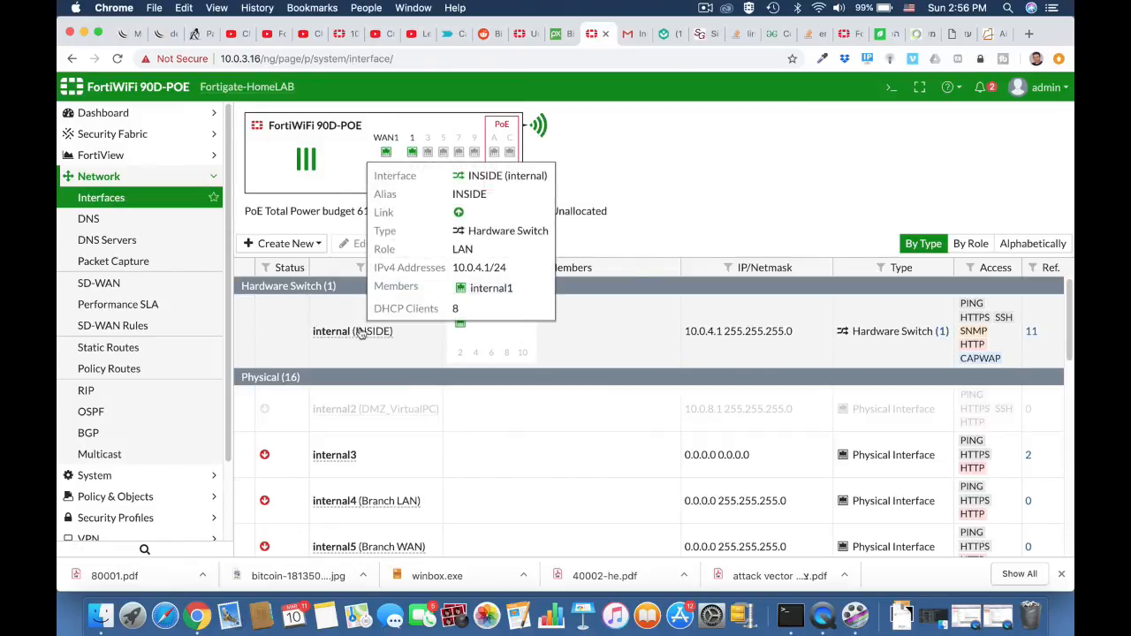
{"action": "left_click", "coordinate": [360, 244]}
{"action": "scroll", "coordinate": [362, 253], "scroll_direction": "down", "scroll_amount": 5}
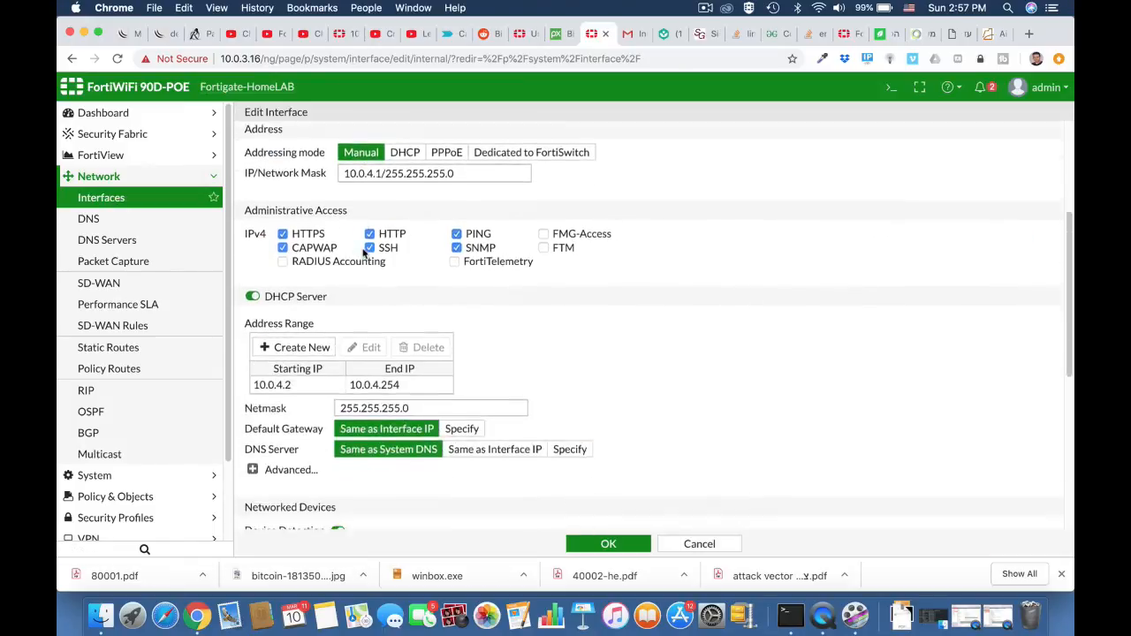
{"action": "scroll", "coordinate": [362, 253], "scroll_direction": "down", "scroll_amount": 8}
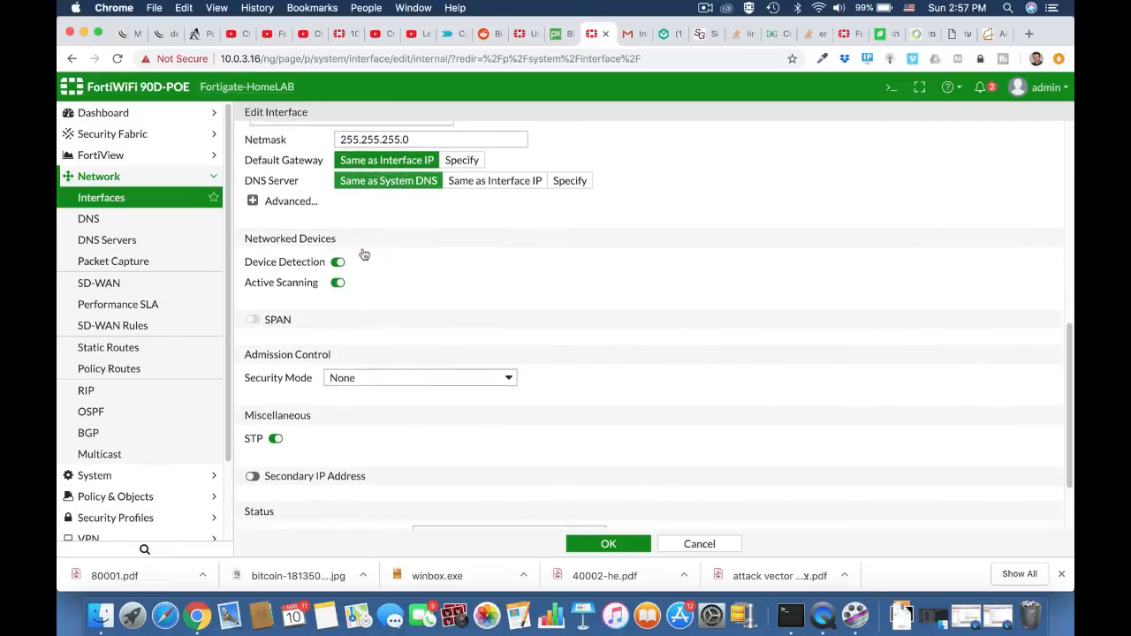
{"action": "left_click", "coordinate": [362, 283]}
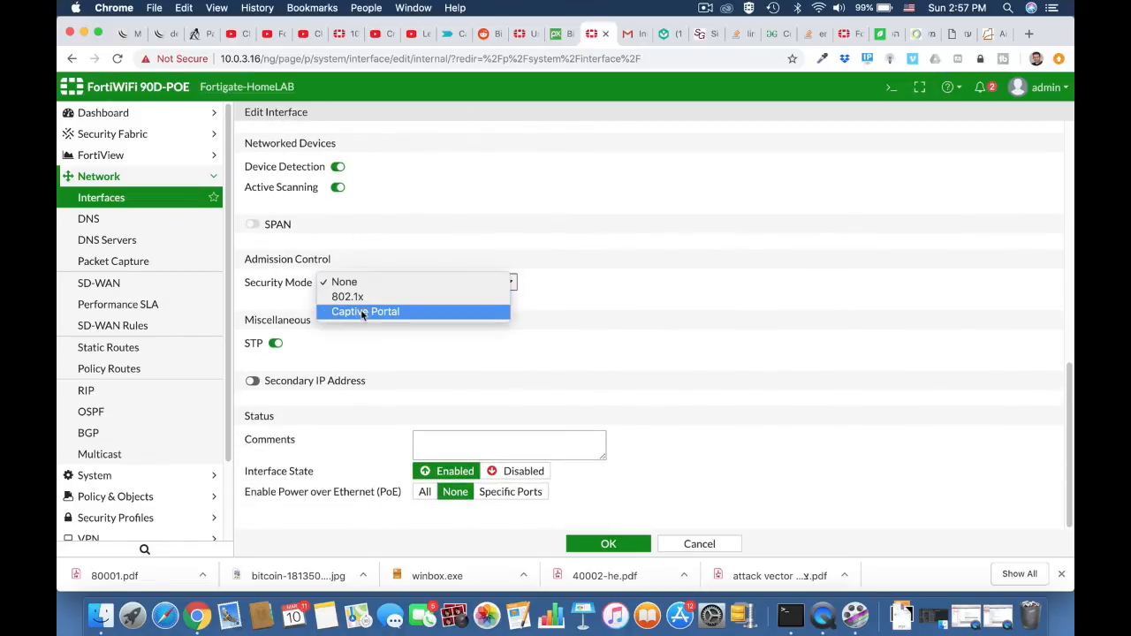
{"action": "left_click", "coordinate": [363, 312]}
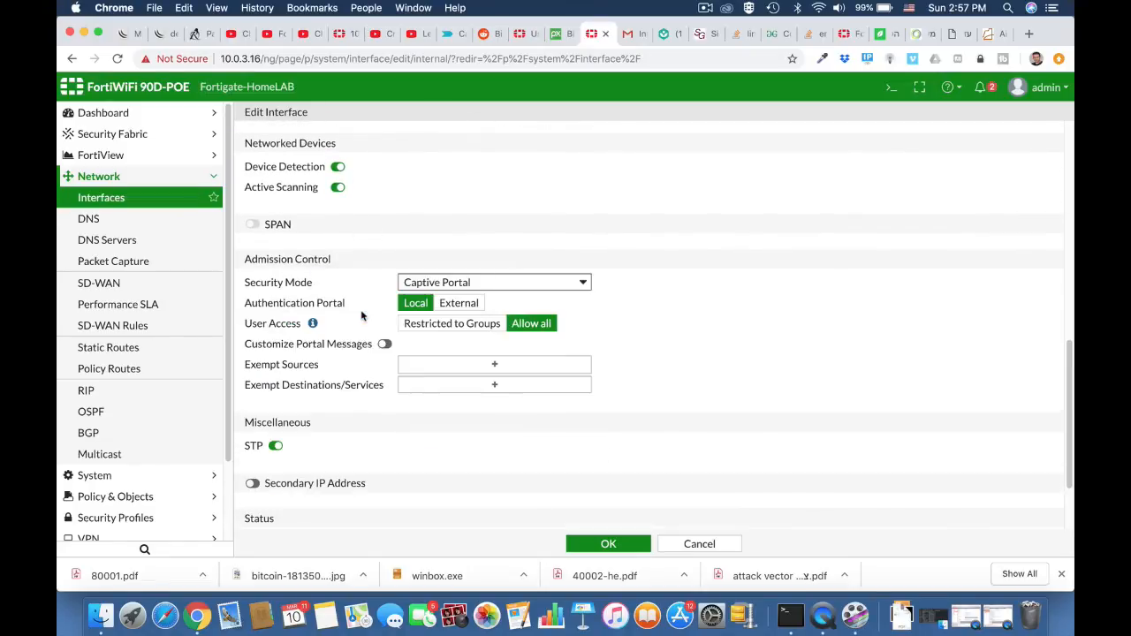
Restrict the captive portal's user access to the technicians group.
{"action": "left_click", "coordinate": [444, 334]}
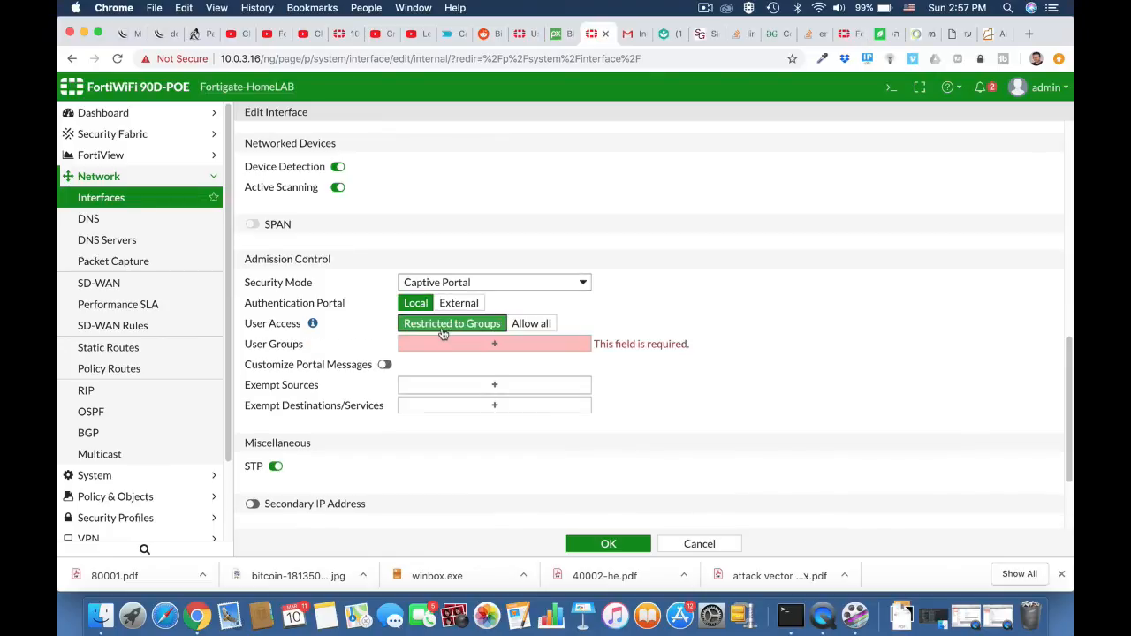
{"action": "left_click", "coordinate": [497, 346]}
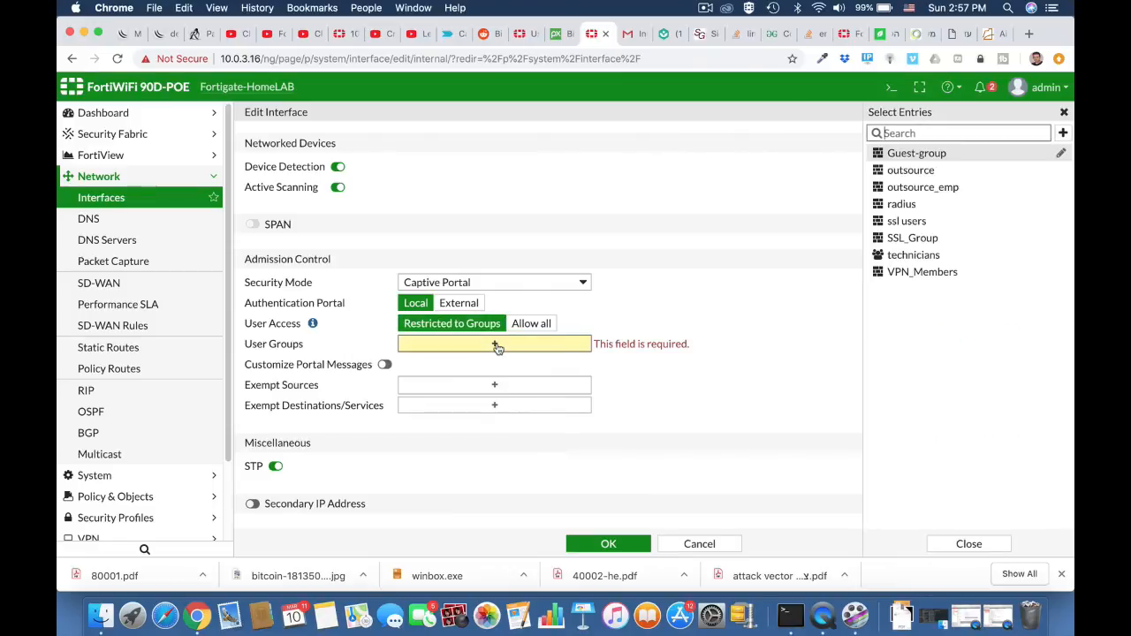
{"action": "left_click", "coordinate": [912, 258]}
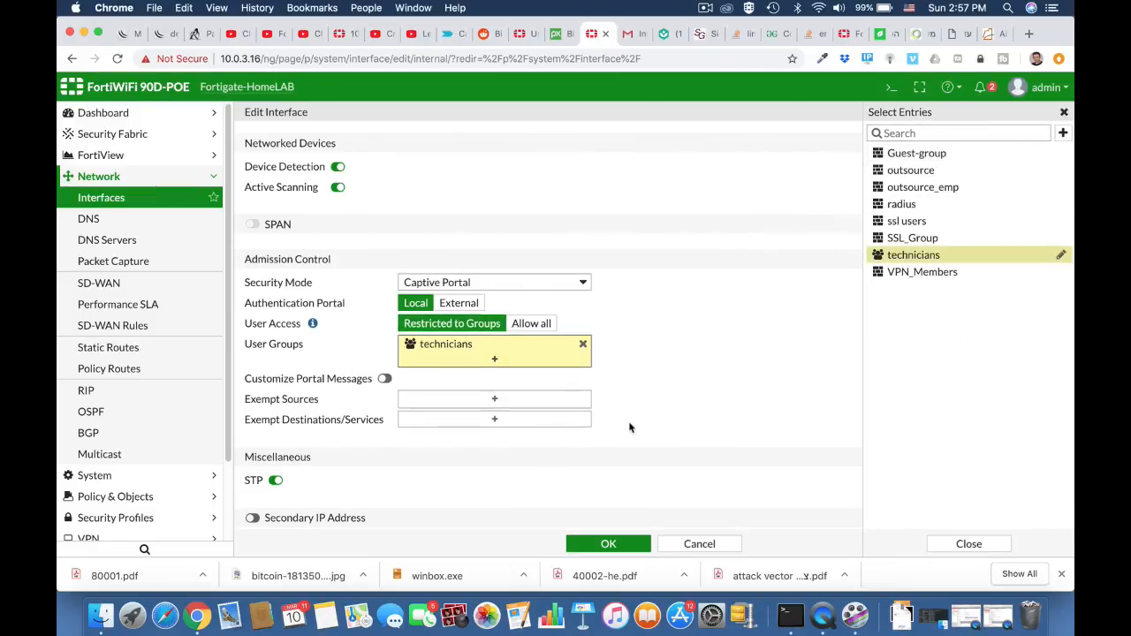
Enable customized portal messages, browse the replacement message templates, and save the interface settings.
{"action": "scroll", "coordinate": [629, 426], "scroll_direction": "down", "scroll_amount": 2}
{"action": "left_click", "coordinate": [384, 302]}
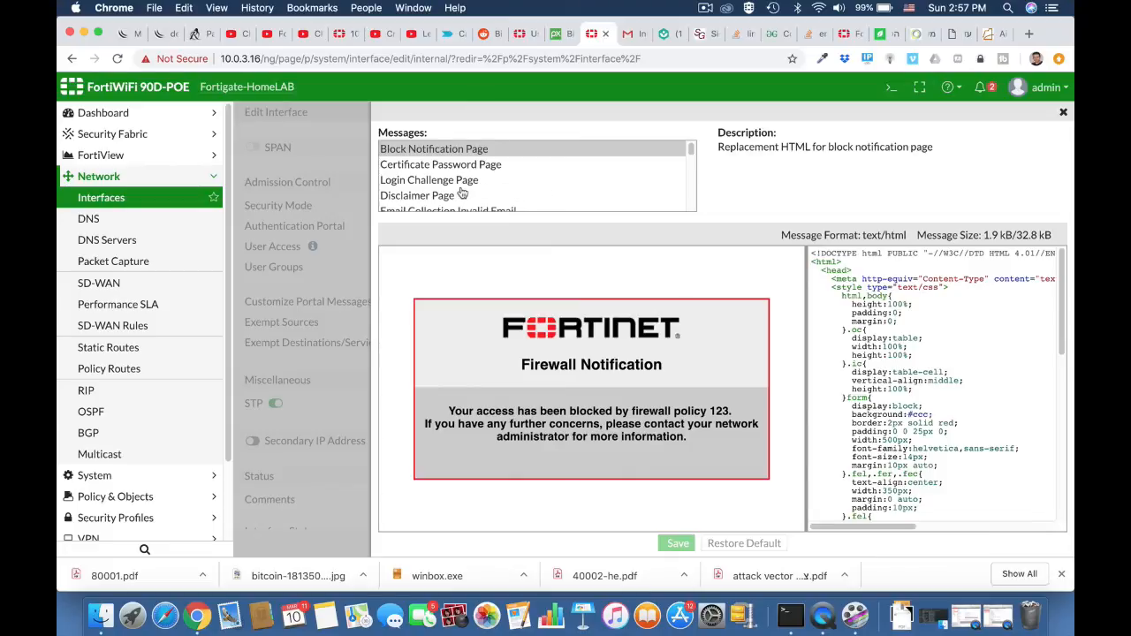
{"action": "scroll", "coordinate": [460, 193], "scroll_direction": "down", "scroll_amount": 3}
{"action": "scroll", "coordinate": [460, 193], "scroll_direction": "down", "scroll_amount": 3}
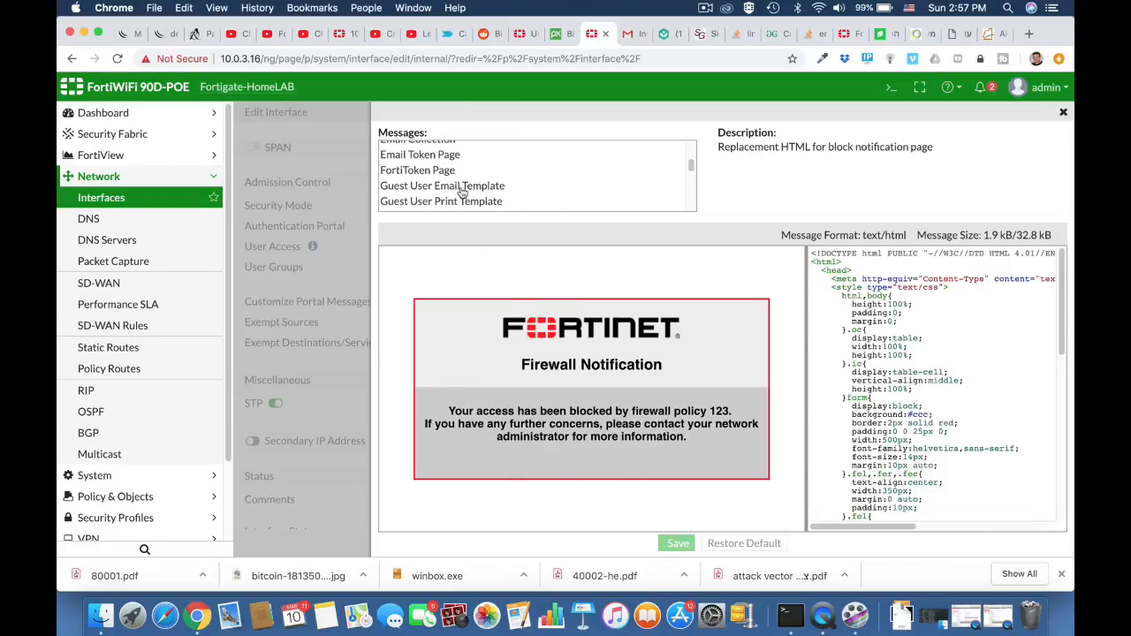
{"action": "scroll", "coordinate": [460, 193], "scroll_direction": "up", "scroll_amount": 2}
{"action": "scroll", "coordinate": [461, 193], "scroll_direction": "up", "scroll_amount": 1}
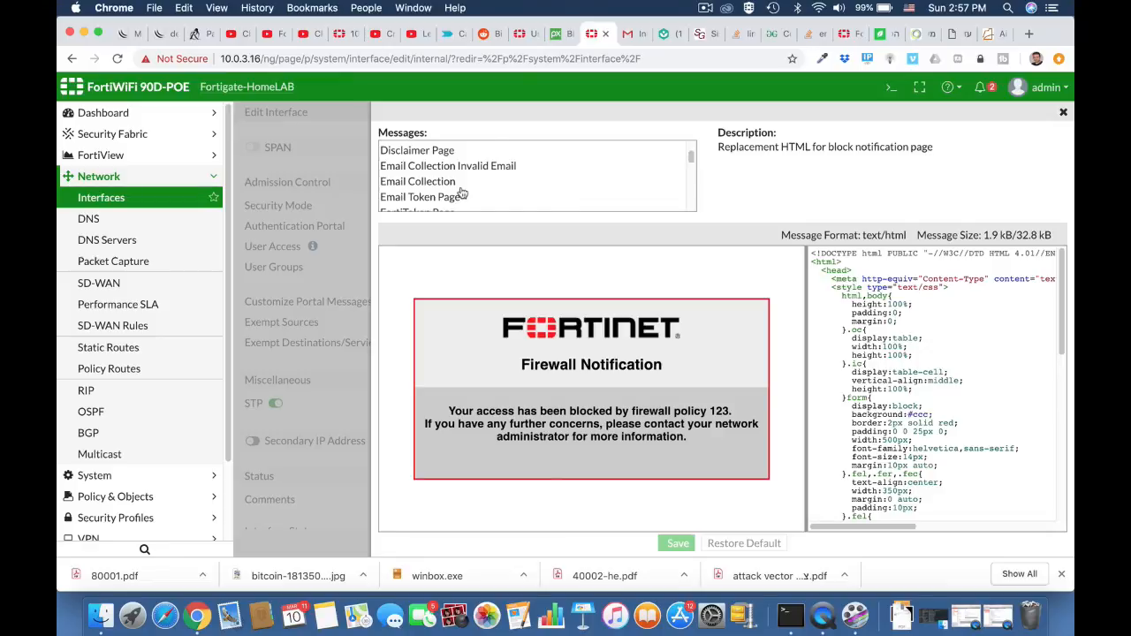
{"action": "scroll", "coordinate": [460, 192], "scroll_direction": "up", "scroll_amount": 3}
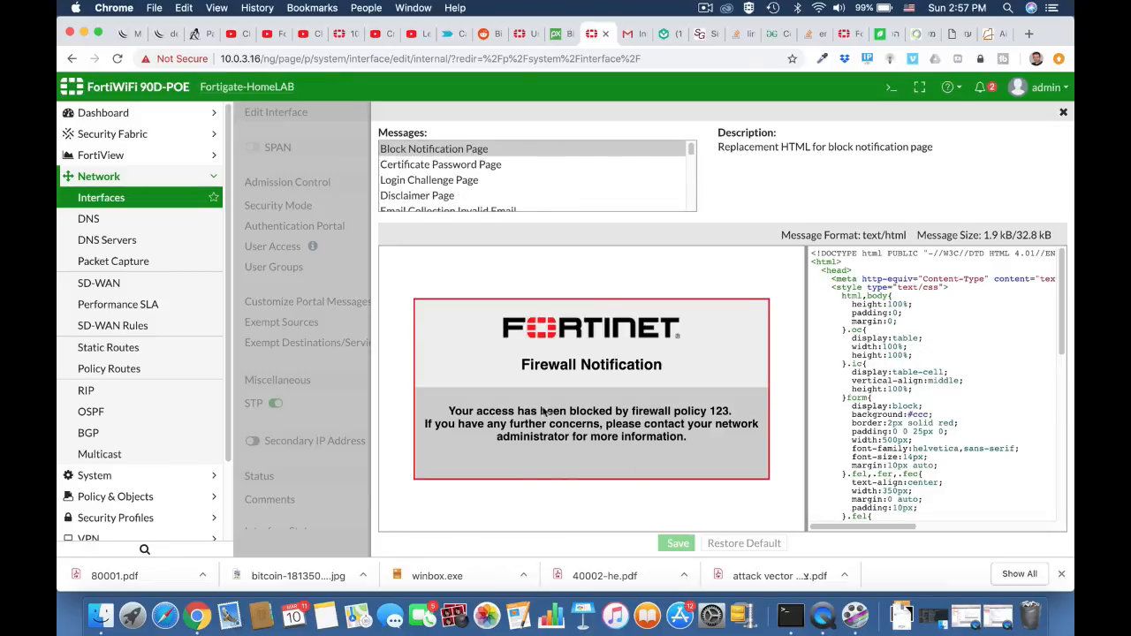
{"action": "left_click", "coordinate": [1064, 114]}
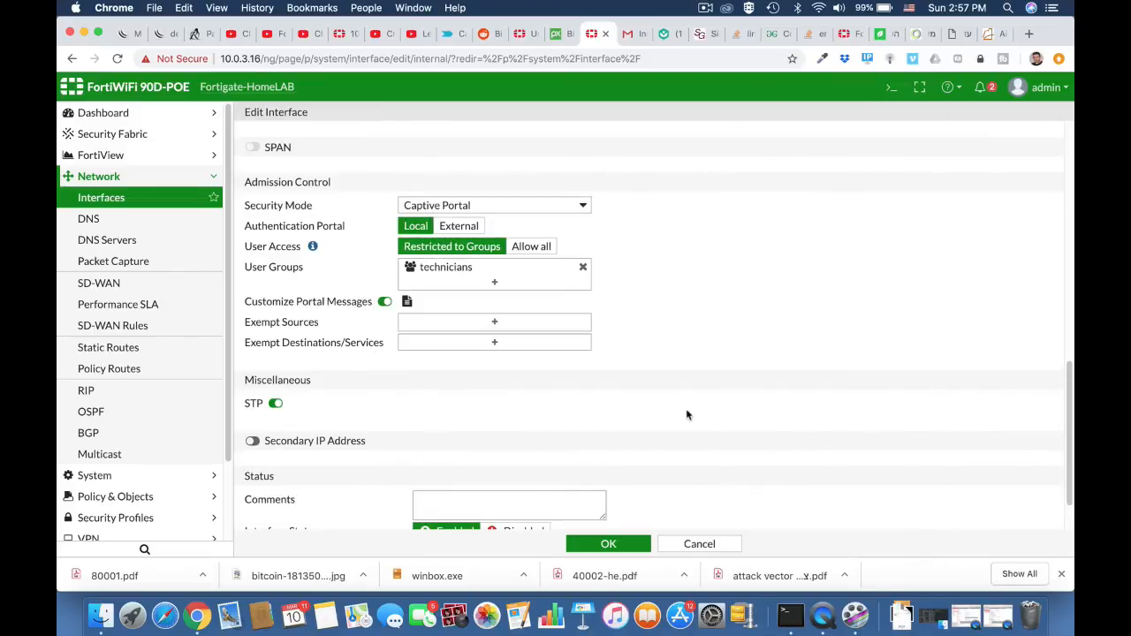
{"action": "scroll", "coordinate": [688, 414], "scroll_direction": "down", "scroll_amount": 2}
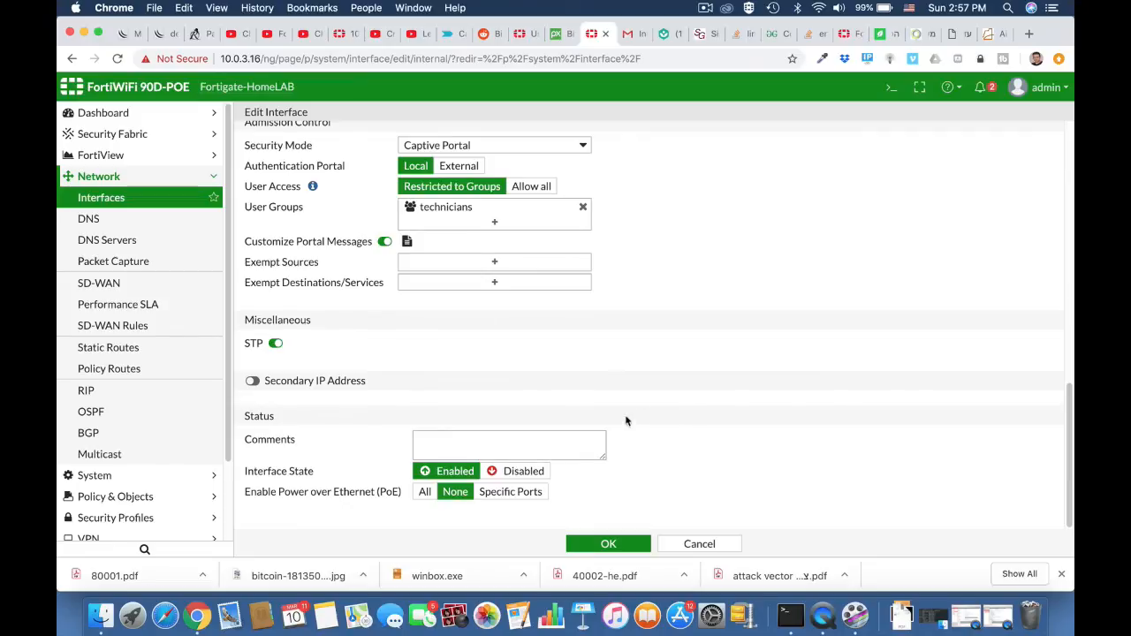
{"action": "left_click", "coordinate": [609, 544]}
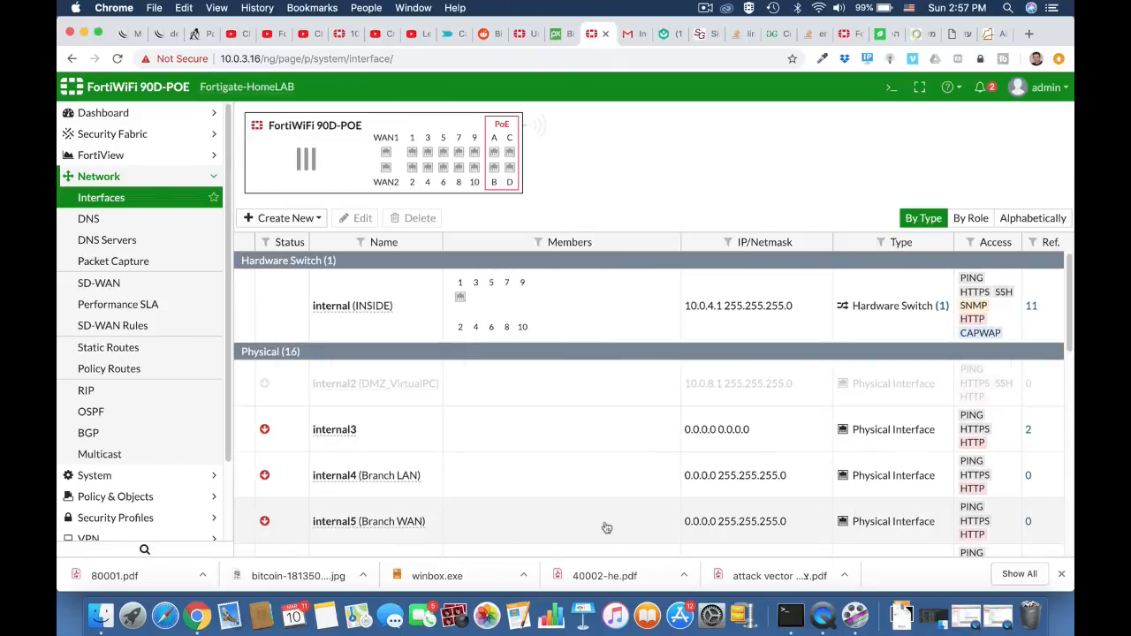
Browse to ynet.co.il in the Gmail tab to trigger the captive portal login.
{"action": "left_click", "coordinate": [629, 34]}
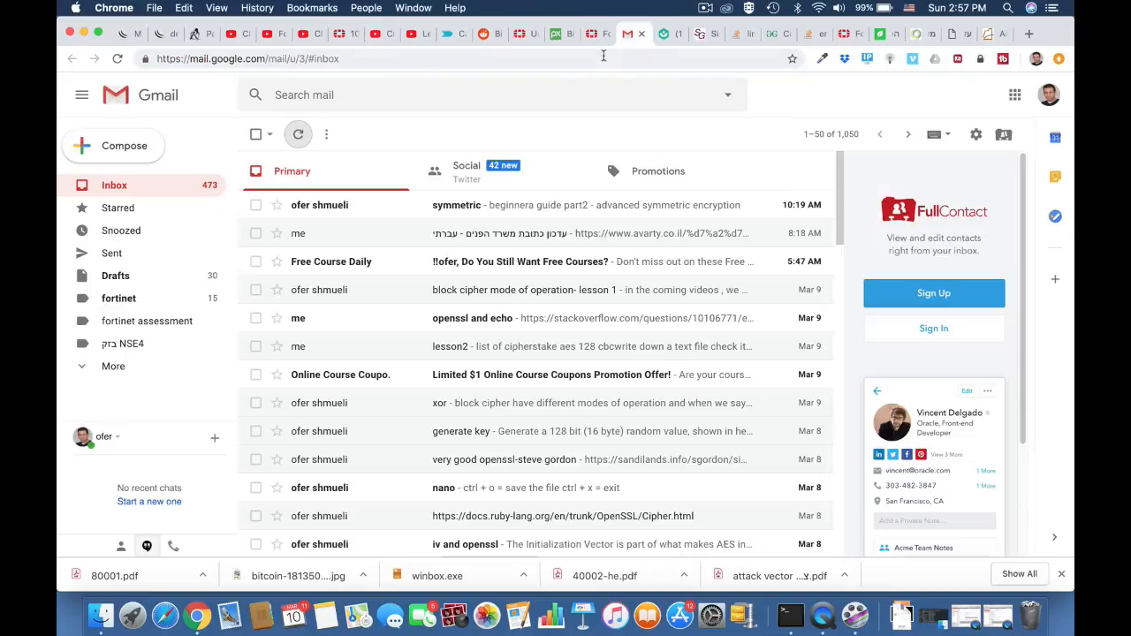
{"action": "left_click", "coordinate": [599, 58]}
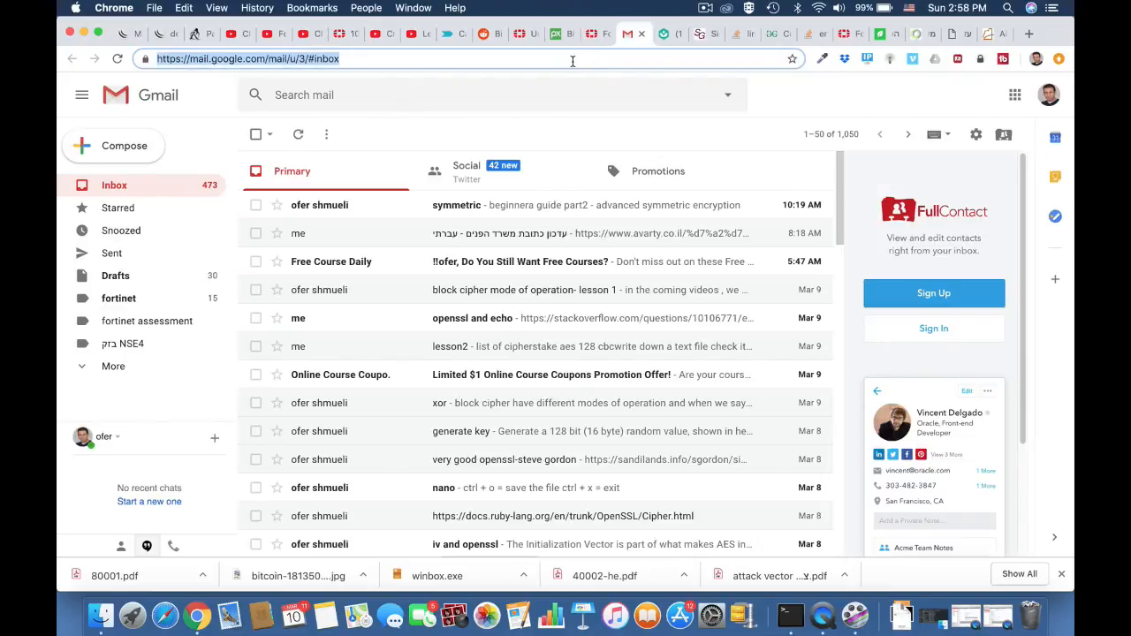
{"action": "type", "text": "ynet.co.il"}
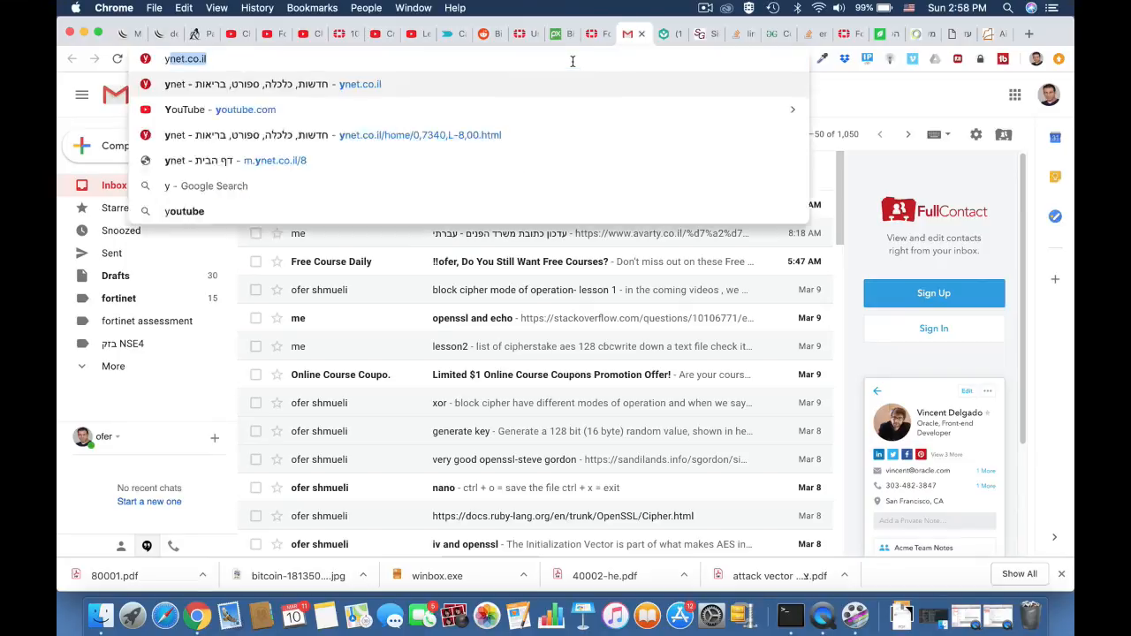
{"action": "key", "text": "Return"}
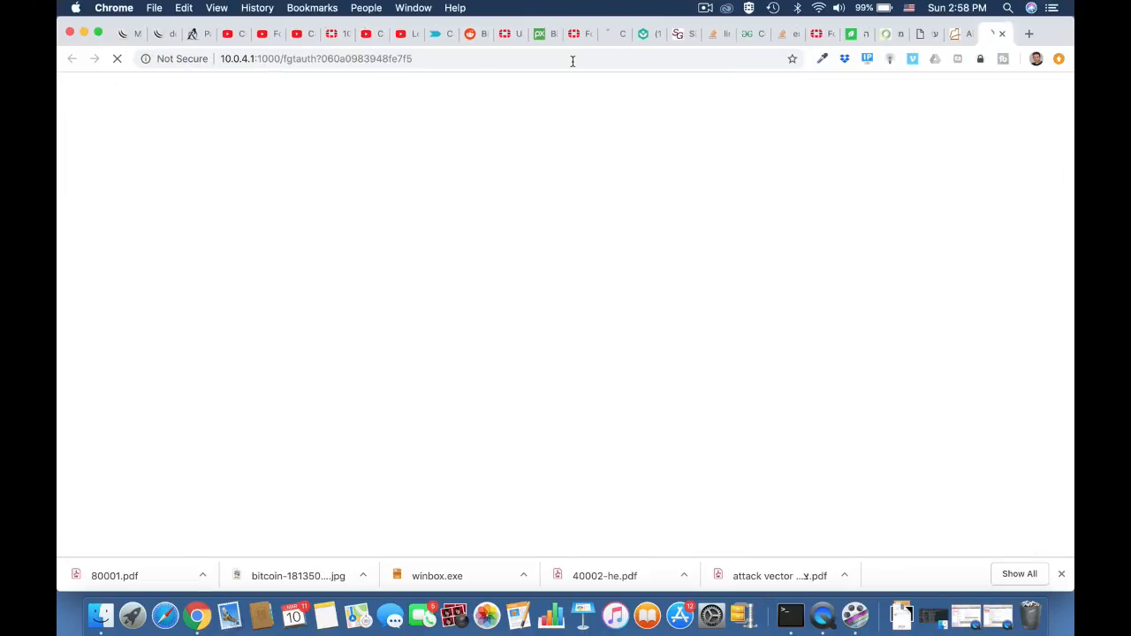
Fill in a username and the account password on the Fortinet authentication page.
{"action": "left_click", "coordinate": [509, 345]}
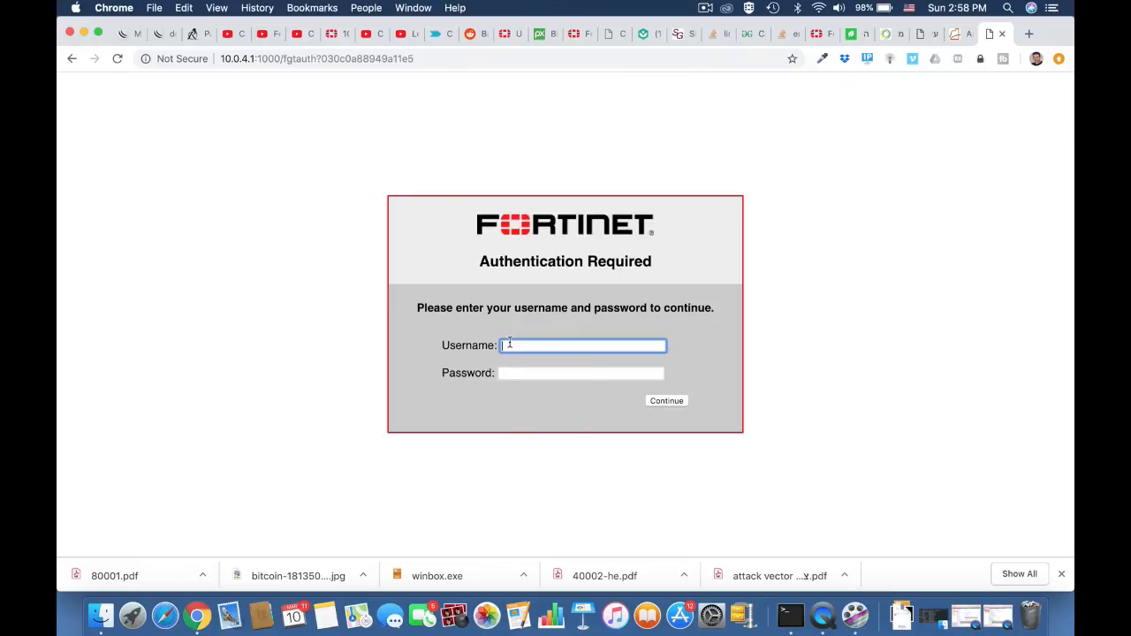
{"action": "type", "text": "ofer"}
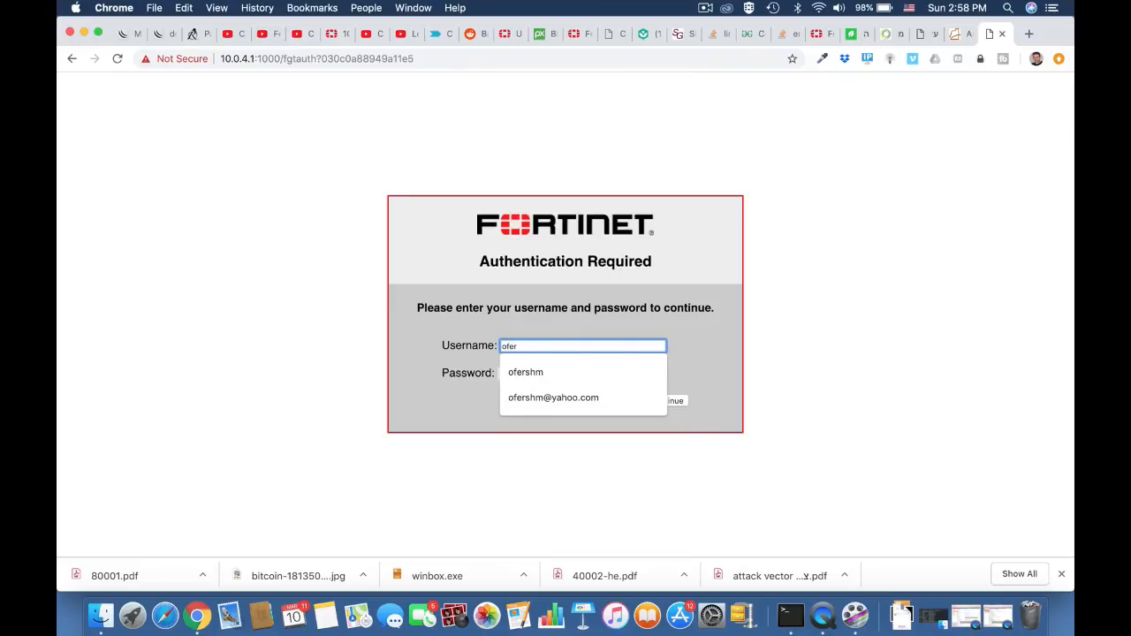
{"action": "left_click", "coordinate": [348, 396]}
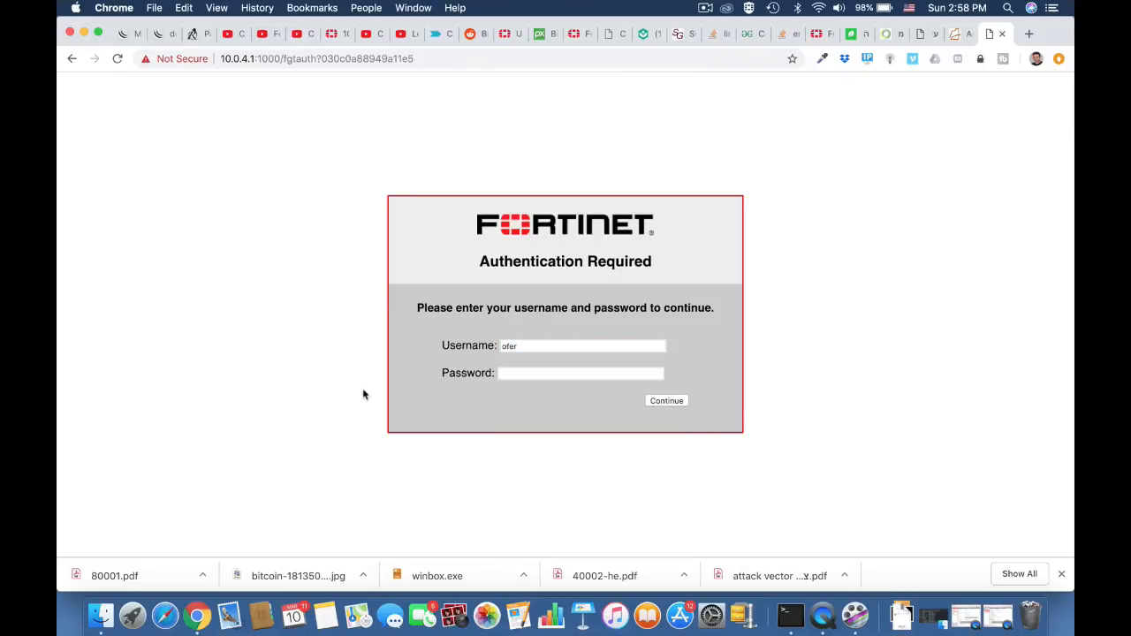
{"action": "left_click", "coordinate": [520, 375]}
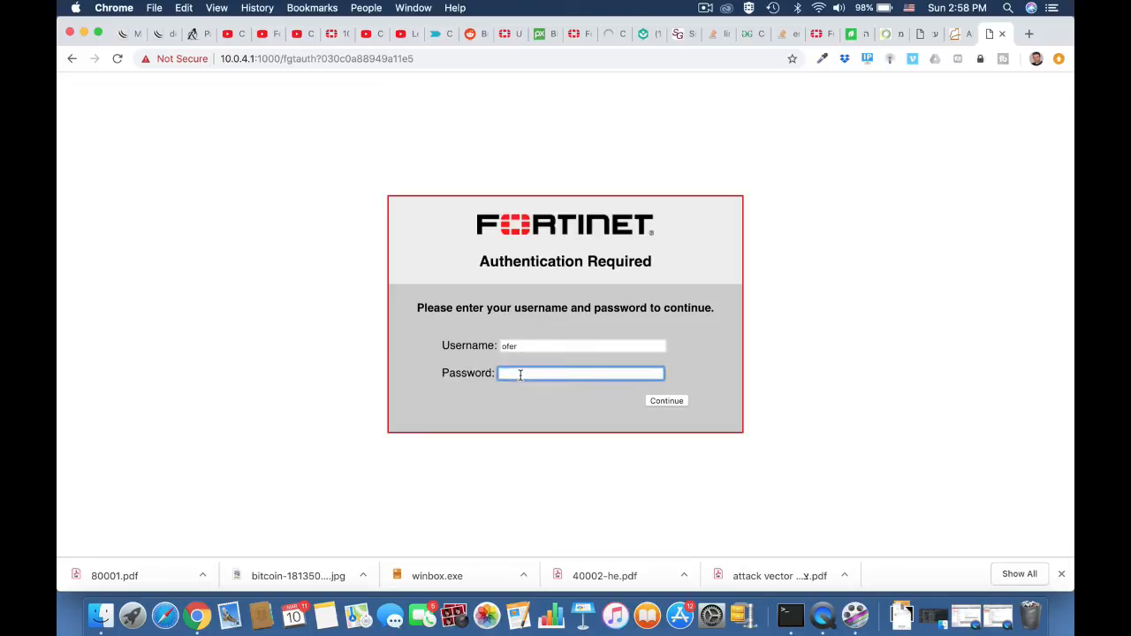
{"action": "type", "text": "••••••"}
Replace the username with the guest user's email address and submit the captive portal login.
{"action": "left_click_drag", "start_coordinate": [520, 348], "coordinate": [475, 350]}
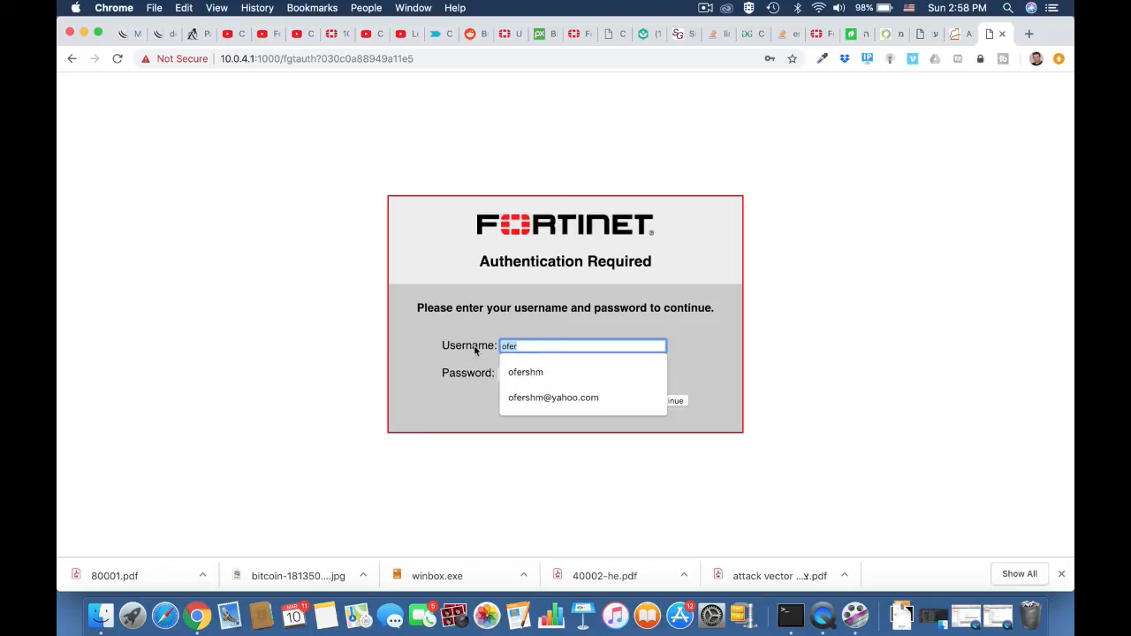
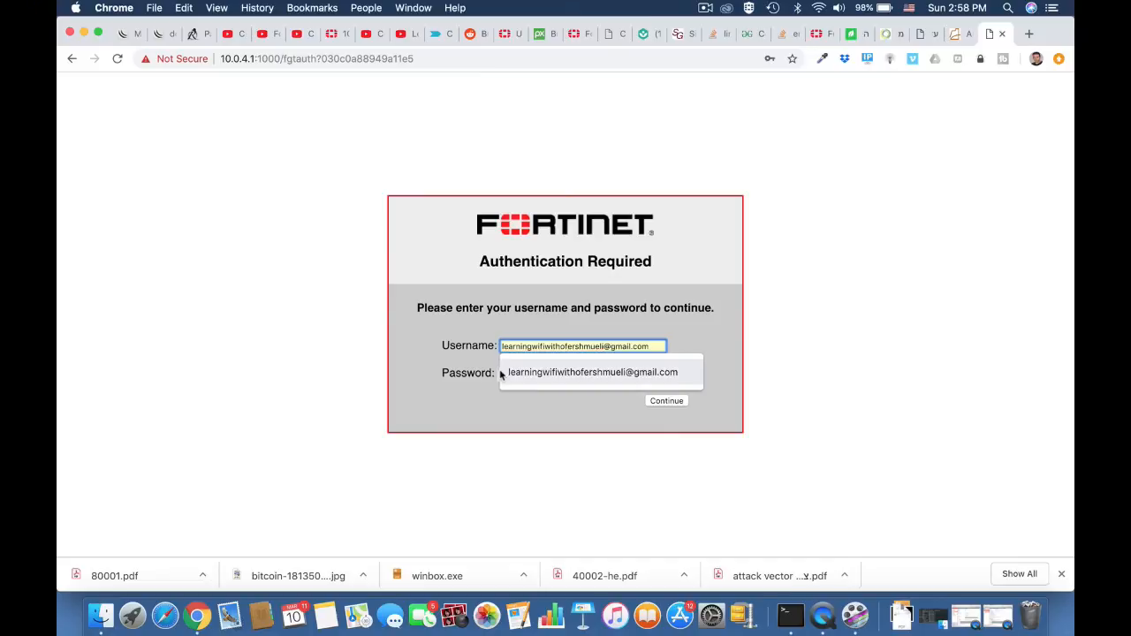
{"action": "left_click", "coordinate": [531, 372]}
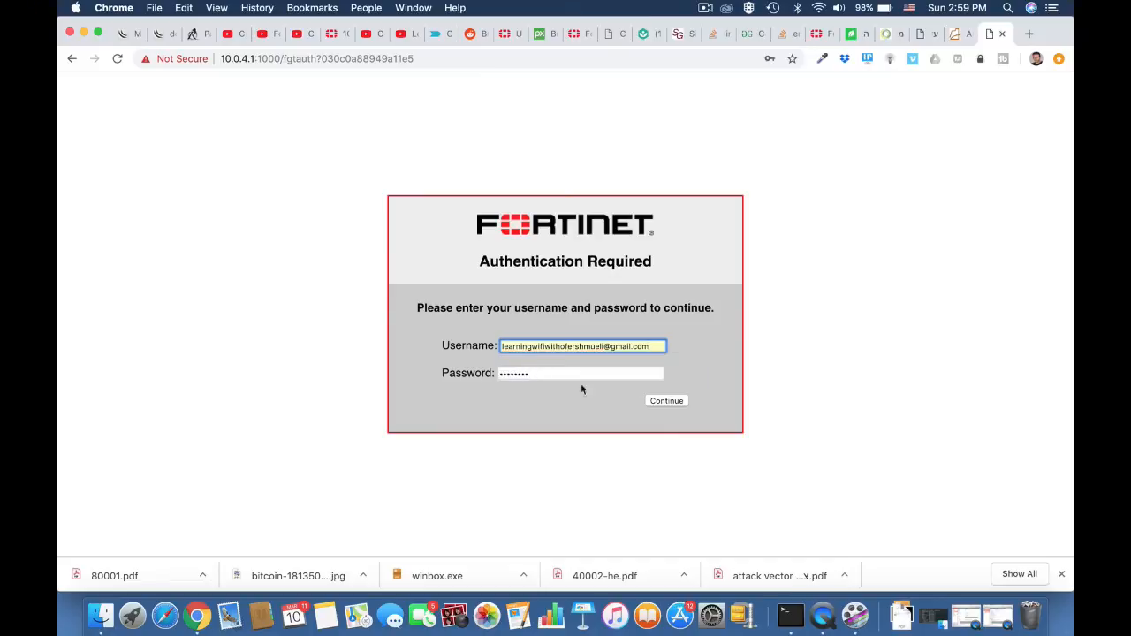
{"action": "left_click", "coordinate": [666, 401]}
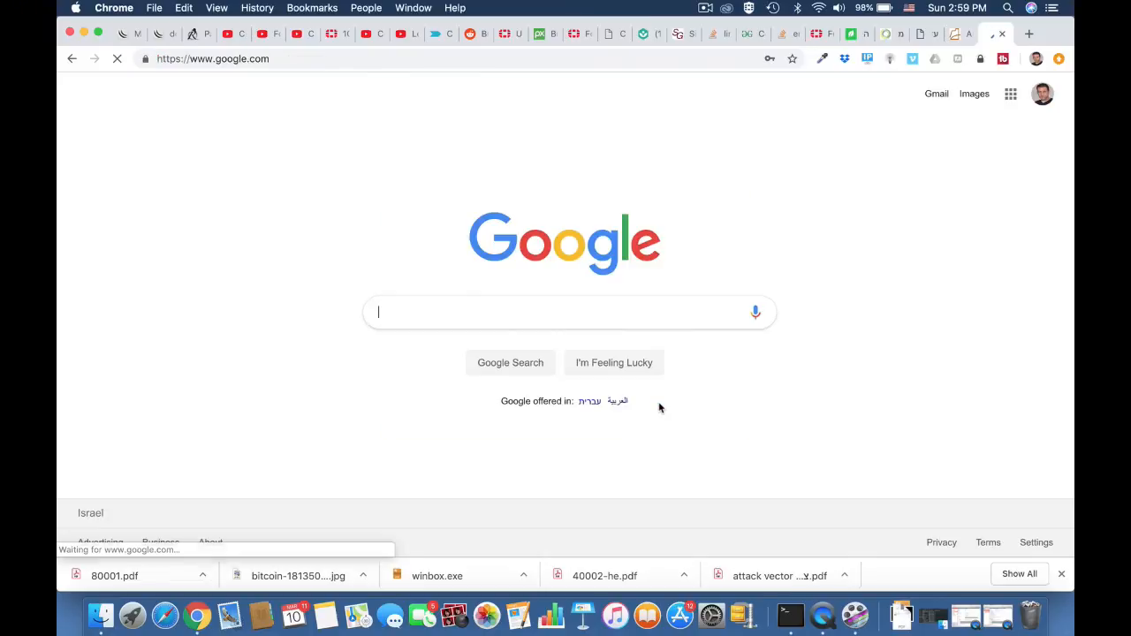